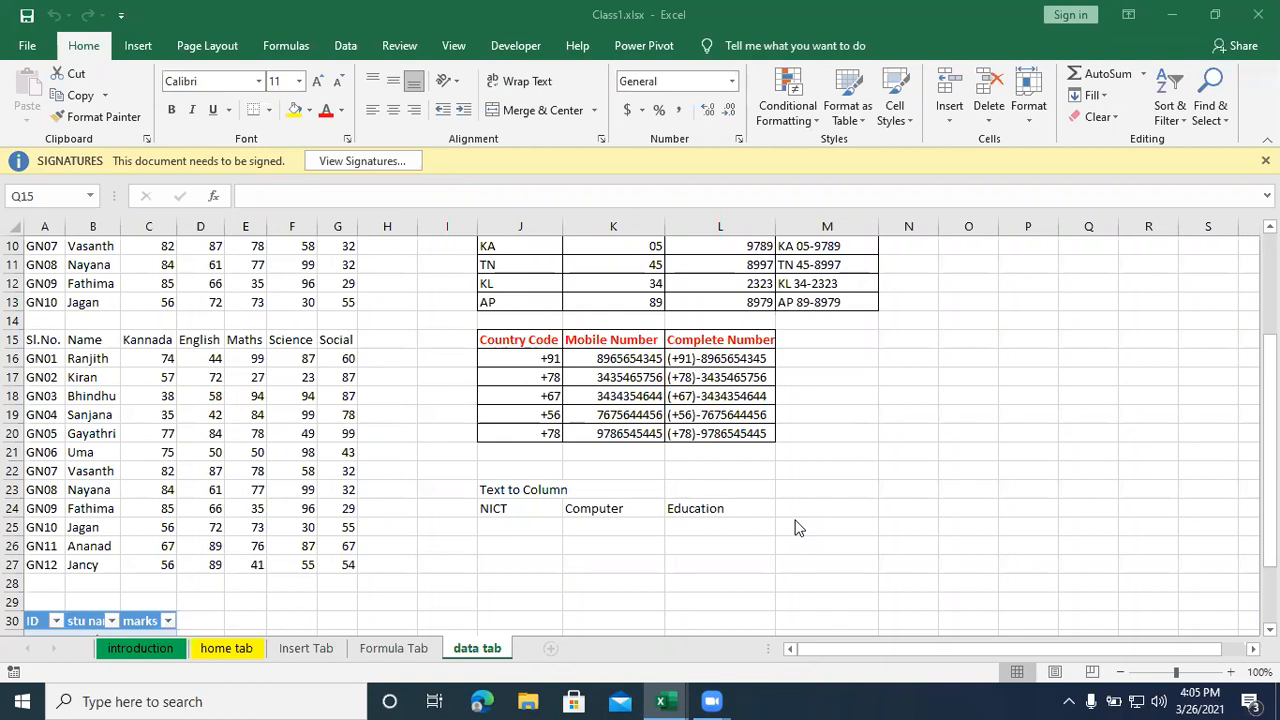
# - Look over the sources offered for importing external data
pyautogui.click(348, 47)
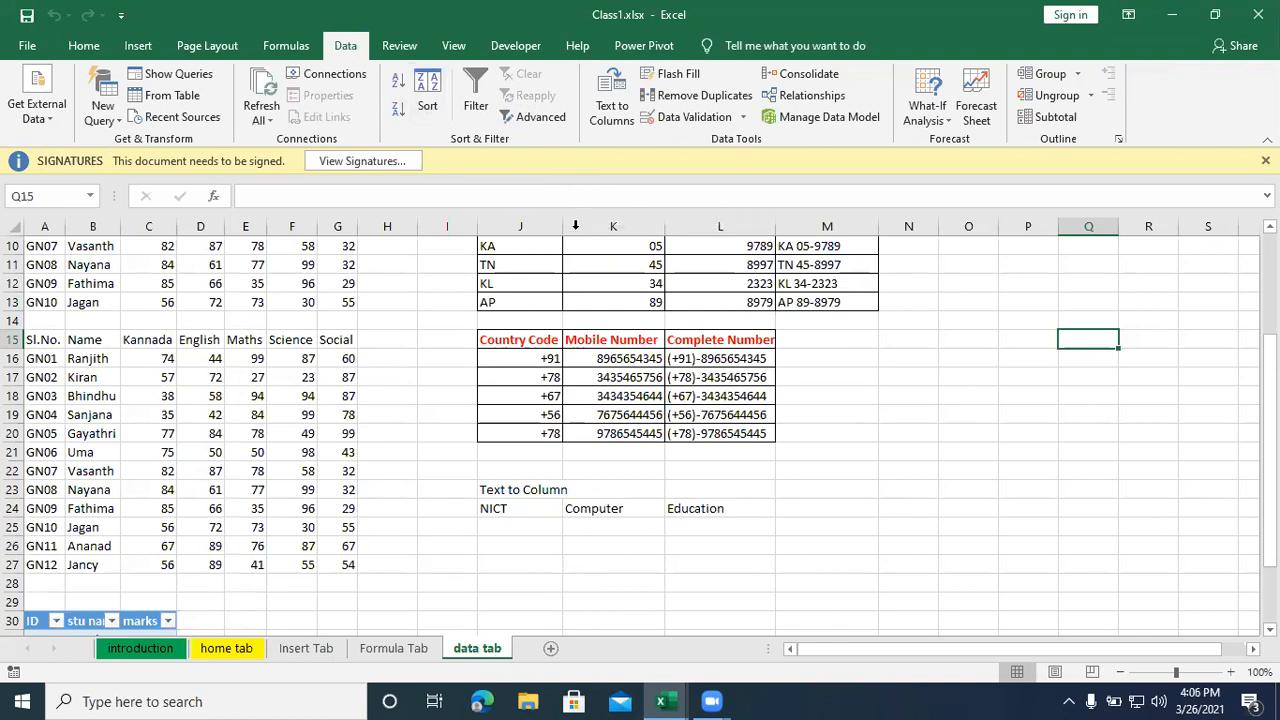
pyautogui.click(30, 133)
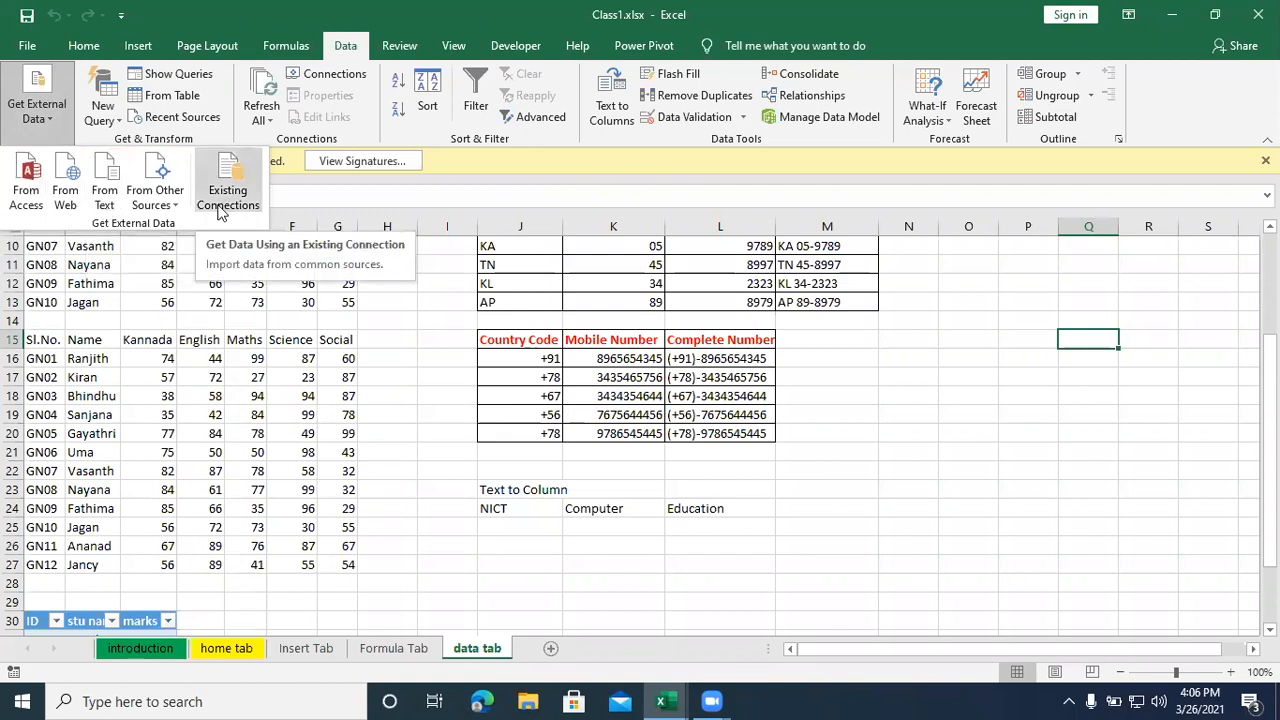
pyautogui.click(426, 394)
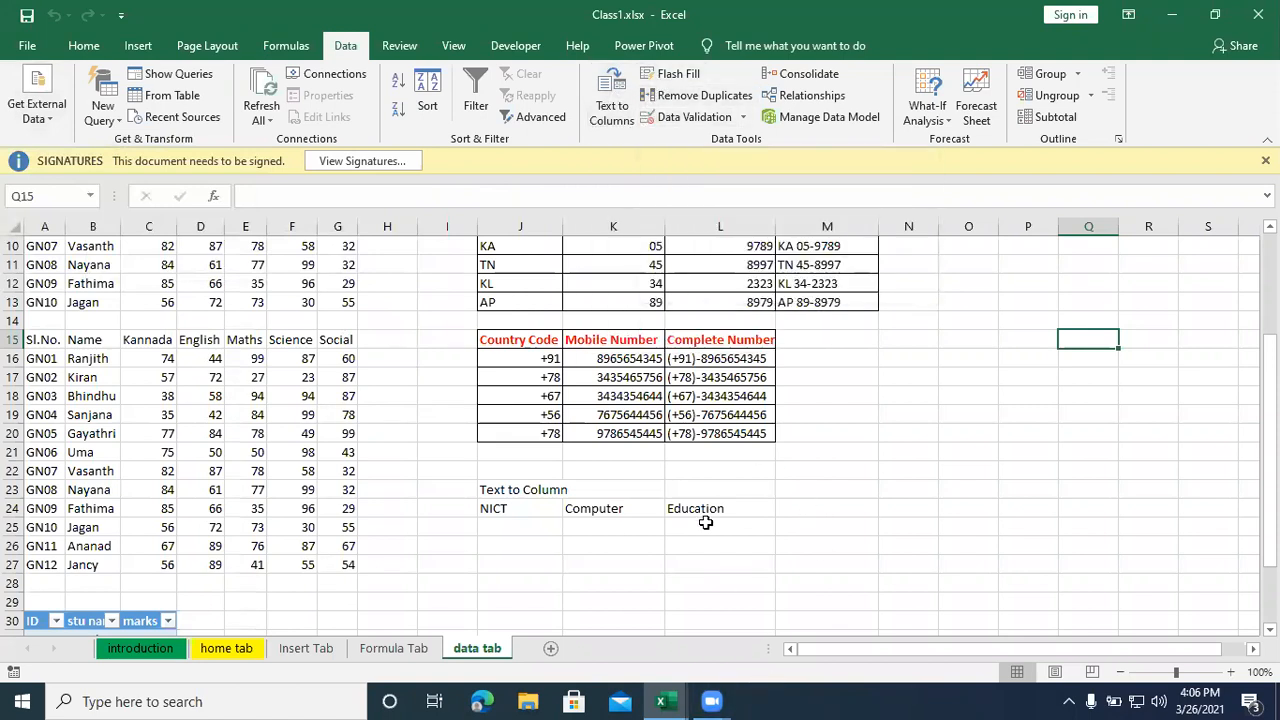
# - Switch to the DATA tab1.xlsx workbook and open its consolidation sheet
pyautogui.scroll(-1, 534, 557)
pyautogui.click(486, 512)
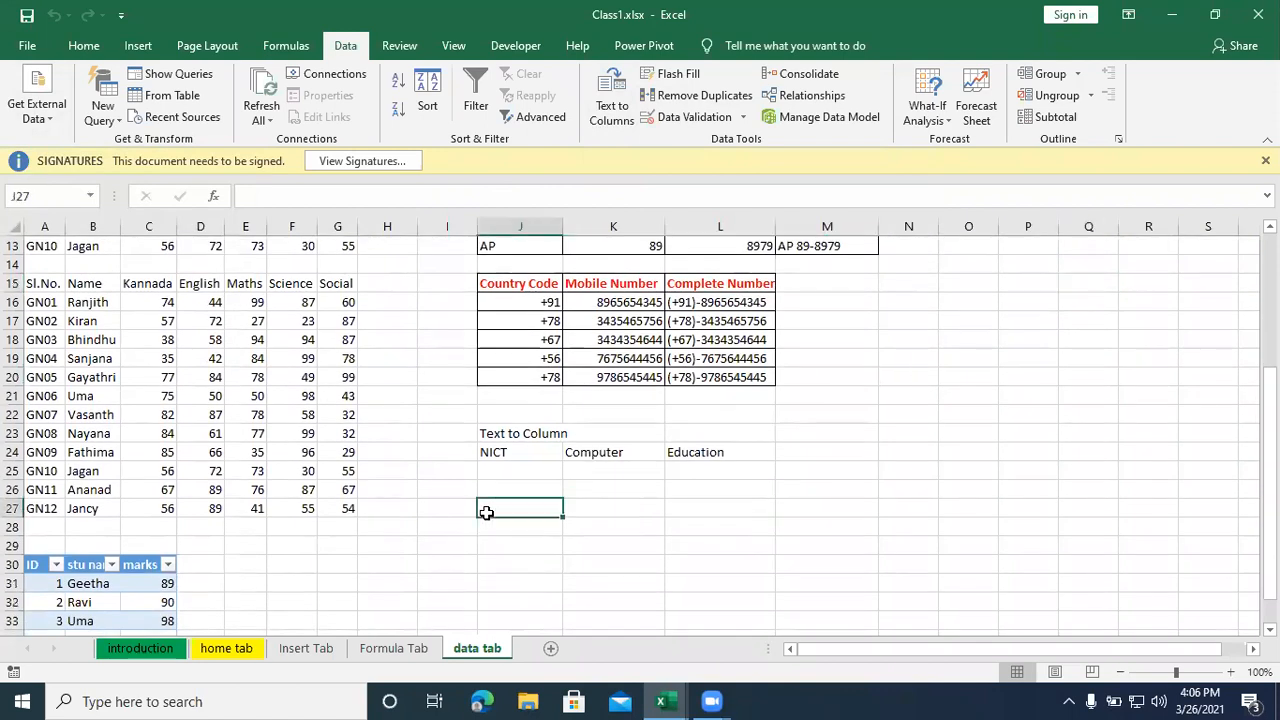
pyautogui.scroll(-2, 486, 514)
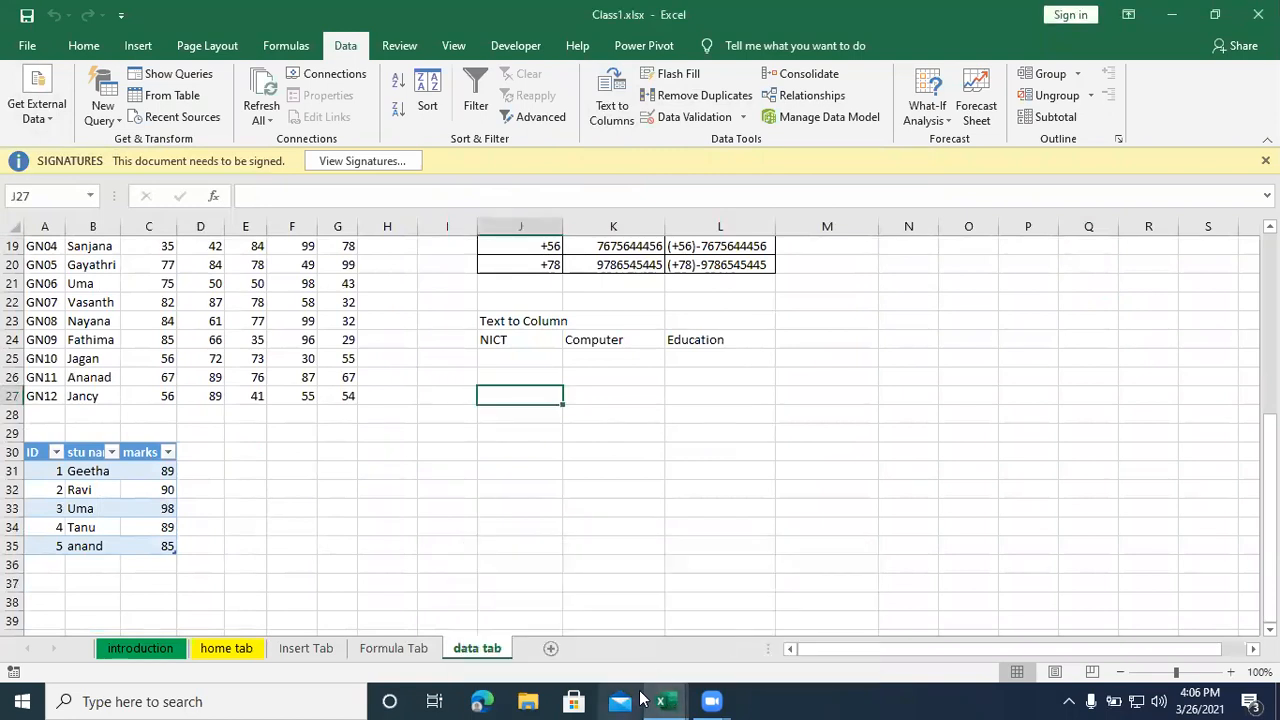
pyautogui.moveTo(658, 698)
pyautogui.click(596, 626)
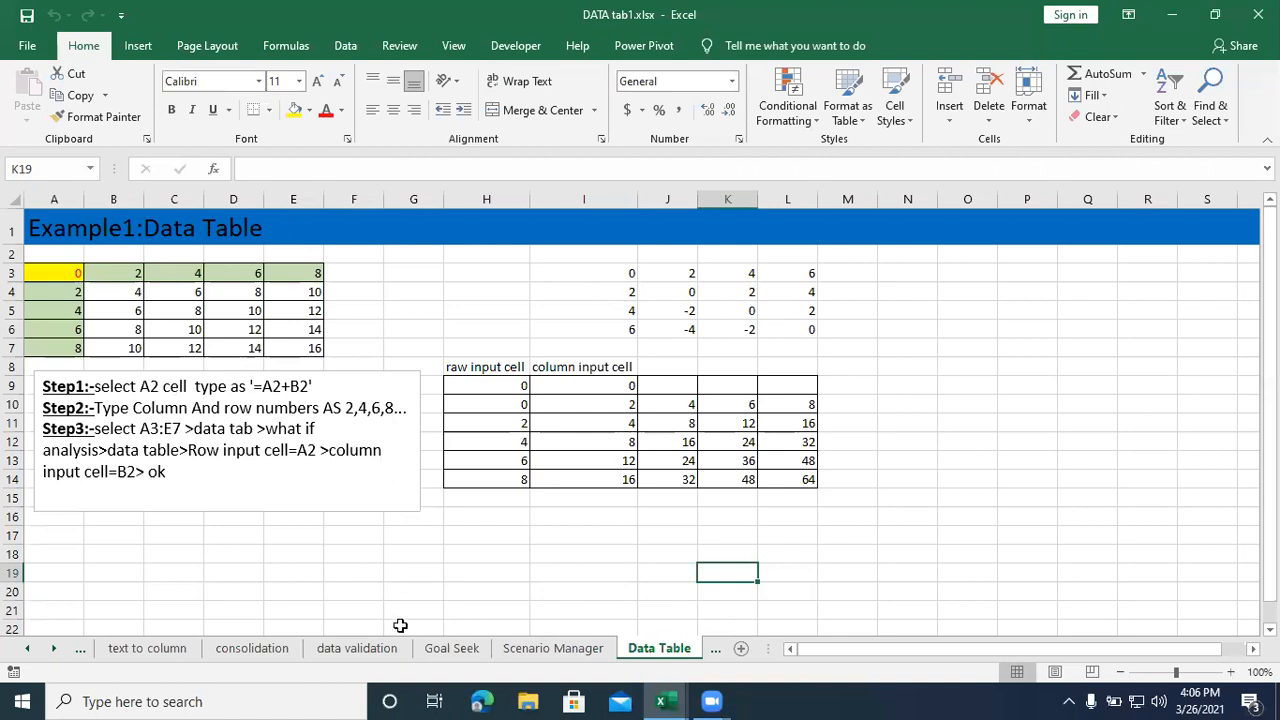
pyautogui.click(540, 646)
pyautogui.click(460, 648)
pyautogui.click(285, 652)
# - Copy the table-1 product and quantity data in A31:D34 of the consolidation sheet
pyautogui.click(446, 535)
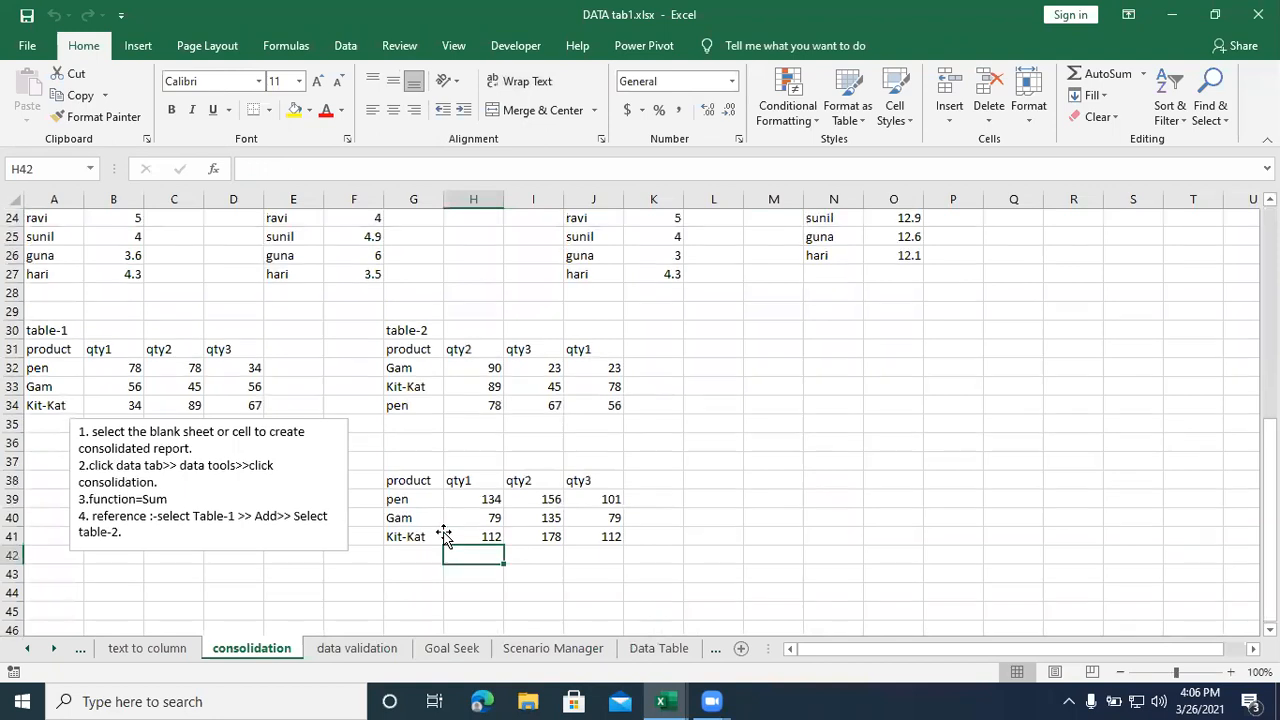
pyautogui.scroll(8, 445, 534)
pyautogui.click(198, 505)
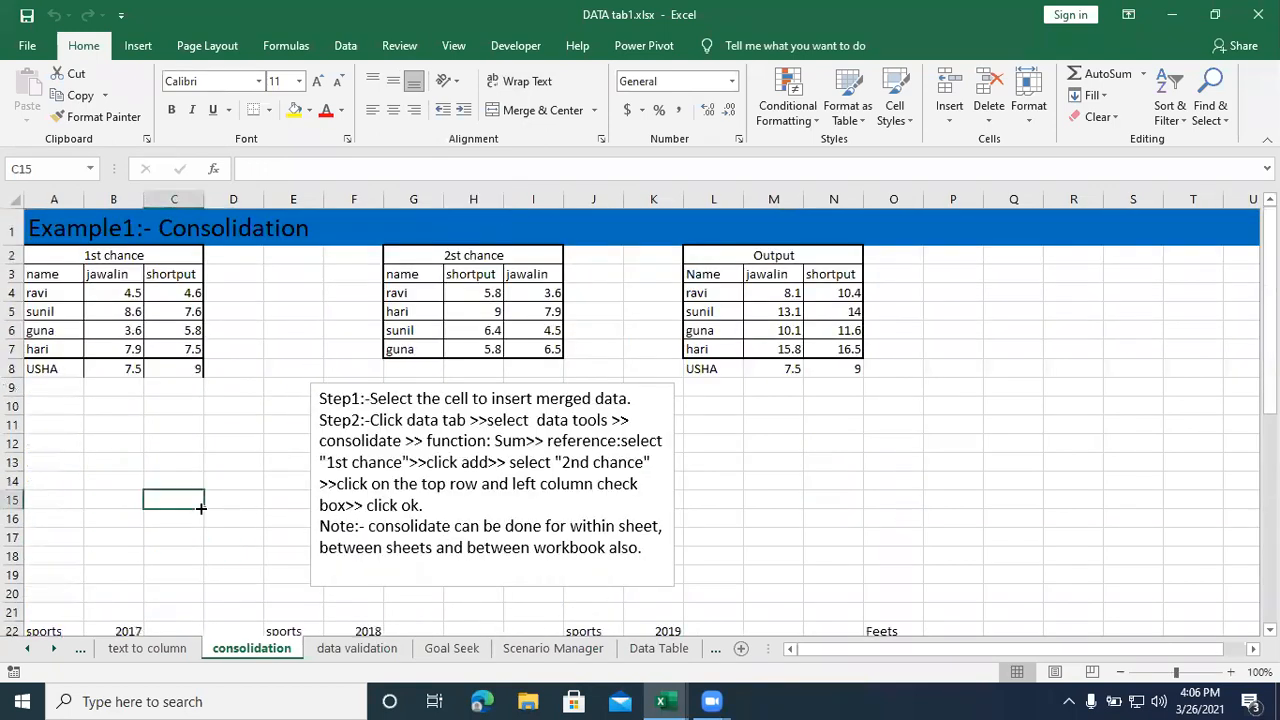
pyautogui.scroll(-6, 250, 480)
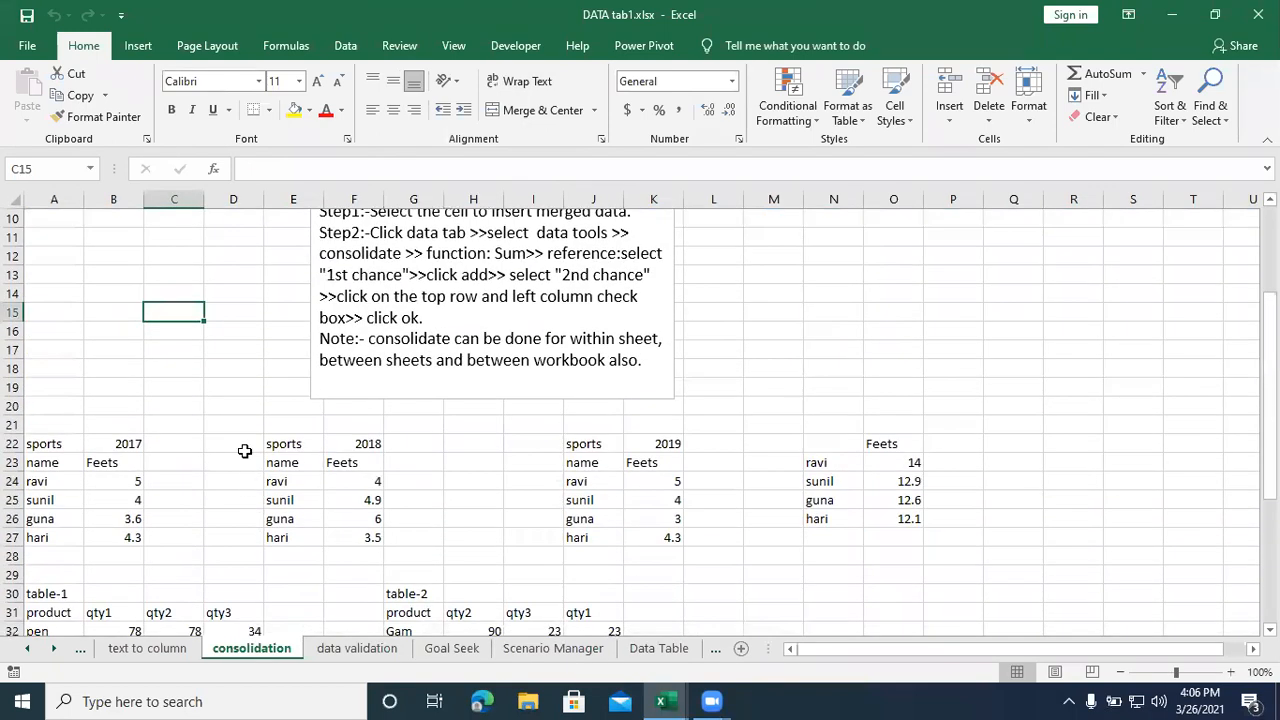
pyautogui.moveTo(55, 447); pyautogui.dragTo(243, 507)
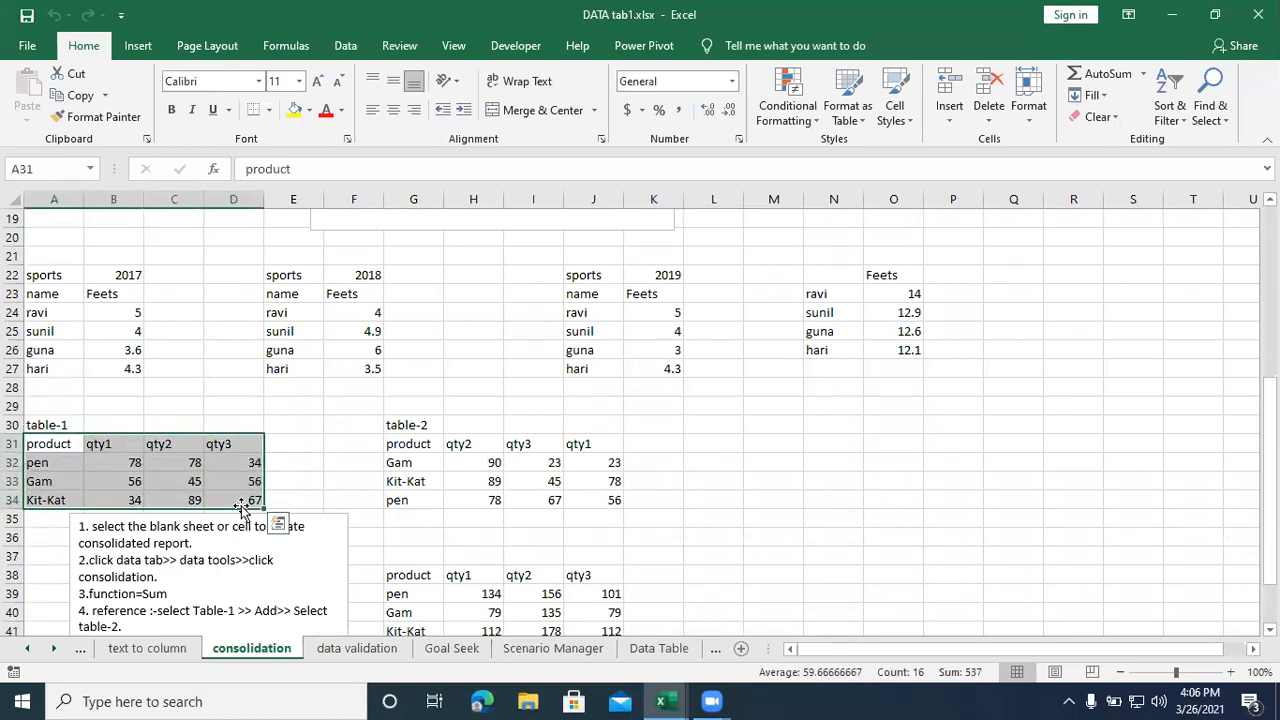
pyautogui.hotkey('ctrl', 'c')
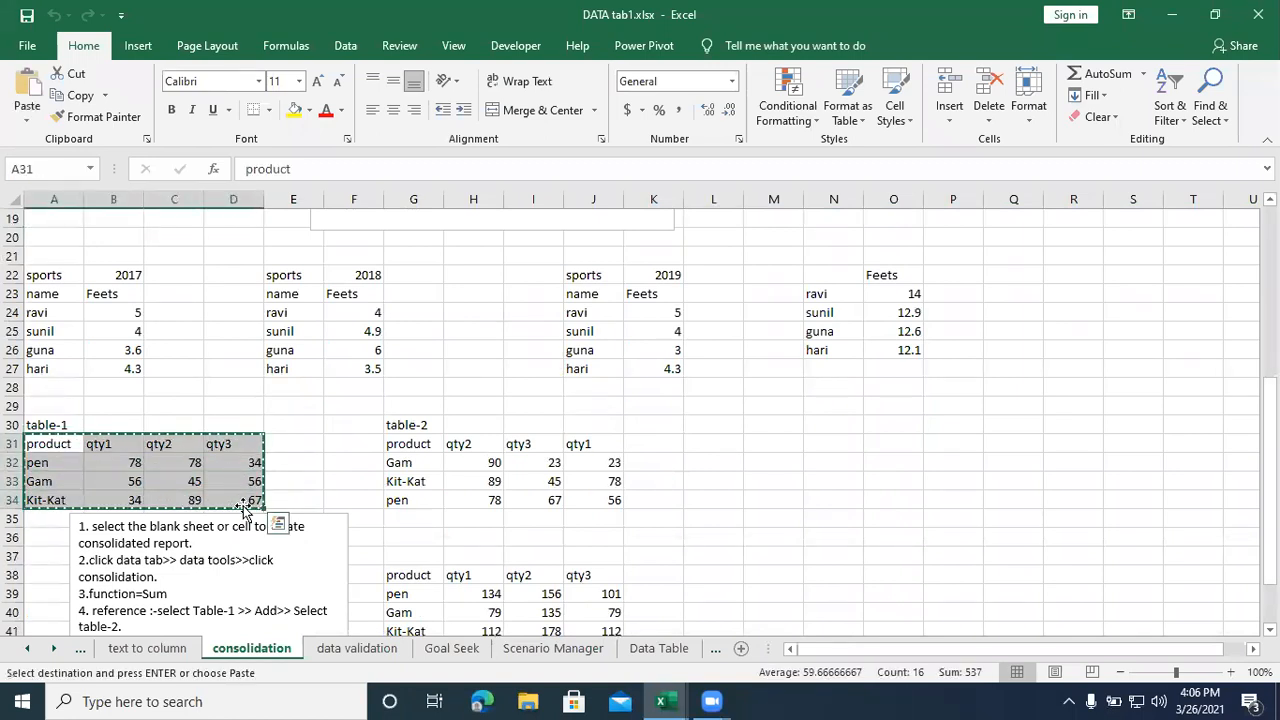
# - Return to the Class1.xlsx workbook and paste the copied table at J27 on the data tab sheet
pyautogui.moveTo(705, 701)
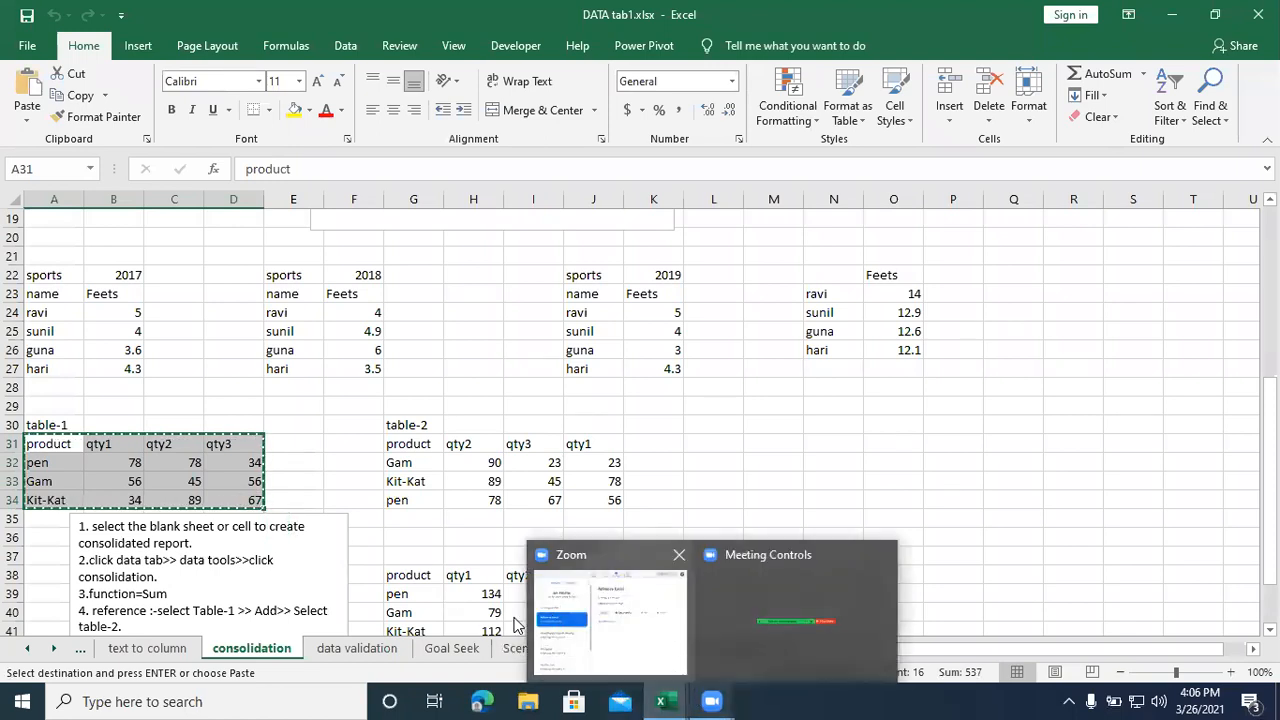
pyautogui.click(674, 432)
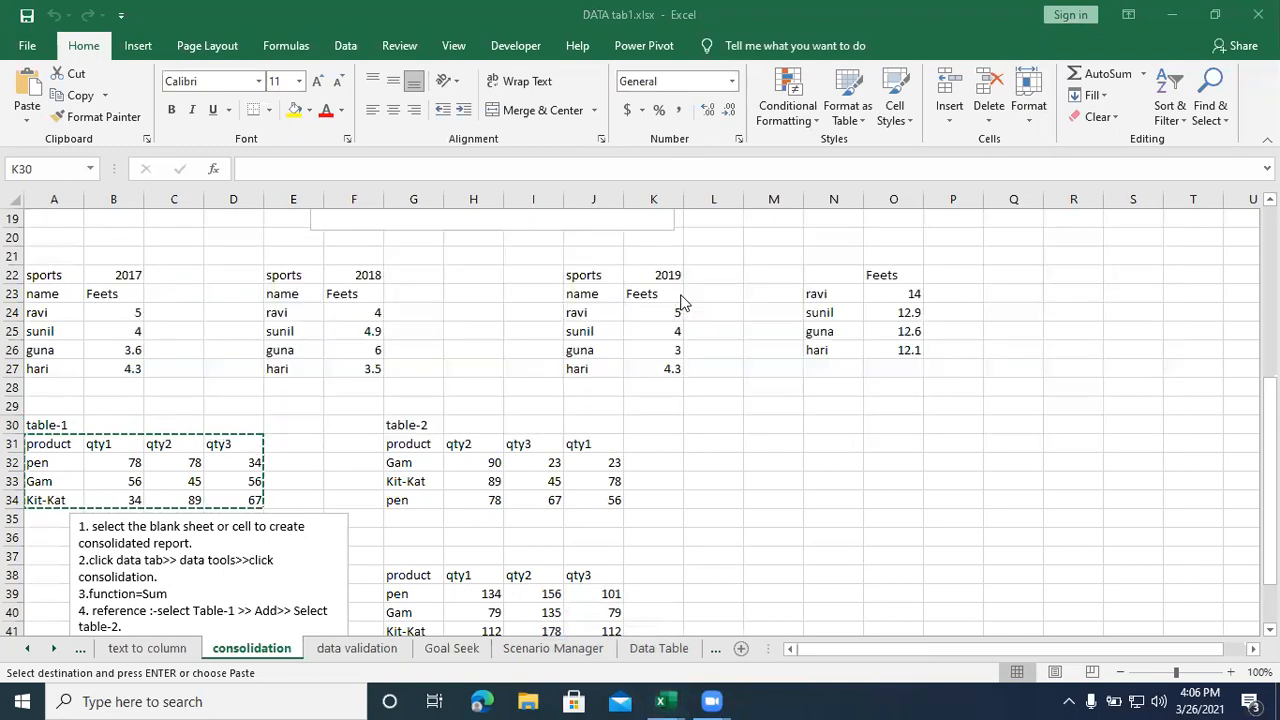
pyautogui.hotkey('alt', 'Tab')
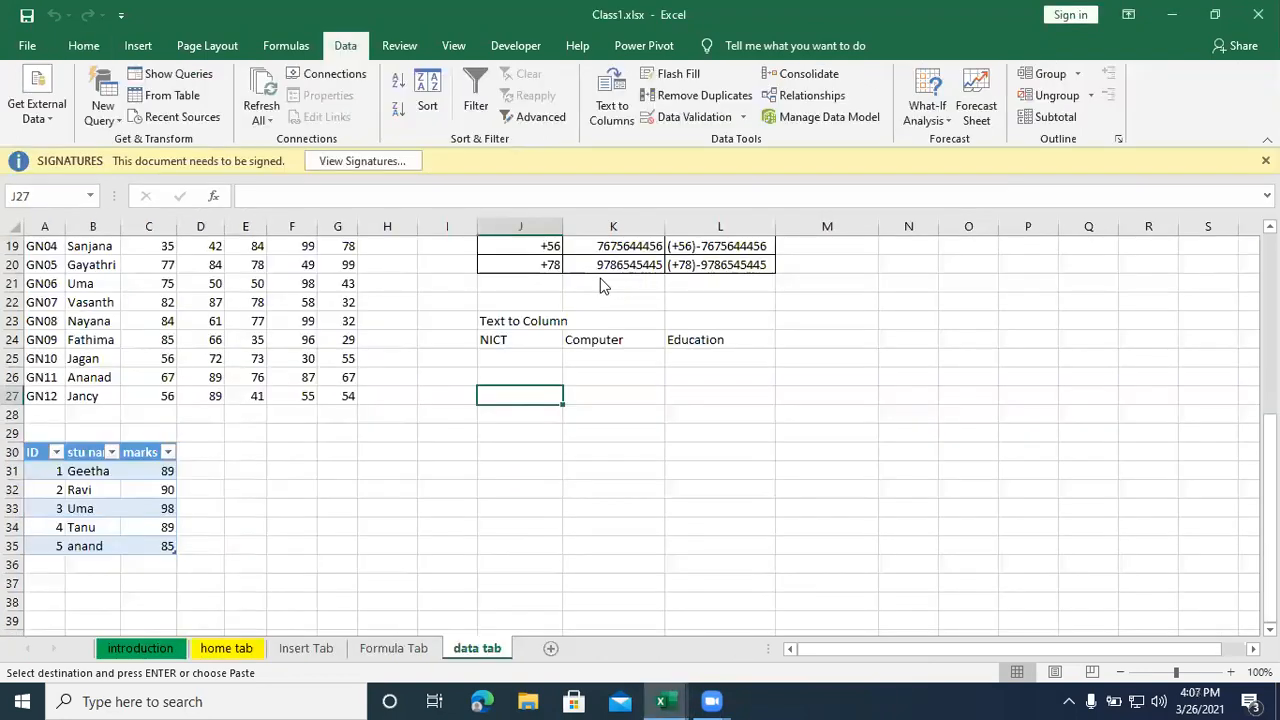
pyautogui.click(252, 503)
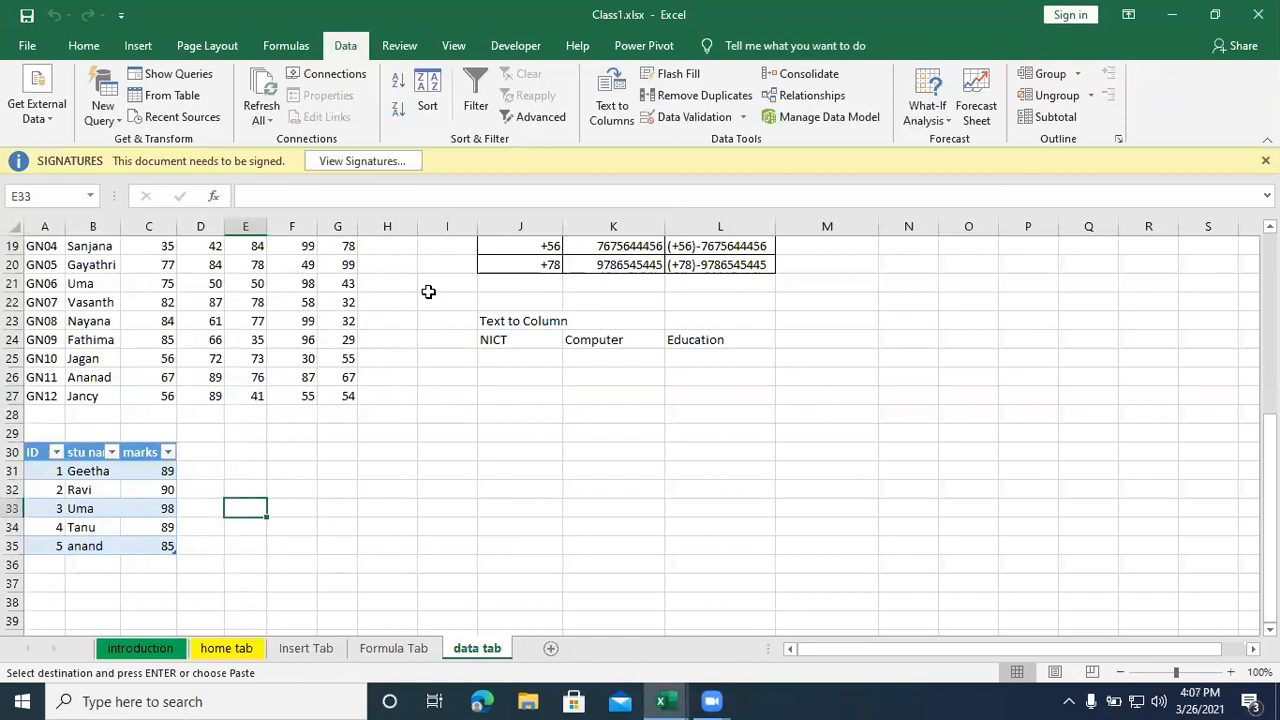
pyautogui.hotkey('alt', 'Tab')
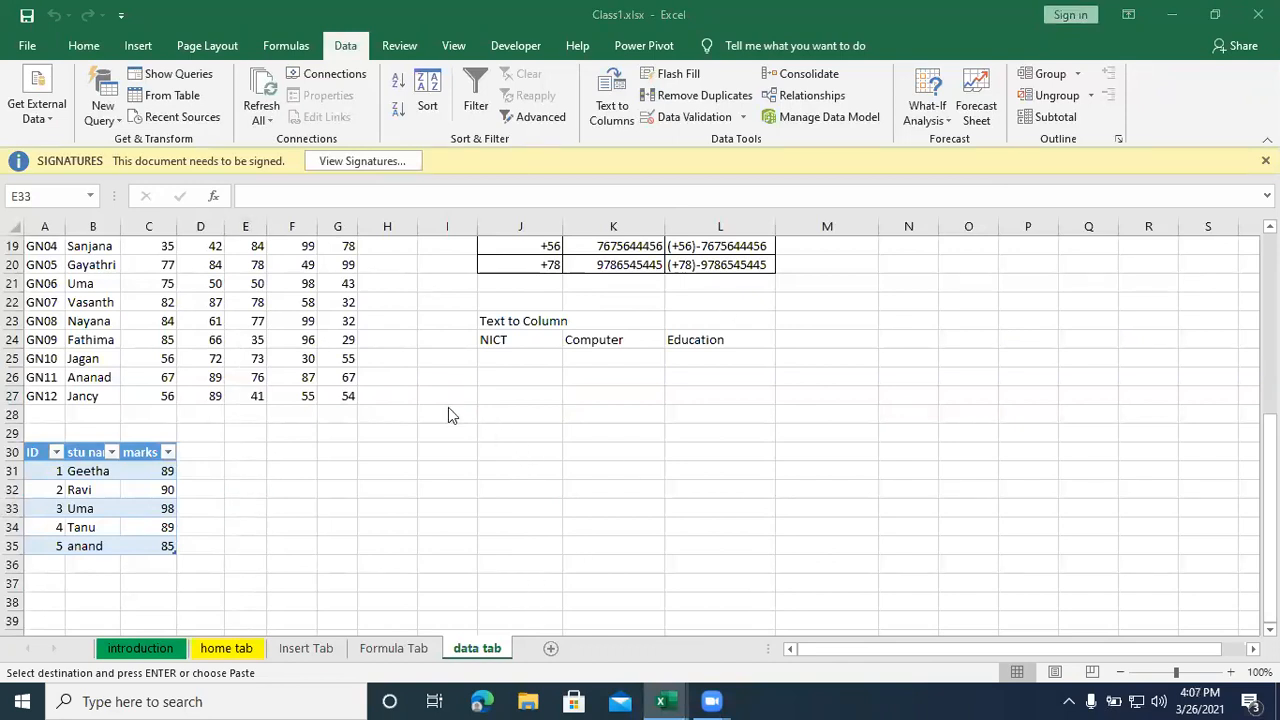
pyautogui.hotkey('alt', 'Tab')
pyautogui.scroll(1, 456, 410)
pyautogui.scroll(2, 456, 410)
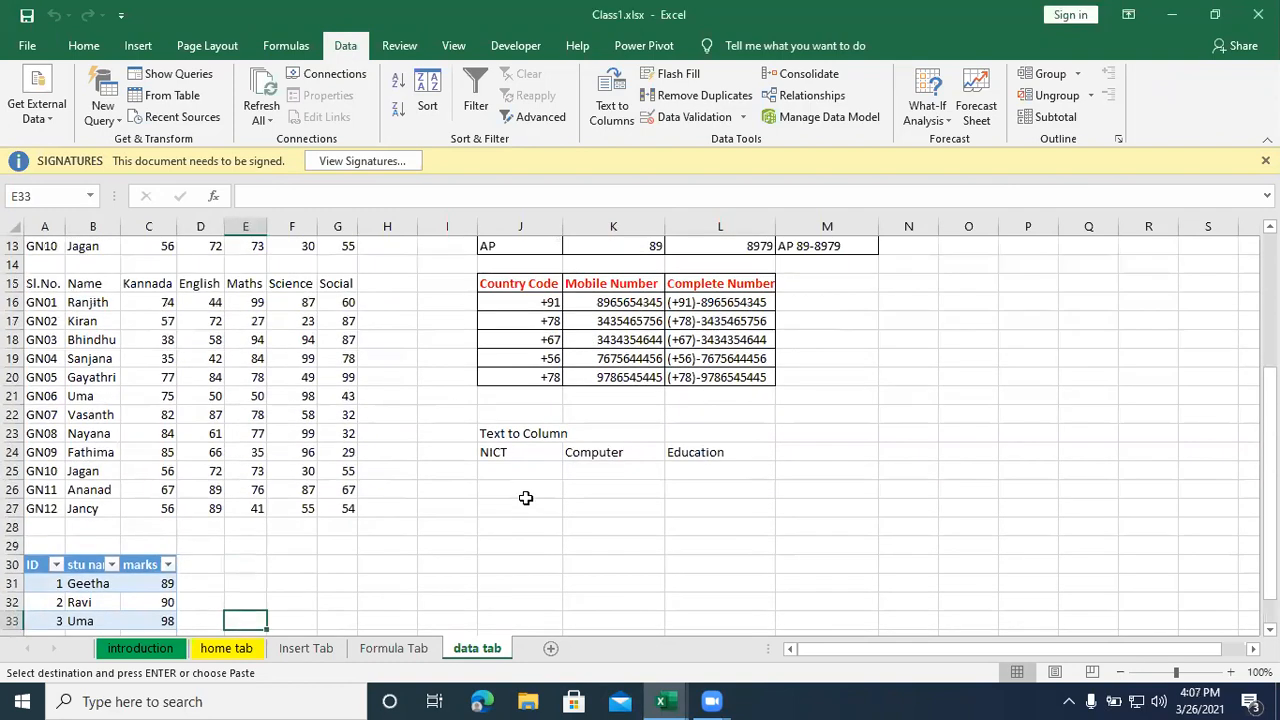
pyautogui.click(486, 518)
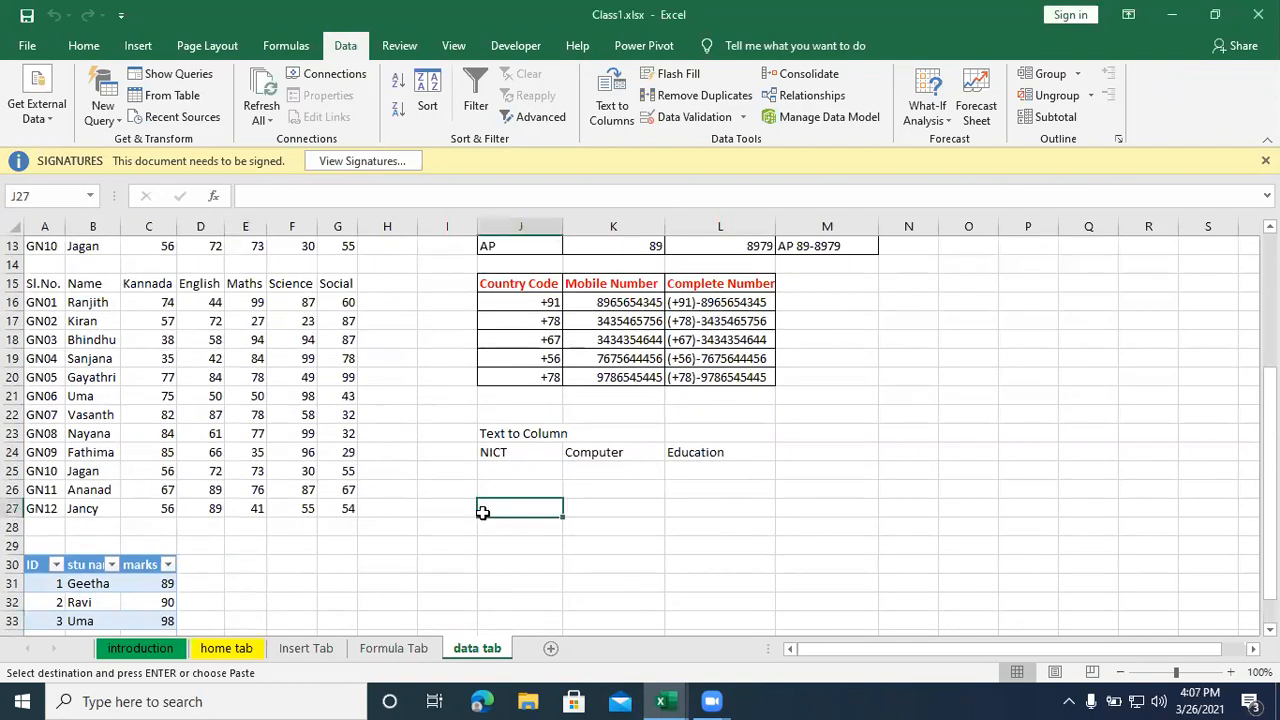
pyautogui.hotkey('ctrl', 'v')
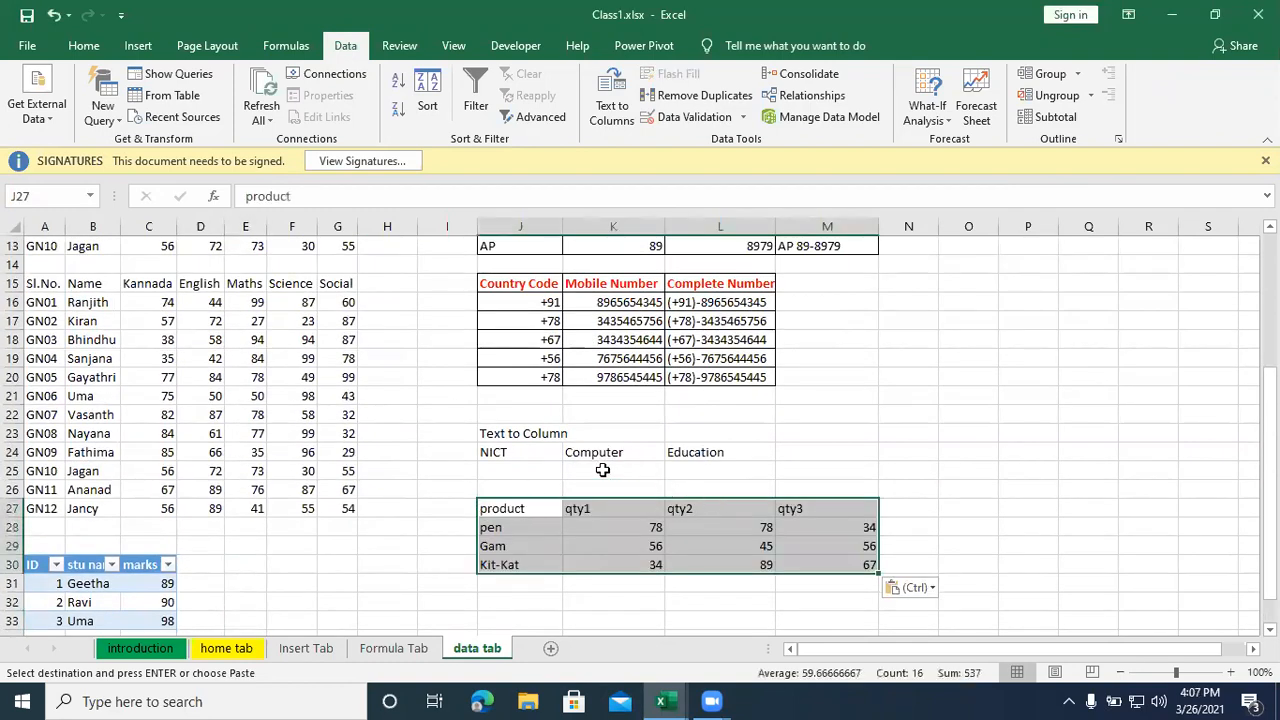
# - Enter the heading Consolidation in cell J26 above the pasted table
pyautogui.click(520, 489)
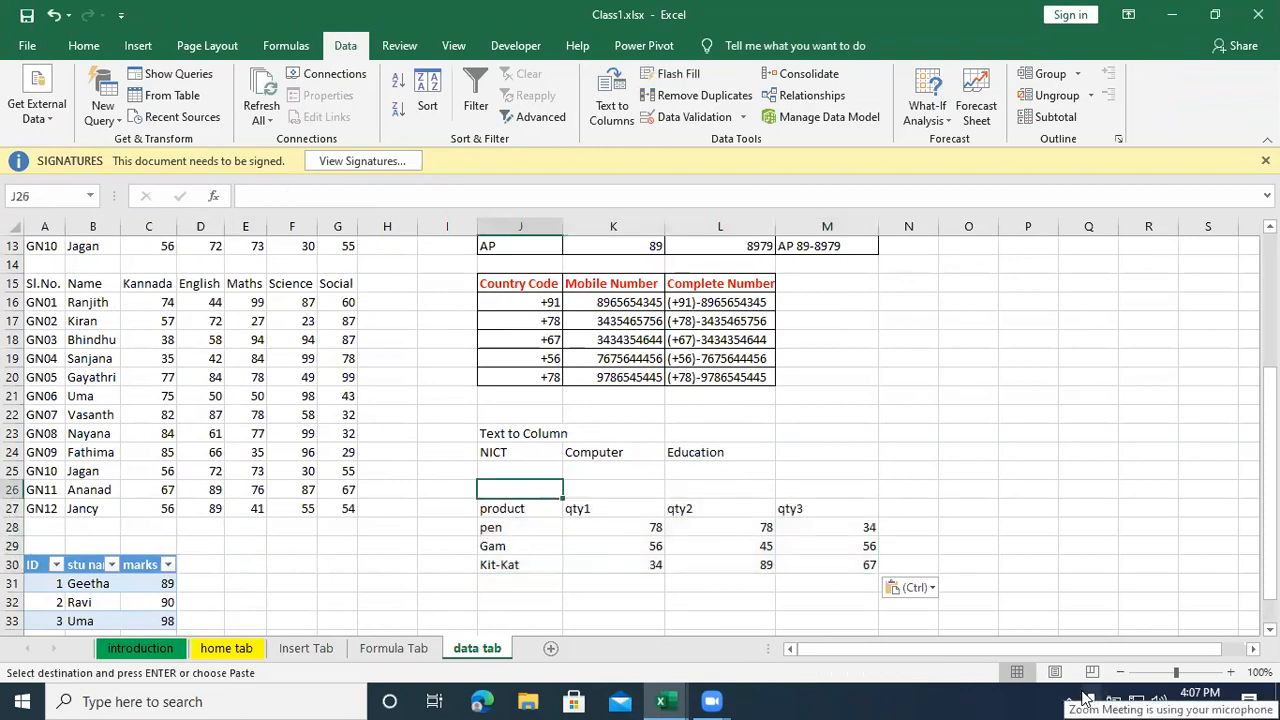
pyautogui.write('Consolidation')
pyautogui.press('Return')
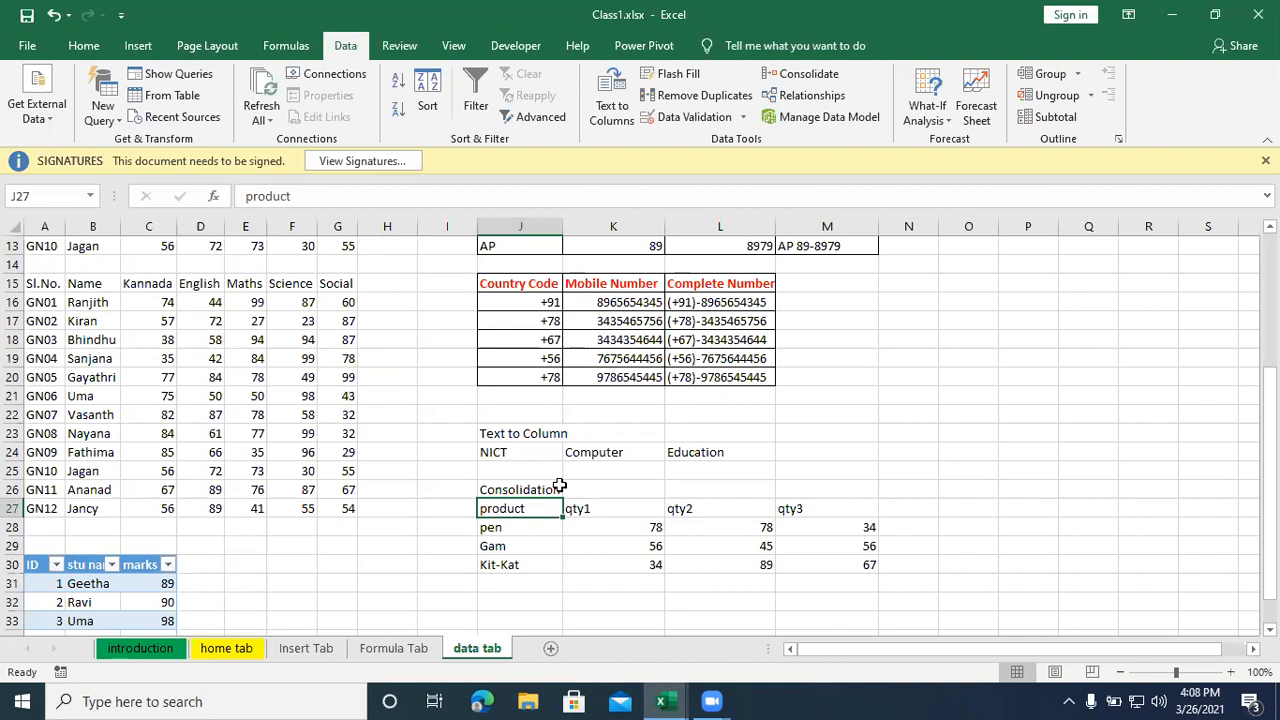
# - Examine the pasted table and go through its product names in column J
pyautogui.click(630, 616)
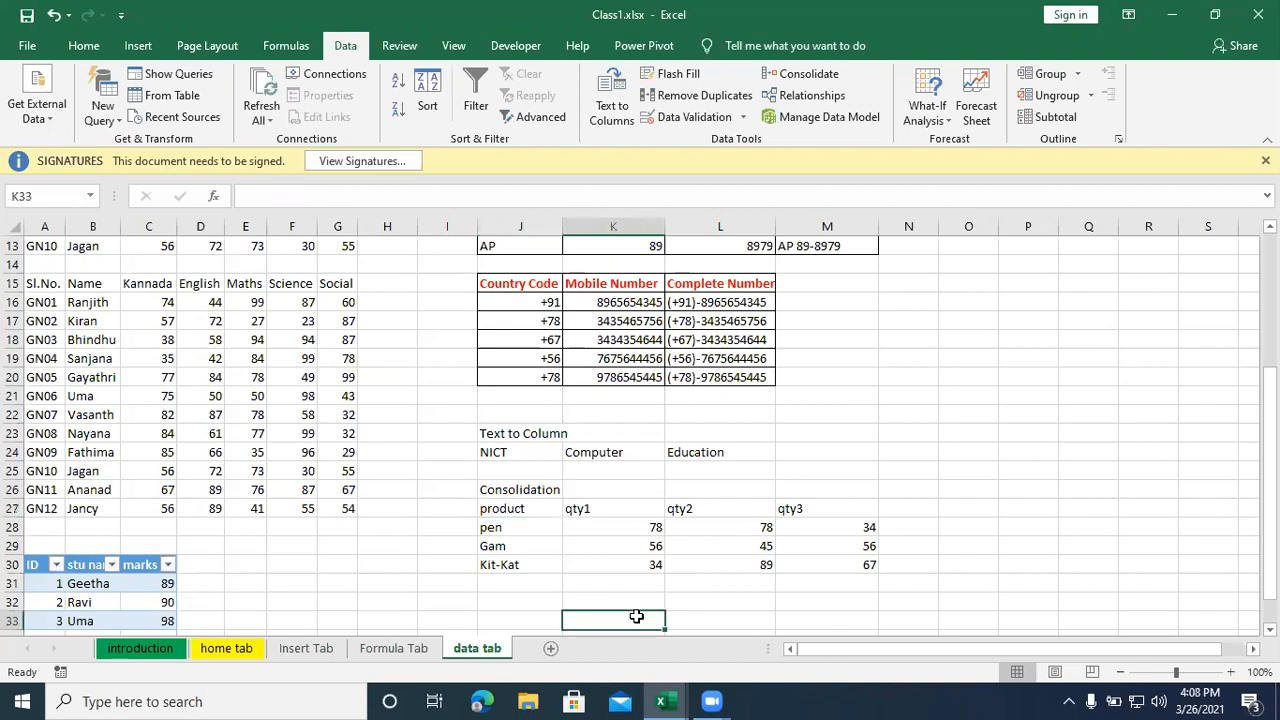
pyautogui.moveTo(521, 503); pyautogui.dragTo(836, 558)
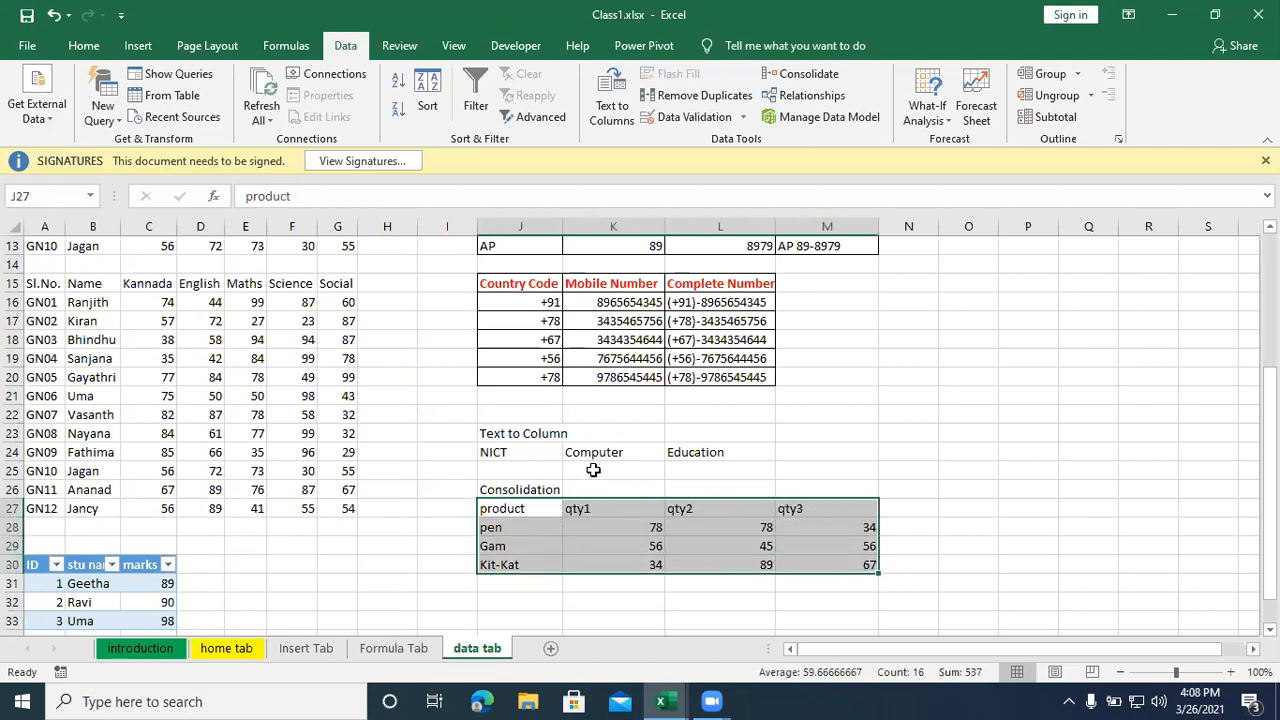
pyautogui.click(494, 516)
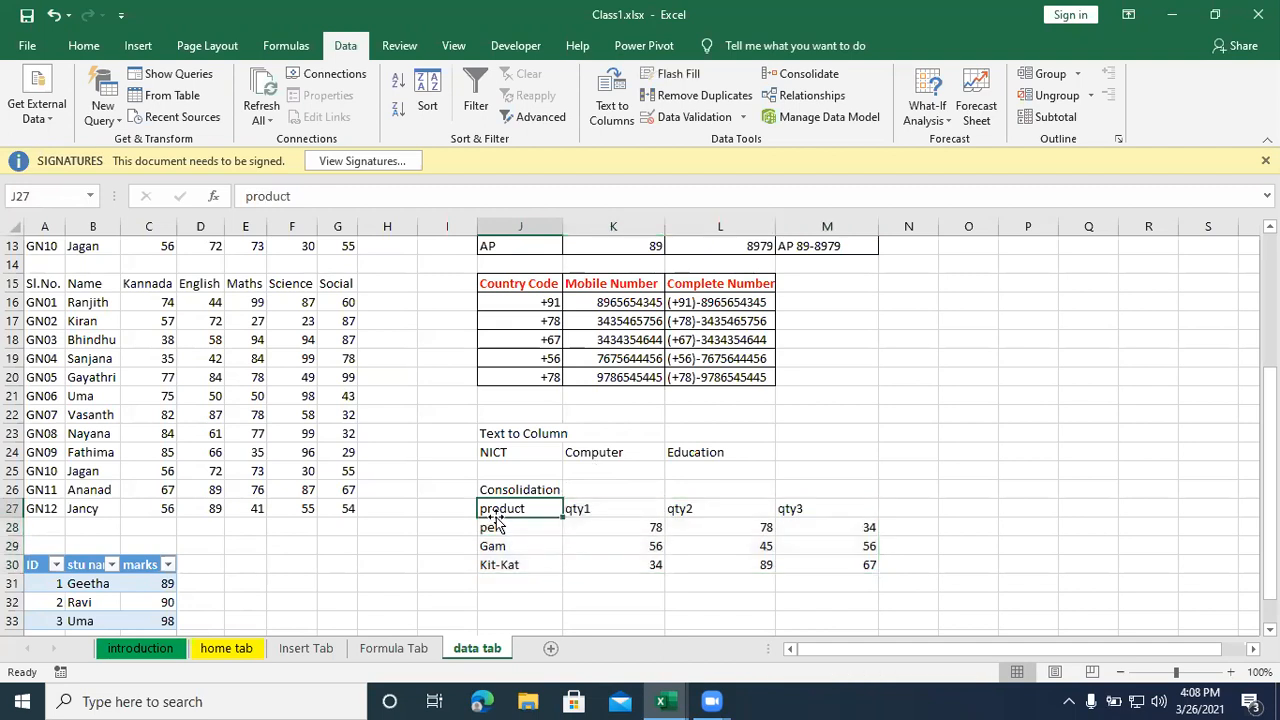
pyautogui.click(494, 527)
pyautogui.click(500, 546)
pyautogui.click(512, 566)
pyautogui.click(514, 545)
pyautogui.click(517, 528)
pyautogui.click(522, 564)
# - Examine the quantity headers in row 27 and the quantities listed beneath them in K28:M30
pyautogui.click(604, 502)
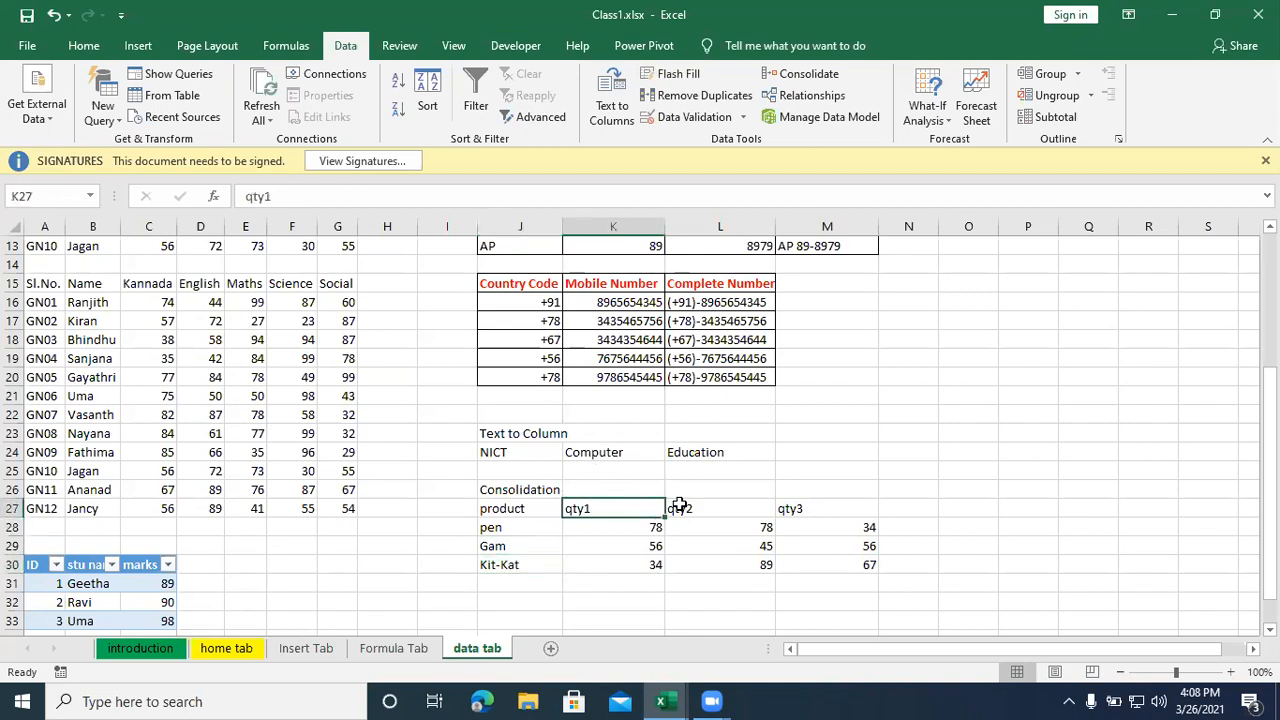
pyautogui.click(677, 507)
pyautogui.click(813, 496)
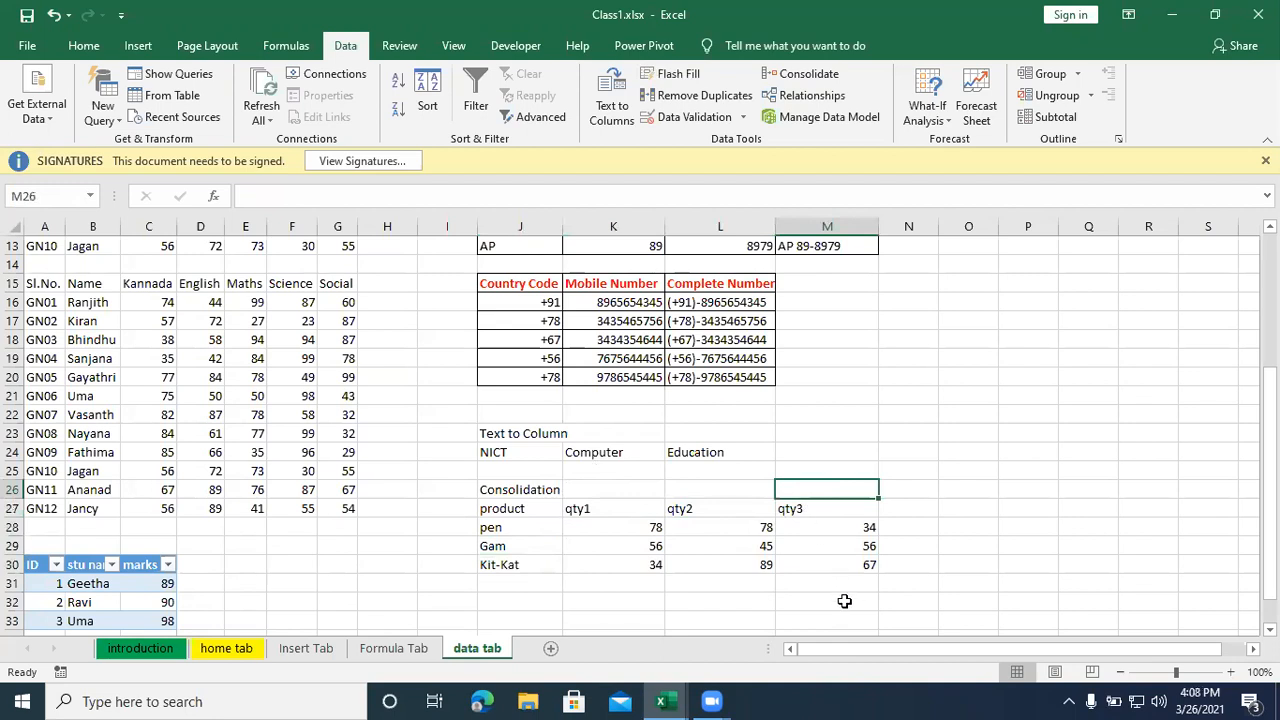
pyautogui.click(645, 524)
pyautogui.click(713, 500)
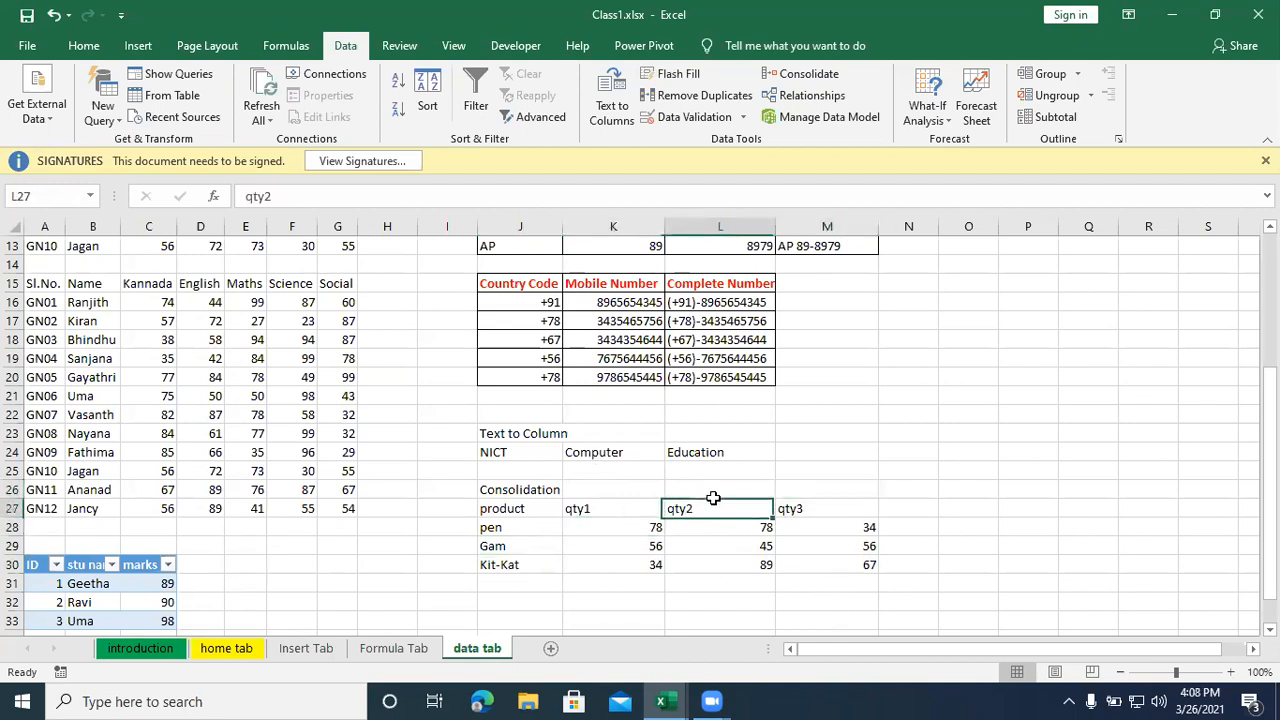
pyautogui.click(793, 507)
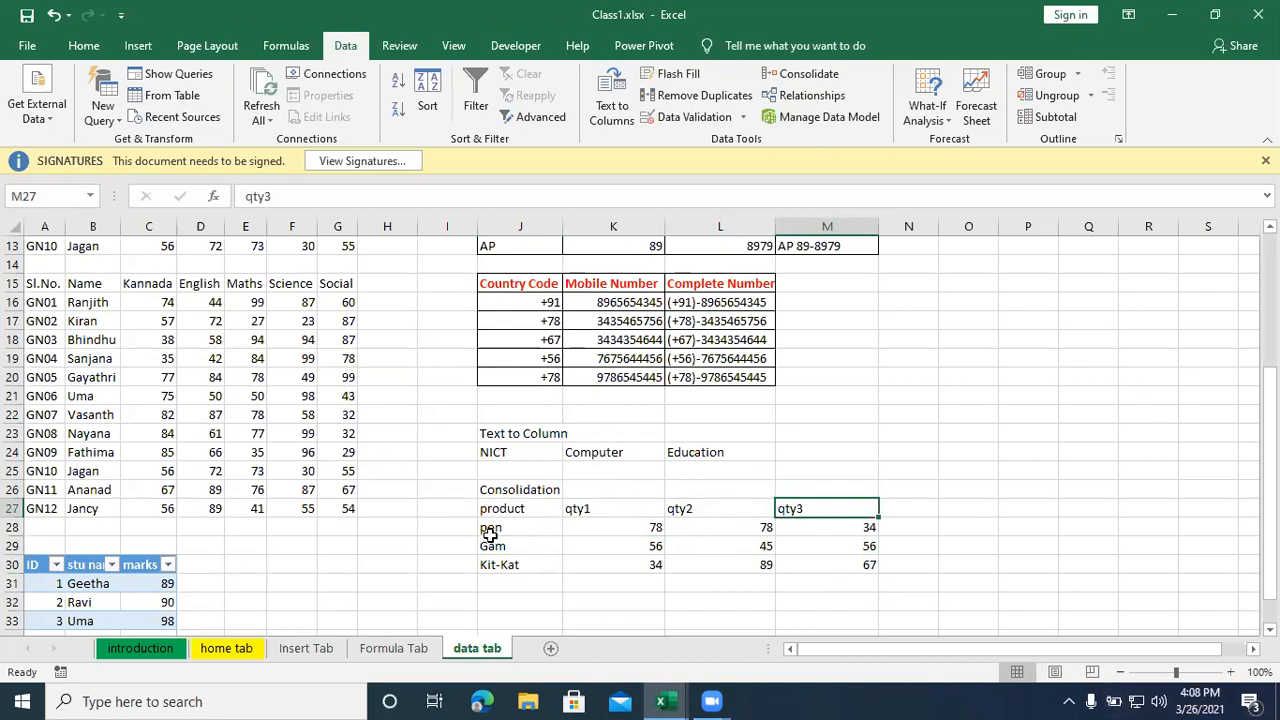
pyautogui.click(578, 512)
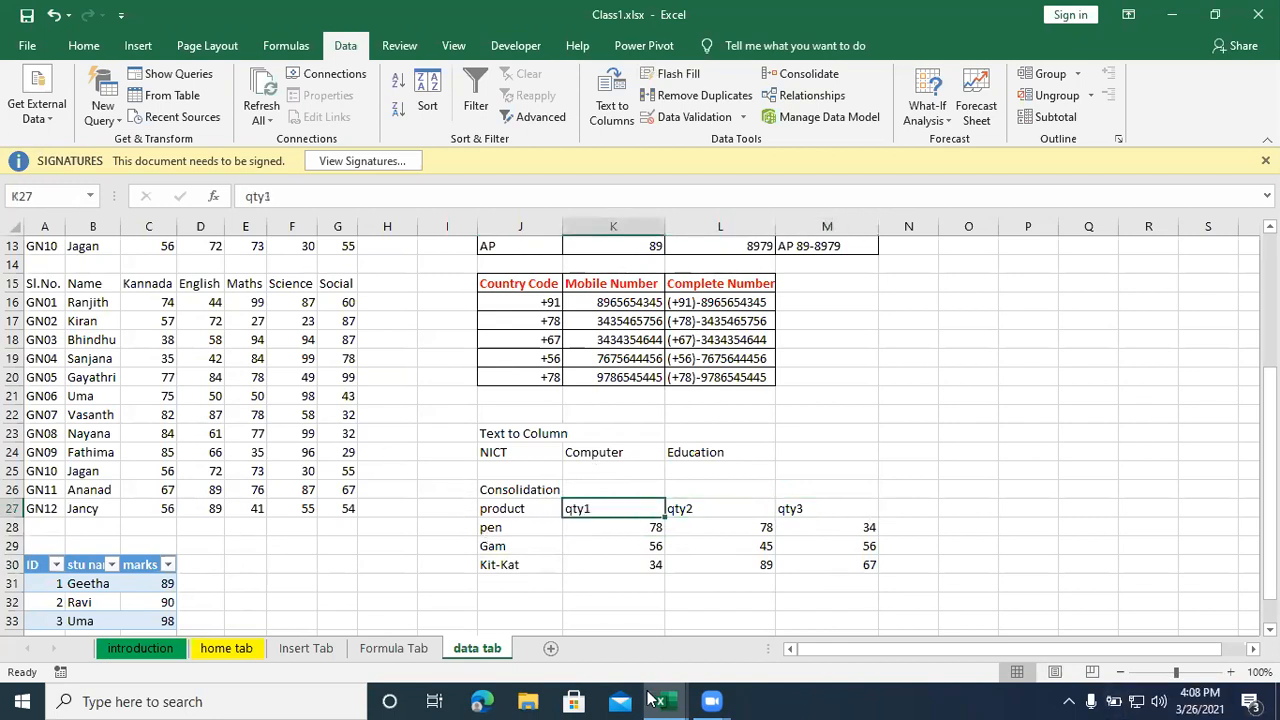
pyautogui.moveTo(659, 700)
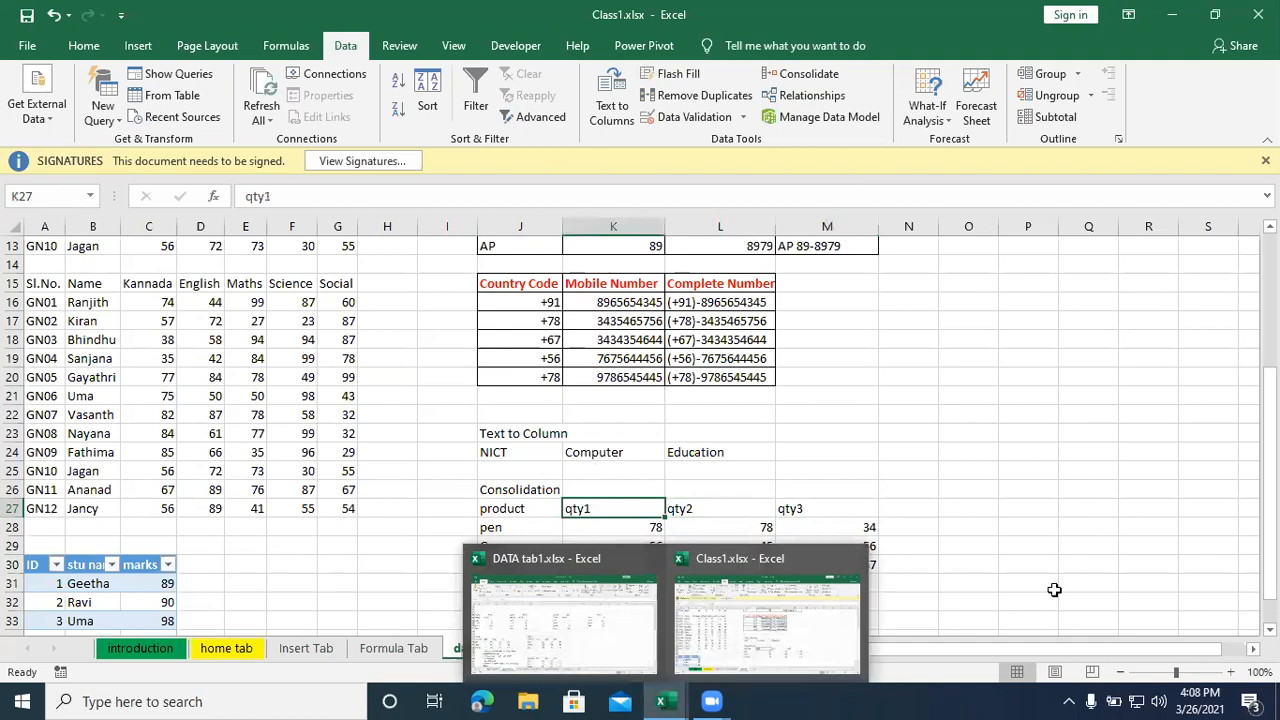
pyautogui.click(968, 583)
pyautogui.moveTo(607, 545); pyautogui.dragTo(812, 544)
pyautogui.moveTo(573, 524); pyautogui.dragTo(853, 561)
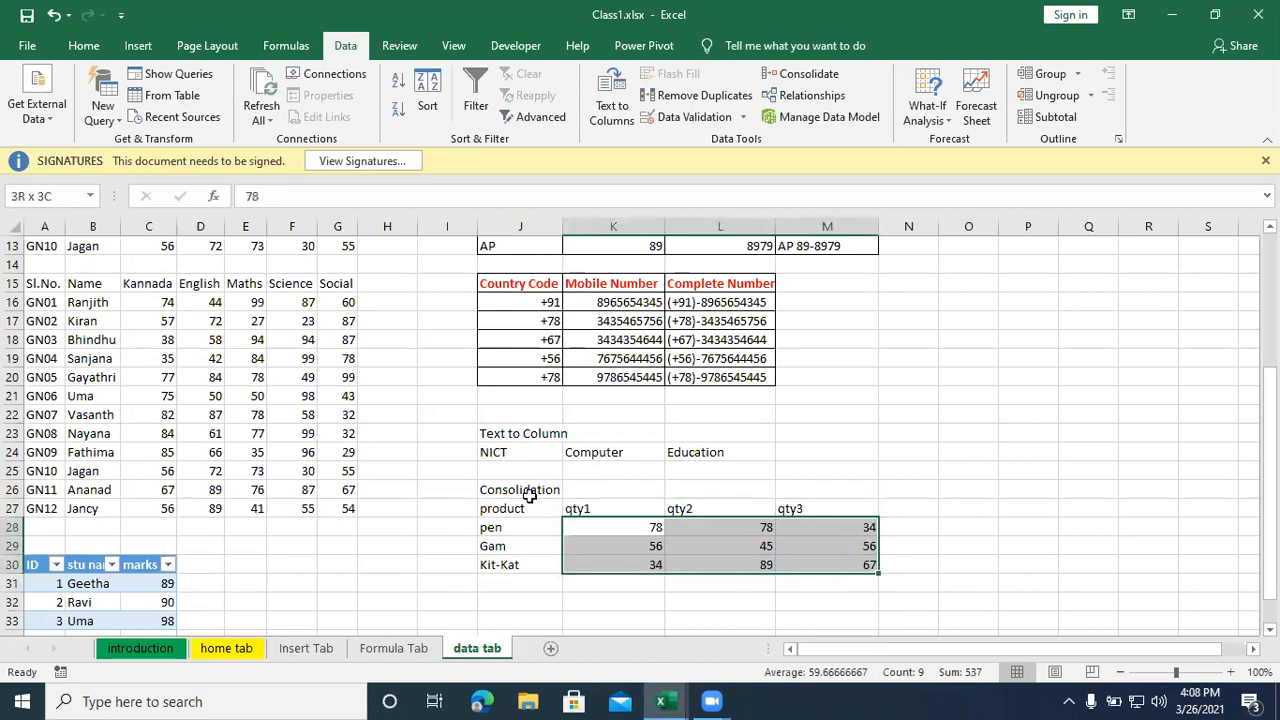
pyautogui.moveTo(586, 508); pyautogui.dragTo(800, 509)
# - Replace the first quantity heading in K27 with Qut1
pyautogui.click(580, 510)
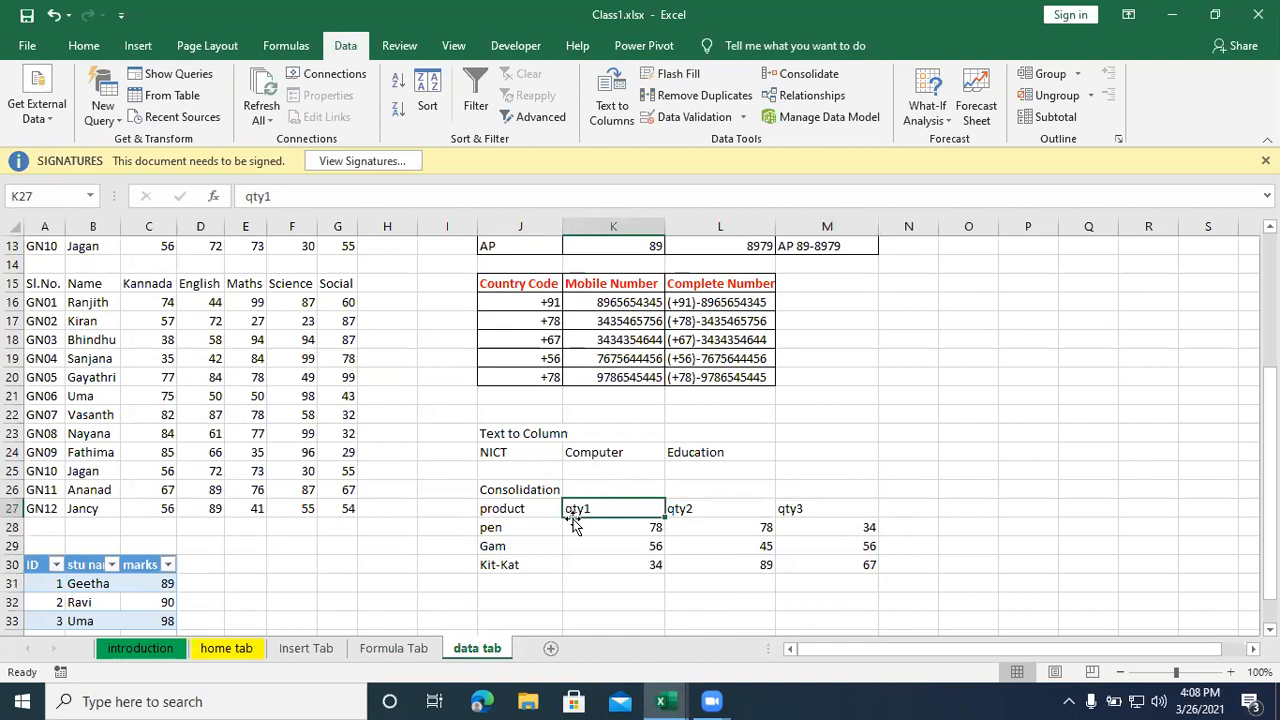
pyautogui.write('Qut')
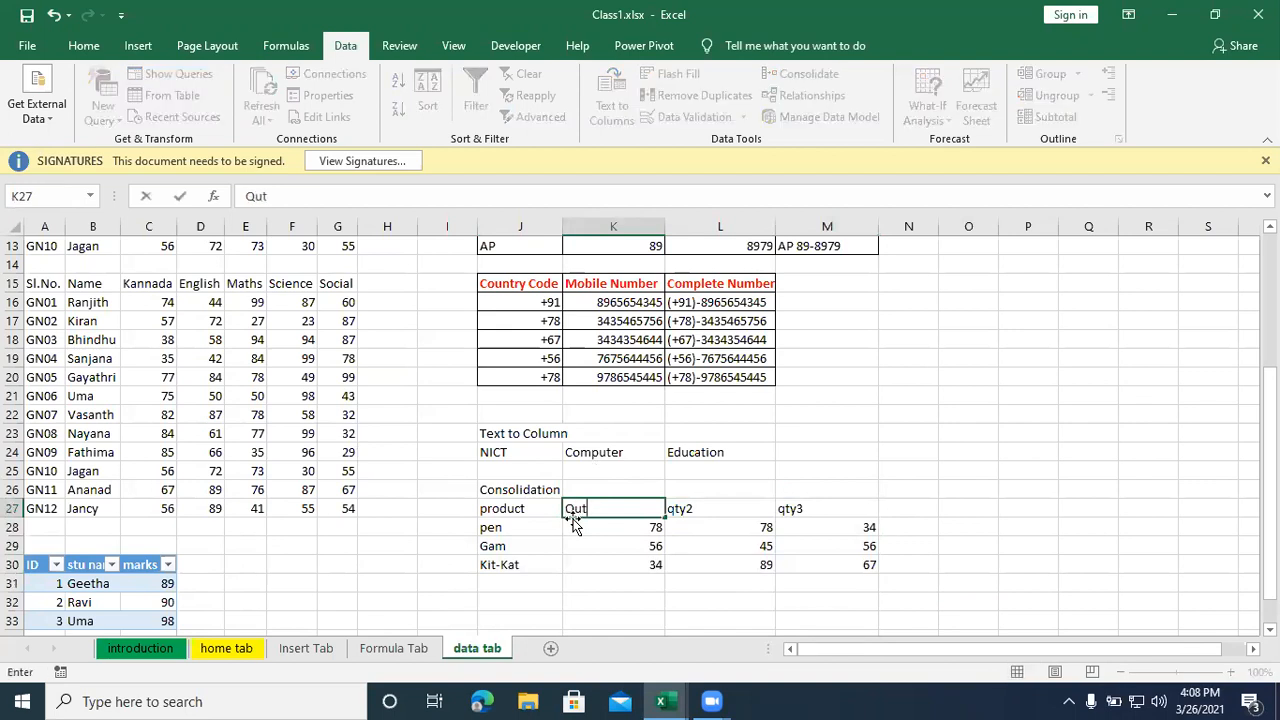
pyautogui.write('1')
pyautogui.press('Tab')
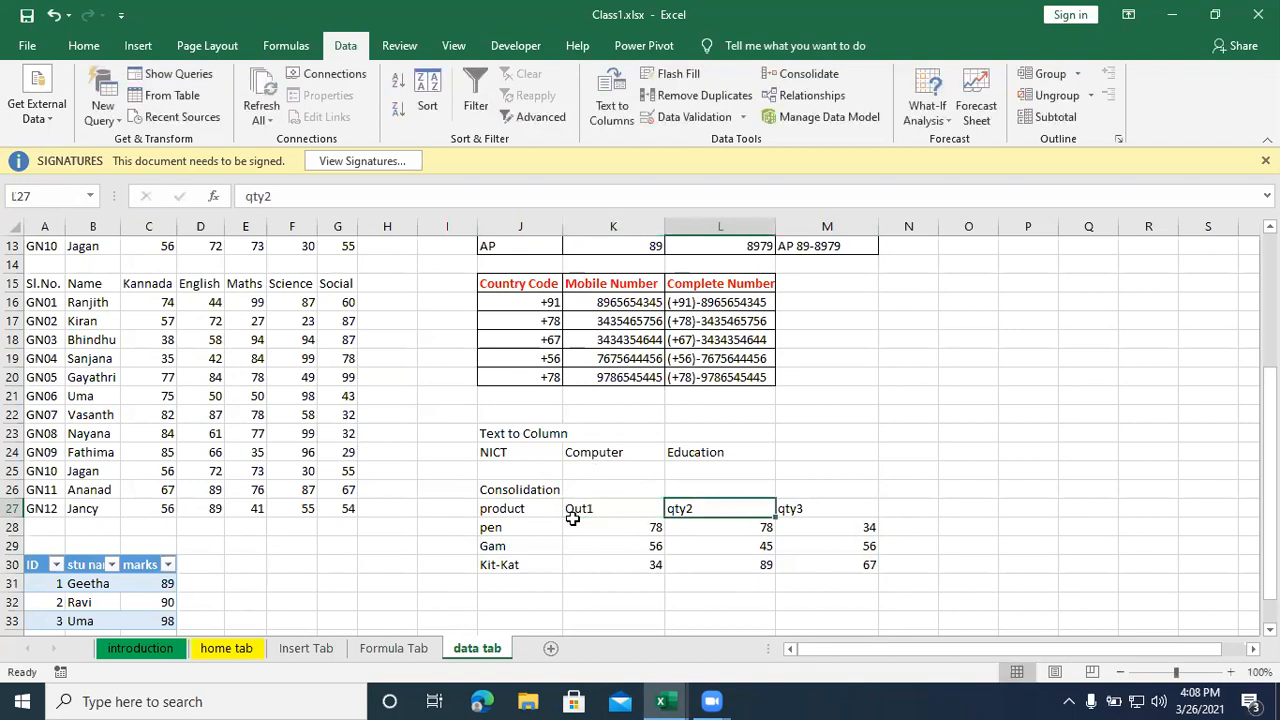
# - Rename the heading in L27 as Qtr2
pyautogui.write('Qt')
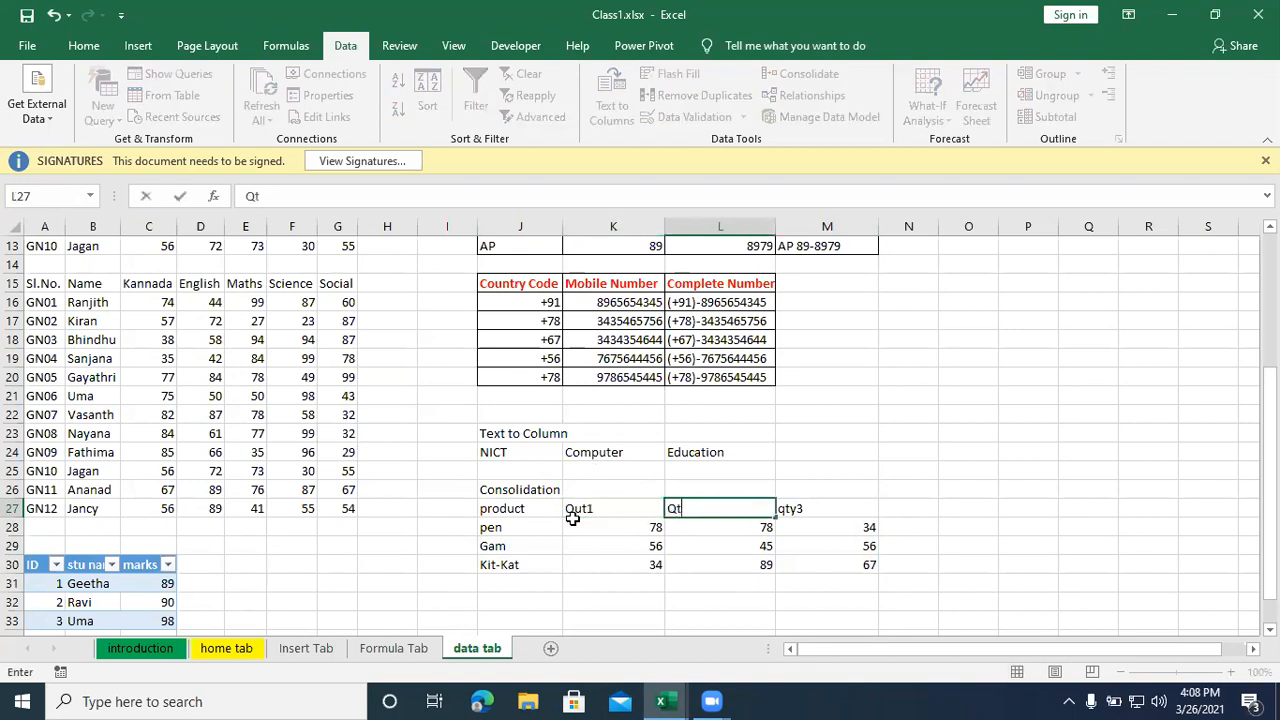
pyautogui.press('BackSpace')
pyautogui.write('u')
pyautogui.press('BackSpace')
pyautogui.press('BackSpace')
pyautogui.write('Qtr2')
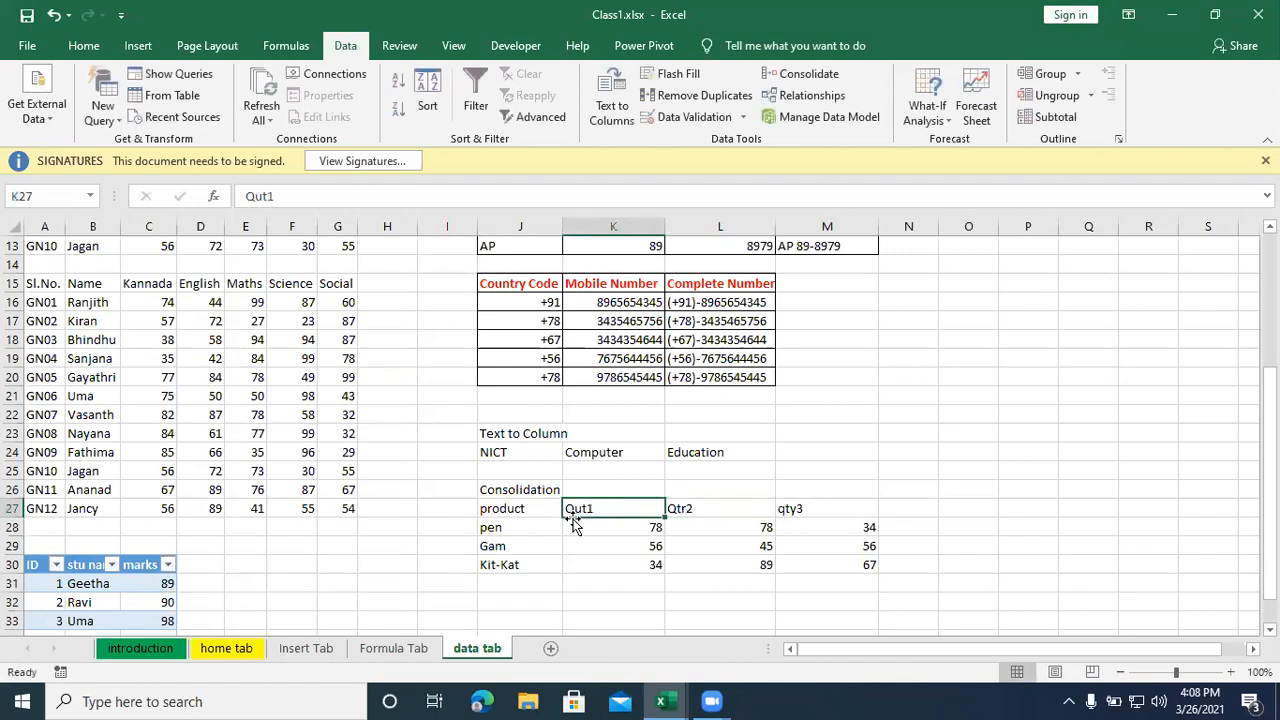
# - Rename the headings in K27 and M27 as Qtr1 and Qtr3, and add a Qtr4 heading in N27
pyautogui.write('Qtr')
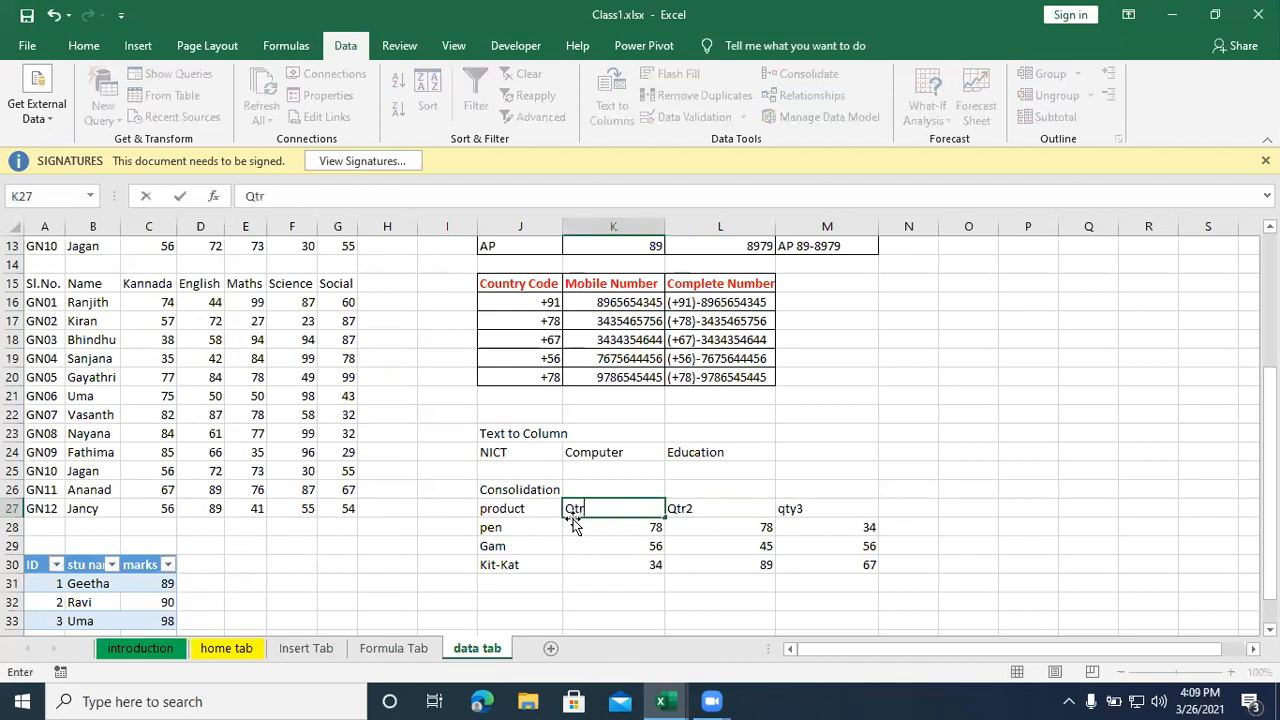
pyautogui.write('1')
pyautogui.press('Tab')
pyautogui.press('Tab')
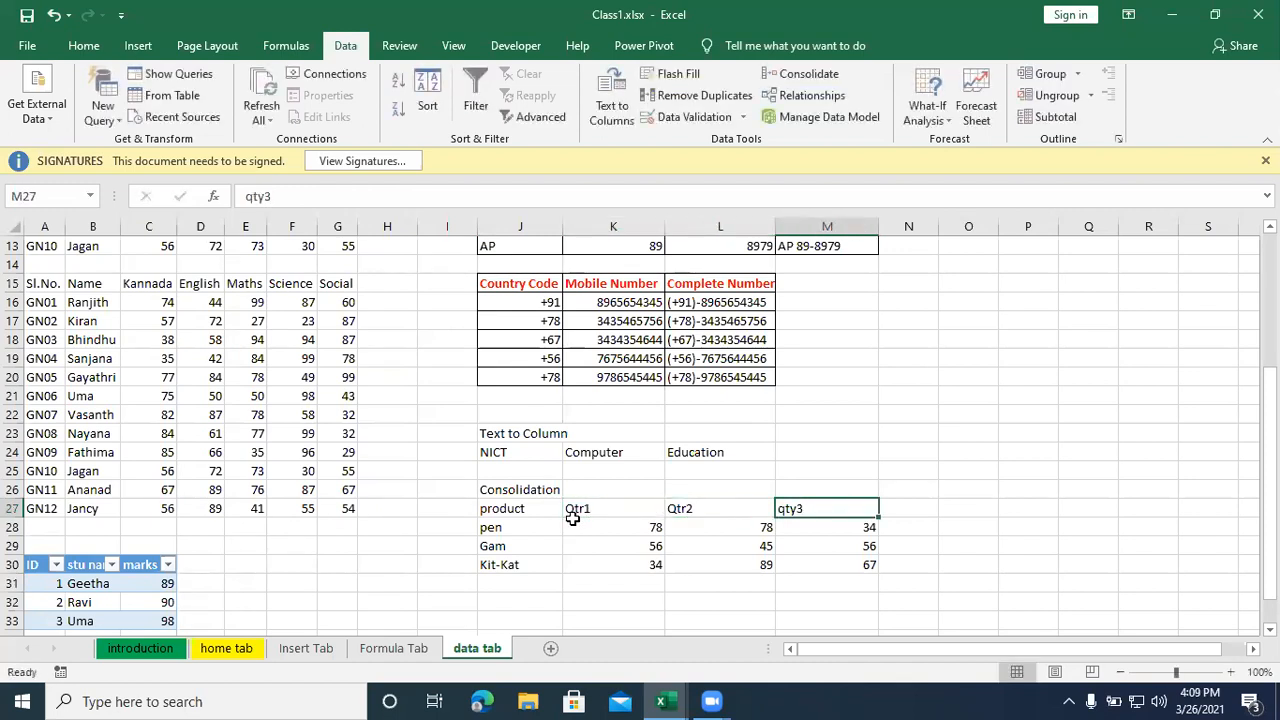
pyautogui.write('Qtr')
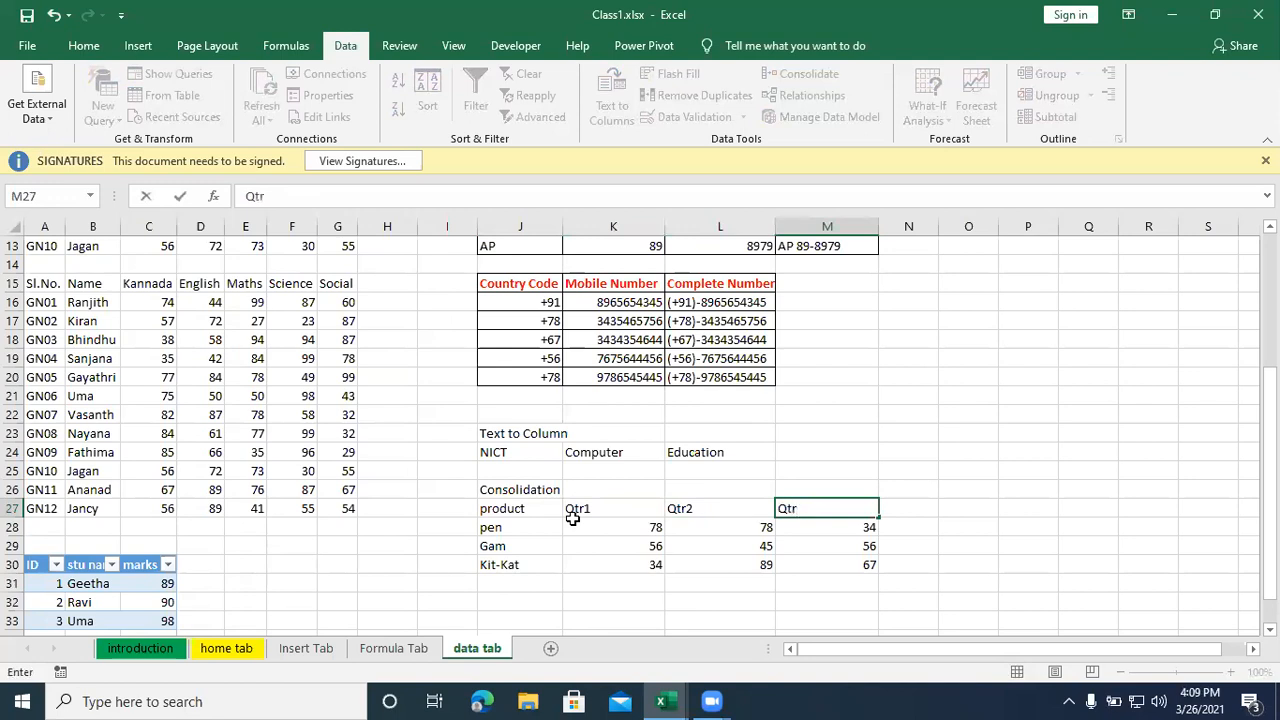
pyautogui.press('Tab')
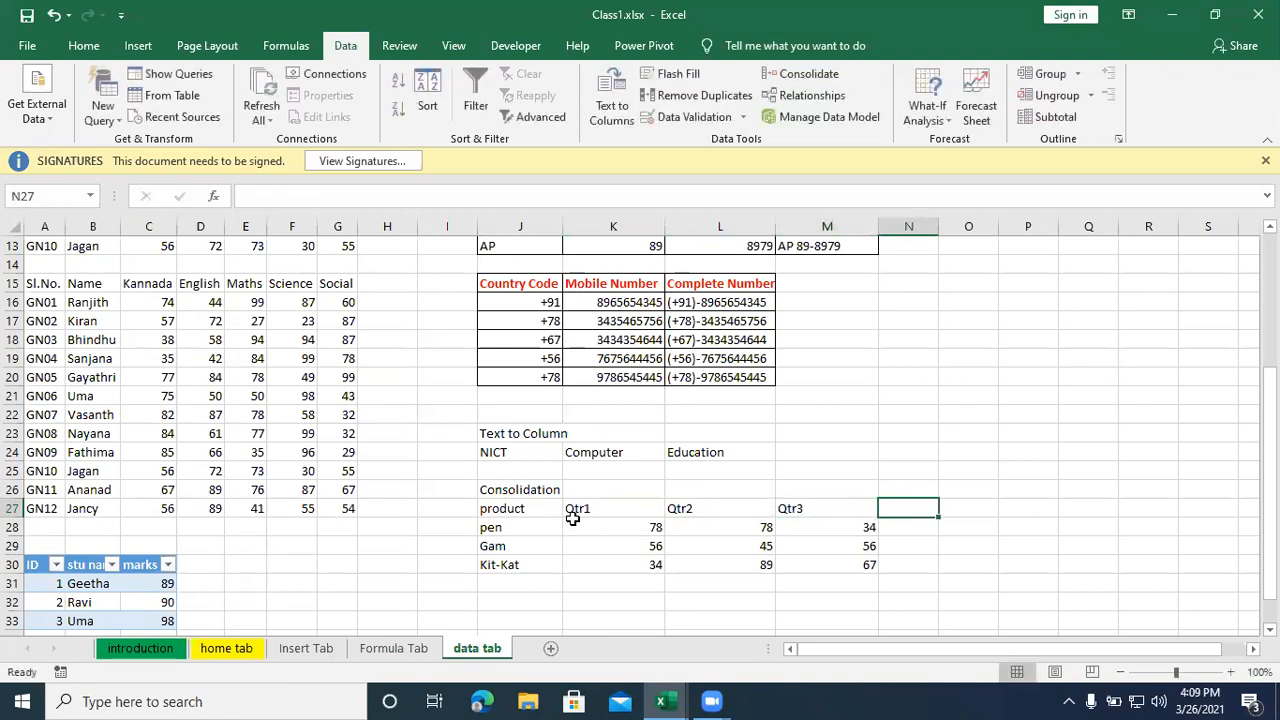
pyautogui.write('Qtr4')
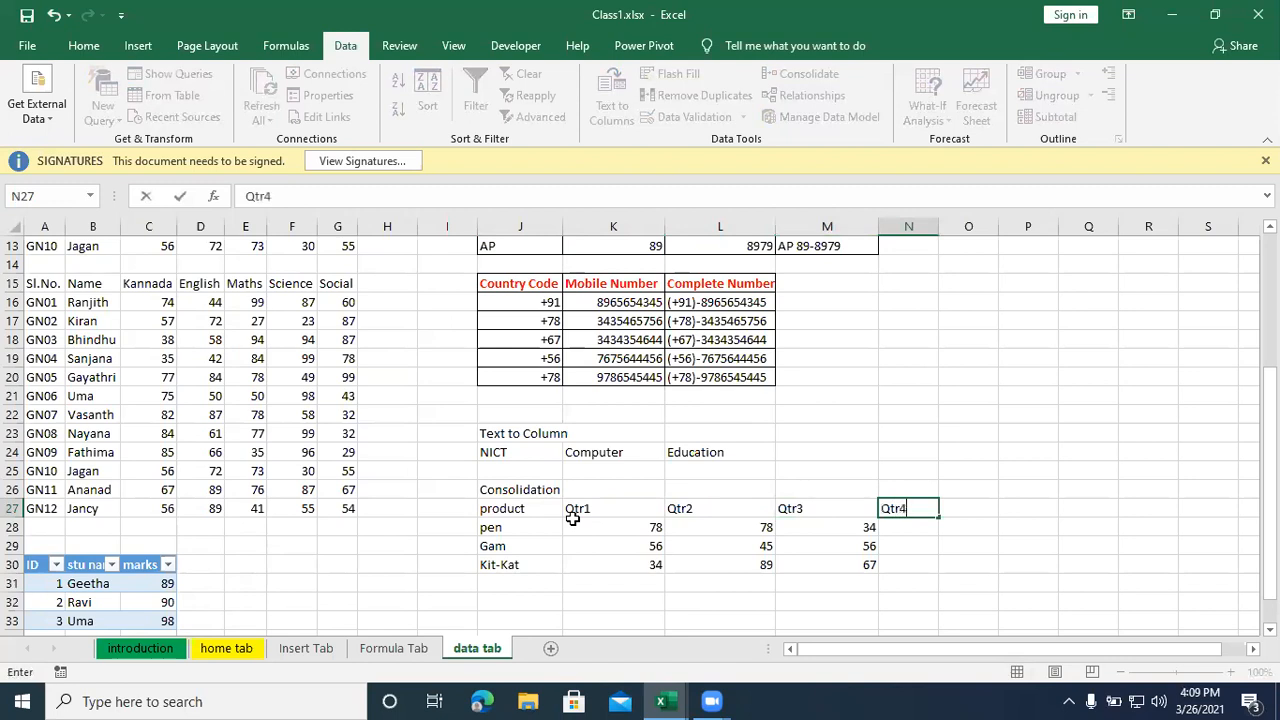
pyautogui.press('Return')
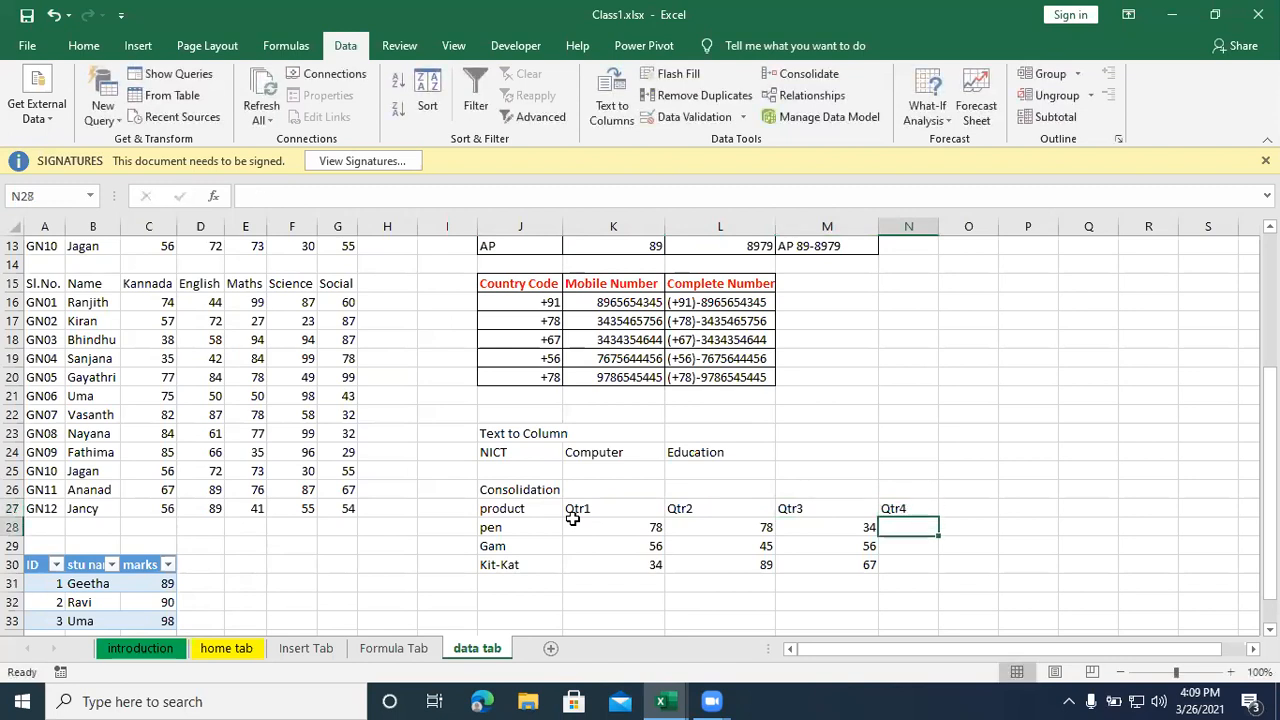
# - Apply all borders to the product table J27:N30, including the empty Qtr4 column
pyautogui.moveTo(510, 510); pyautogui.dragTo(872, 543)
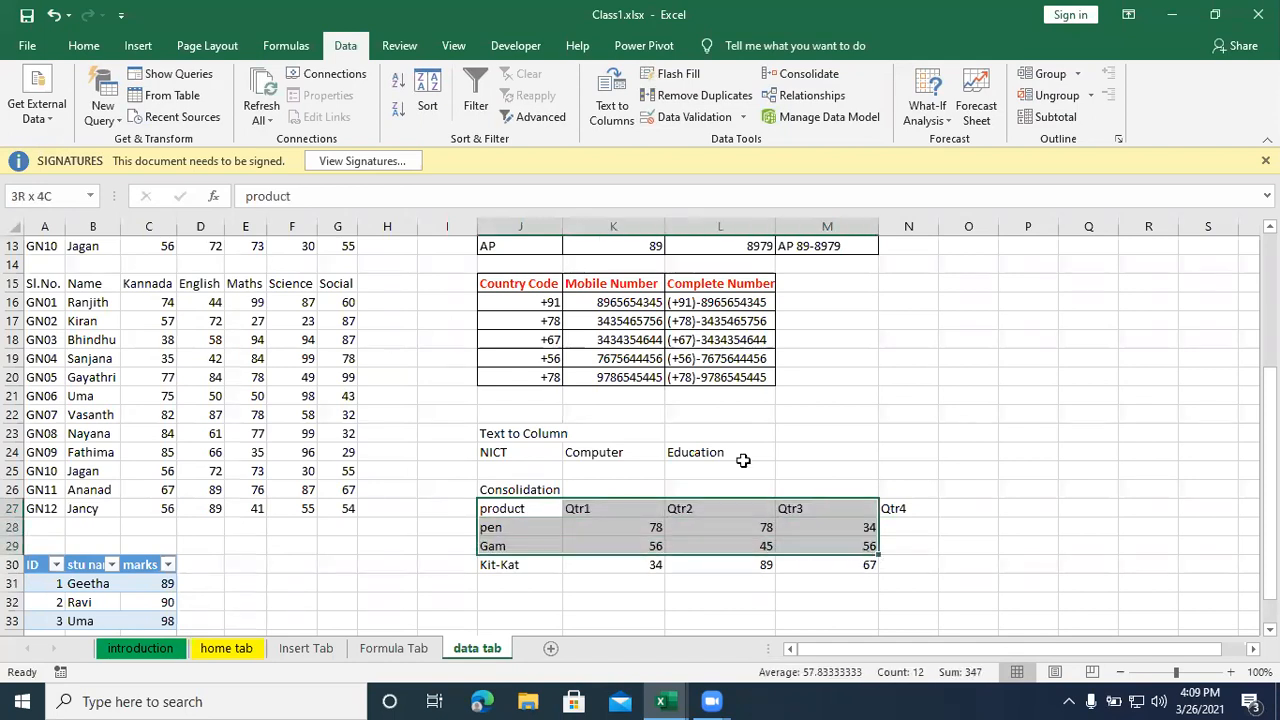
pyautogui.hotkey('ctrl', 'a')
pyautogui.click(83, 45)
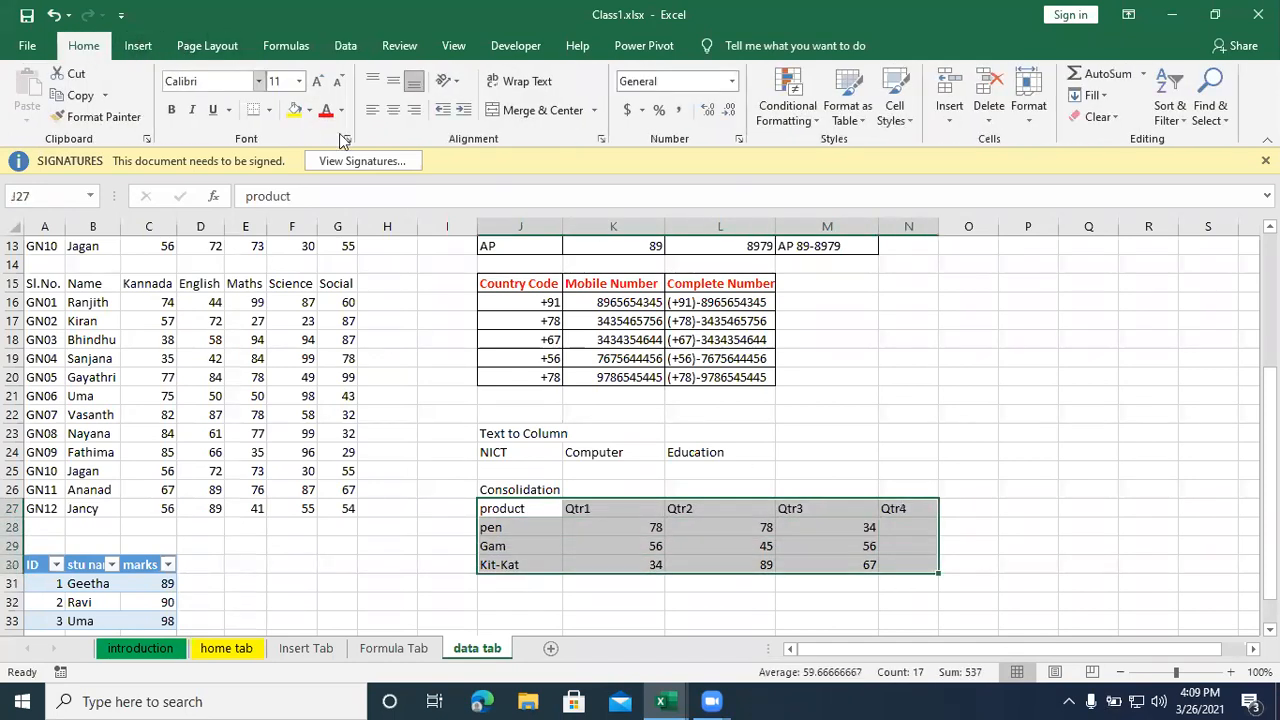
pyautogui.click(268, 110)
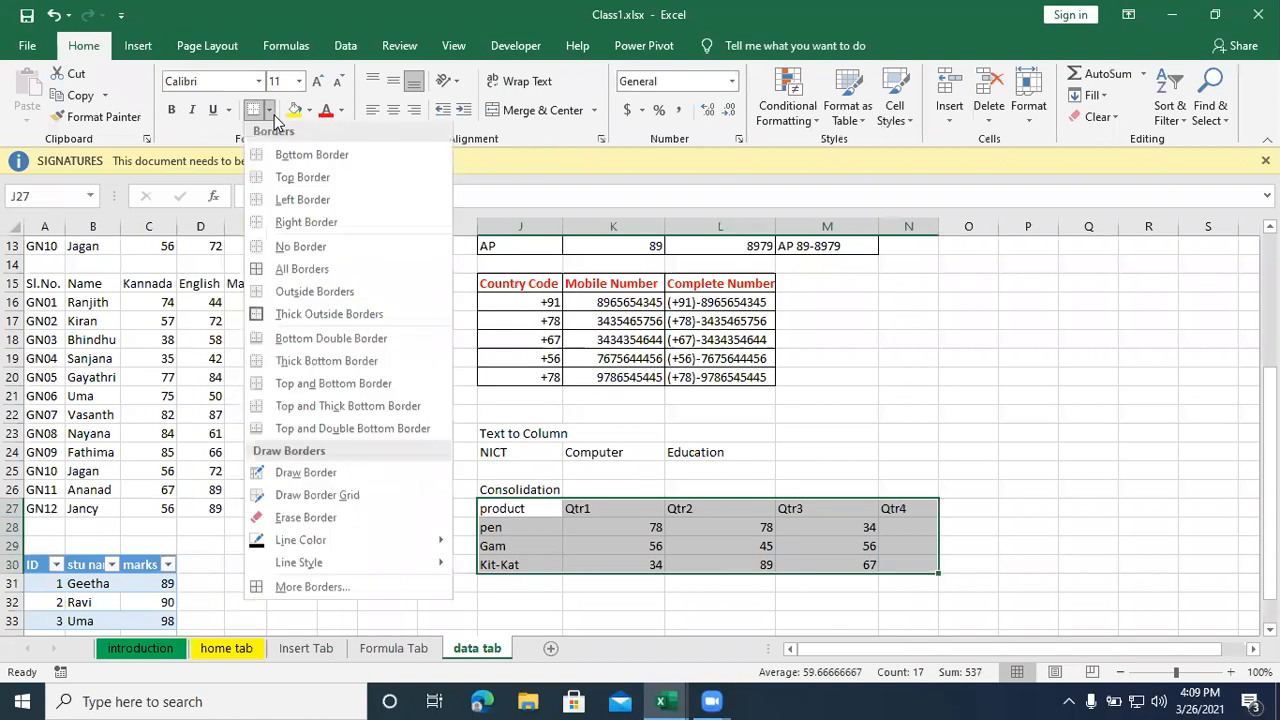
pyautogui.click(302, 269)
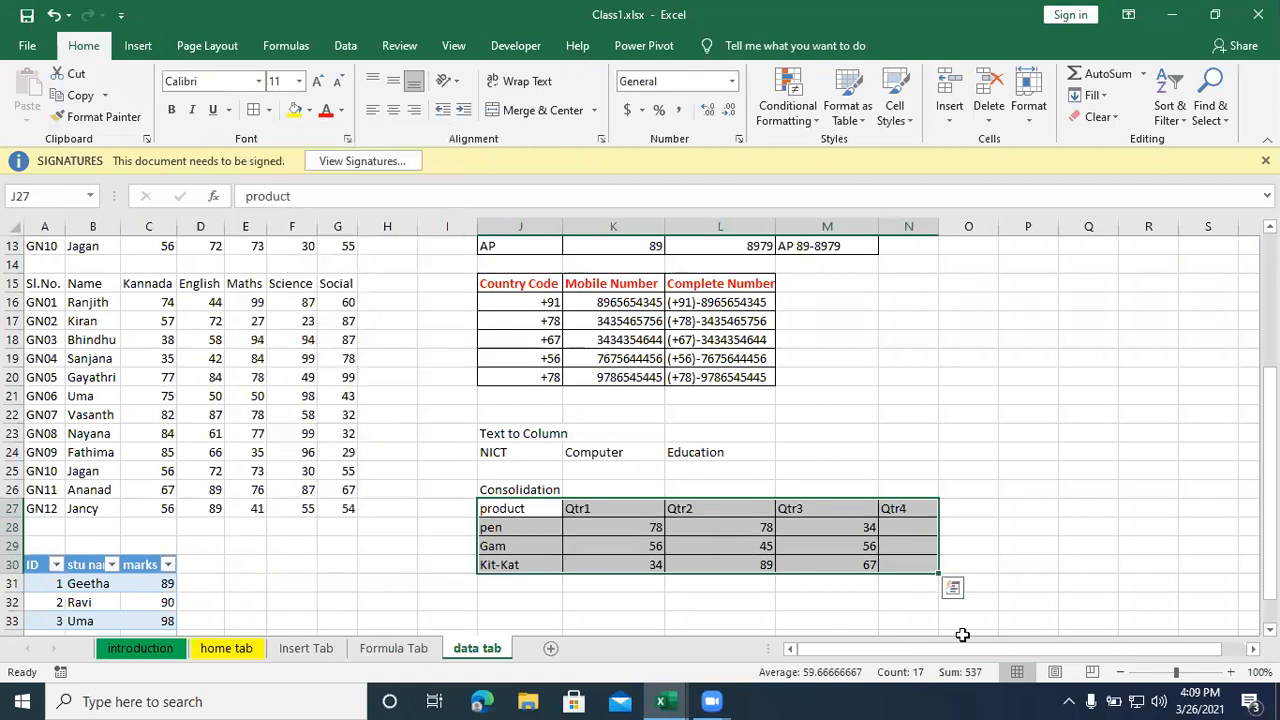
# - Enter the Qtr4 quantities 56, 45 and 35 for pen, Gam and Kit-Kat in N28:N30
pyautogui.click(890, 525)
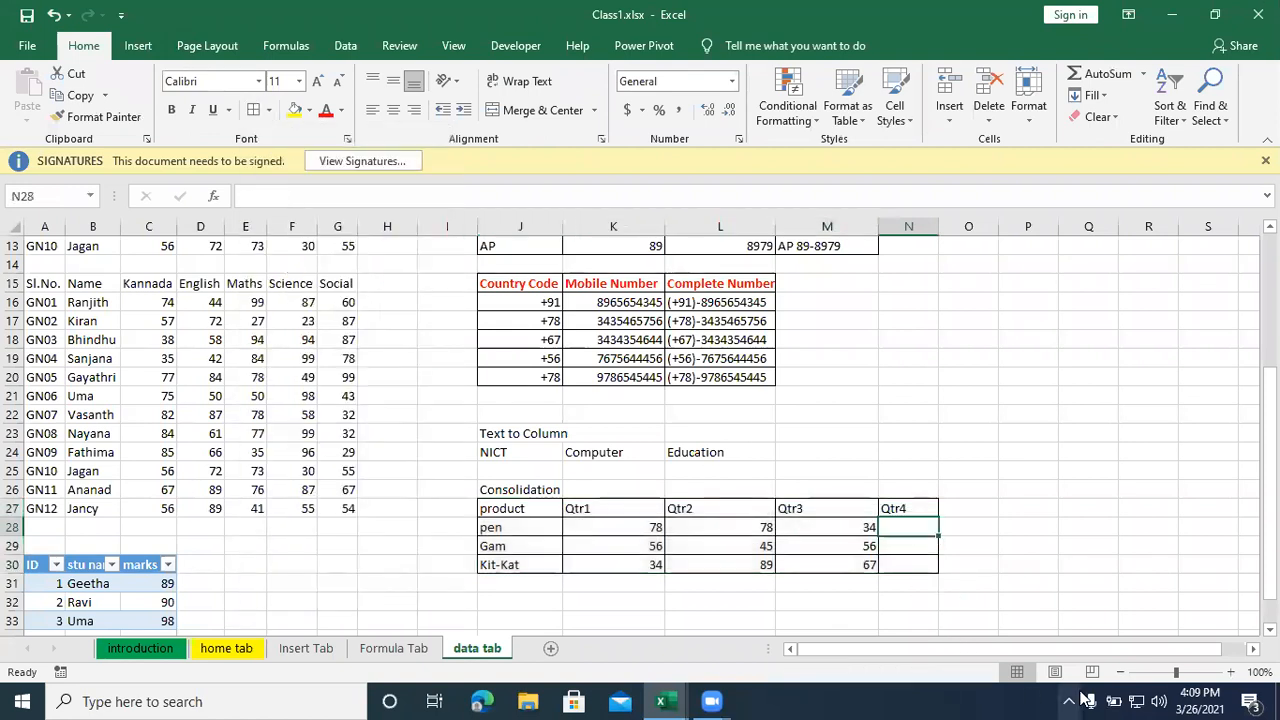
pyautogui.write('56')
pyautogui.press('Return')
pyautogui.write('45')
pyautogui.press('Return')
pyautogui.write('35')
pyautogui.press('Return')
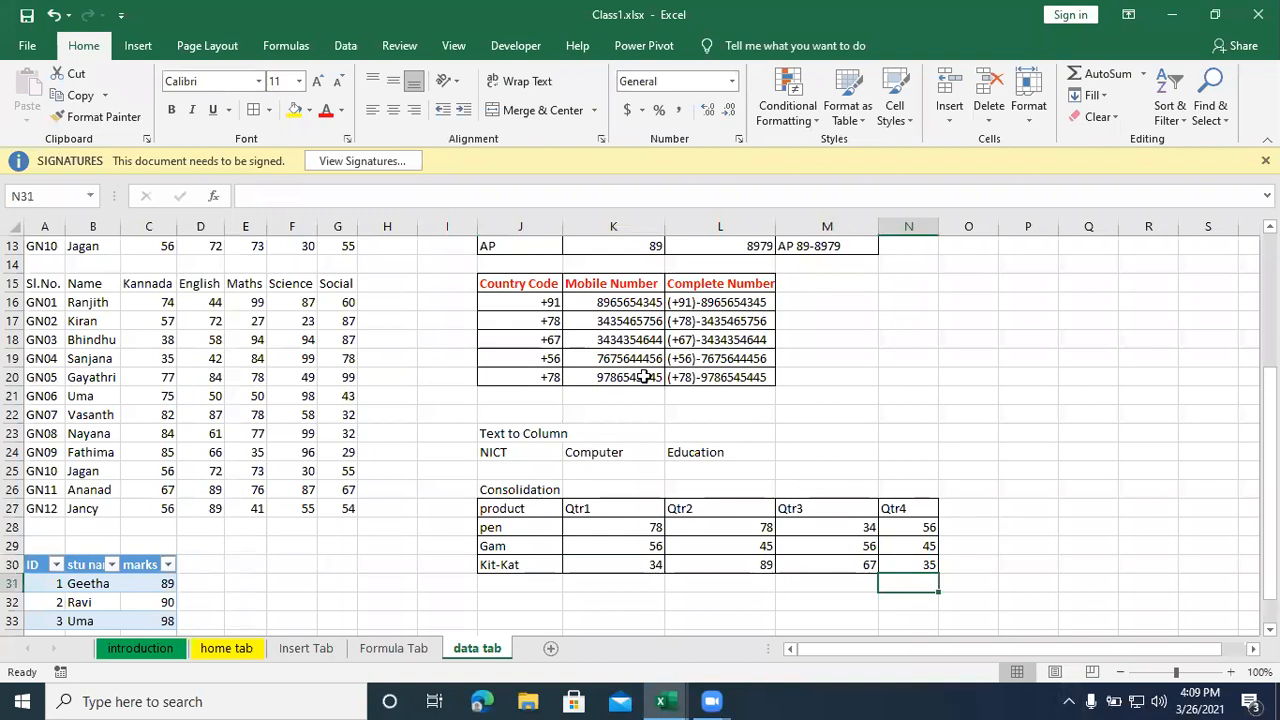
# - Copy the product table J27:N30 and paste the duplicate below it at J33
pyautogui.scroll(-1, 643, 377)
pyautogui.scroll(-1, 594, 459)
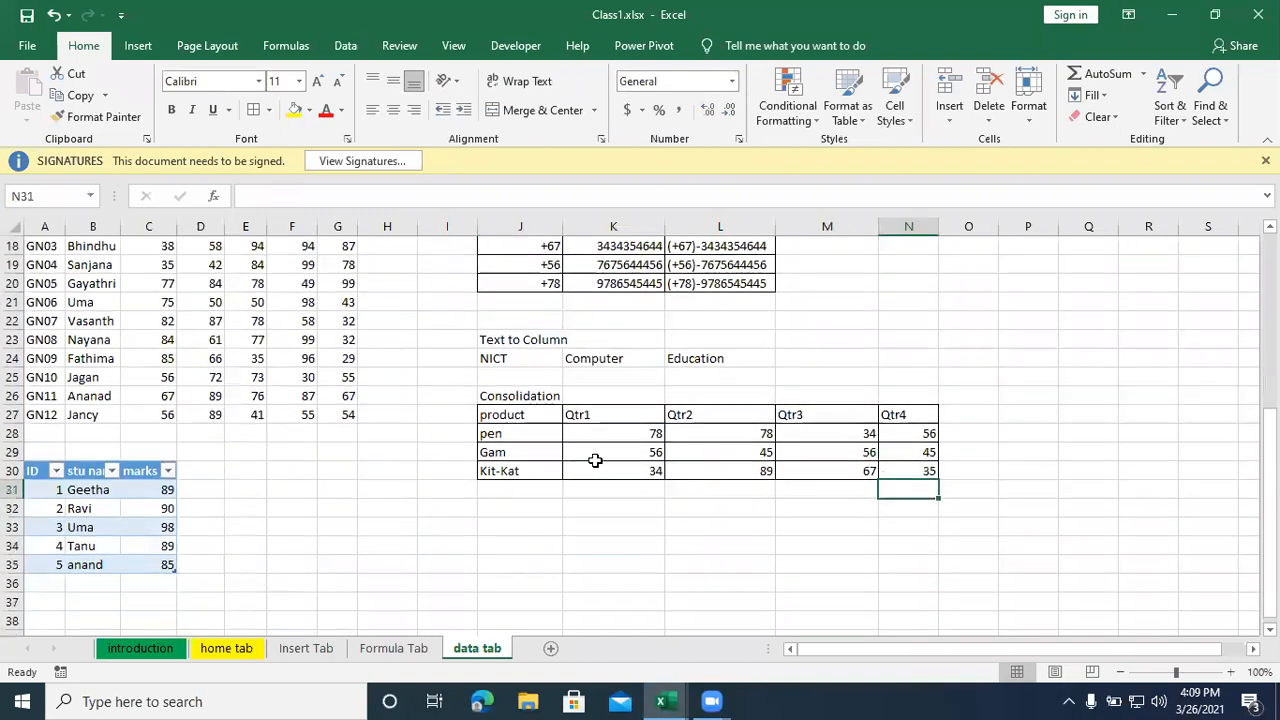
pyautogui.click(515, 513)
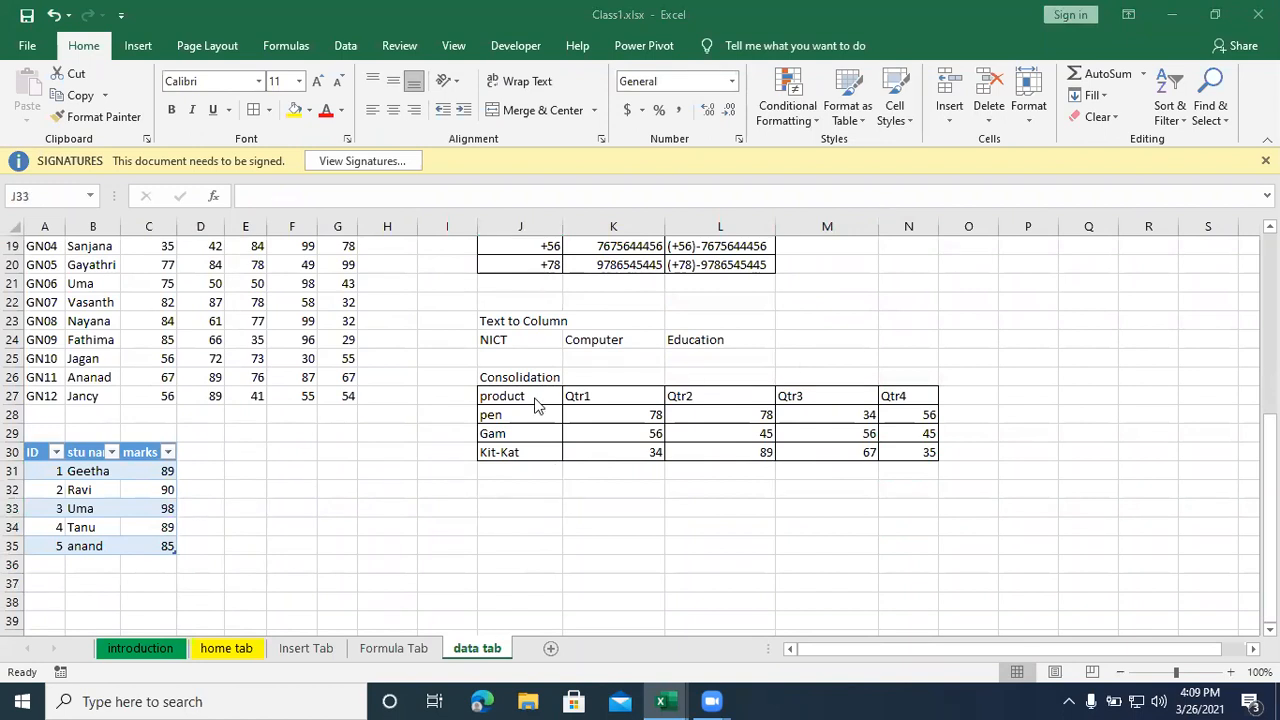
pyautogui.moveTo(495, 397); pyautogui.dragTo(895, 452)
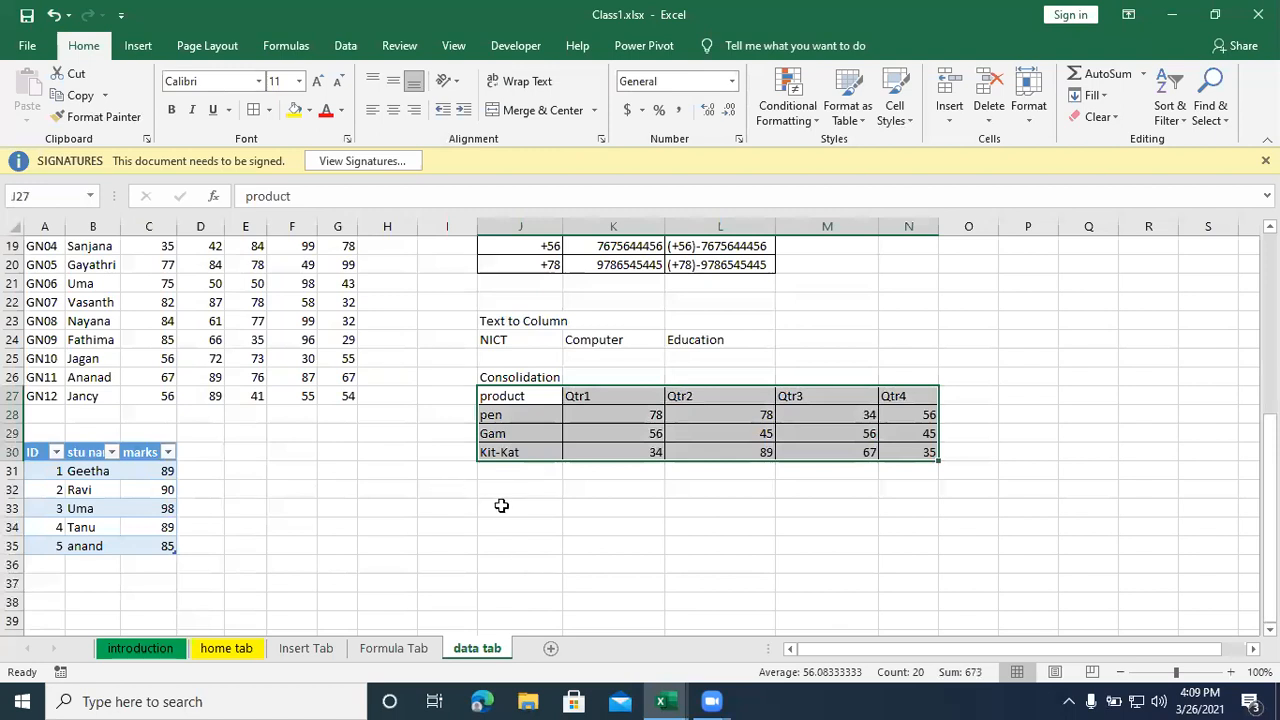
pyautogui.click(466, 506)
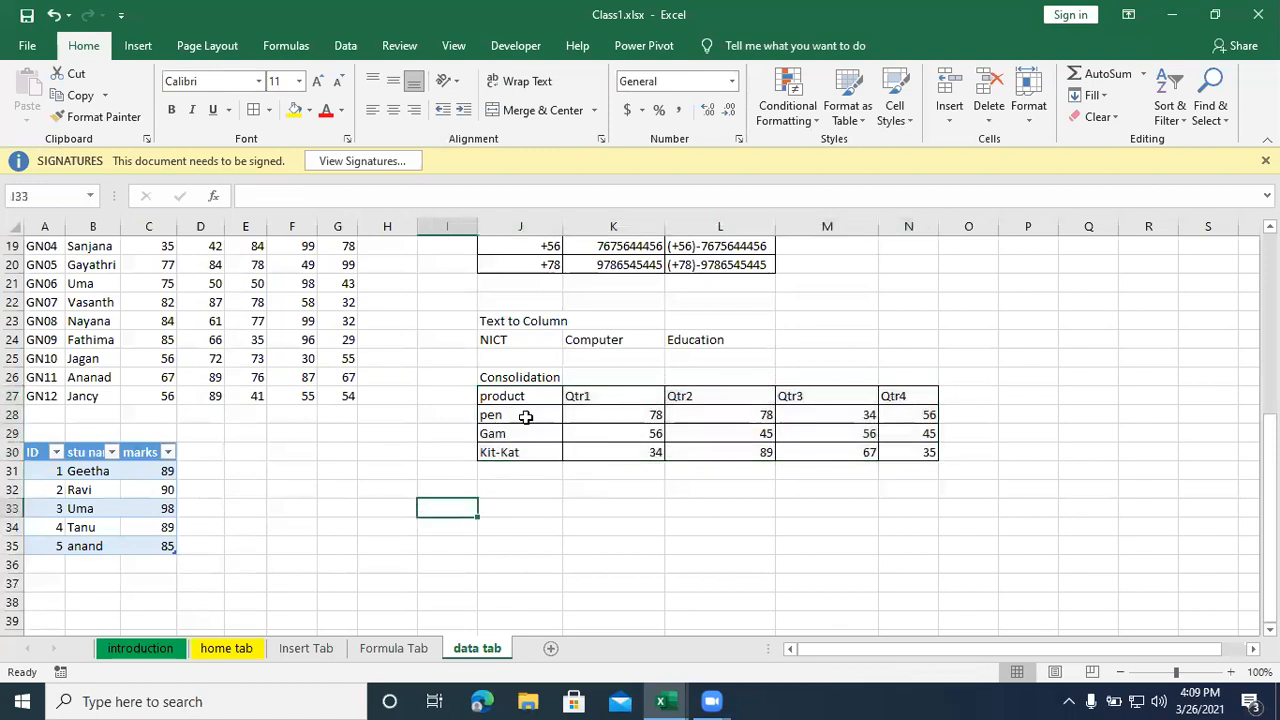
pyautogui.click(509, 502)
pyautogui.click(504, 487)
pyautogui.moveTo(495, 392); pyautogui.dragTo(899, 453)
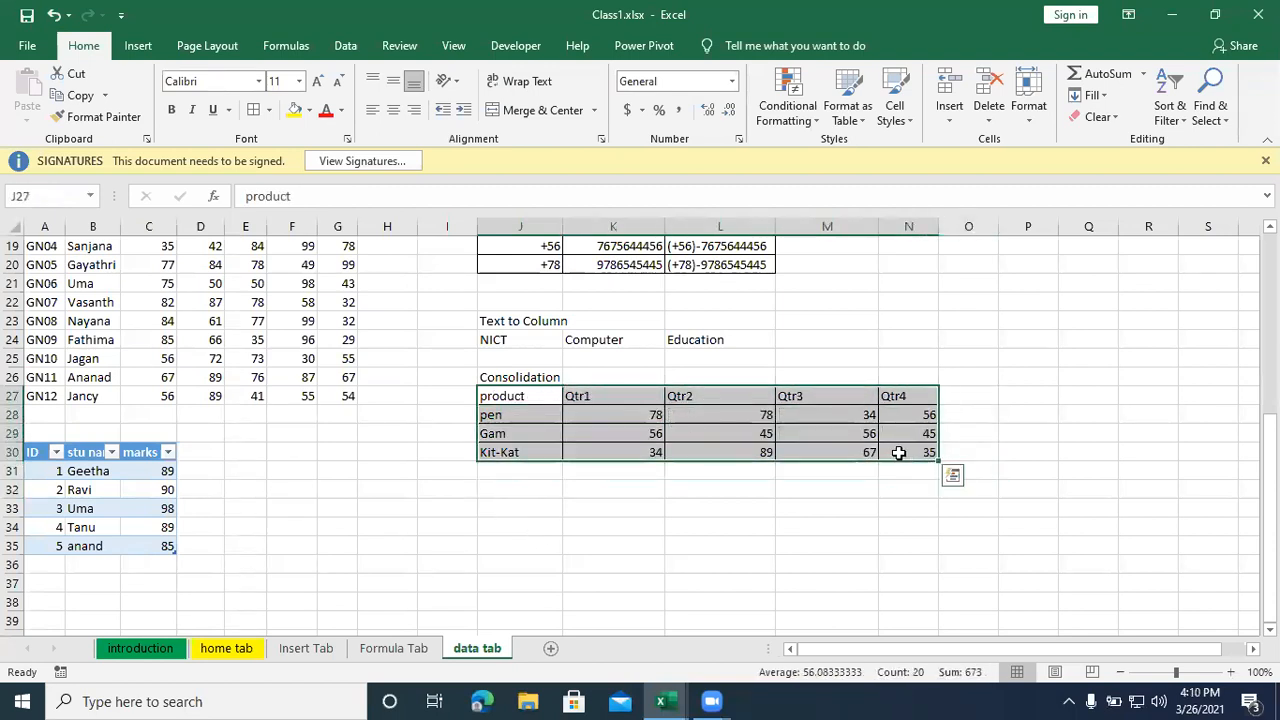
pyautogui.hotkey('ctrl', 'c')
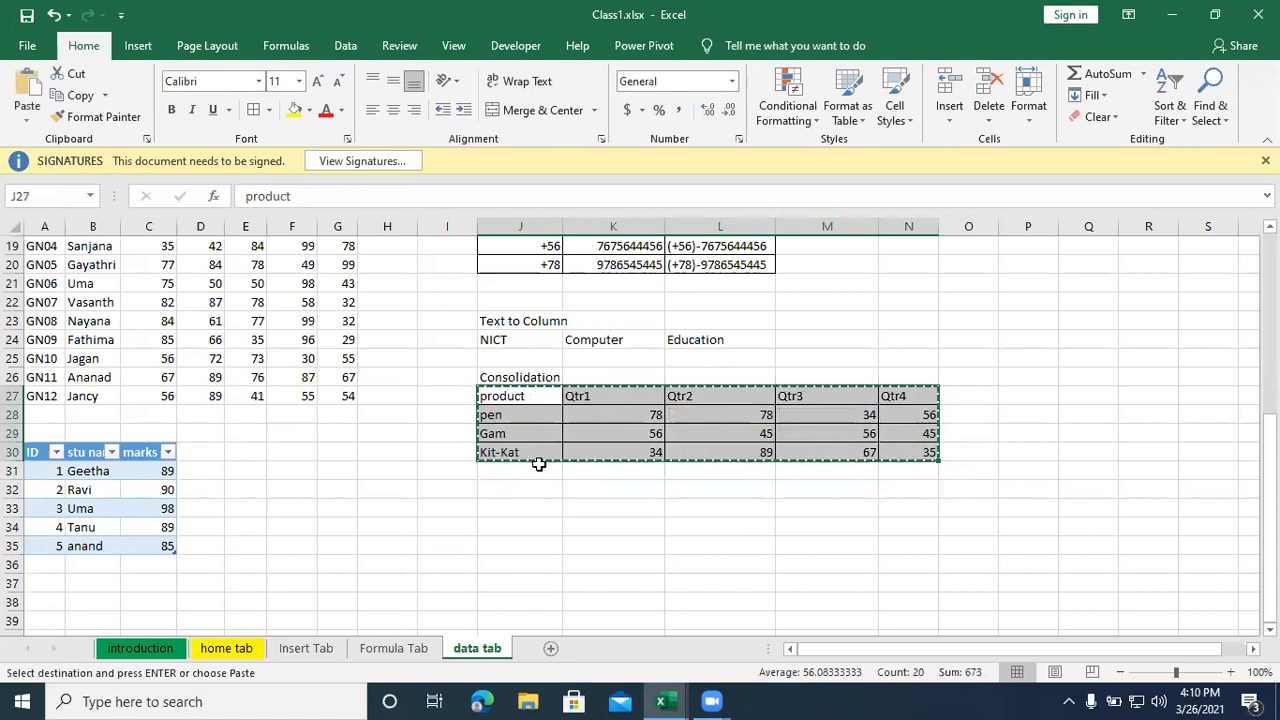
pyautogui.click(535, 507)
pyautogui.hotkey('ctrl', 'v')
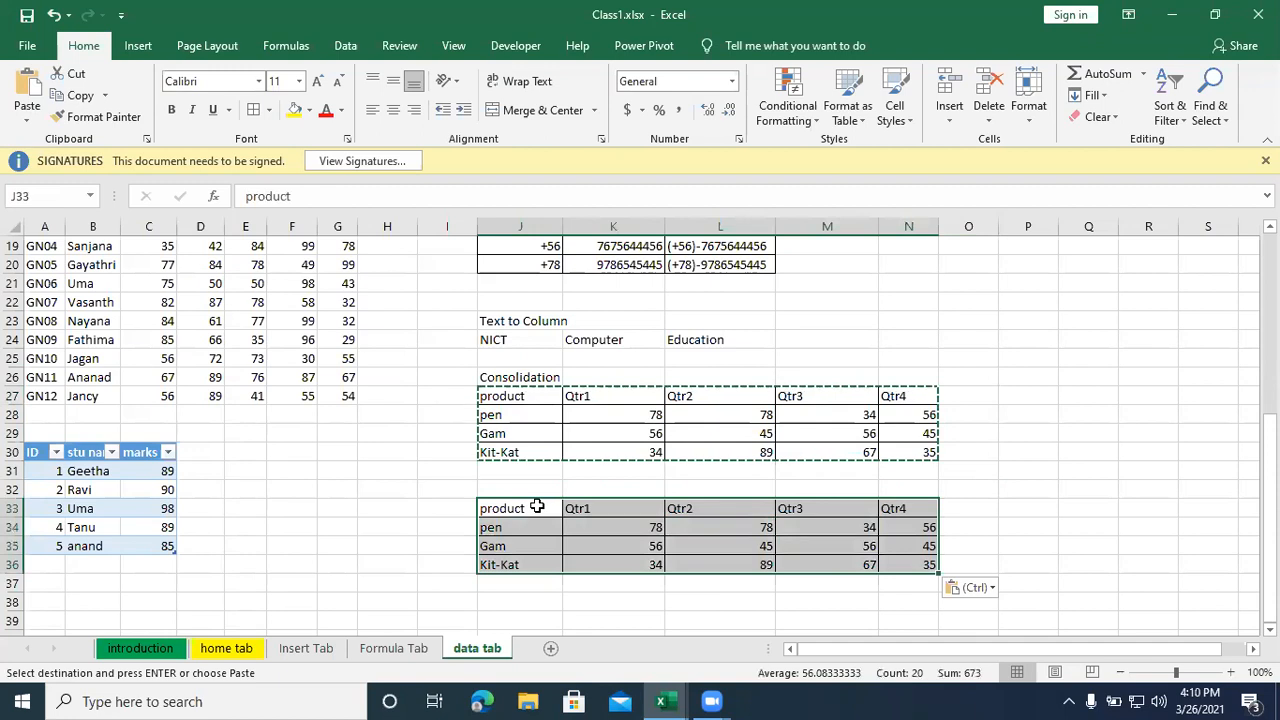
# - Rearrange the quarter columns of the copied table in K33:N36 to the order Qtr3, Qtr4, Qtr1, Qtr2
pyautogui.click(794, 565)
pyautogui.moveTo(811, 508); pyautogui.dragTo(893, 560)
pyautogui.moveTo(872, 498); pyautogui.dragTo(592, 594)
pyautogui.click(600, 515)
pyautogui.moveTo(624, 514); pyautogui.dragTo(686, 563)
pyautogui.moveTo(637, 500); pyautogui.dragTo(837, 591)
pyautogui.moveTo(658, 582)
pyautogui.mouseDown()
pyautogui.moveTo(830, 600)
pyautogui.moveTo(885, 671)
pyautogui.moveTo(908, 609)
pyautogui.mouseUp()
pyautogui.moveTo(758, 531); pyautogui.dragTo(760, 477)
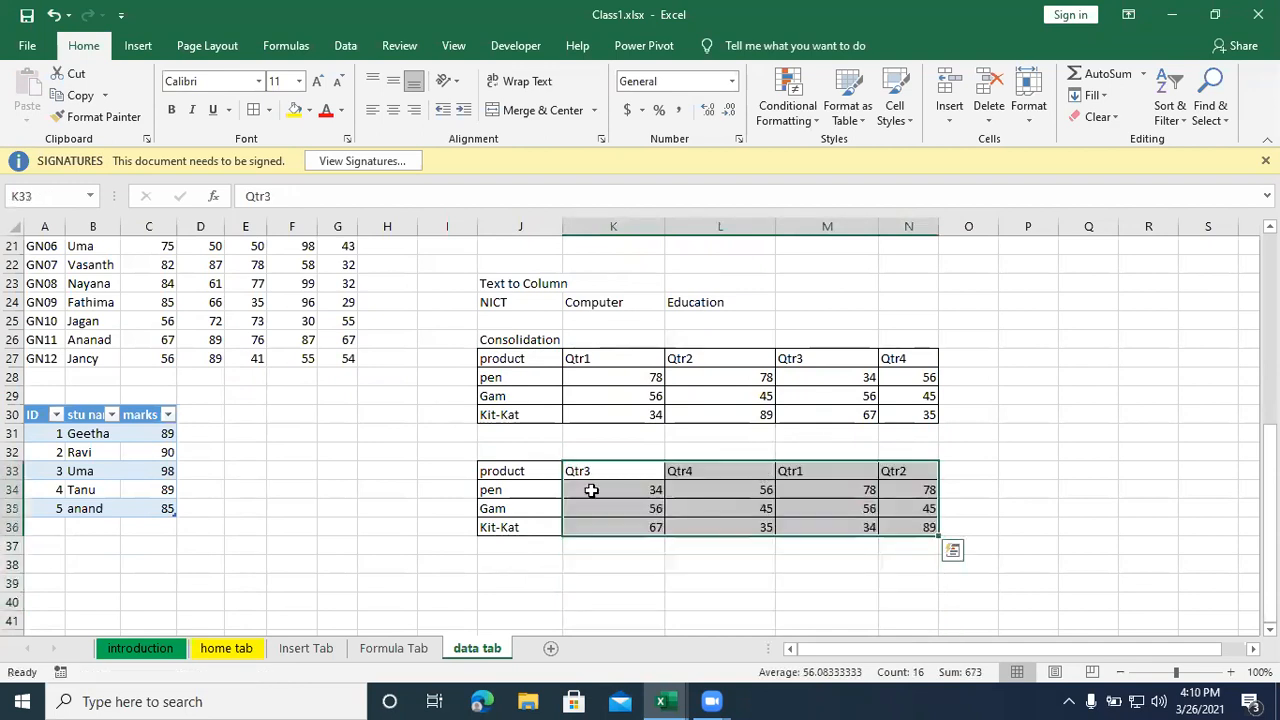
# - Move the copied table's pen row below Kit-Kat and shift the product rows up to close the gap under the headers
pyautogui.moveTo(506, 507); pyautogui.dragTo(580, 521)
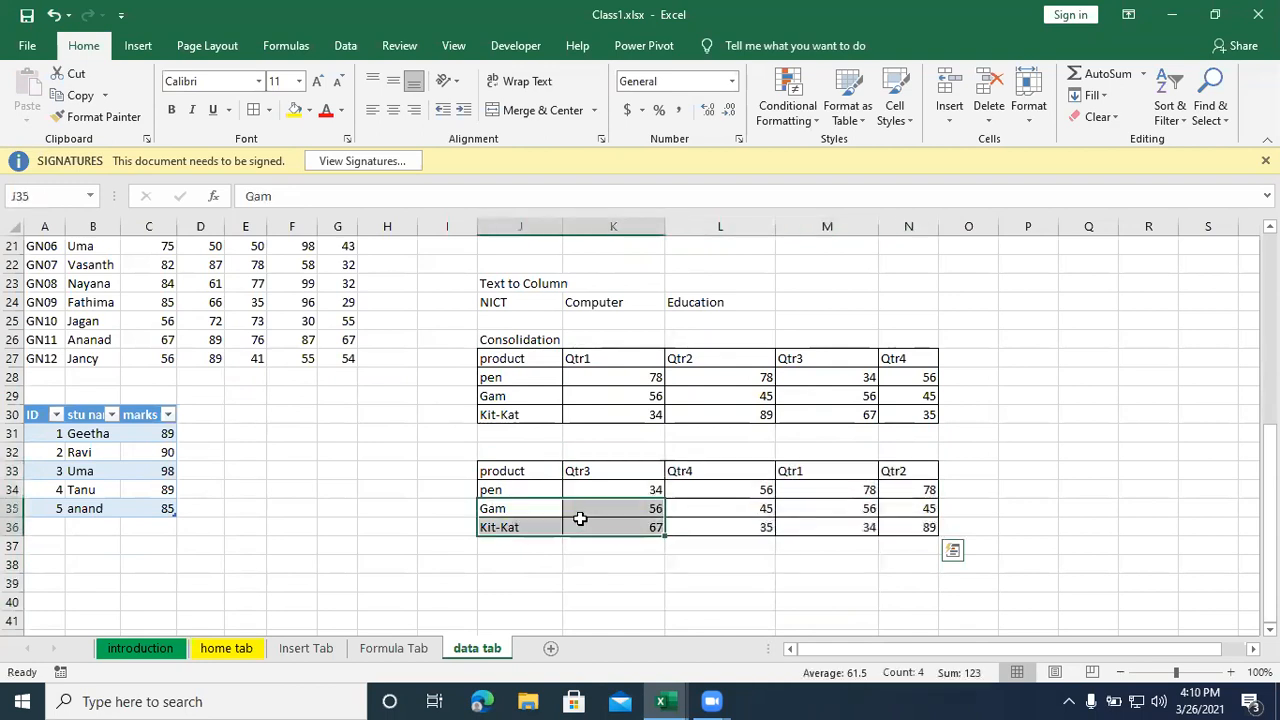
pyautogui.moveTo(525, 487); pyautogui.dragTo(834, 547)
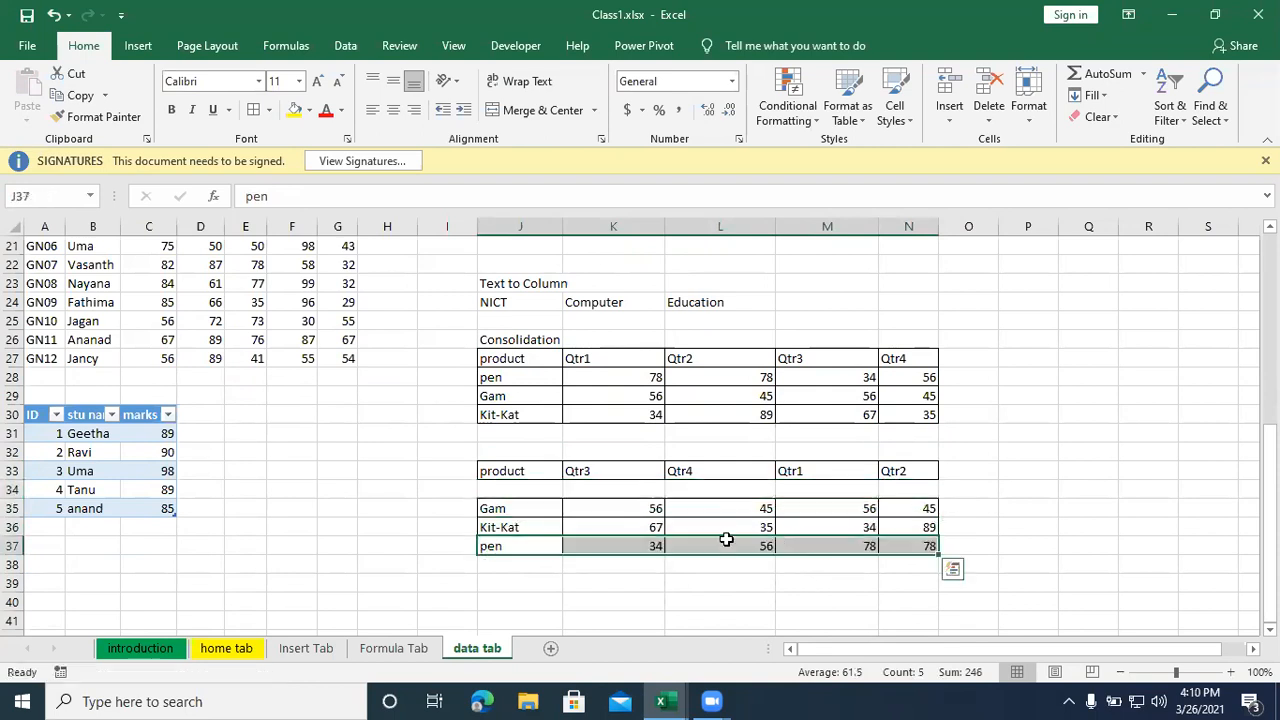
pyautogui.click(530, 509)
pyautogui.moveTo(530, 509); pyautogui.dragTo(894, 549)
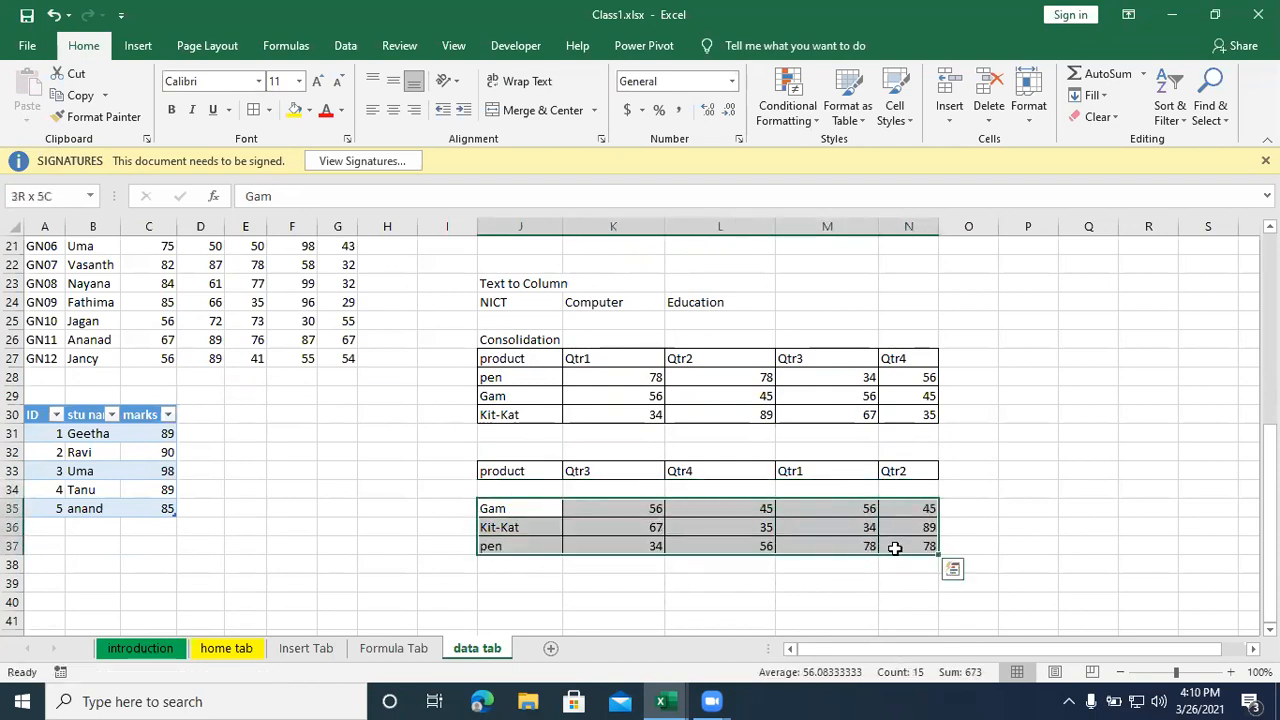
pyautogui.moveTo(603, 500); pyautogui.dragTo(603, 486)
# - Compare the original table in J27:N30 with the rearranged copy starting at J33
pyautogui.moveTo(508, 364); pyautogui.dragTo(891, 414)
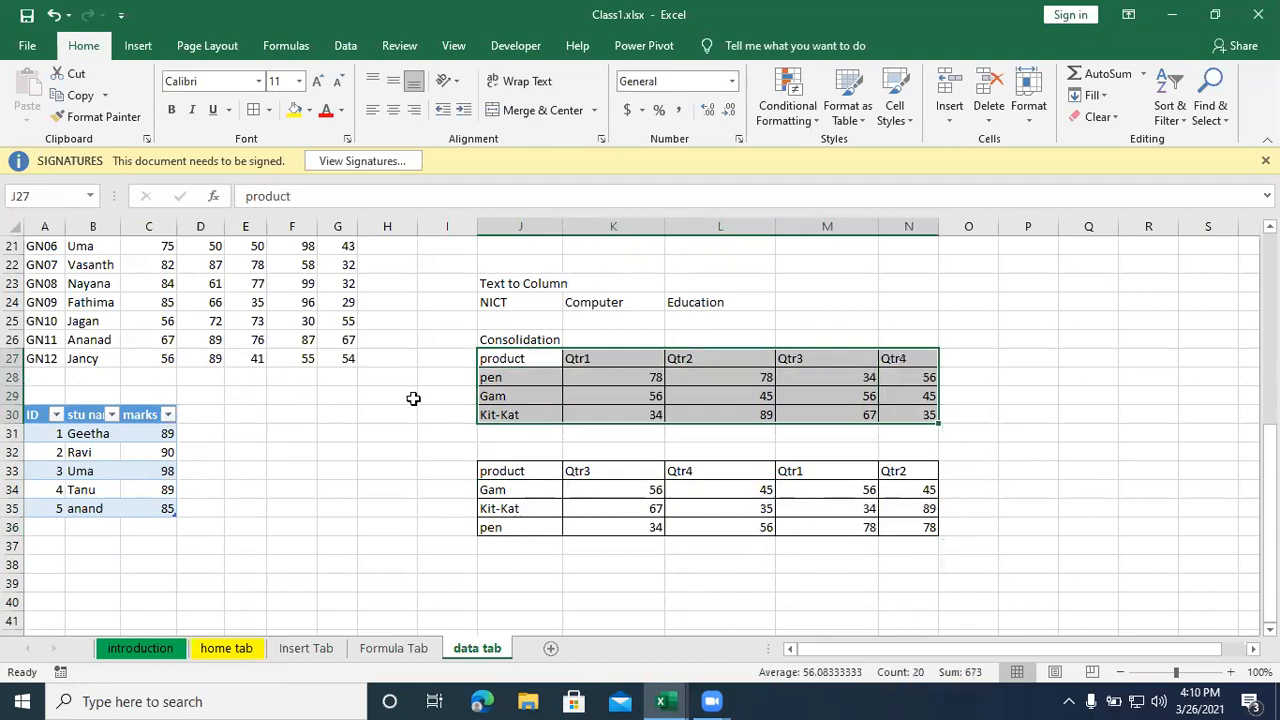
pyautogui.moveTo(518, 362); pyautogui.dragTo(905, 410)
pyautogui.click(575, 510)
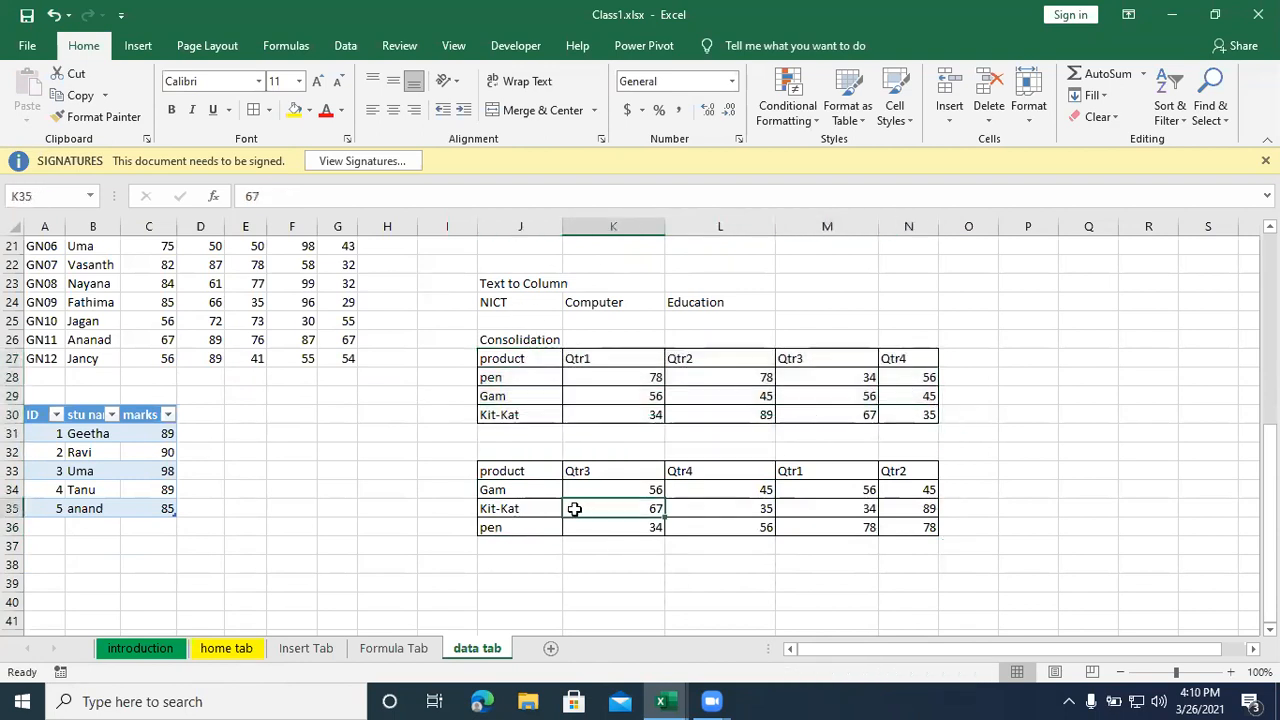
pyautogui.moveTo(517, 469); pyautogui.dragTo(980, 509)
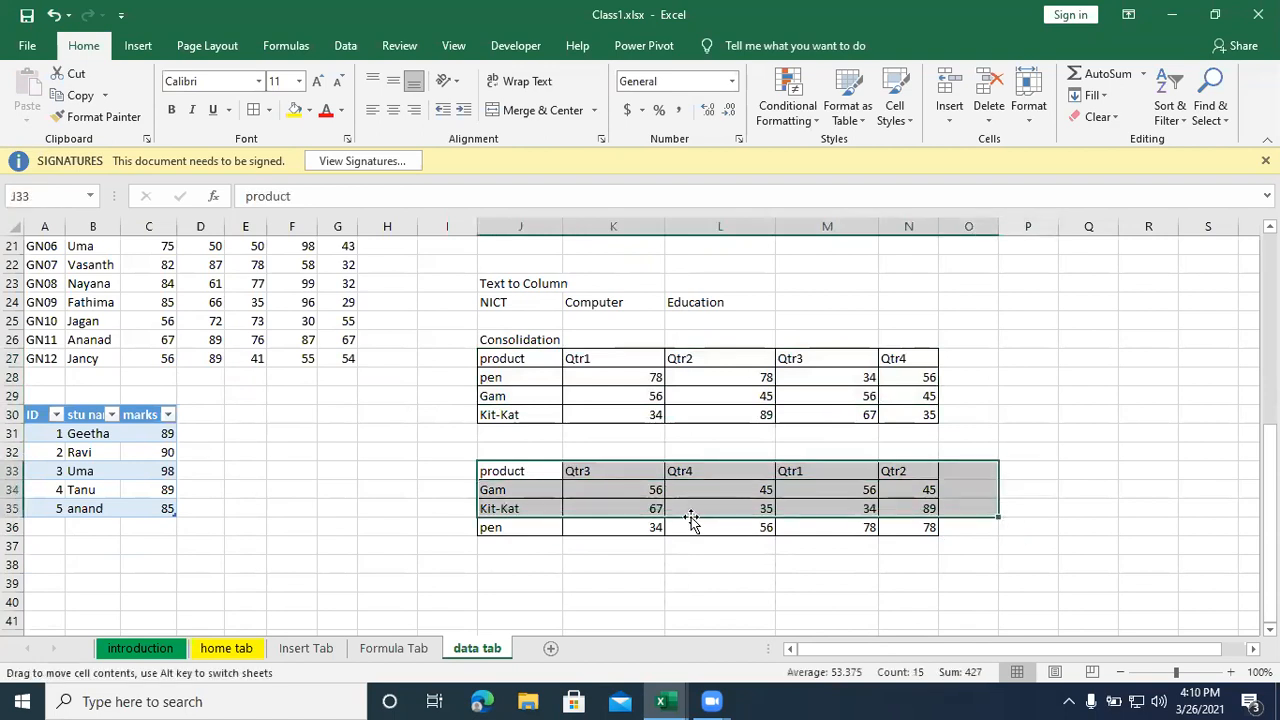
# - In the copied table, set Gam's Qtr3 to 58 and Qtr4 to 25, and Kit-Kat's Qtr4 to 15
pyautogui.click(630, 492)
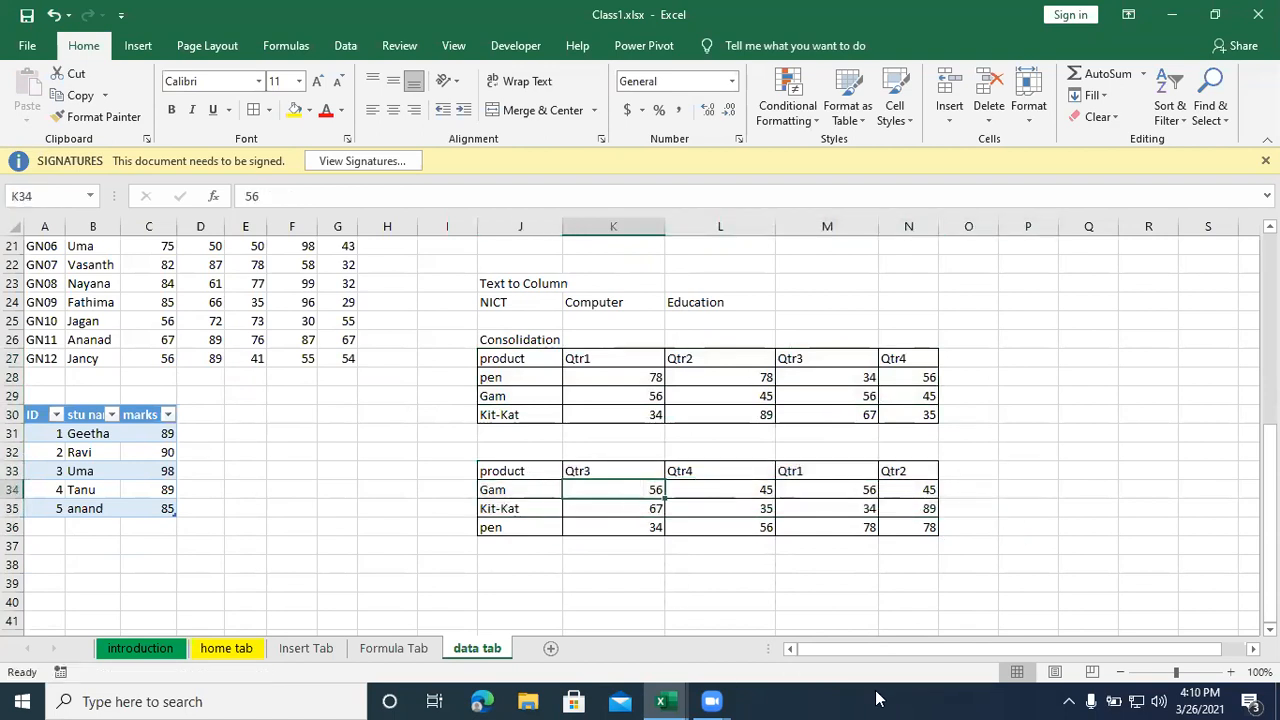
pyautogui.write('58')
pyautogui.press('Tab')
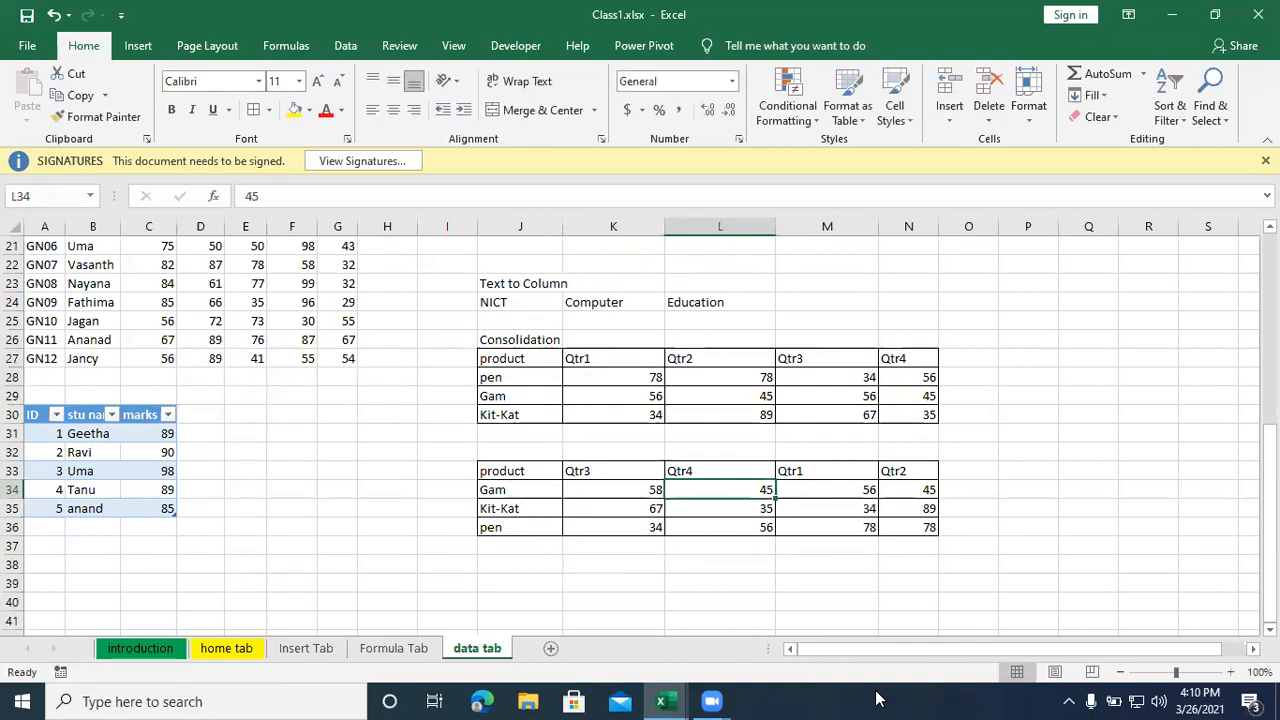
pyautogui.write('25')
pyautogui.press('Return')
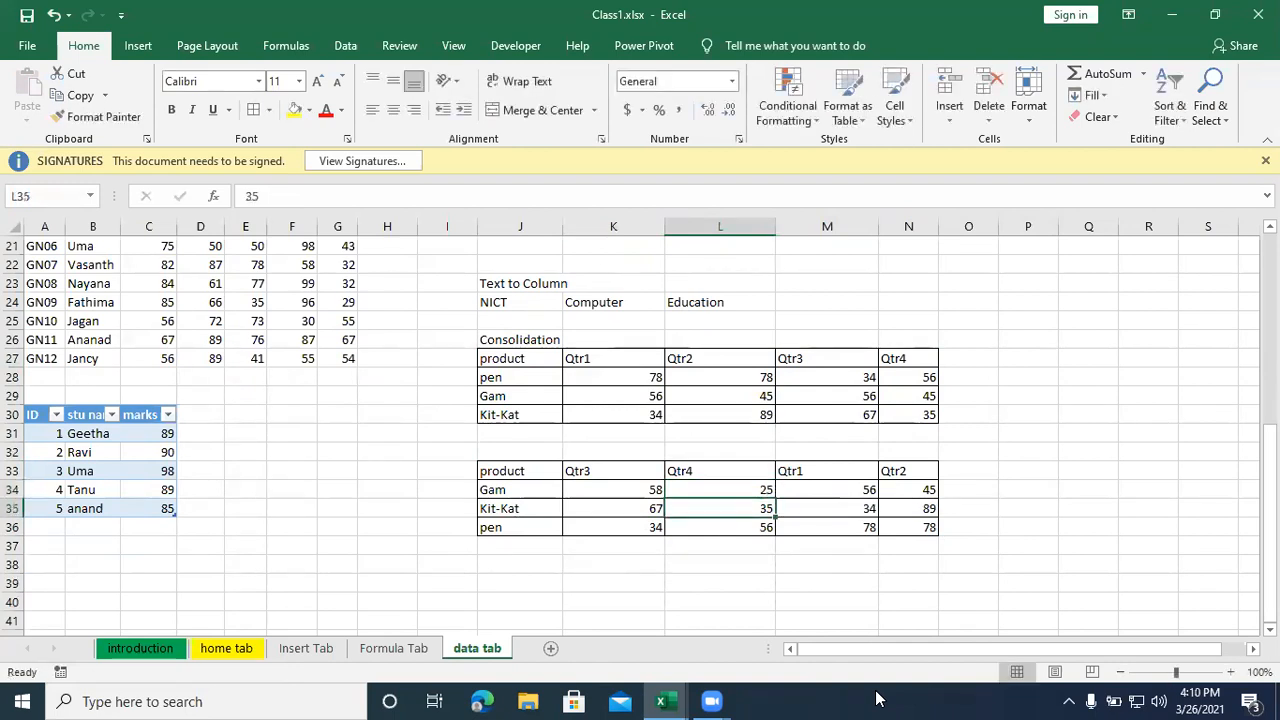
pyautogui.write('15')
pyautogui.press('Return')
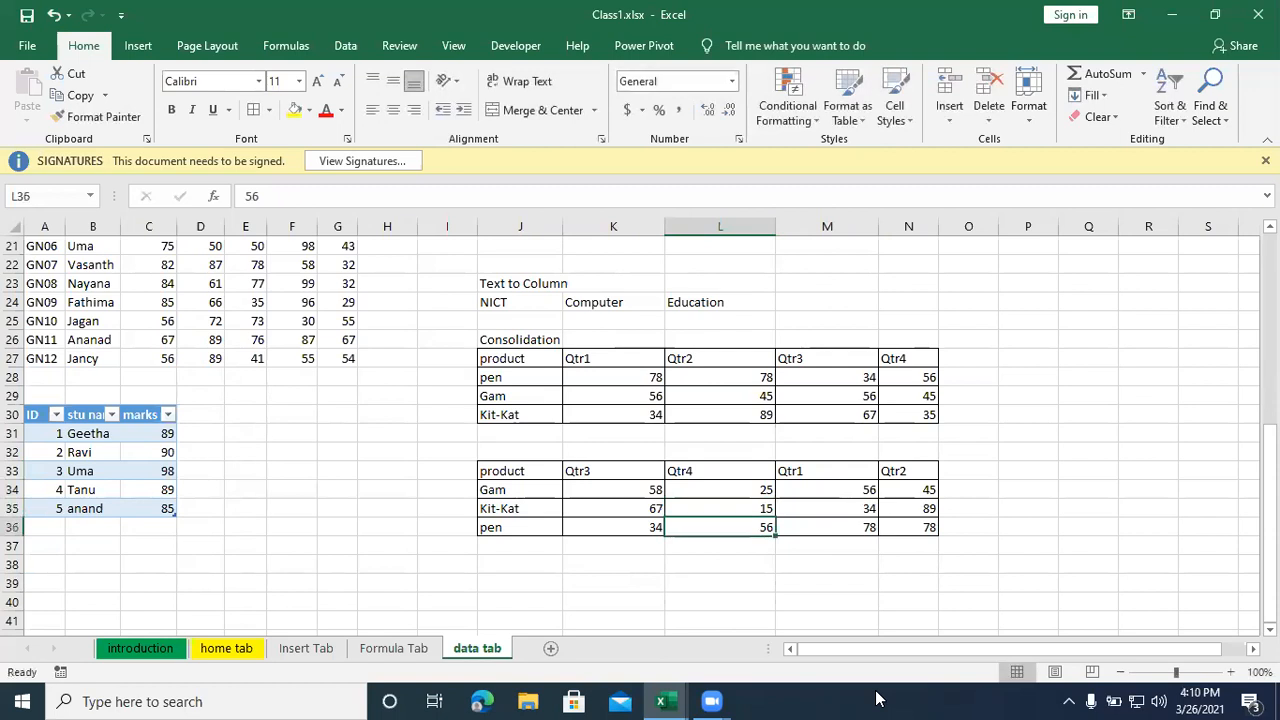
# - In the copied table, set pen's Qtr4 to 45 and Qtr3 to 54, and Kit-Kat's Qtr3 to 65
pyautogui.write('45')
pyautogui.press('Left')
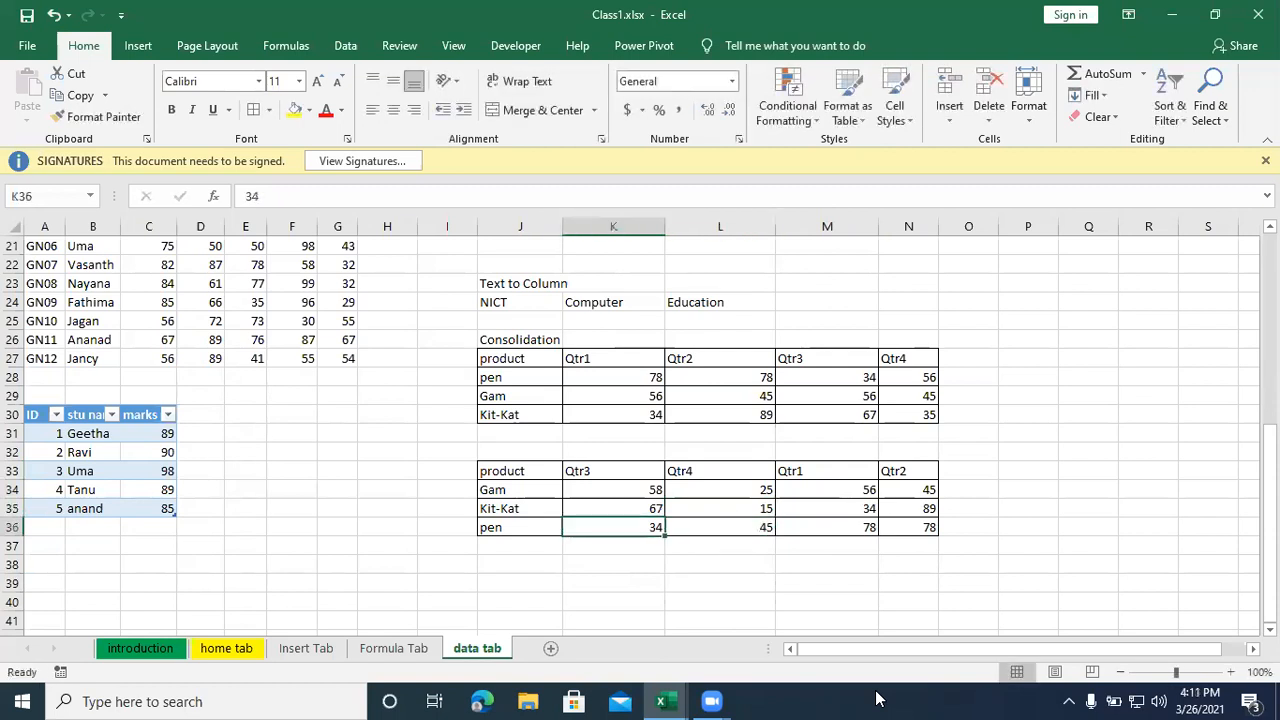
pyautogui.write('54')
pyautogui.press('Up')
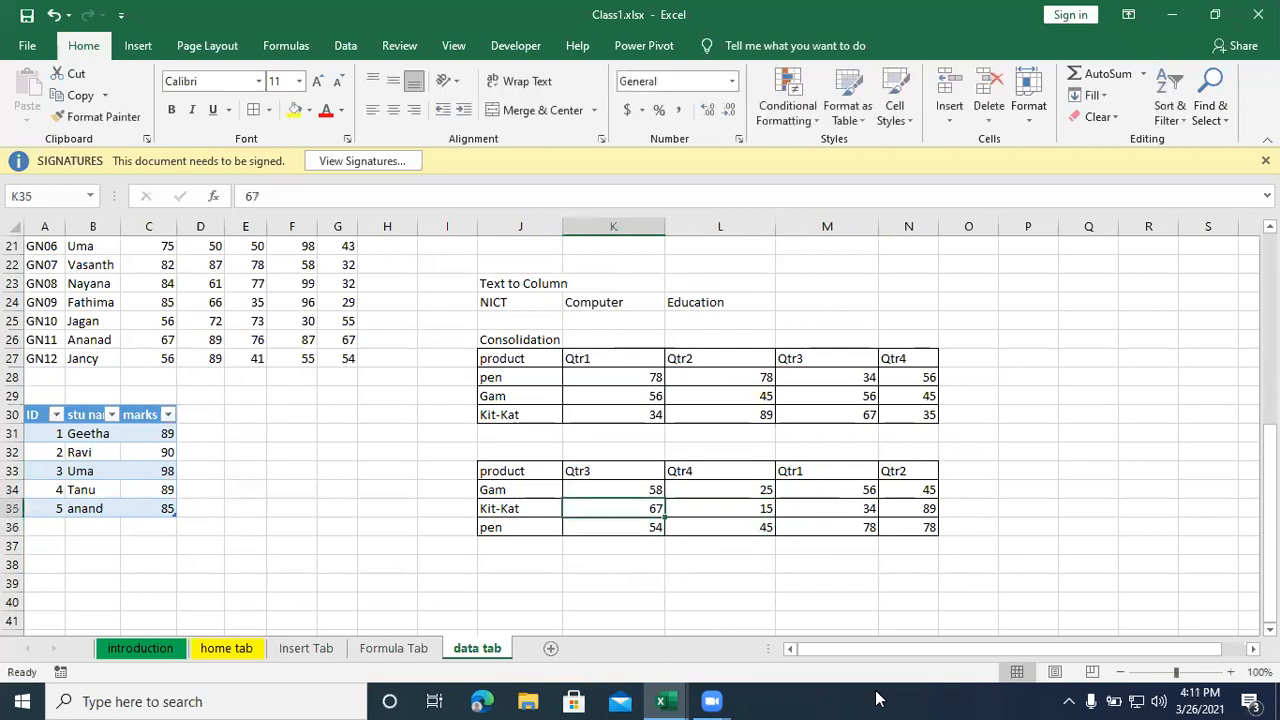
pyautogui.write('6')
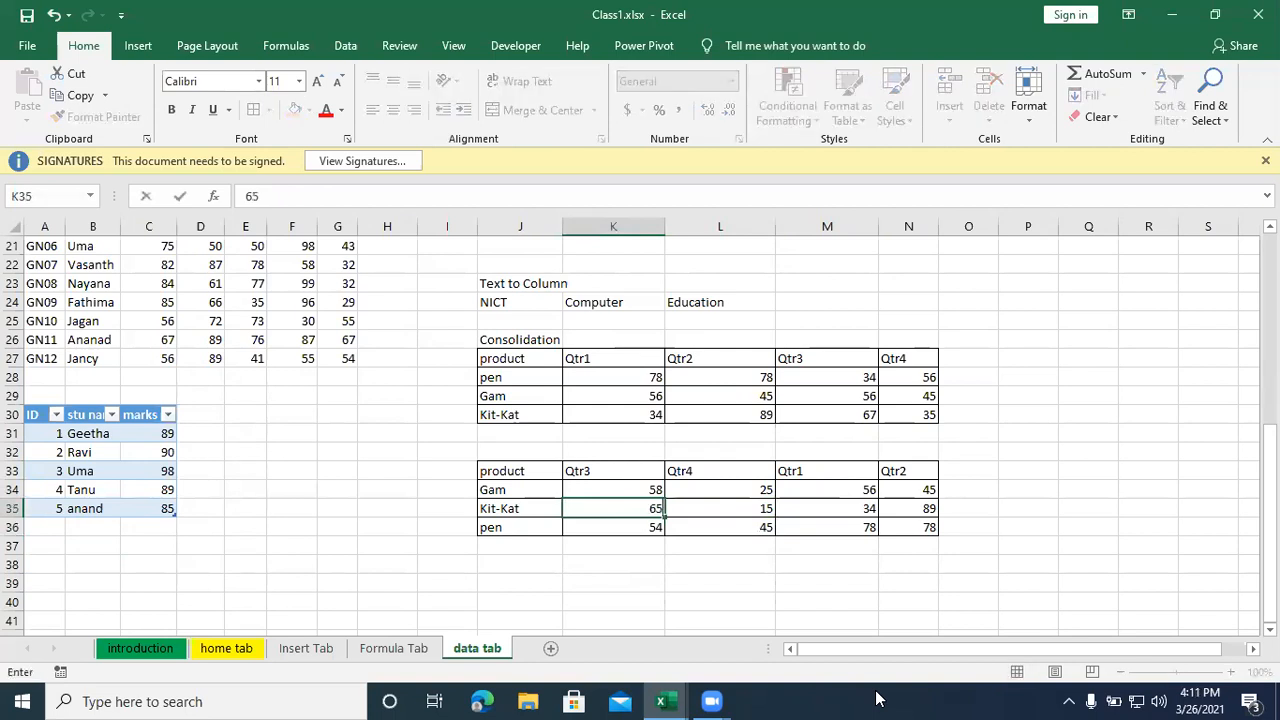
pyautogui.write('5')
# - Fill the copied table's Qtr1 column with 5 for Gam, 54 for Kit-Kat and 18 for pen
pyautogui.press('Right')
pyautogui.press('Right')
pyautogui.press('Up')
pyautogui.write('5')
pyautogui.press('Return')
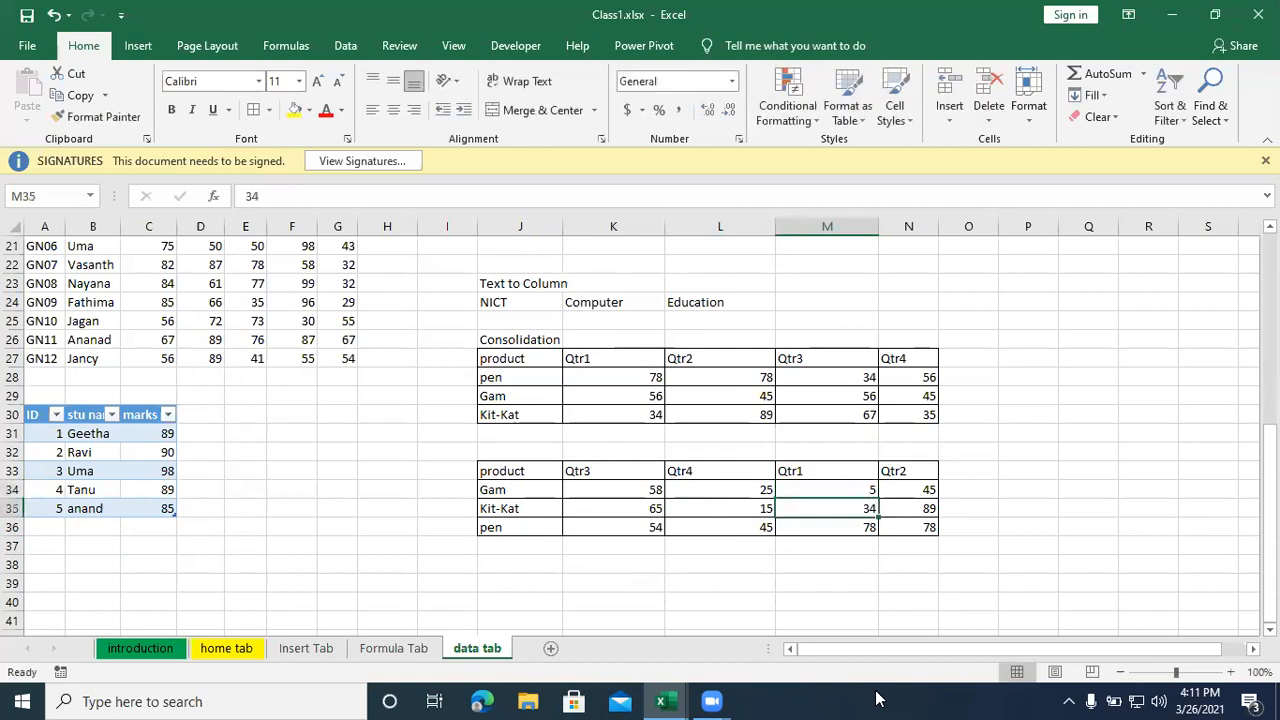
pyautogui.write('5')
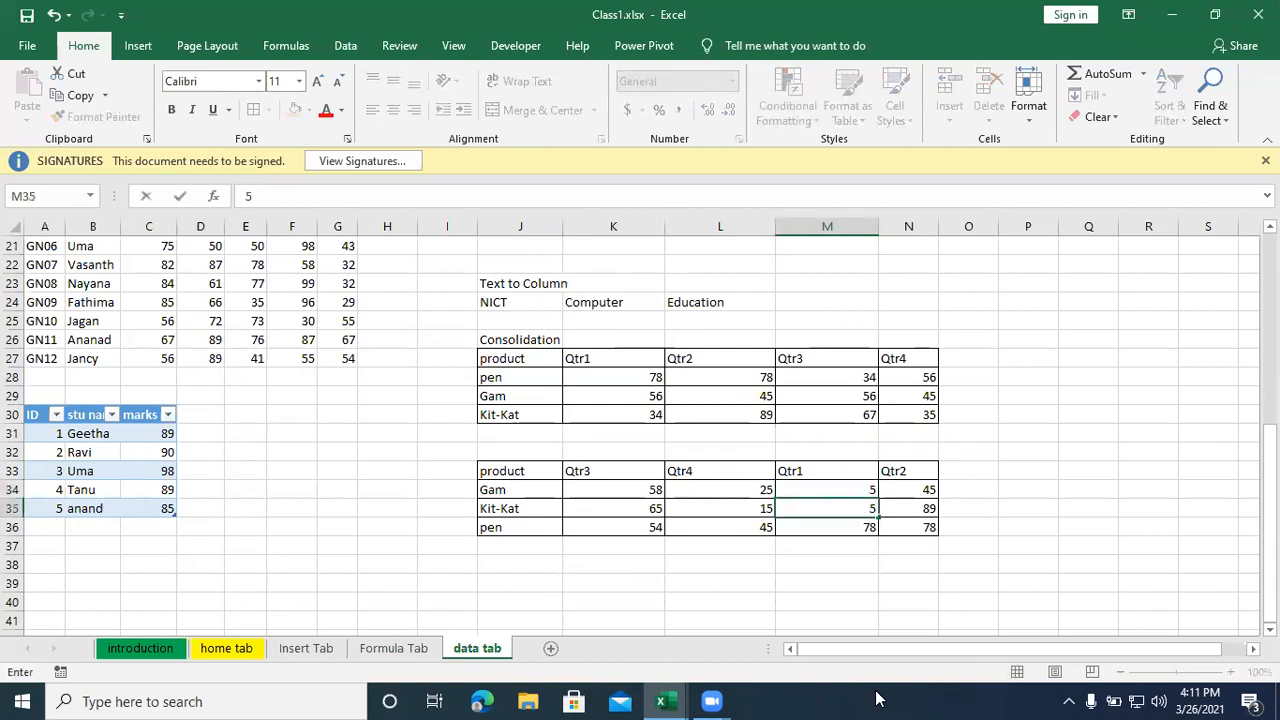
pyautogui.press('Return')
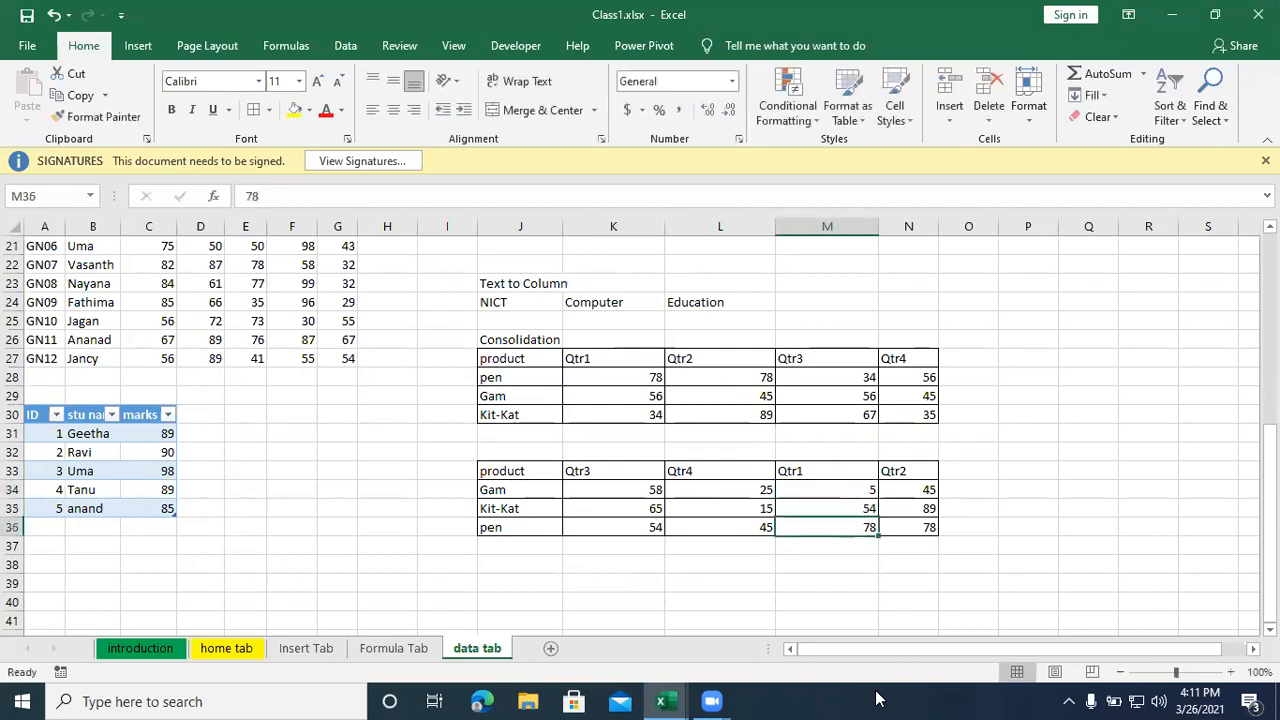
pyautogui.write('1')
pyautogui.press('Tab')
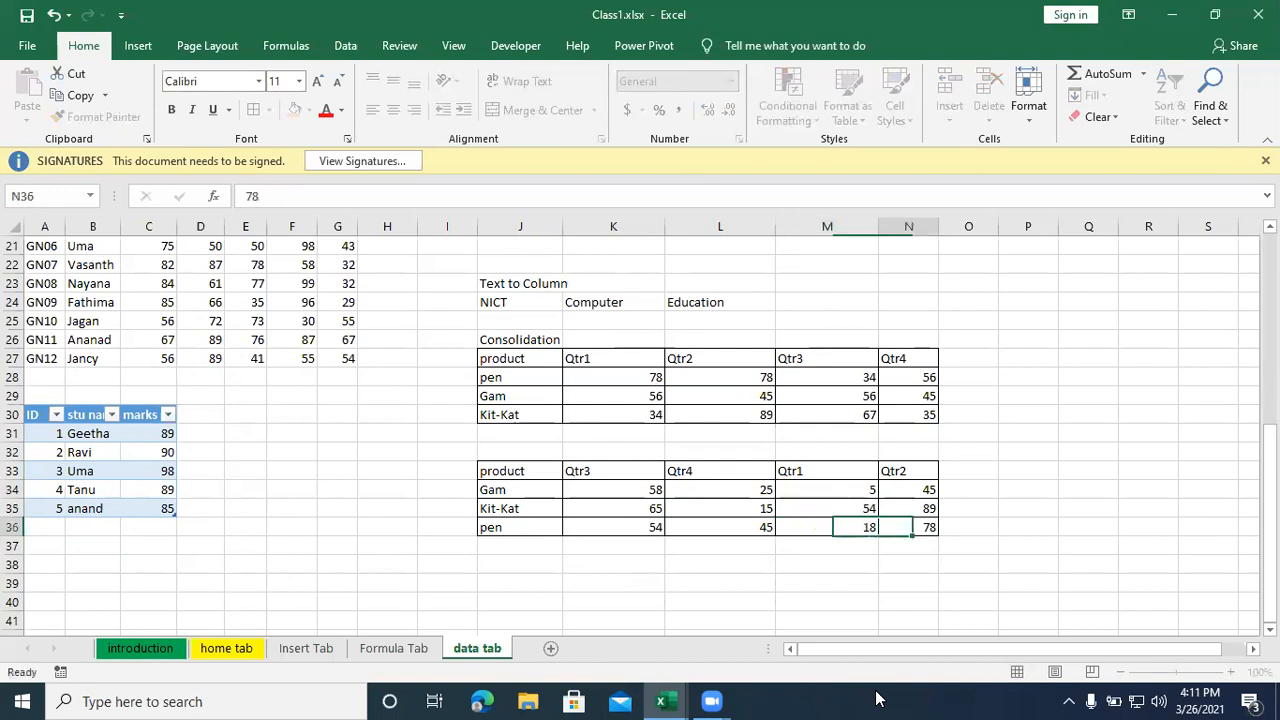
# - Fill the copied table's Qtr2 column with 35 for pen, 45 for Kit-Kat and 78 for Gam
pyautogui.write('35')
pyautogui.press('Up')
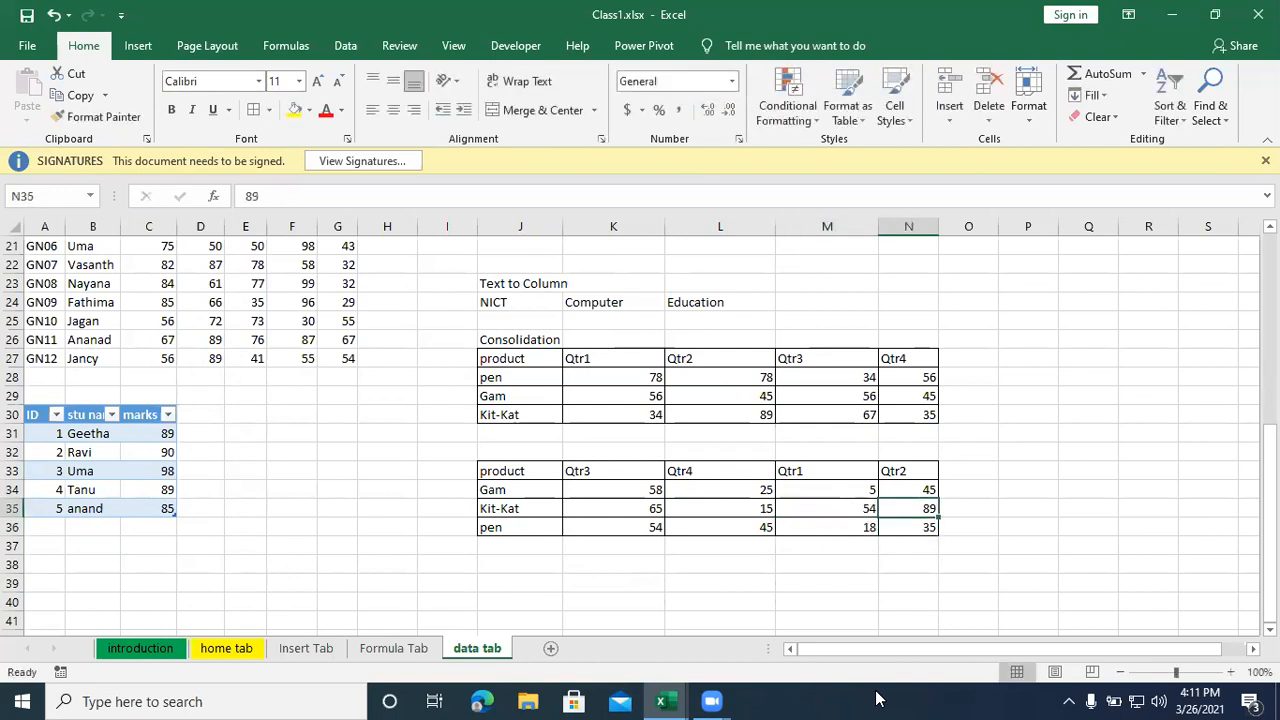
pyautogui.write('45')
pyautogui.press('Up')
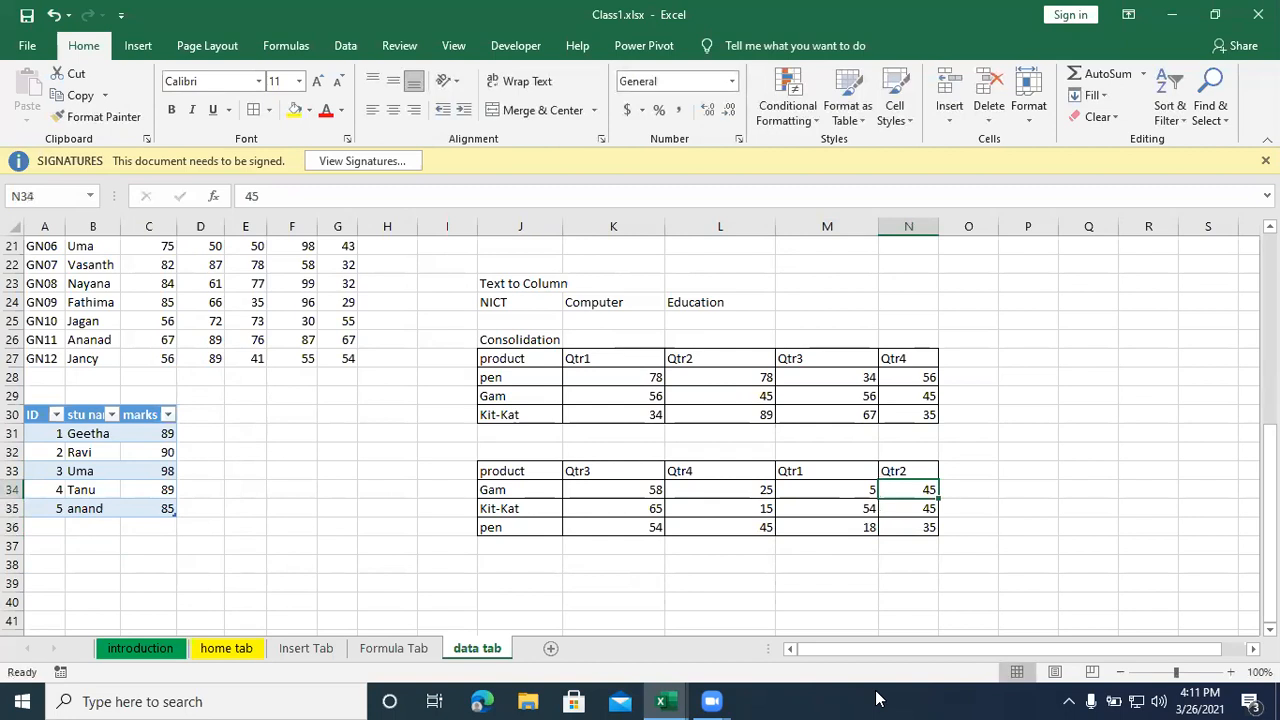
pyautogui.write('78')
pyautogui.press('Return')
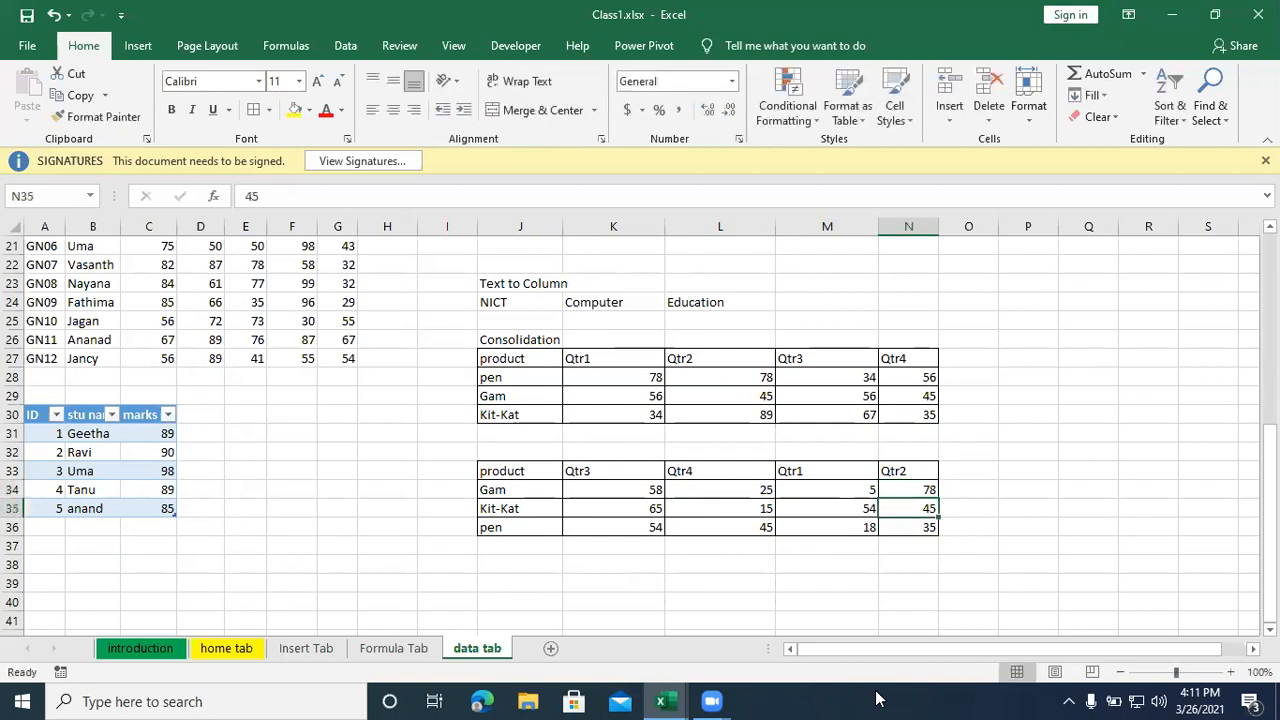
pyautogui.click(722, 585)
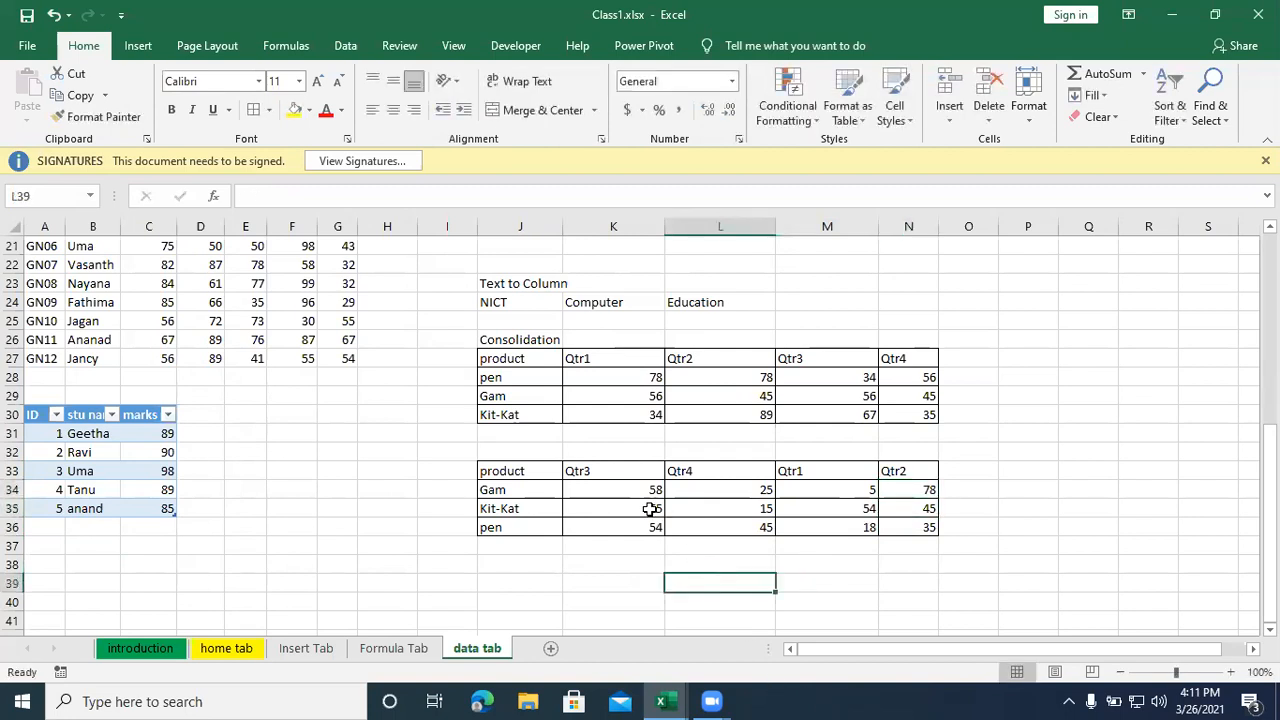
# - Compare the product order and quarter order of the tables in J27:N30 and J33:N36
pyautogui.moveTo(514, 357); pyautogui.dragTo(923, 418)
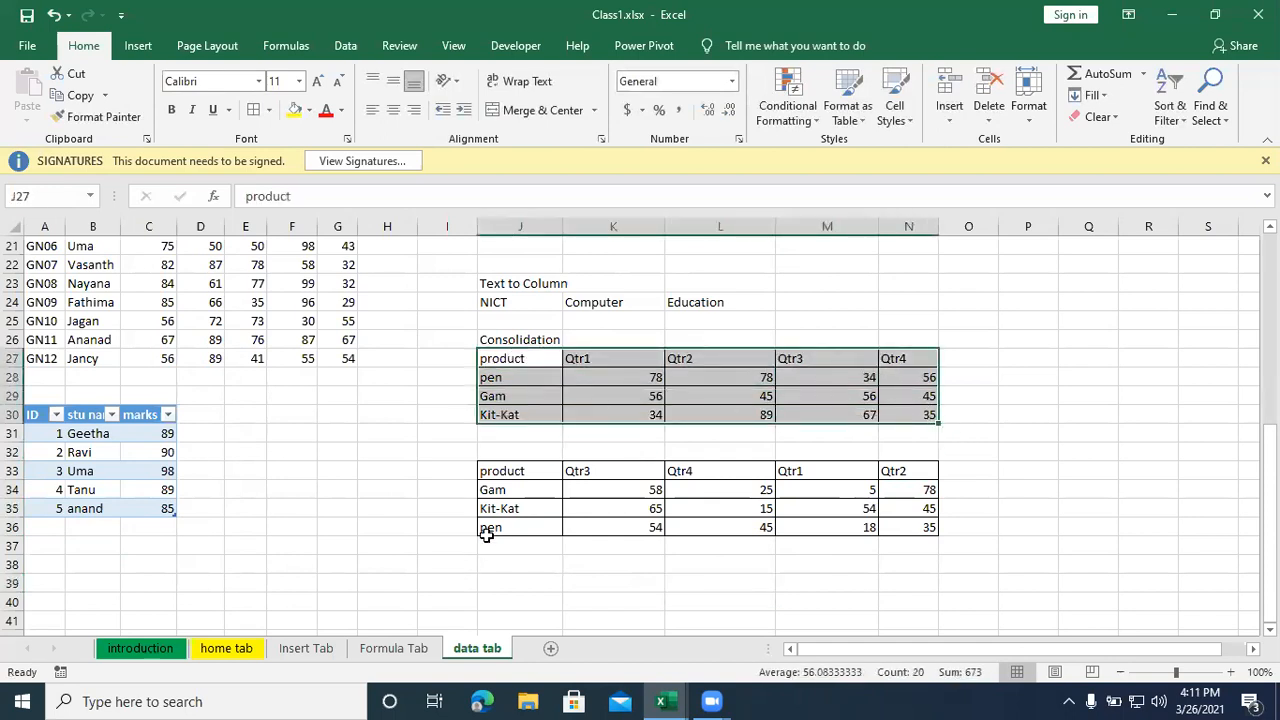
pyautogui.click(498, 374)
pyautogui.click(499, 394)
pyautogui.click(500, 414)
pyautogui.click(518, 490)
pyautogui.click(516, 528)
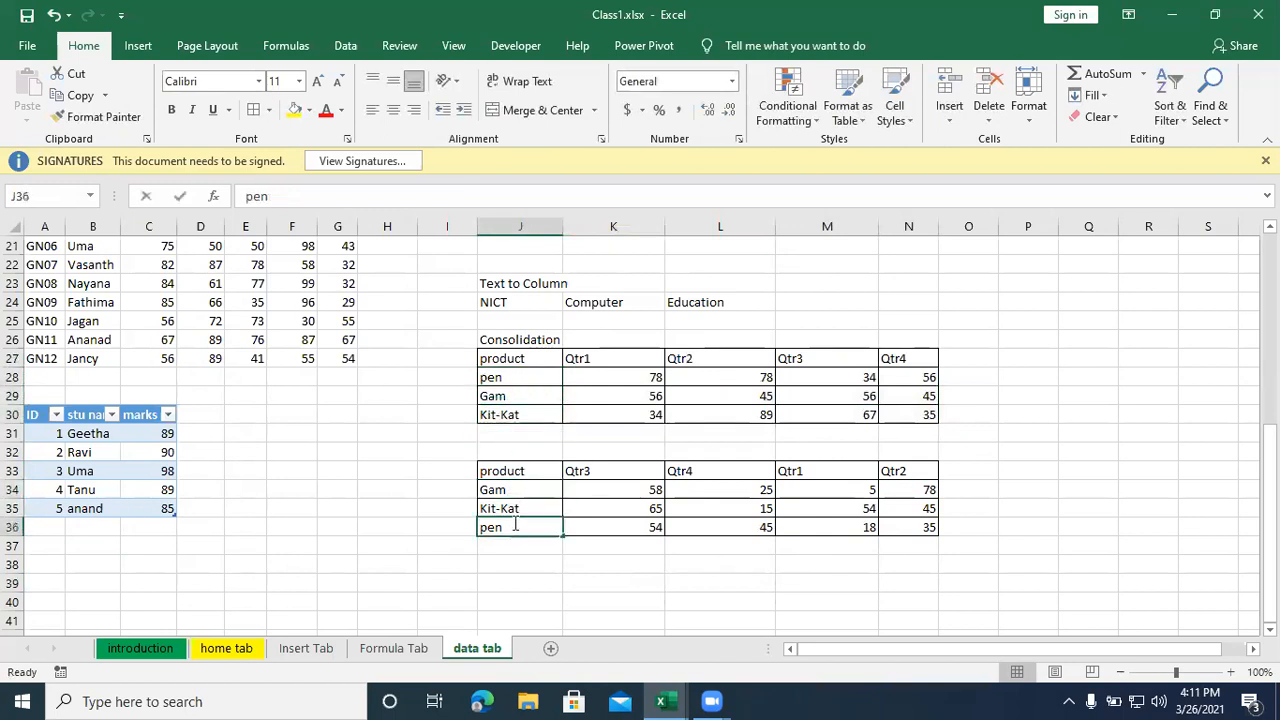
pyautogui.moveTo(490, 377); pyautogui.dragTo(490, 412)
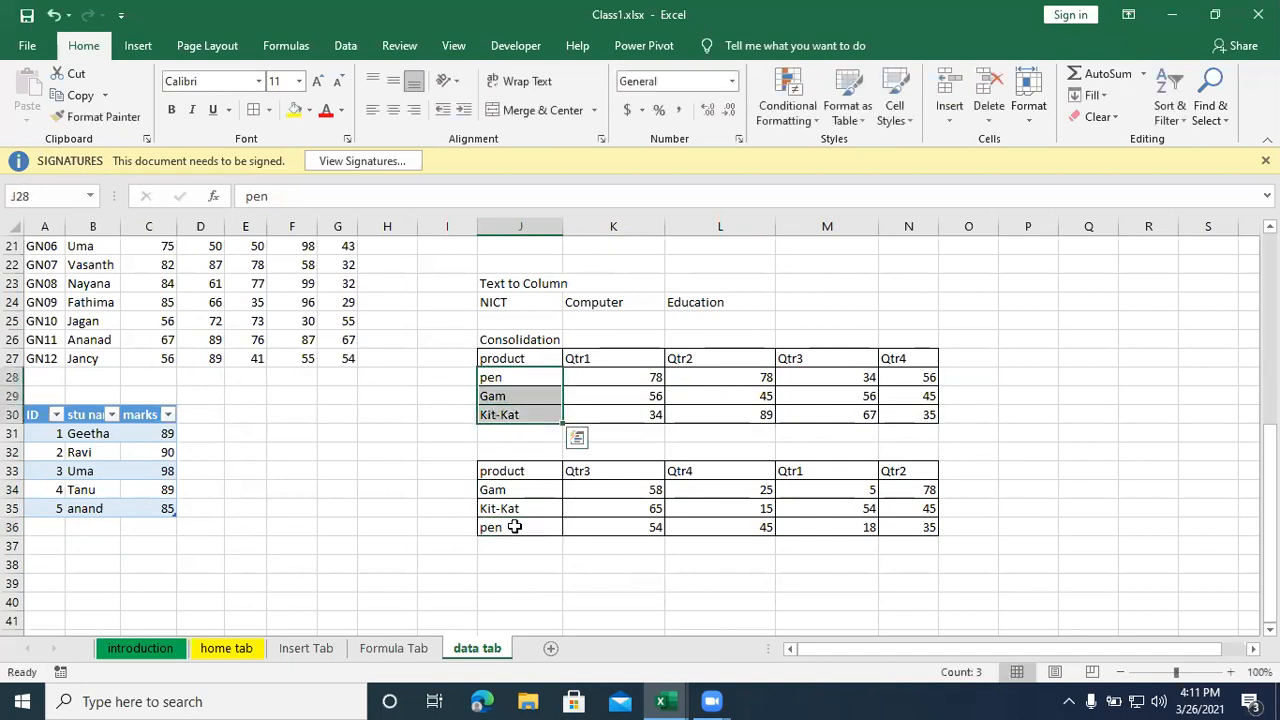
pyautogui.click(588, 360)
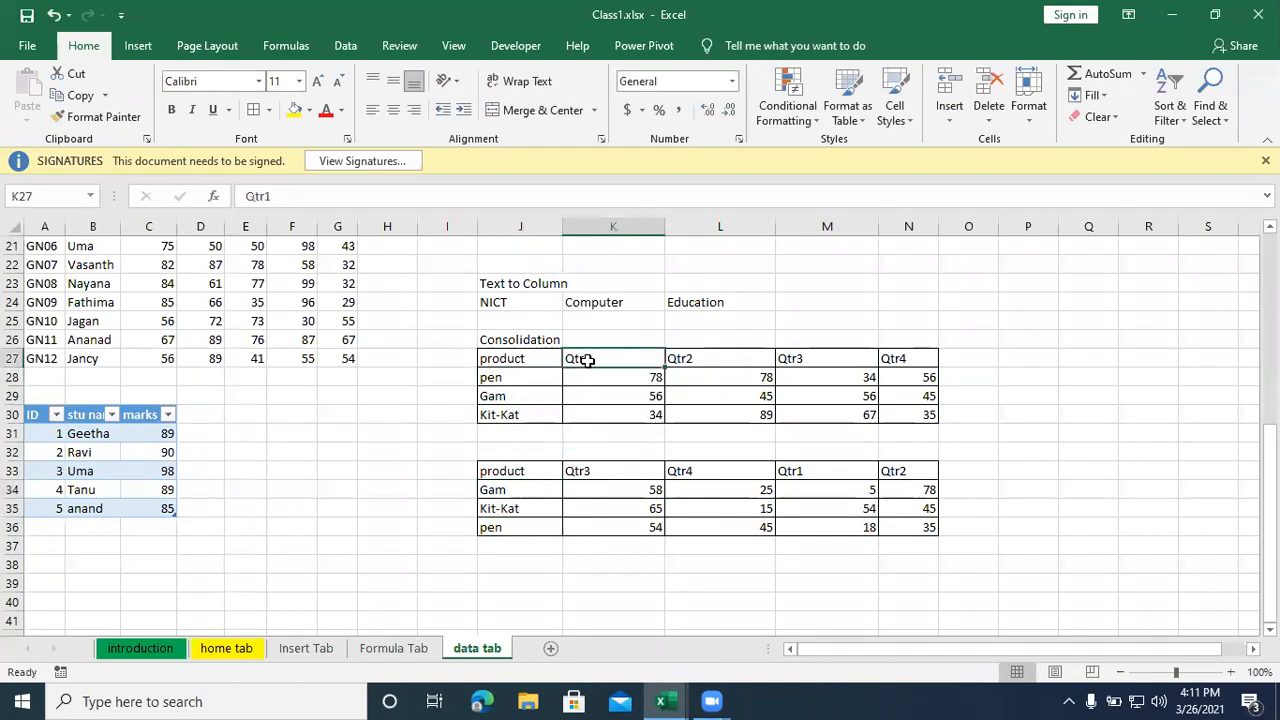
pyautogui.click(822, 362)
pyautogui.click(924, 358)
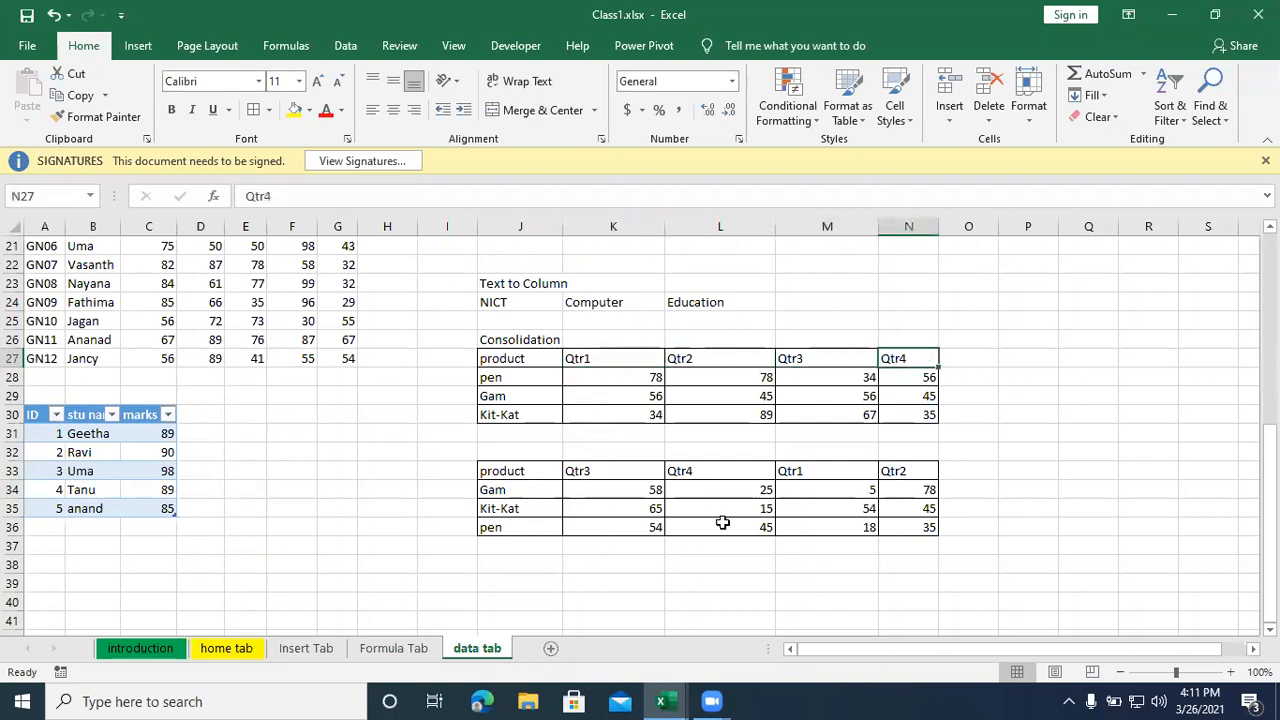
pyautogui.moveTo(606, 469); pyautogui.dragTo(935, 550)
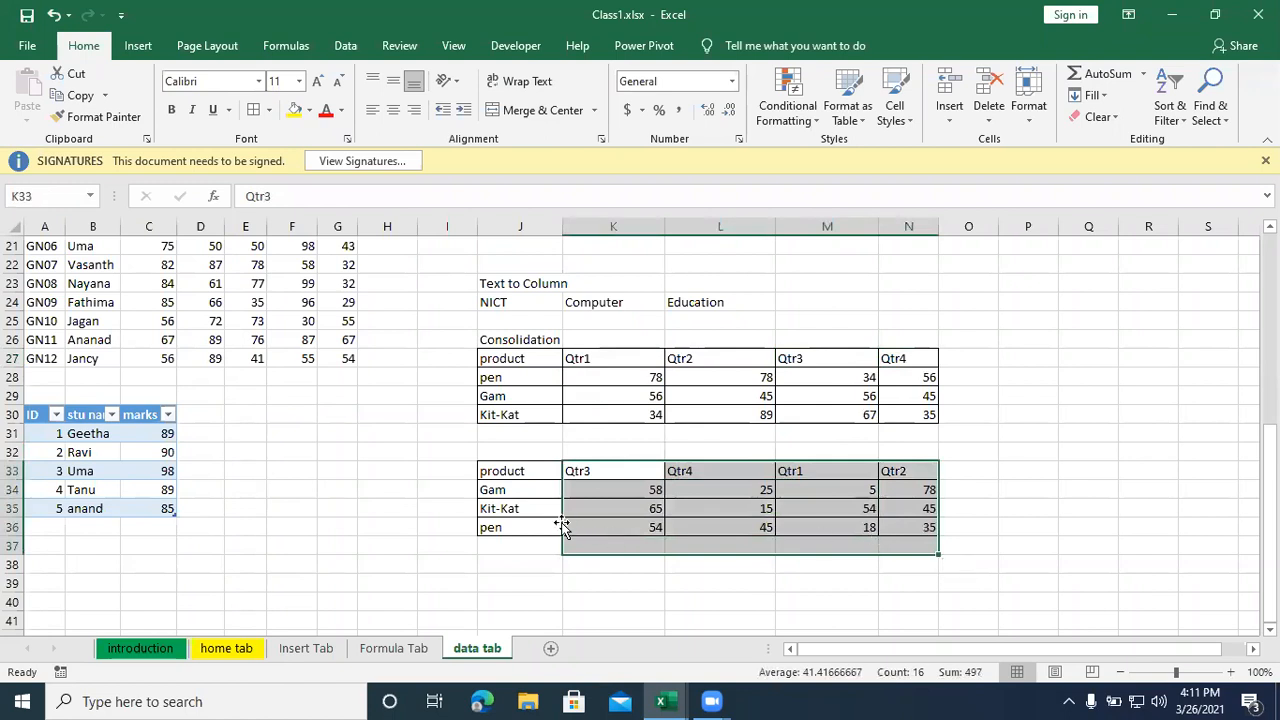
pyautogui.click(417, 550)
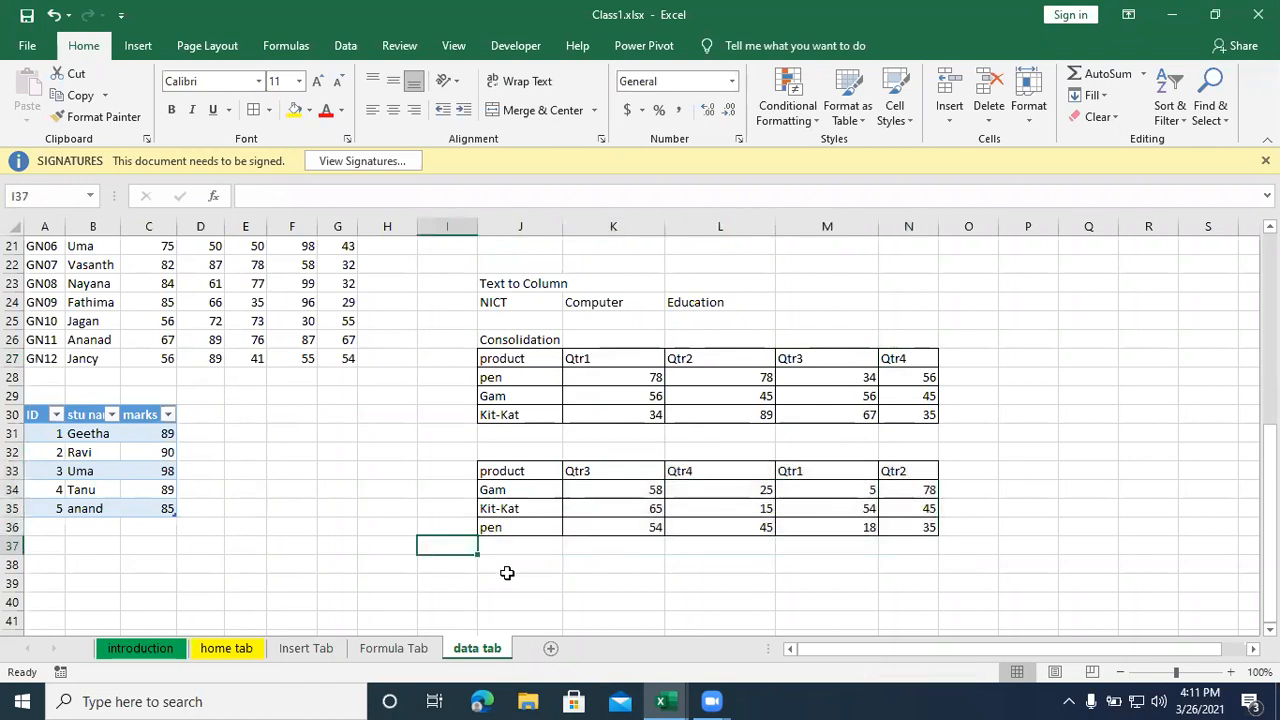
pyautogui.scroll(-1, 509, 571)
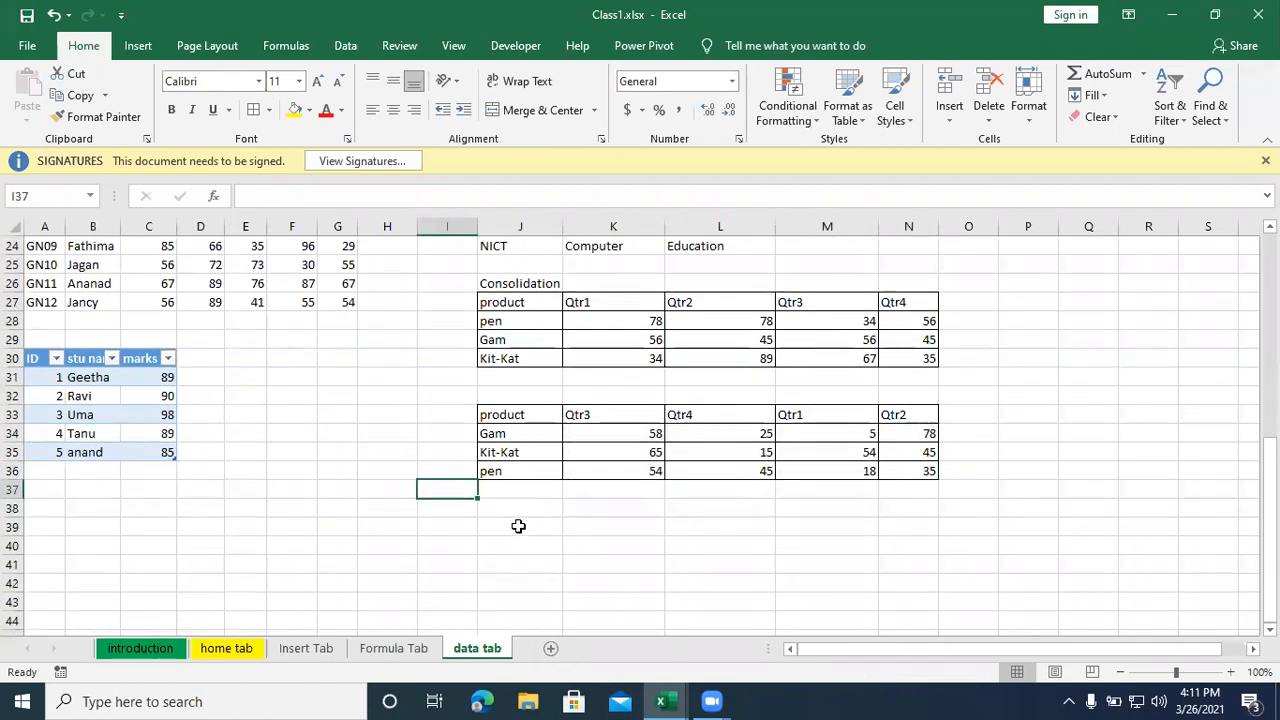
pyautogui.click(518, 526)
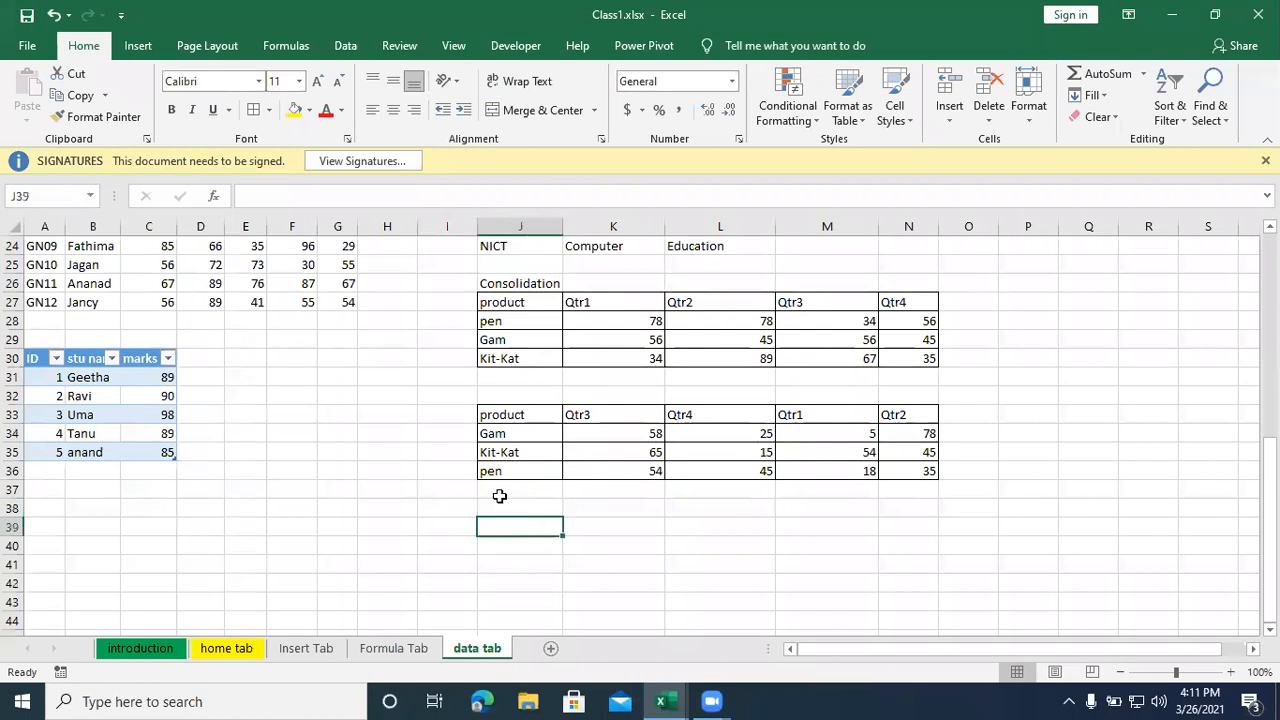
pyautogui.click(499, 507)
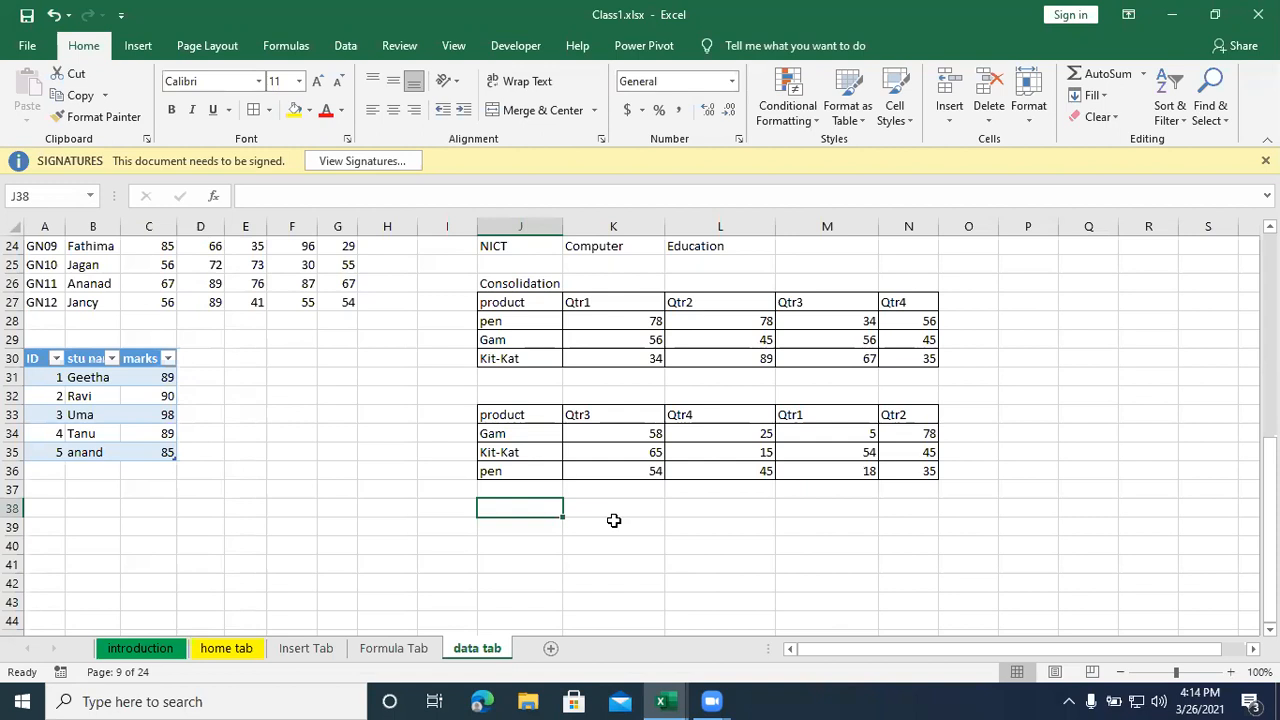
pyautogui.moveTo(486, 306); pyautogui.dragTo(905, 468)
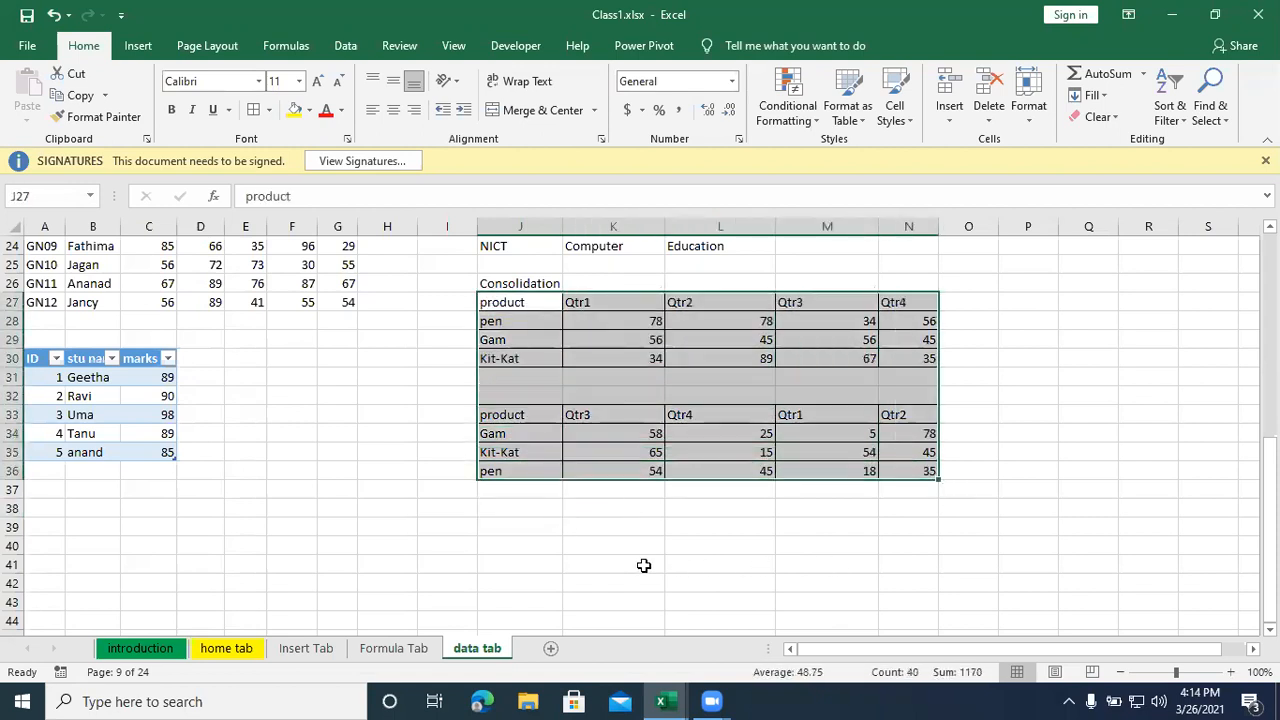
# - Start a Consolidate operation with J39 as the destination cell and Sum as the function
pyautogui.click(528, 533)
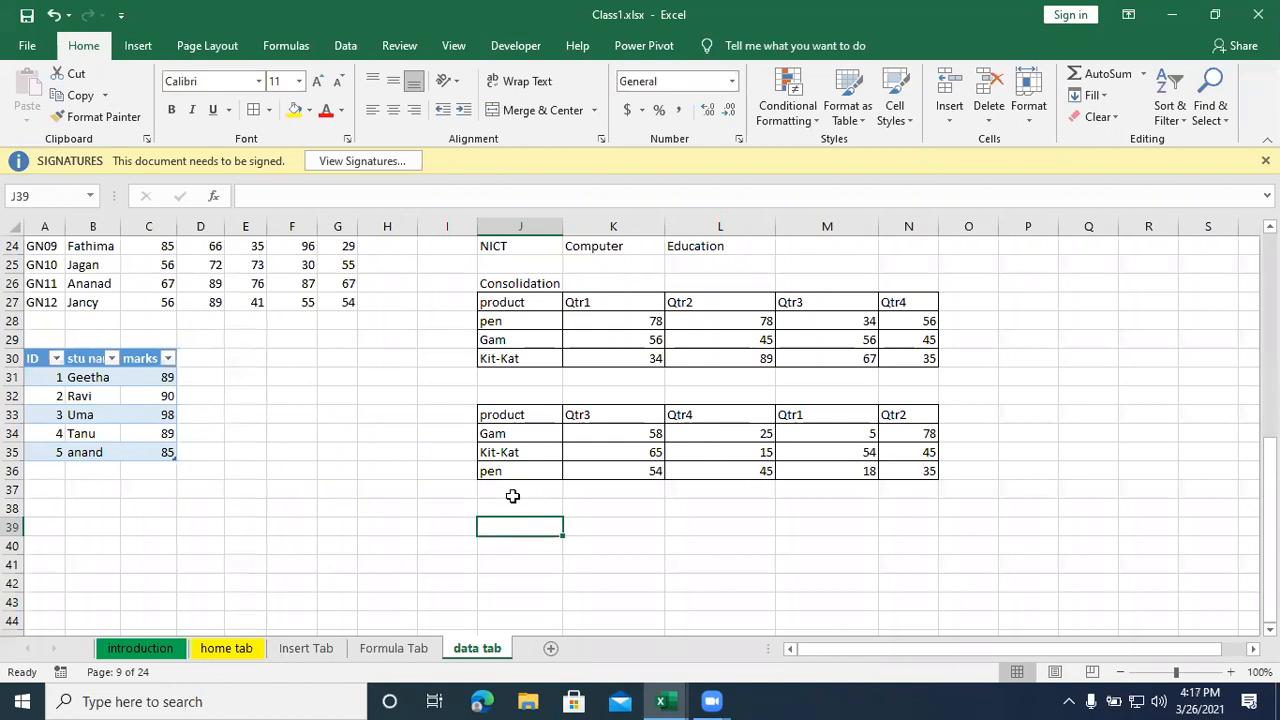
pyautogui.click(345, 50)
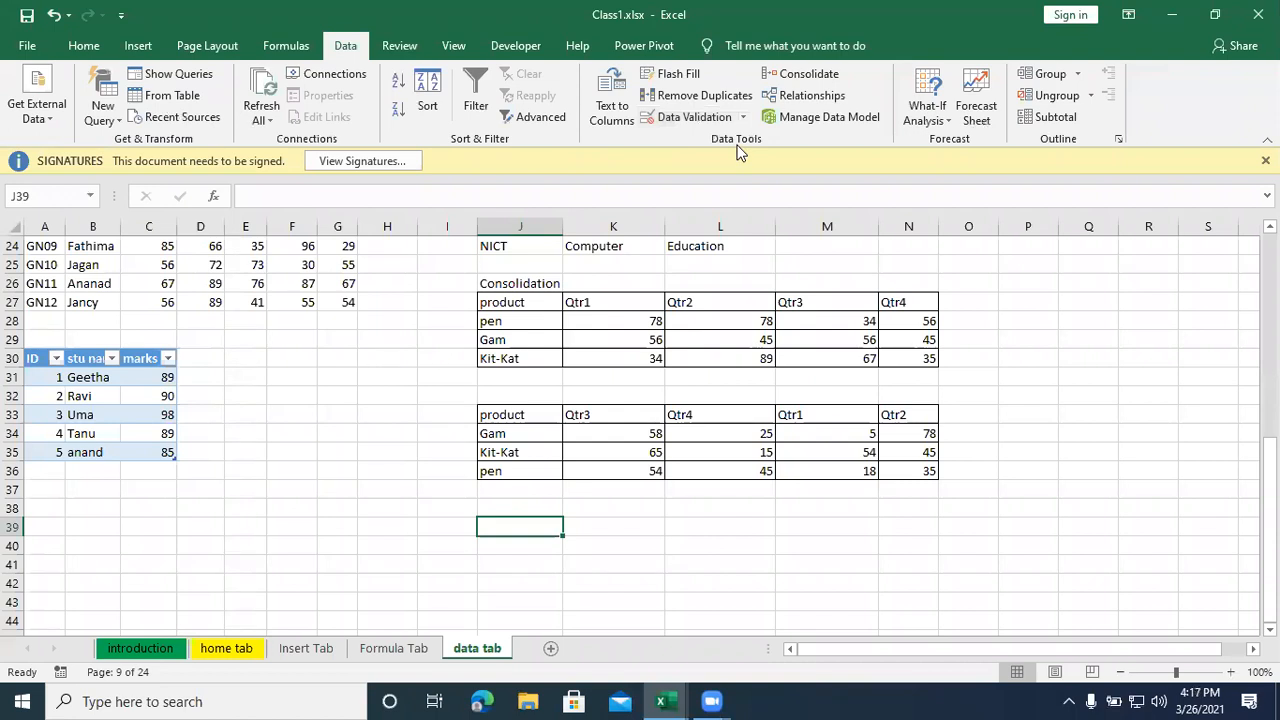
pyautogui.click(805, 80)
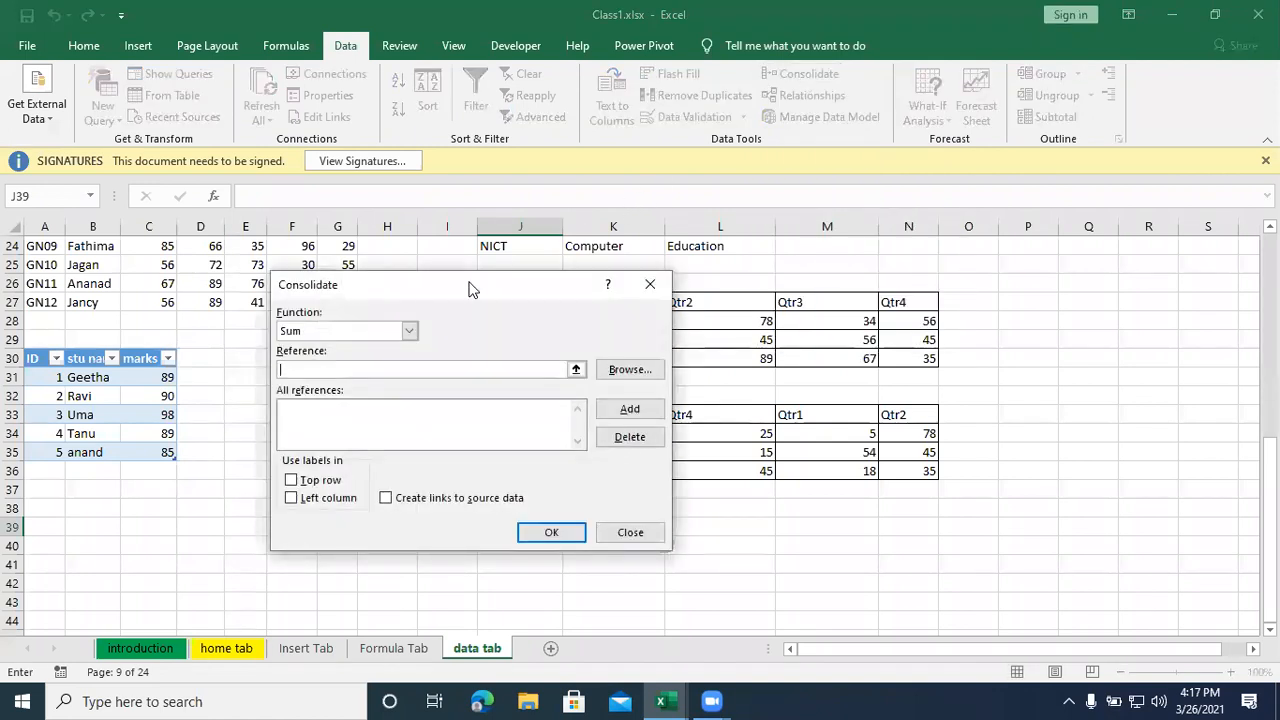
pyautogui.moveTo(474, 284); pyautogui.dragTo(612, 176)
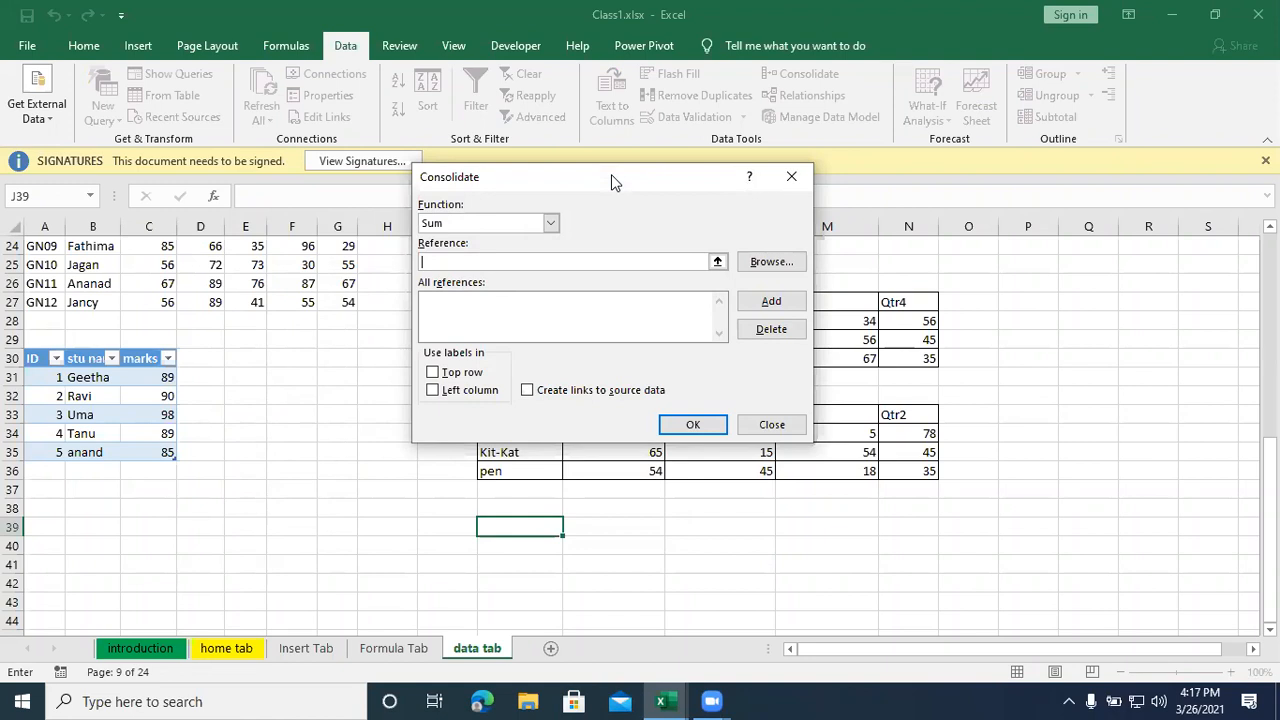
pyautogui.click(550, 226)
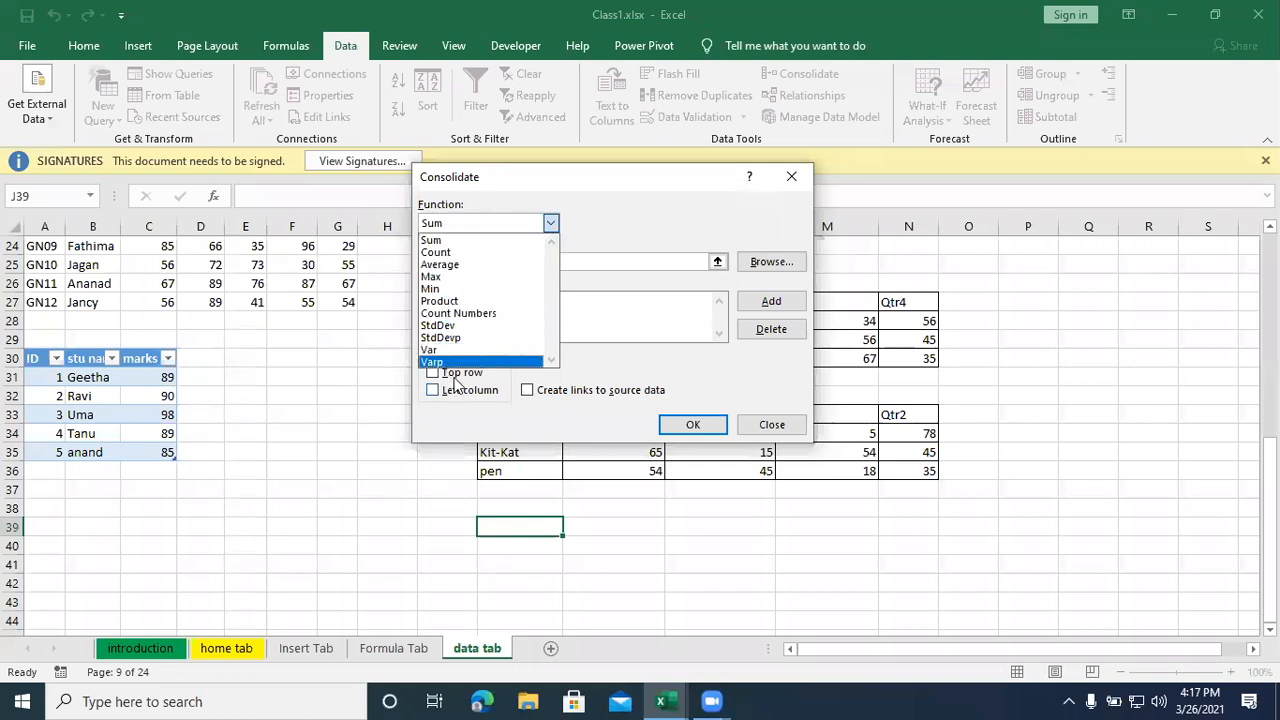
pyautogui.click(459, 242)
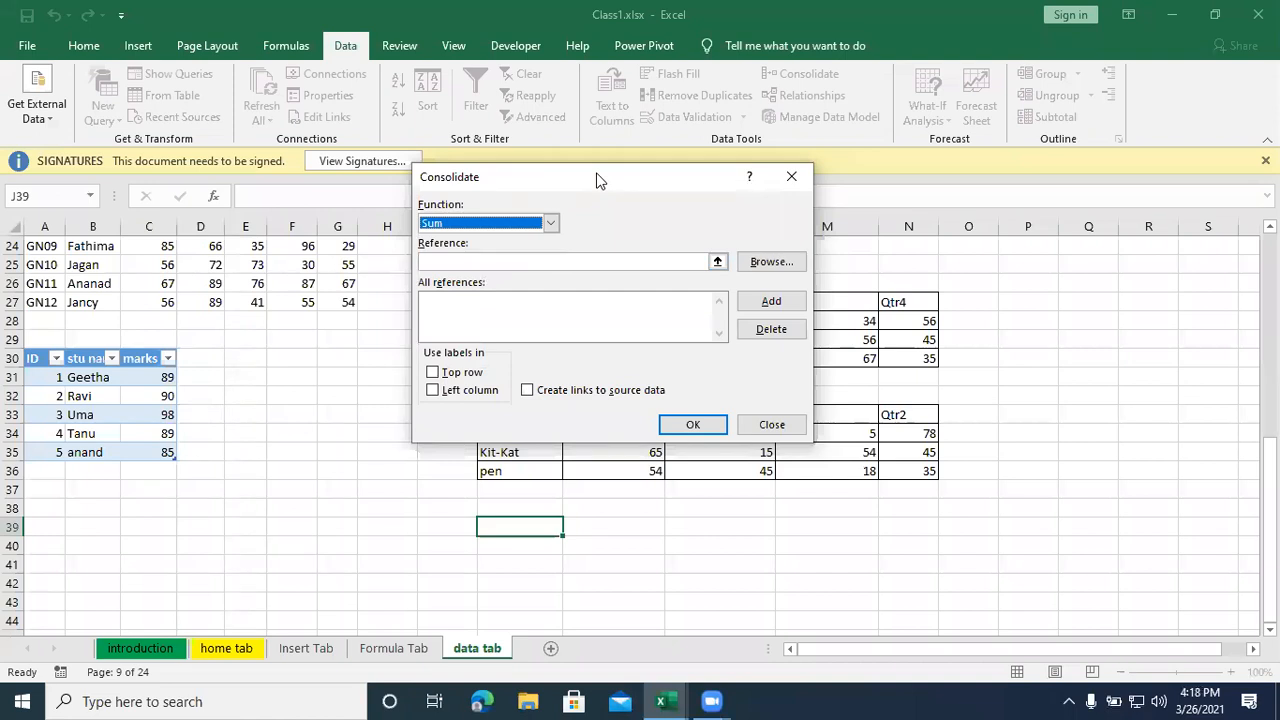
# - Add the first product table, J27:N30, to the consolidation's references
pyautogui.moveTo(597, 180); pyautogui.dragTo(220, 164)
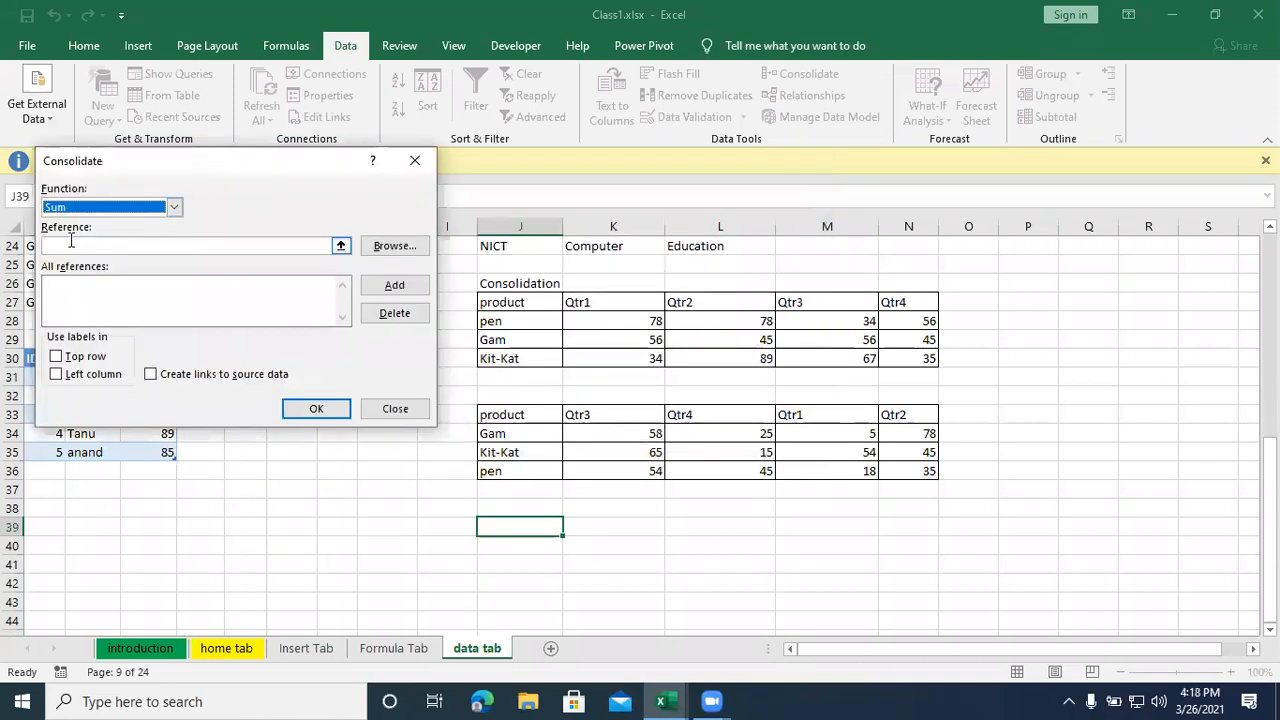
pyautogui.click(341, 247)
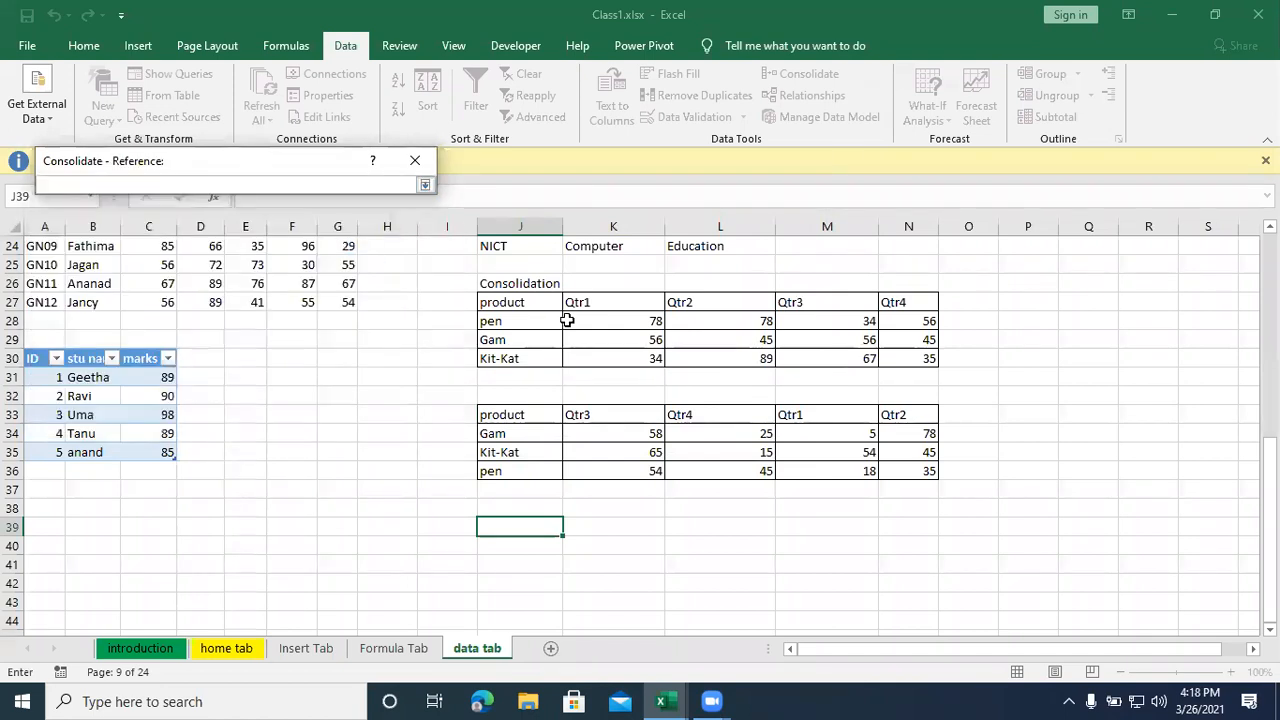
pyautogui.moveTo(510, 300); pyautogui.dragTo(888, 357)
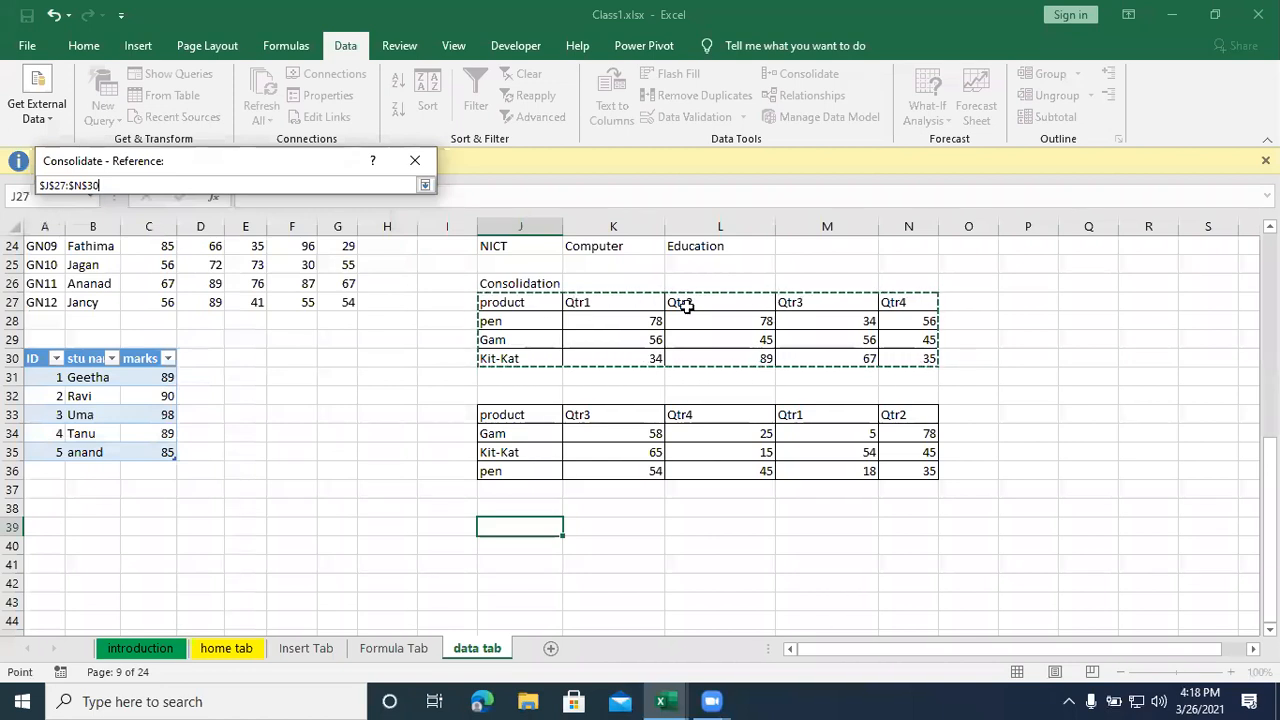
pyautogui.click(425, 187)
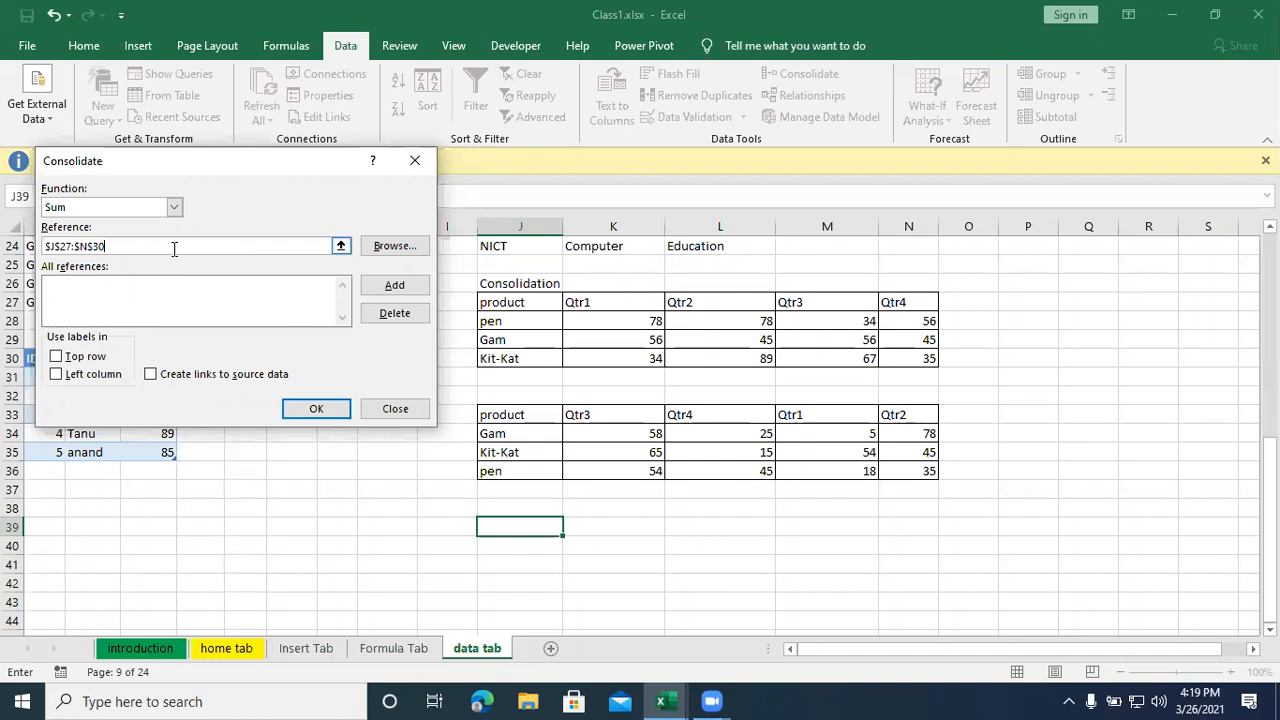
pyautogui.click(392, 287)
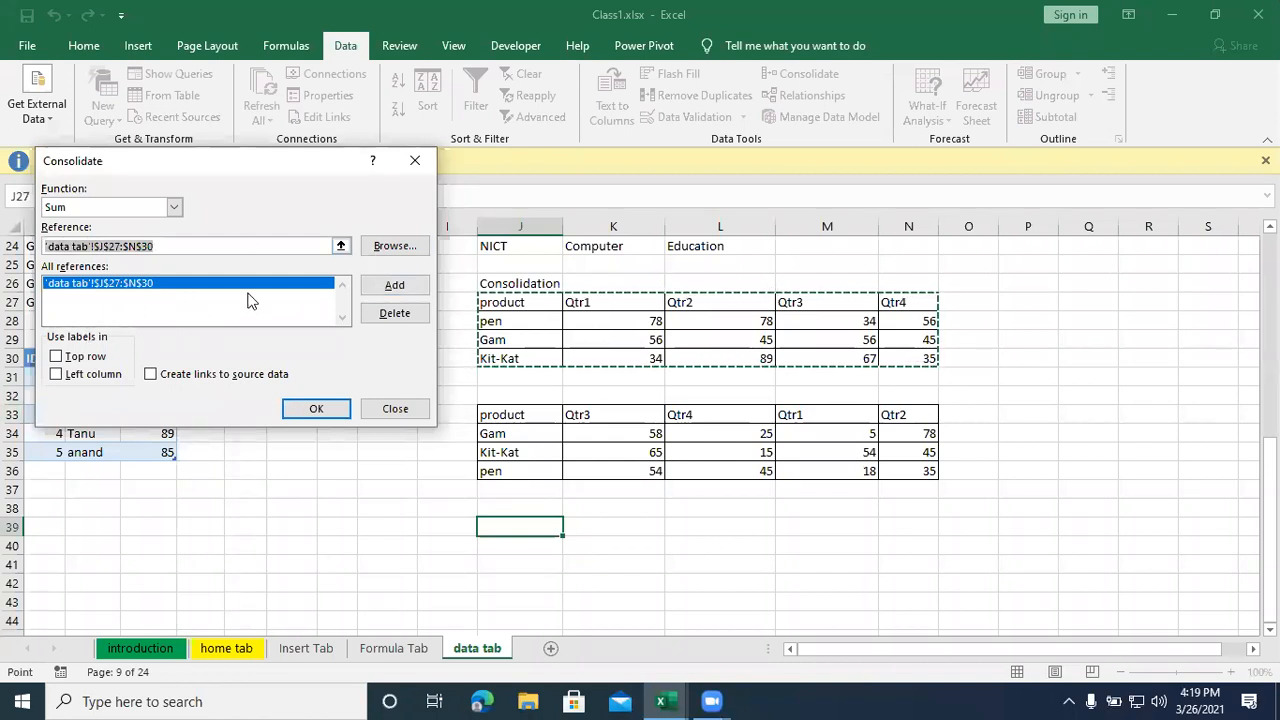
# - Add the second product table, J33:N36, to the consolidation's references
pyautogui.click(341, 246)
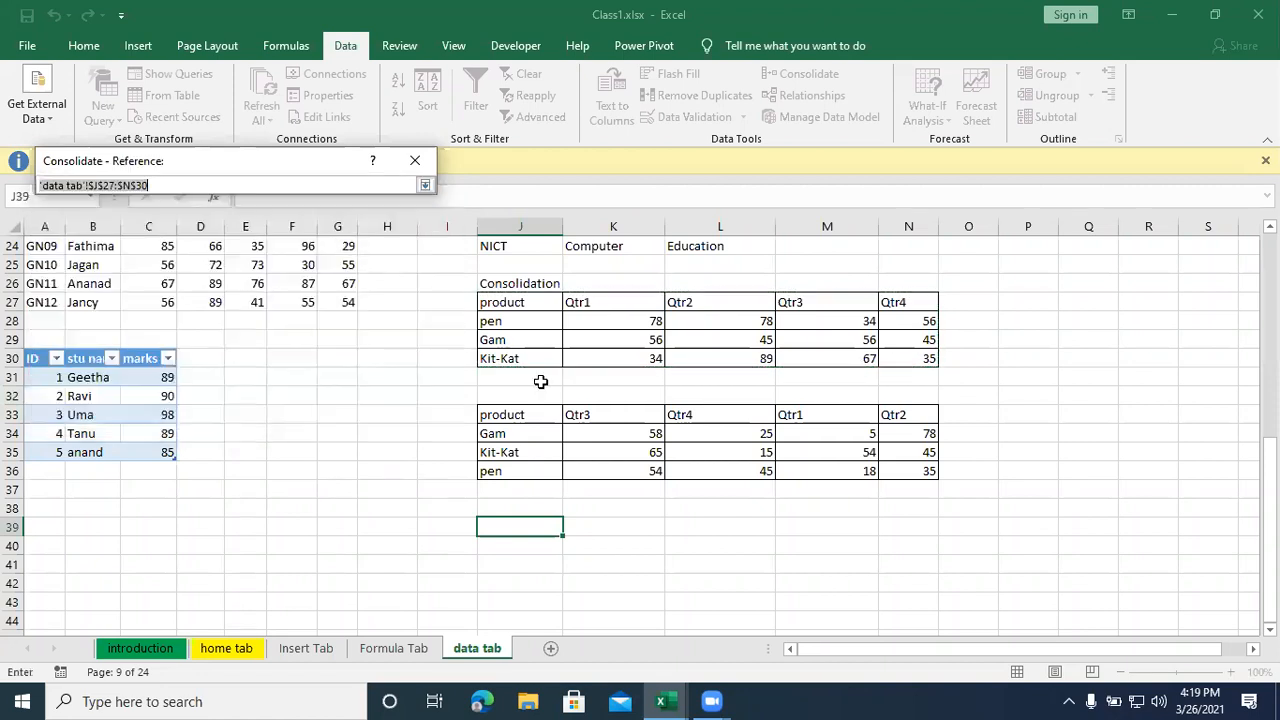
pyautogui.moveTo(514, 416); pyautogui.dragTo(889, 465)
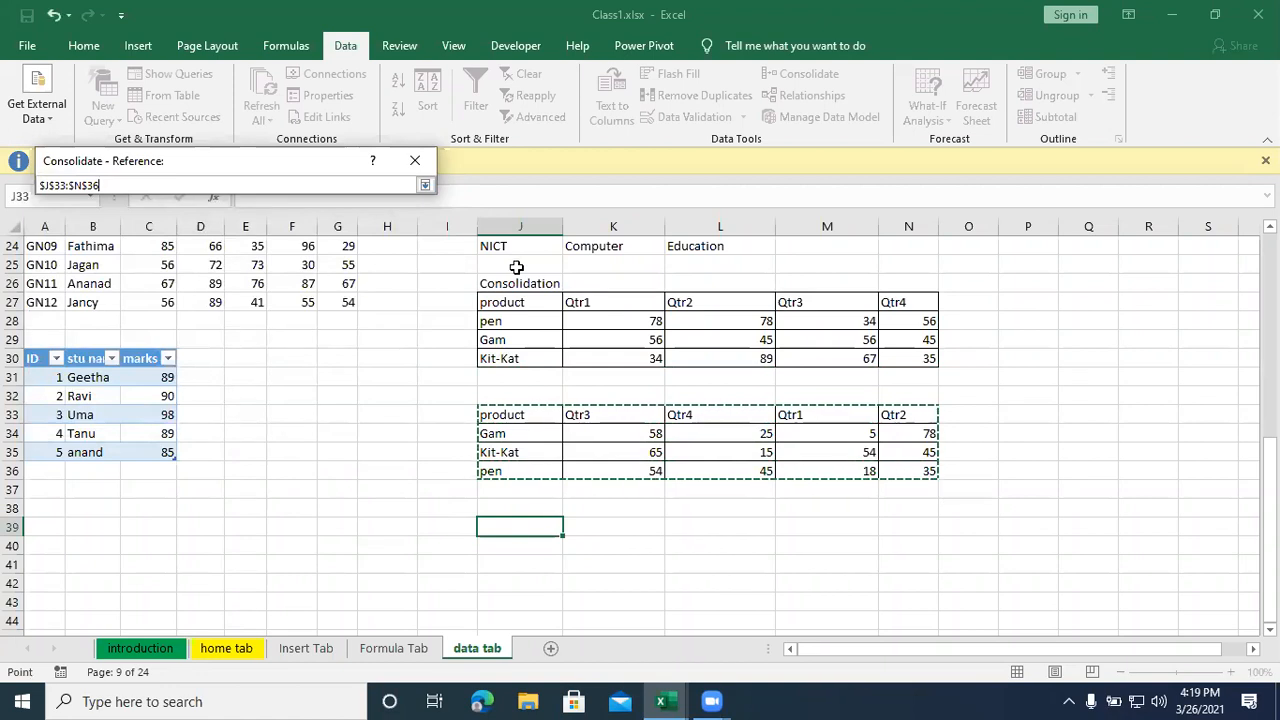
pyautogui.click(425, 188)
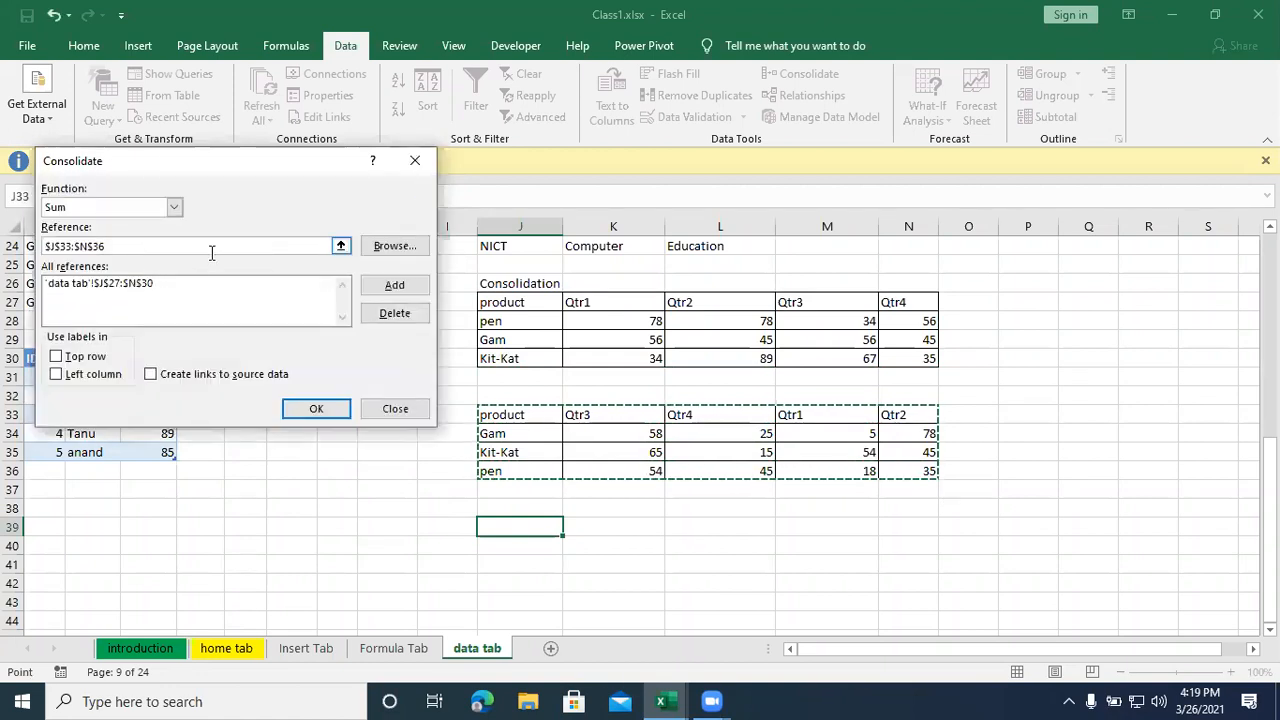
pyautogui.click(391, 286)
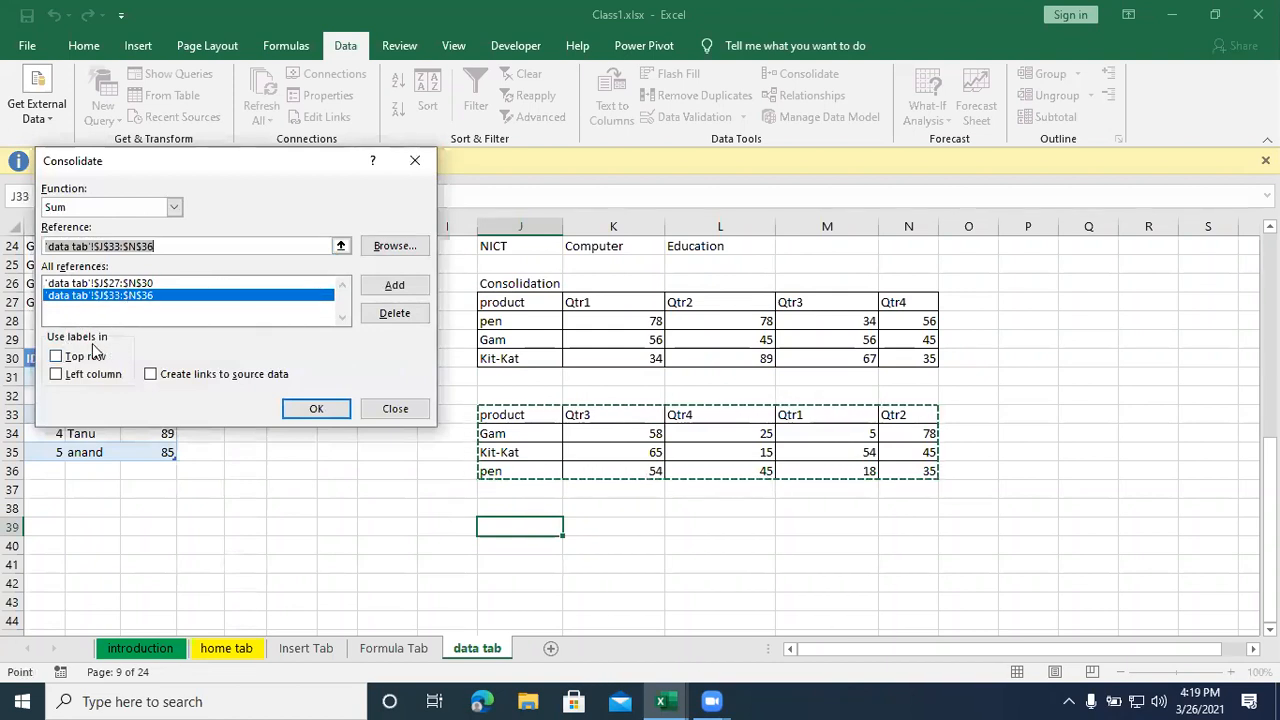
# - Use the top row and left column as labels and run the consolidation
pyautogui.click(57, 357)
pyautogui.click(57, 374)
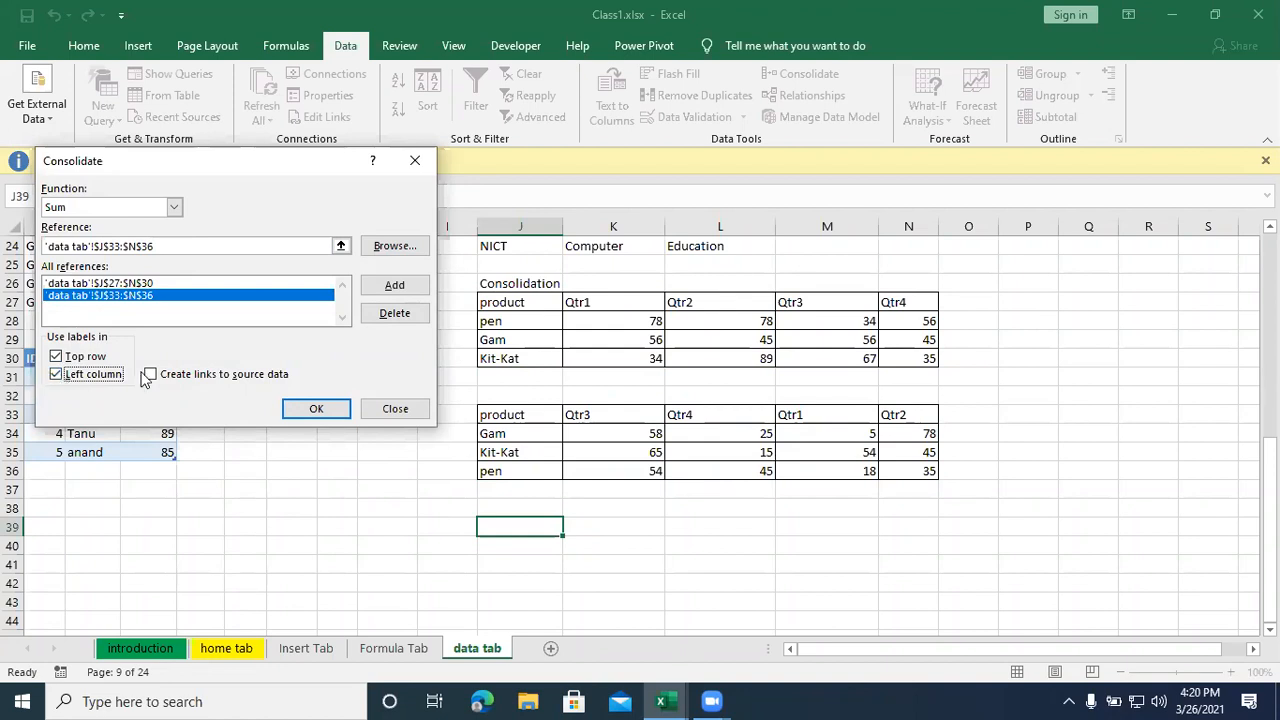
pyautogui.click(316, 410)
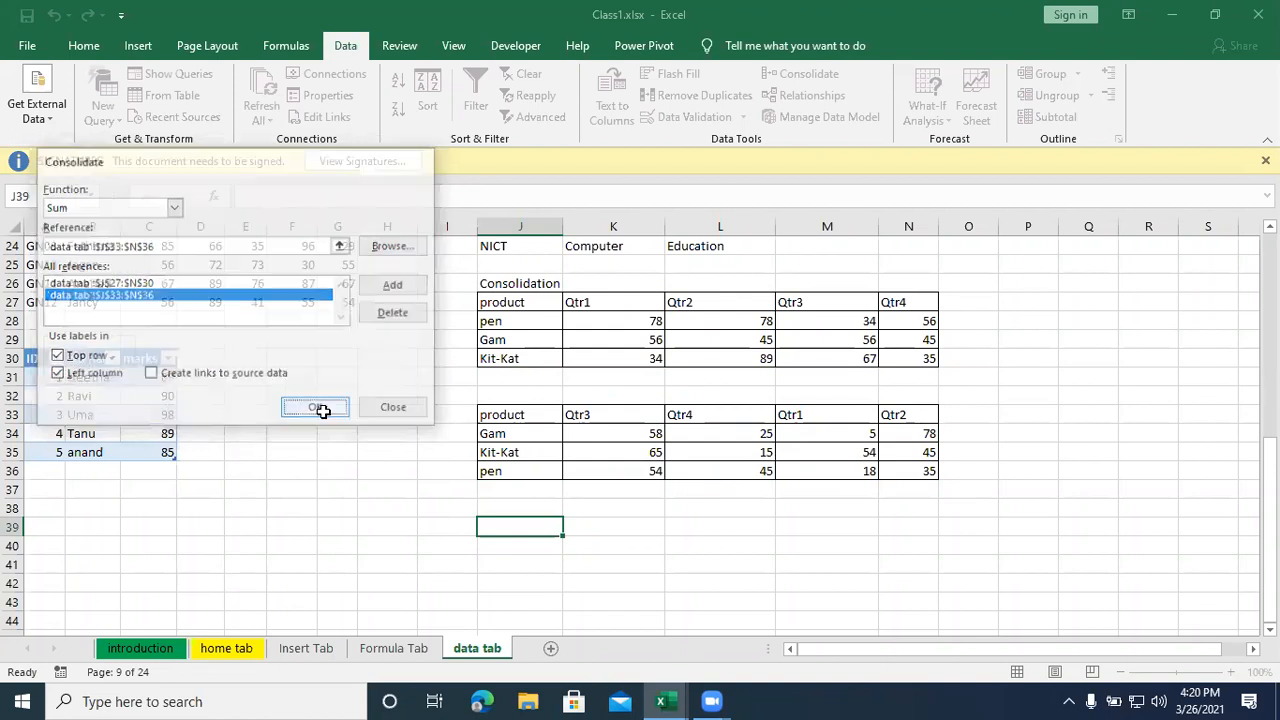
# - Compare the consolidated table with pen's Qtr1 values in the two source tables
pyautogui.moveTo(600, 528); pyautogui.dragTo(525, 565)
pyautogui.click(600, 604)
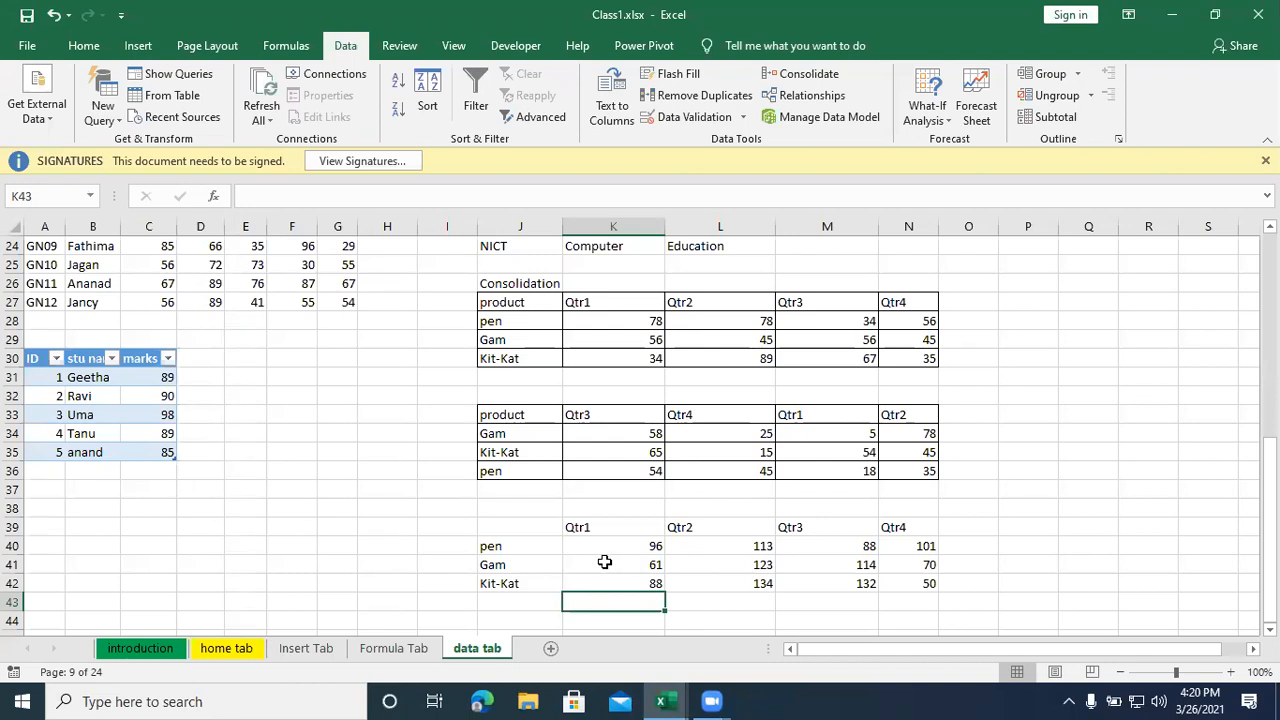
pyautogui.scroll(-1, 640, 552)
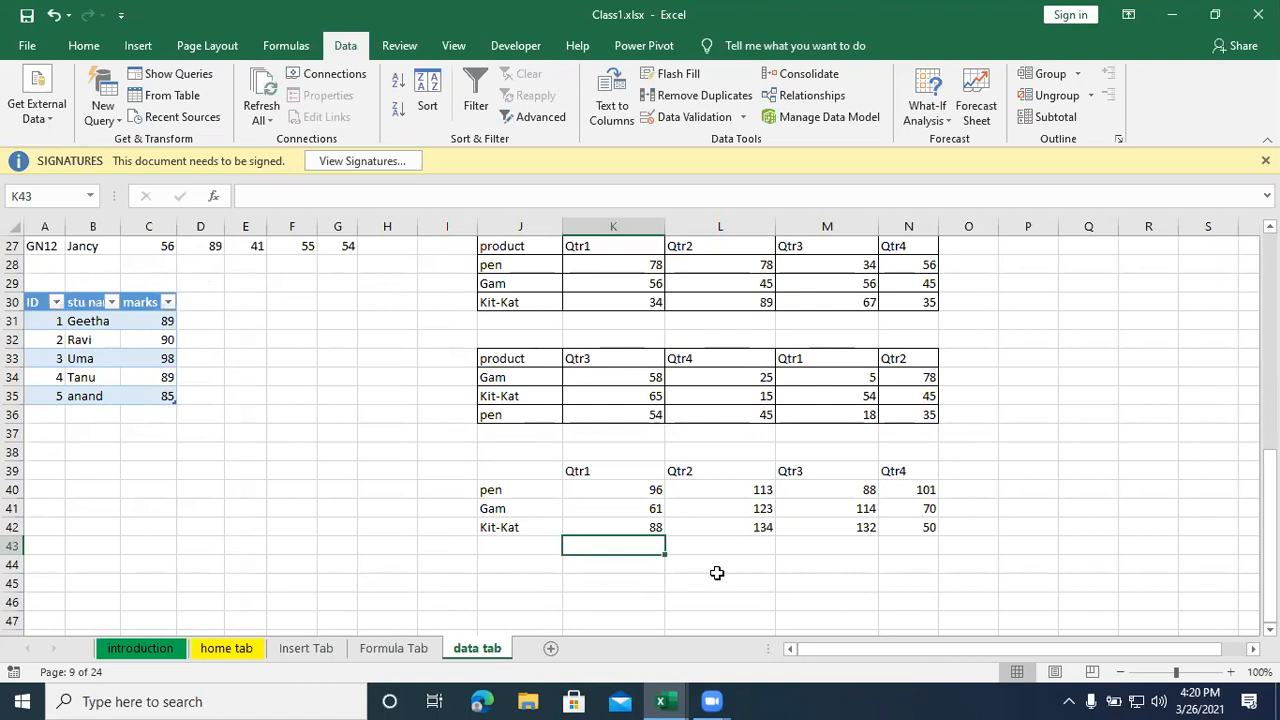
pyautogui.click(548, 267)
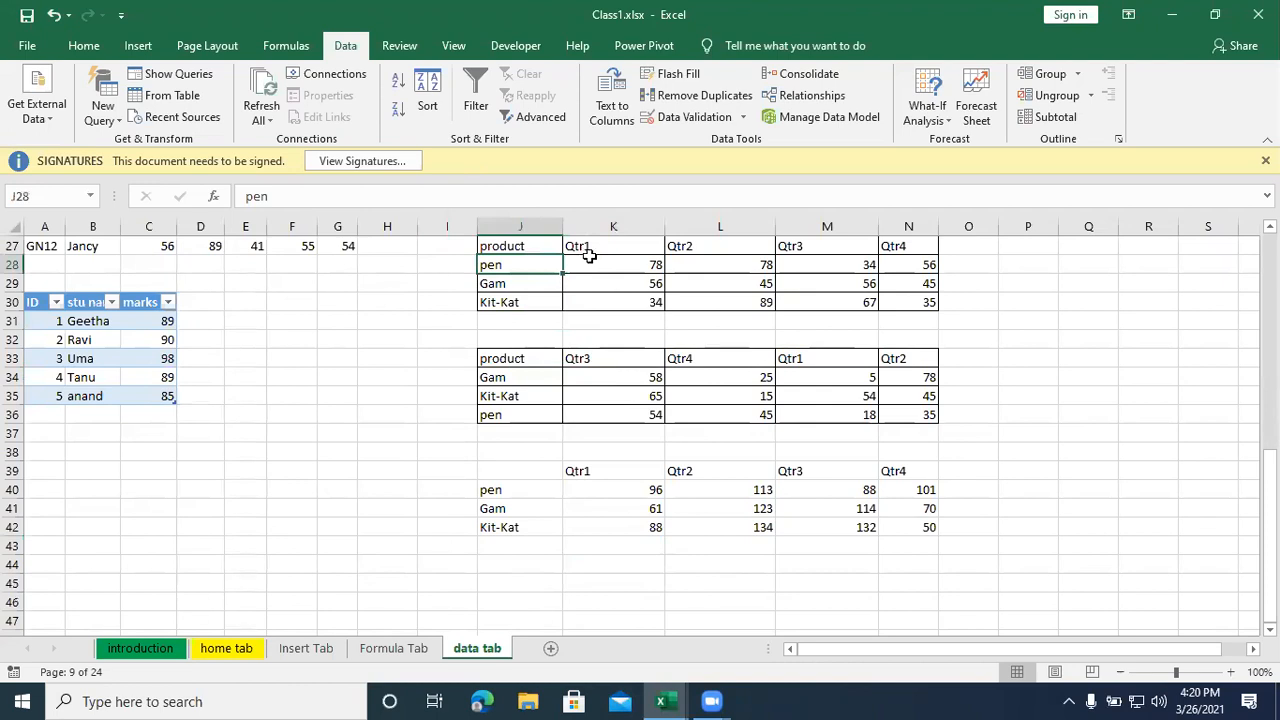
pyautogui.click(610, 264)
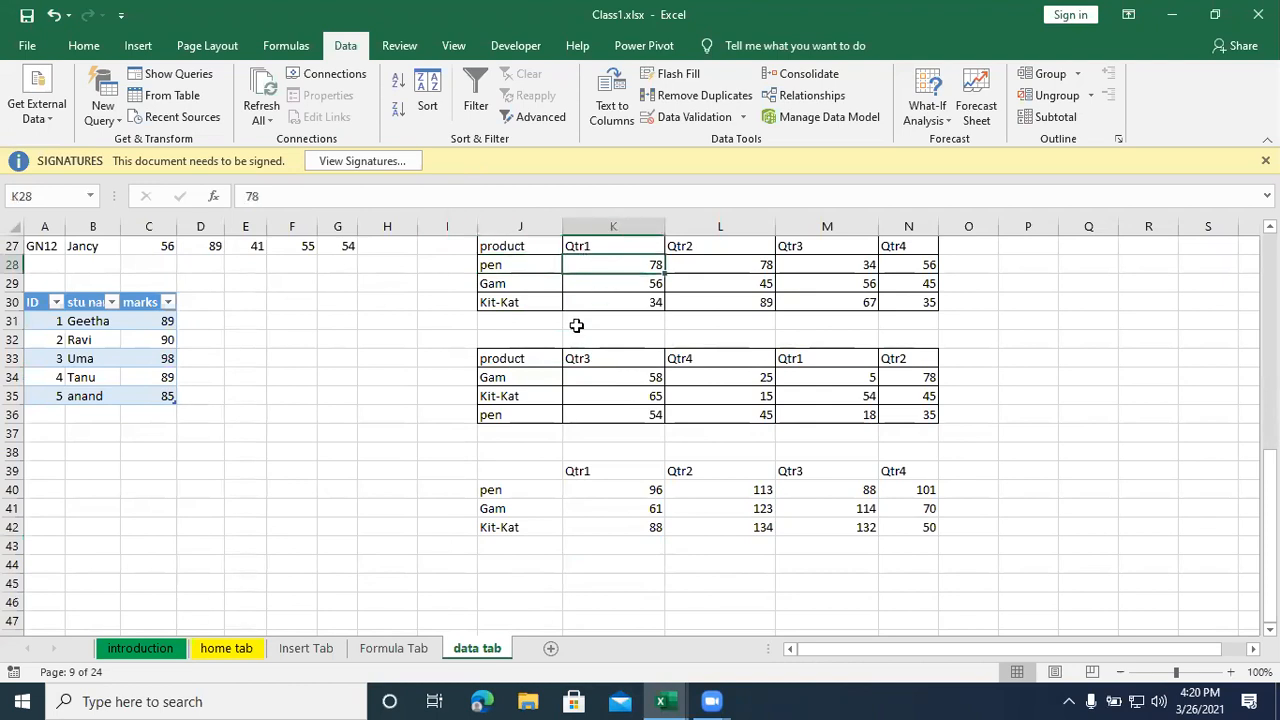
pyautogui.click(525, 414)
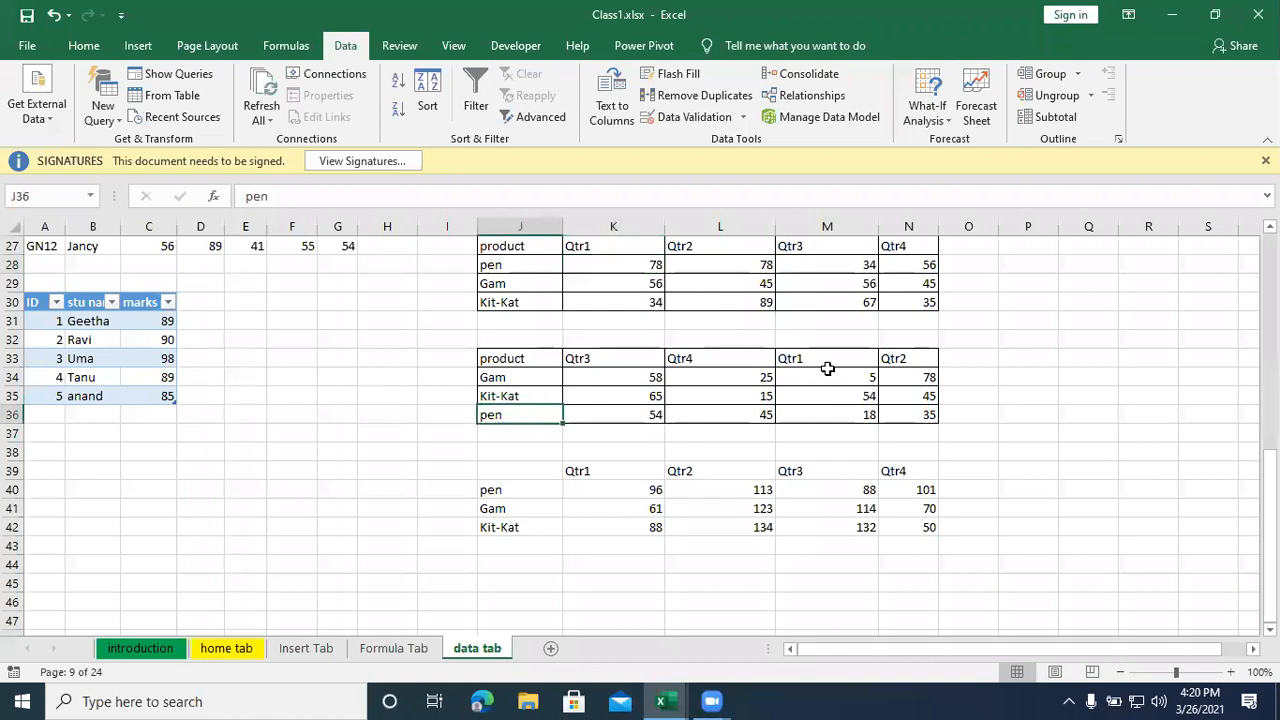
pyautogui.click(846, 414)
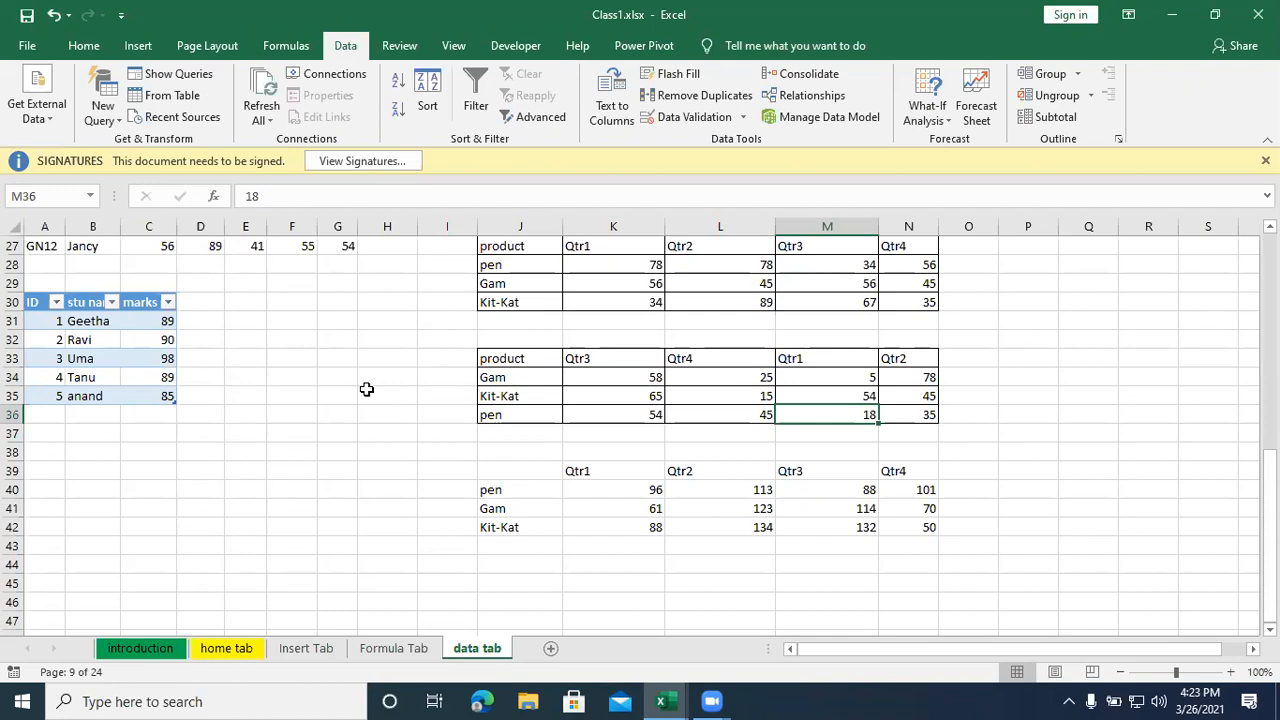
# - Review the student marks table, including the subject marks in C16:G27
pyautogui.scroll(5, 367, 389)
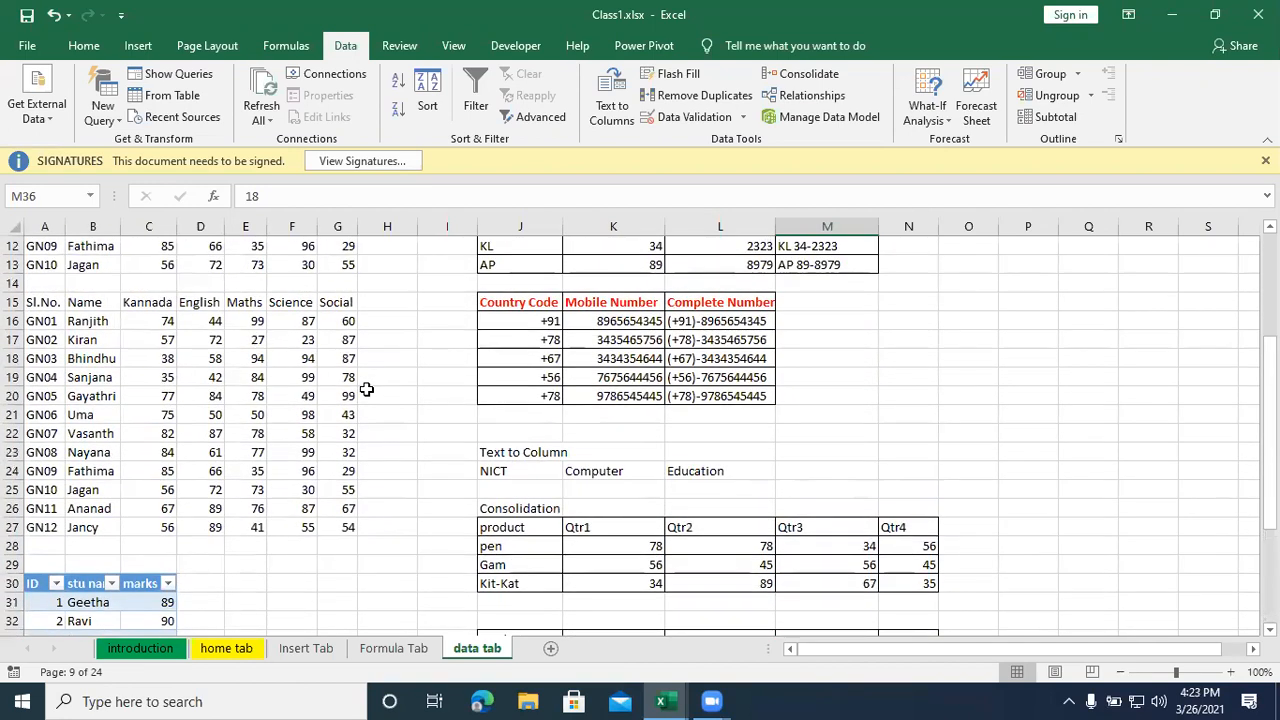
pyautogui.scroll(-1, 367, 389)
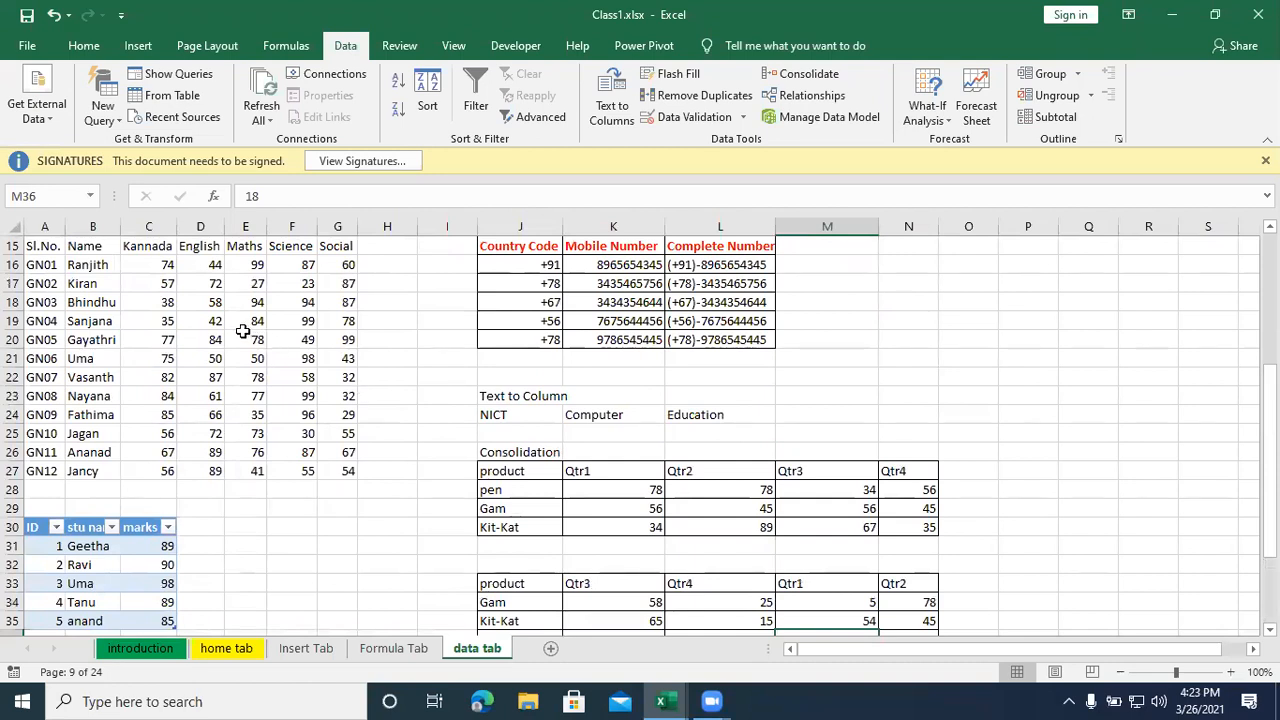
pyautogui.click(192, 320)
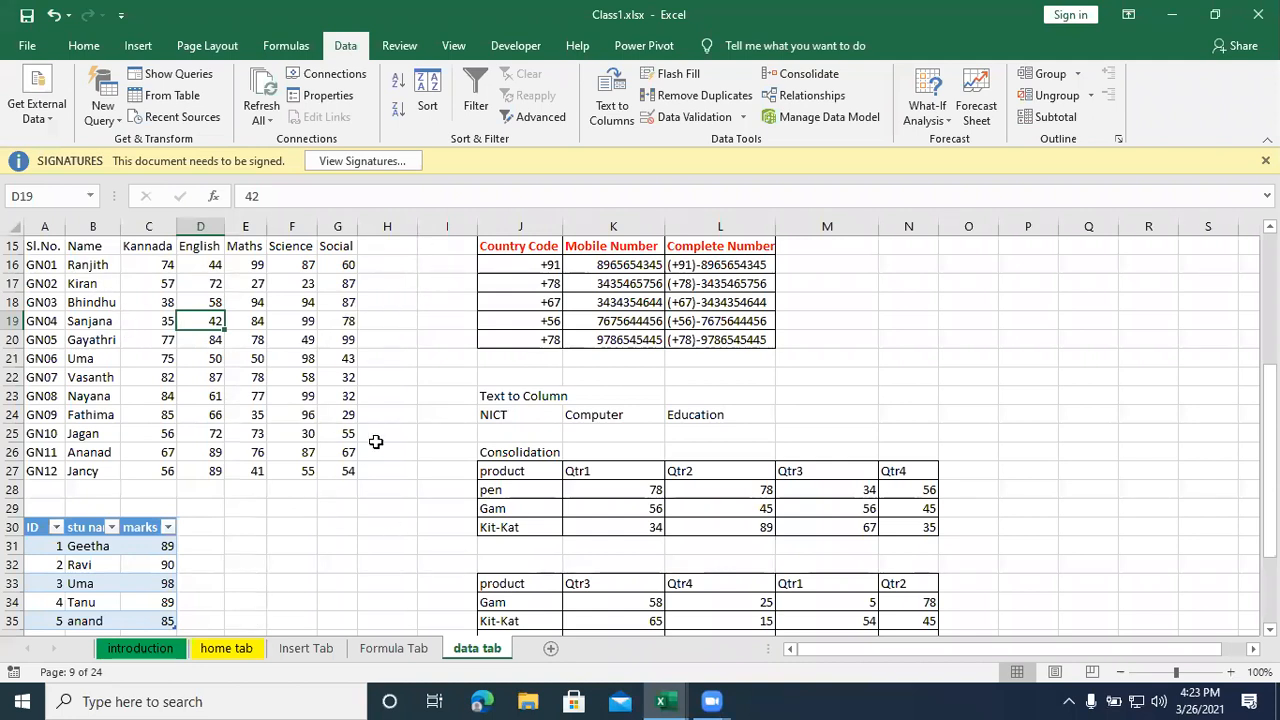
pyautogui.click(282, 436)
pyautogui.moveTo(157, 262); pyautogui.dragTo(348, 468)
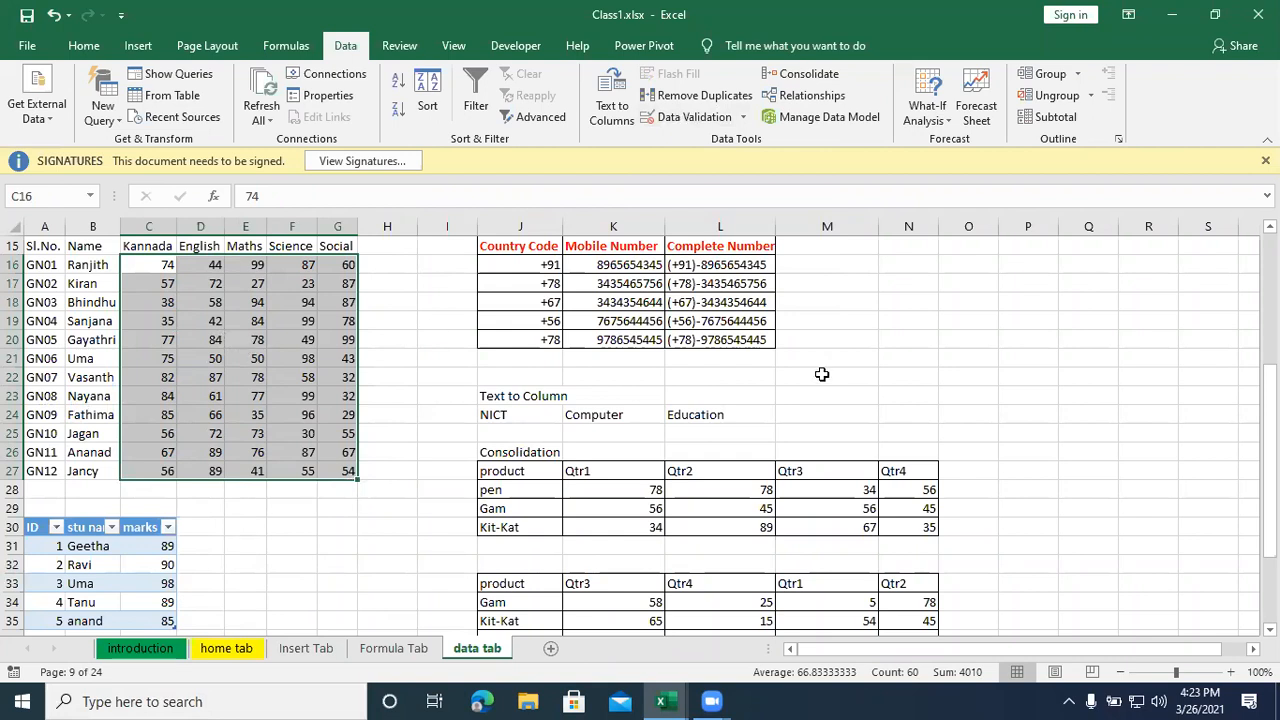
pyautogui.click(1168, 141)
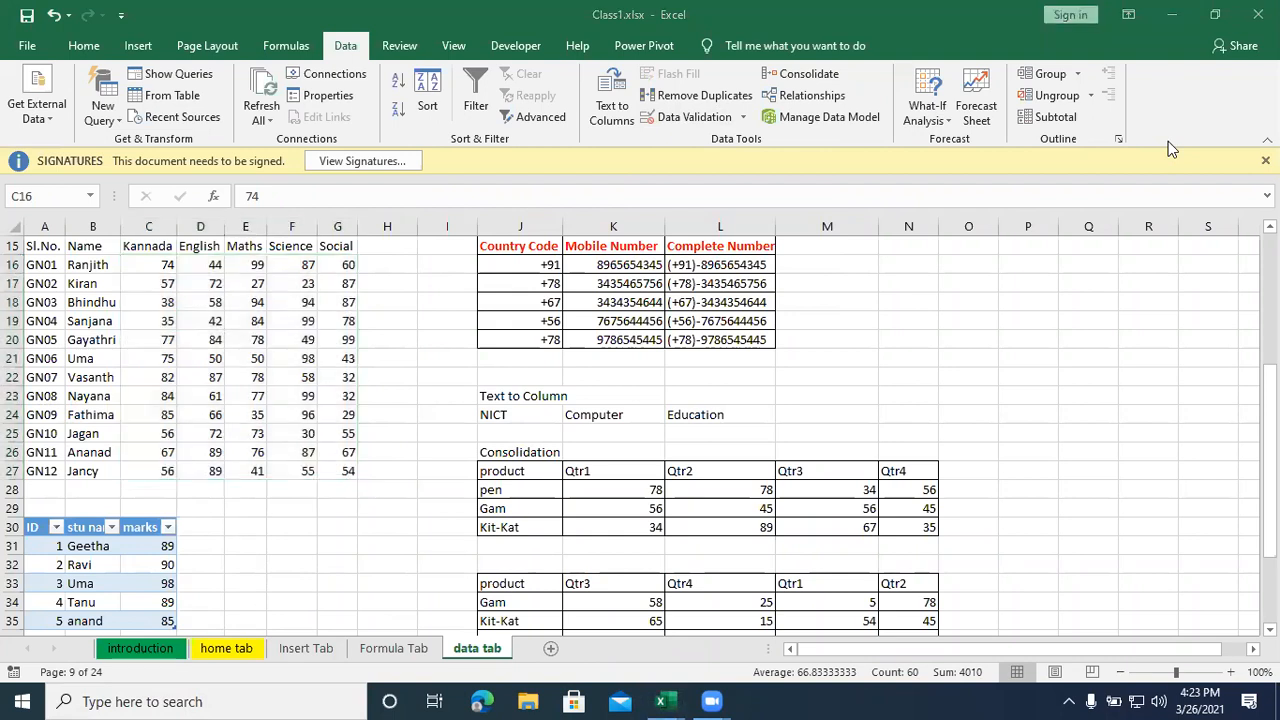
pyautogui.click(172, 298)
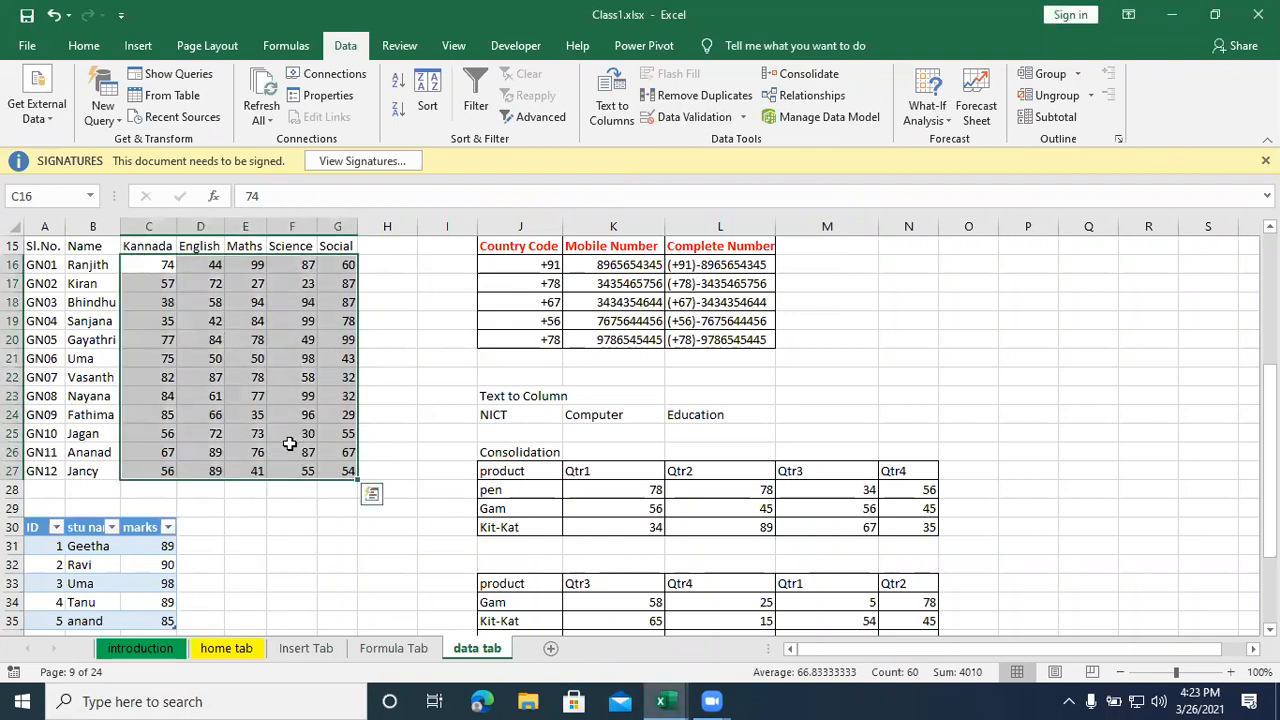
pyautogui.click(305, 547)
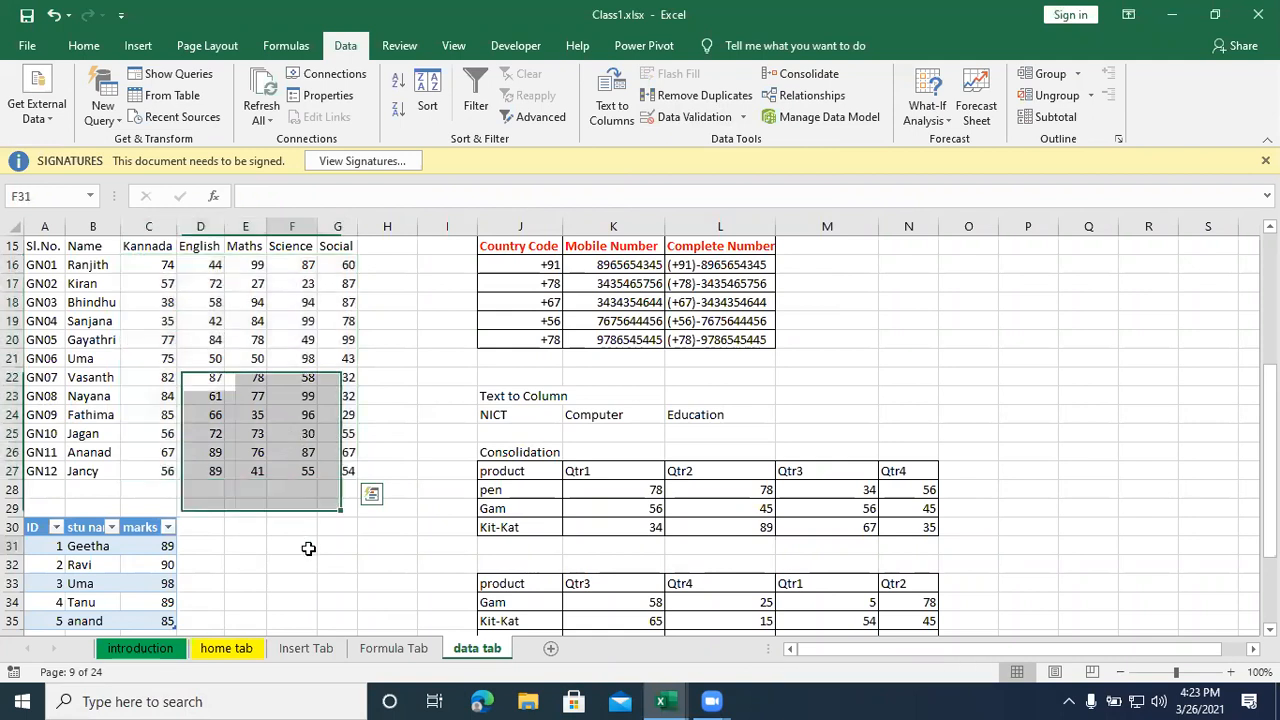
# - Insert a blank column before the Kannada column and enter the heading Class in C15
pyautogui.click(133, 226)
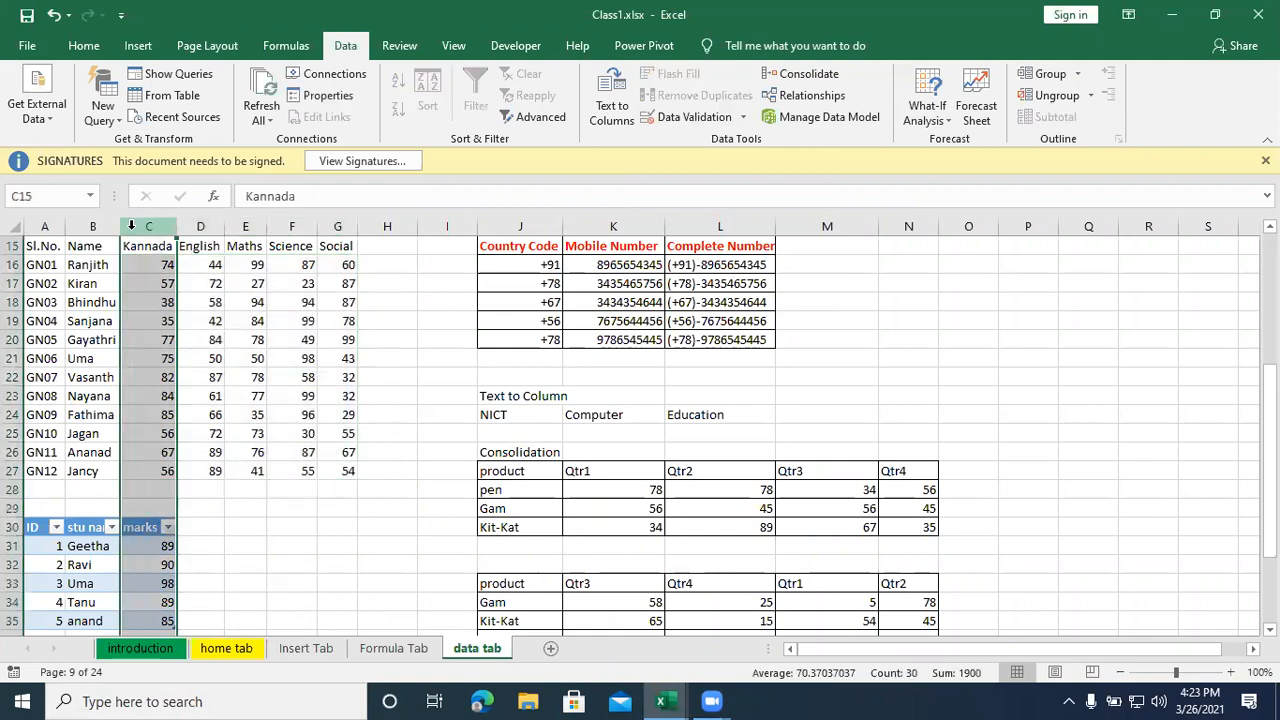
pyautogui.moveTo(735, 700)
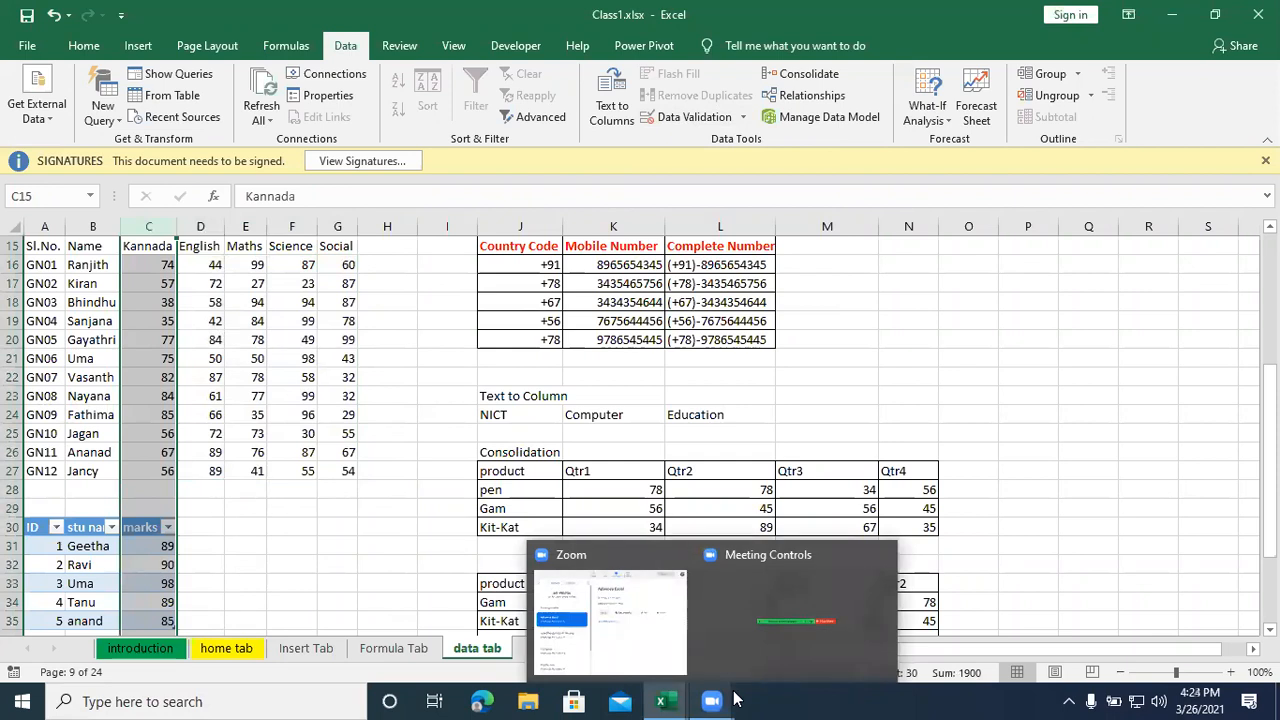
pyautogui.hotkey('ctrl', 'shift', '+')
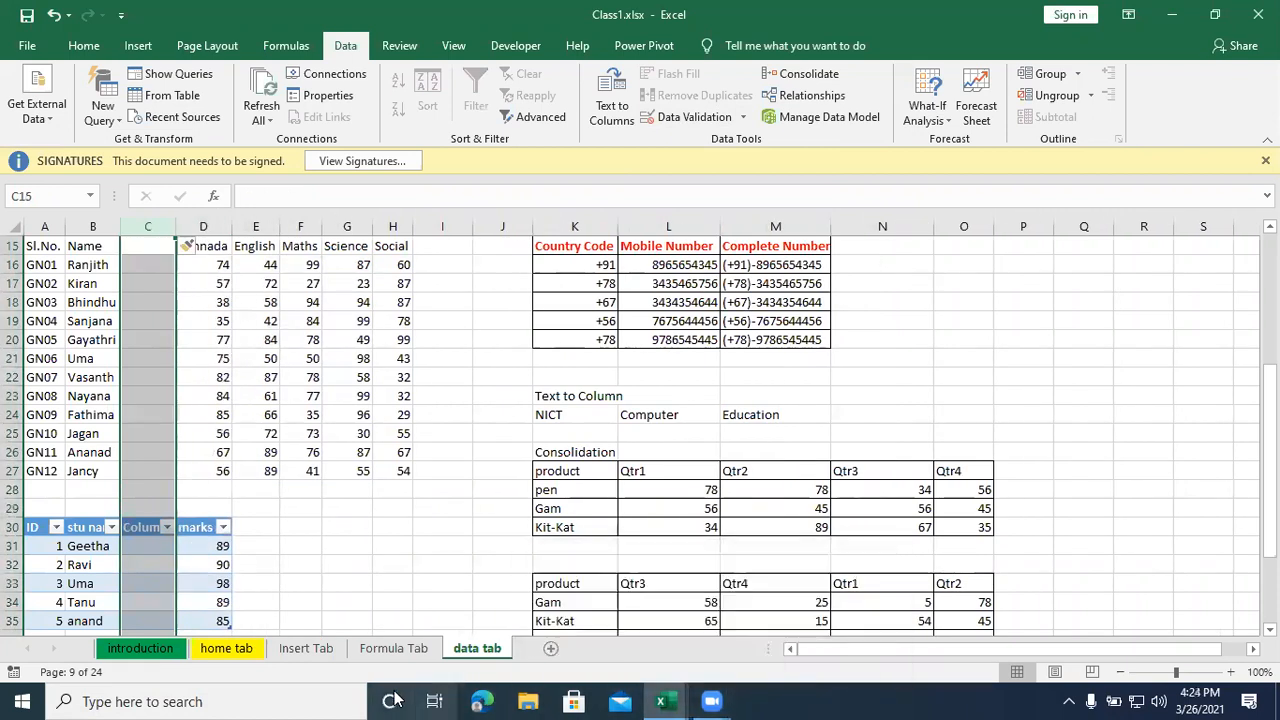
pyautogui.click(300, 602)
pyautogui.scroll(2, 112, 327)
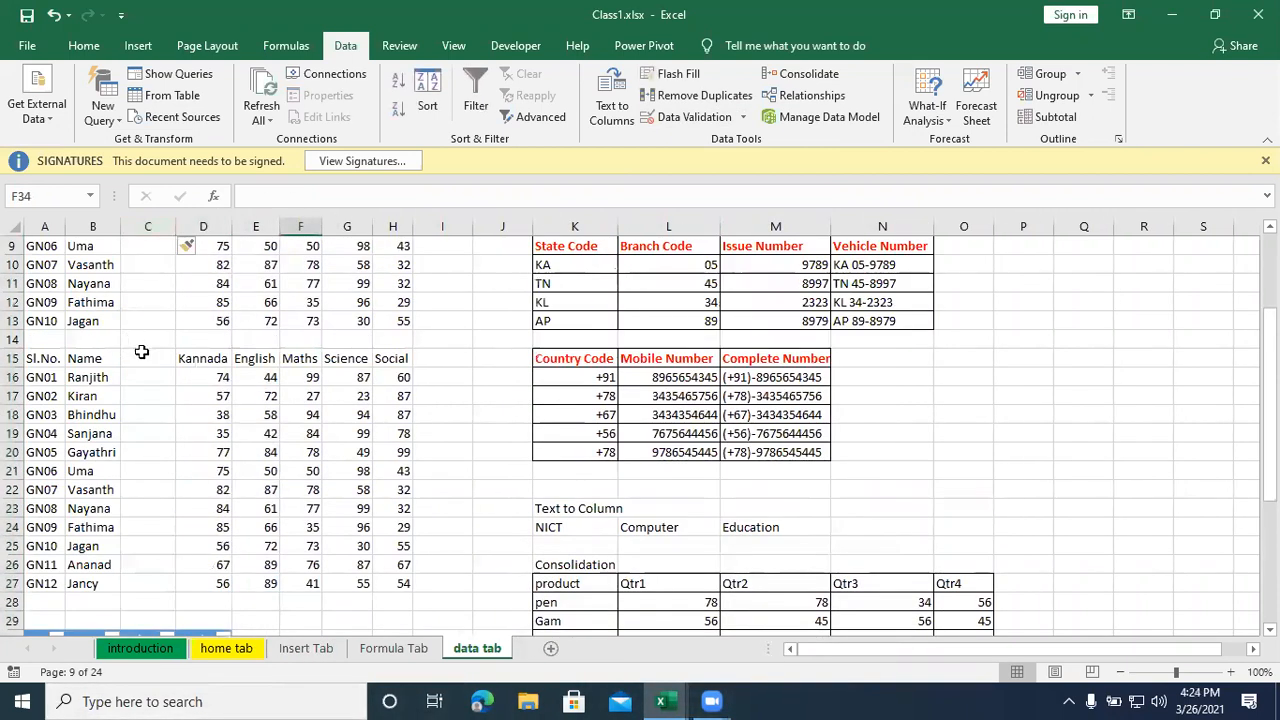
pyautogui.click(140, 350)
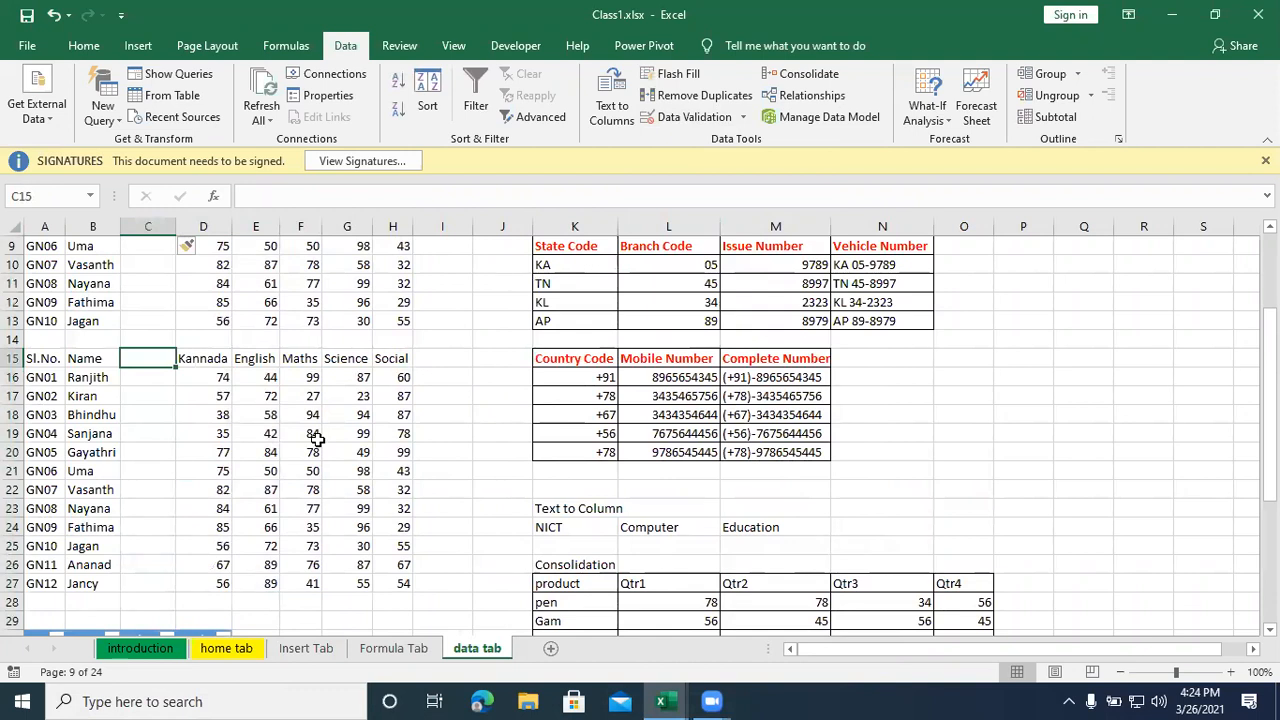
pyautogui.write('Class')
pyautogui.press('Return')
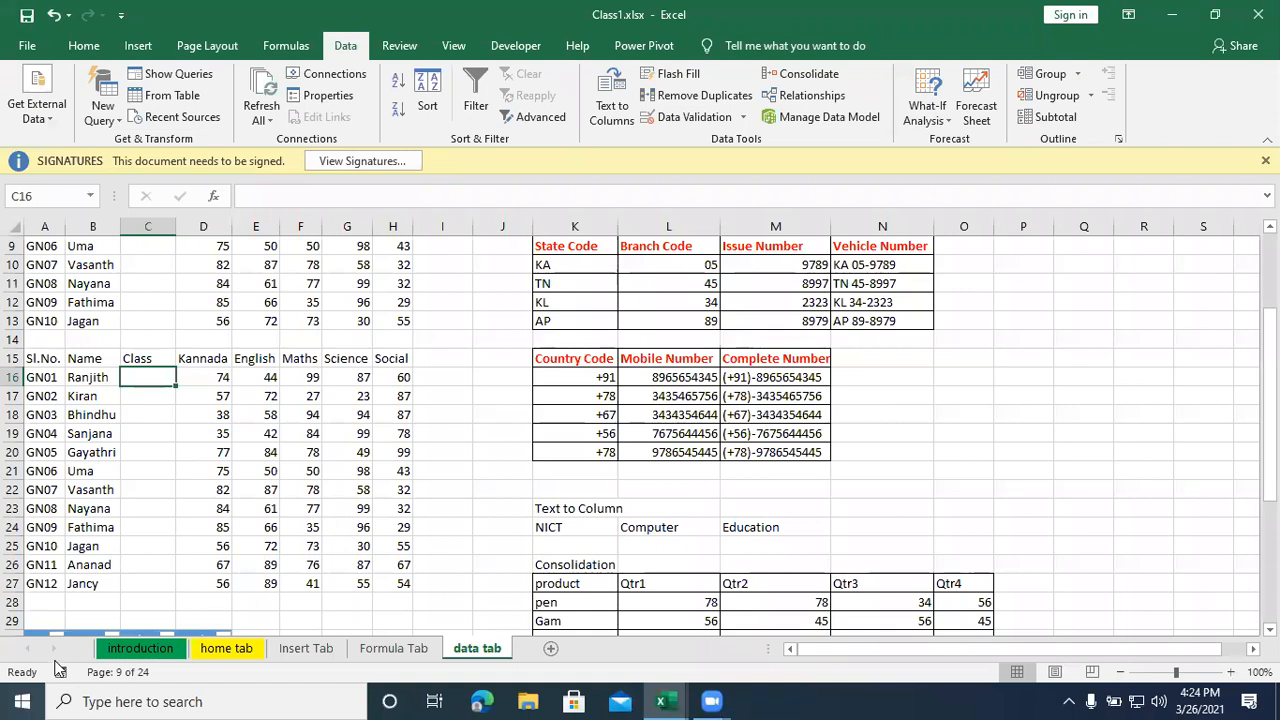
# - Start a Data Validation rule for the subject marks in D16:H27 that allows whole numbers
pyautogui.moveTo(198, 378); pyautogui.dragTo(387, 585)
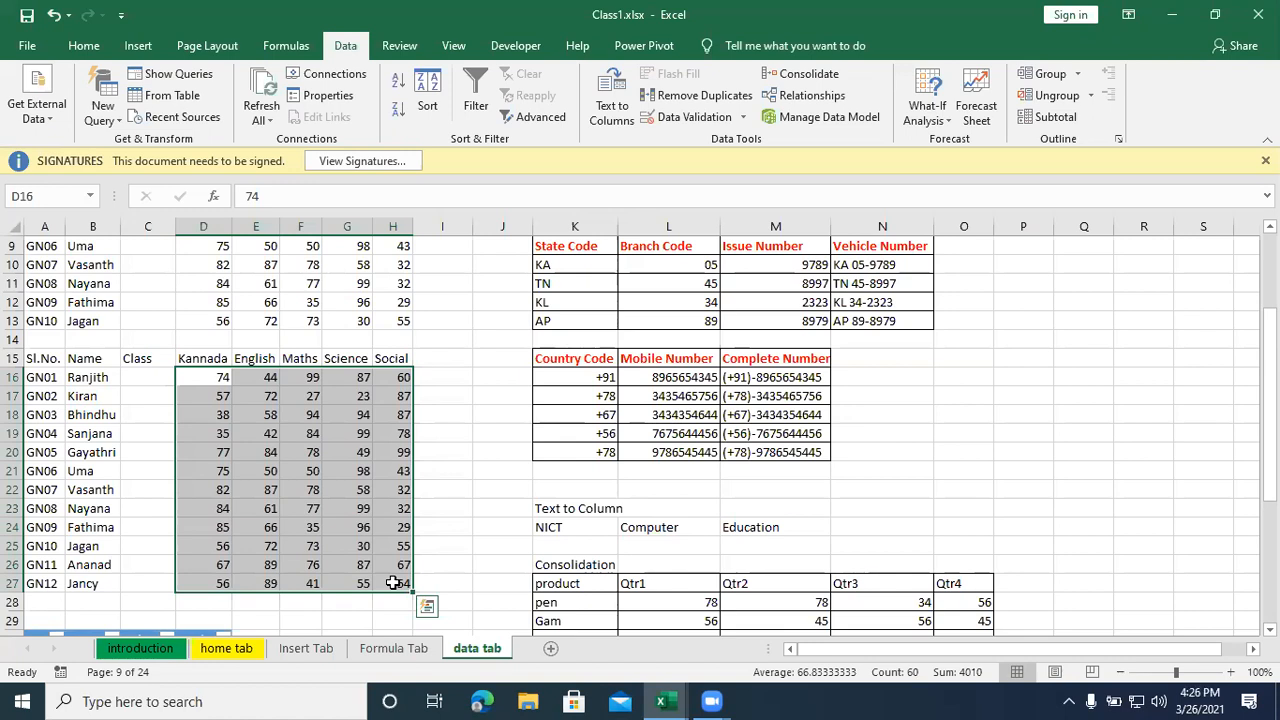
pyautogui.click(445, 455)
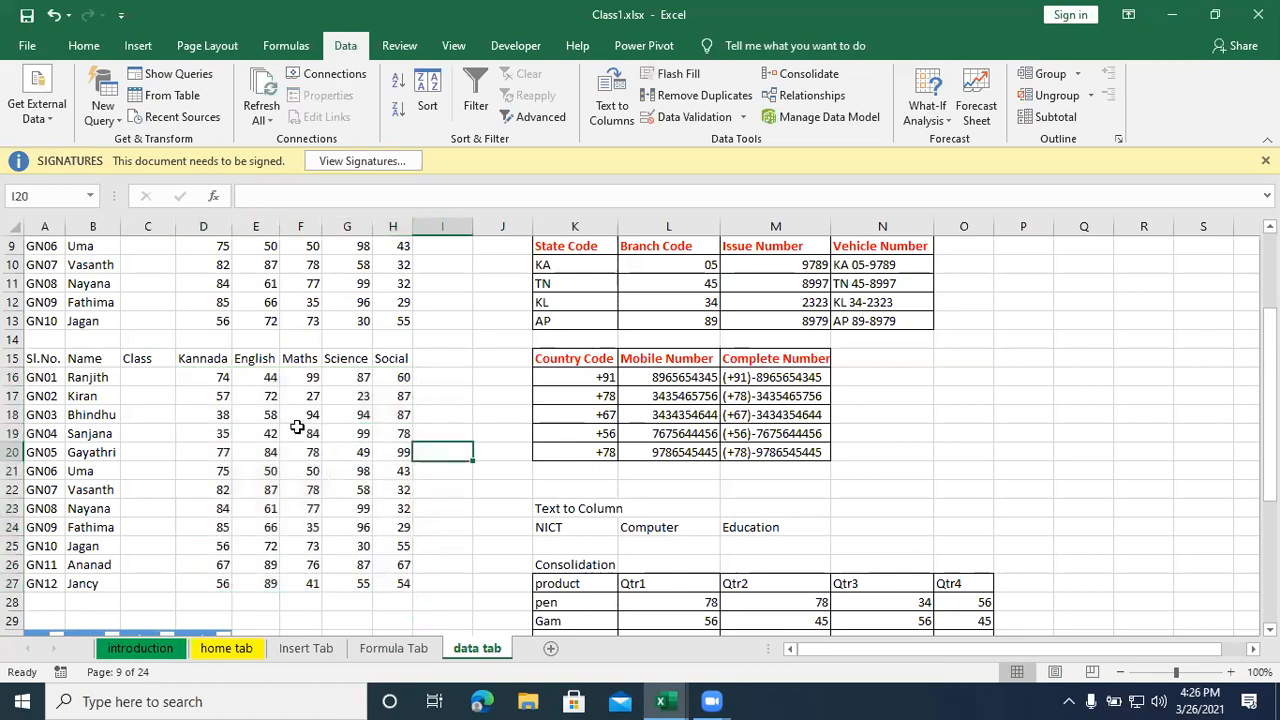
pyautogui.moveTo(222, 380); pyautogui.dragTo(400, 578)
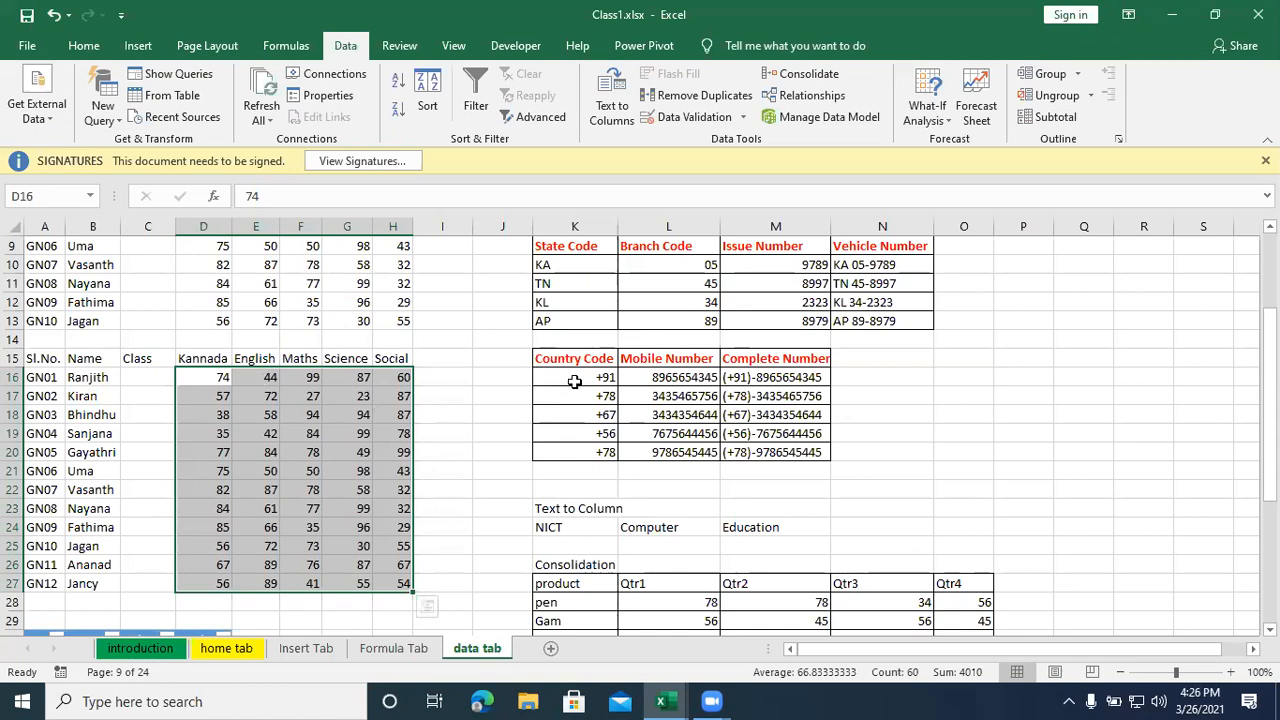
pyautogui.click(744, 120)
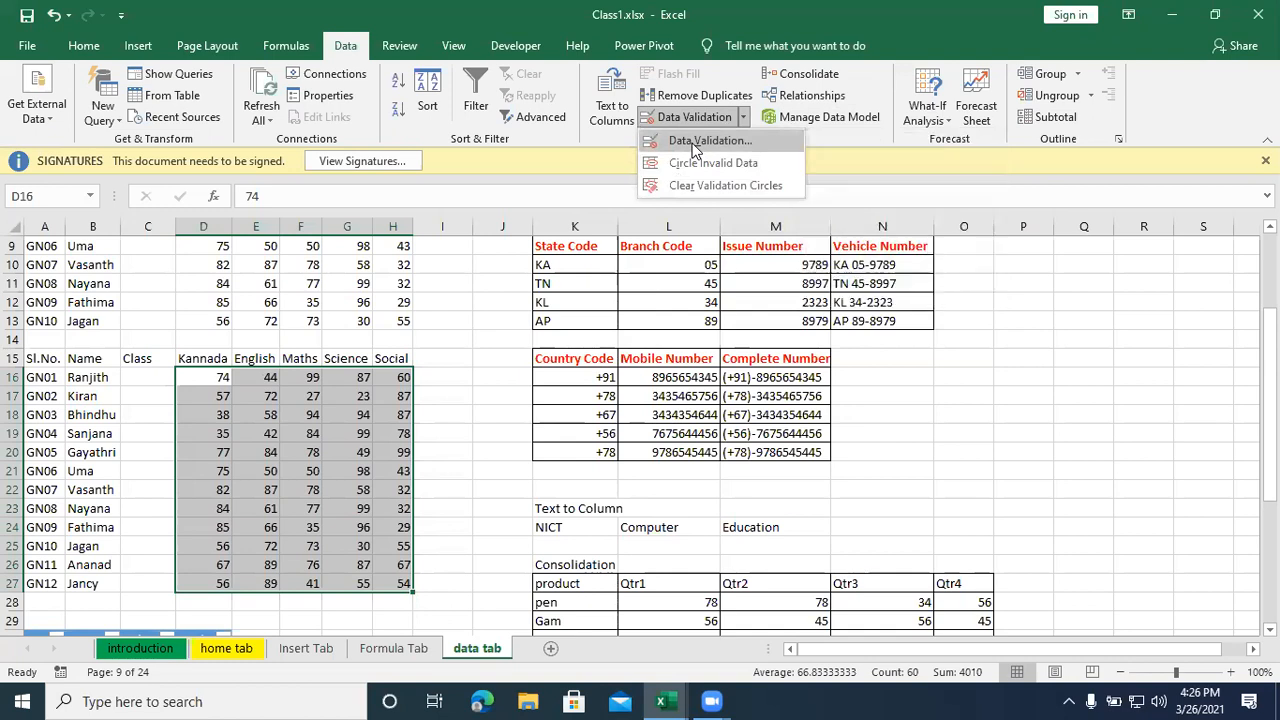
pyautogui.click(694, 143)
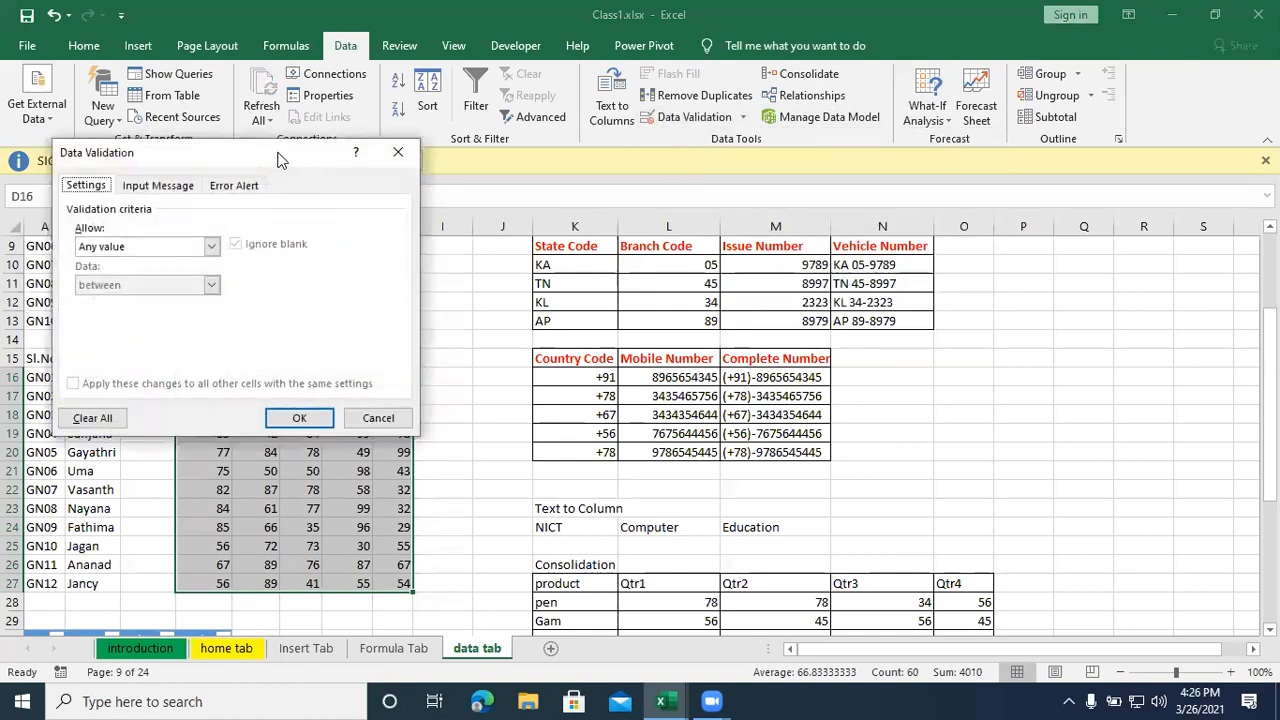
pyautogui.moveTo(280, 160); pyautogui.dragTo(655, 181)
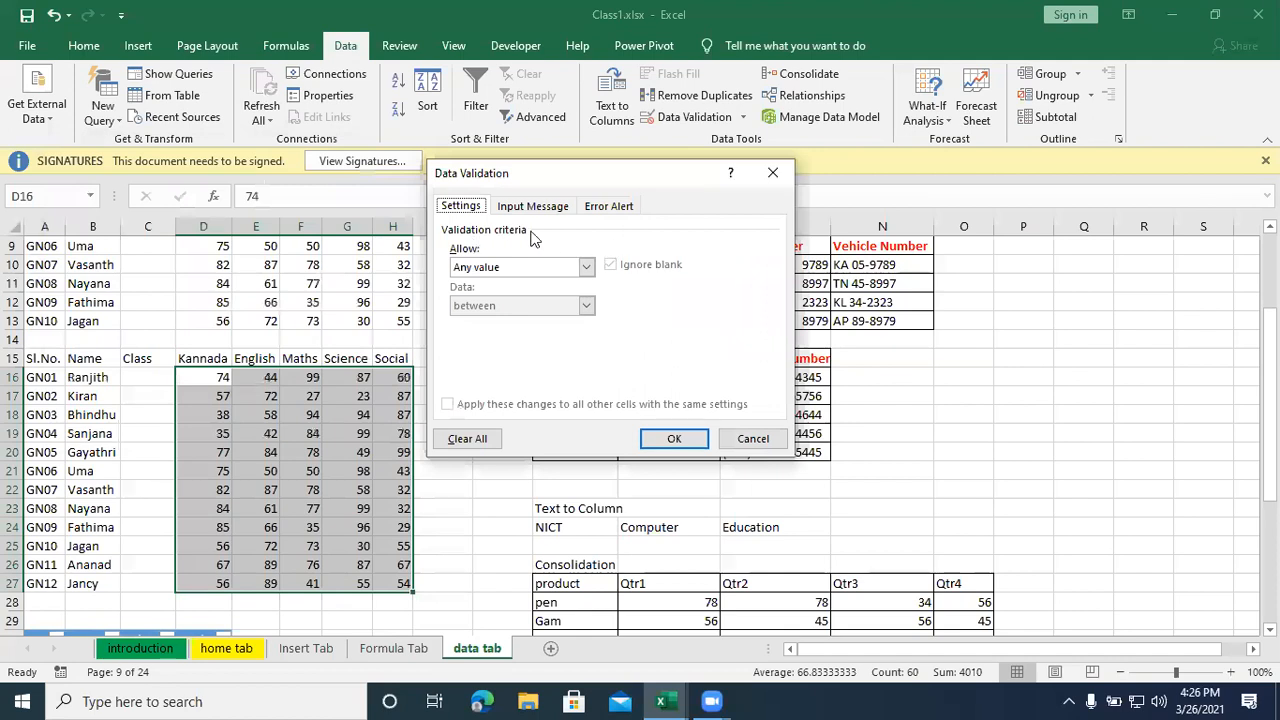
pyautogui.click(586, 268)
pyautogui.click(566, 297)
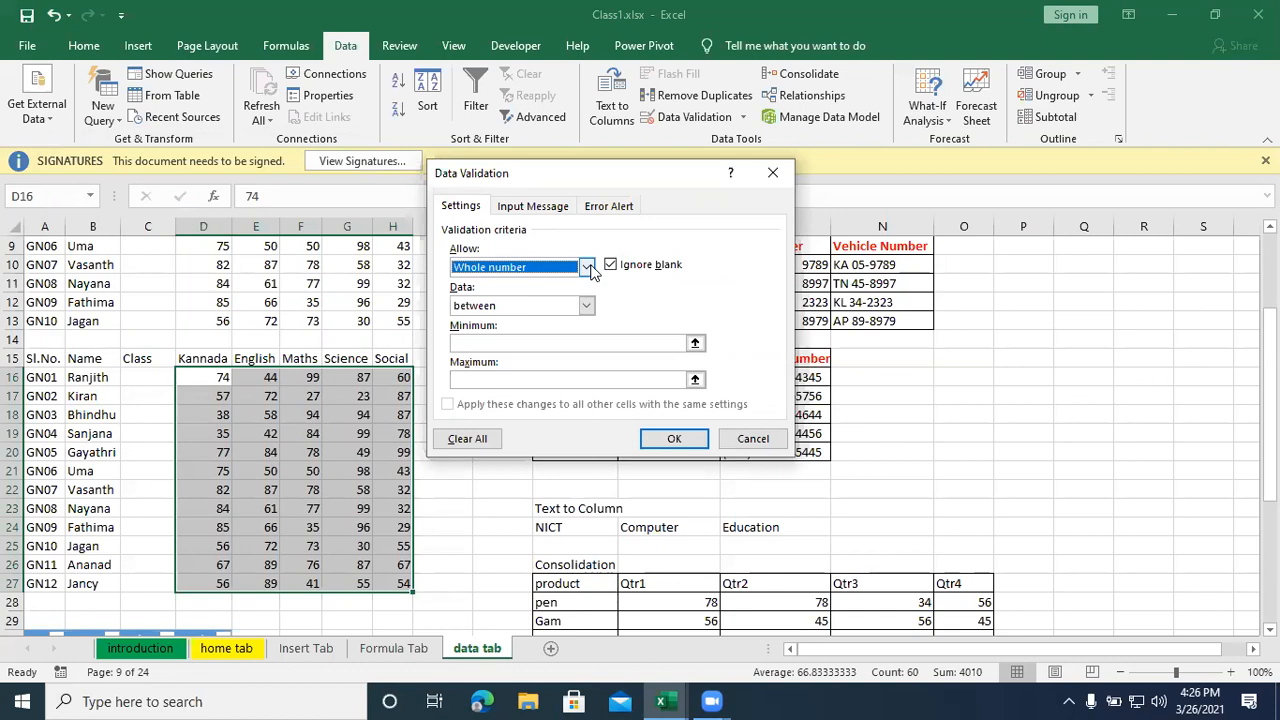
# - Restrict the marks to greater than or equal to a minimum of 35 and apply the validation rule
pyautogui.click(586, 305)
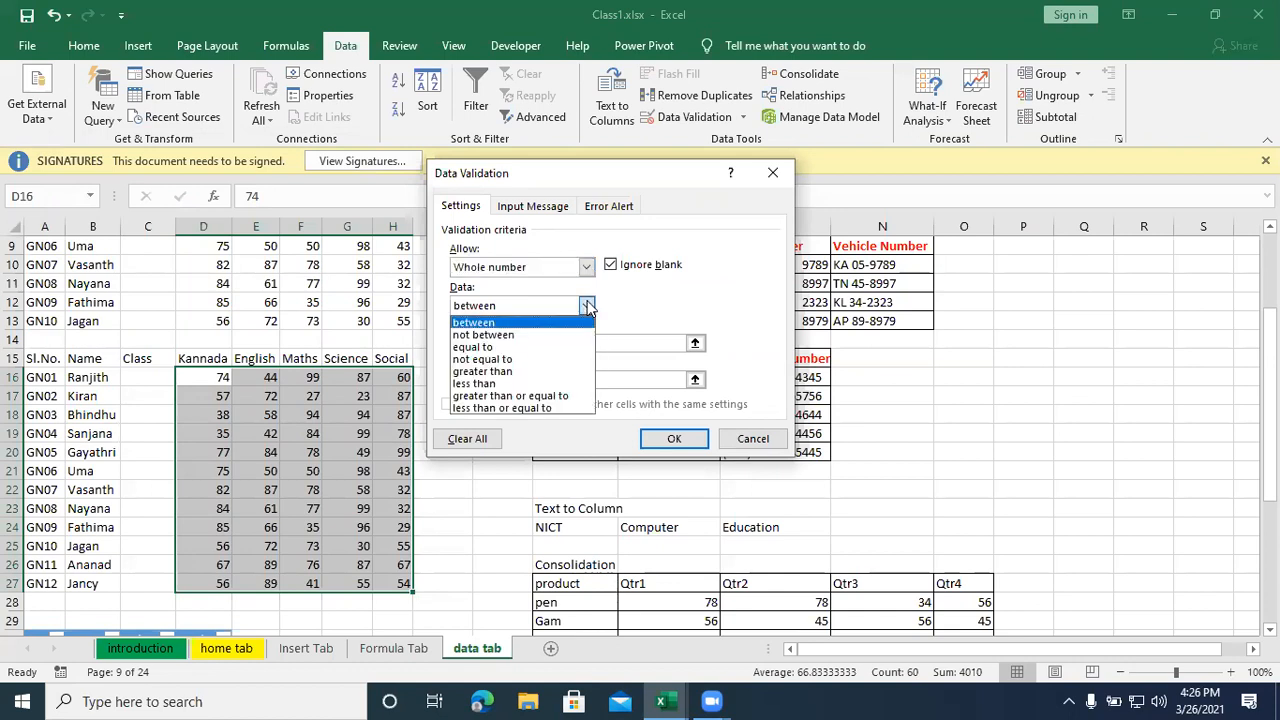
pyautogui.click(548, 397)
pyautogui.click(552, 345)
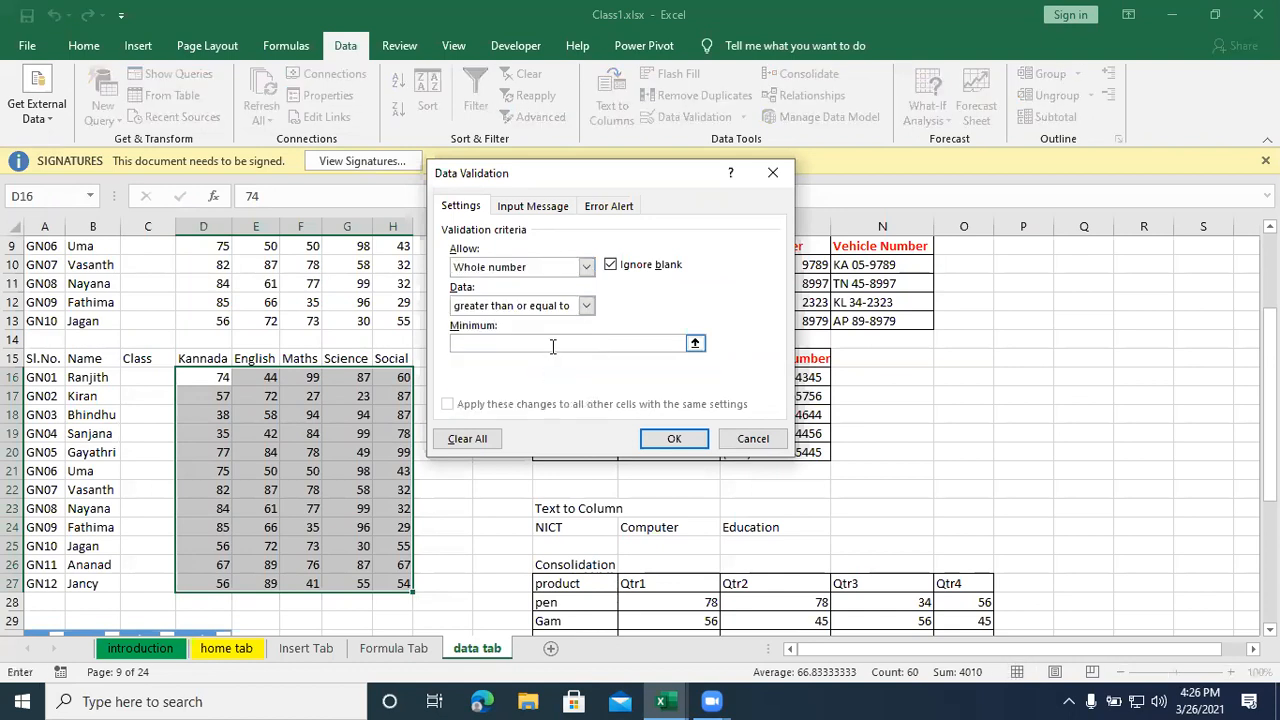
pyautogui.write('35')
pyautogui.click(668, 440)
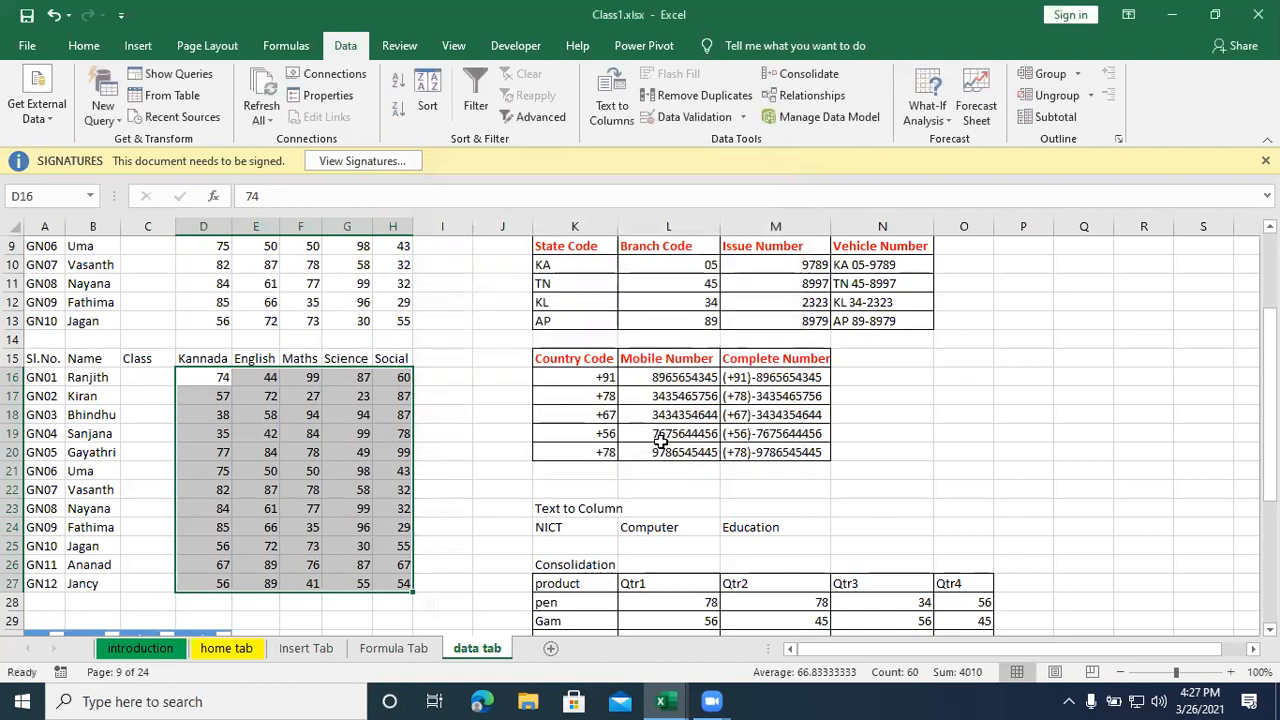
# - Circle the invalid data among the subject marks in D16:H27
pyautogui.click(744, 117)
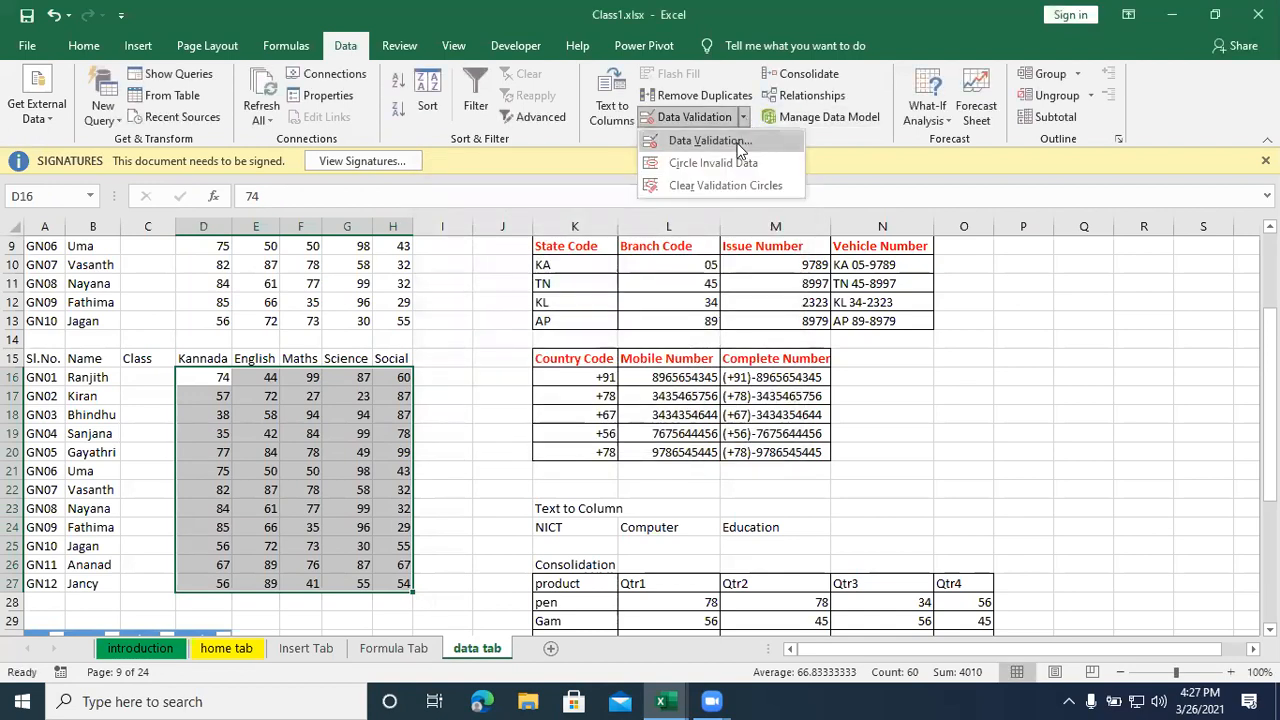
pyautogui.click(731, 162)
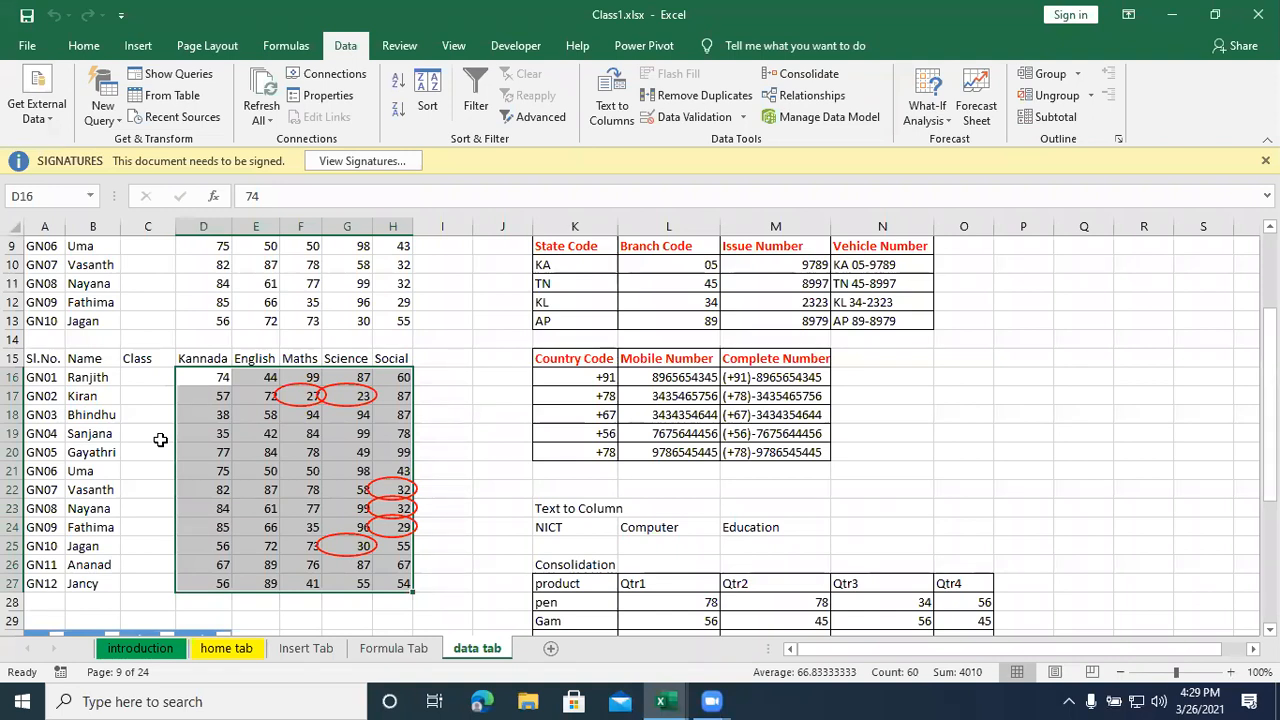
# - Start a Data Validation rule for the Class cells C16:C27 that allows a List
pyautogui.click(158, 377)
pyautogui.moveTo(158, 377); pyautogui.dragTo(142, 583)
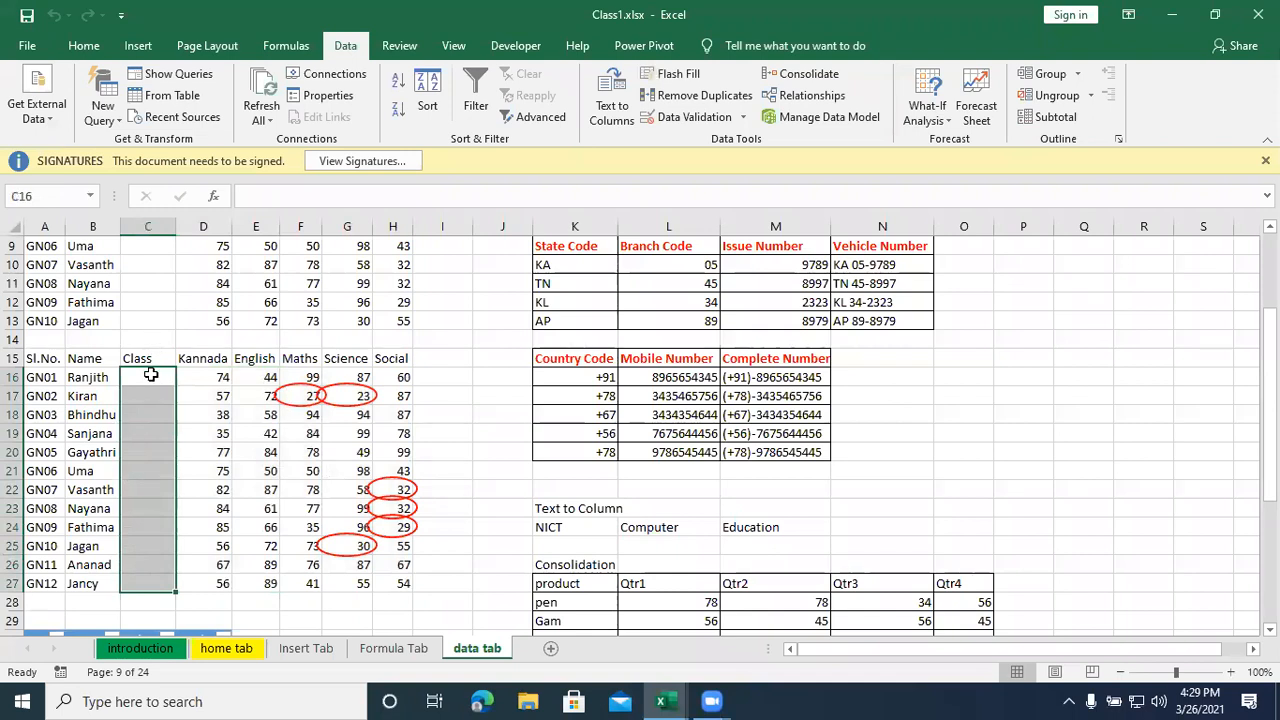
pyautogui.moveTo(145, 374); pyautogui.dragTo(142, 581)
pyautogui.click(743, 118)
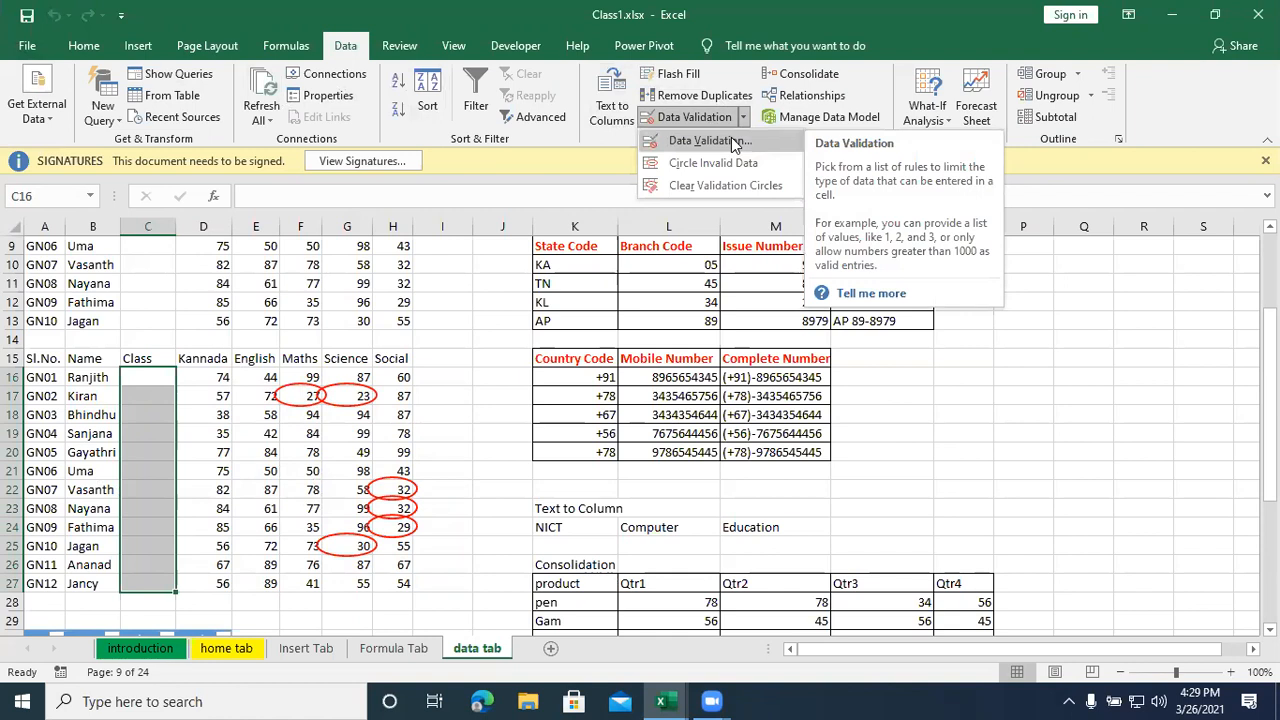
pyautogui.click(731, 140)
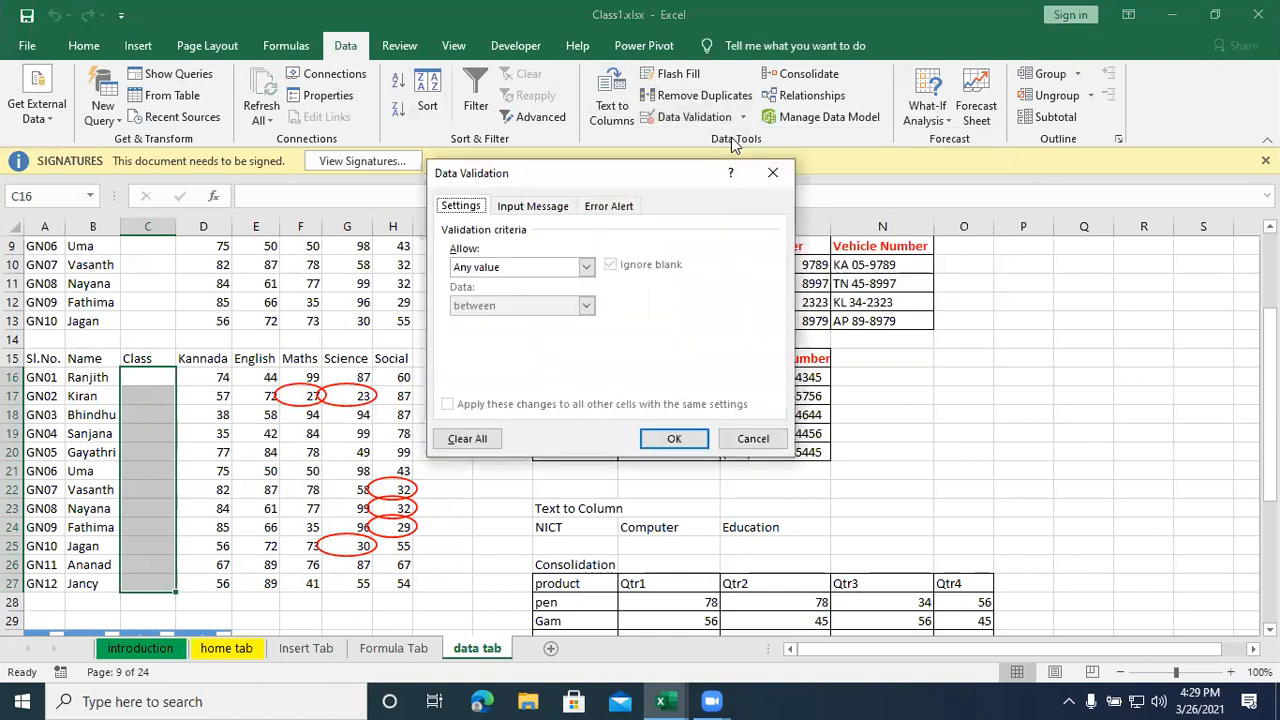
pyautogui.click(512, 210)
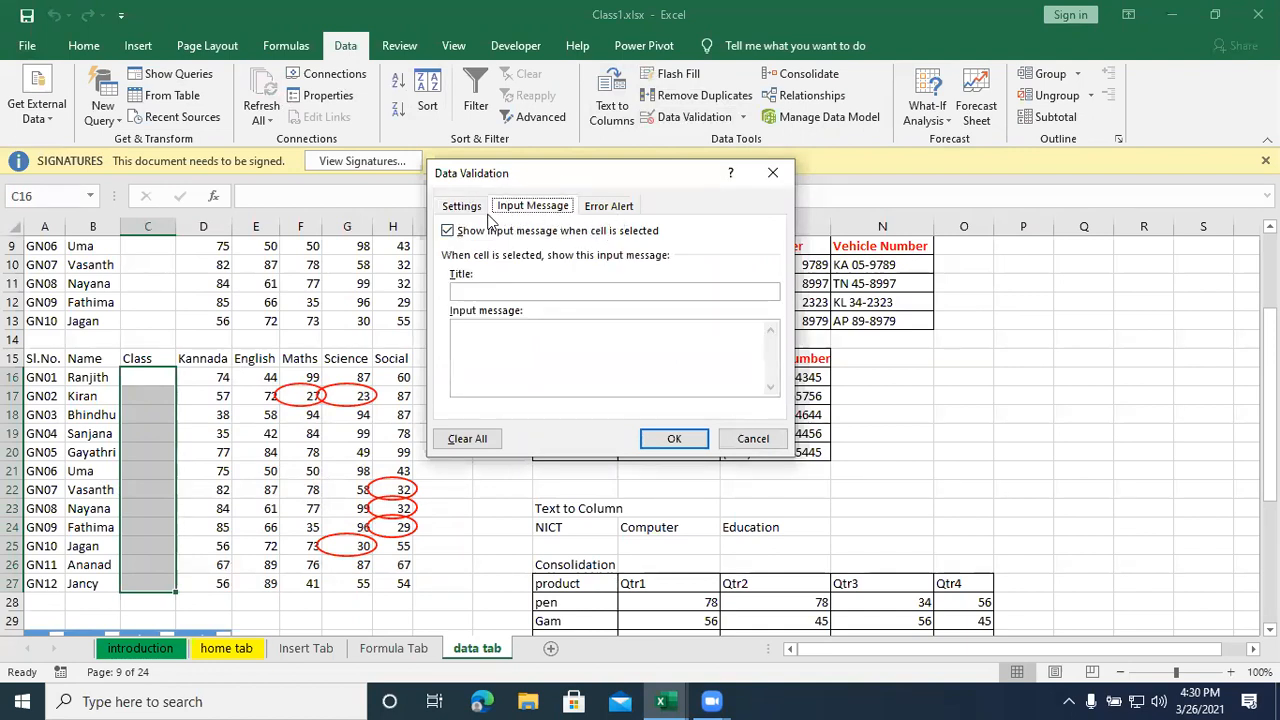
pyautogui.click(476, 208)
pyautogui.click(520, 210)
pyautogui.click(622, 212)
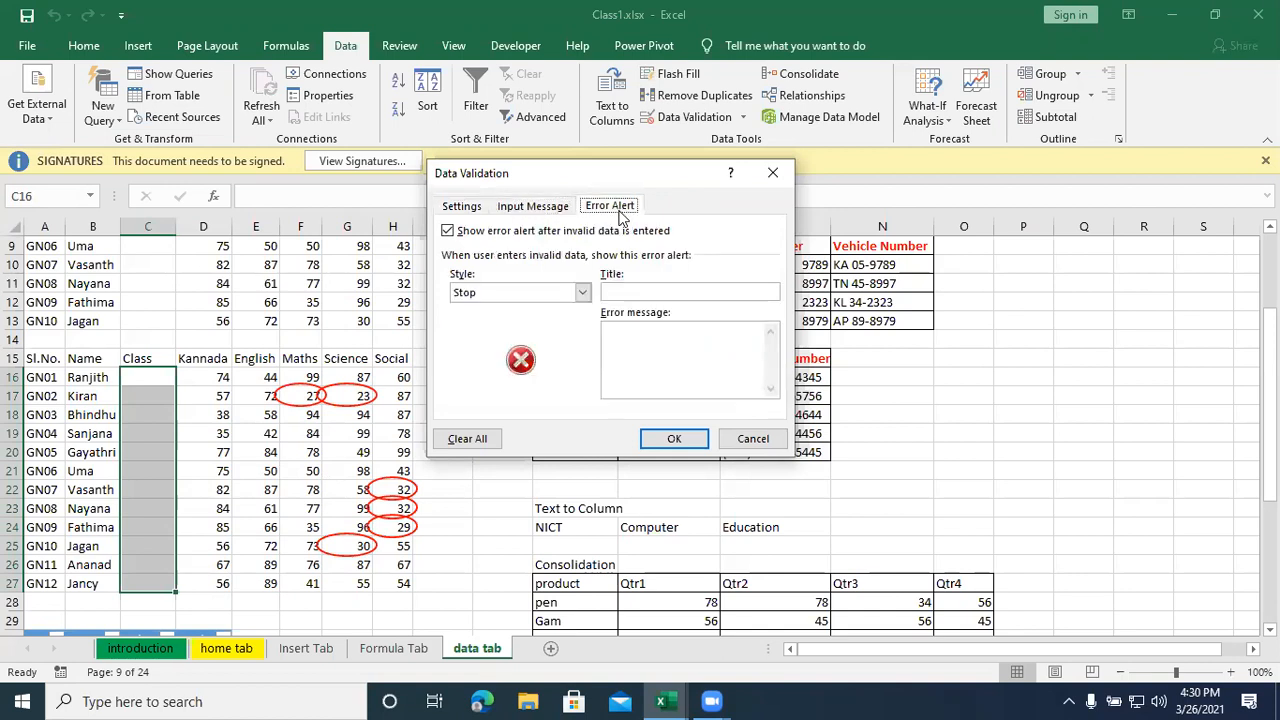
pyautogui.click(478, 214)
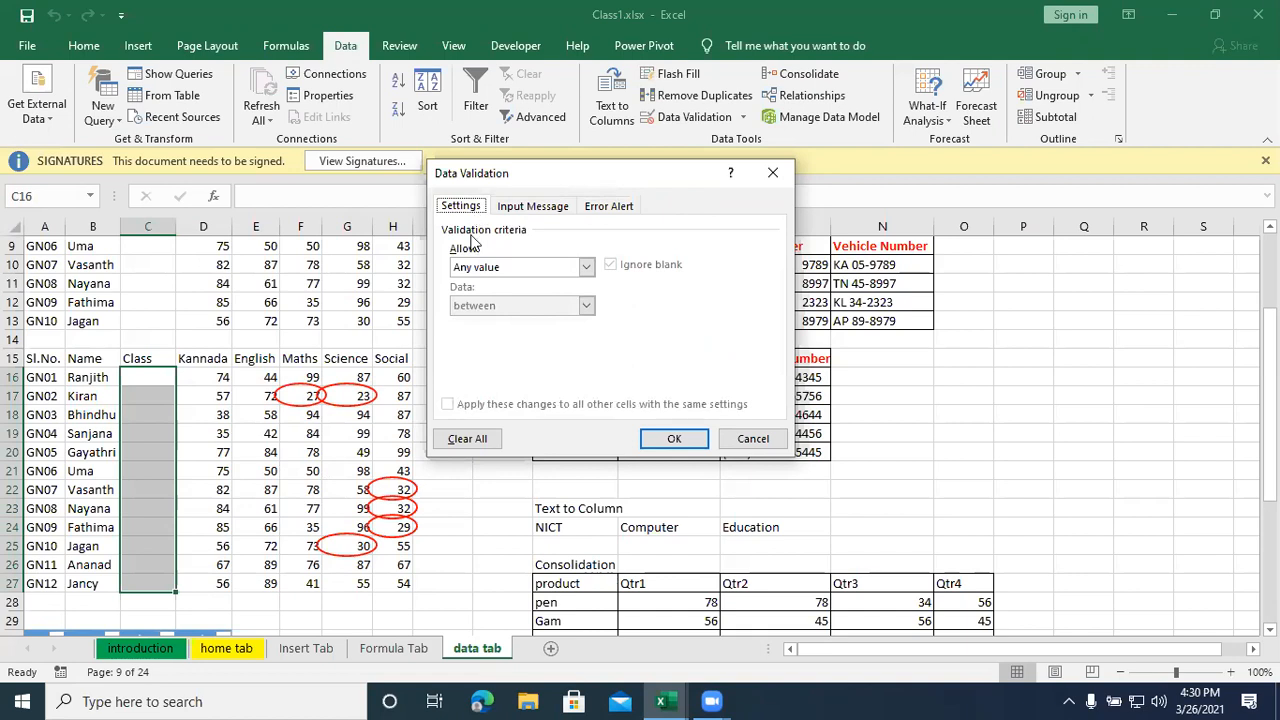
pyautogui.click(509, 272)
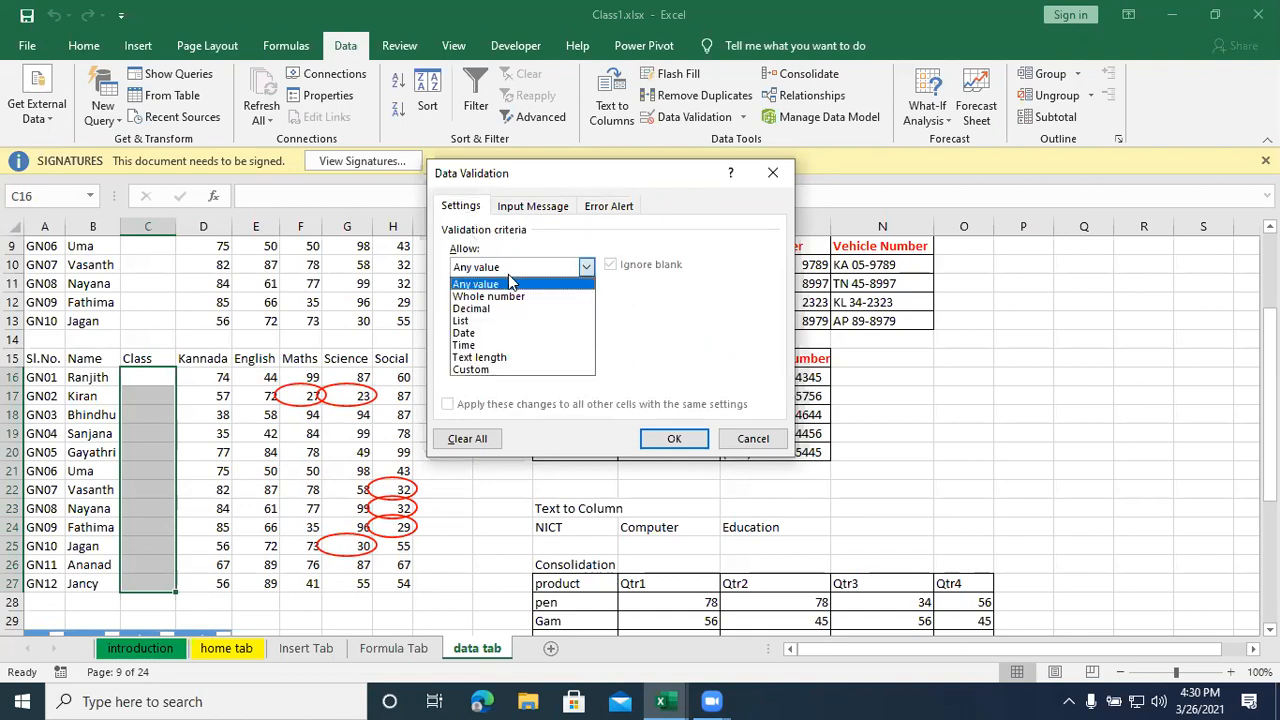
pyautogui.click(480, 321)
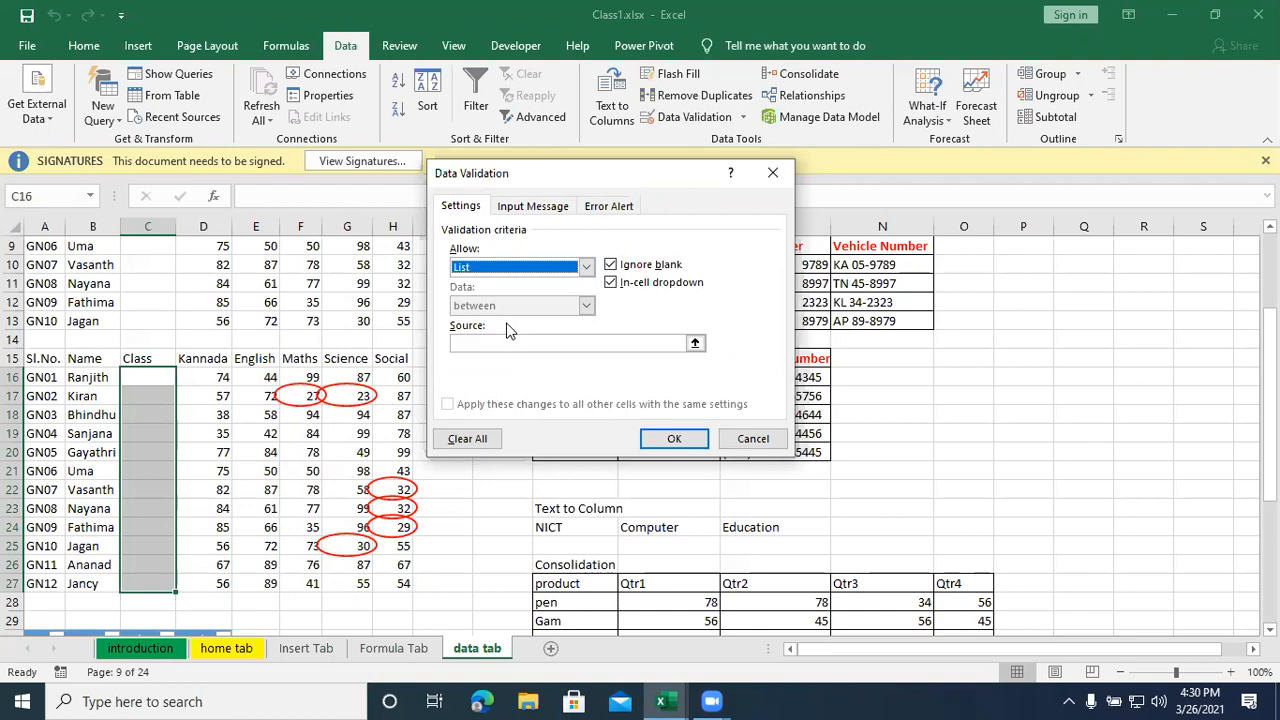
# - Try the range L16:L20 as the list source and clear it again
pyautogui.click(697, 343)
pyautogui.click(699, 343)
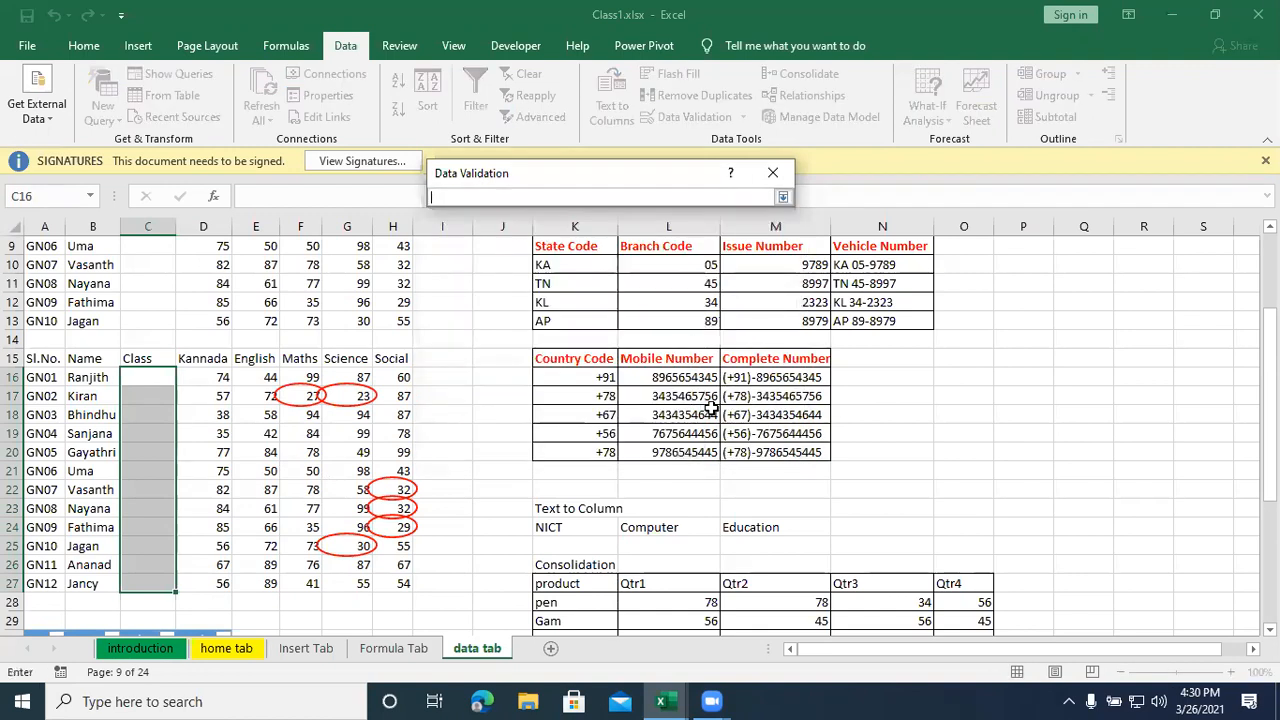
pyautogui.moveTo(670, 377); pyautogui.dragTo(690, 455)
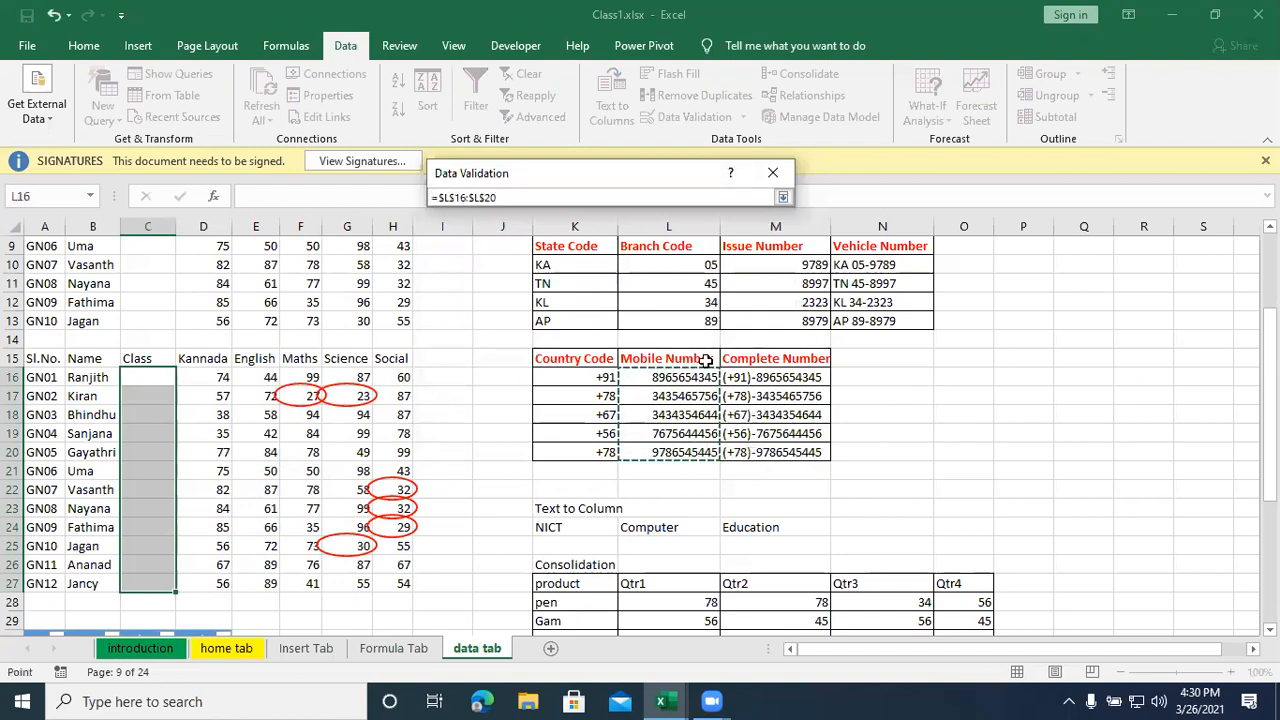
pyautogui.click(783, 197)
pyautogui.moveTo(529, 346); pyautogui.dragTo(420, 352)
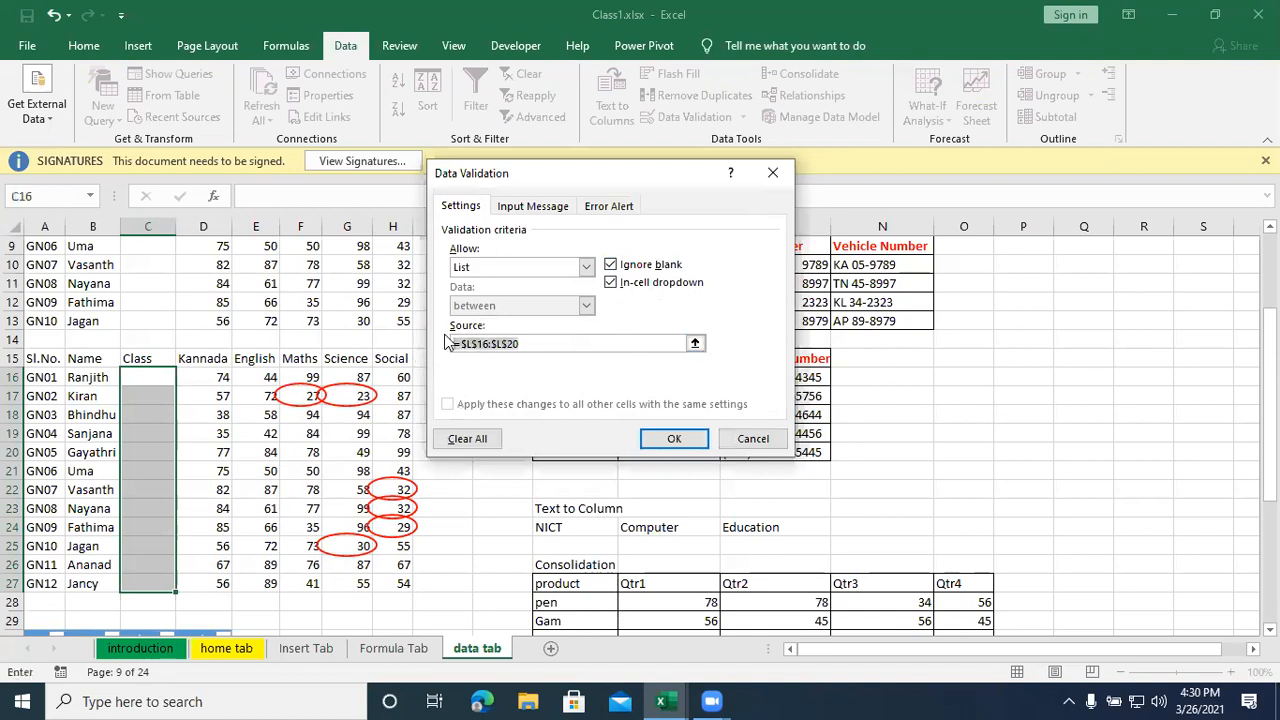
pyautogui.press('BackSpace')
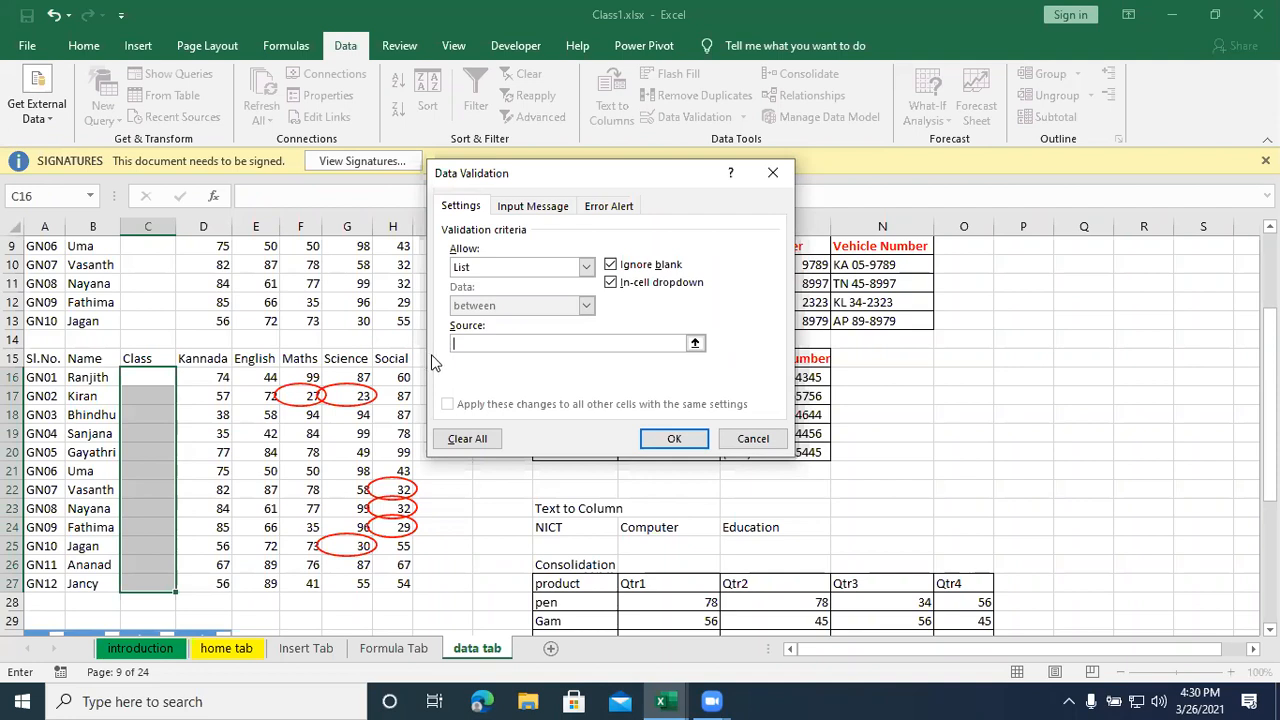
# - Enter BCOM, BBA, BCA as the source of the Class list
pyautogui.write('BCOM, BBA, BCA,')
pyautogui.press('BackSpace')
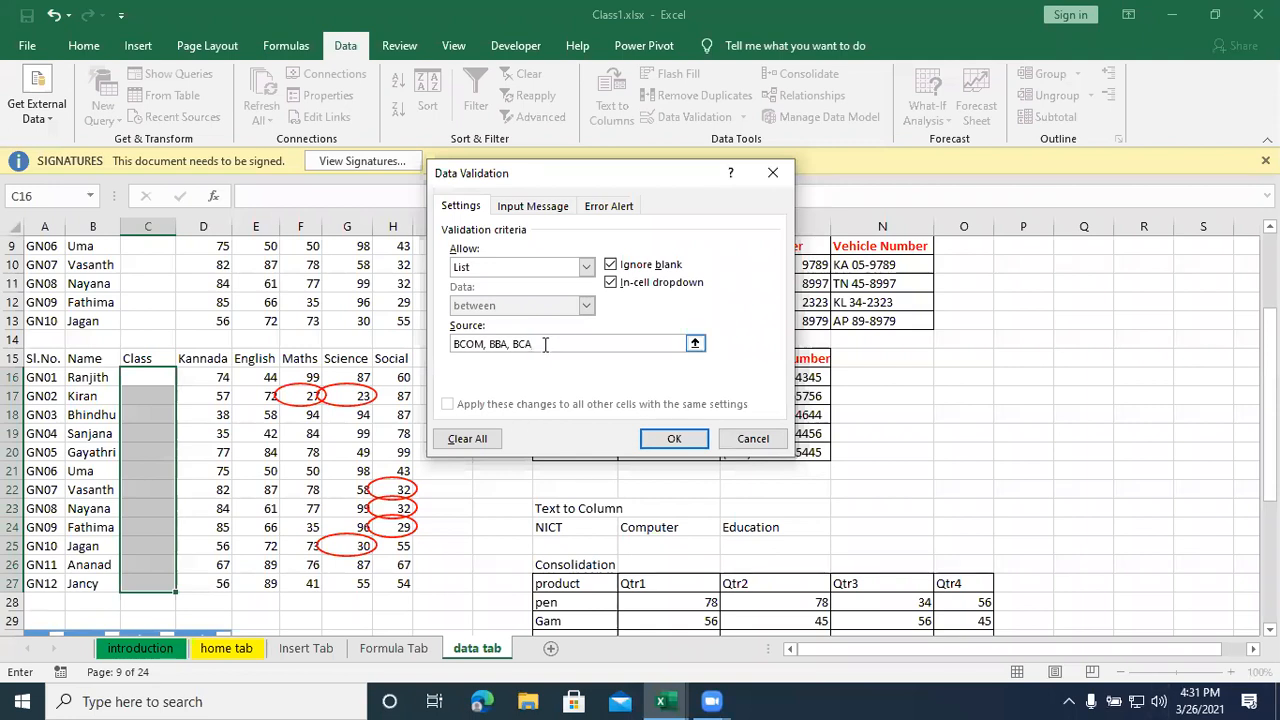
pyautogui.moveTo(543, 343); pyautogui.dragTo(450, 344)
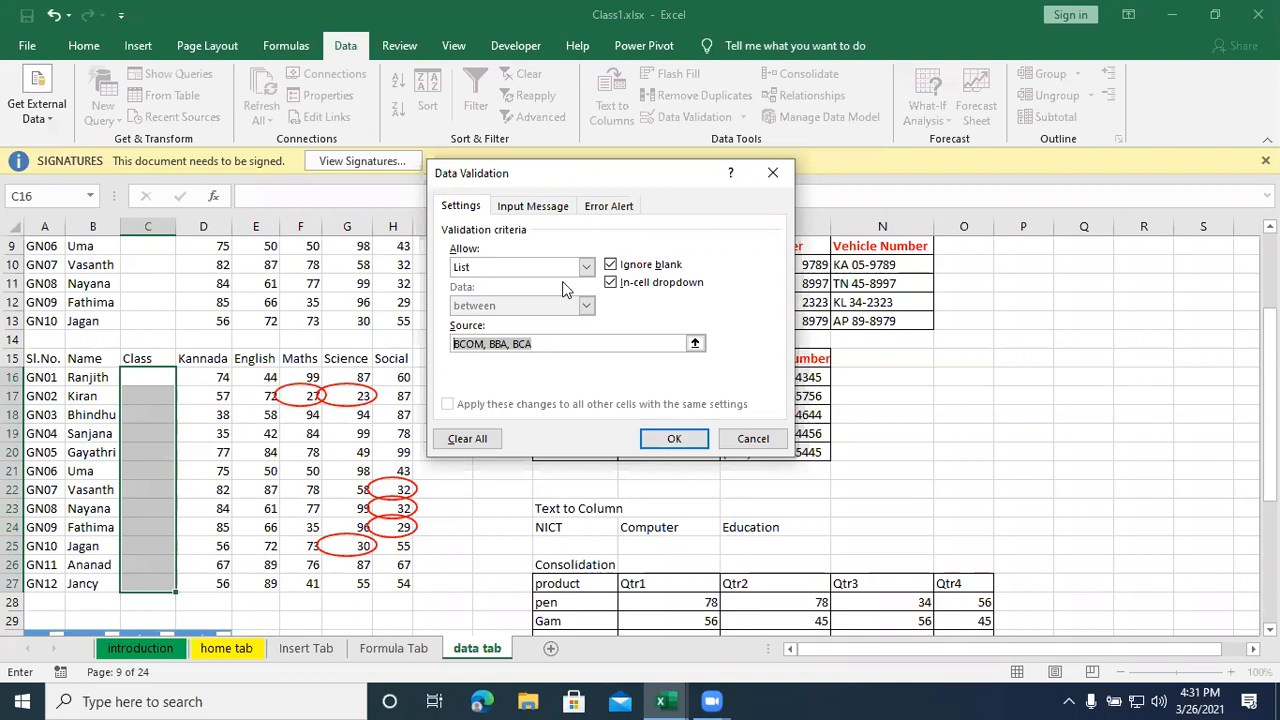
# - Set the title of the rule's input message to Class Name
pyautogui.click(536, 210)
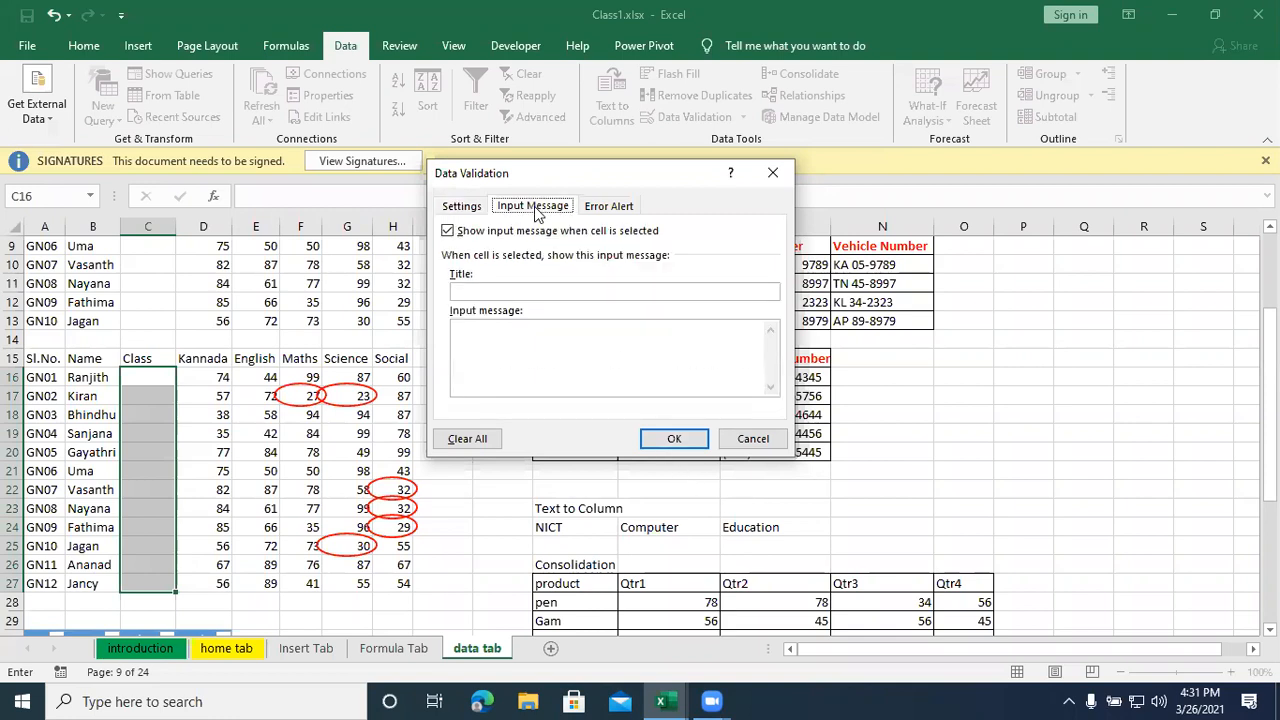
pyautogui.click(479, 212)
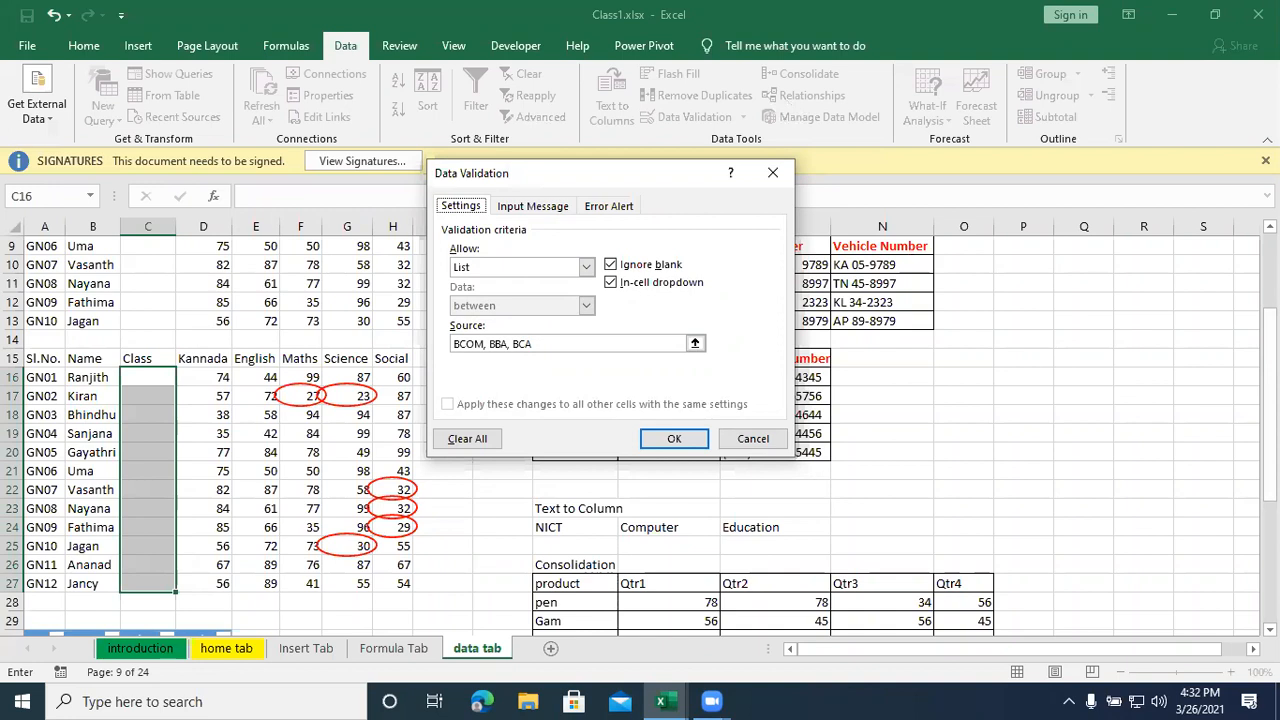
pyautogui.click(532, 206)
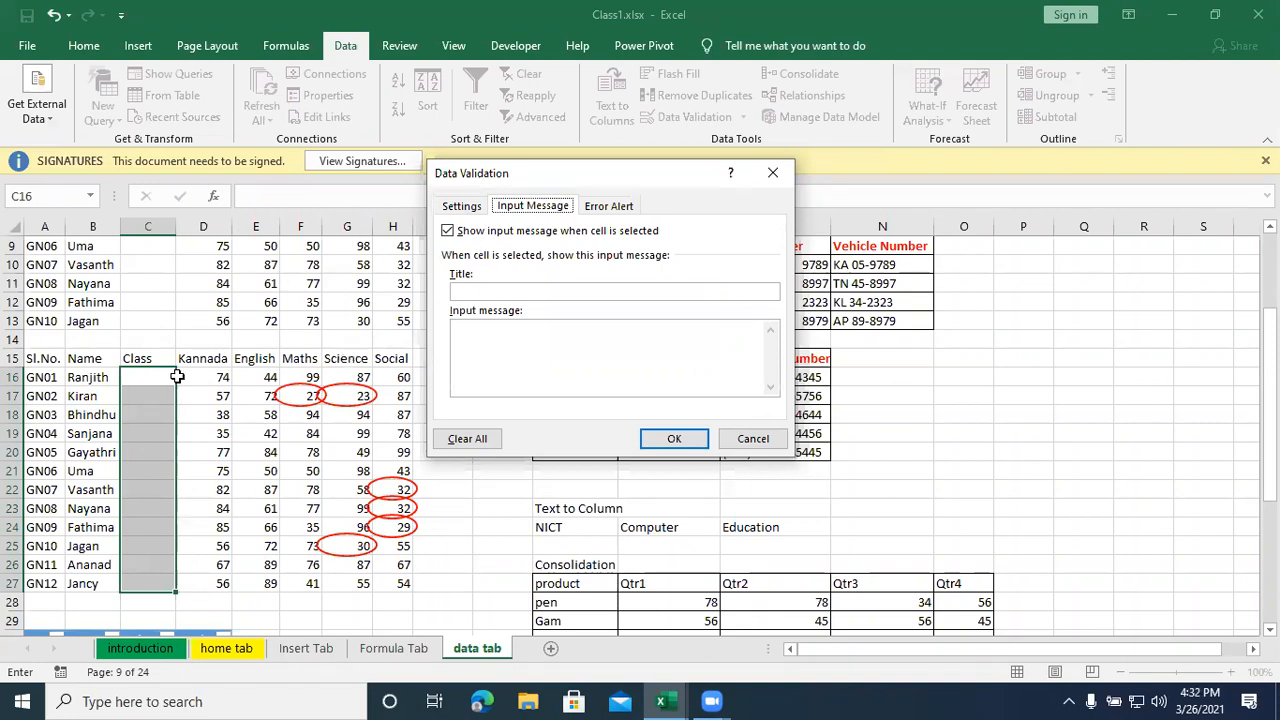
pyautogui.click(486, 290)
pyautogui.write('Cl')
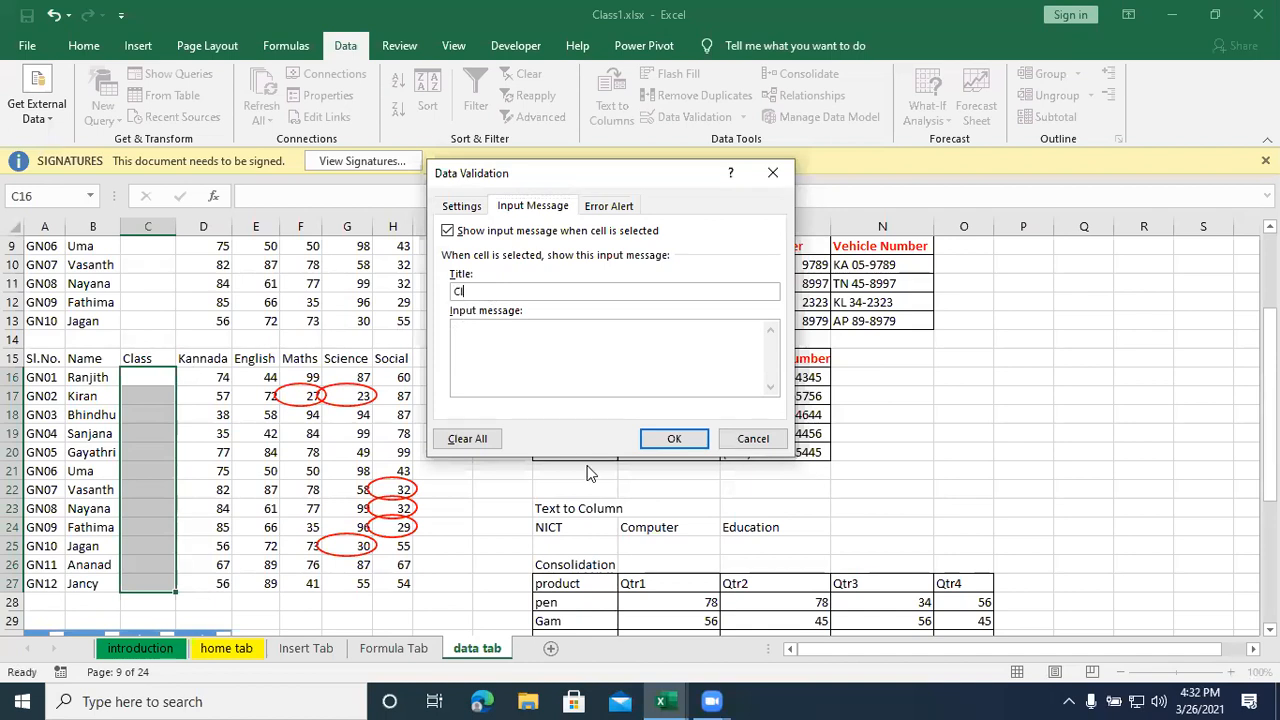
pyautogui.write('ass Name')
# - Write the input message "Select class name from the given list...." for the Class cells
pyautogui.click(550, 370)
pyautogui.write('Select t')
pyautogui.write('h')
pyautogui.press('BackSpace')
pyautogui.press('BackSpace')
pyautogui.write('class name from the ')
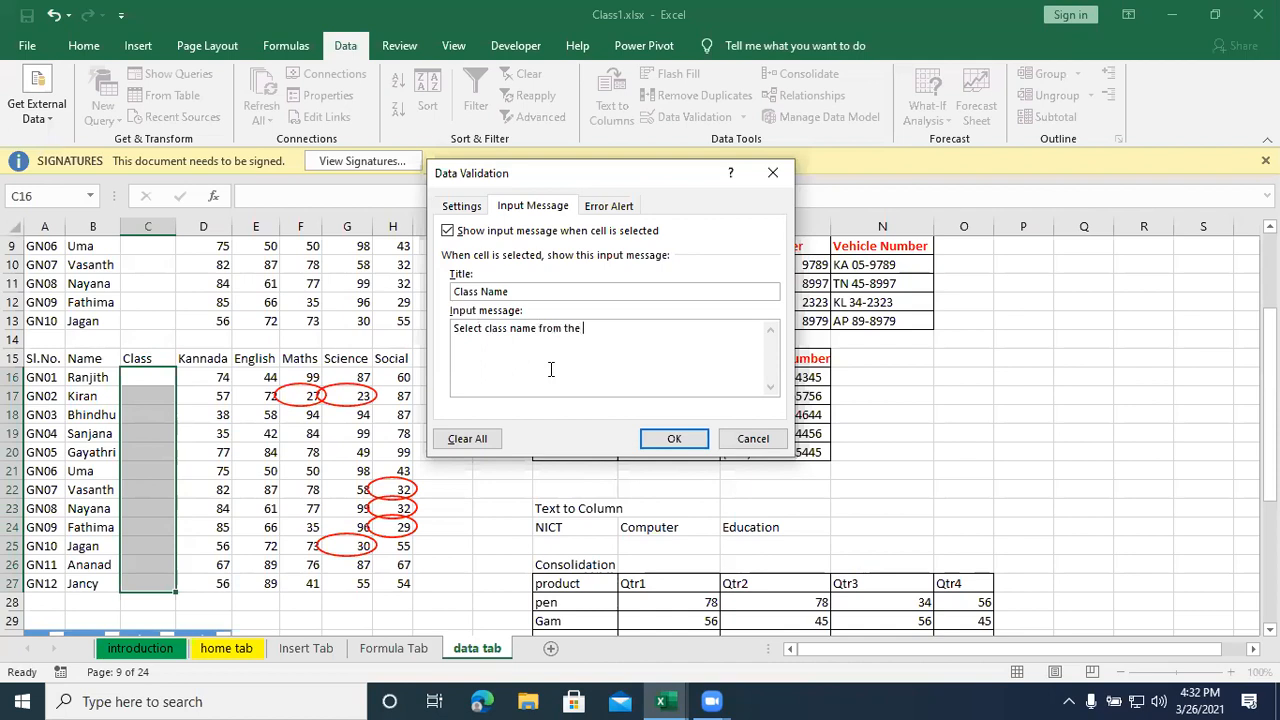
pyautogui.write('given list....')
# - Try the Stop and Warning error alert styles and set the style to Information
pyautogui.click(601, 208)
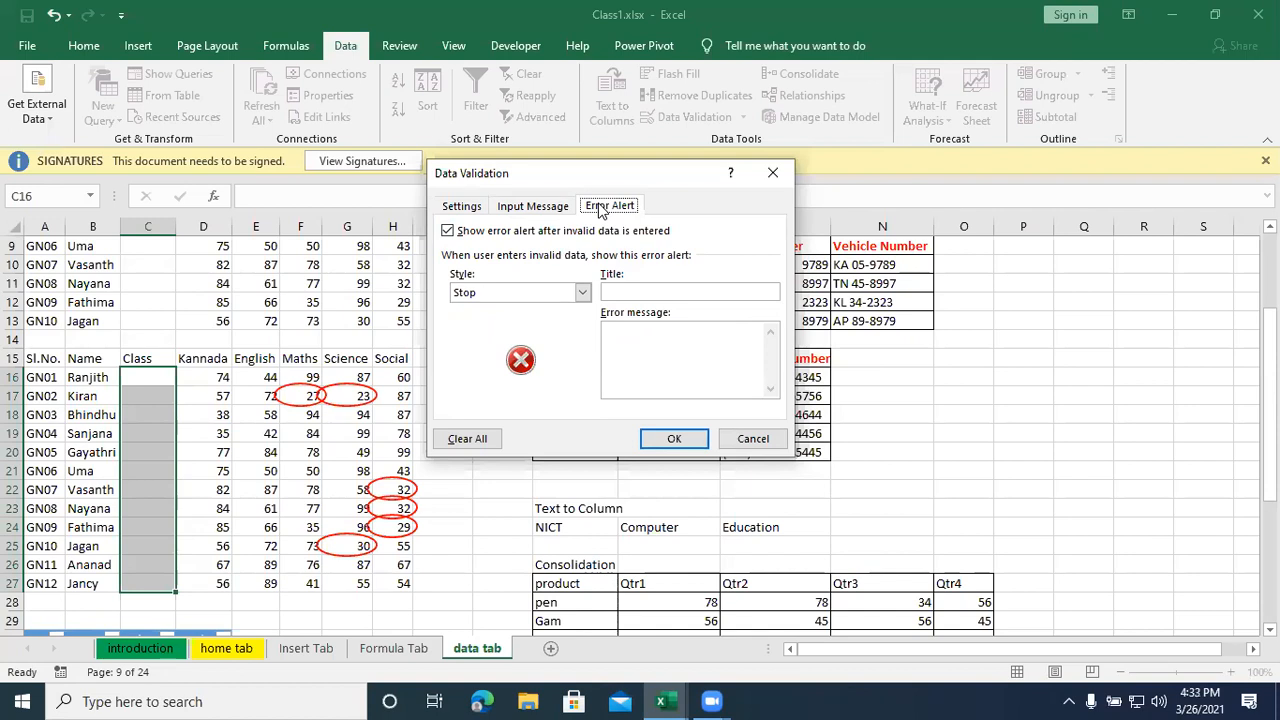
pyautogui.click(582, 293)
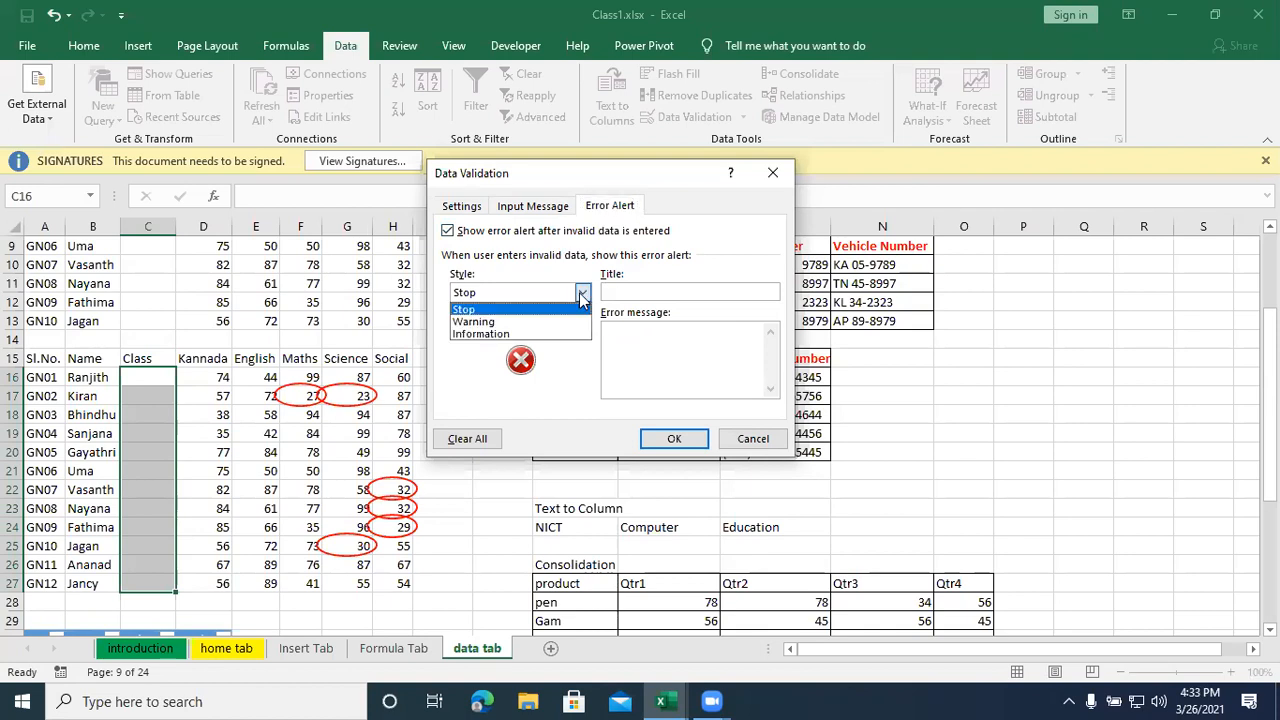
pyautogui.click(507, 322)
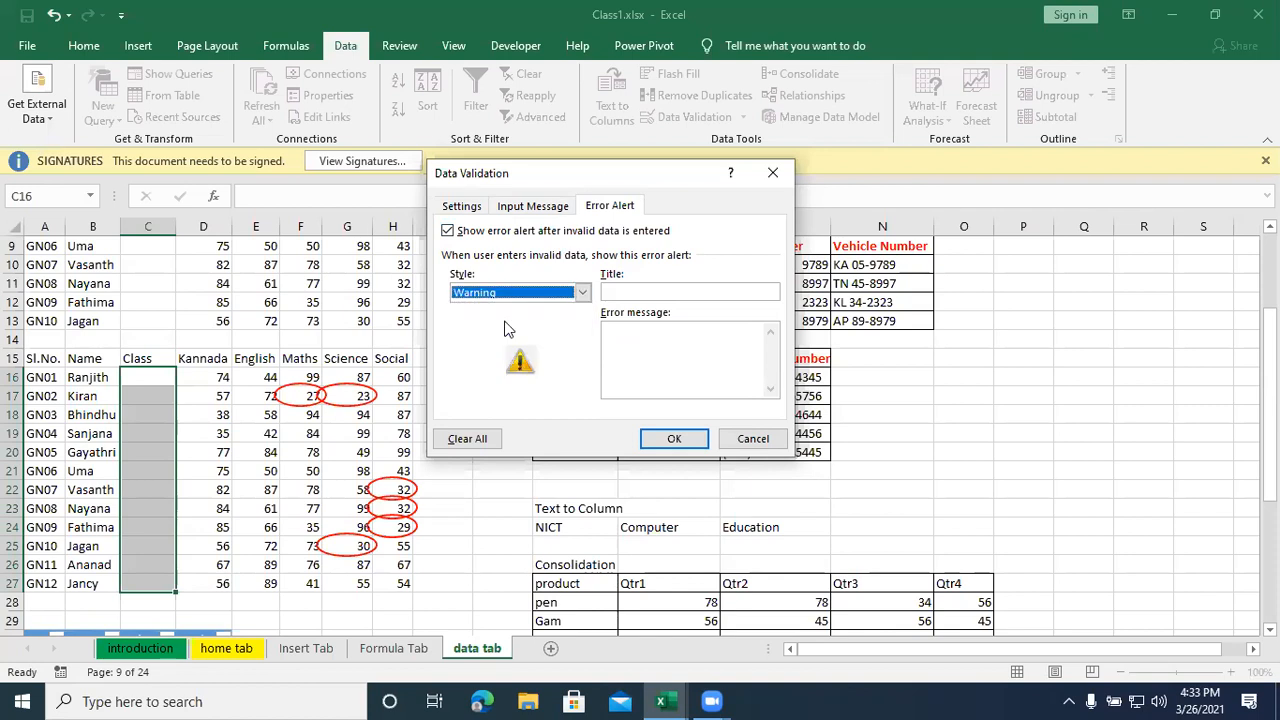
pyautogui.click(581, 292)
pyautogui.click(538, 340)
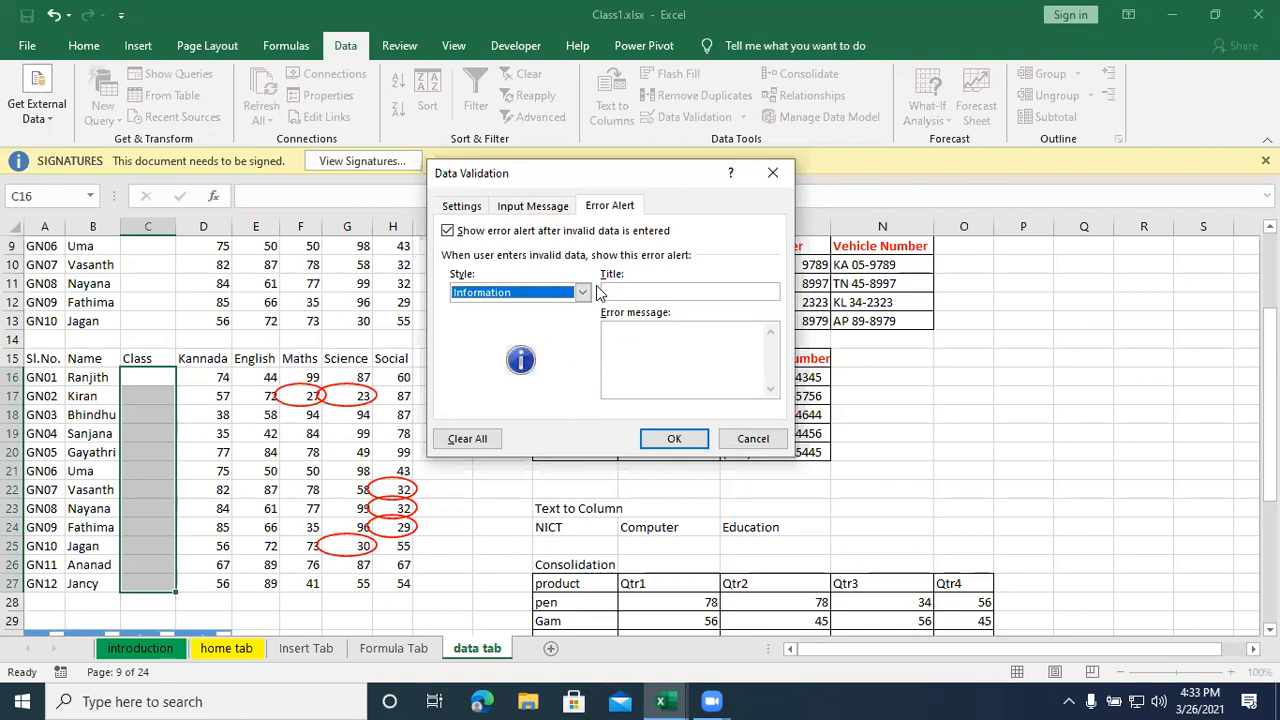
pyautogui.click(583, 292)
pyautogui.click(515, 306)
pyautogui.click(581, 293)
pyautogui.click(563, 320)
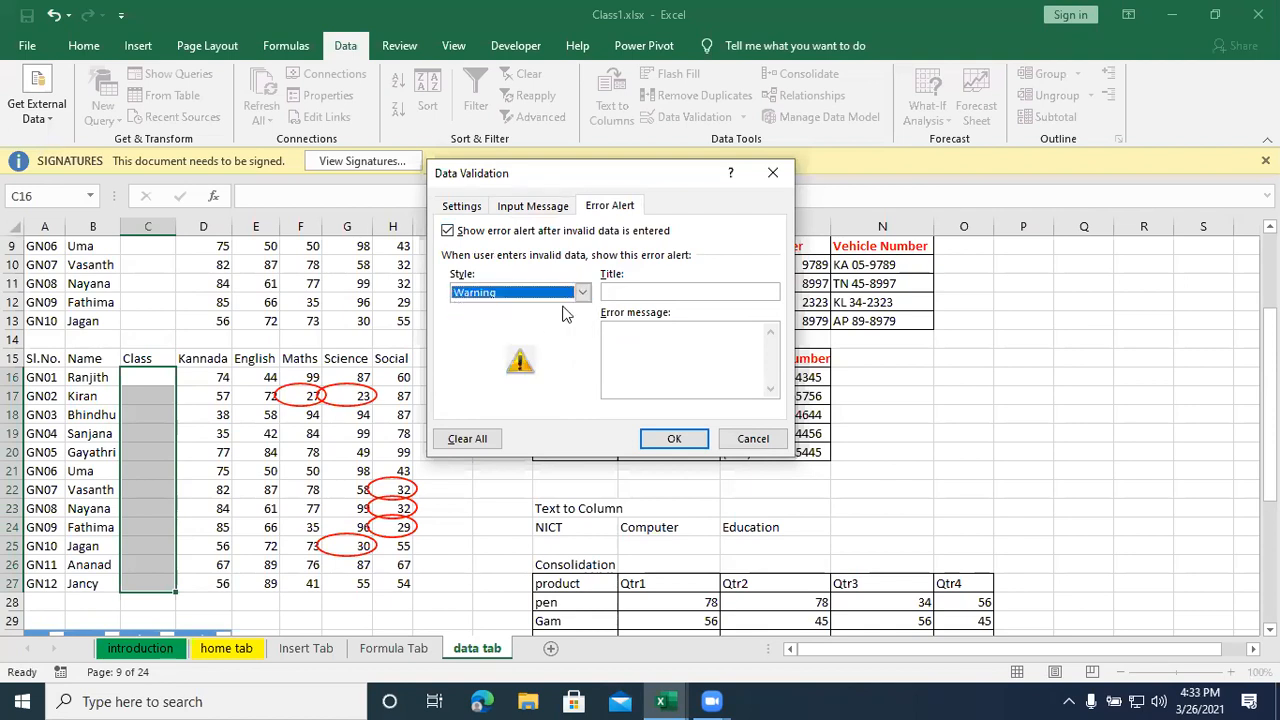
pyautogui.click(582, 292)
pyautogui.click(552, 333)
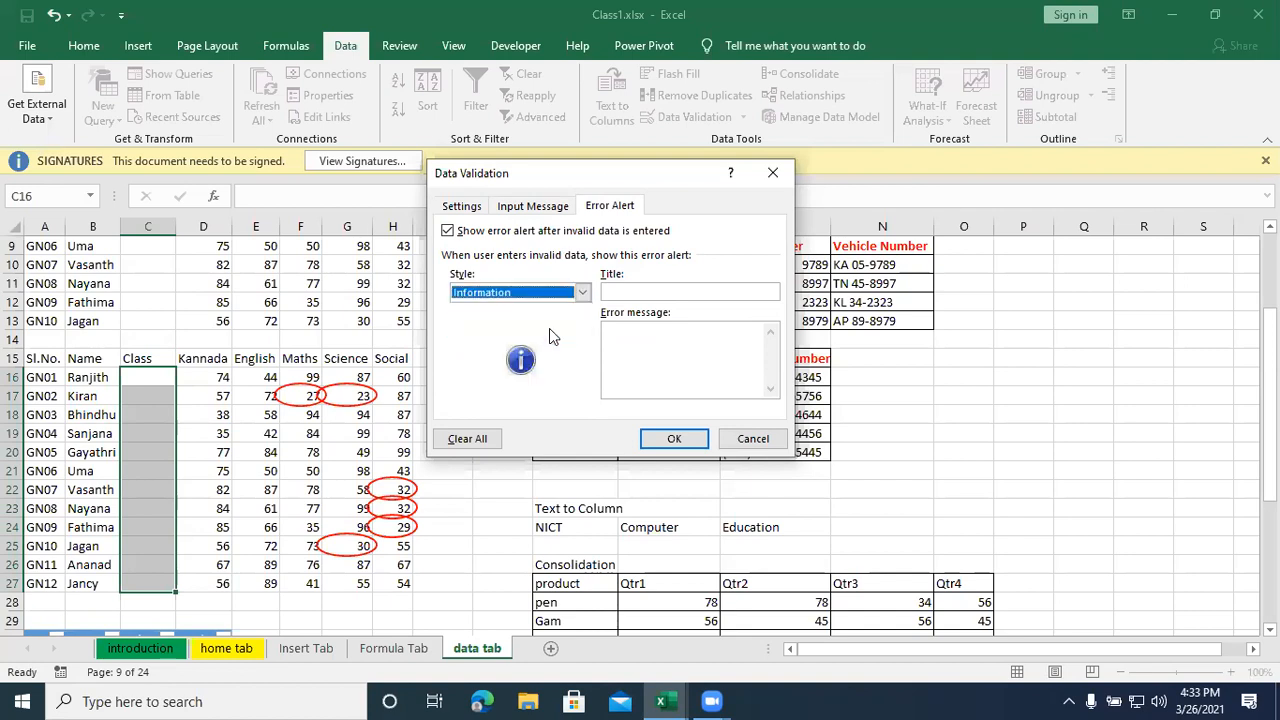
# - Set the title of the rule's error alert to Alert
pyautogui.click(669, 295)
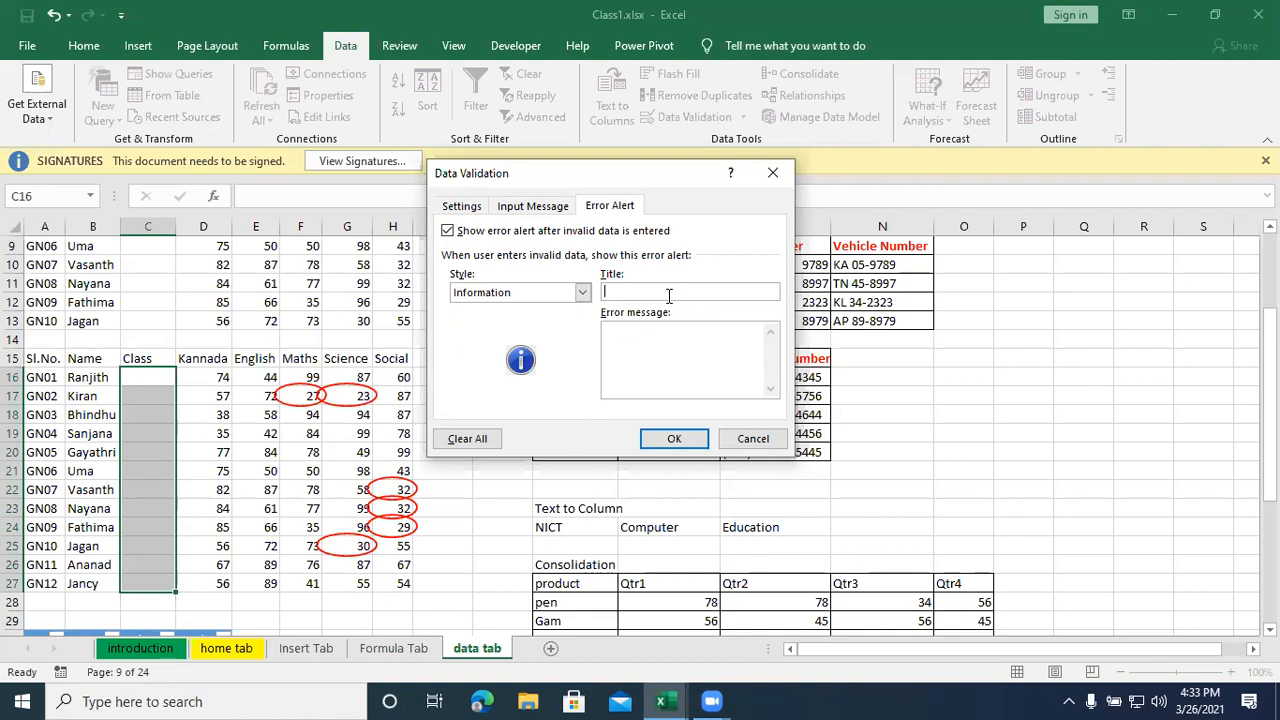
pyautogui.write('Alert')
# - Write the error message "wrong input!!!.. Please select from the given drop-down list..." for the Class rule
pyautogui.click(665, 378)
pyautogui.write('S')
pyautogui.press('BackSpace')
pyautogui.write('wr')
pyautogui.write('ong sel')
pyautogui.press('BackSpace')
pyautogui.press('BackSpace')
pyautogui.press('BackSpace')
pyautogui.write('inp')
pyautogui.write('ut...')
pyautogui.press('BackSpace')
pyautogui.press('BackSpace')
pyautogui.press('BackSpace')
pyautogui.write('!!!.. Please')
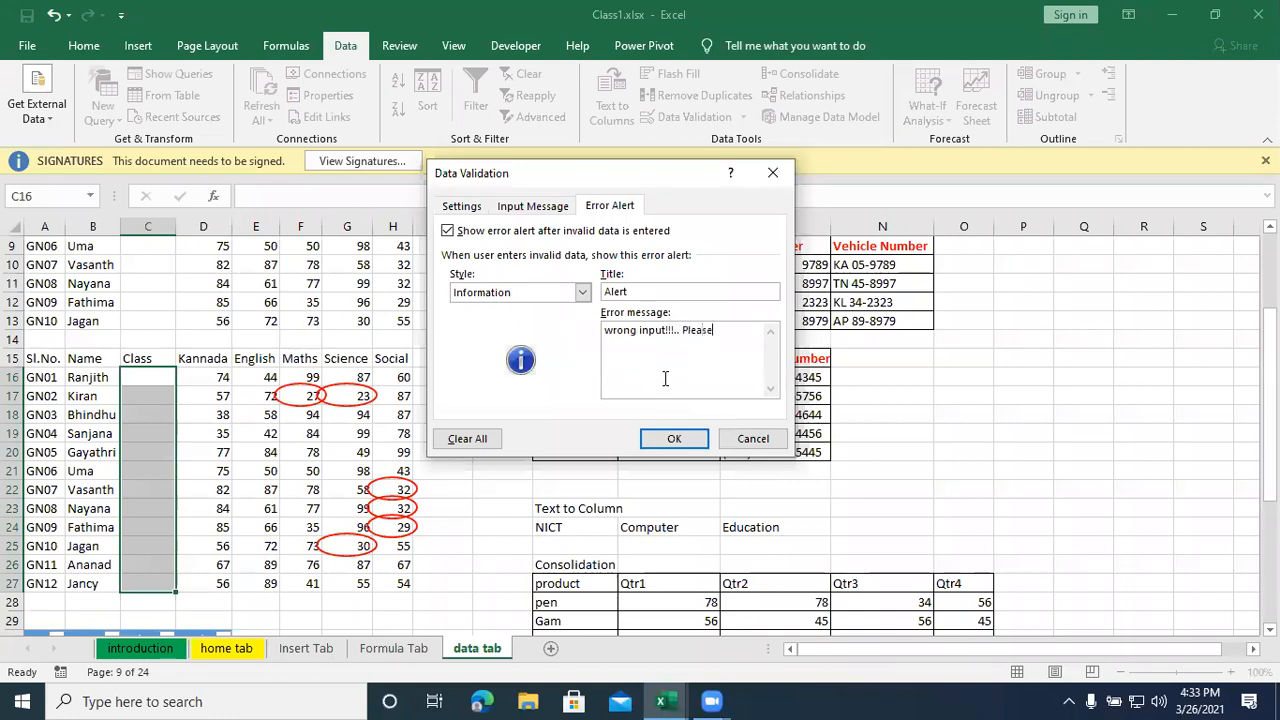
pyautogui.write(' select from the give')
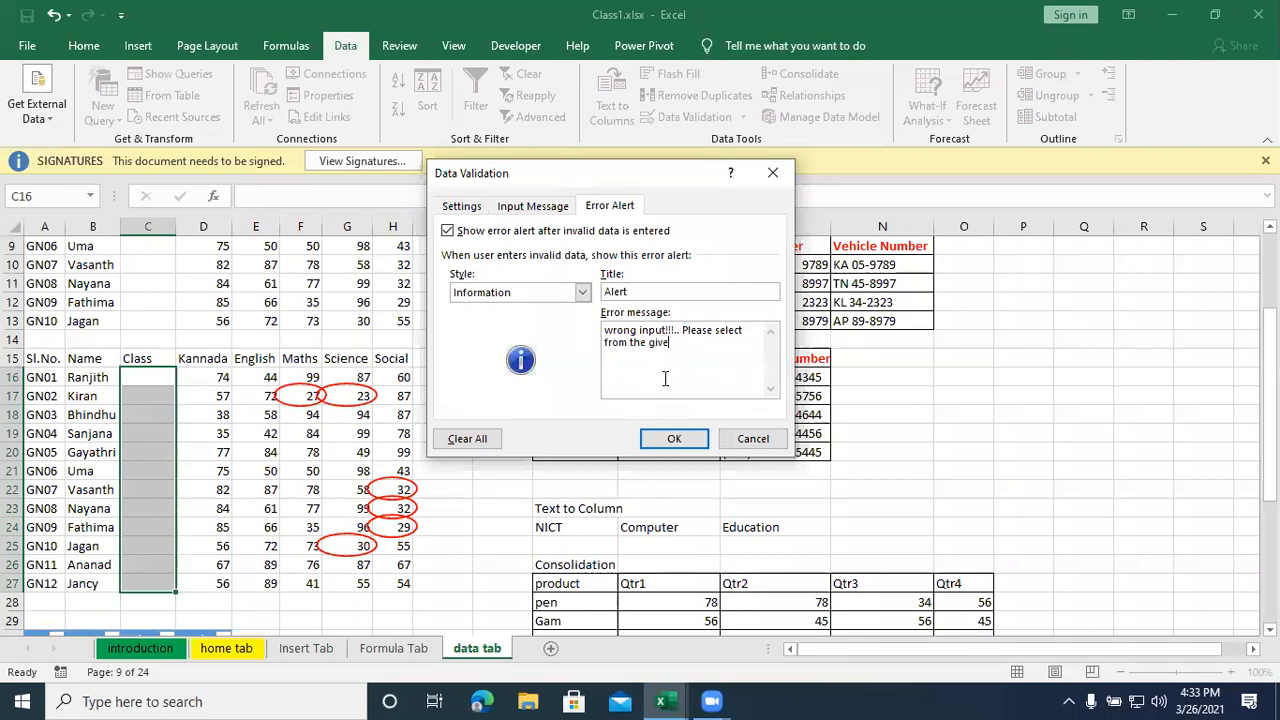
pyautogui.write('n drop-down li')
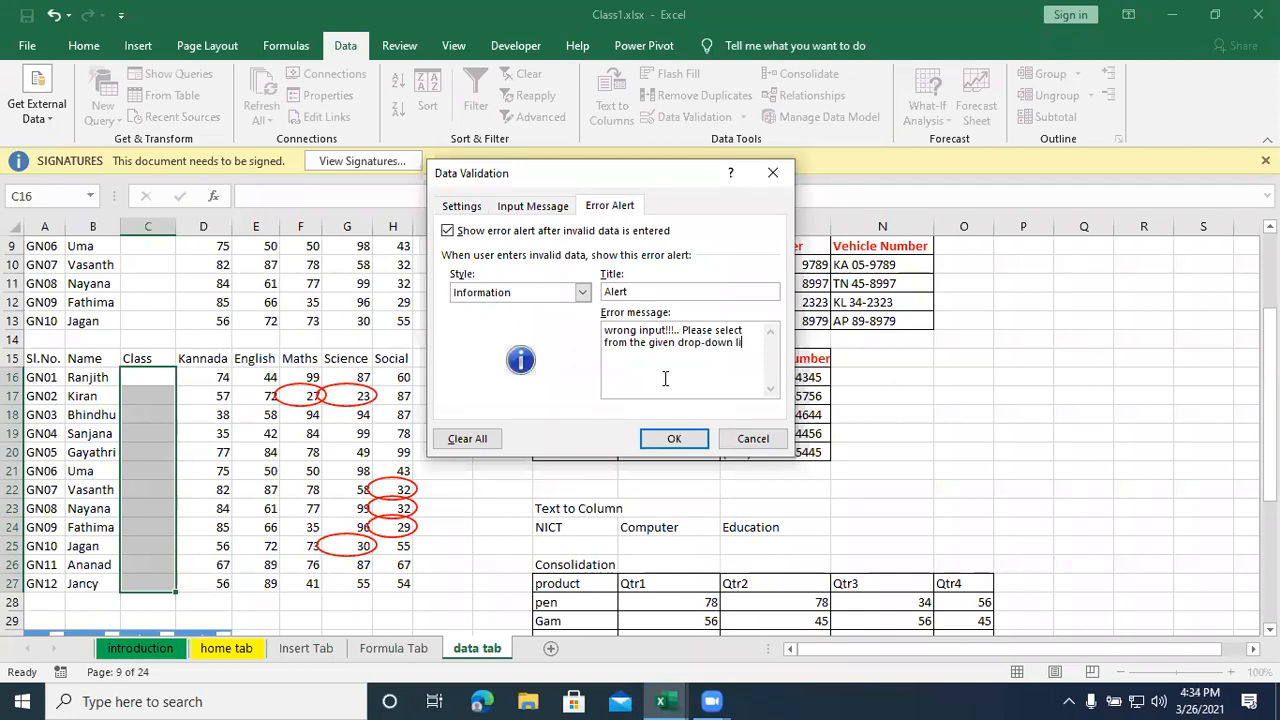
pyautogui.write('st...')
# - Review the Class rule's list criteria, input message and error alert
pyautogui.click(461, 206)
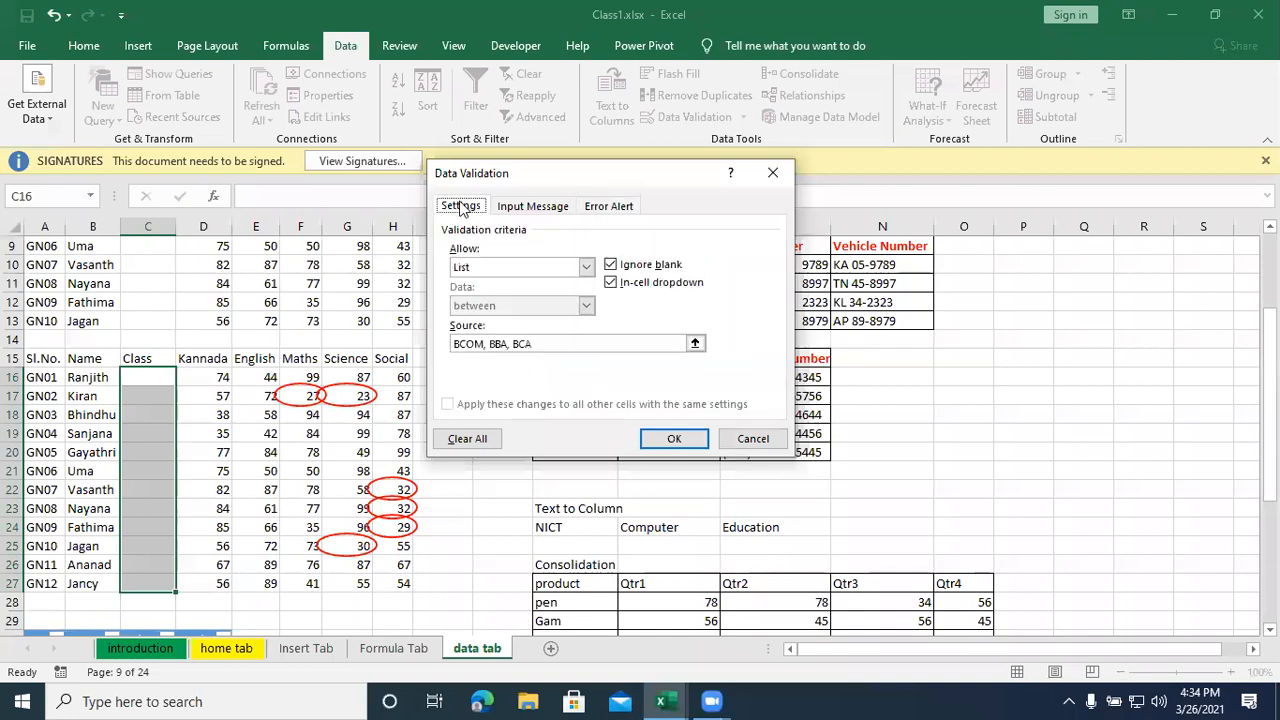
pyautogui.click(538, 206)
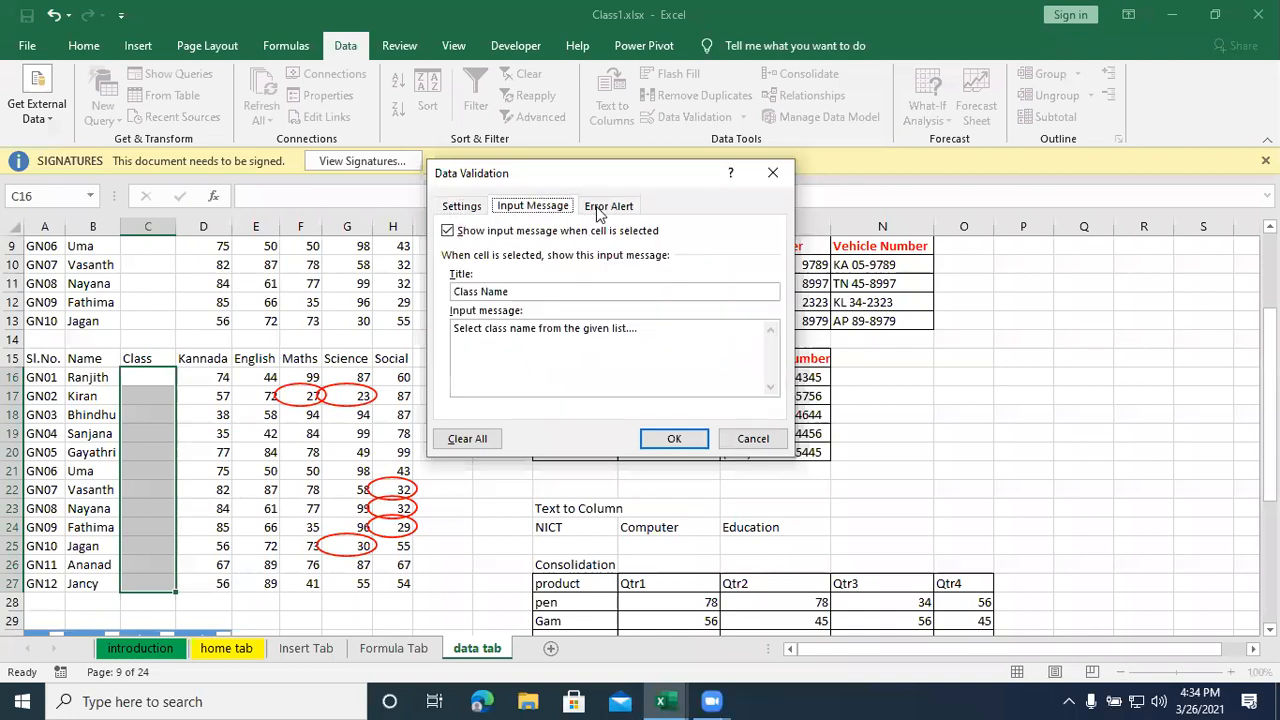
pyautogui.click(600, 210)
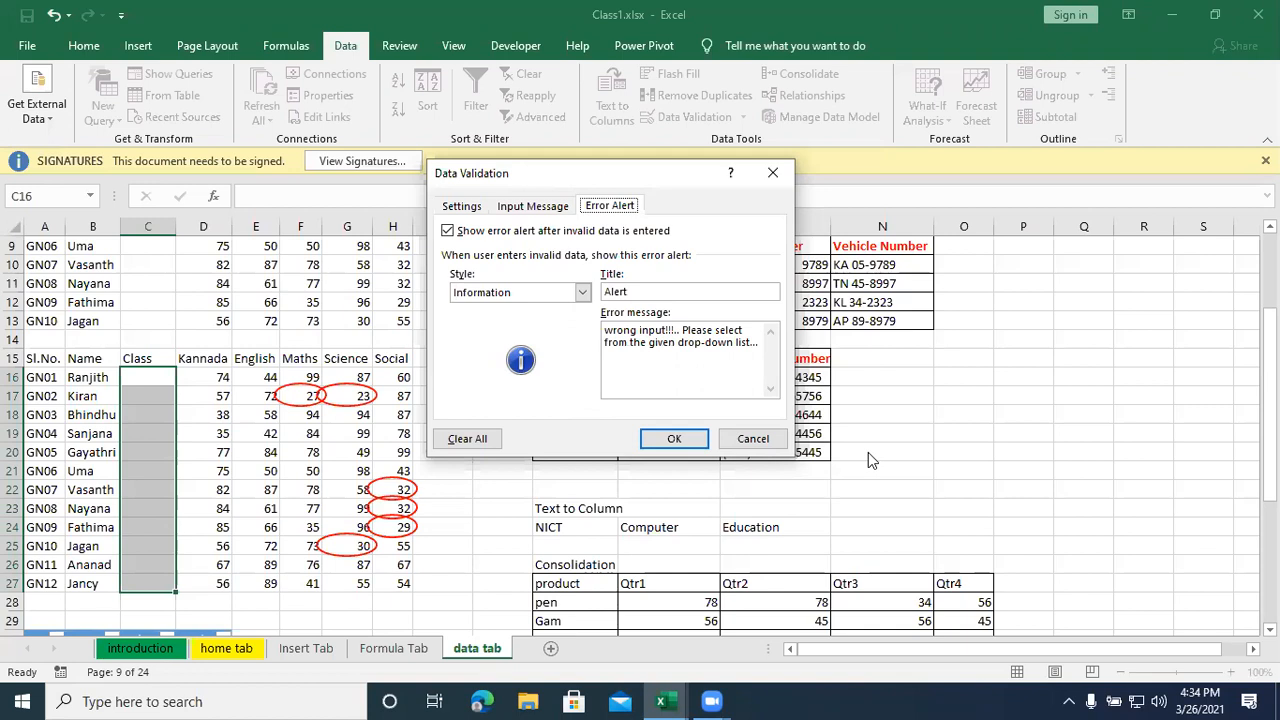
# - Apply the Class validation rule and choose BCOM from the drop-down list for student GN01
pyautogui.click(676, 440)
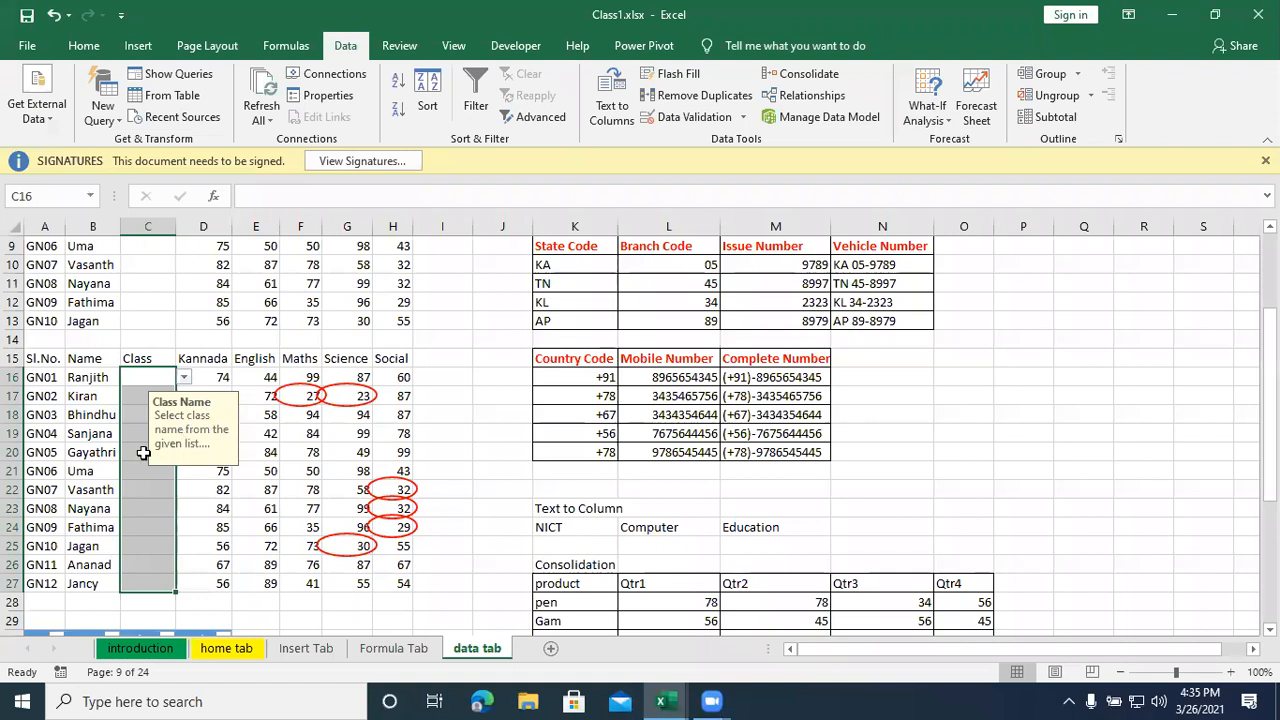
pyautogui.click(184, 378)
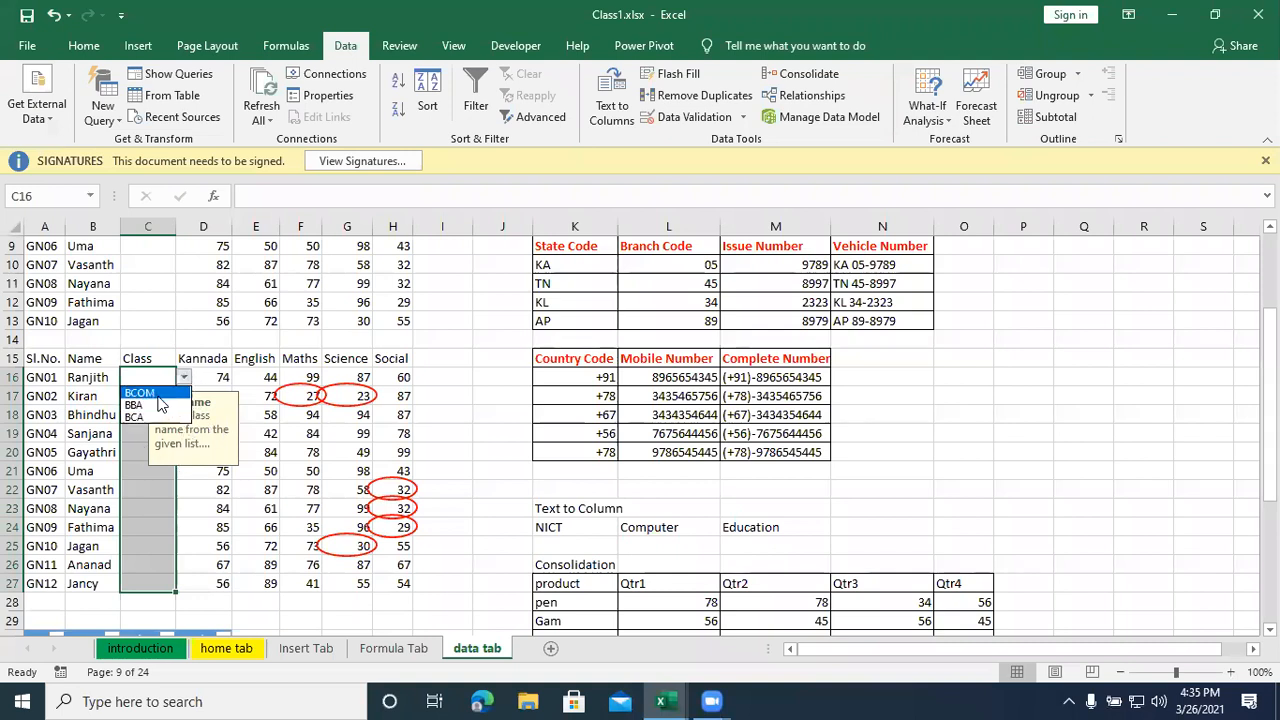
pyautogui.click(154, 393)
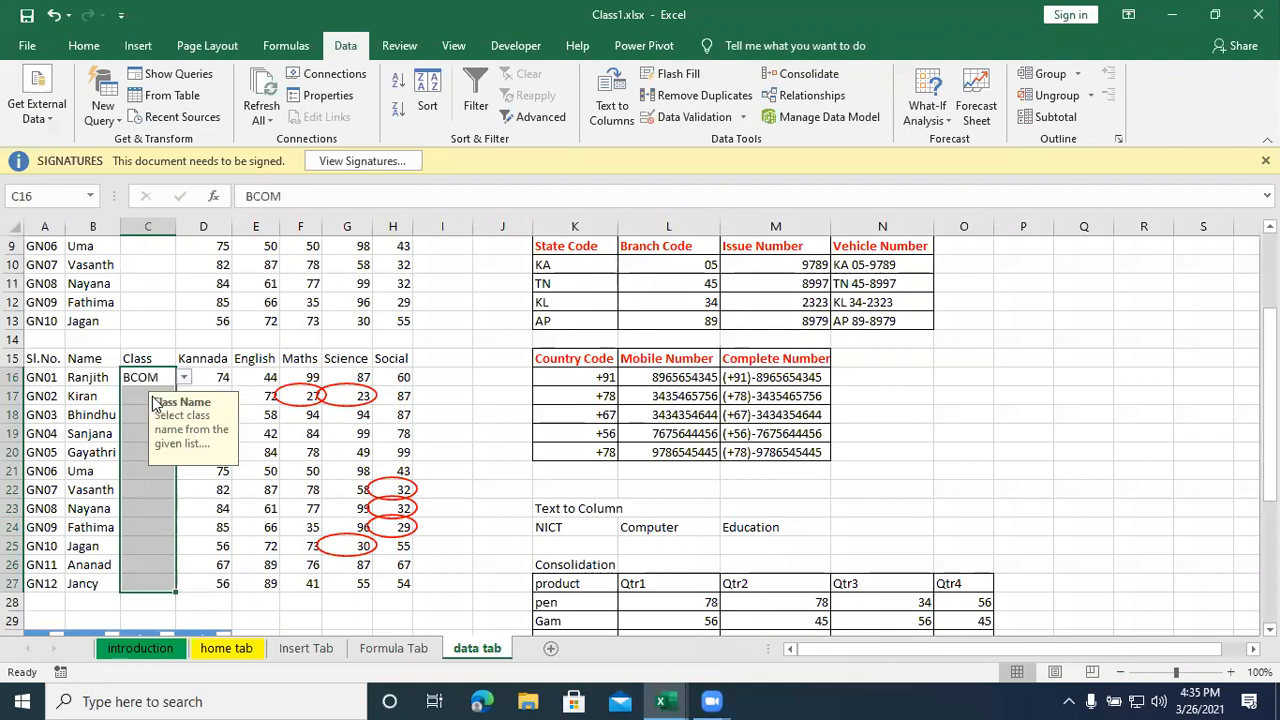
# - Choose BBA for student GN02 and BCA for student GN03 from the Class drop-down list
pyautogui.click(138, 400)
pyautogui.click(184, 396)
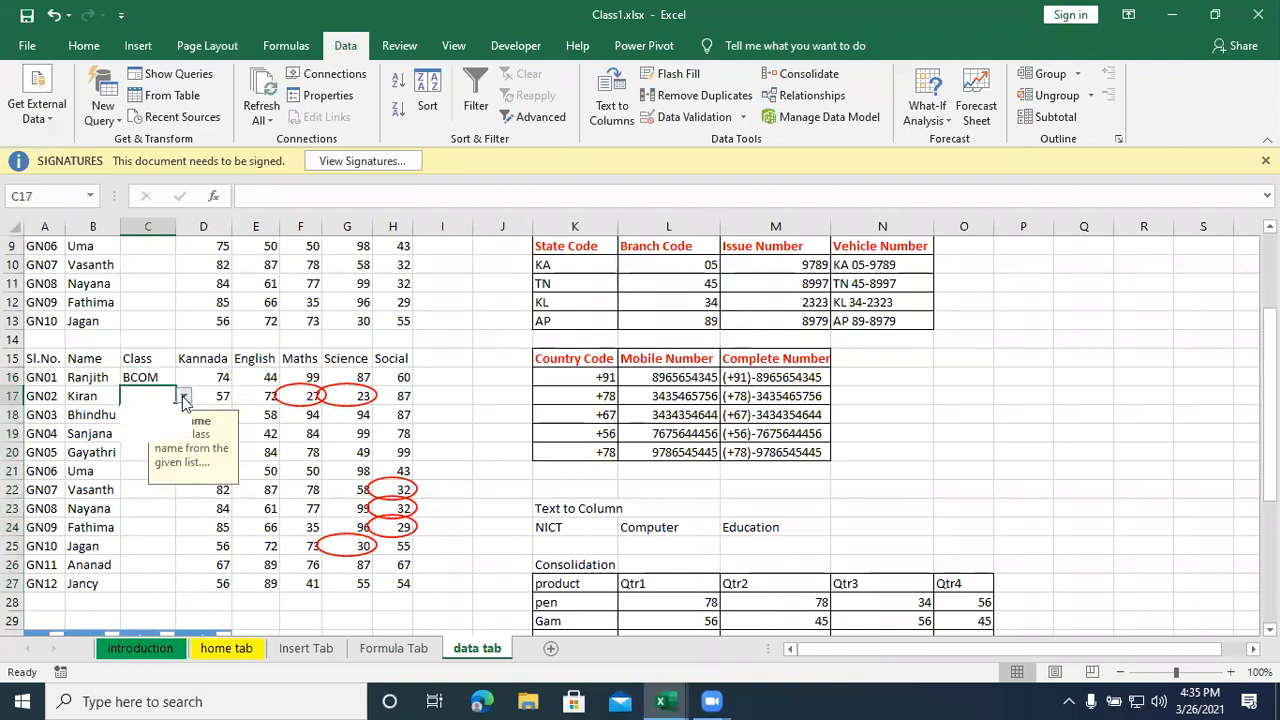
pyautogui.click(140, 424)
pyautogui.click(150, 416)
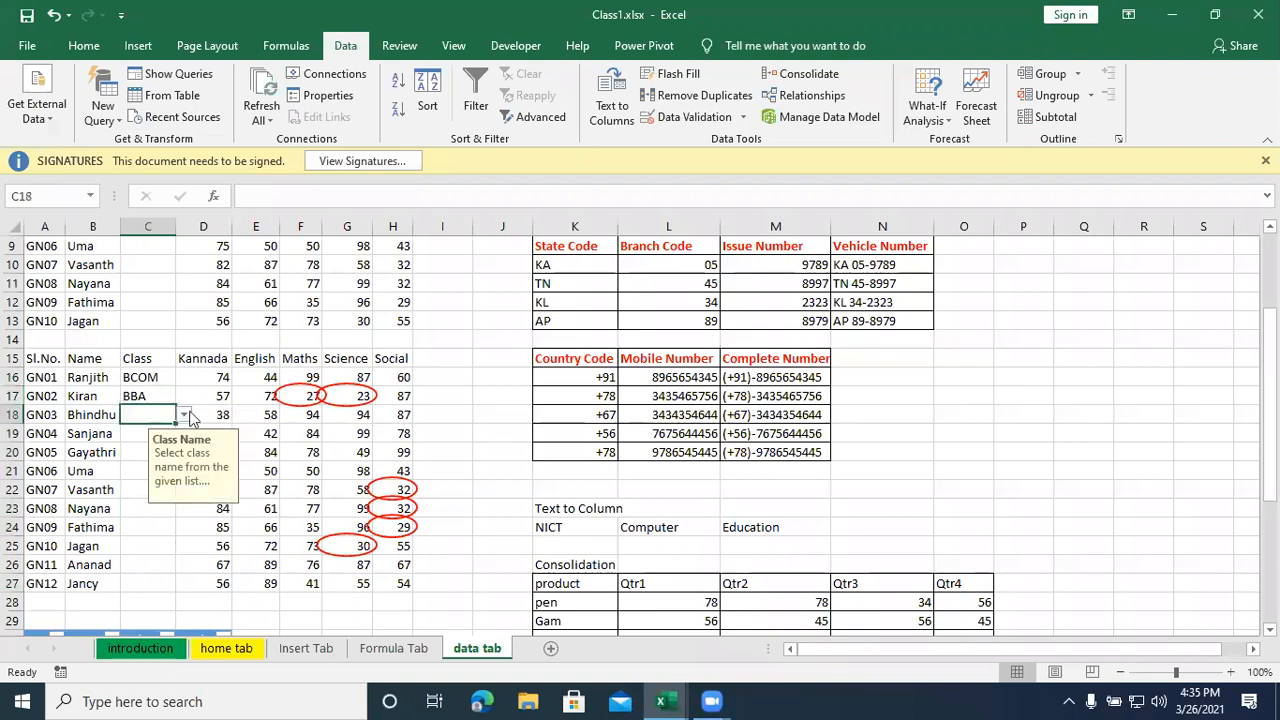
pyautogui.click(184, 414)
pyautogui.click(141, 450)
# - Choose BBA from the Class drop-down list for student GN04
pyautogui.click(138, 433)
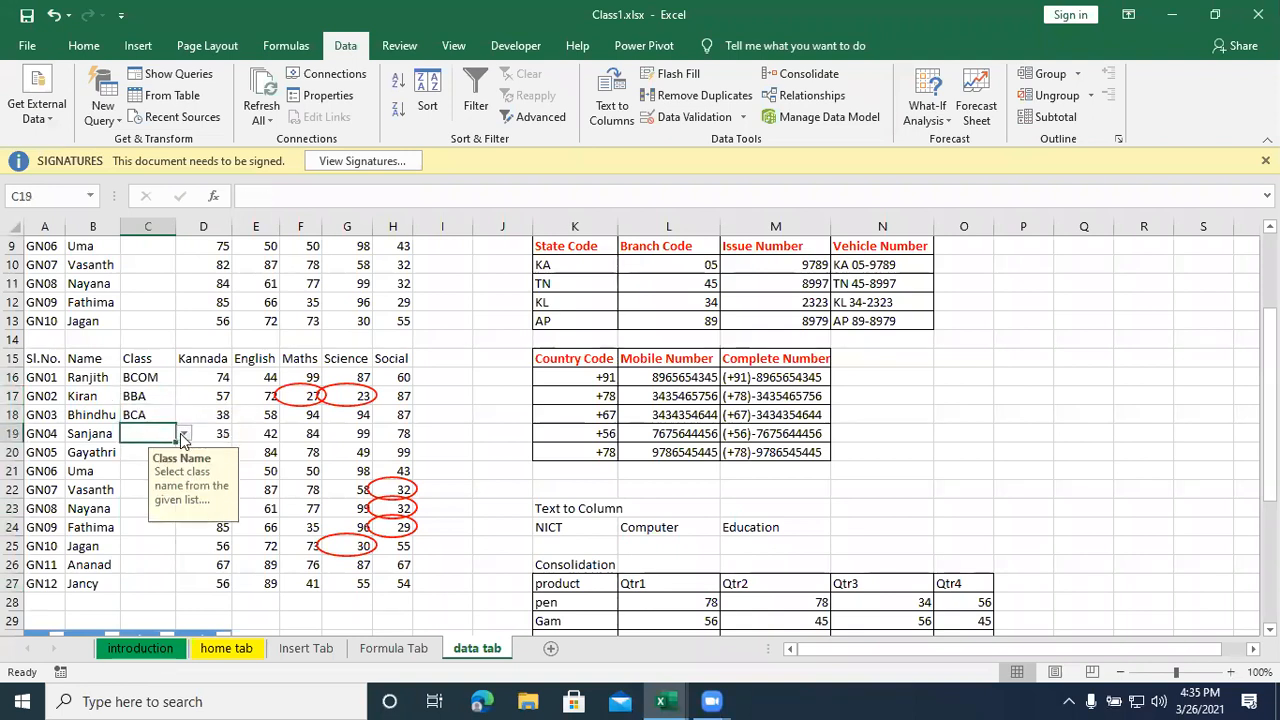
pyautogui.click(184, 433)
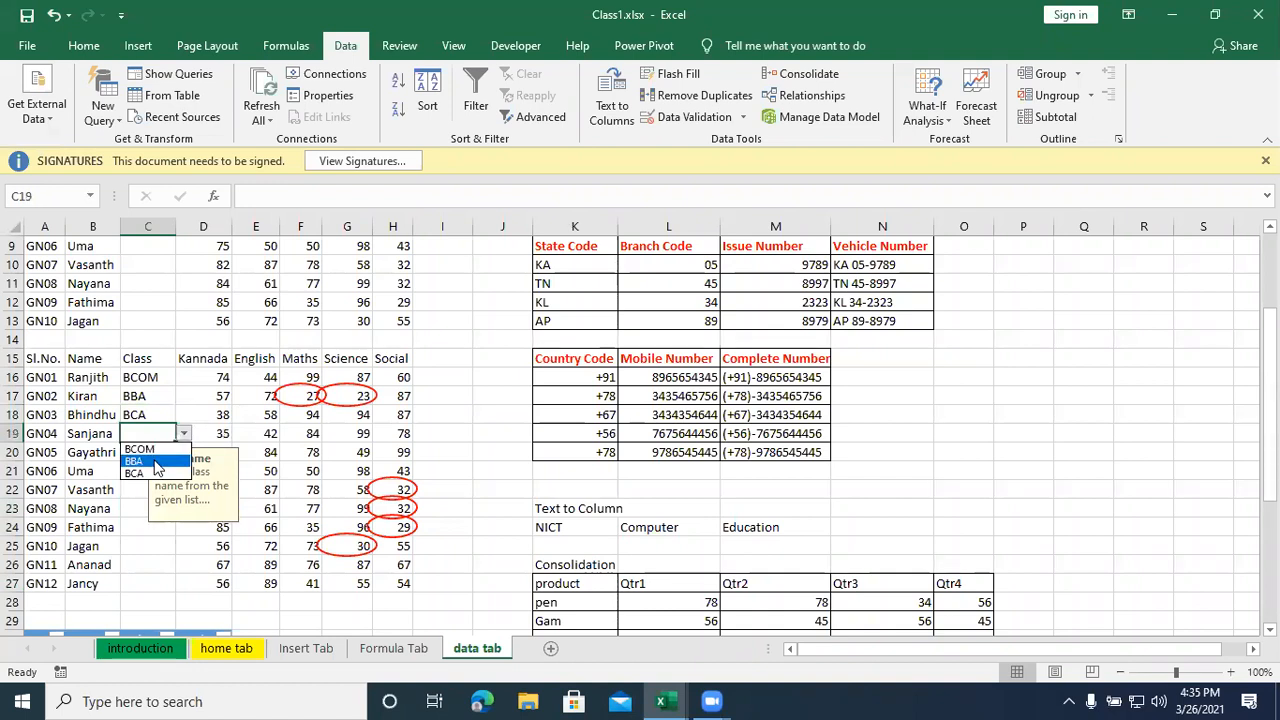
pyautogui.click(156, 462)
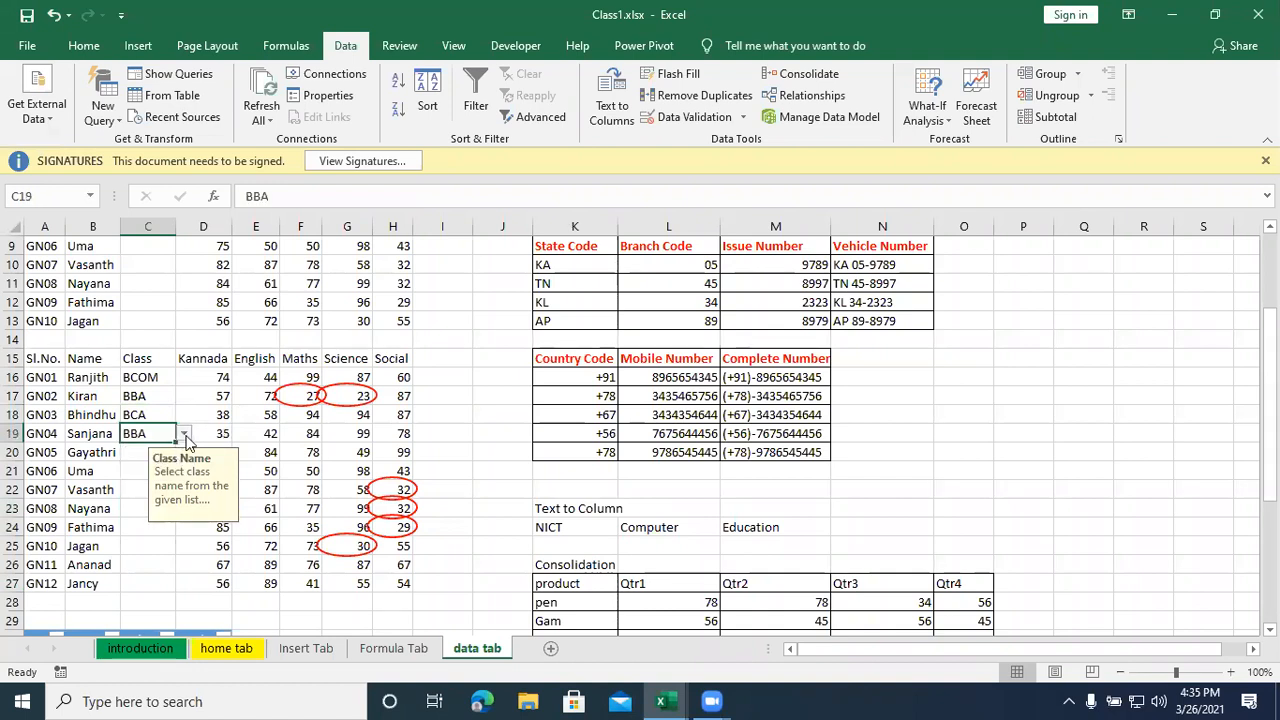
pyautogui.click(184, 433)
pyautogui.press('Escape')
# - Enter the class BBA for student GN05 and BCA for student GN06 directly in their cells
pyautogui.click(132, 455)
pyautogui.click(183, 454)
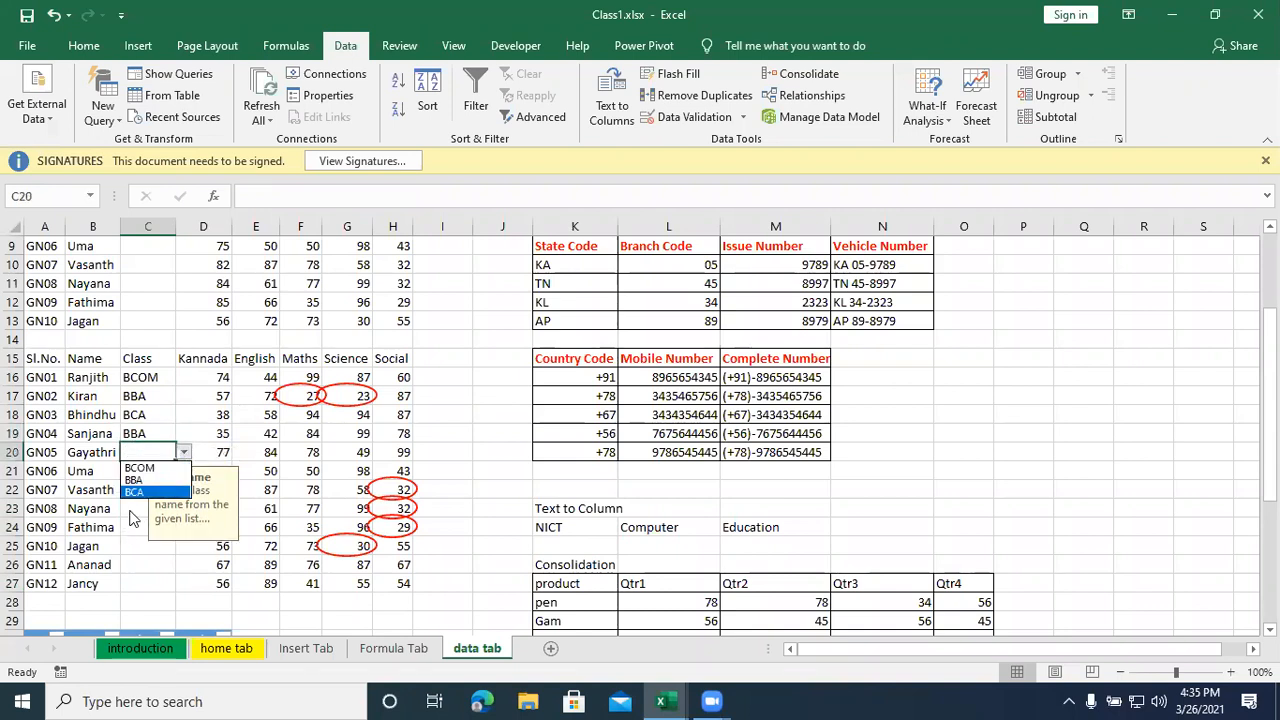
pyautogui.press('Escape')
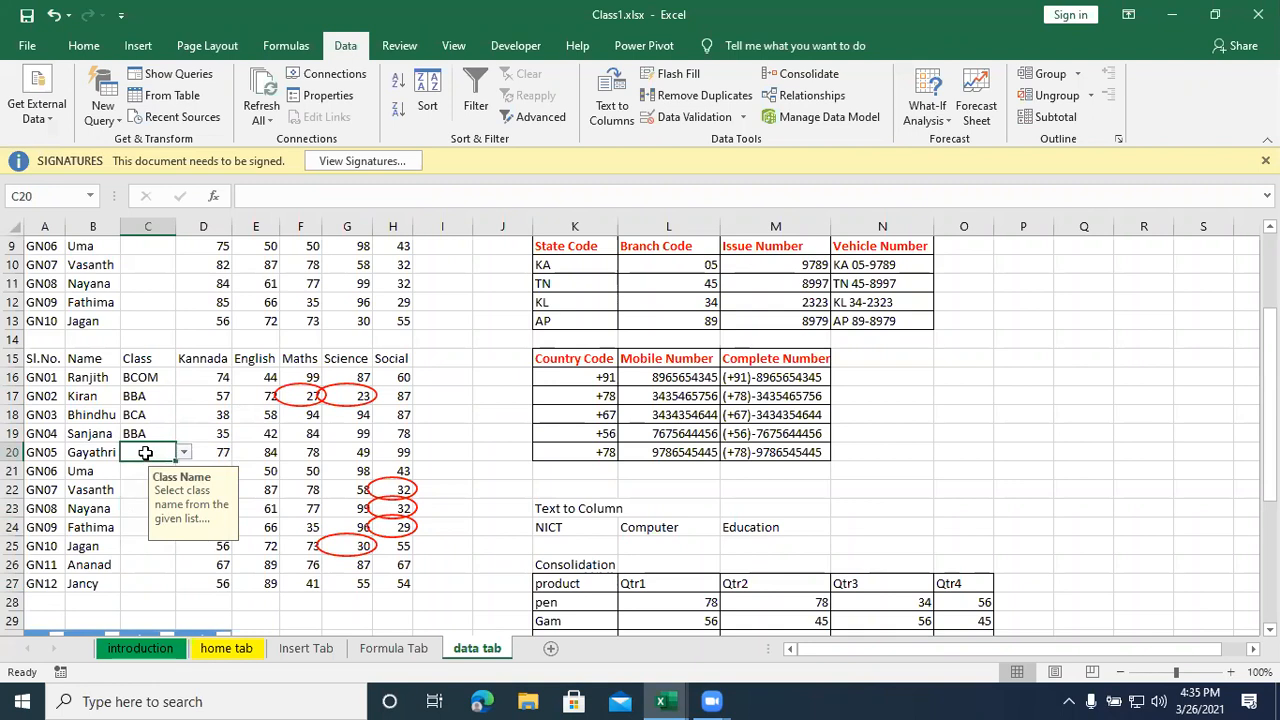
pyautogui.write('BBA')
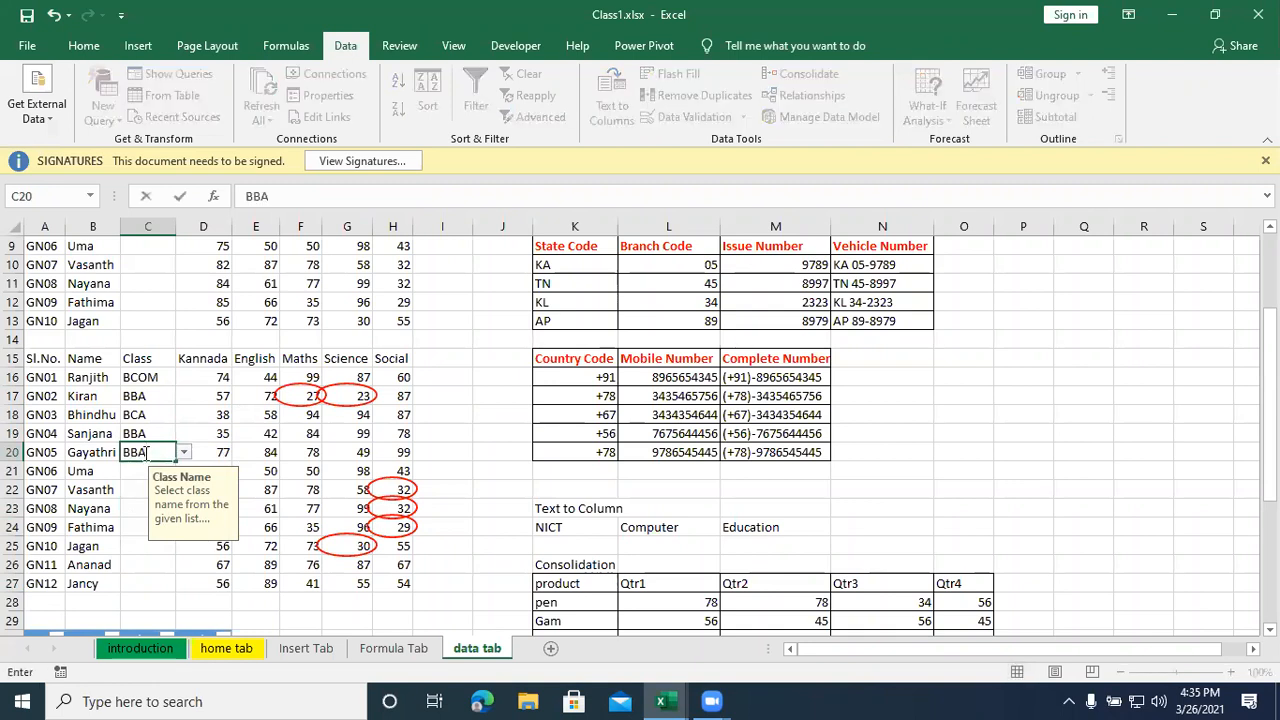
pyautogui.press('Return')
pyautogui.write('BCa')
pyautogui.press('BackSpace')
pyautogui.write('A')
pyautogui.press('Return')
# - Try to enter the unlisted class BBM for student GN07 and cancel the entry
pyautogui.write('BBA')
pyautogui.press('BackSpace')
pyautogui.write('M')
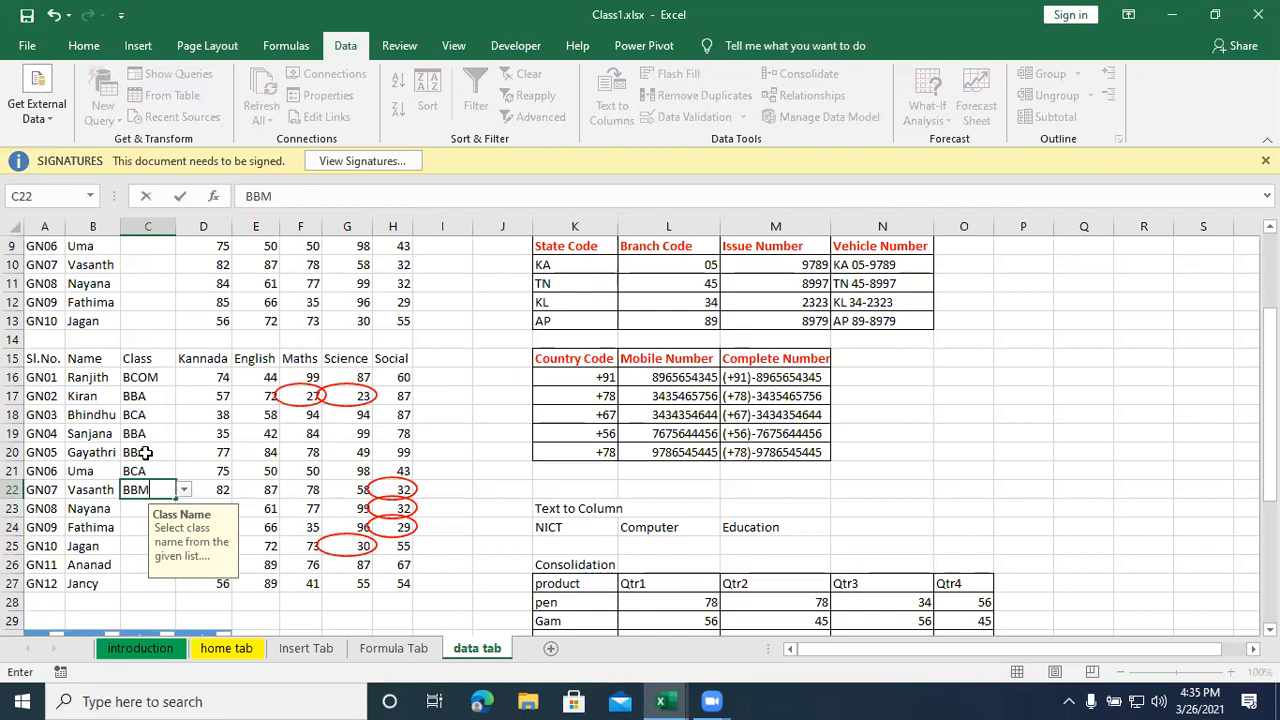
pyautogui.press('Return')
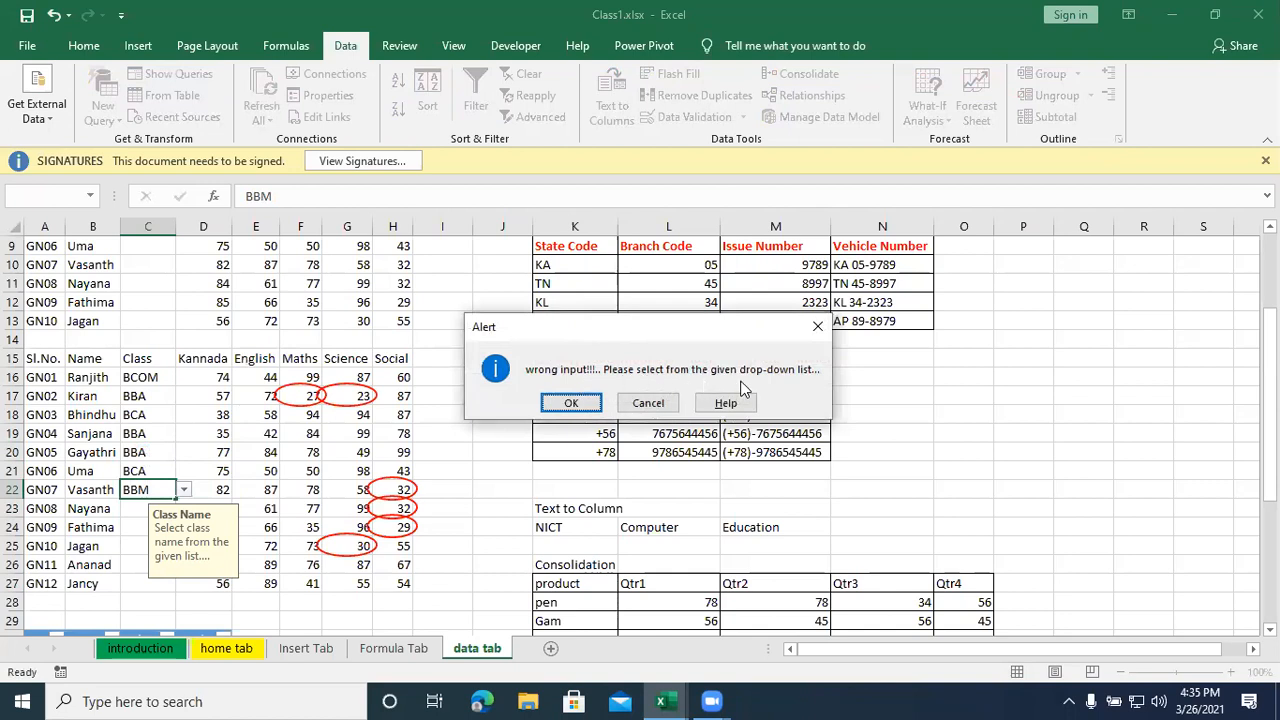
pyautogui.click(647, 403)
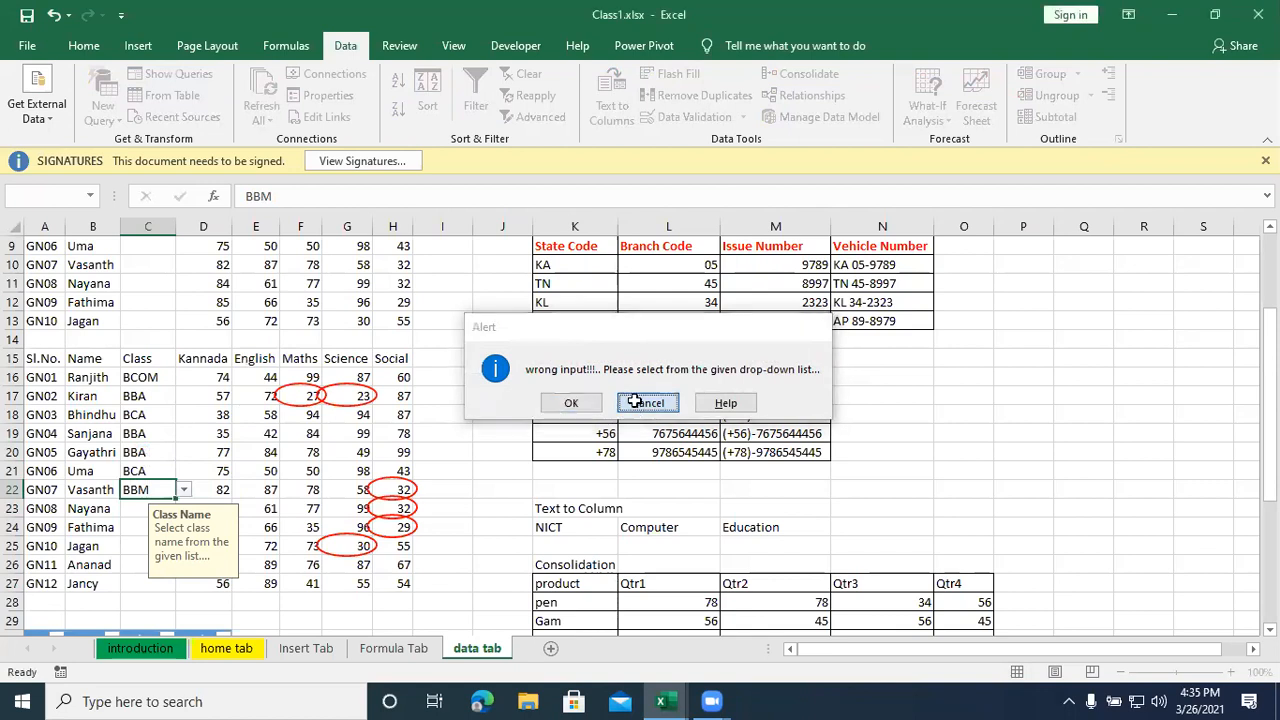
# - Choose BBA from the Class drop-down list for student GN07
pyautogui.click(184, 490)
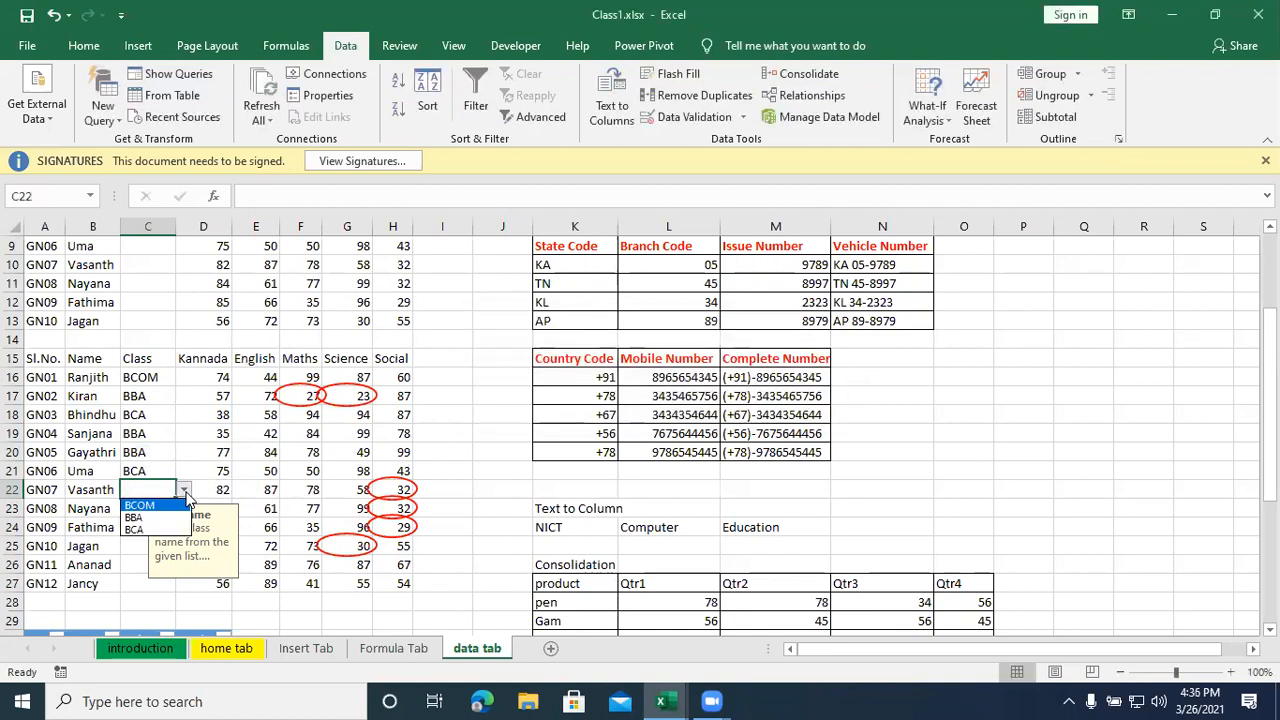
pyautogui.click(140, 508)
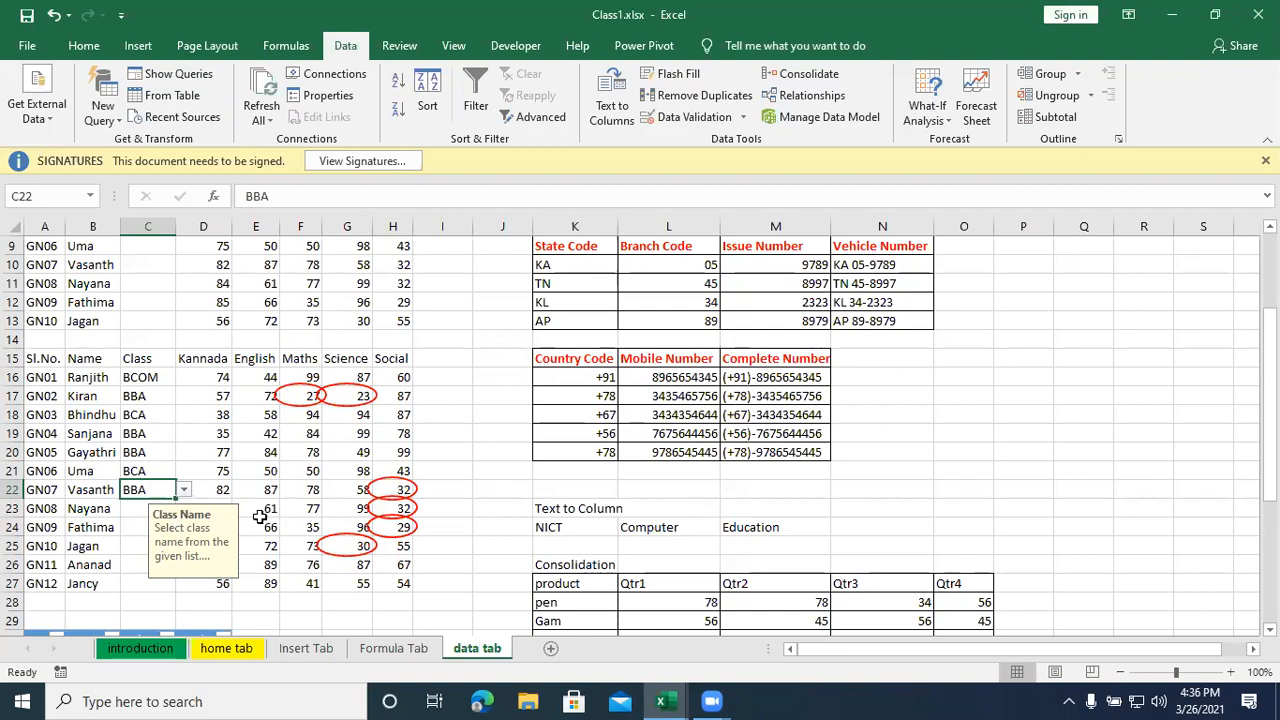
pyautogui.click(155, 393)
pyautogui.click(157, 377)
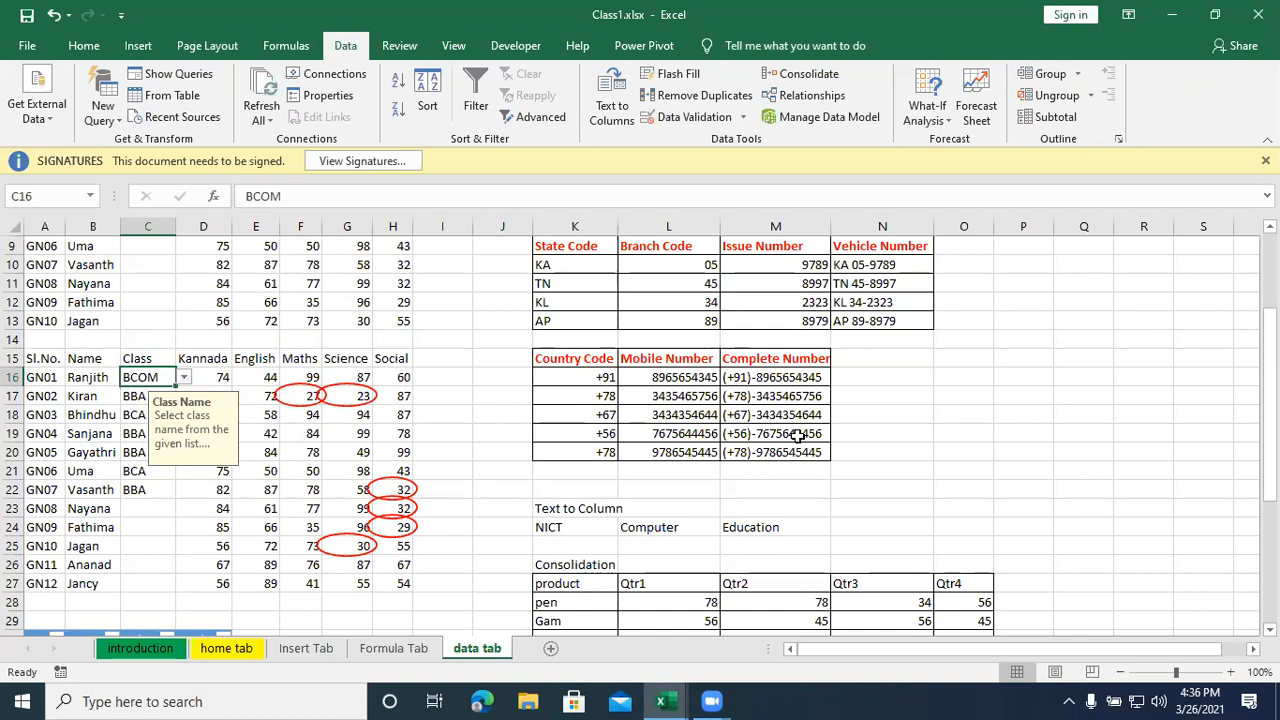
pyautogui.hotkey('ctrl', 'z')
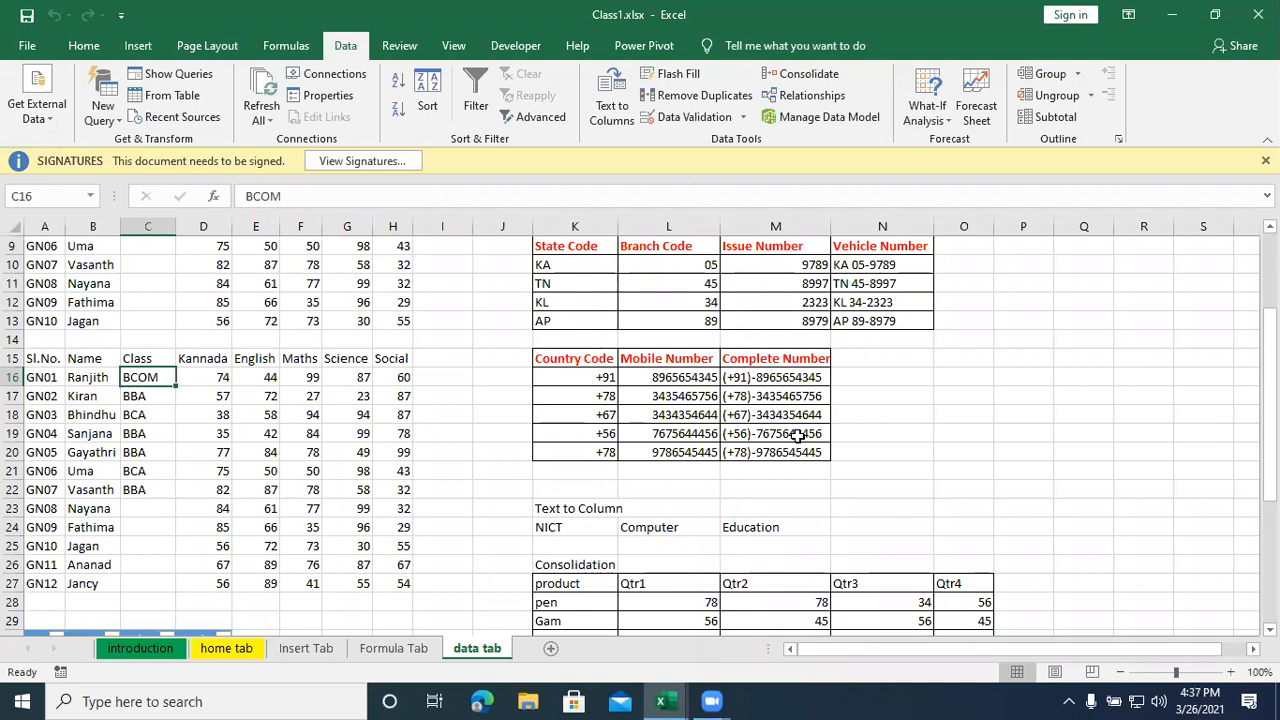
pyautogui.click(894, 528)
pyautogui.scroll(-2, 737, 336)
pyautogui.scroll(-7, 737, 336)
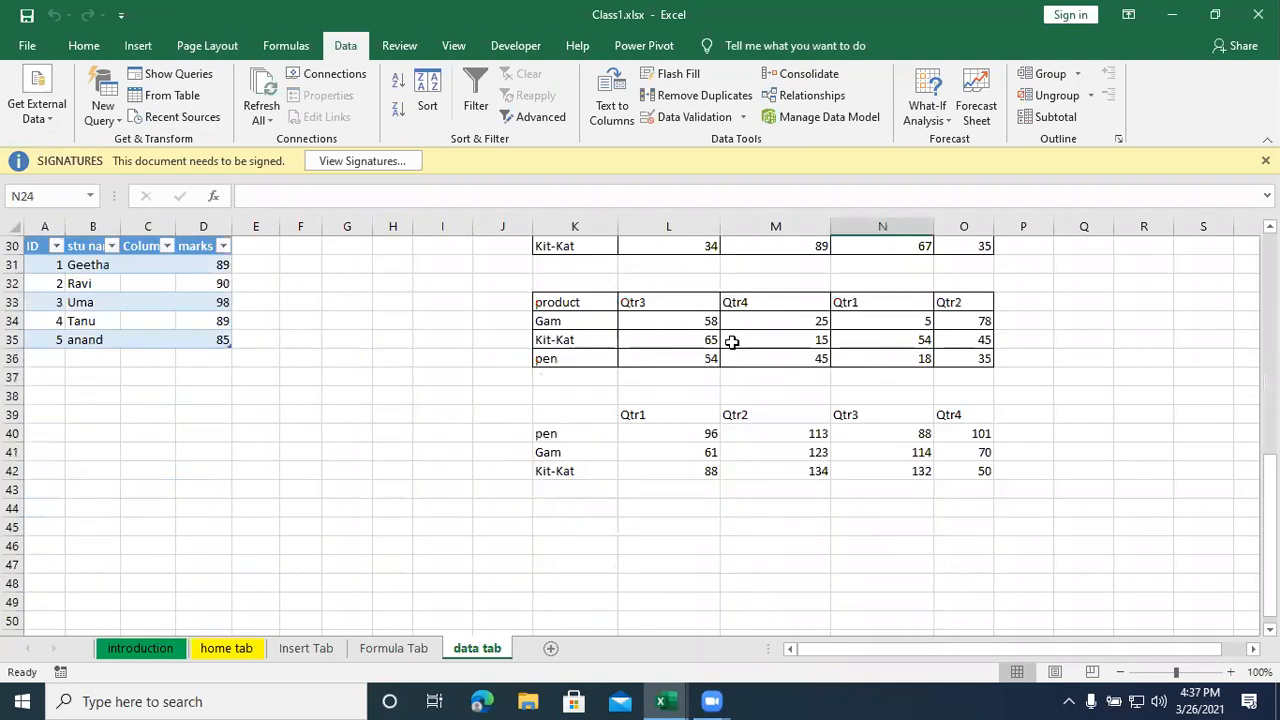
pyautogui.click(556, 410)
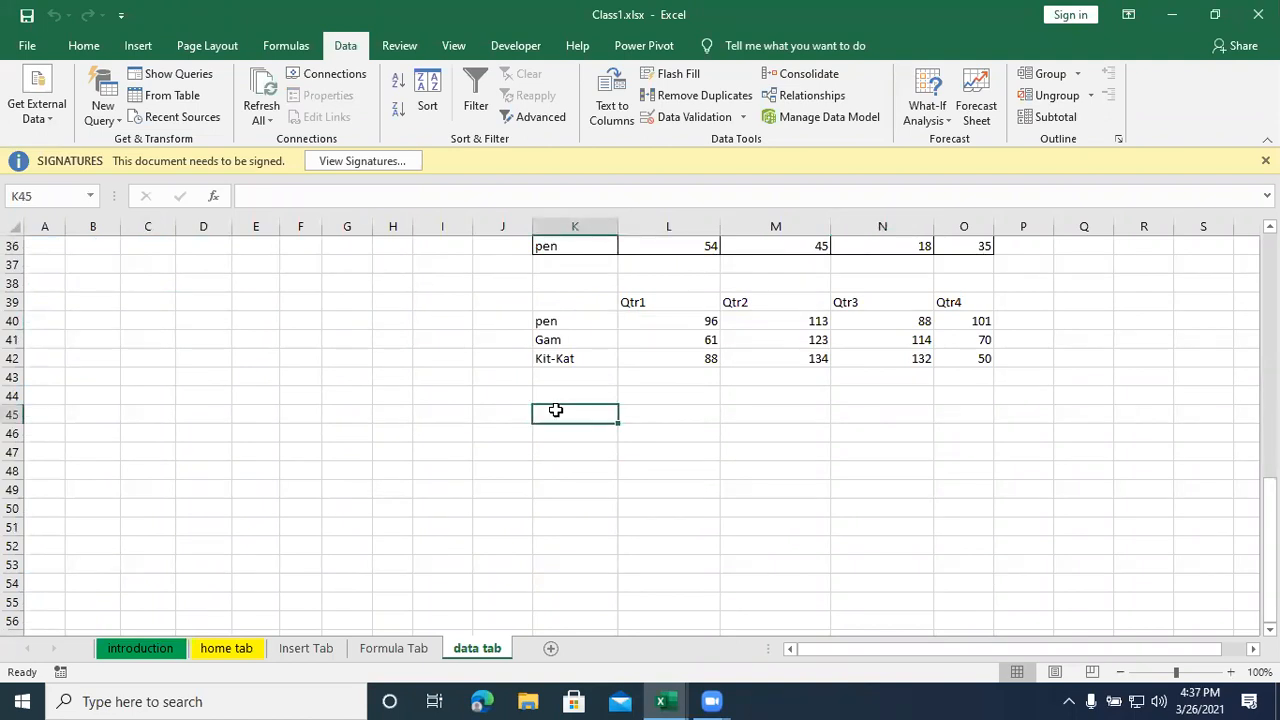
pyautogui.scroll(8, 556, 410)
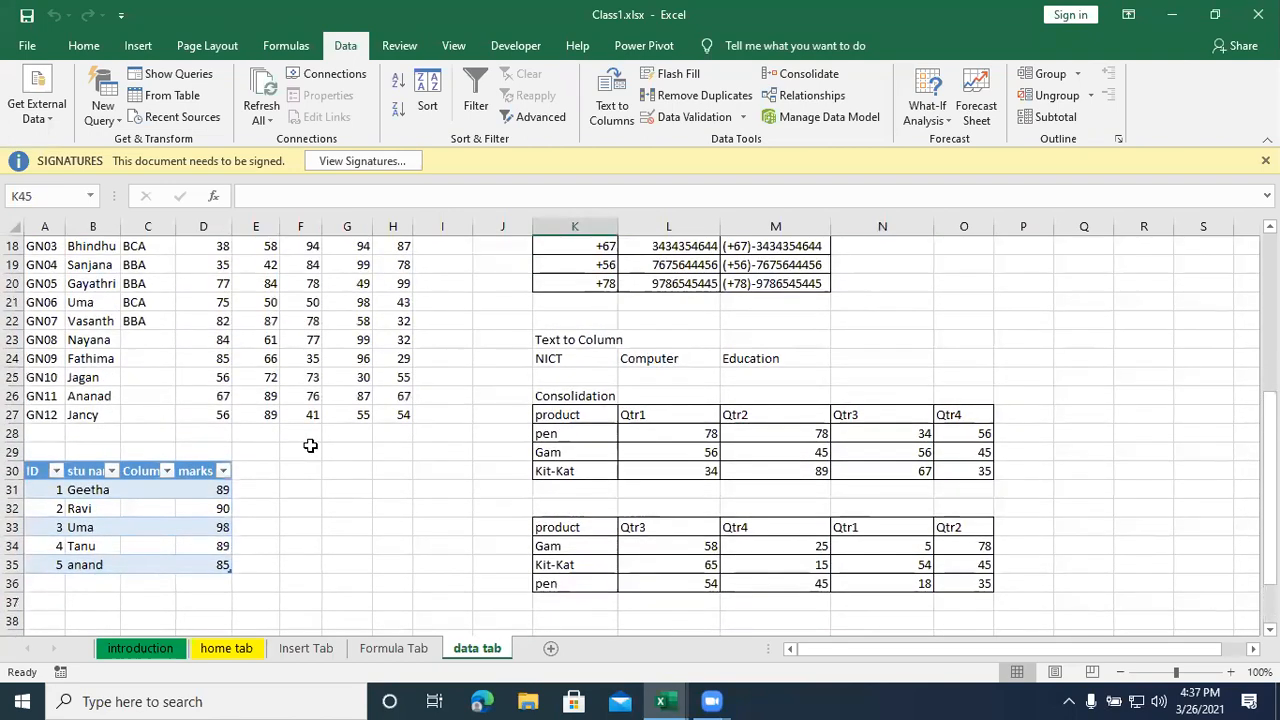
# - Choose BBA for student GN08 and BCA for student GN09 from the Class drop-down list
pyautogui.click(142, 468)
pyautogui.click(145, 453)
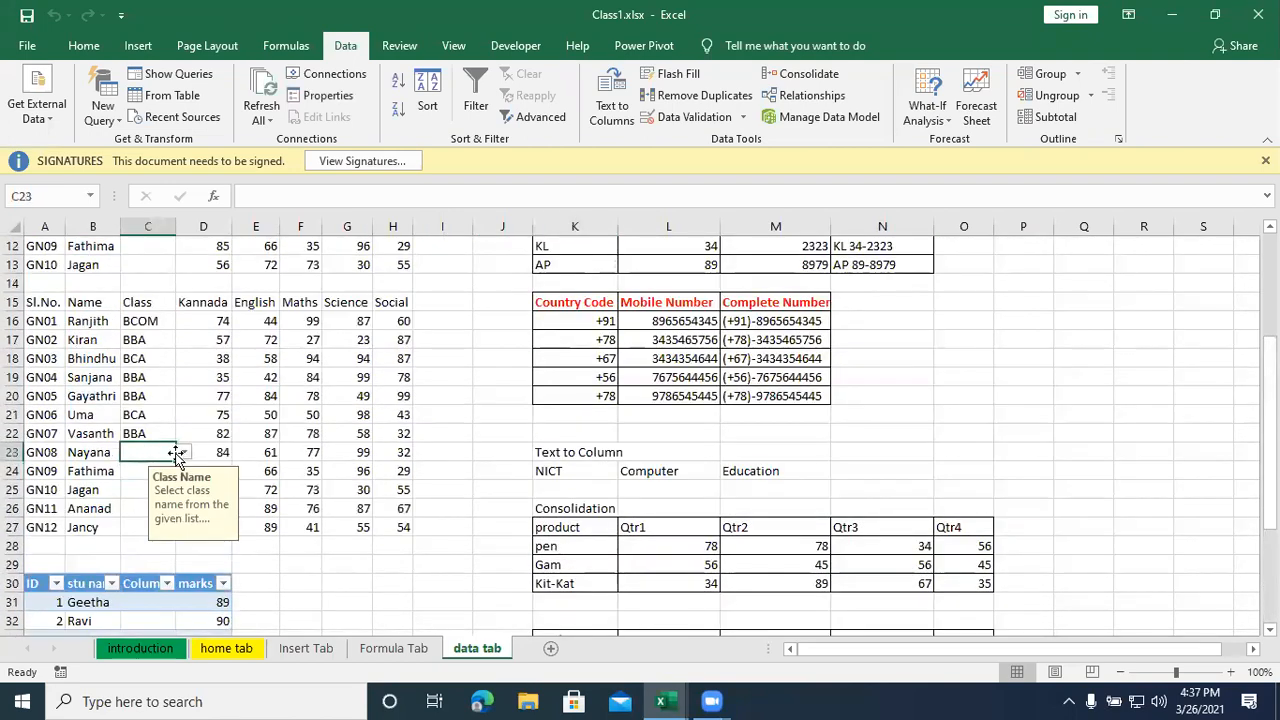
pyautogui.click(184, 452)
pyautogui.click(168, 480)
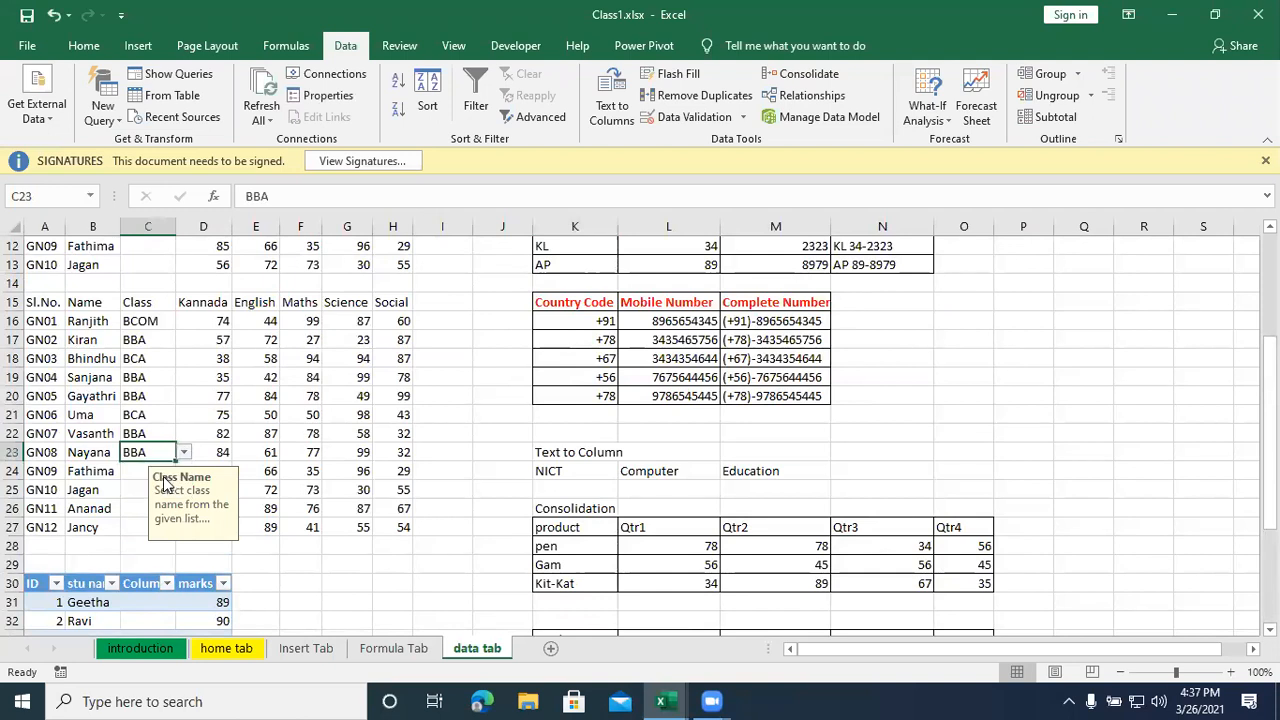
pyautogui.click(155, 471)
pyautogui.click(184, 471)
pyautogui.click(138, 511)
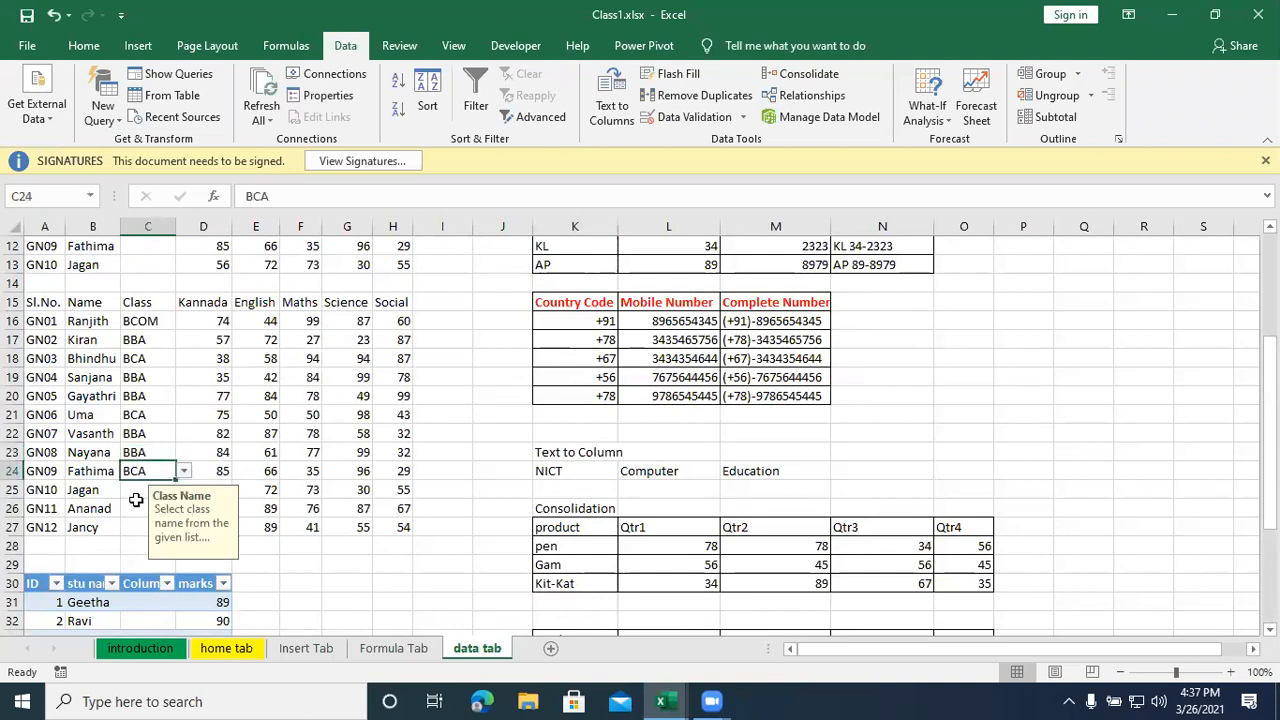
# - Enter the class BBA for student GN10 and BCOM for students GN11 and GN12
pyautogui.click(132, 490)
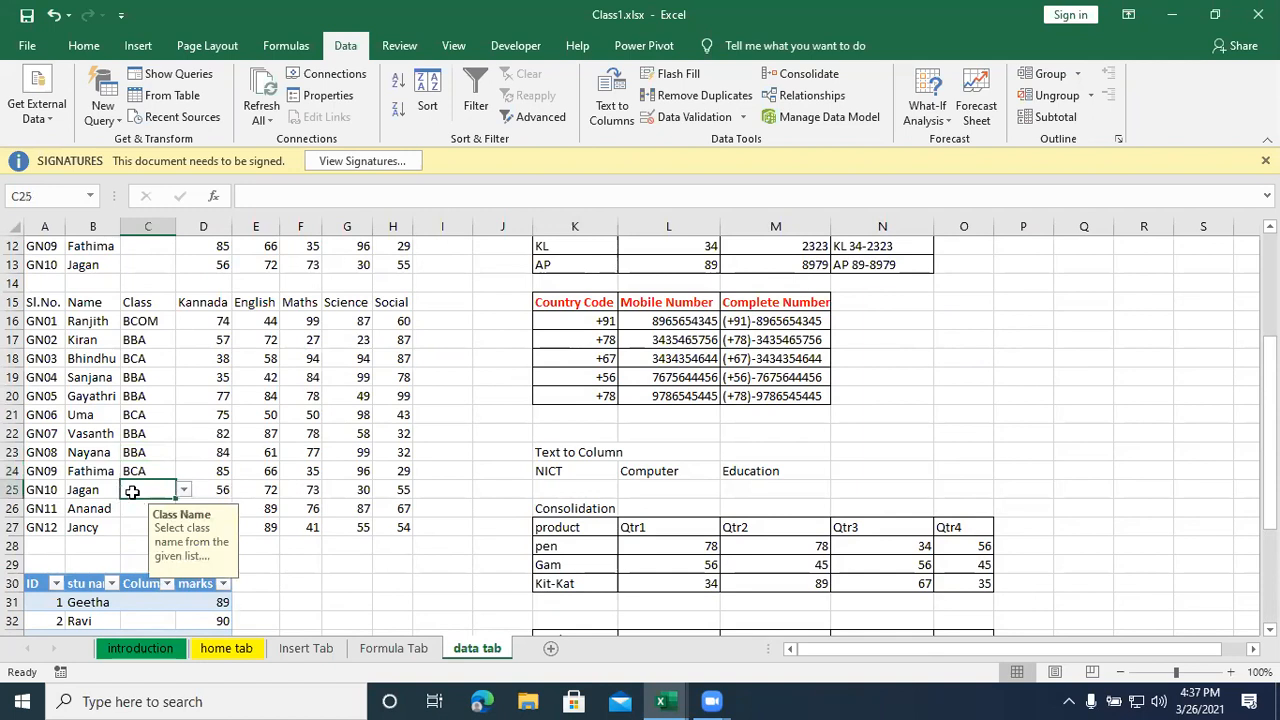
pyautogui.write('BBA')
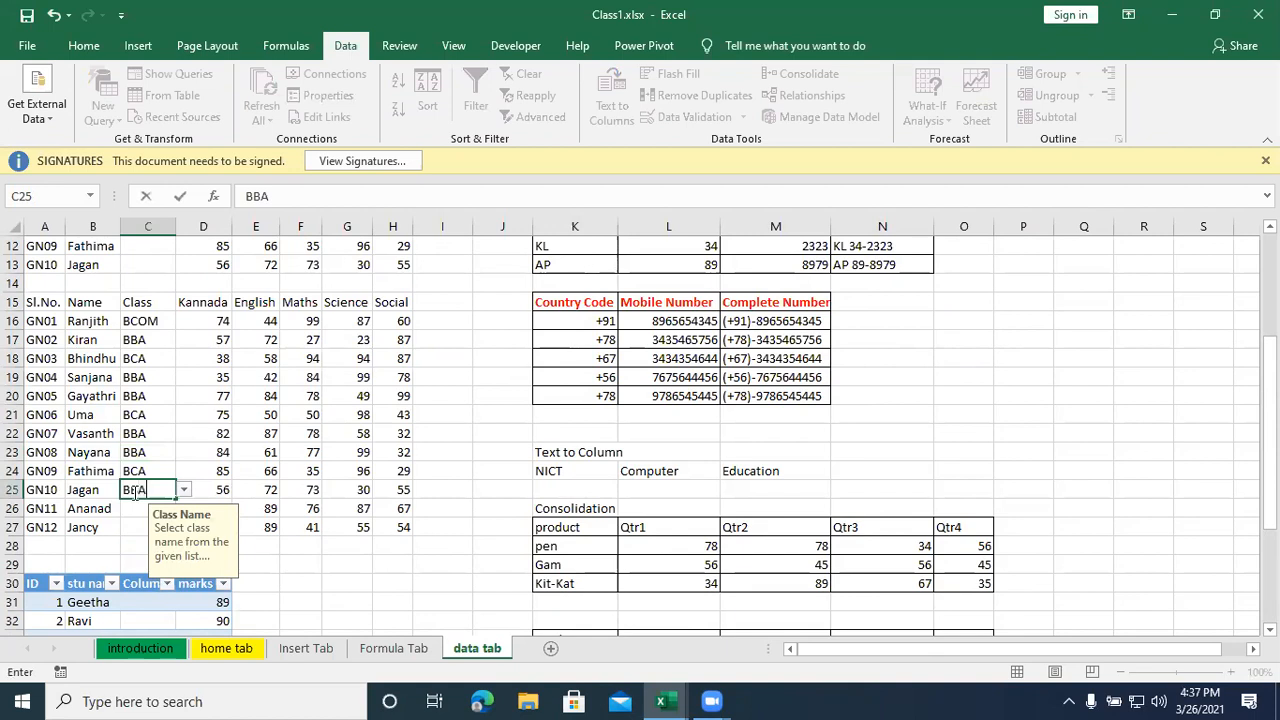
pyautogui.press('Return')
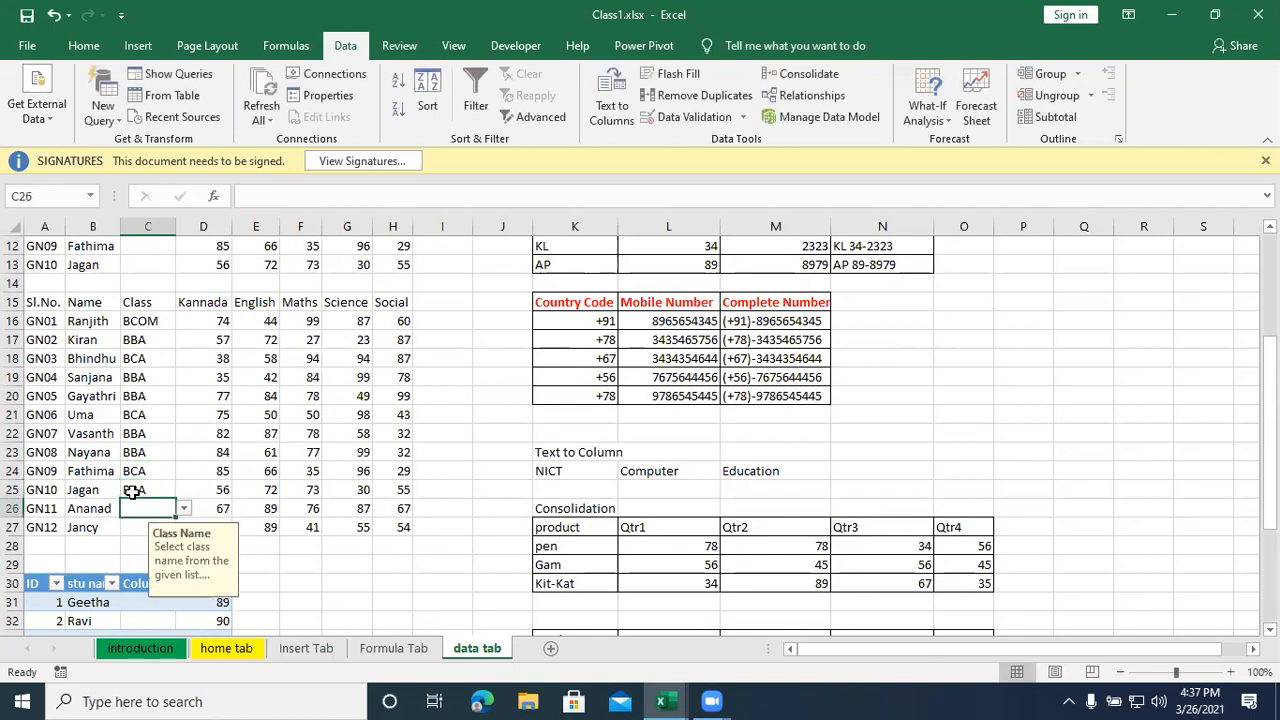
pyautogui.write('BCOM')
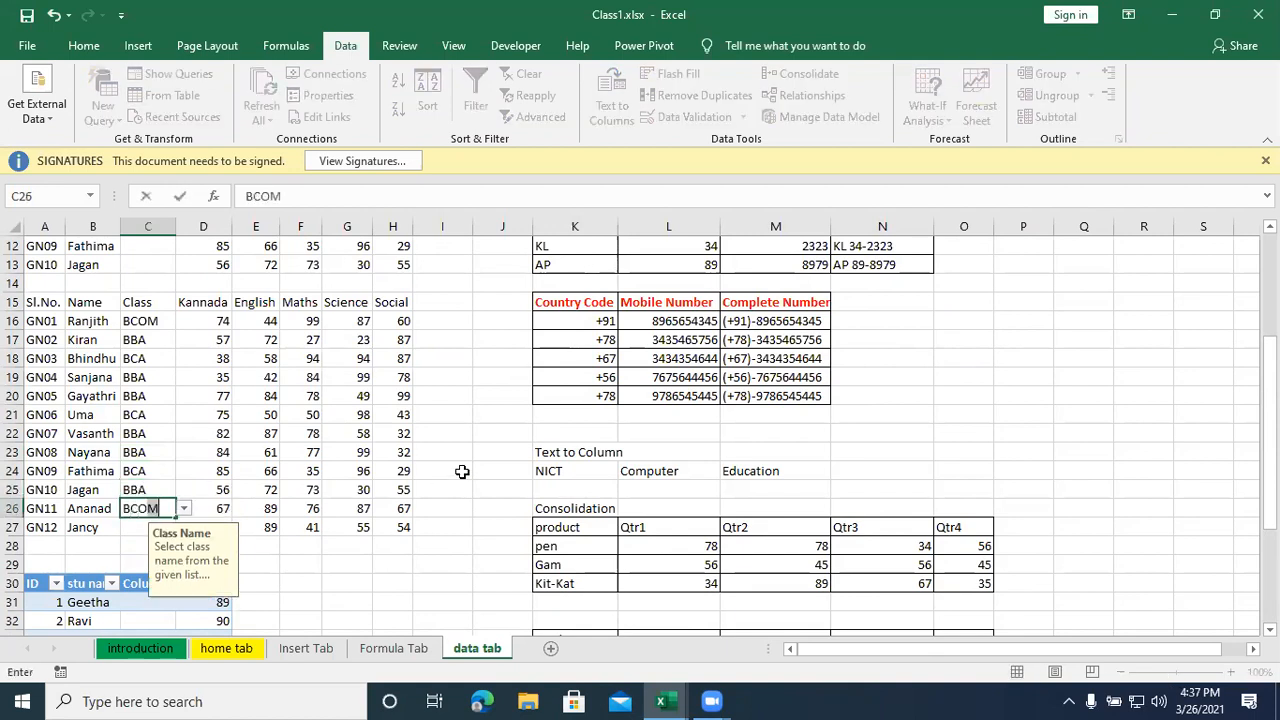
pyautogui.press('Return')
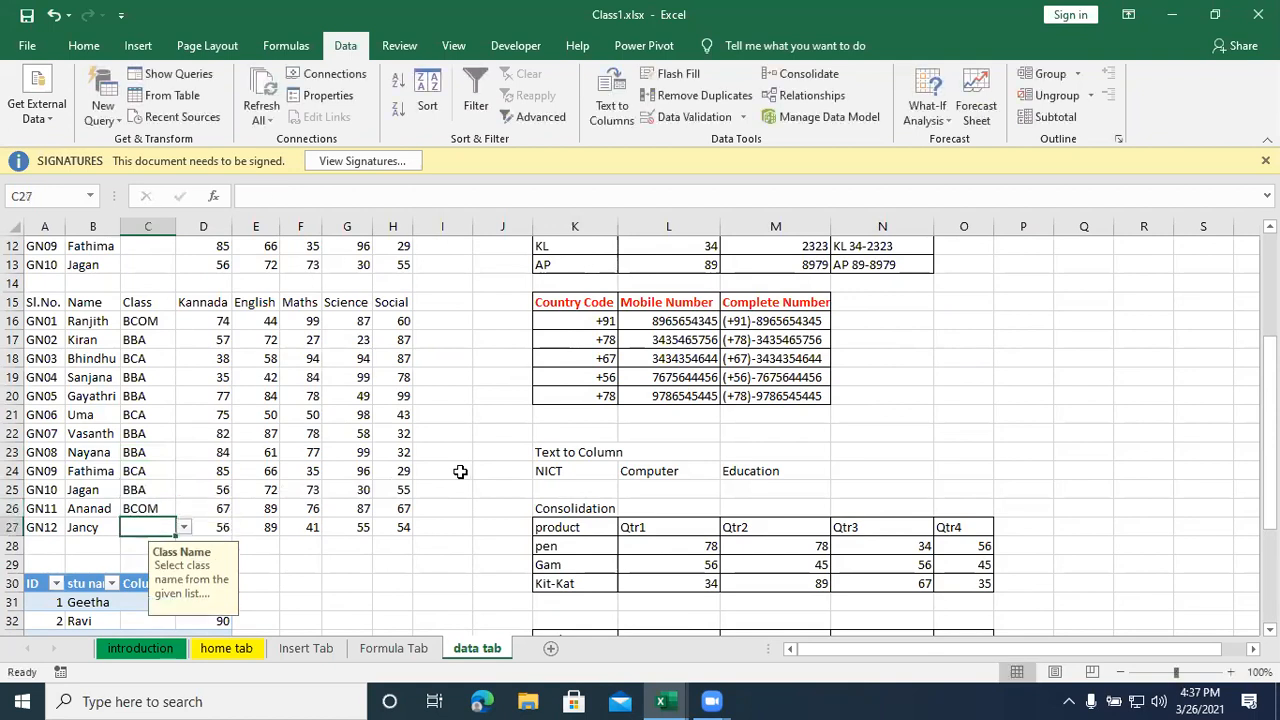
pyautogui.write('BCOM')
pyautogui.press('Return')
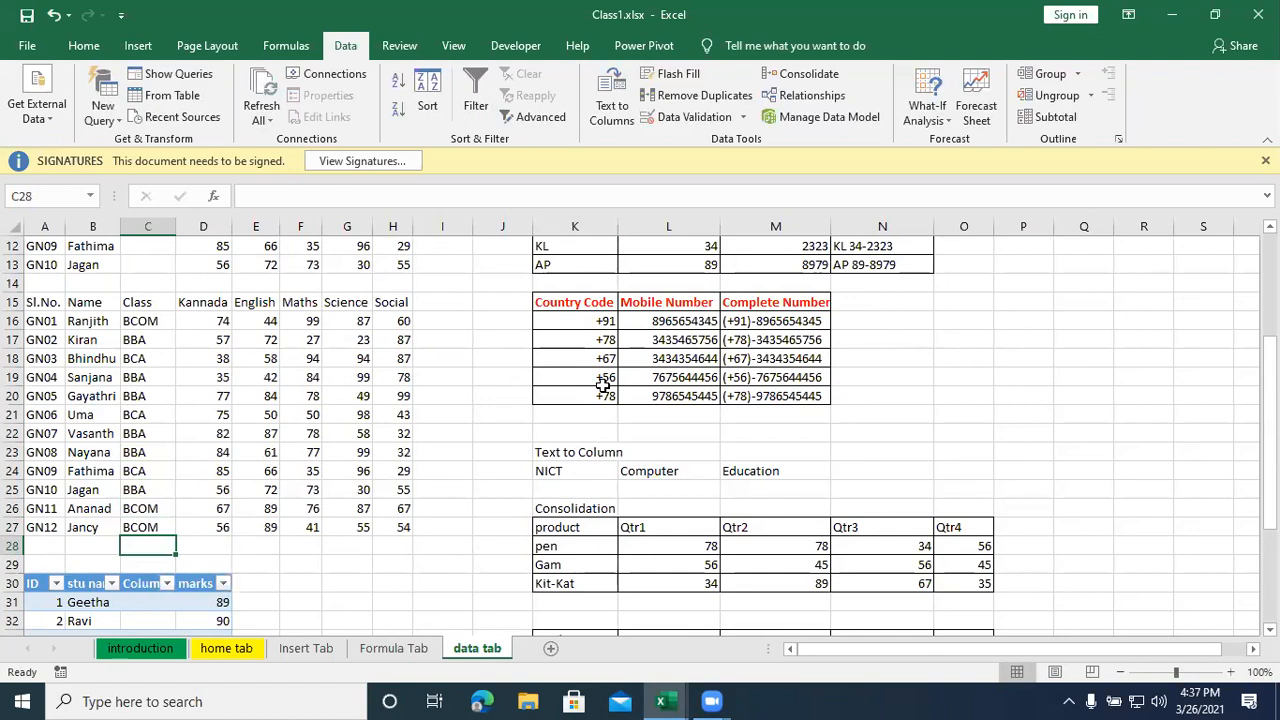
# - Select the student marks table A15:H27 with its headers and sort it in ascending order
pyautogui.click(347, 563)
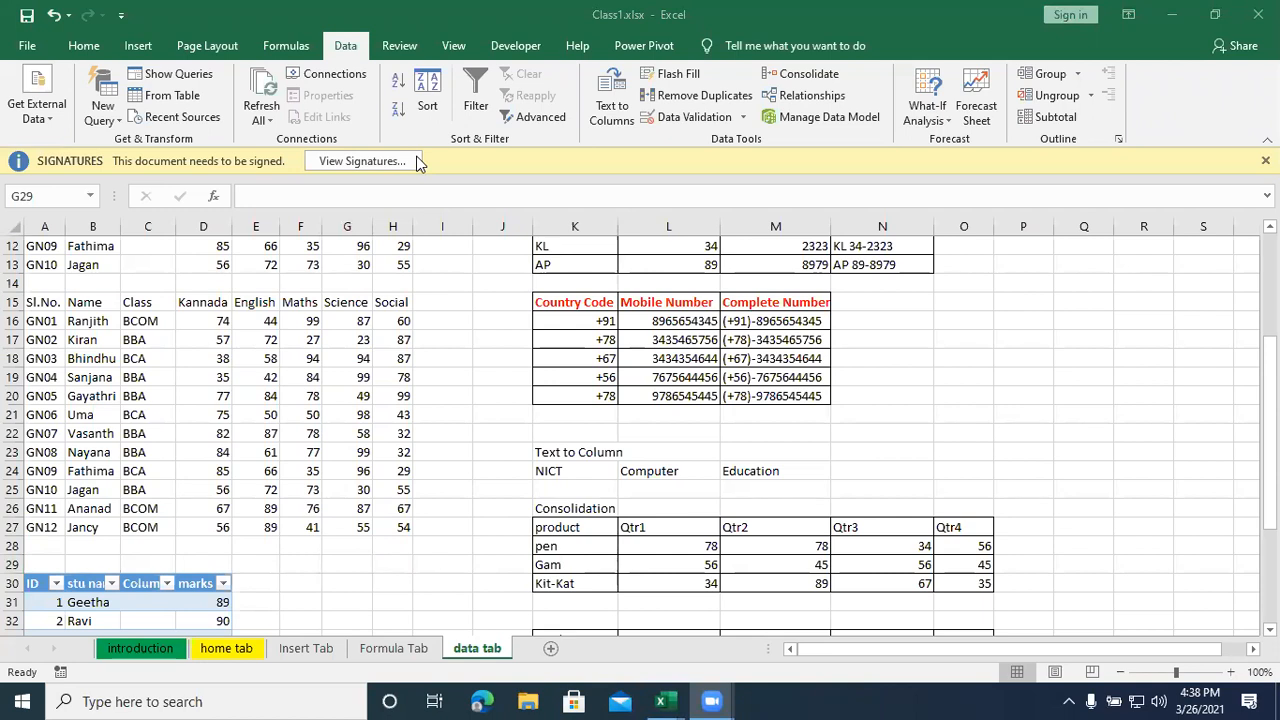
pyautogui.click(136, 302)
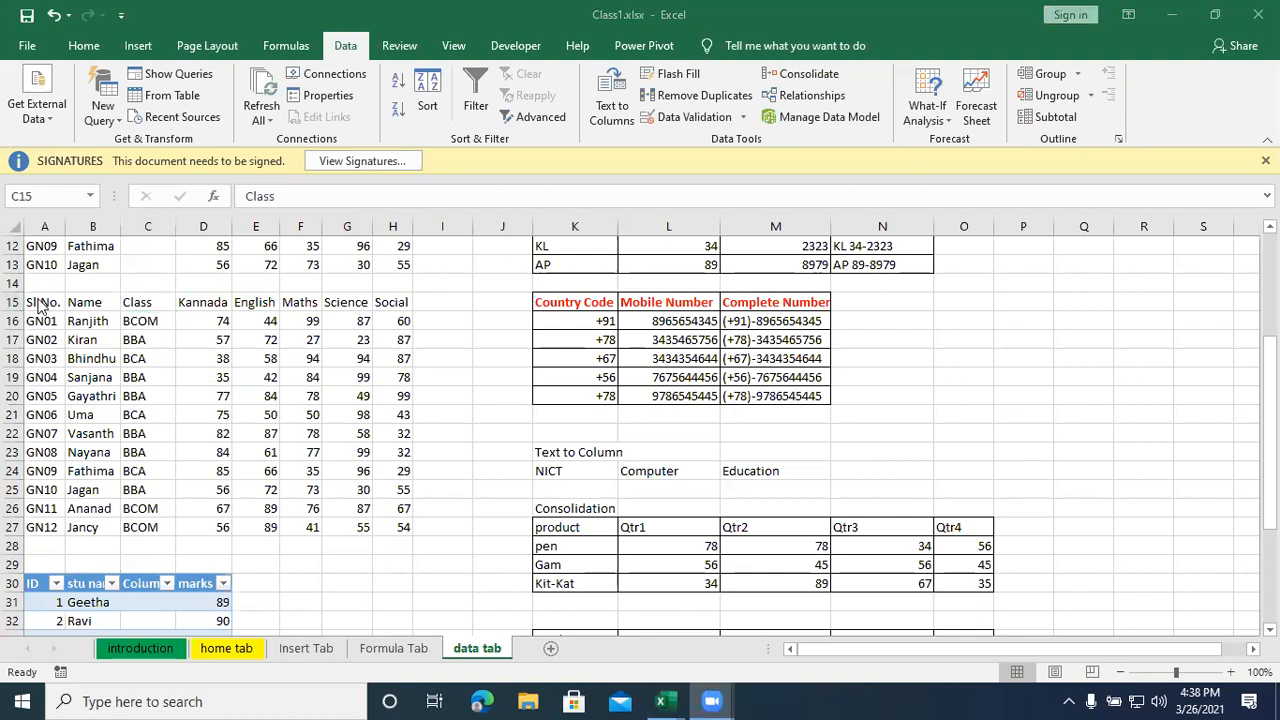
pyautogui.click(105, 380)
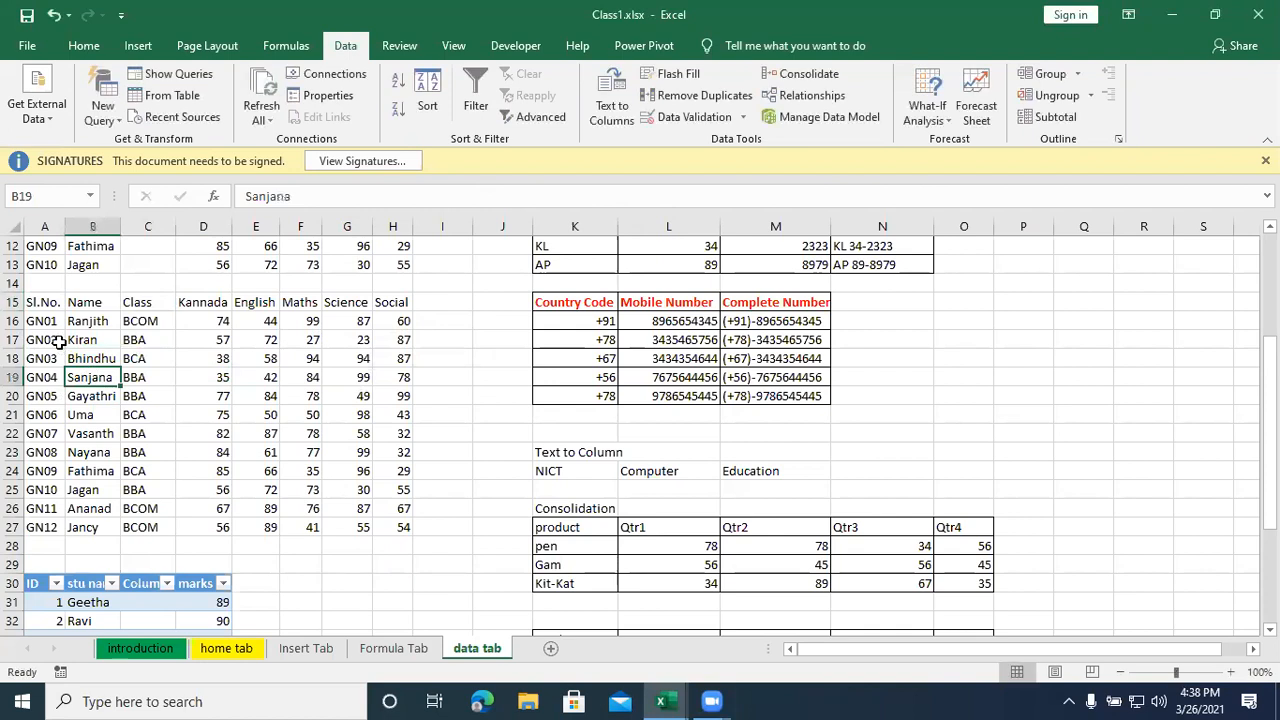
pyautogui.moveTo(45, 305); pyautogui.dragTo(400, 528)
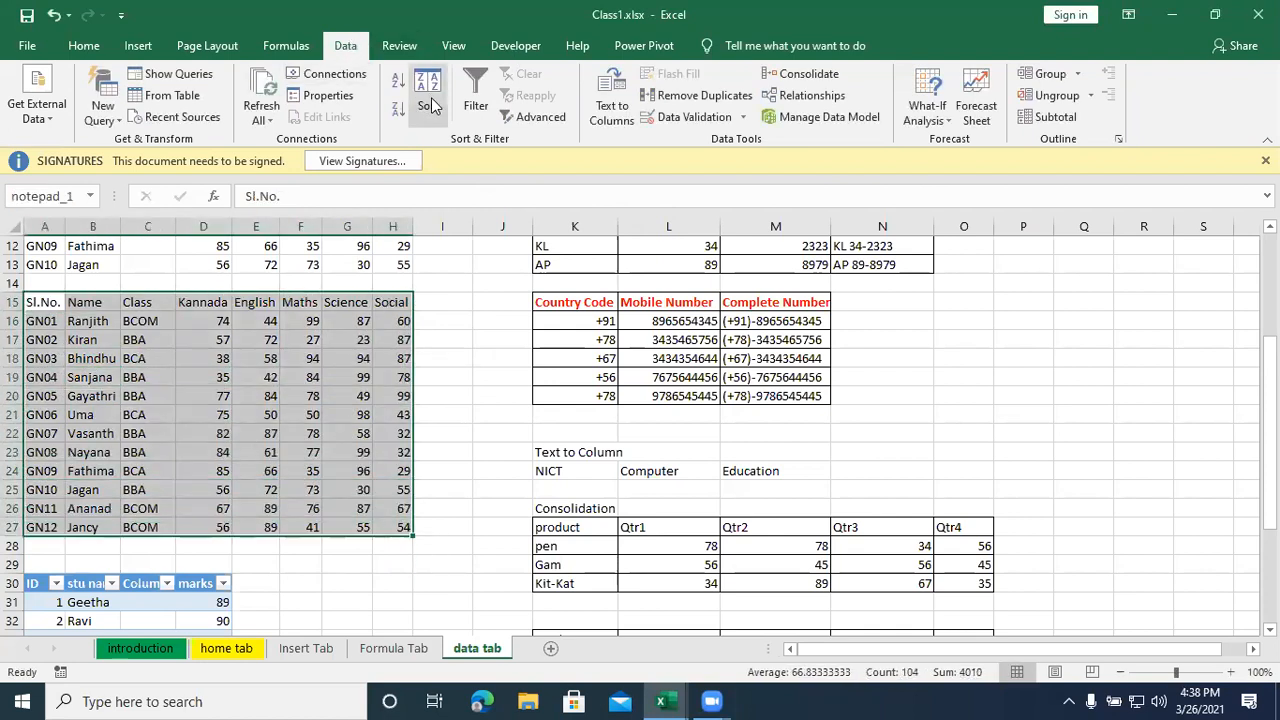
pyautogui.click(397, 84)
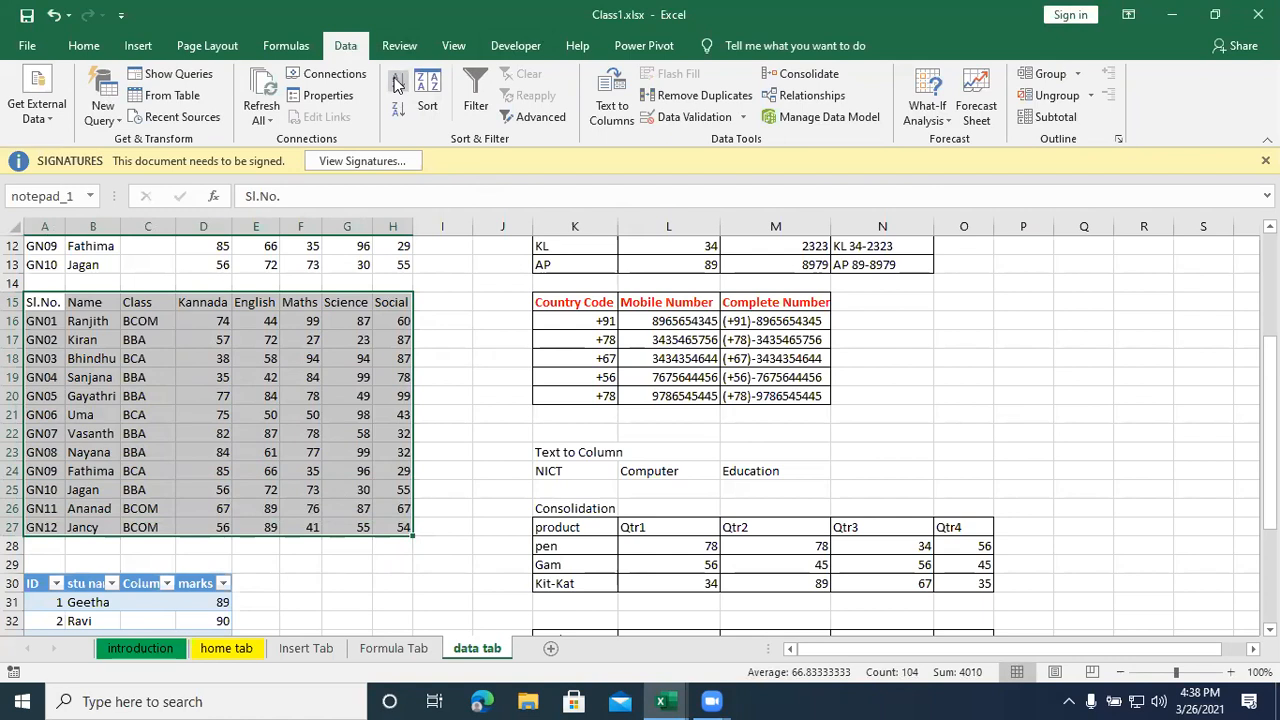
# - Sort the selected student marks table by Sl.No. in descending order, and restore the ascending order
pyautogui.click(397, 110)
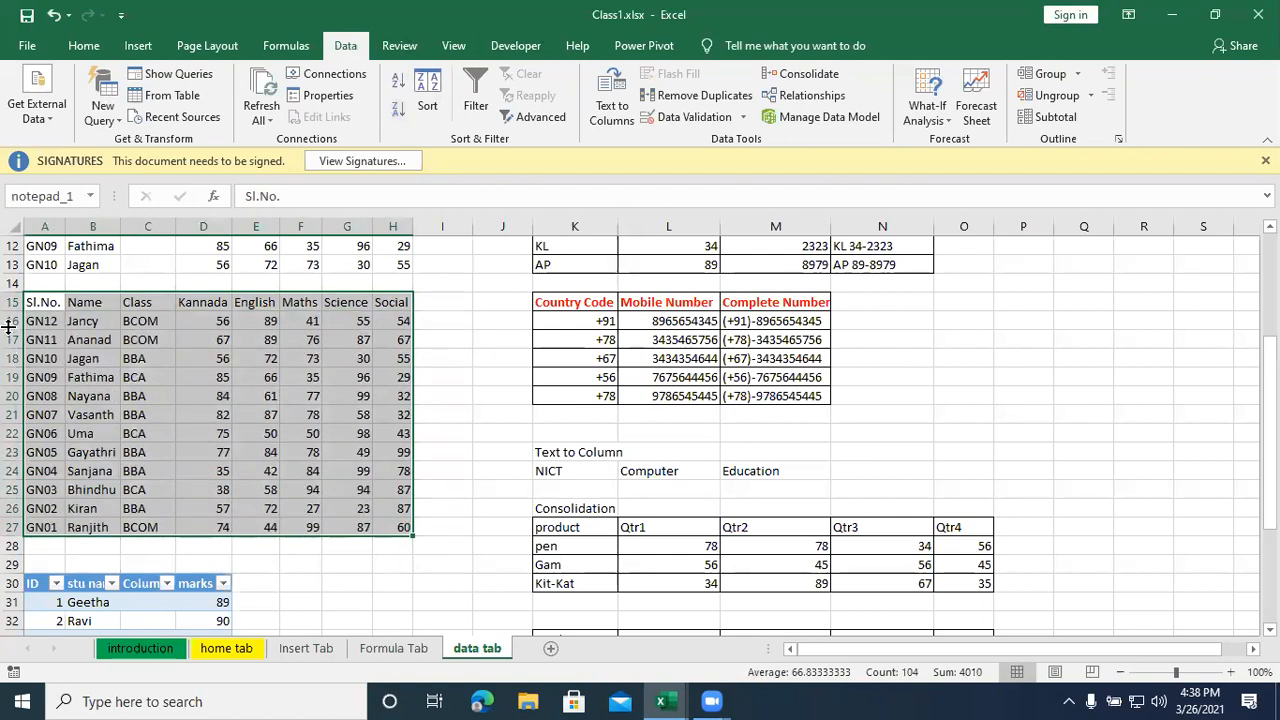
pyautogui.click(397, 81)
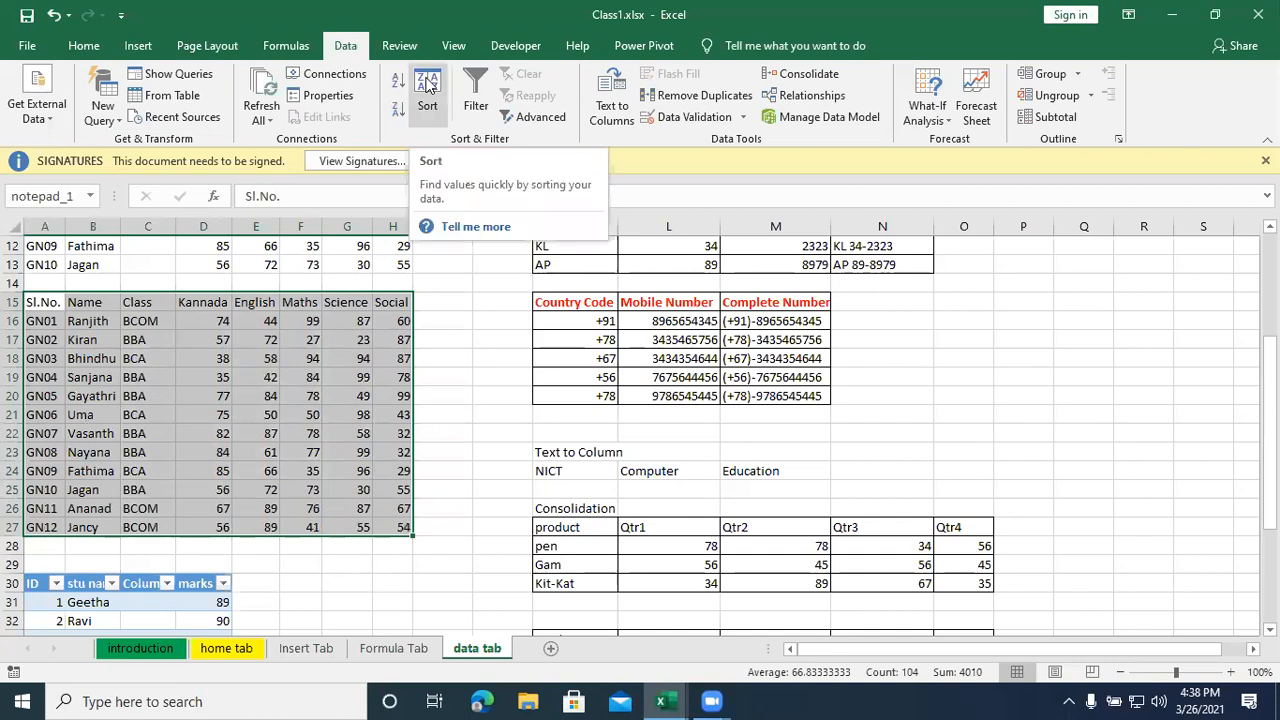
pyautogui.click(427, 85)
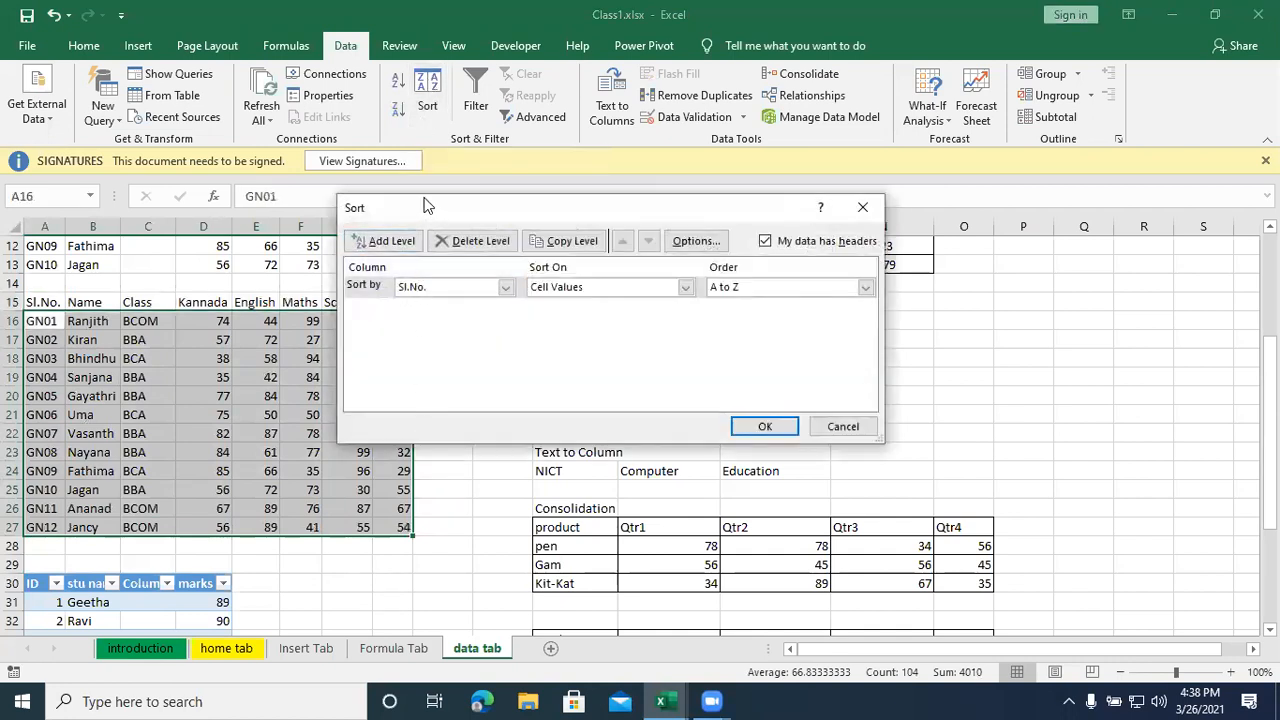
pyautogui.moveTo(426, 207); pyautogui.dragTo(395, 144)
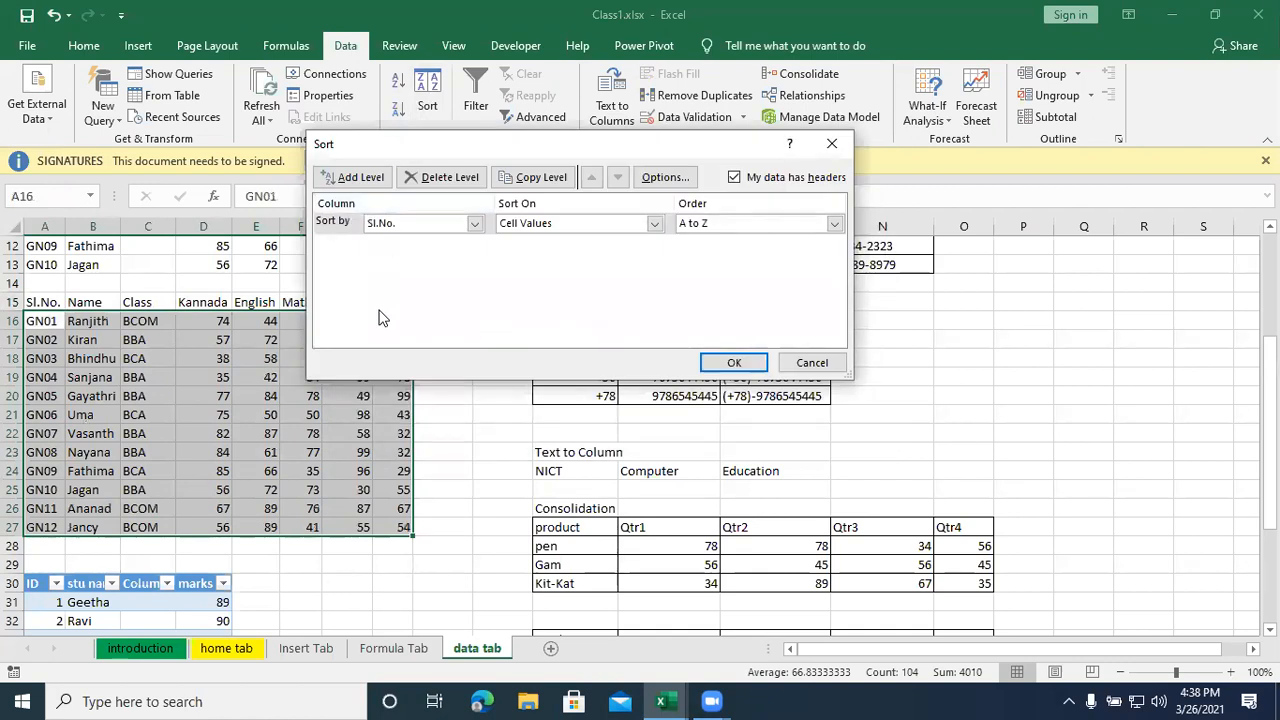
pyautogui.click(831, 144)
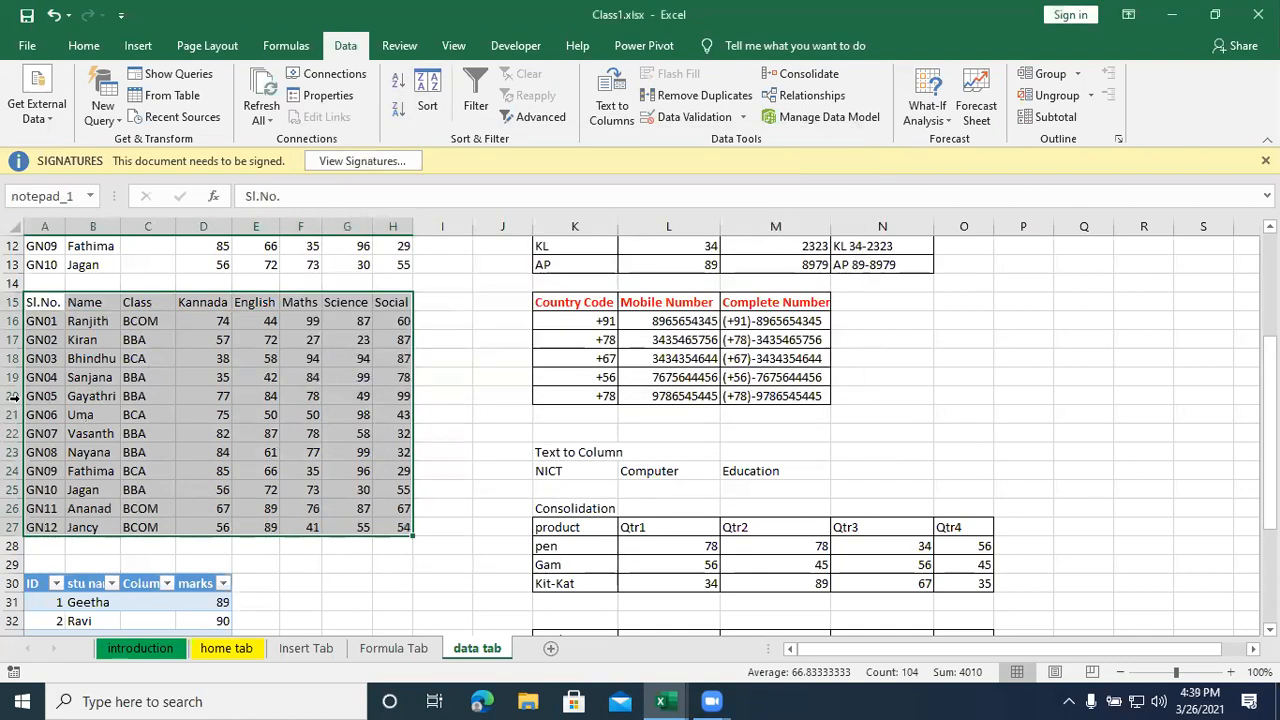
# - Custom sort the student marks table by Name on cell values from A to Z, and slightly widen the Name column
pyautogui.click(427, 100)
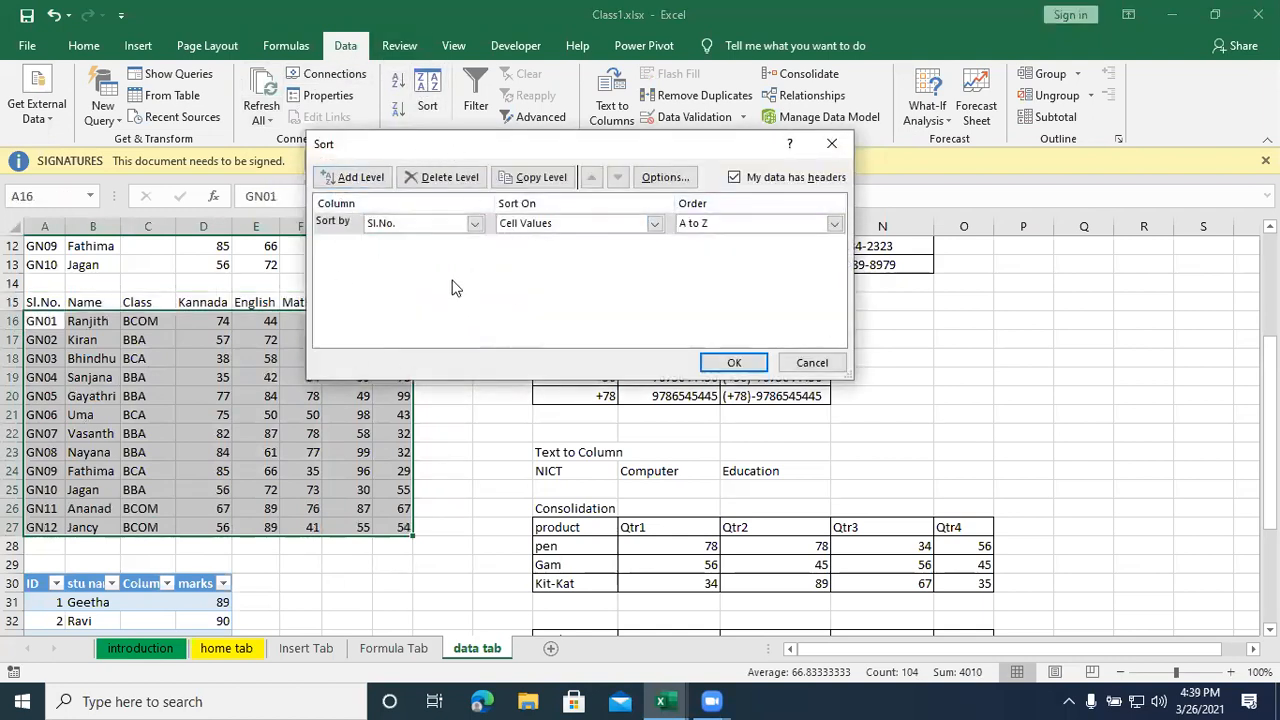
pyautogui.click(476, 223)
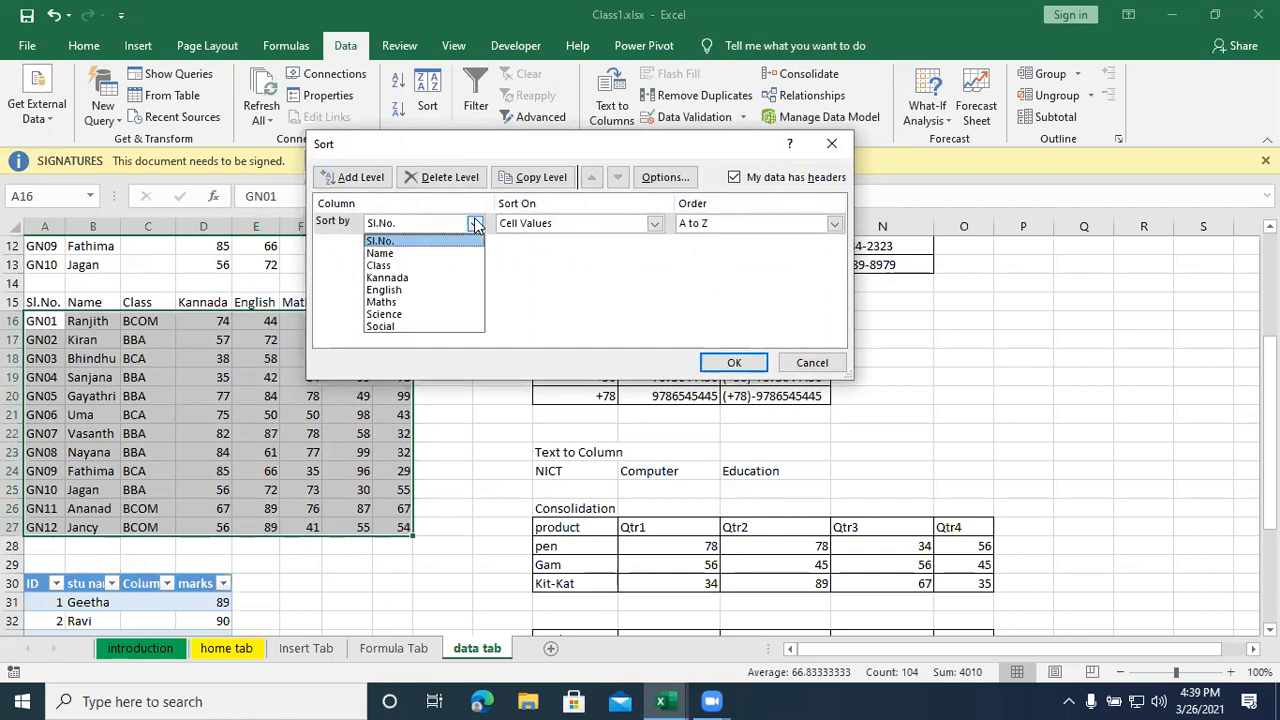
pyautogui.click(442, 254)
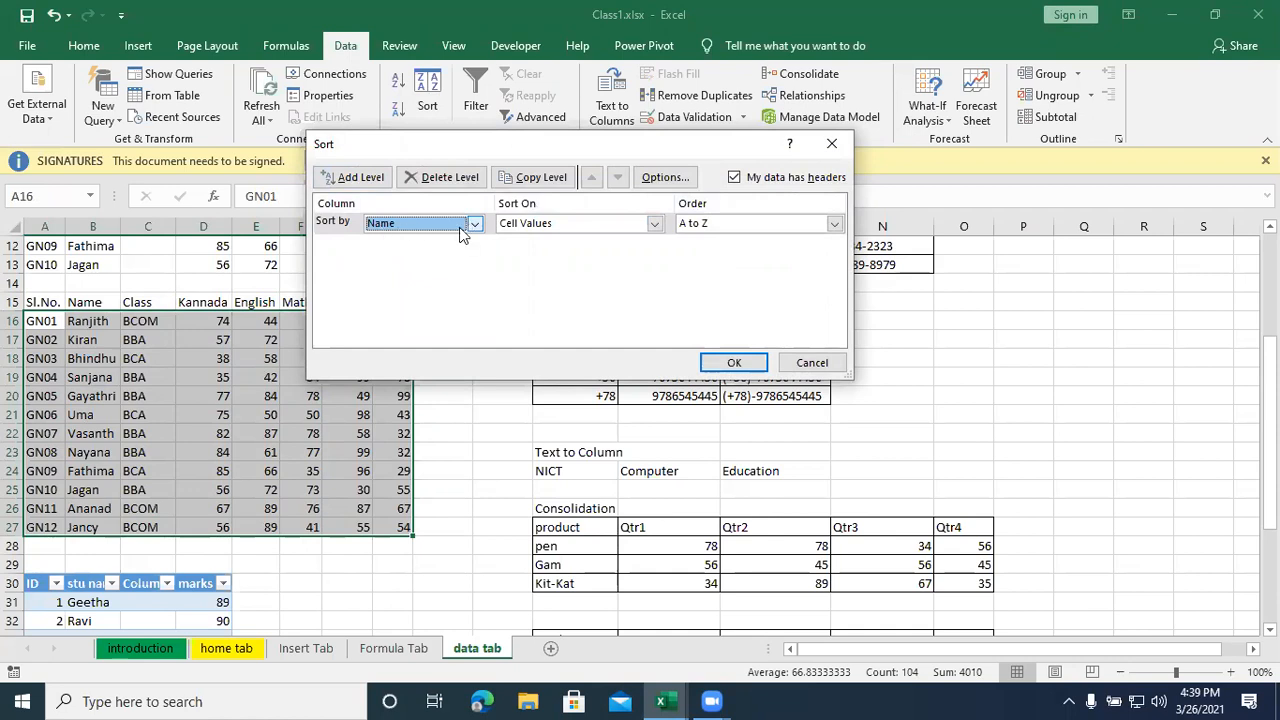
pyautogui.click(654, 224)
pyautogui.click(654, 224)
pyautogui.click(654, 224)
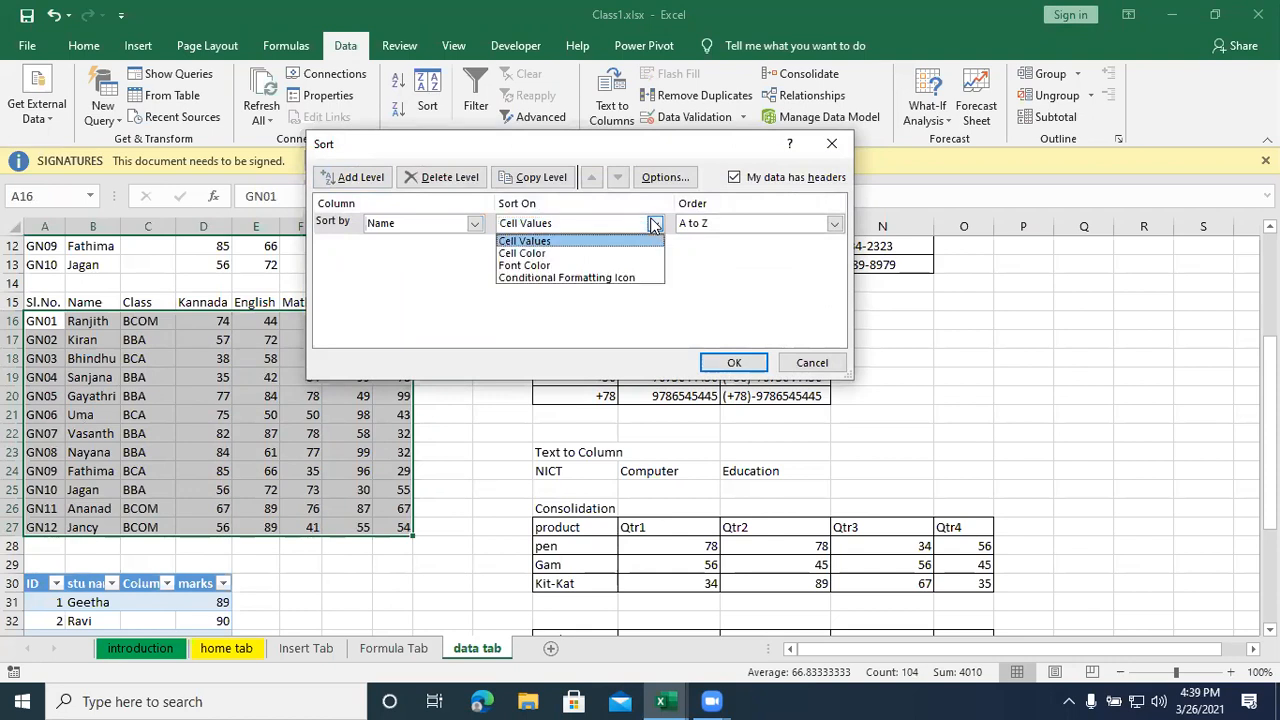
pyautogui.click(654, 224)
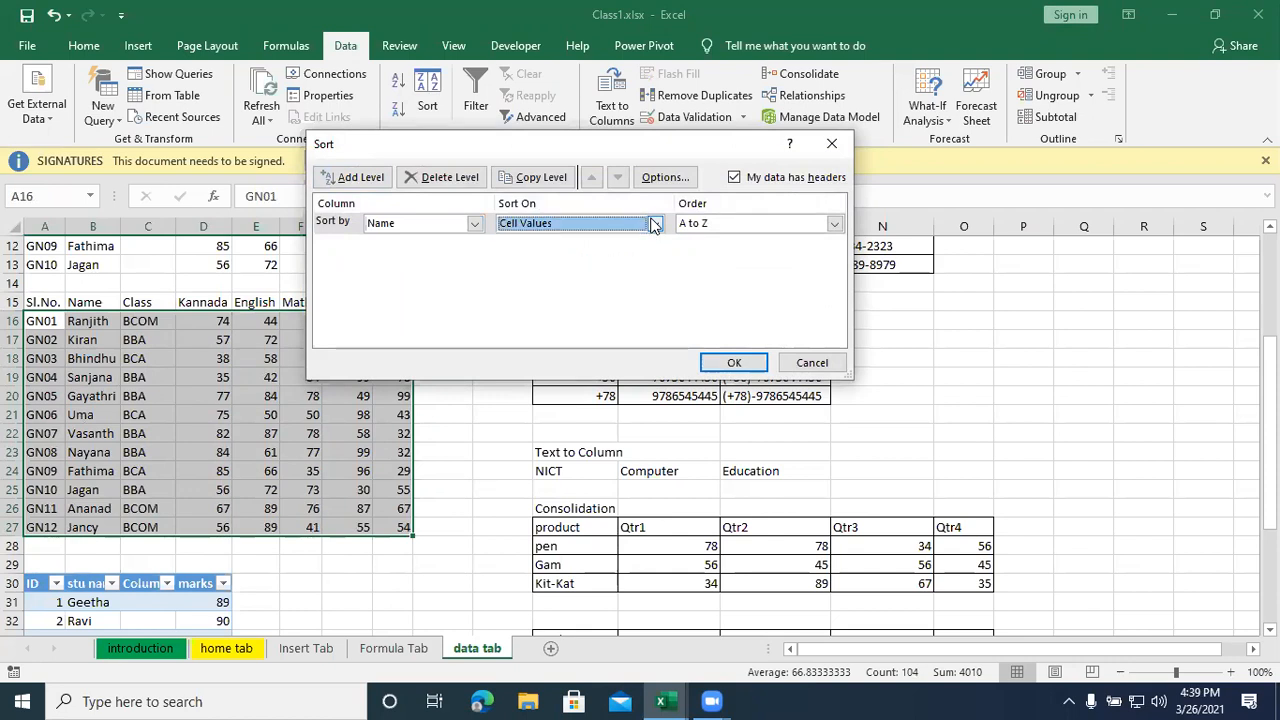
pyautogui.click(834, 224)
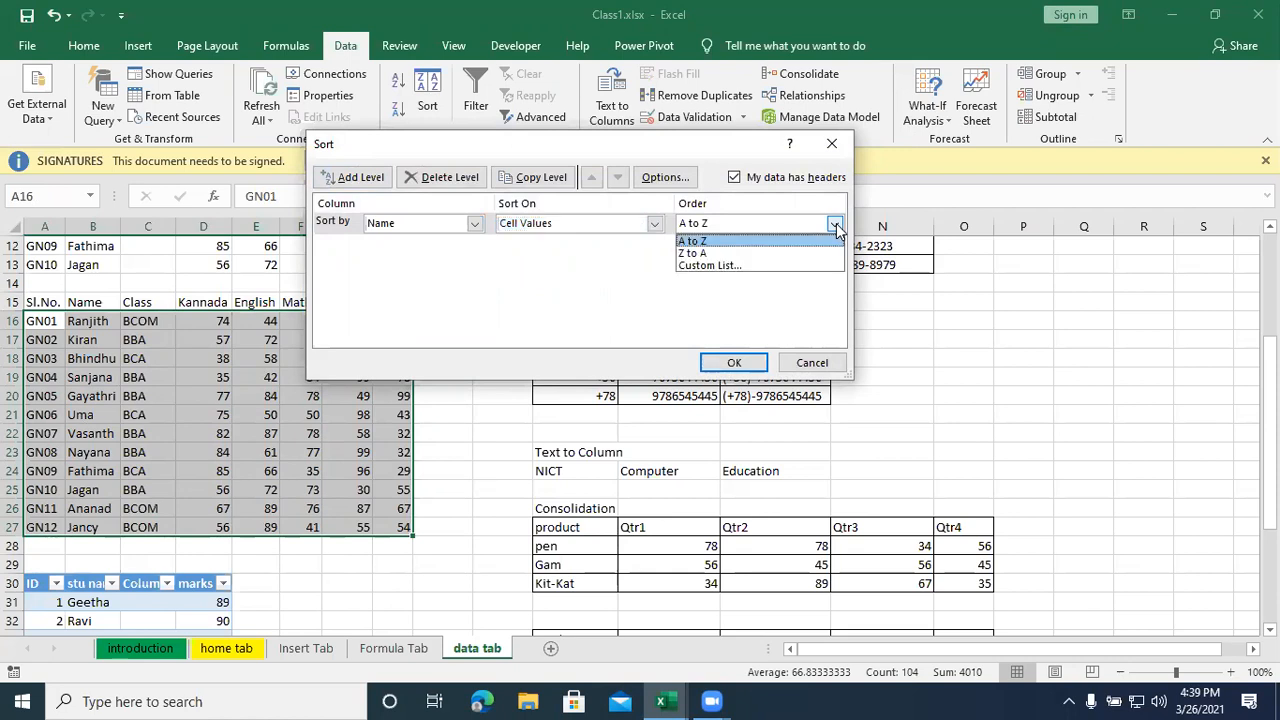
pyautogui.click(762, 242)
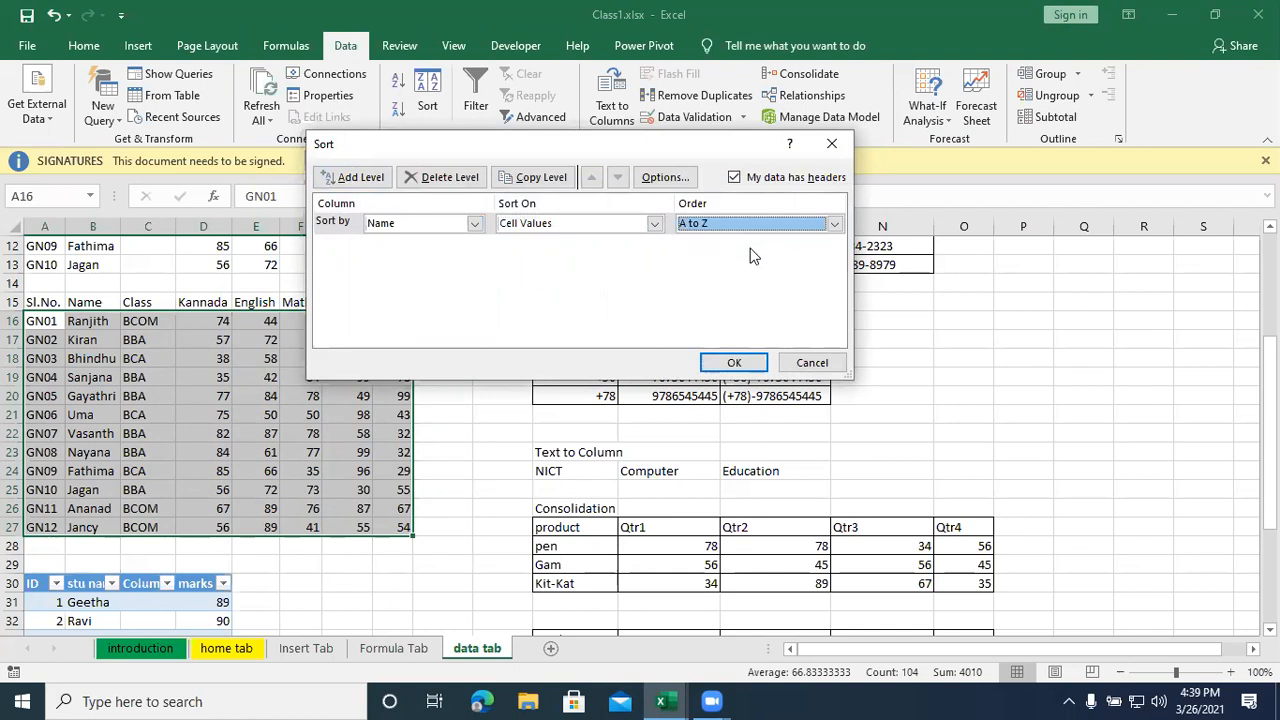
pyautogui.click(731, 364)
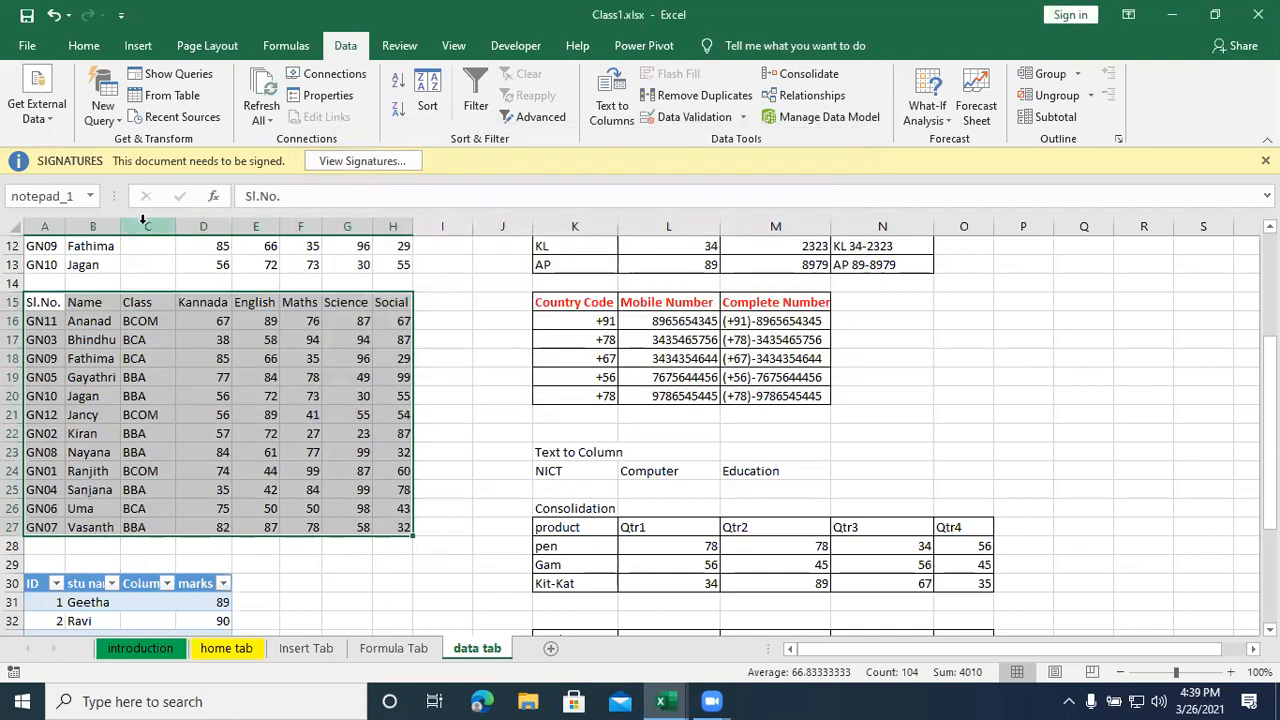
pyautogui.moveTo(128, 226); pyautogui.dragTo(132, 226)
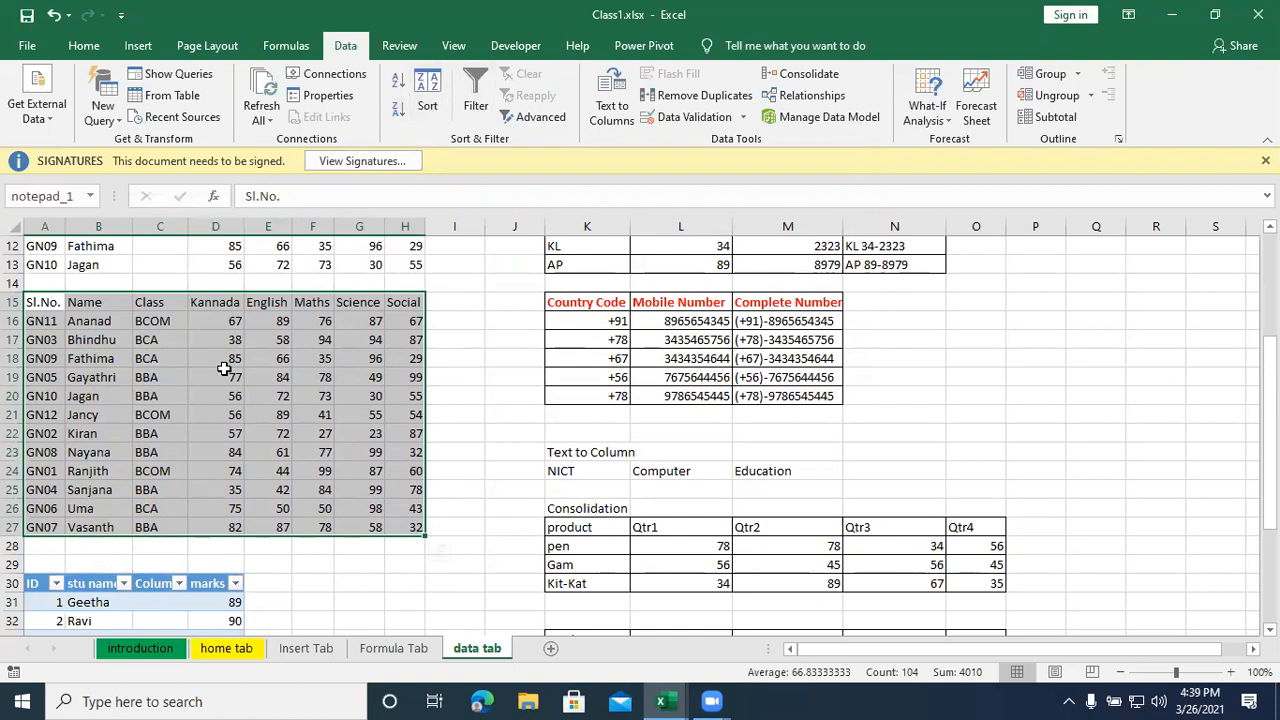
# - Custom sort the student marks table by Class on cell values, ordered A to Z
pyautogui.click(426, 95)
pyautogui.click(475, 224)
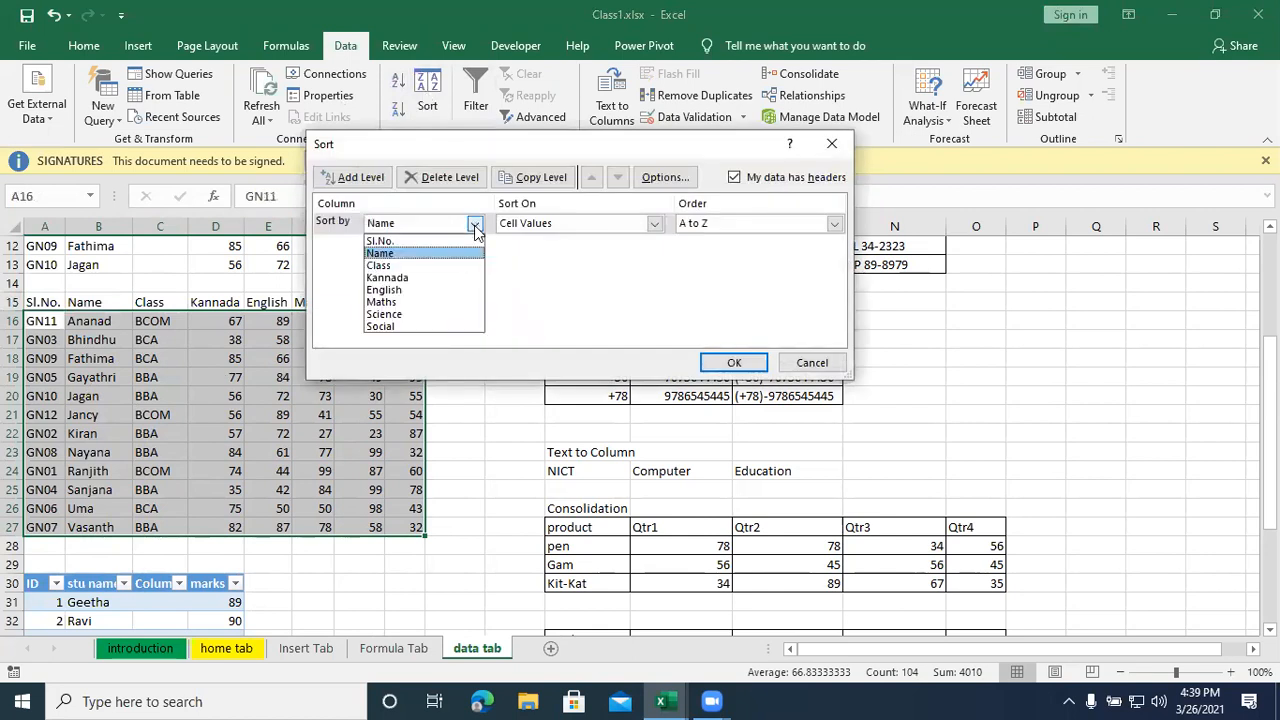
pyautogui.click(416, 266)
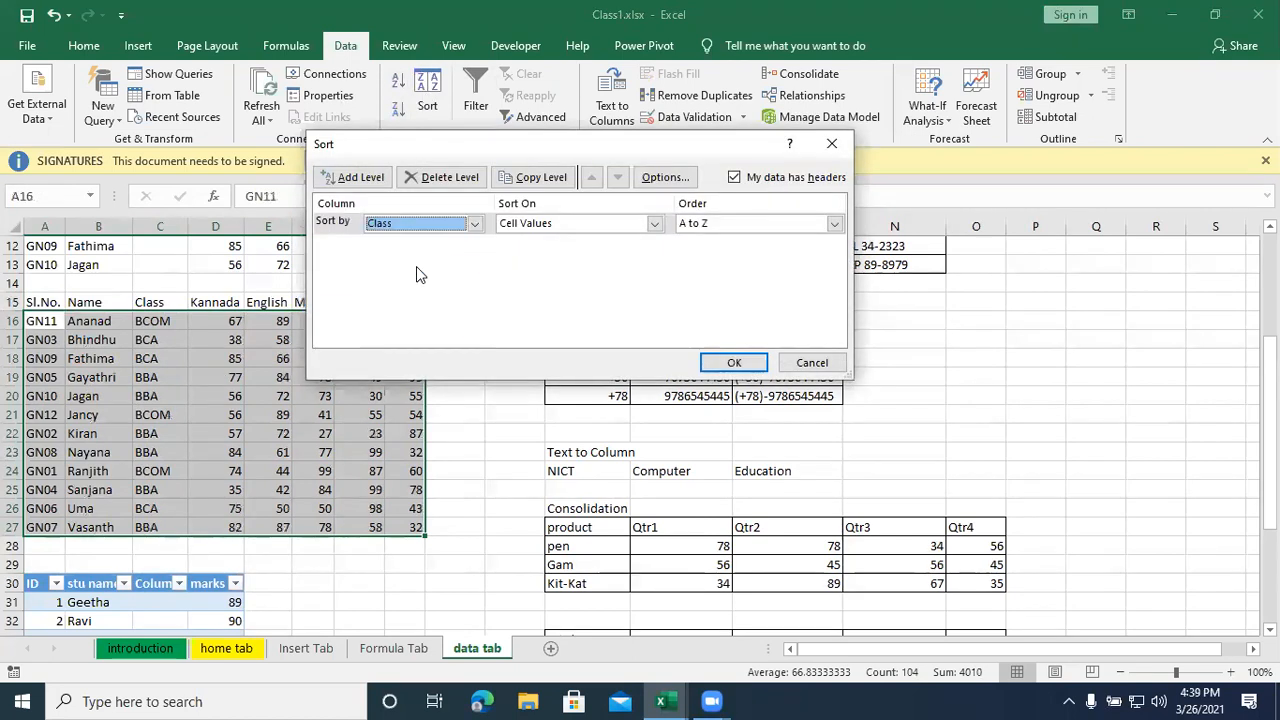
pyautogui.click(655, 224)
pyautogui.click(655, 224)
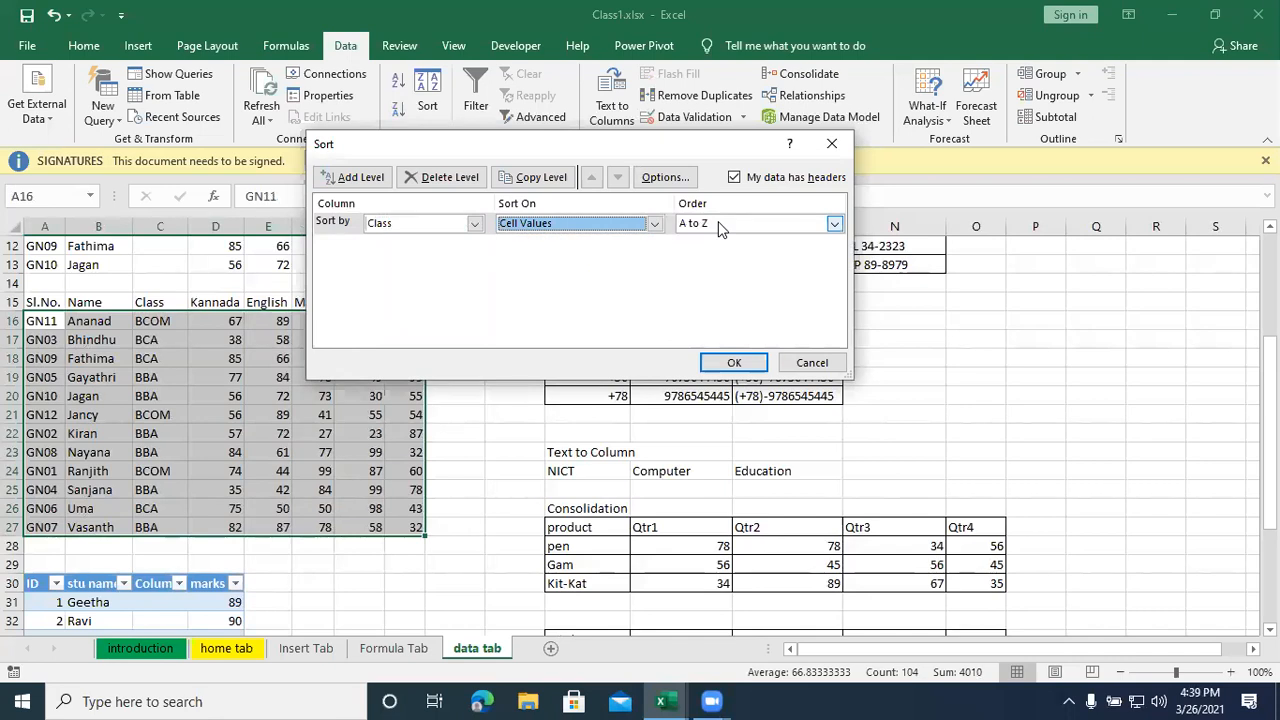
pyautogui.click(734, 363)
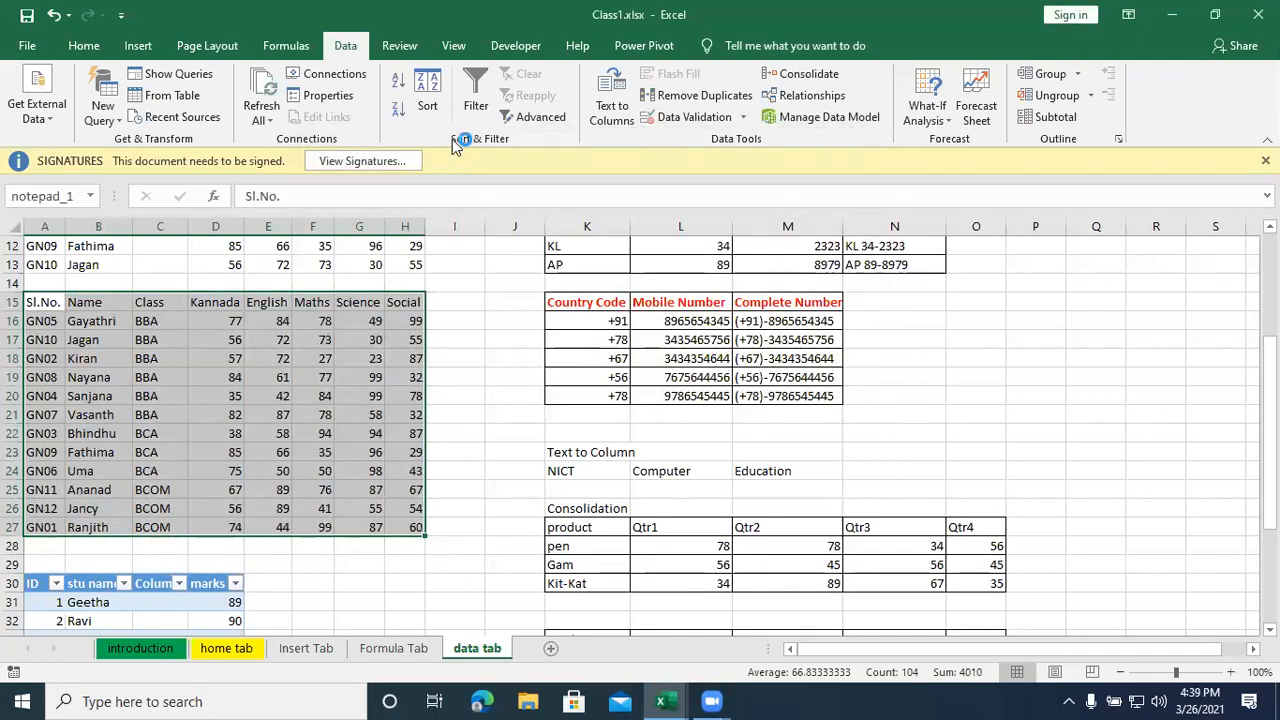
# - Sort the student marks table on two levels, by Name and by Class, both A to Z
pyautogui.click(429, 92)
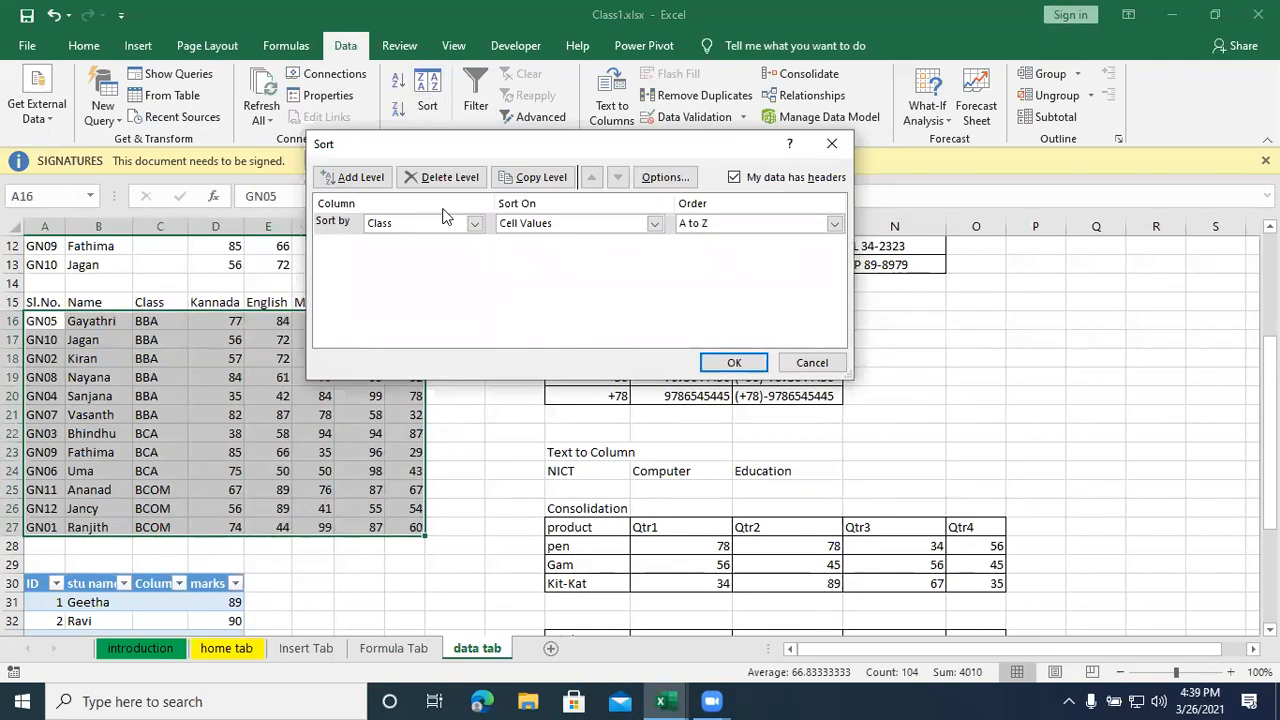
pyautogui.click(475, 224)
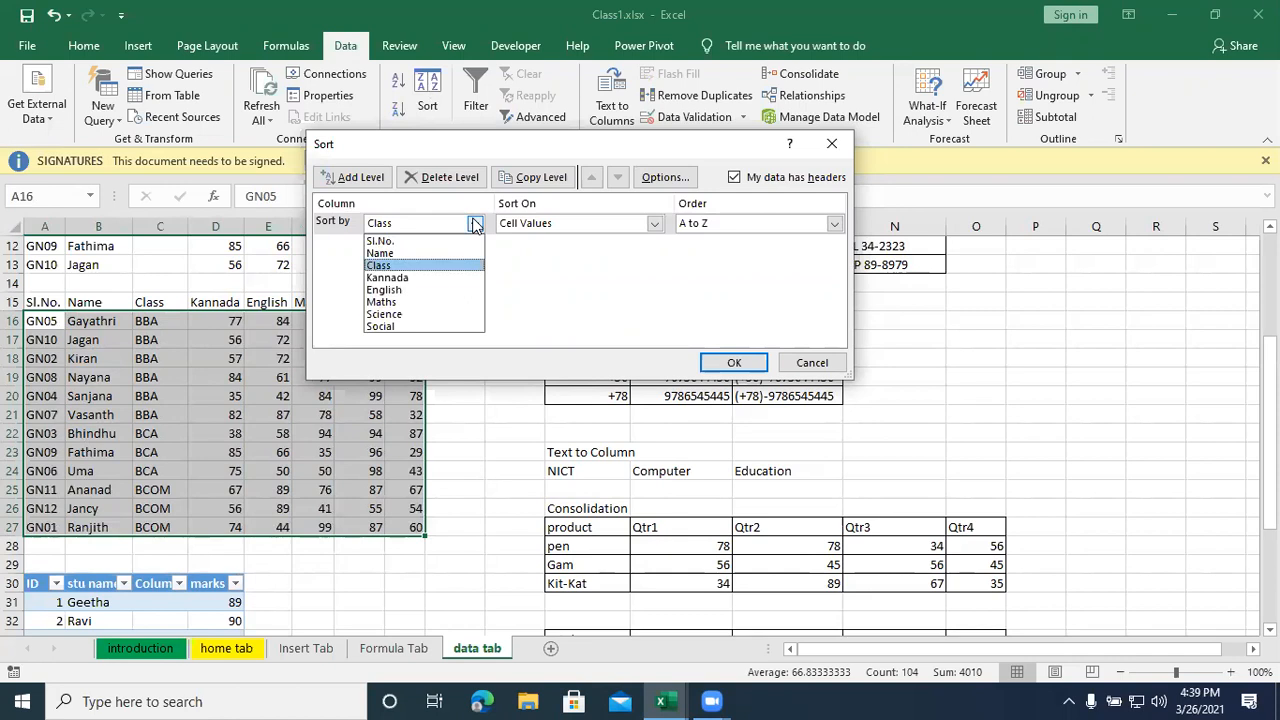
pyautogui.click(416, 253)
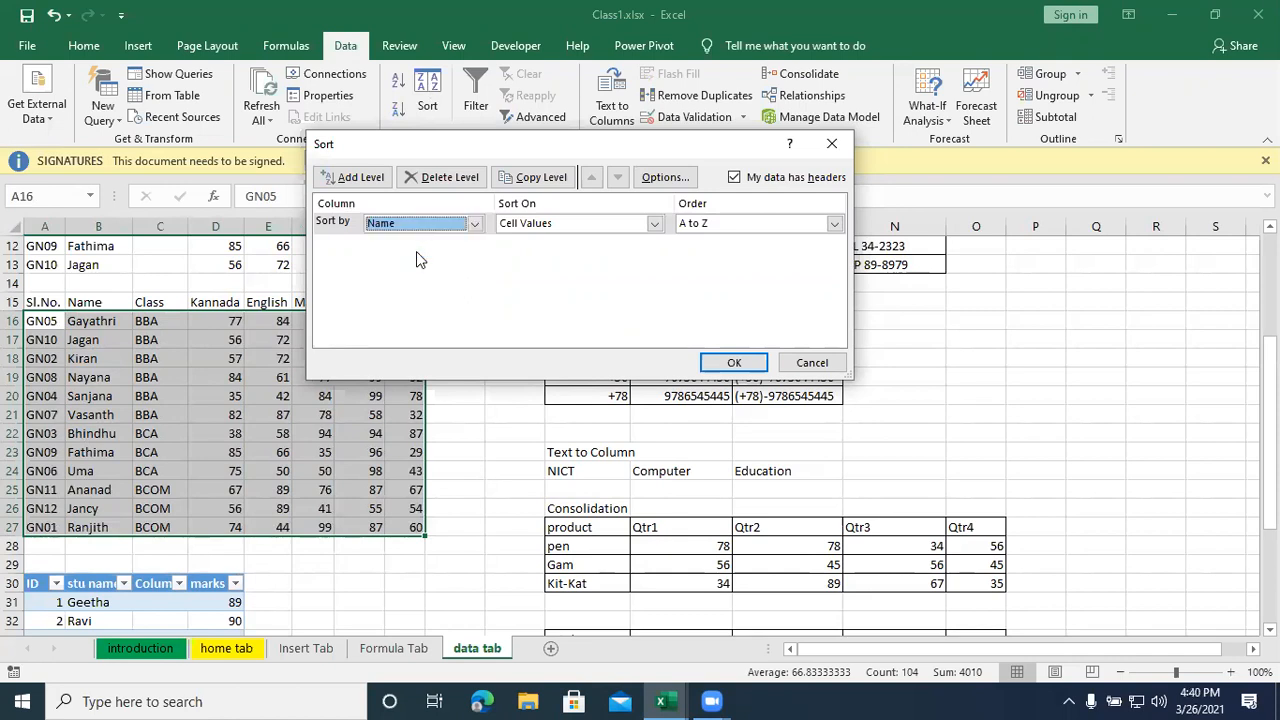
pyautogui.click(358, 180)
pyautogui.click(474, 245)
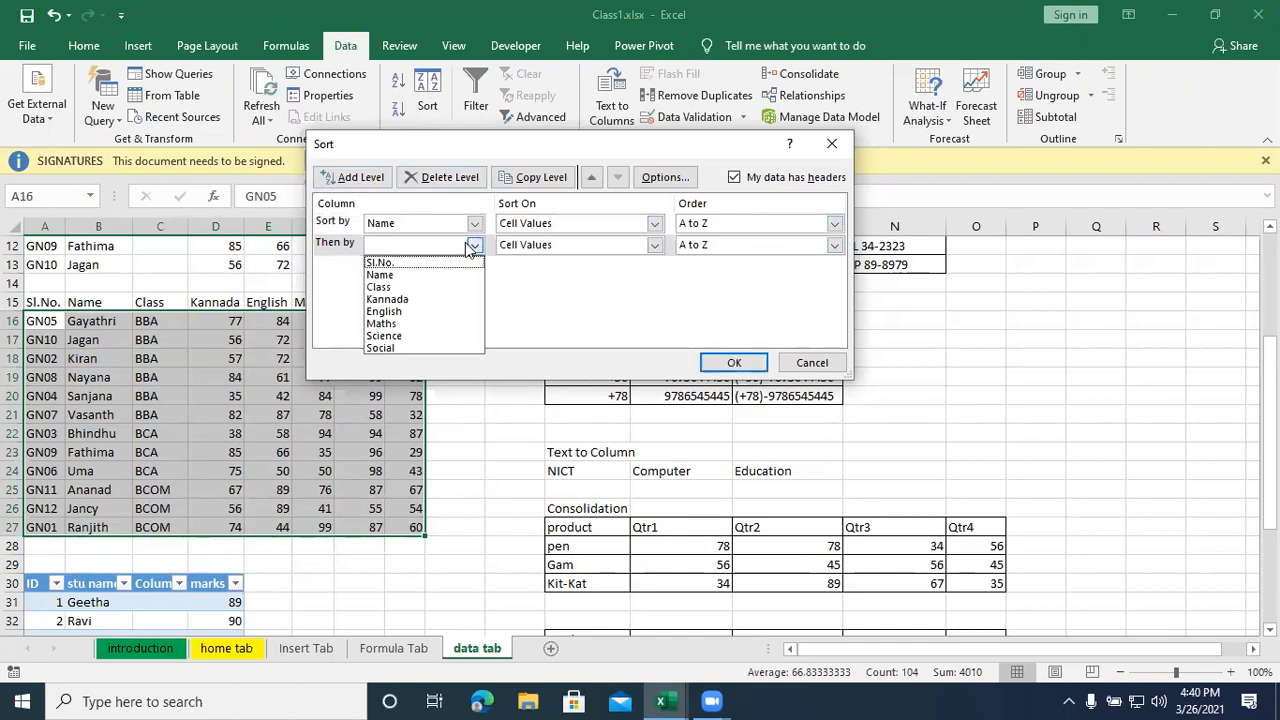
pyautogui.click(420, 288)
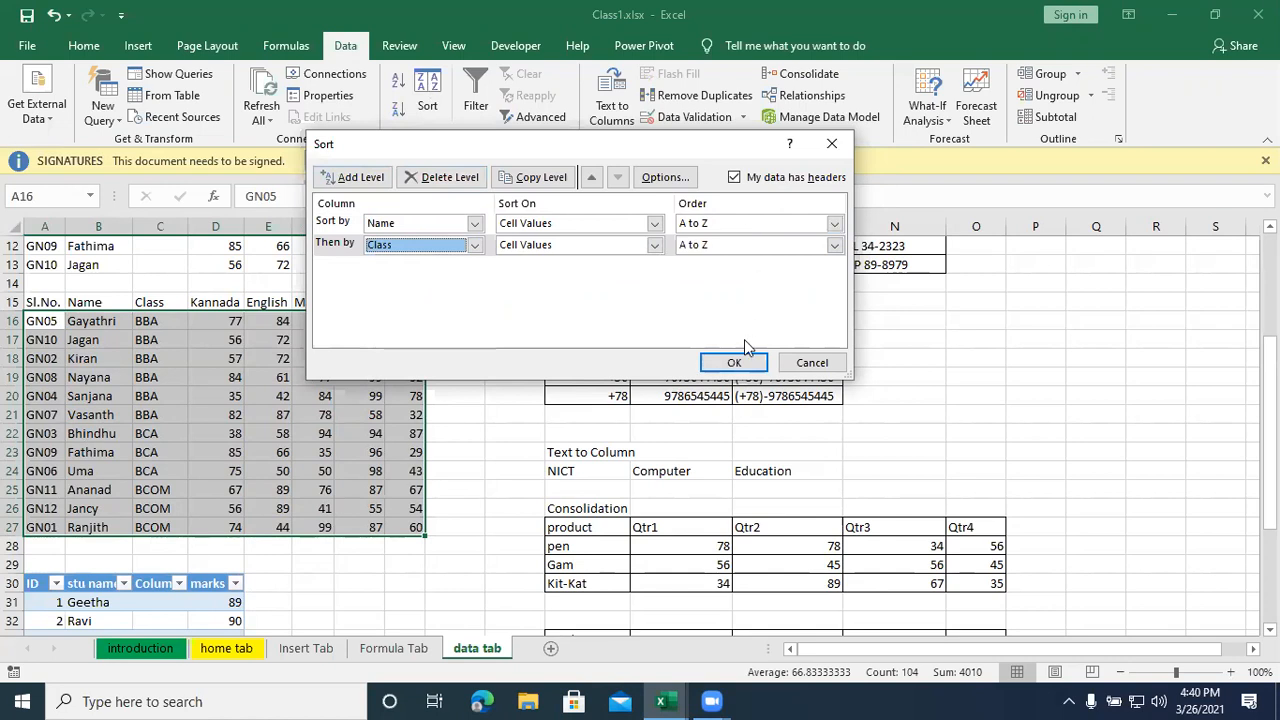
pyautogui.click(734, 362)
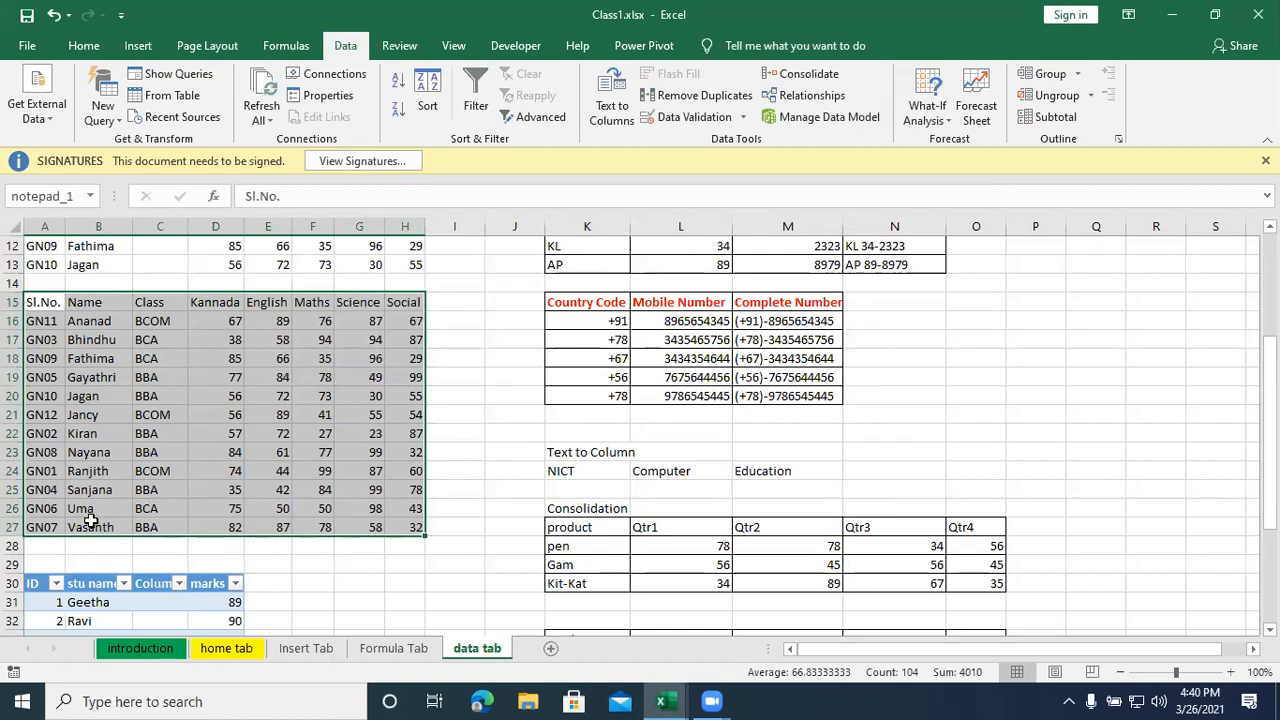
pyautogui.hotkey('ctrl', 'q')
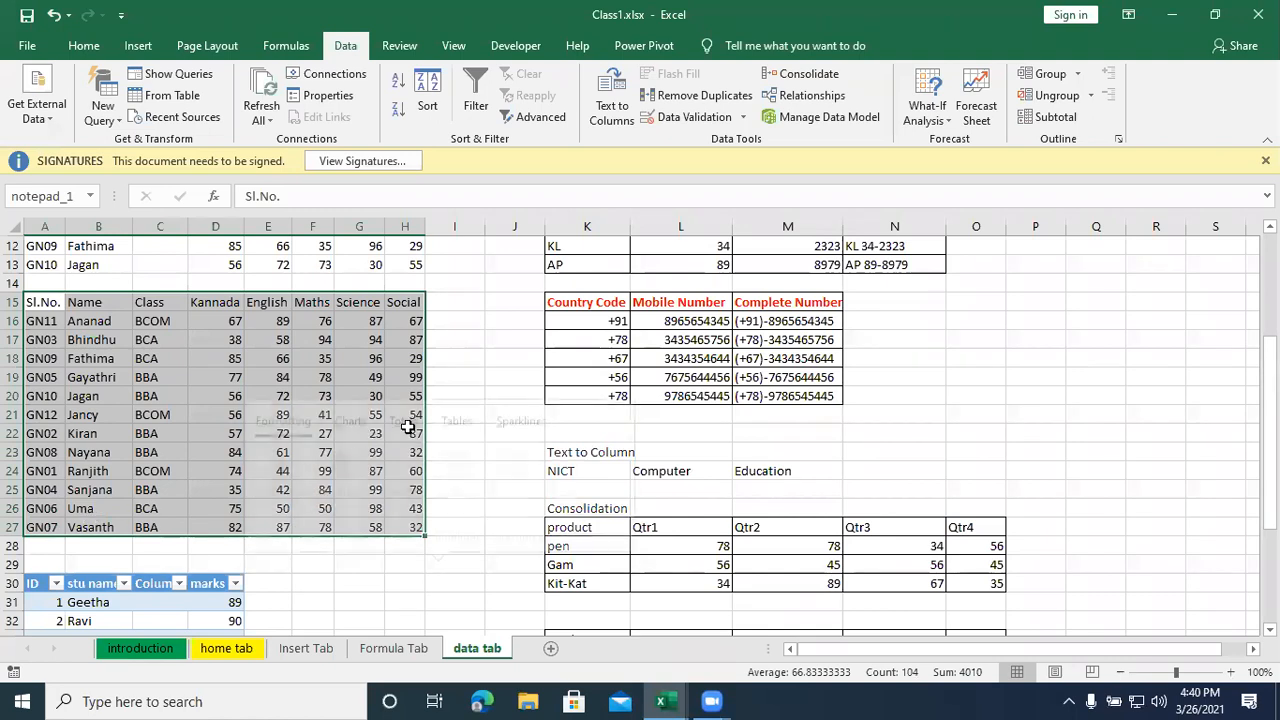
pyautogui.click(481, 321)
pyautogui.click(325, 345)
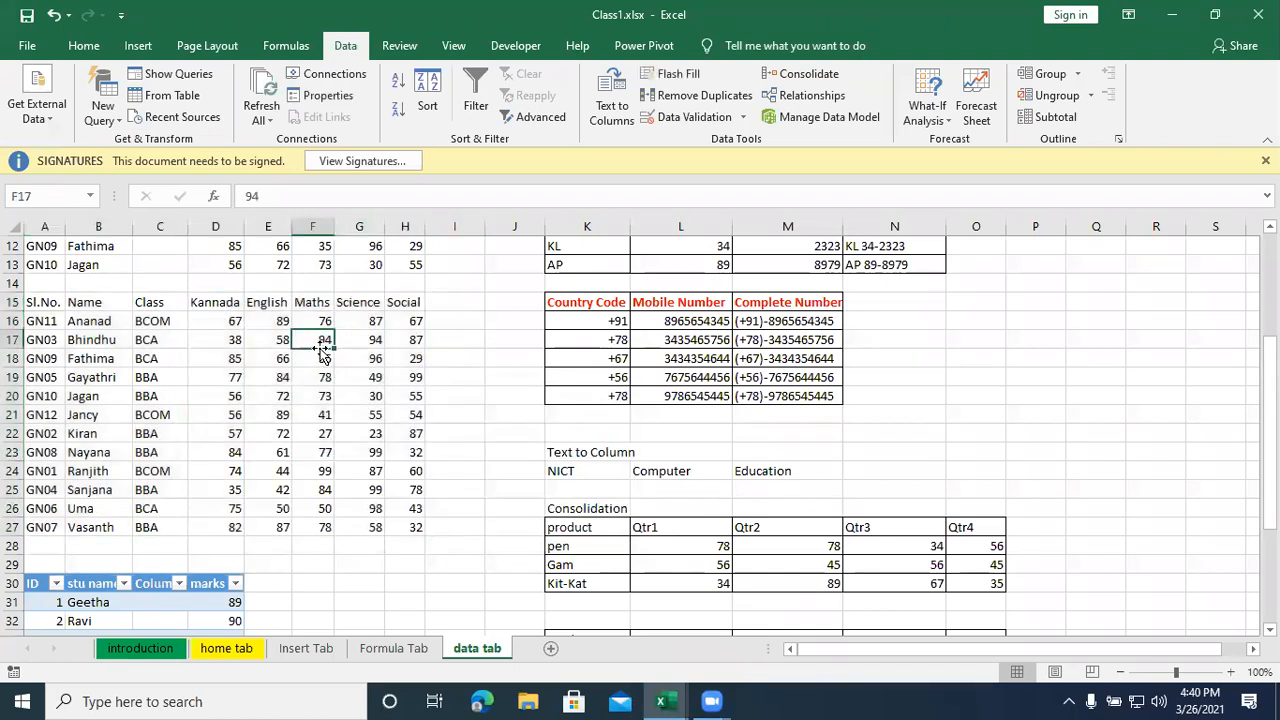
pyautogui.click(512, 458)
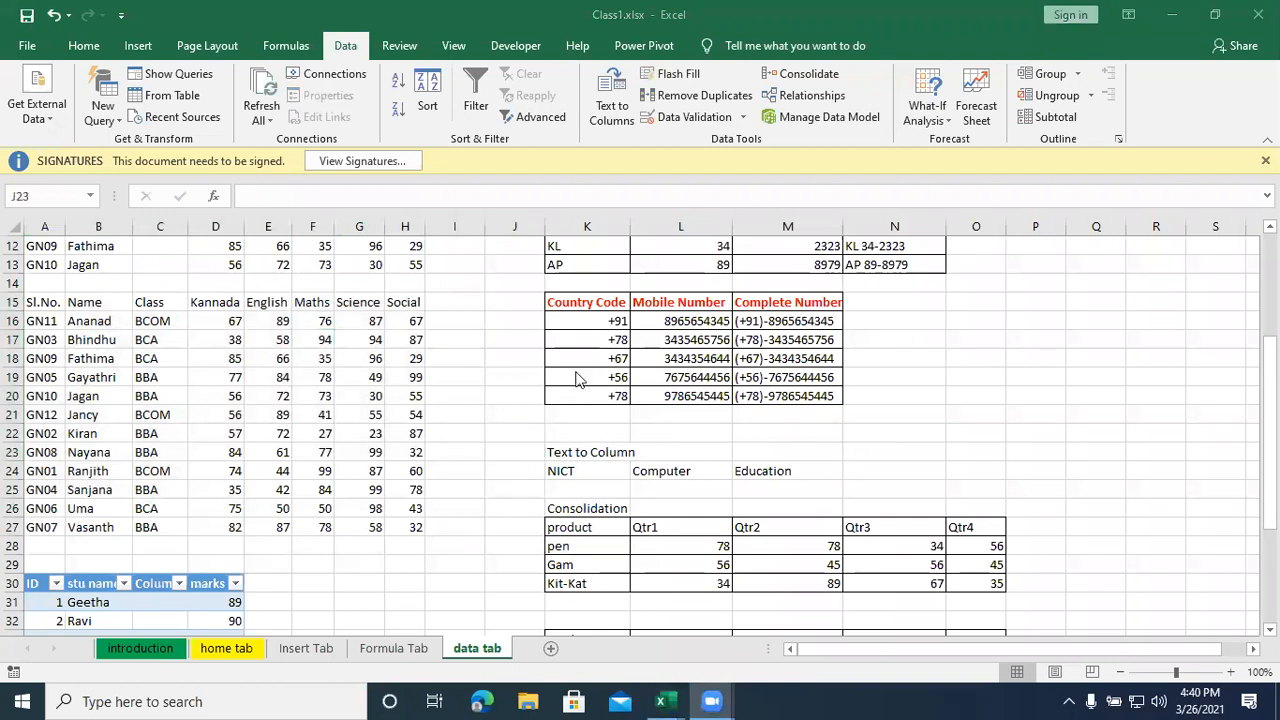
# - Switch to the DATA tab1.xlsx workbook and open its ADVANCE FILTER sheet
pyautogui.hotkey('alt', 'Tab')
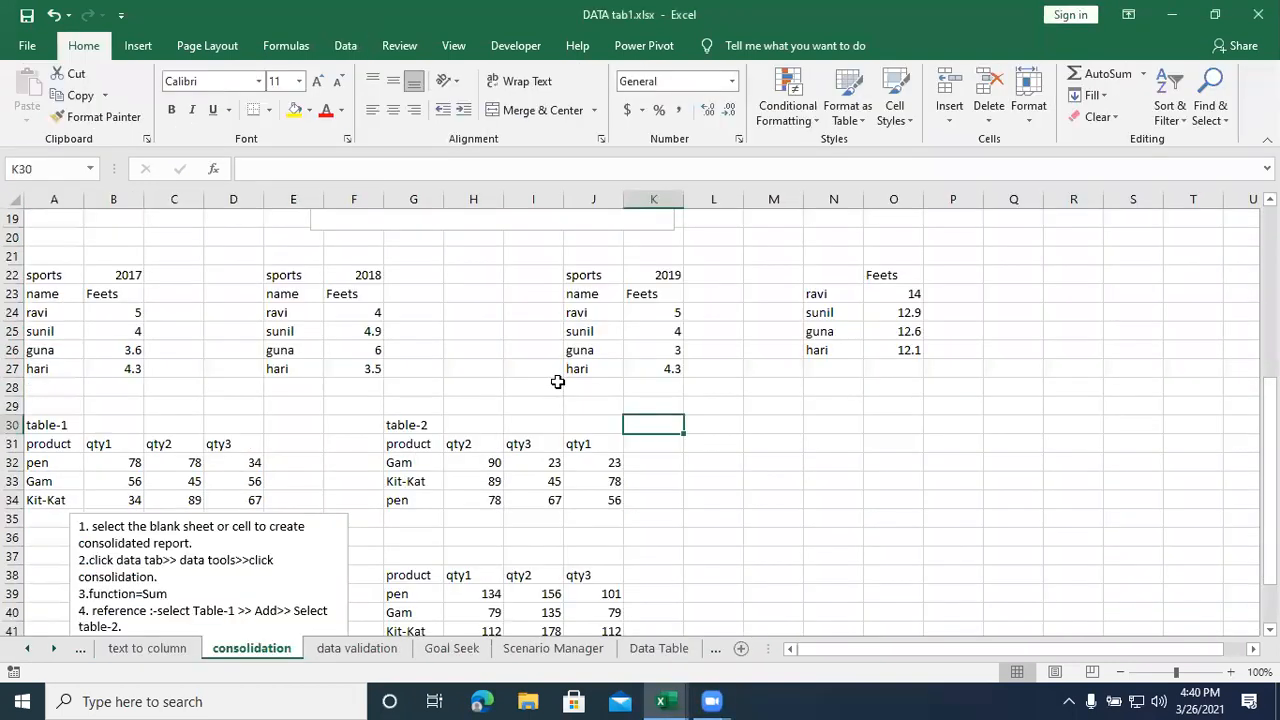
pyautogui.scroll(-2, 557, 382)
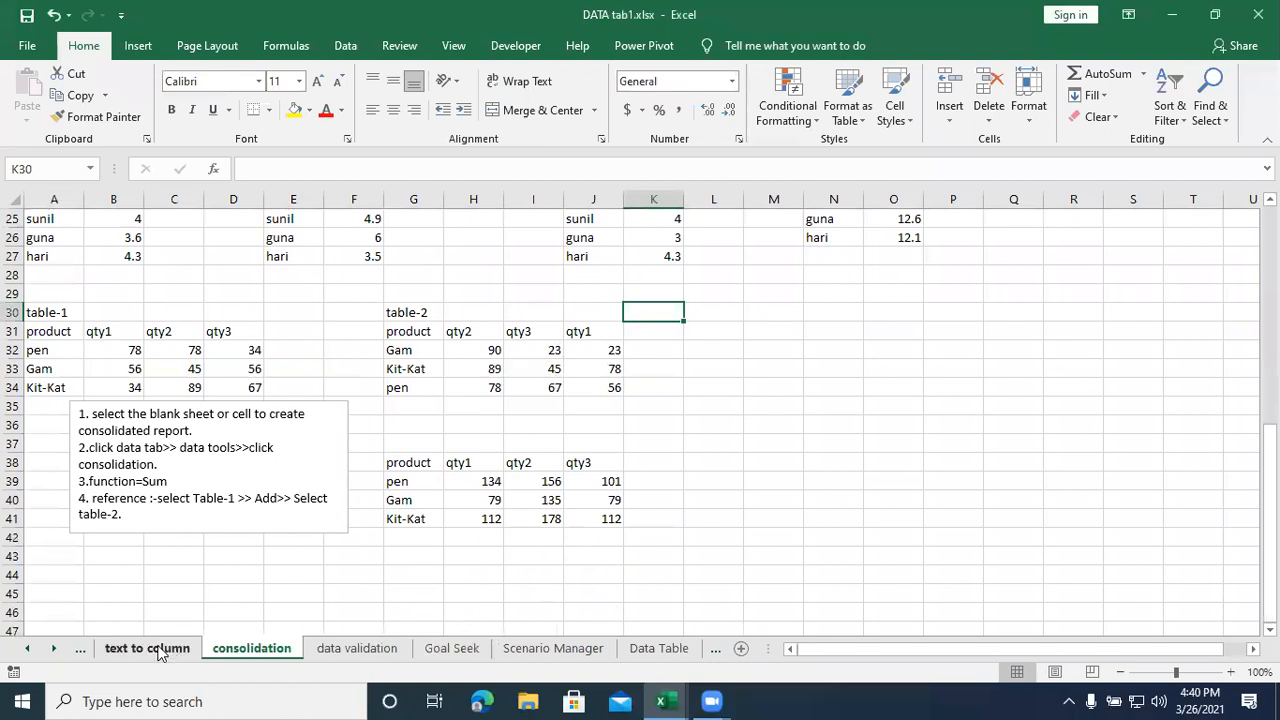
pyautogui.click(27, 649)
pyautogui.click(27, 649)
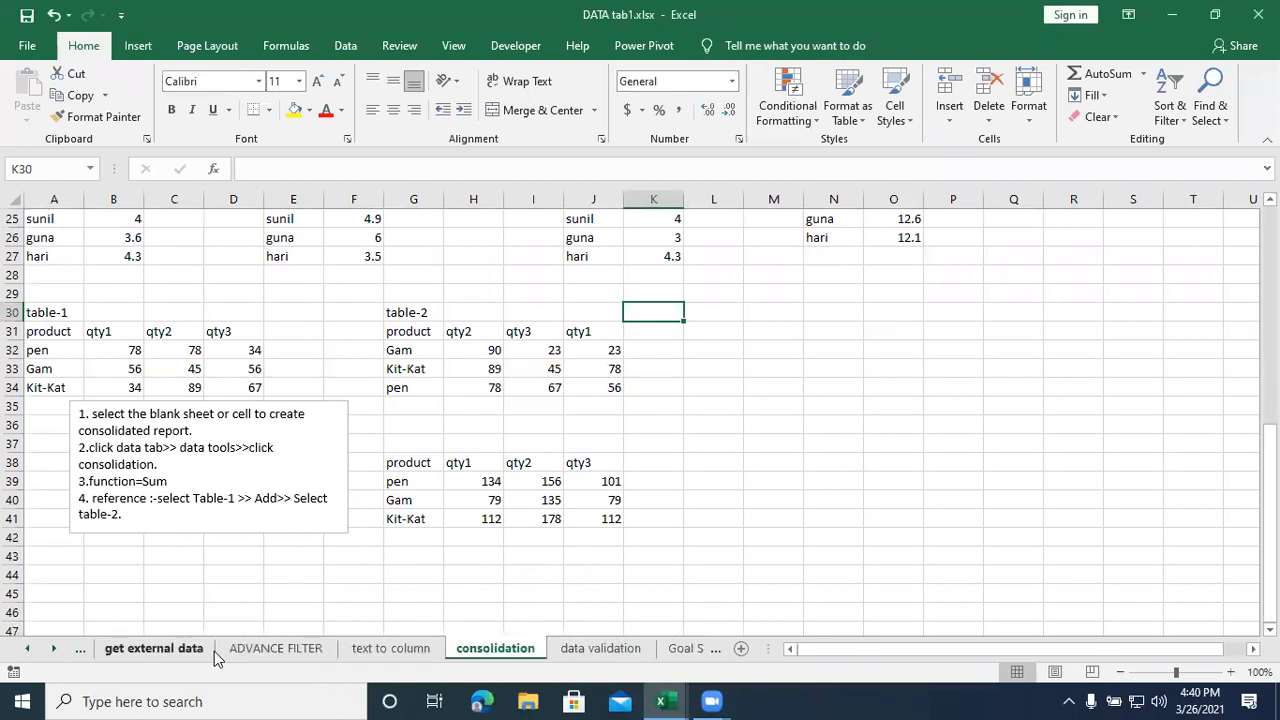
pyautogui.click(268, 648)
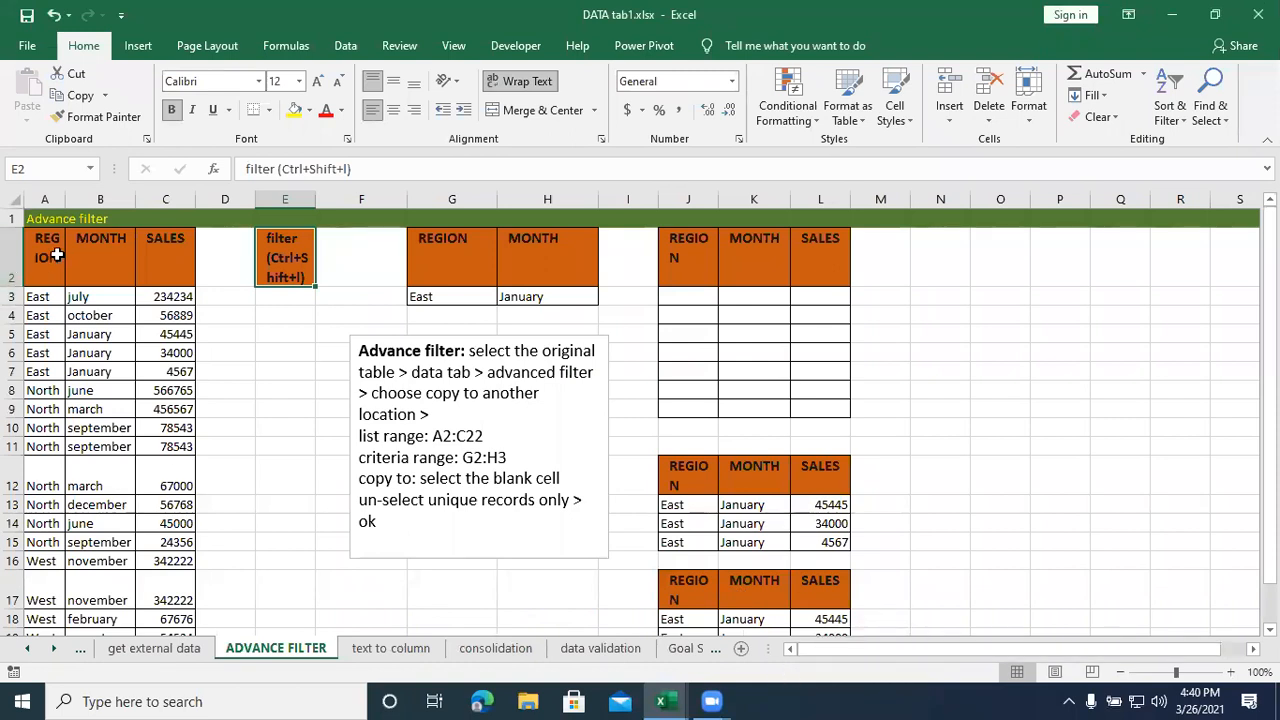
# - Copy the advanced filter example range A2:M22, including the sales table, criteria and output tables
pyautogui.moveTo(52, 250); pyautogui.dragTo(867, 451)
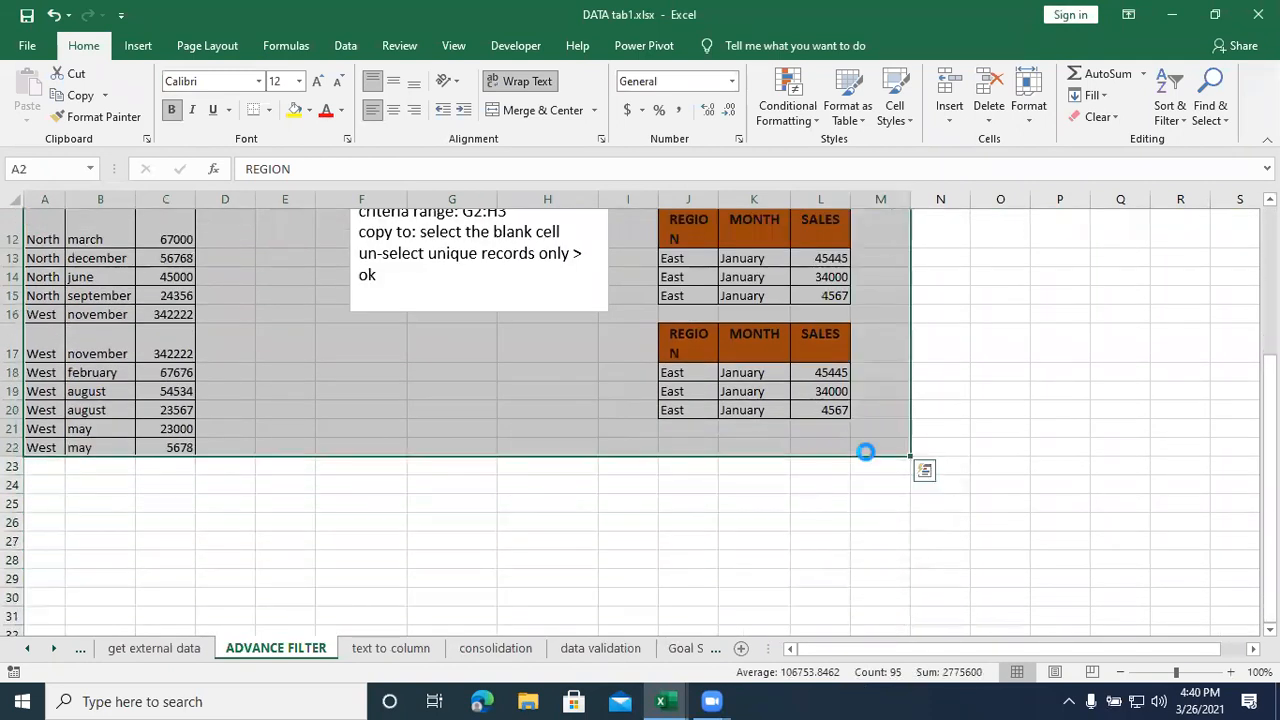
pyautogui.hotkey('ctrl', 'c')
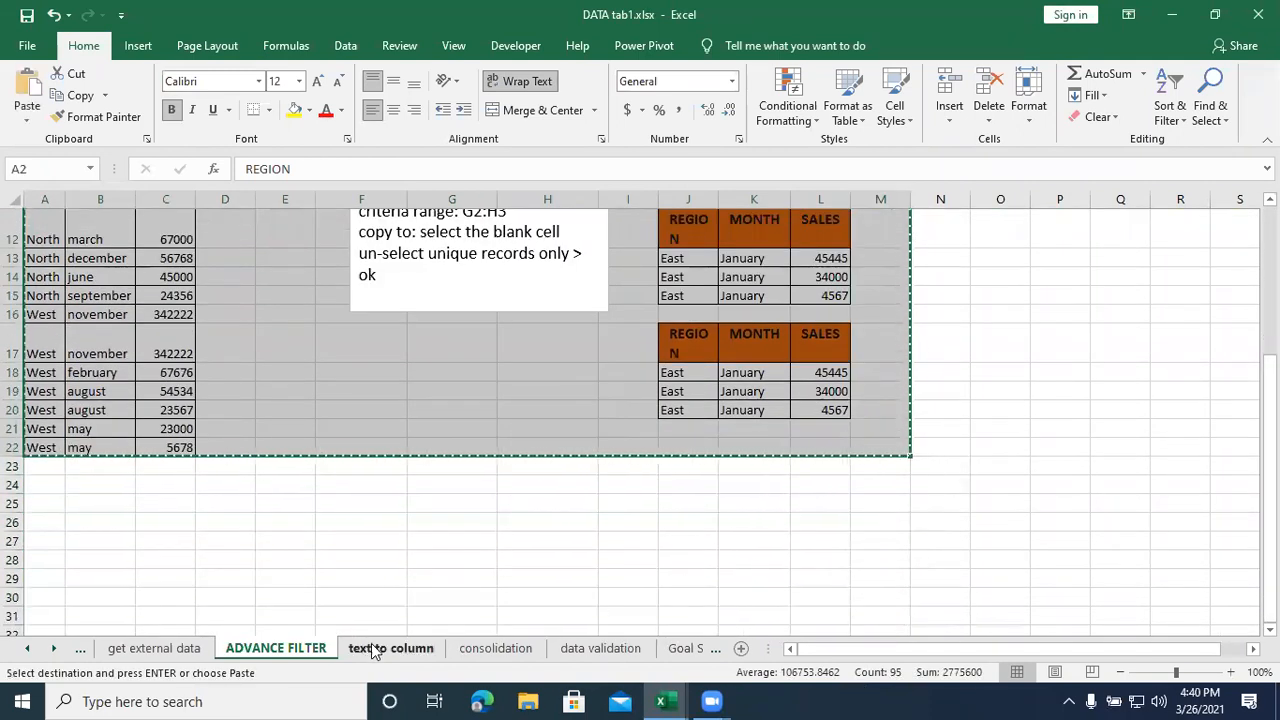
pyautogui.click(549, 556)
pyautogui.scroll(3, 550, 555)
pyautogui.scroll(1, 550, 556)
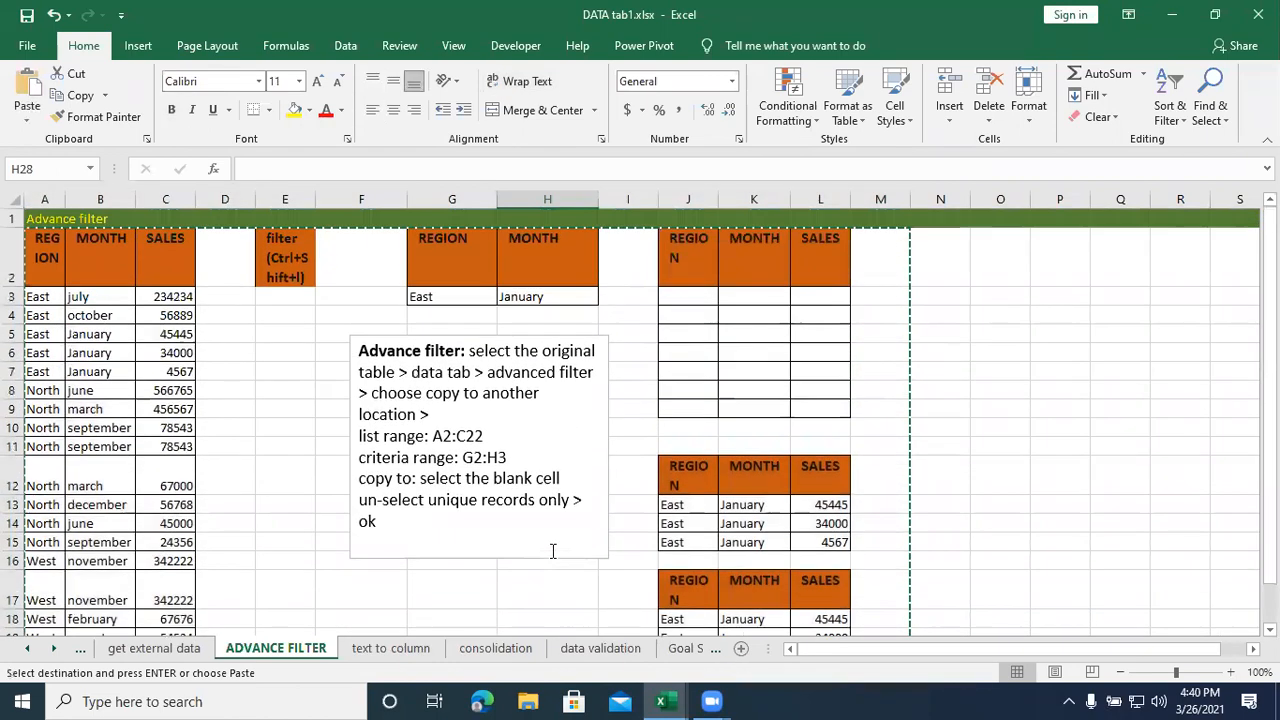
pyautogui.click(288, 336)
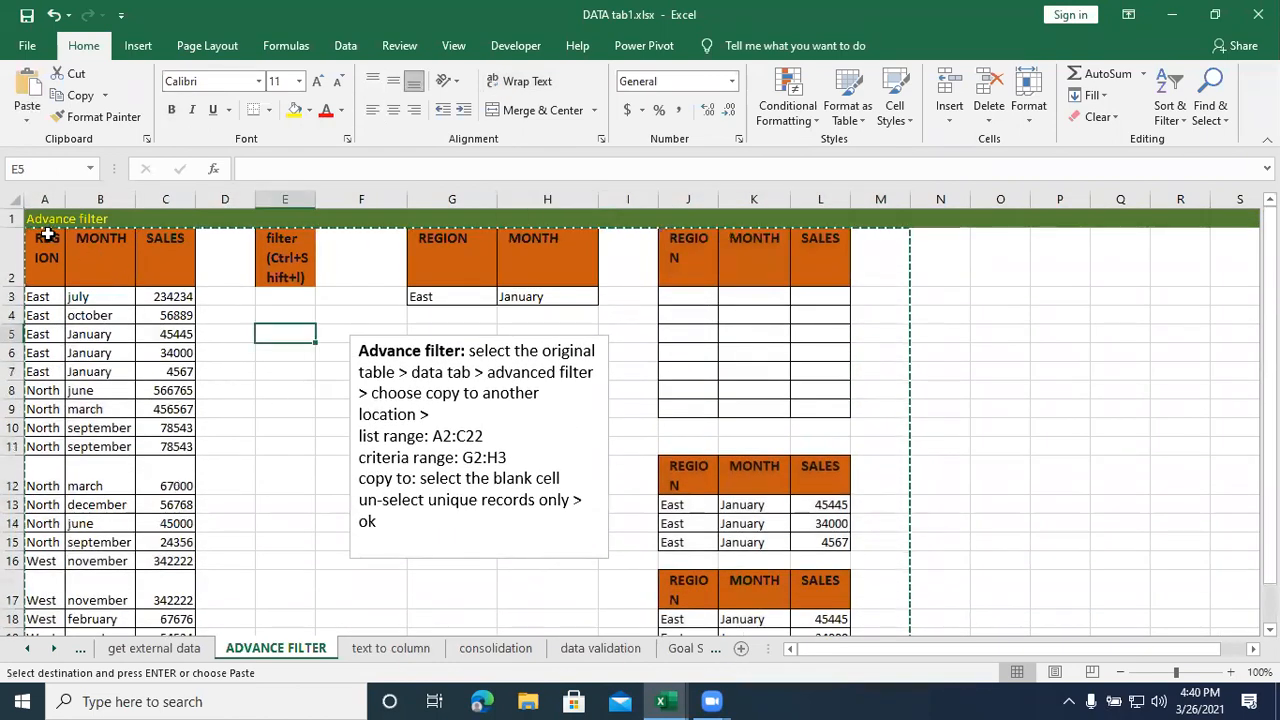
# - Copy range A2:I26 of the ADVANCE FILTER sheet and paste it at A44 on the data tab sheet of Class1.xlsx
pyautogui.moveTo(40, 250)
pyautogui.mouseDown()
pyautogui.moveTo(549, 277)
pyautogui.moveTo(617, 700)
pyautogui.moveTo(600, 481)
pyautogui.mouseUp()
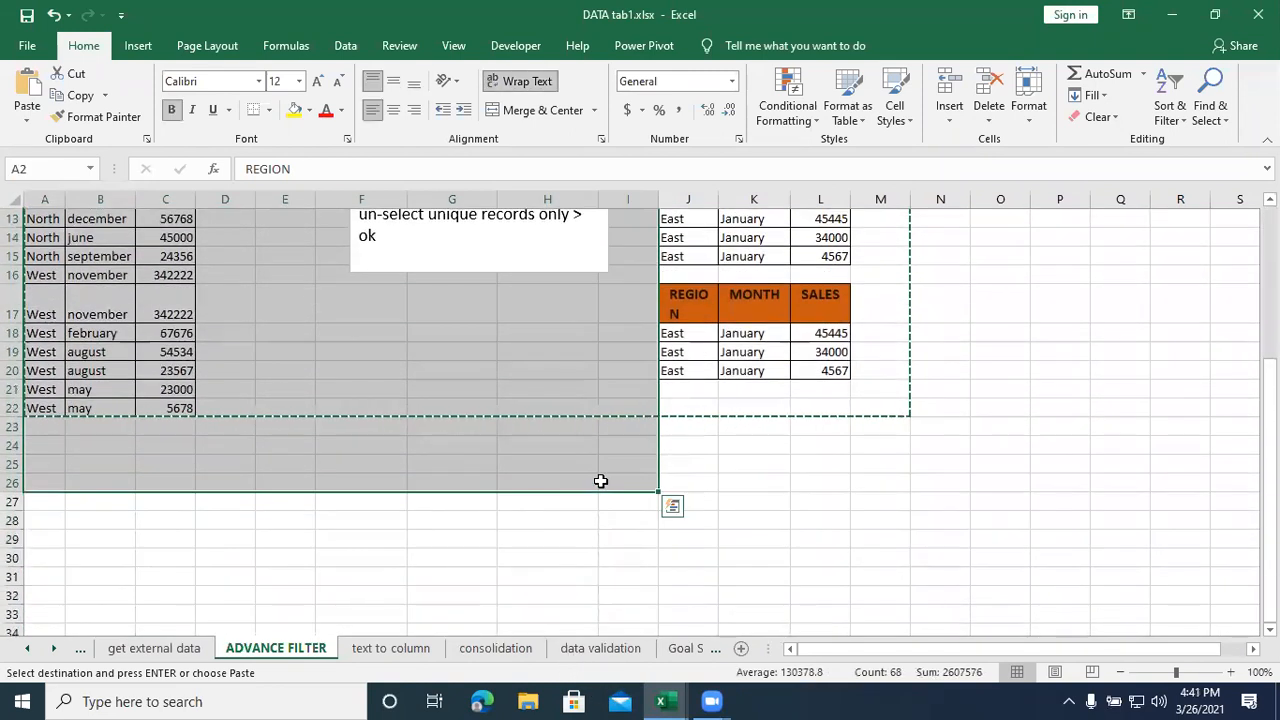
pyautogui.hotkey('ctrl', 'c')
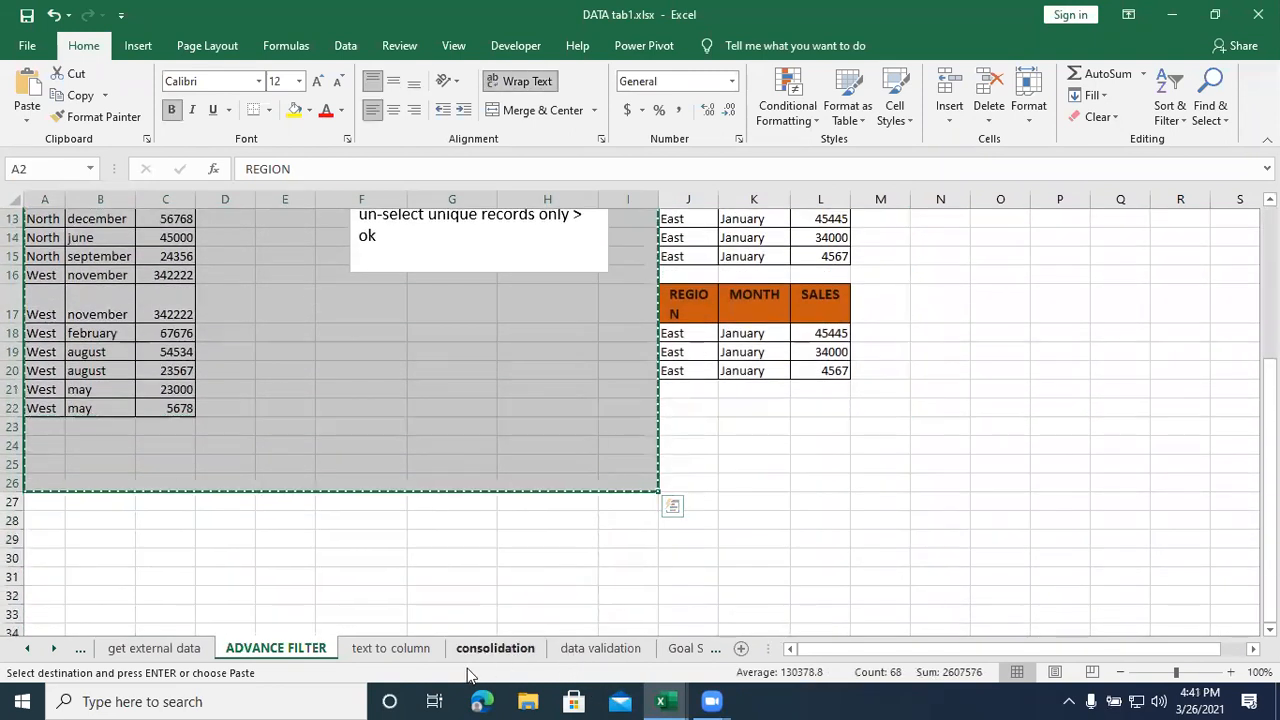
pyautogui.click(662, 700)
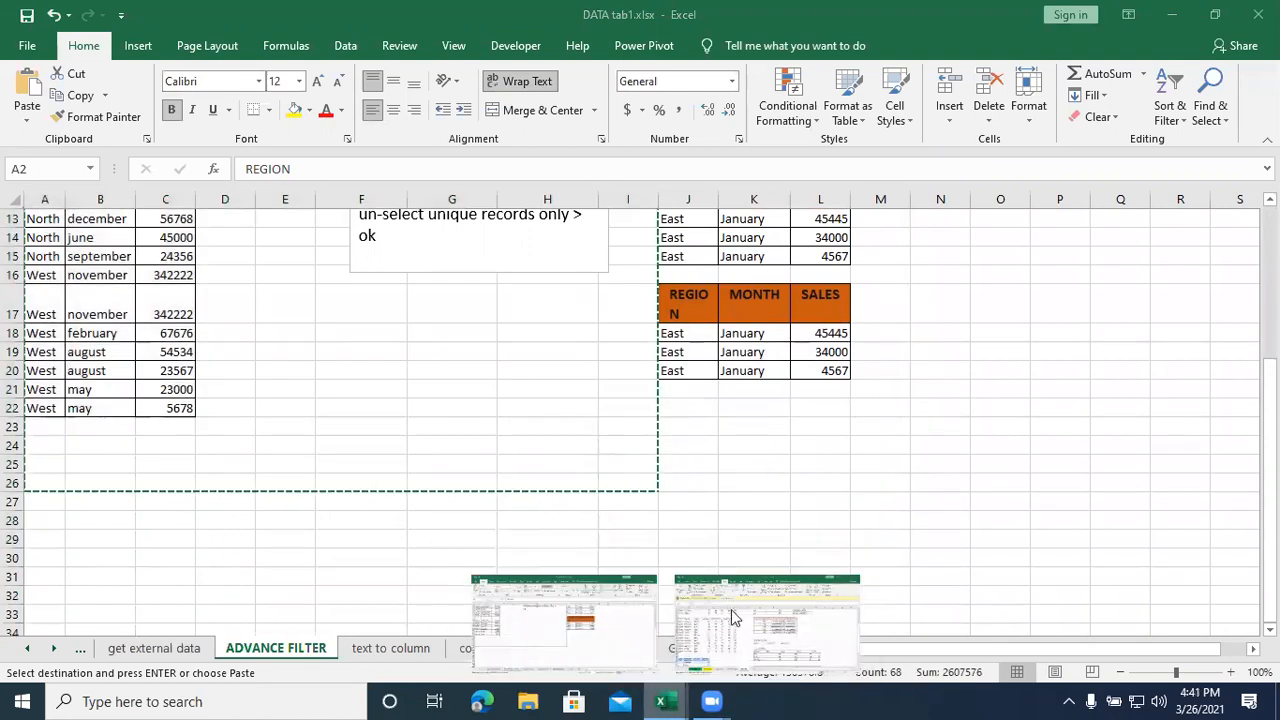
pyautogui.click(716, 628)
pyautogui.scroll(-10, 414, 569)
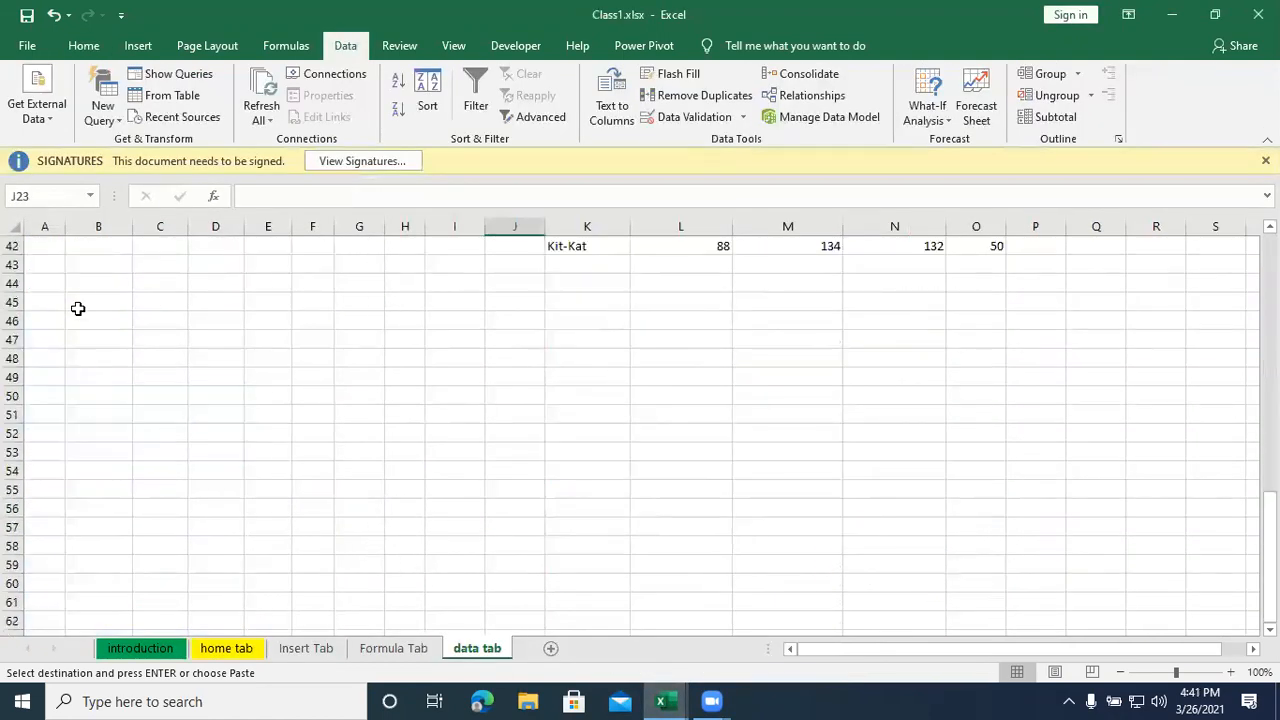
pyautogui.click(47, 283)
pyautogui.hotkey('ctrl', 'v')
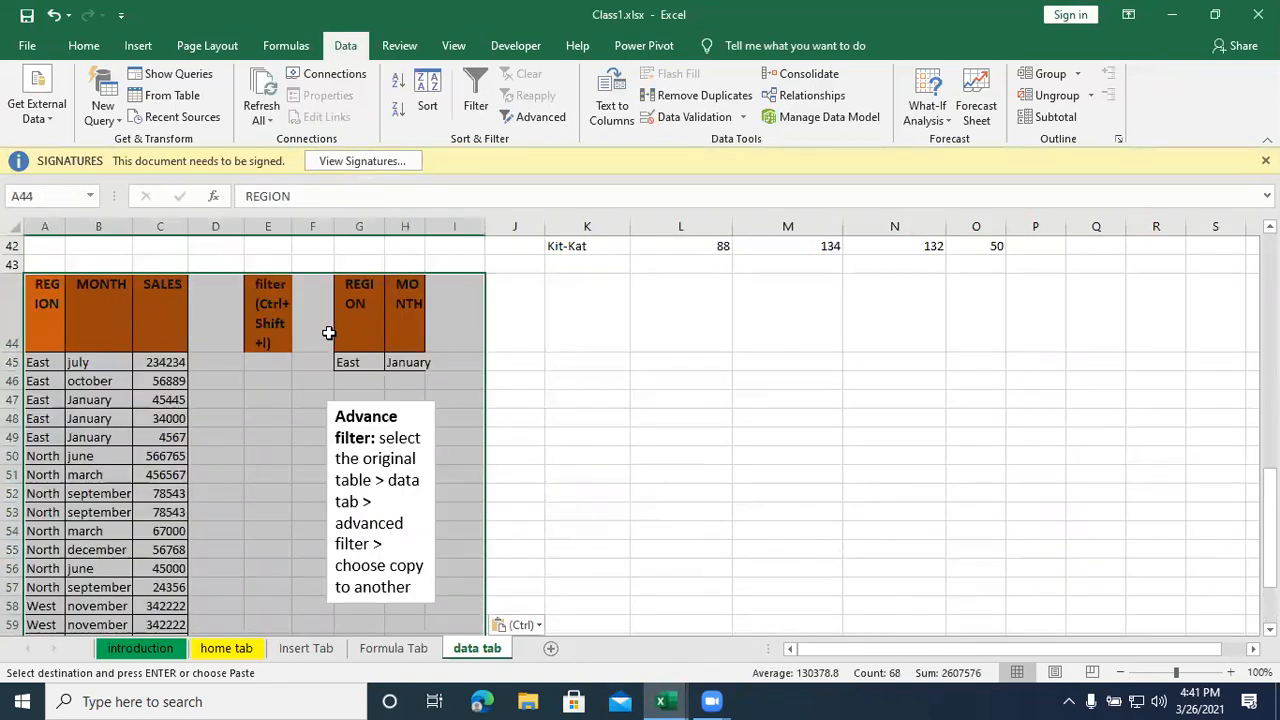
pyautogui.click(595, 398)
pyautogui.click(515, 451)
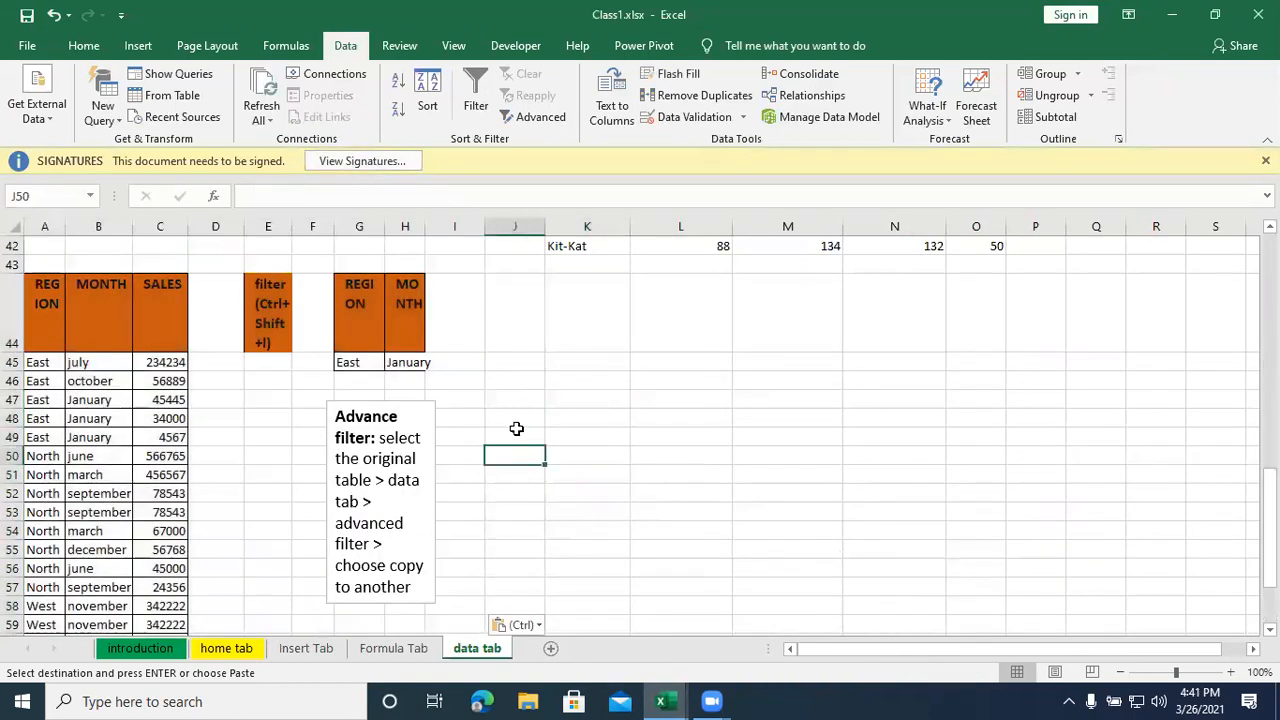
# - Widen the columns of the pasted criteria table and of the REGION, MONTH and SALES table so their headers fit
pyautogui.moveTo(422, 218); pyautogui.dragTo(472, 221)
pyautogui.moveTo(383, 227); pyautogui.dragTo(436, 227)
pyautogui.click(231, 432)
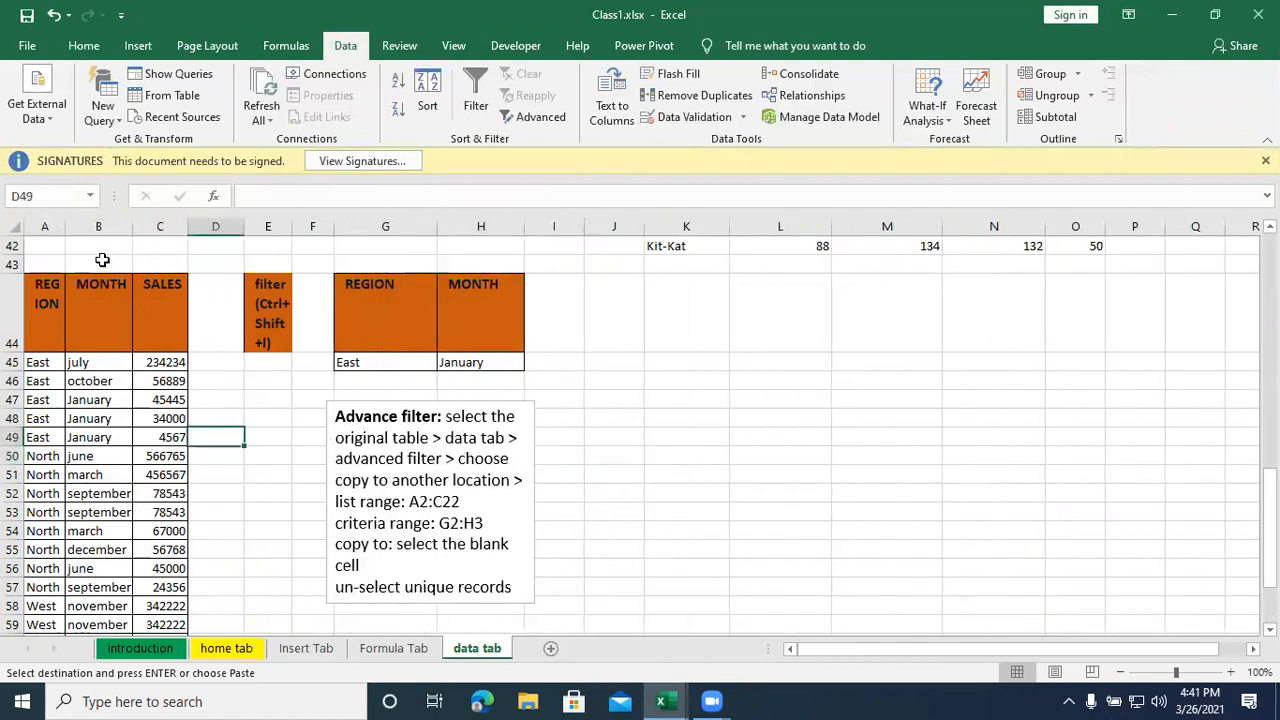
pyautogui.moveTo(64, 226); pyautogui.dragTo(253, 226)
# - Clear the pasted sales records in A45:C64, keeping the header row and borders
pyautogui.moveTo(50, 362); pyautogui.dragTo(226, 598)
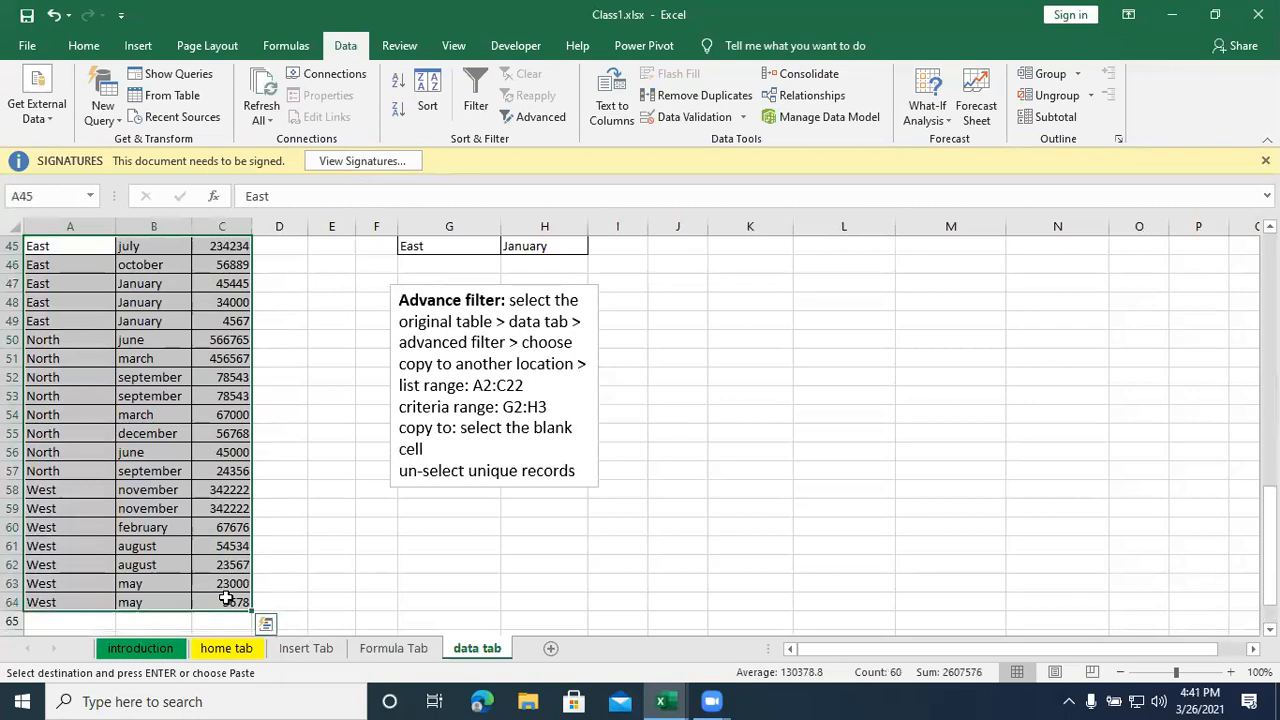
pyautogui.press('Delete')
pyautogui.scroll(2, 96, 379)
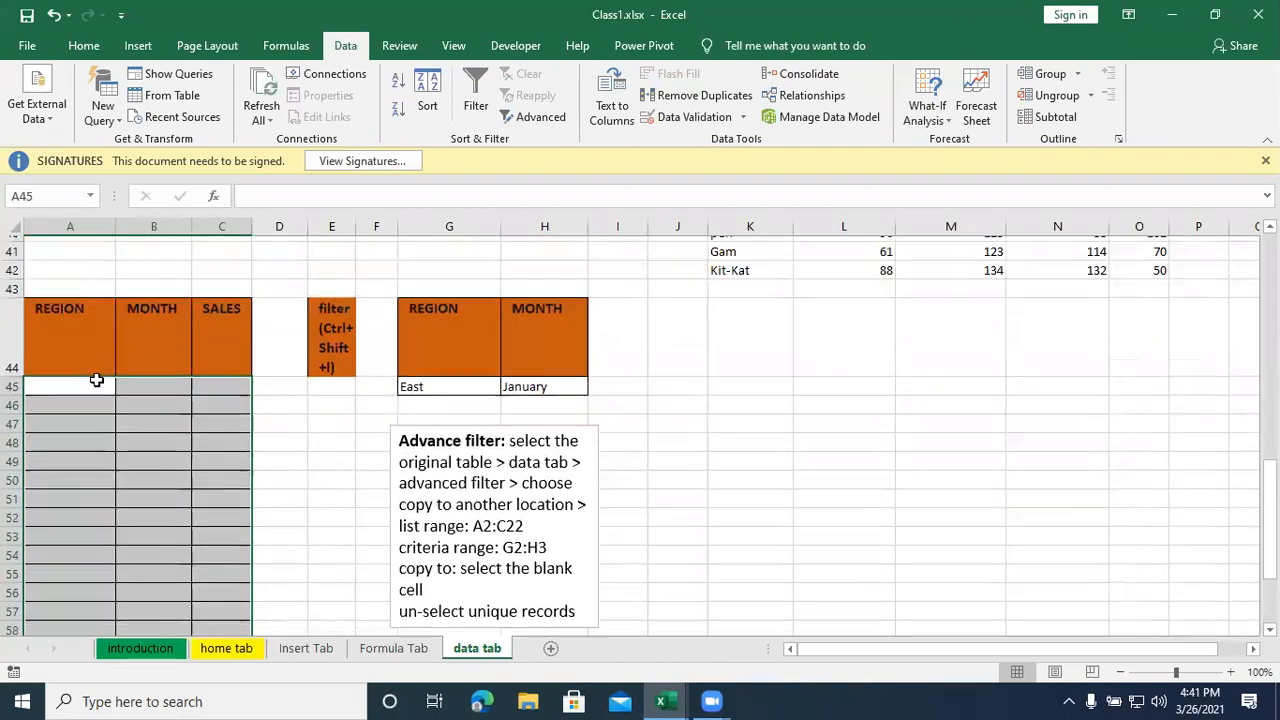
# - Enter the regions North, South, East and West in cells A45 to A48 of the REGION column
pyautogui.click(66, 419)
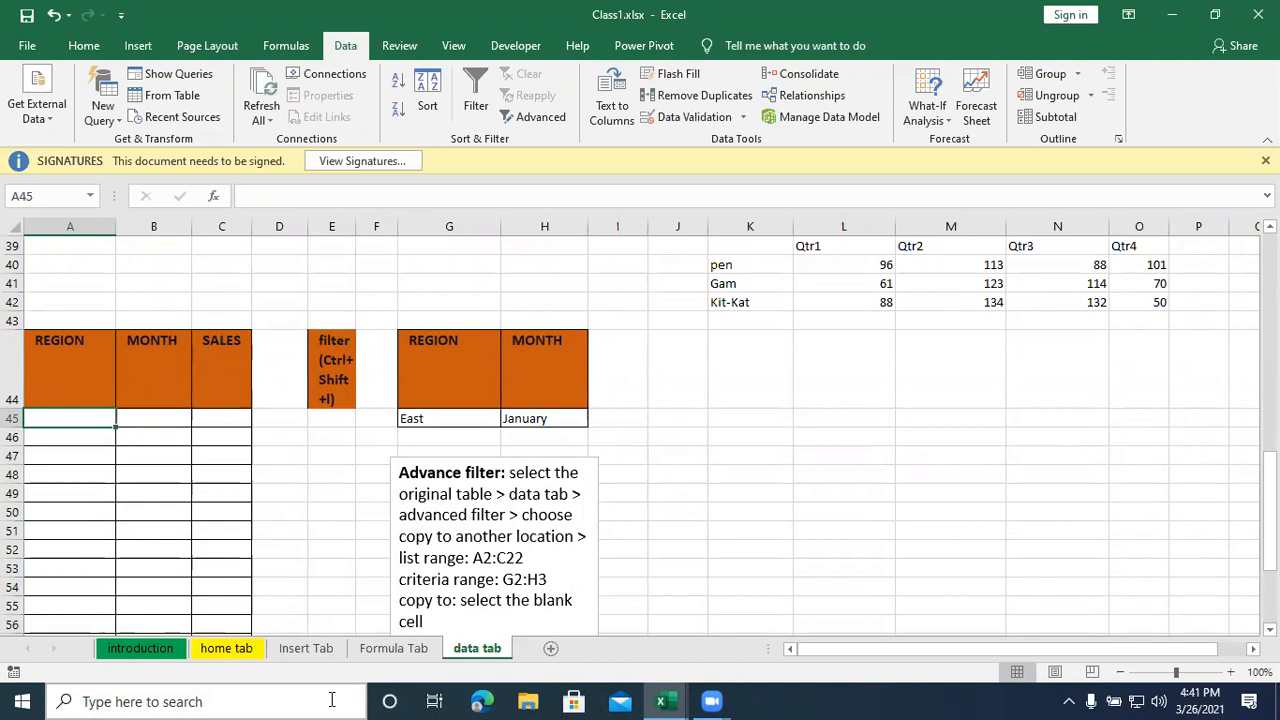
pyautogui.write('nO')
pyautogui.press('BackSpace')
pyautogui.press('BackSpace')
pyautogui.press('BackSpace')
pyautogui.press('BackSpace')
pyautogui.press('BackSpace')
pyautogui.write('N')
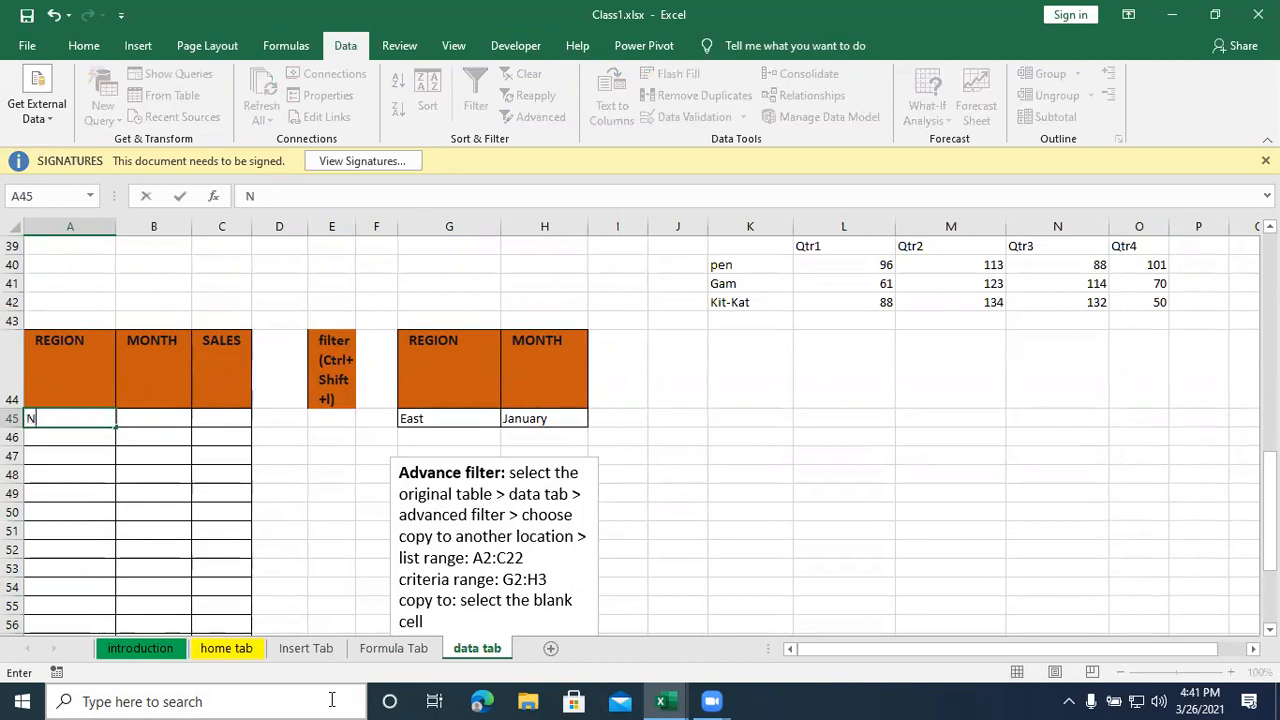
pyautogui.write('orth')
pyautogui.press('Return')
pyautogui.write('South')
pyautogui.press('Return')
pyautogui.write('East')
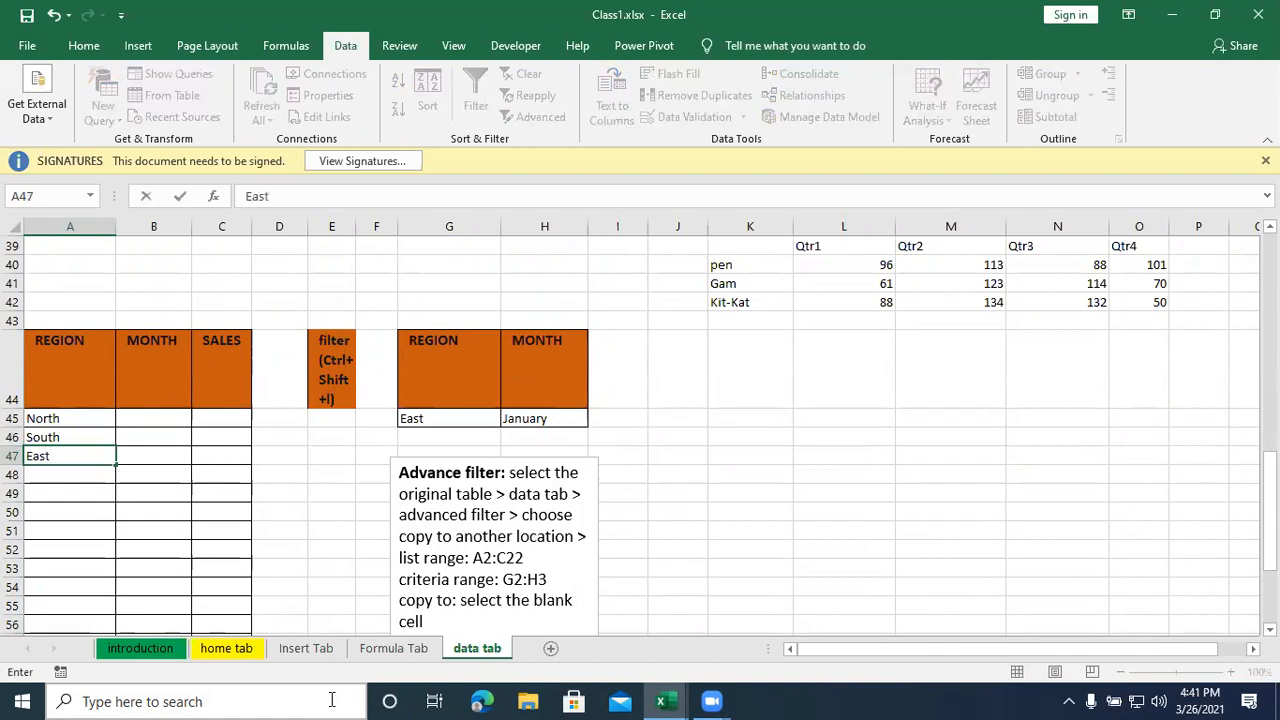
pyautogui.press('Return')
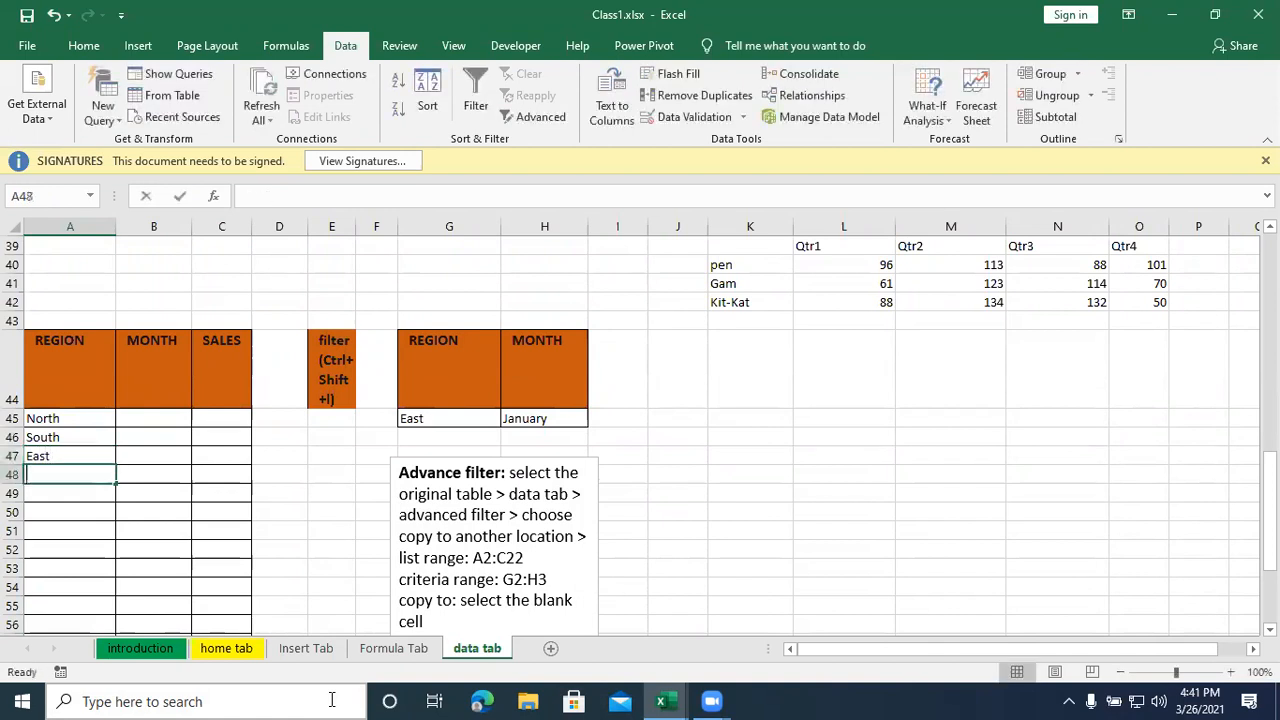
pyautogui.write('Wa')
pyautogui.write('st')
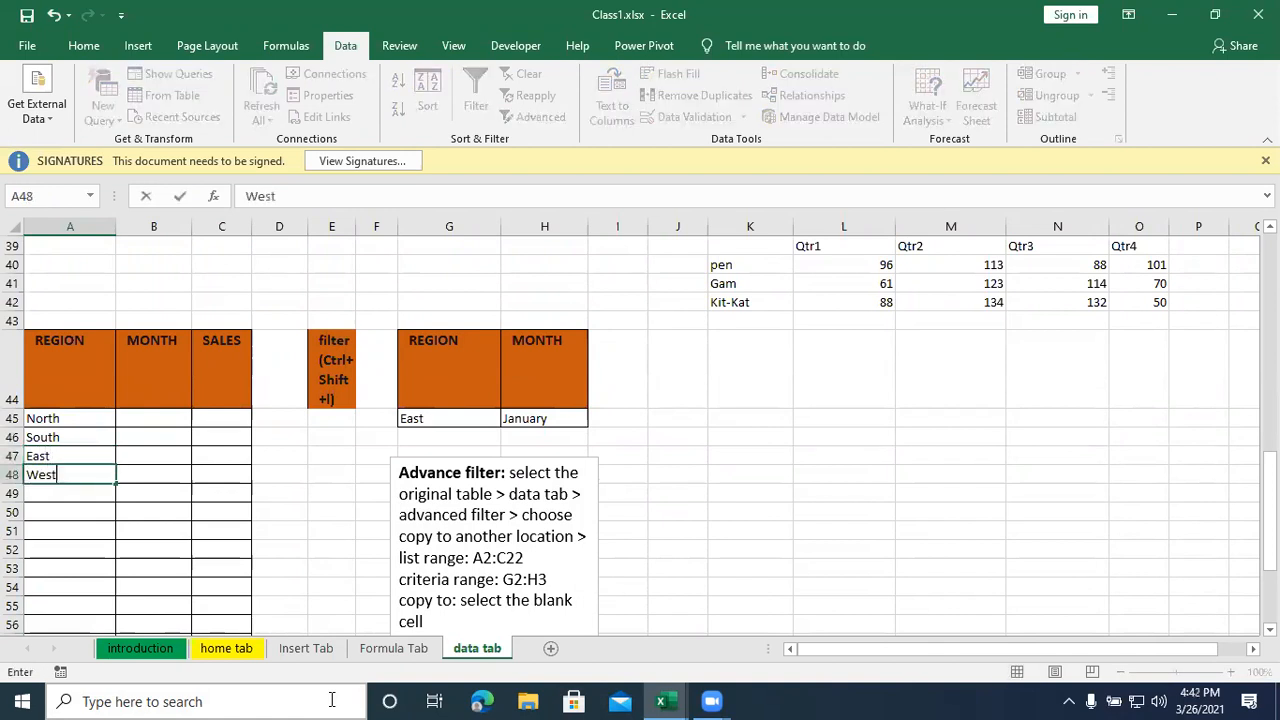
pyautogui.press('Return')
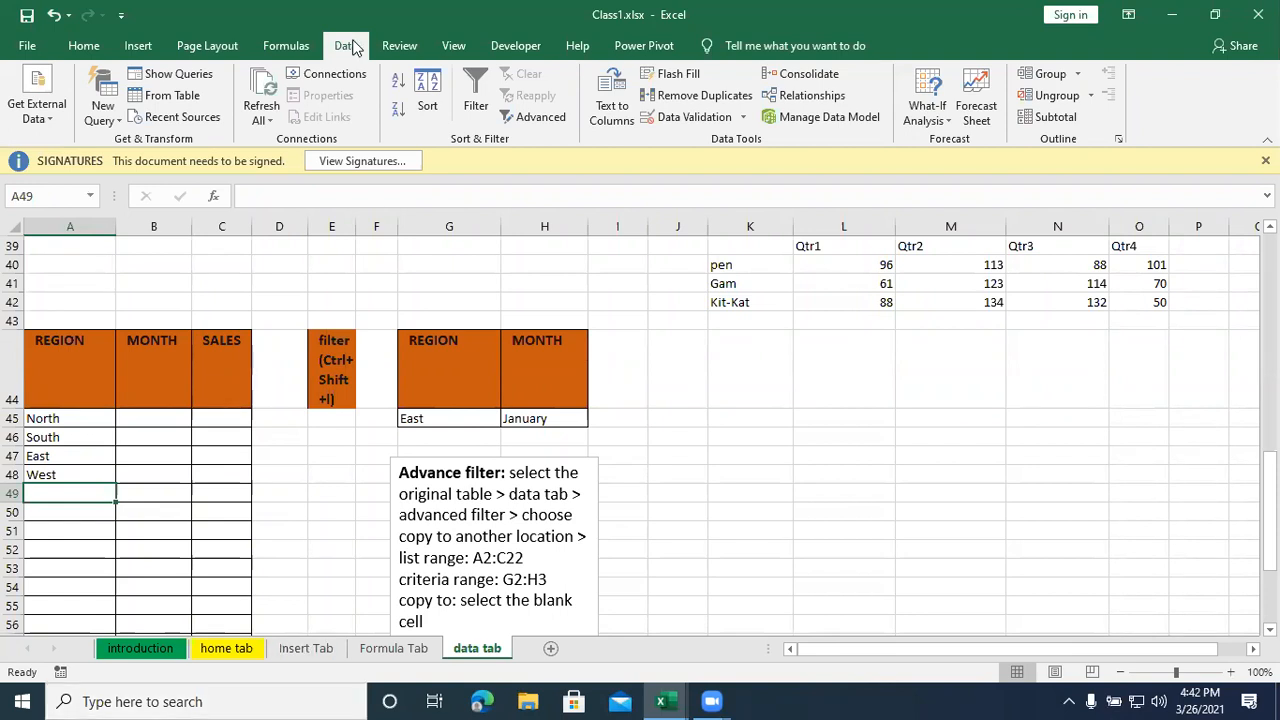
# - Copy North from A45 into the REGION cells A51, A52, A56, A59 and A61
pyautogui.scroll(-1, 129, 486)
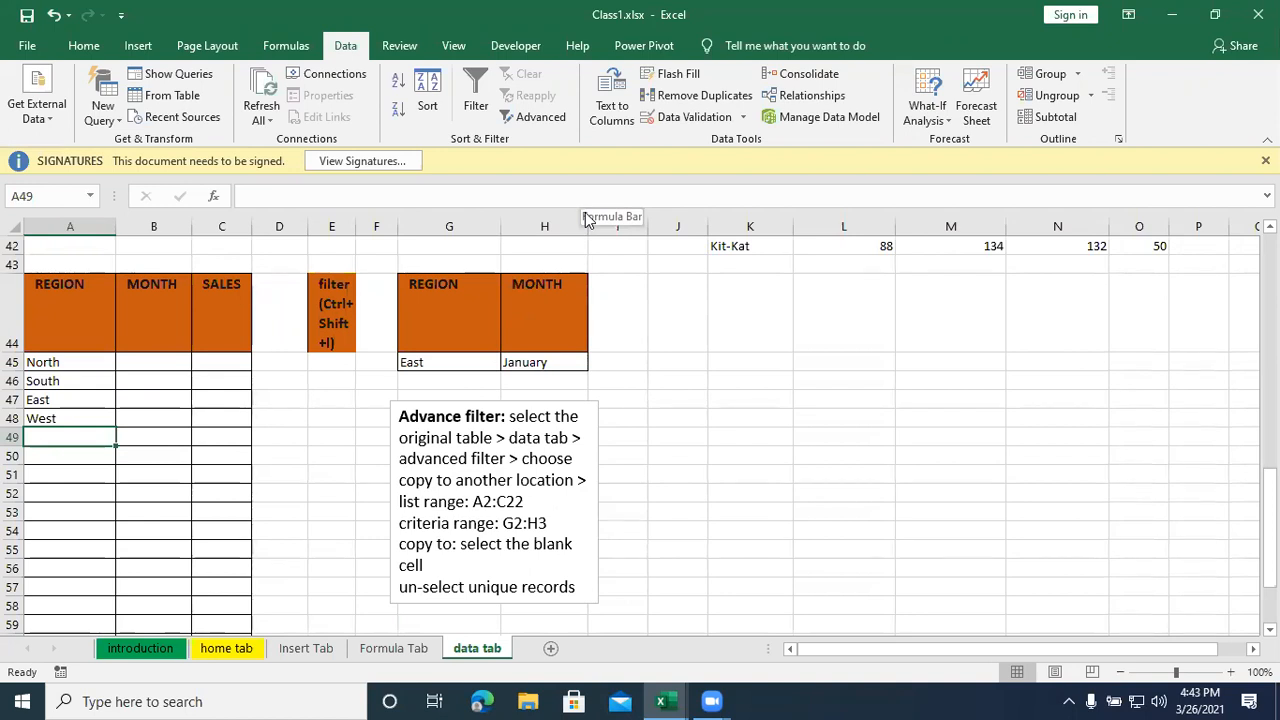
pyautogui.click(68, 363)
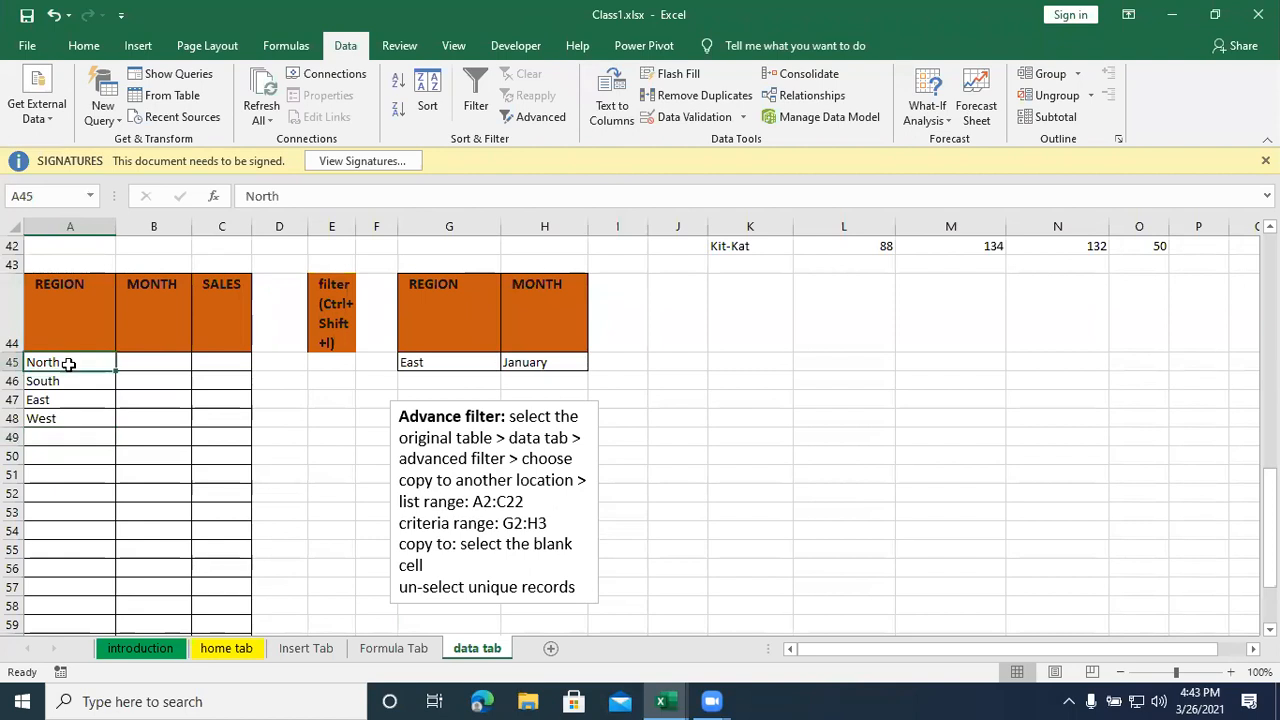
pyautogui.hotkey('ctrl', 'c')
pyautogui.click(71, 473)
pyautogui.keyDown('ctrl'); pyautogui.click(74, 490); pyautogui.keyUp('ctrl')
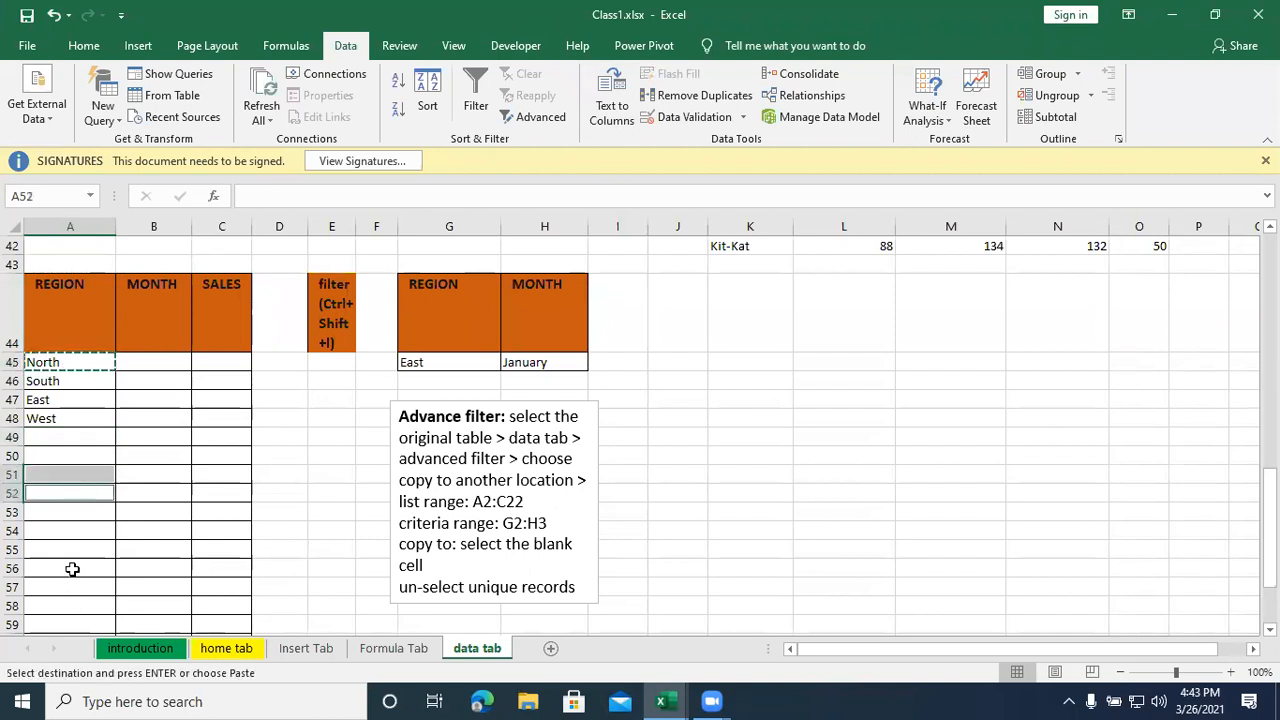
pyautogui.keyDown('ctrl'); pyautogui.click(74, 568); pyautogui.keyUp('ctrl')
pyautogui.keyDown('ctrl'); pyautogui.scroll(-2, 76, 552); pyautogui.keyUp('ctrl')
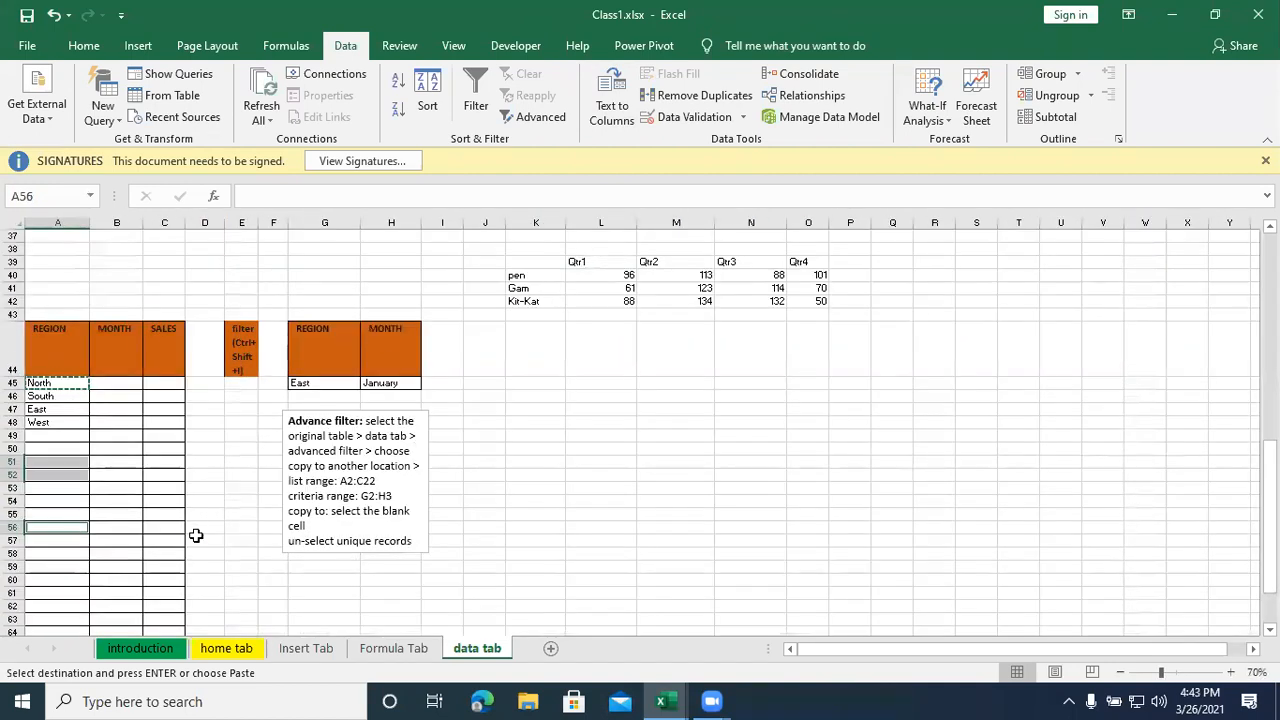
pyautogui.keyDown('ctrl'); pyautogui.scroll(3, 194, 534); pyautogui.keyUp('ctrl')
pyautogui.moveTo(1268, 534); pyautogui.dragTo(1268, 550)
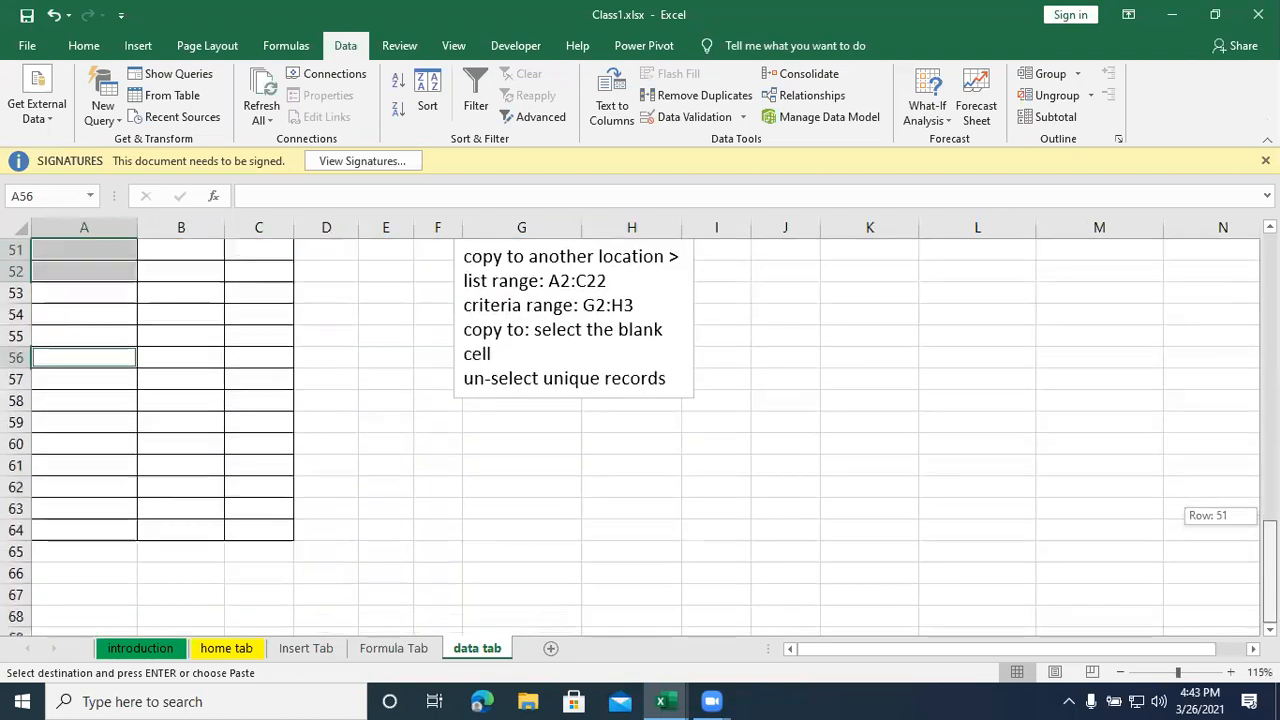
pyautogui.keyDown('ctrl'); pyautogui.click(74, 420); pyautogui.keyUp('ctrl')
pyautogui.keyDown('ctrl'); pyautogui.click(76, 463); pyautogui.keyUp('ctrl')
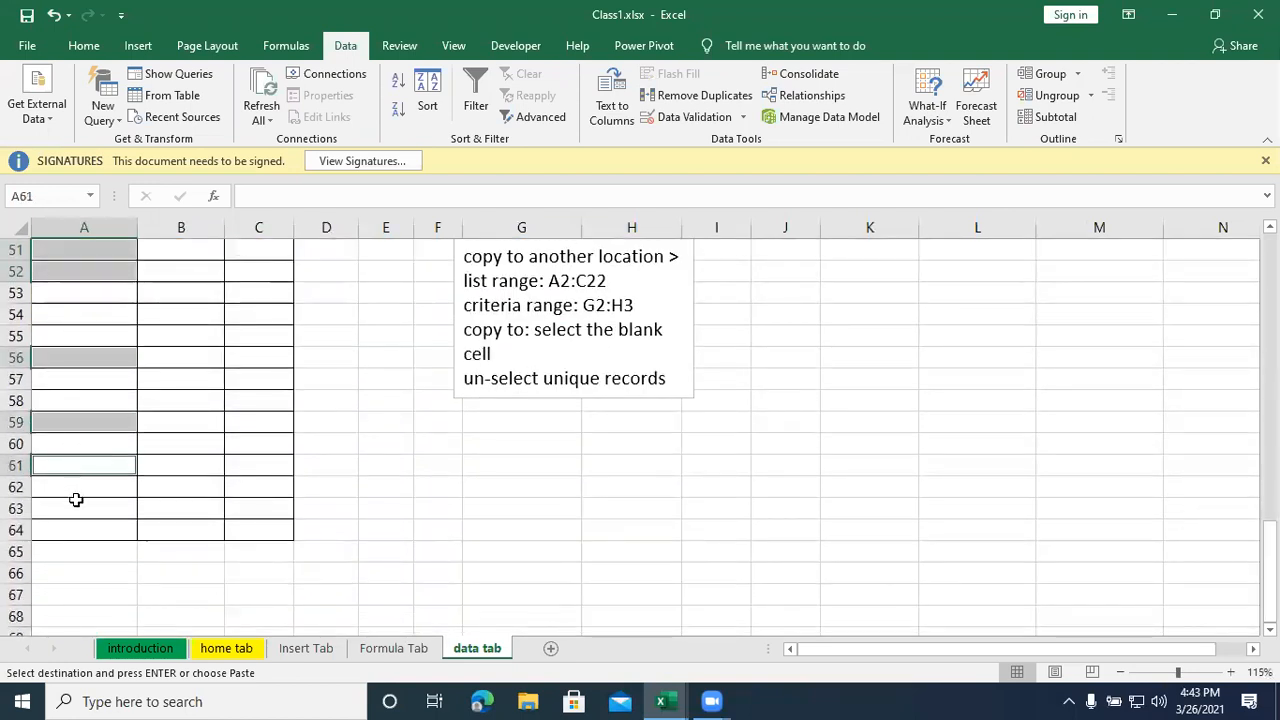
pyautogui.hotkey('ctrl', 'v')
# - Copy South from A46 into the REGION cells A49, A53, A55, A58 and A62
pyautogui.scroll(3, 80, 421)
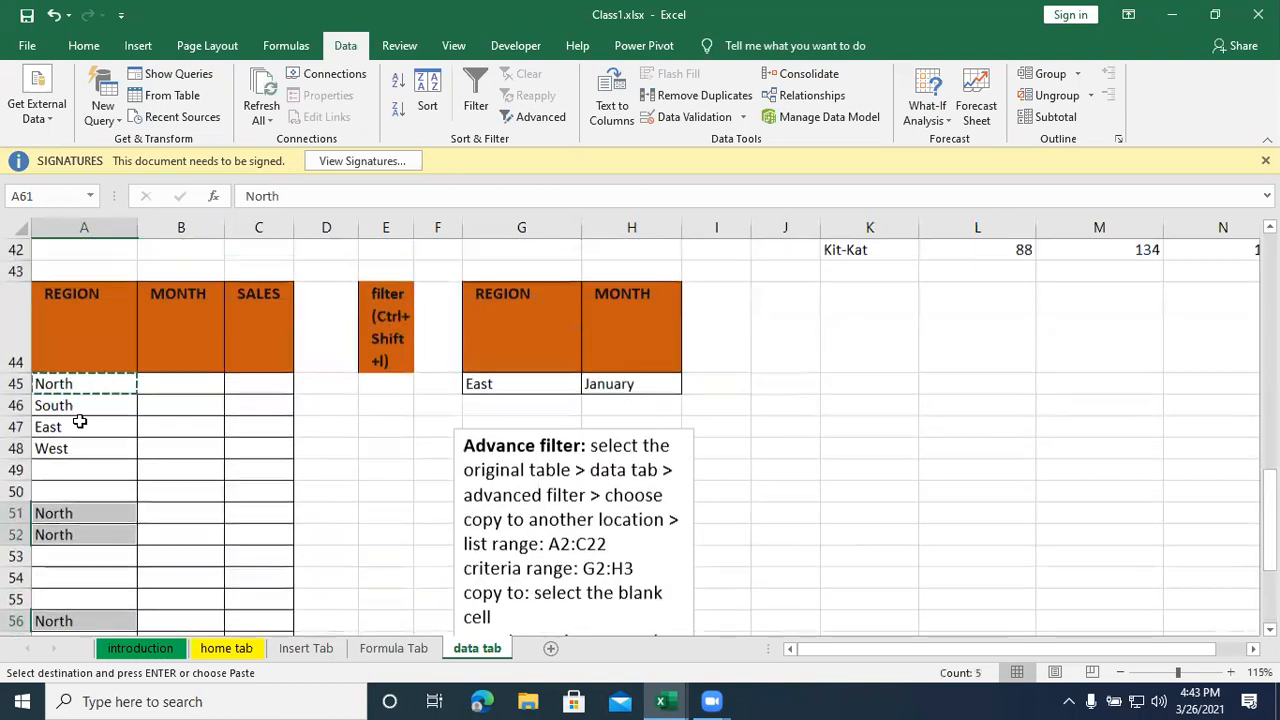
pyautogui.click(85, 405)
pyautogui.hotkey('ctrl', 'c')
pyautogui.click(91, 470)
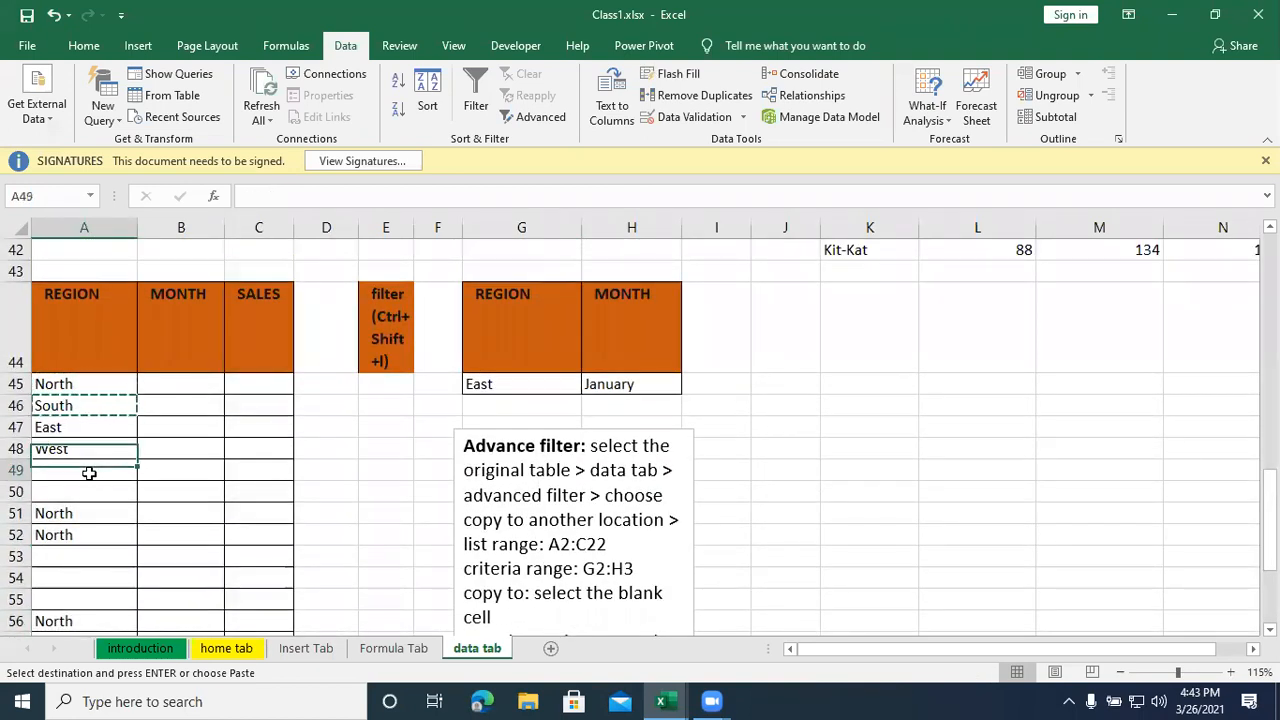
pyautogui.keyDown('ctrl'); pyautogui.click(68, 553); pyautogui.keyUp('ctrl')
pyautogui.keyDown('ctrl'); pyautogui.click(68, 599); pyautogui.keyUp('ctrl')
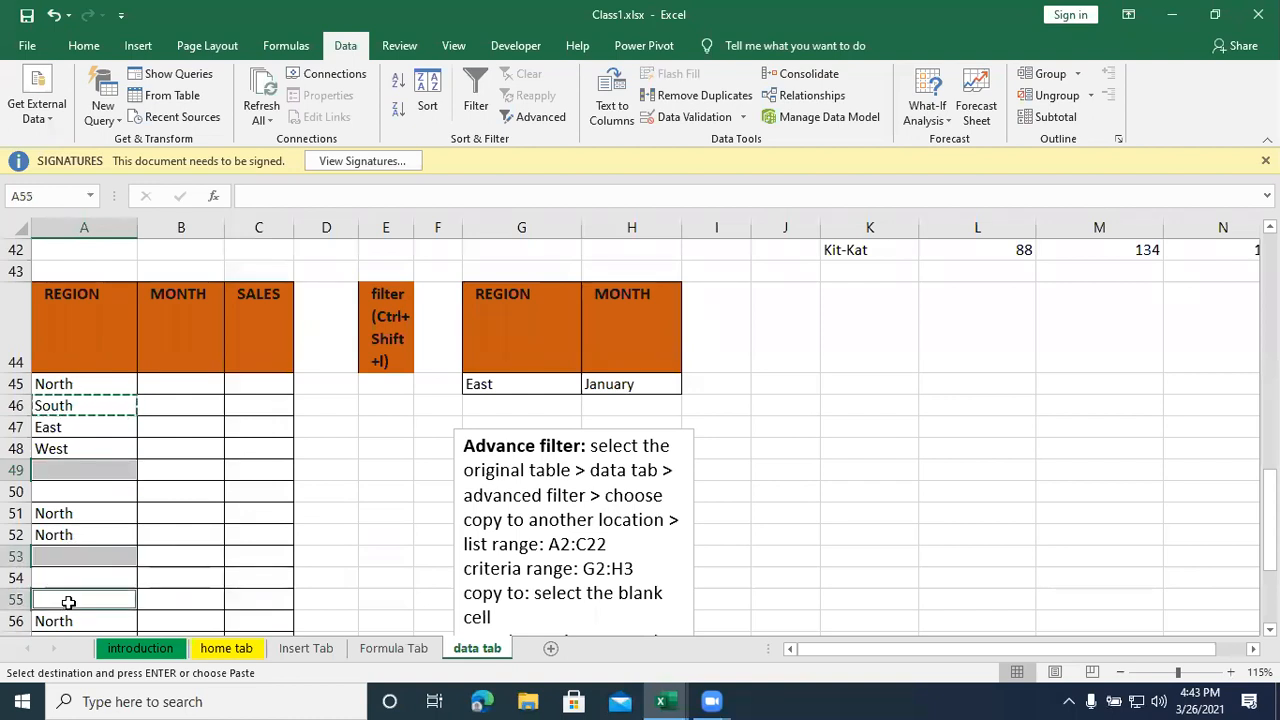
pyautogui.hotkey('ctrl', 'v')
pyautogui.scroll(-2, 80, 510)
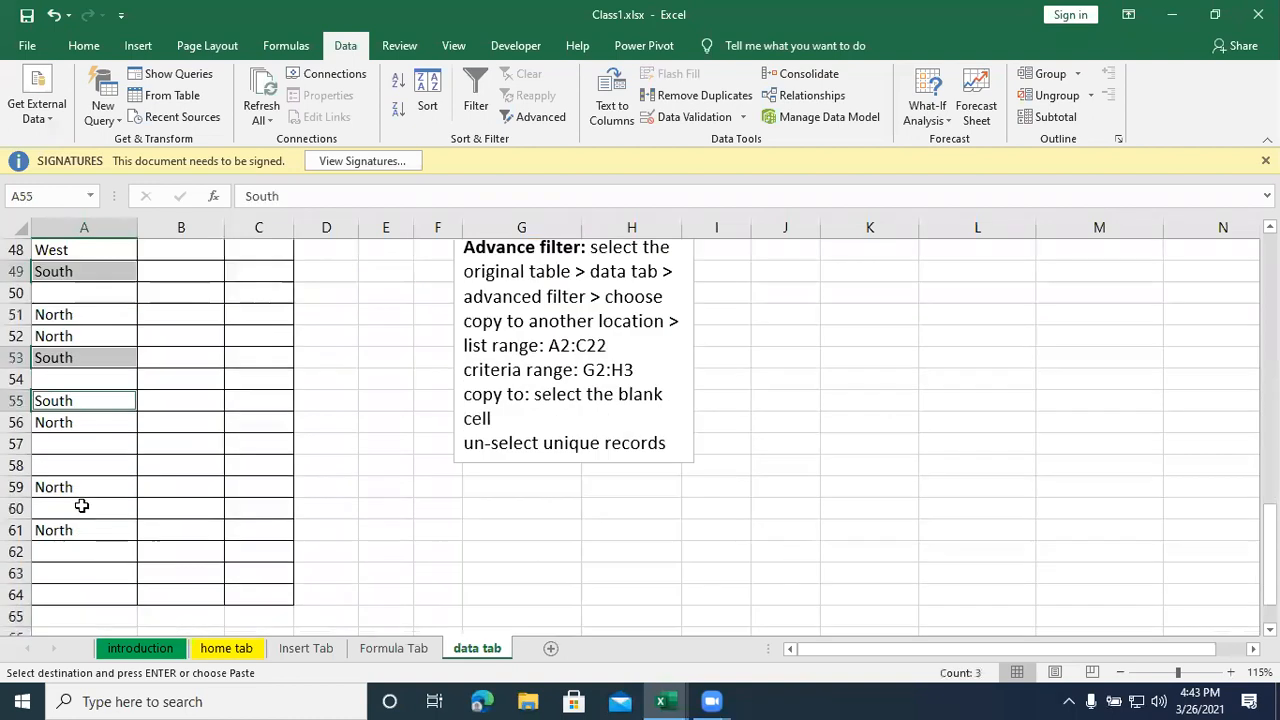
pyautogui.keyDown('ctrl'); pyautogui.click(88, 466); pyautogui.keyUp('ctrl')
pyautogui.keyDown('ctrl'); pyautogui.click(78, 549); pyautogui.keyUp('ctrl')
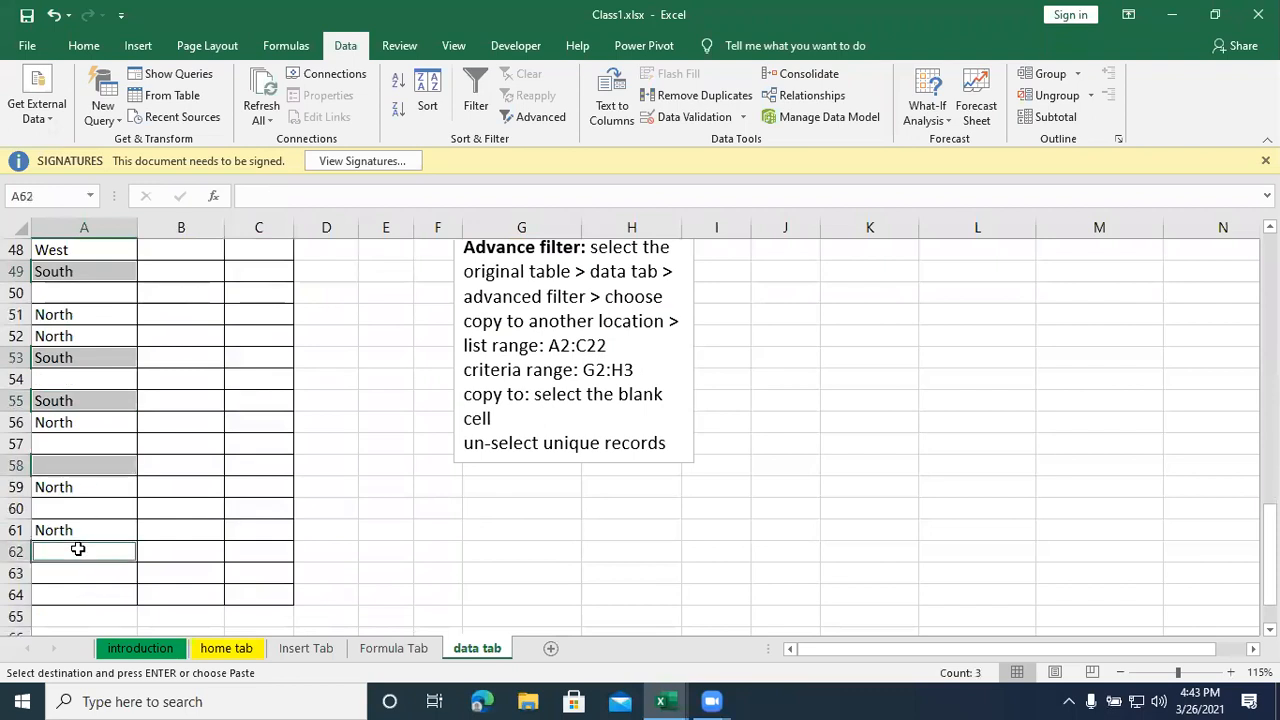
pyautogui.hotkey('ctrl', 'v')
# - Copy East from A47 into the REGION cells A50, A57 and A63
pyautogui.scroll(3, 78, 540)
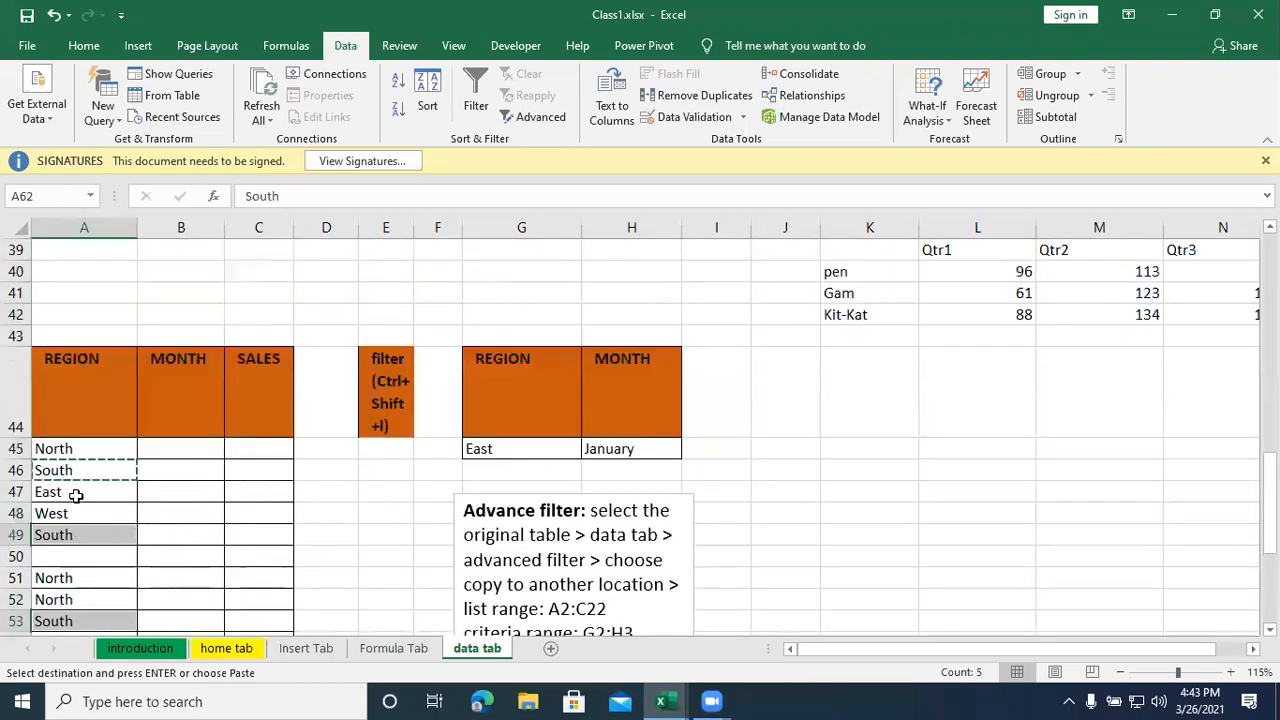
pyautogui.click(76, 493)
pyautogui.hotkey('ctrl', 'c')
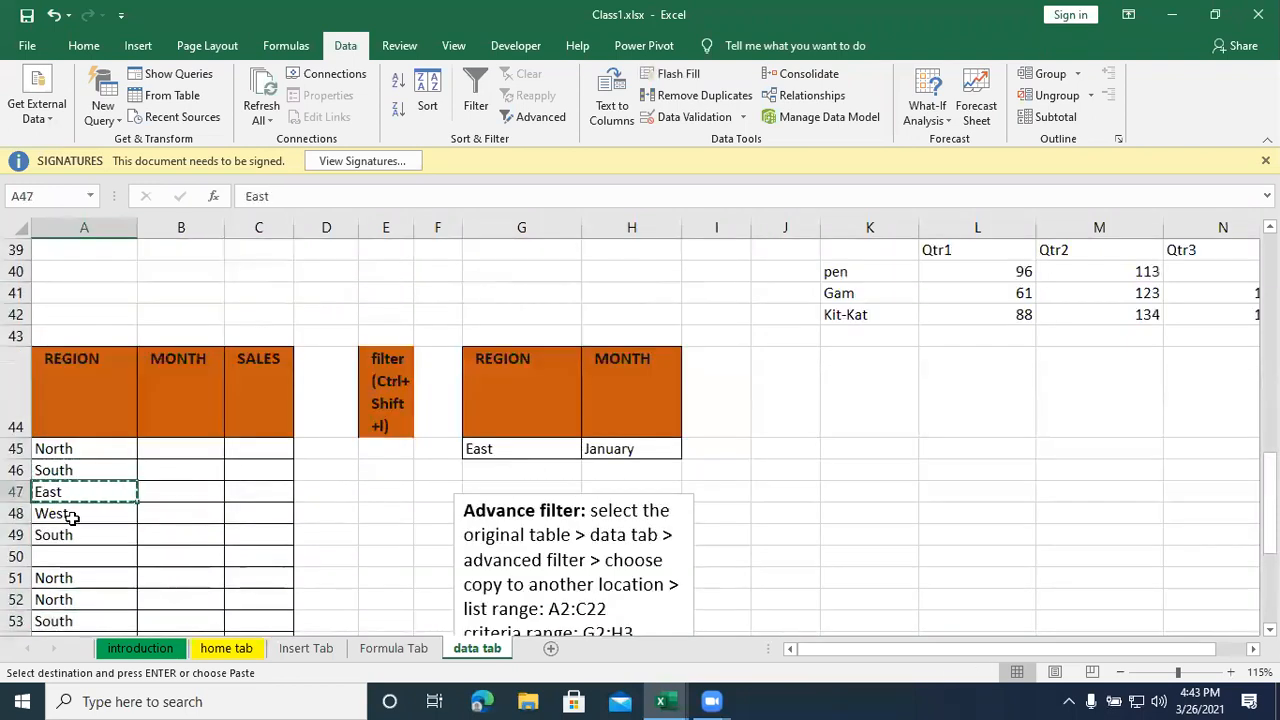
pyautogui.scroll(-1, 80, 540)
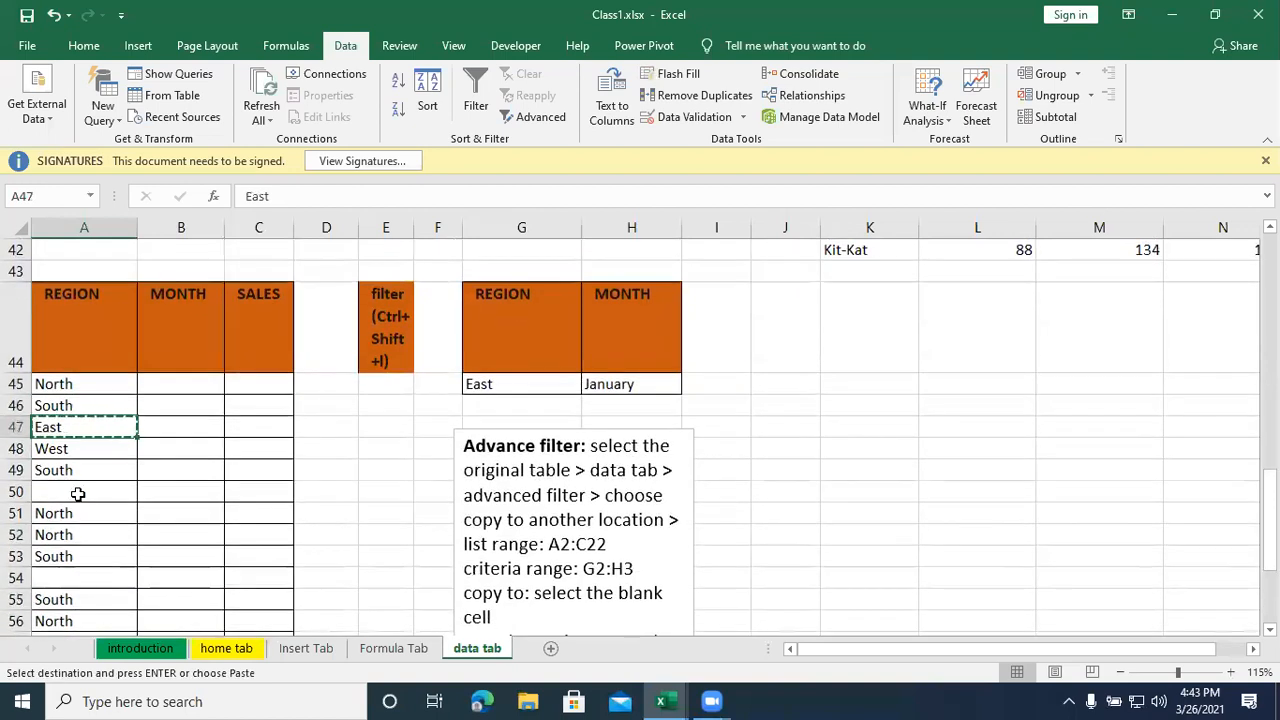
pyautogui.click(78, 493)
pyautogui.scroll(-2, 80, 490)
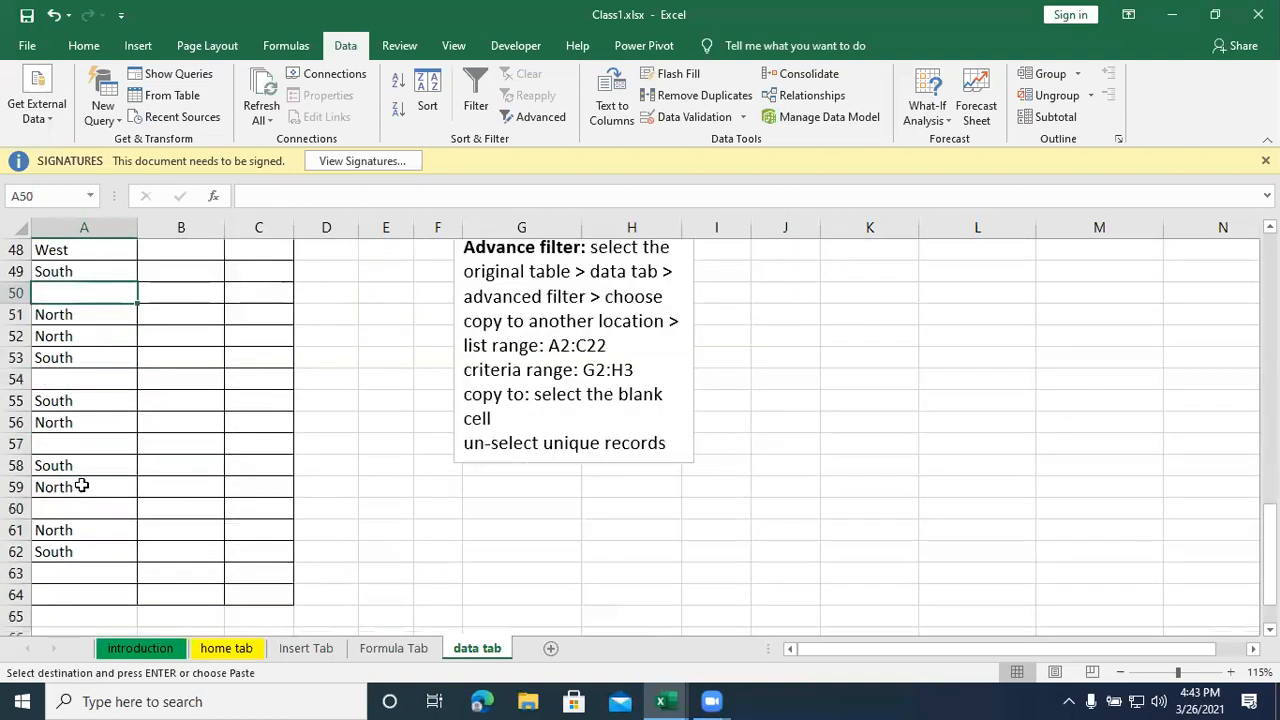
pyautogui.keyDown('ctrl'); pyautogui.click(86, 442); pyautogui.keyUp('ctrl')
pyautogui.keyDown('ctrl'); pyautogui.click(70, 578); pyautogui.keyUp('ctrl')
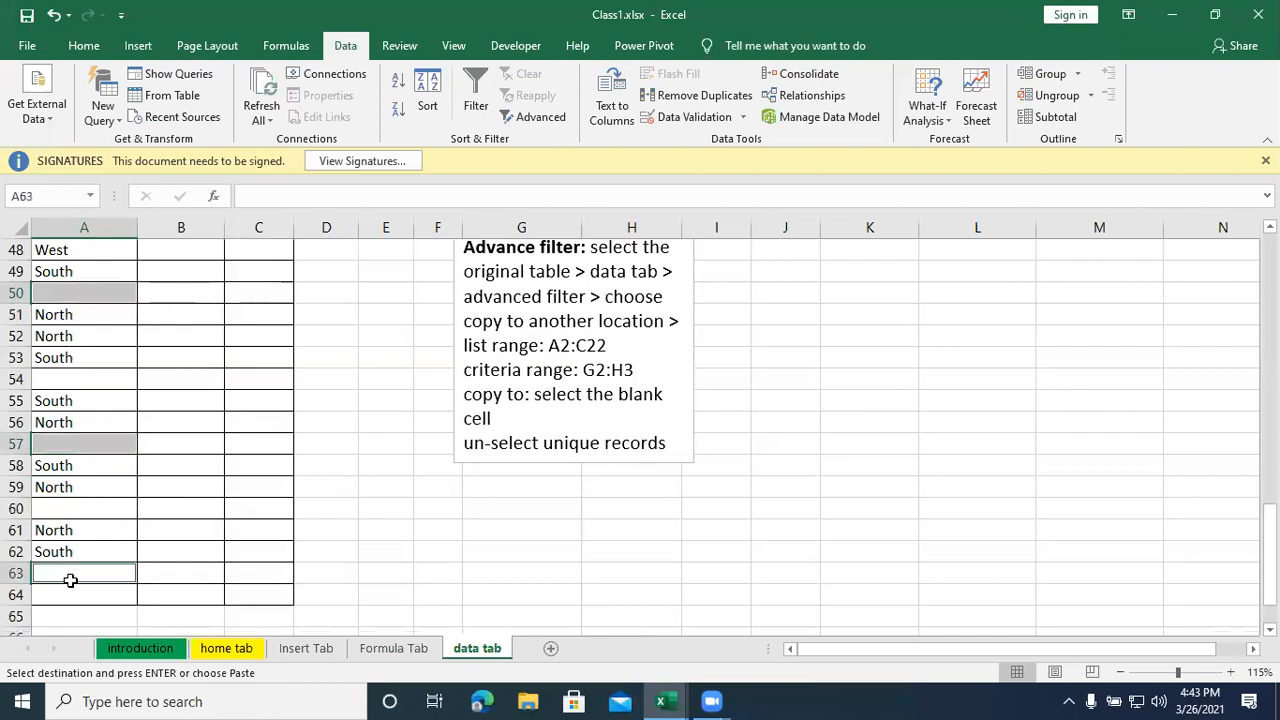
pyautogui.hotkey('ctrl', 'v')
# - Copy West from A48 into the remaining empty REGION cells A54, A60 and A64
pyautogui.scroll(1, 90, 466)
pyautogui.click(78, 318)
pyautogui.hotkey('ctrl', 'c')
pyautogui.click(55, 446)
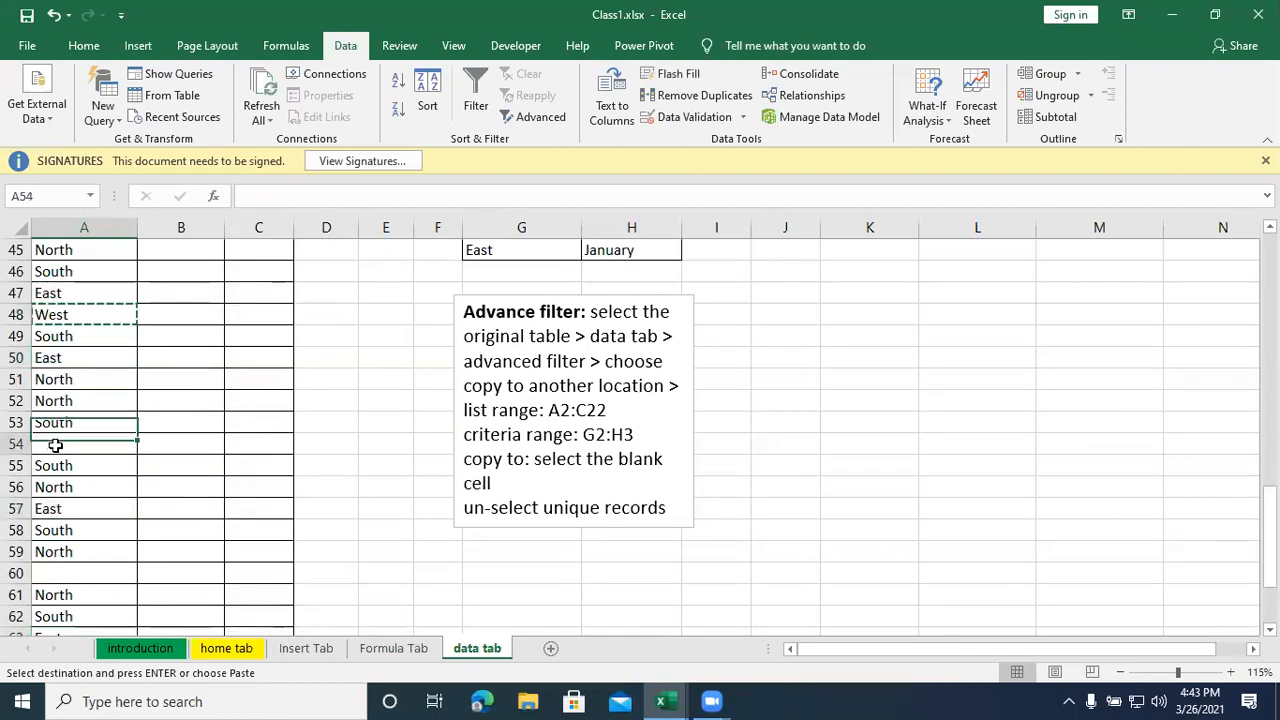
pyautogui.keyDown('ctrl'); pyautogui.click(60, 572); pyautogui.keyUp('ctrl')
pyautogui.keyDown('ctrl'); pyautogui.scroll(-1, 60, 565); pyautogui.keyUp('ctrl')
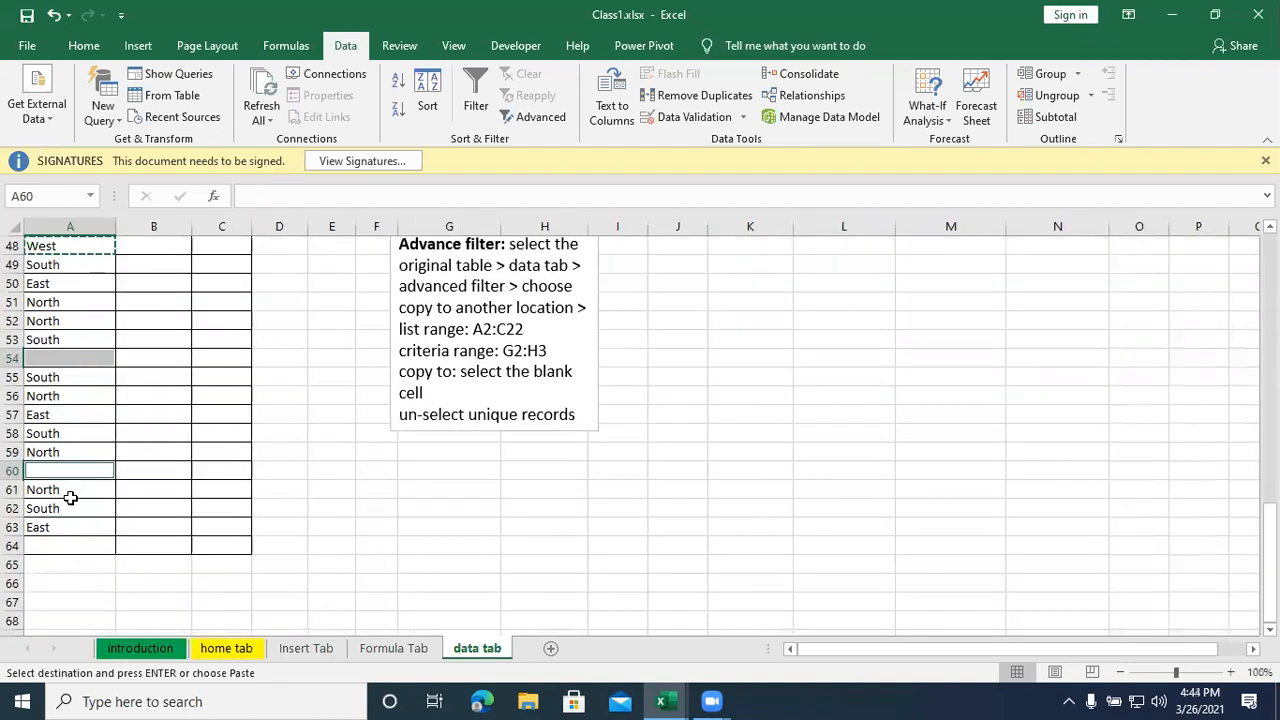
pyautogui.keyDown('ctrl'); pyautogui.click(62, 544); pyautogui.keyUp('ctrl')
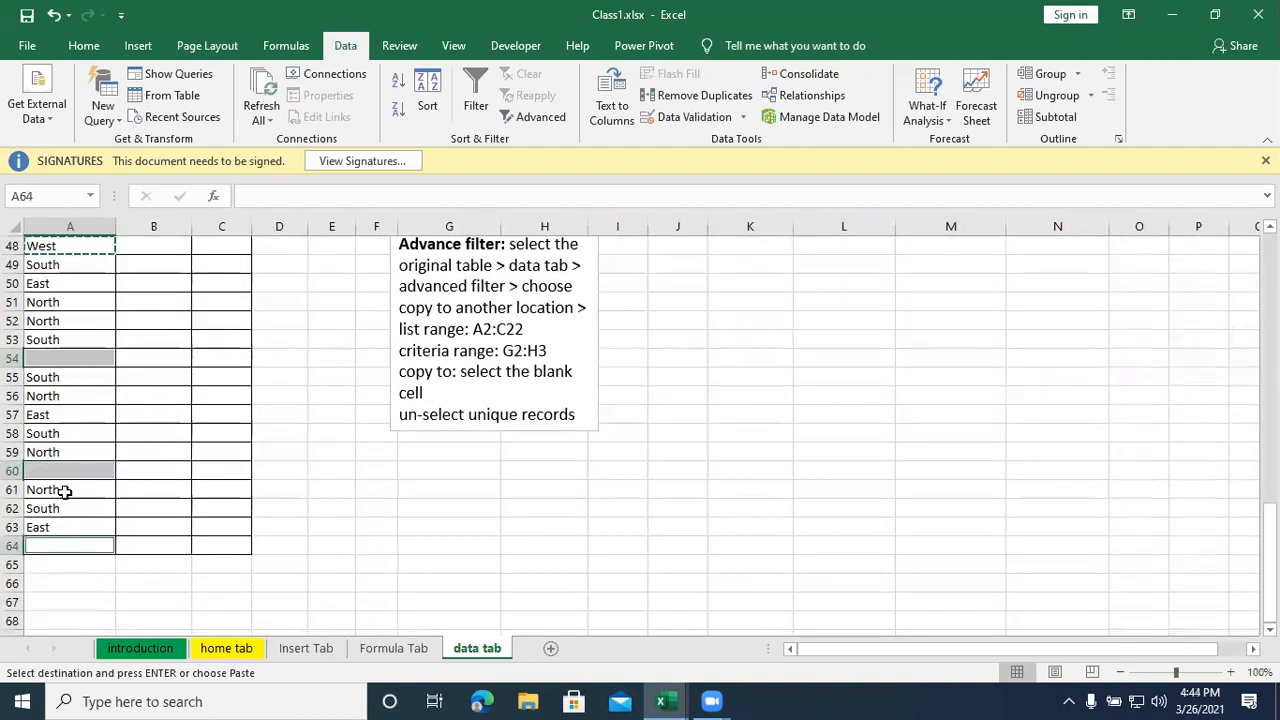
pyautogui.hotkey('ctrl', 'v')
pyautogui.scroll(1, 132, 466)
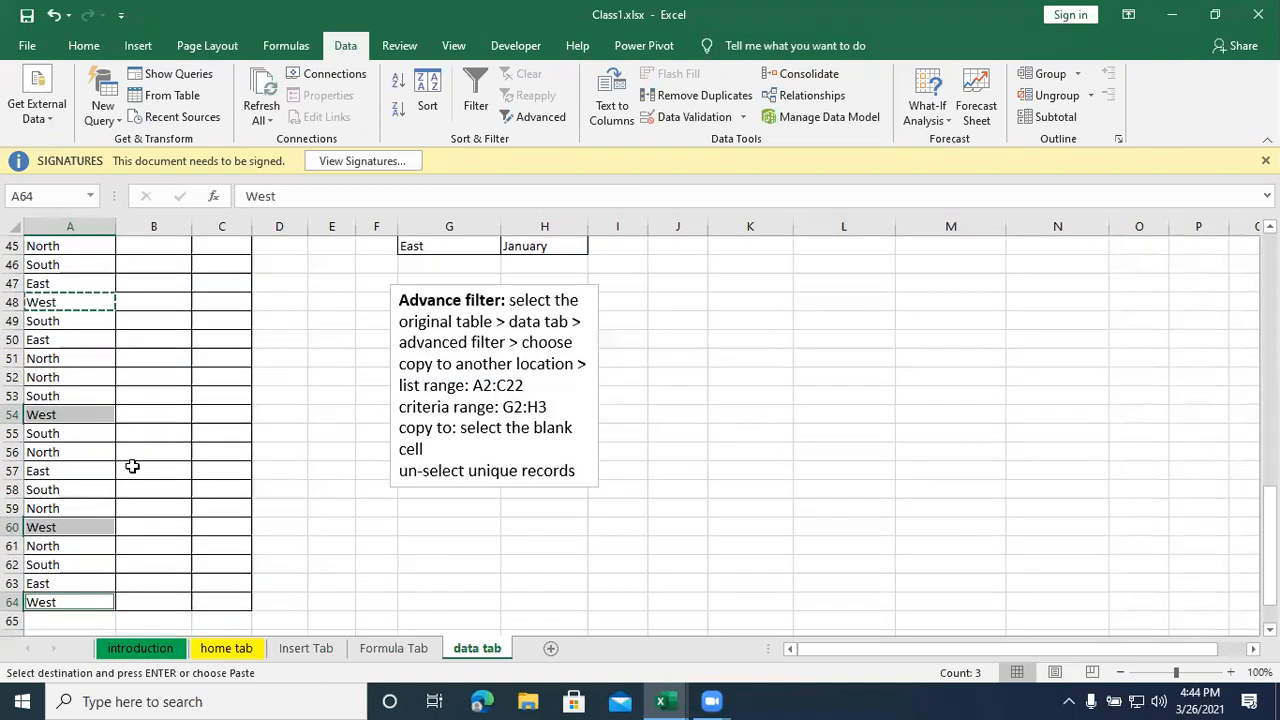
# - Set the ribbon to display only its tabs, with the commands hidden
pyautogui.keyDown('ctrl'); pyautogui.scroll(1, 132, 466); pyautogui.keyUp('ctrl')
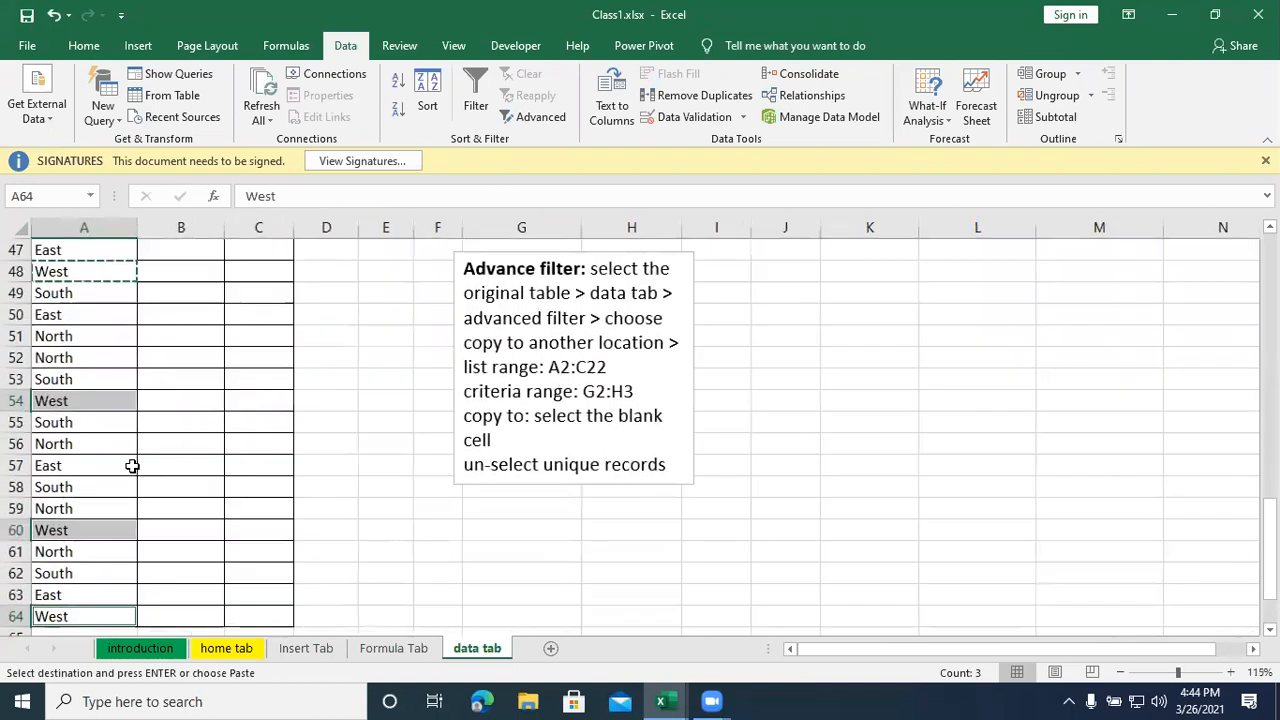
pyautogui.keyDown('ctrl'); pyautogui.scroll(1, 132, 466); pyautogui.keyUp('ctrl')
pyautogui.scroll(1, 187, 472)
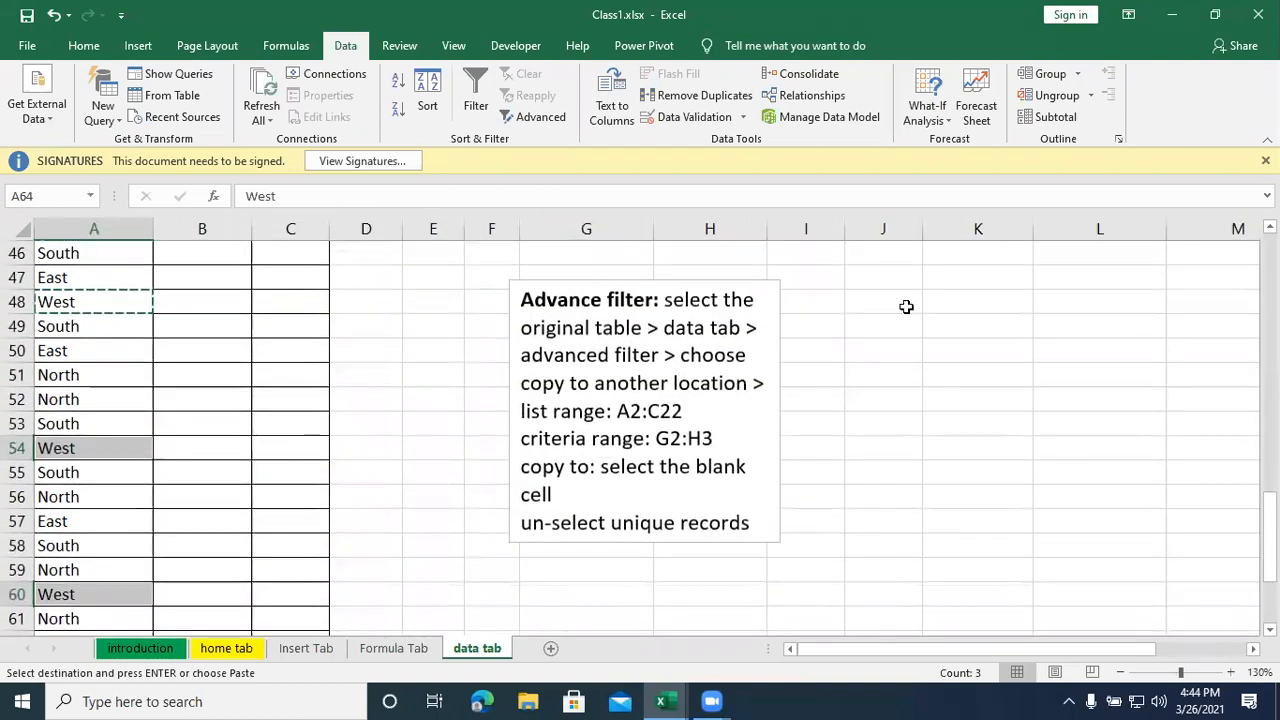
pyautogui.click(1129, 20)
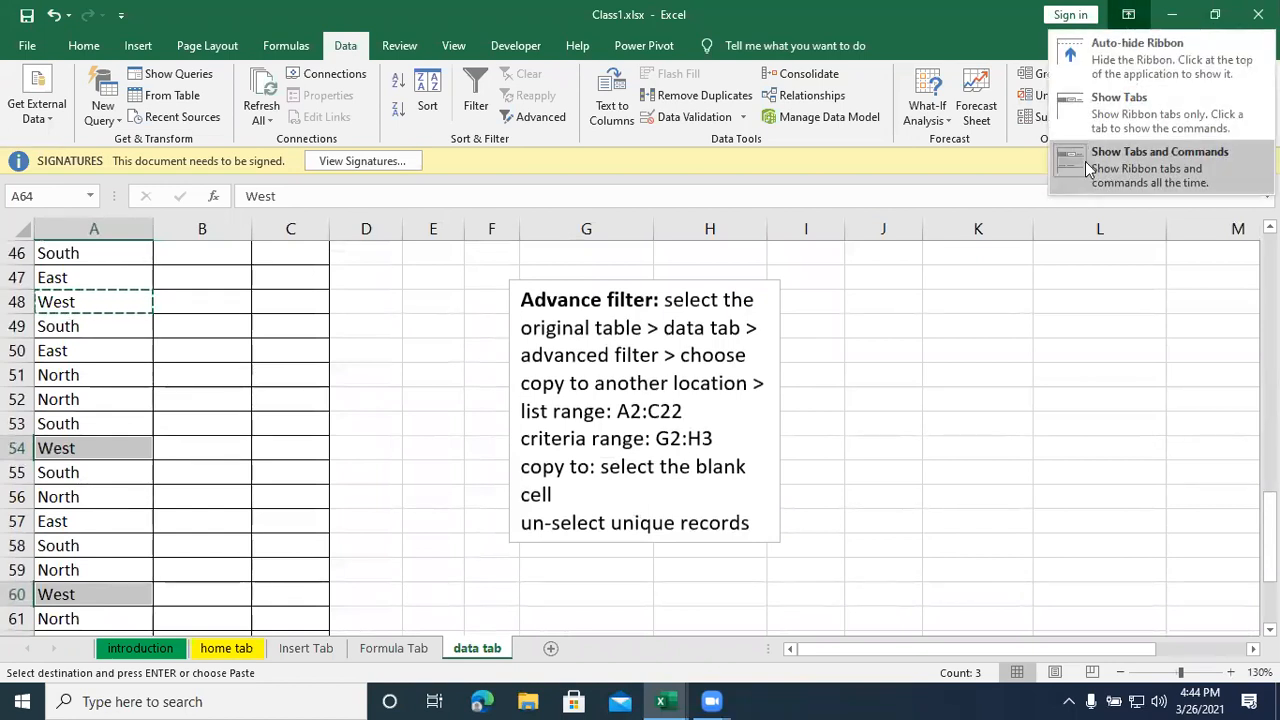
pyautogui.click(1100, 110)
pyautogui.scroll(-1, 331, 376)
pyautogui.scroll(-1, 331, 376)
pyautogui.scroll(1, 333, 376)
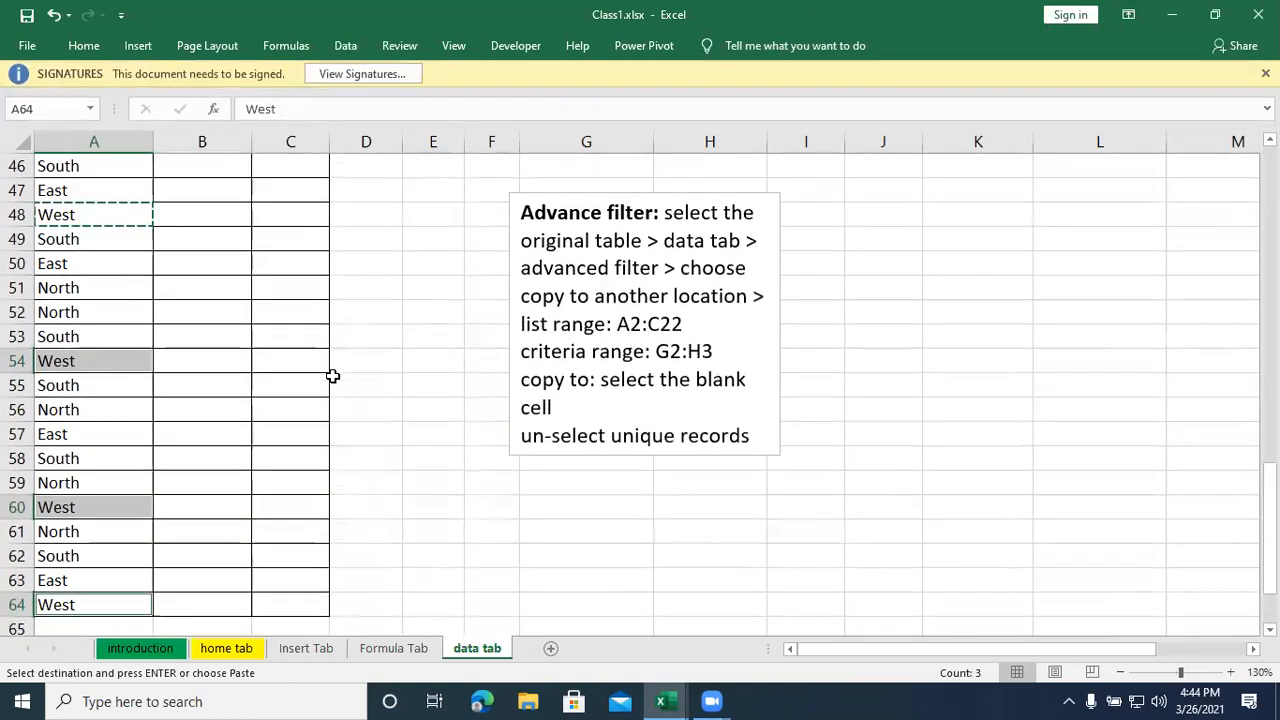
# - Enter January in cell B45 as the first entry of the MONTH column
pyautogui.scroll(1, 331, 376)
pyautogui.click(184, 294)
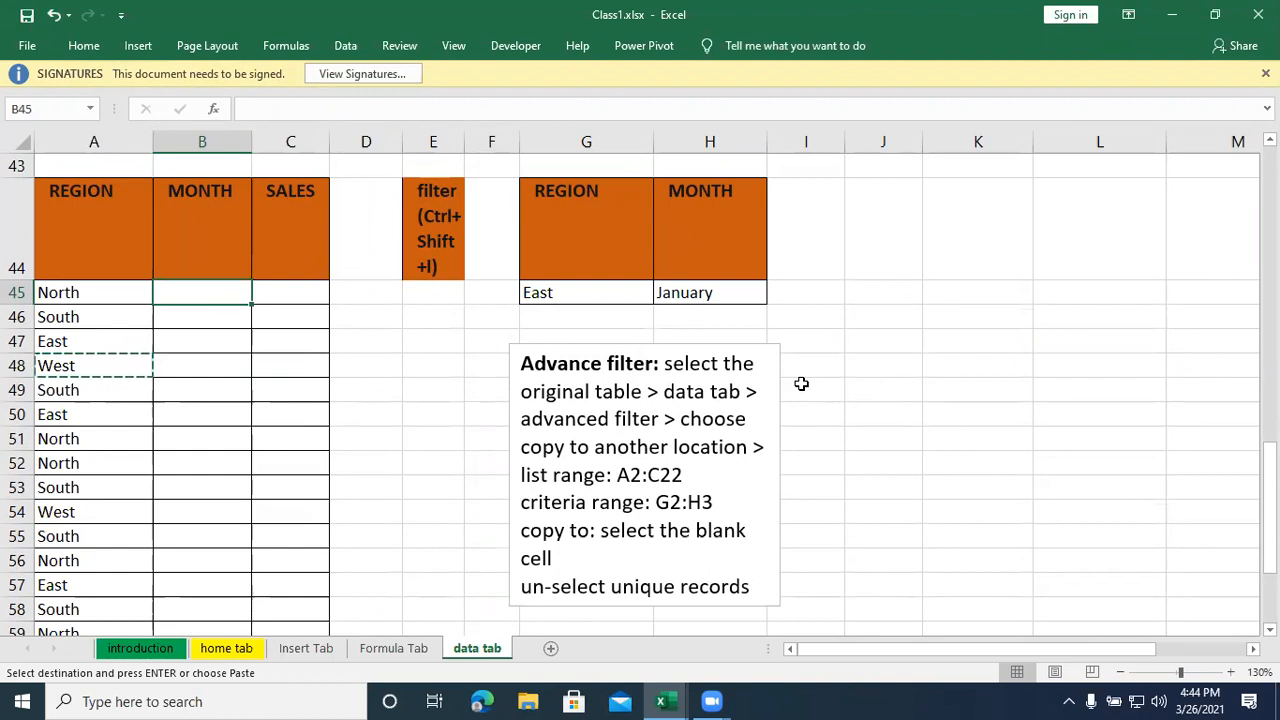
pyautogui.write('J')
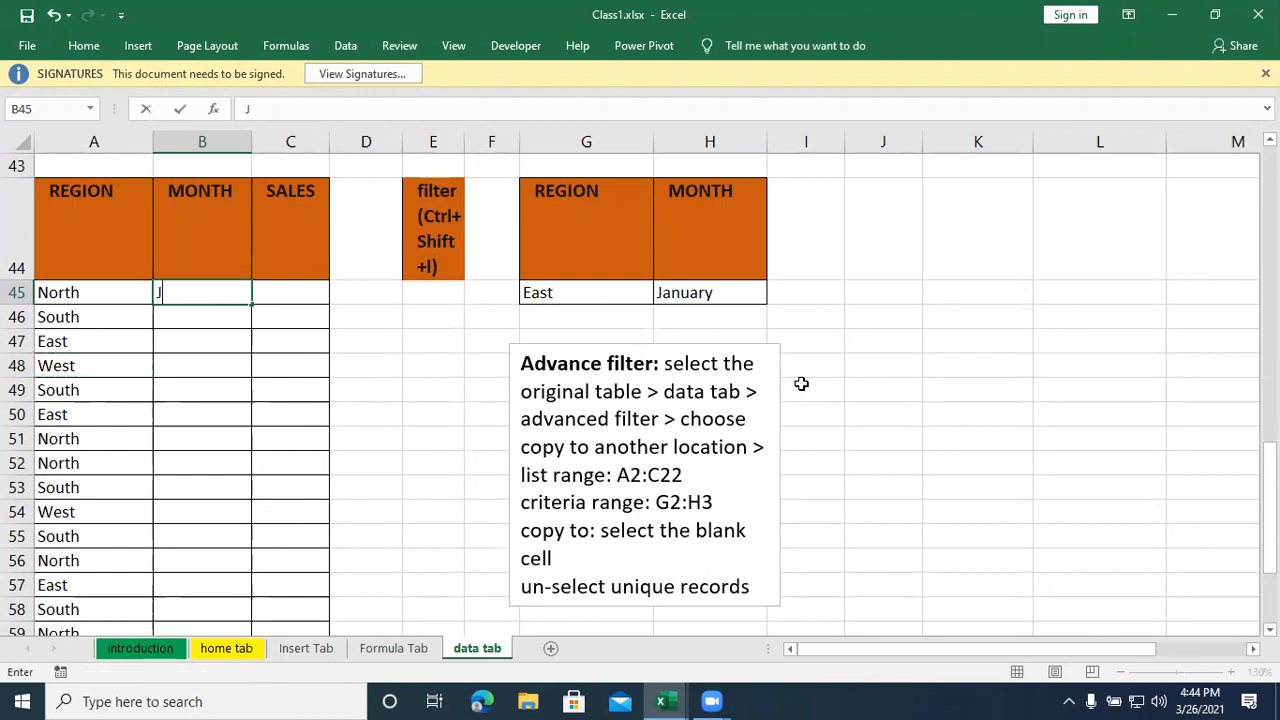
pyautogui.write('anuary')
pyautogui.press('Return')
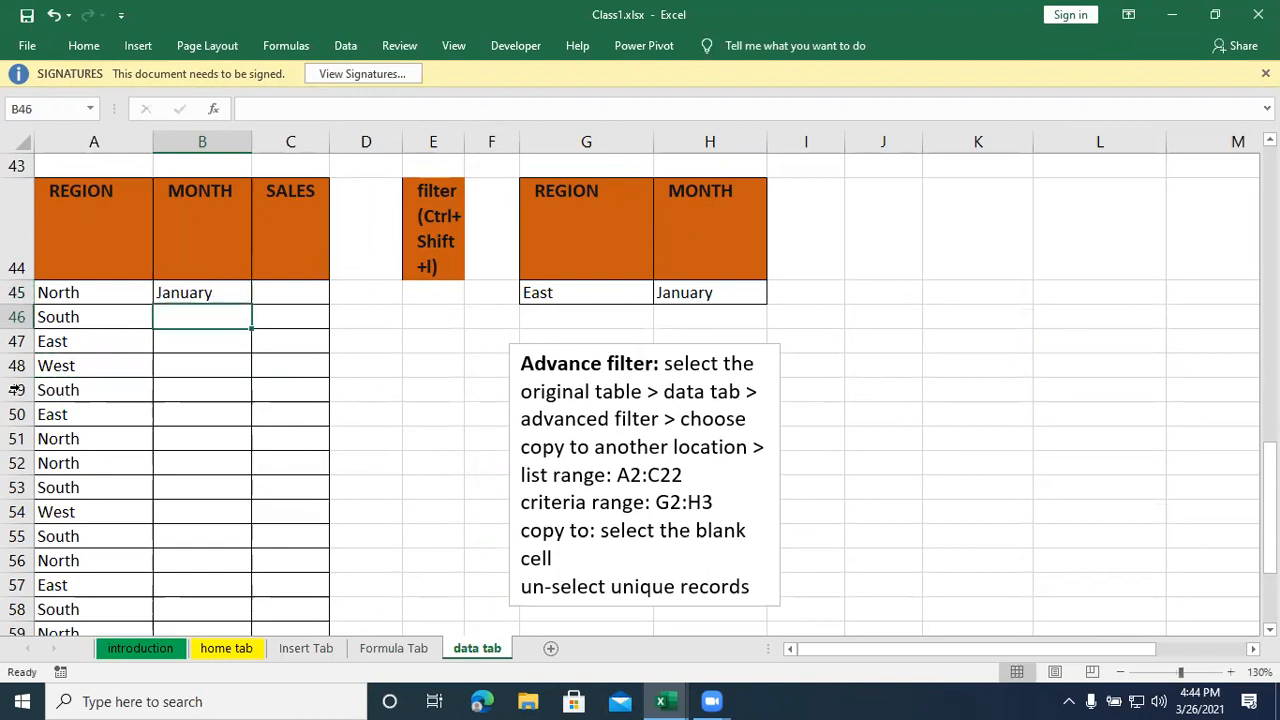
# - Fill the month series from January in B45 down through B64, the last row of the table
pyautogui.click(170, 292)
pyautogui.moveTo(251, 305); pyautogui.dragTo(237, 498)
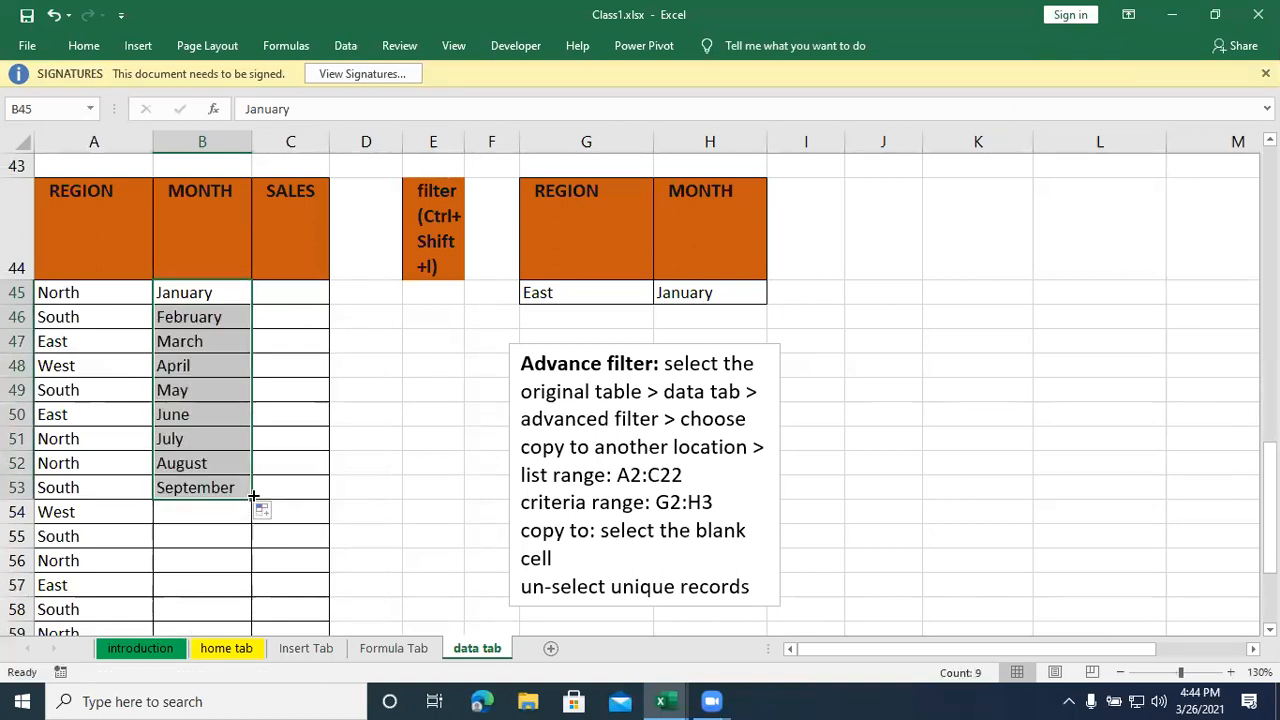
pyautogui.moveTo(253, 499); pyautogui.dragTo(252, 598)
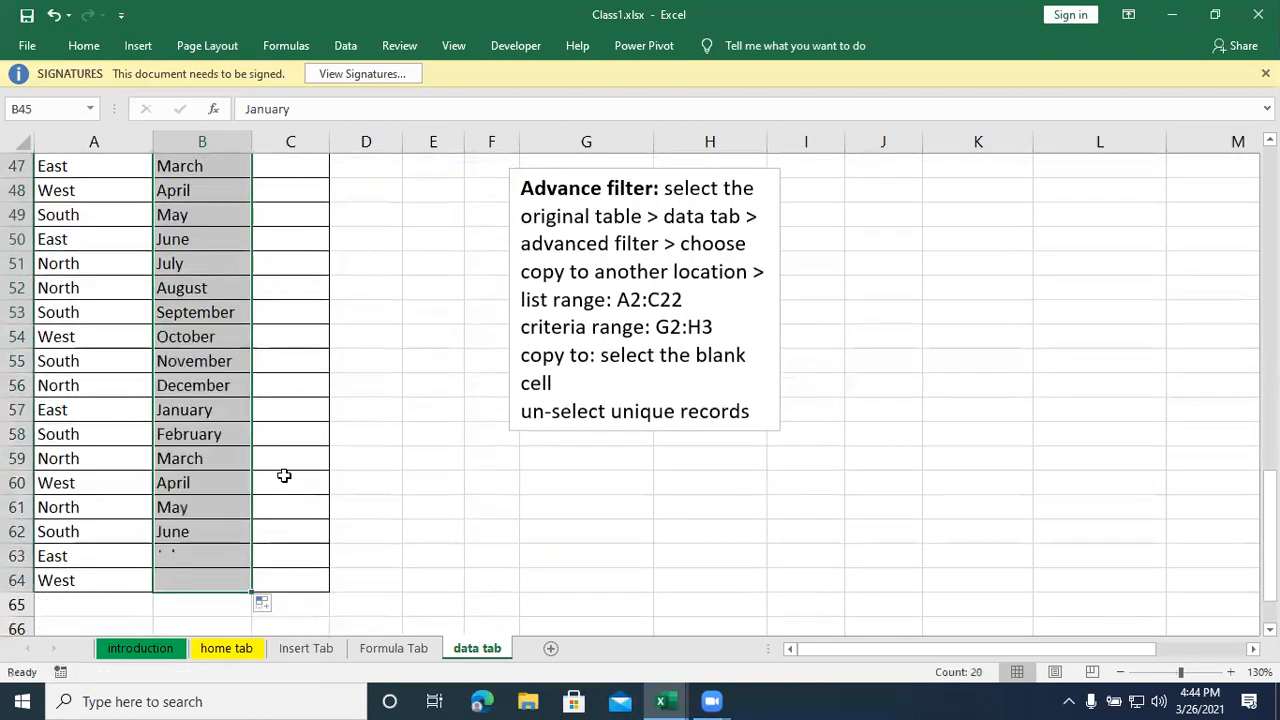
pyautogui.scroll(2, 280, 455)
pyautogui.scroll(-2, 280, 455)
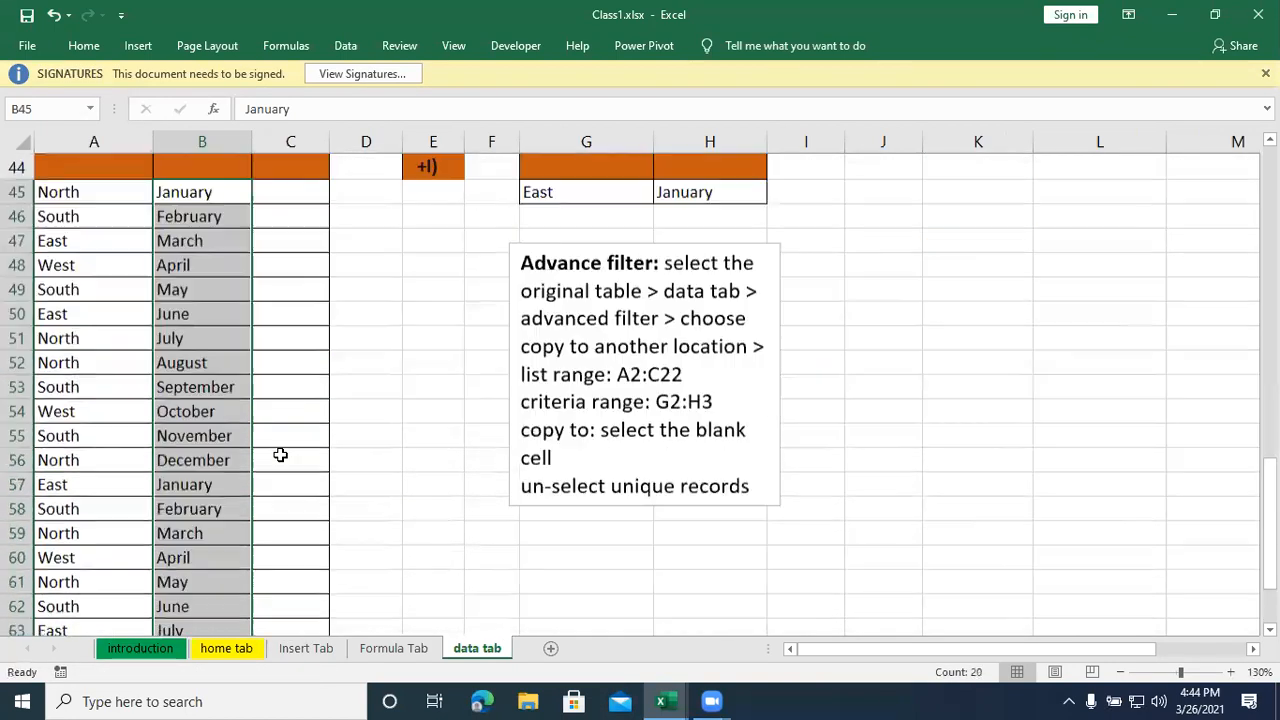
pyautogui.scroll(-1, 217, 345)
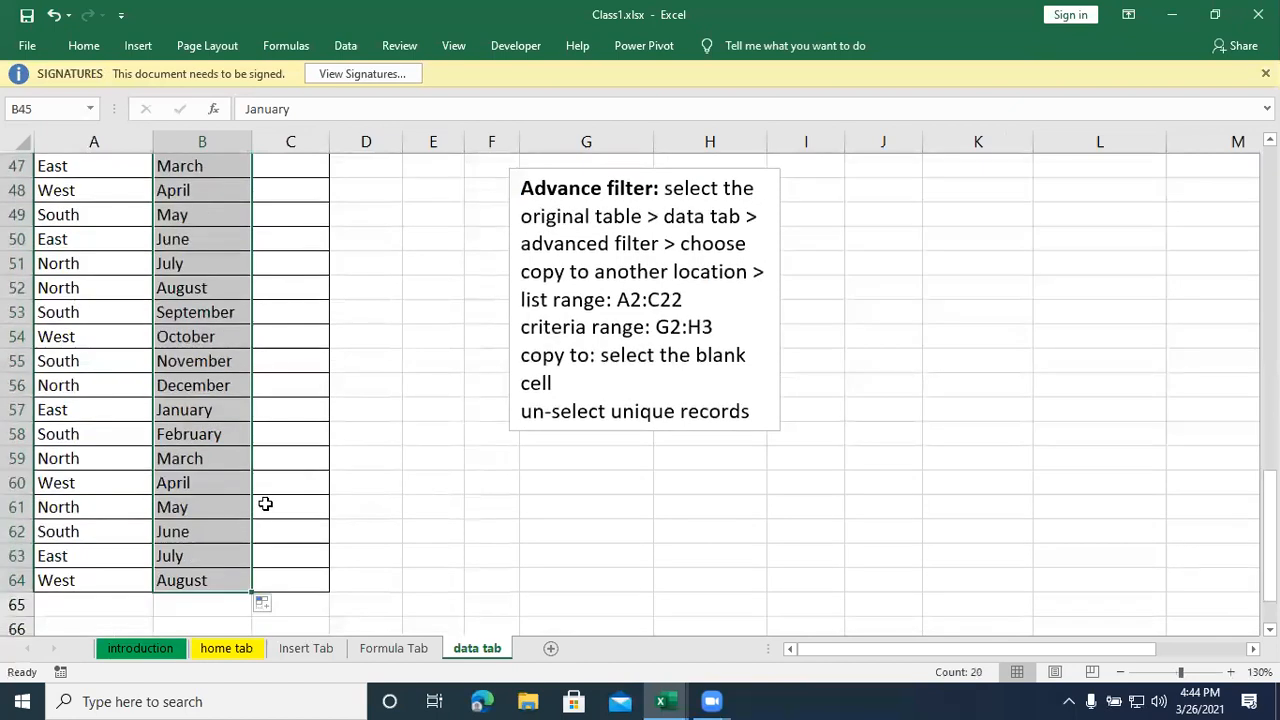
# - Enter the formula =RANDBETWEEN(5000,10000) in cell C45 under SALES
pyautogui.scroll(2, 265, 503)
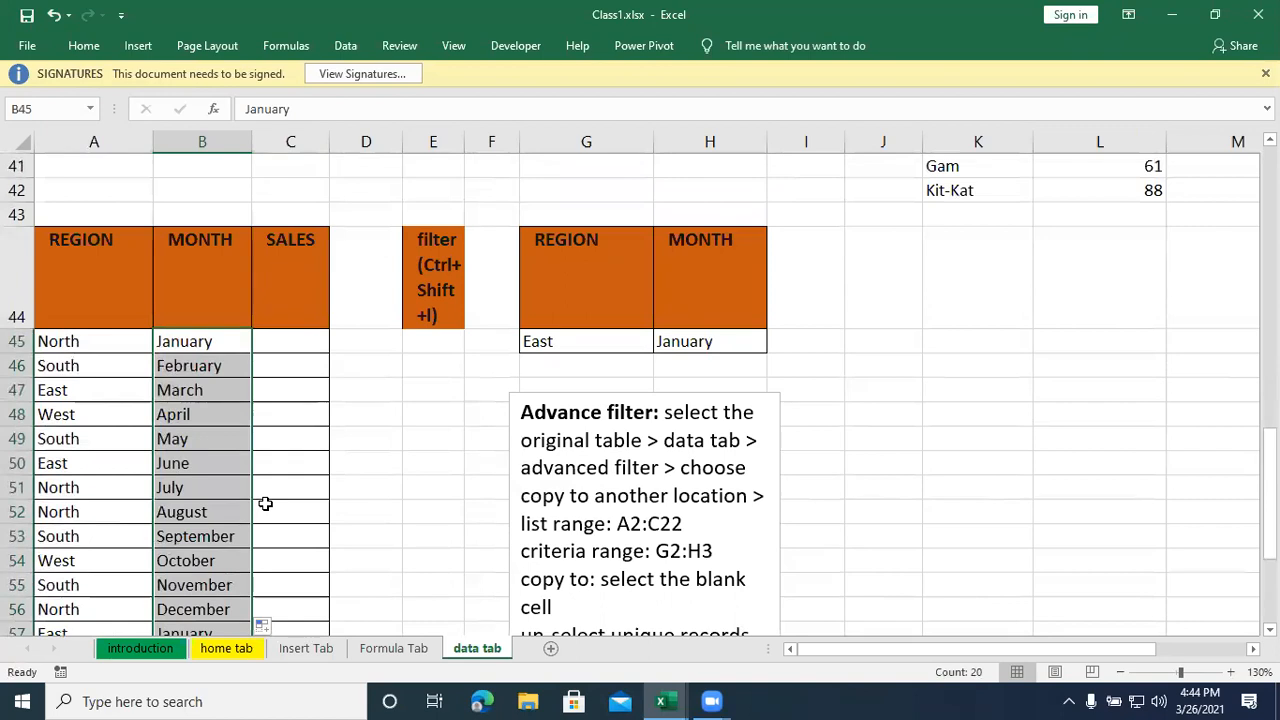
pyautogui.click(290, 346)
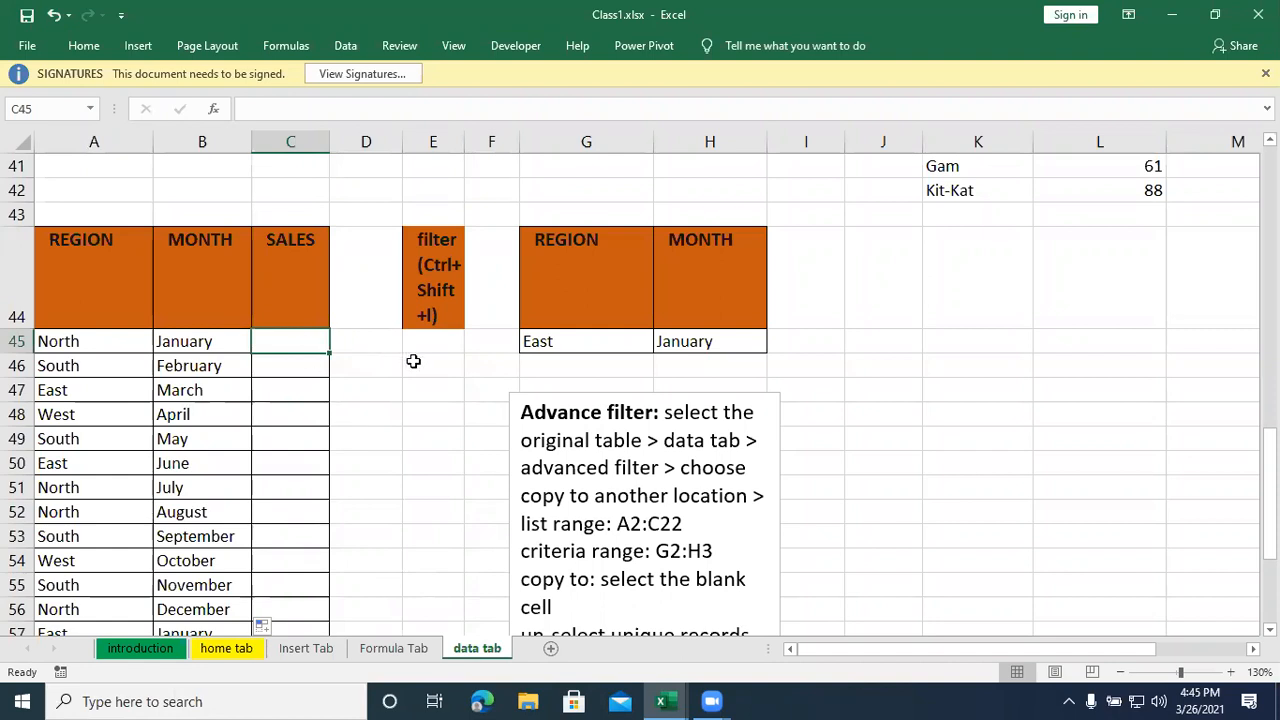
pyautogui.write('=')
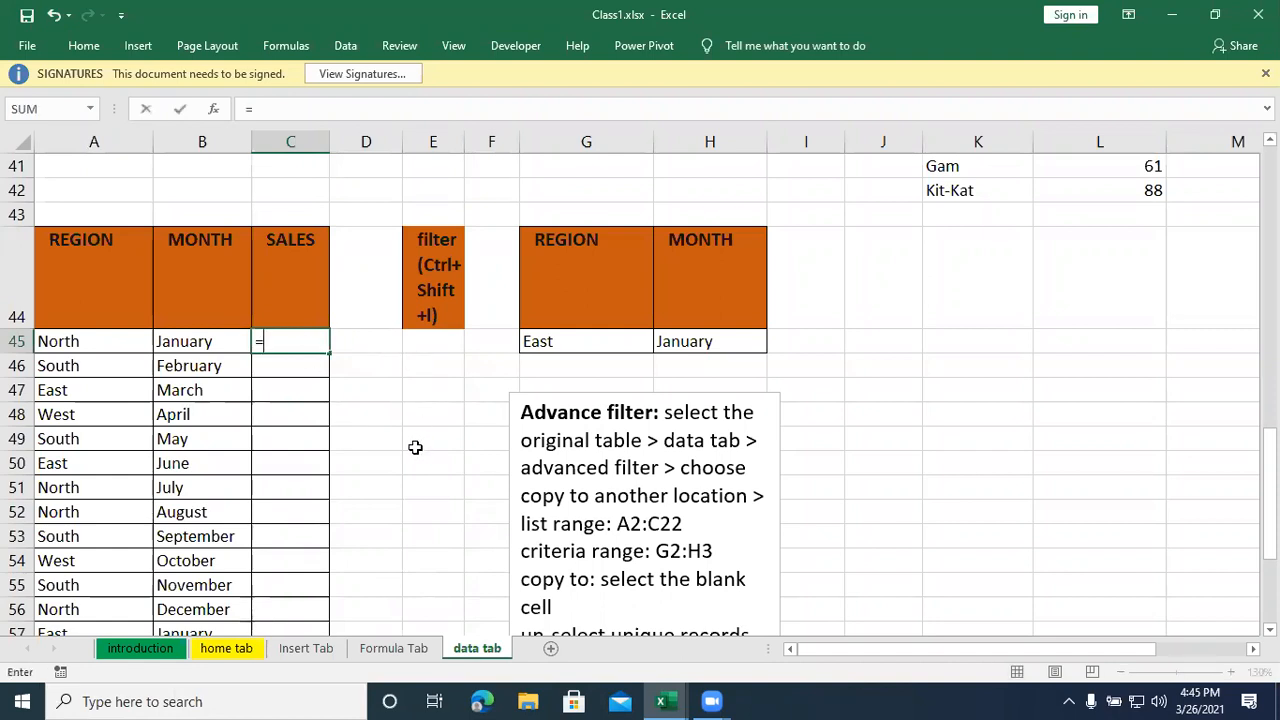
pyautogui.write('rabd')
pyautogui.press('BackSpace')
pyautogui.press('BackSpace')
pyautogui.write('n')
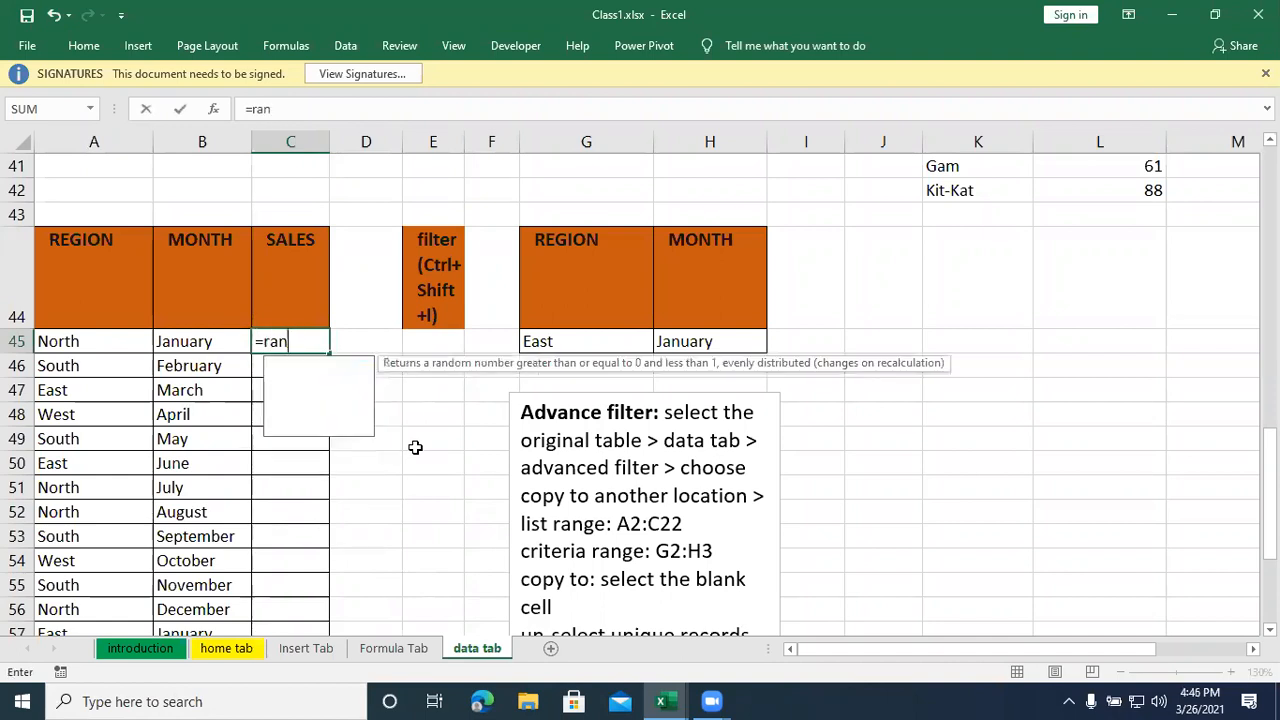
pyautogui.write('dbetween(')
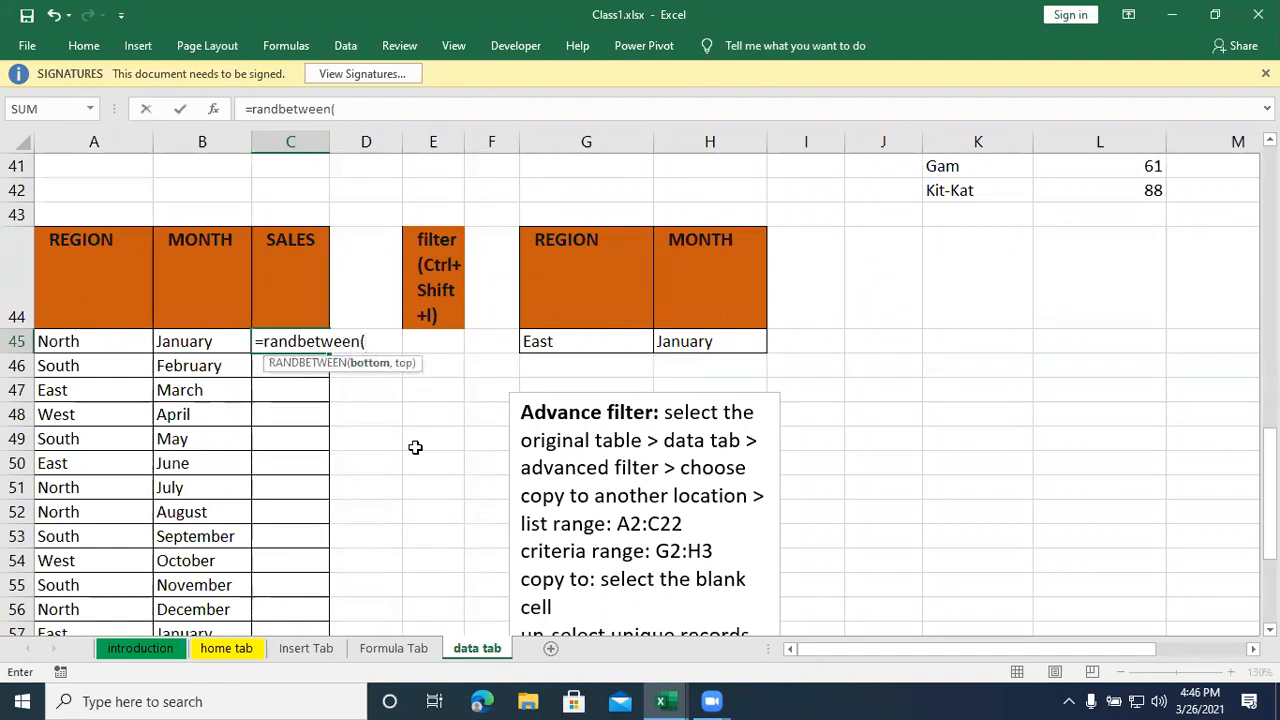
pyautogui.write('5000,10000')
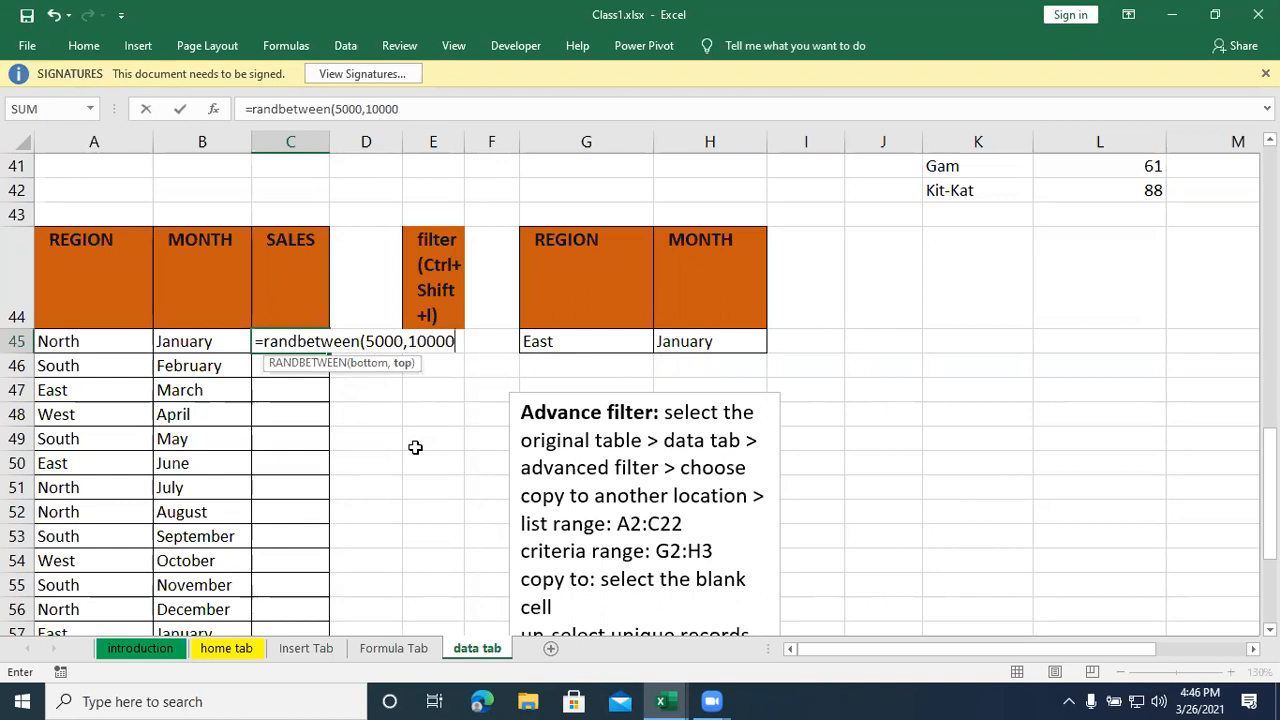
pyautogui.write(')')
pyautogui.press('Return')
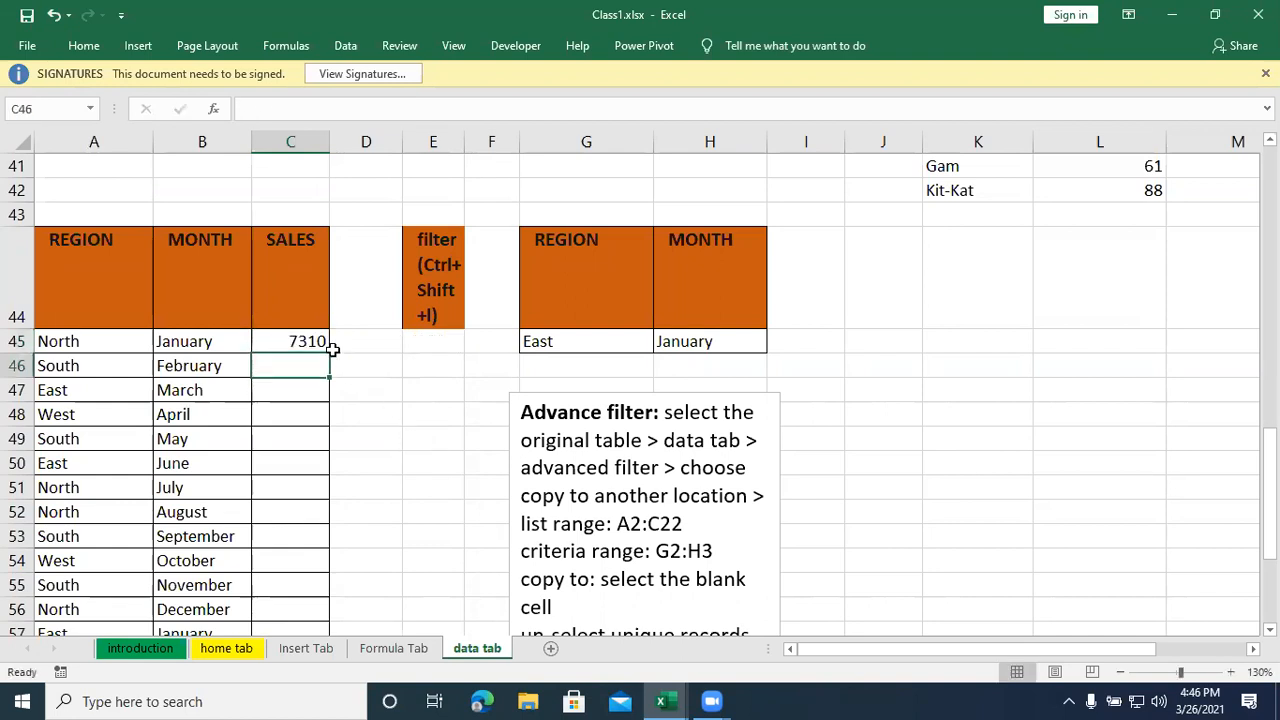
# - Fill the RANDBETWEEN formula from C45 down the SALES column through C64
pyautogui.click(300, 345)
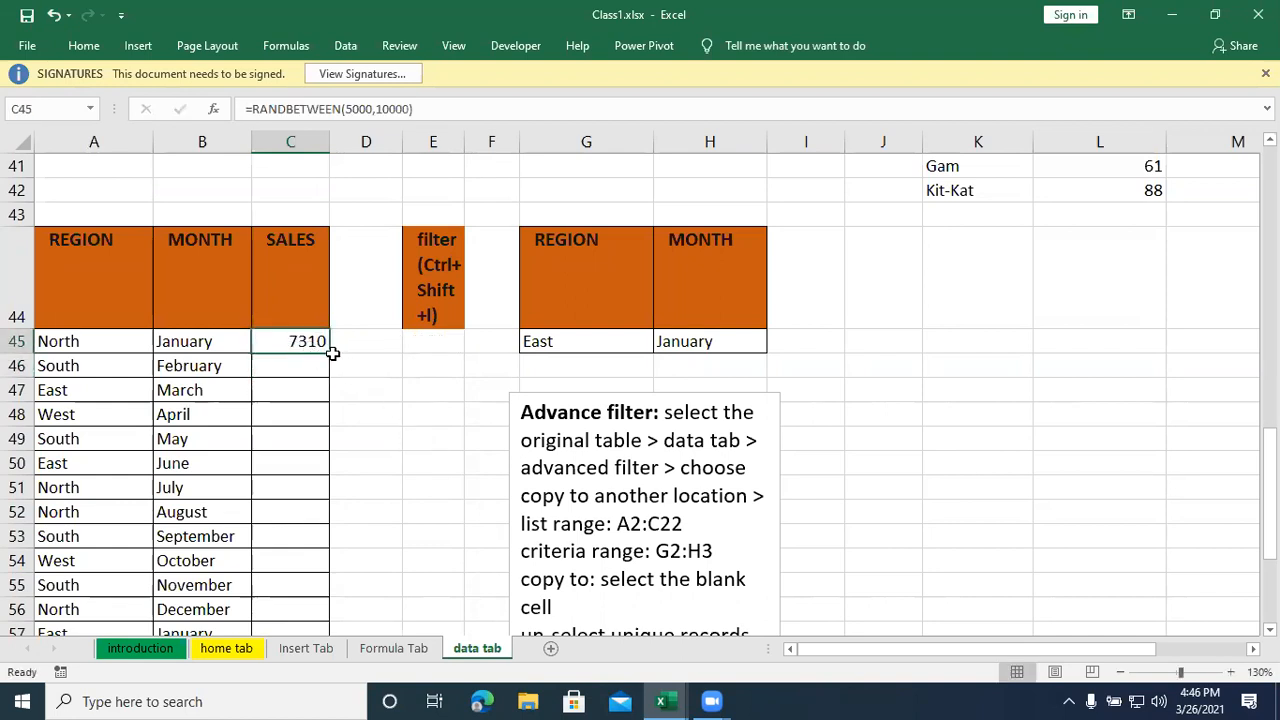
pyautogui.moveTo(329, 353); pyautogui.dragTo(309, 608)
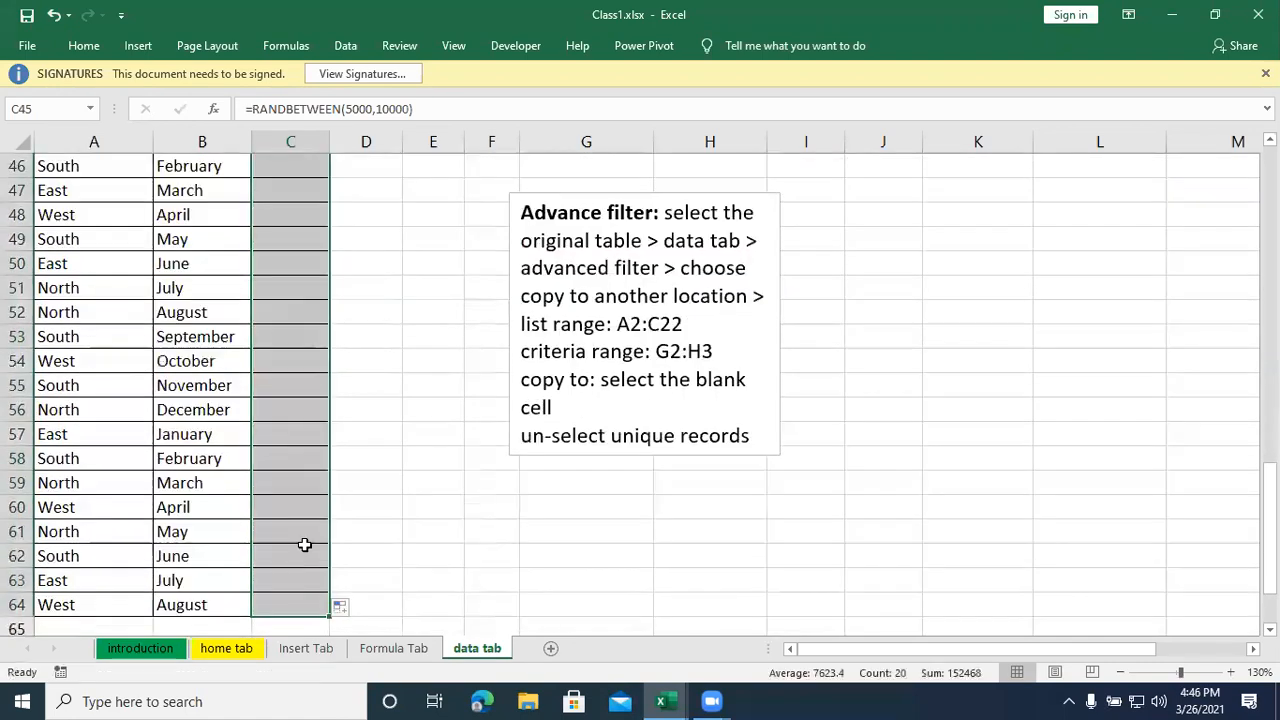
pyautogui.scroll(1, 304, 545)
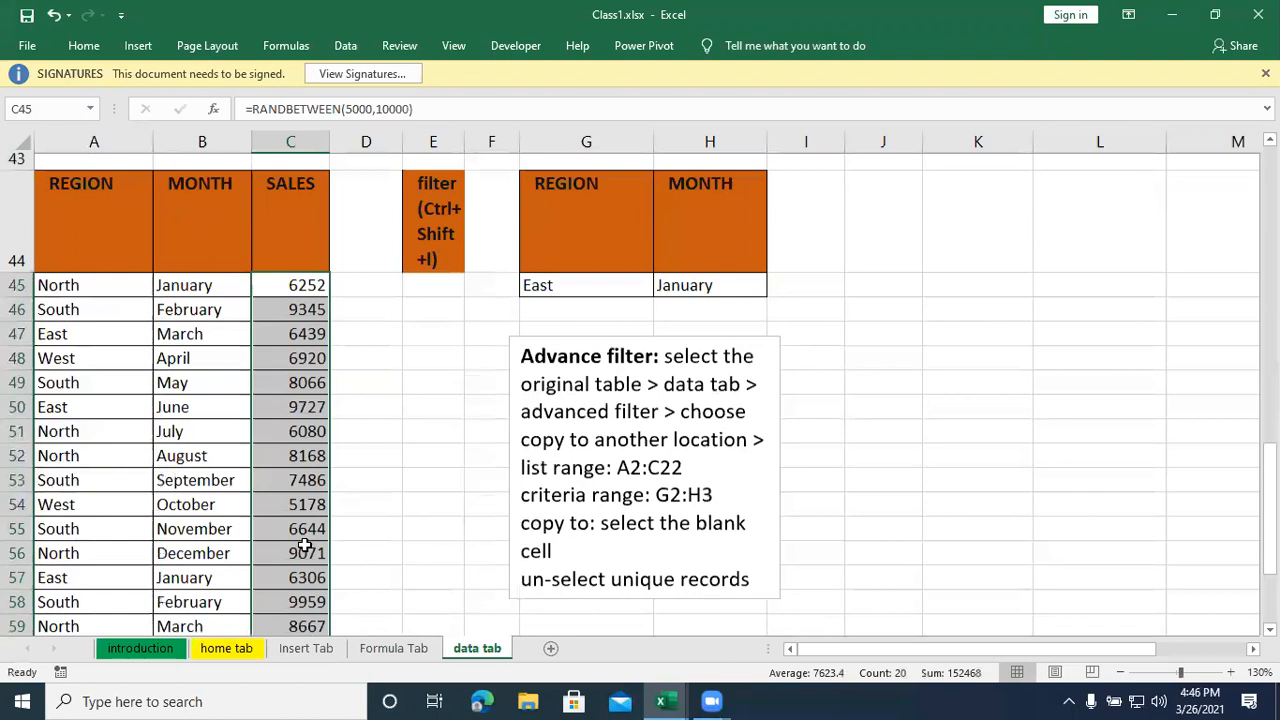
pyautogui.scroll(-1, 305, 550)
pyautogui.scroll(-1, 305, 548)
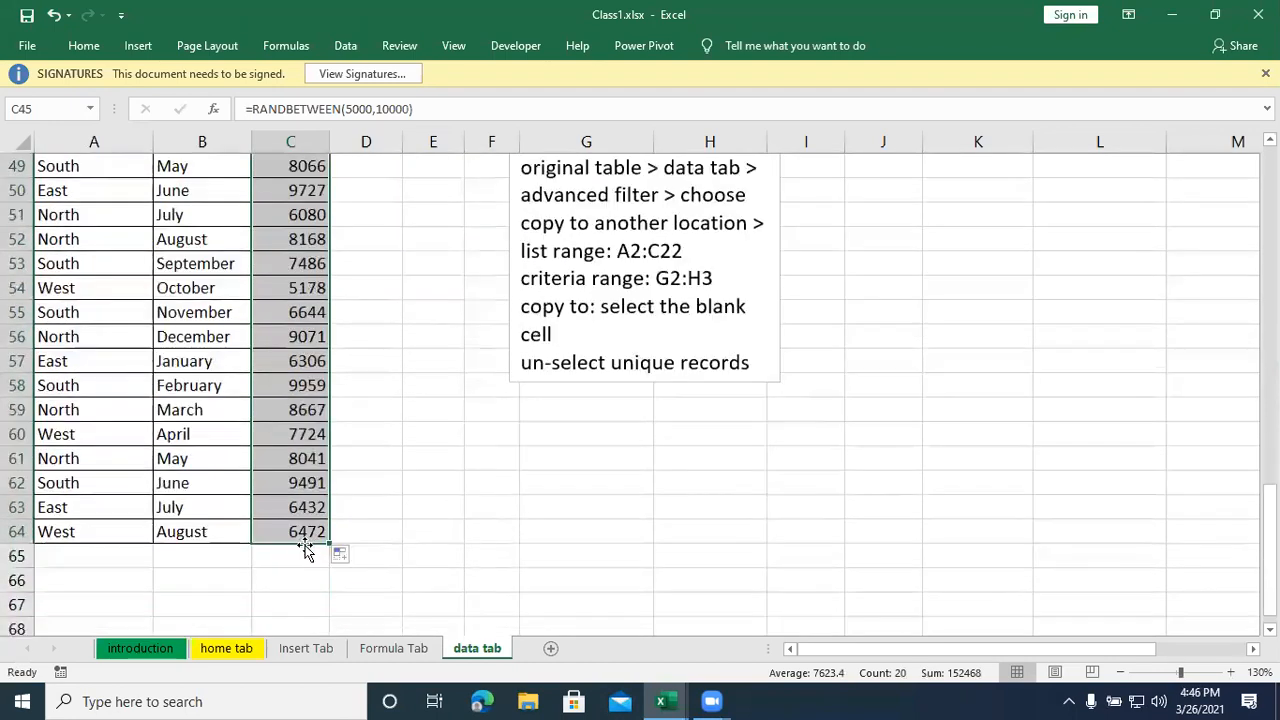
# - Examine several SALES cells, from C45 down to C57, to see which formula each one holds
pyautogui.scroll(3, 305, 548)
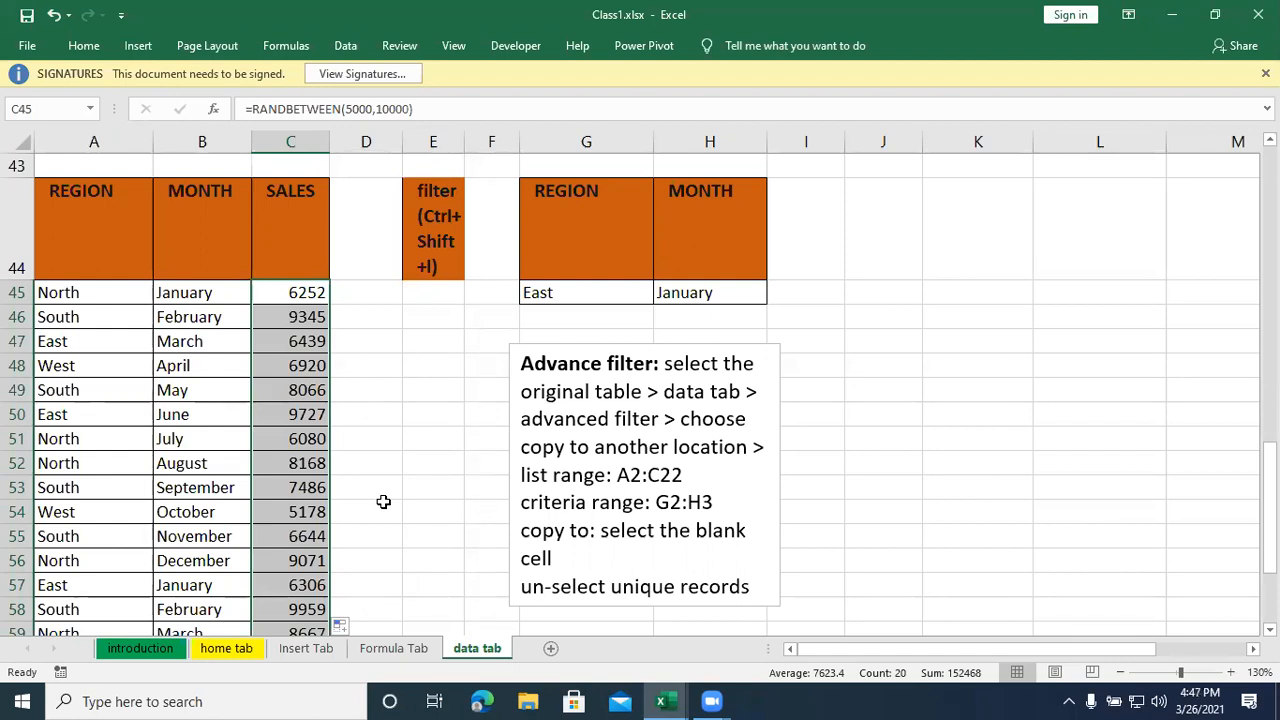
pyautogui.click(264, 392)
pyautogui.click(276, 466)
pyautogui.click(280, 573)
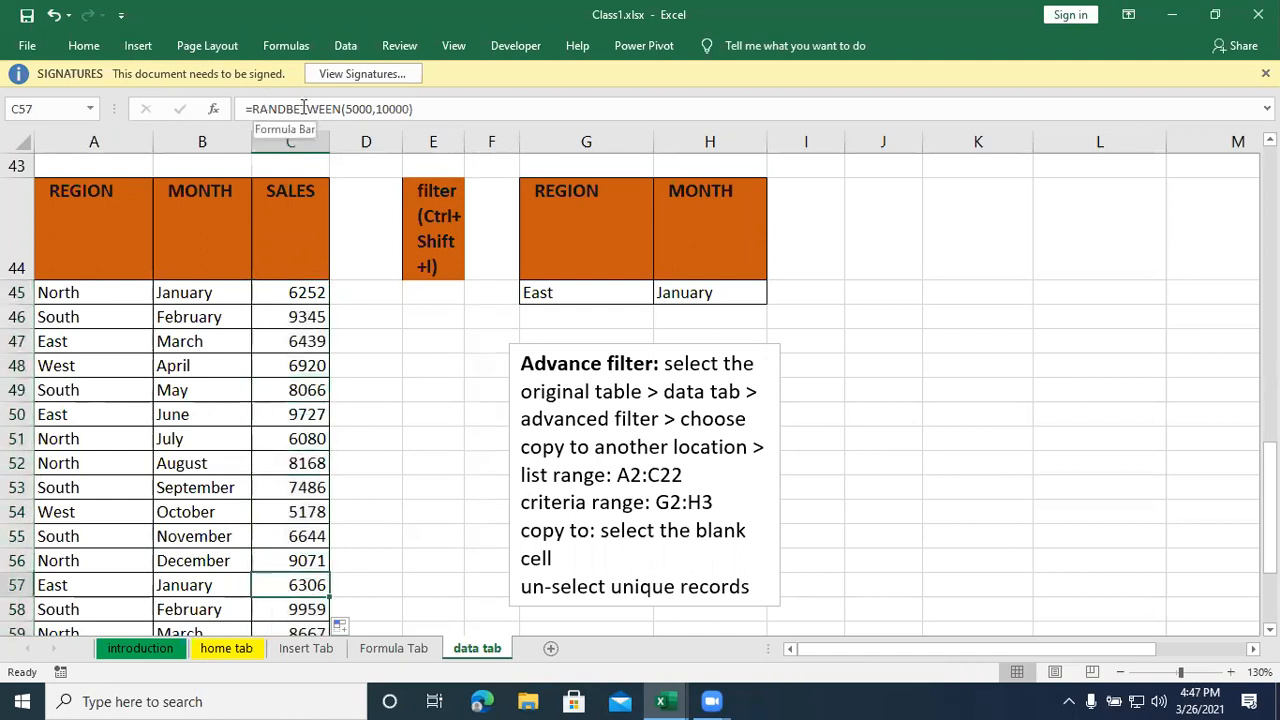
pyautogui.click(300, 289)
pyautogui.click(280, 377)
pyautogui.click(266, 508)
pyautogui.click(268, 584)
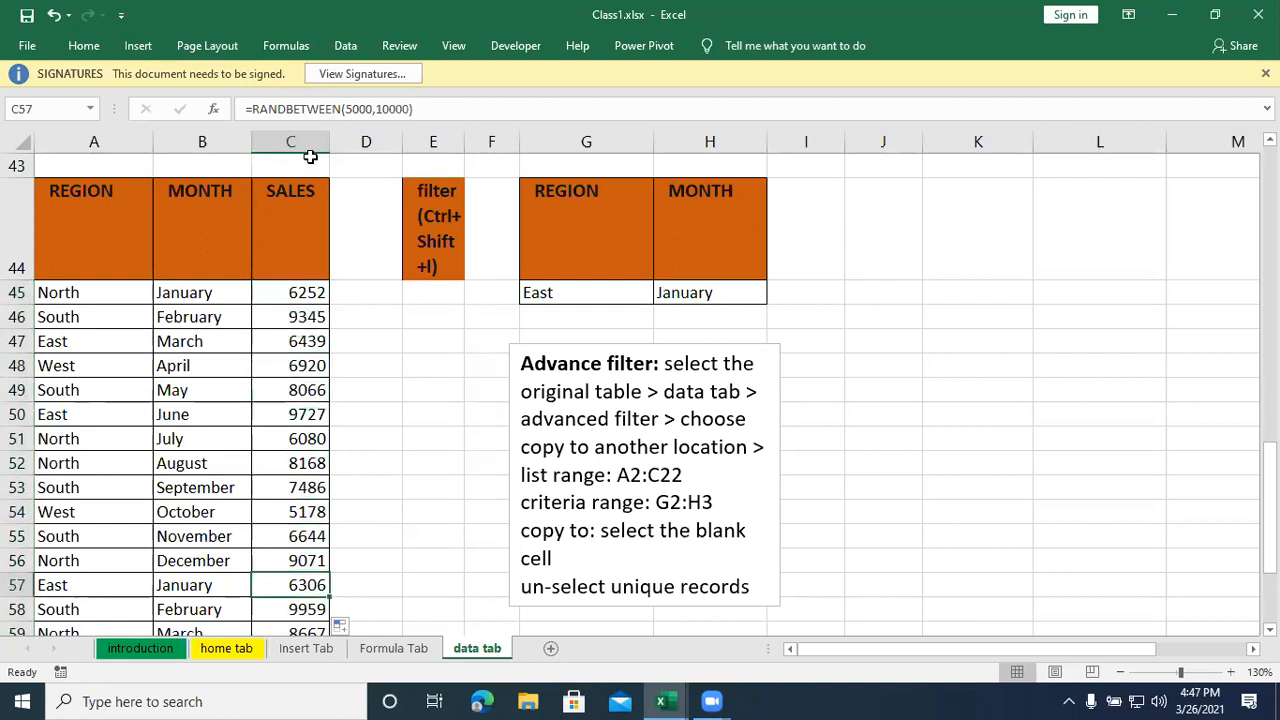
# - Refill the formula from C45 through C47 to recalculate the random sales figures
pyautogui.click(307, 292)
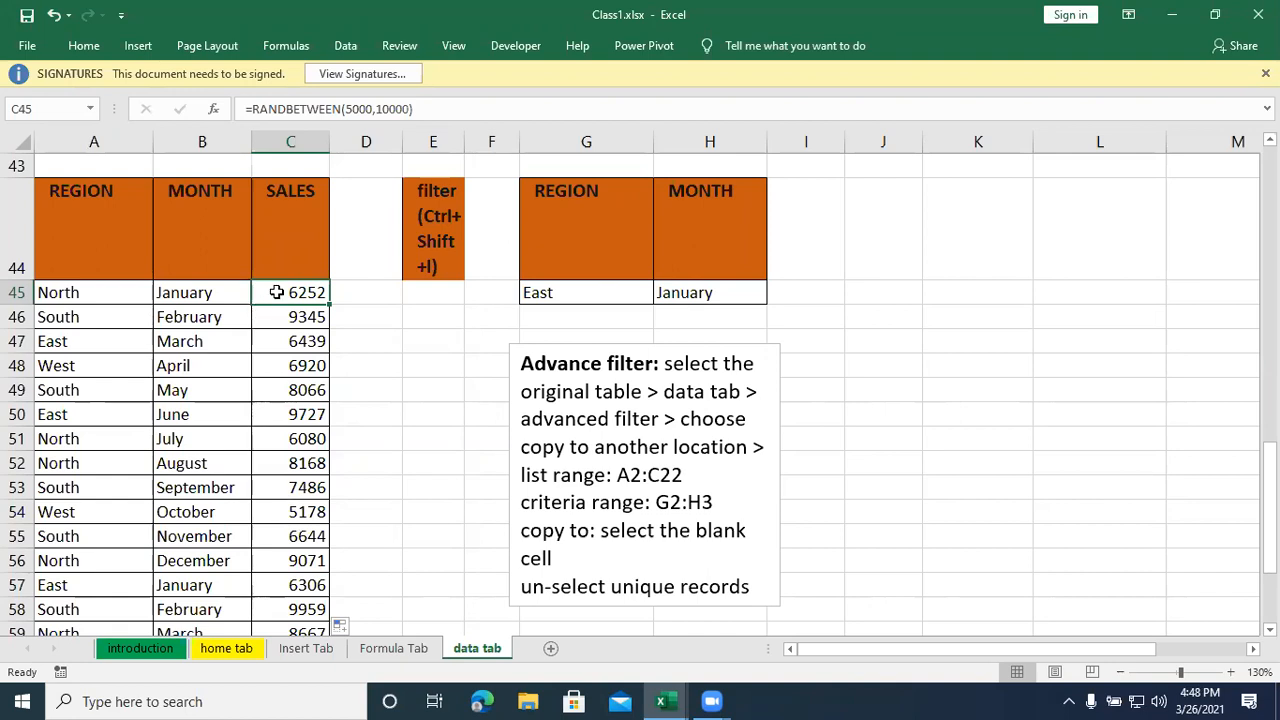
pyautogui.moveTo(327, 304); pyautogui.dragTo(327, 348)
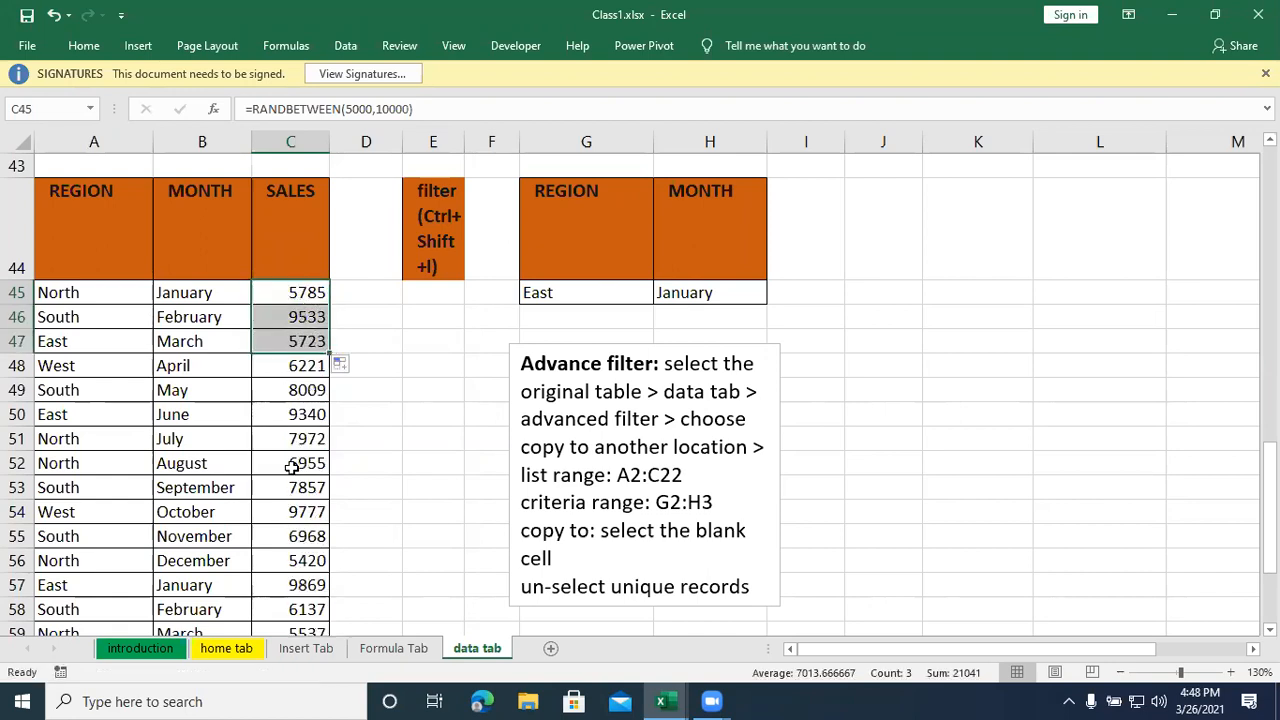
# - Copy the SALES range C45:C64 and paste it over itself as values only, replacing the formulas
pyautogui.moveTo(308, 292); pyautogui.dragTo(297, 617)
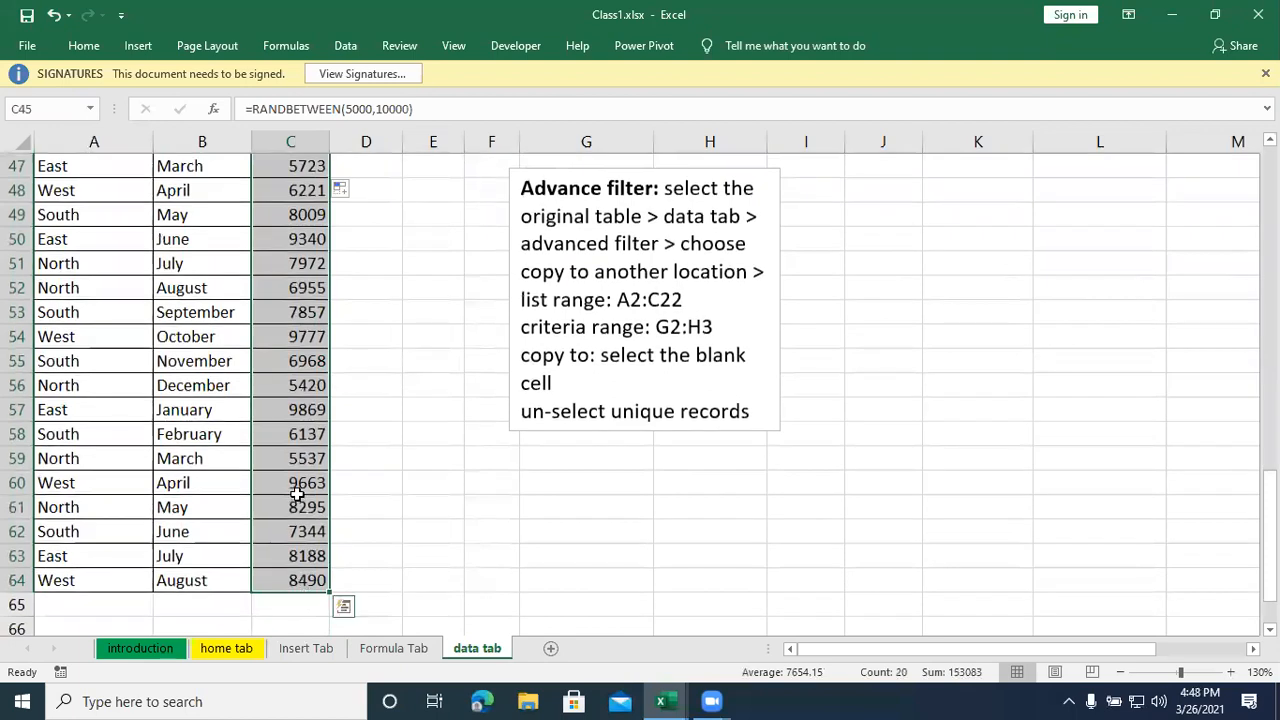
pyautogui.scroll(2, 297, 490)
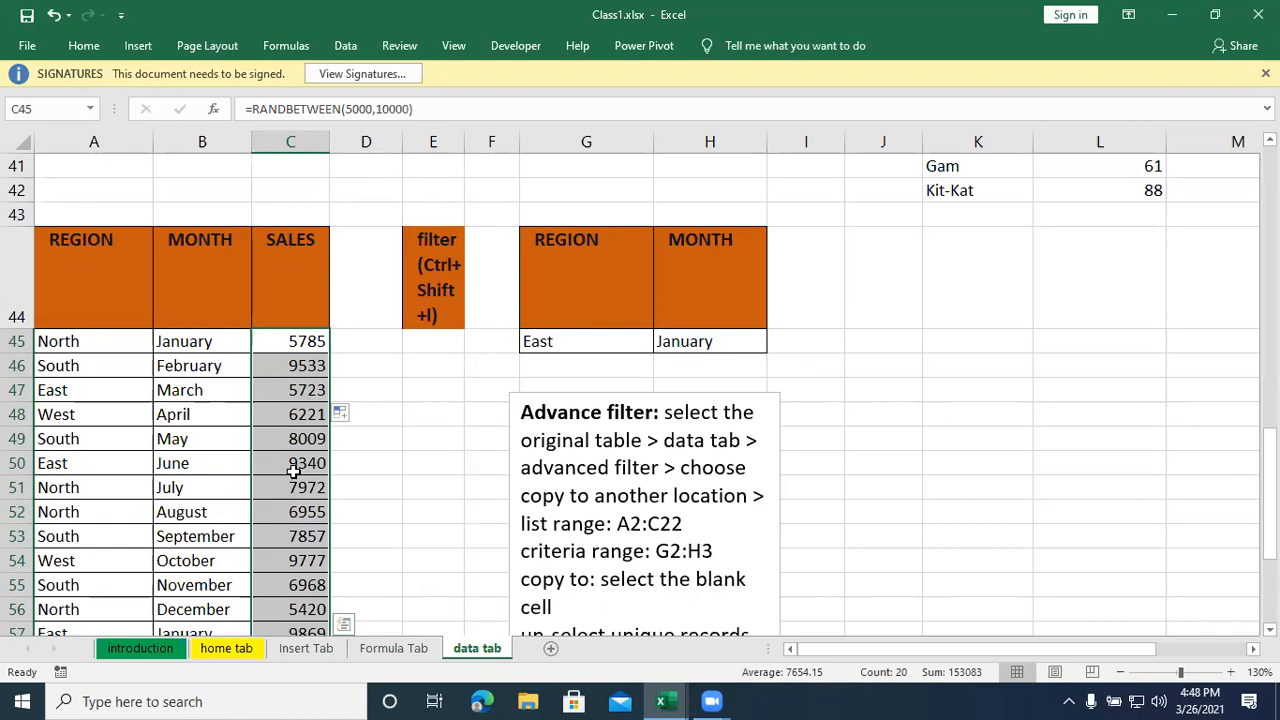
pyautogui.hotkey('ctrl', 'c')
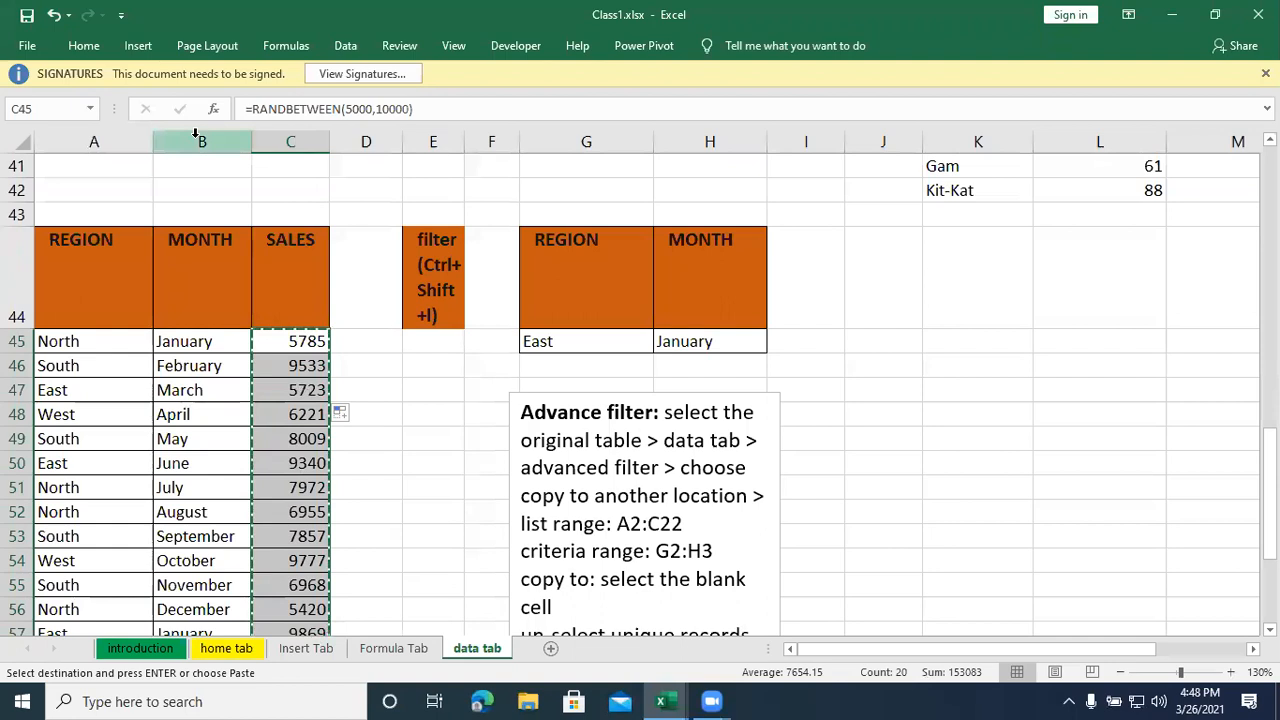
pyautogui.click(84, 46)
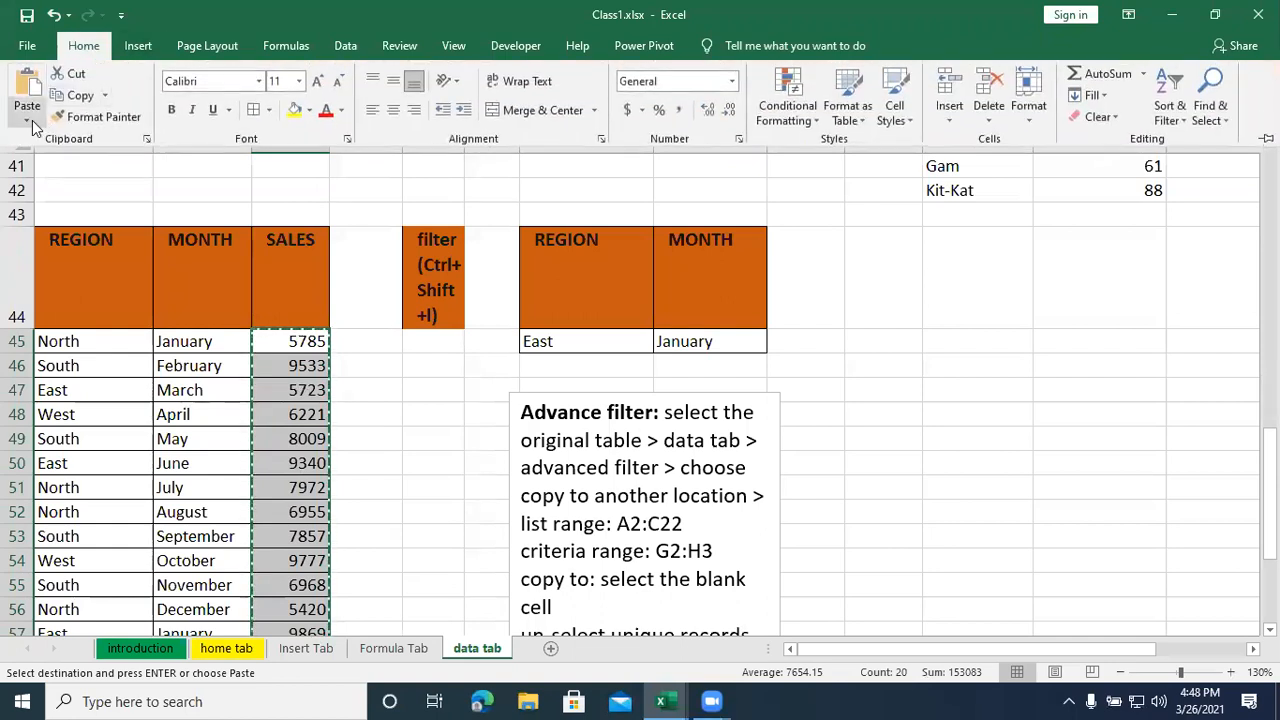
pyautogui.click(27, 117)
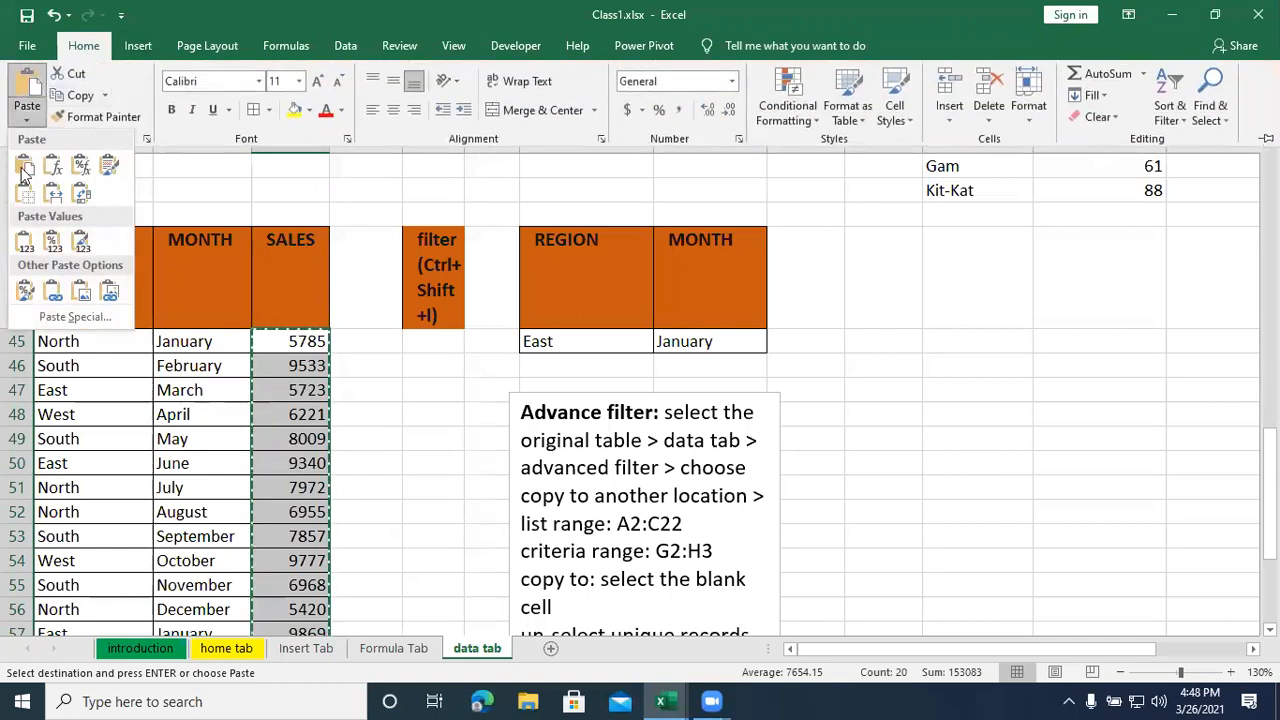
pyautogui.click(24, 245)
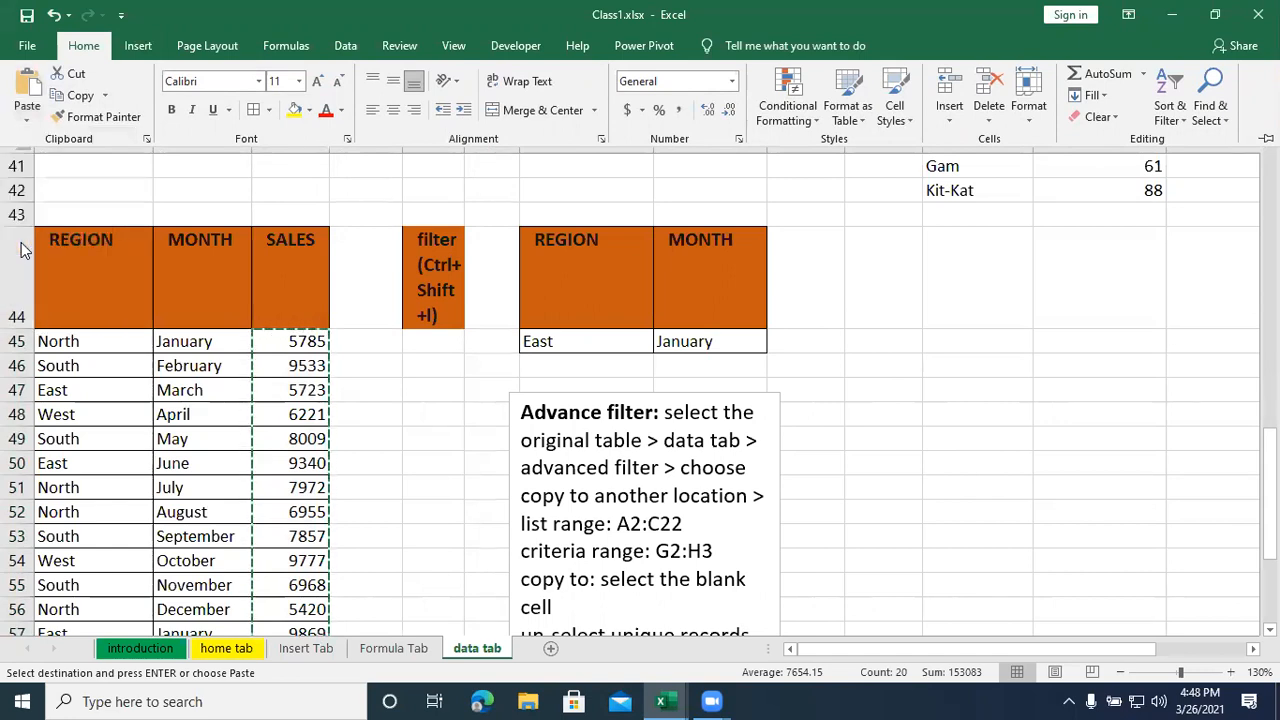
# - Examine several SALES cells, including C47 and C49, to see whether they hold formulas or fixed values
pyautogui.scroll(1, 286, 484)
pyautogui.click(286, 463)
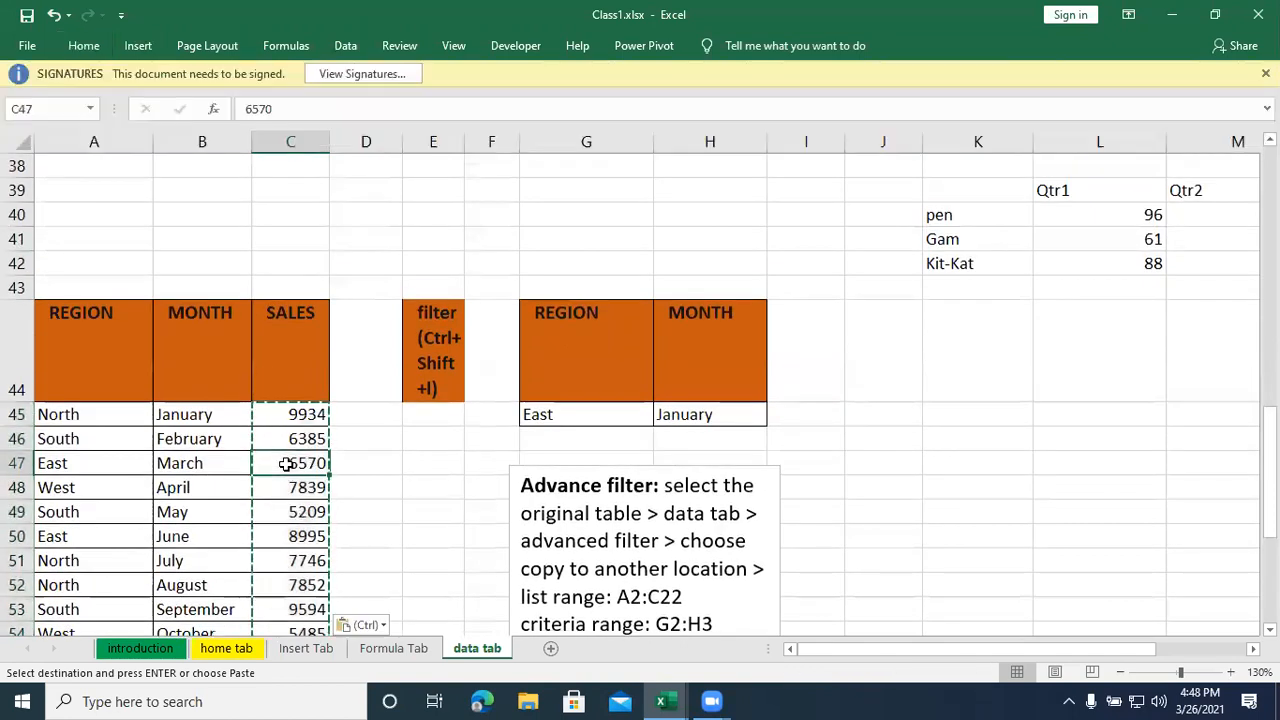
pyautogui.click(284, 443)
pyautogui.click(274, 483)
pyautogui.click(272, 512)
pyautogui.click(271, 583)
pyautogui.click(280, 517)
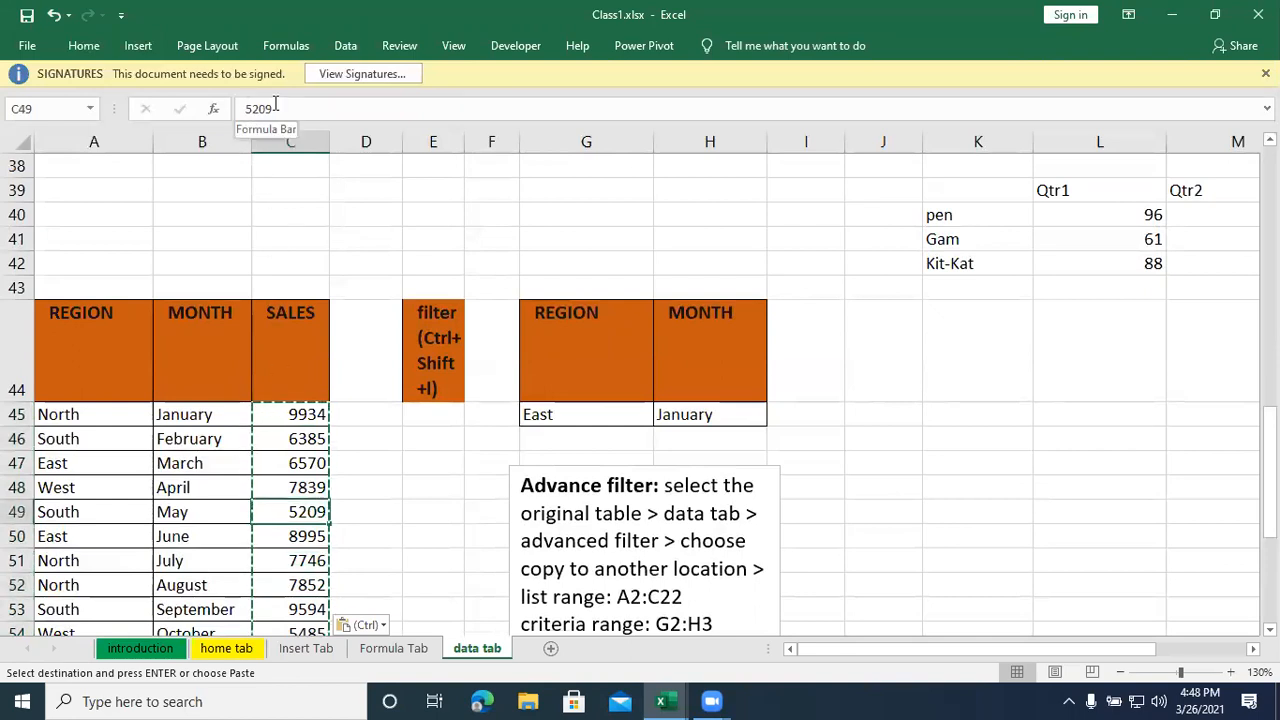
# - Examine the paste-as-values option for the copied SALES range without applying it
pyautogui.click(84, 46)
pyautogui.click(27, 112)
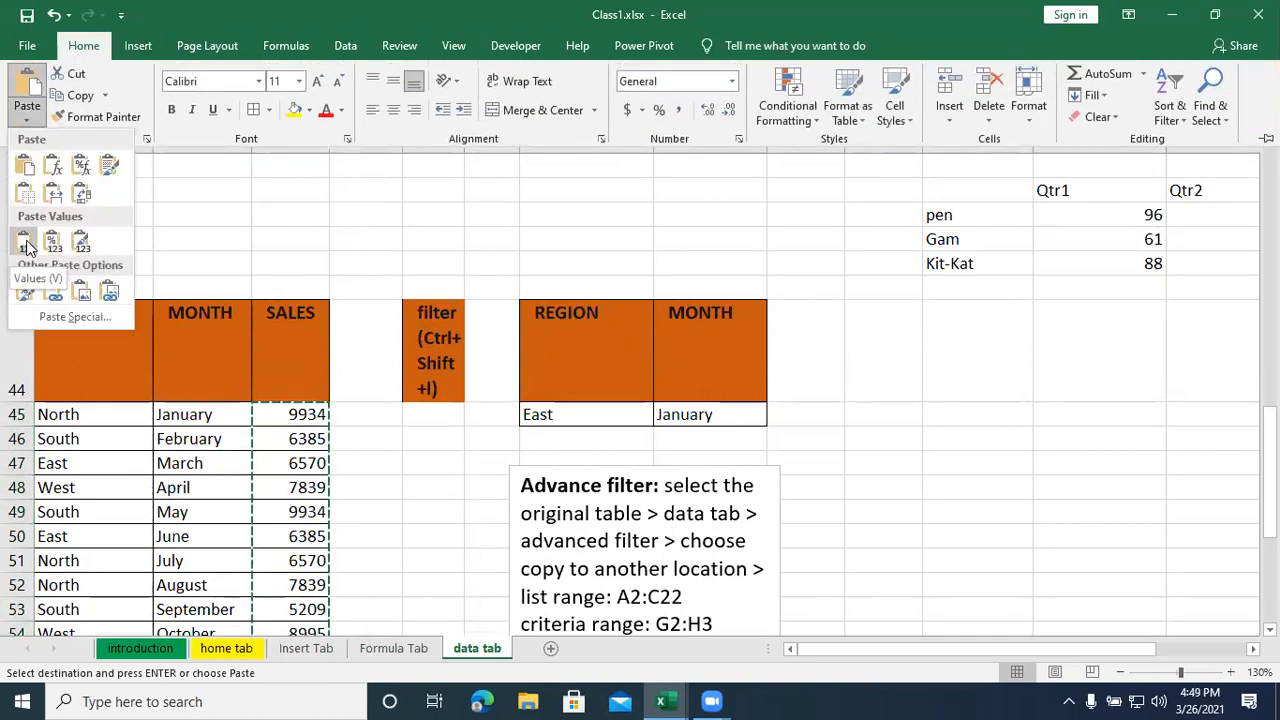
pyautogui.press('Escape')
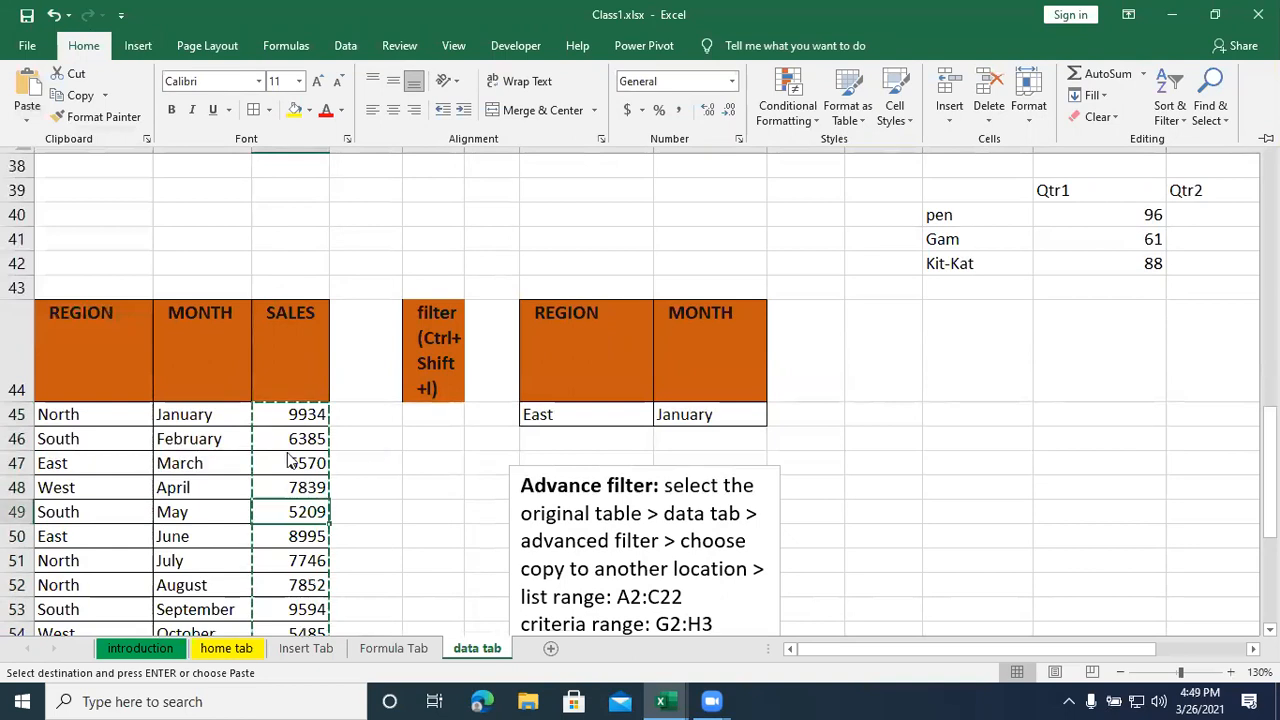
pyautogui.scroll(-2, 297, 533)
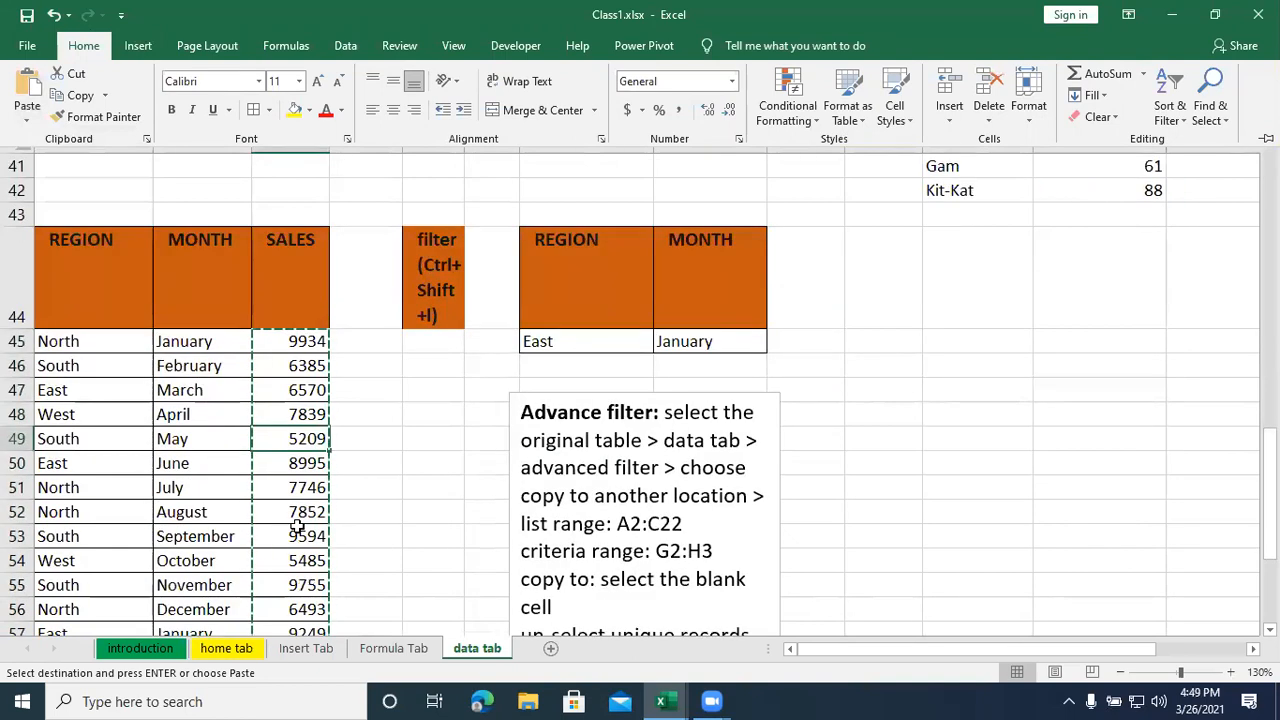
pyautogui.click(386, 440)
pyautogui.press('Left')
pyautogui.press('Up')
pyautogui.press('Up')
pyautogui.press('Up')
pyautogui.press('Up')
pyautogui.press('Up')
pyautogui.click(305, 438)
pyautogui.click(324, 510)
pyautogui.click(428, 396)
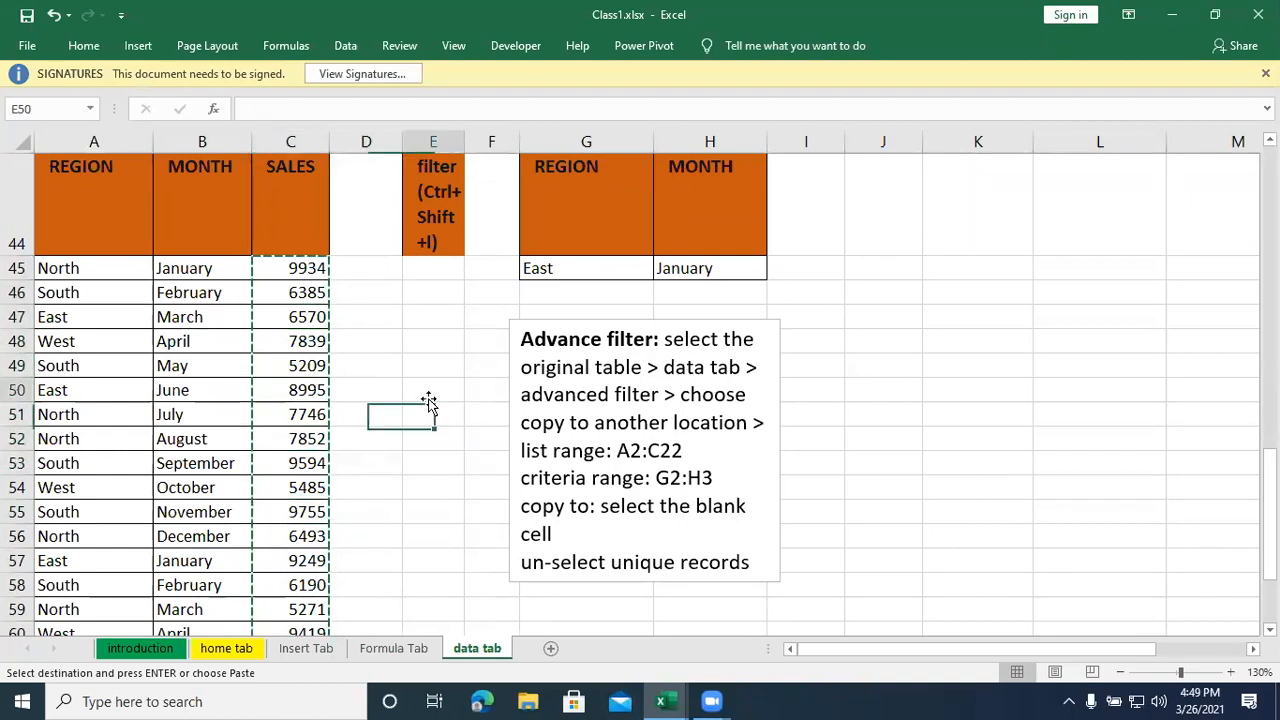
# - Duplicate the table rows A45:C64 directly below the existing data, starting at A65
pyautogui.moveTo(97, 274); pyautogui.dragTo(263, 580)
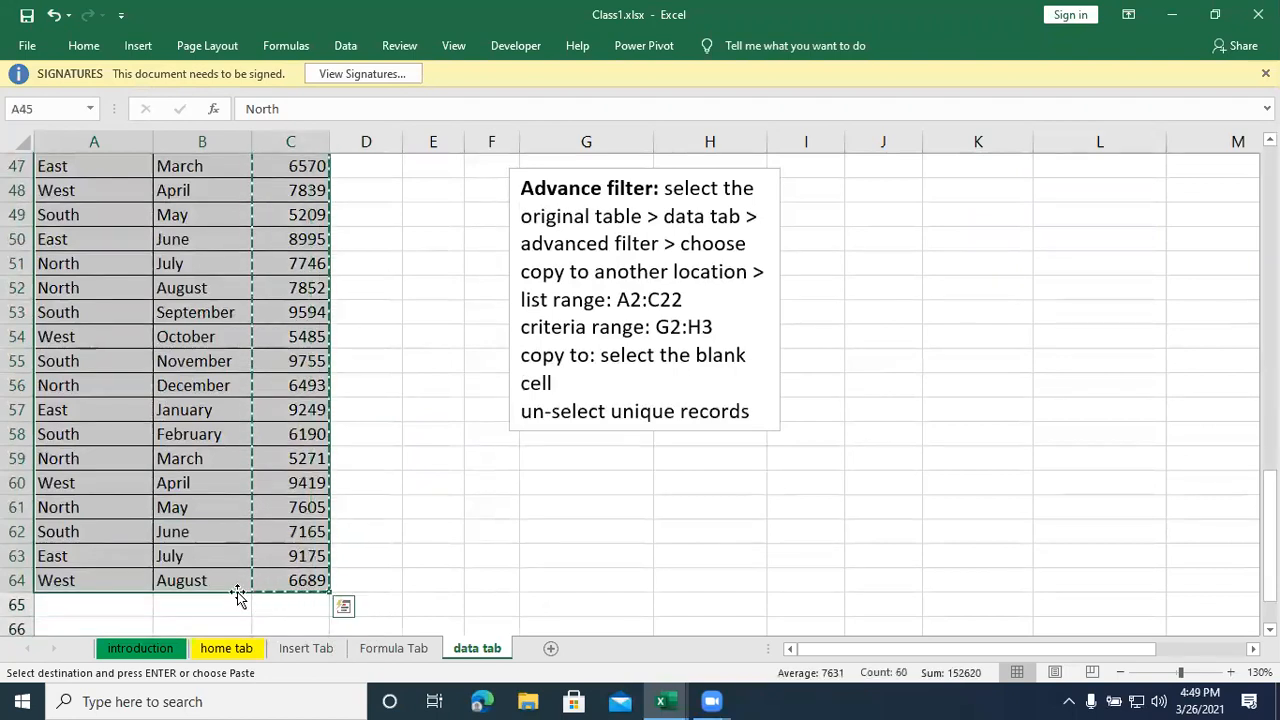
pyautogui.hotkey('ctrl', 'c')
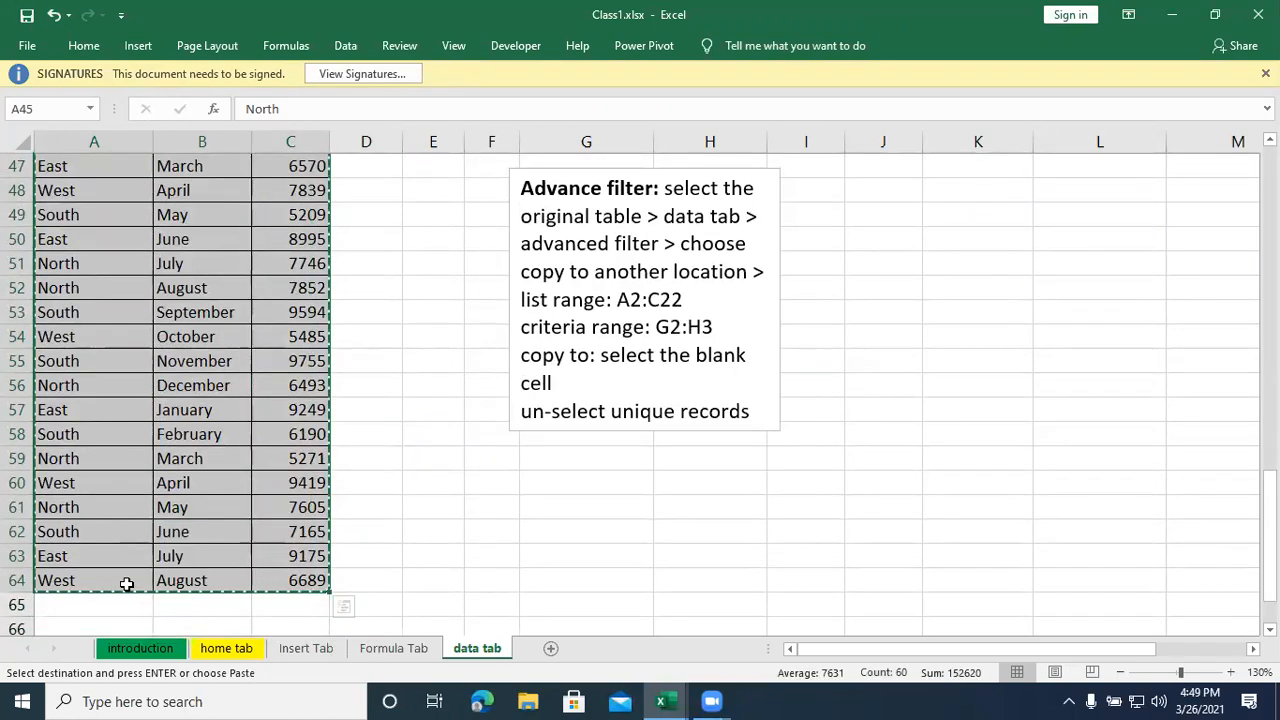
pyautogui.click(102, 608)
pyautogui.hotkey('ctrl', 'v')
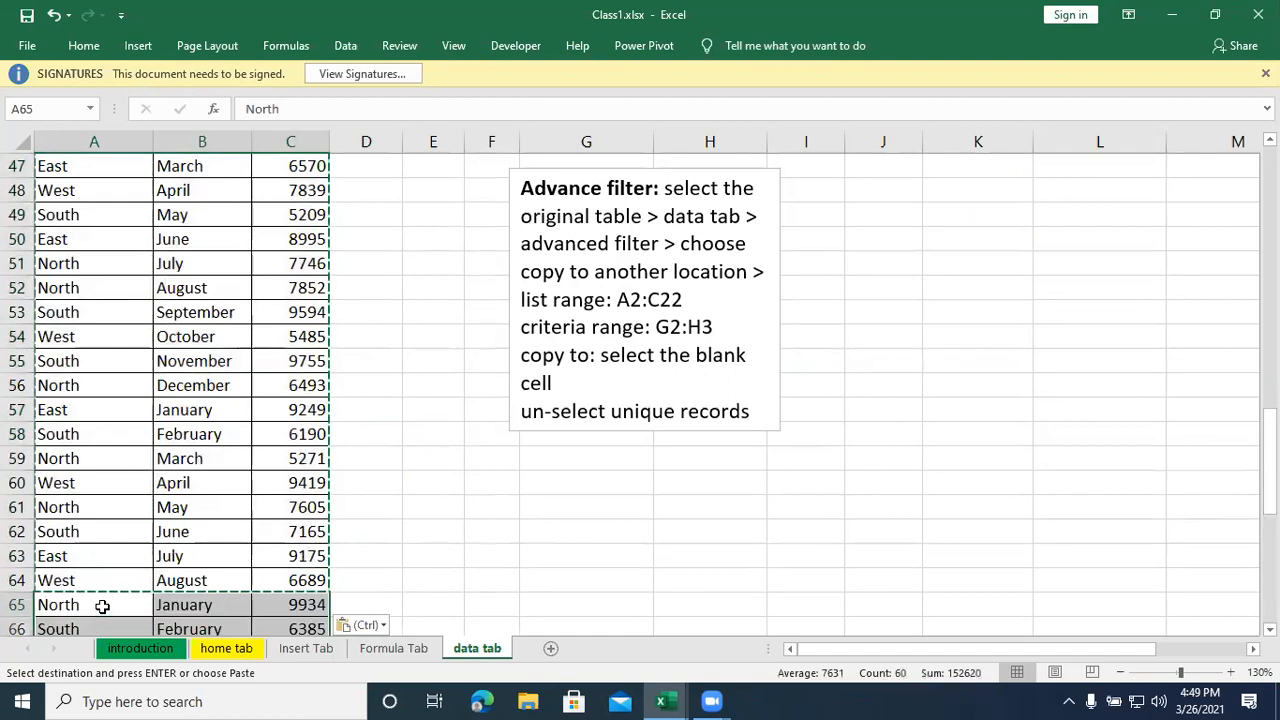
pyautogui.scroll(4, 102, 605)
pyautogui.click(380, 514)
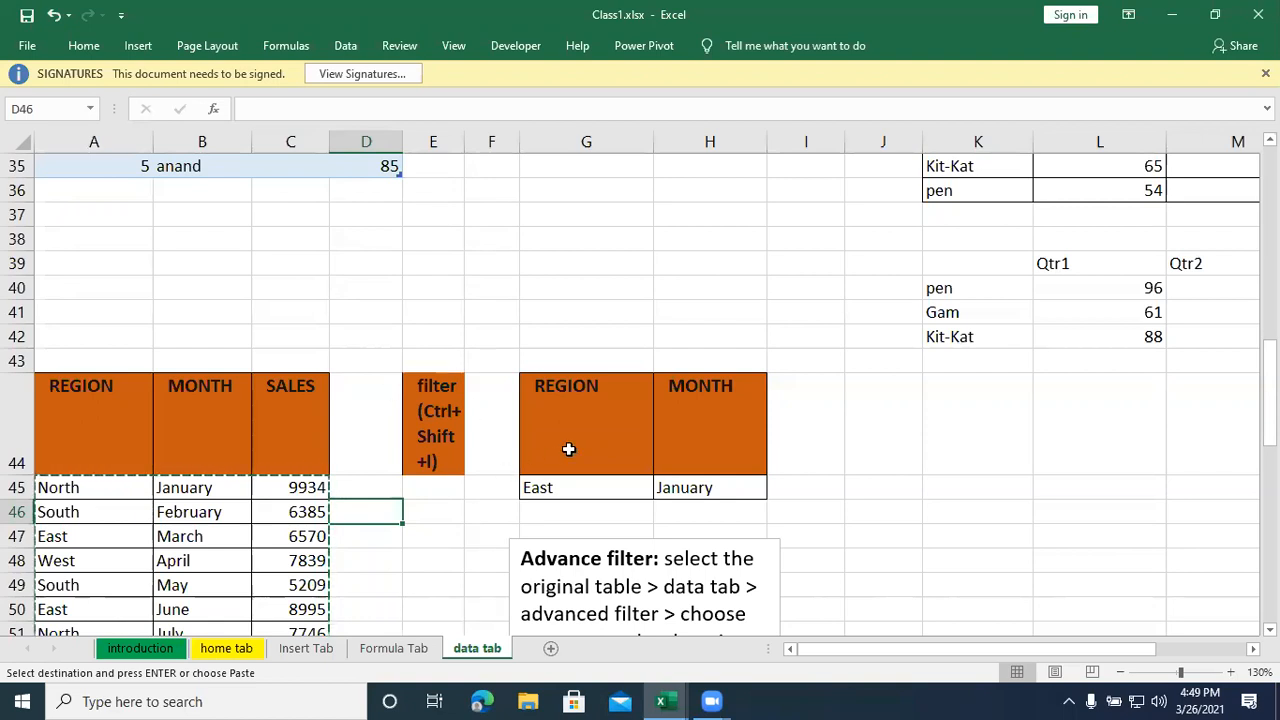
# - Compare the criteria headers in G44:H44 with the REGION and MONTH headers of the main table, and check the region criterion
pyautogui.click(619, 436)
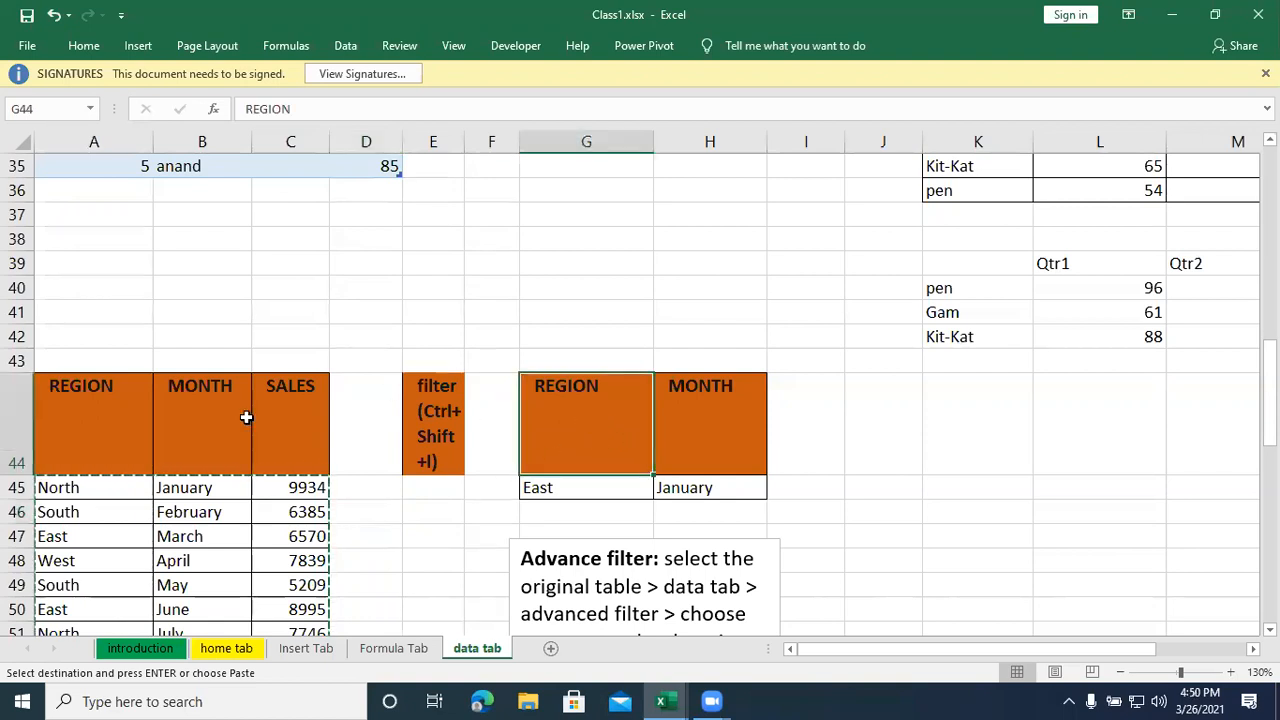
pyautogui.moveTo(113, 423); pyautogui.dragTo(270, 423)
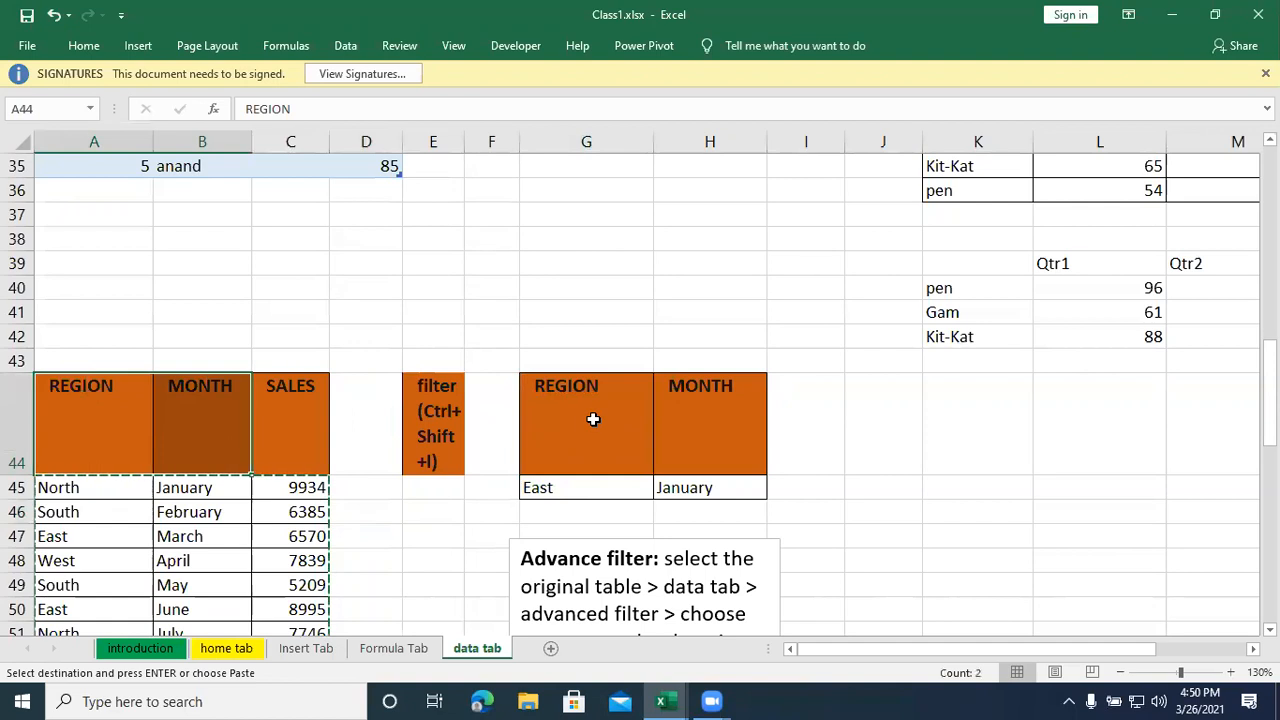
pyautogui.click(651, 421)
pyautogui.moveTo(651, 421); pyautogui.dragTo(666, 420)
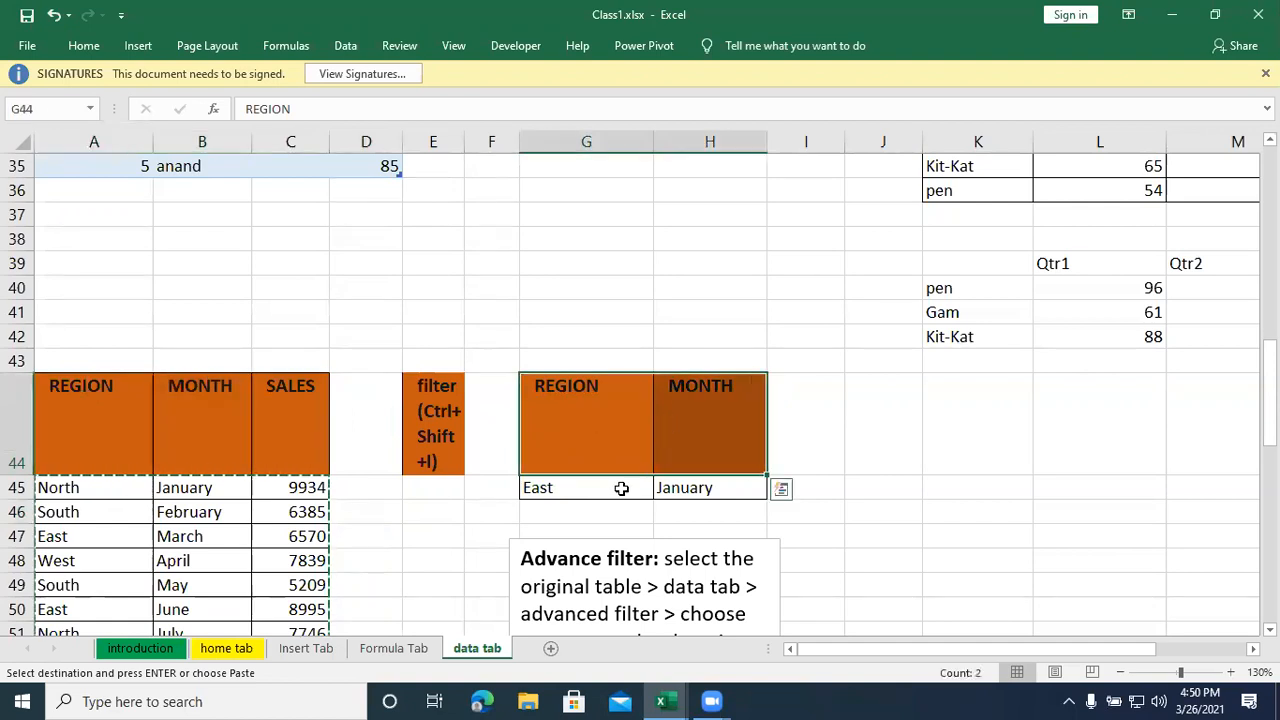
pyautogui.scroll(-1, 618, 484)
pyautogui.click(545, 416)
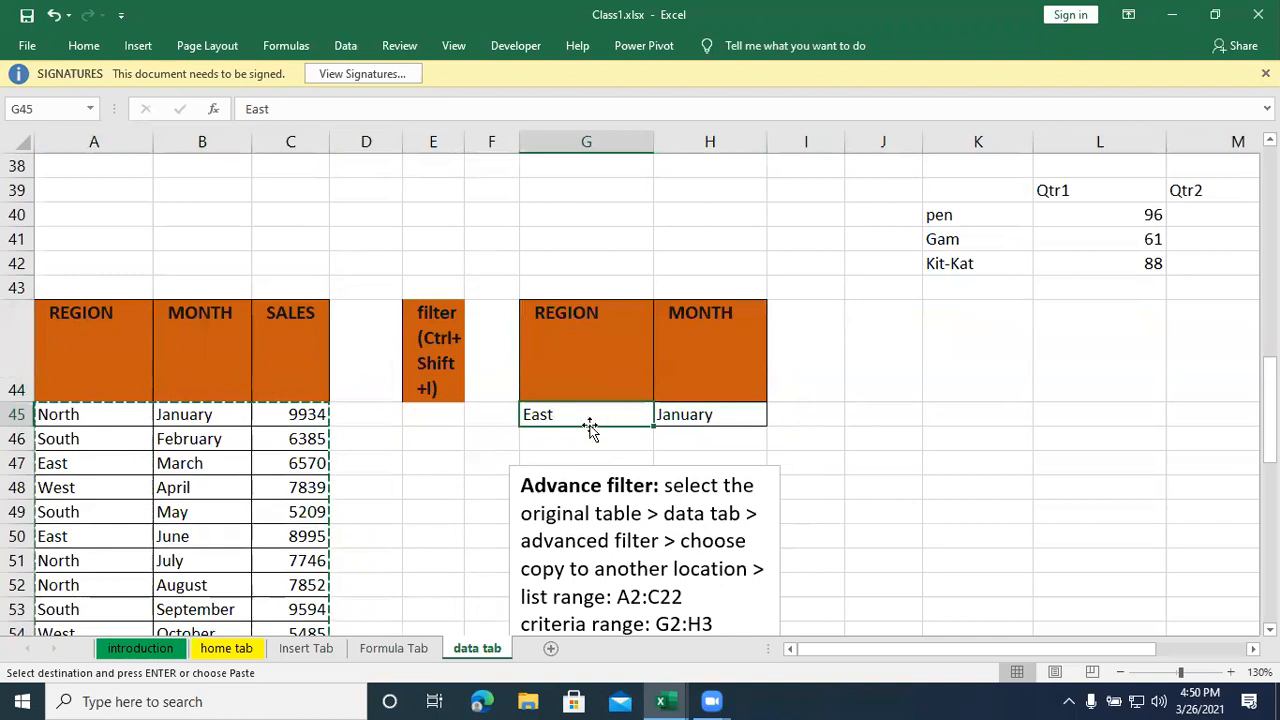
# - Change the MONTH criterion in H45 to March
pyautogui.click(683, 417)
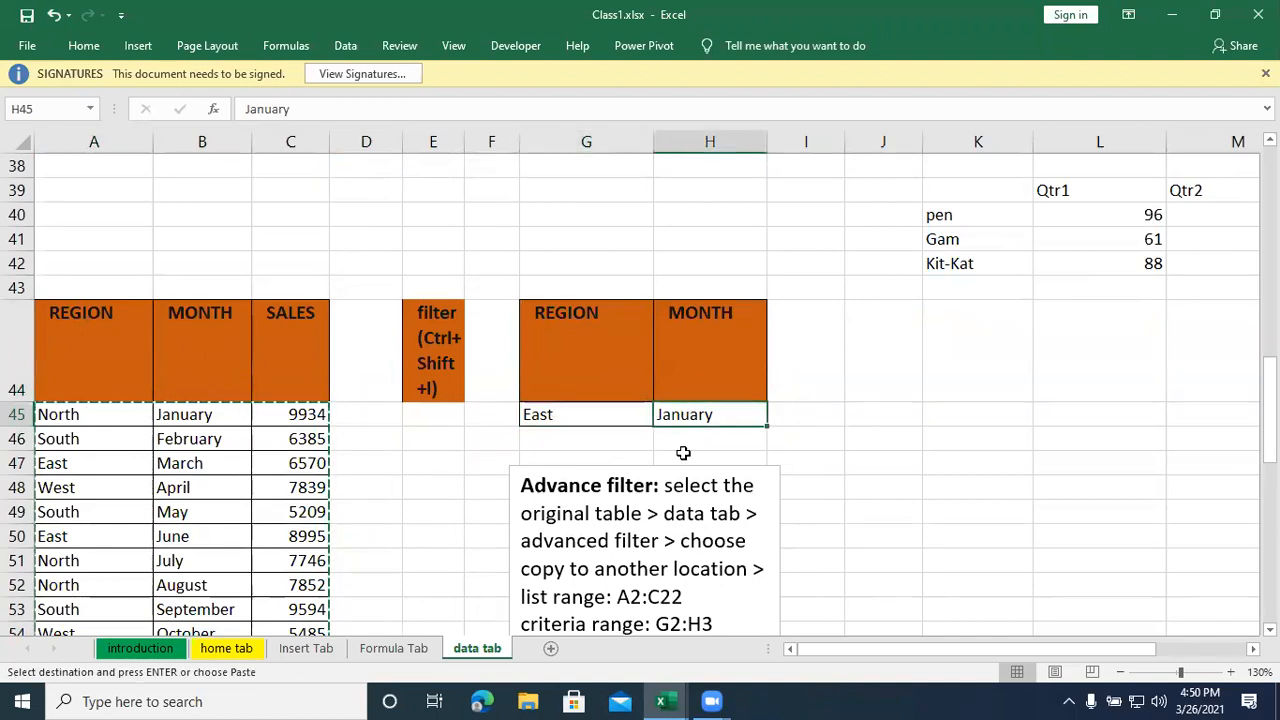
pyautogui.moveTo(665, 700)
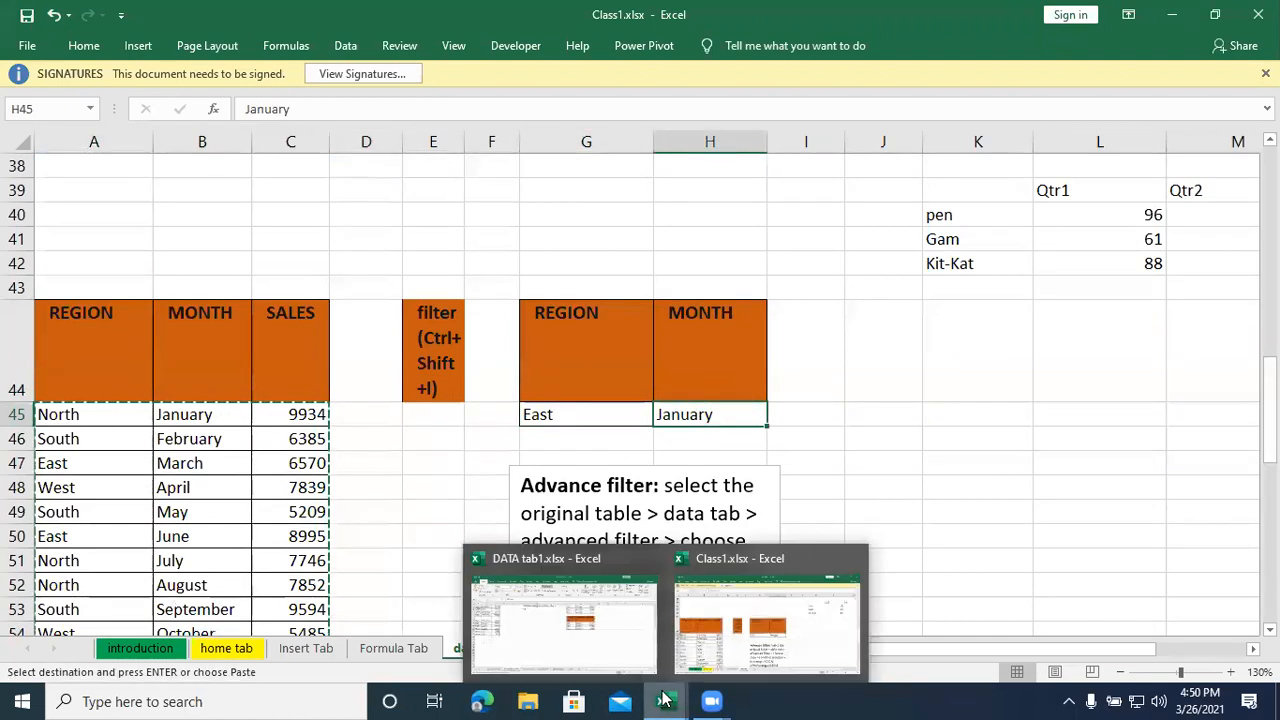
pyautogui.write('March')
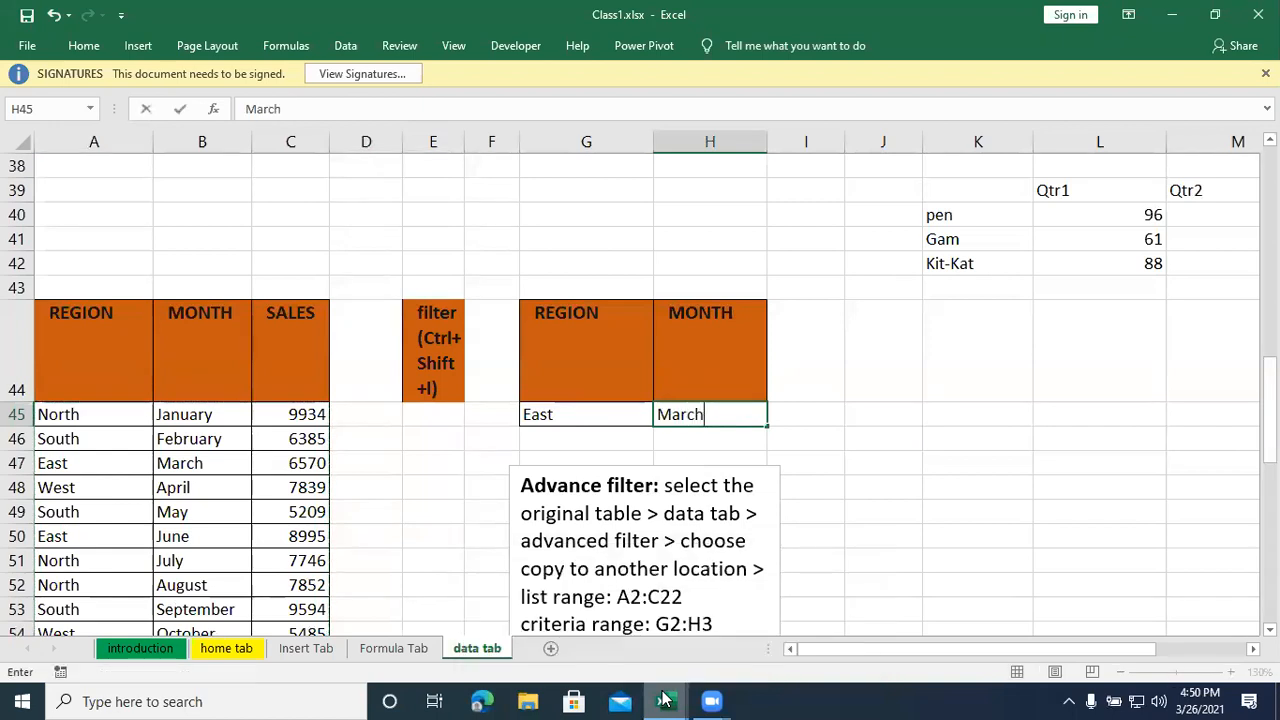
pyautogui.press('Return')
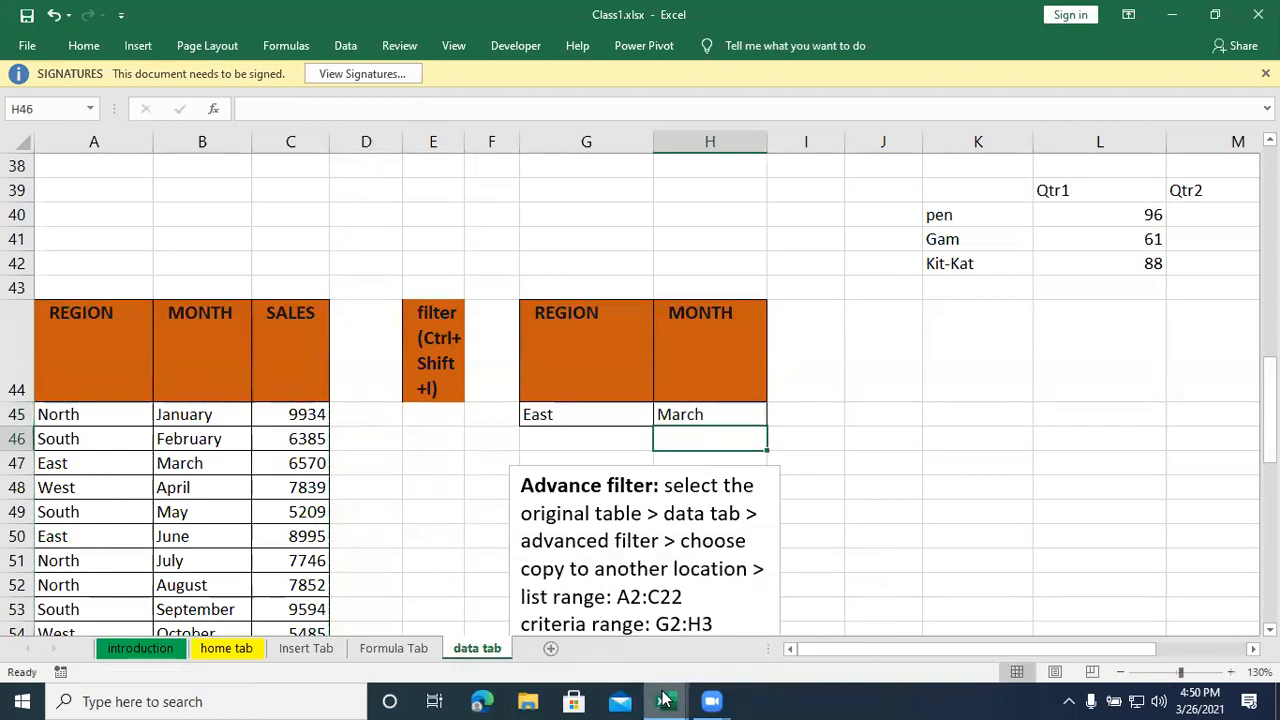
pyautogui.click(730, 417)
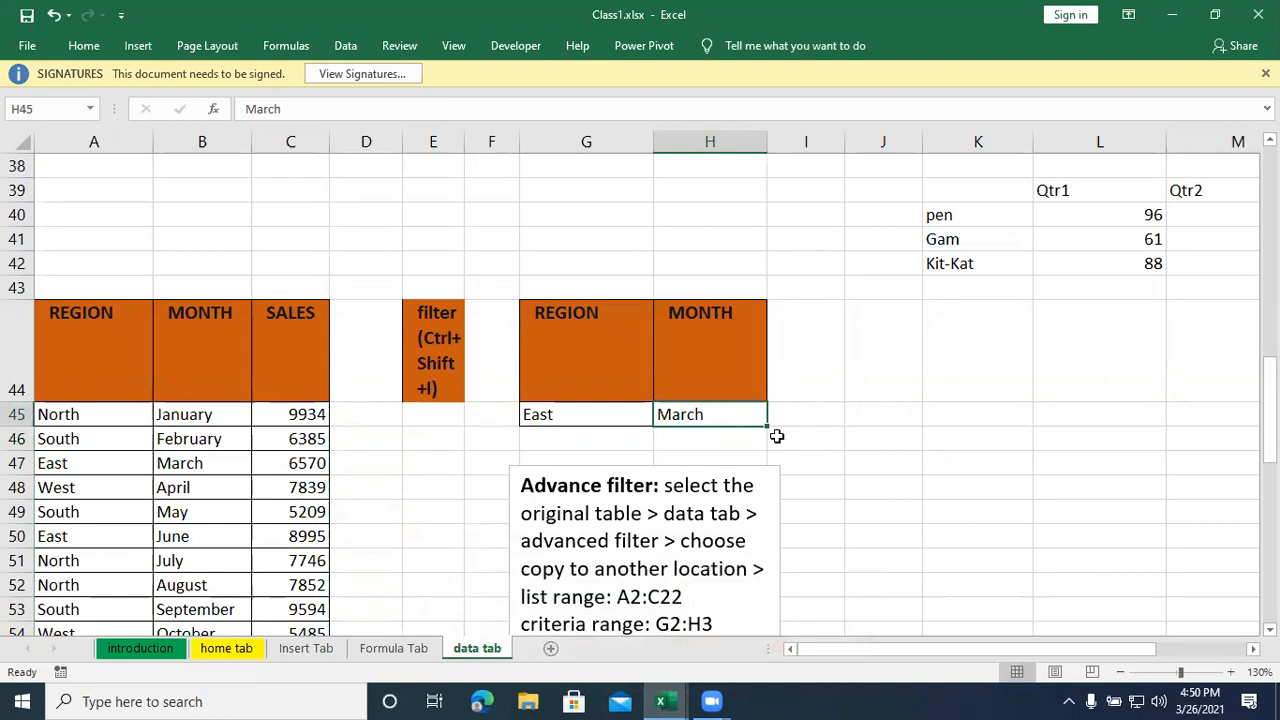
pyautogui.click(857, 550)
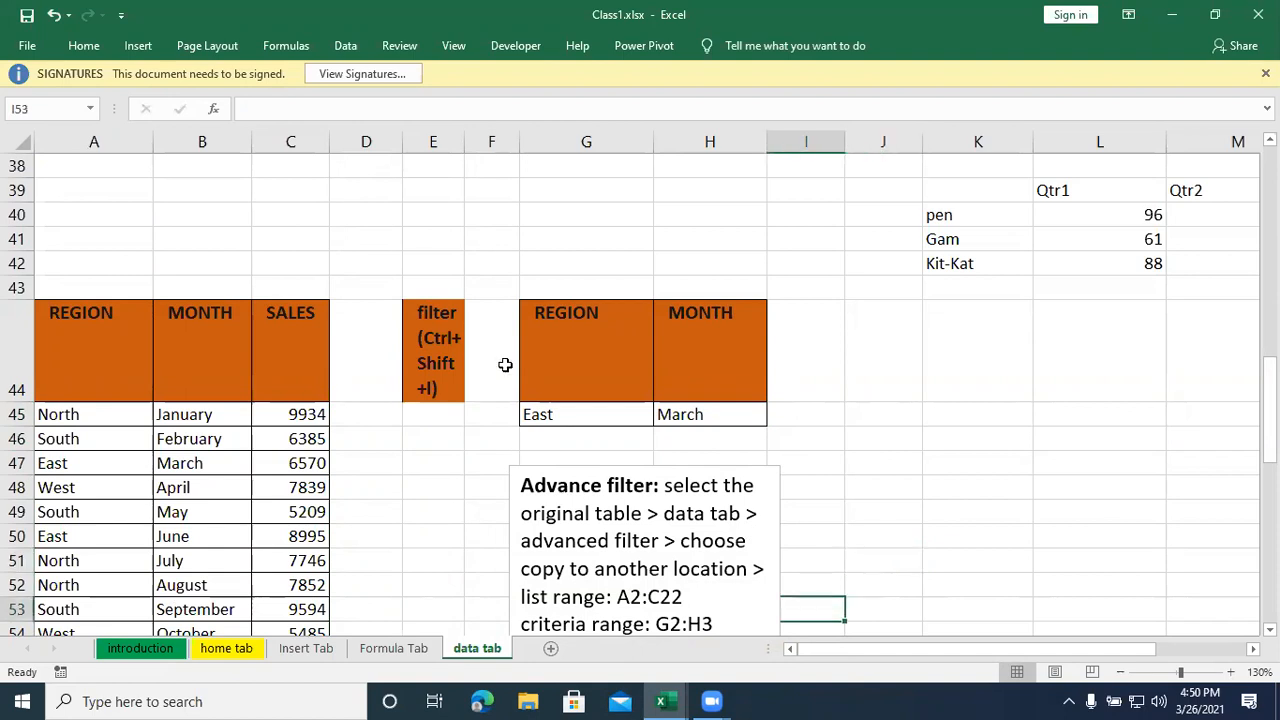
# - Review the criteria range G44:H45, checking each header and the value beneath it
pyautogui.click(580, 351)
pyautogui.moveTo(643, 371); pyautogui.dragTo(681, 407)
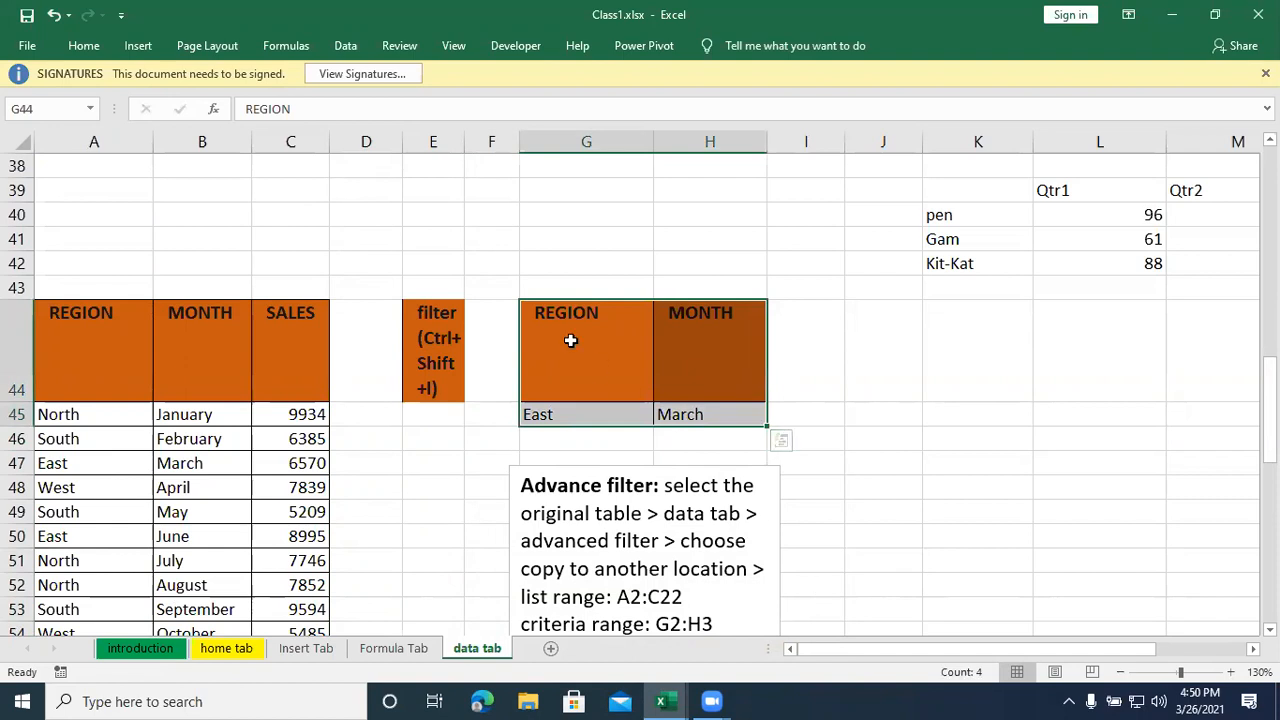
pyautogui.click(570, 340)
pyautogui.click(729, 346)
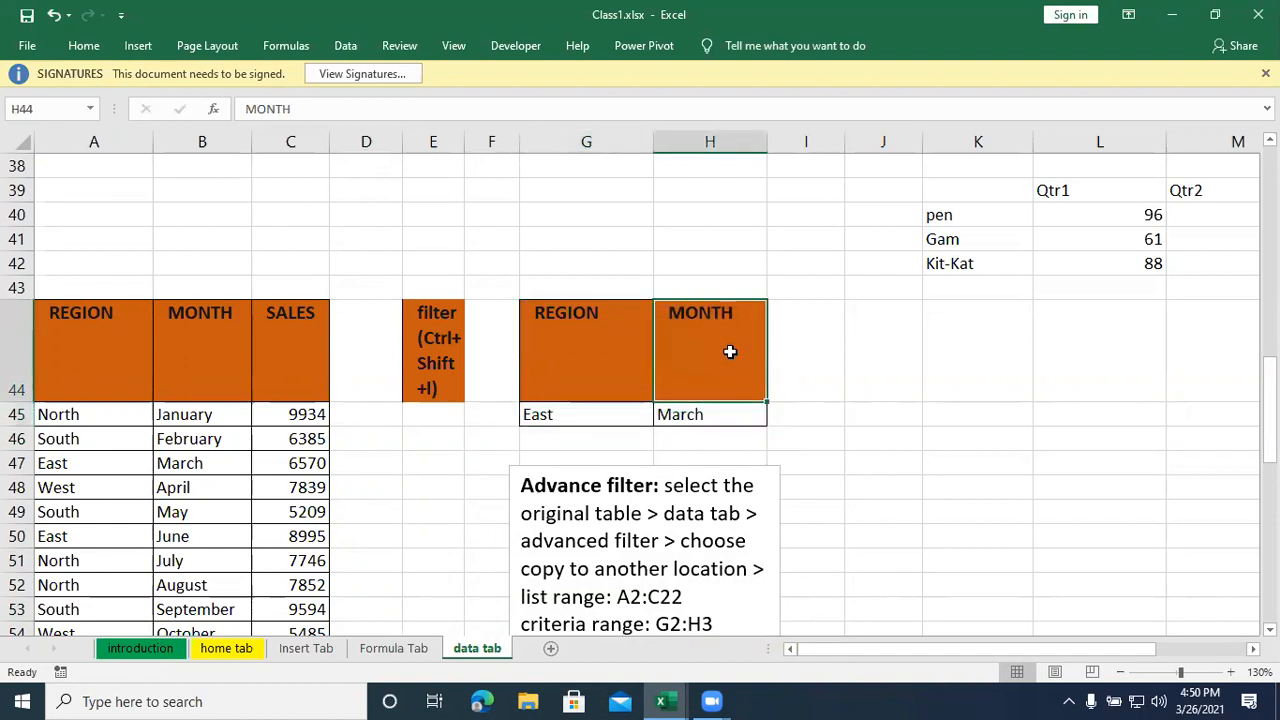
pyautogui.click(577, 416)
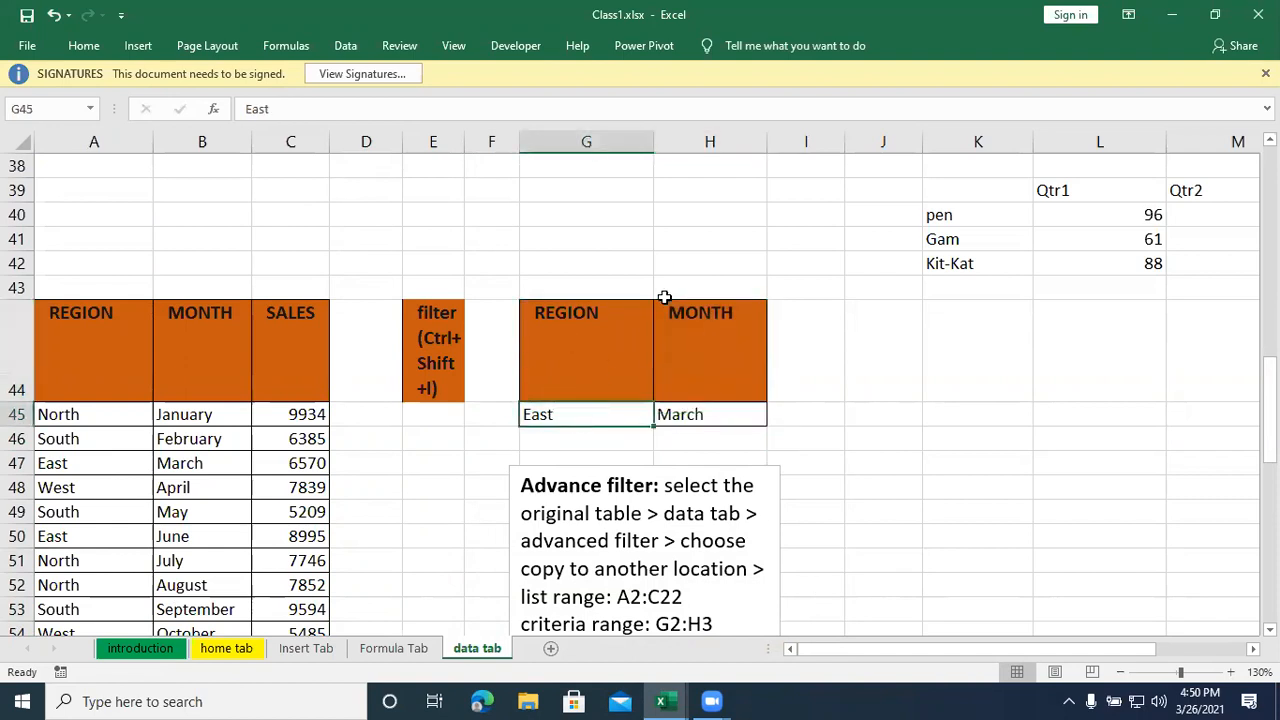
pyautogui.click(684, 421)
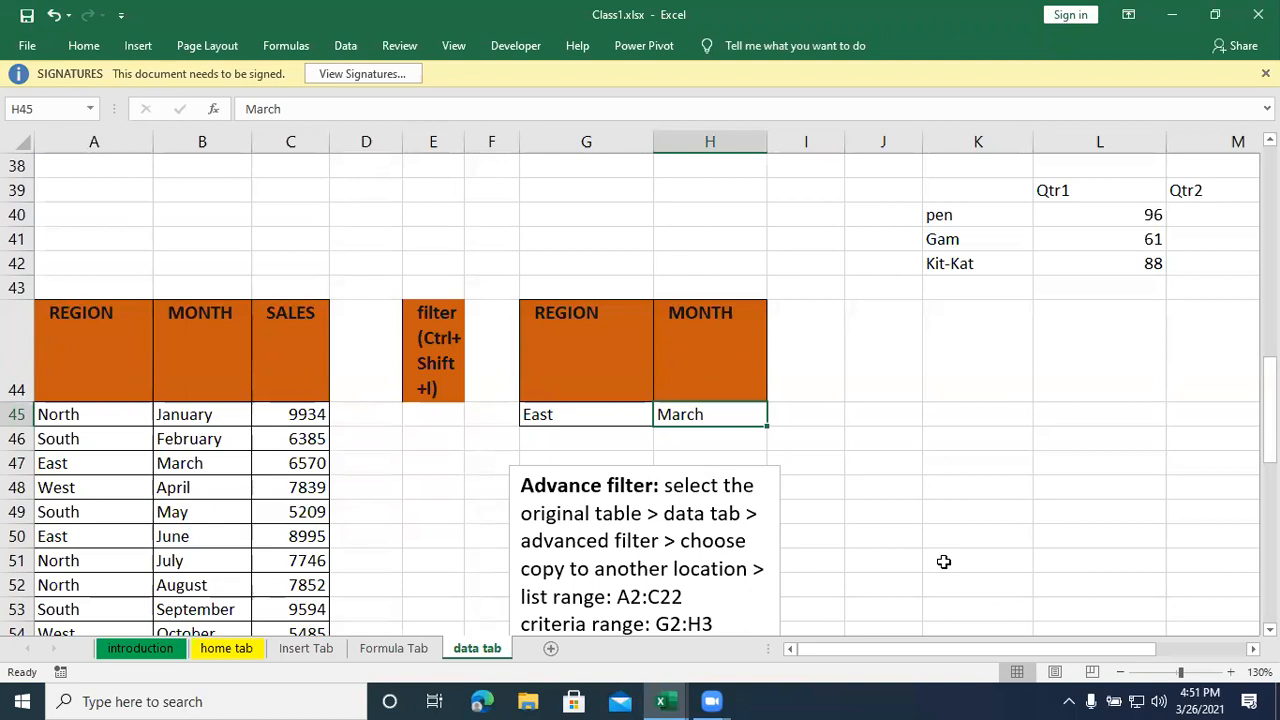
# - Turn on filtering for the REGION, MONTH and SALES headers in A44:C44
pyautogui.click(75, 351)
pyautogui.moveTo(75, 351); pyautogui.dragTo(260, 363)
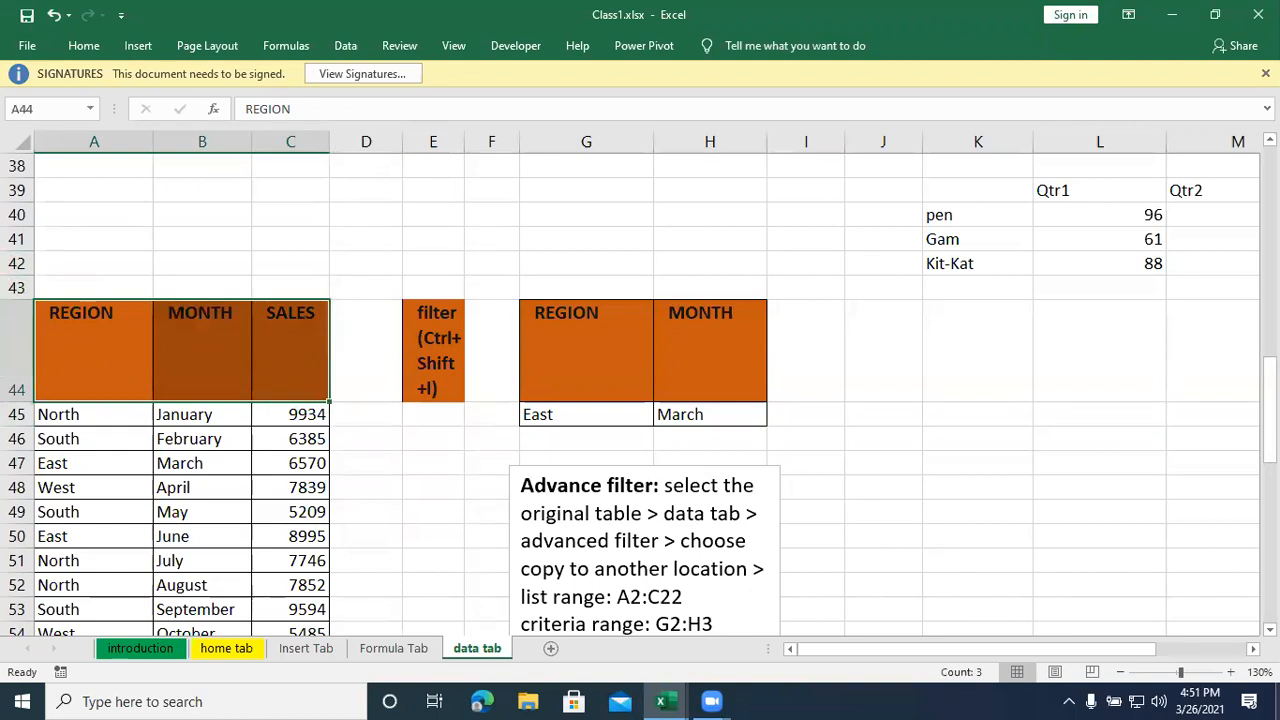
pyautogui.hotkey('ctrl', 'shift', 'l')
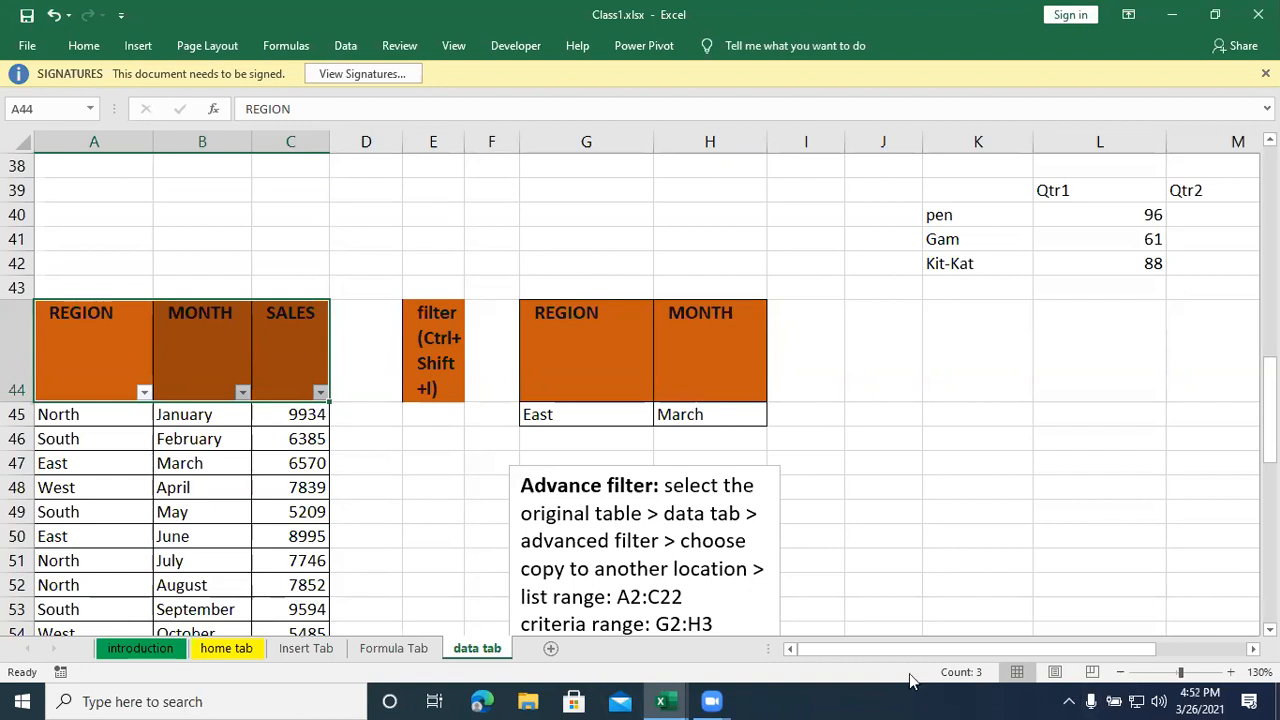
# - Filter the table to show only rows with REGION East and MONTH March
pyautogui.click(144, 392)
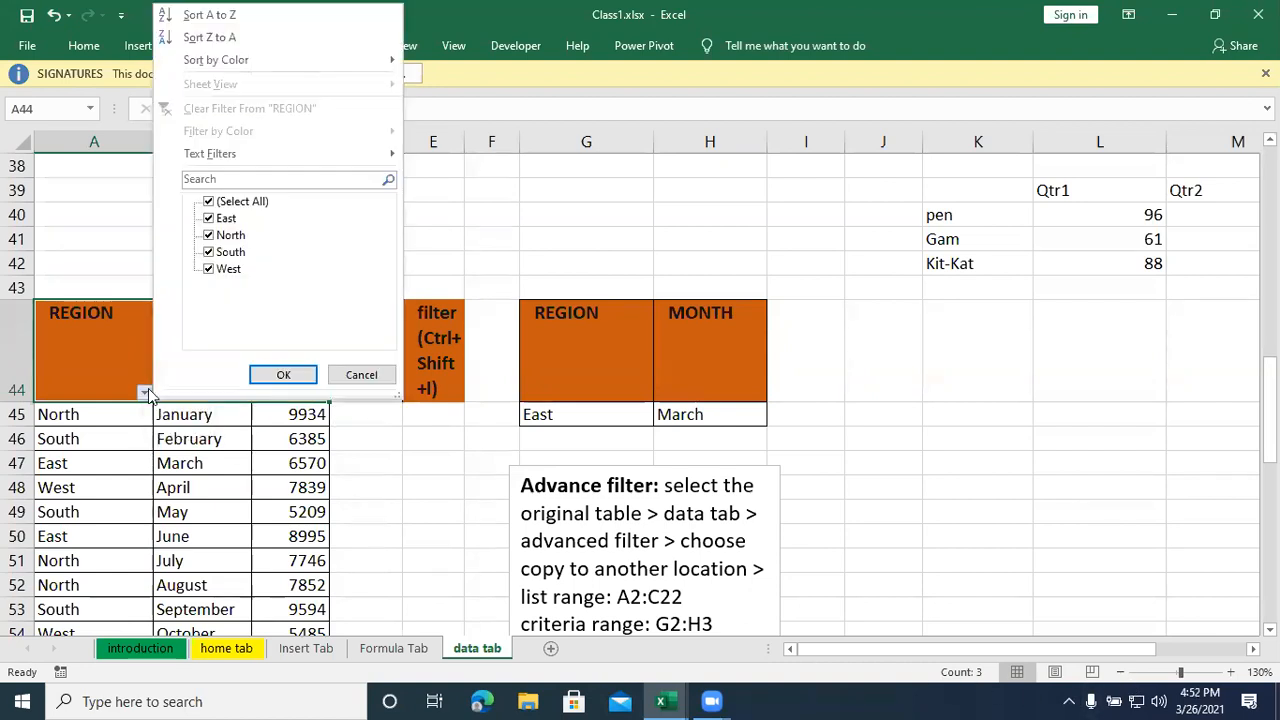
pyautogui.click(222, 203)
pyautogui.click(210, 220)
pyautogui.click(283, 374)
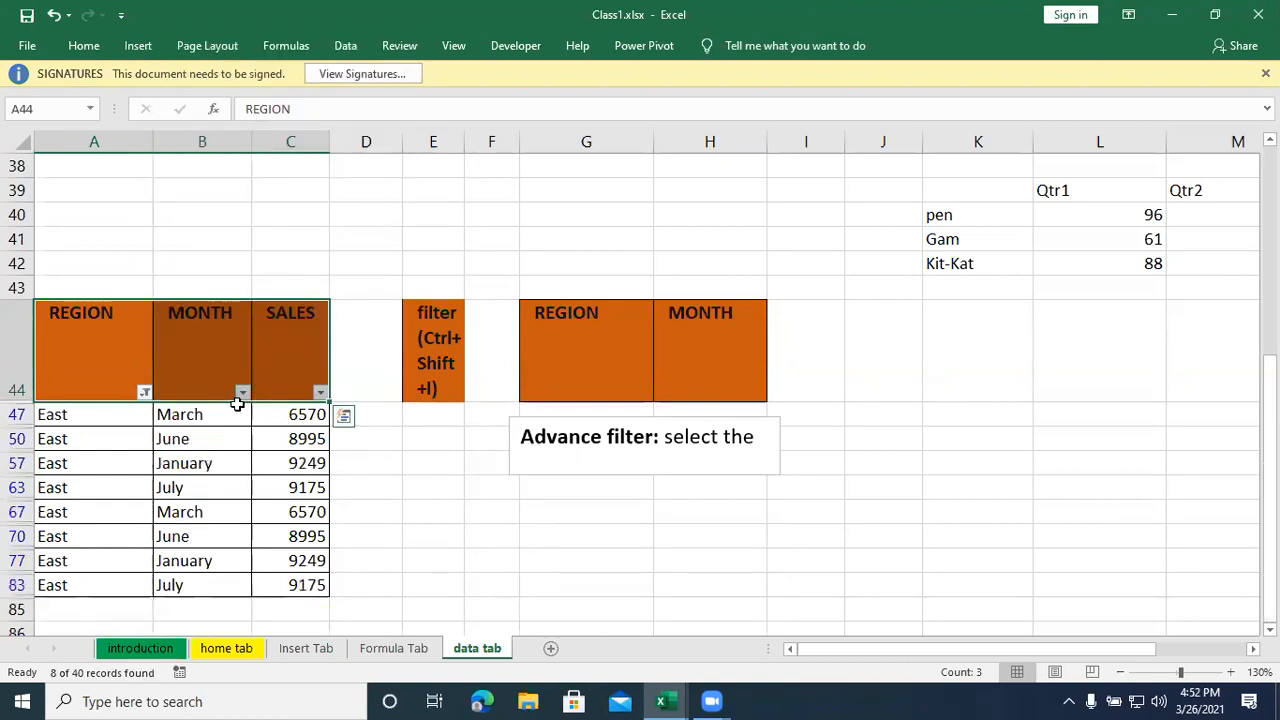
pyautogui.click(242, 392)
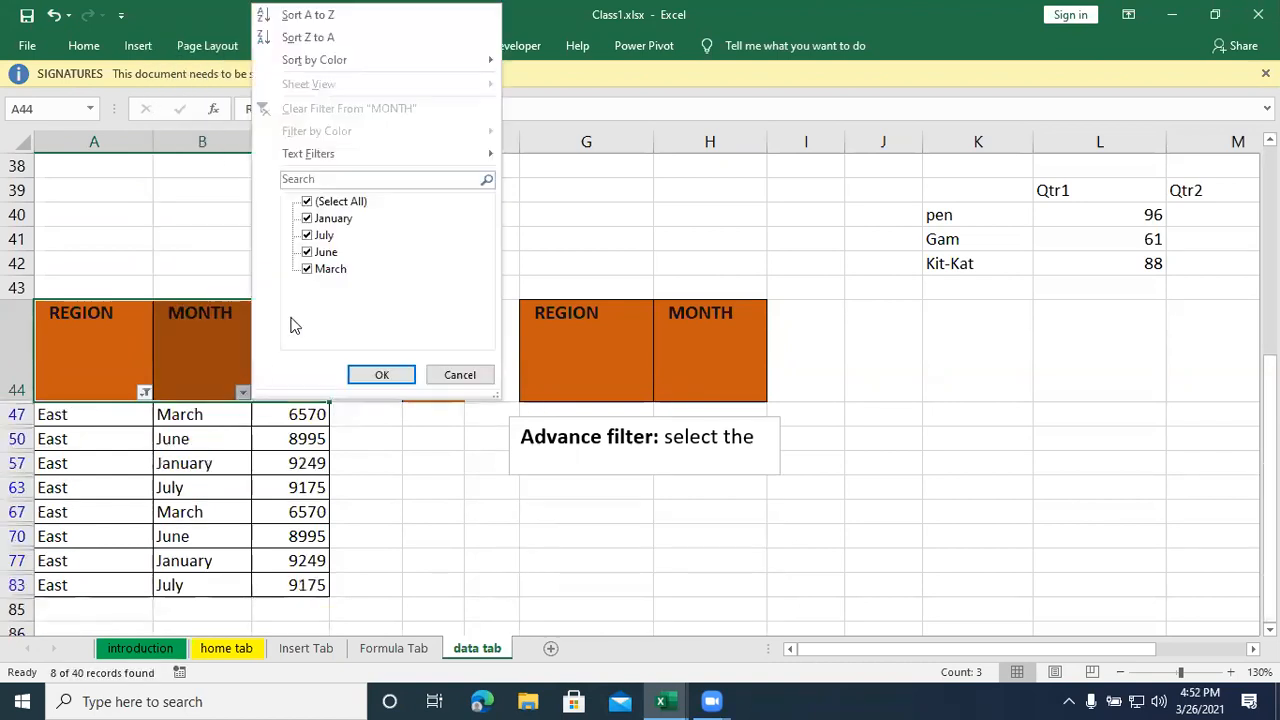
pyautogui.click(307, 201)
pyautogui.click(307, 269)
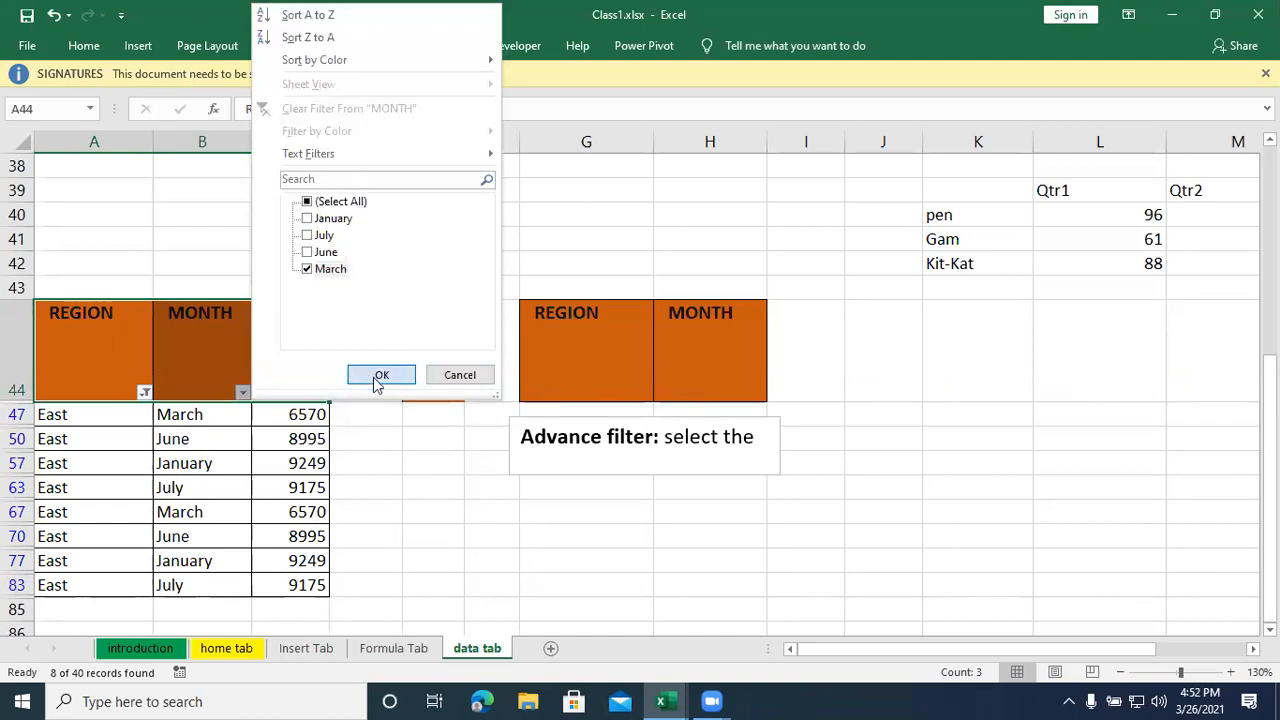
pyautogui.click(374, 374)
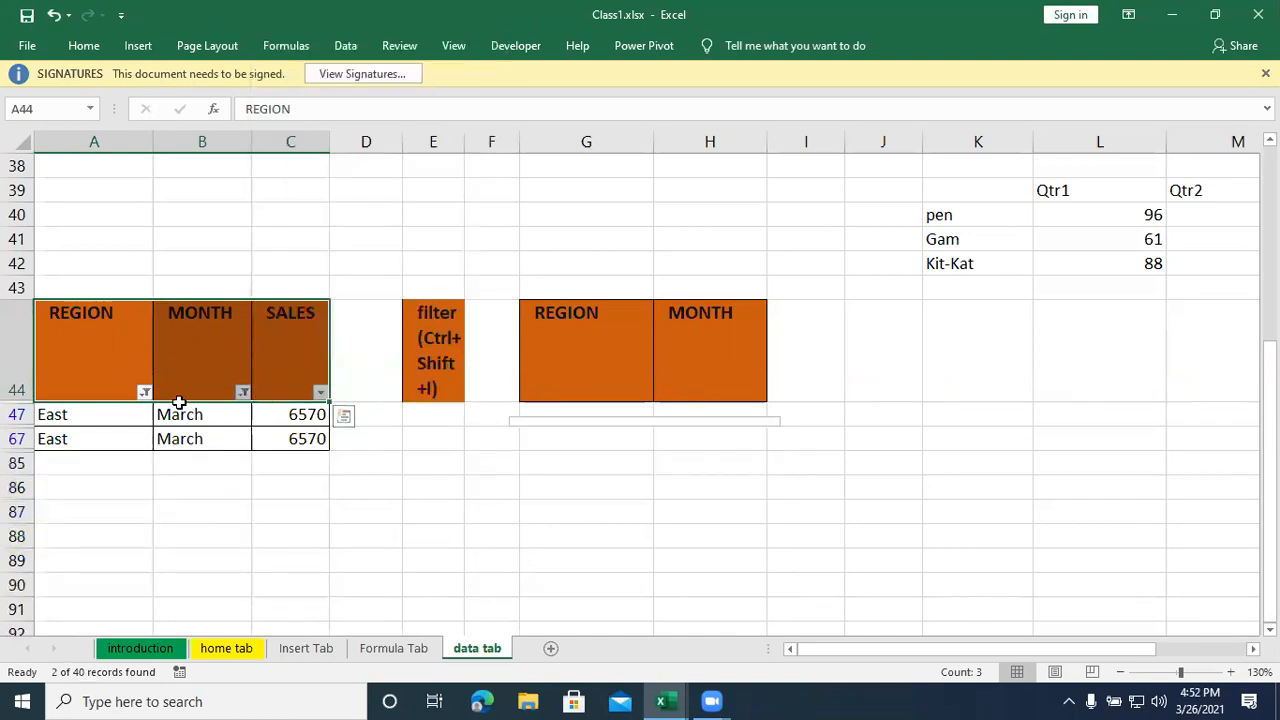
# - Clear the filters from the REGION and MONTH columns
pyautogui.click(144, 392)
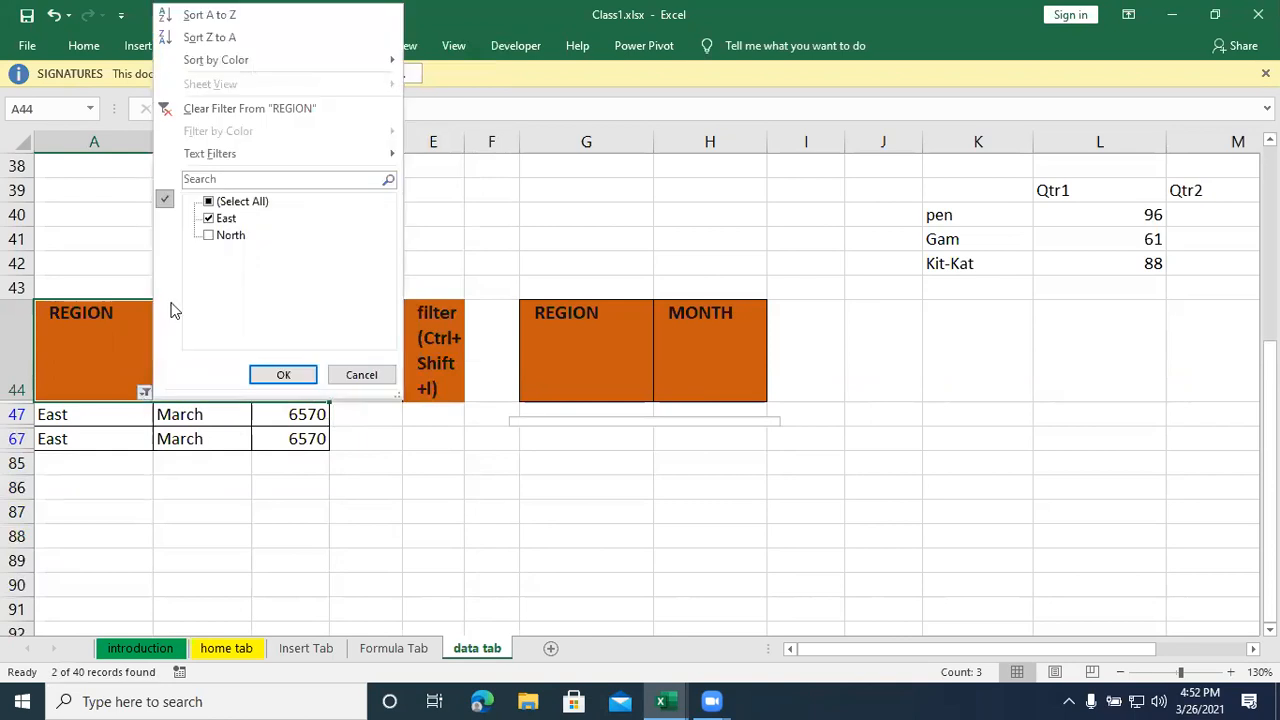
pyautogui.click(191, 110)
pyautogui.click(243, 405)
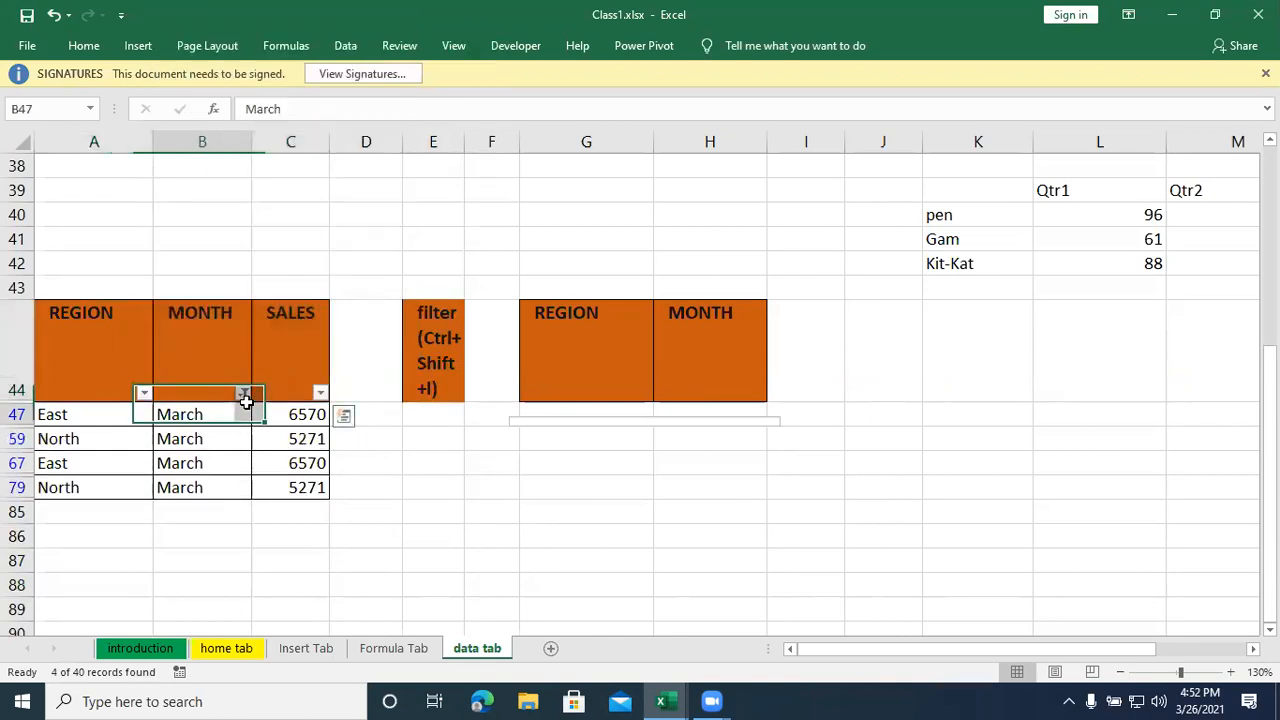
pyautogui.click(242, 392)
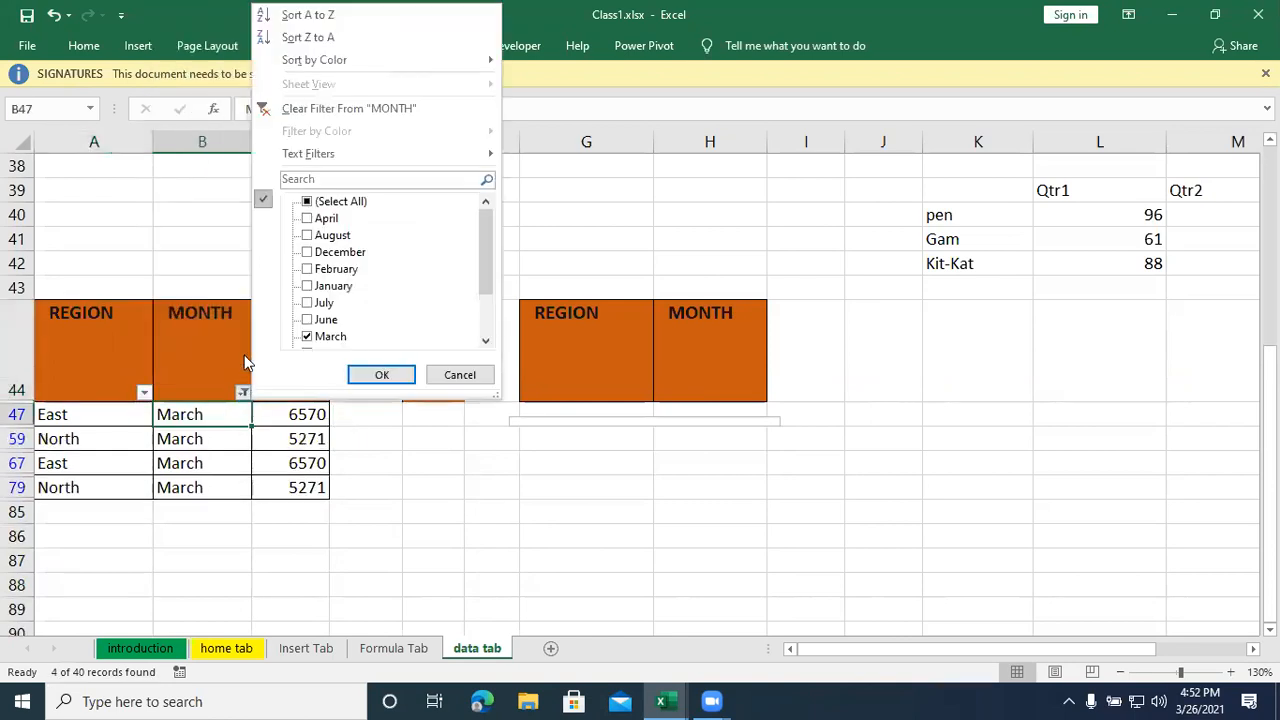
pyautogui.click(305, 118)
pyautogui.click(949, 540)
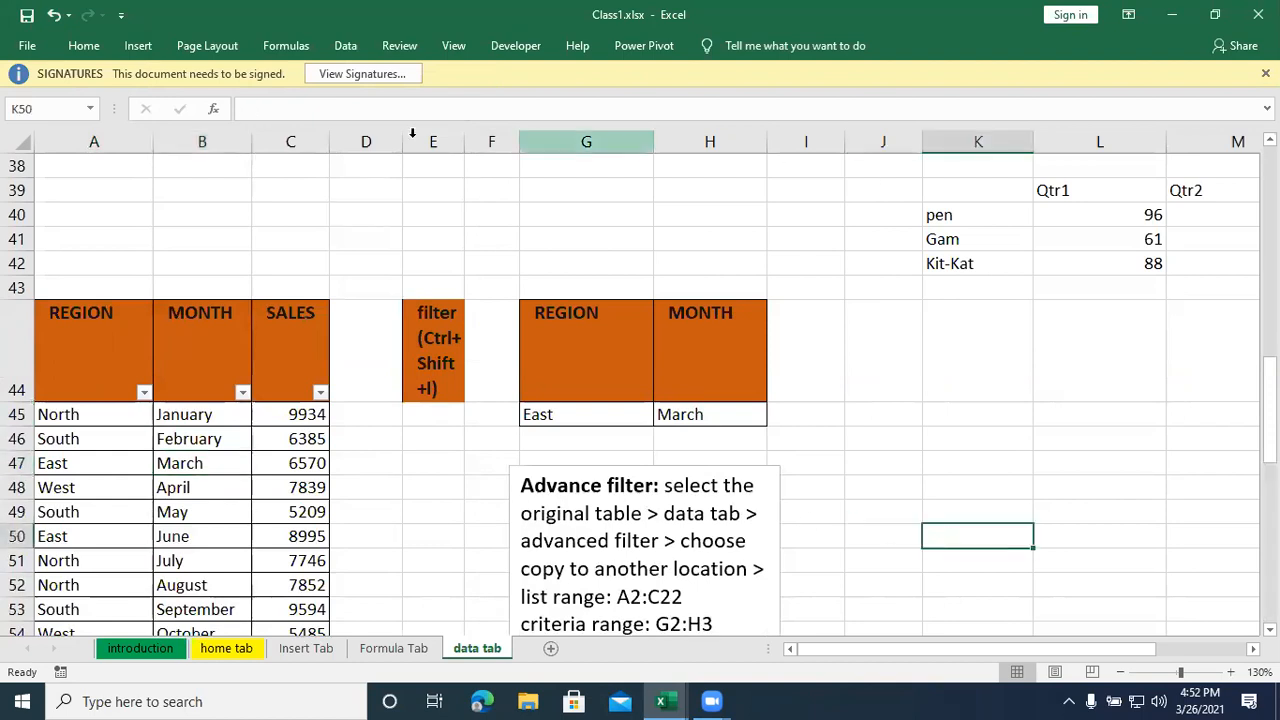
pyautogui.click(347, 46)
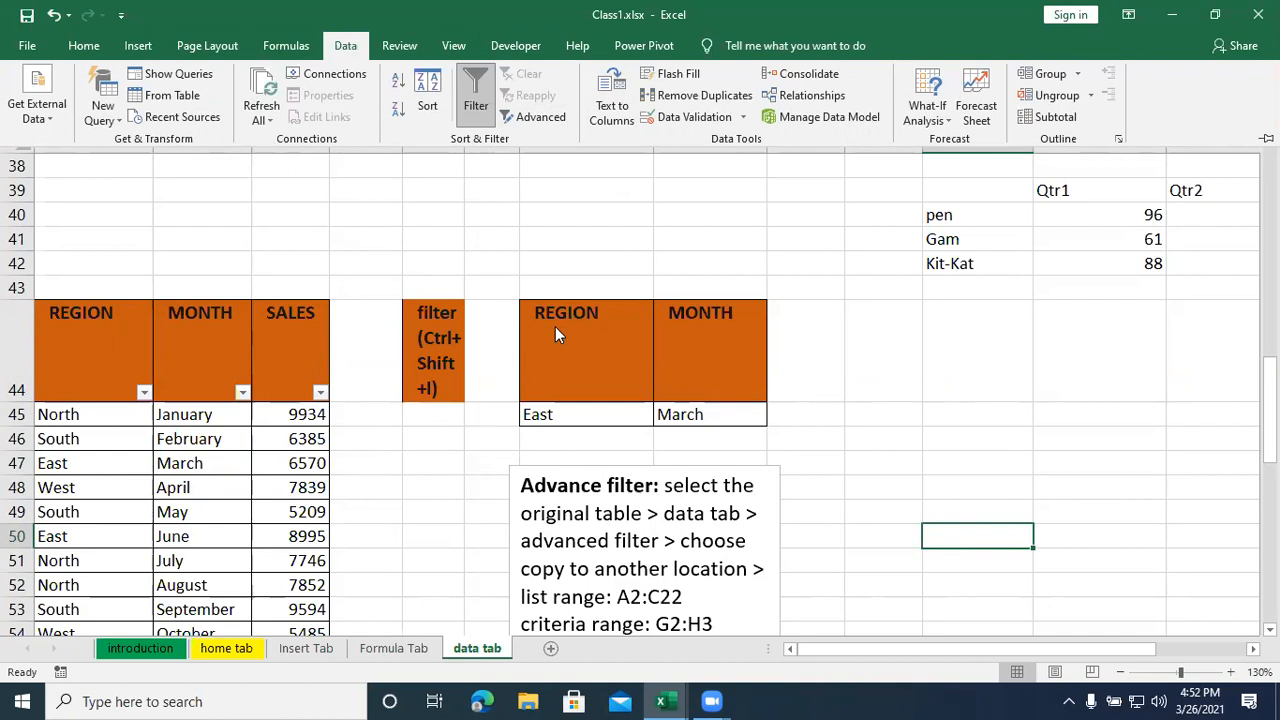
pyautogui.click(857, 527)
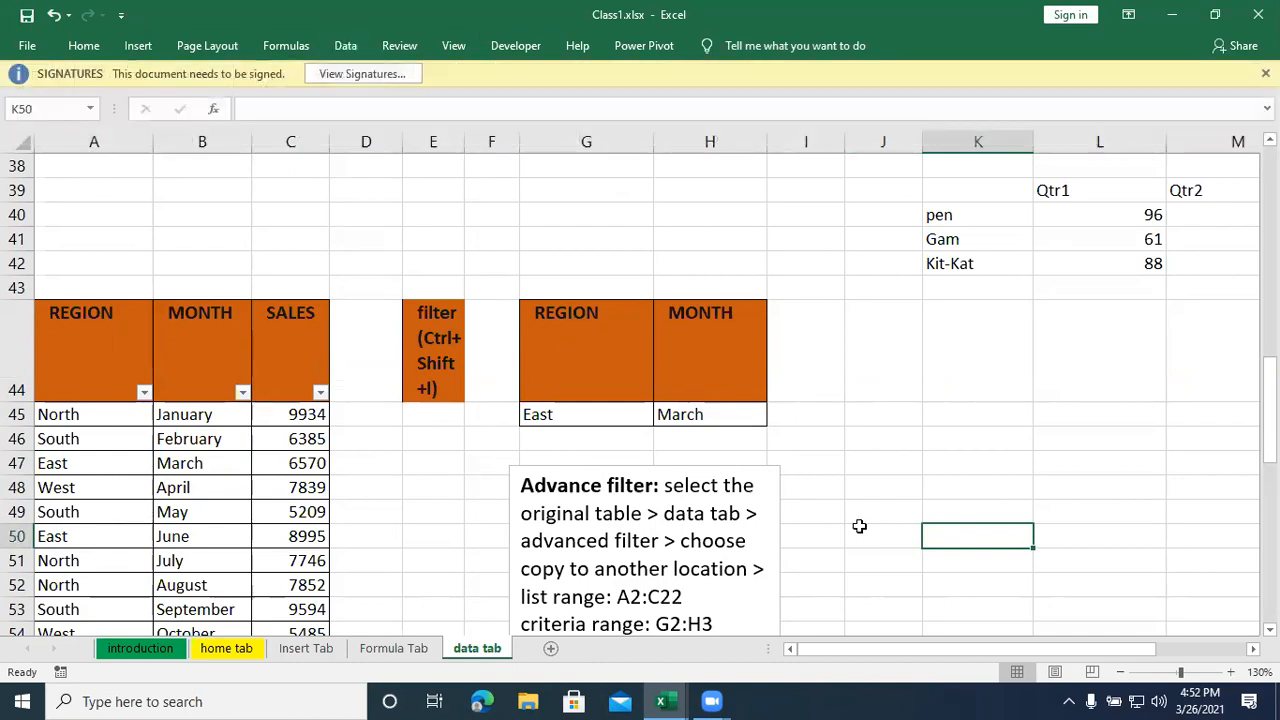
# - Toggle filtering off and back on twice for the REGION, MONTH and SALES headers in A44:C44
pyautogui.moveTo(877, 650)
pyautogui.mouseDown()
pyautogui.moveTo(953, 655)
pyautogui.moveTo(876, 651)
pyautogui.mouseUp()
pyautogui.click(908, 372)
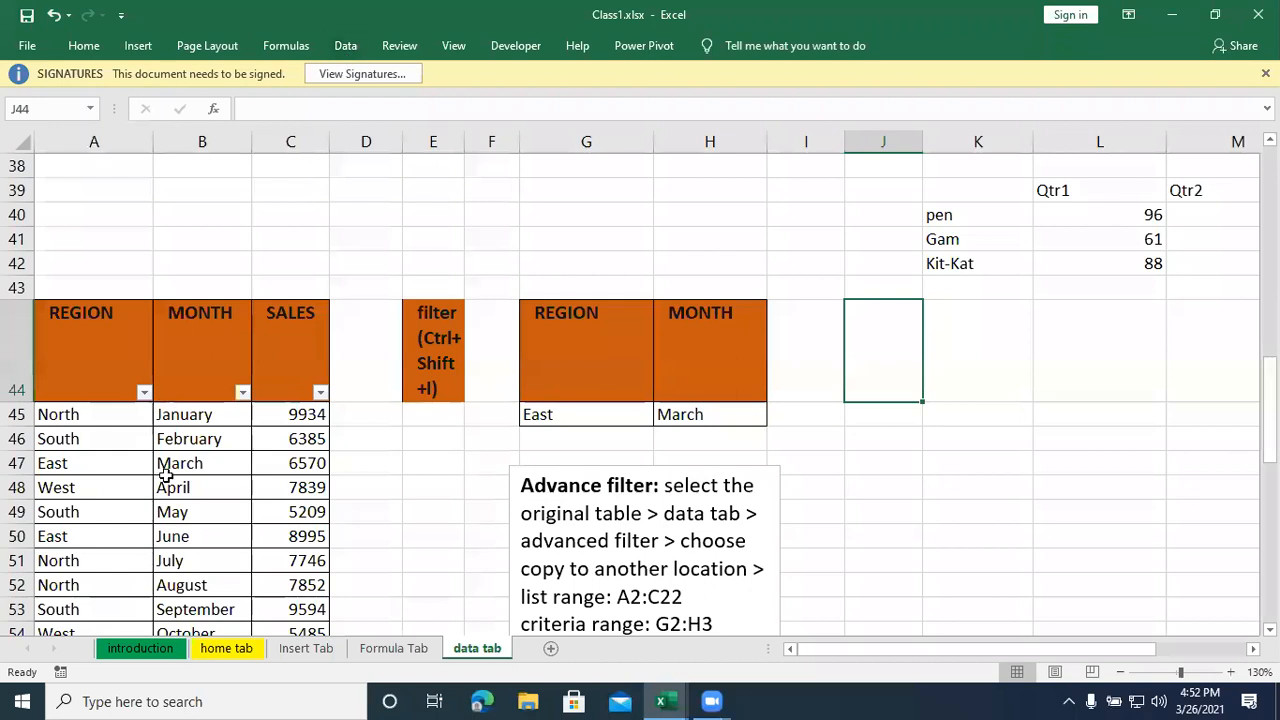
pyautogui.click(339, 455)
pyautogui.moveTo(89, 337); pyautogui.dragTo(278, 347)
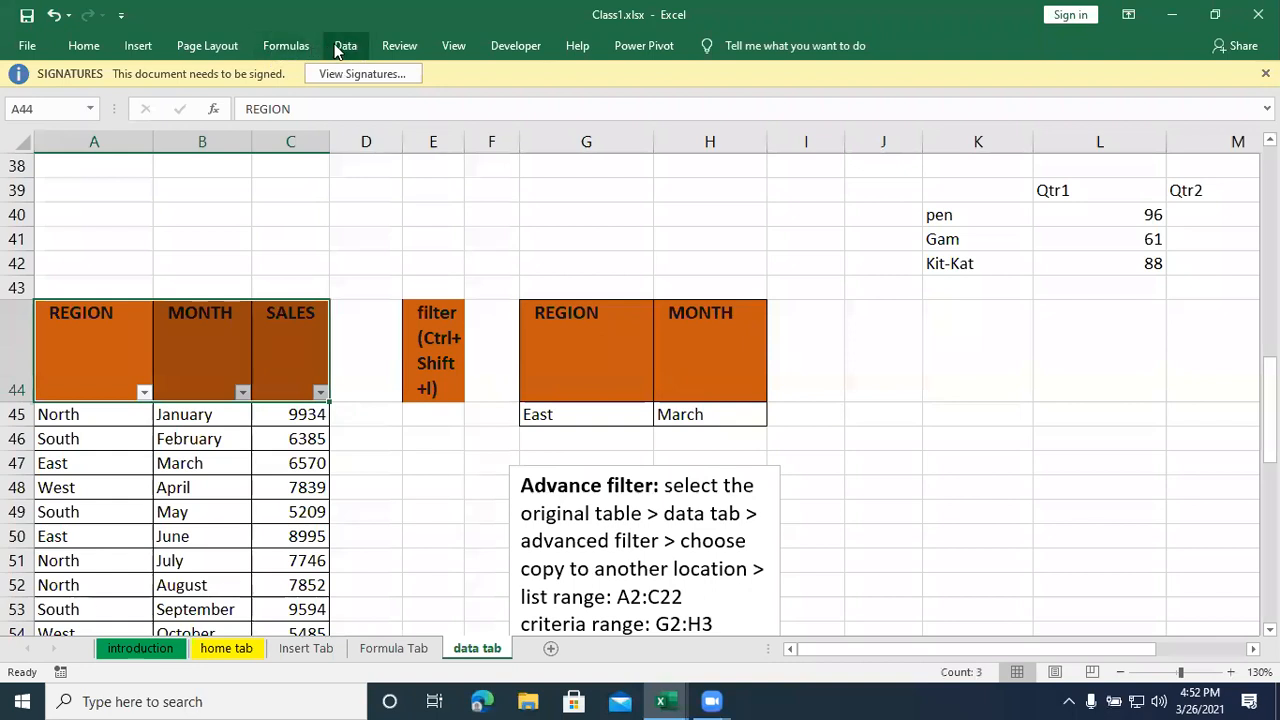
pyautogui.click(343, 46)
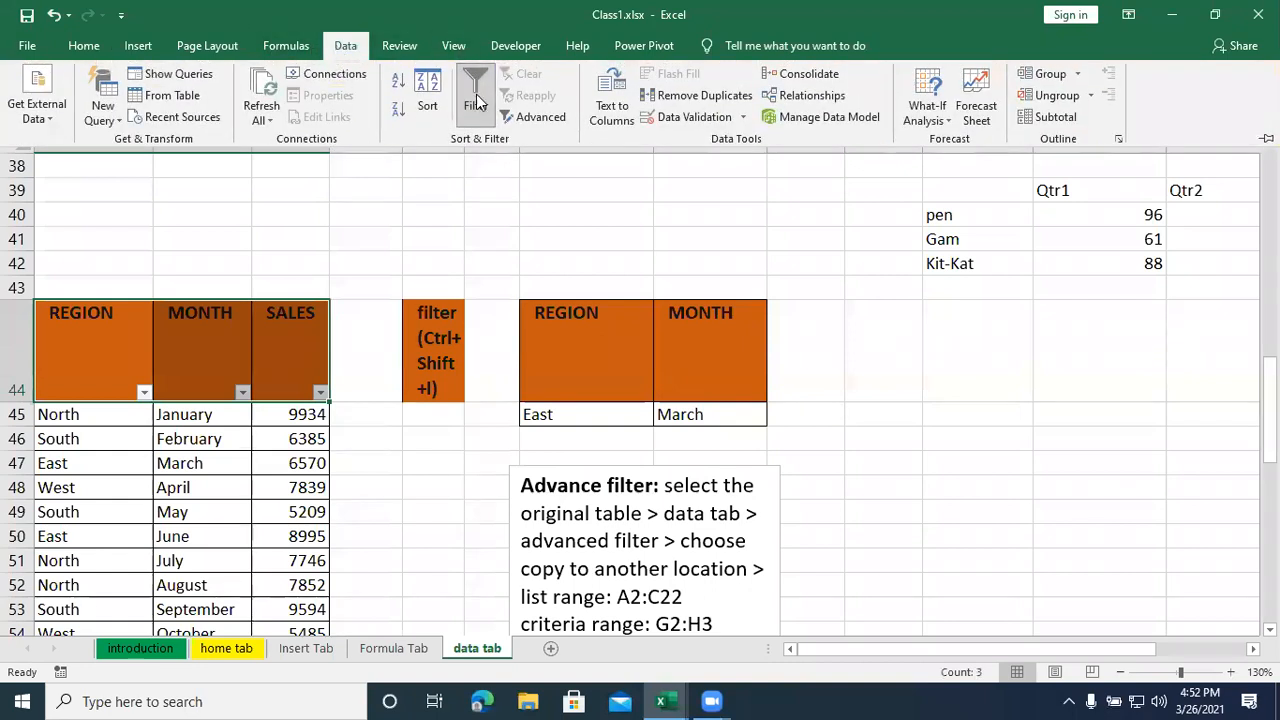
pyautogui.click(476, 94)
pyautogui.click(345, 46)
pyautogui.click(462, 108)
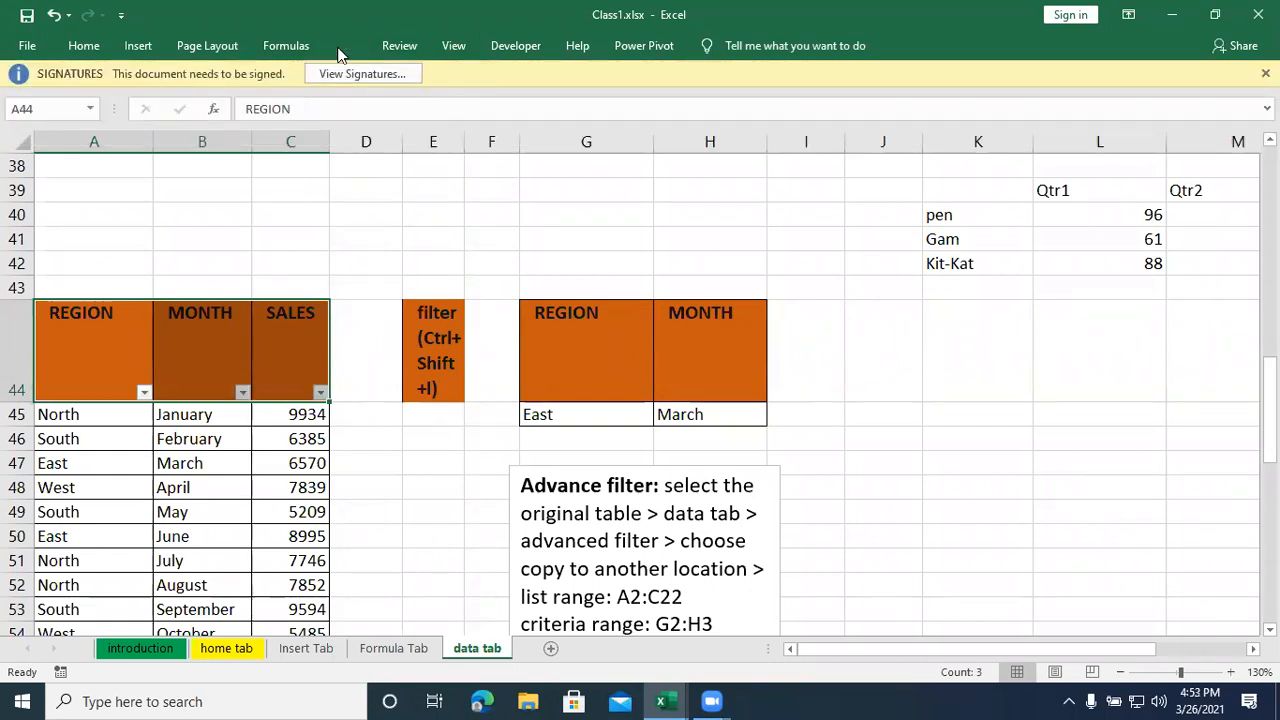
pyautogui.click(342, 46)
pyautogui.click(466, 110)
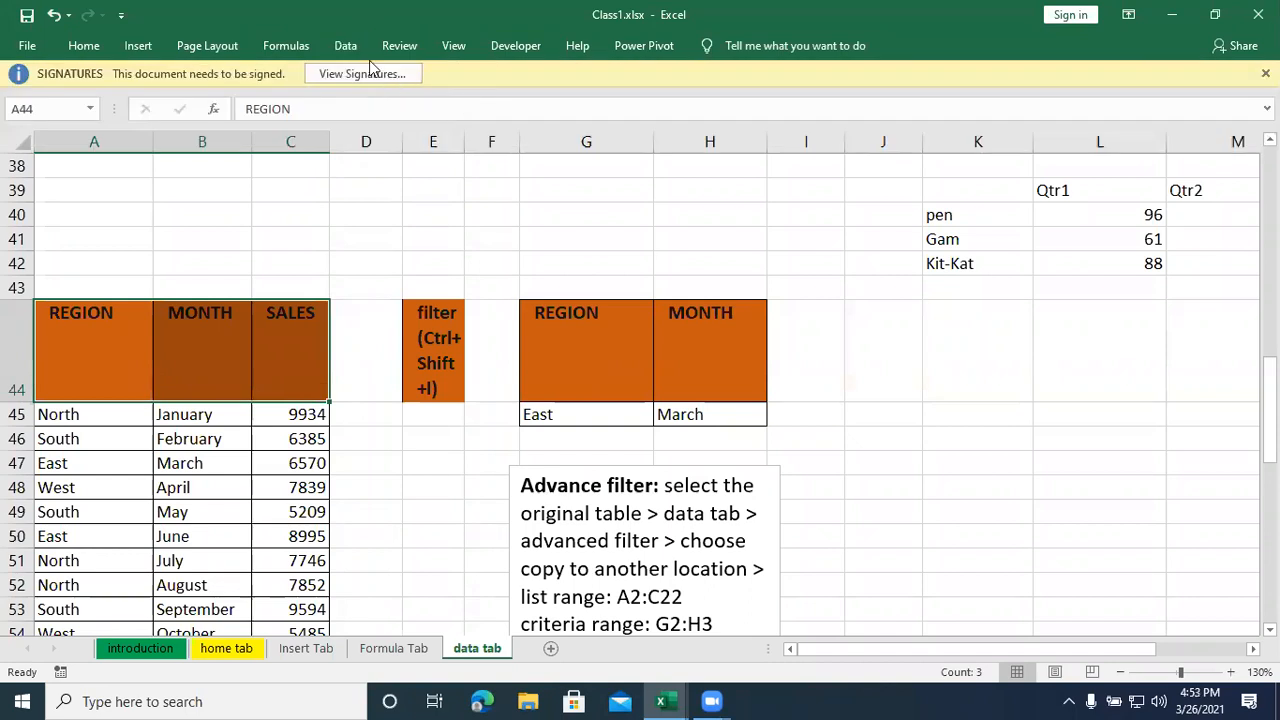
pyautogui.click(345, 46)
pyautogui.click(468, 109)
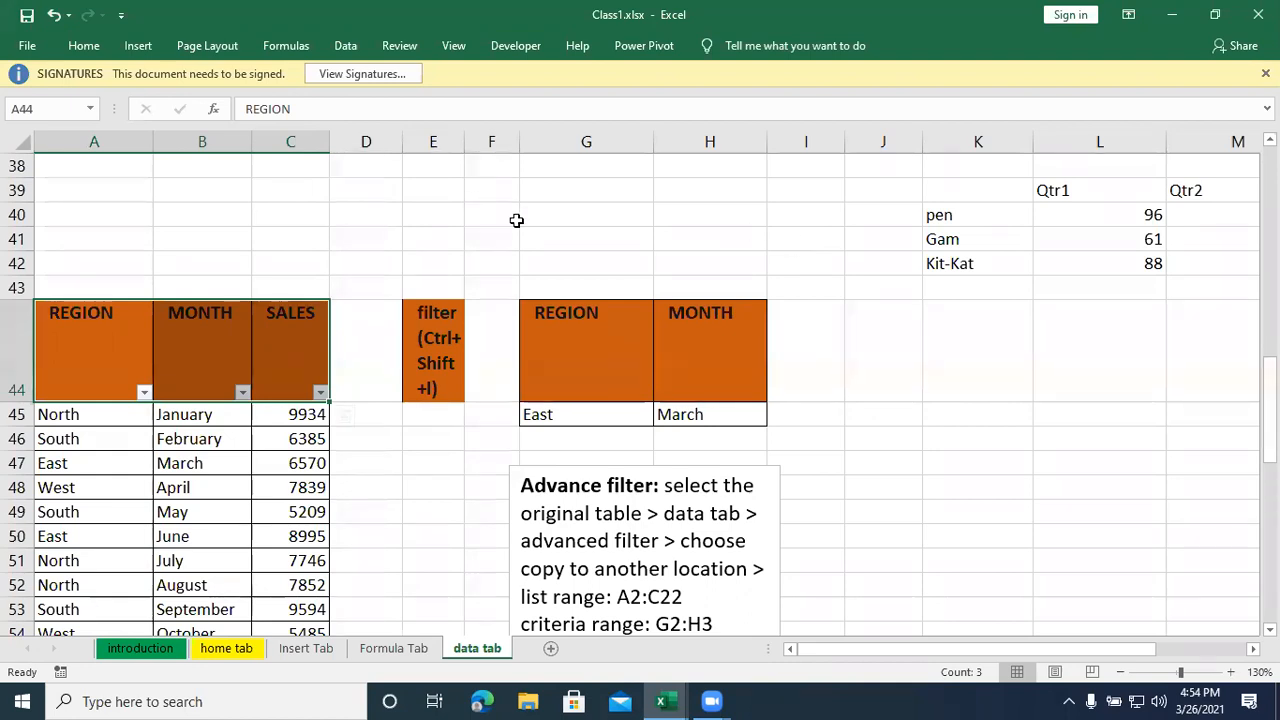
# - Start an advanced filter from blank cell J44 with the action set to copy to another location
pyautogui.click(880, 483)
pyautogui.click(870, 379)
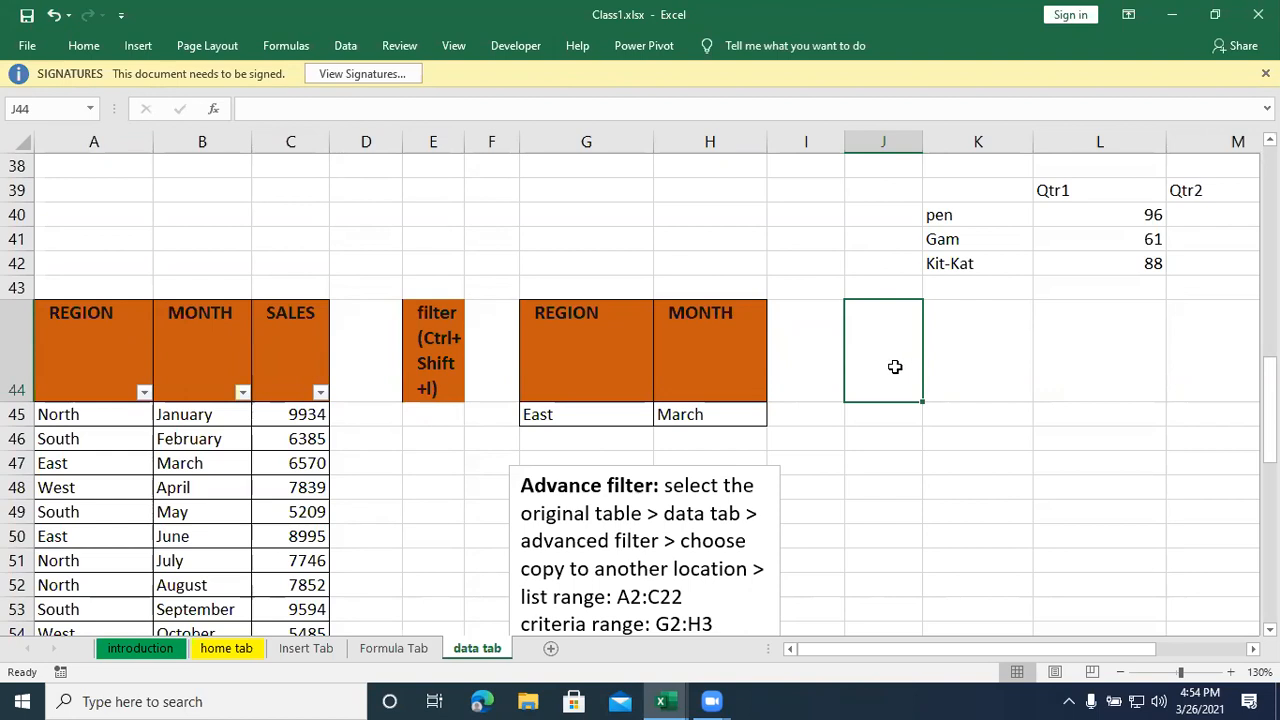
pyautogui.click(350, 52)
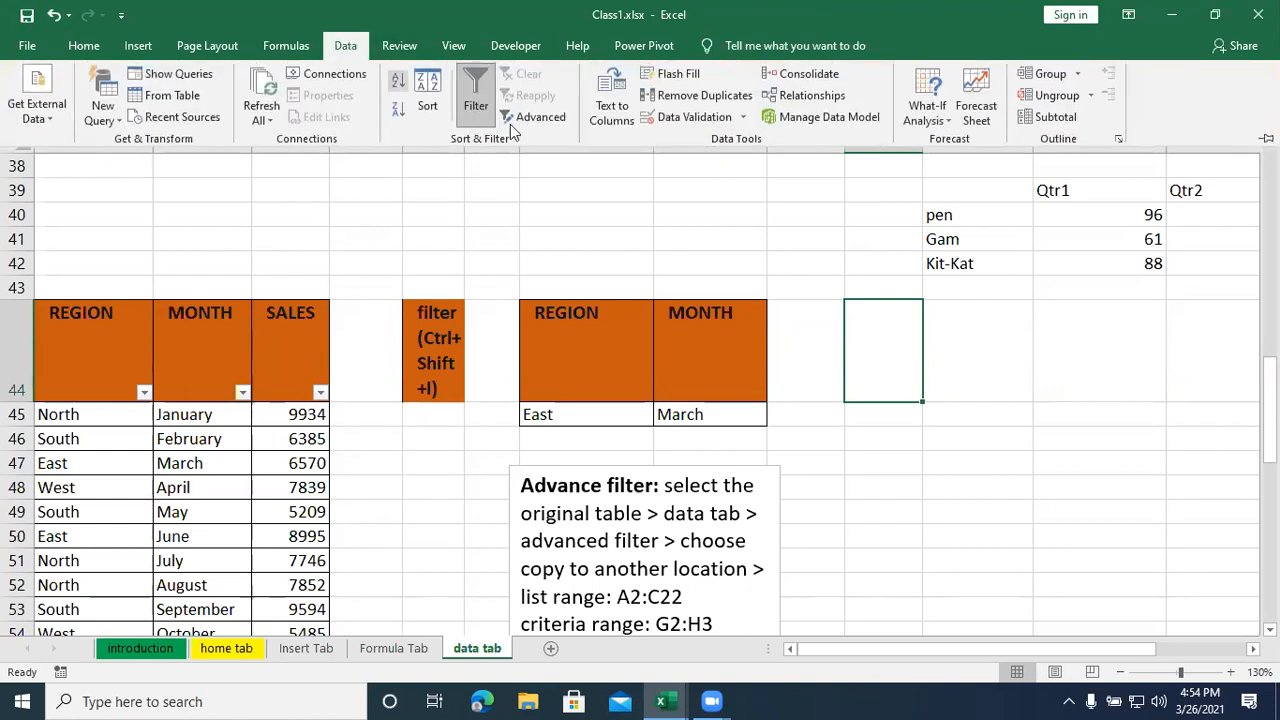
pyautogui.click(512, 120)
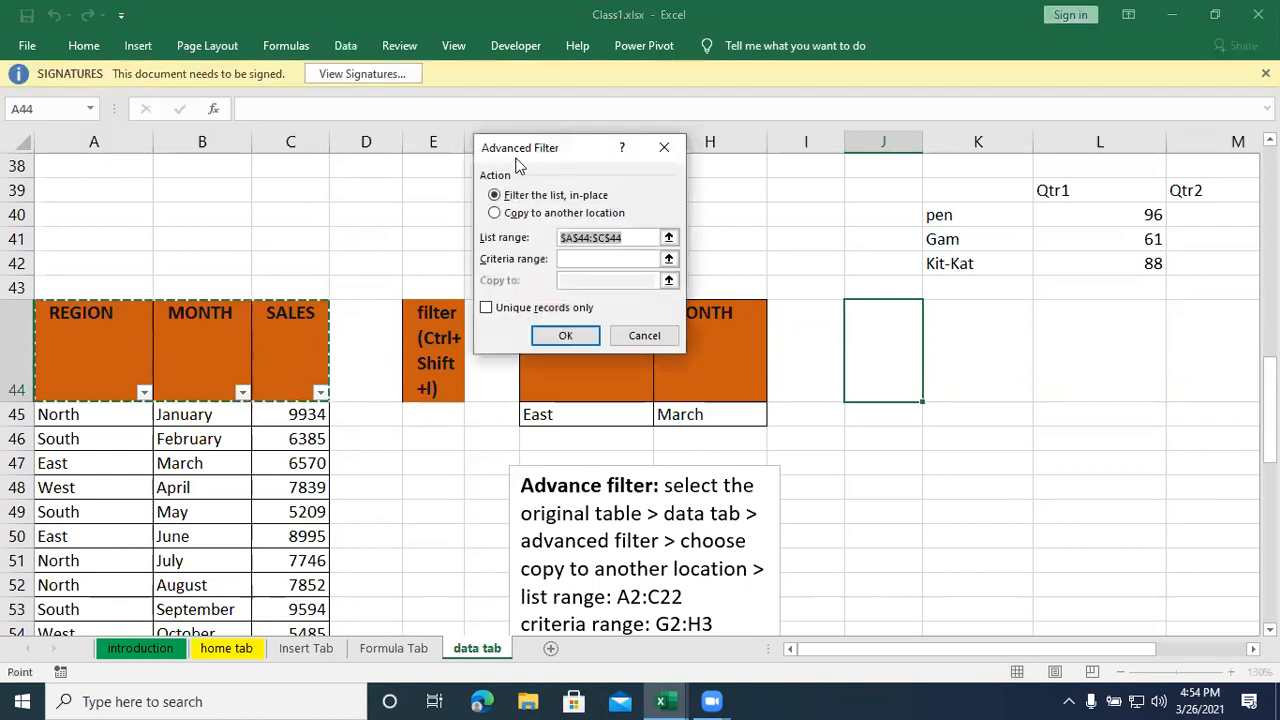
pyautogui.moveTo(527, 146); pyautogui.dragTo(553, 50)
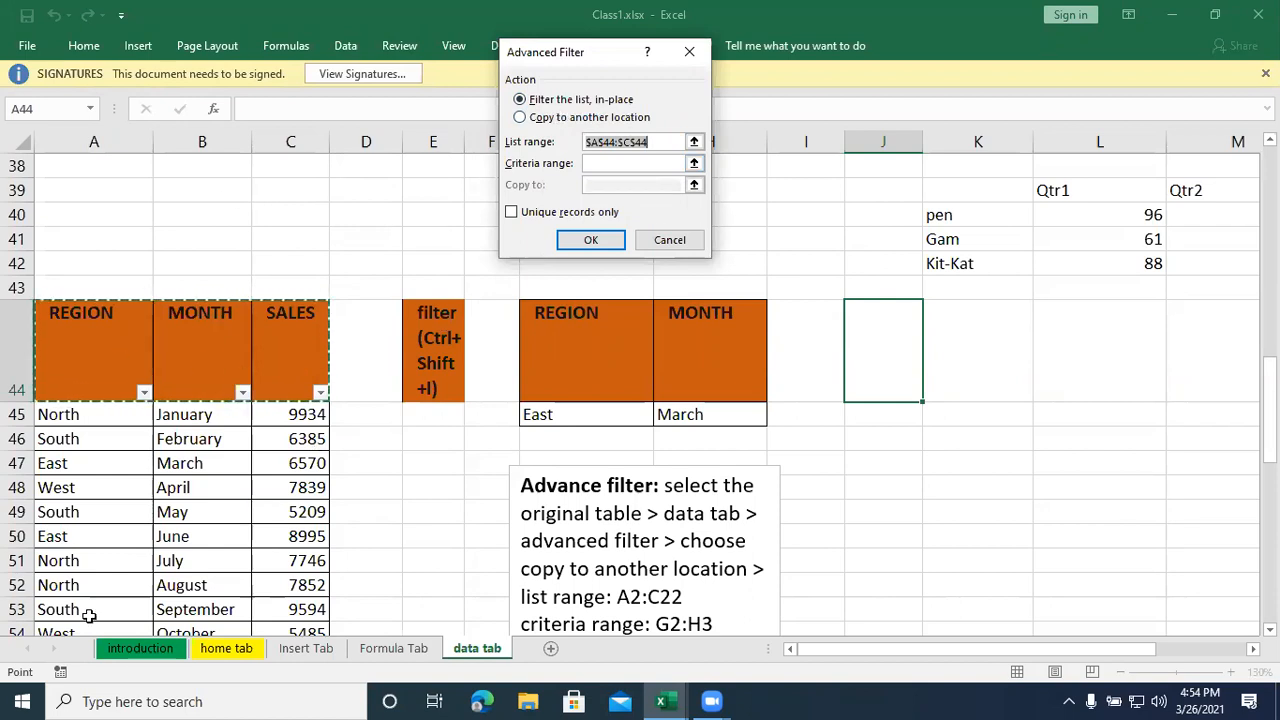
pyautogui.click(532, 119)
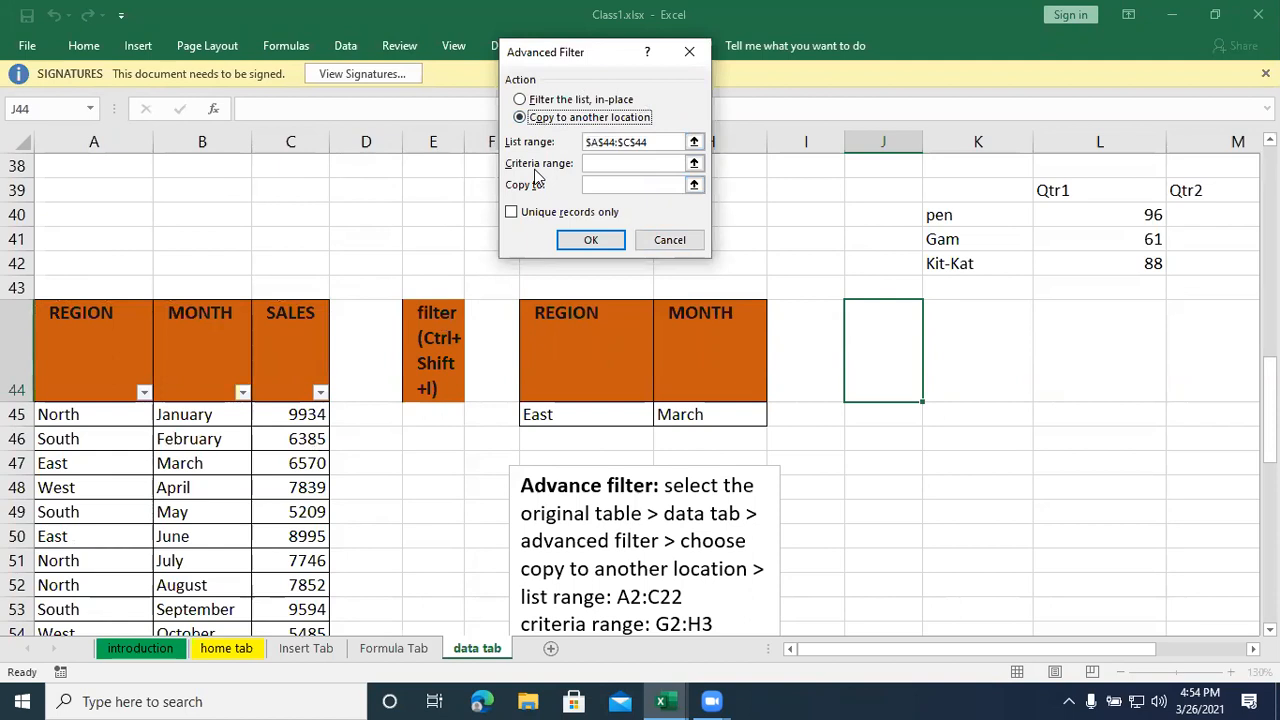
# - Set the advanced filter's criteria range to G44:H45, the REGION and MONTH headers with East and March
pyautogui.click(694, 164)
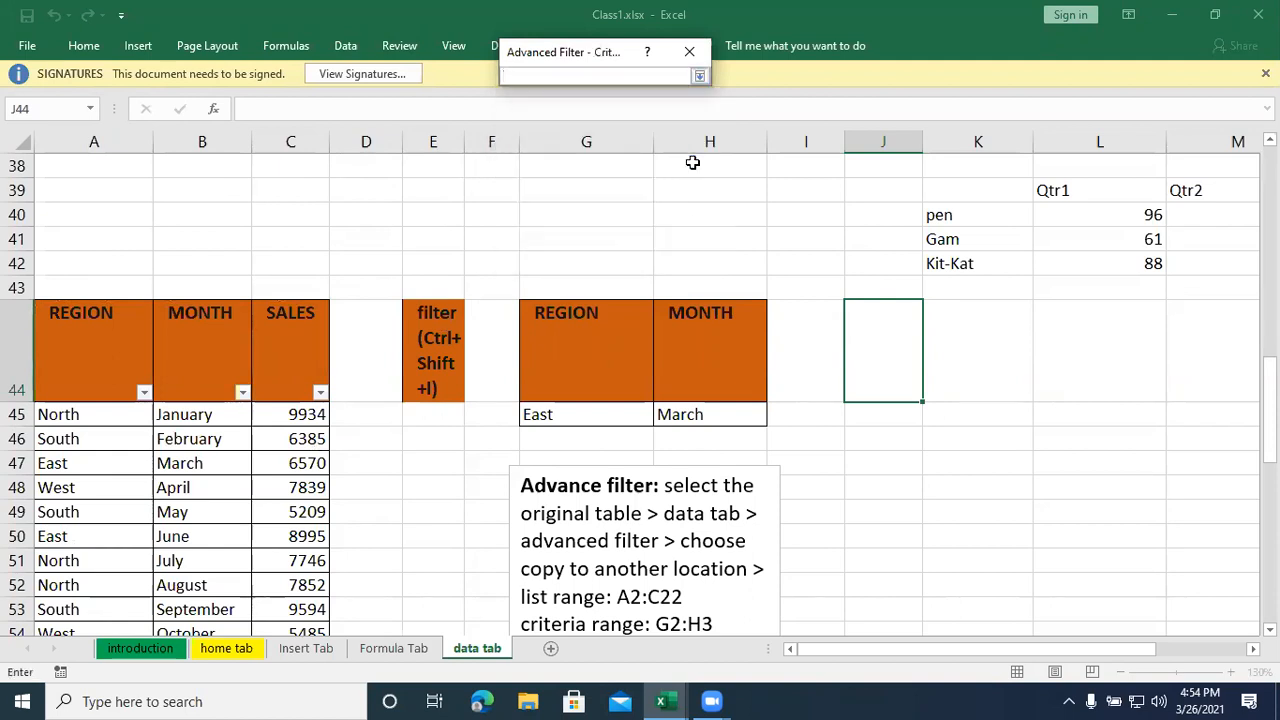
pyautogui.click(572, 335)
pyautogui.moveTo(598, 363); pyautogui.dragTo(692, 413)
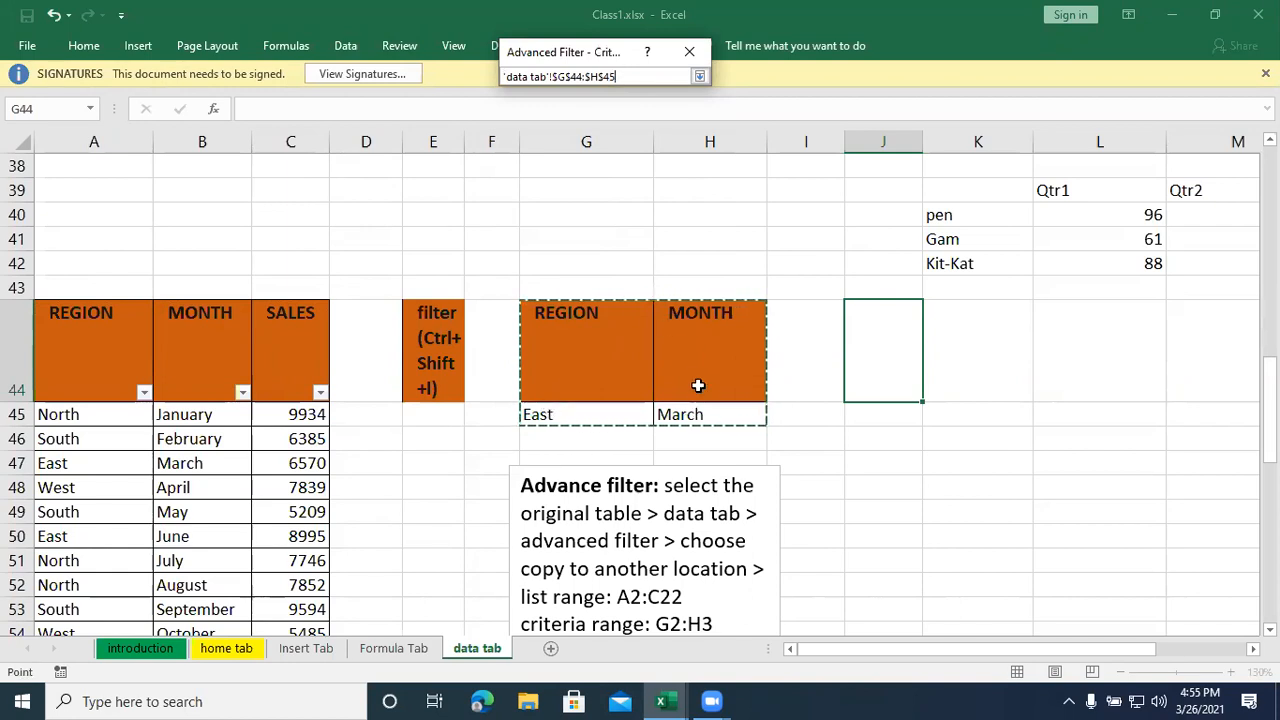
pyautogui.click(700, 77)
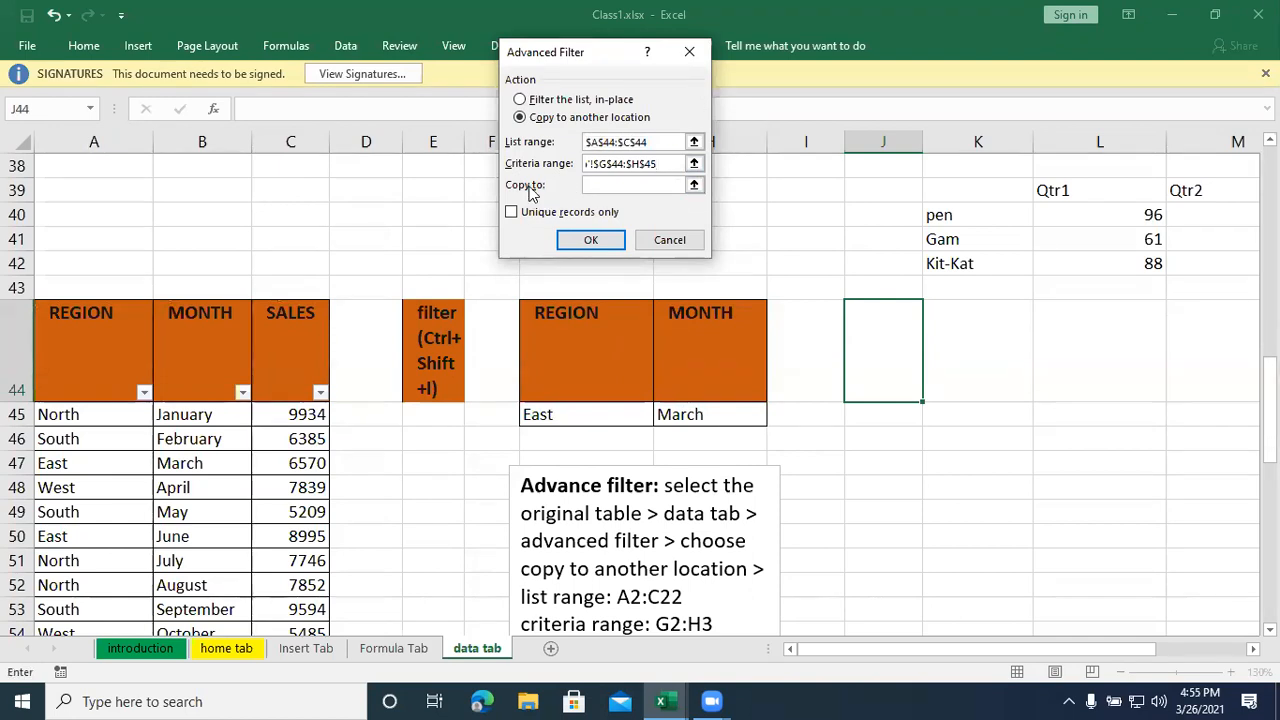
# - Set J44 as the copy destination and try to run the advanced filter with list range A44:C44
pyautogui.click(694, 188)
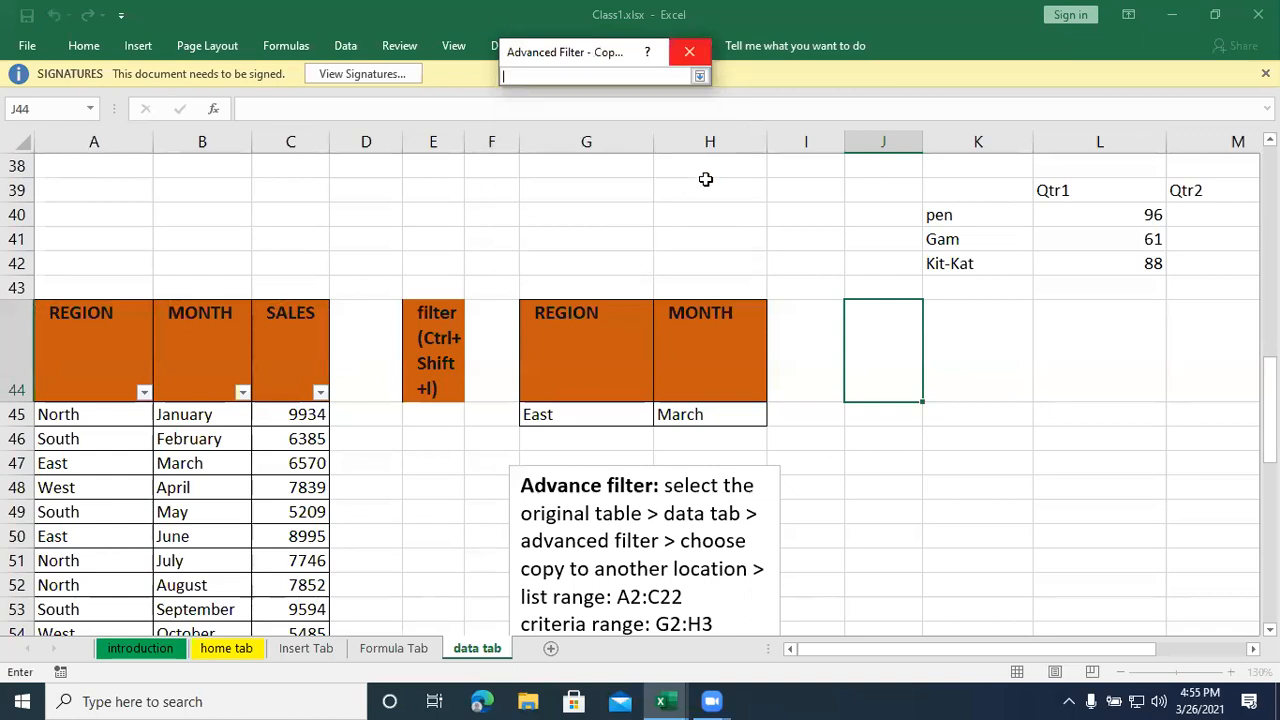
pyautogui.click(902, 339)
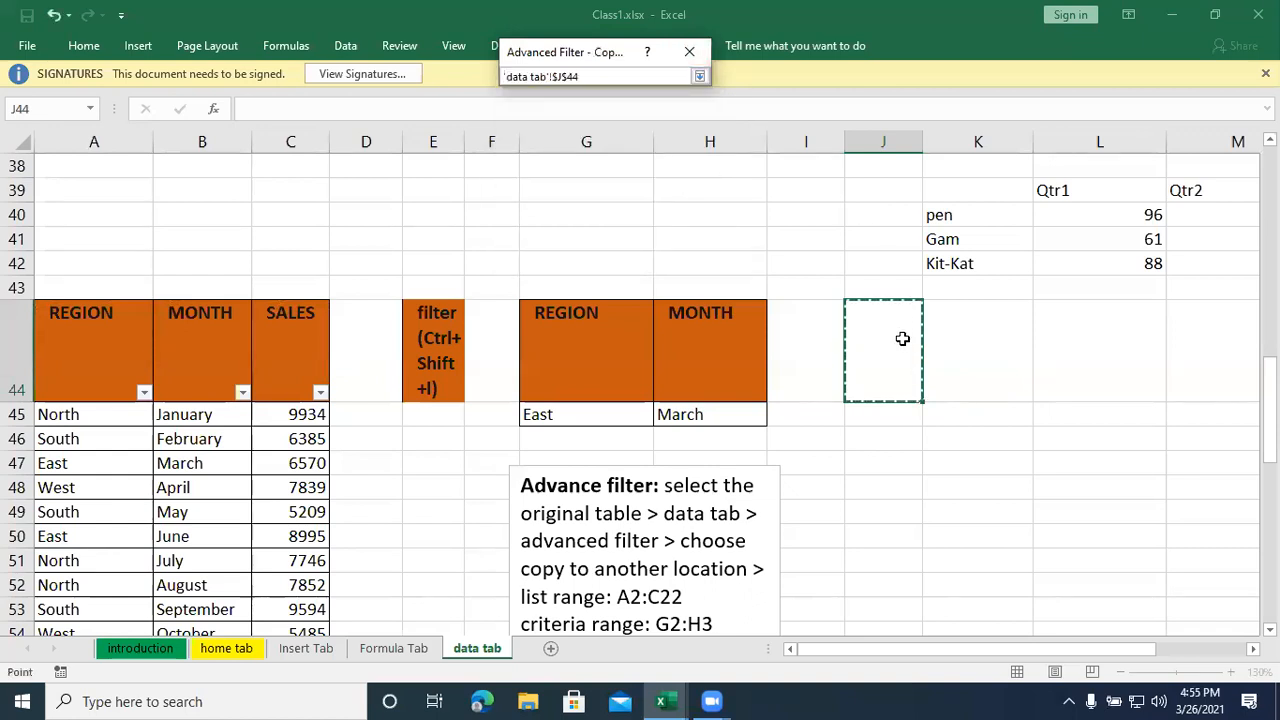
pyautogui.click(700, 77)
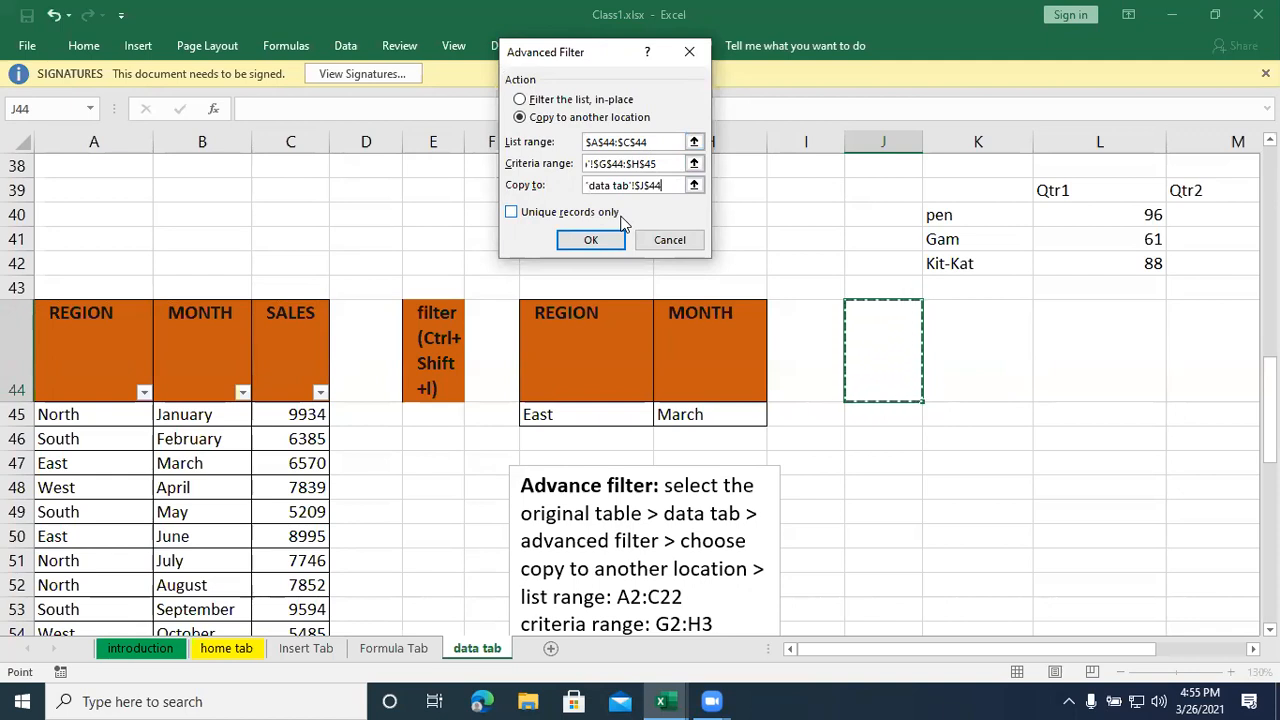
pyautogui.click(592, 241)
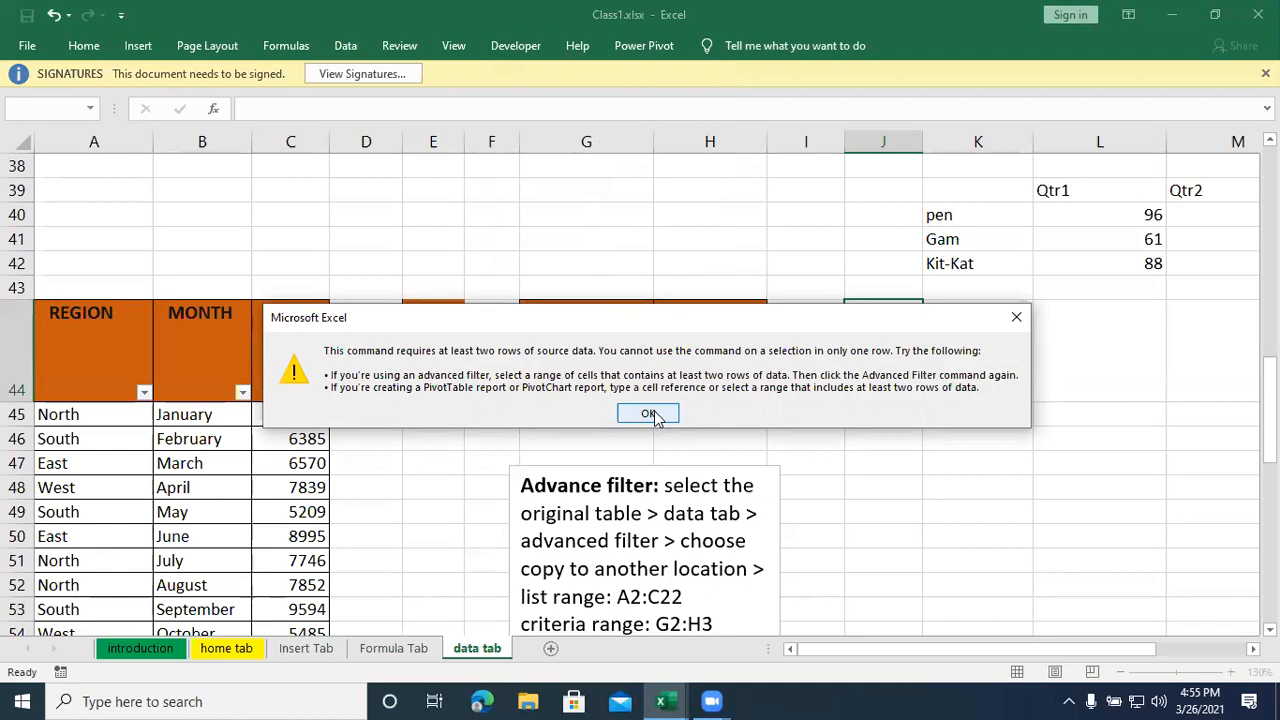
pyautogui.click(650, 414)
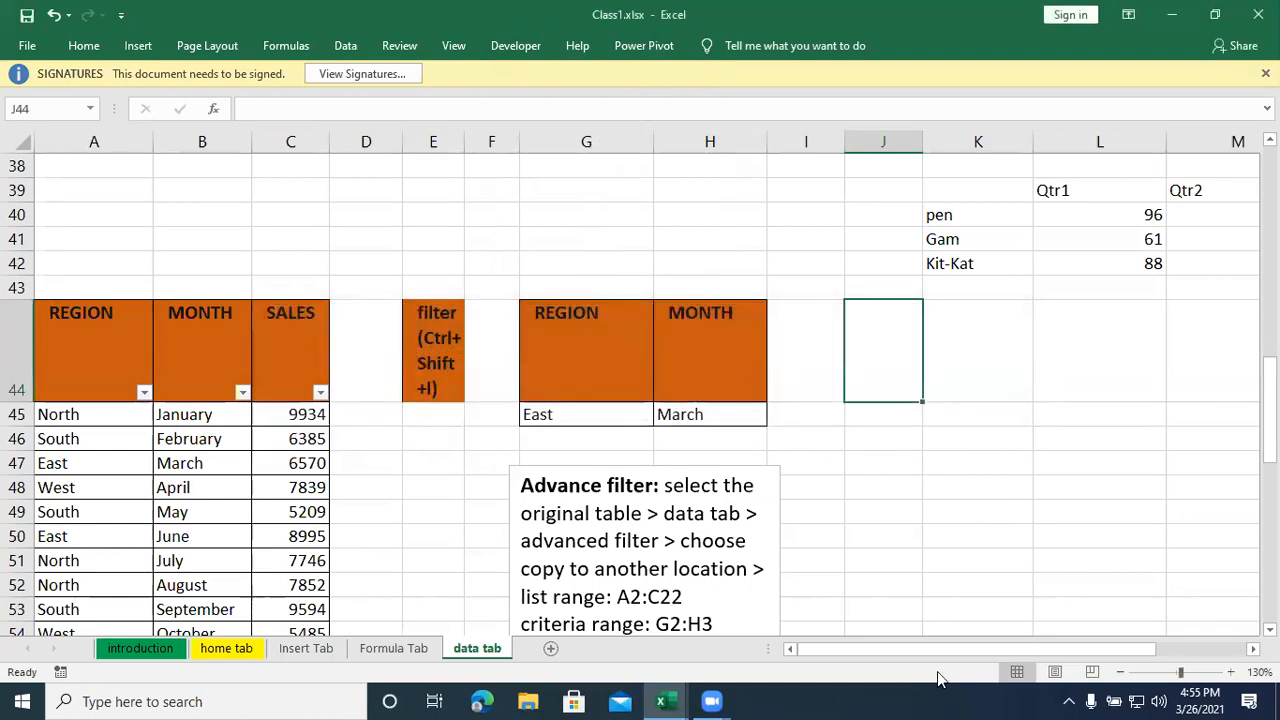
# - Start the advanced filter again, copying to another location, with G44:H45 as the criteria range
pyautogui.moveTo(950, 648); pyautogui.dragTo(1001, 640)
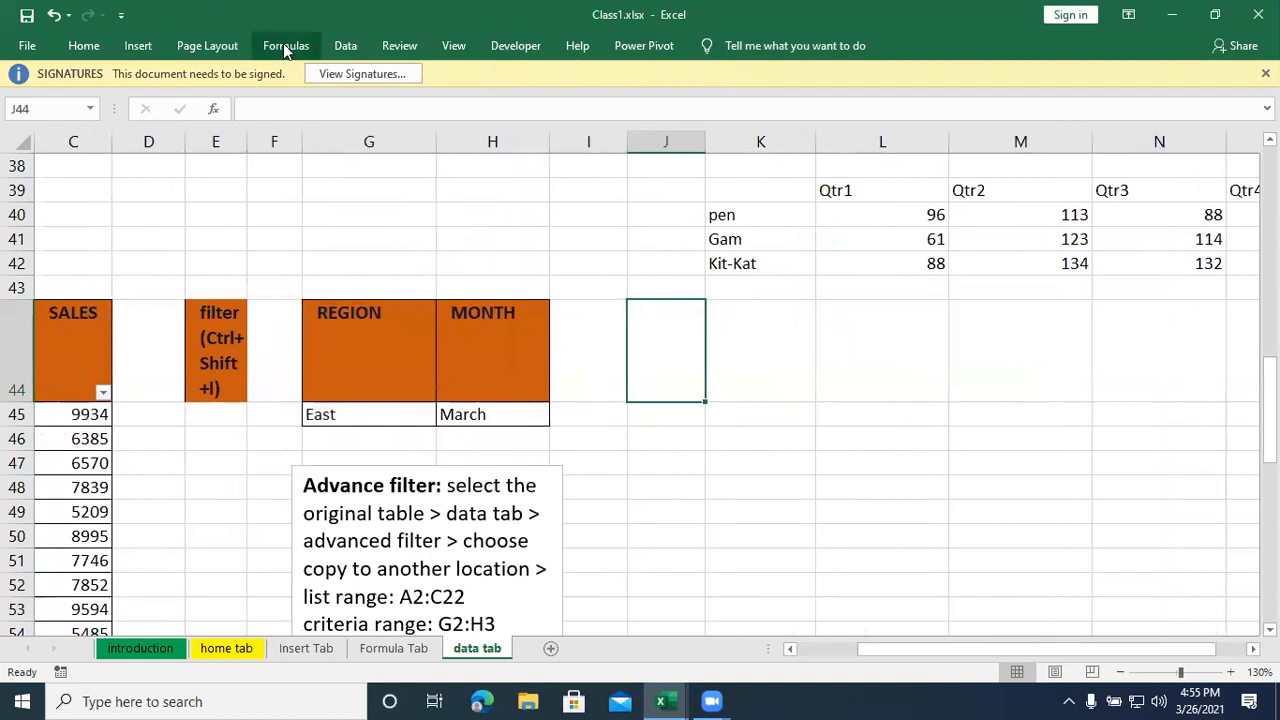
pyautogui.click(338, 42)
pyautogui.click(536, 117)
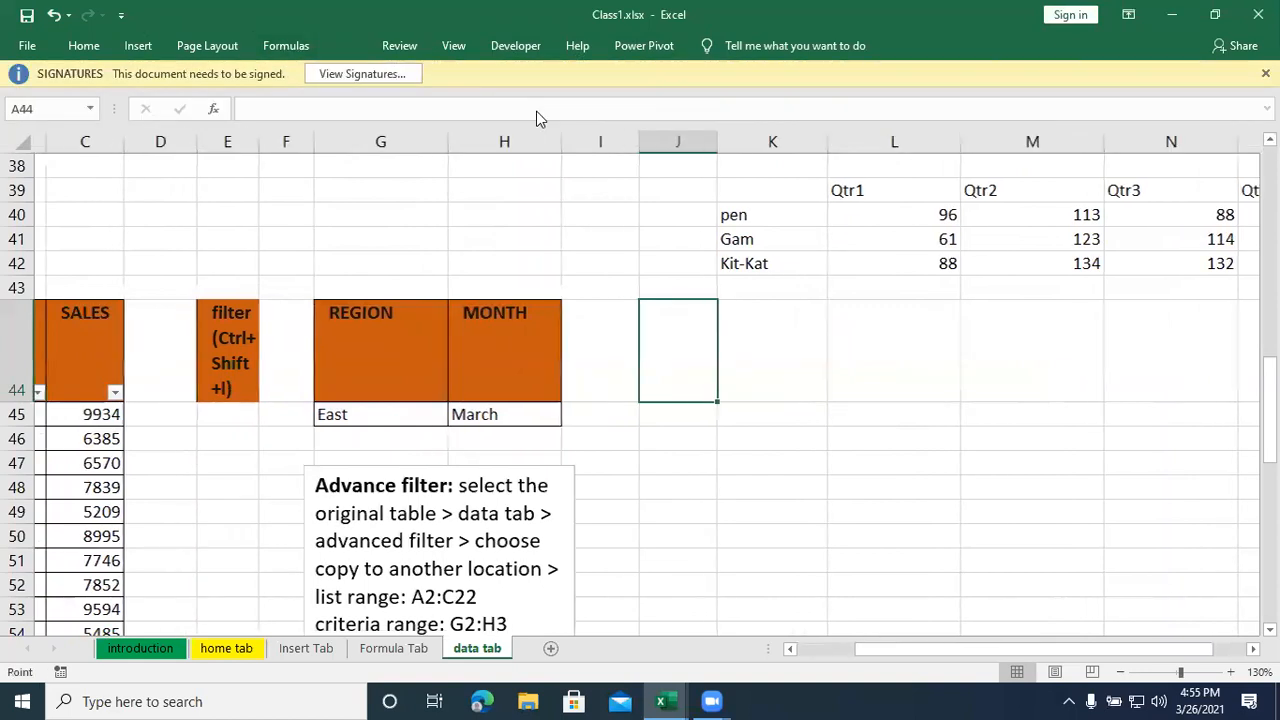
pyautogui.click(563, 119)
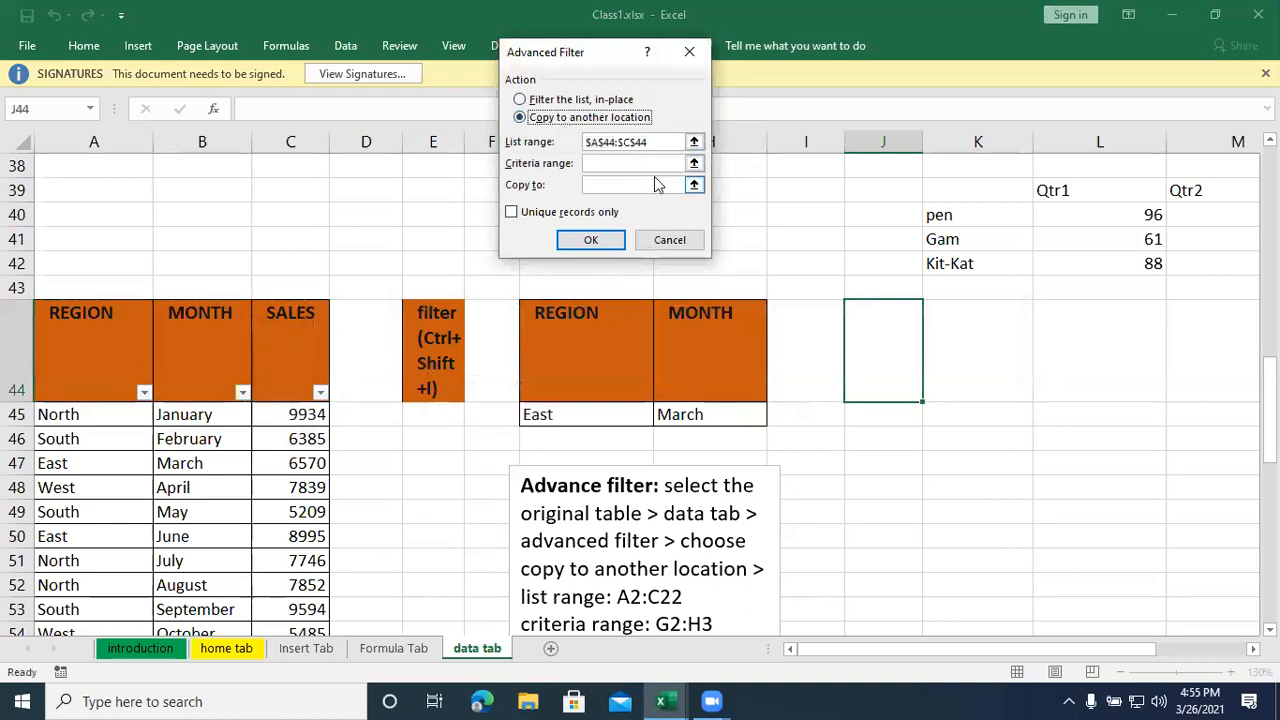
pyautogui.click(694, 165)
pyautogui.moveTo(580, 340); pyautogui.dragTo(705, 420)
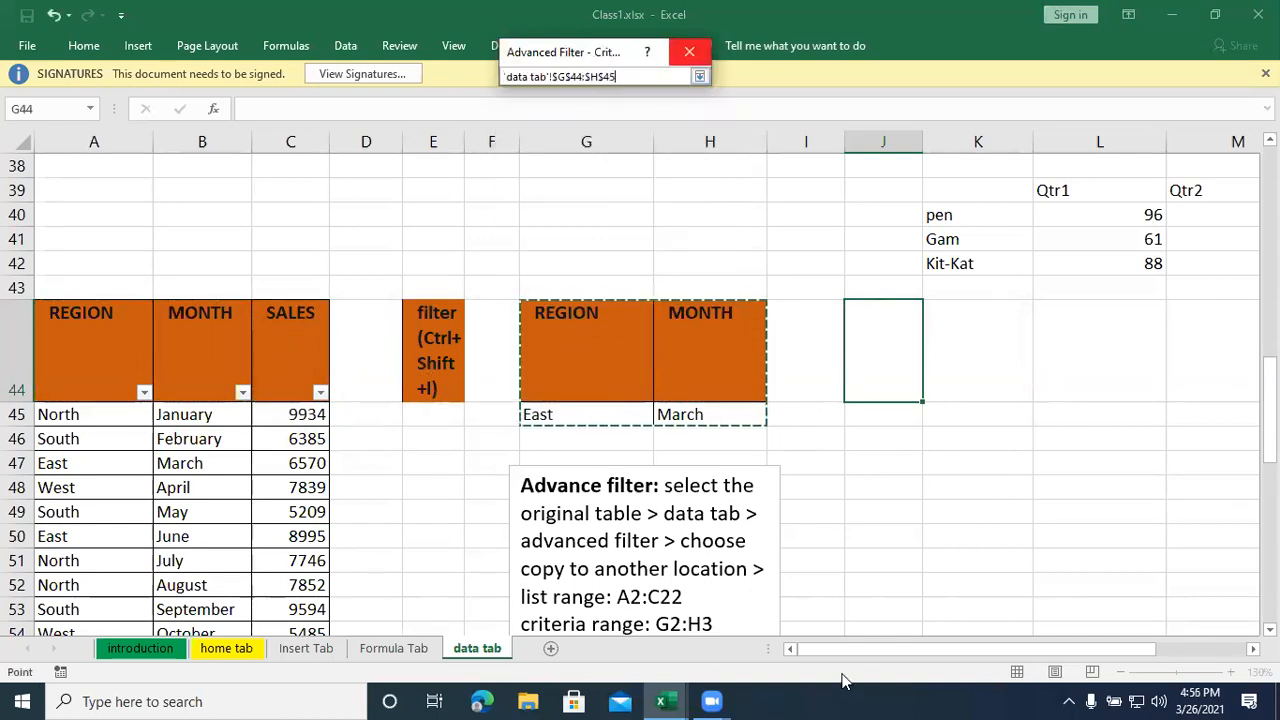
pyautogui.moveTo(881, 648); pyautogui.dragTo(969, 648)
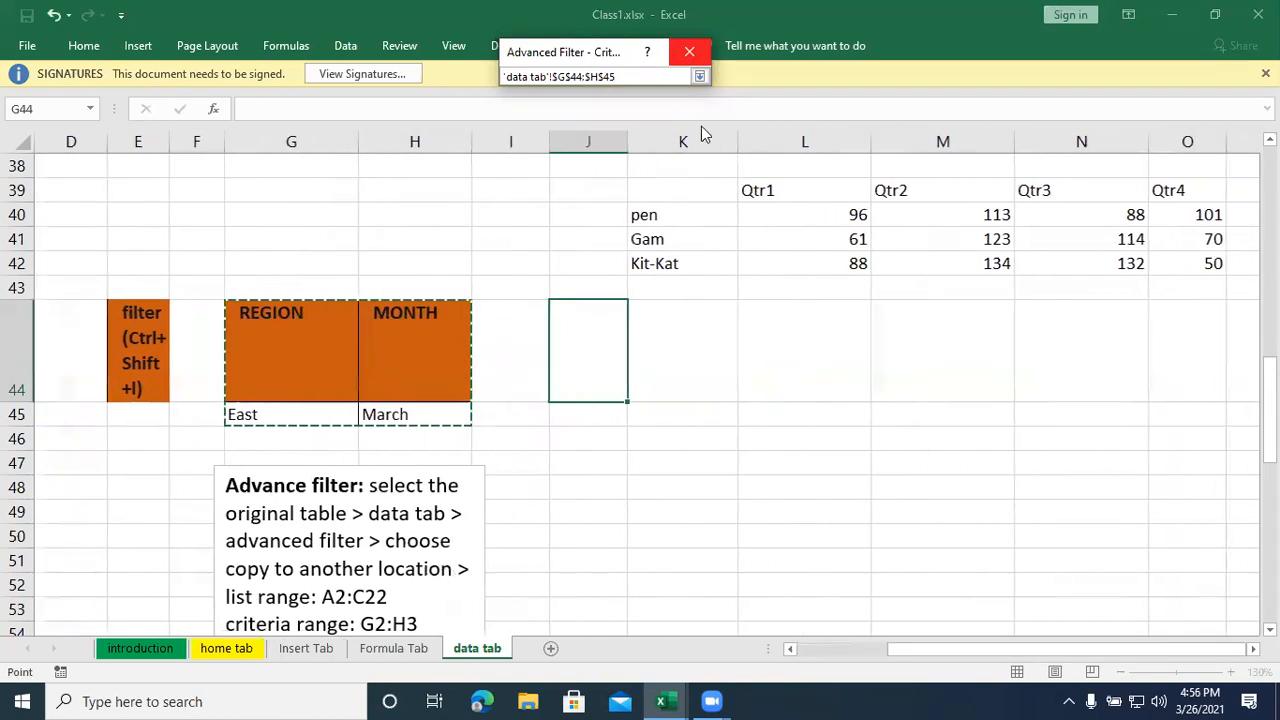
pyautogui.click(699, 76)
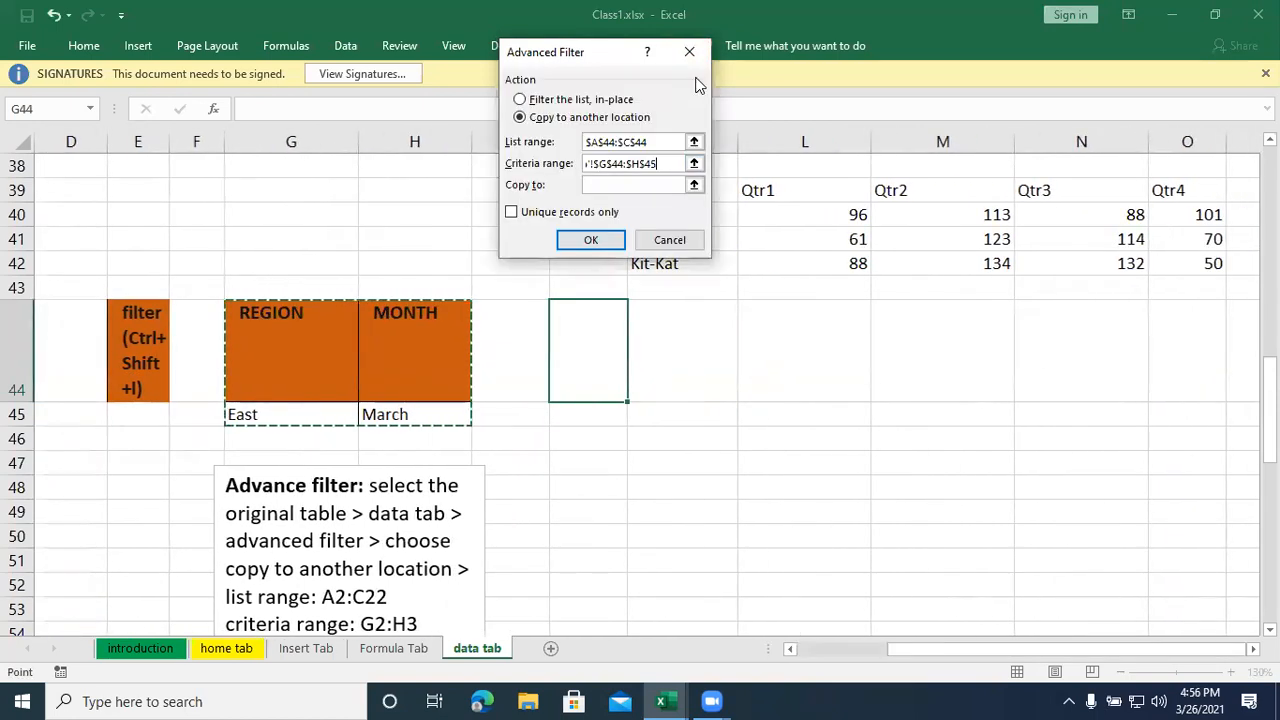
# - Set the copy destination to J44:L44 and try to run the advanced filter with list range A44:C44
pyautogui.click(694, 185)
pyautogui.moveTo(625, 363); pyautogui.dragTo(780, 357)
pyautogui.click(701, 76)
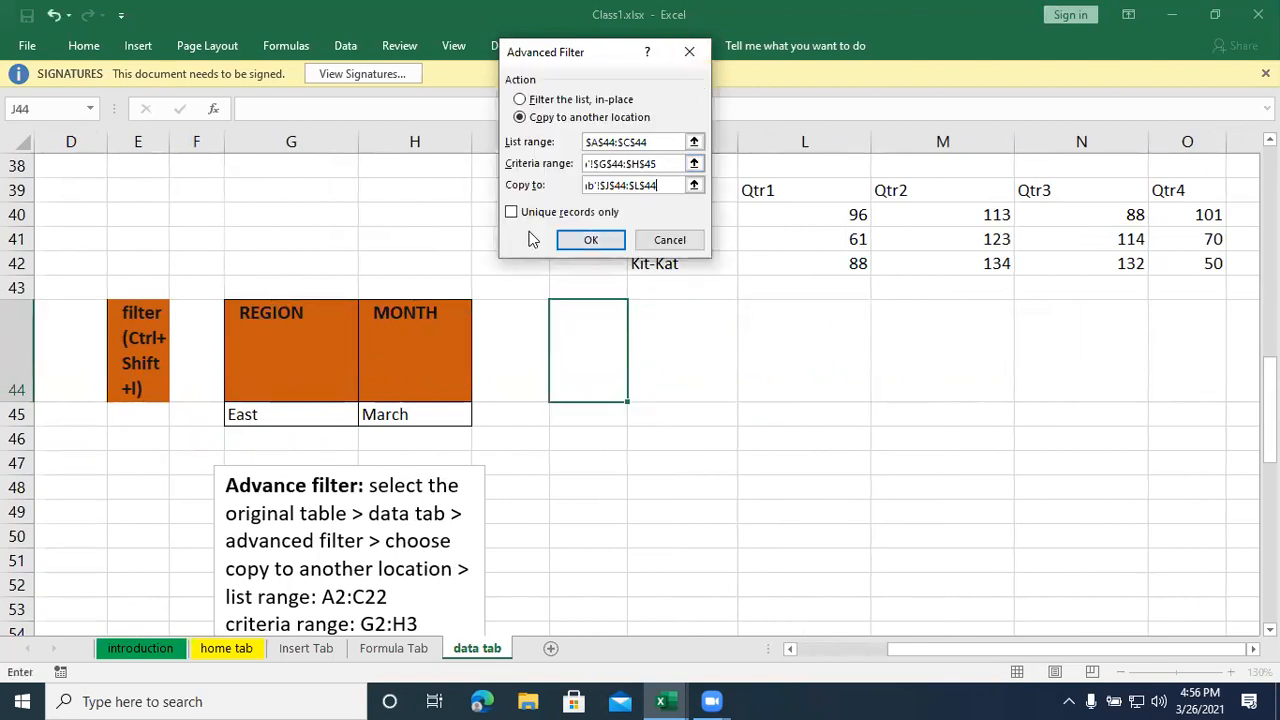
pyautogui.click(594, 238)
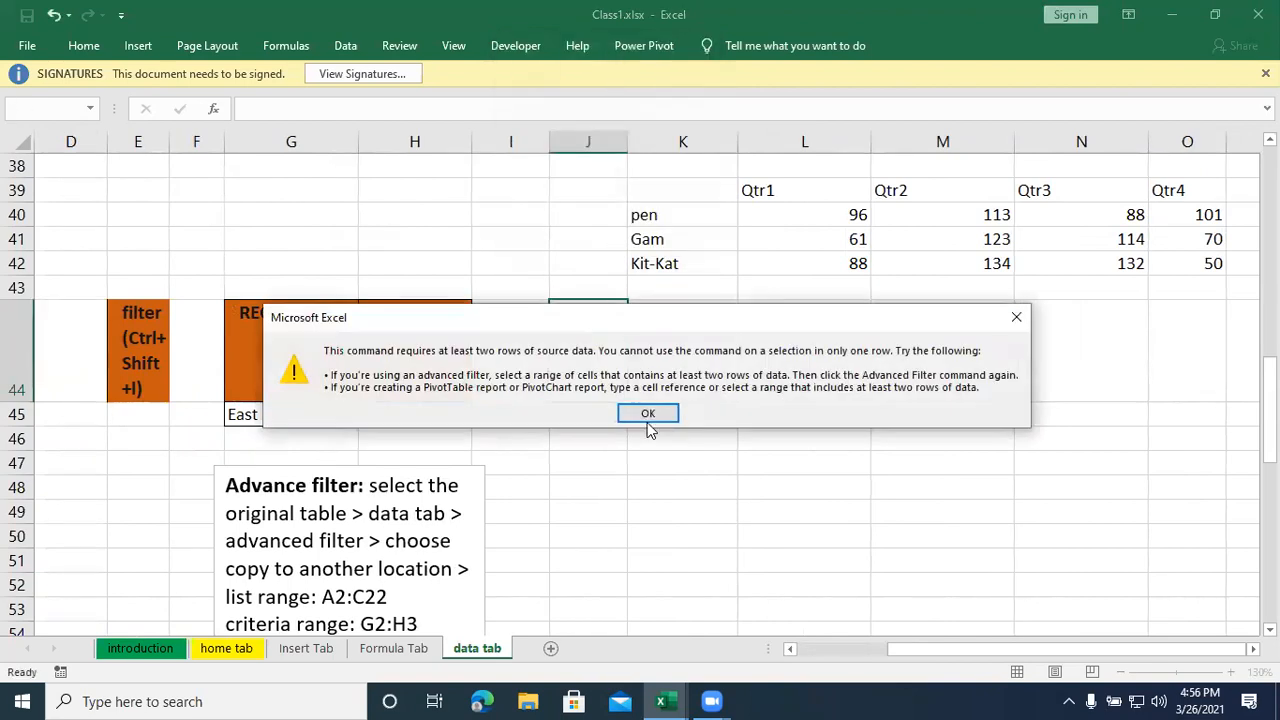
pyautogui.click(649, 411)
pyautogui.click(649, 481)
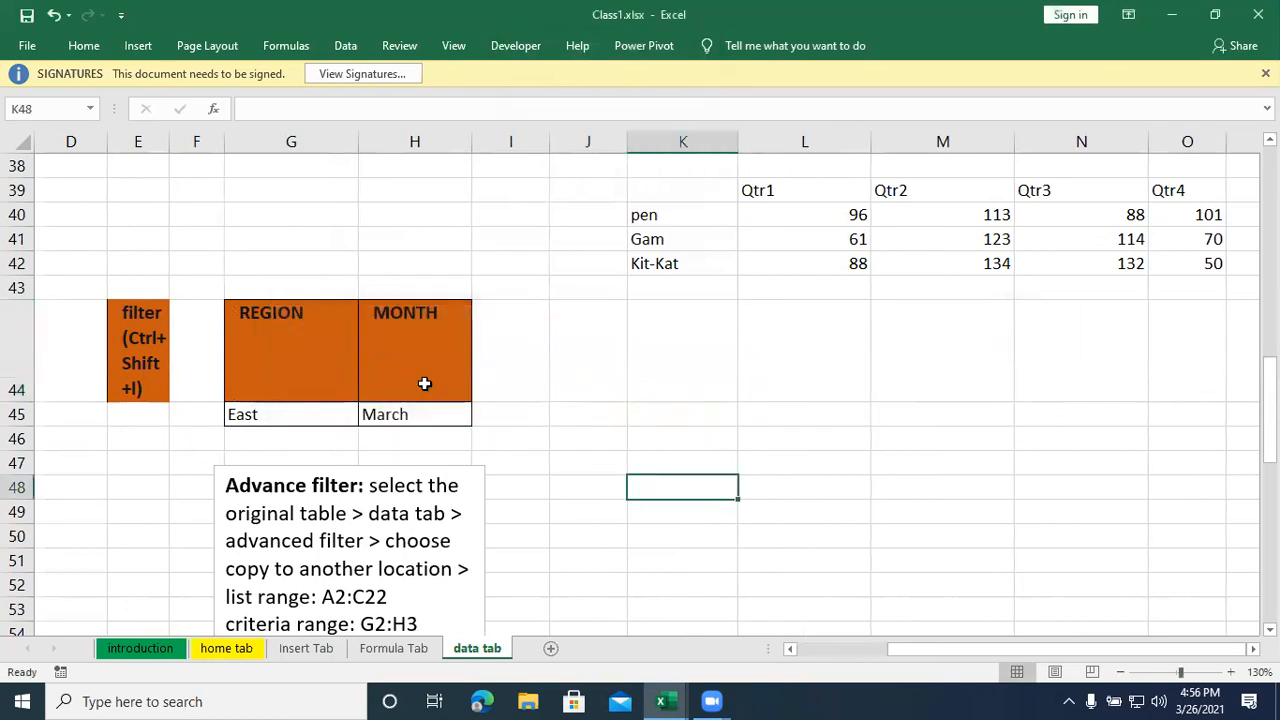
# - Start a new advanced filter with list range A44:C84 and the action set to copy to another location
pyautogui.moveTo(900, 650); pyautogui.dragTo(171, 488)
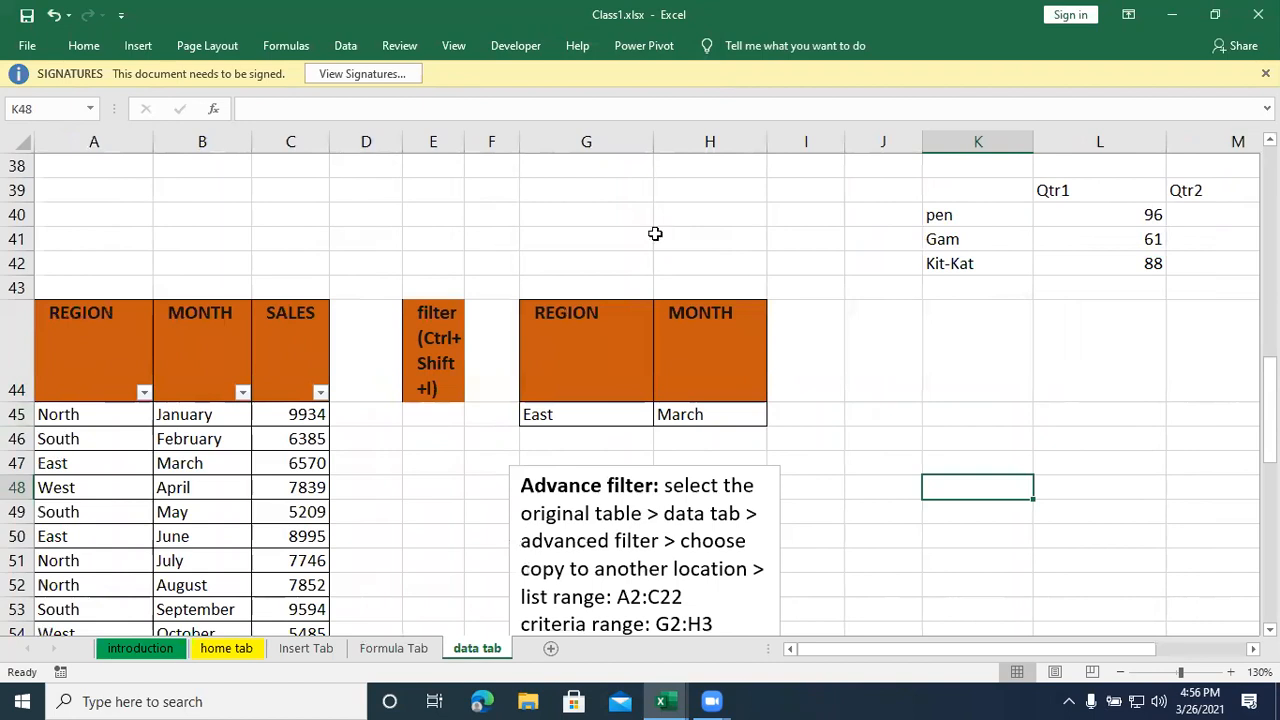
pyautogui.click(623, 354)
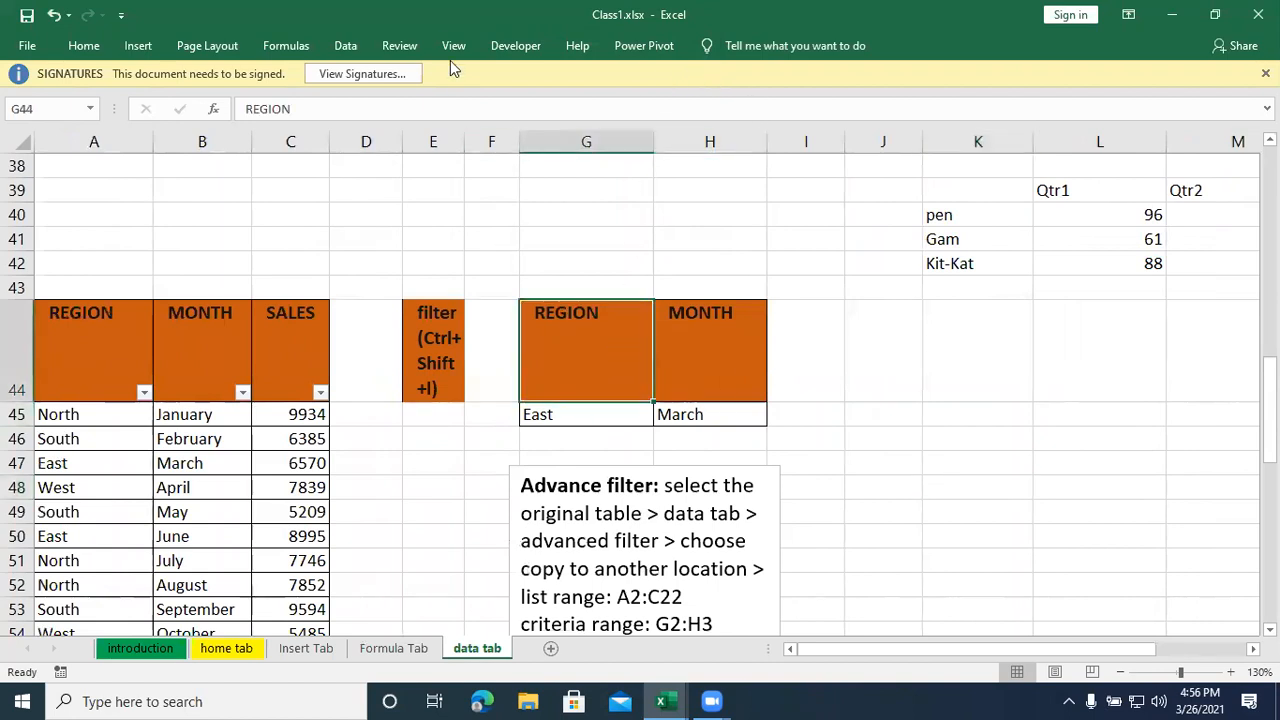
pyautogui.click(352, 45)
pyautogui.click(556, 120)
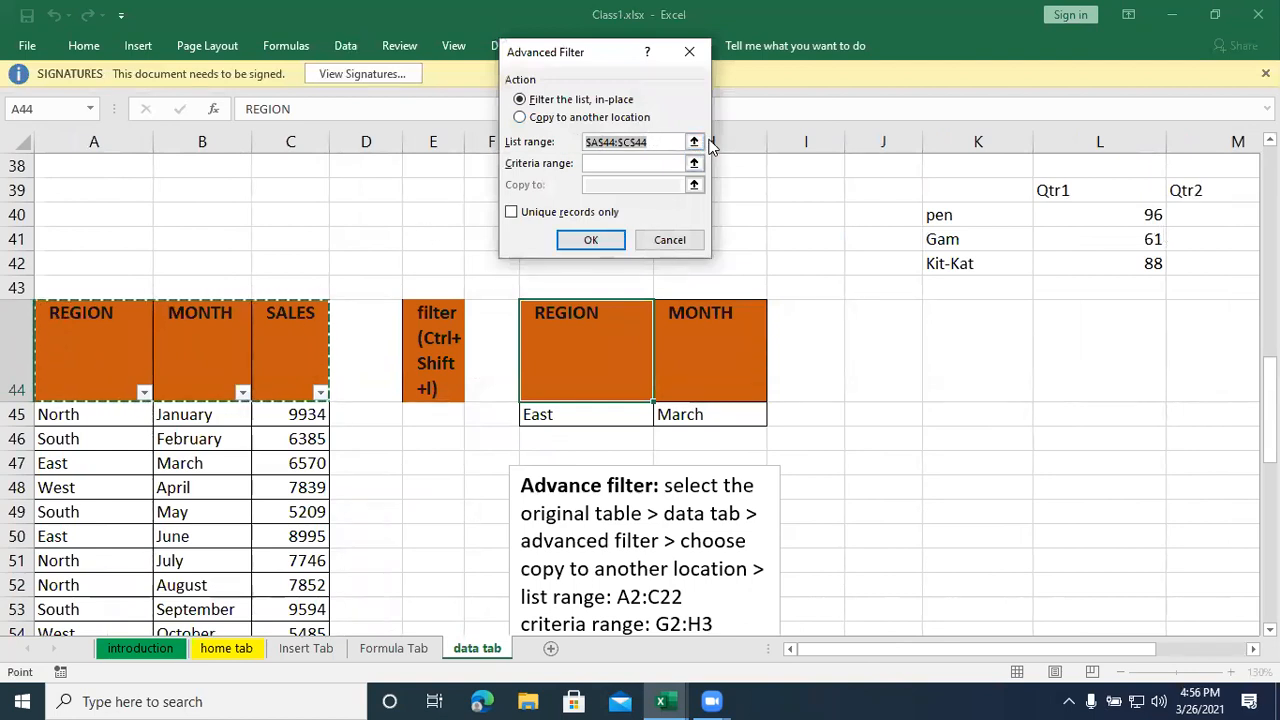
pyautogui.click(694, 142)
pyautogui.moveTo(134, 343); pyautogui.dragTo(290, 580)
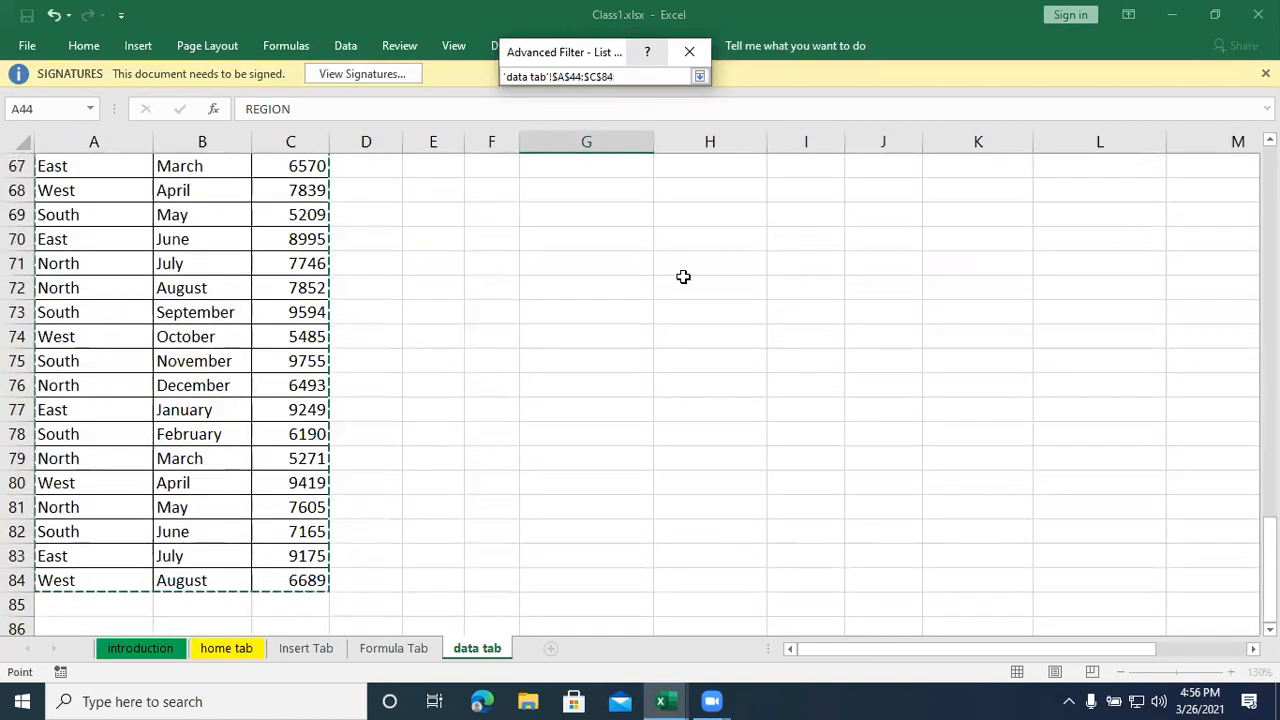
pyautogui.click(699, 76)
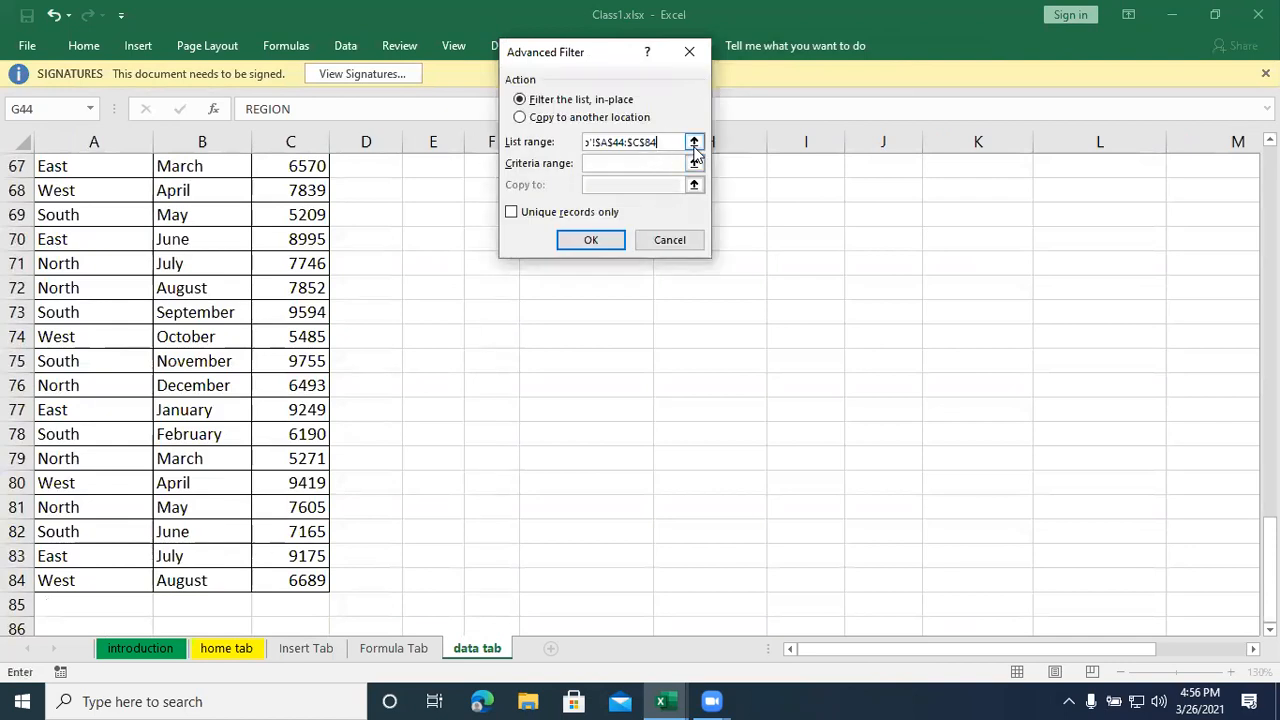
pyautogui.click(595, 118)
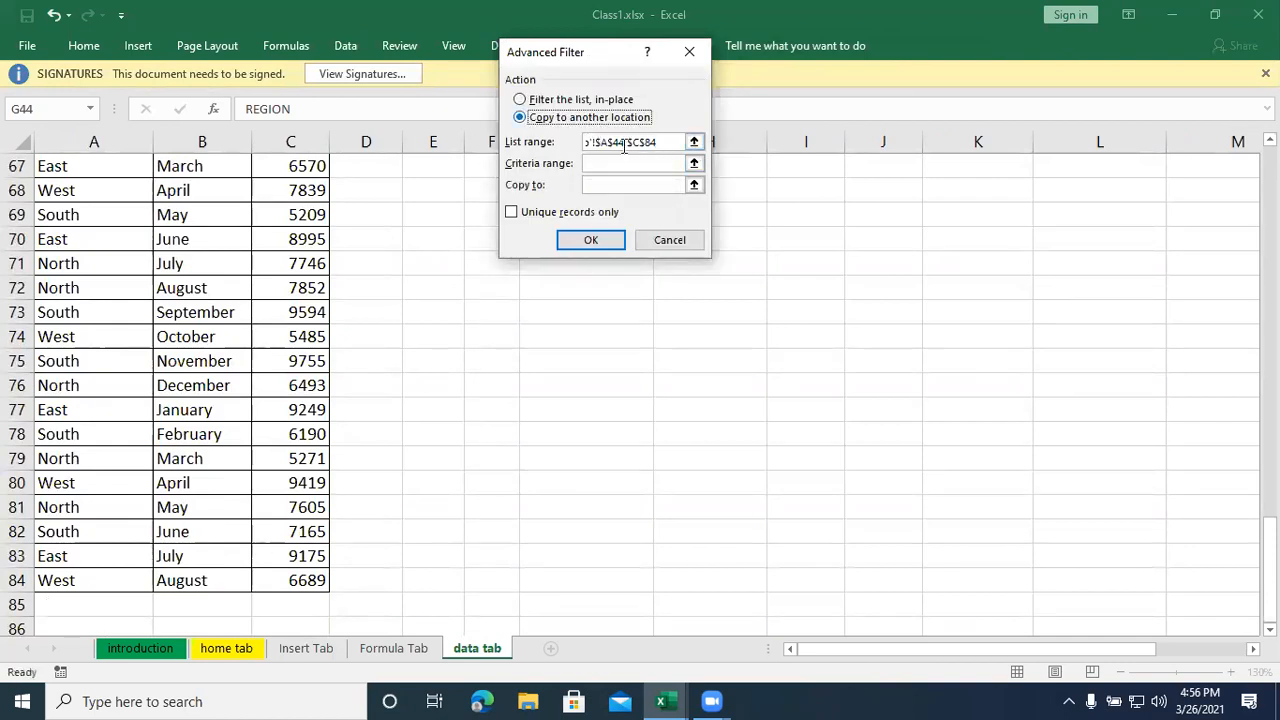
# - Set the criteria range to G44:H45 and the copy destination to J44, and run the advanced filter
pyautogui.click(695, 165)
pyautogui.scroll(9, 643, 290)
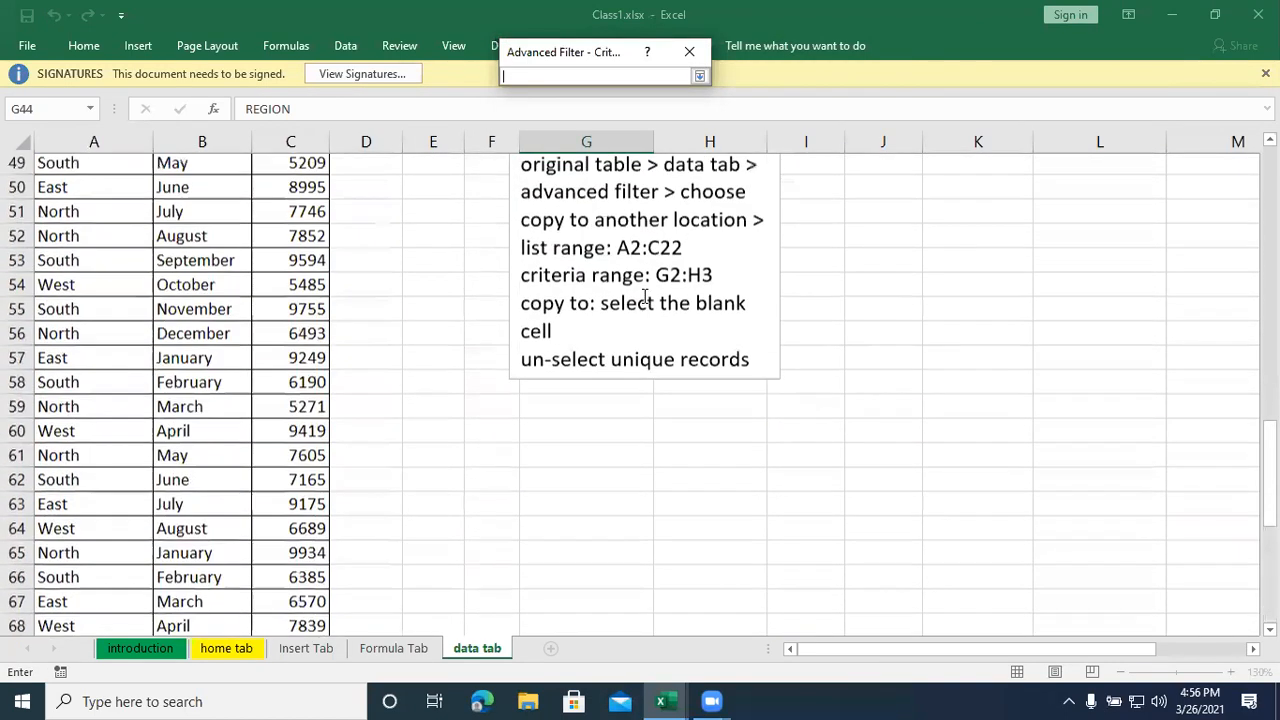
pyautogui.moveTo(591, 310); pyautogui.dragTo(754, 366)
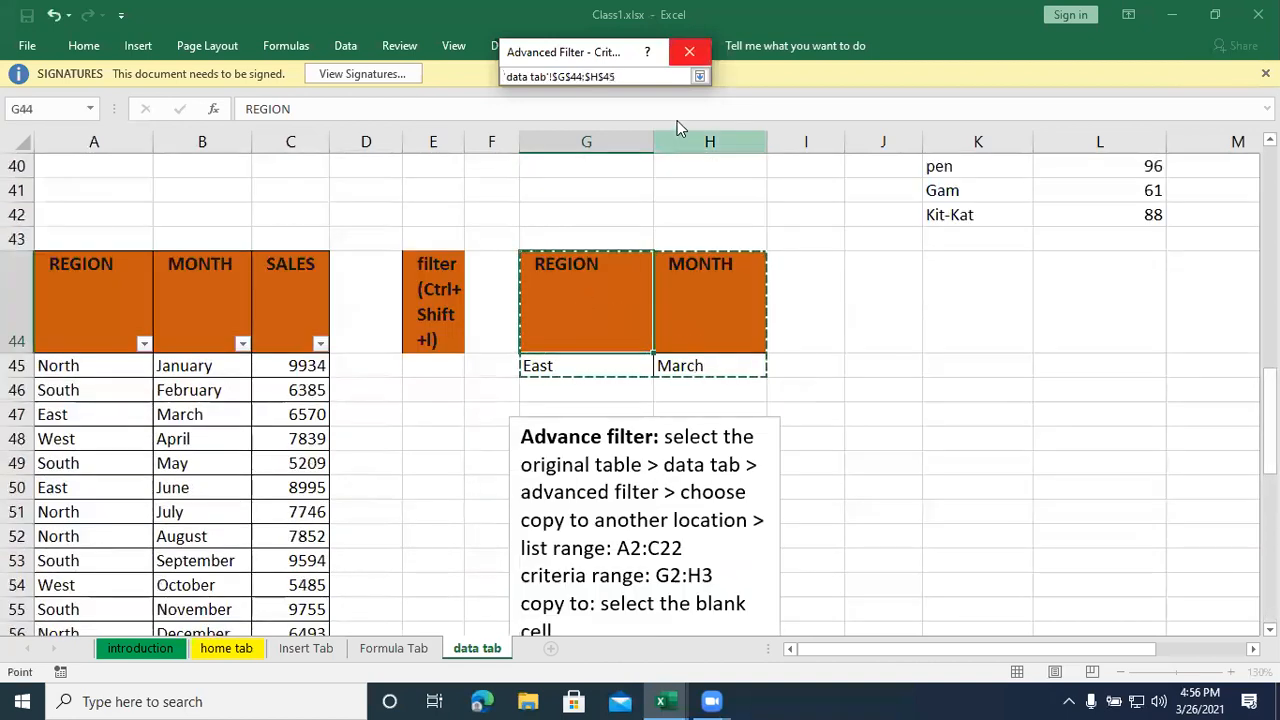
pyautogui.click(699, 77)
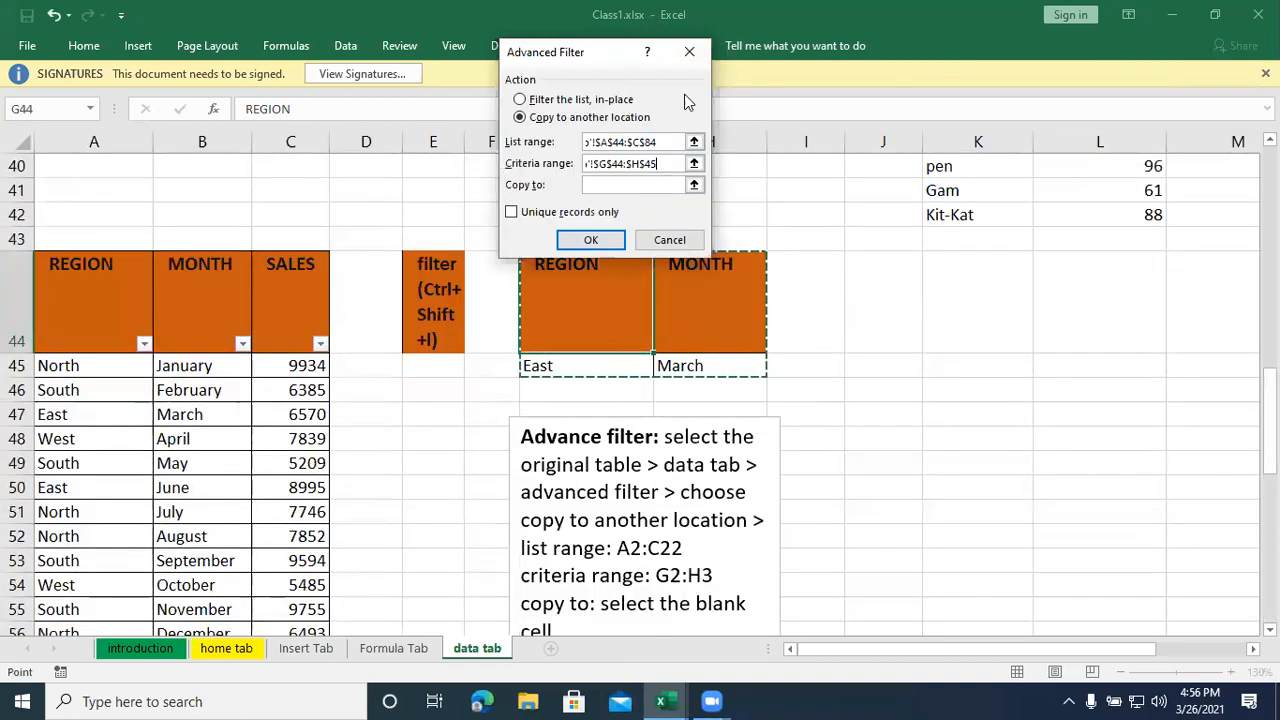
pyautogui.click(695, 195)
pyautogui.click(891, 271)
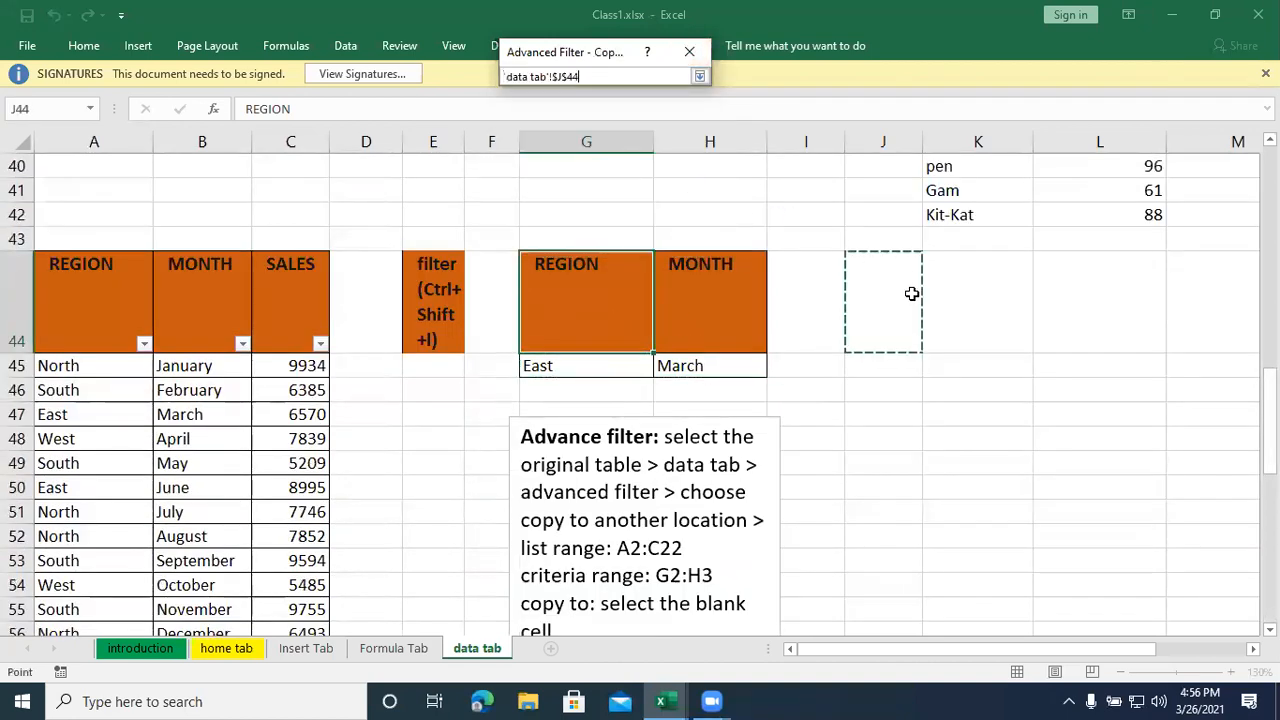
pyautogui.click(699, 77)
pyautogui.click(589, 240)
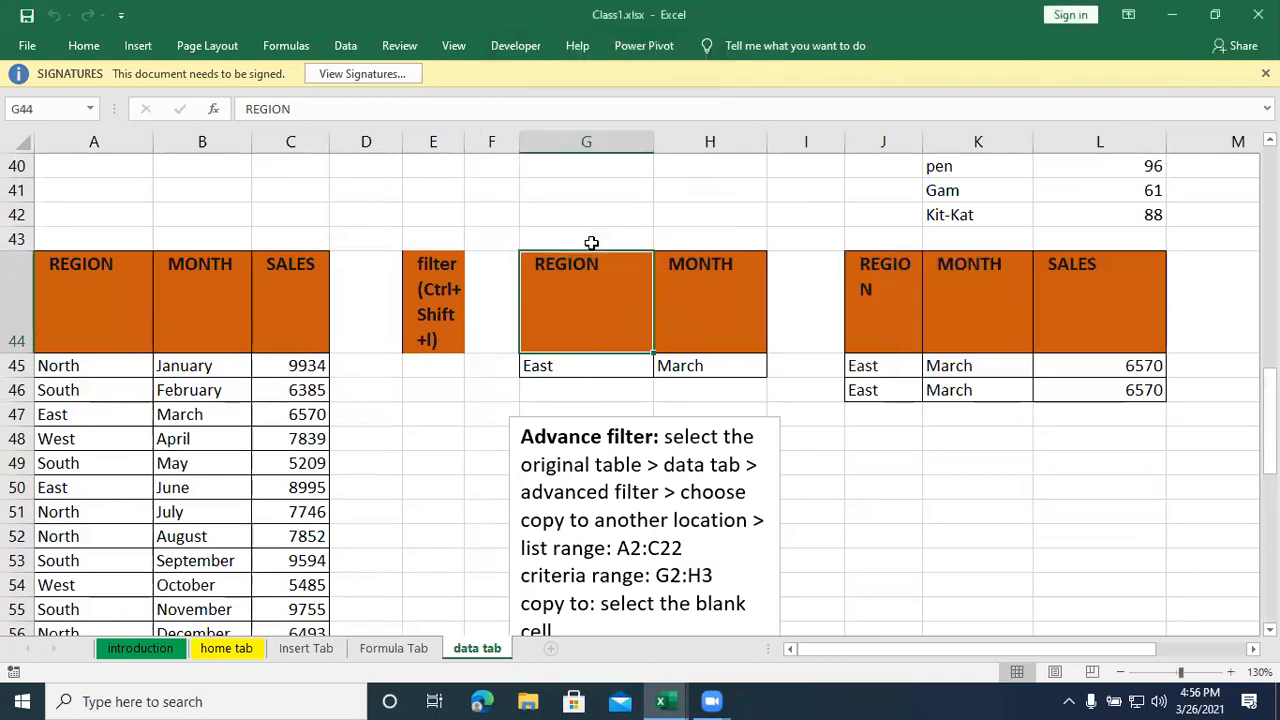
# - Start another advanced filter that copies to another location, with the sales table A44:C84 as the list range
pyautogui.moveTo(907, 647); pyautogui.dragTo(1000, 650)
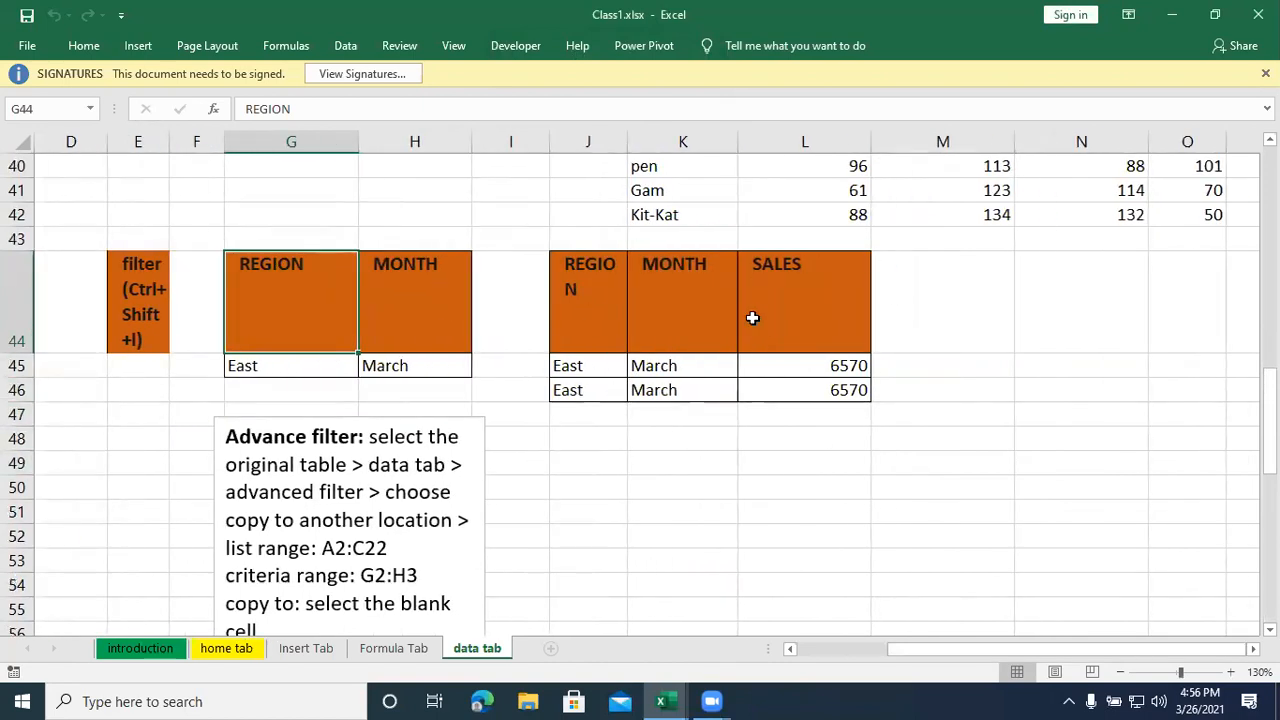
pyautogui.click(587, 472)
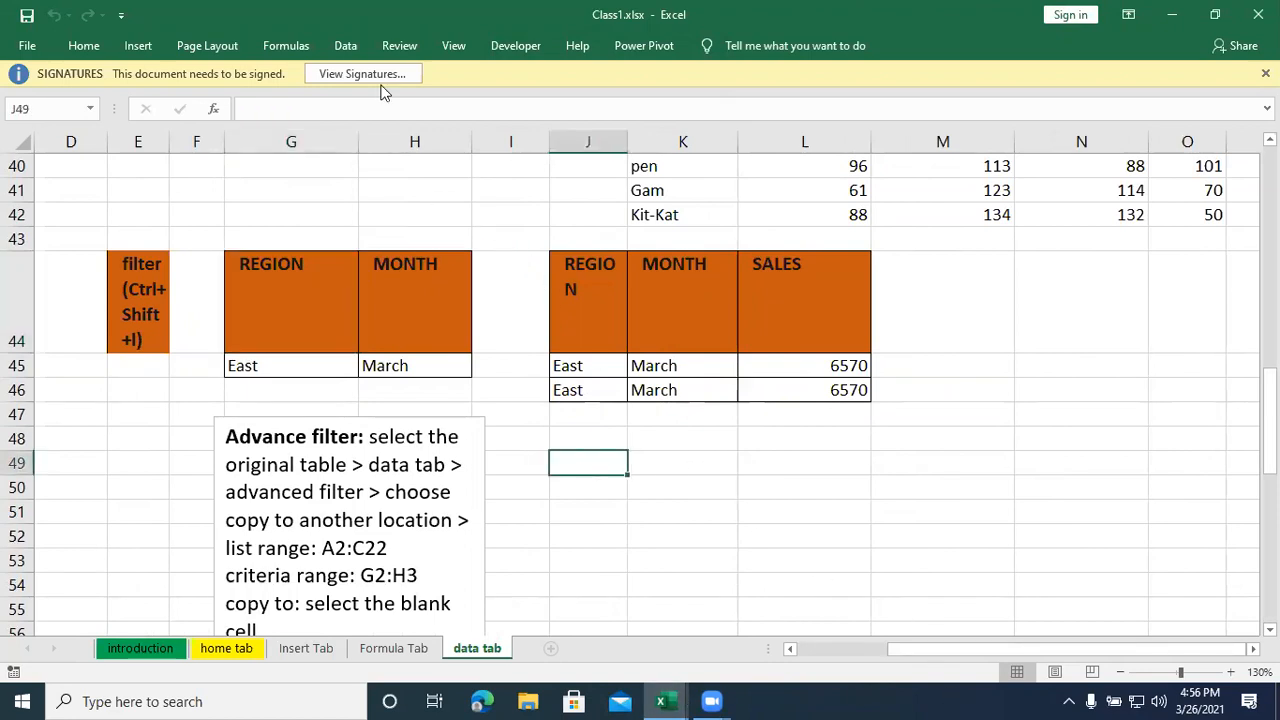
pyautogui.click(345, 46)
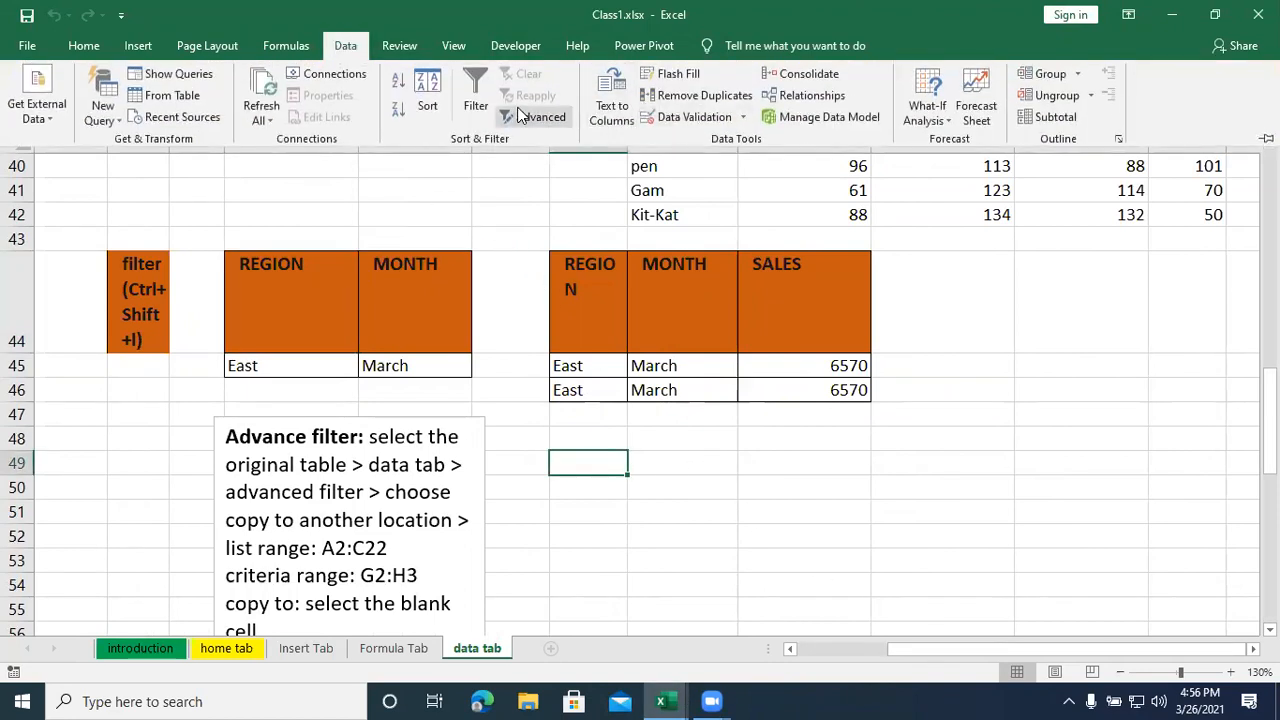
pyautogui.click(518, 113)
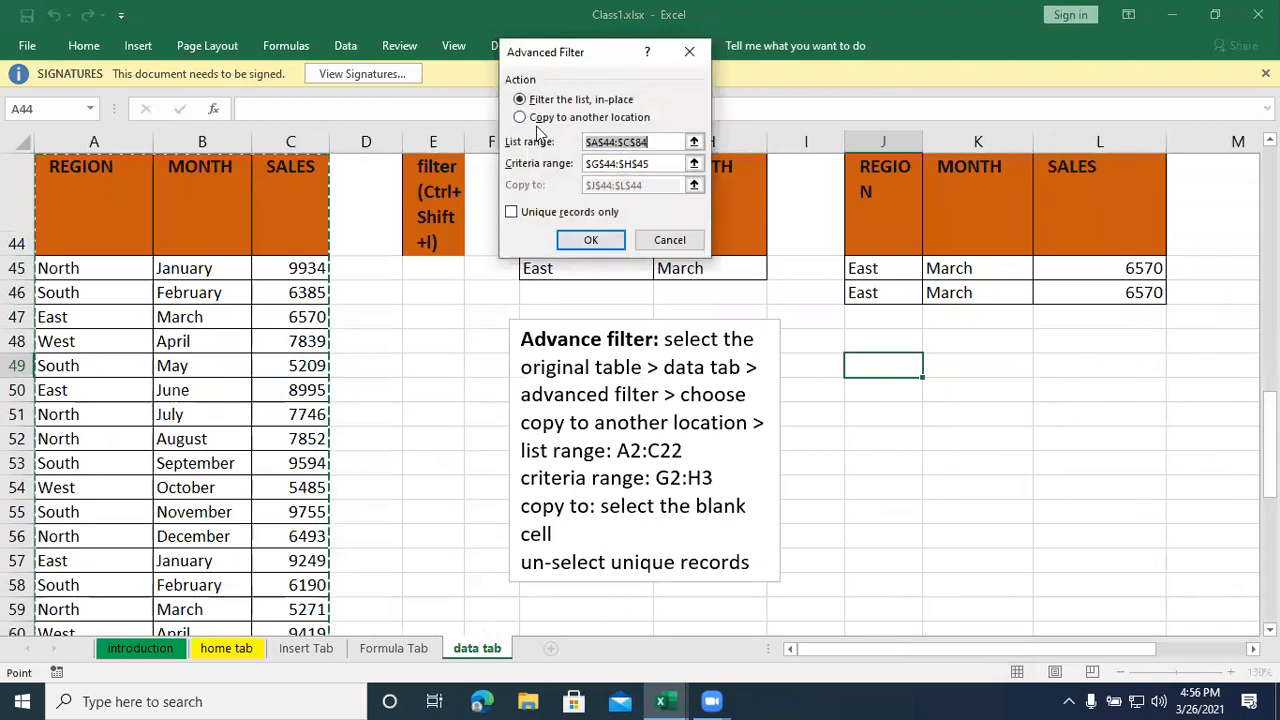
pyautogui.click(543, 118)
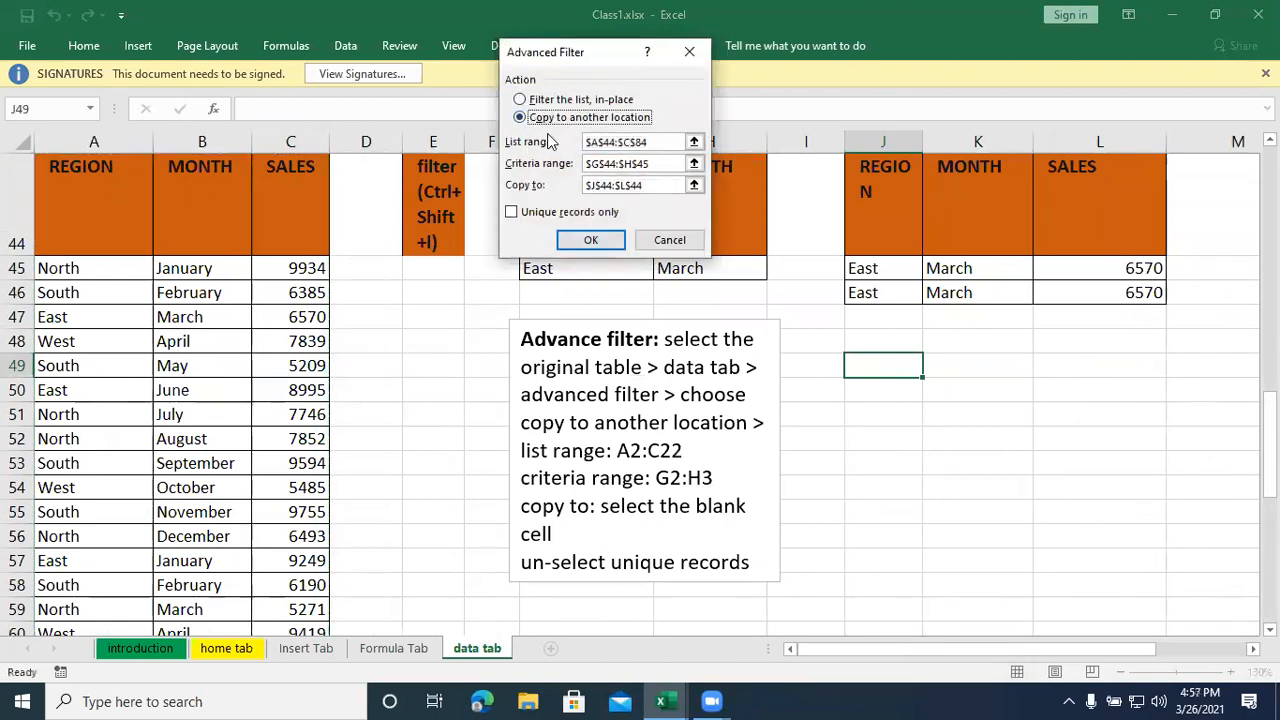
pyautogui.click(692, 143)
pyautogui.moveTo(80, 190); pyautogui.dragTo(298, 588)
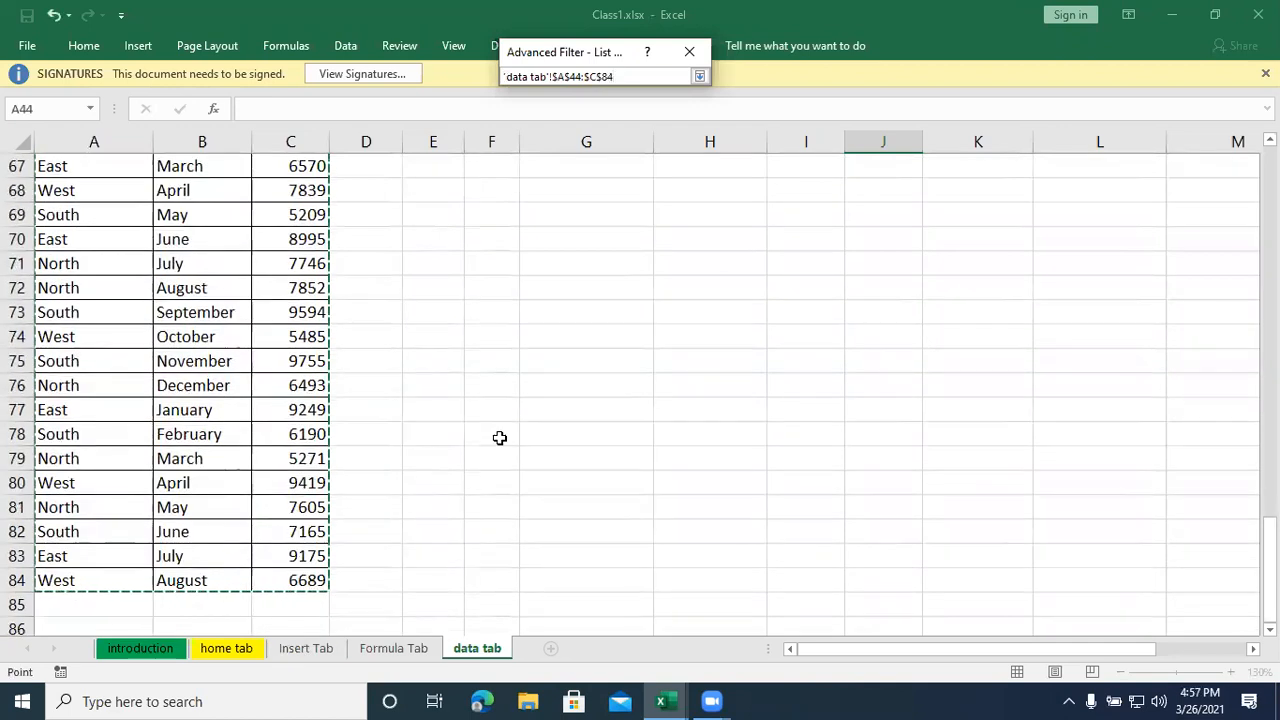
pyautogui.scroll(9, 499, 438)
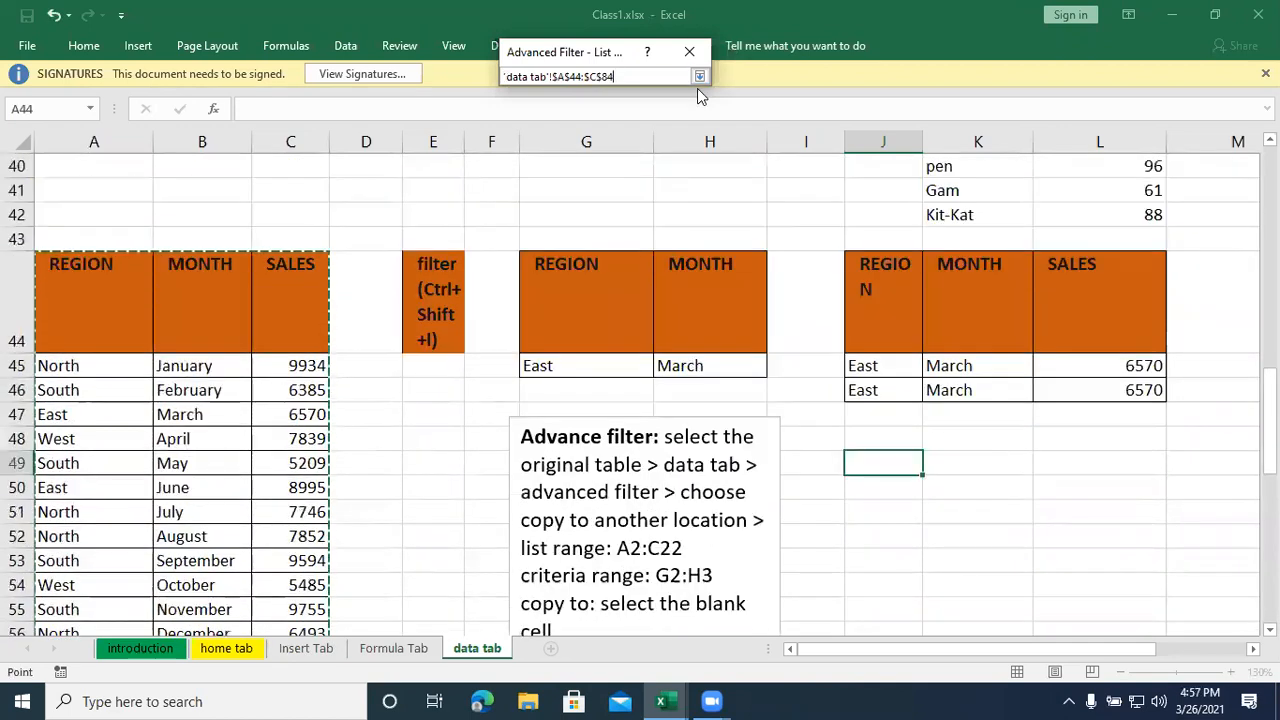
pyautogui.click(699, 77)
# - Use G44:H45 as the criteria range and J49 as the copy destination, and run the advanced filter
pyautogui.click(694, 163)
pyautogui.moveTo(559, 311); pyautogui.dragTo(710, 365)
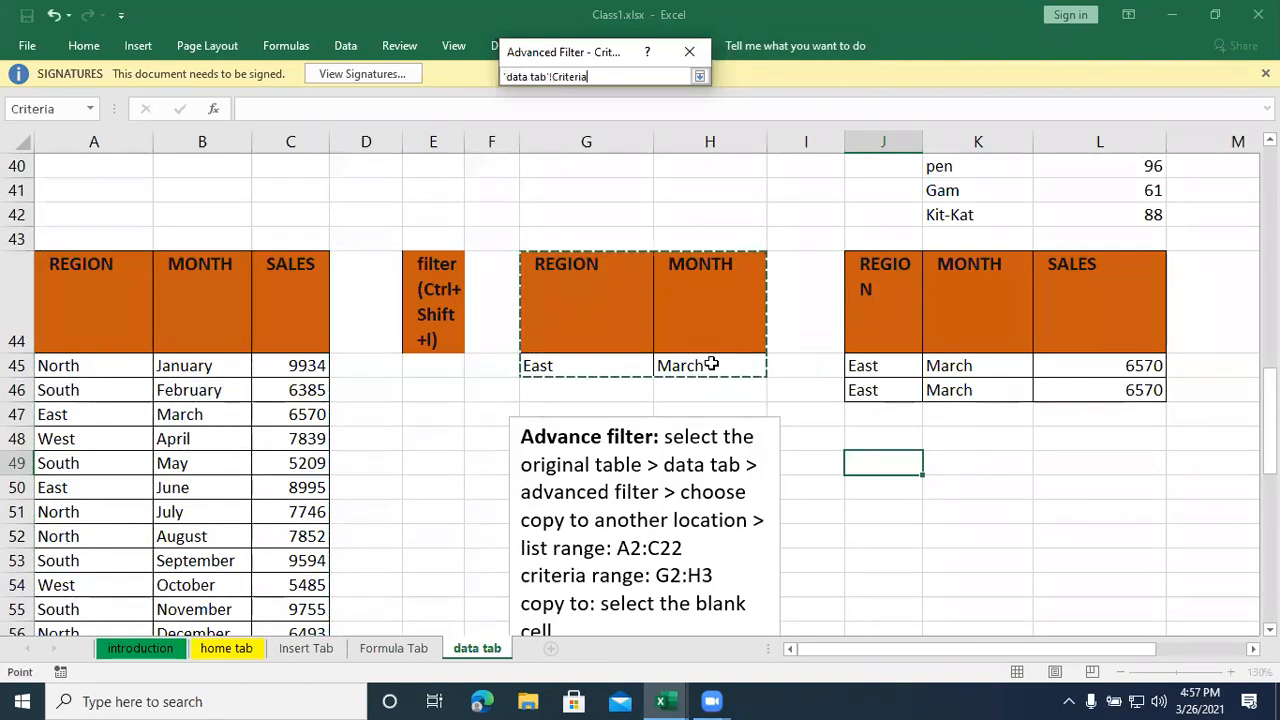
pyautogui.click(699, 76)
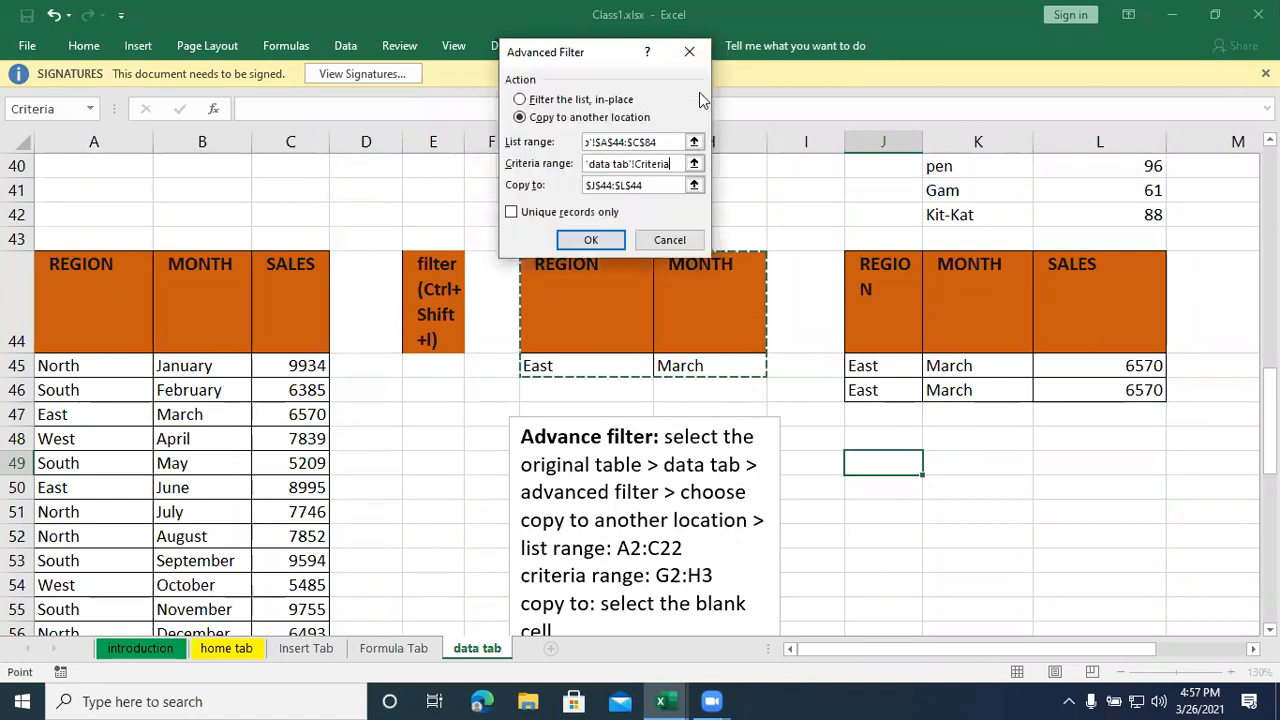
pyautogui.click(693, 187)
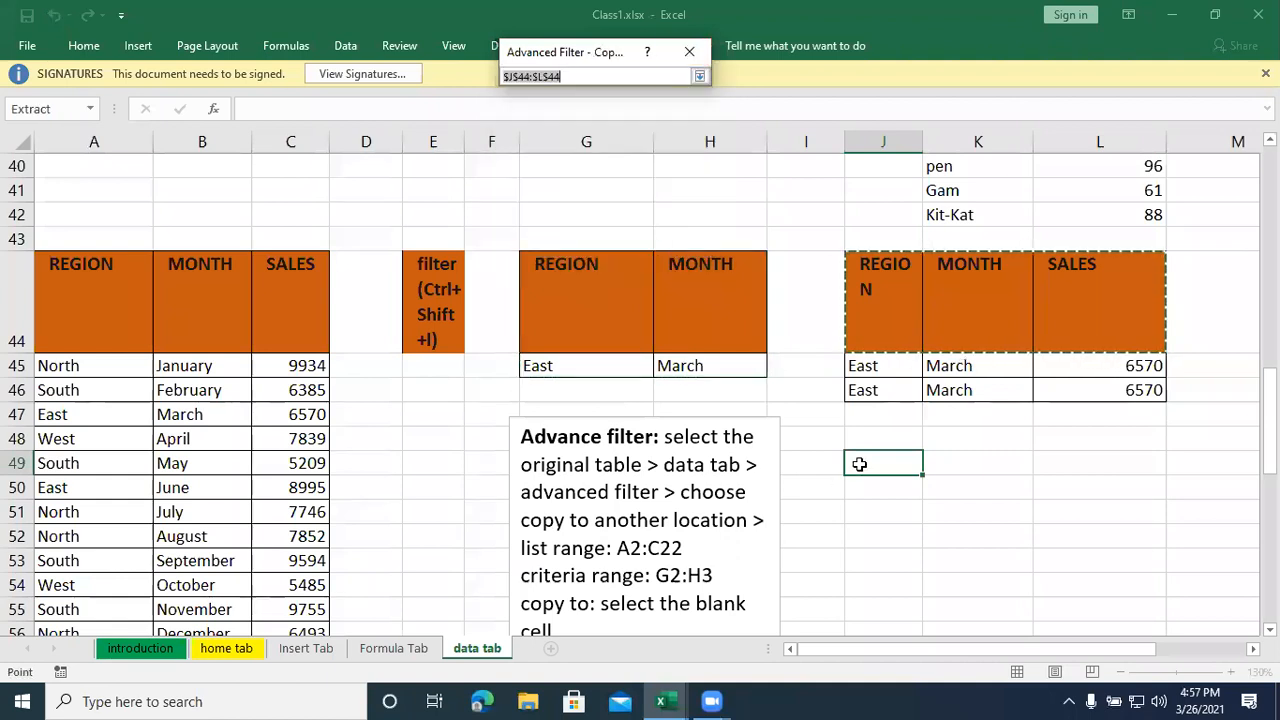
pyautogui.click(859, 464)
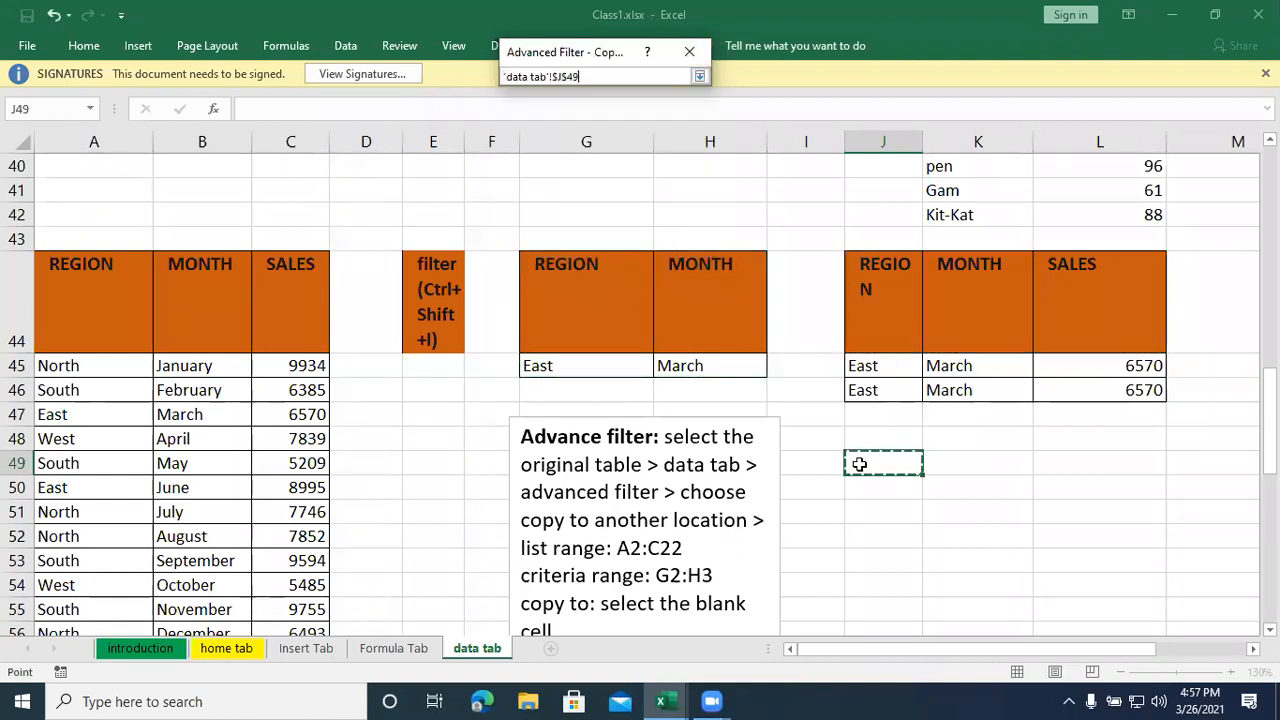
pyautogui.click(699, 77)
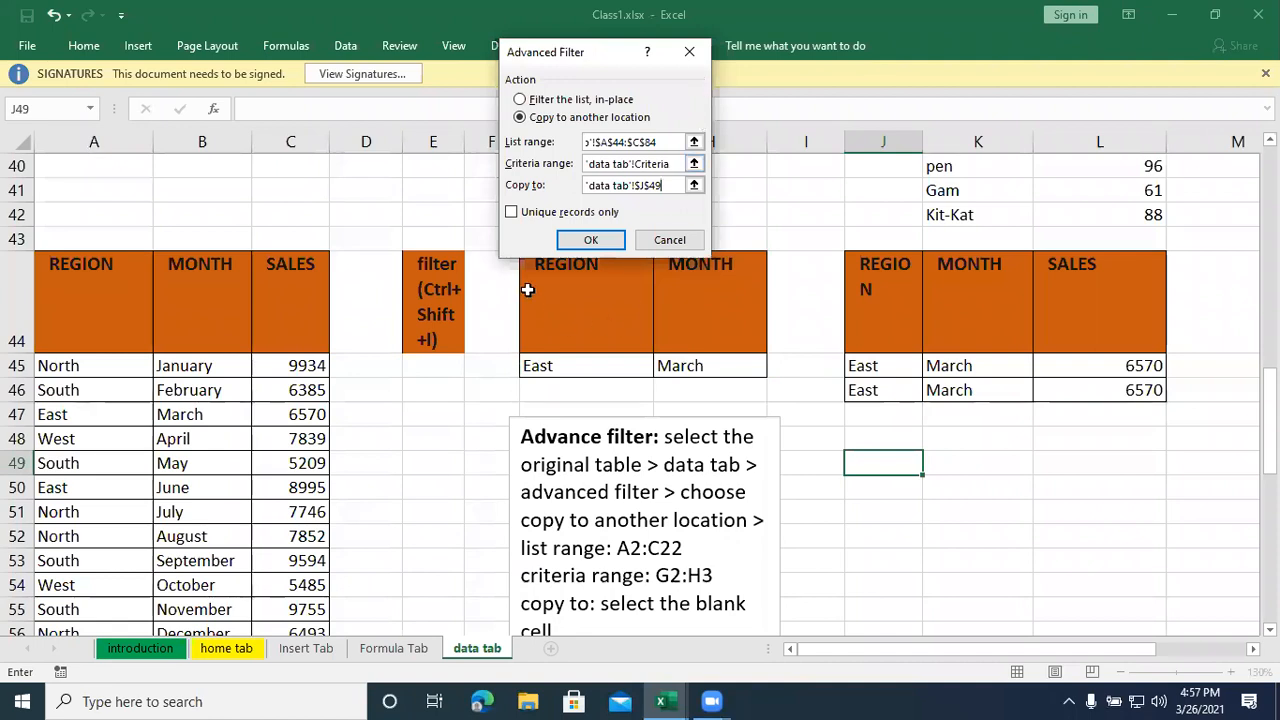
pyautogui.click(588, 240)
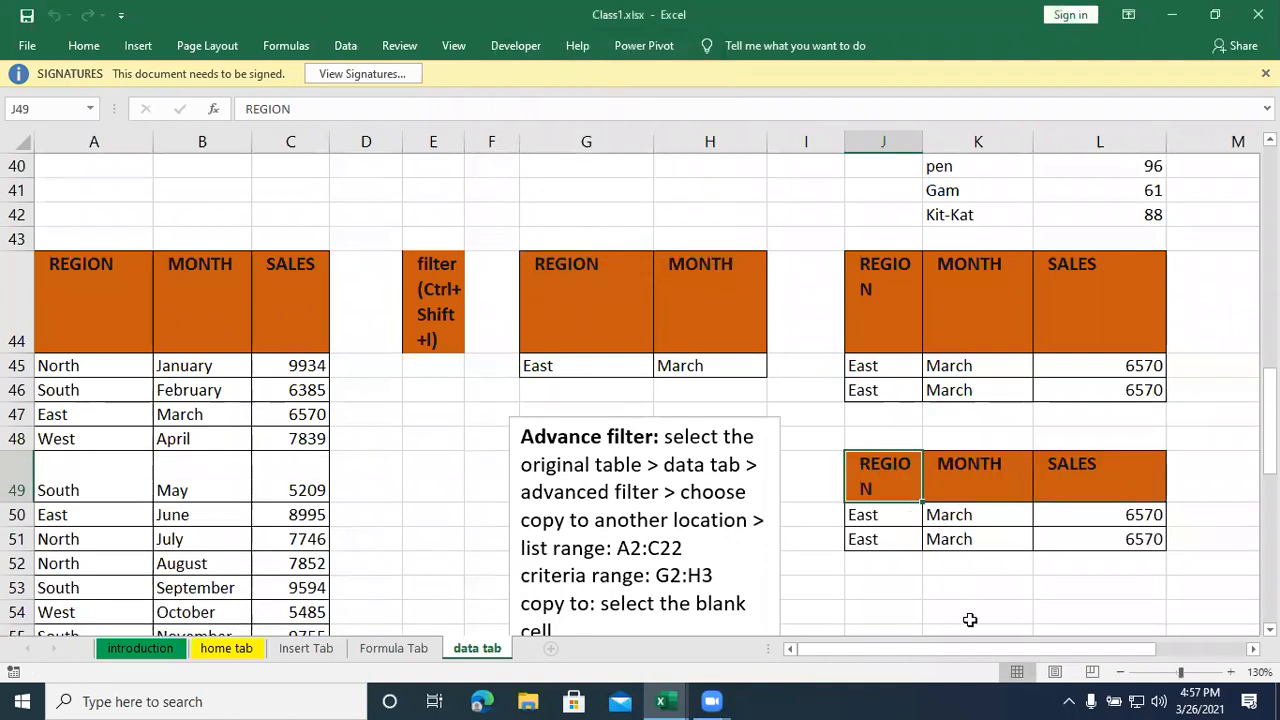
# - Select cell J53 below the extracted tables and start a new advanced filter set to copy to another location
pyautogui.moveTo(930, 651); pyautogui.dragTo(1018, 641)
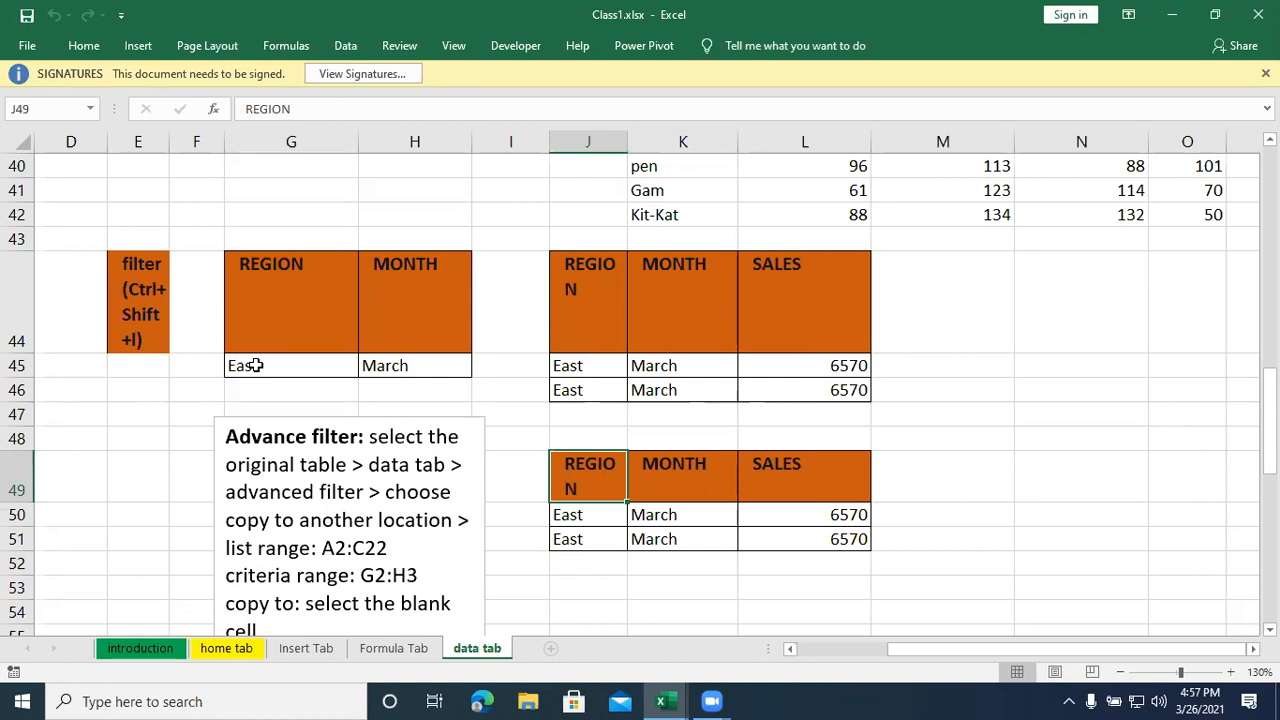
pyautogui.click(740, 587)
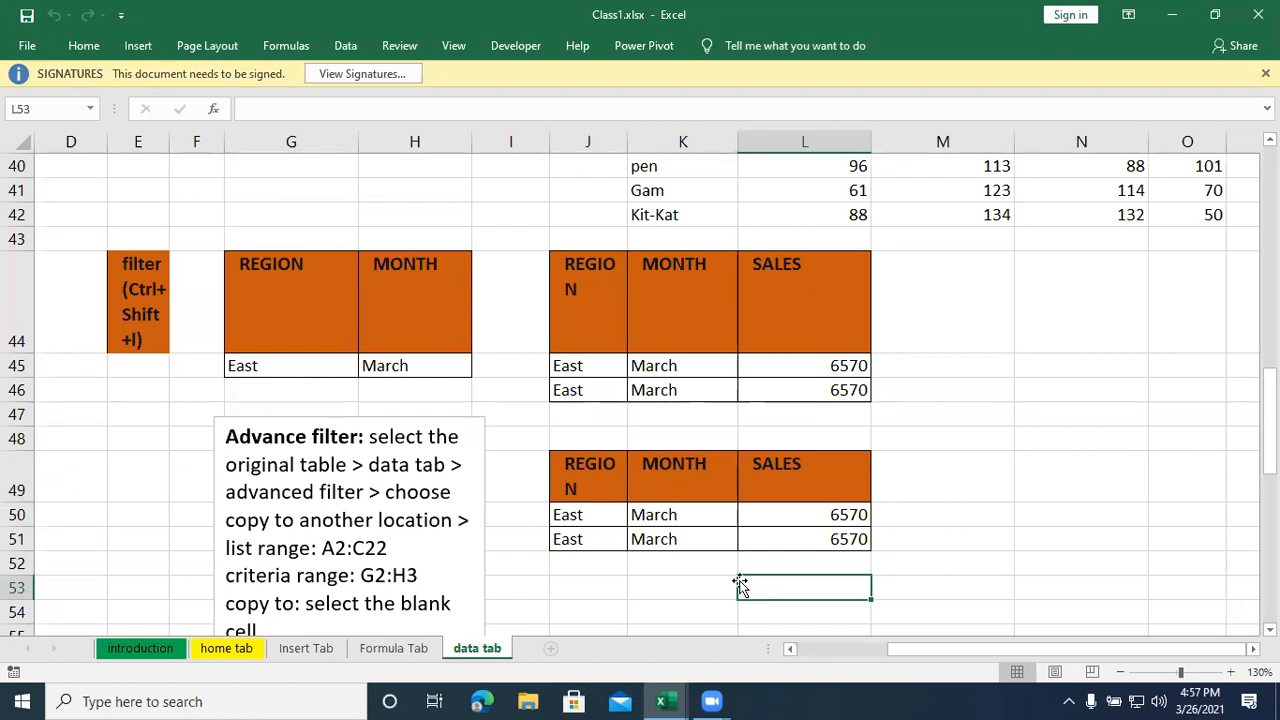
pyautogui.click(612, 592)
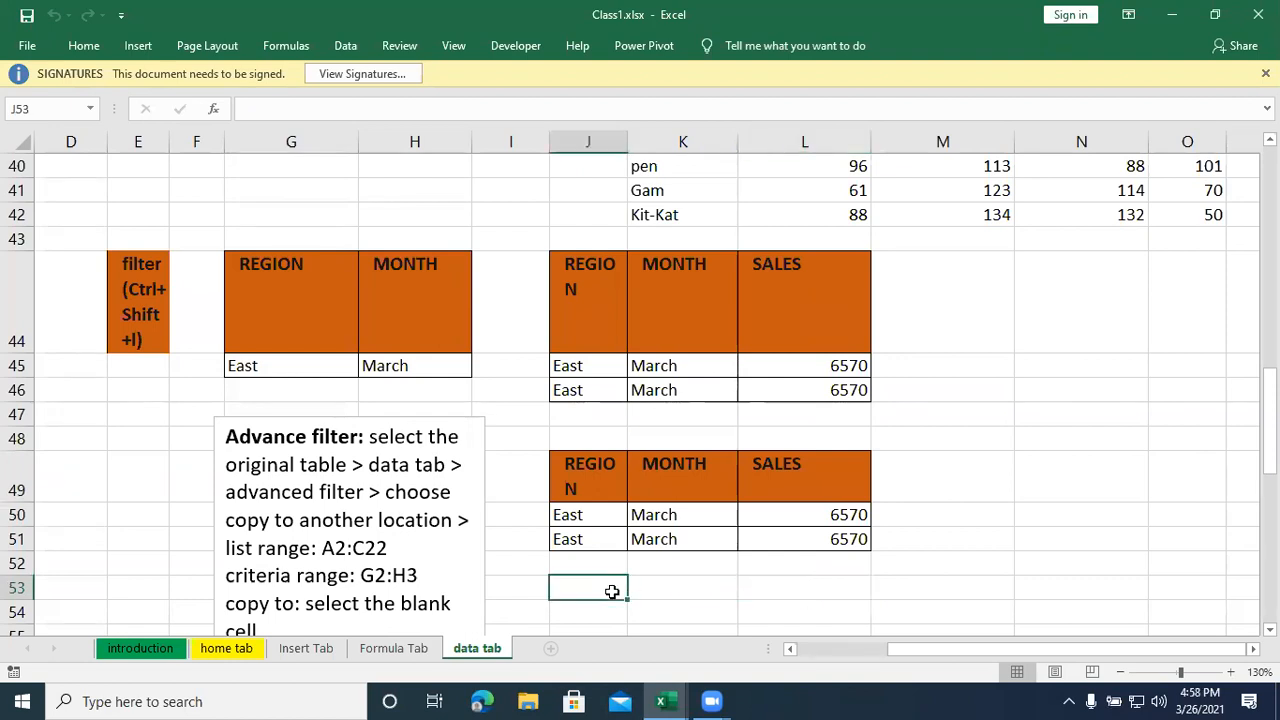
pyautogui.click(689, 608)
pyautogui.click(610, 593)
pyautogui.click(355, 50)
pyautogui.click(540, 118)
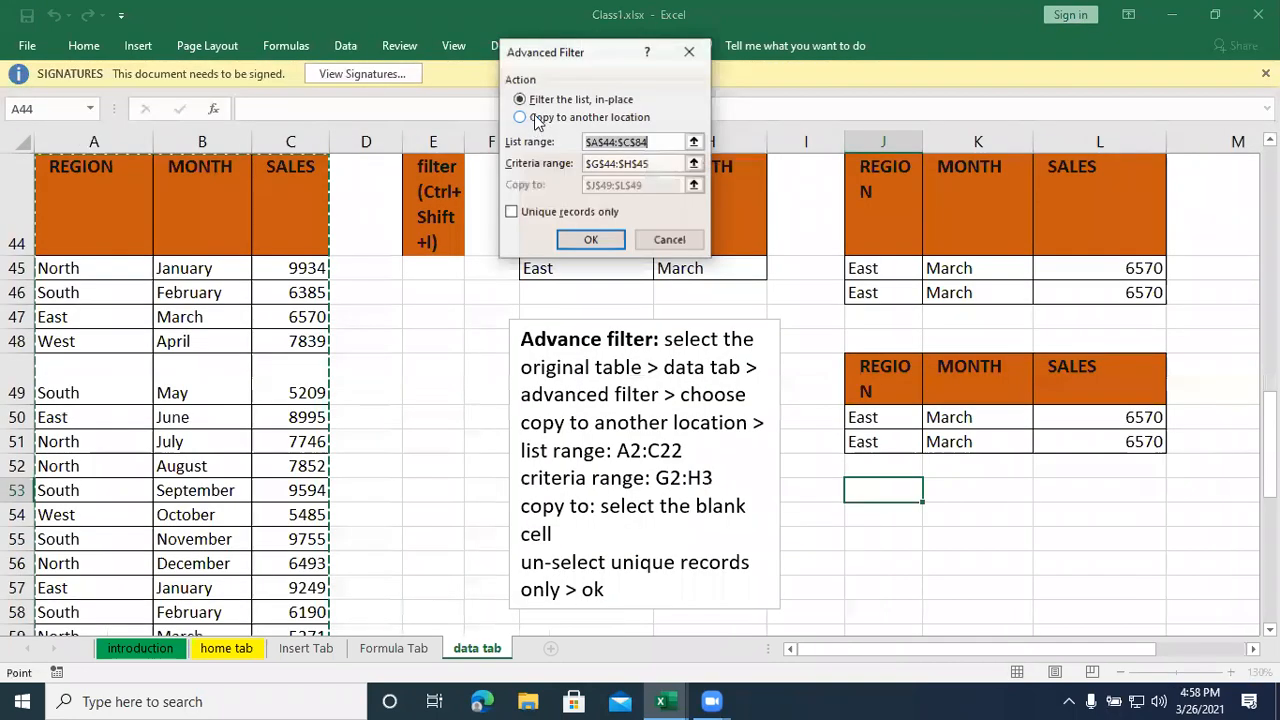
pyautogui.click(540, 118)
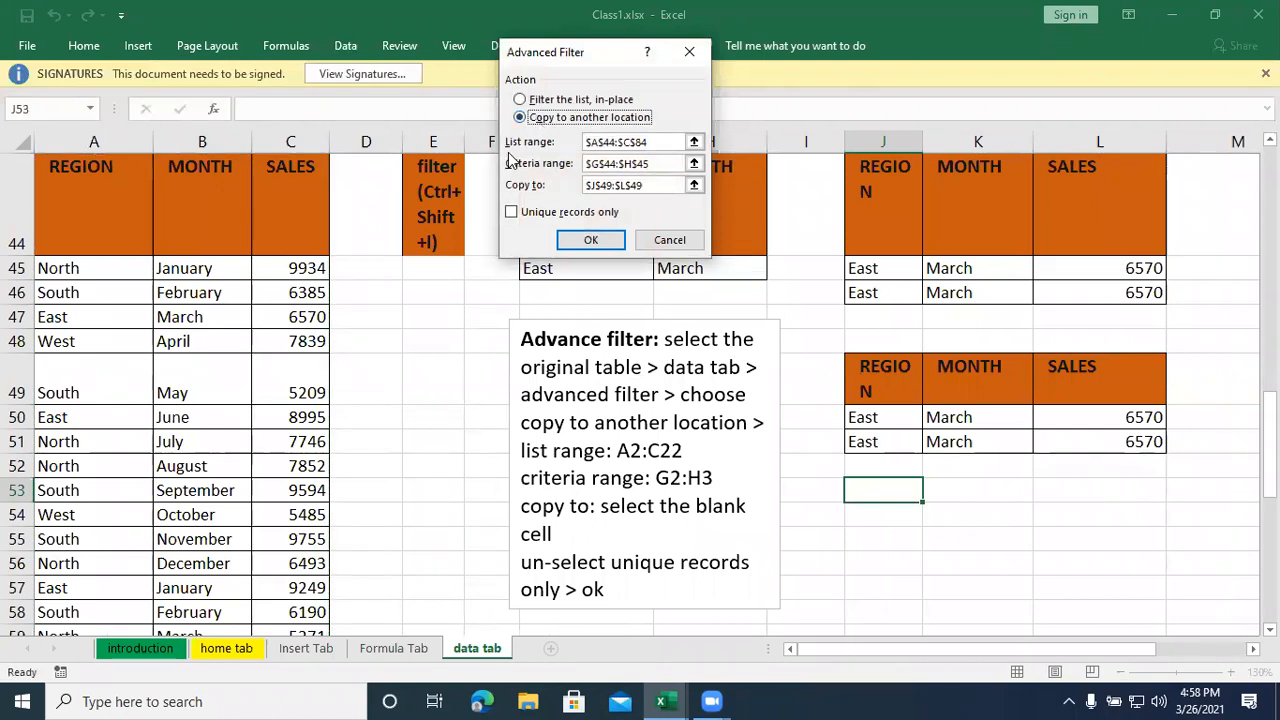
# - Set the advanced filter's list range to the full sales table, A44:C84
pyautogui.click(695, 142)
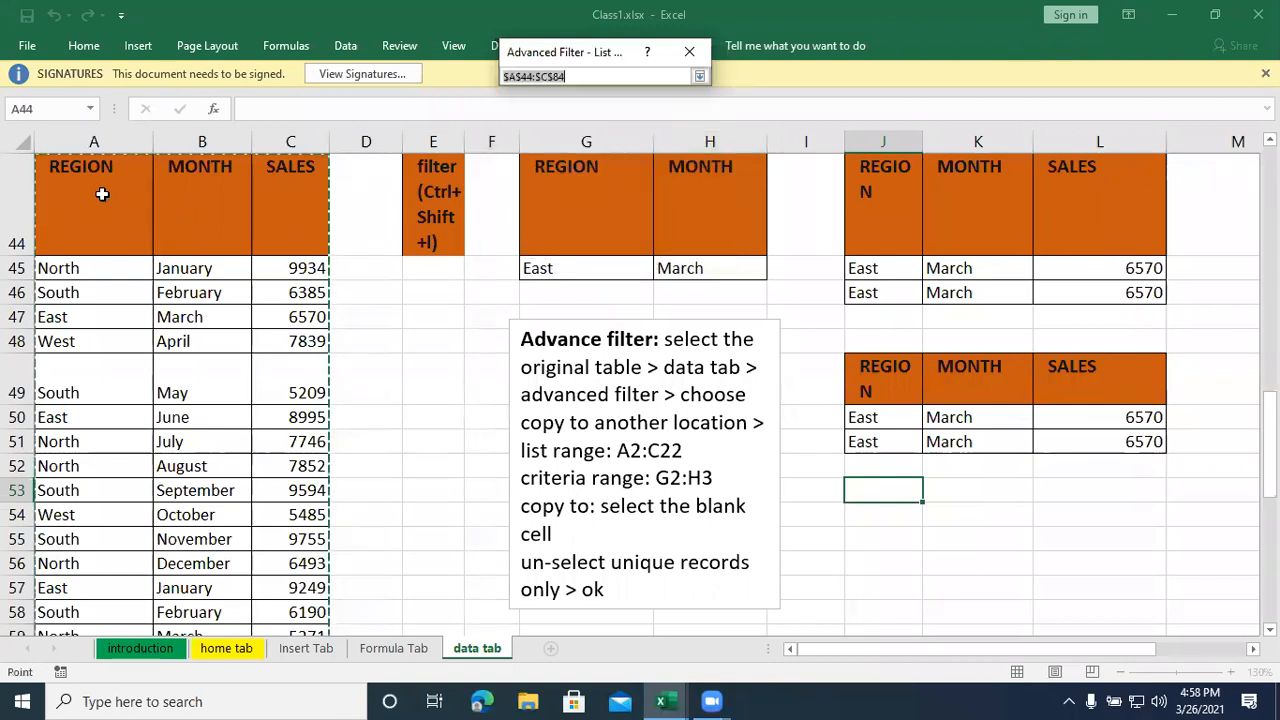
pyautogui.click(141, 189)
pyautogui.moveTo(141, 189); pyautogui.dragTo(272, 573)
pyautogui.scroll(4, 272, 573)
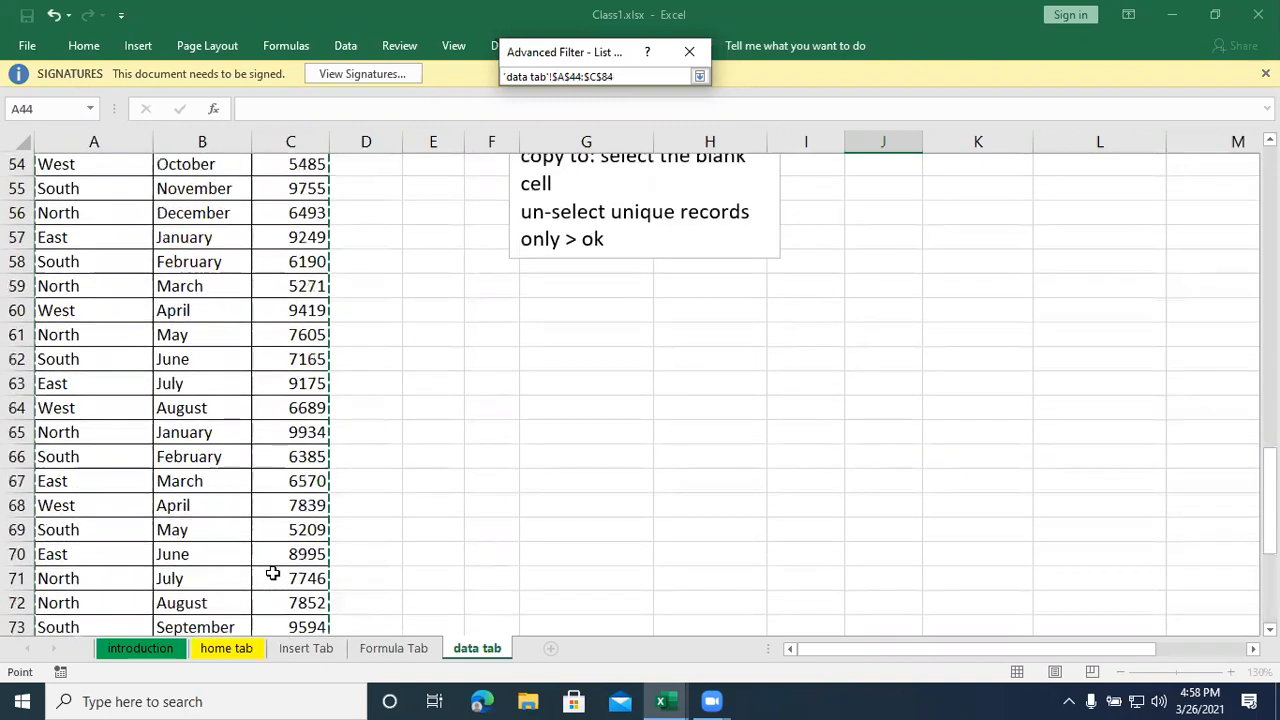
pyautogui.scroll(5, 272, 573)
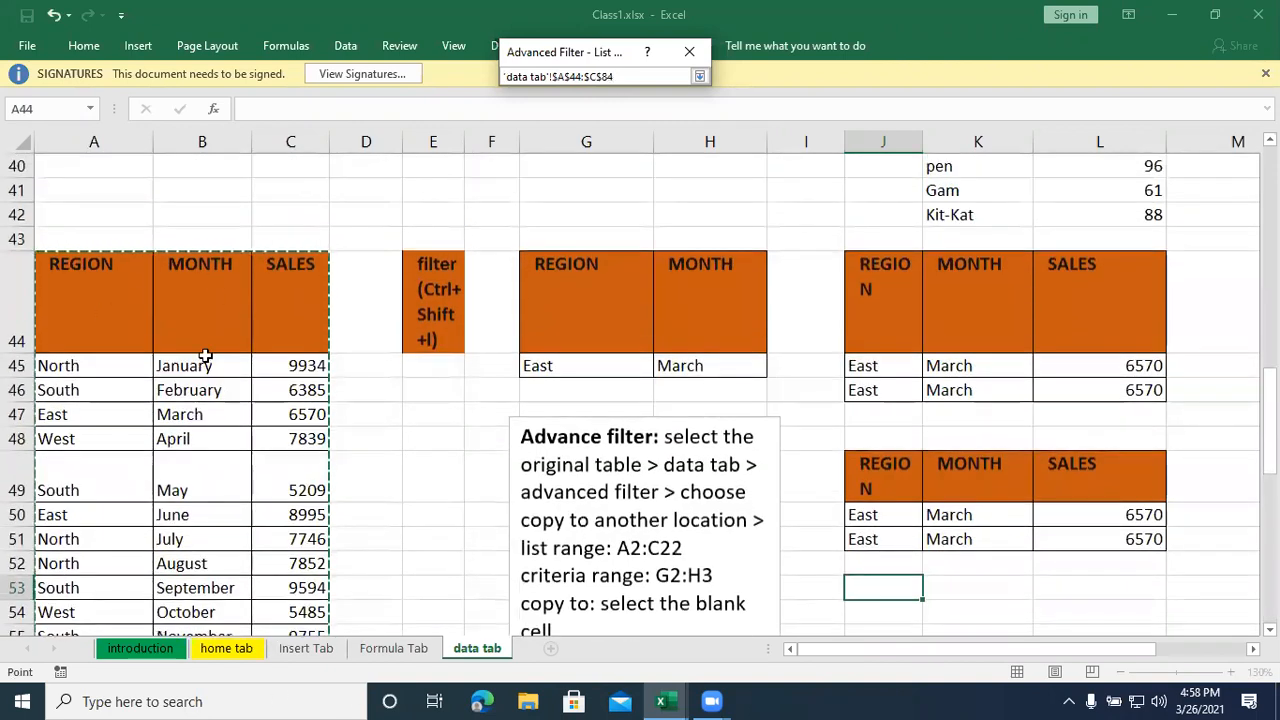
pyautogui.click(701, 77)
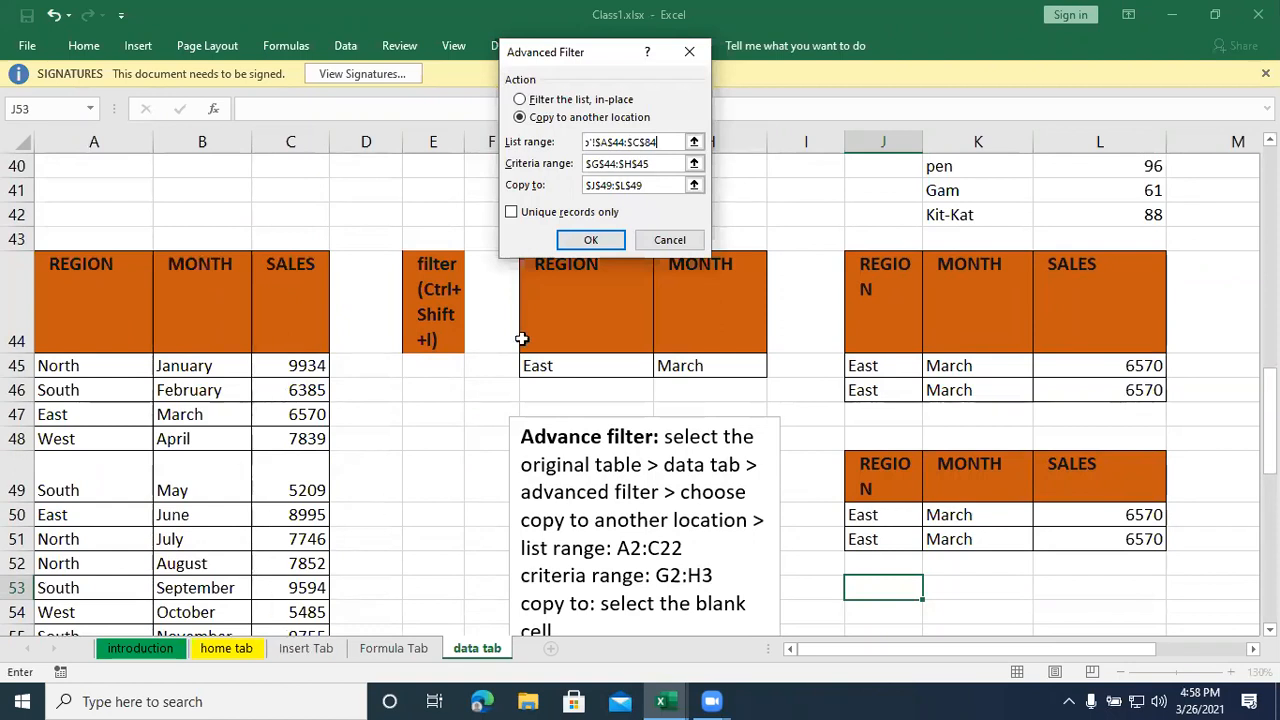
# - Set G44:H45 as the criteria range and J53 as the copy destination, and run the advanced filter
pyautogui.click(694, 163)
pyautogui.moveTo(556, 291); pyautogui.dragTo(680, 364)
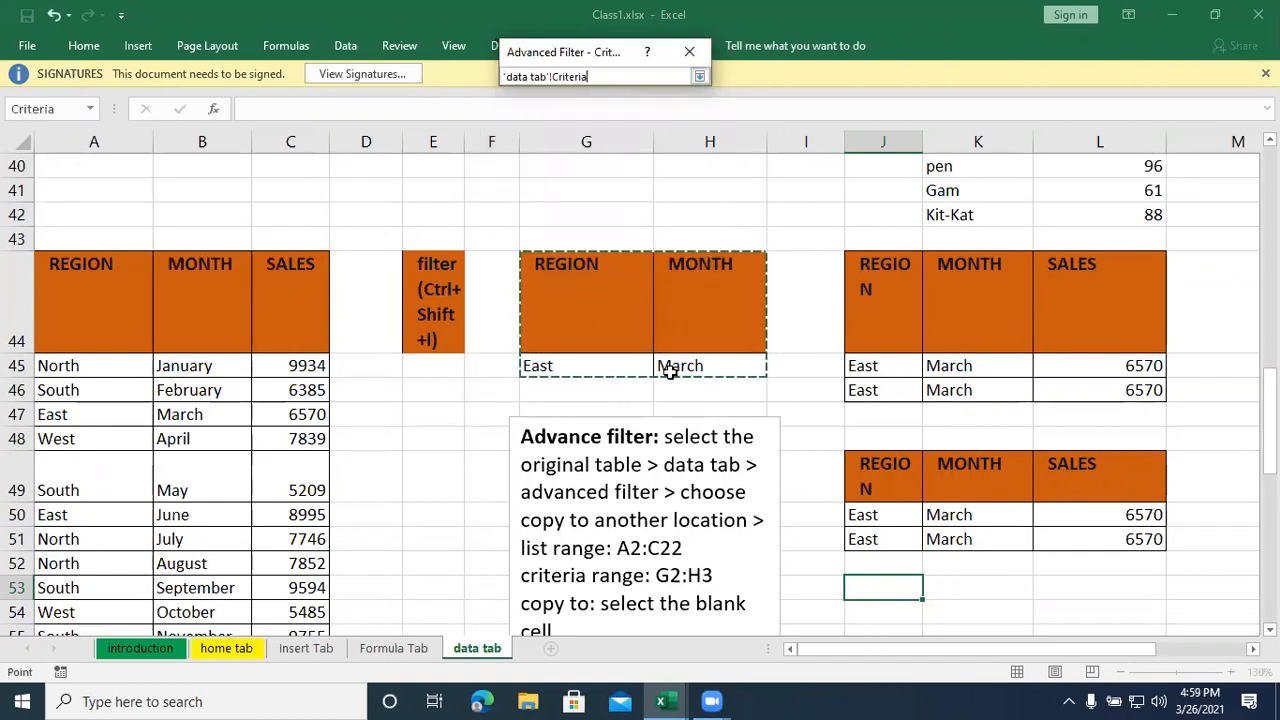
pyautogui.click(700, 77)
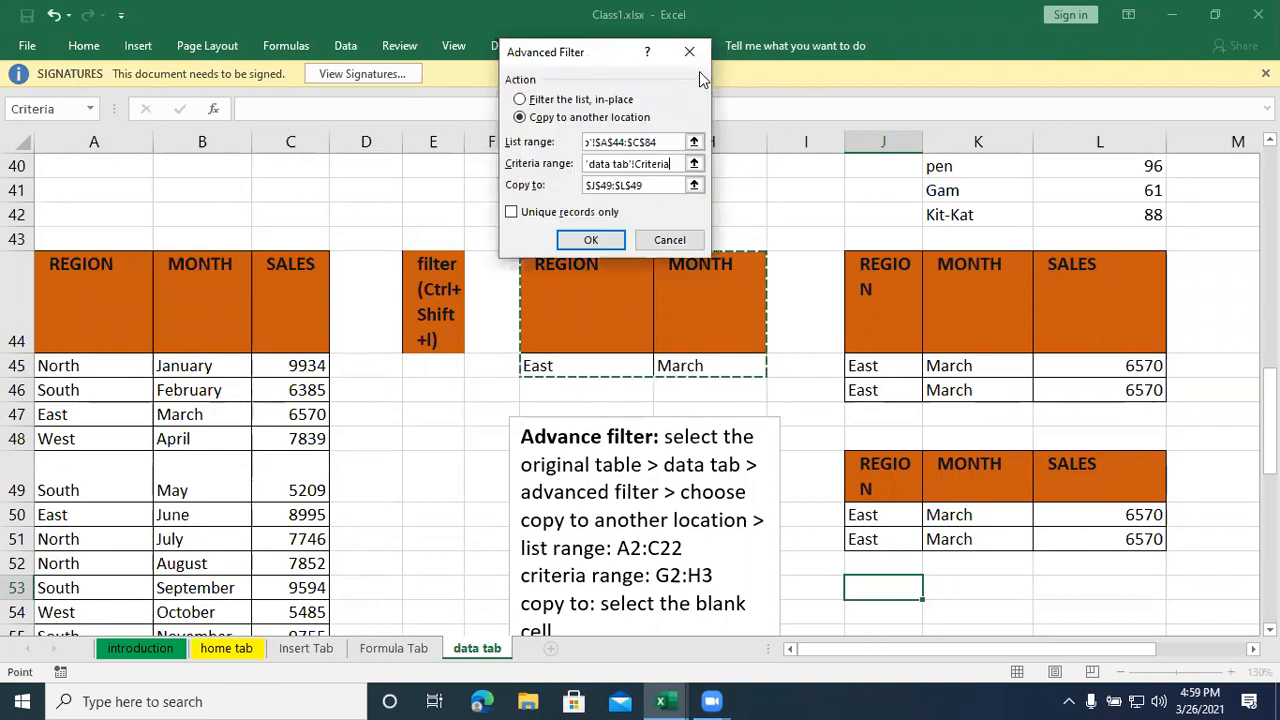
pyautogui.click(694, 185)
pyautogui.click(885, 591)
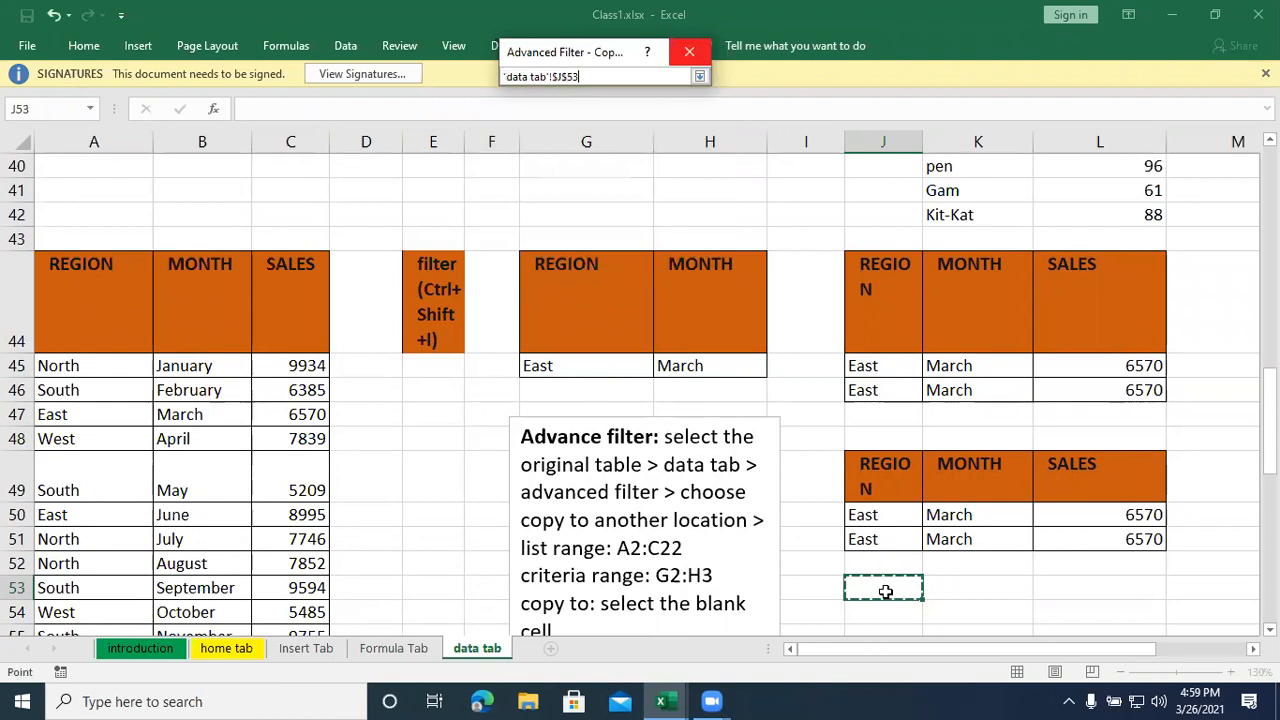
pyautogui.click(700, 78)
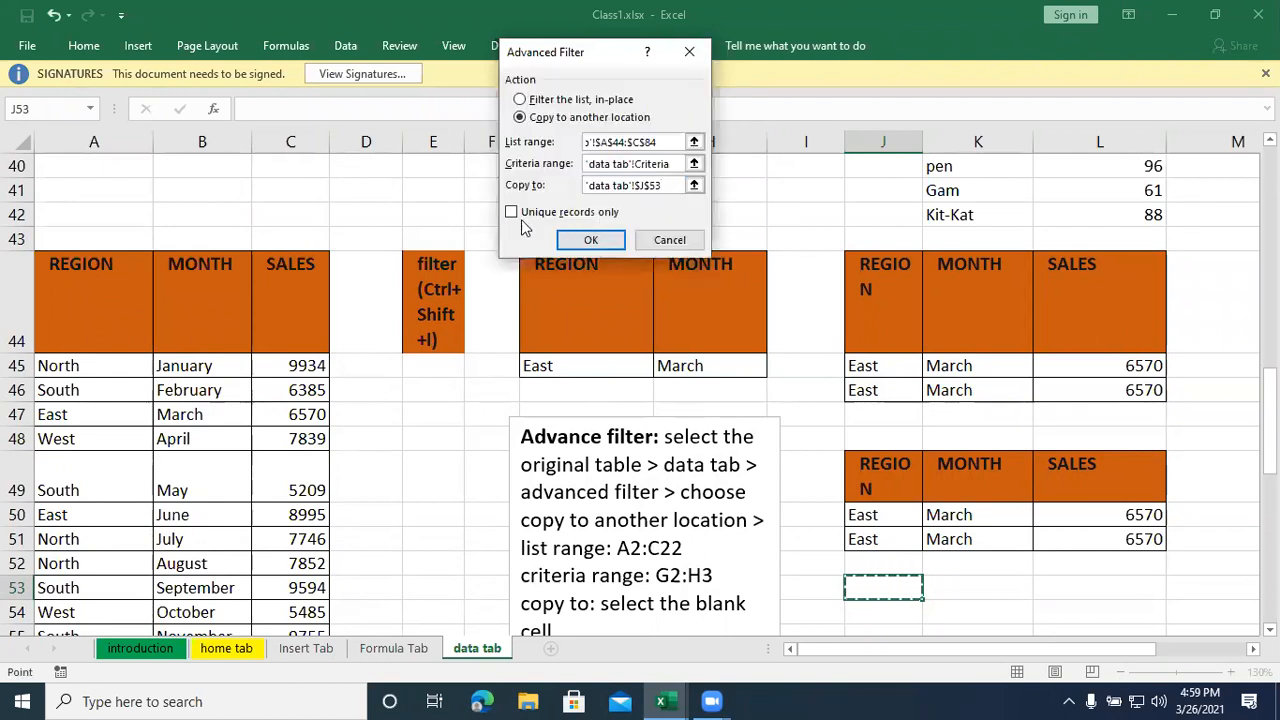
pyautogui.click(578, 241)
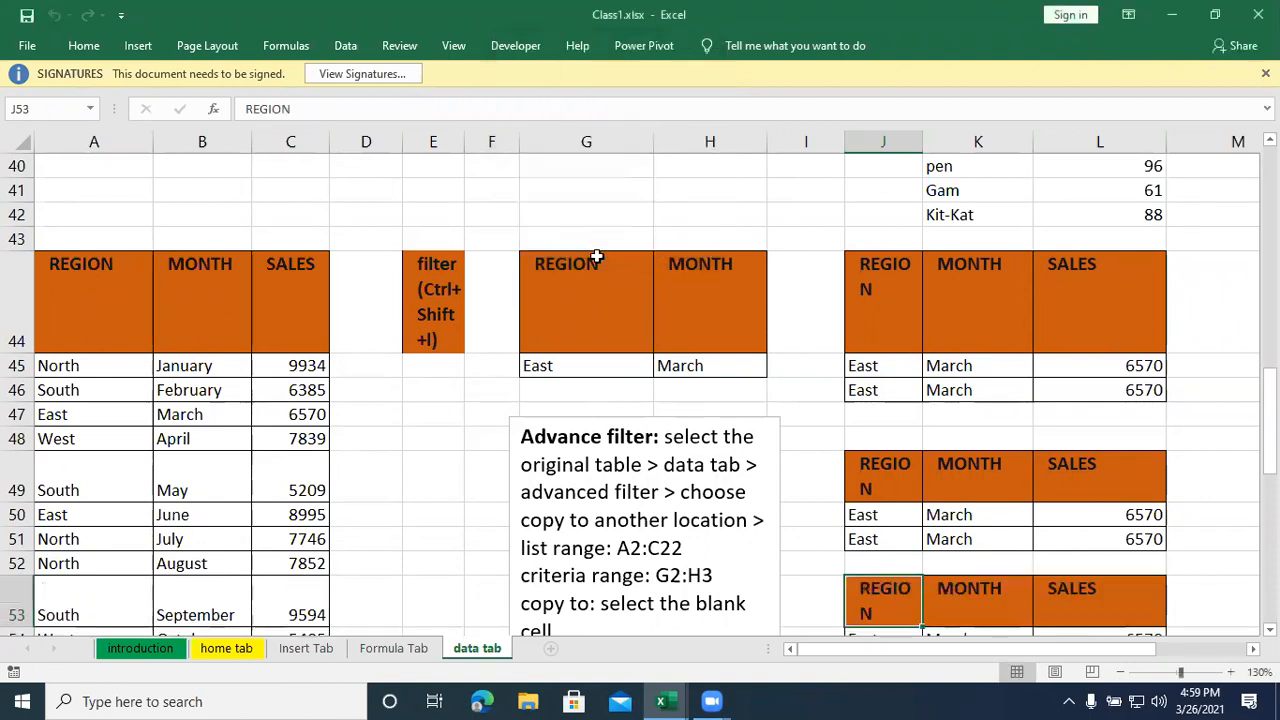
# - Change the region criterion in cell G45 to South
pyautogui.scroll(-1, 846, 490)
pyautogui.scroll(-1, 846, 490)
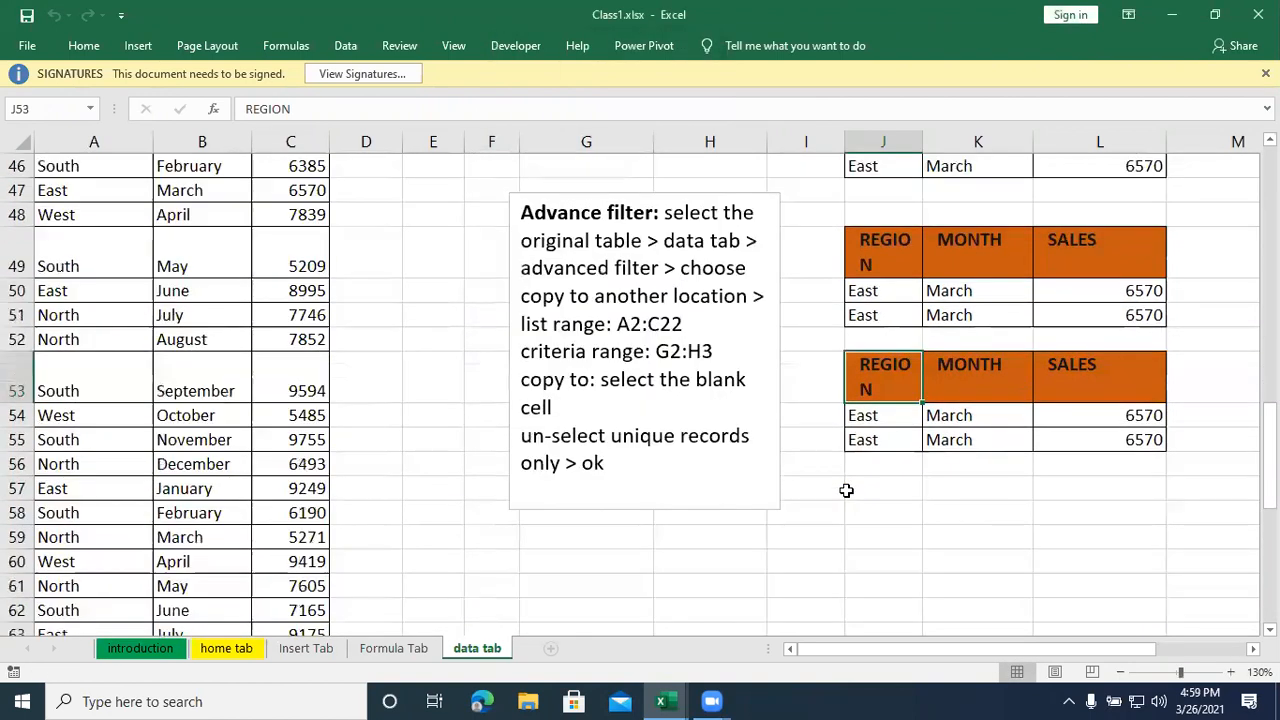
pyautogui.scroll(1, 846, 490)
pyautogui.click(541, 294)
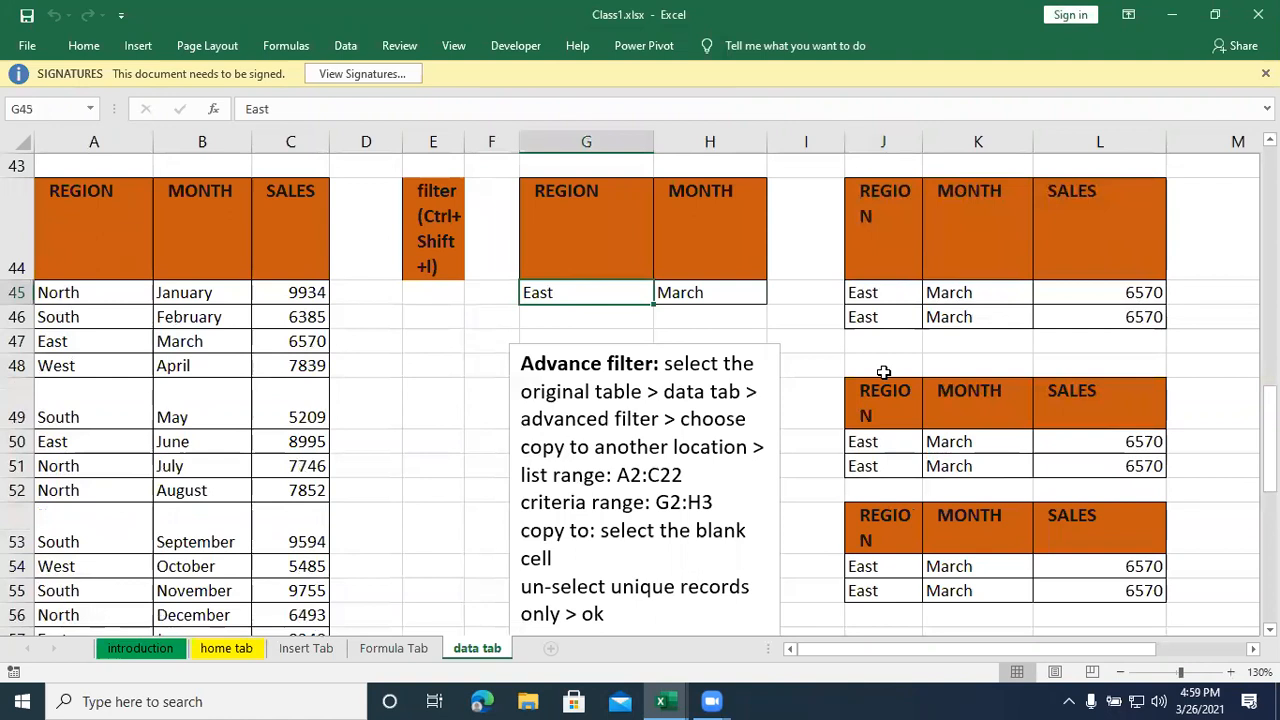
pyautogui.write('South')
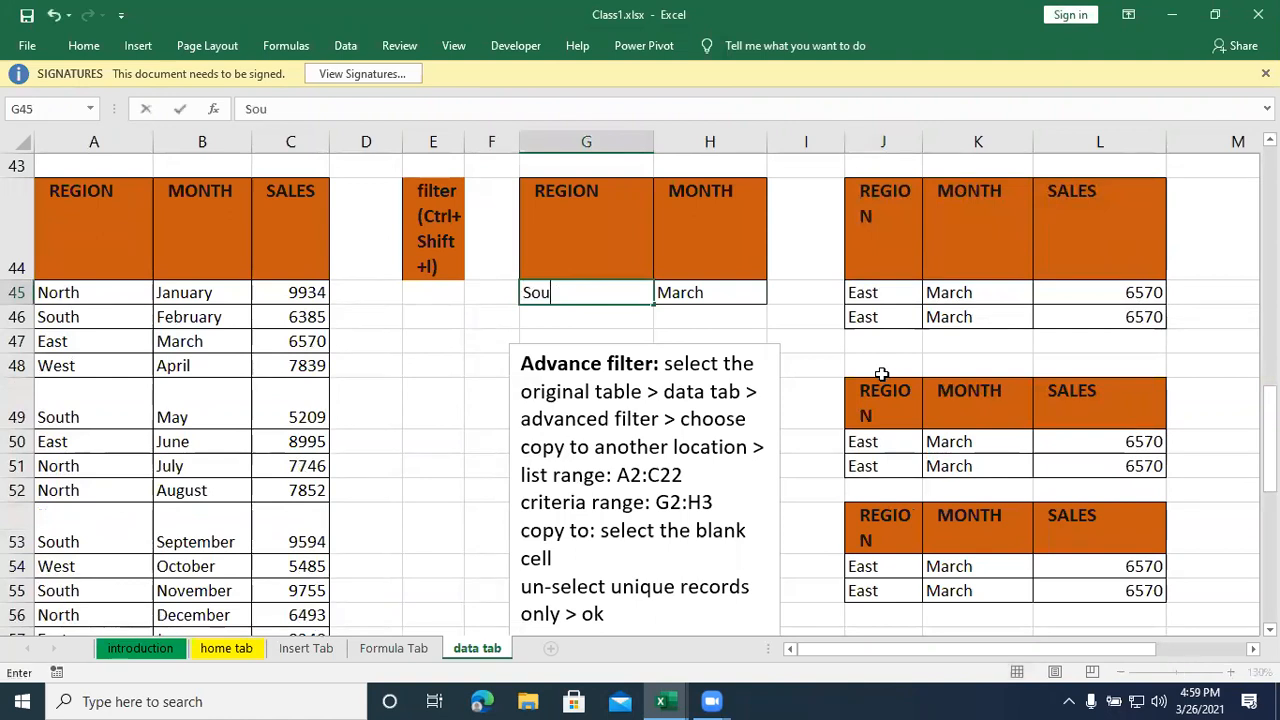
pyautogui.press('Return')
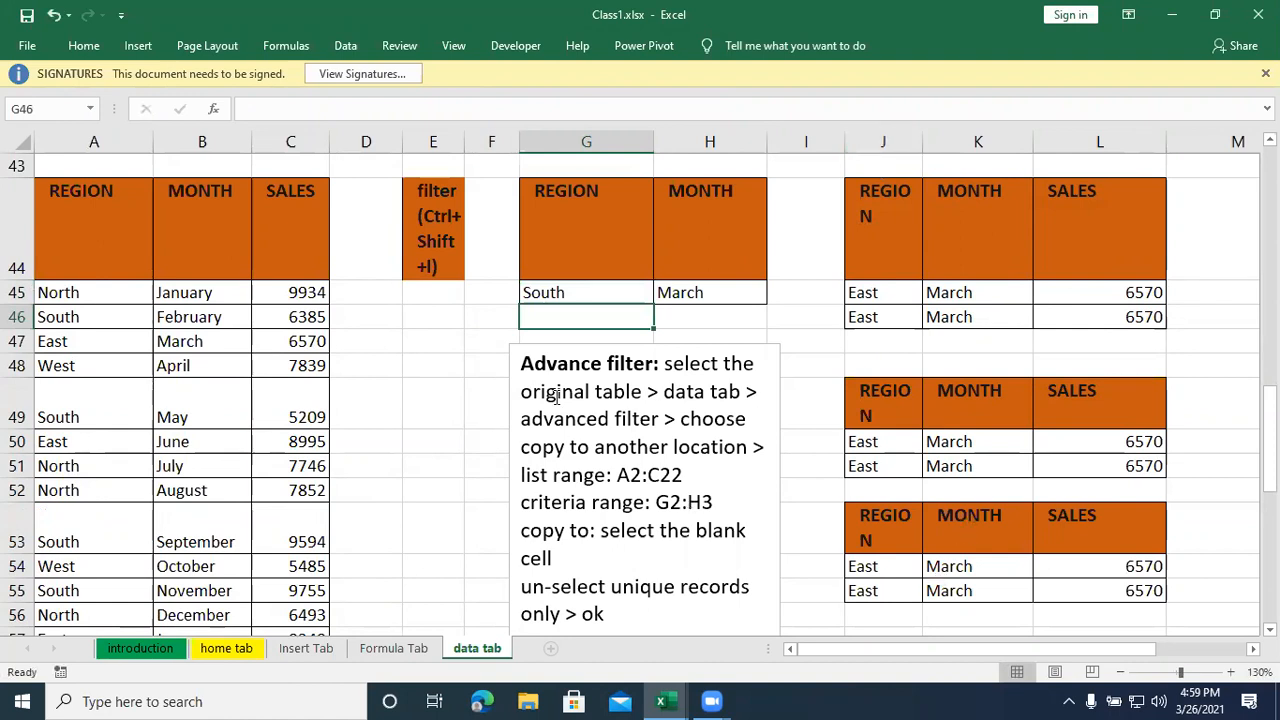
# - Change the month criterion in cell H45 to February
pyautogui.scroll(-1, 557, 398)
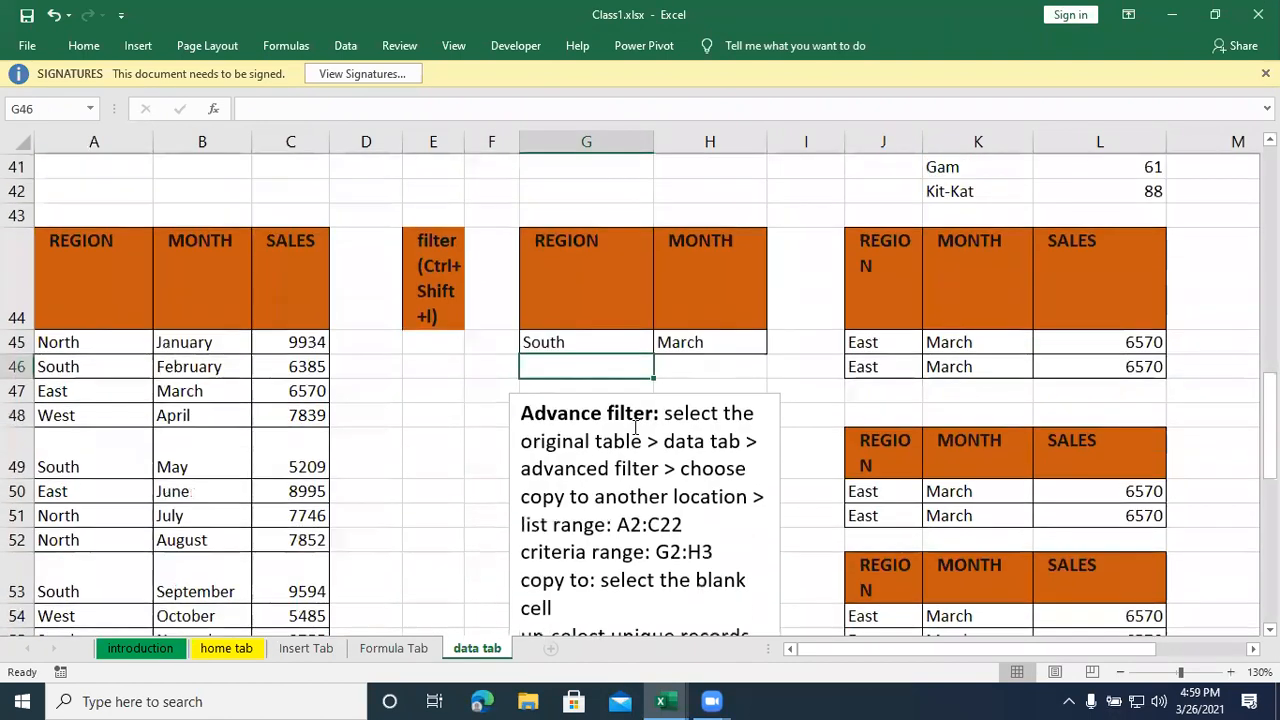
pyautogui.scroll(2, 623, 443)
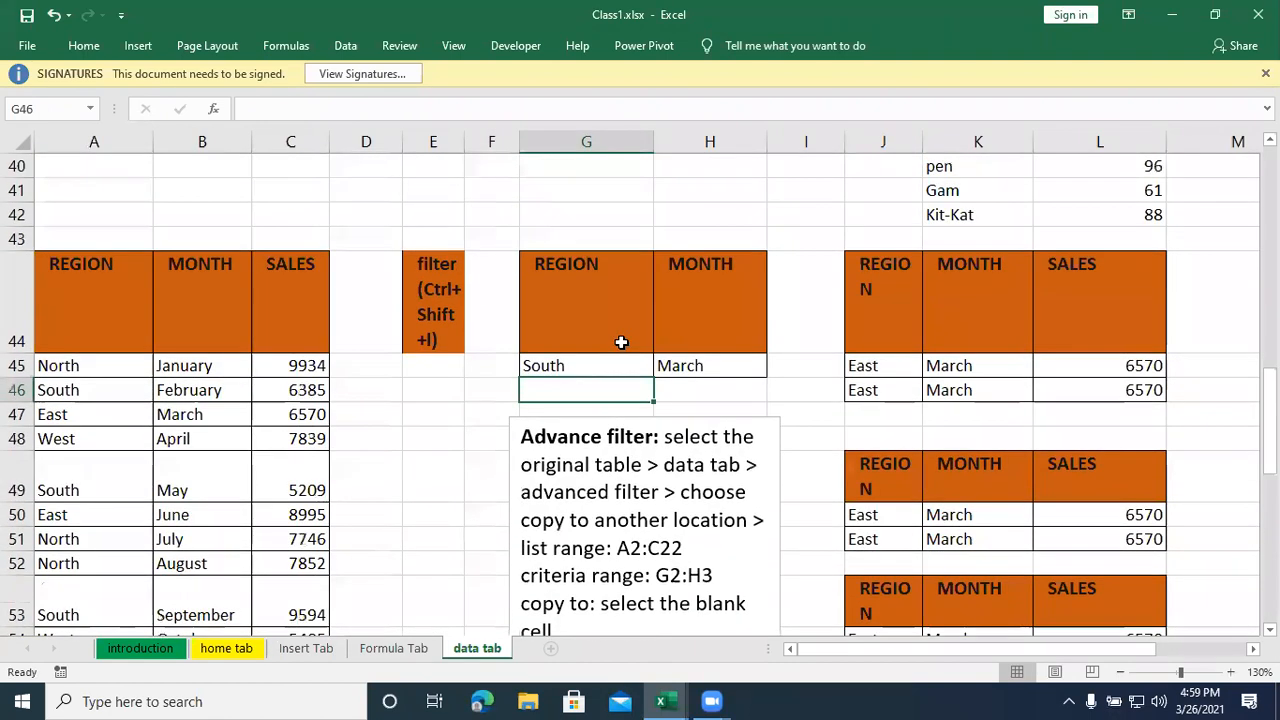
pyautogui.click(700, 366)
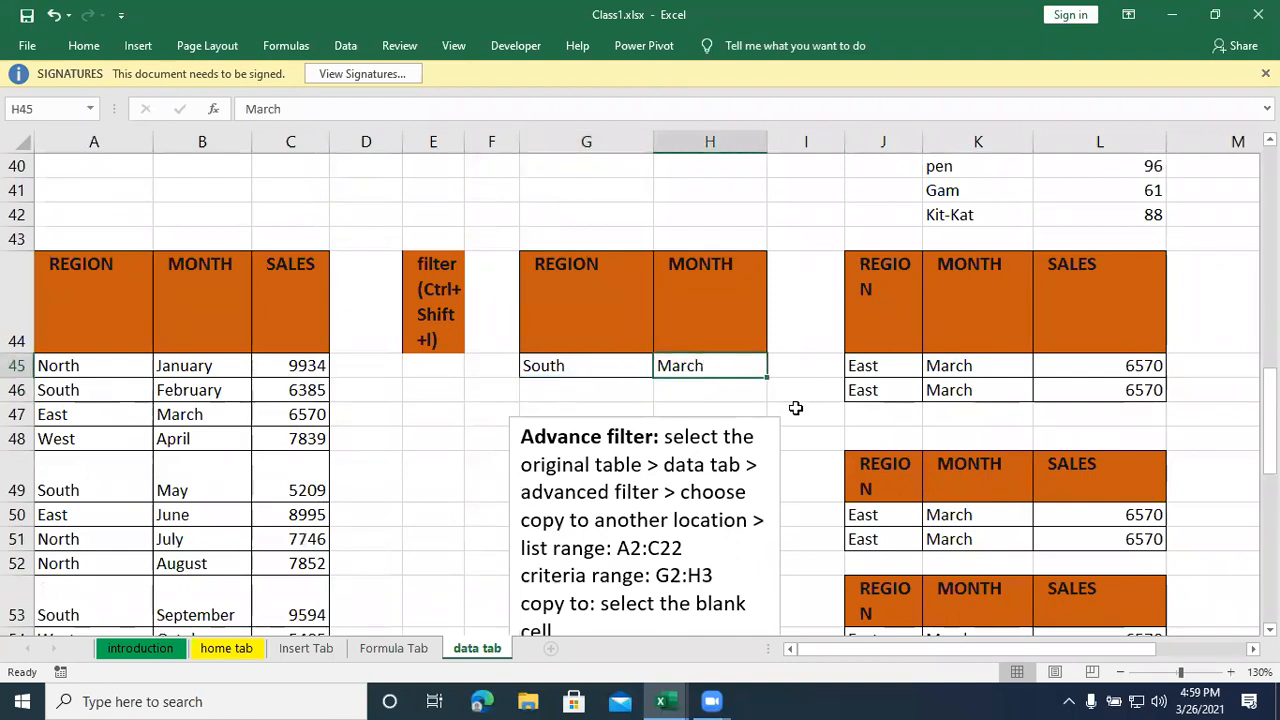
pyautogui.write('Feb')
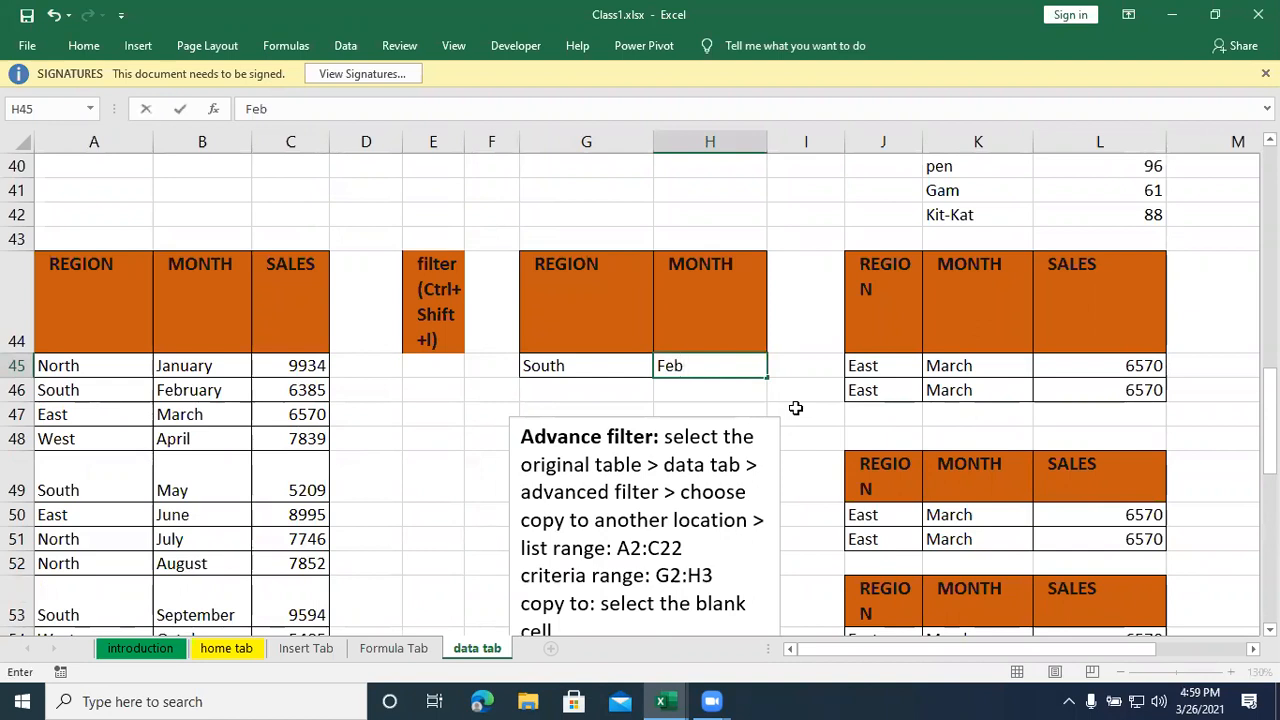
pyautogui.write('ruary')
pyautogui.press('Return')
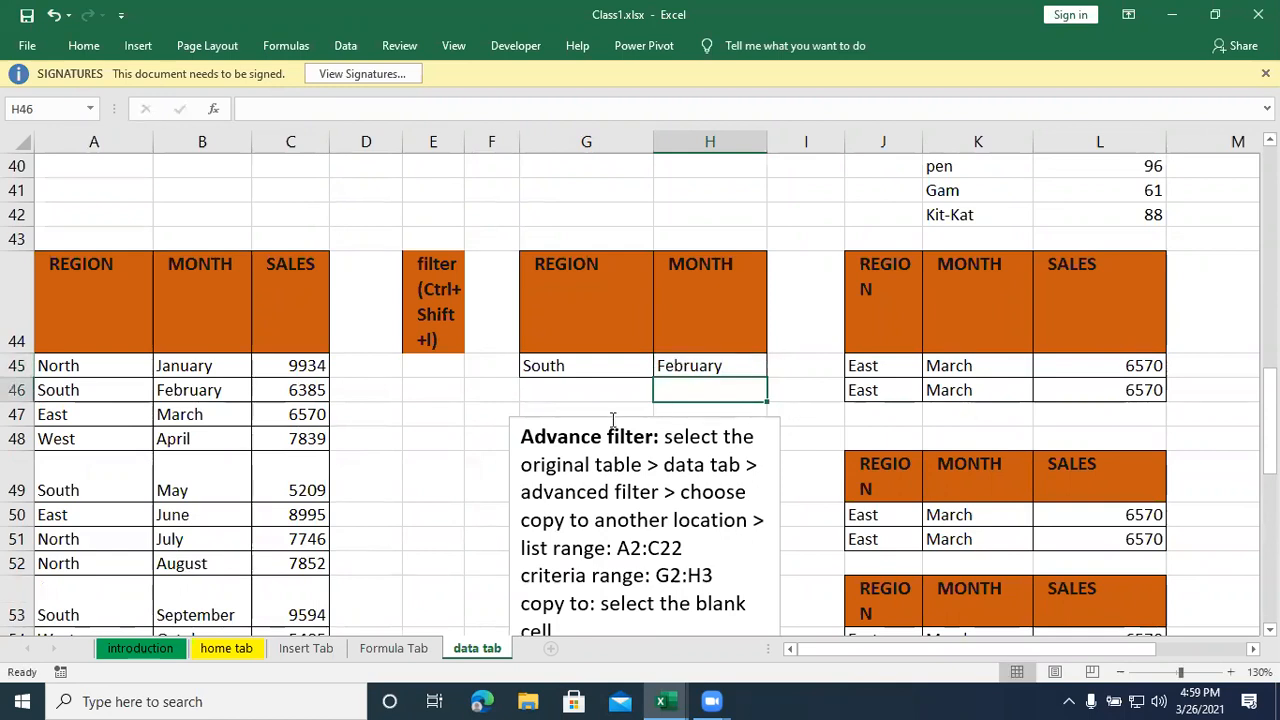
# - Select the full sales table A44:C84 and start an advanced filter set to copy to another location
pyautogui.click(600, 391)
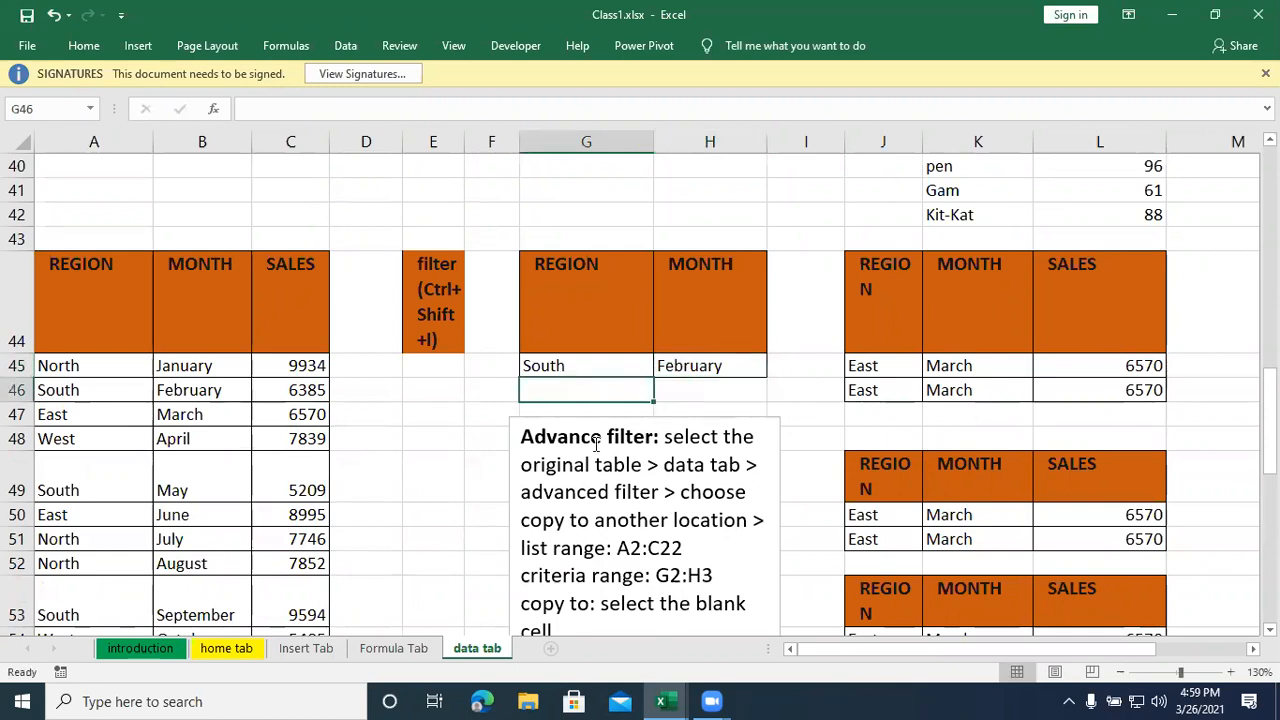
pyautogui.scroll(-1, 595, 447)
pyautogui.click(89, 246)
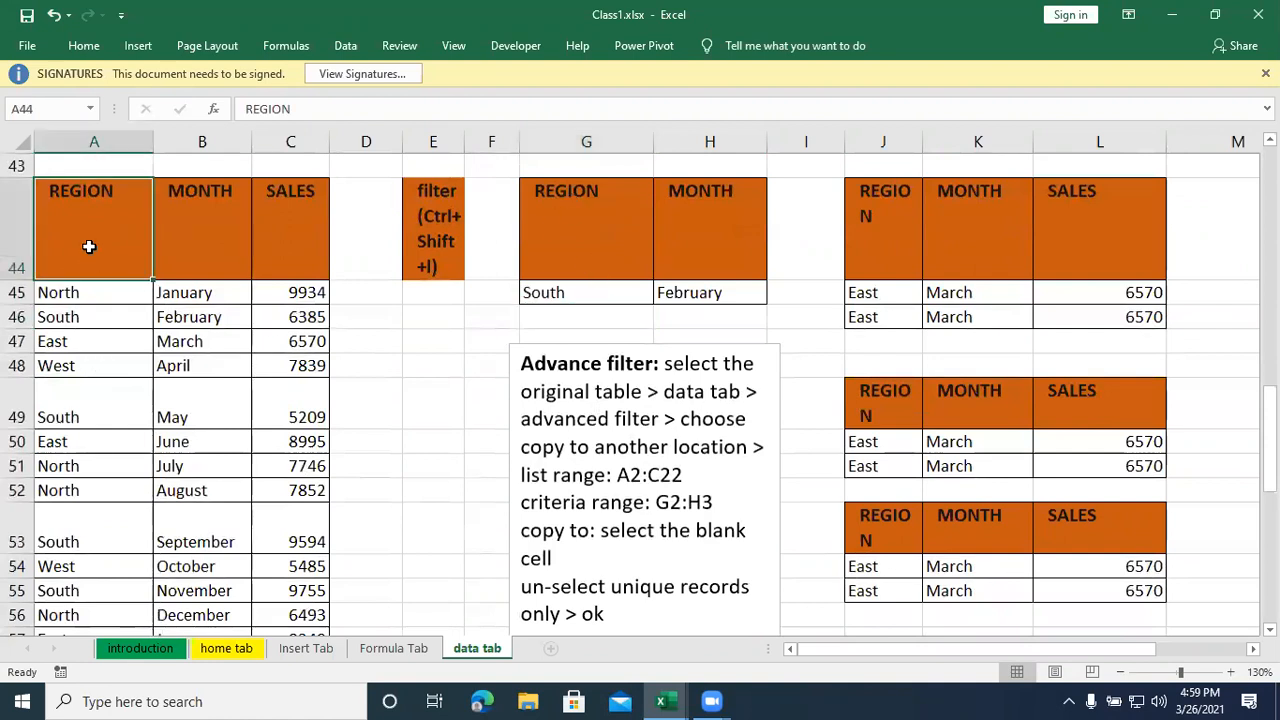
pyautogui.hotkey('ctrl', 'shift', 'Right')
pyautogui.hotkey('ctrl', 'shift', 'Down')
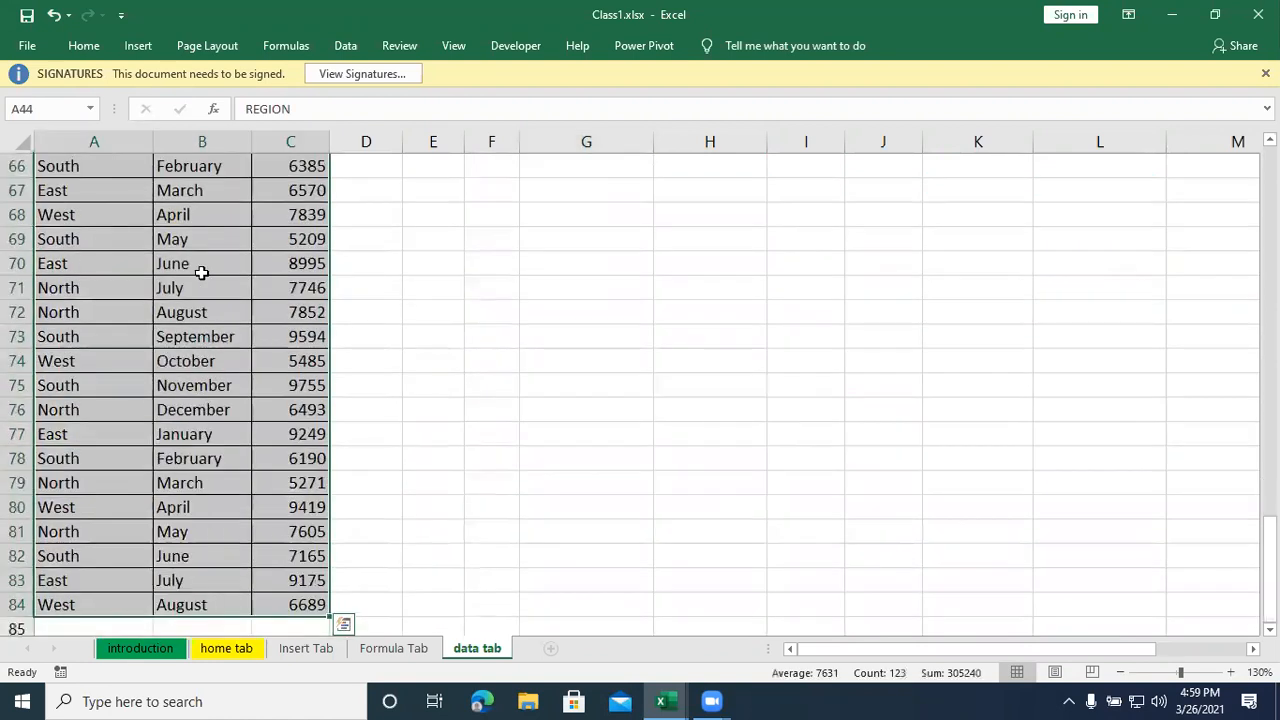
pyautogui.scroll(8, 190, 250)
pyautogui.scroll(1, 193, 241)
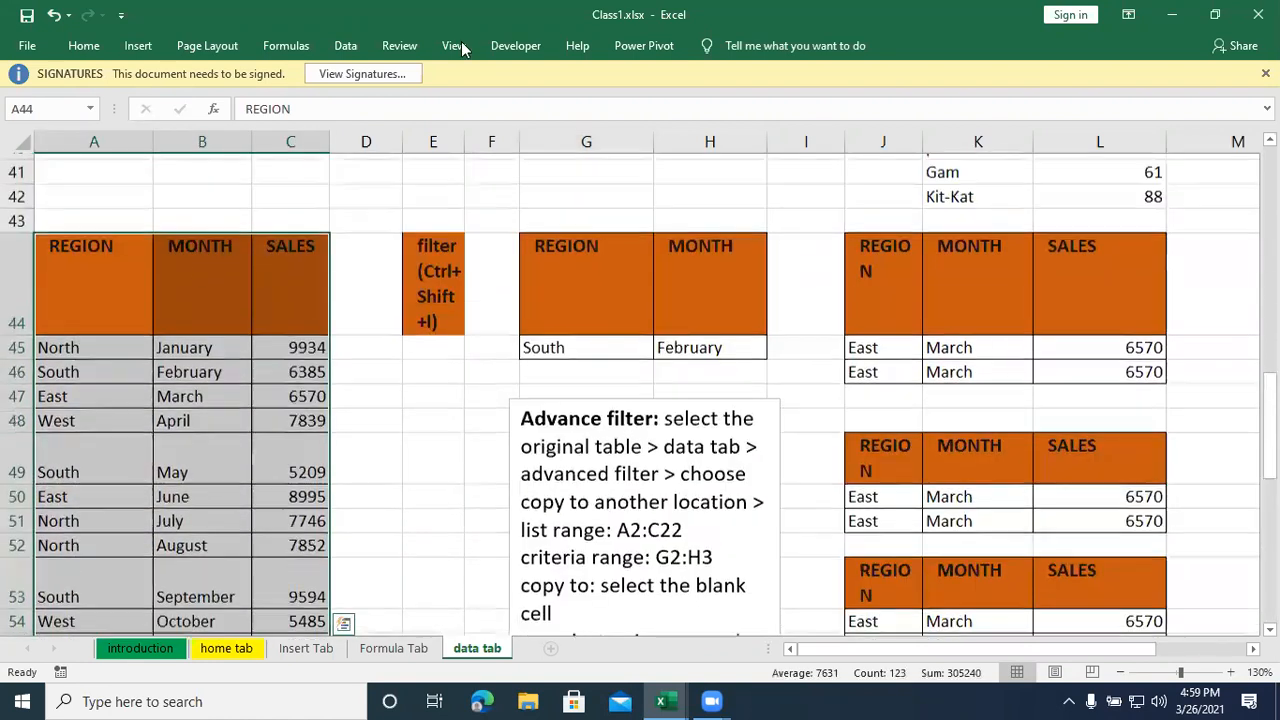
pyautogui.click(355, 46)
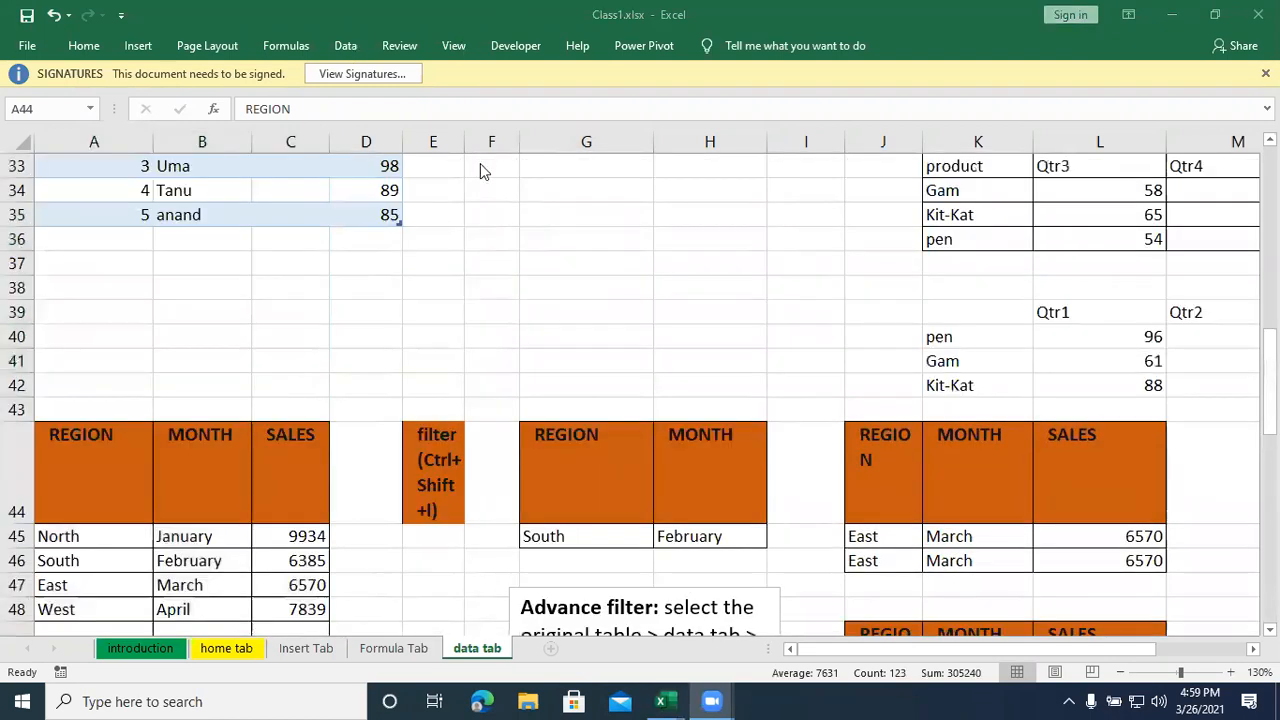
pyautogui.click(339, 50)
pyautogui.click(341, 48)
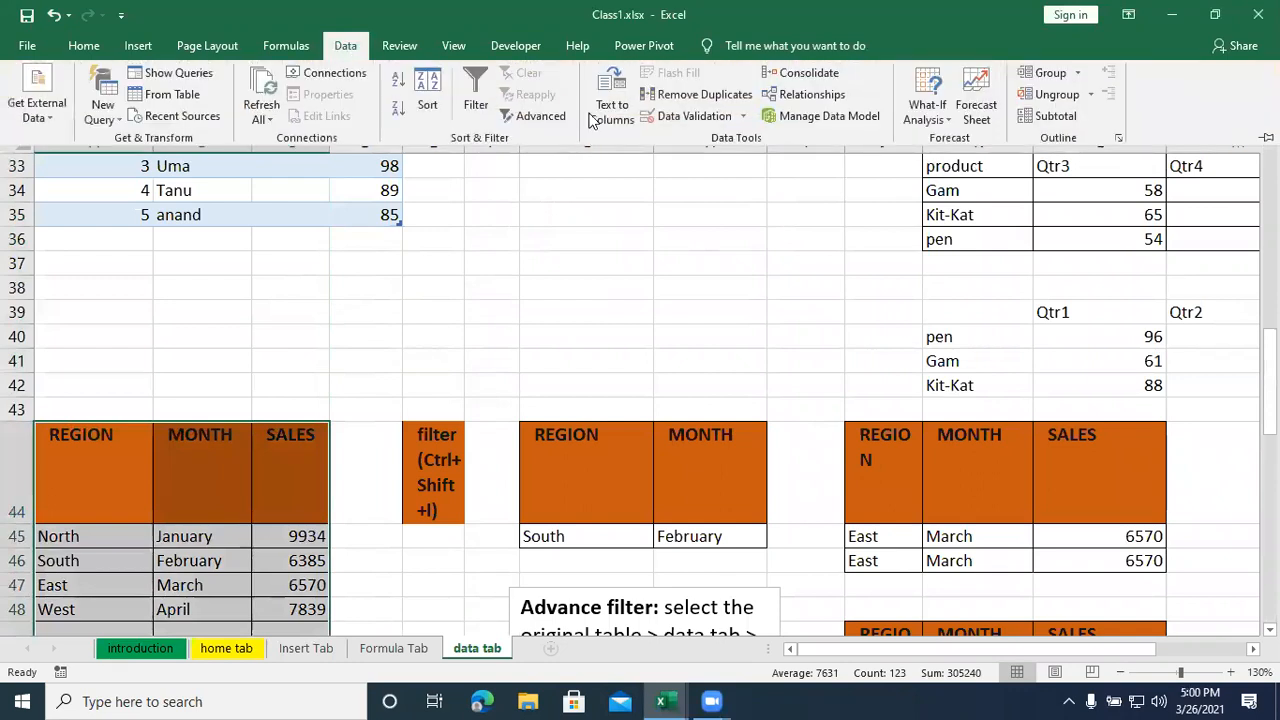
pyautogui.click(540, 117)
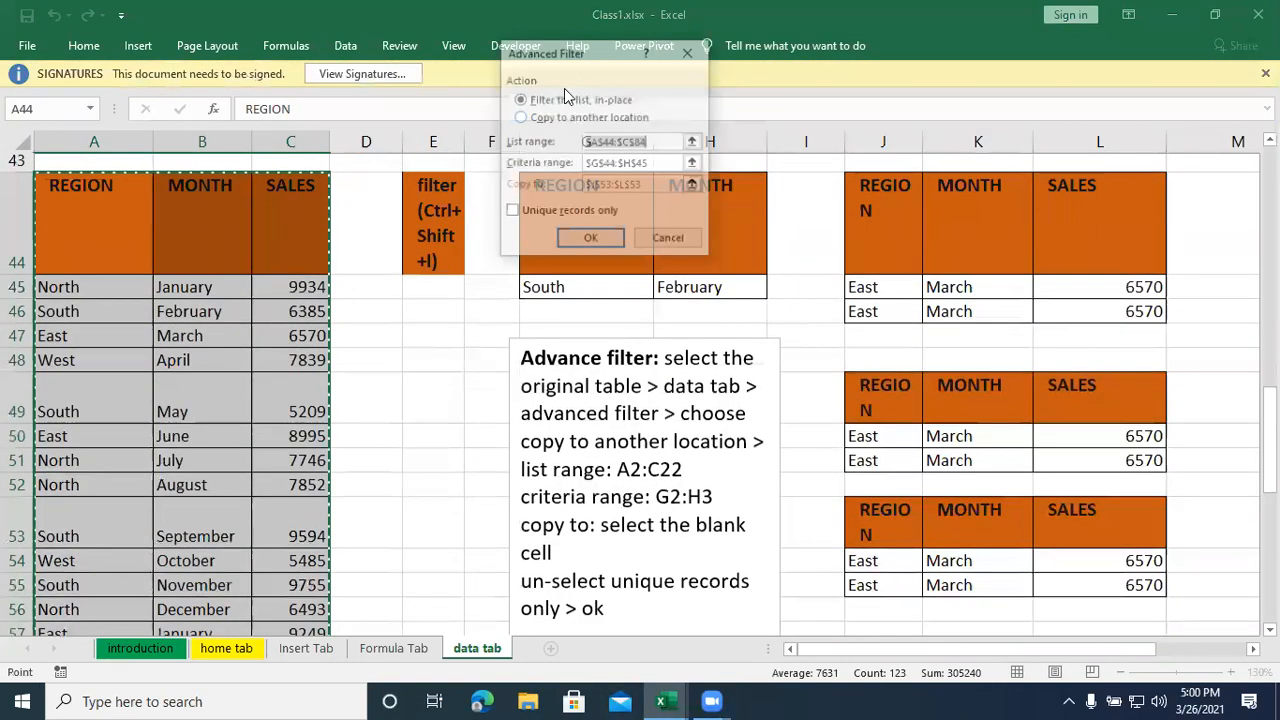
pyautogui.click(543, 118)
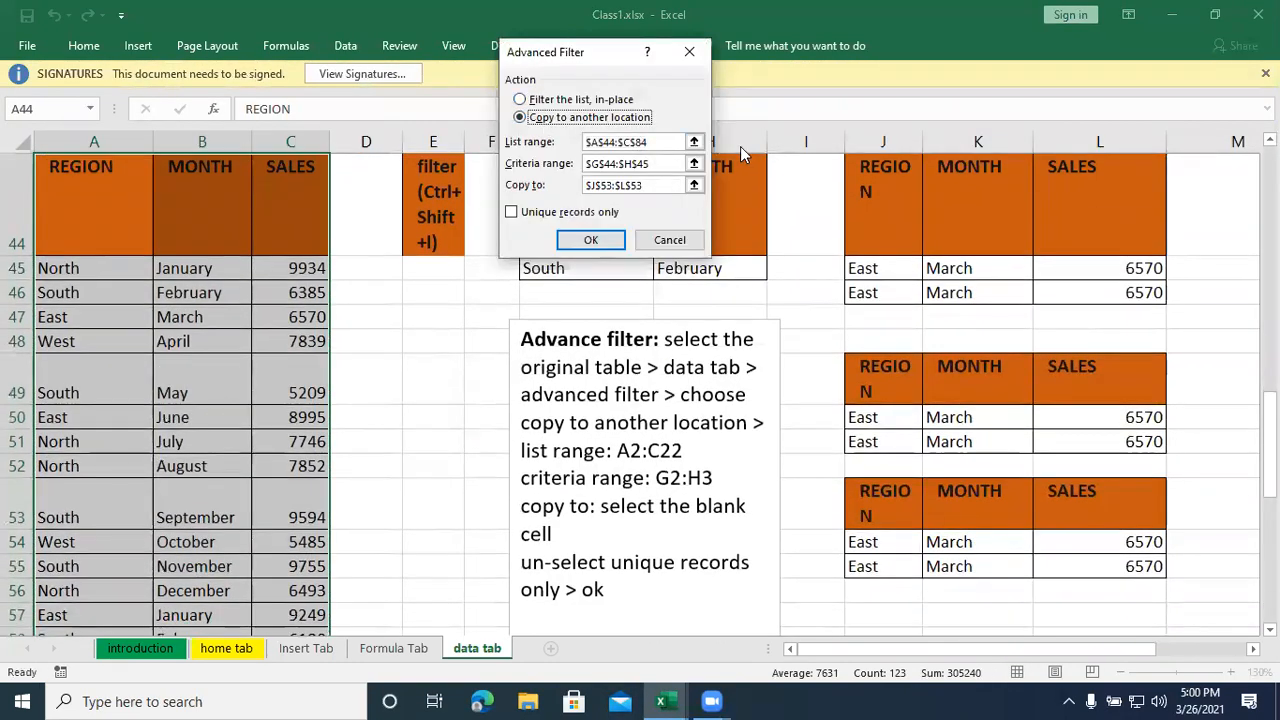
# - Set the advanced filter's list range to A44:C84 and its criteria range to G44:H45
pyautogui.click(694, 142)
pyautogui.moveTo(86, 177); pyautogui.dragTo(300, 604)
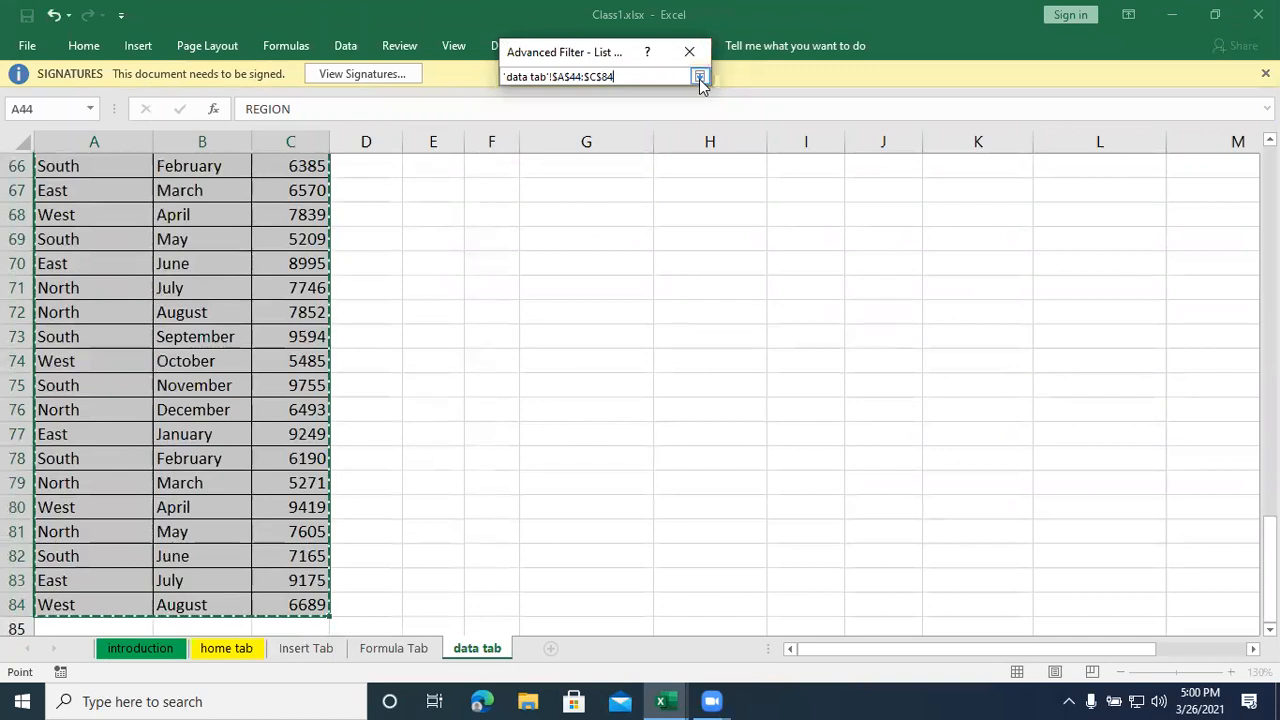
pyautogui.click(699, 77)
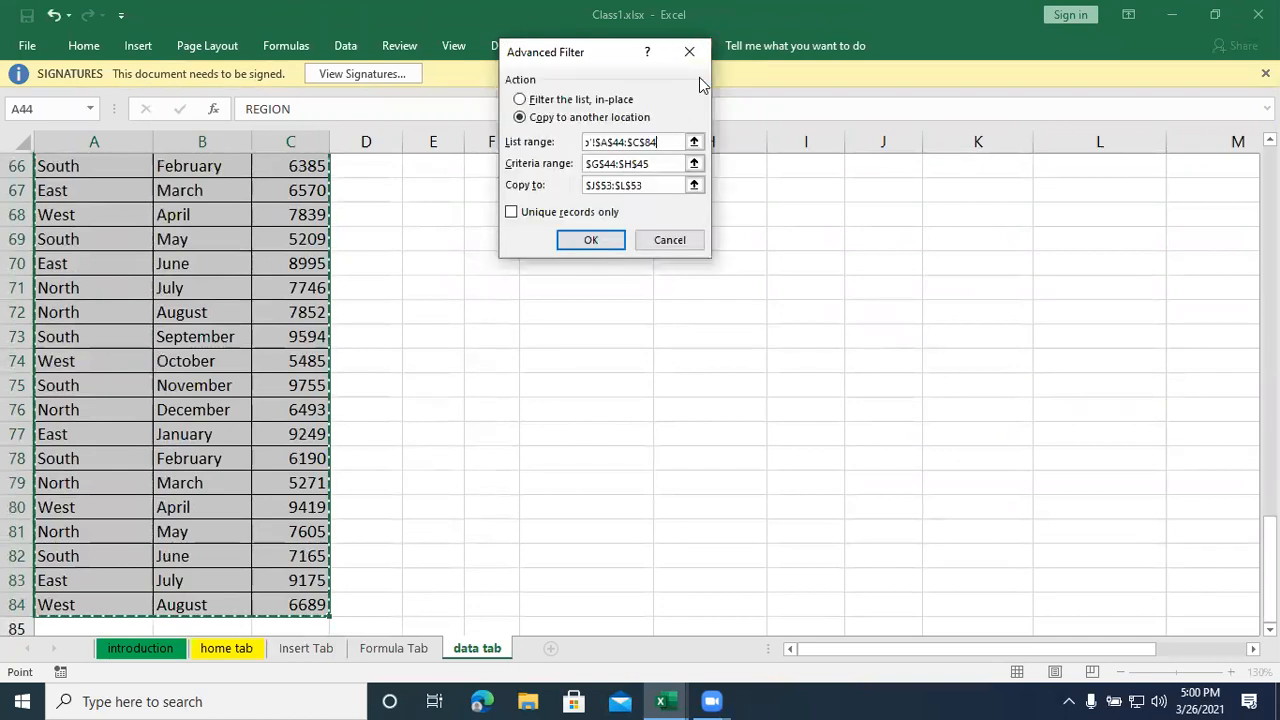
pyautogui.click(694, 163)
pyautogui.moveTo(570, 198); pyautogui.dragTo(706, 263)
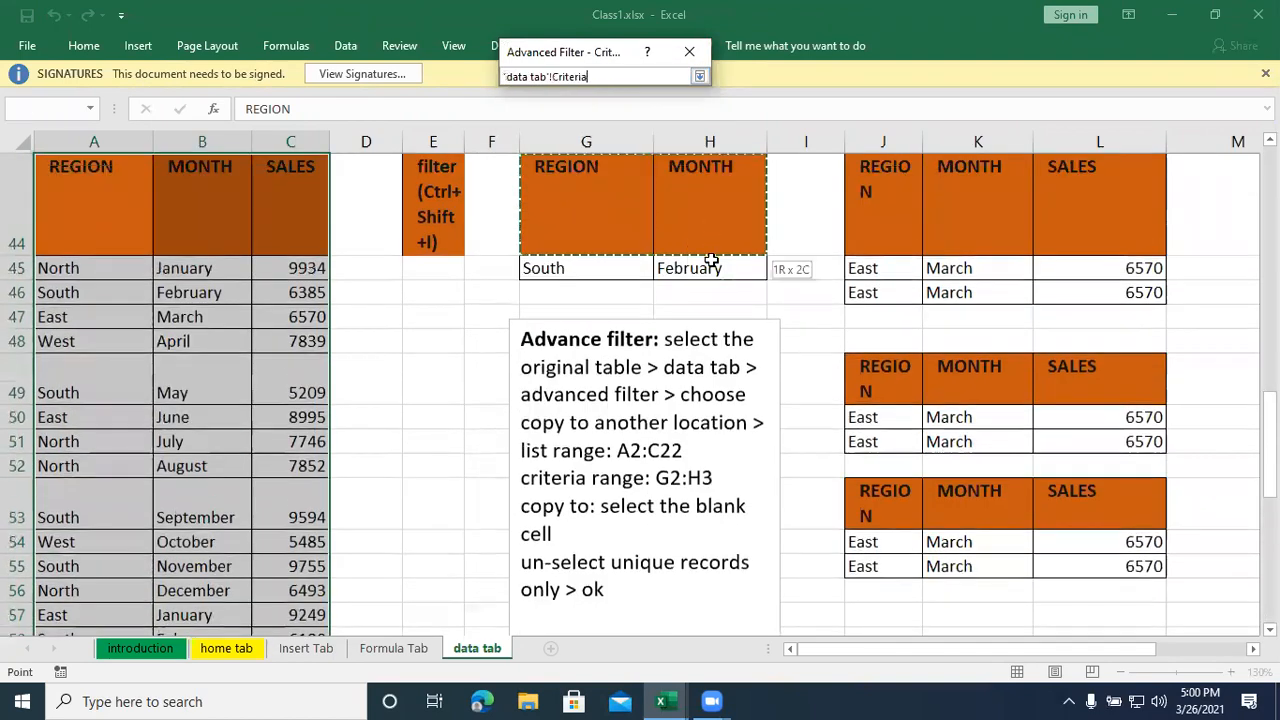
pyautogui.click(699, 77)
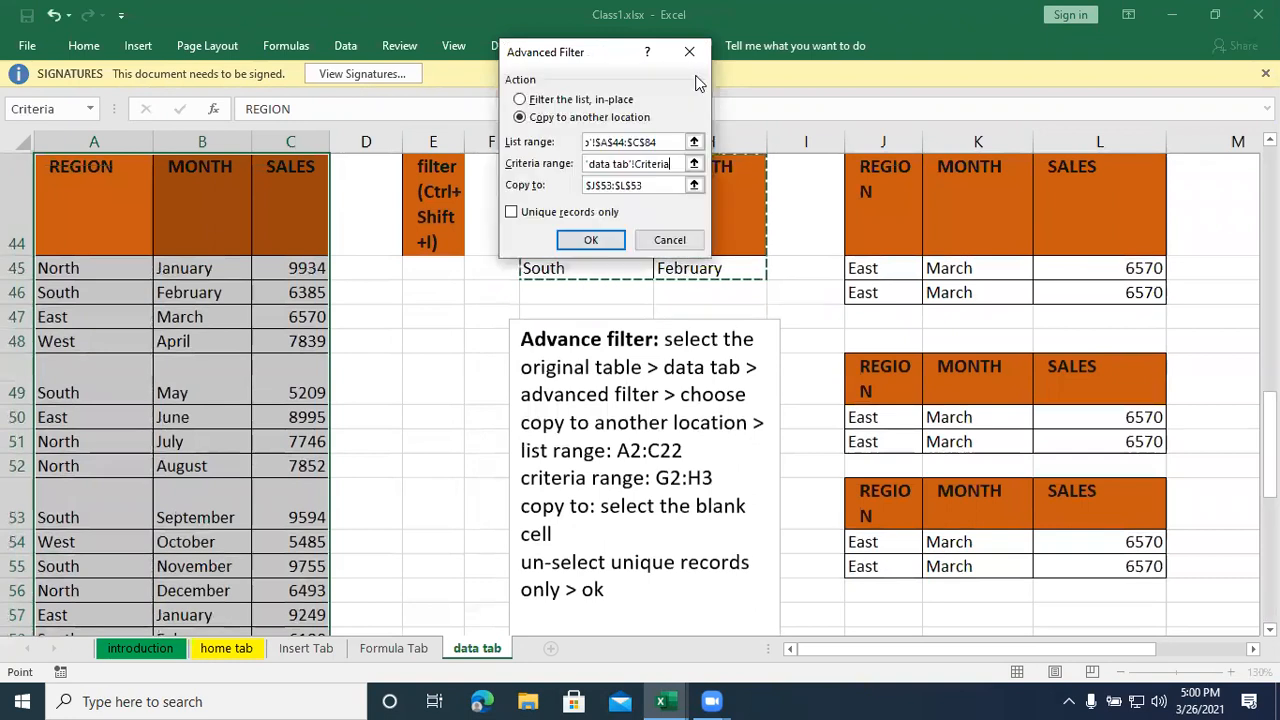
# - Set J57, below the existing extracted tables, as the copy destination and run the advanced filter
pyautogui.click(694, 185)
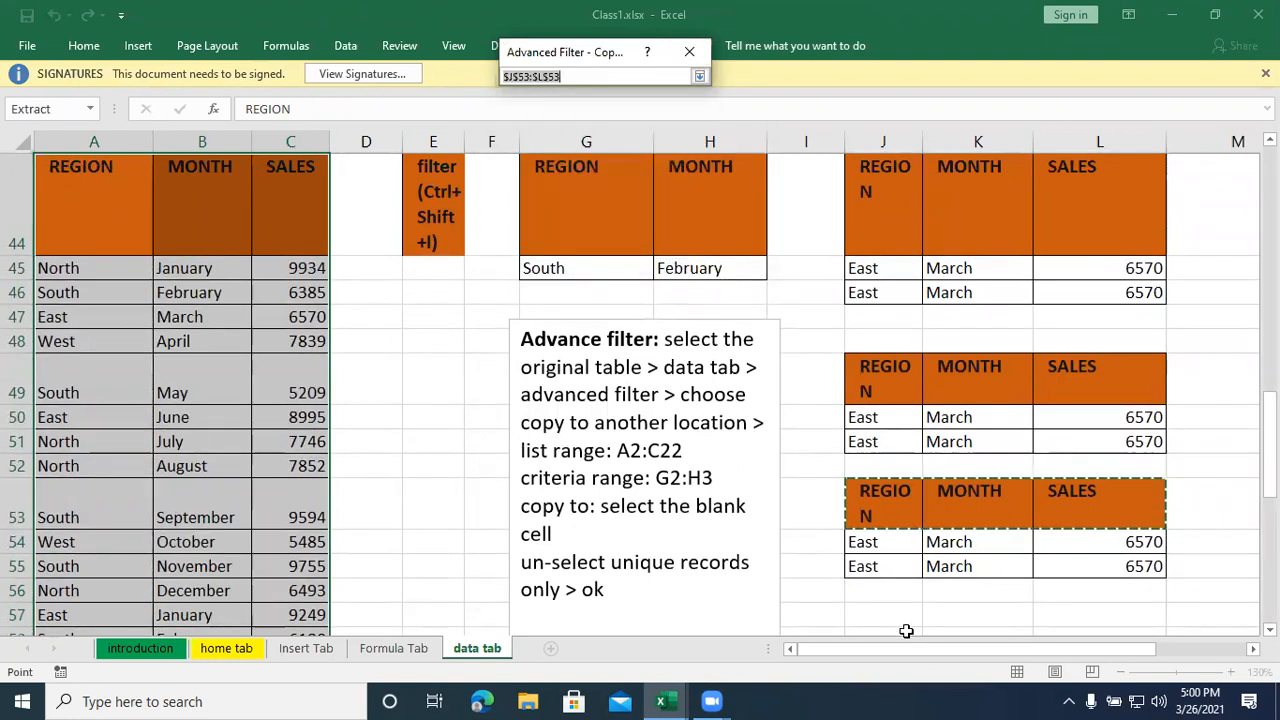
pyautogui.click(884, 610)
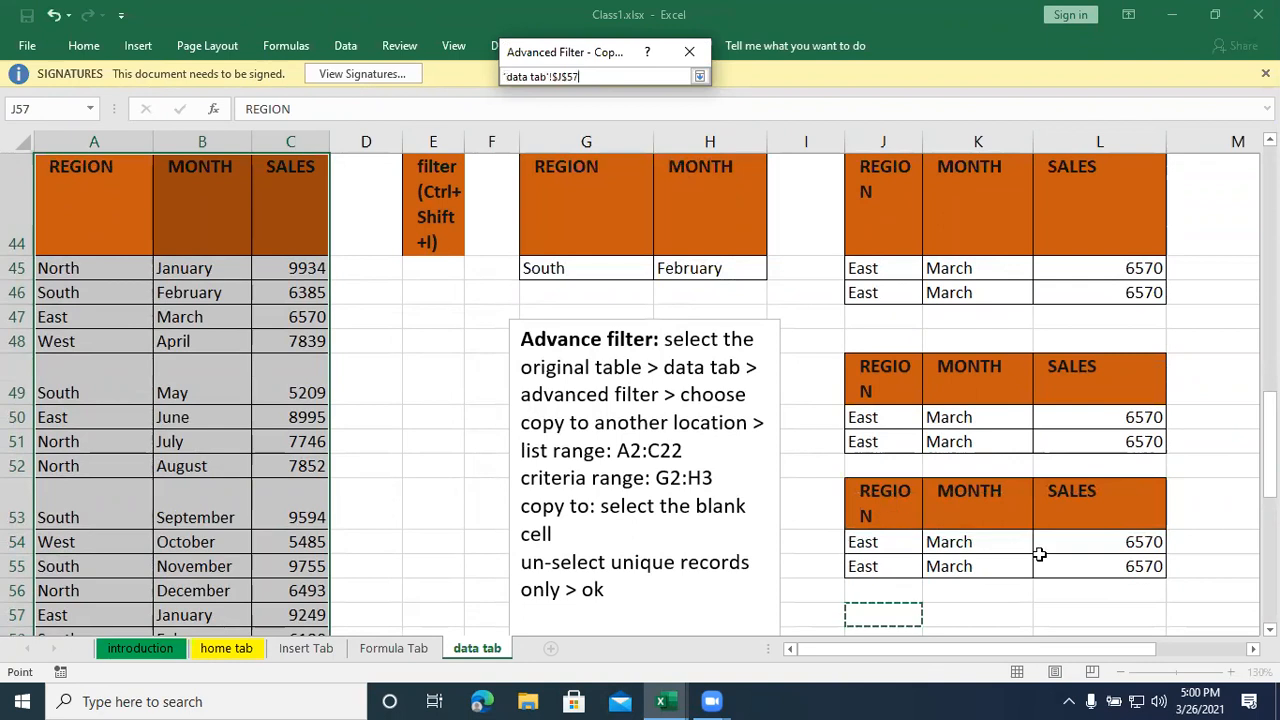
pyautogui.click(698, 77)
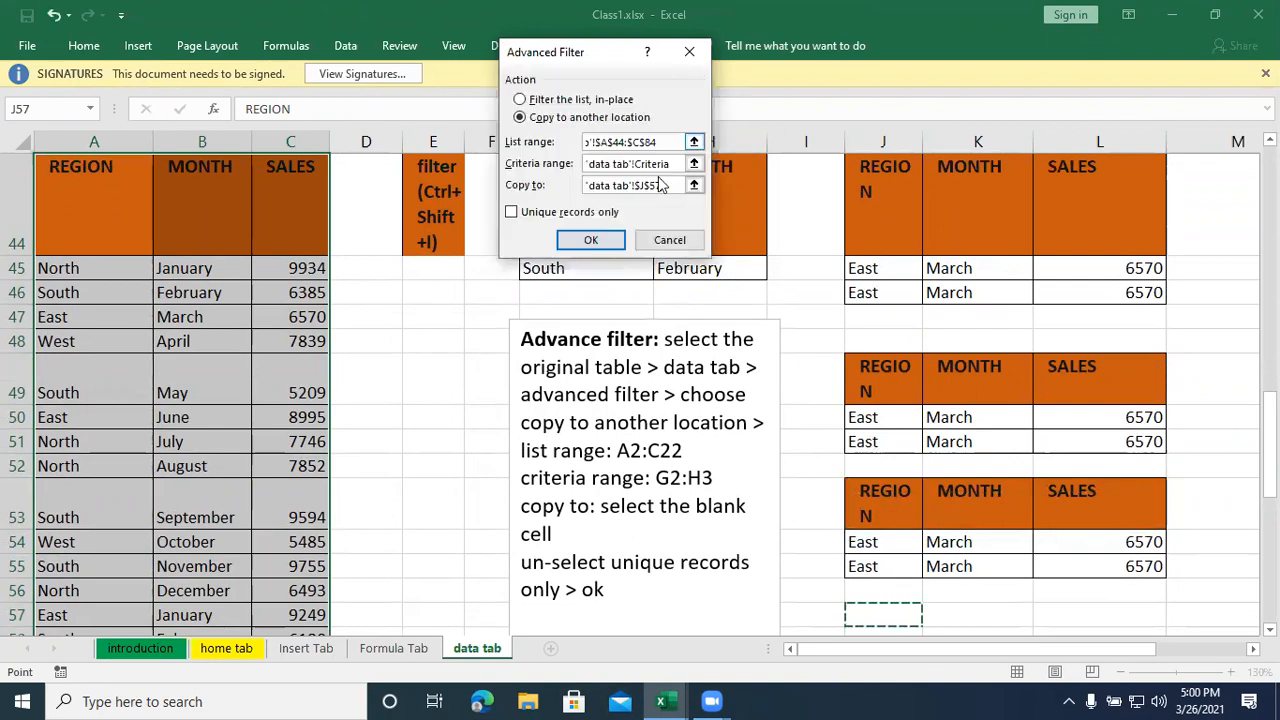
pyautogui.click(590, 241)
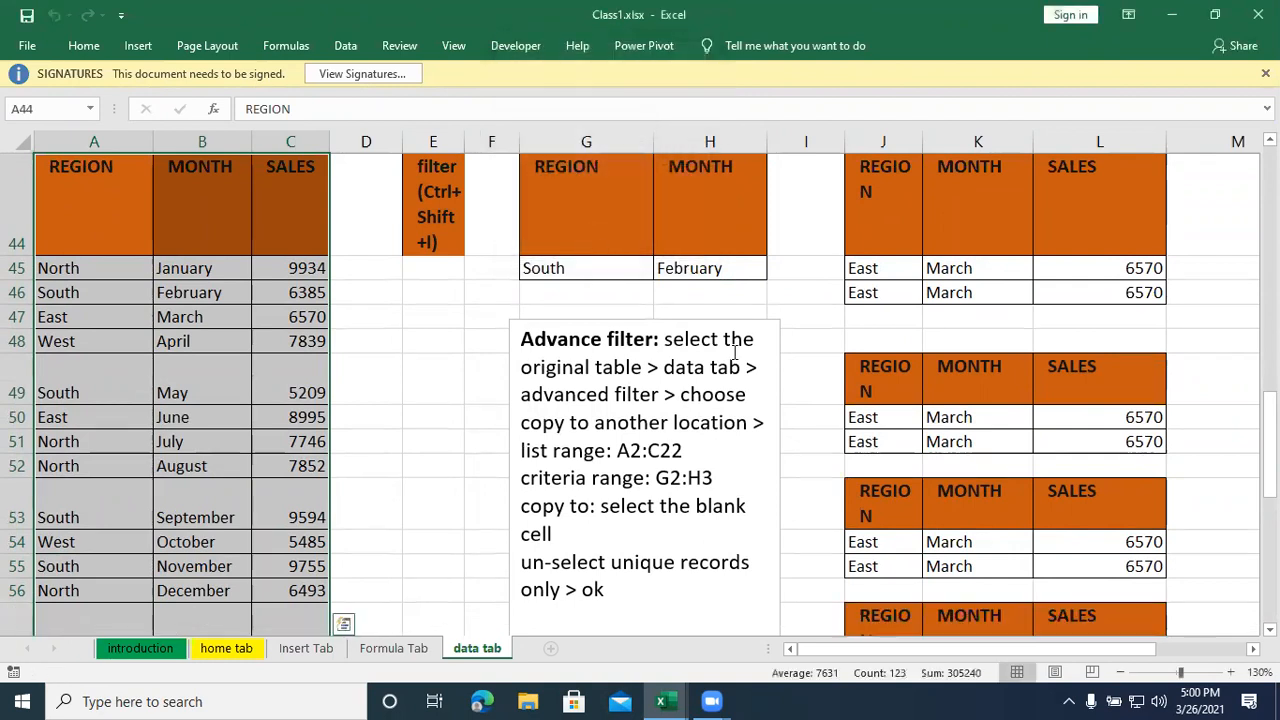
# - Check the rows extracted at J57 against the criteria table and select the region criterion cell G45
pyautogui.scroll(-2, 865, 428)
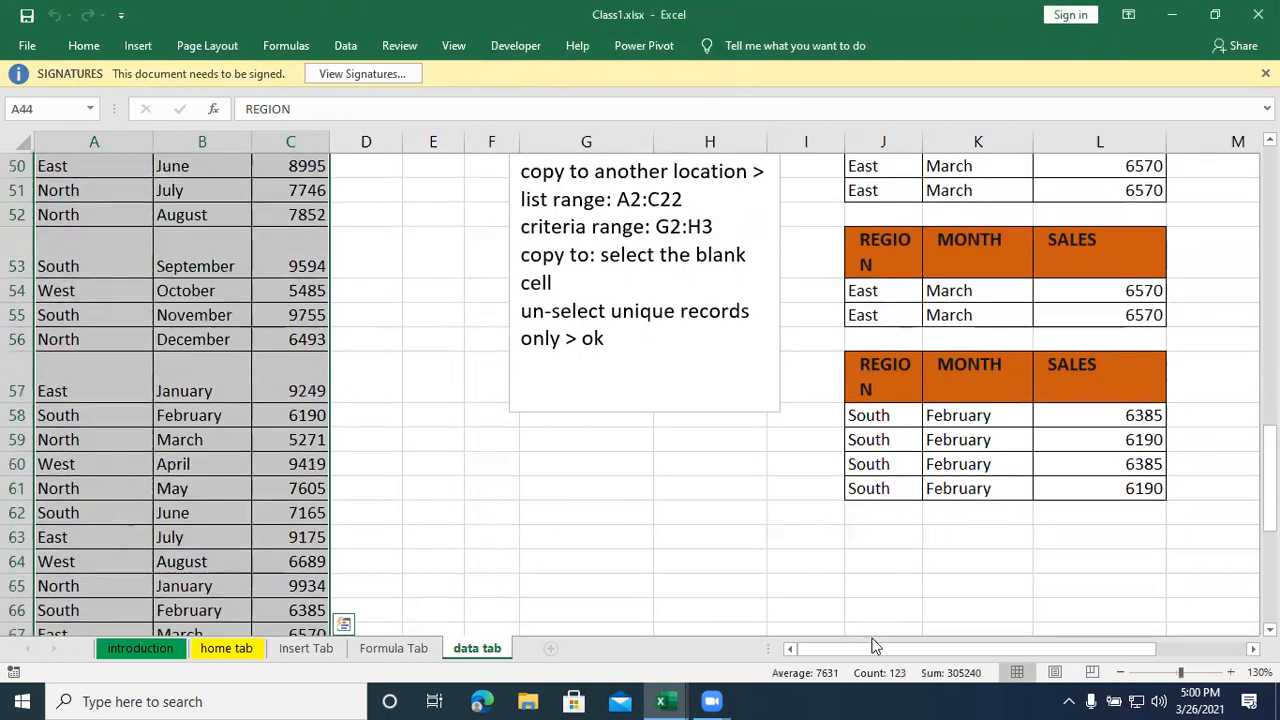
pyautogui.moveTo(868, 653); pyautogui.dragTo(973, 655)
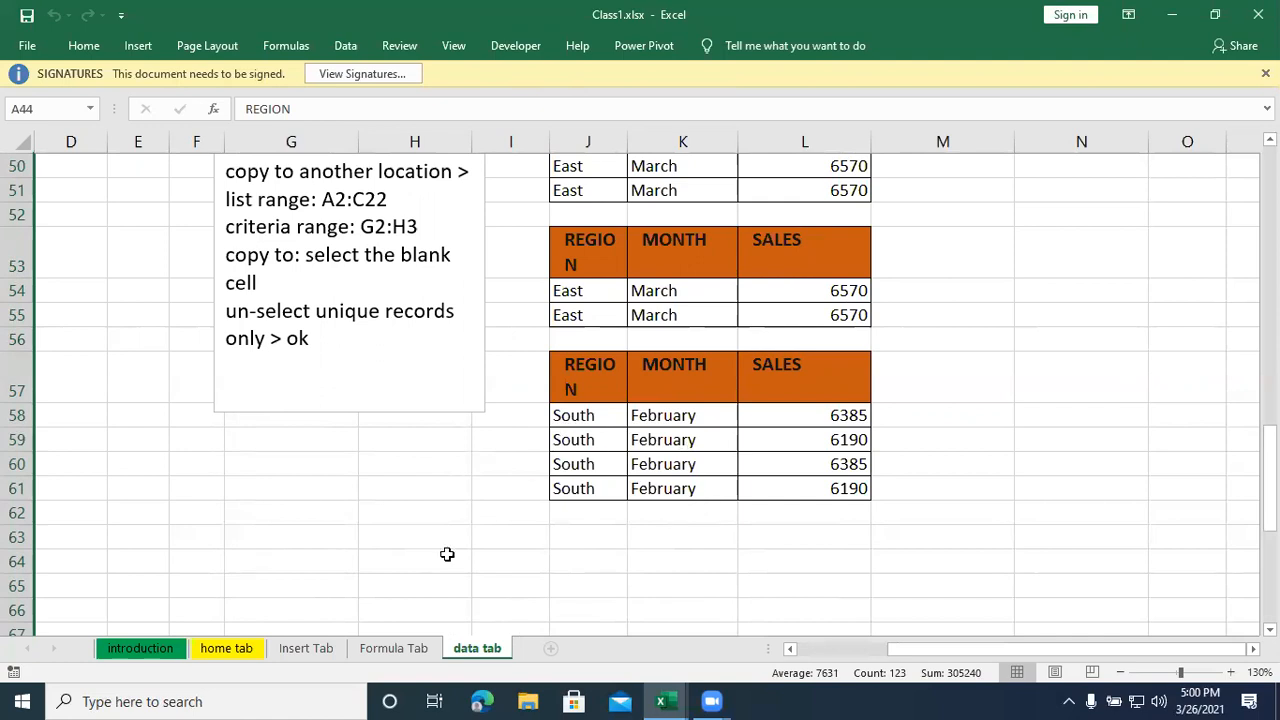
pyautogui.scroll(2, 386, 594)
pyautogui.scroll(1, 230, 263)
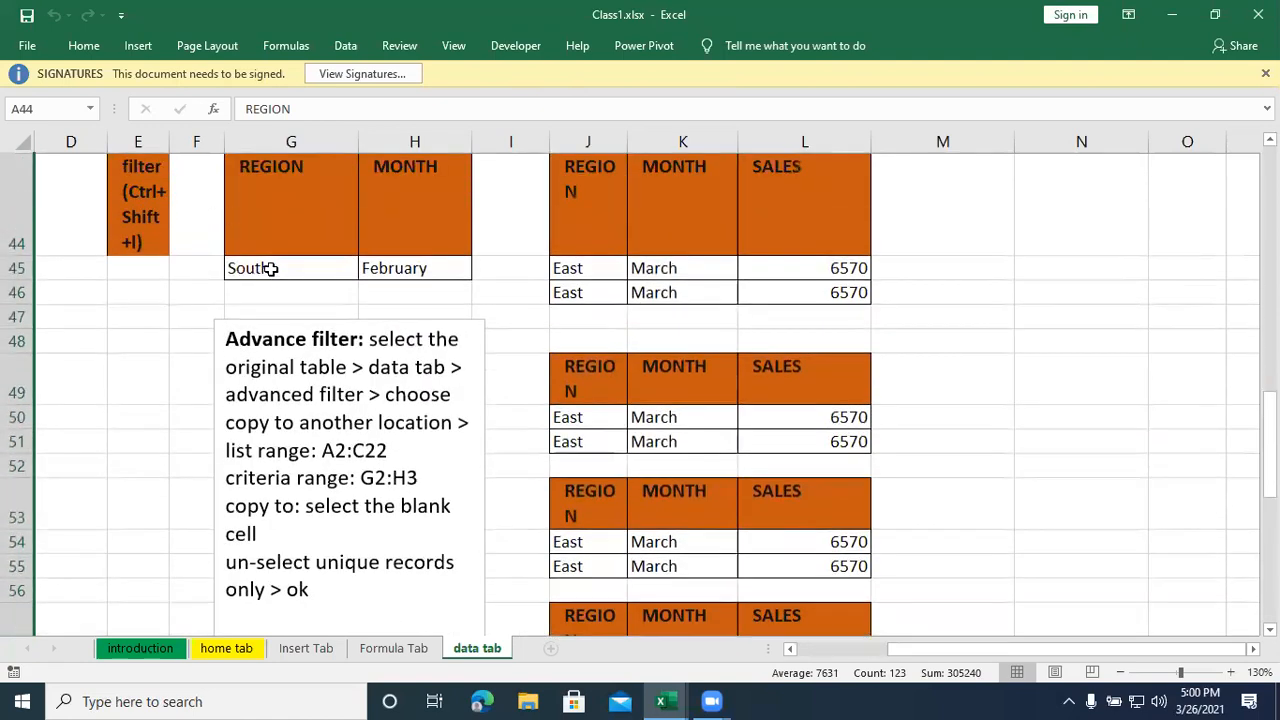
pyautogui.click(274, 268)
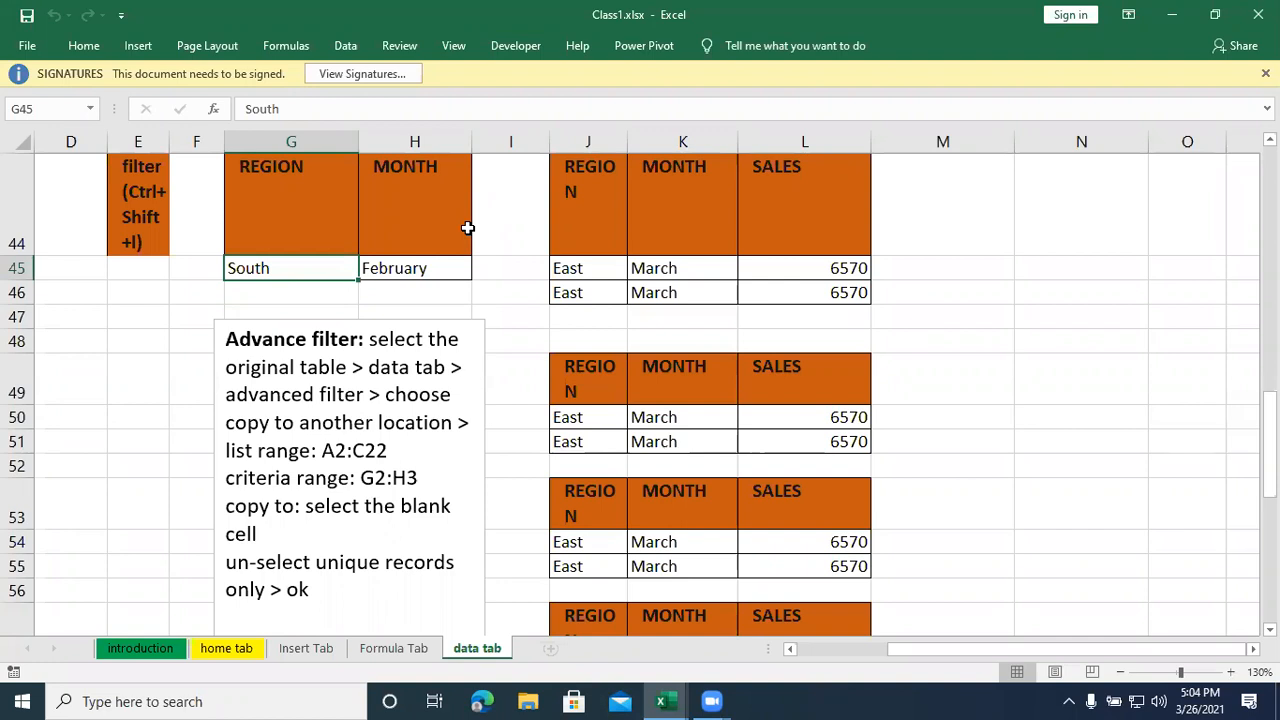
# - Clear the region and month criteria in cells G45:H45 of the criteria table
pyautogui.moveTo(255, 274); pyautogui.dragTo(393, 273)
pyautogui.press('Delete')
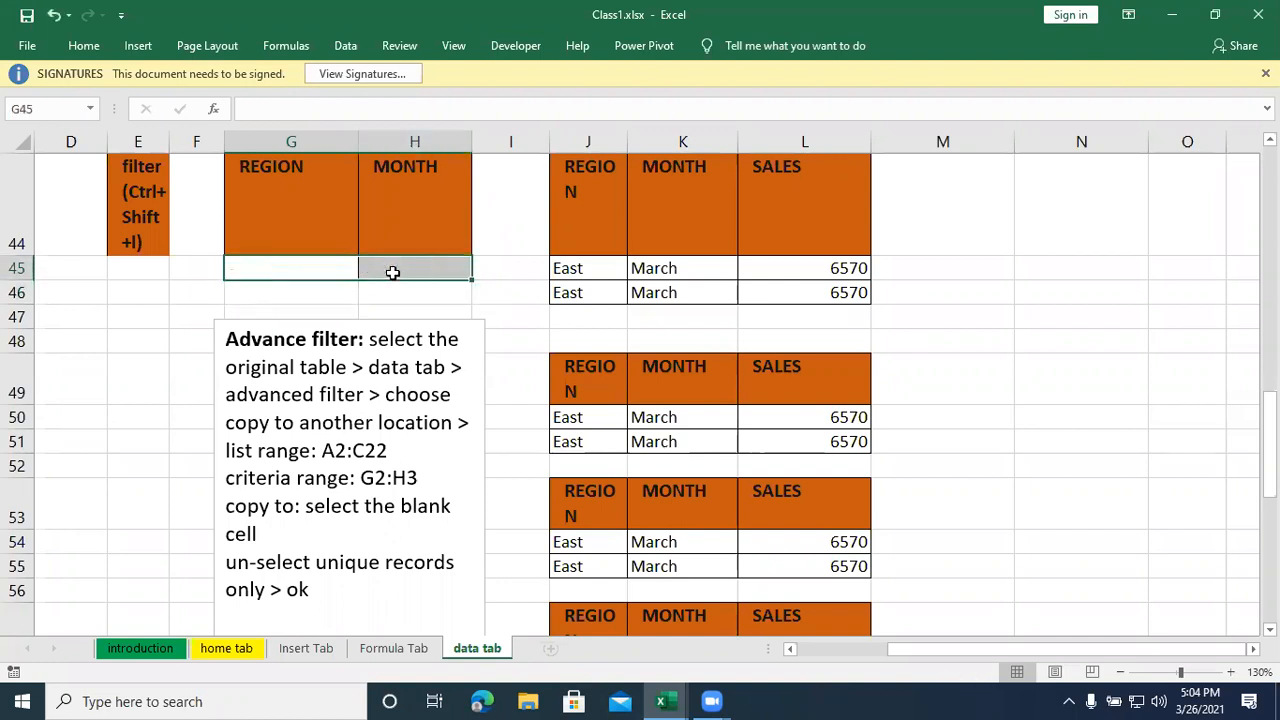
pyautogui.press('Down')
pyautogui.press('Down')
pyautogui.click(299, 268)
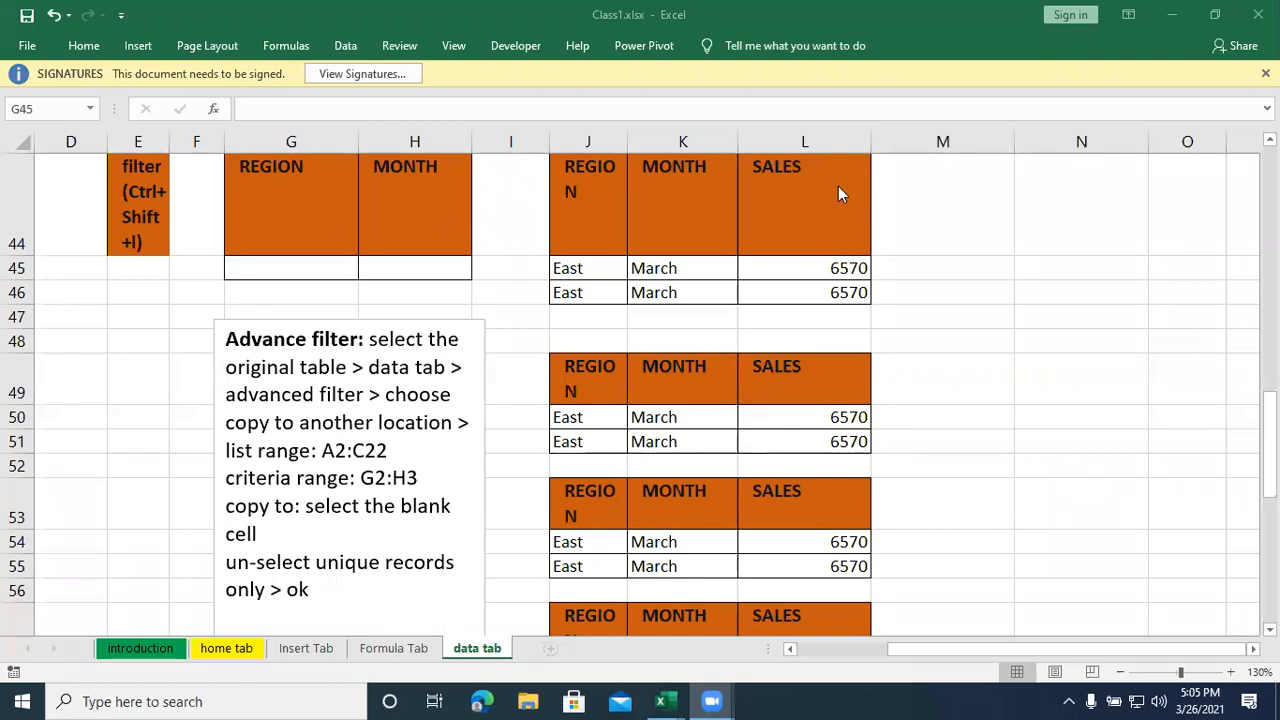
pyautogui.moveTo(346, 266)
pyautogui.mouseDown()
pyautogui.moveTo(363, 271)
pyautogui.moveTo(340, 278)
pyautogui.mouseUp()
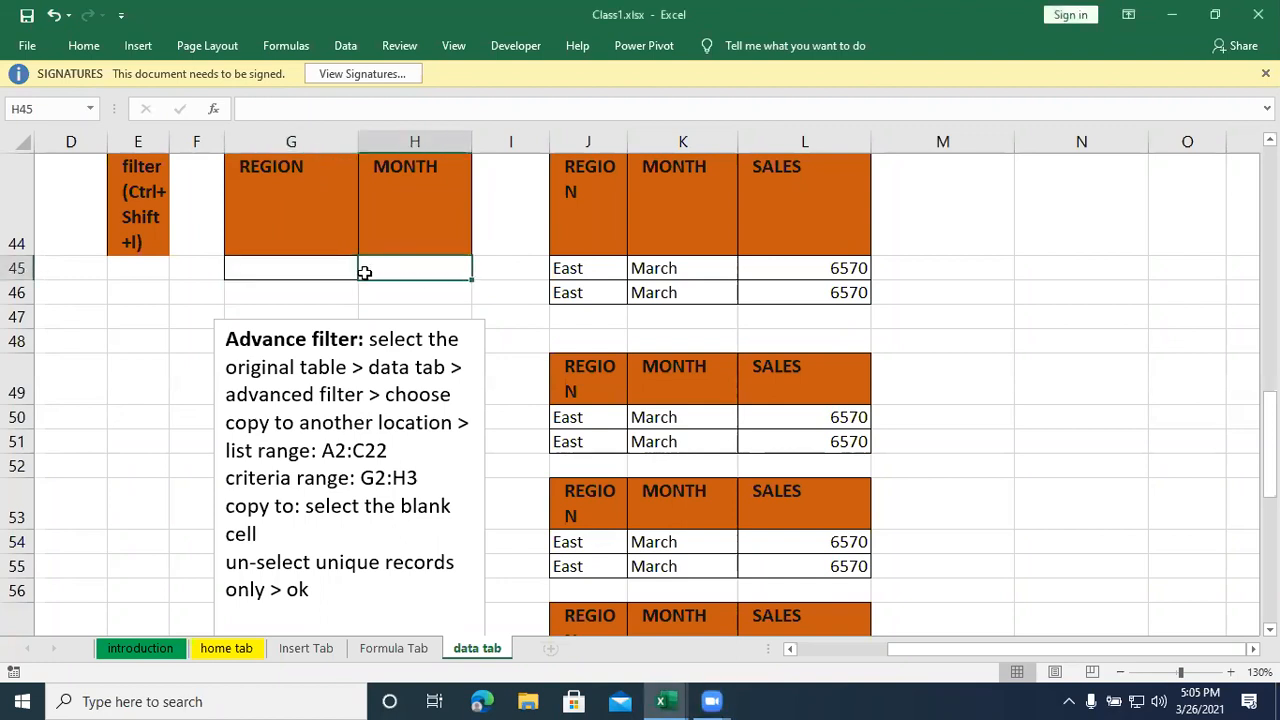
pyautogui.click(406, 273)
# - Start a data validation rule for the region criterion cell G45 that allows a list
pyautogui.click(261, 271)
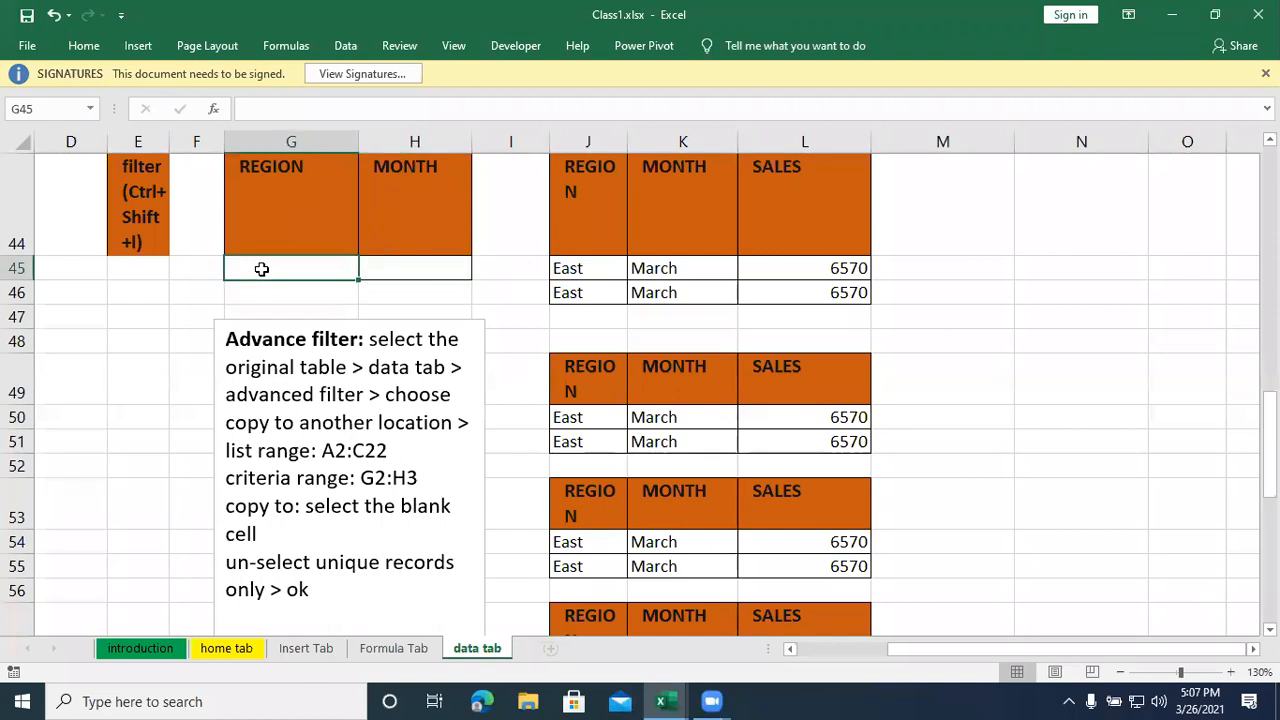
pyautogui.click(345, 46)
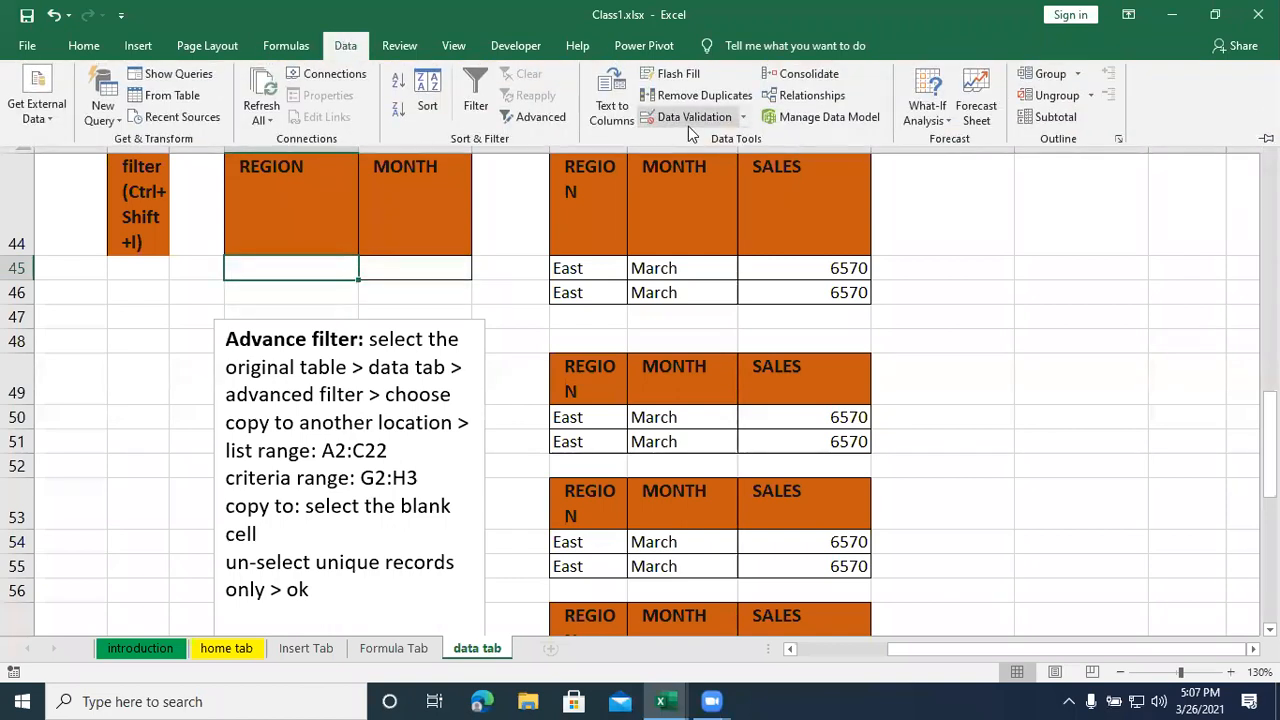
pyautogui.click(743, 117)
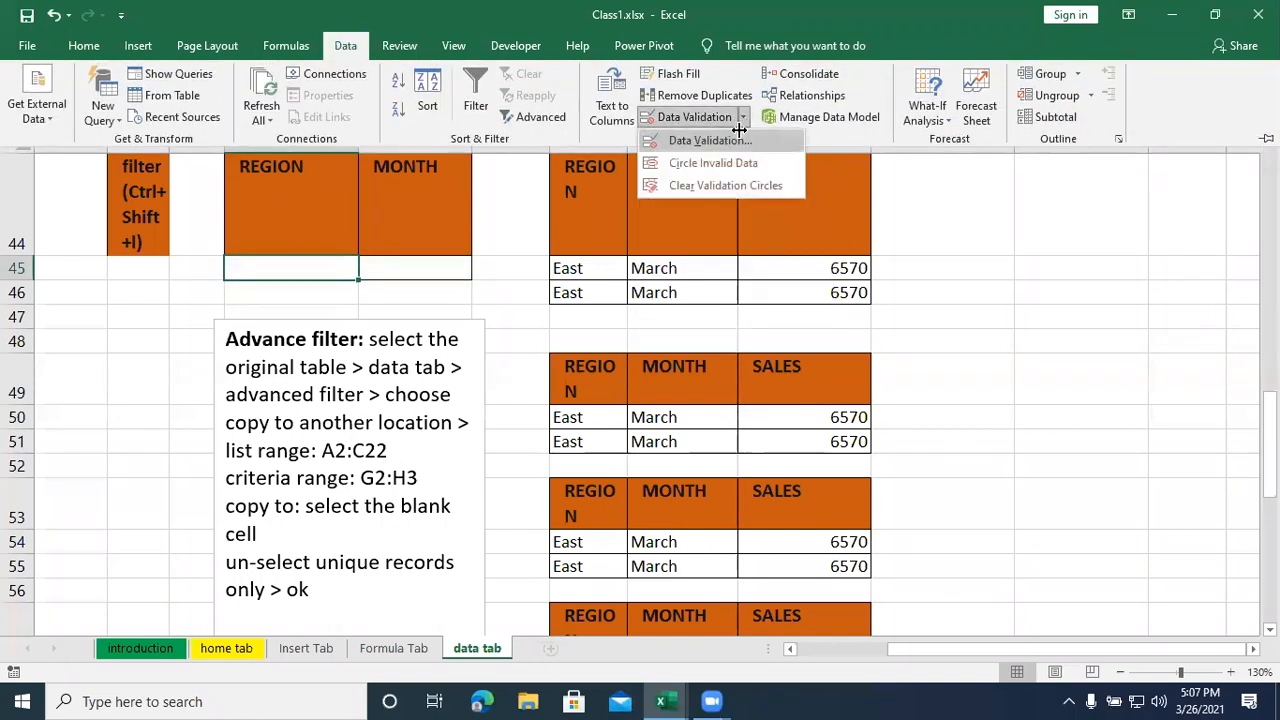
pyautogui.click(738, 140)
pyautogui.click(468, 50)
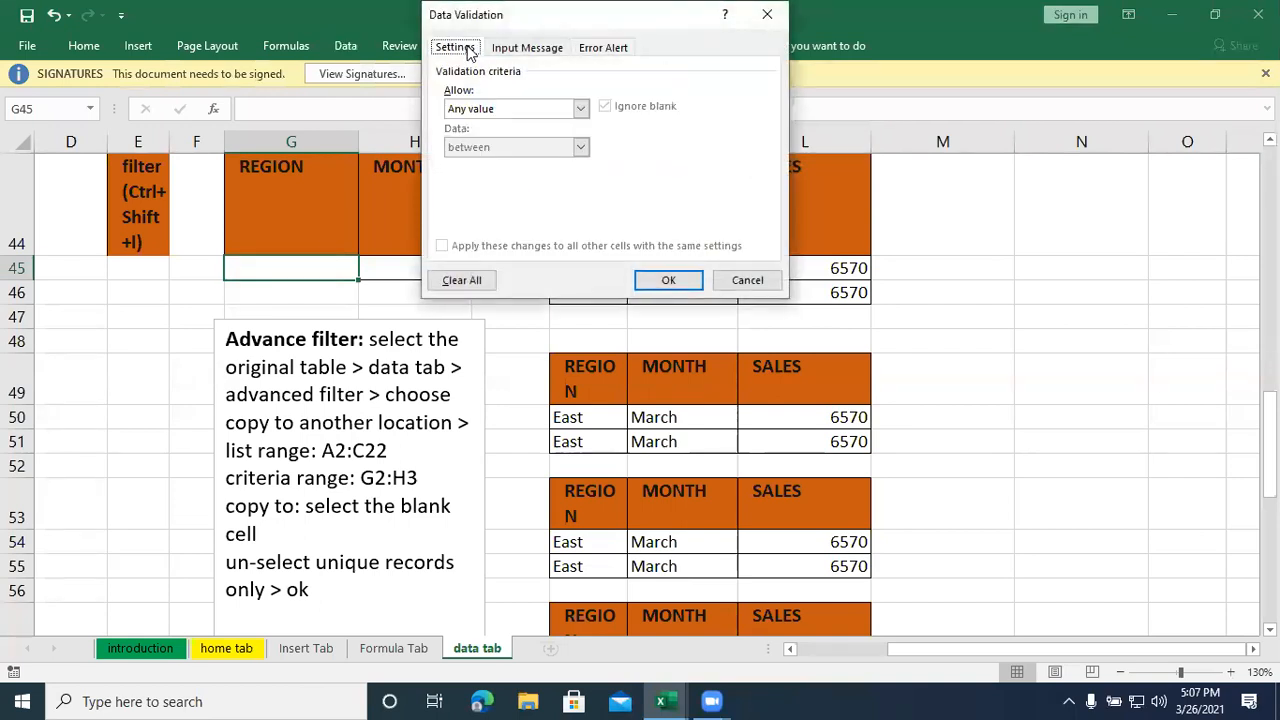
pyautogui.click(488, 112)
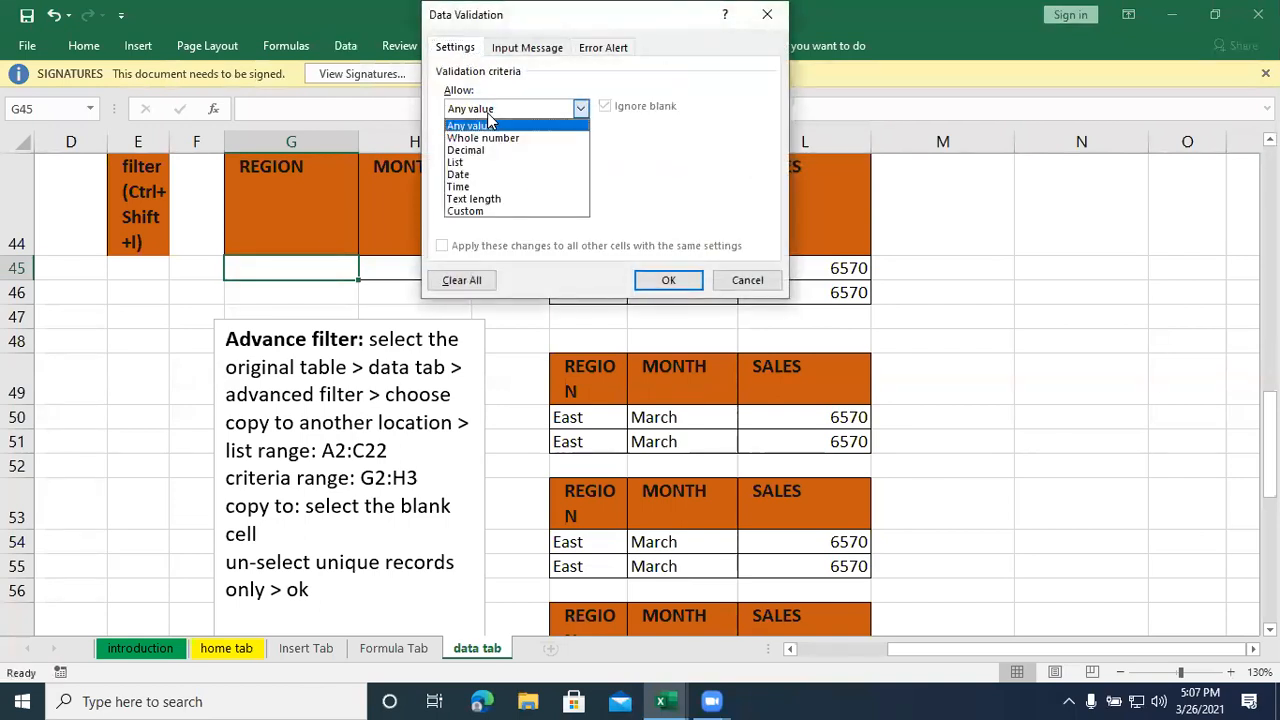
pyautogui.click(486, 162)
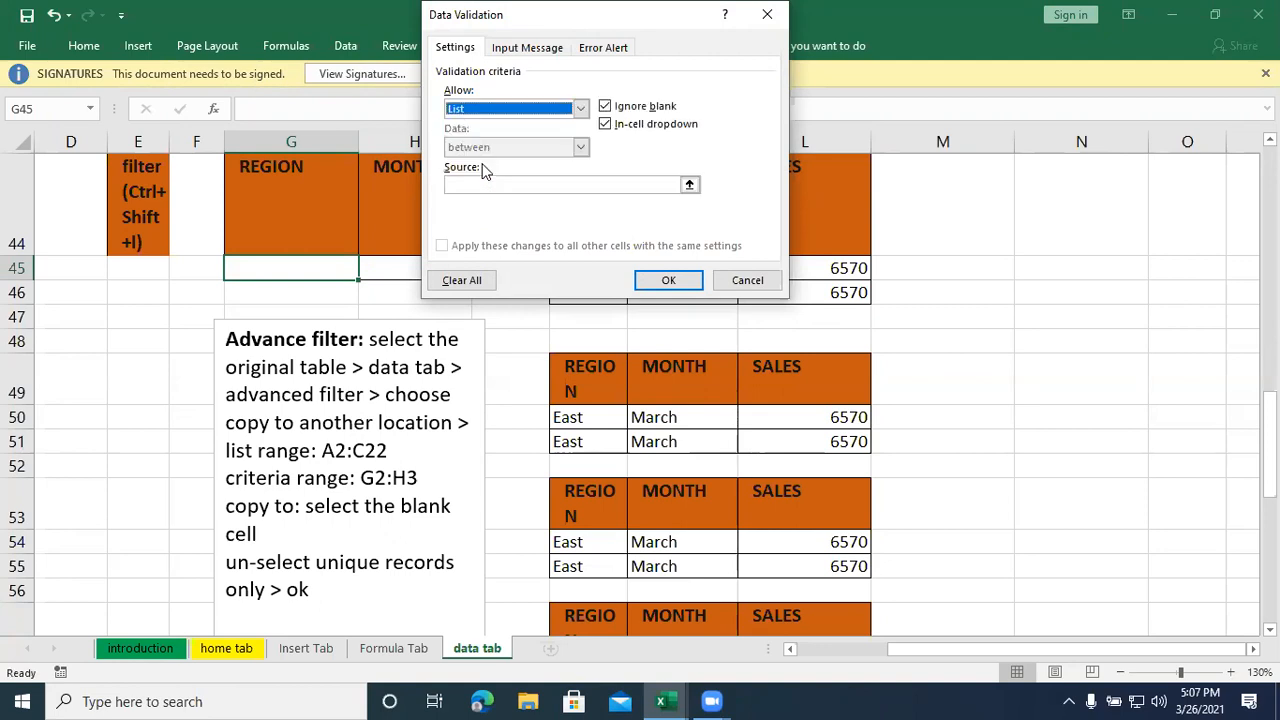
# - Set the region list's source to A45:A48, the first four regions of the sales table, and apply the validation
pyautogui.click(483, 182)
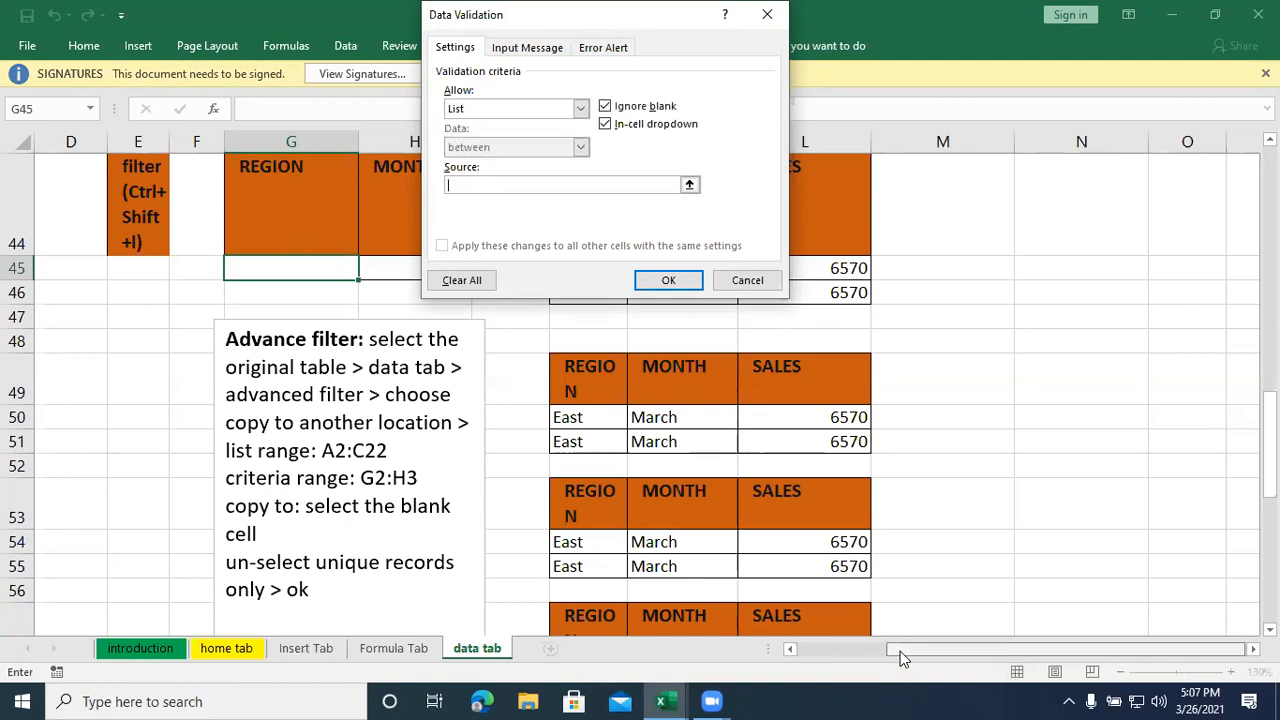
pyautogui.hscroll(-3, 864, 660)
pyautogui.hscroll(-1, 834, 662)
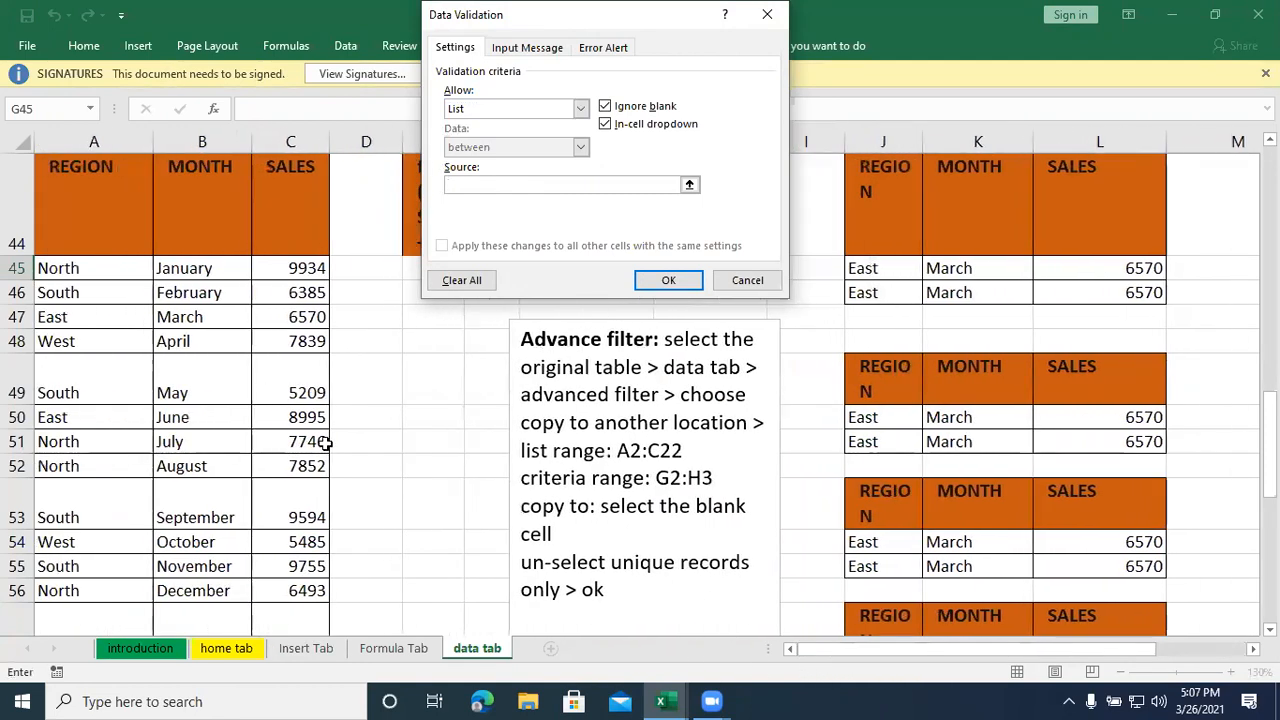
pyautogui.click(70, 270)
pyautogui.moveTo(73, 278); pyautogui.dragTo(80, 346)
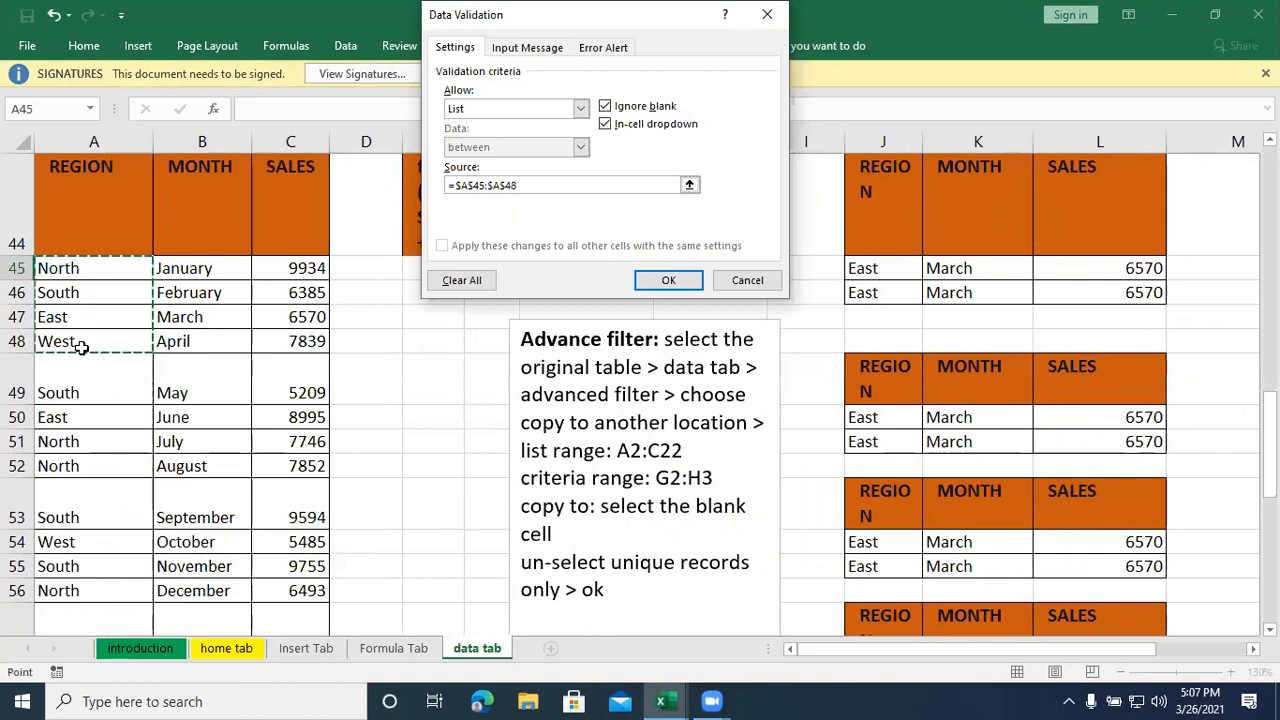
pyautogui.click(668, 279)
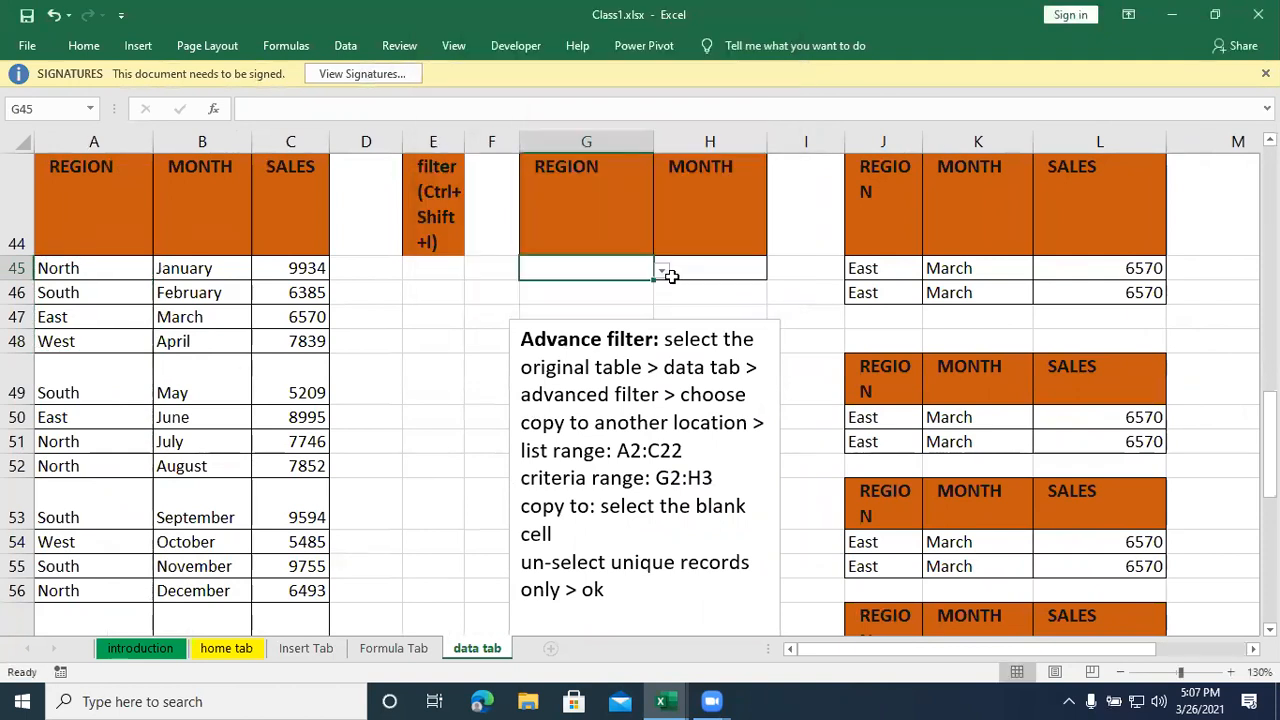
# - Try out the region dropdown in G45 by choosing South, East and finally West
pyautogui.click(663, 272)
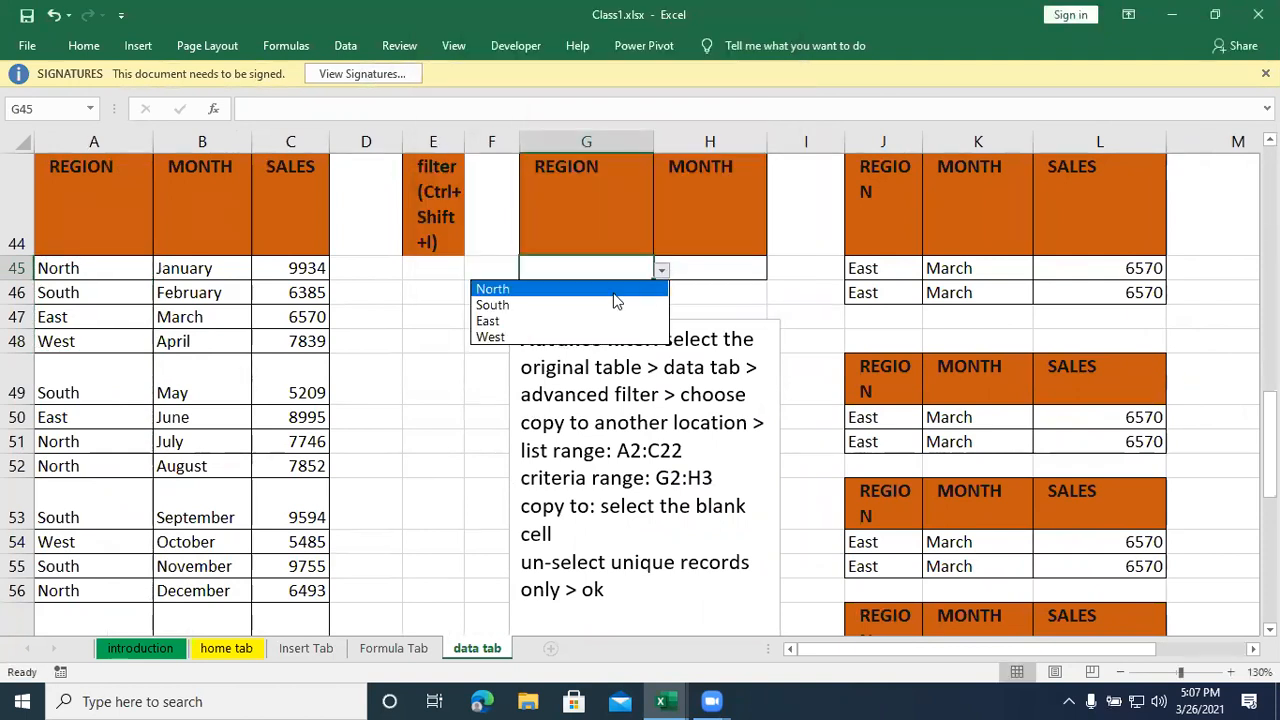
pyautogui.click(607, 305)
pyautogui.click(661, 271)
pyautogui.click(605, 322)
pyautogui.click(661, 271)
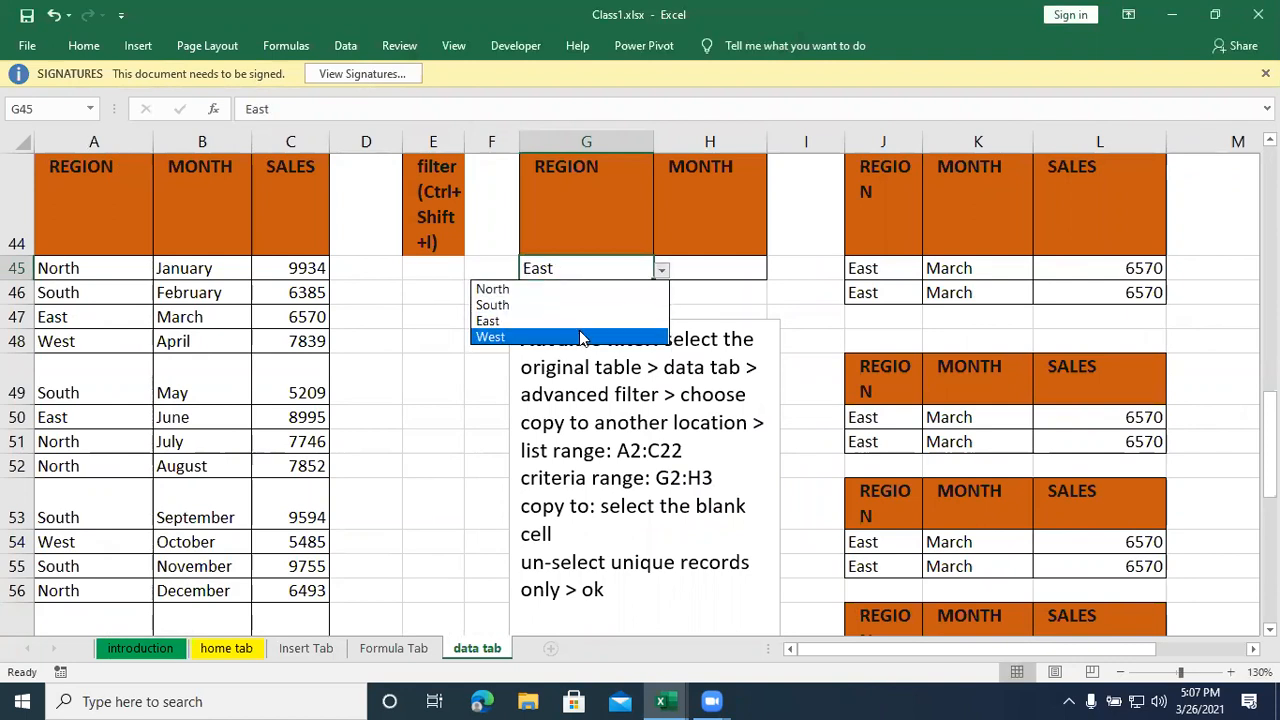
pyautogui.click(581, 338)
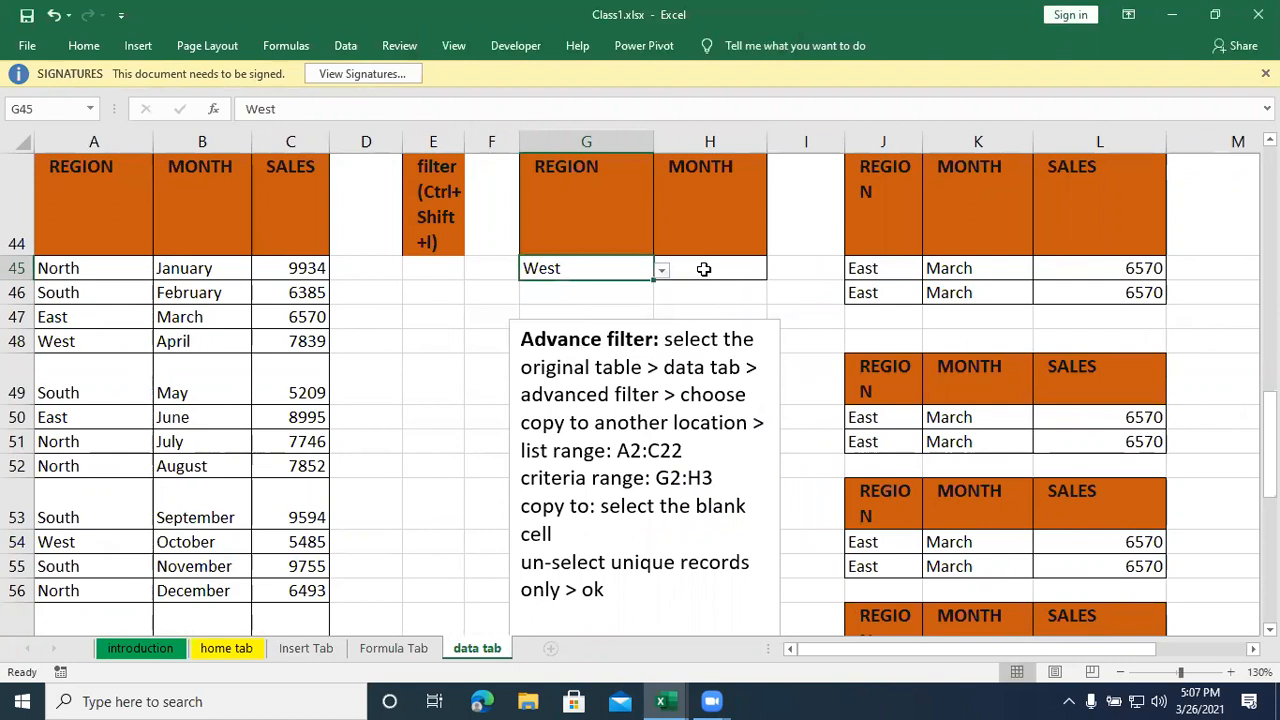
# - Add list data validation to the month criterion cell H45 with the months in B45:B56 as its source
pyautogui.click(704, 269)
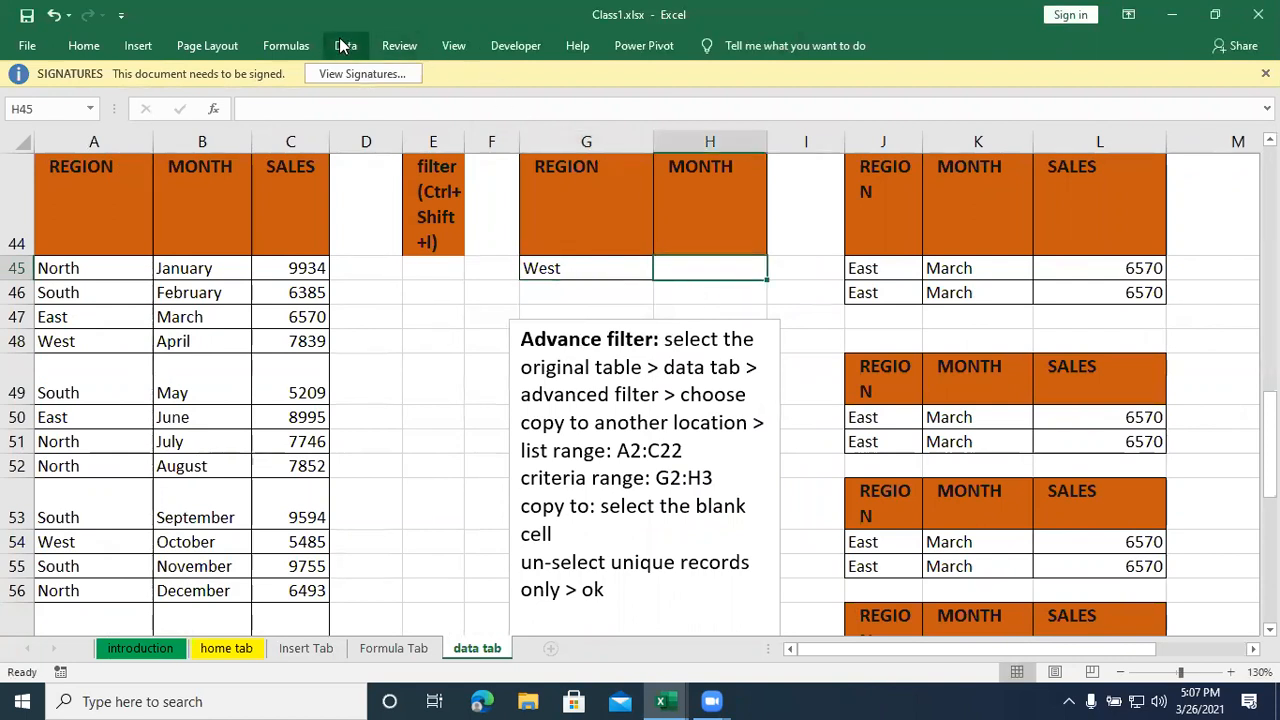
pyautogui.click(345, 45)
pyautogui.click(699, 109)
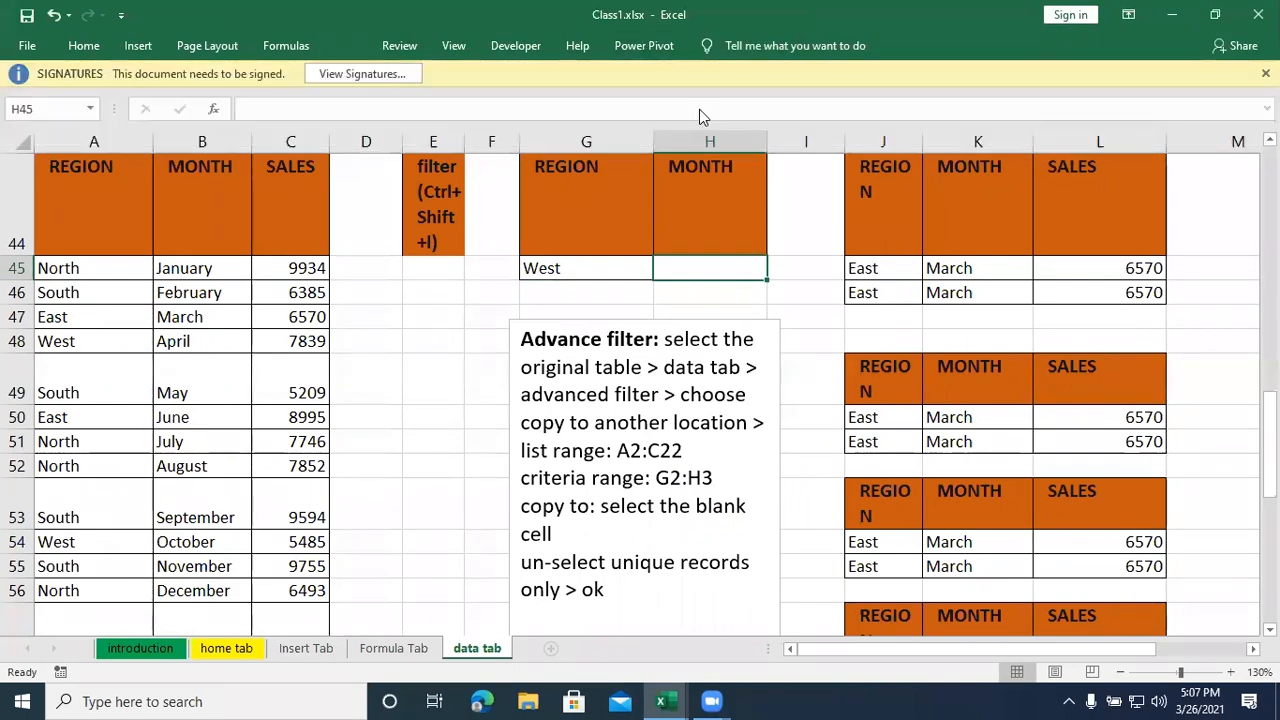
pyautogui.click(484, 110)
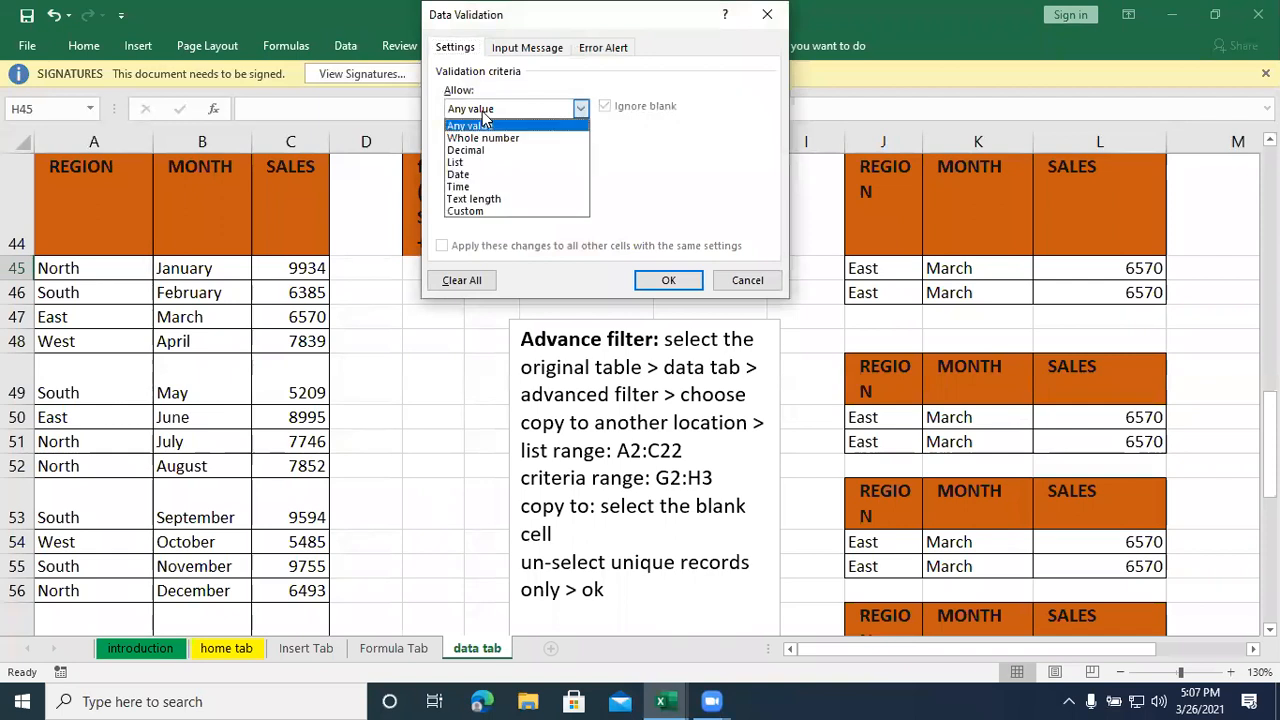
pyautogui.click(462, 162)
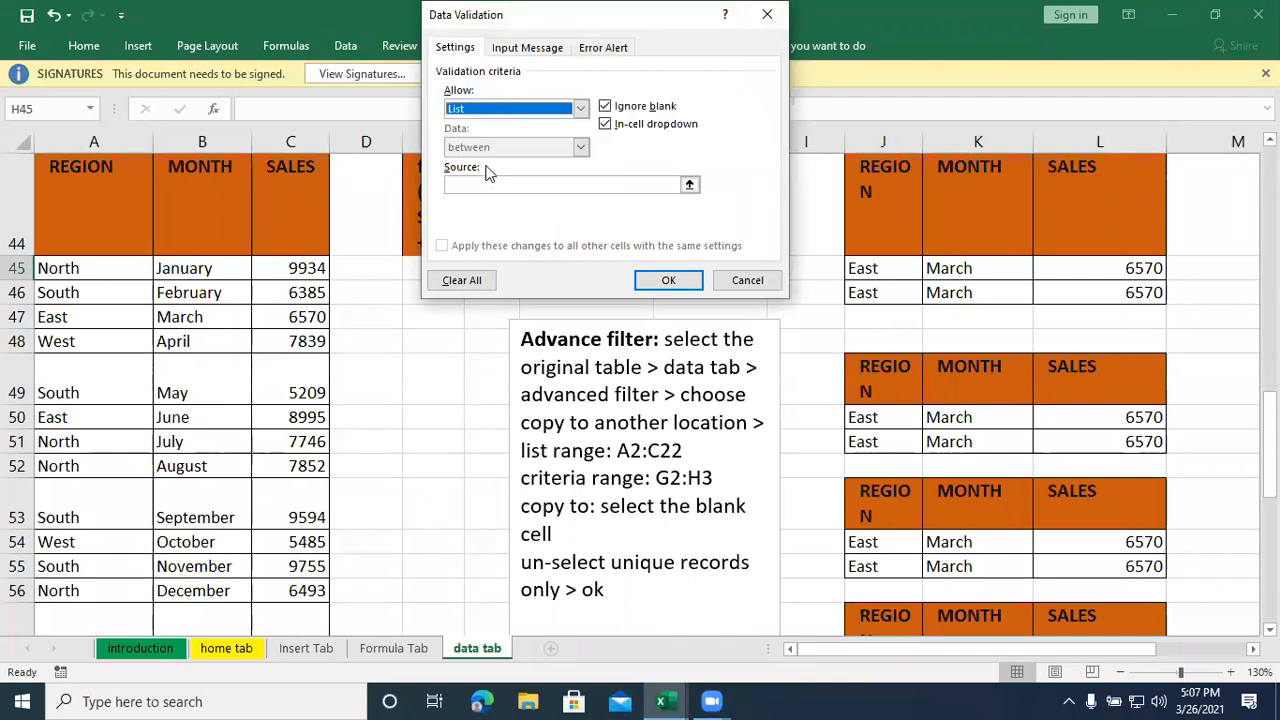
pyautogui.click(689, 184)
pyautogui.moveTo(200, 264); pyautogui.dragTo(193, 592)
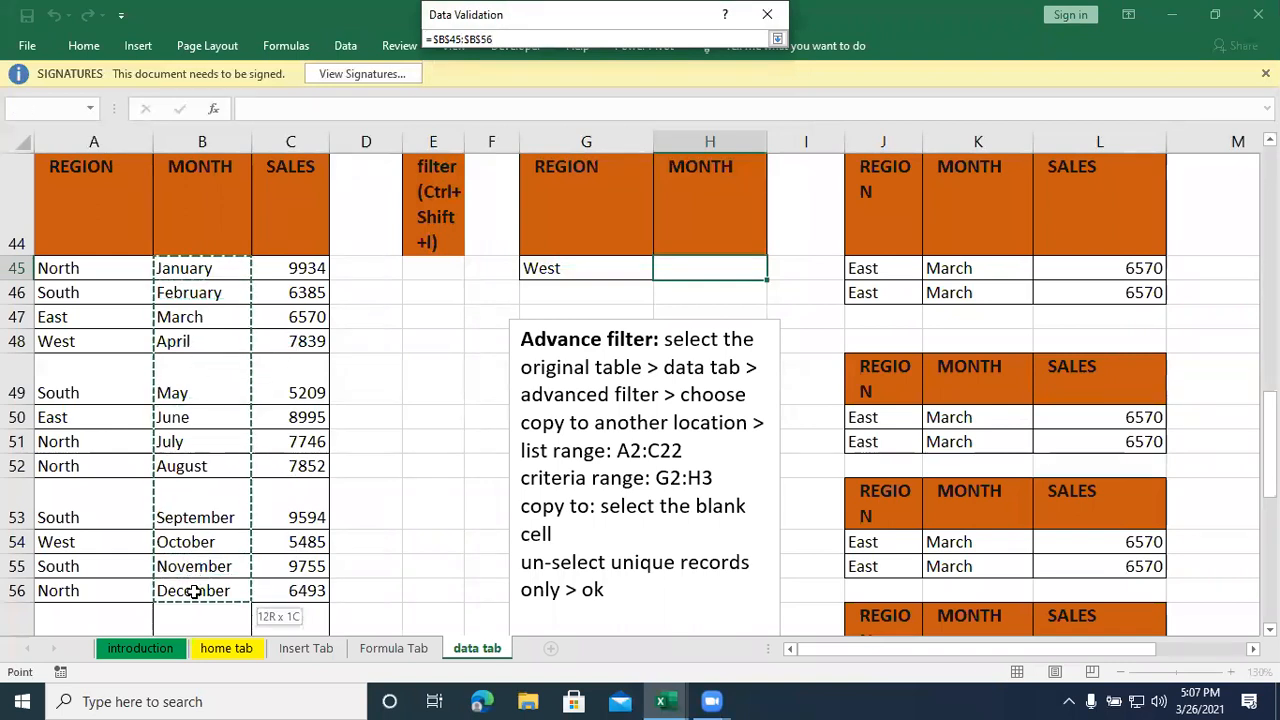
pyautogui.click(777, 38)
pyautogui.click(662, 276)
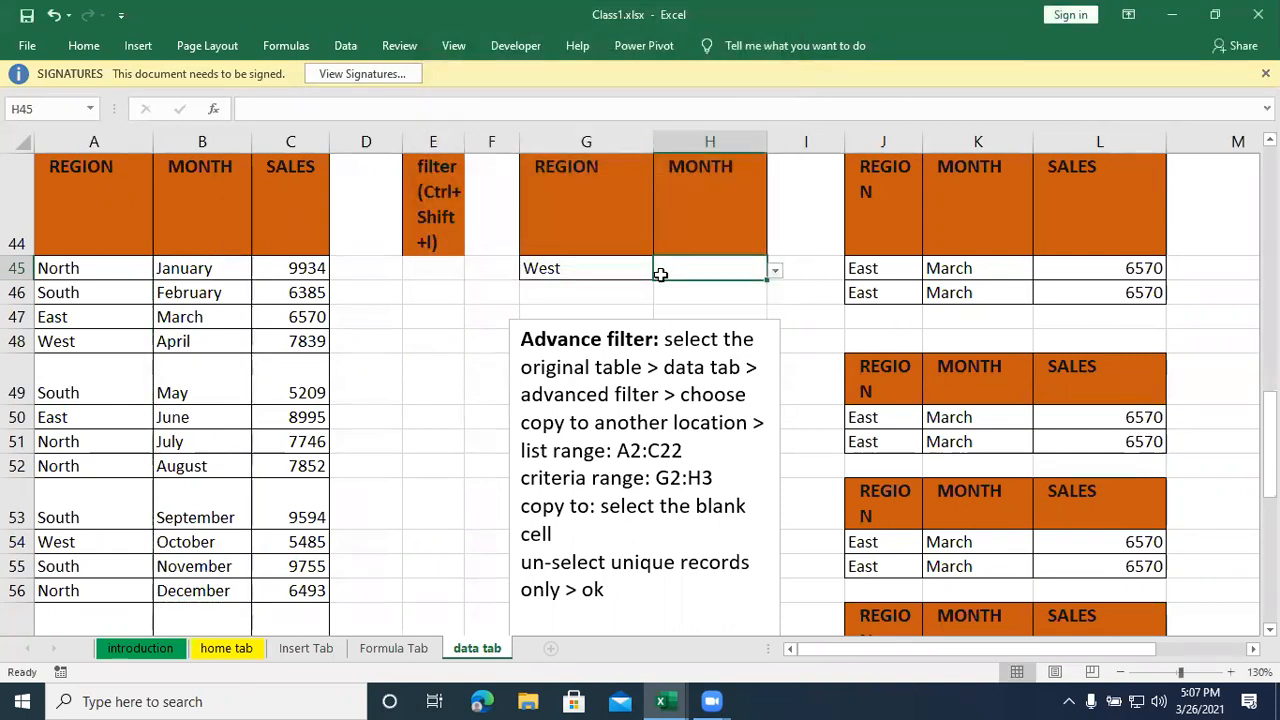
# - Try out the month dropdown in H45 by choosing March and finally May
pyautogui.click(775, 270)
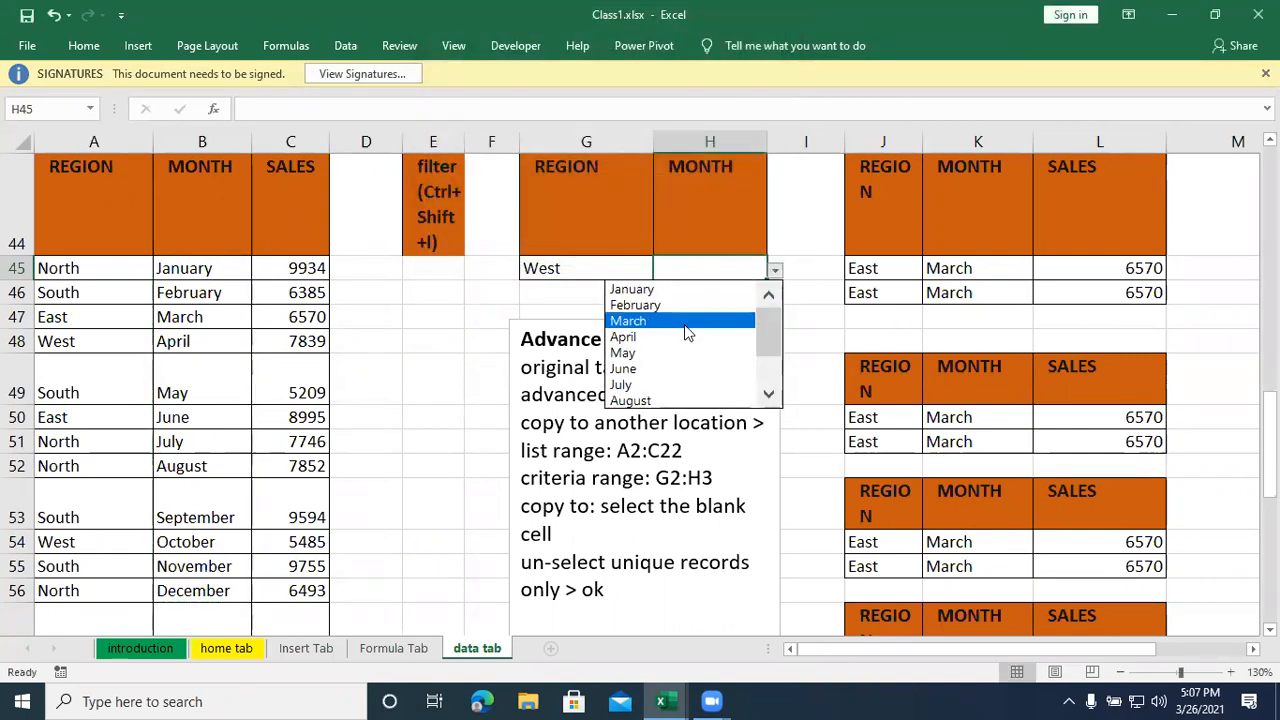
pyautogui.click(686, 324)
pyautogui.click(773, 271)
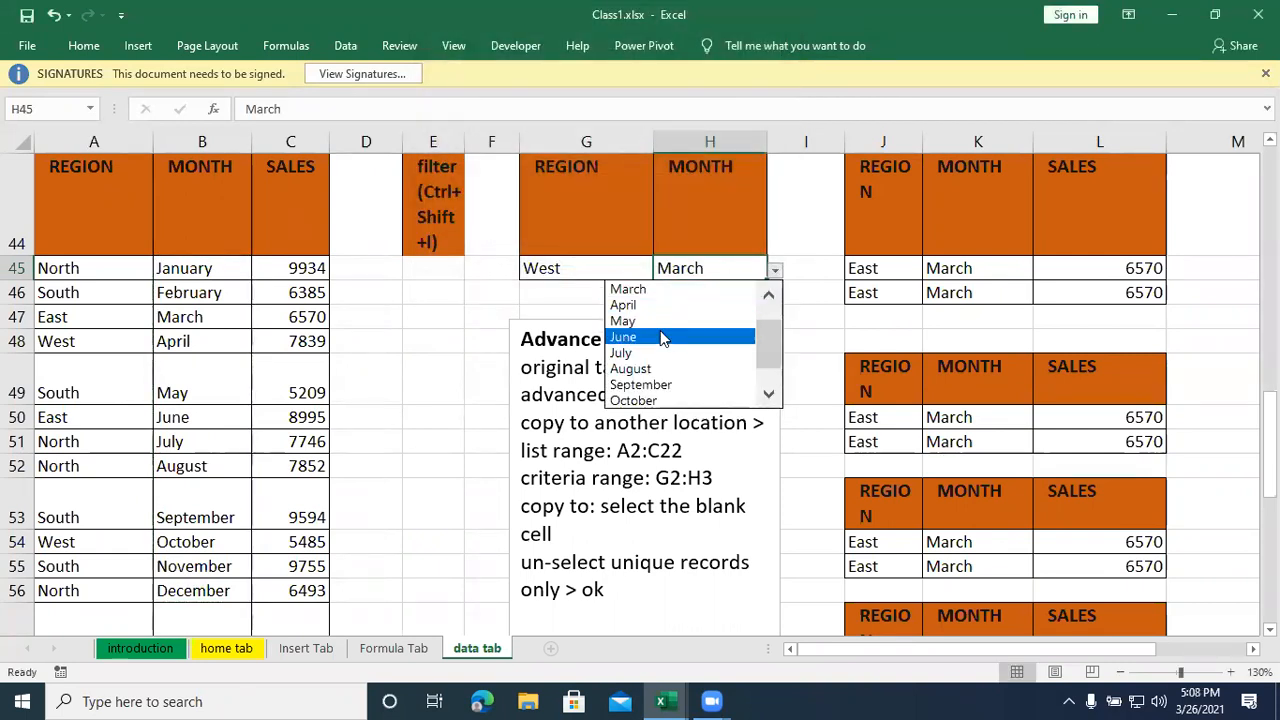
pyautogui.click(660, 321)
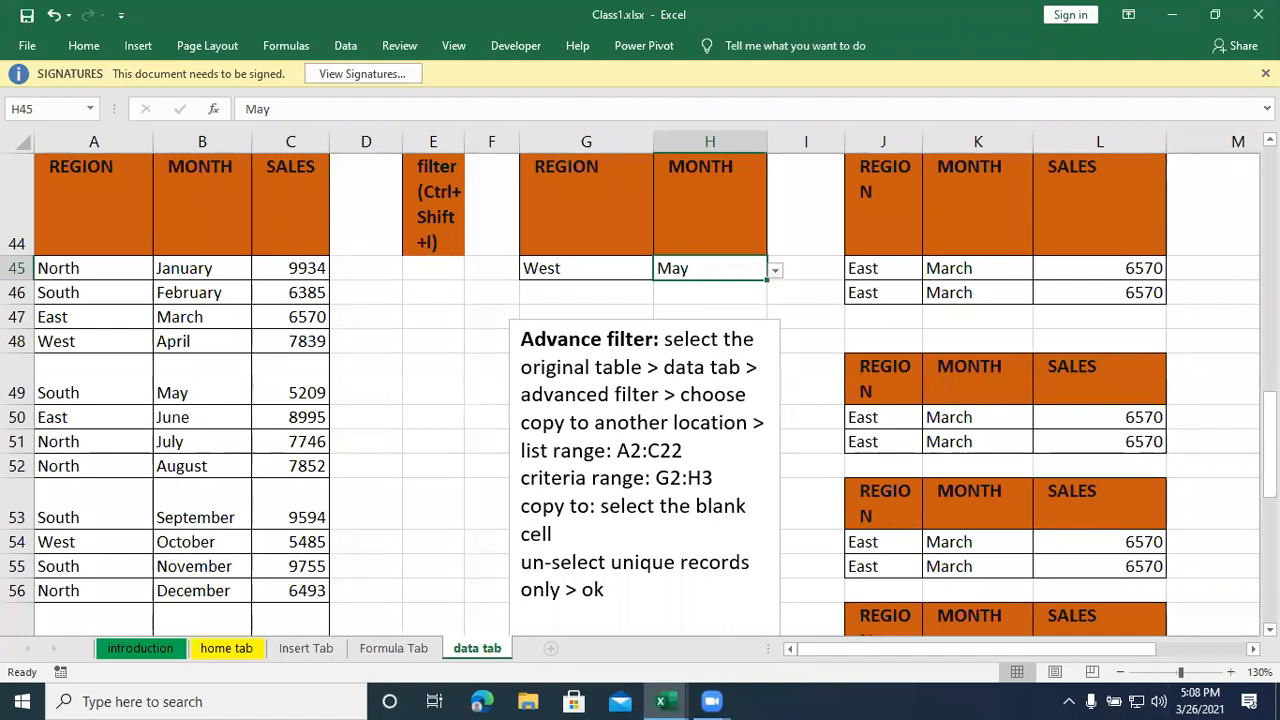
pyautogui.click(570, 277)
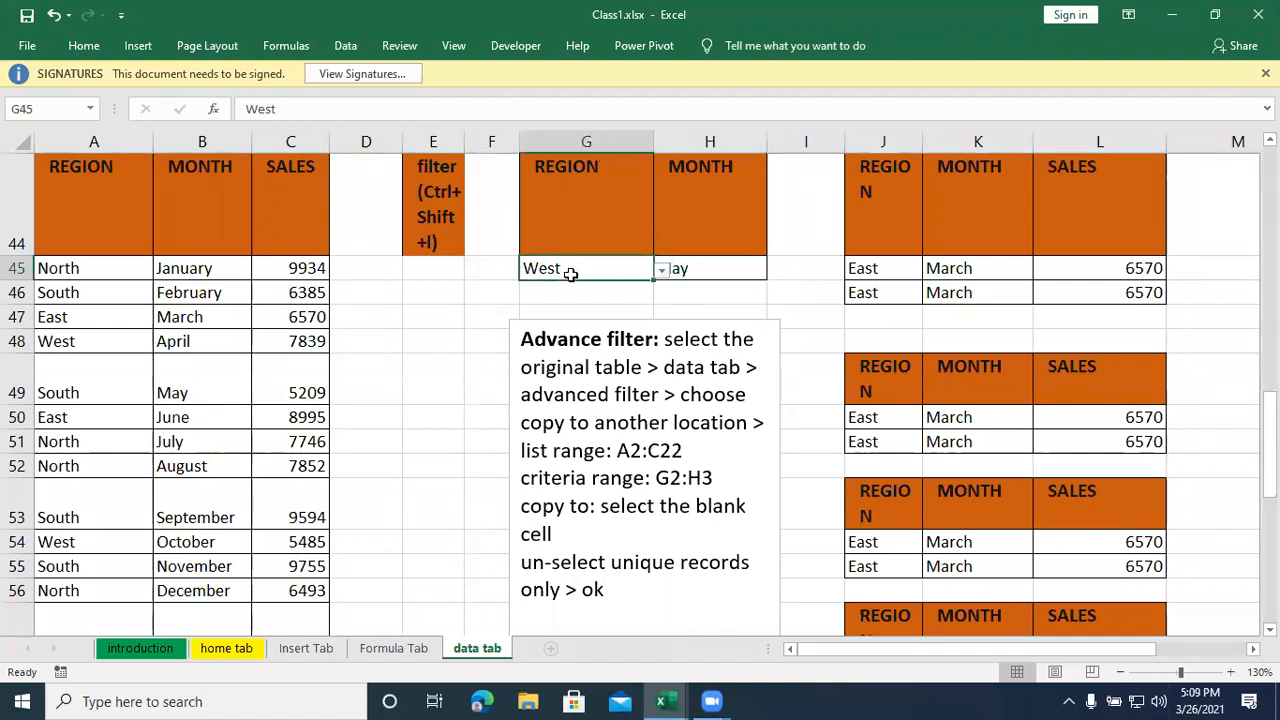
pyautogui.click(695, 267)
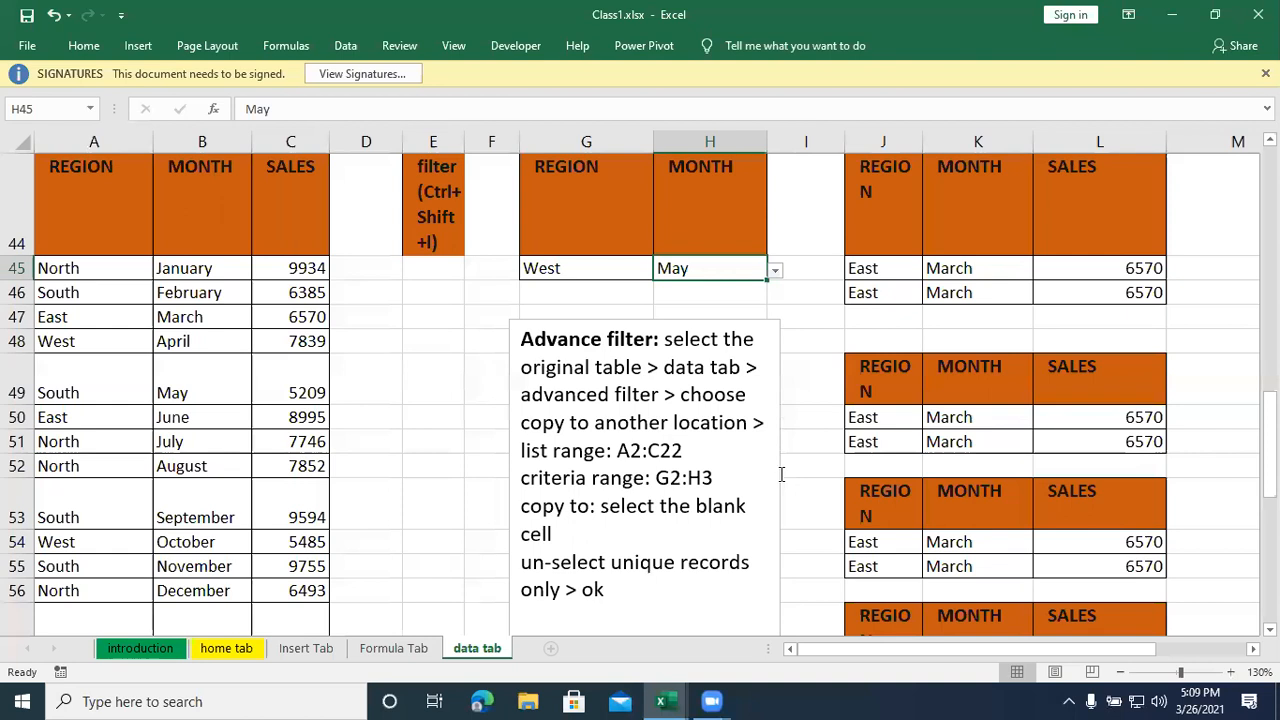
pyautogui.click(812, 466)
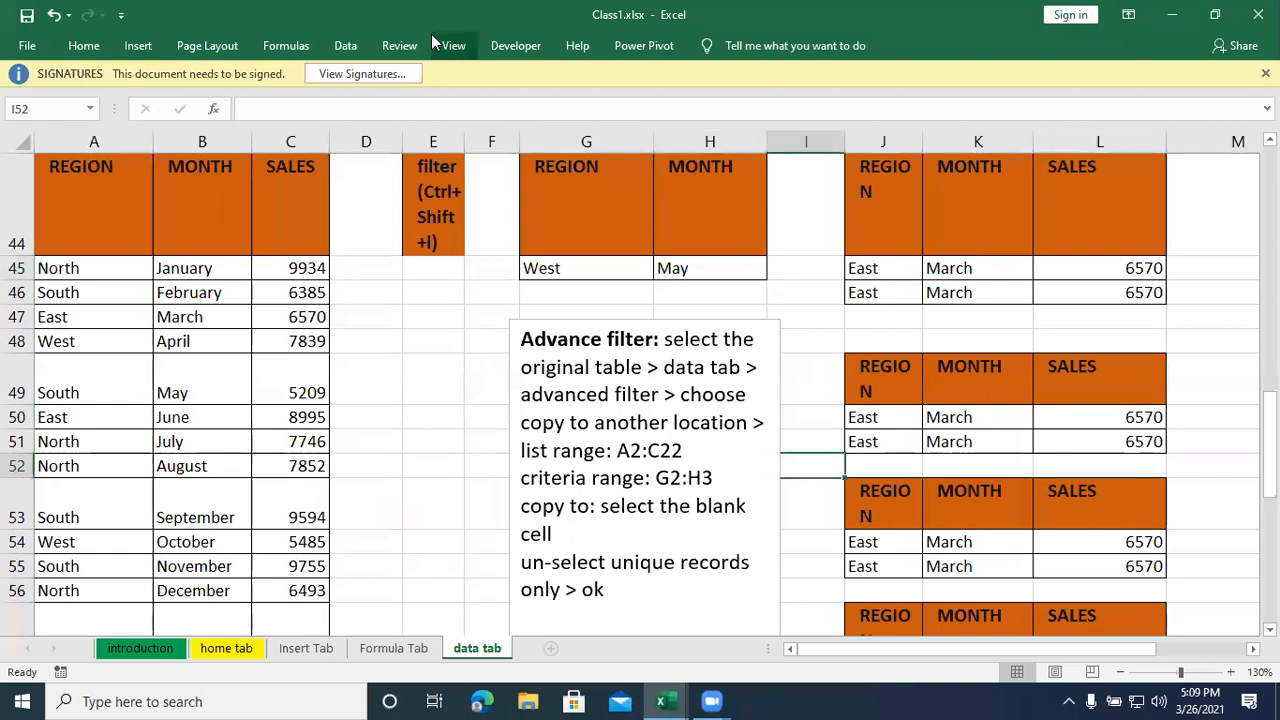
pyautogui.click(345, 46)
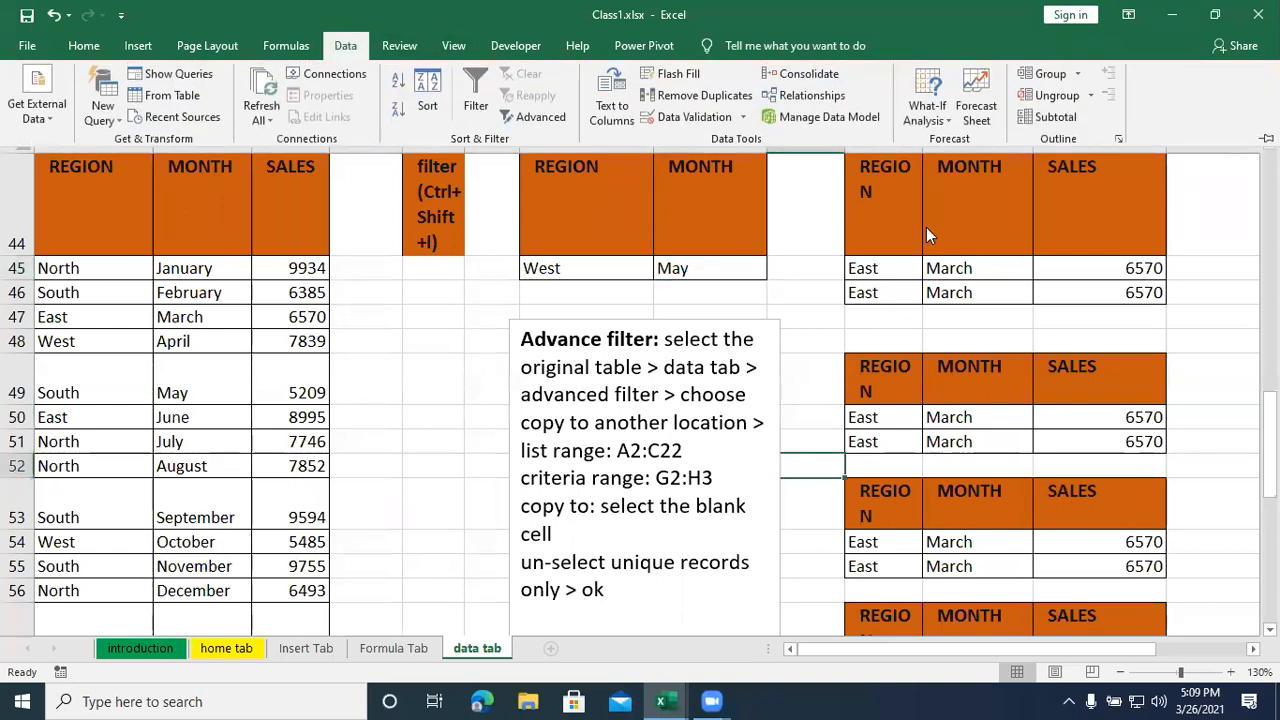
pyautogui.click(450, 522)
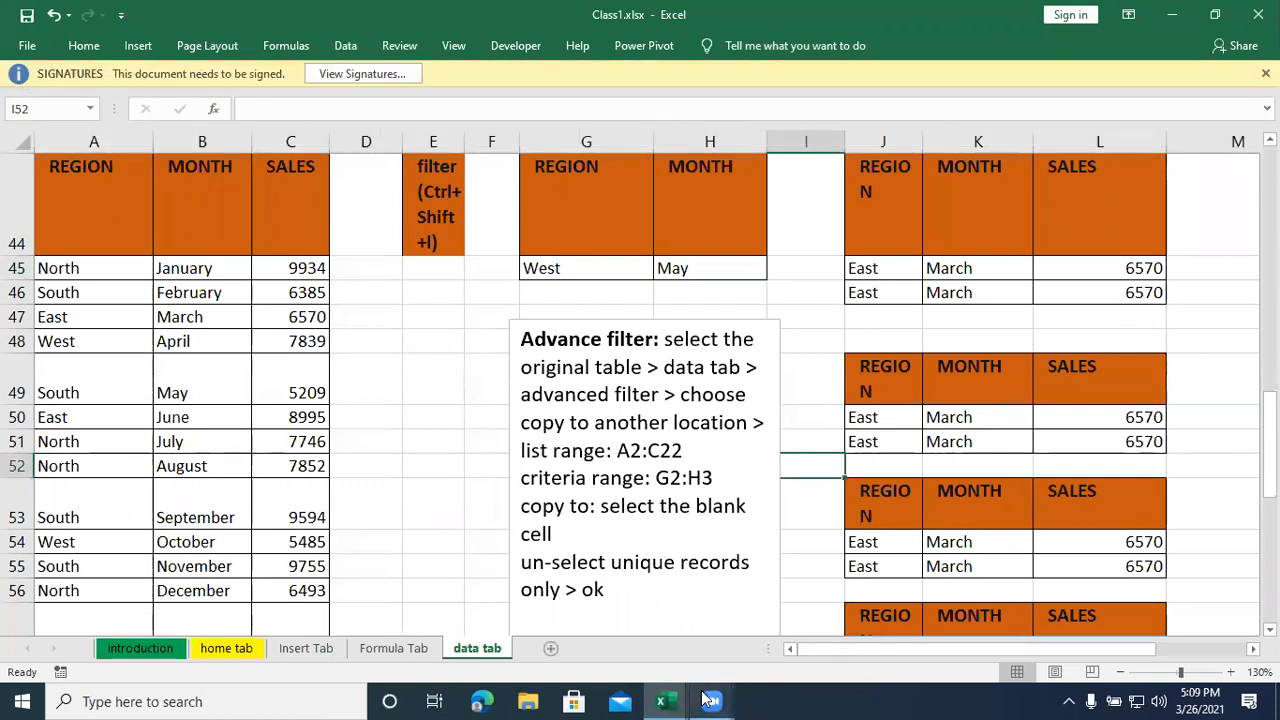
# - Open MCC Daily Attendance.xlsx from the MCC College Excel Class folder on the desktop and show the start of the attendance list
pyautogui.moveTo(668, 700)
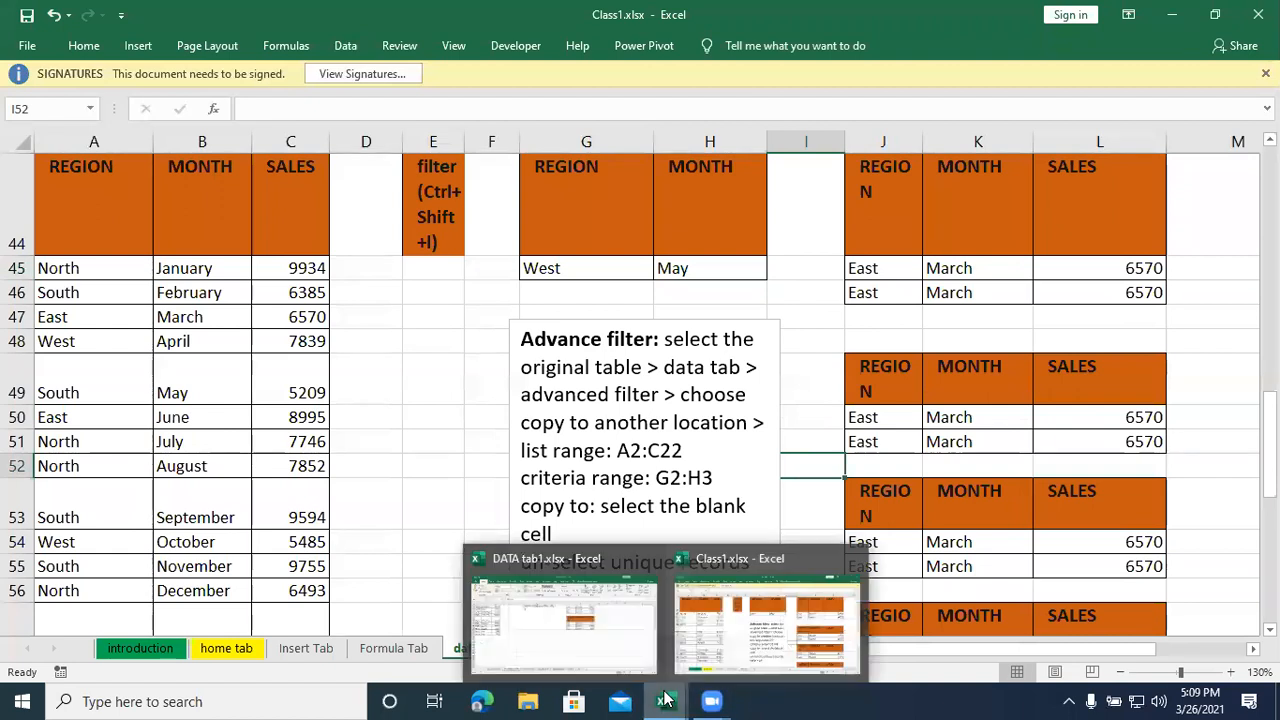
pyautogui.click(1172, 15)
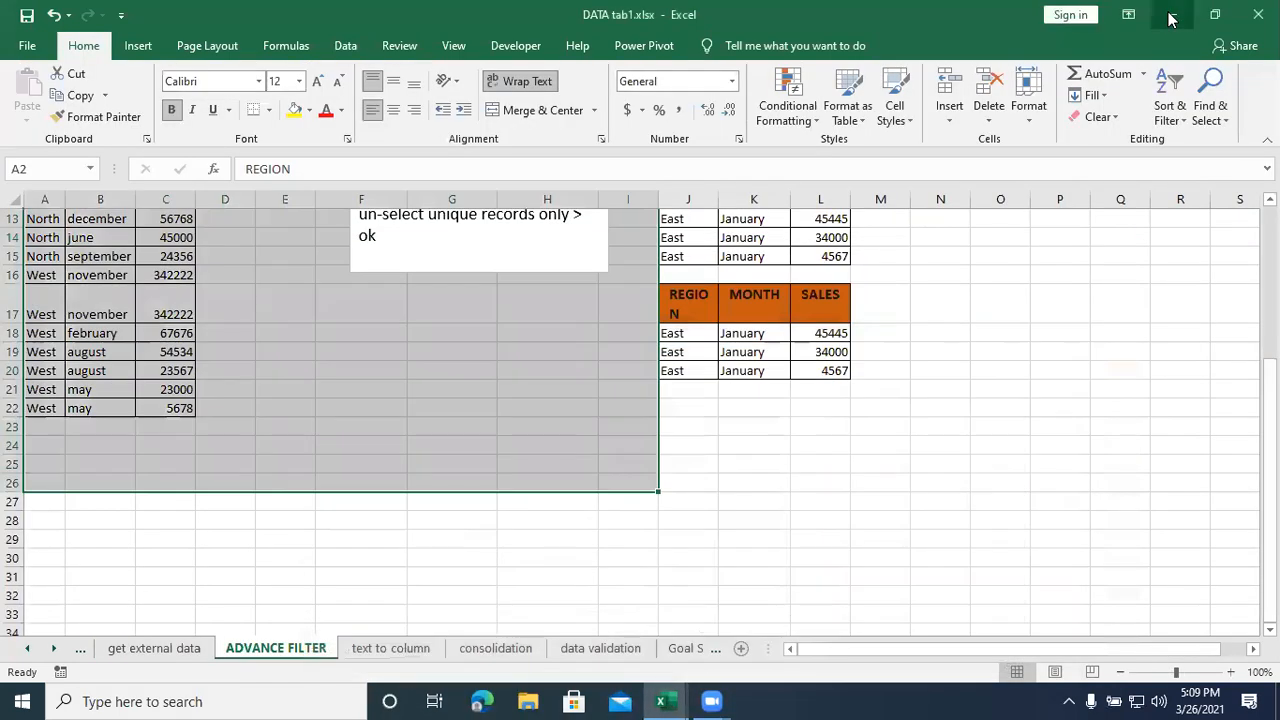
pyautogui.press('super+d')
pyautogui.doubleClick(110, 240)
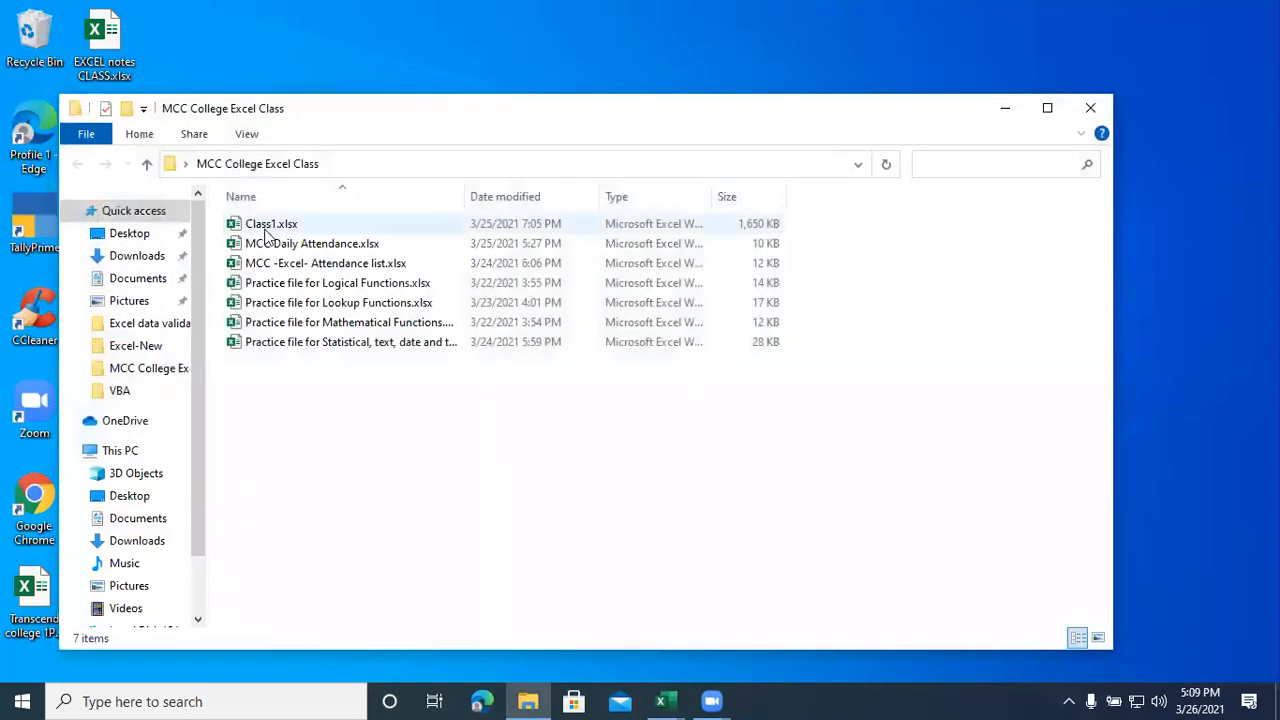
pyautogui.doubleClick(270, 243)
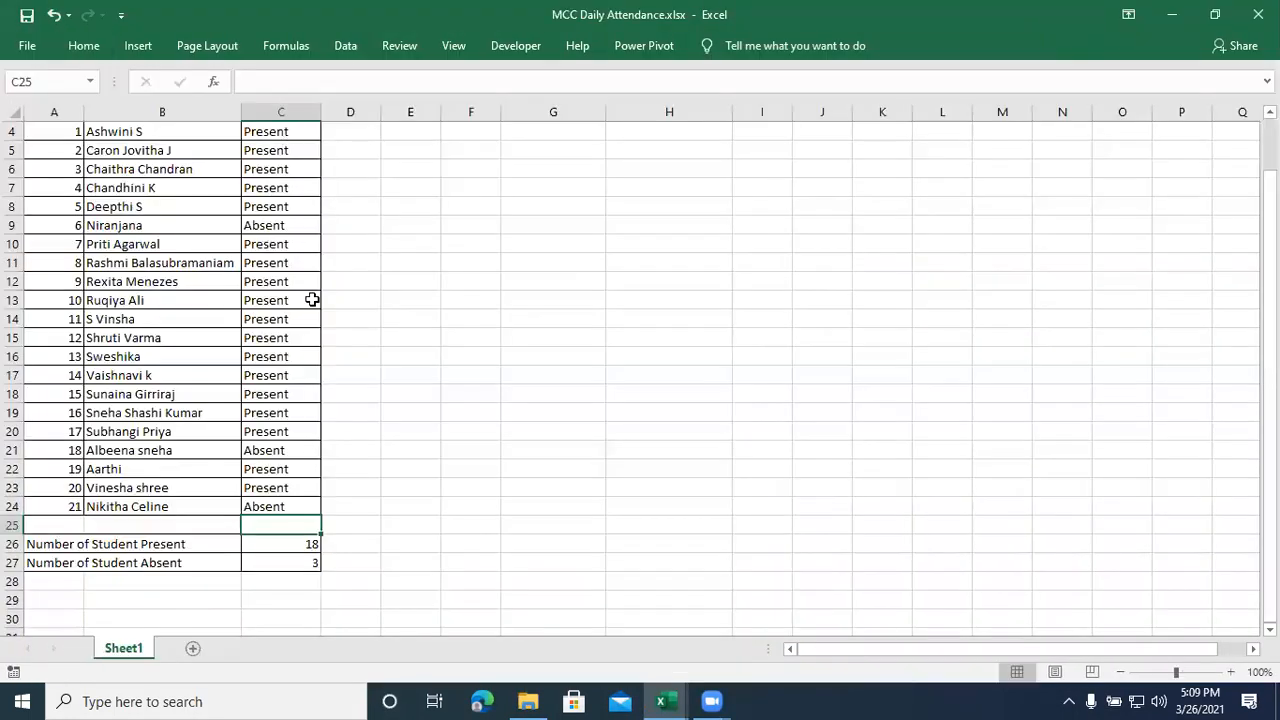
pyautogui.scroll(1, 312, 300)
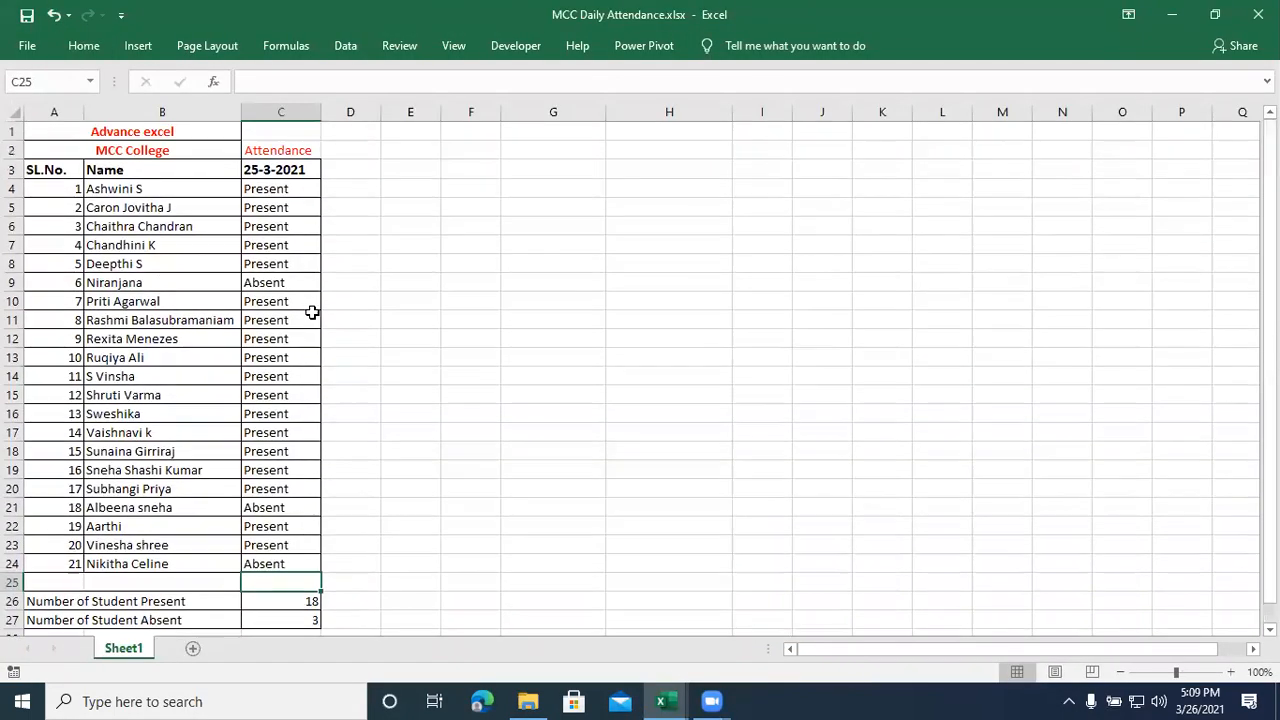
# - Enter 26-3 as the next date heading in D3 of the attendance sheet
pyautogui.click(343, 169)
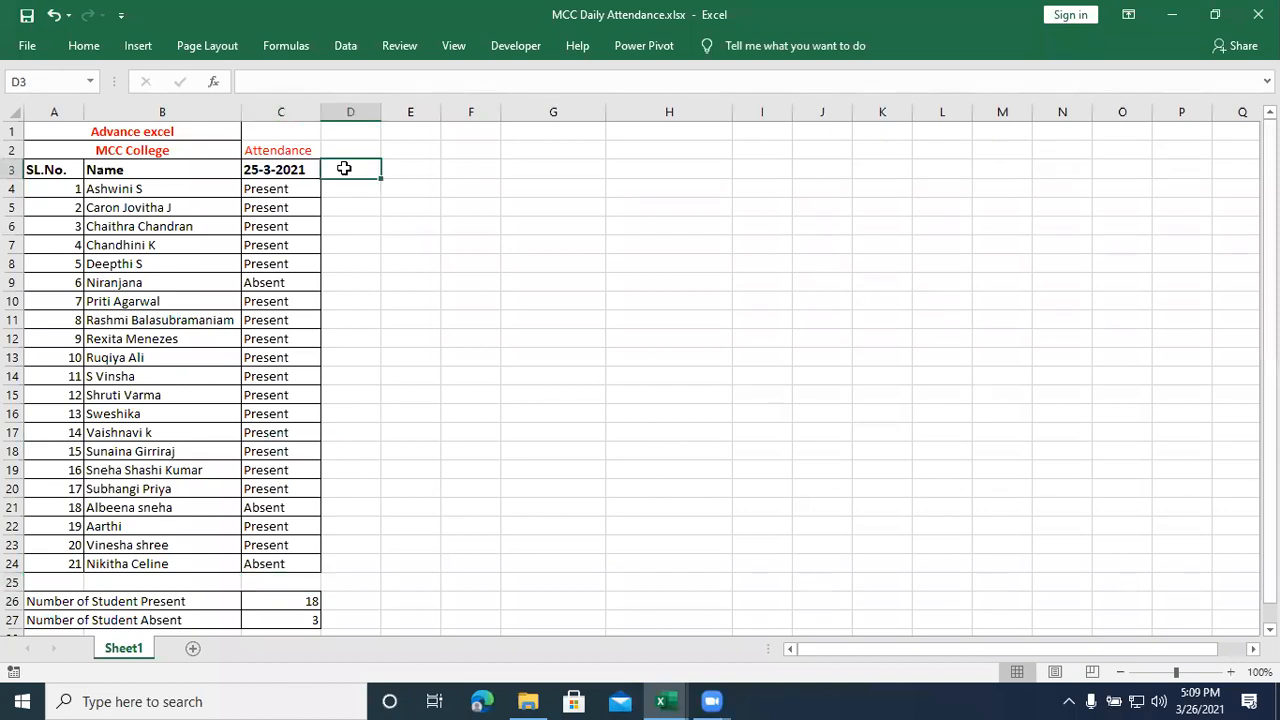
pyautogui.moveTo(303, 169); pyautogui.dragTo(306, 618)
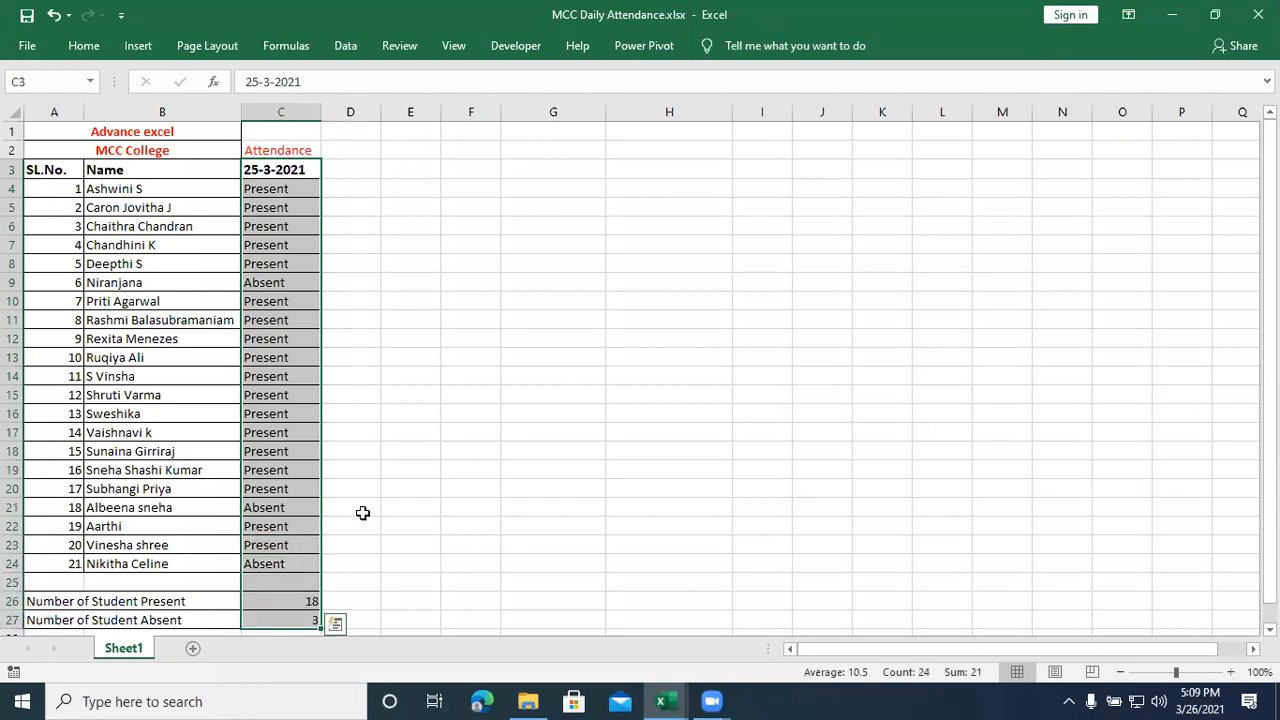
pyautogui.click(370, 486)
pyautogui.click(342, 165)
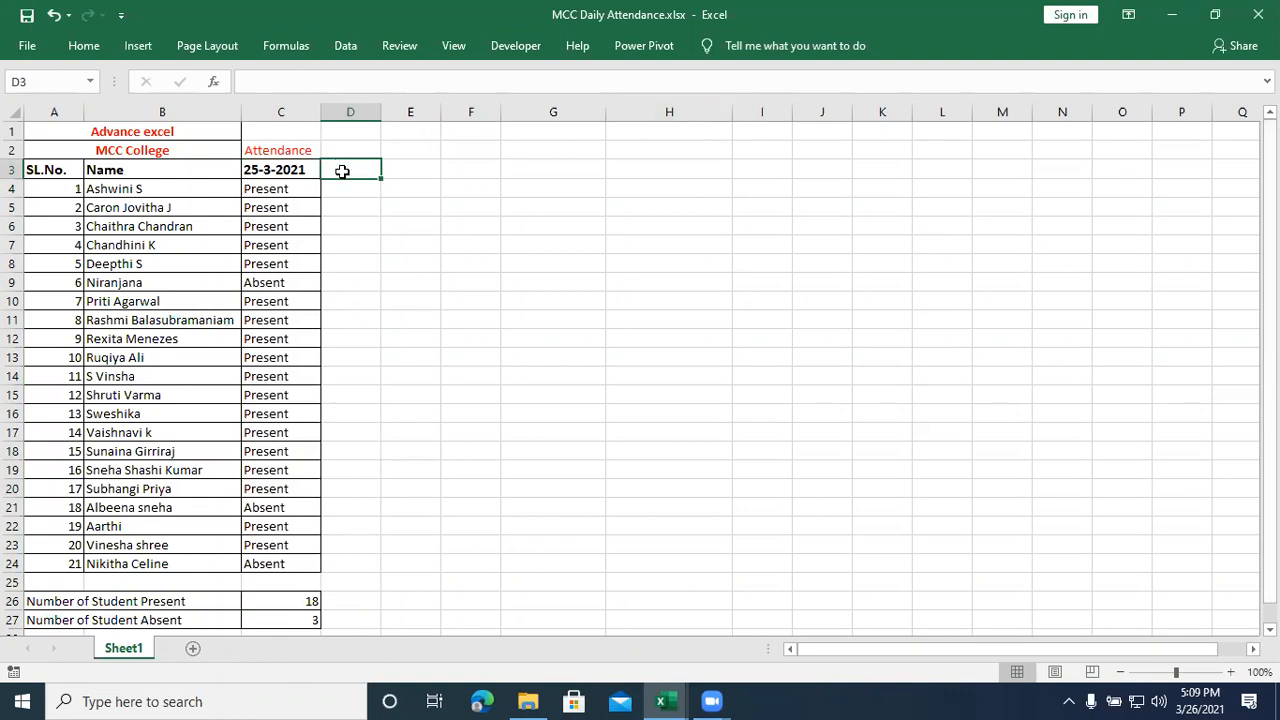
pyautogui.write('26-')
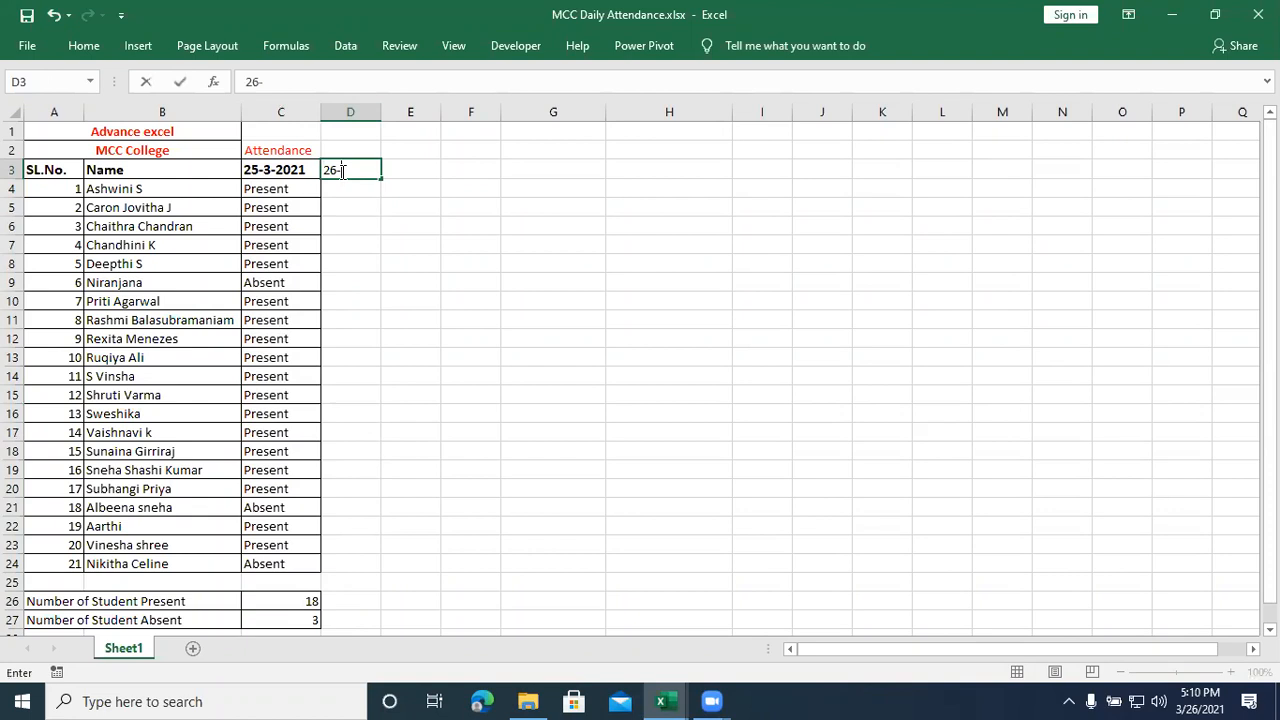
pyautogui.write('3')
pyautogui.press('Return')
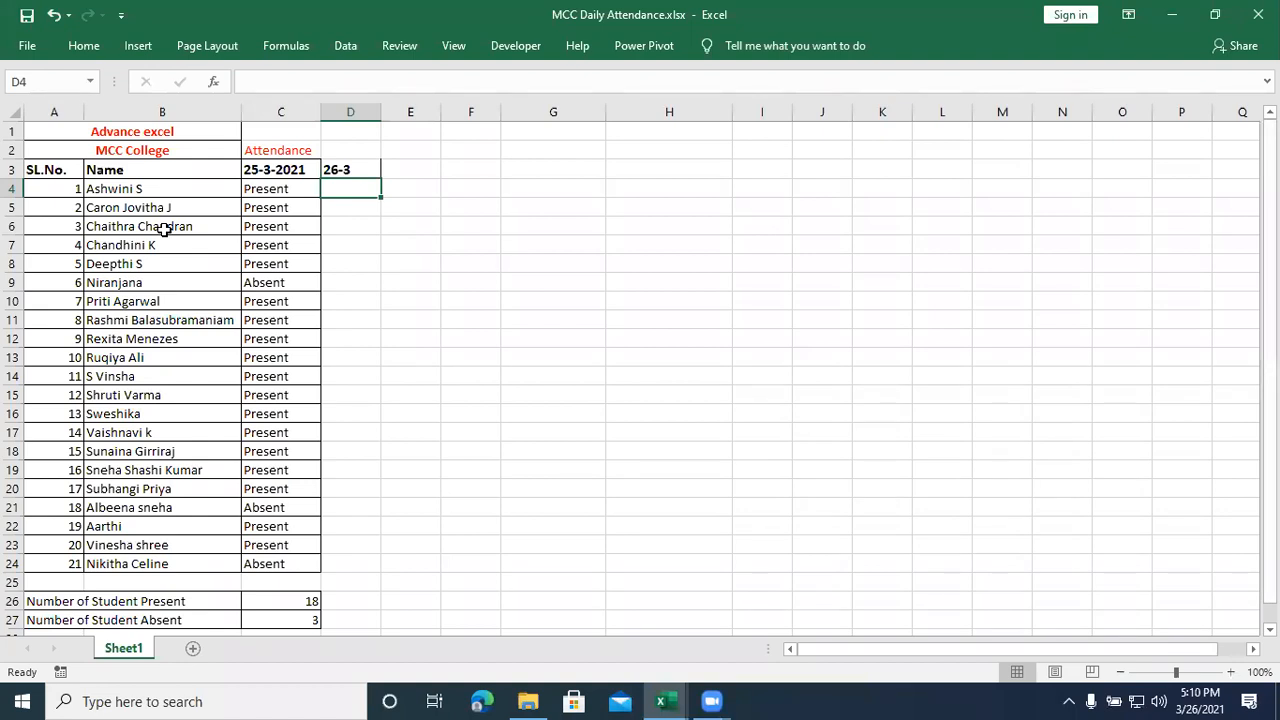
# - Return to Class1.xlsx and total the male and female votes of the election result table in B92 with AutoSum
pyautogui.click(548, 44)
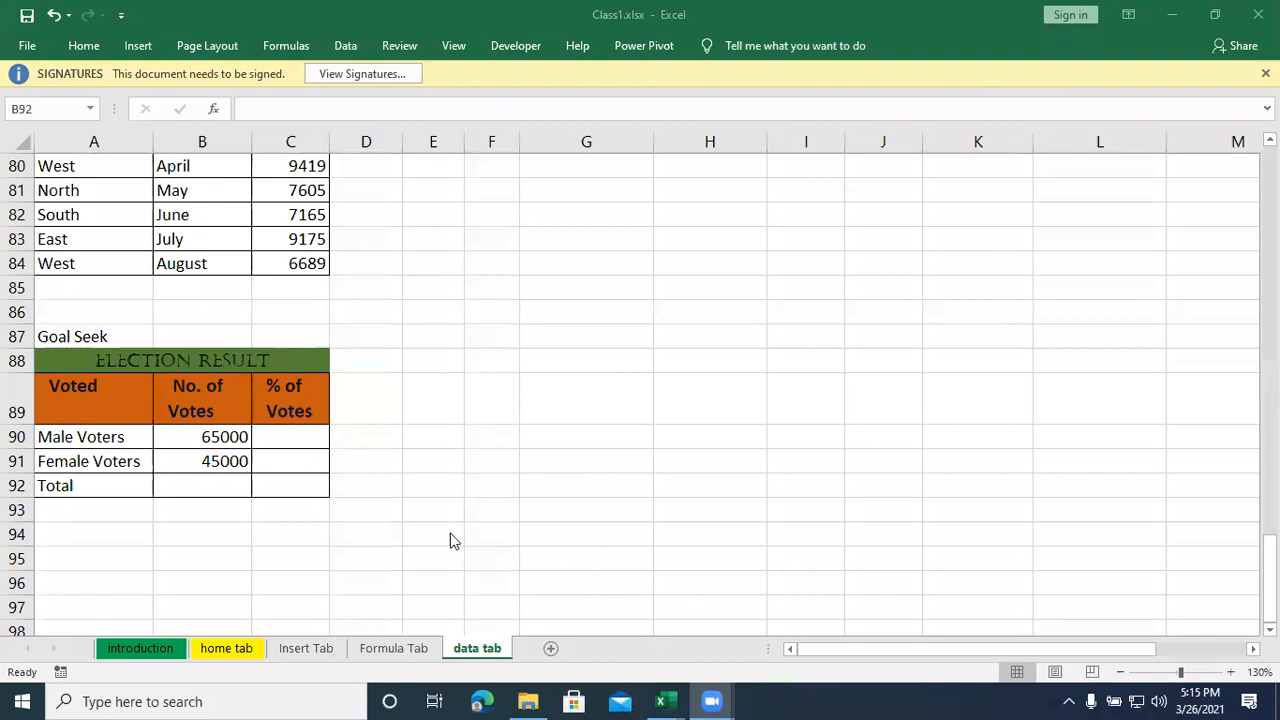
pyautogui.click(209, 487)
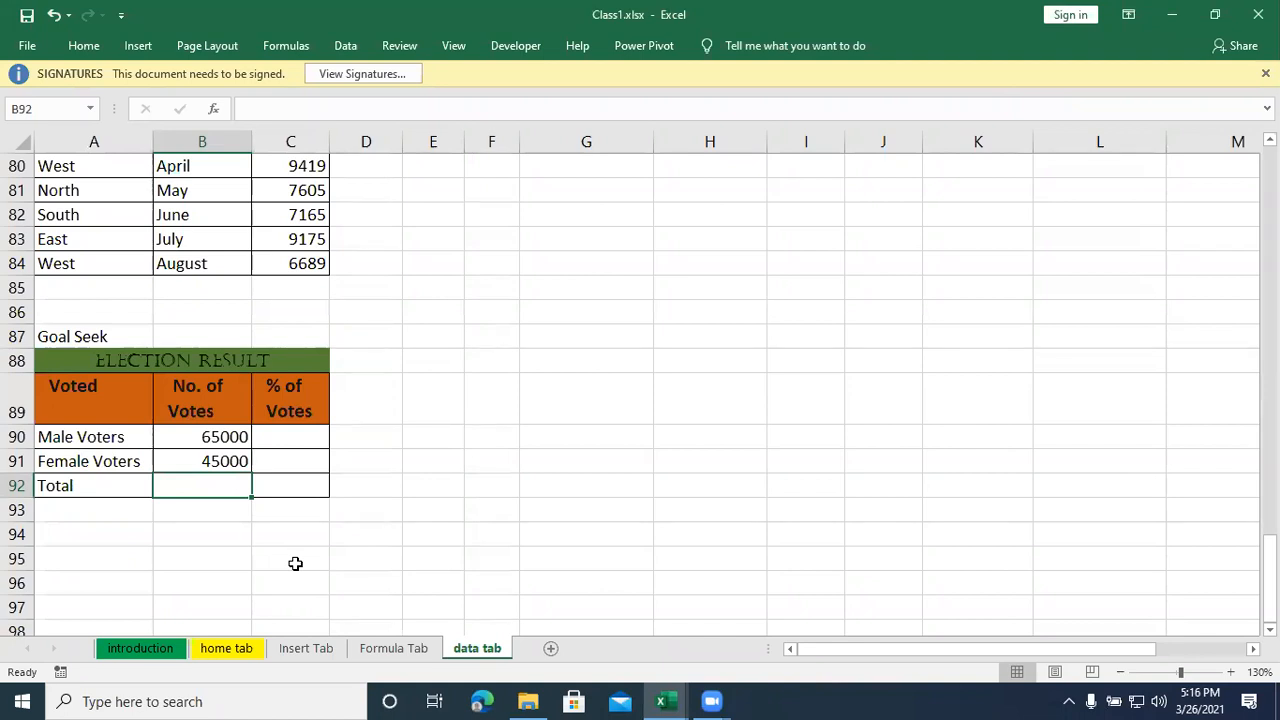
pyautogui.hotkey('alt', '=')
pyautogui.press('Return')
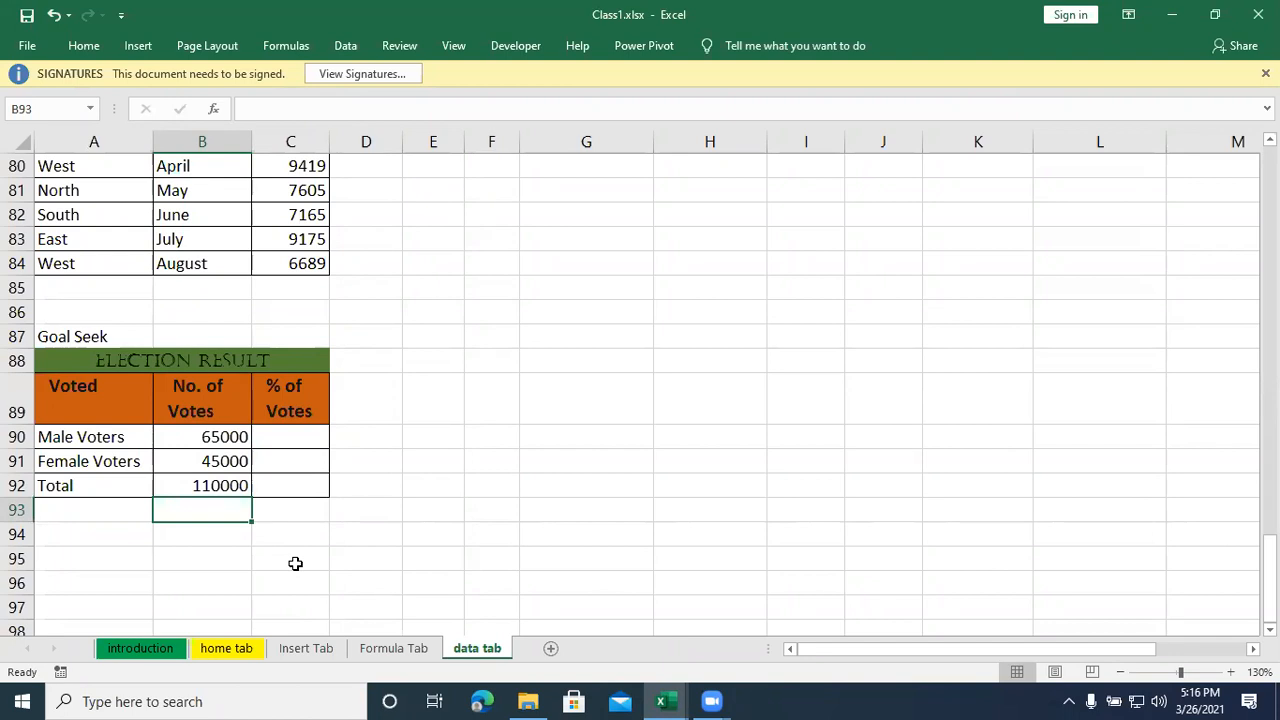
# - Calculate the male voters' share of the total votes in C90 with the formula =B90/B92
pyautogui.press('Right')
pyautogui.press('Up')
pyautogui.press('Up')
pyautogui.press('Up')
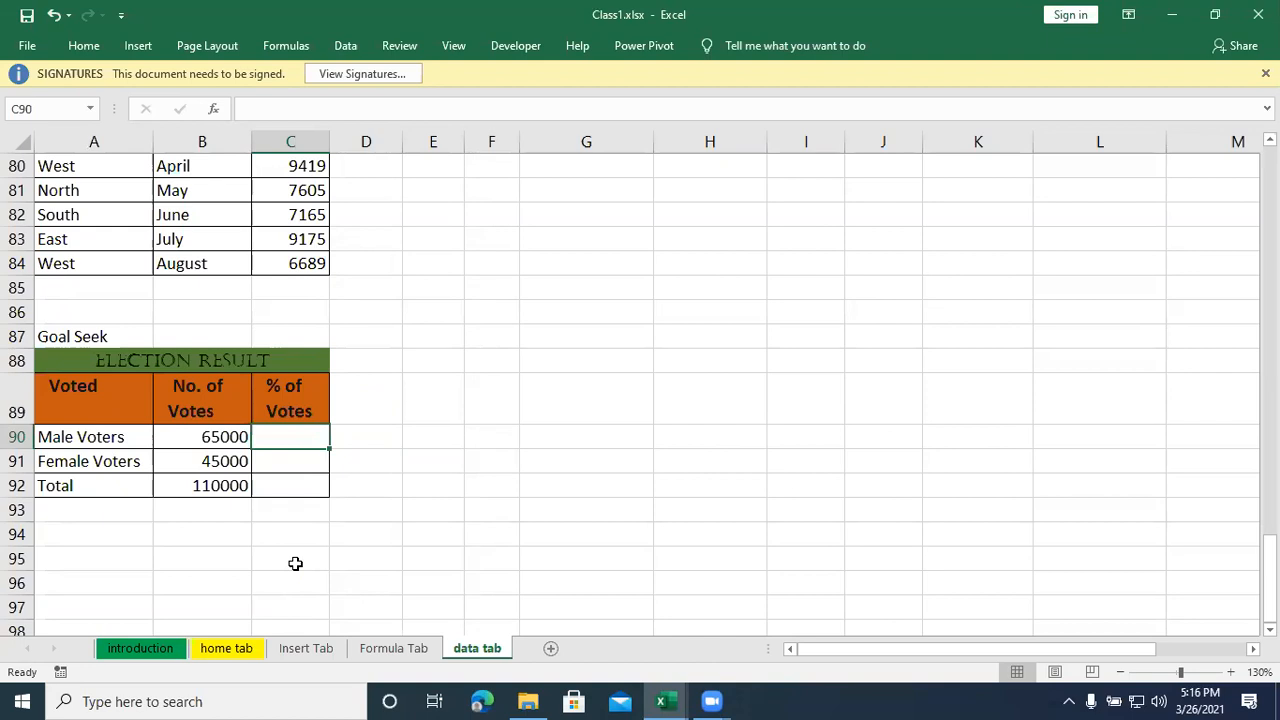
pyautogui.write('=')
pyautogui.press('Left')
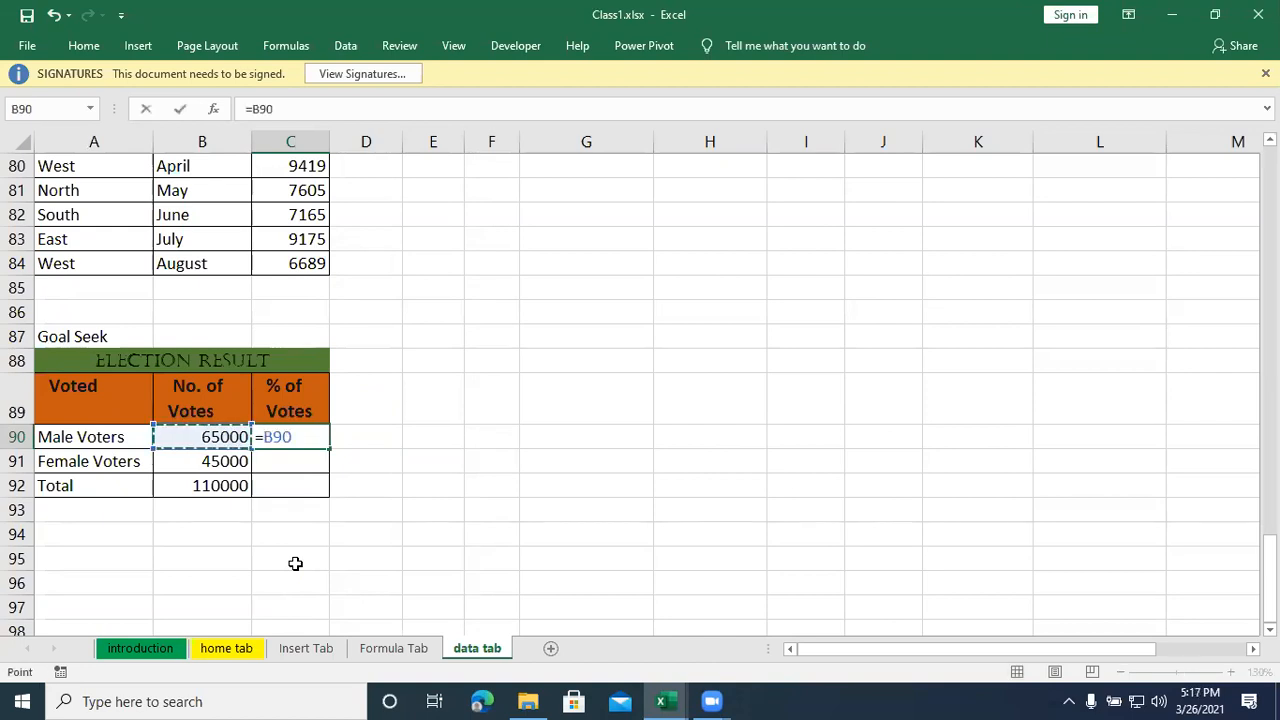
pyautogui.write('/')
pyautogui.press('Down')
pyautogui.press('Down')
pyautogui.press('Left')
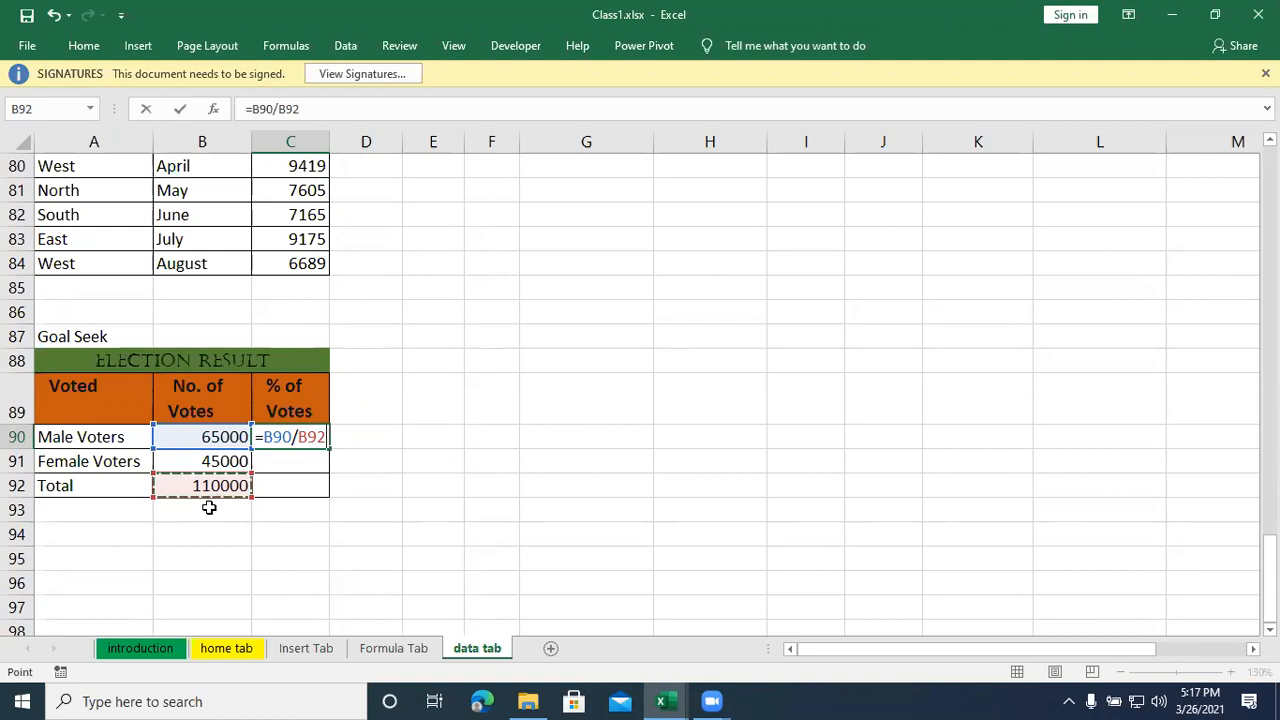
pyautogui.press('Return')
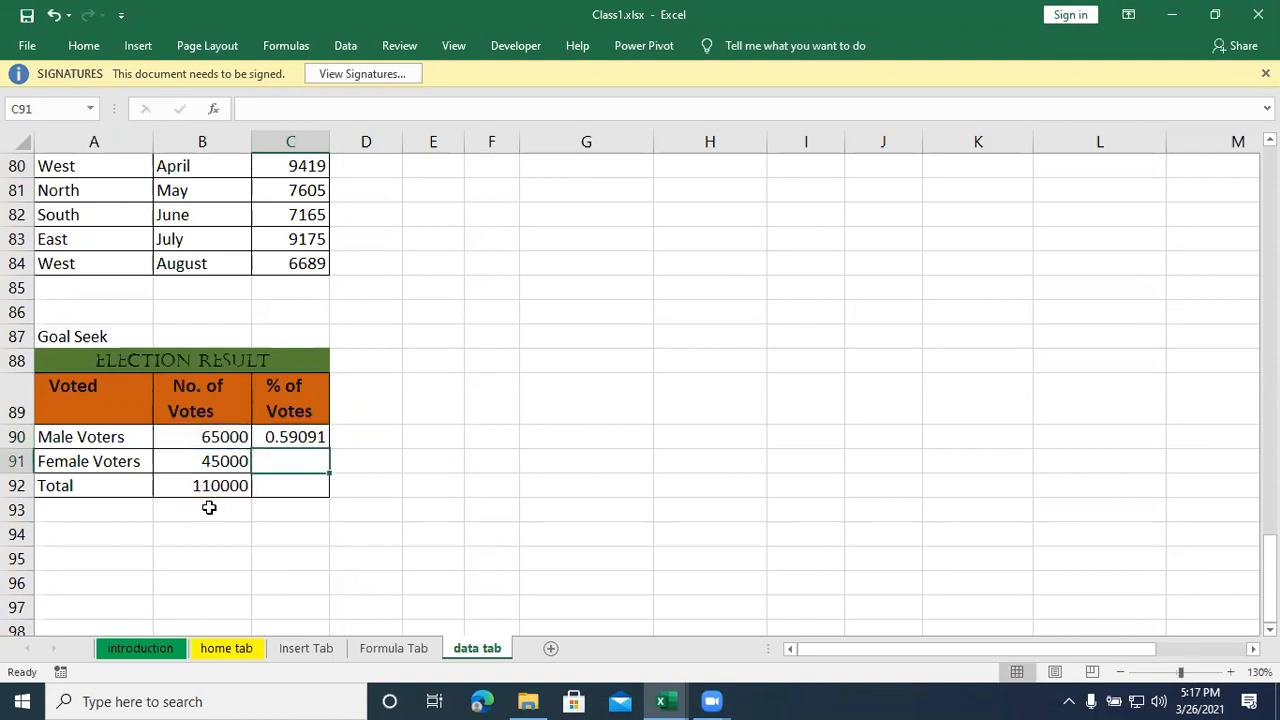
# - Calculate the female voters' share of the total votes in C91 with the formula =B91/B92
pyautogui.write('=')
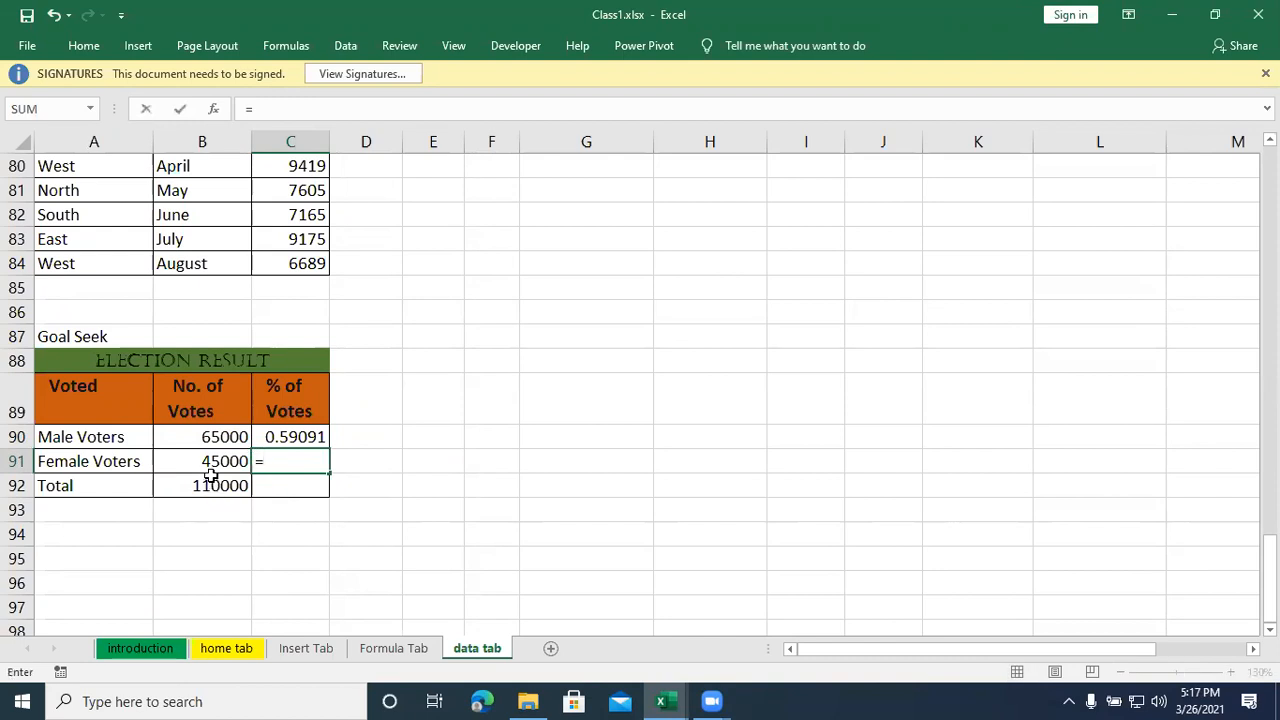
pyautogui.click(211, 461)
pyautogui.write('/')
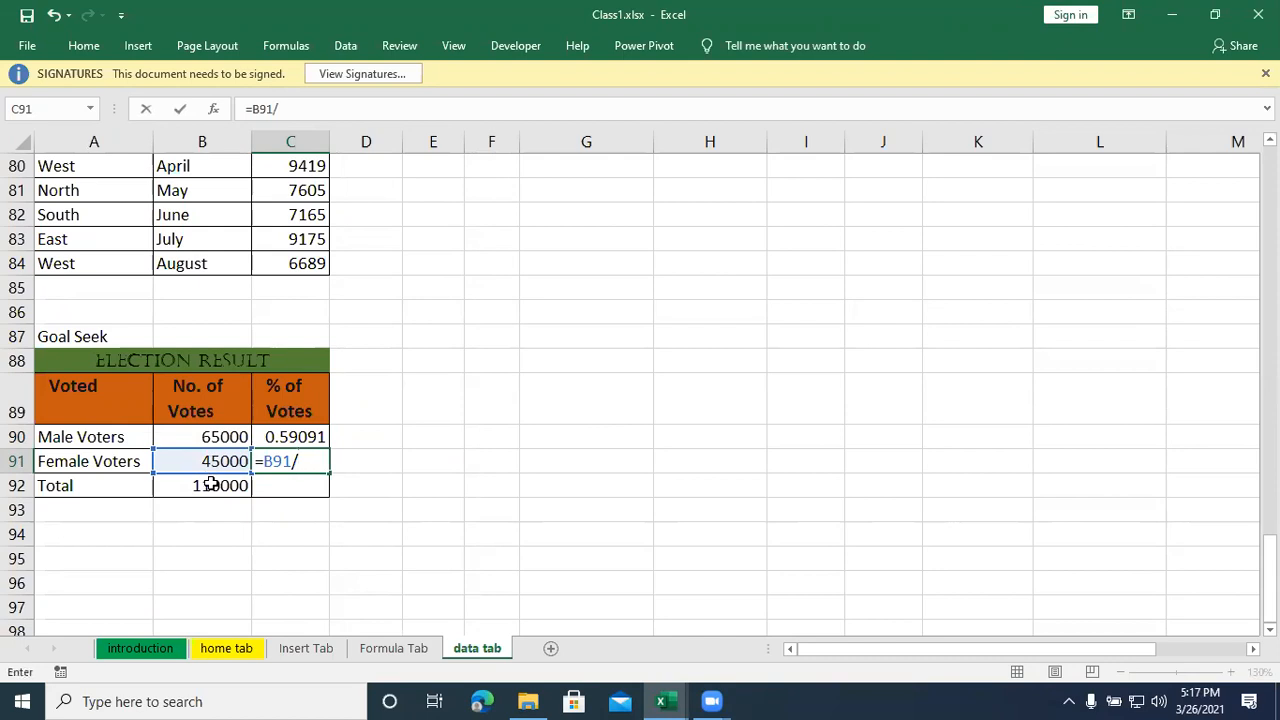
pyautogui.click(211, 485)
pyautogui.press('Return')
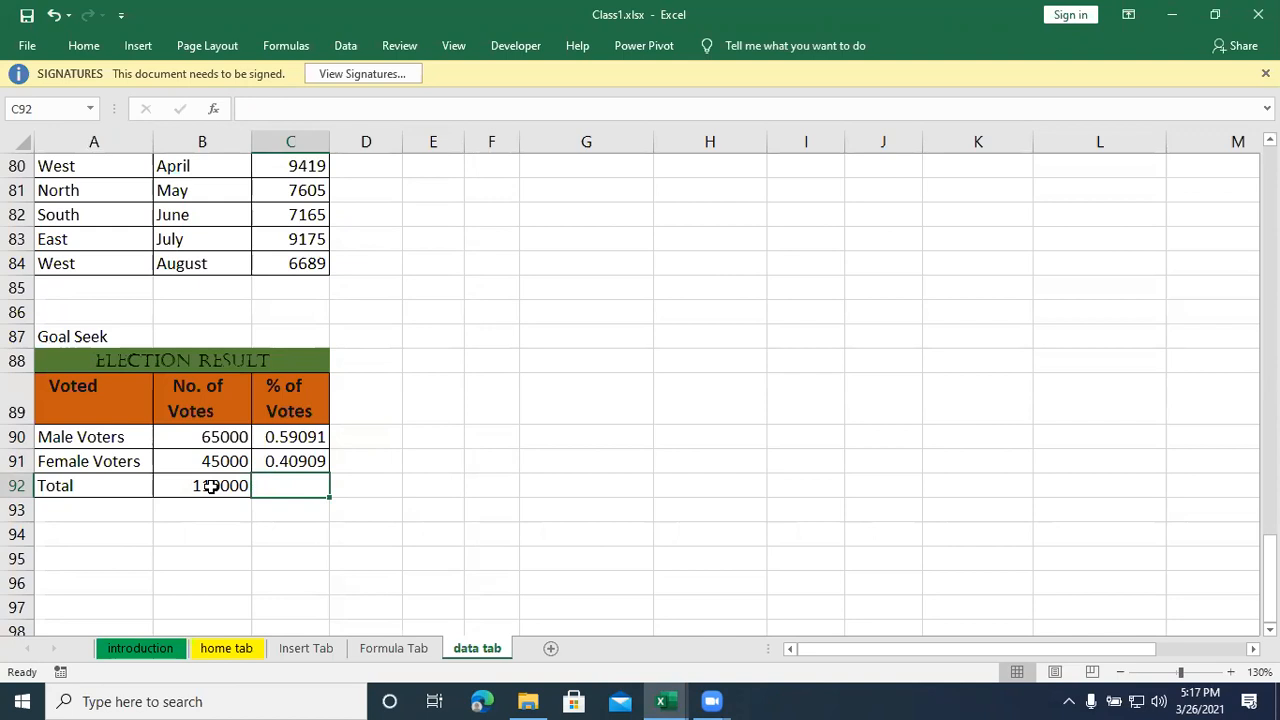
# - Format the % of Votes cells C90:C92 as percentages
pyautogui.moveTo(300, 432); pyautogui.dragTo(297, 482)
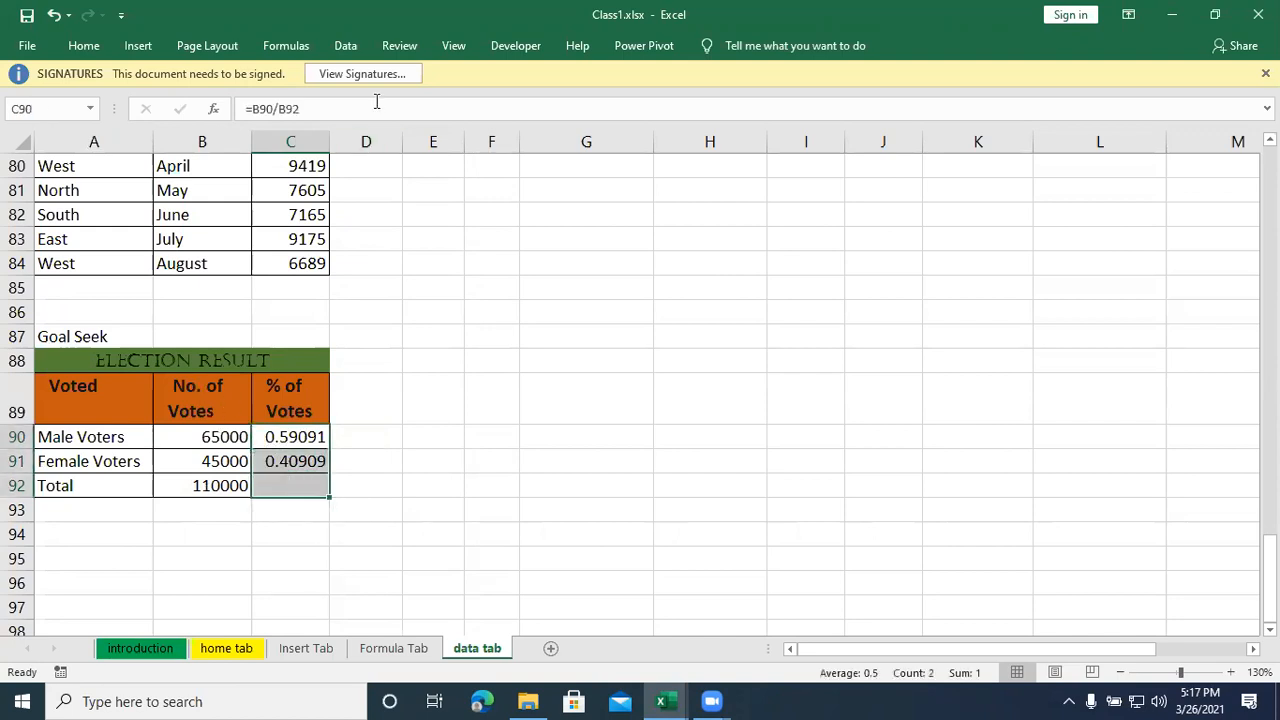
pyautogui.click(84, 46)
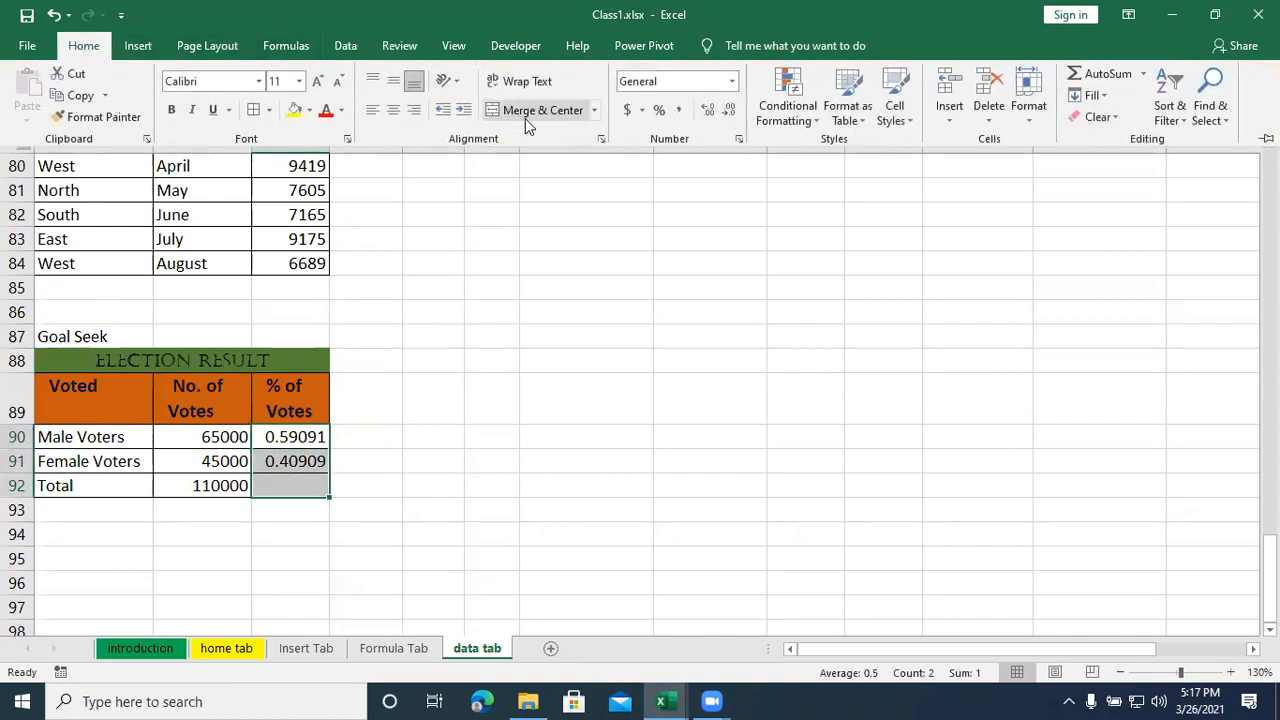
pyautogui.click(659, 110)
pyautogui.click(258, 476)
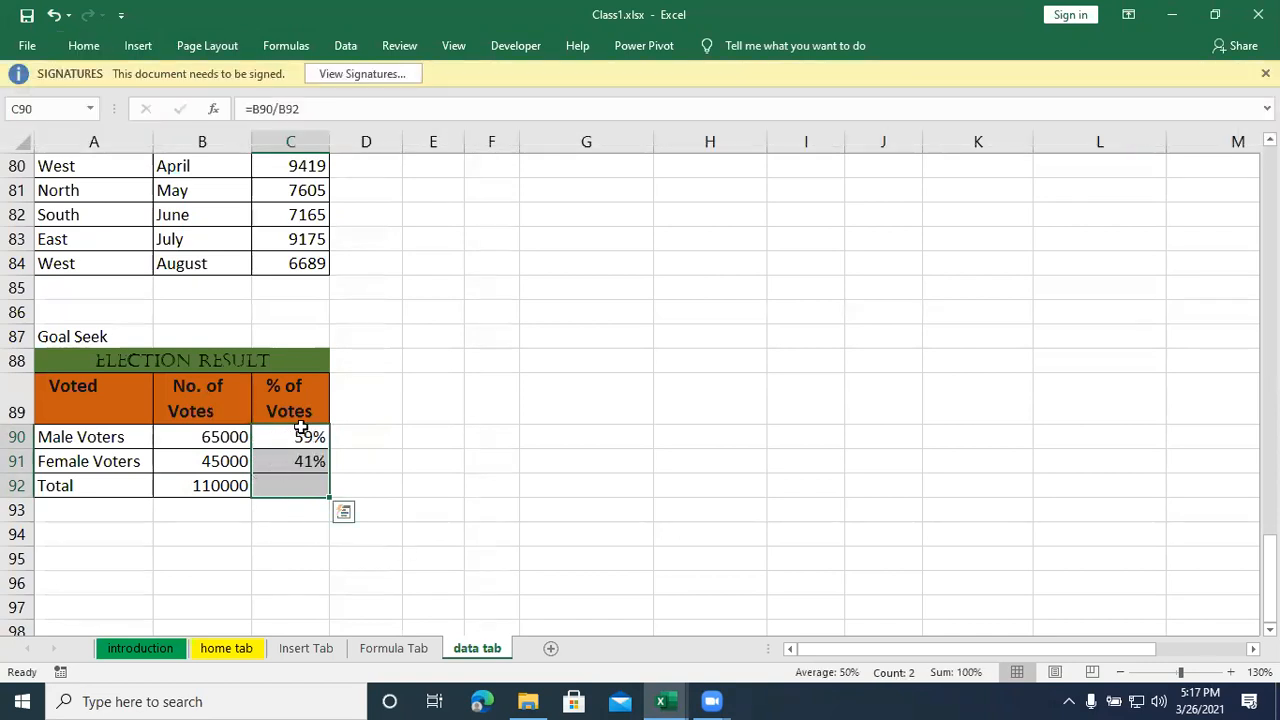
# - Total the vote percentages in C92 with =SUM(C90:C91)
pyautogui.click(299, 485)
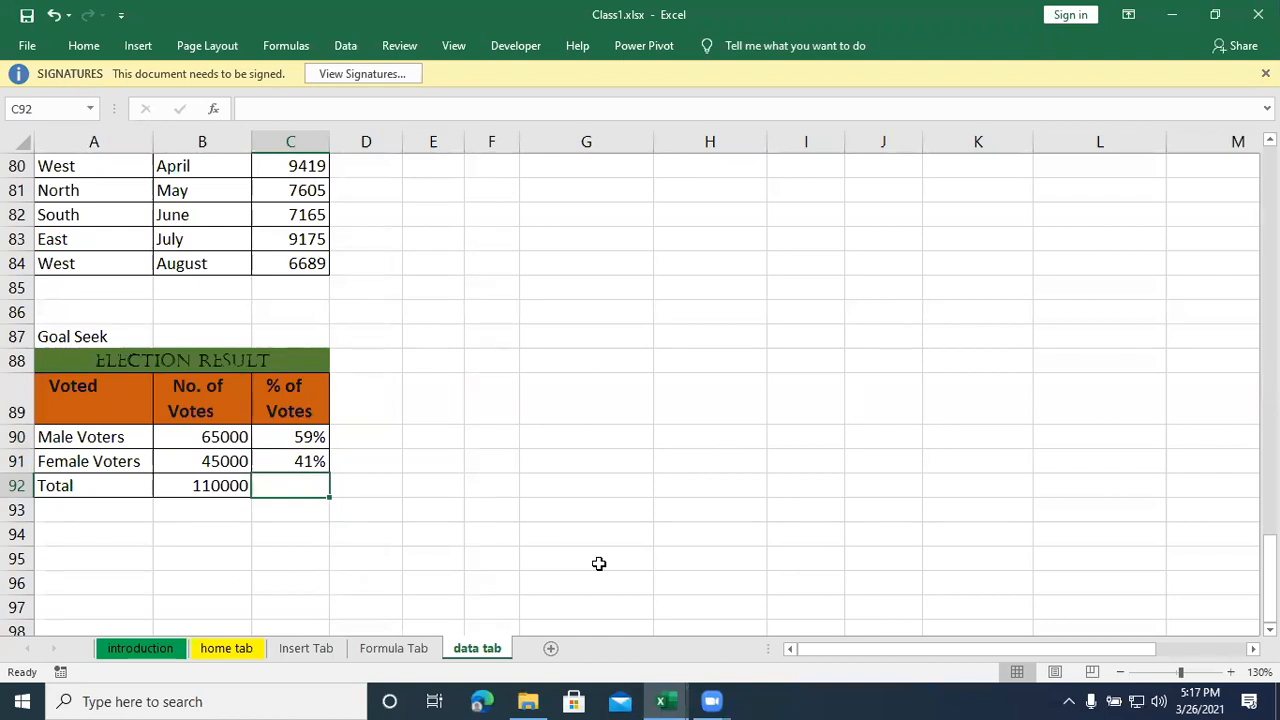
pyautogui.hotkey('alt', '=')
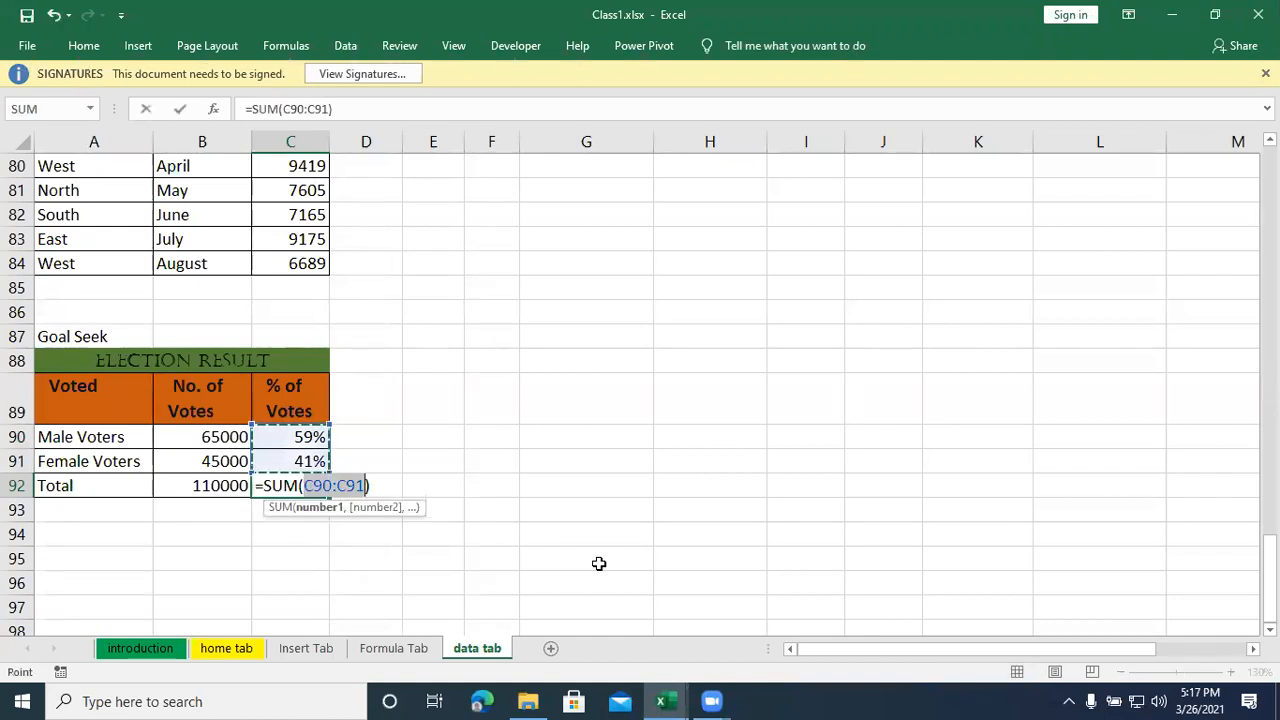
pyautogui.press('Return')
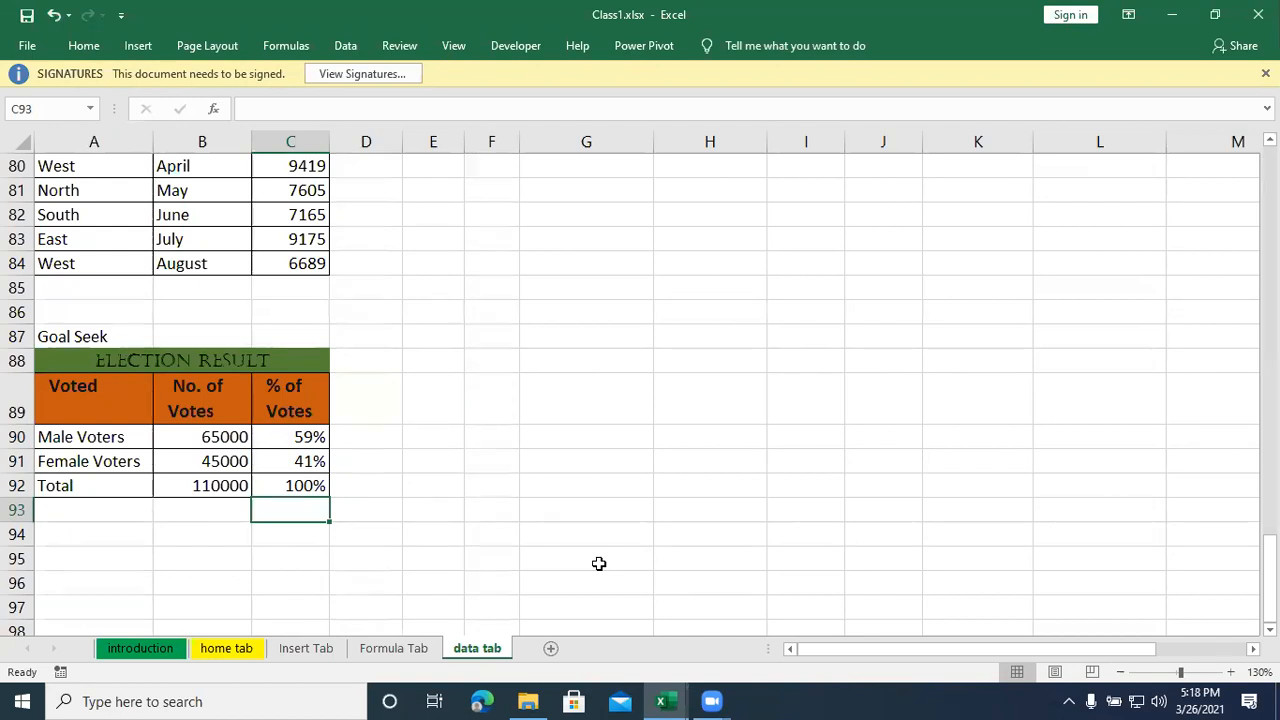
# - Examine the election result table, focusing on the percentages in C90:C92 and the female voters' share in C91
pyautogui.click(399, 485)
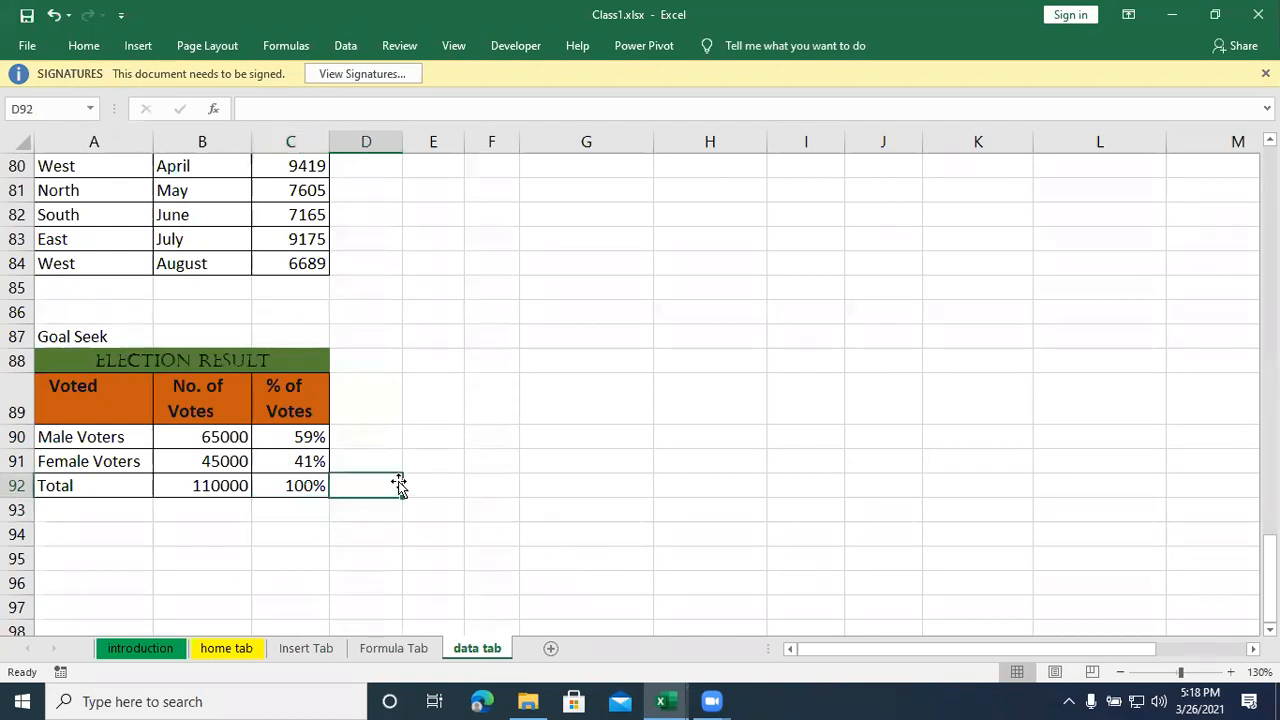
pyautogui.click(302, 468)
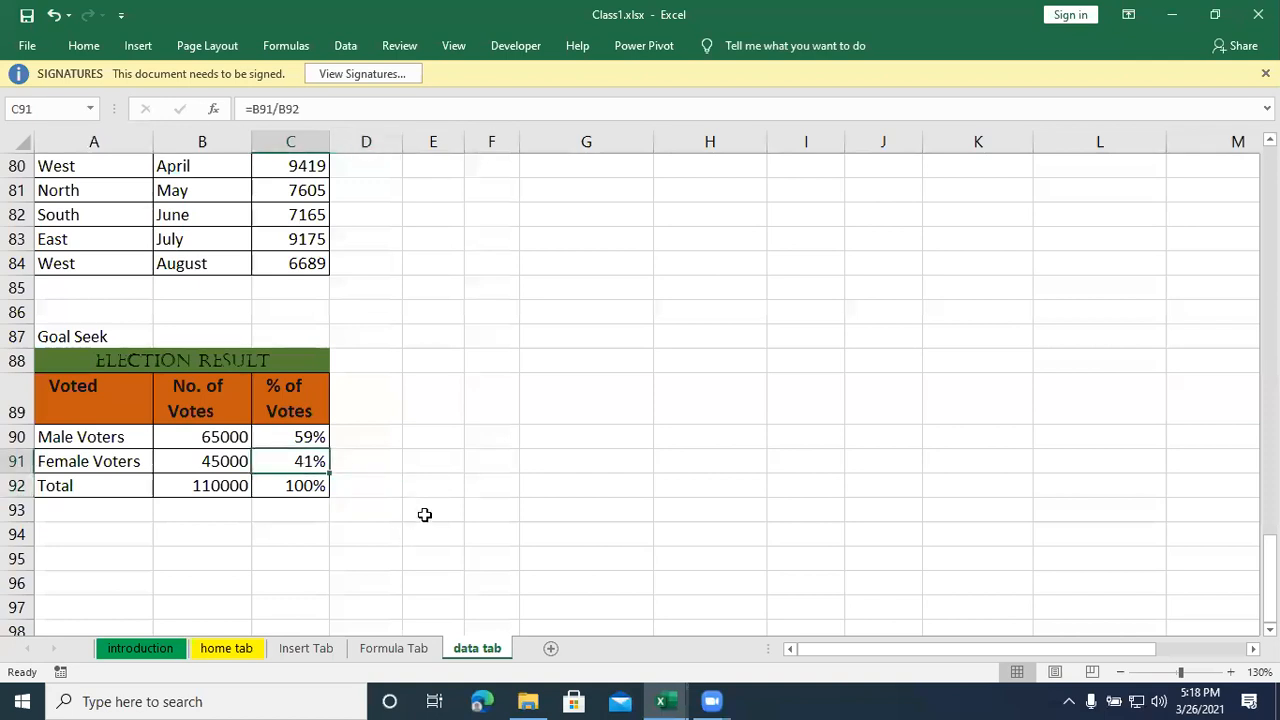
pyautogui.moveTo(78, 405); pyautogui.dragTo(297, 481)
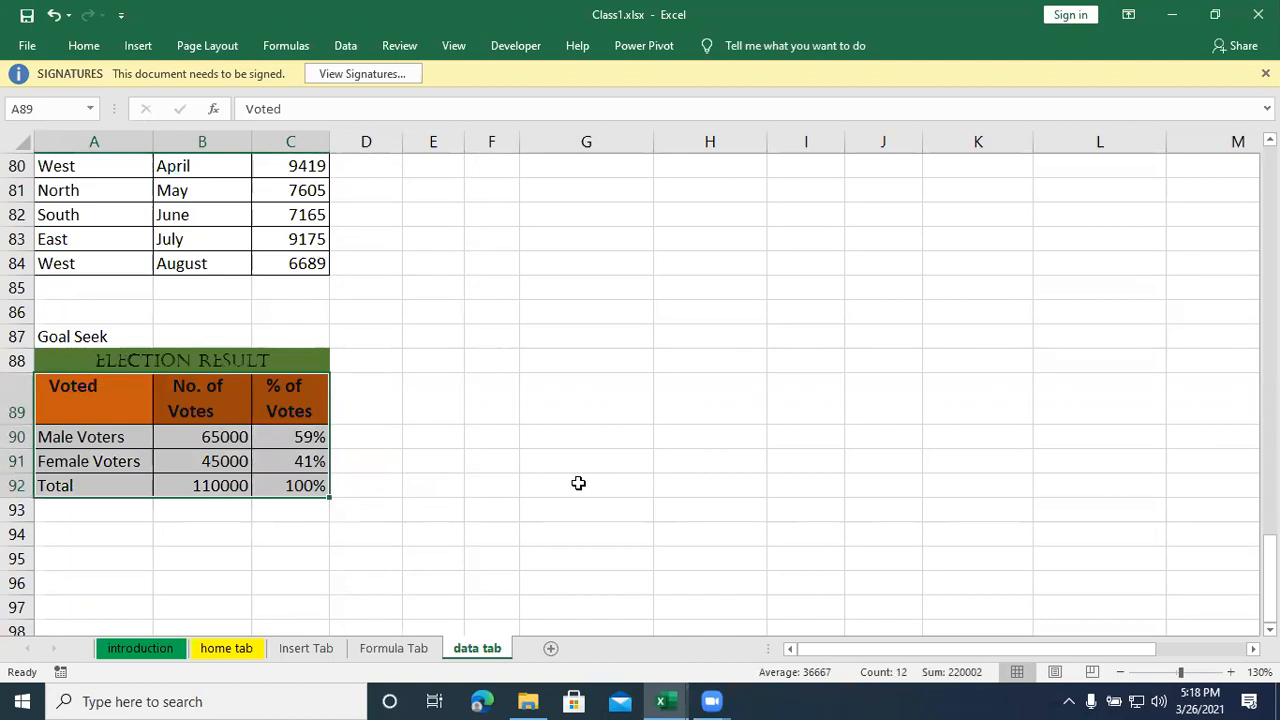
pyautogui.click(501, 459)
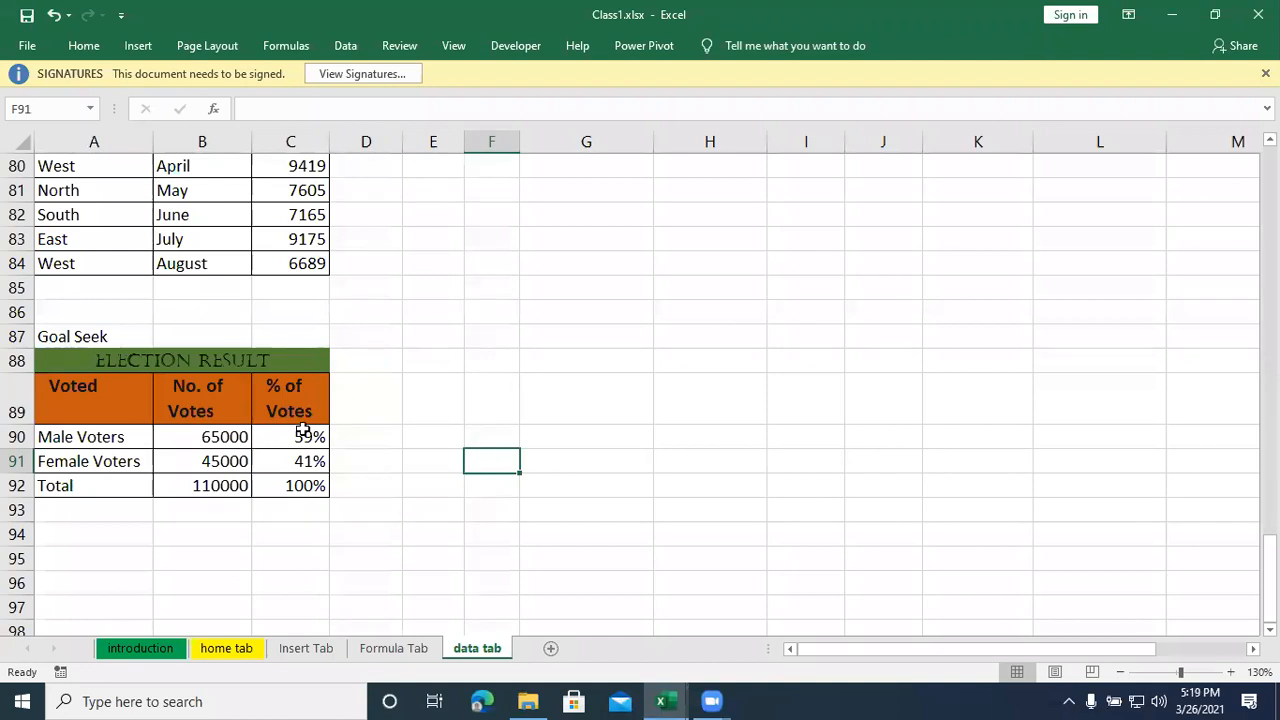
pyautogui.moveTo(294, 440); pyautogui.dragTo(309, 491)
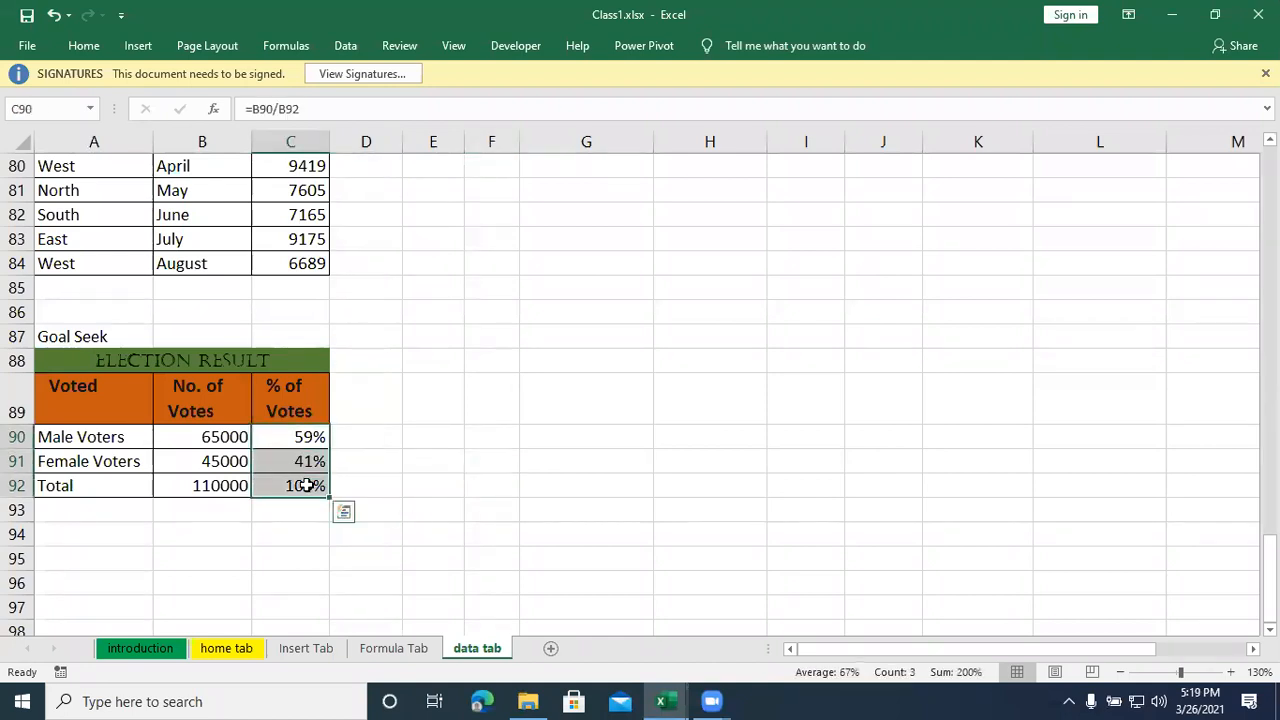
pyautogui.click(432, 468)
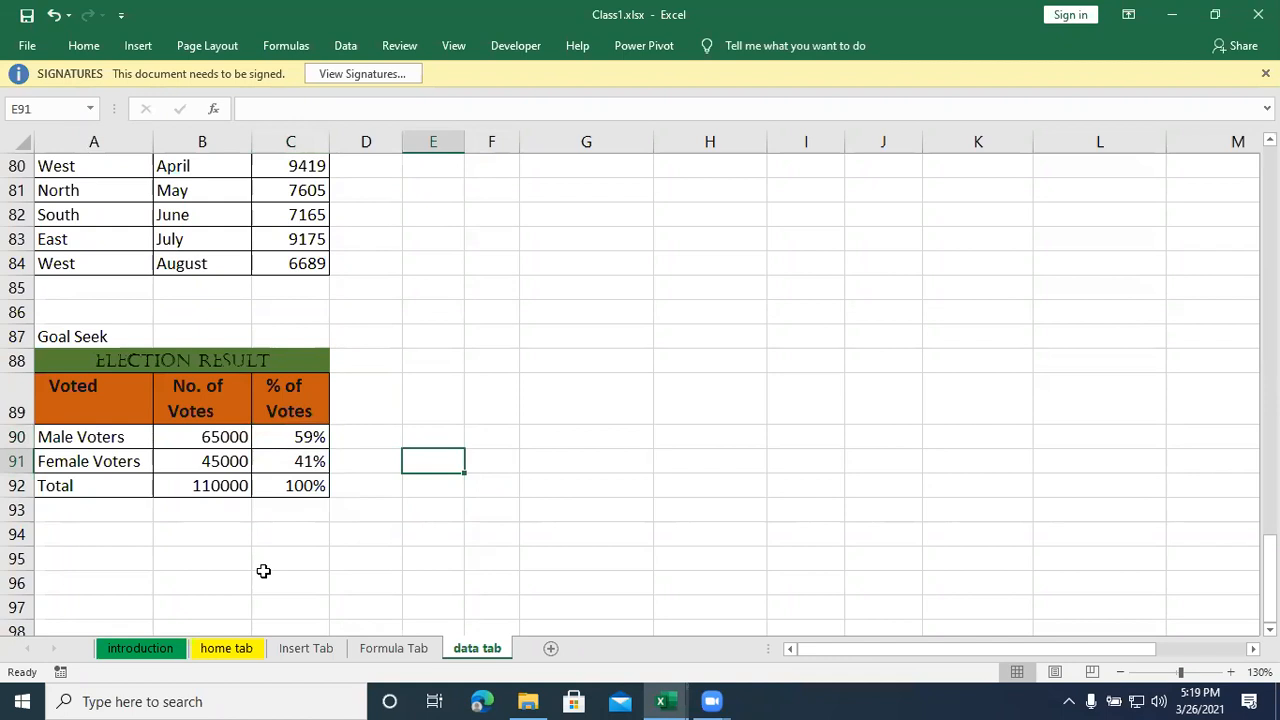
pyautogui.click(303, 461)
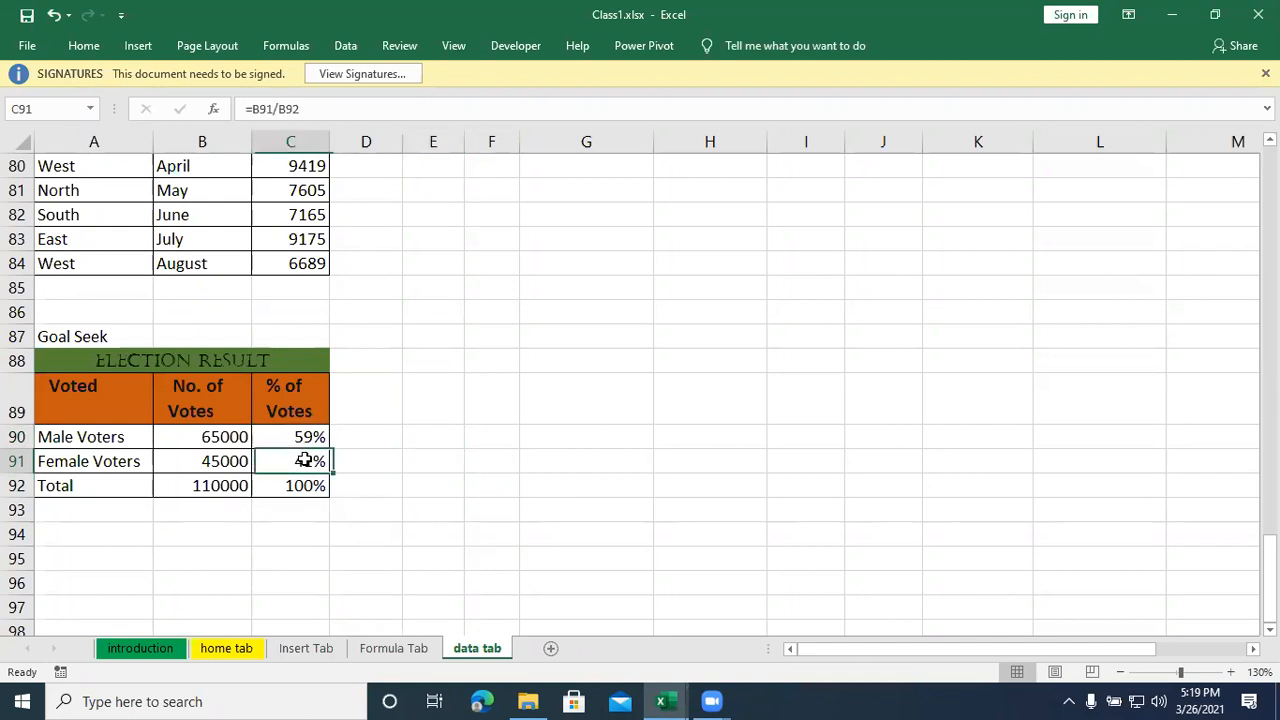
pyautogui.click(342, 516)
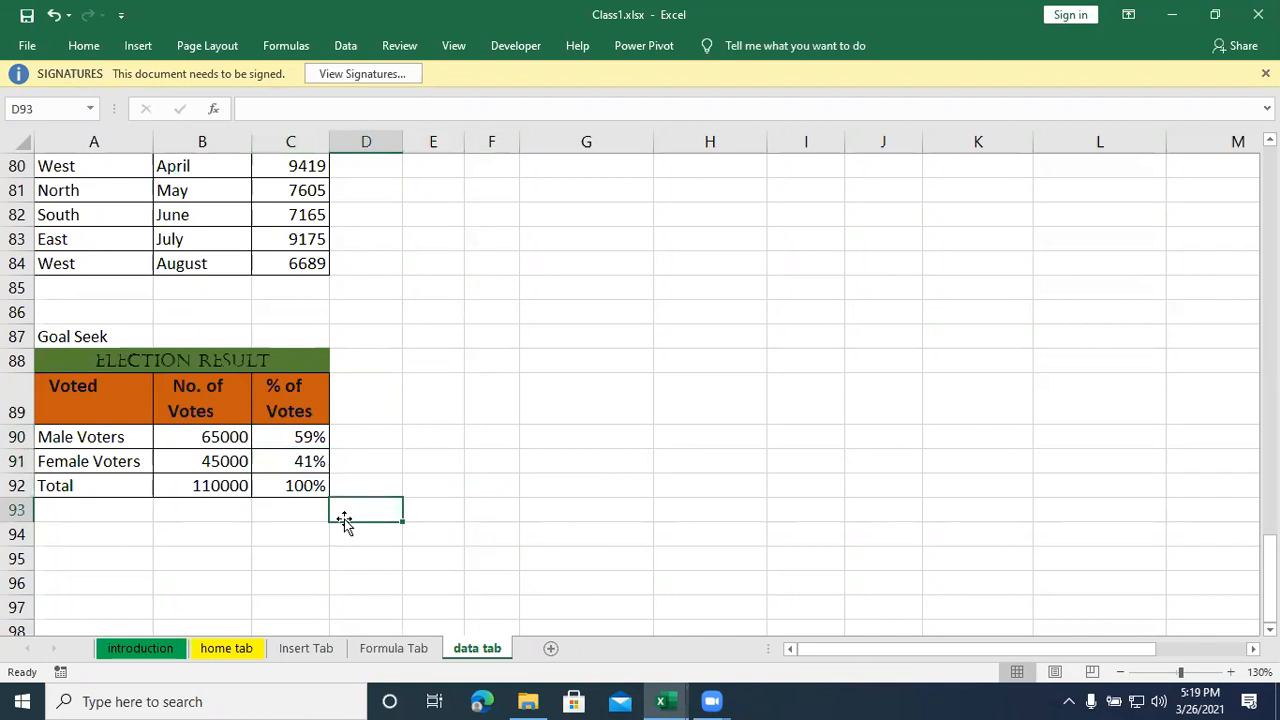
pyautogui.click(233, 560)
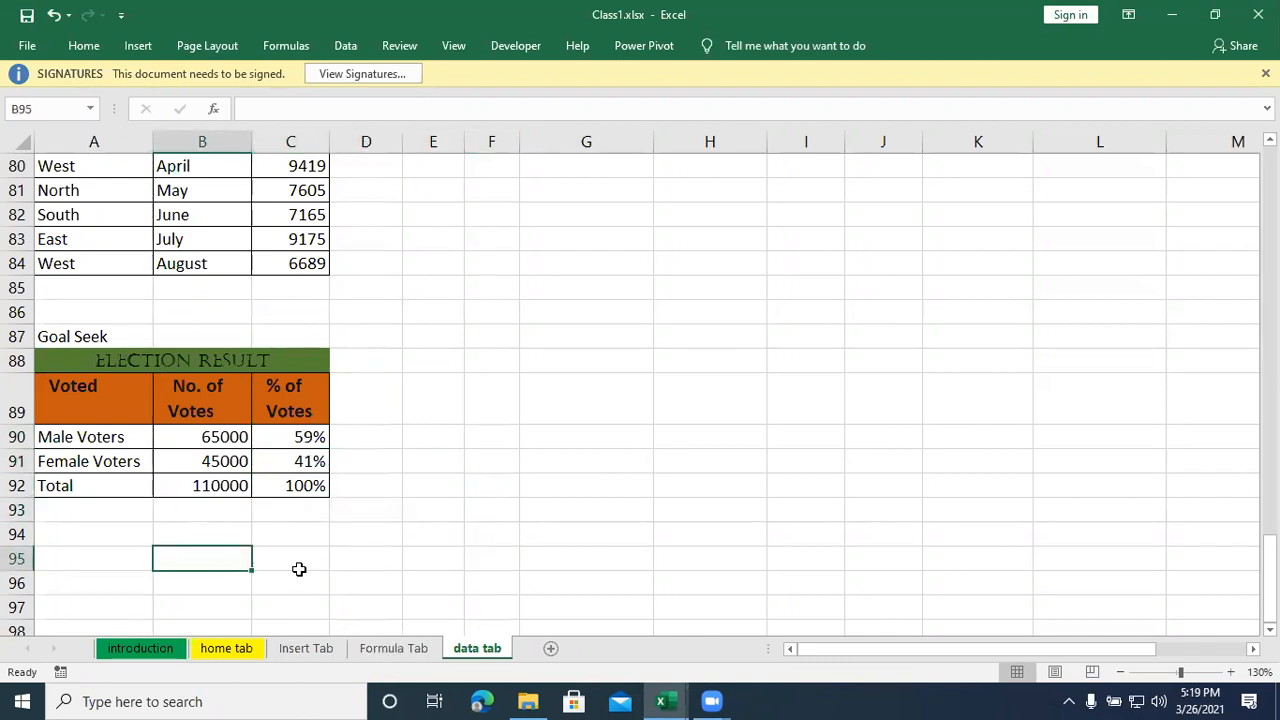
pyautogui.click(293, 462)
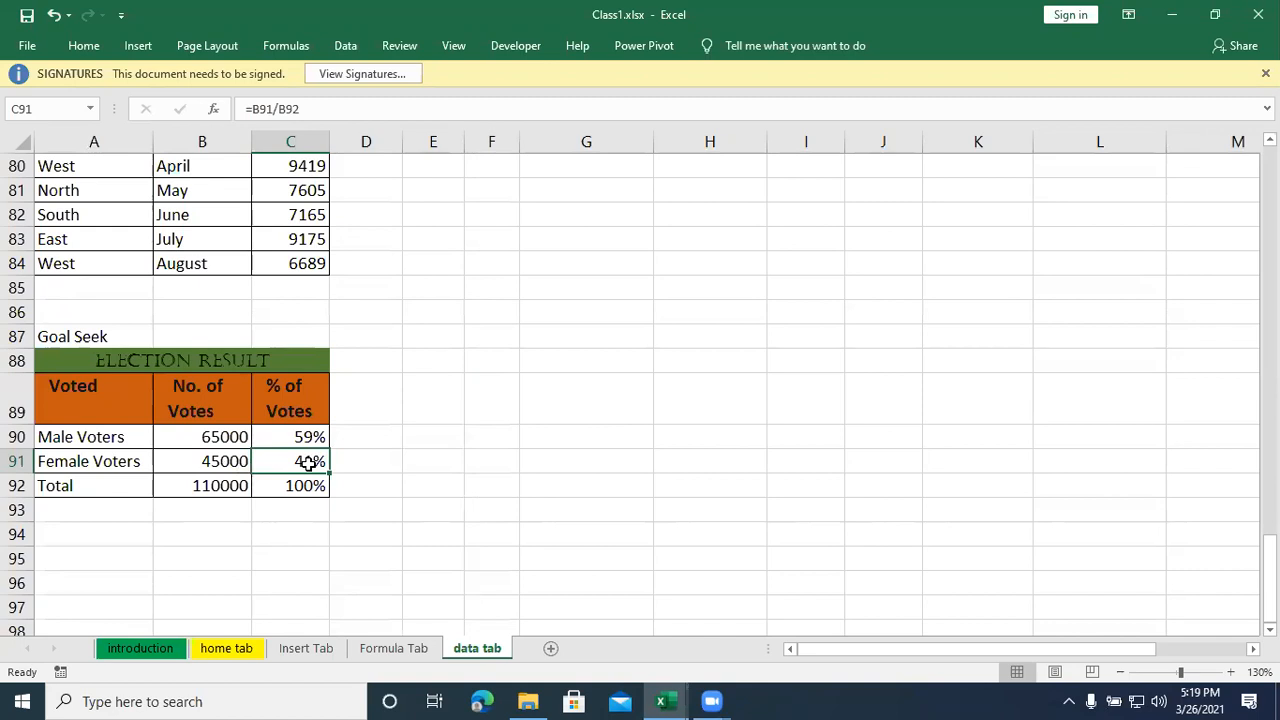
pyautogui.click(416, 460)
# - Run Goal Seek on the female voters' percentage in C91 with a target of 52% by changing B91, and keep the solution
pyautogui.click(308, 462)
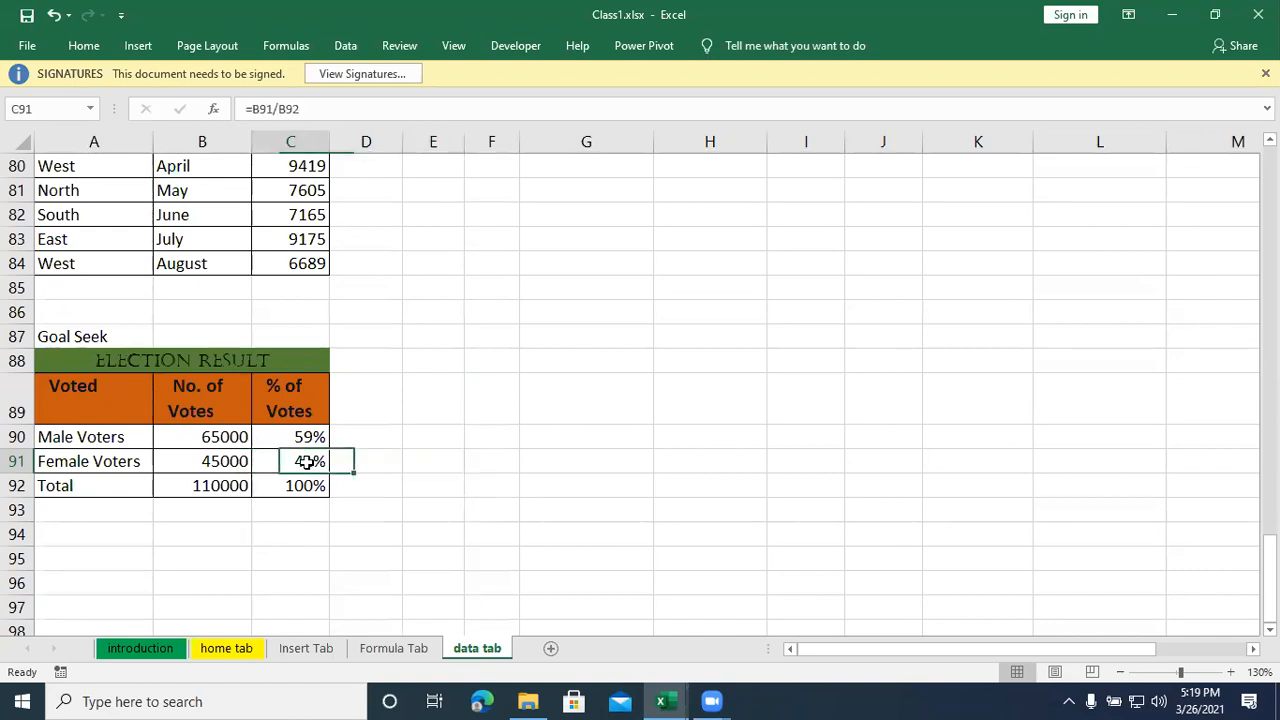
pyautogui.click(346, 46)
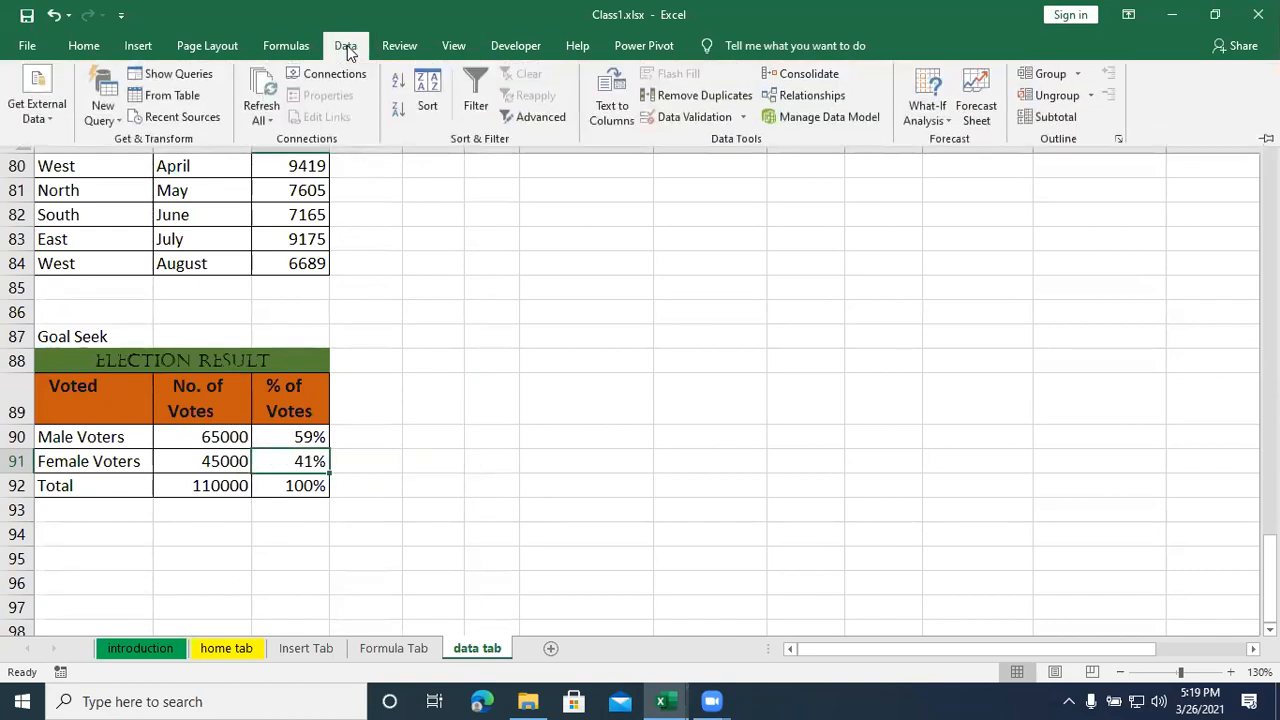
pyautogui.click(930, 120)
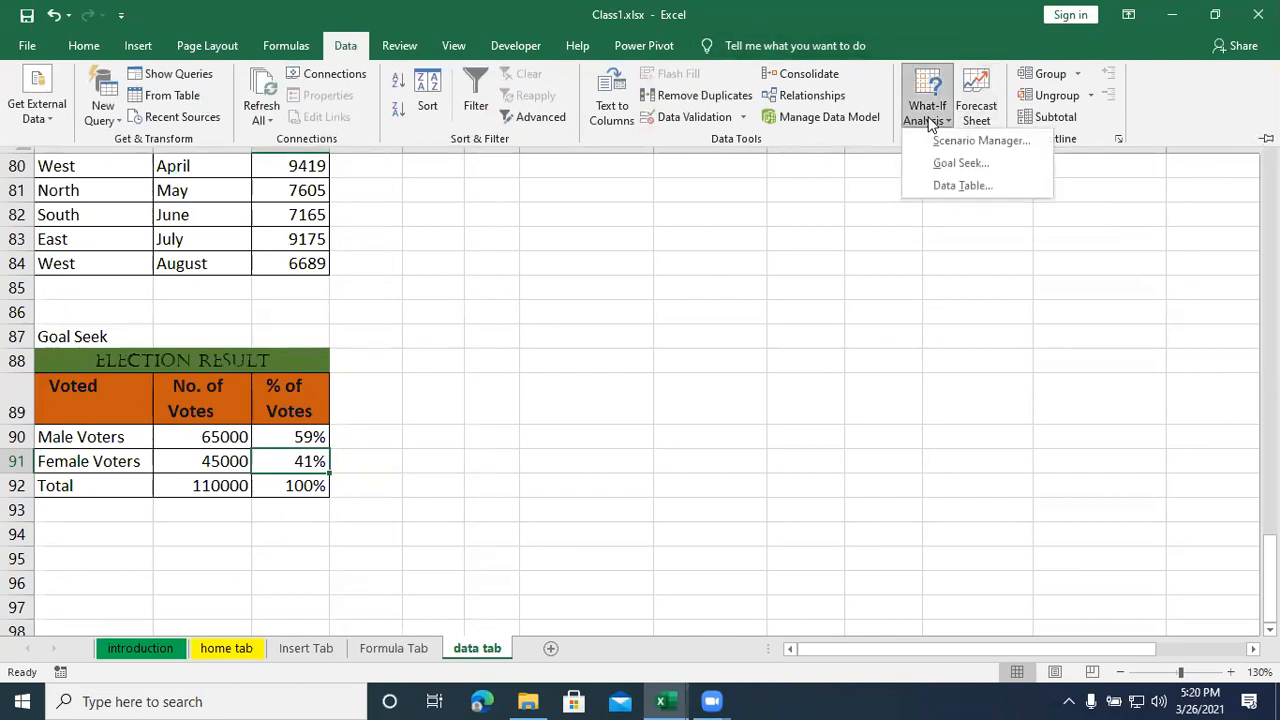
pyautogui.click(948, 166)
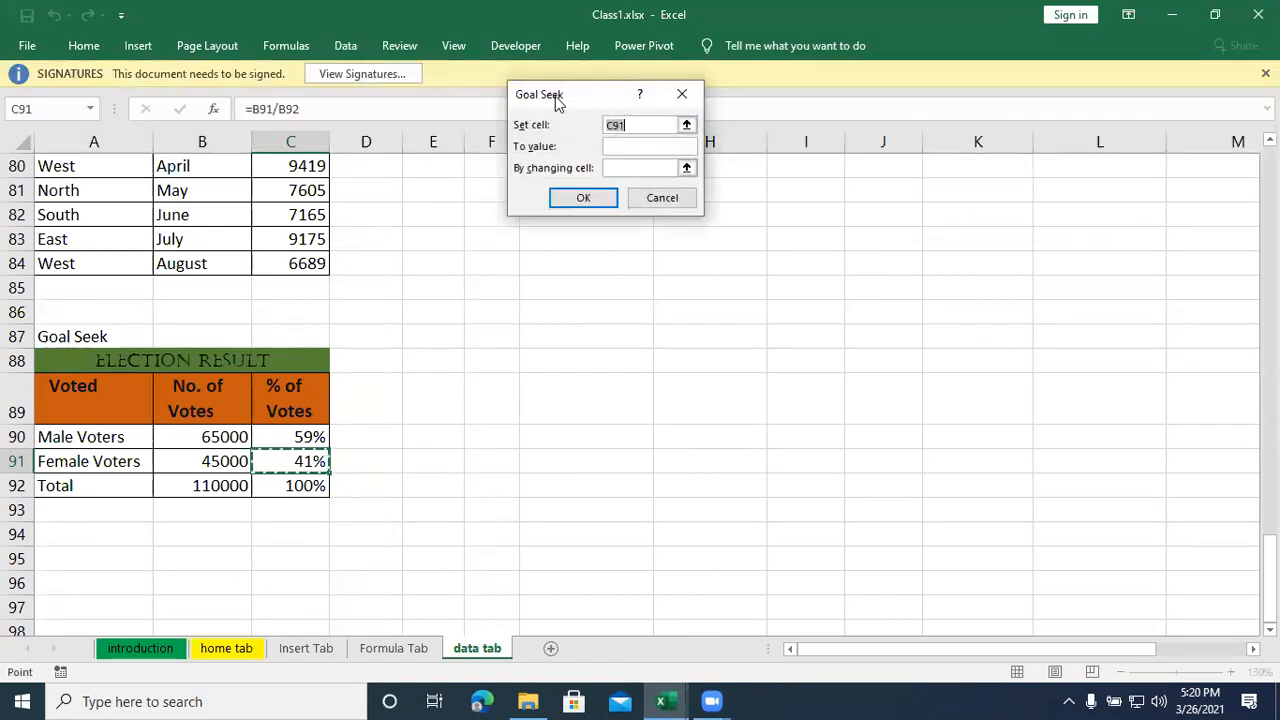
pyautogui.moveTo(555, 96); pyautogui.dragTo(470, 378)
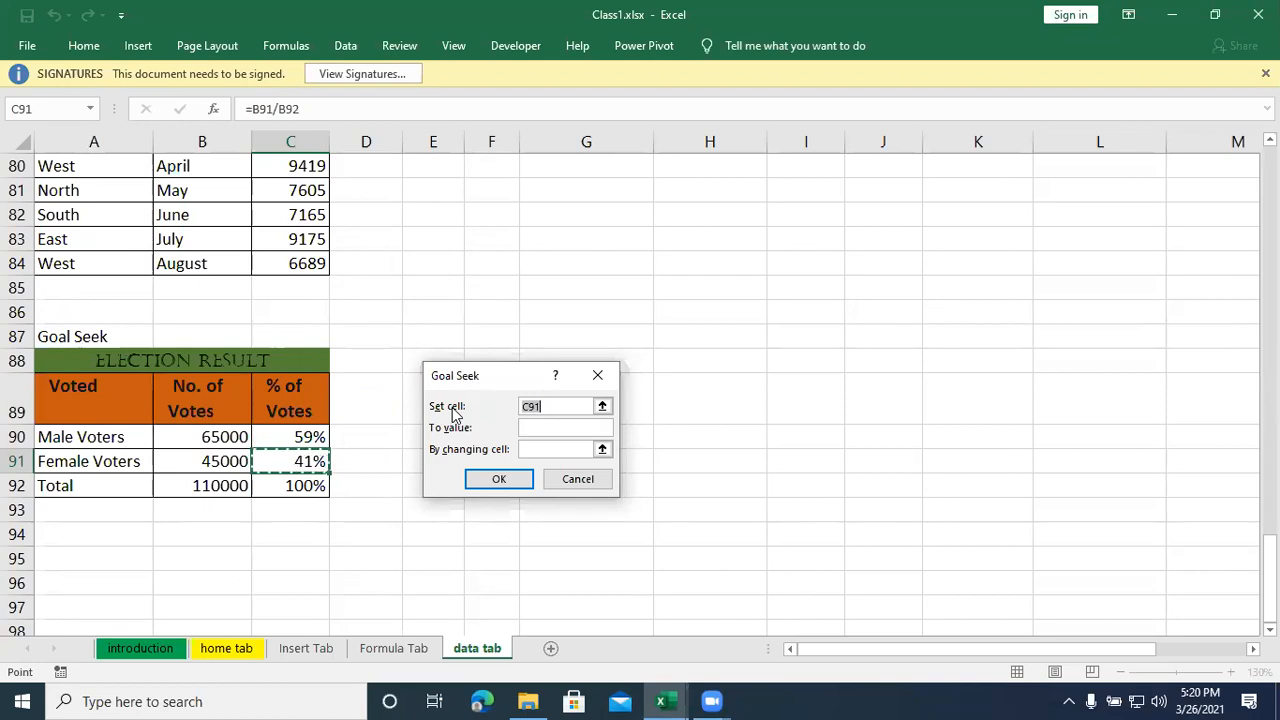
pyautogui.moveTo(462, 370); pyautogui.dragTo(444, 339)
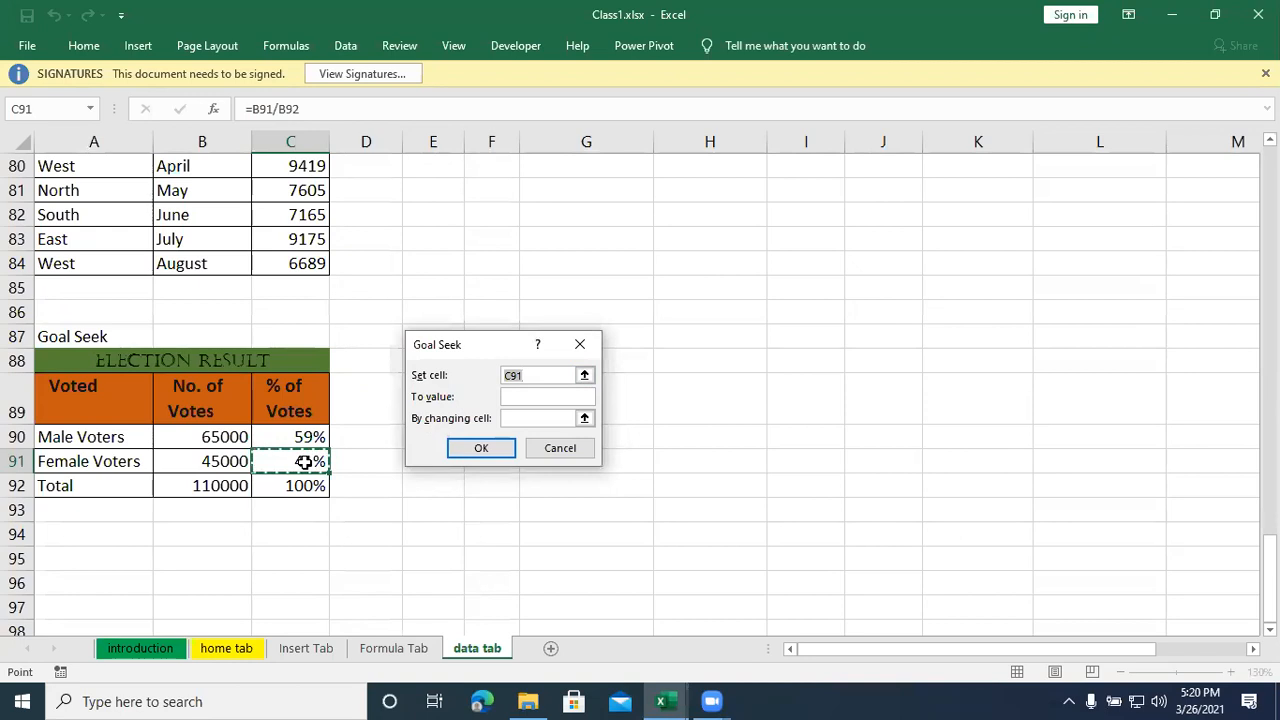
pyautogui.click(543, 402)
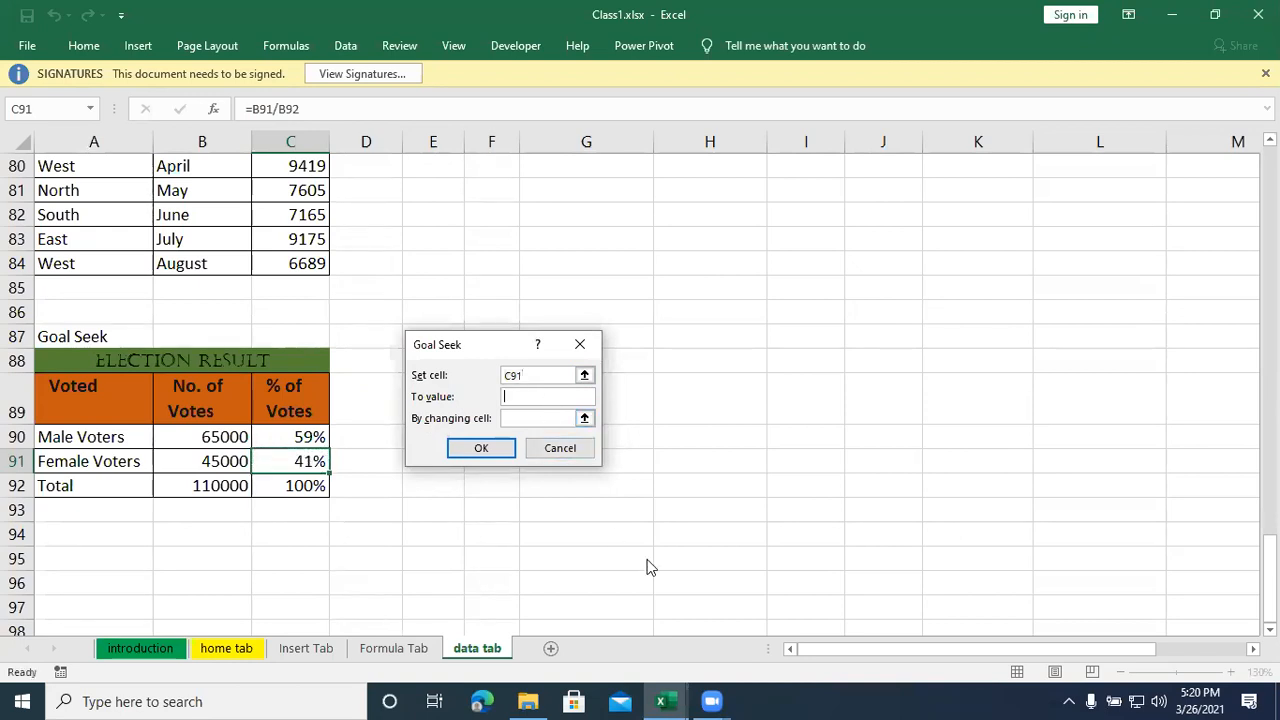
pyautogui.write('52%')
pyautogui.click(530, 419)
pyautogui.click(205, 463)
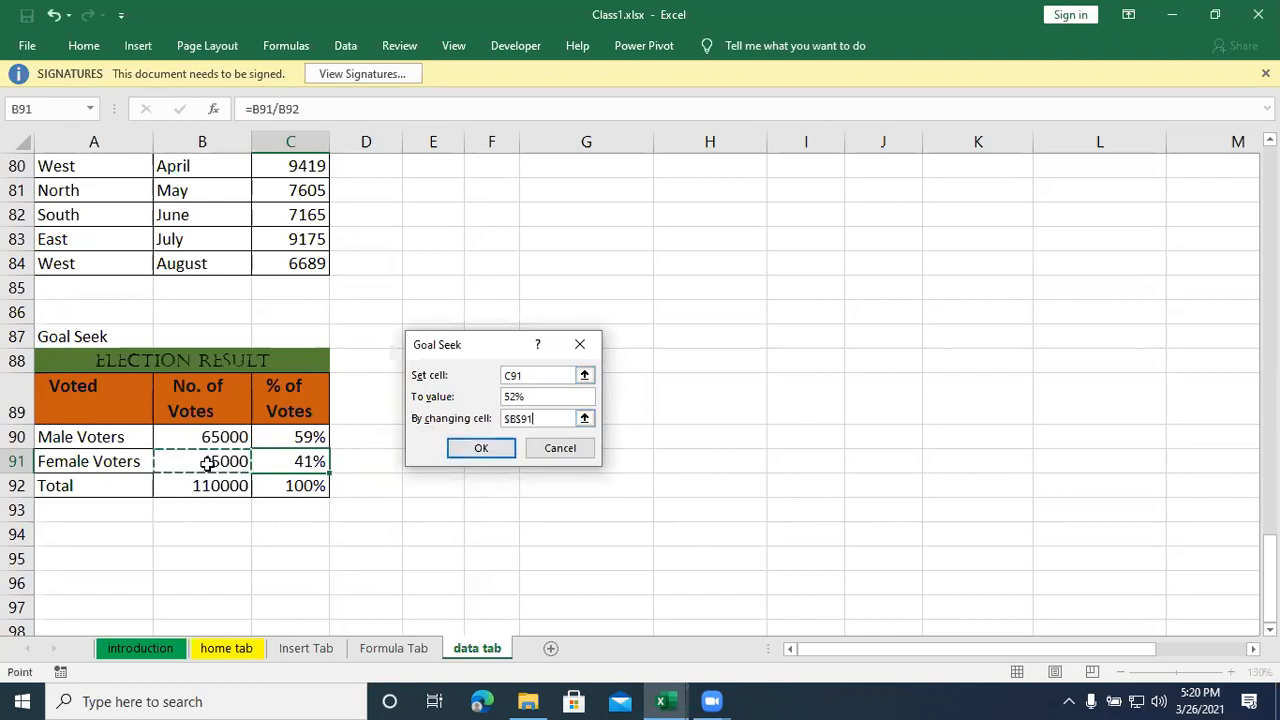
pyautogui.click(485, 449)
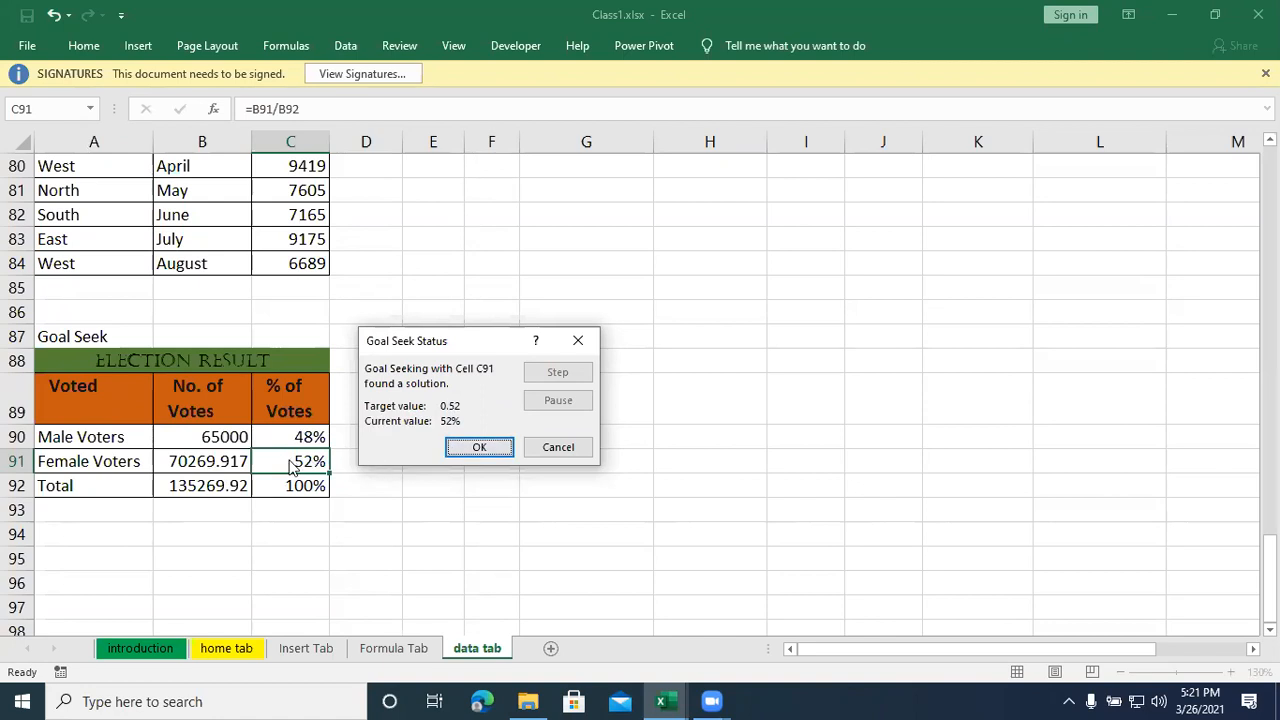
pyautogui.click(483, 449)
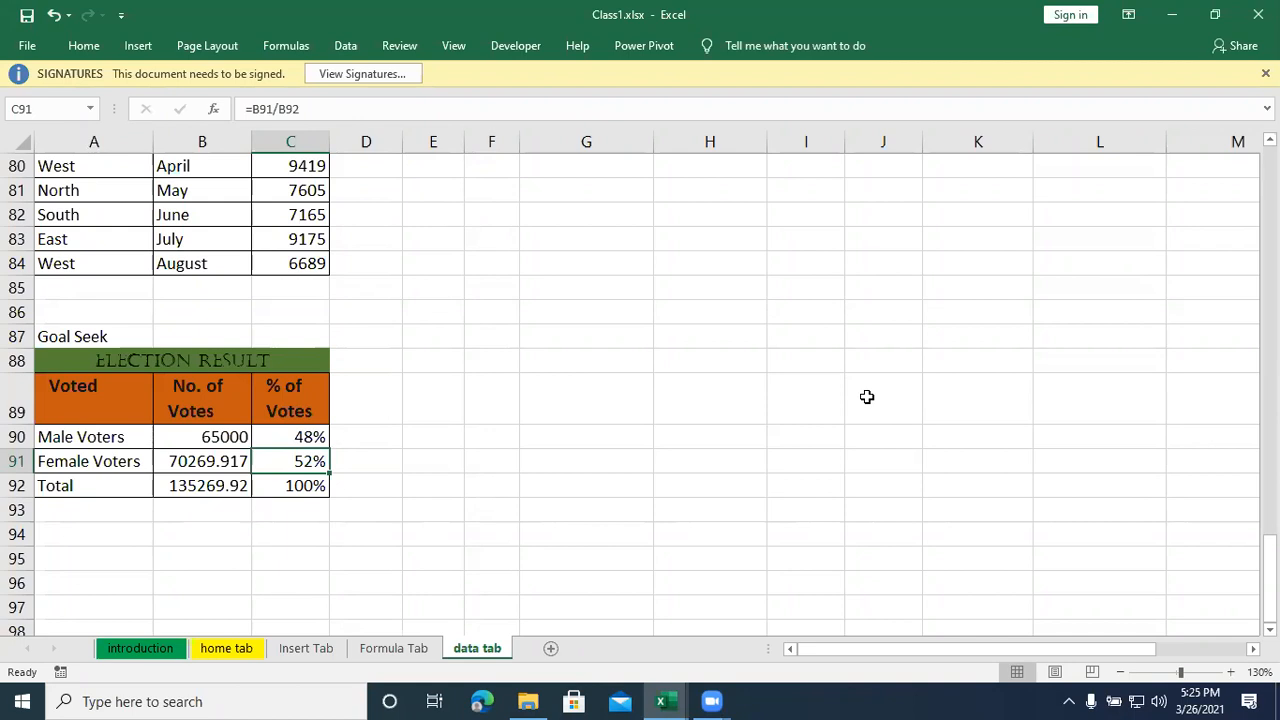
# - Run Goal Seek on the male voters' percentage in C90 with a target of 60% by changing B90, and keep the solution
pyautogui.click(638, 503)
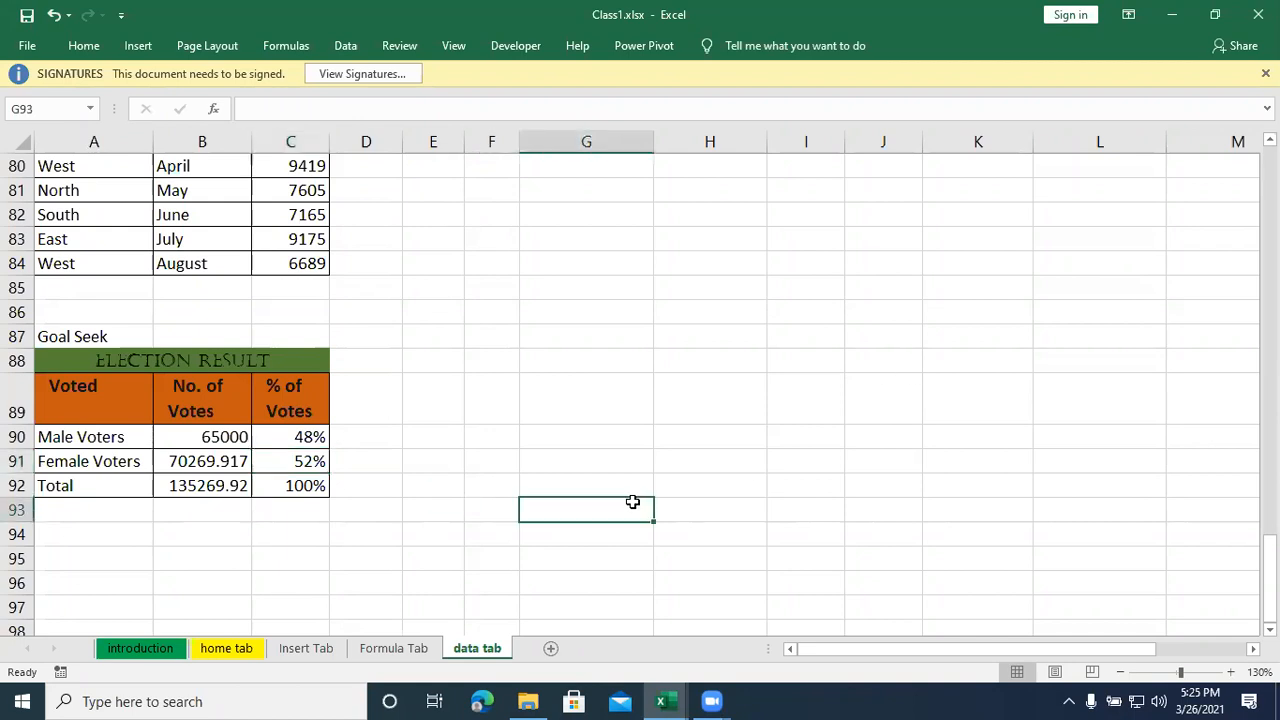
pyautogui.click(313, 440)
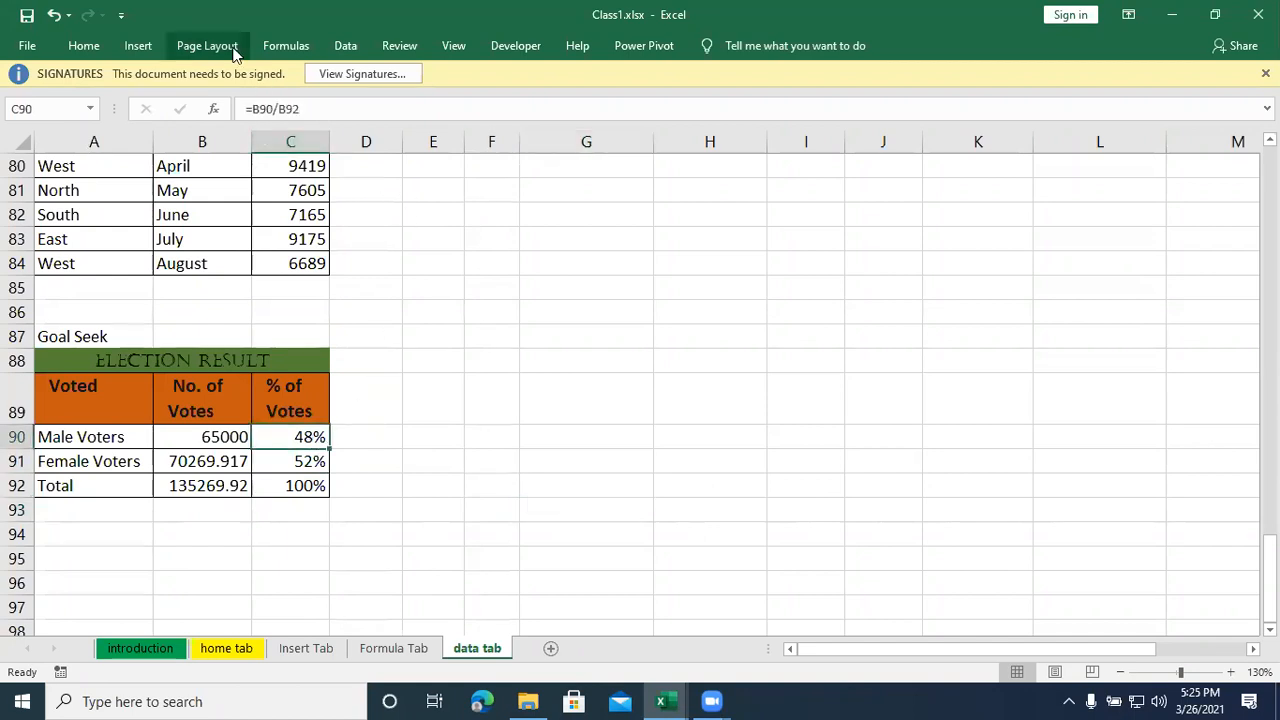
pyautogui.click(338, 47)
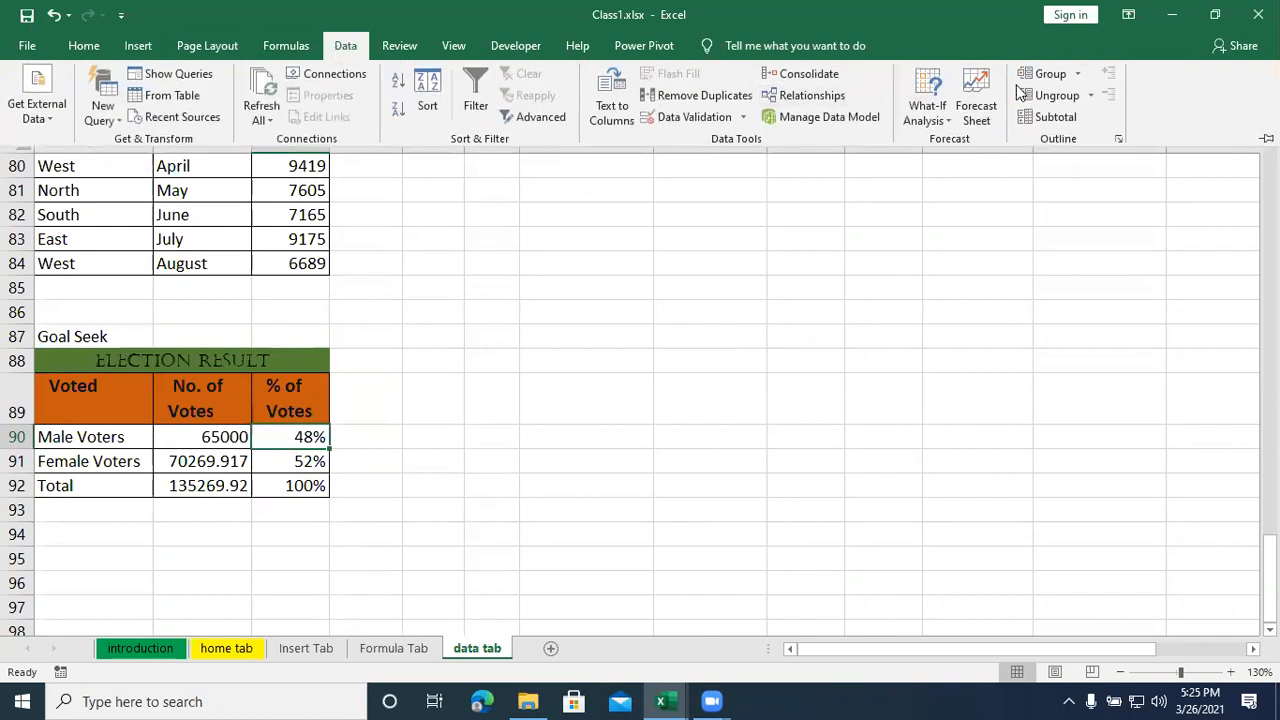
pyautogui.click(924, 117)
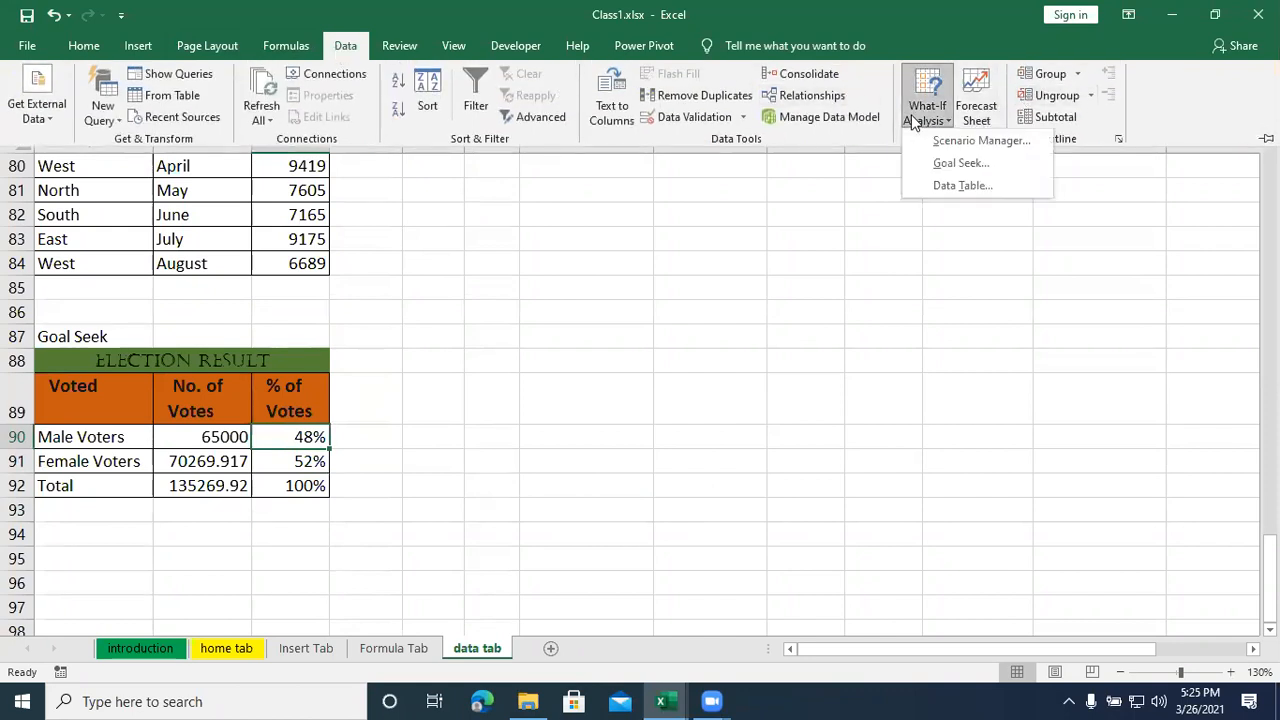
pyautogui.click(946, 164)
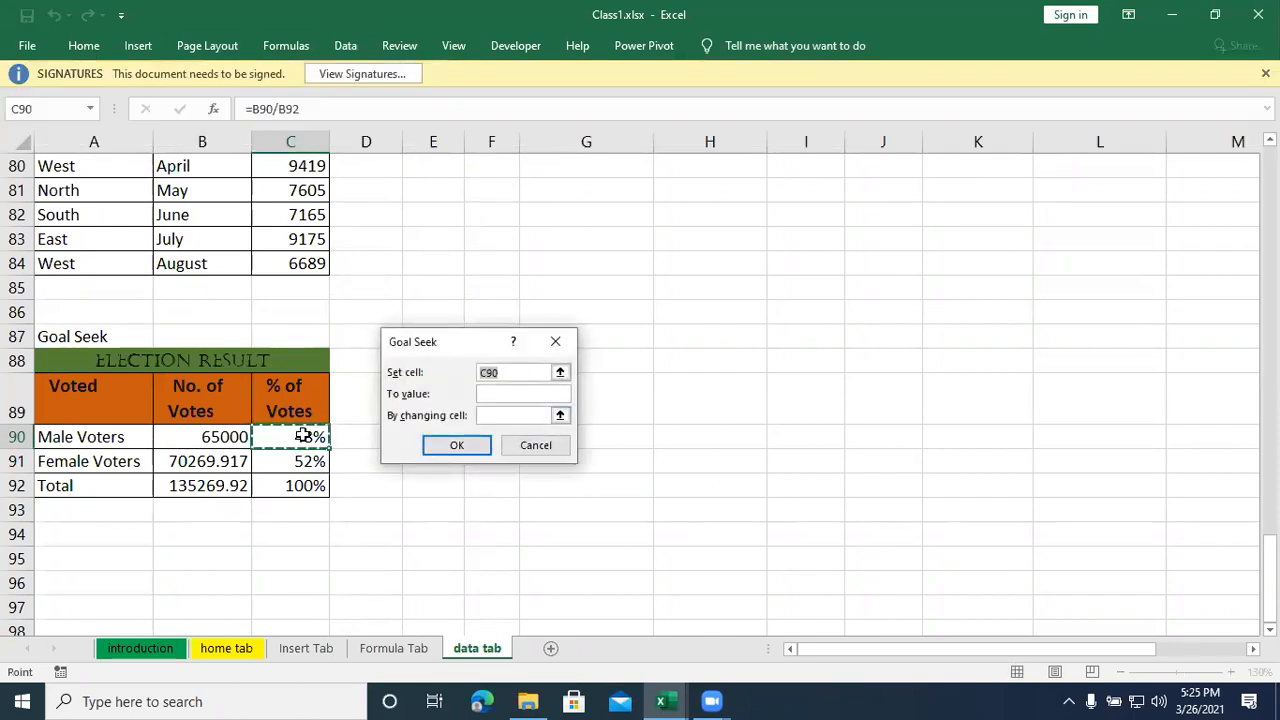
pyautogui.click(510, 372)
pyautogui.click(489, 393)
pyautogui.write('60')
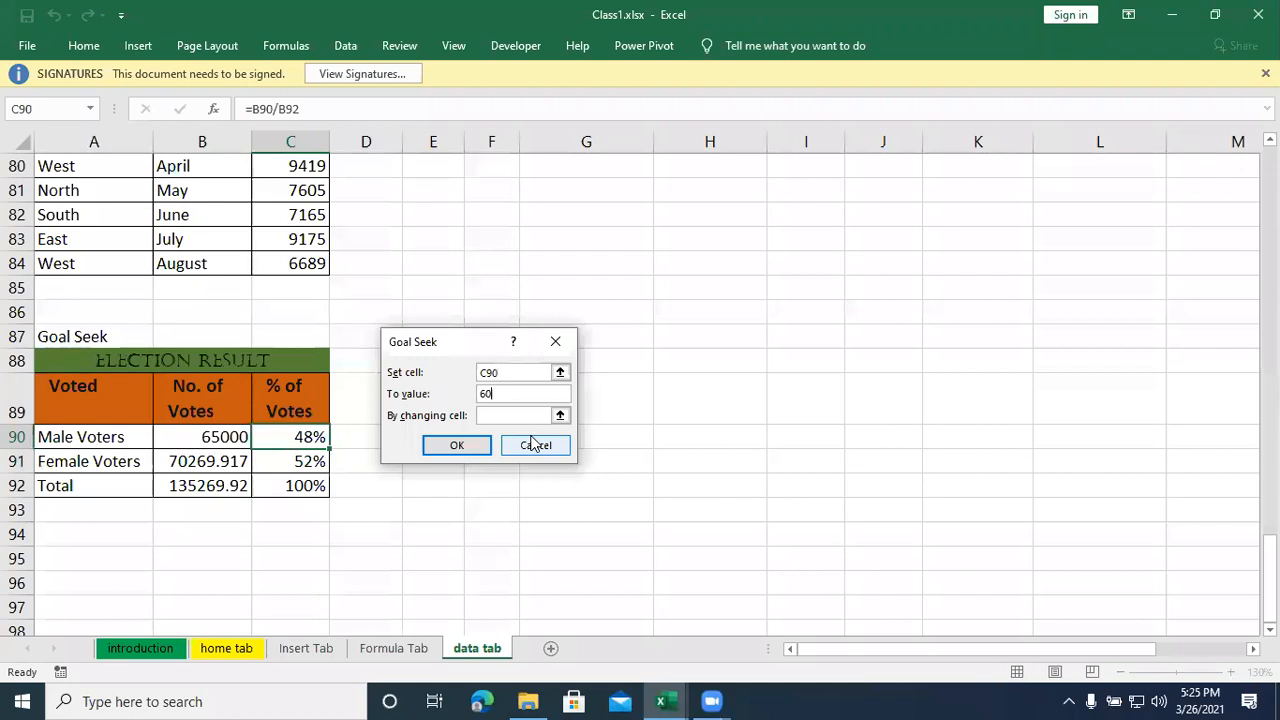
pyautogui.write('%')
pyautogui.click(560, 415)
pyautogui.click(248, 436)
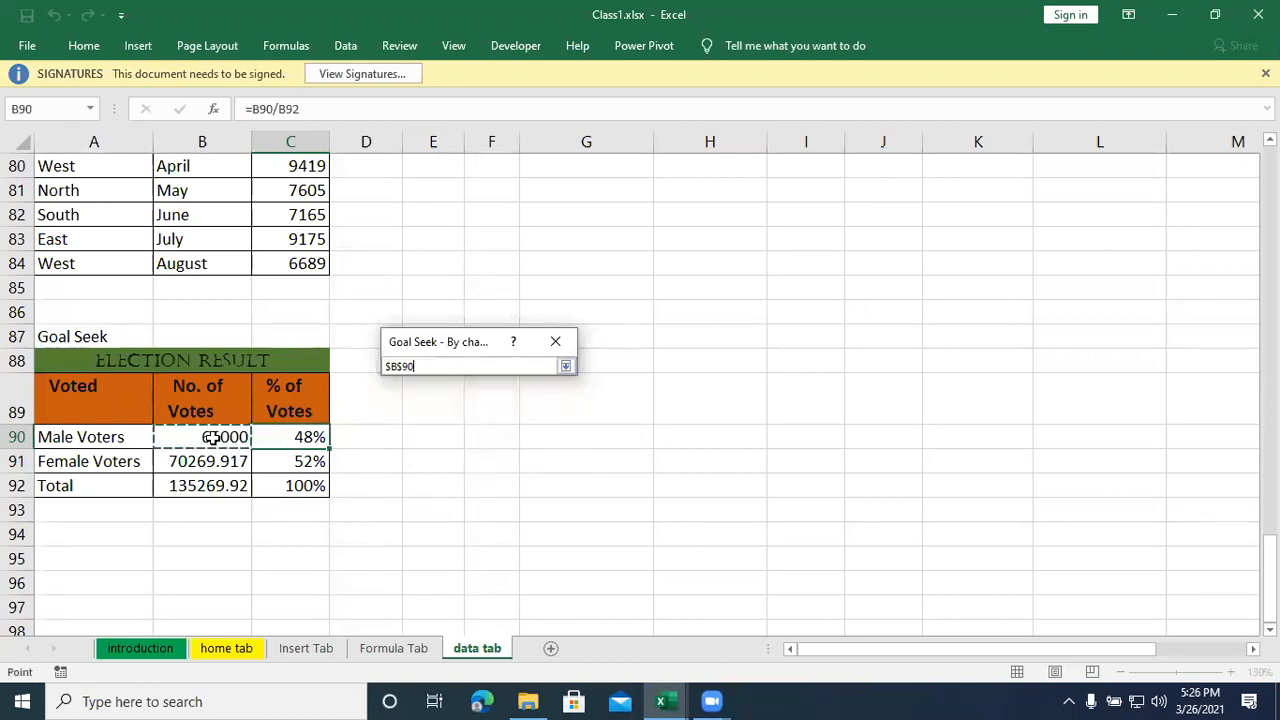
pyautogui.click(568, 365)
pyautogui.click(472, 448)
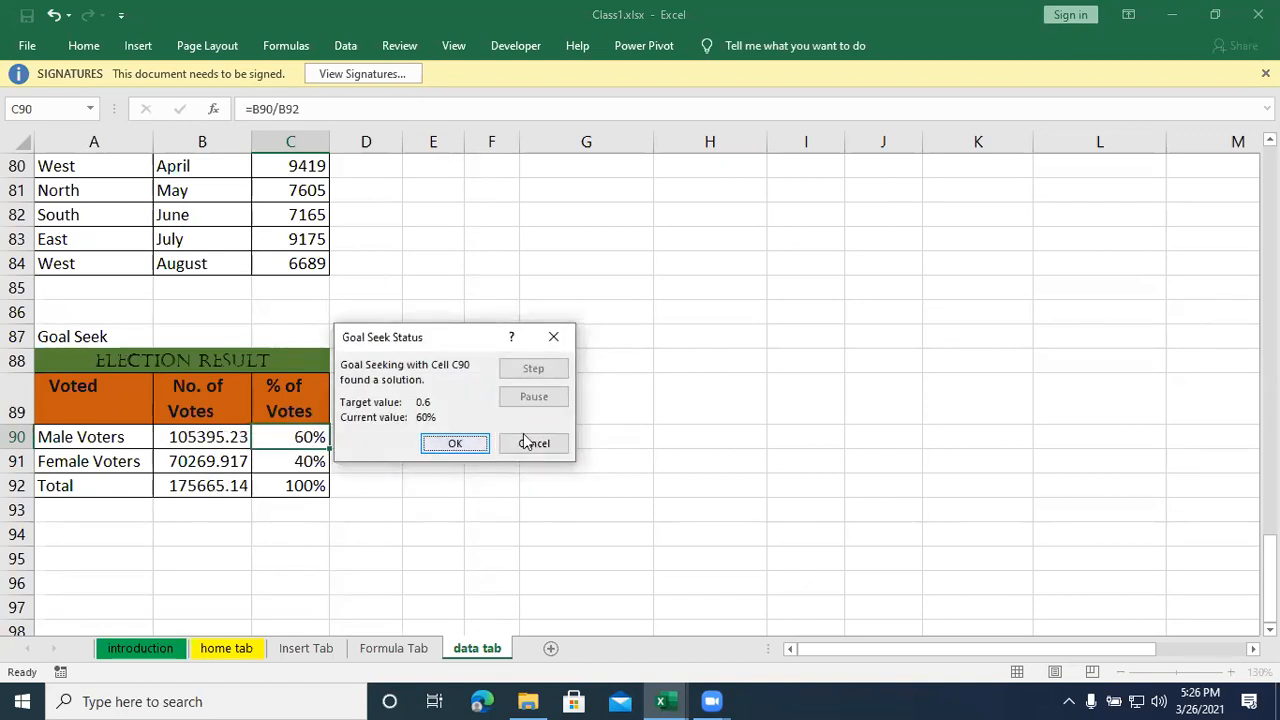
pyautogui.click(484, 442)
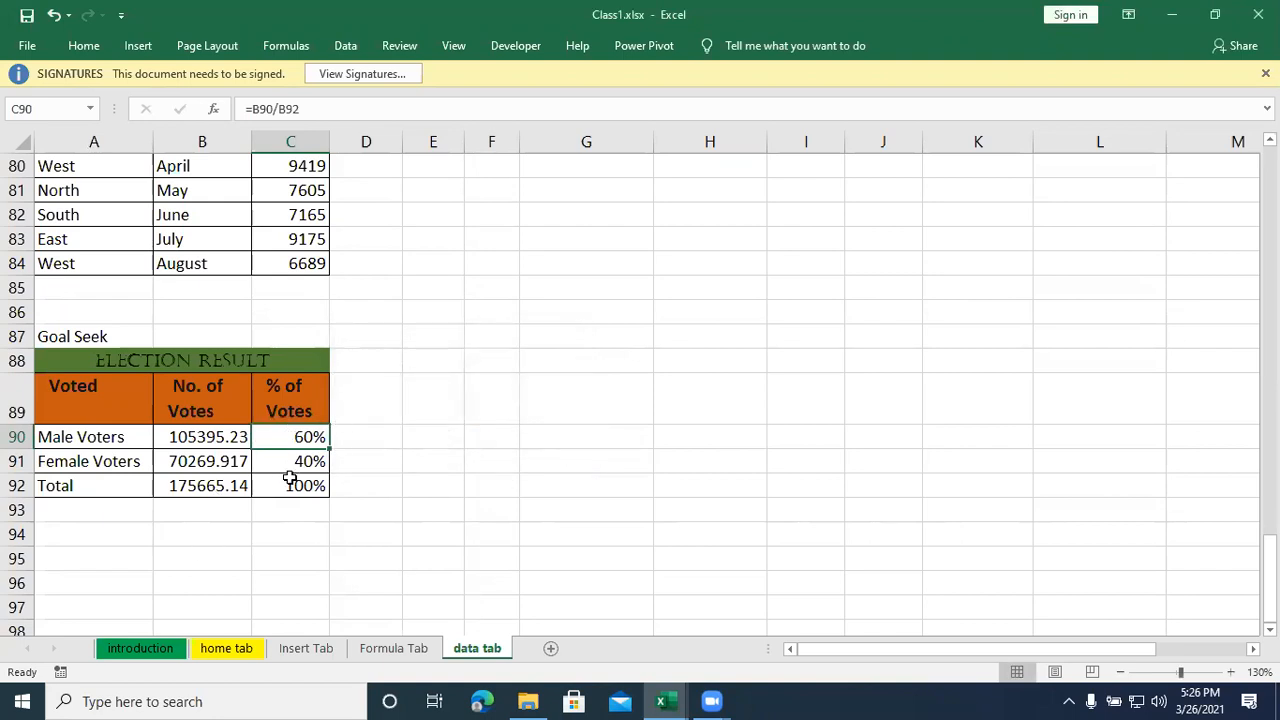
# - Enter the row labels Sales, Expenses and Profit/Loss in A94:A96 below the election result table
pyautogui.click(64, 533)
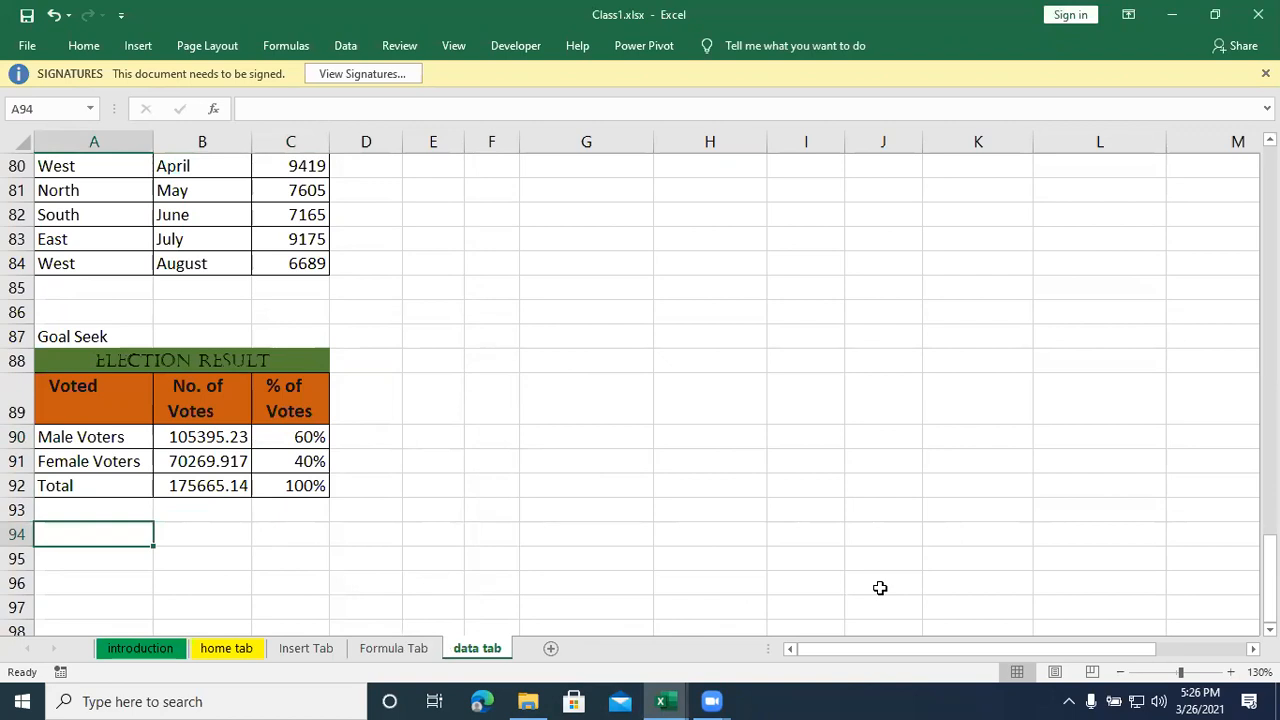
pyautogui.write('Sales')
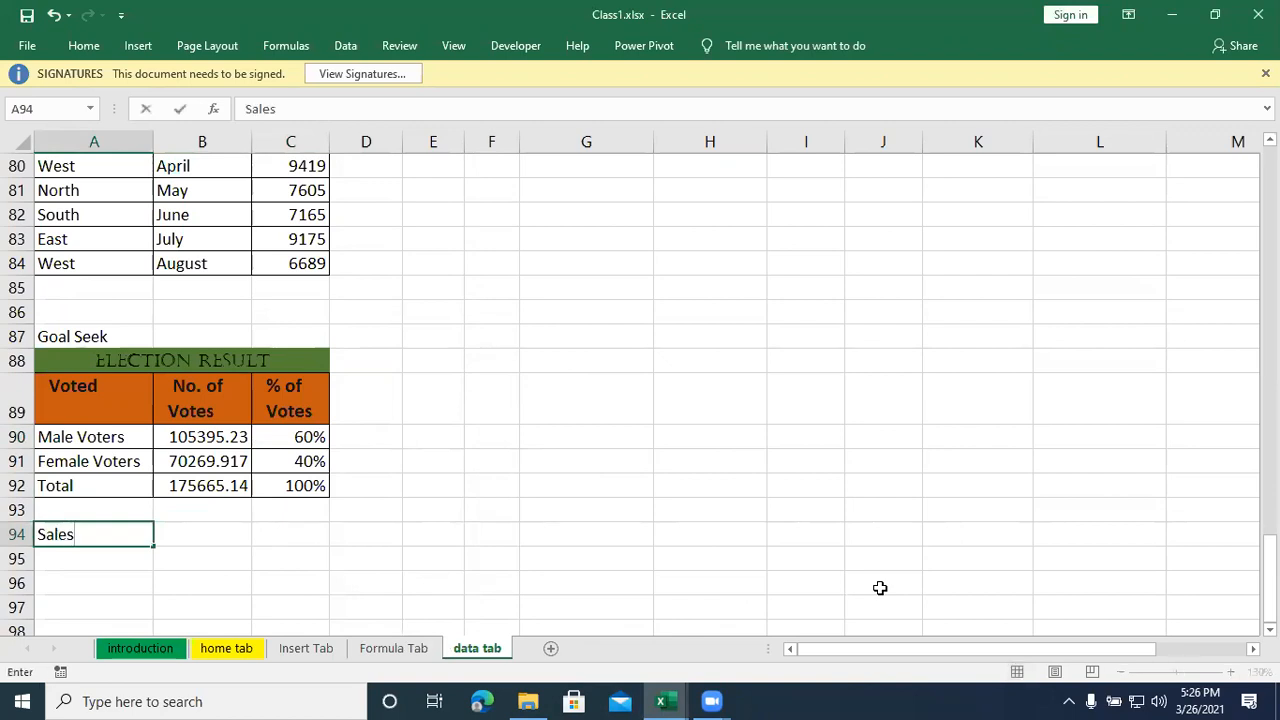
pyautogui.press('Return')
pyautogui.write('Expenses')
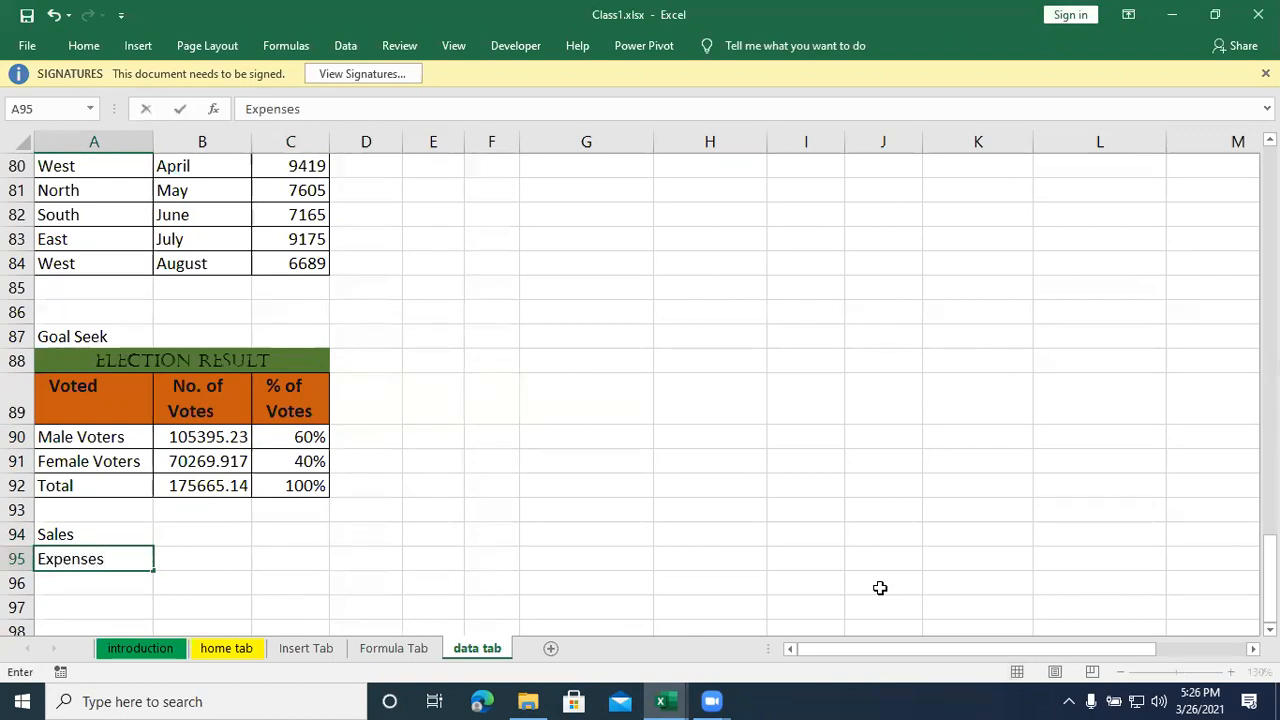
pyautogui.press('Return')
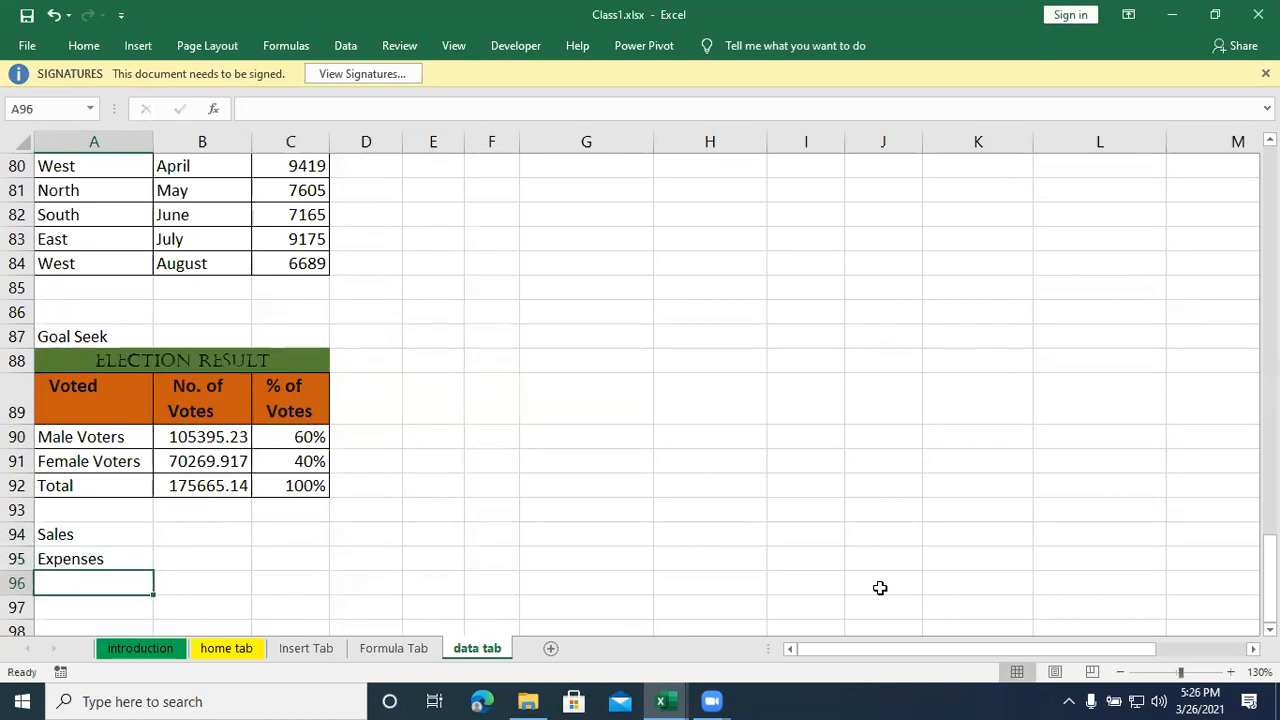
pyautogui.write('Profit/LO')
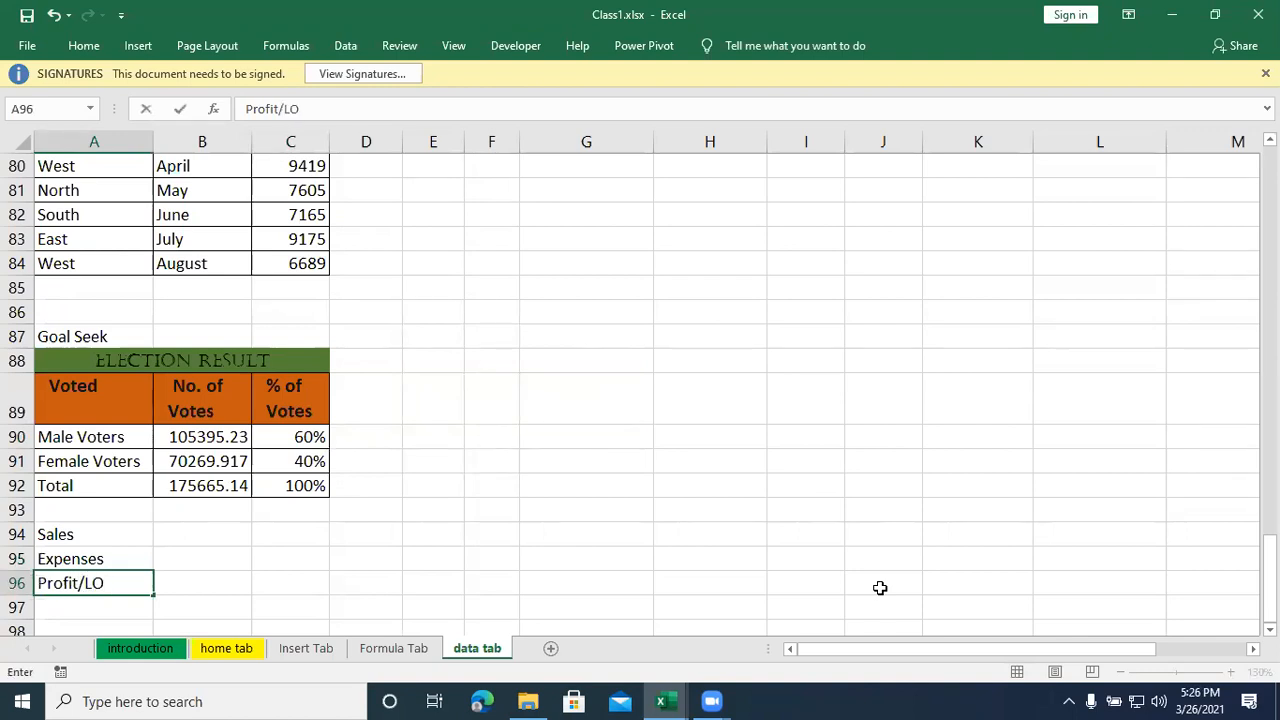
pyautogui.press('BackSpace')
pyautogui.write('oss')
pyautogui.press('Return')
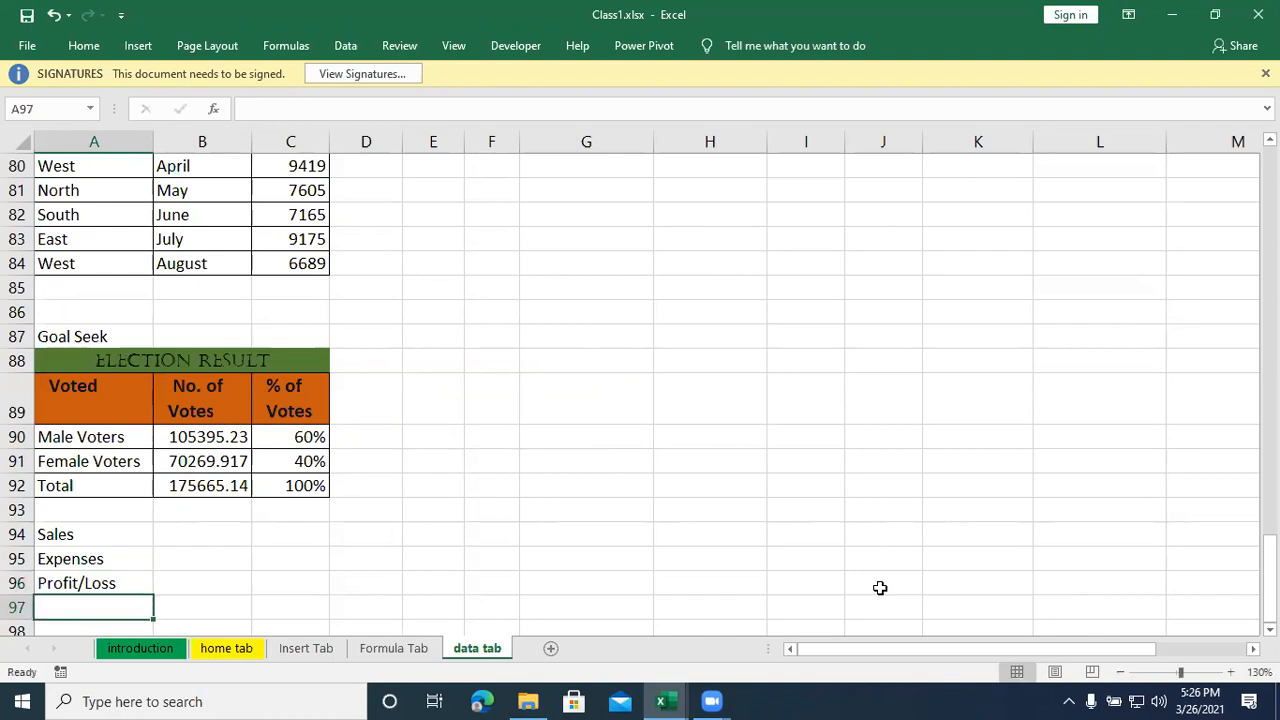
# - Move the Sales, Expenses and Profit/Loss block from A94:B96 down two rows to A96:B98
pyautogui.moveTo(68, 532); pyautogui.dragTo(246, 594)
pyautogui.moveTo(45, 536); pyautogui.dragTo(166, 579)
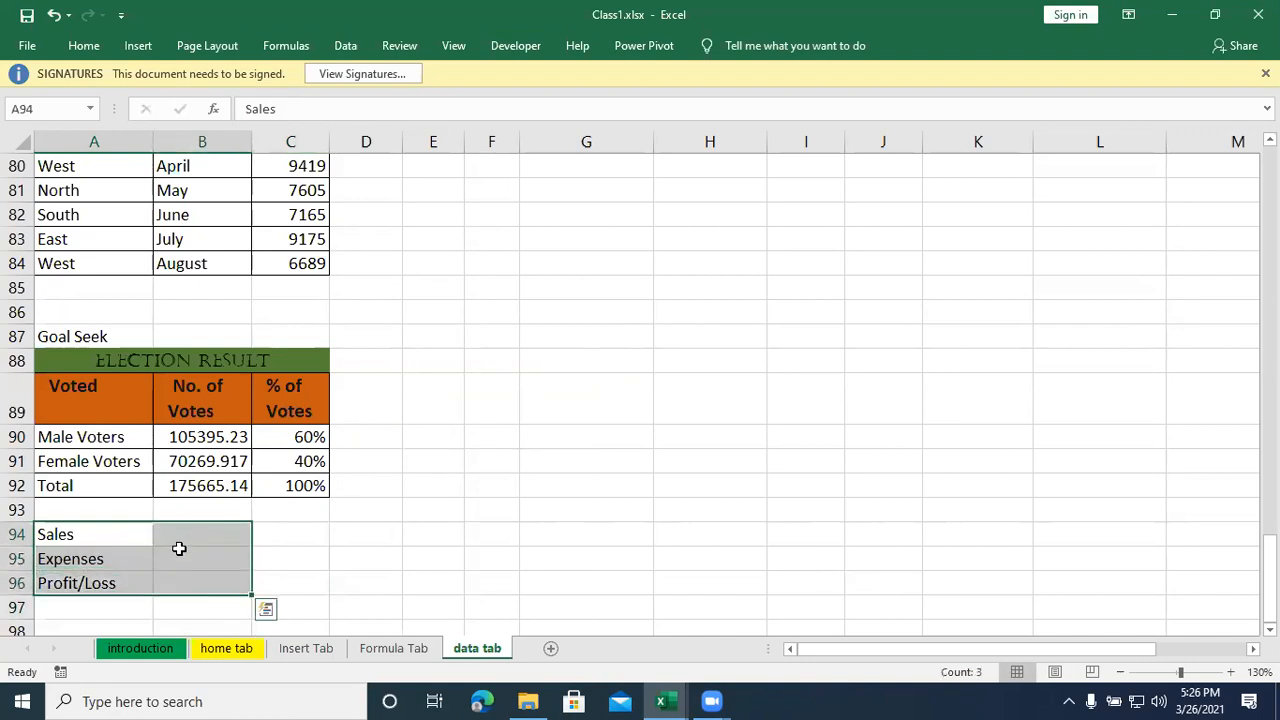
pyautogui.hotkey('ctrl', 'c')
pyautogui.scroll(-1, 123, 614)
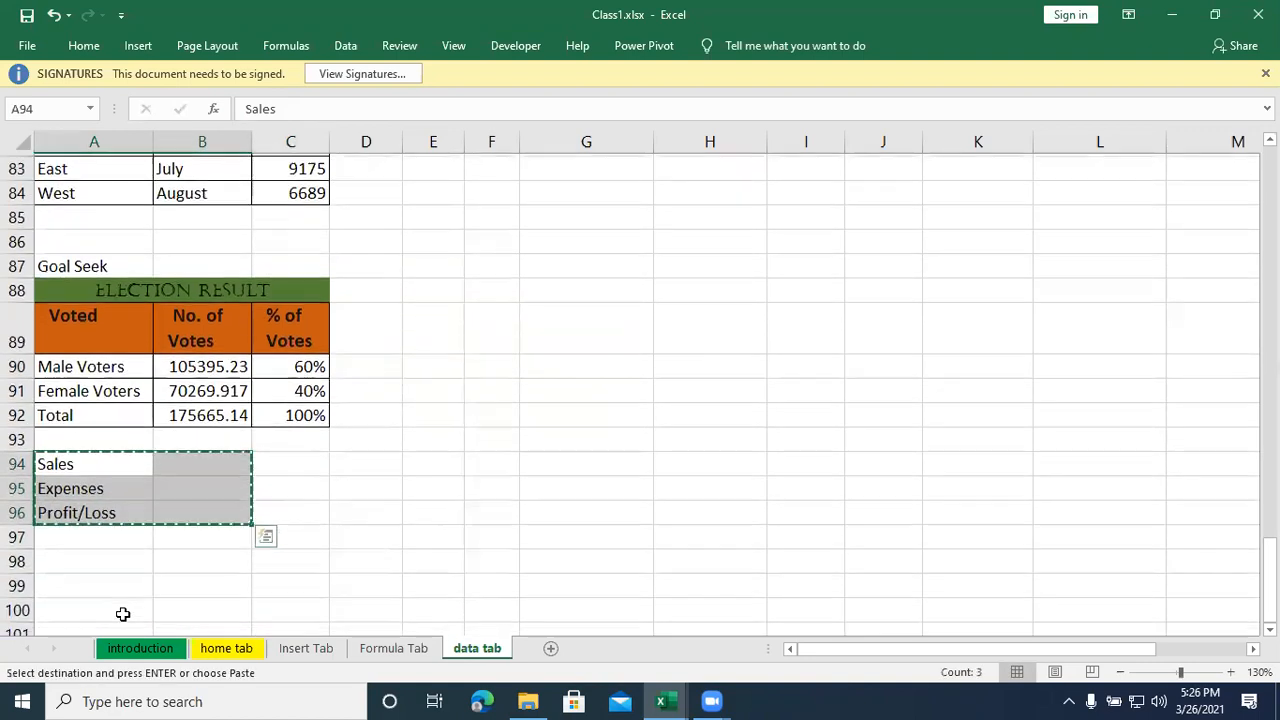
pyautogui.moveTo(110, 523); pyautogui.dragTo(110, 552)
pyautogui.click(88, 470)
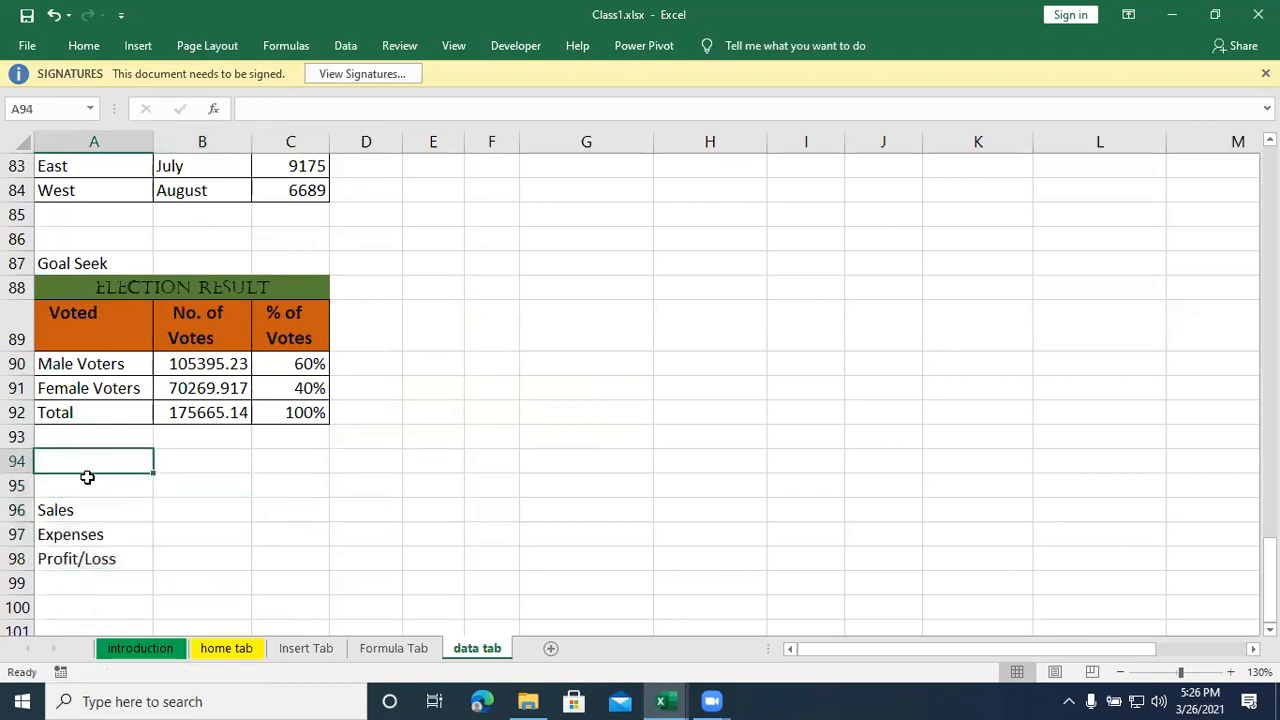
pyautogui.click(90, 483)
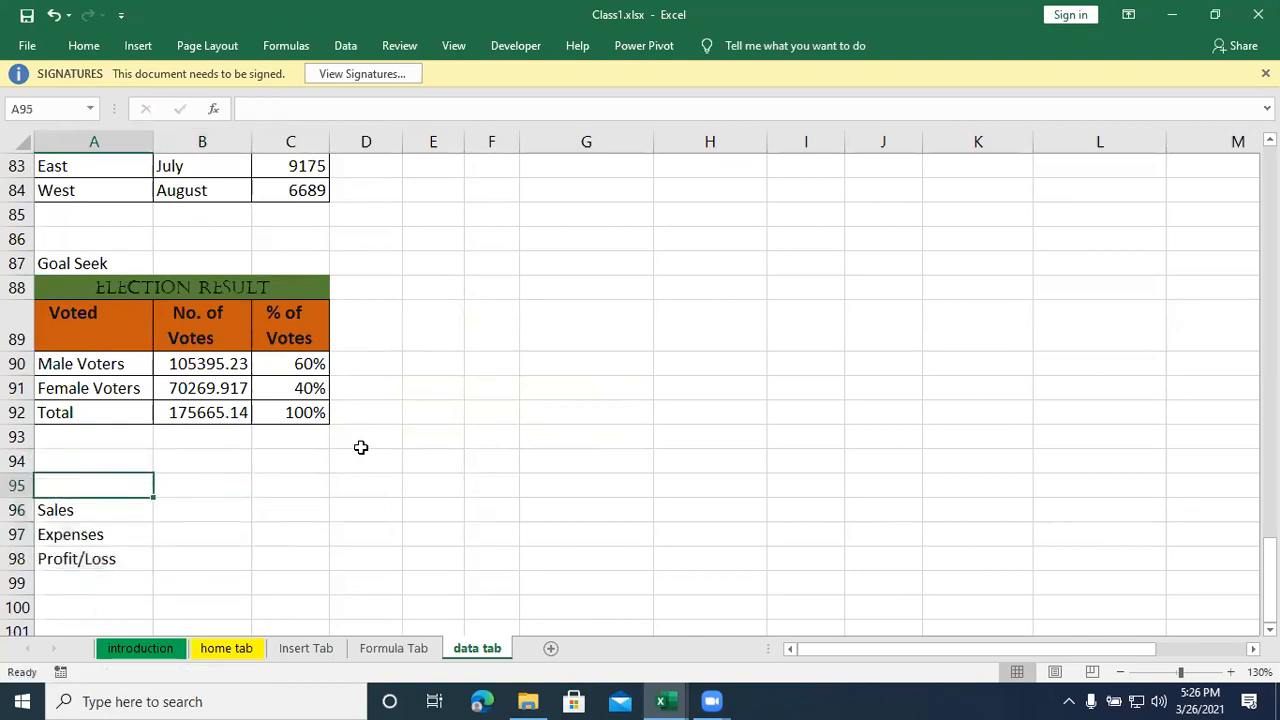
# - Apply all borders to the Sales, Expenses and Profit/Loss range A96:B98
pyautogui.click(186, 507)
pyautogui.moveTo(86, 515); pyautogui.dragTo(180, 556)
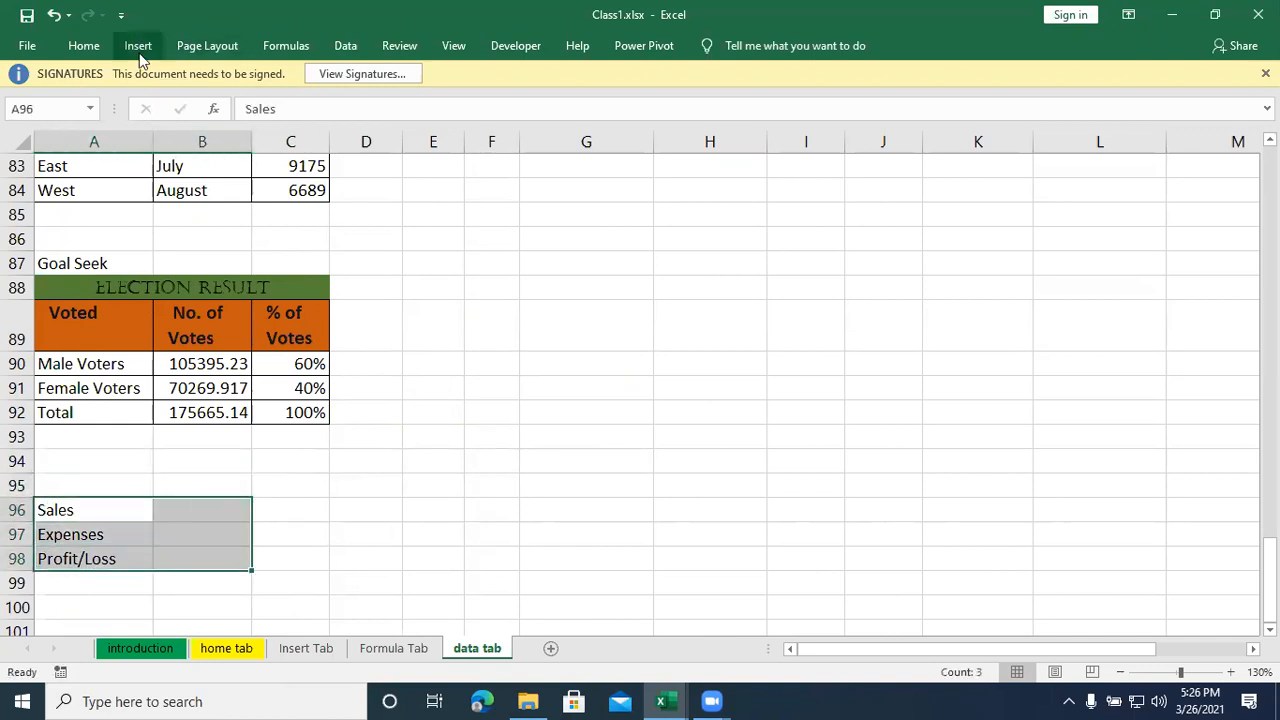
pyautogui.click(138, 47)
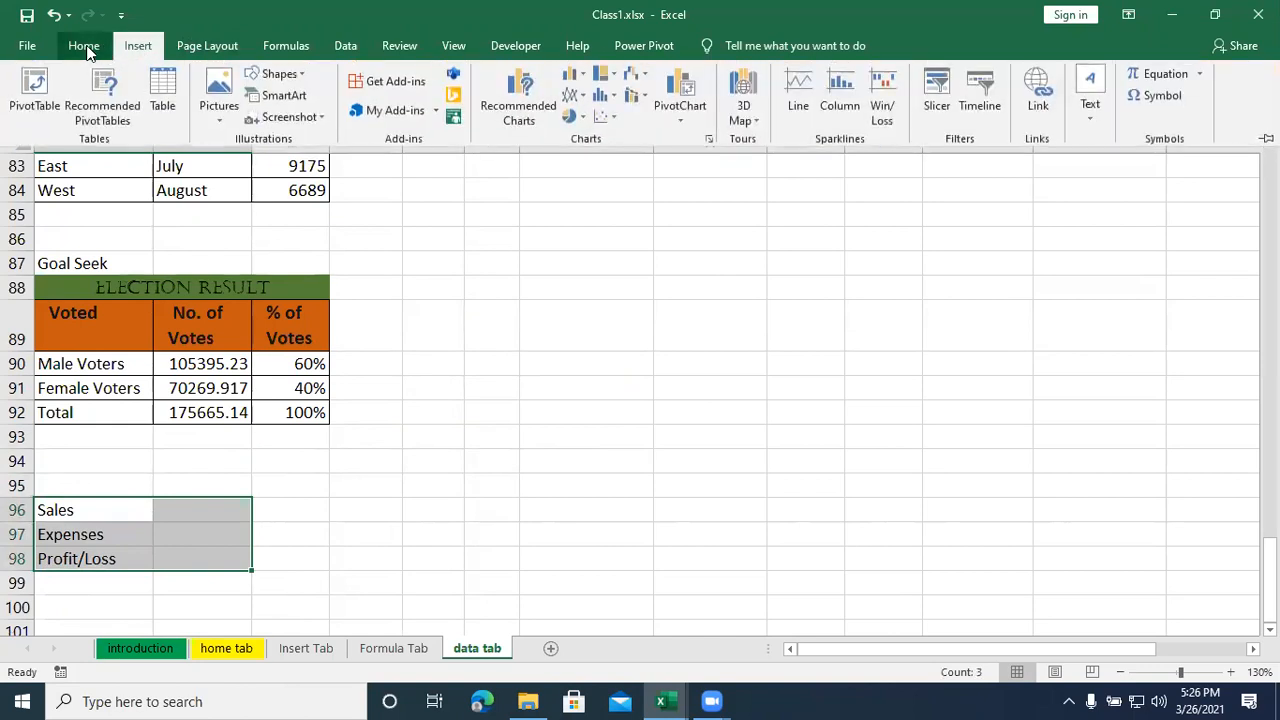
pyautogui.click(85, 47)
pyautogui.click(256, 110)
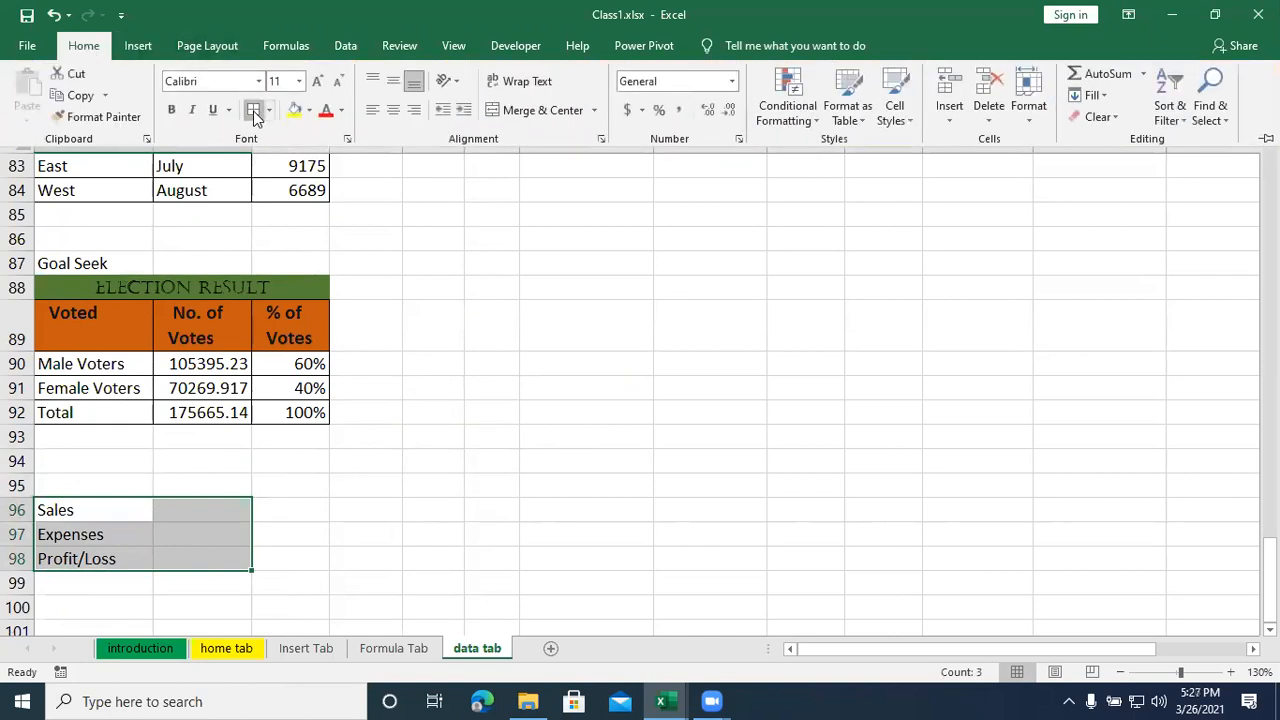
pyautogui.click(209, 514)
pyautogui.click(201, 558)
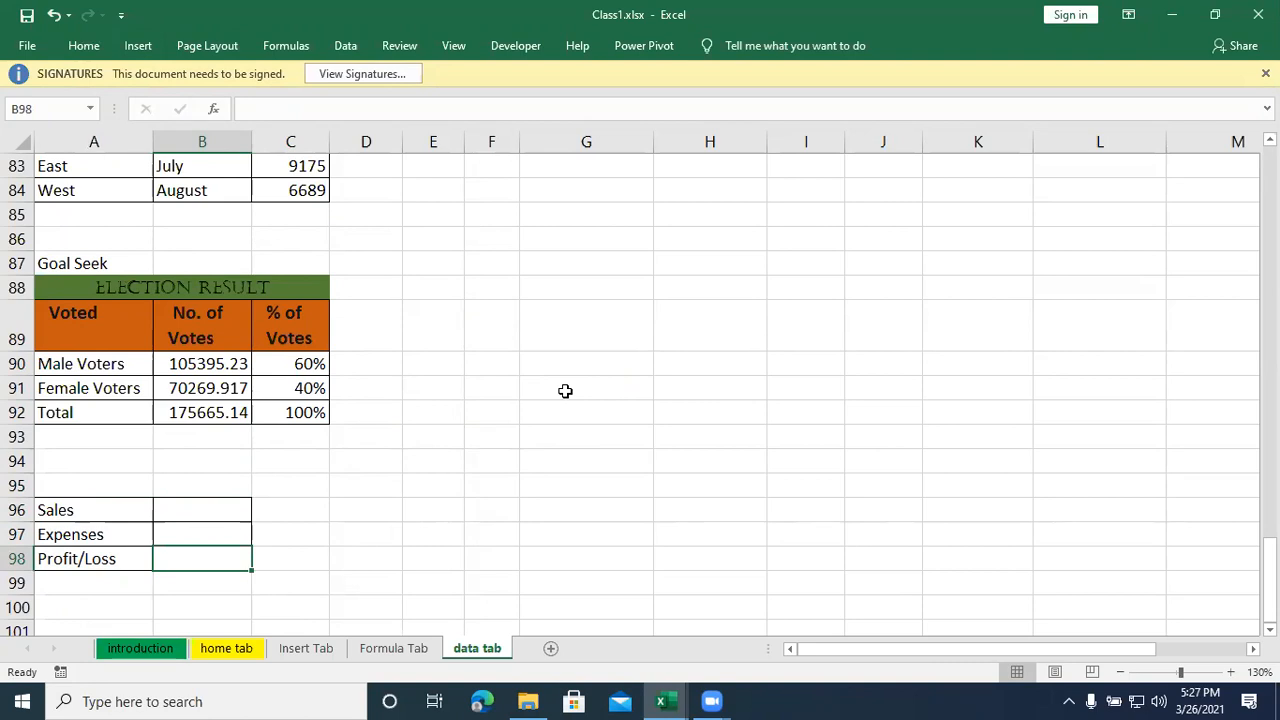
pyautogui.click(135, 510)
pyautogui.click(135, 543)
pyautogui.click(134, 557)
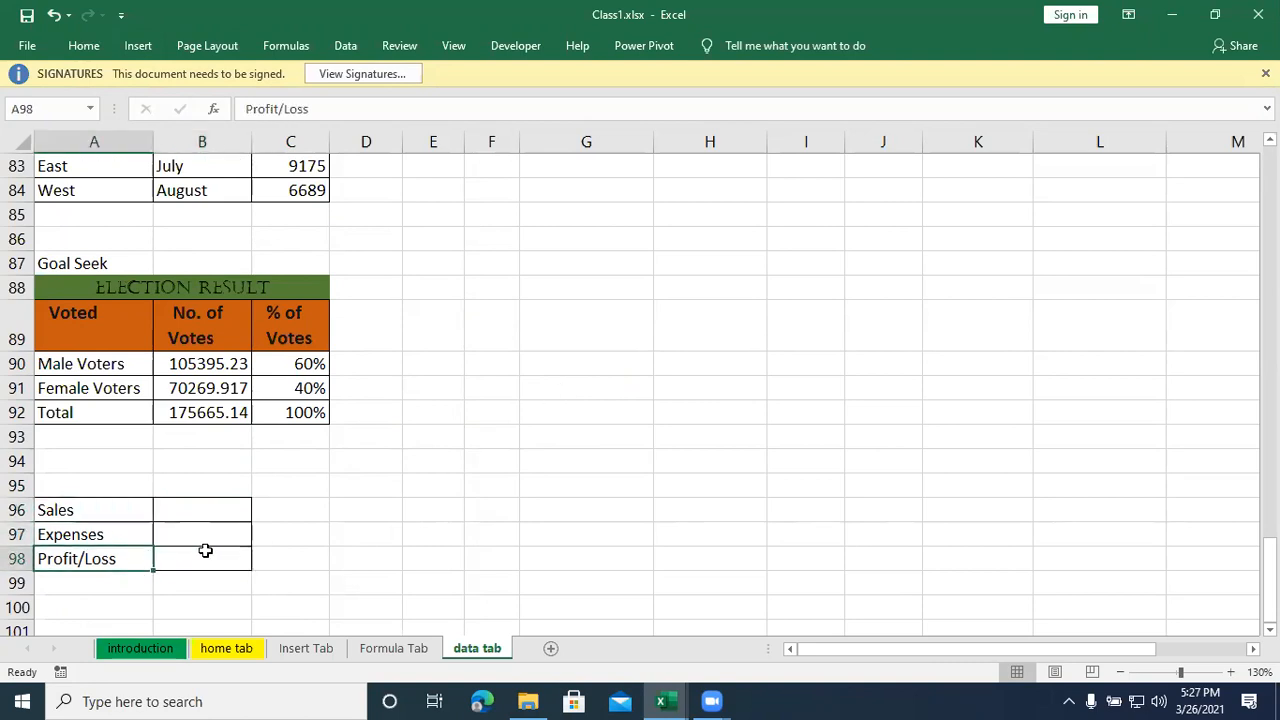
pyautogui.click(200, 514)
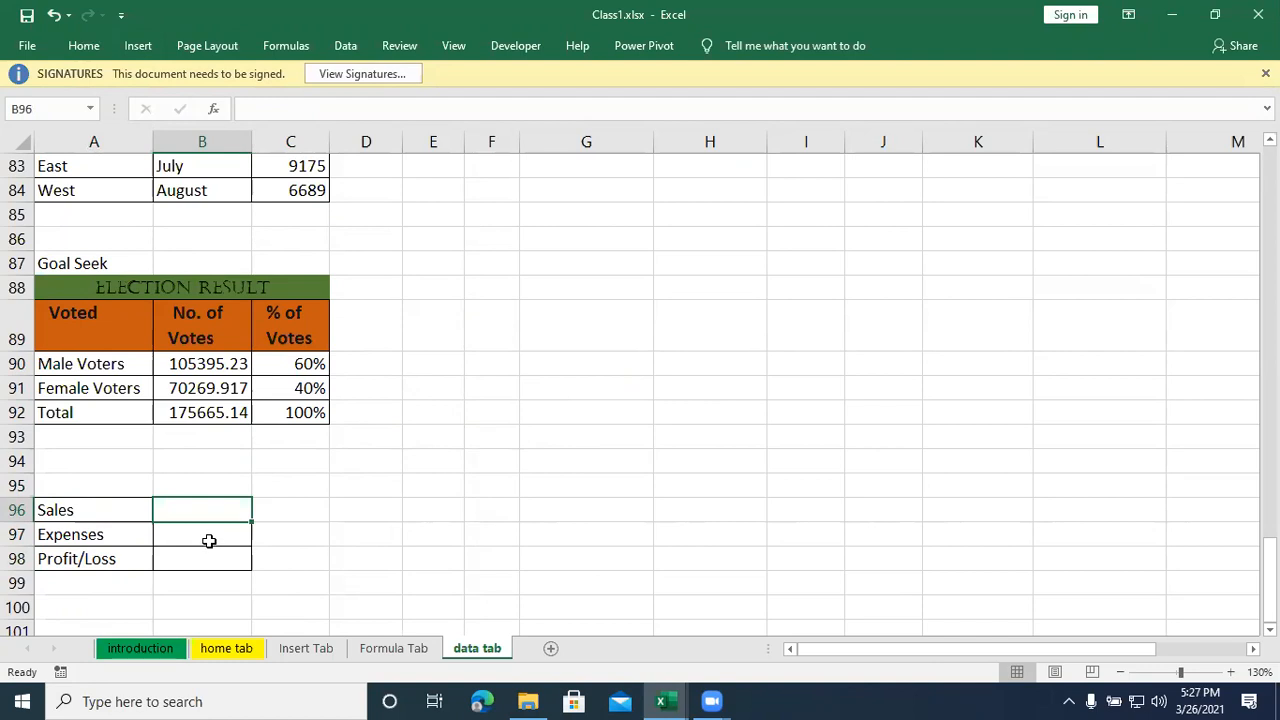
# - Enter the formula =B96-B97 in the Profit/Loss cell B98 to subtract Expenses from Sales
pyautogui.click(209, 541)
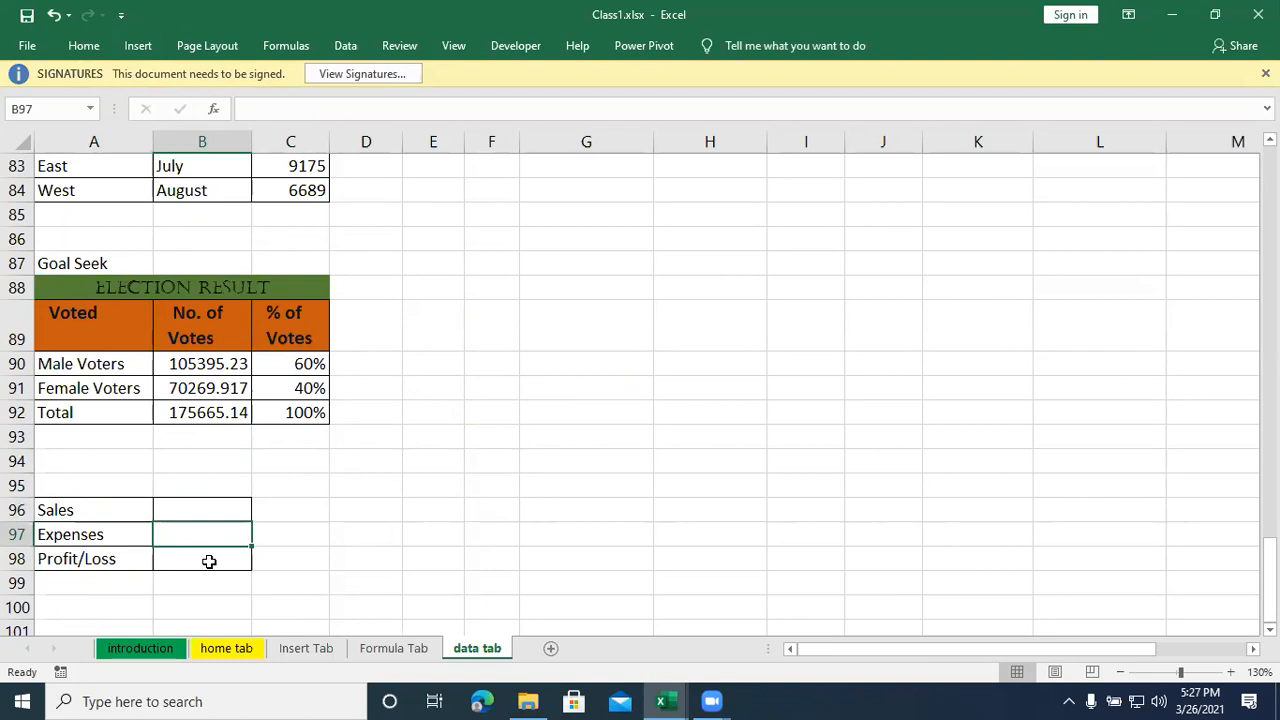
pyautogui.click(209, 561)
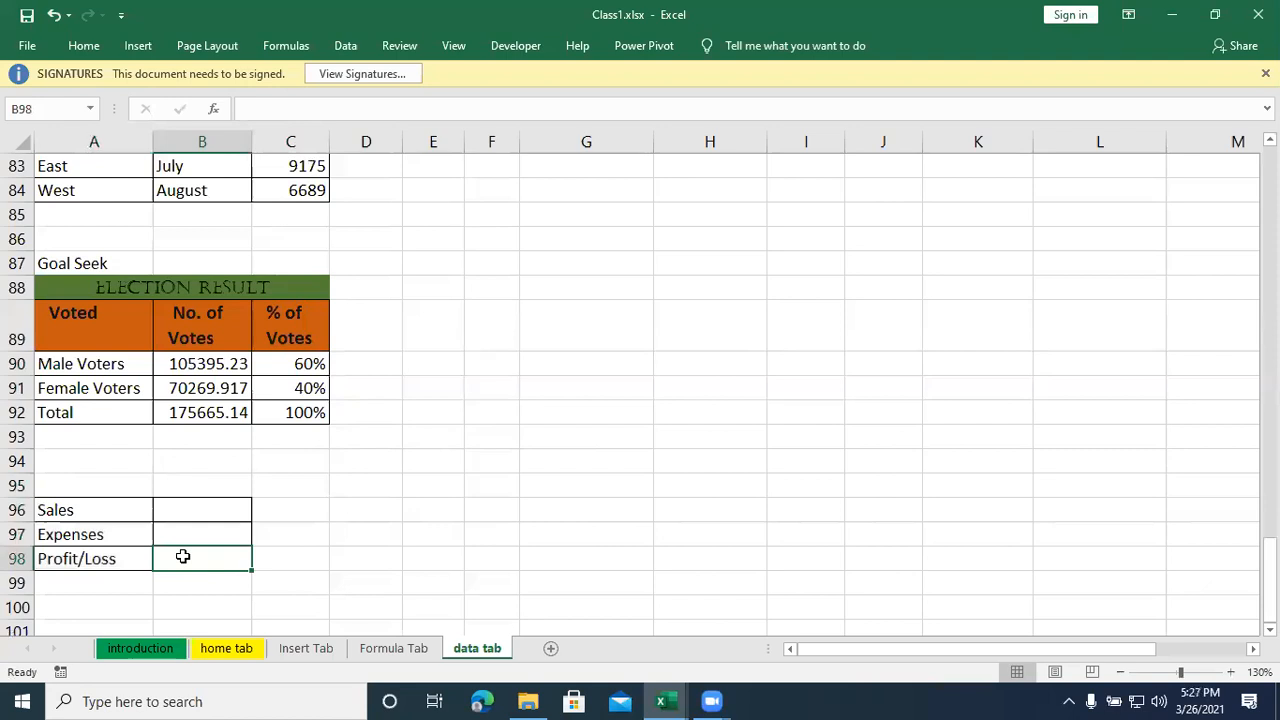
pyautogui.write('=')
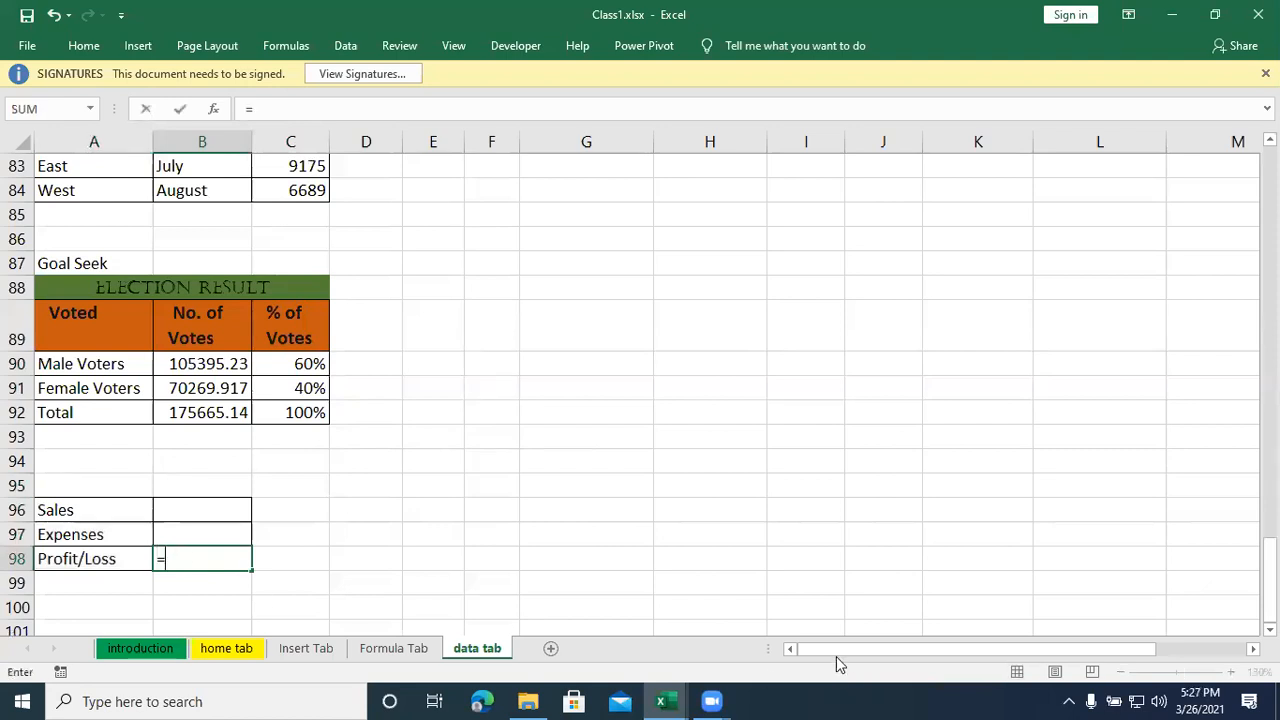
pyautogui.click(233, 510)
pyautogui.write('-')
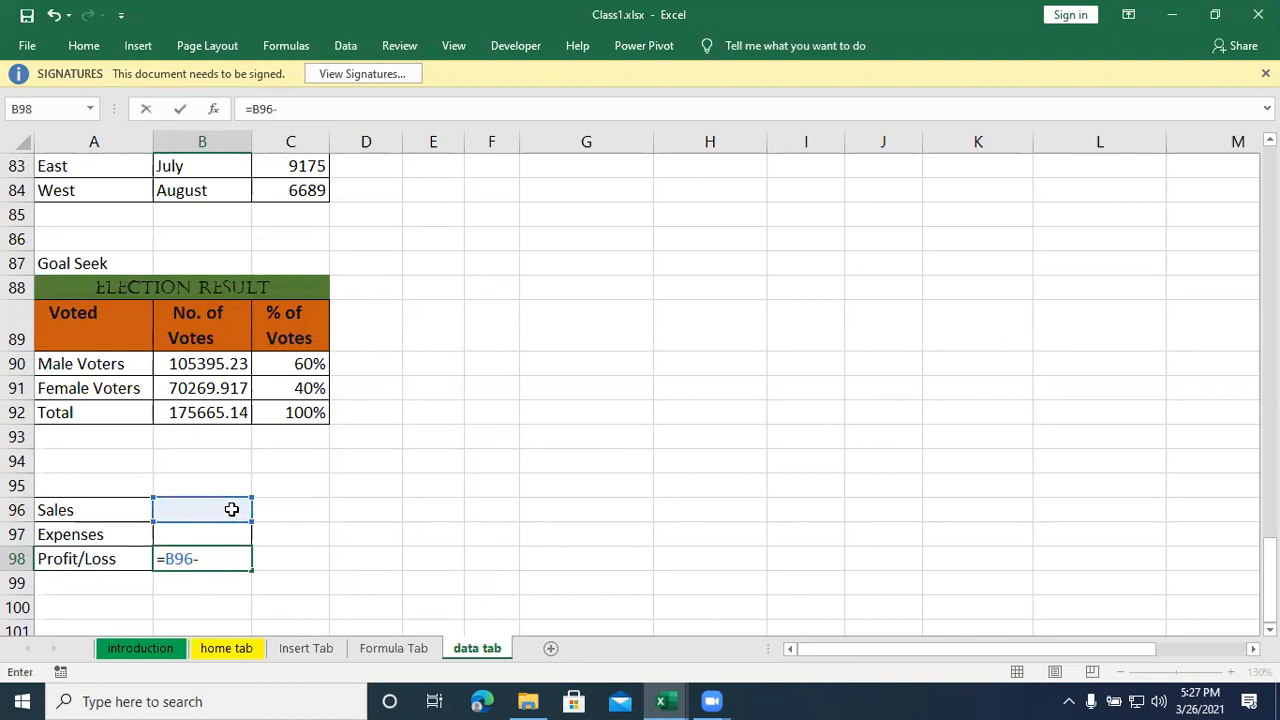
pyautogui.click(205, 534)
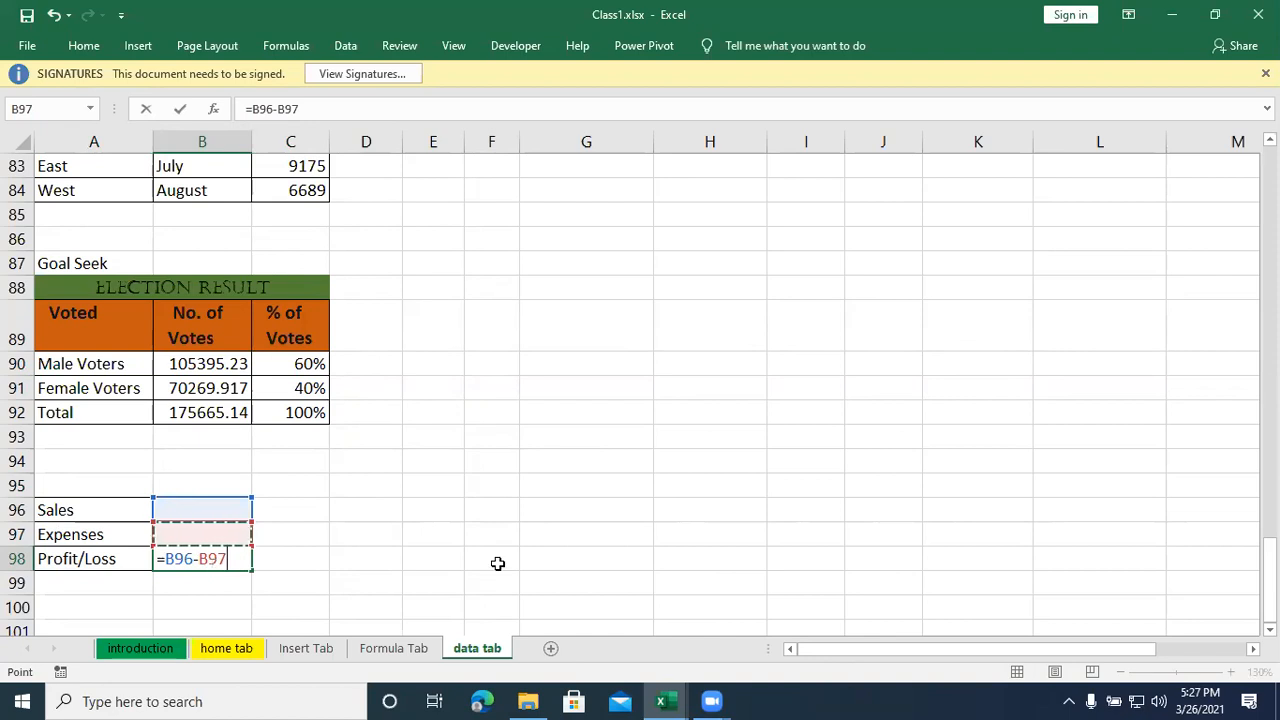
pyautogui.press('Return')
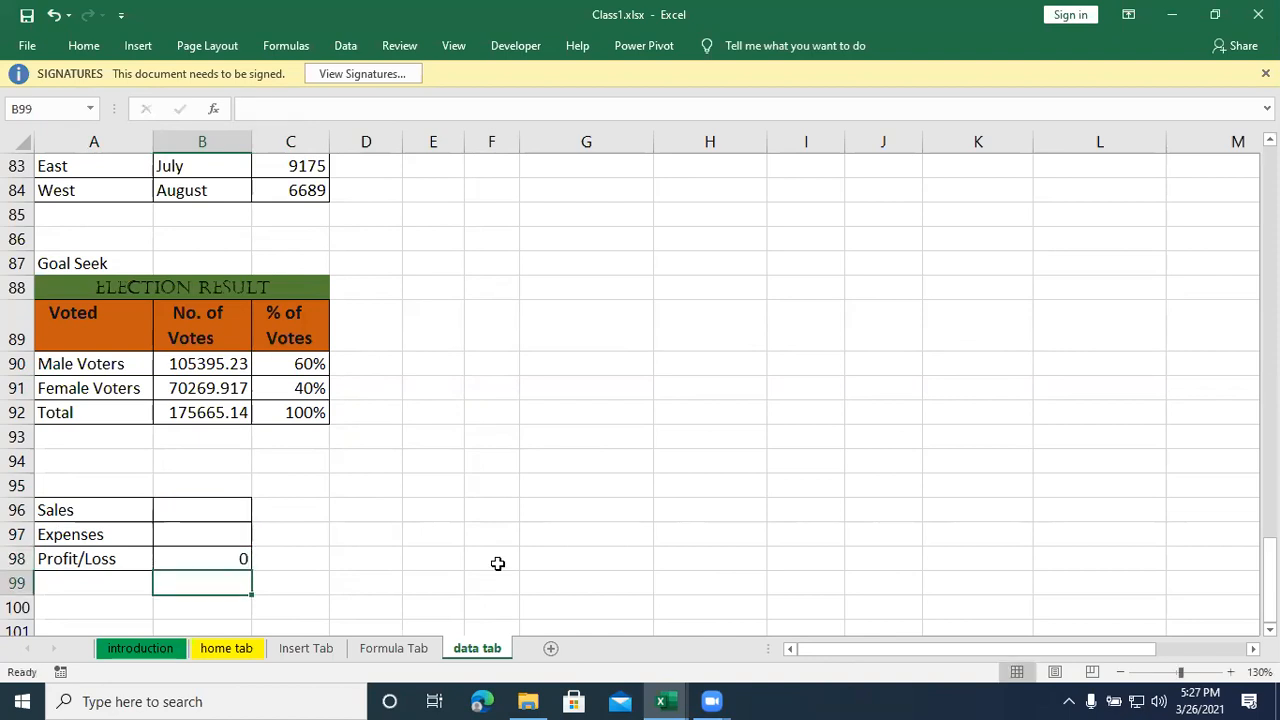
pyautogui.click(334, 530)
# - Define a scenario named 2016 in Scenario Manager for changing cells B96:B97, with values 78000 for Sales and 5600 for Expenses
pyautogui.moveTo(189, 509); pyautogui.dragTo(188, 530)
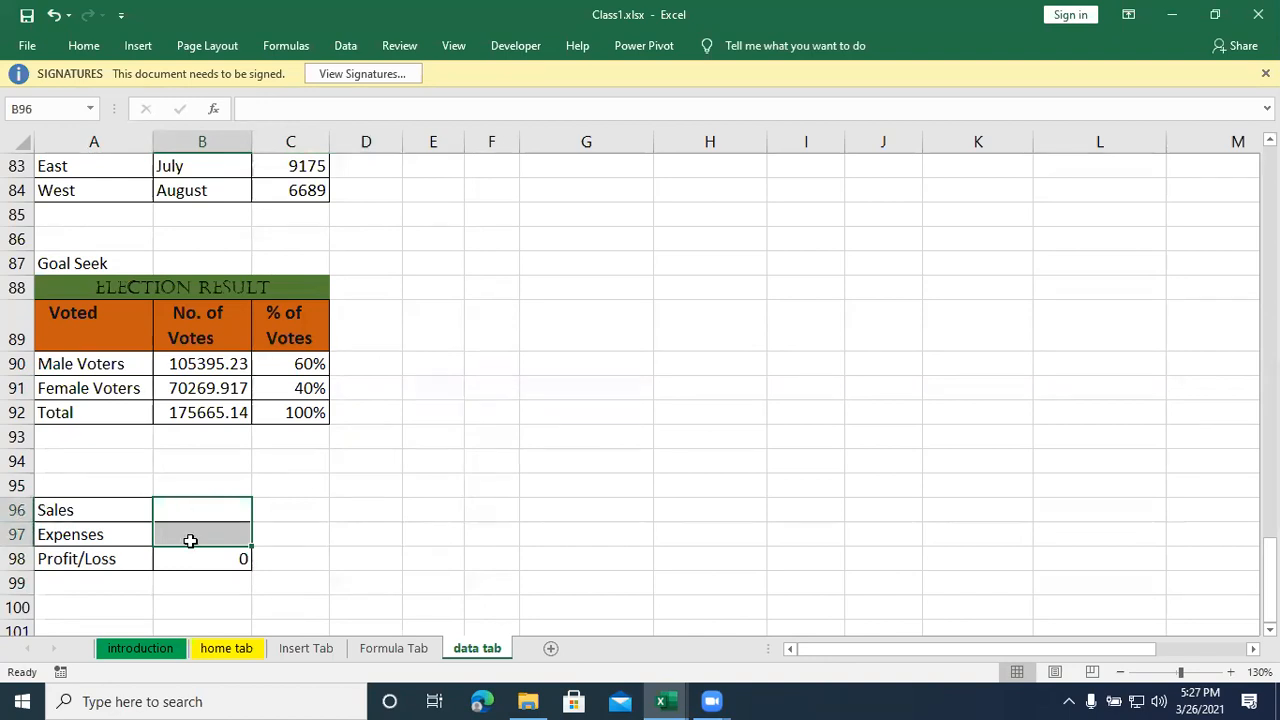
pyautogui.click(344, 46)
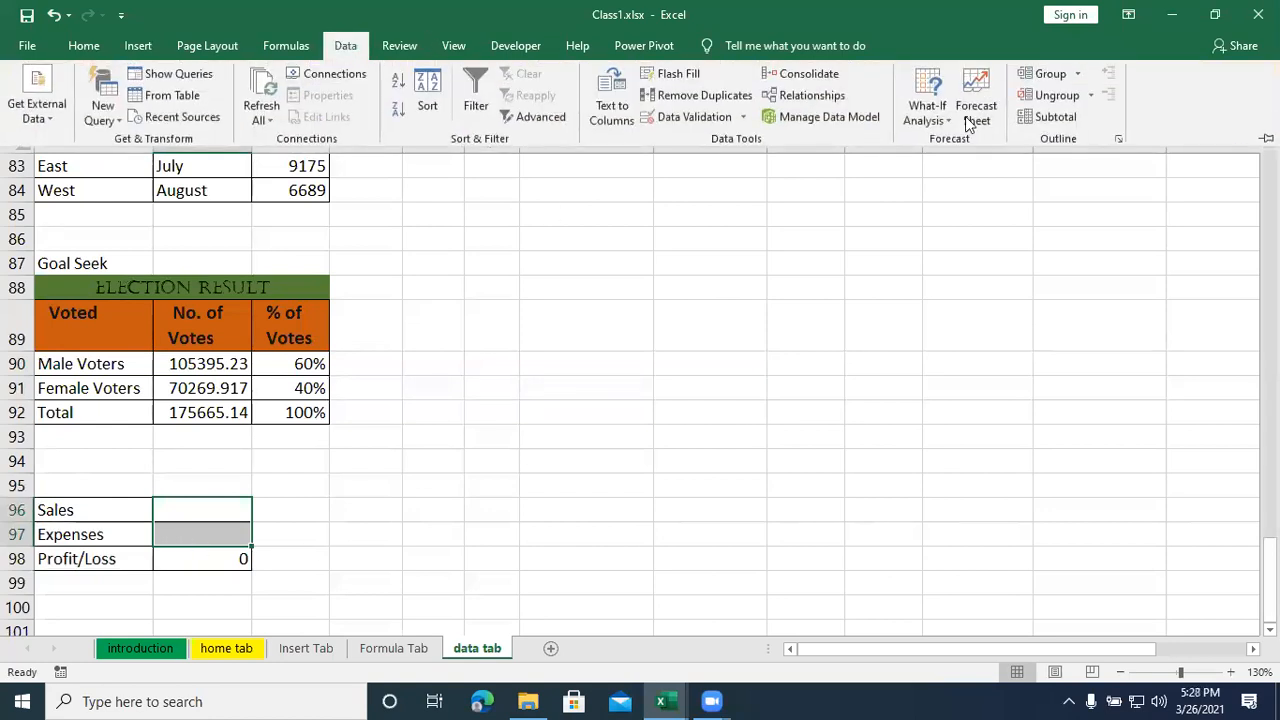
pyautogui.click(938, 120)
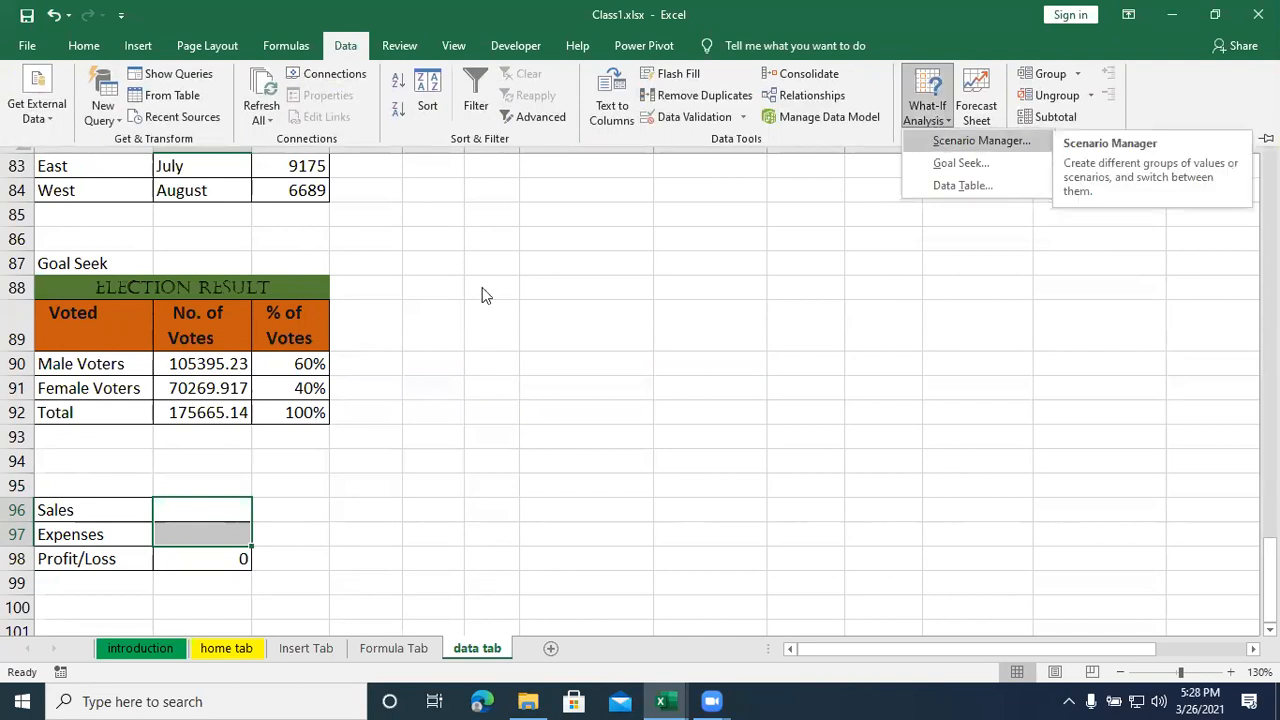
pyautogui.press('Return')
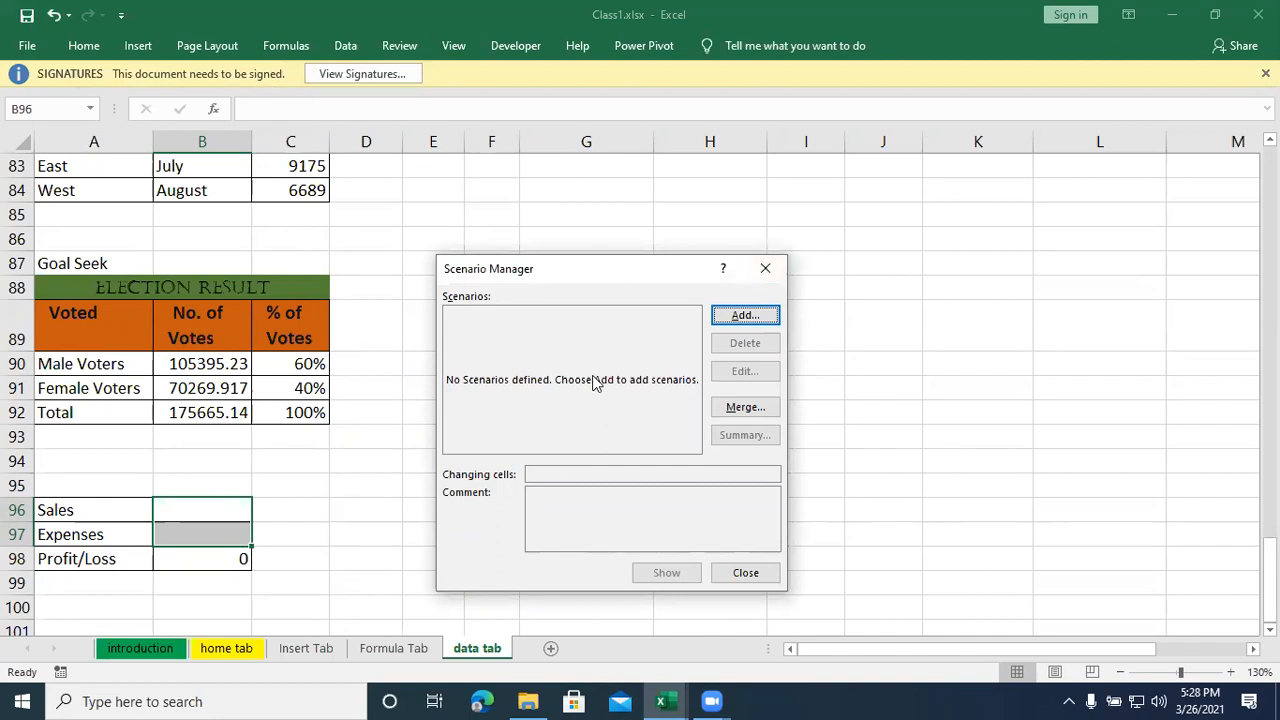
pyautogui.click(747, 316)
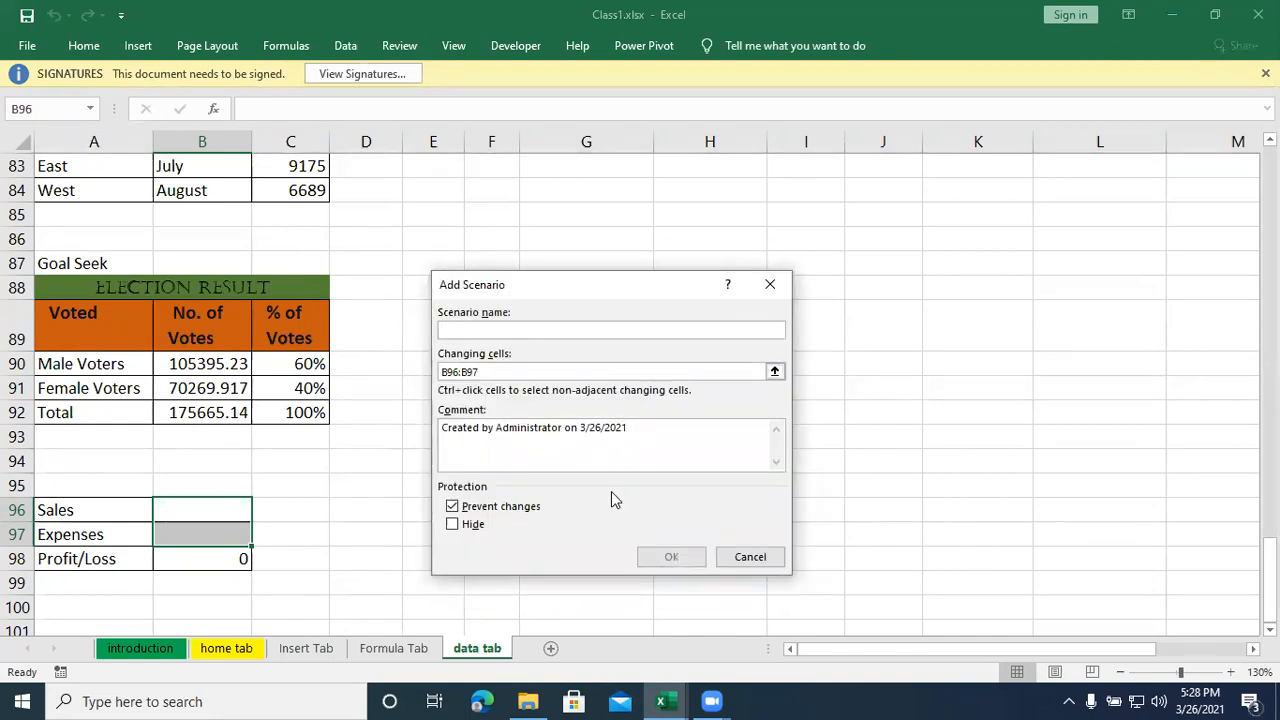
pyautogui.write('2016')
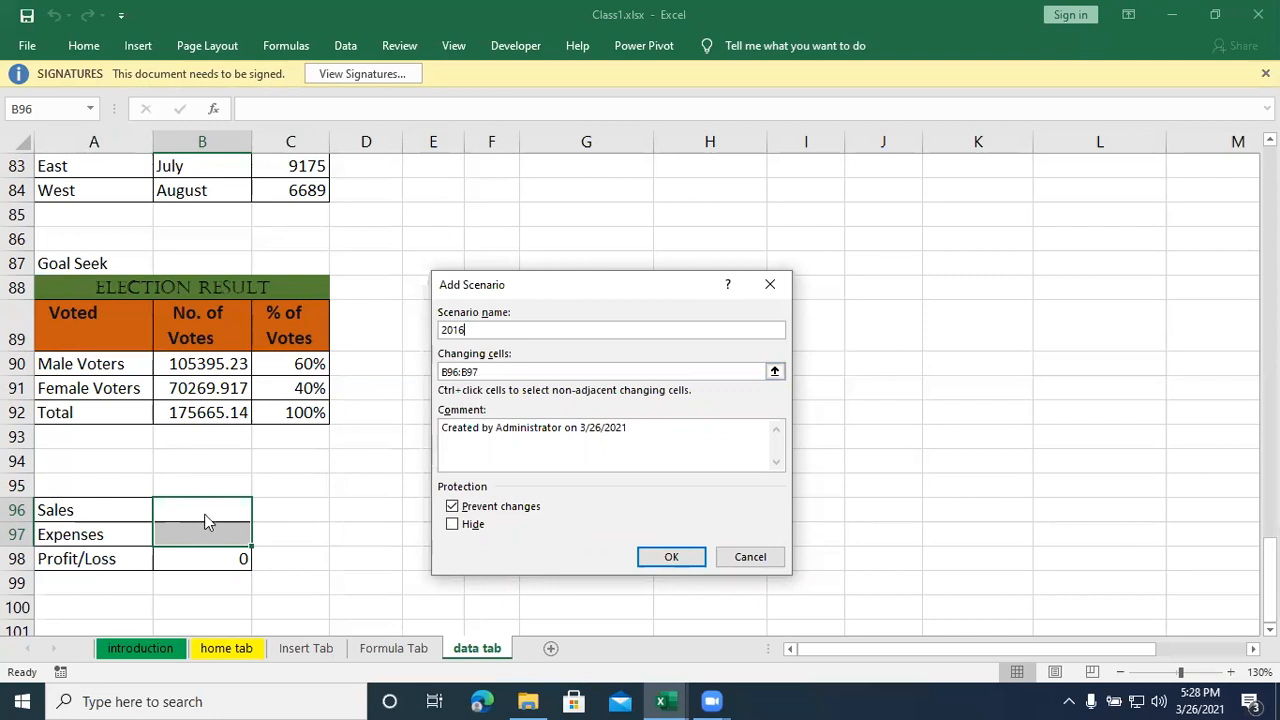
pyautogui.click(671, 557)
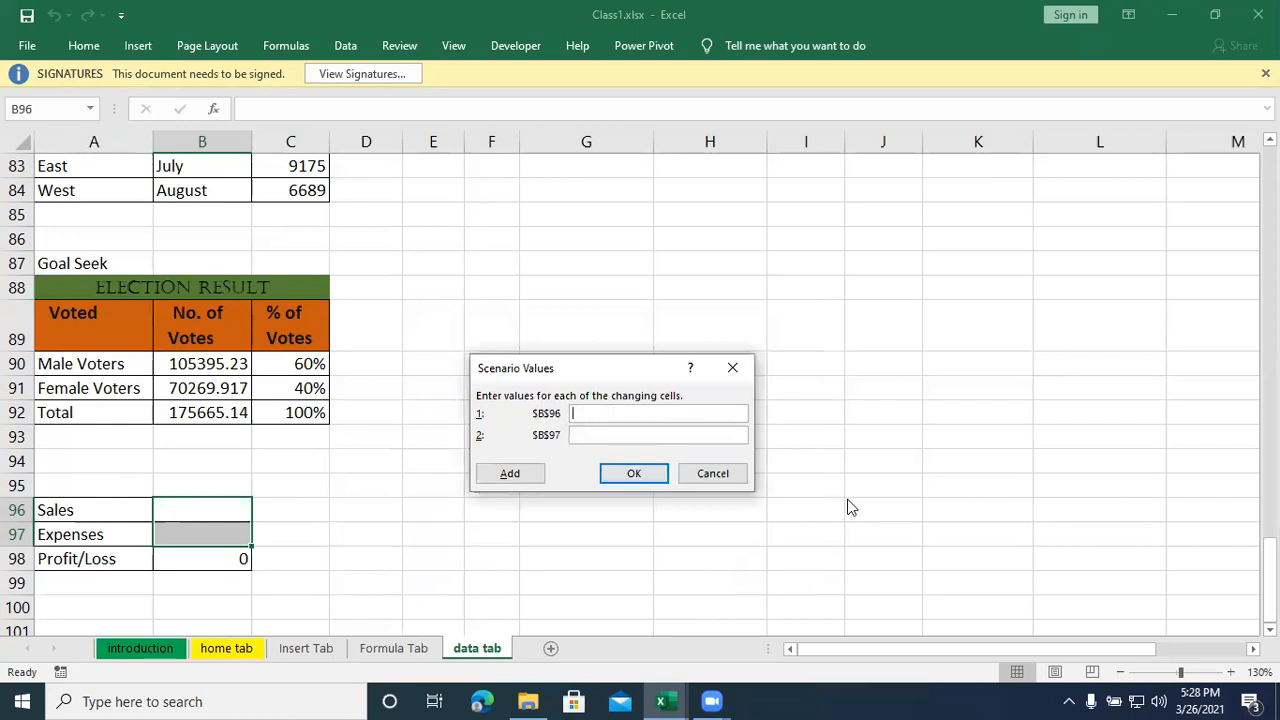
pyautogui.write('78000')
pyautogui.write('56')
pyautogui.write('00')
# - Add a second scenario named 2017 for B96:B97, with 102000 for Sales and 14000 for Expenses
pyautogui.click(508, 474)
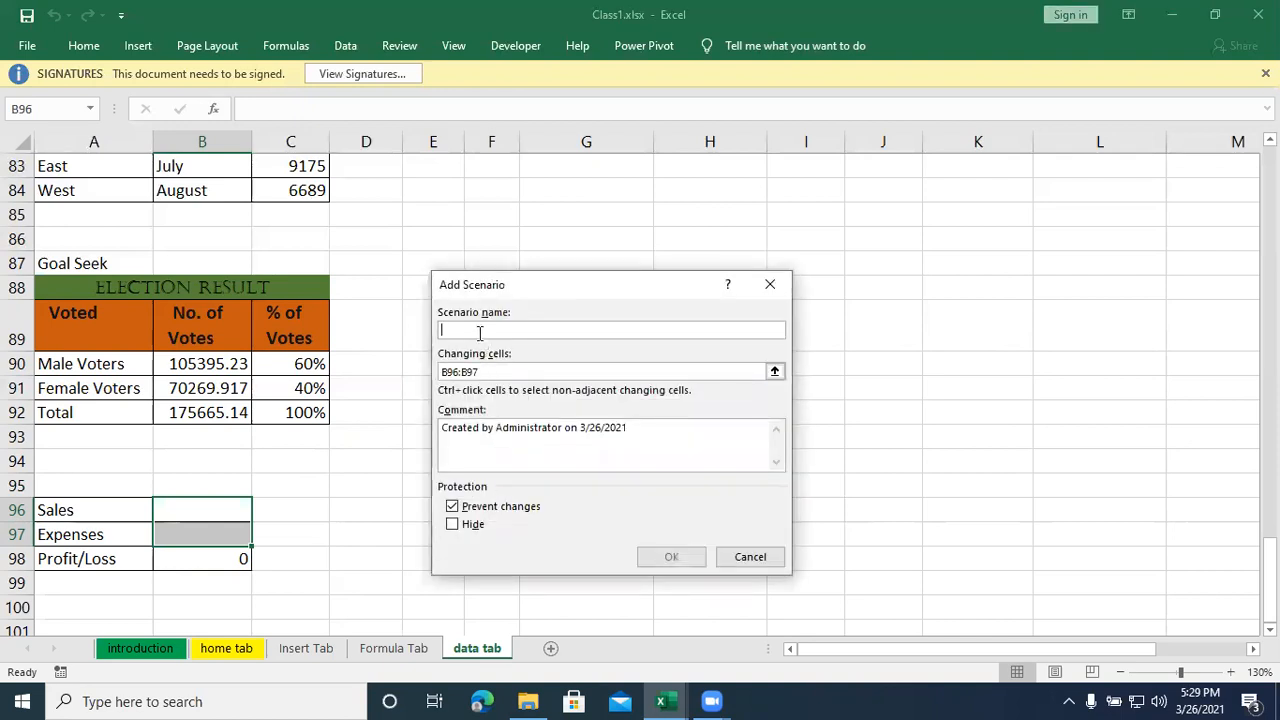
pyautogui.write('2017')
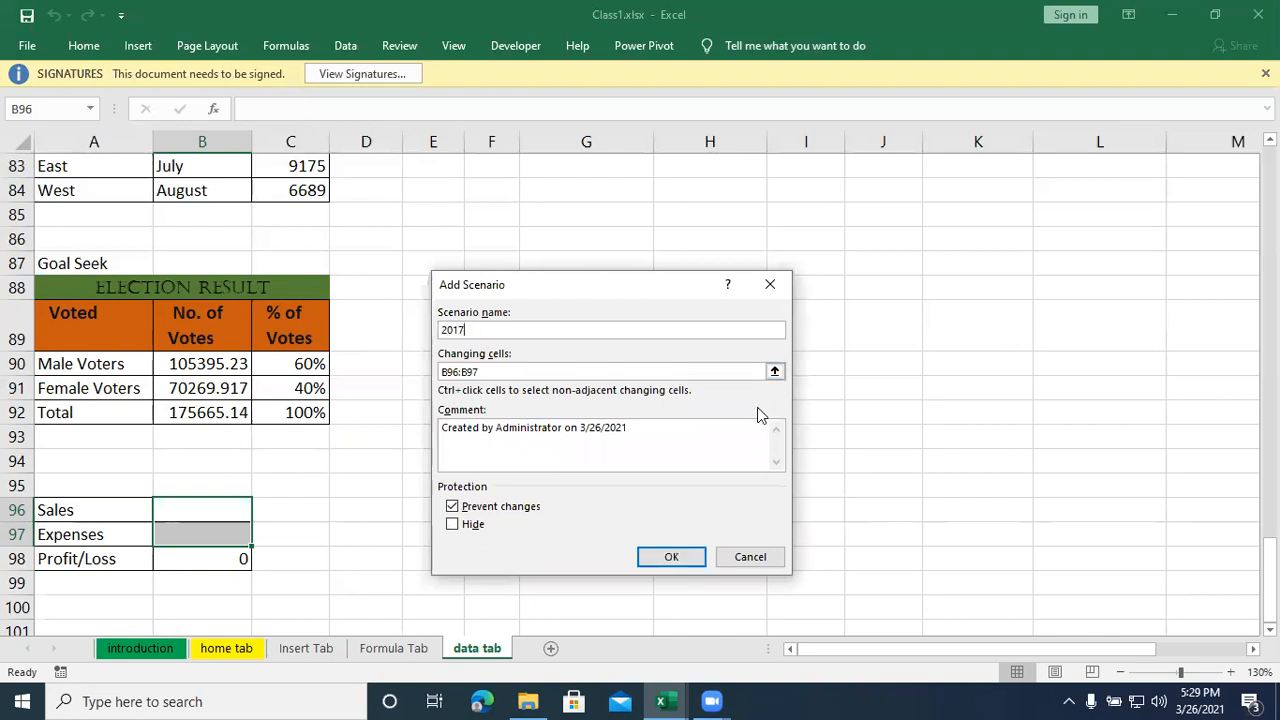
pyautogui.click(673, 557)
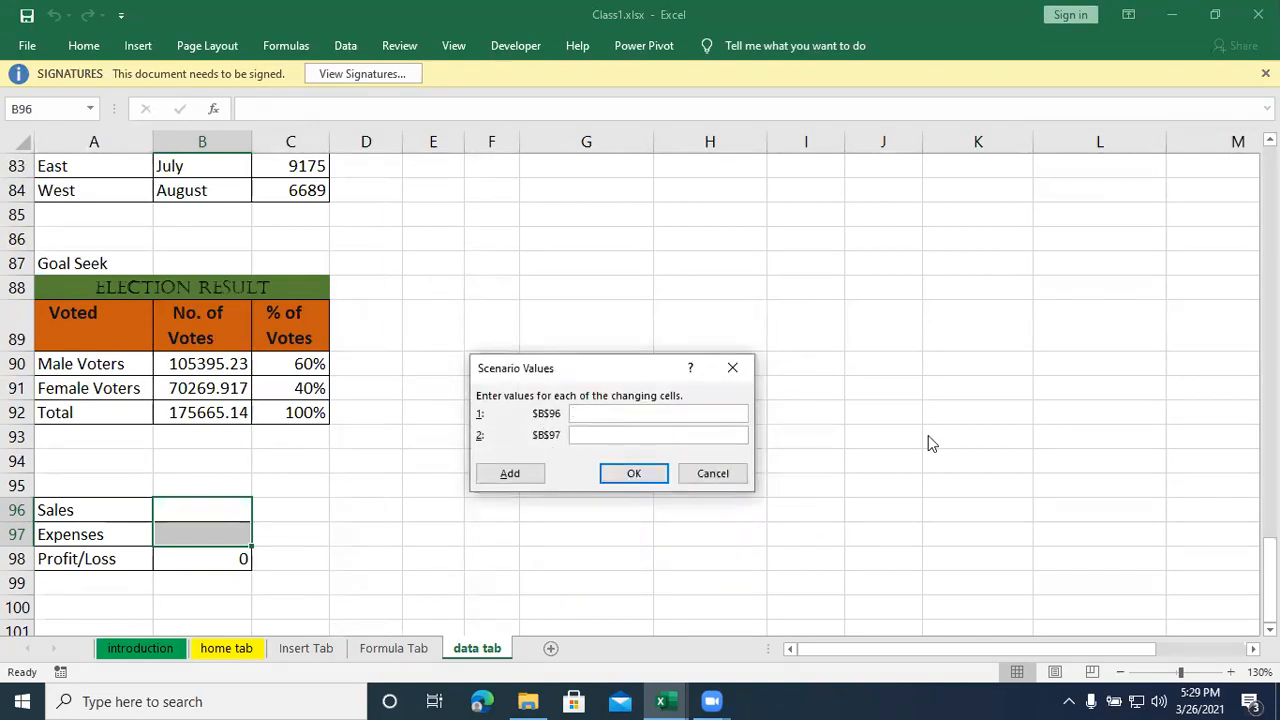
pyautogui.write('6')
pyautogui.press('BackSpace')
pyautogui.write('102000')
pyautogui.write('4')
pyautogui.press('BackSpace')
pyautogui.write('14000')
# - Add a third scenario named 2018 for B96:B97 with Sales 98000 and Expenses 23000, and finish adding scenarios
pyautogui.click(530, 483)
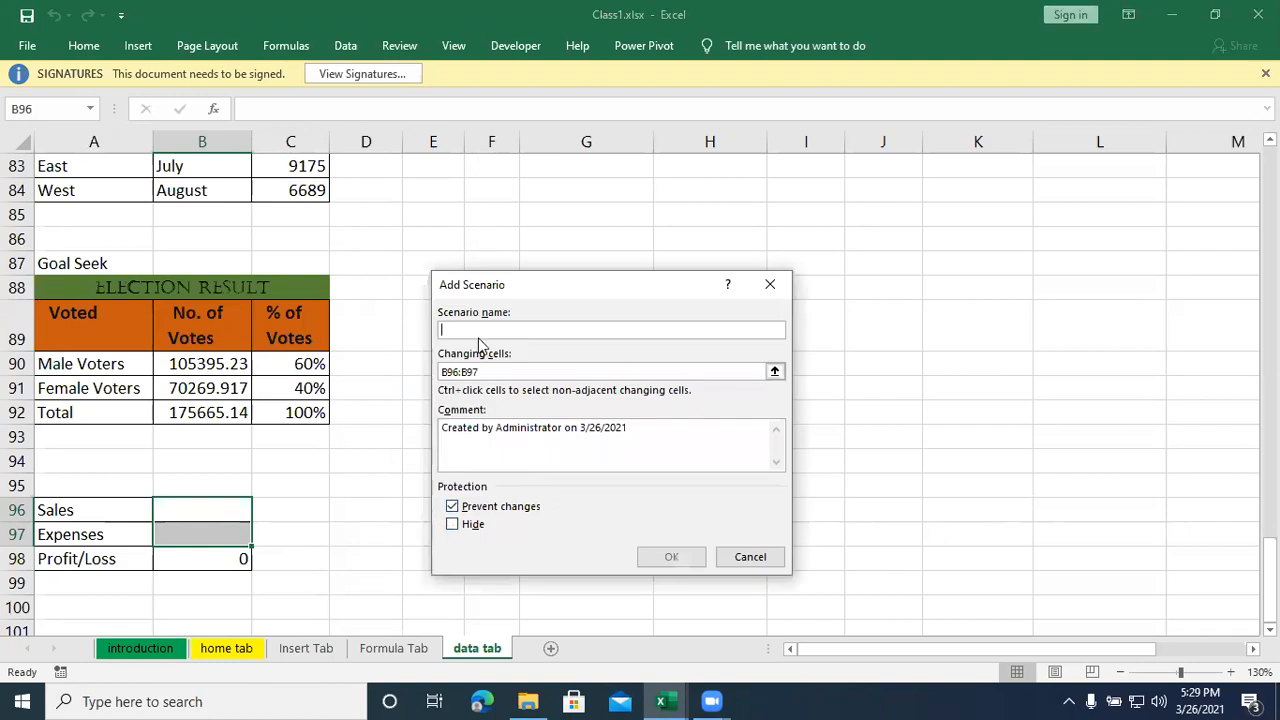
pyautogui.write('2018')
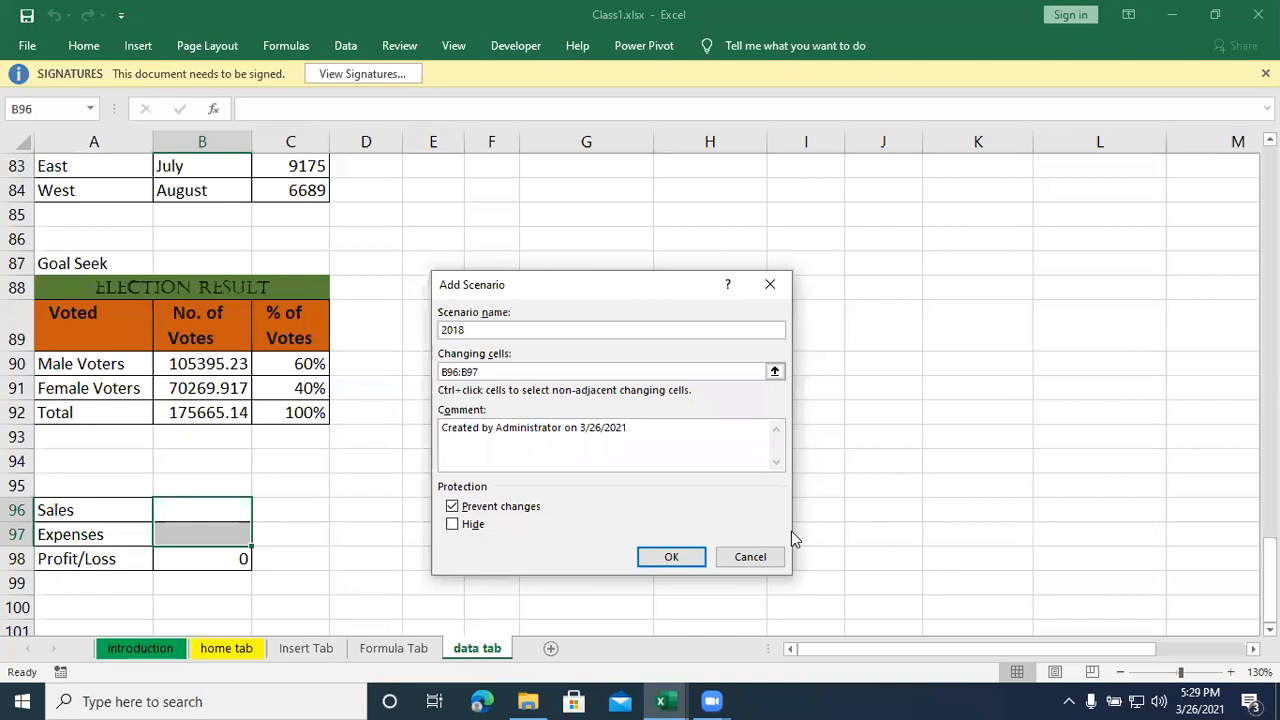
pyautogui.click(672, 557)
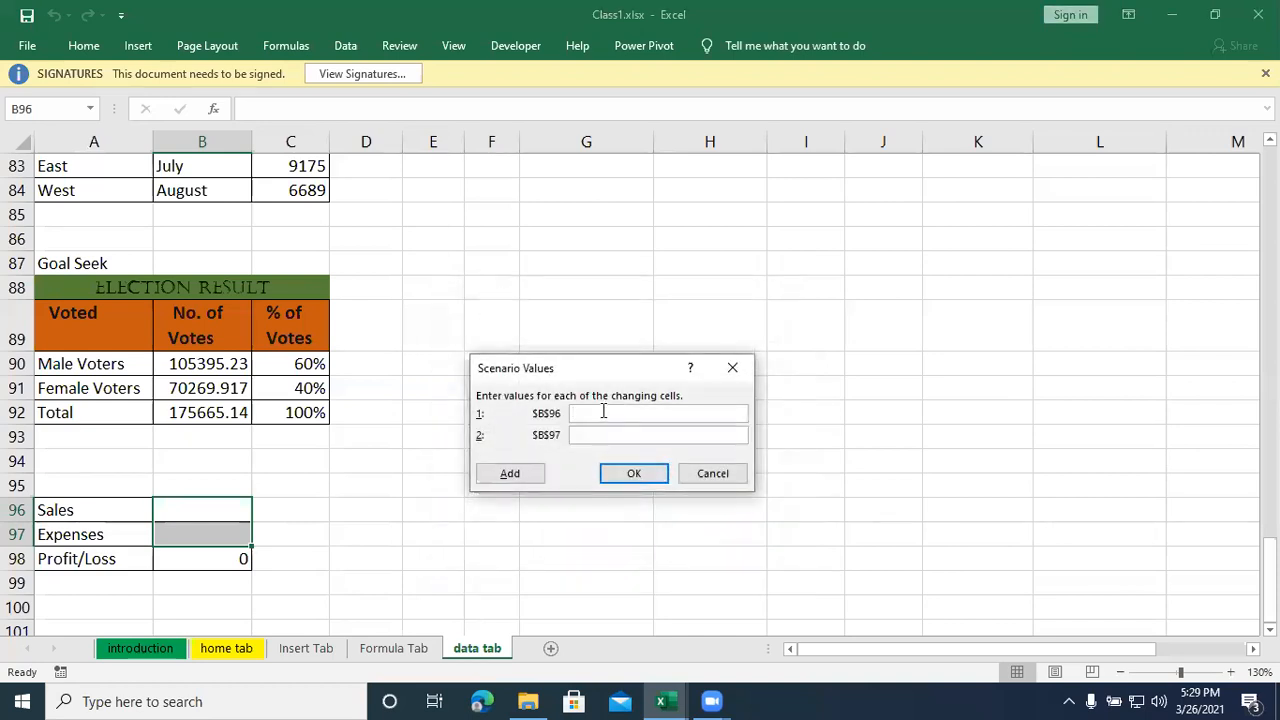
pyautogui.write('98000')
pyautogui.write('23000')
pyautogui.click(643, 474)
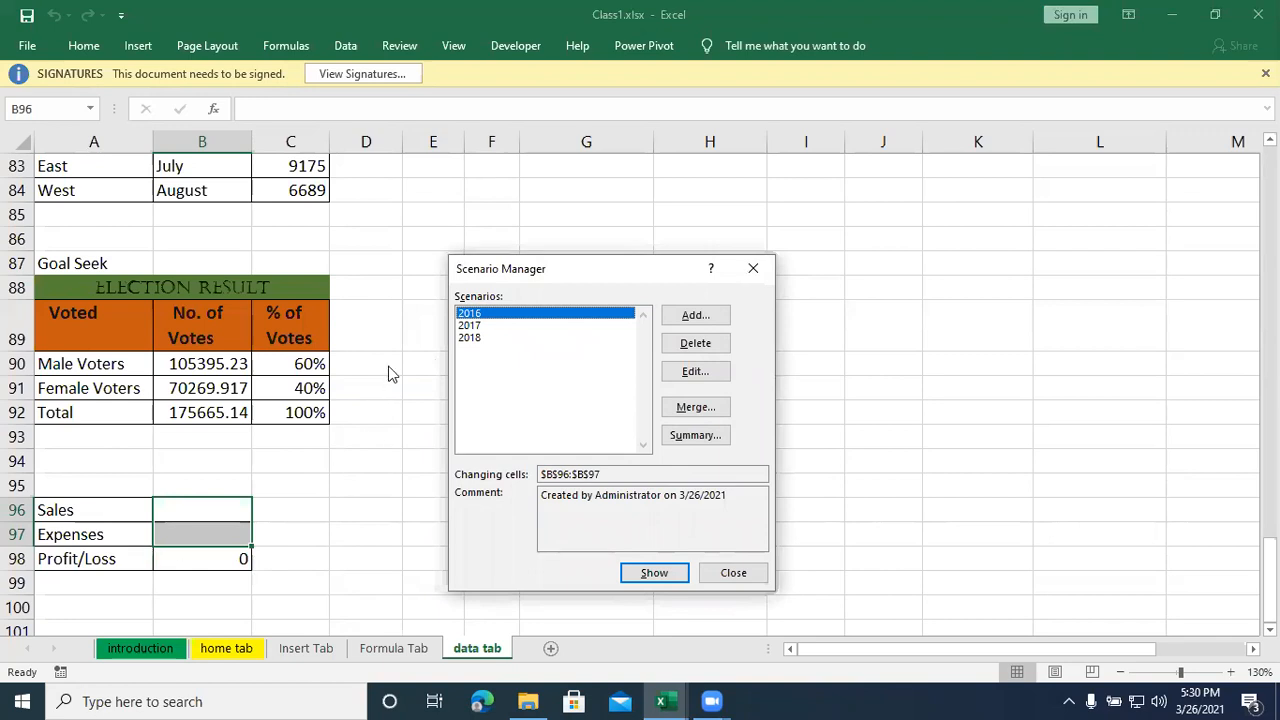
# - Show the 2016, 2017 and 2018 scenarios one after another in the Sales and Expenses cells
pyautogui.click(648, 574)
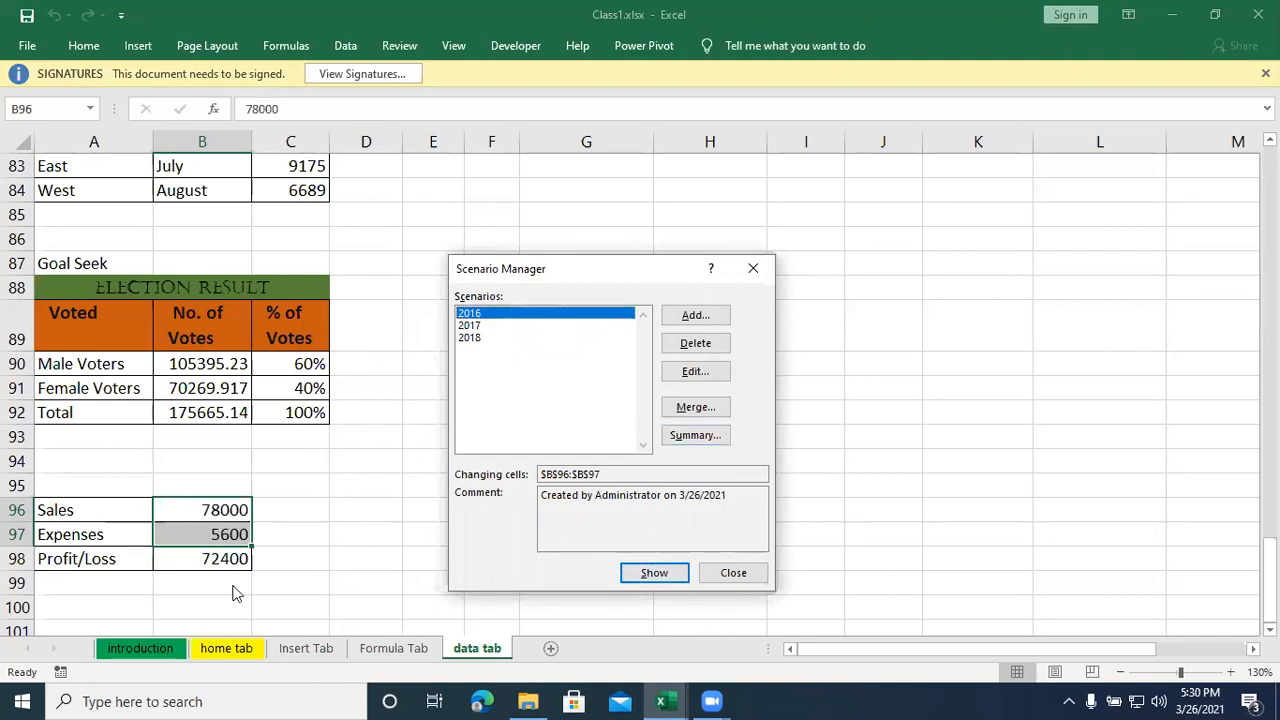
pyautogui.click(476, 327)
pyautogui.click(640, 575)
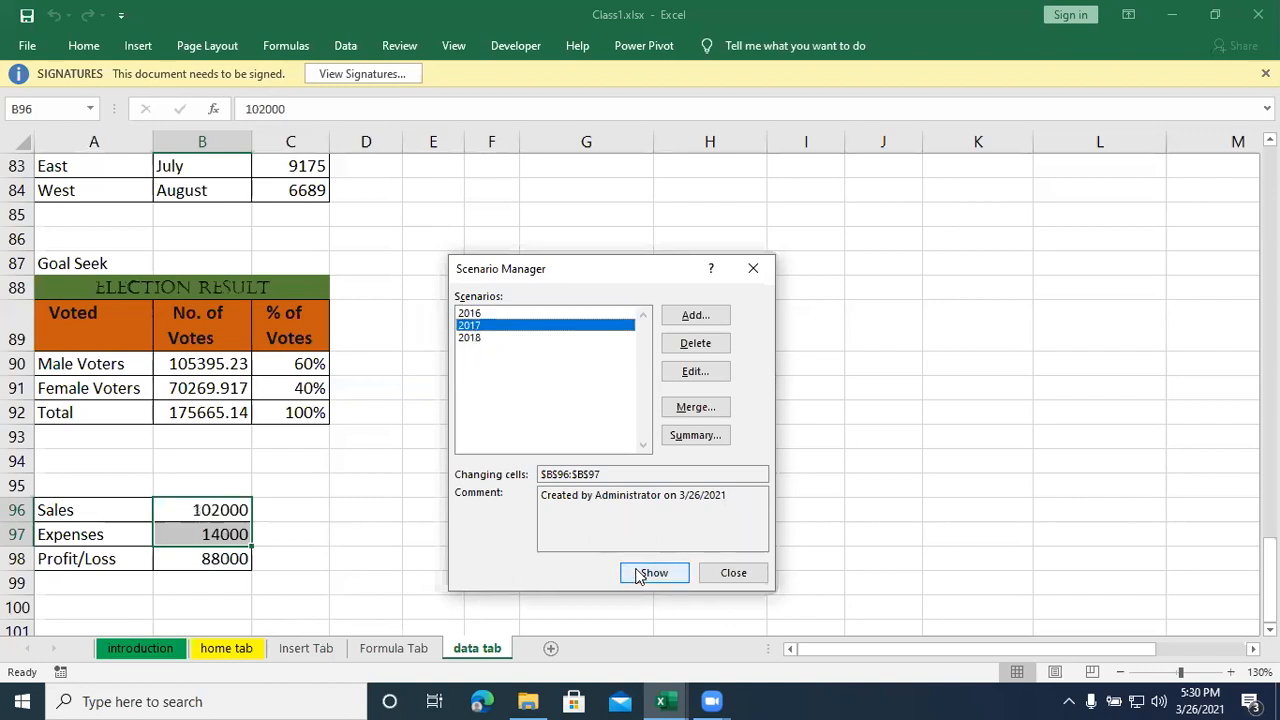
pyautogui.click(483, 339)
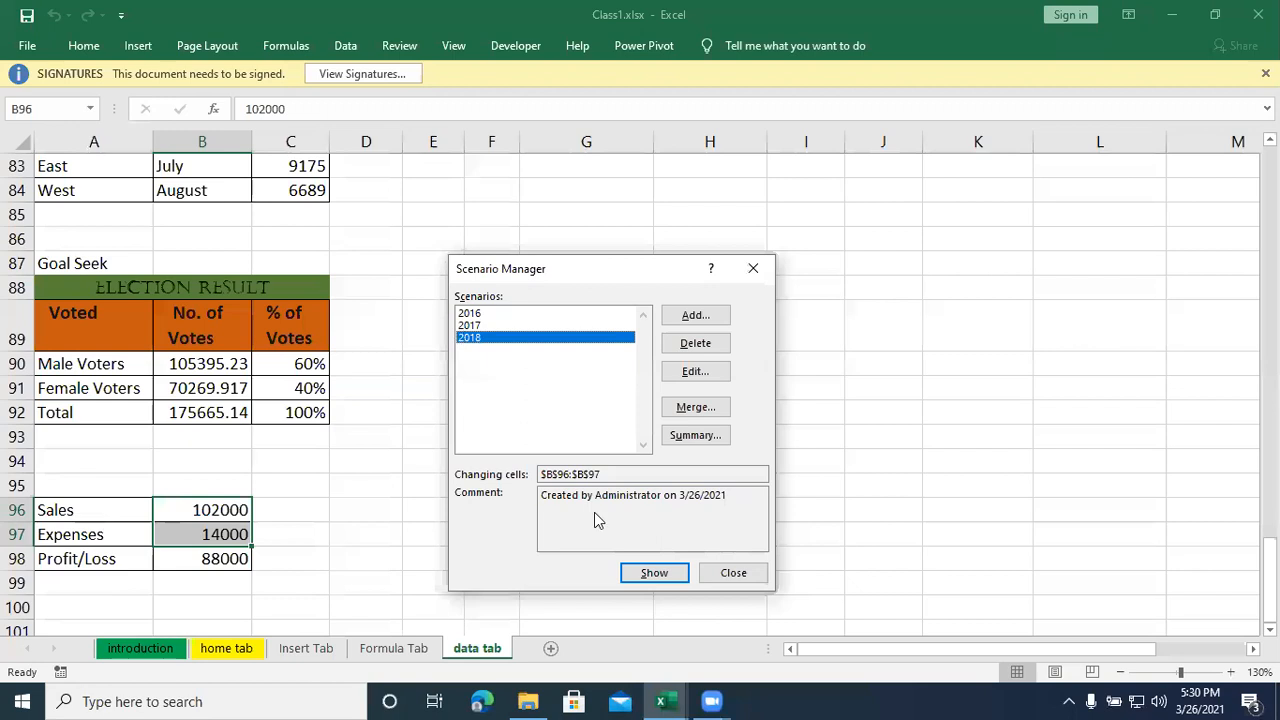
pyautogui.click(633, 574)
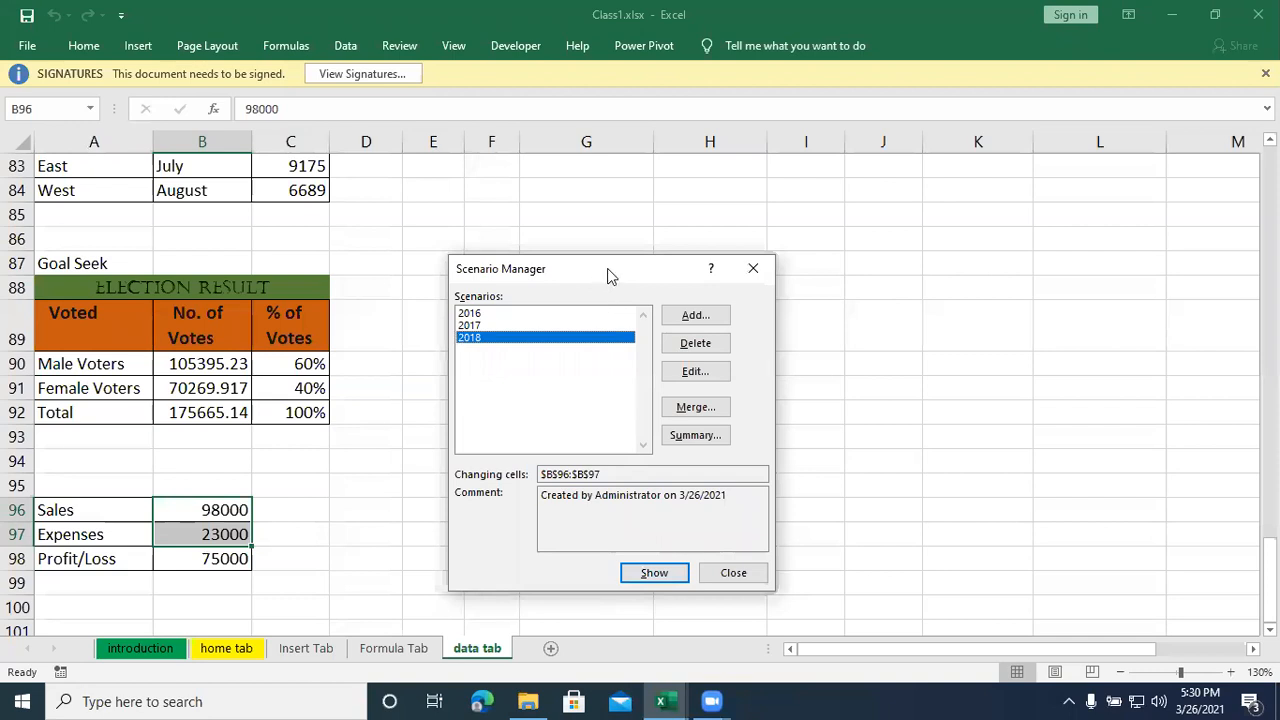
pyautogui.moveTo(607, 268); pyautogui.dragTo(720, 209)
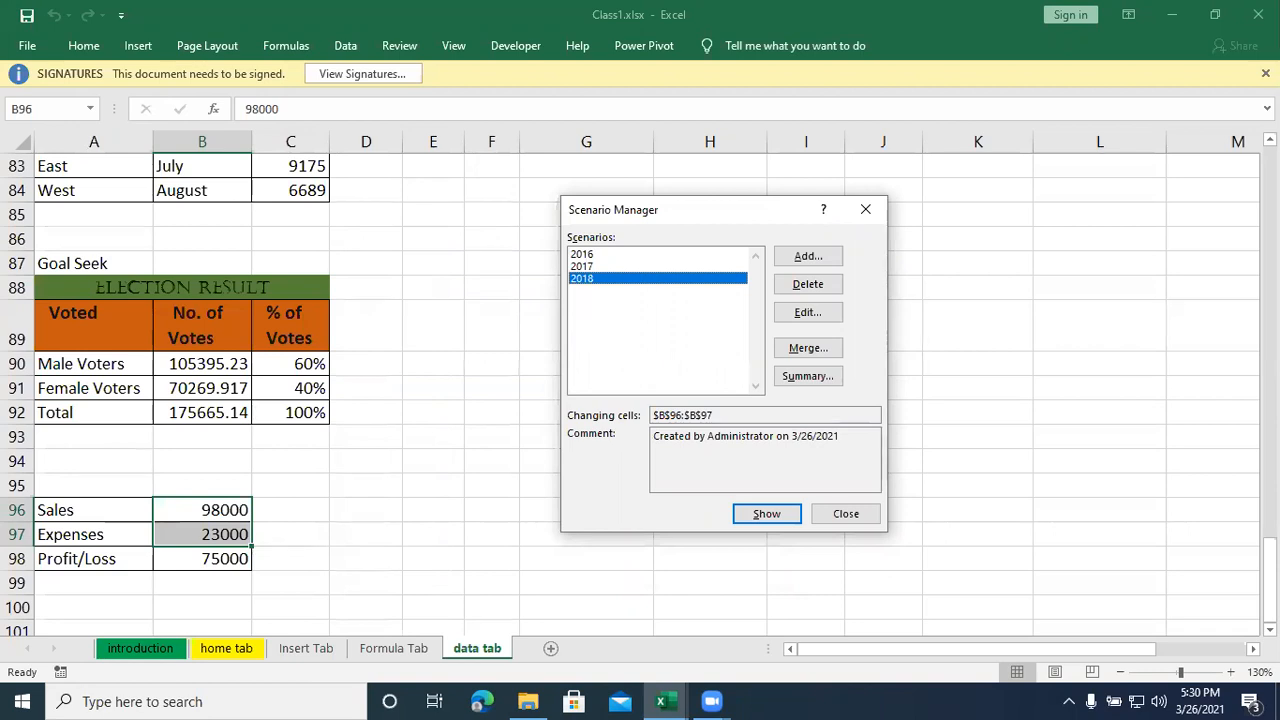
pyautogui.moveTo(711, 700)
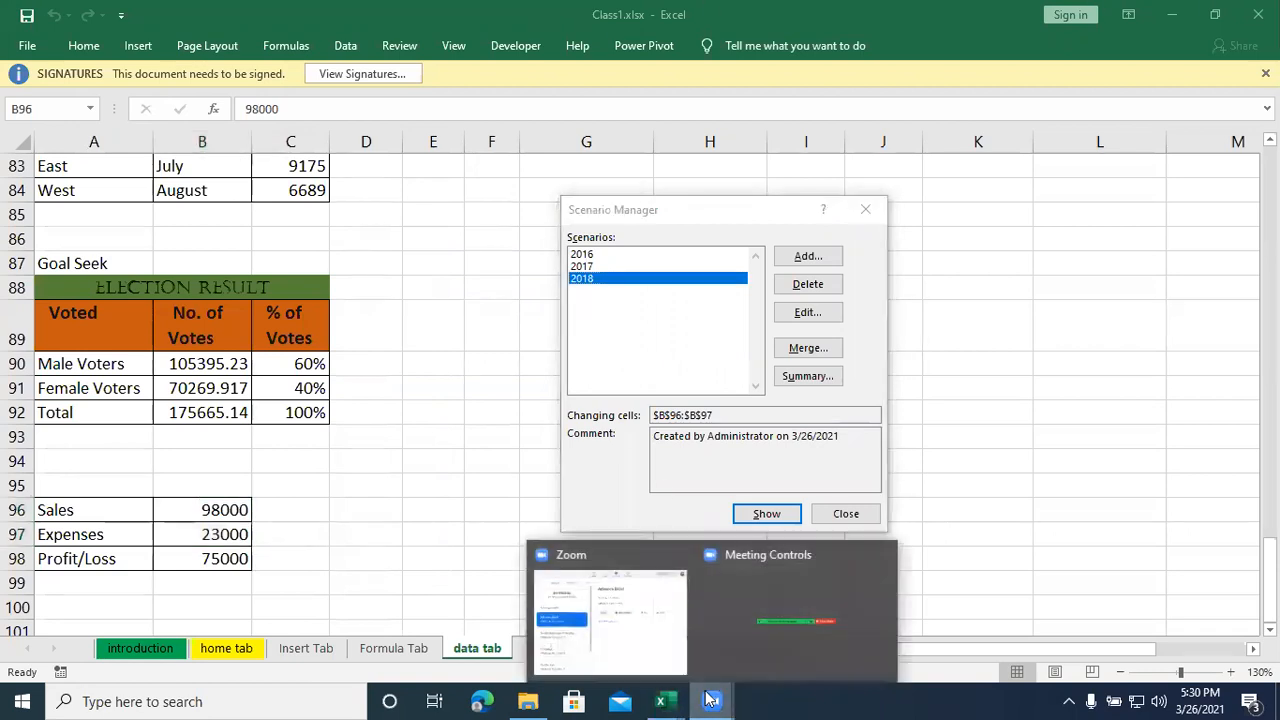
pyautogui.click(755, 637)
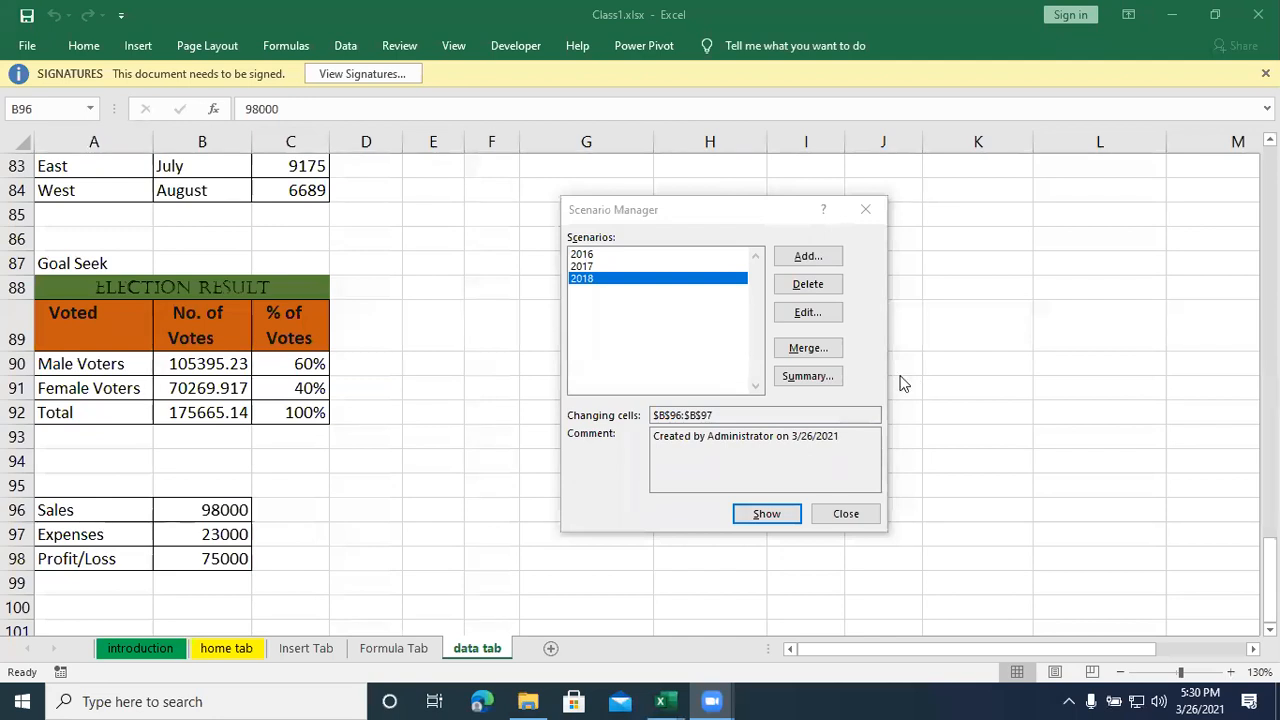
# - Delete the 2016, 2017 and 2018 scenarios and close Scenario Manager
pyautogui.click(632, 318)
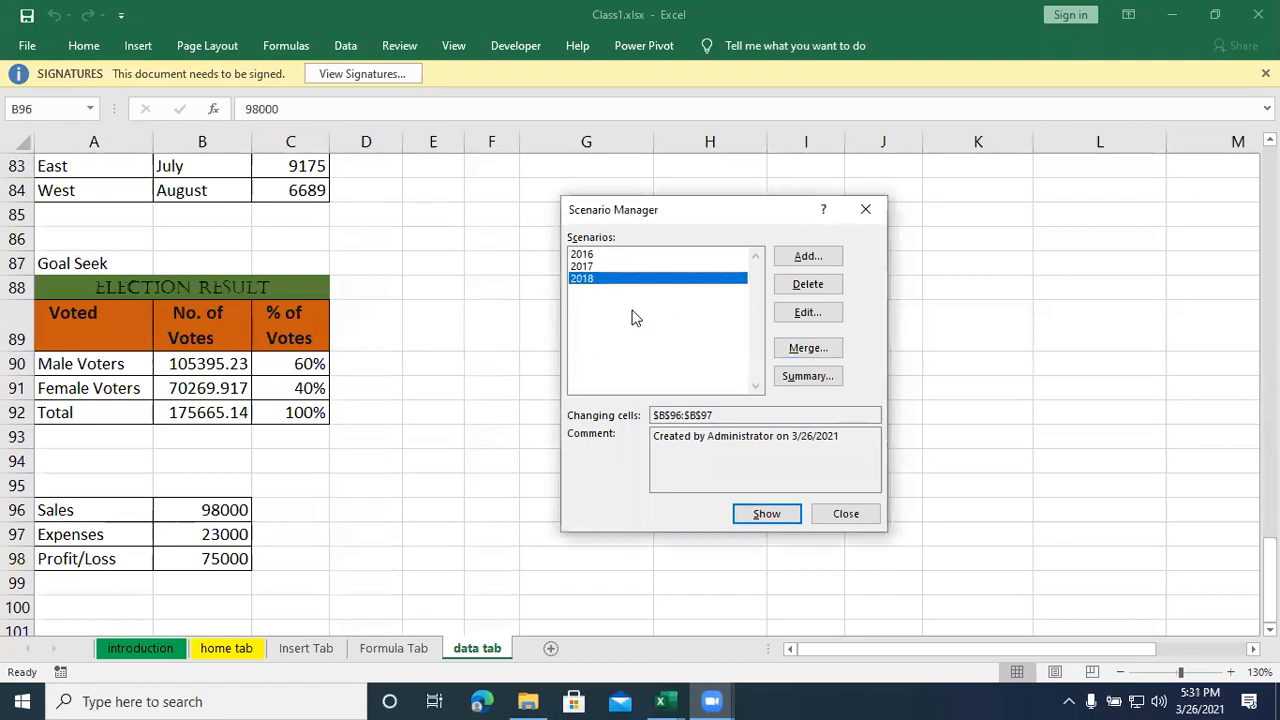
pyautogui.click(615, 256)
pyautogui.click(820, 286)
pyautogui.click(820, 286)
pyautogui.click(634, 258)
pyautogui.click(805, 286)
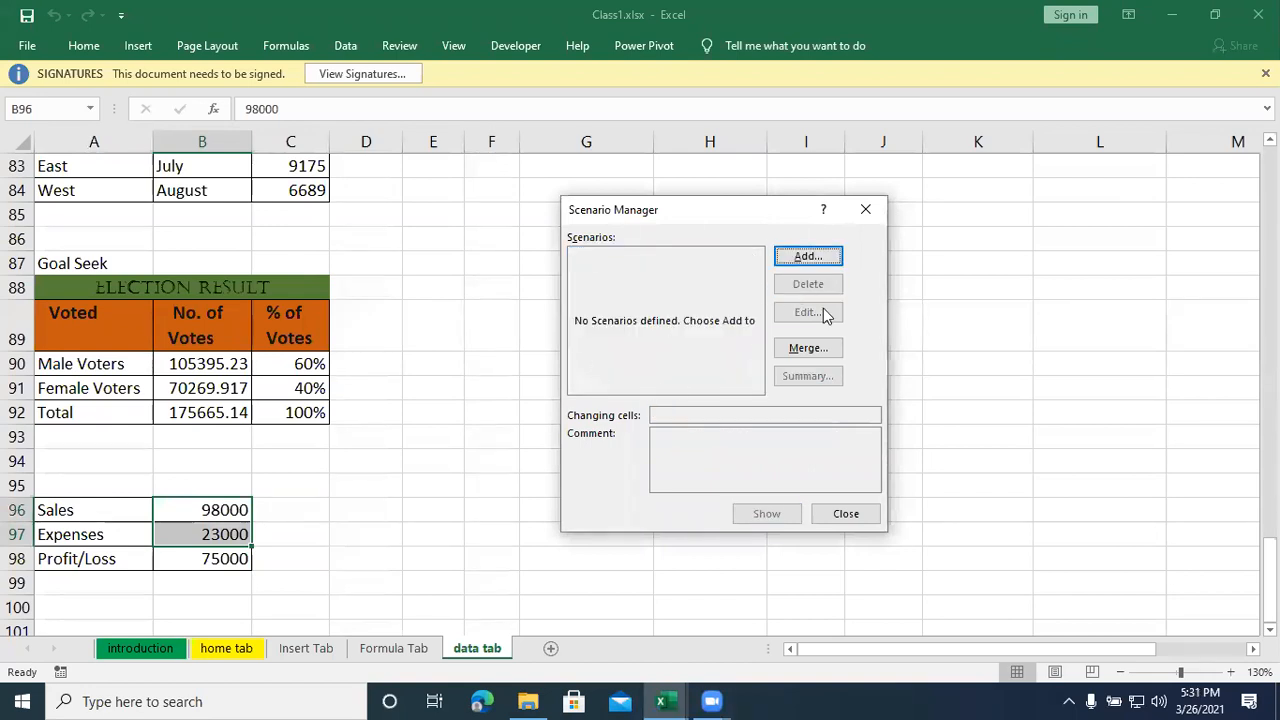
pyautogui.click(866, 209)
# - Clear the Sales and Expenses values in B96:B97
pyautogui.click(374, 566)
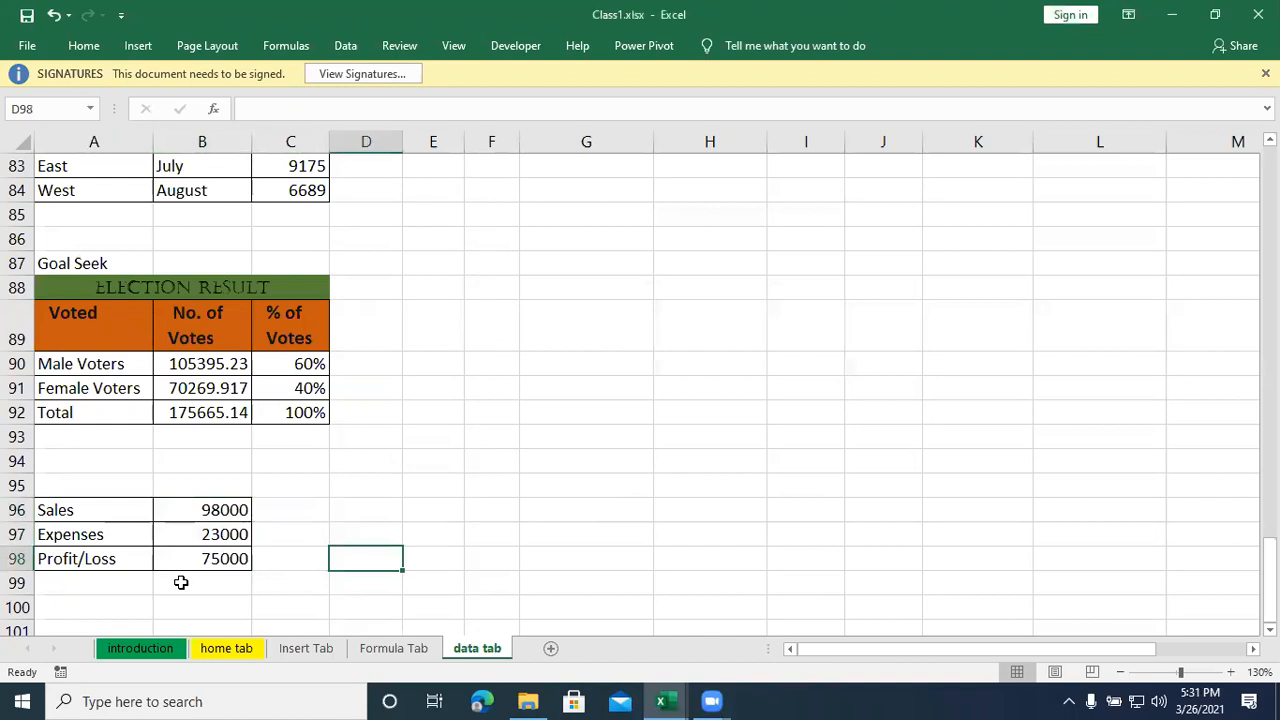
pyautogui.moveTo(217, 533); pyautogui.dragTo(216, 513)
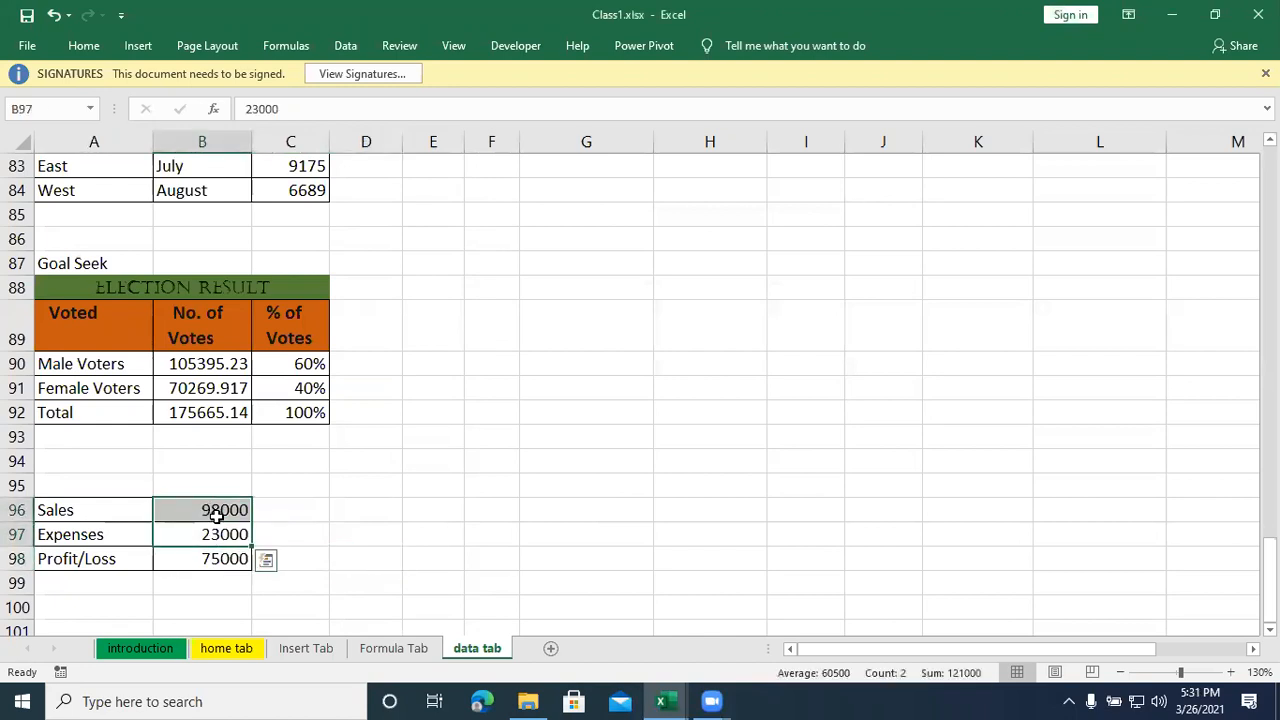
pyautogui.press('Delete')
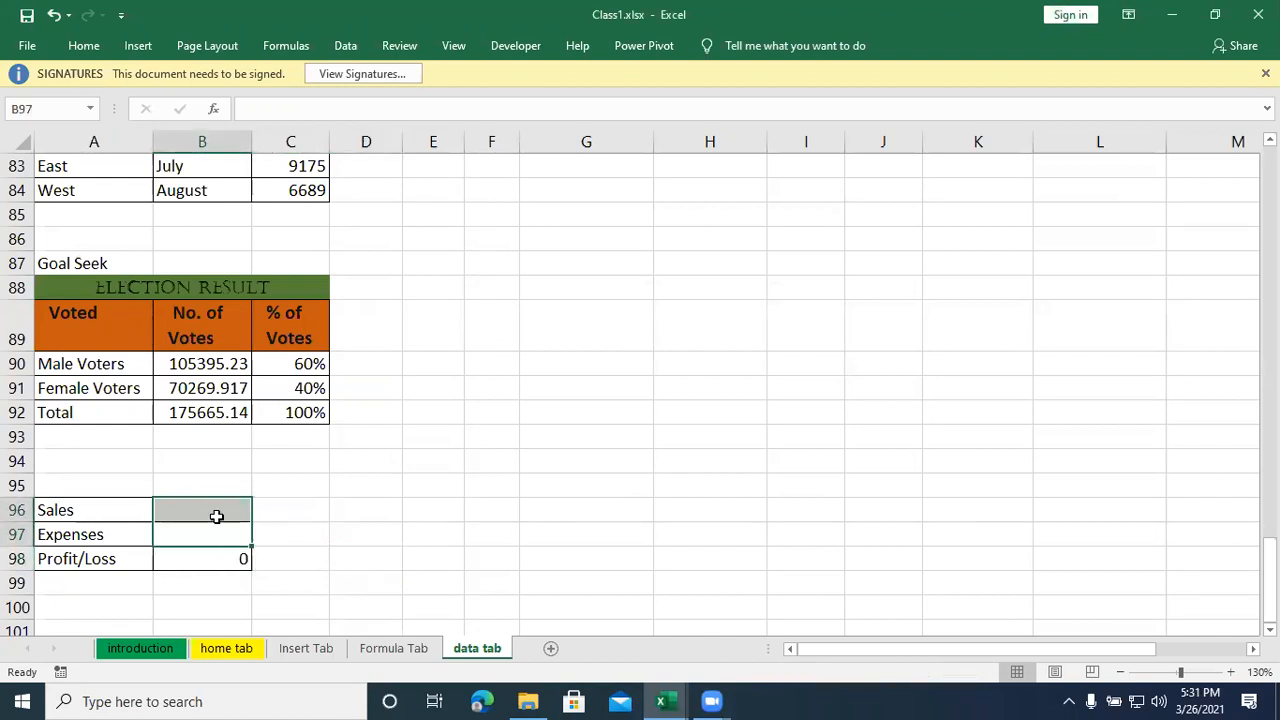
pyautogui.click(286, 516)
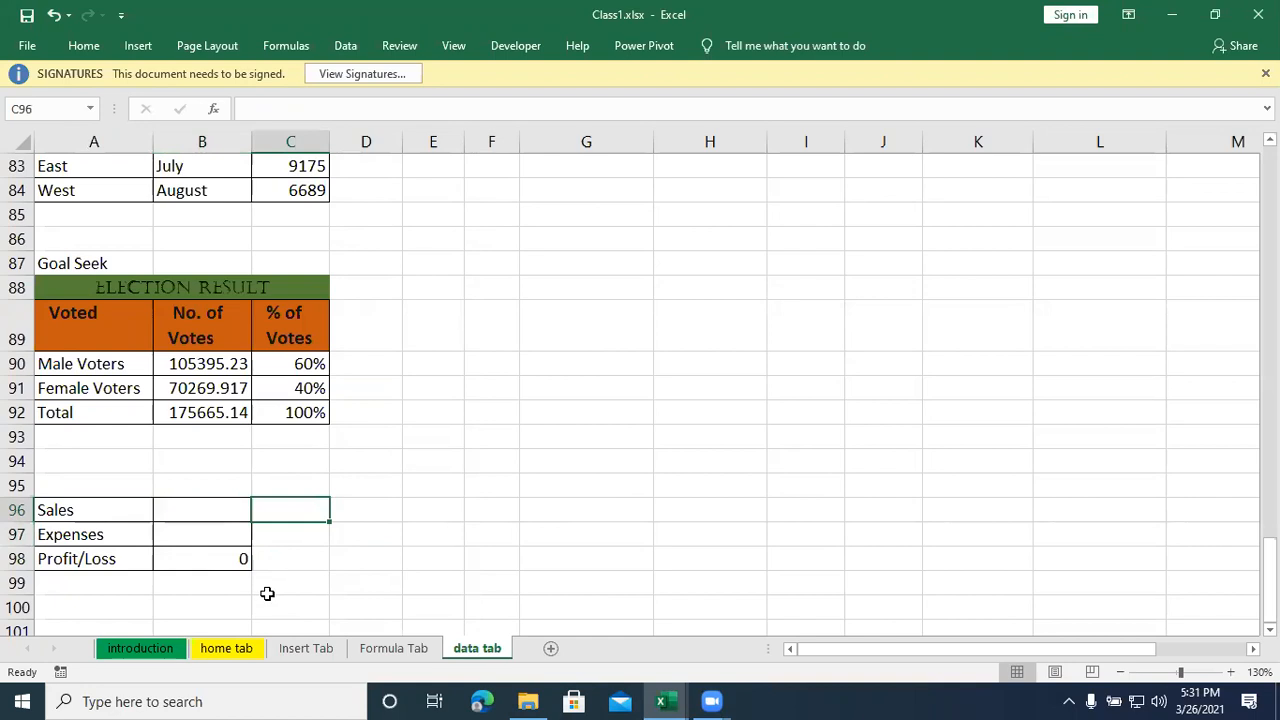
# - Inspect the formula in the Profit/Loss cell B98 and the cells it refers to
pyautogui.click(226, 560)
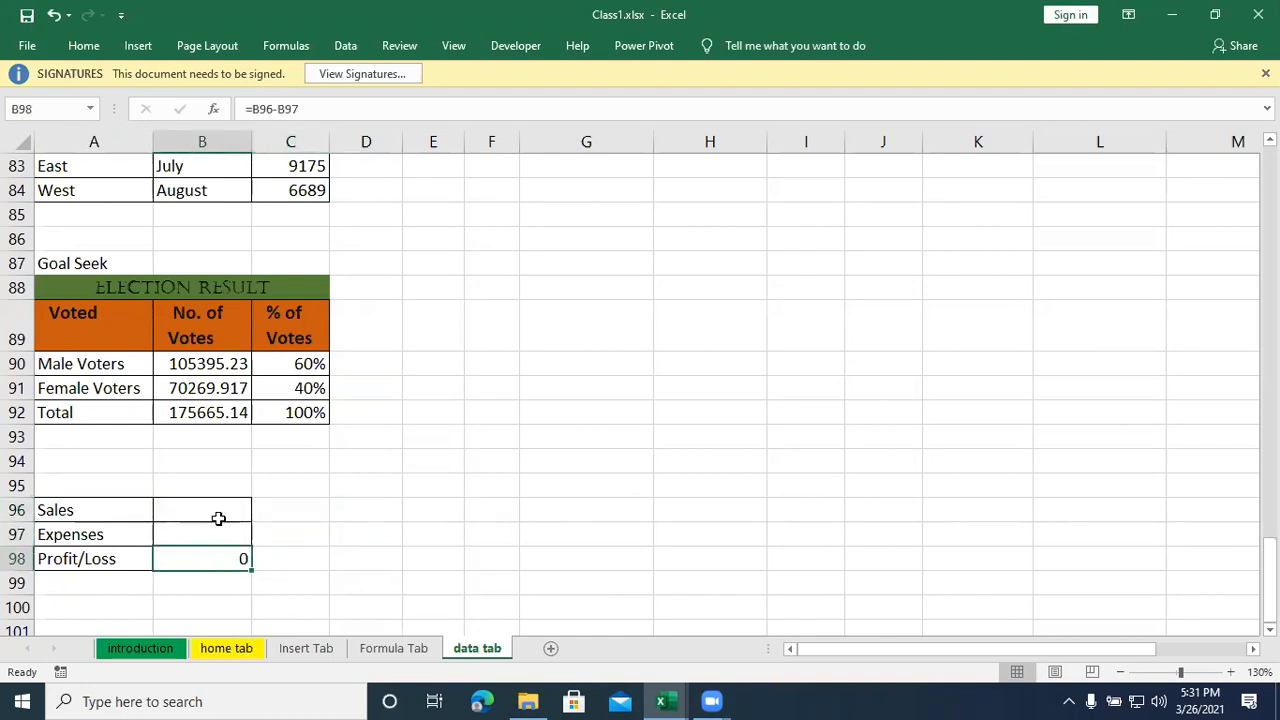
pyautogui.doubleClick(209, 557)
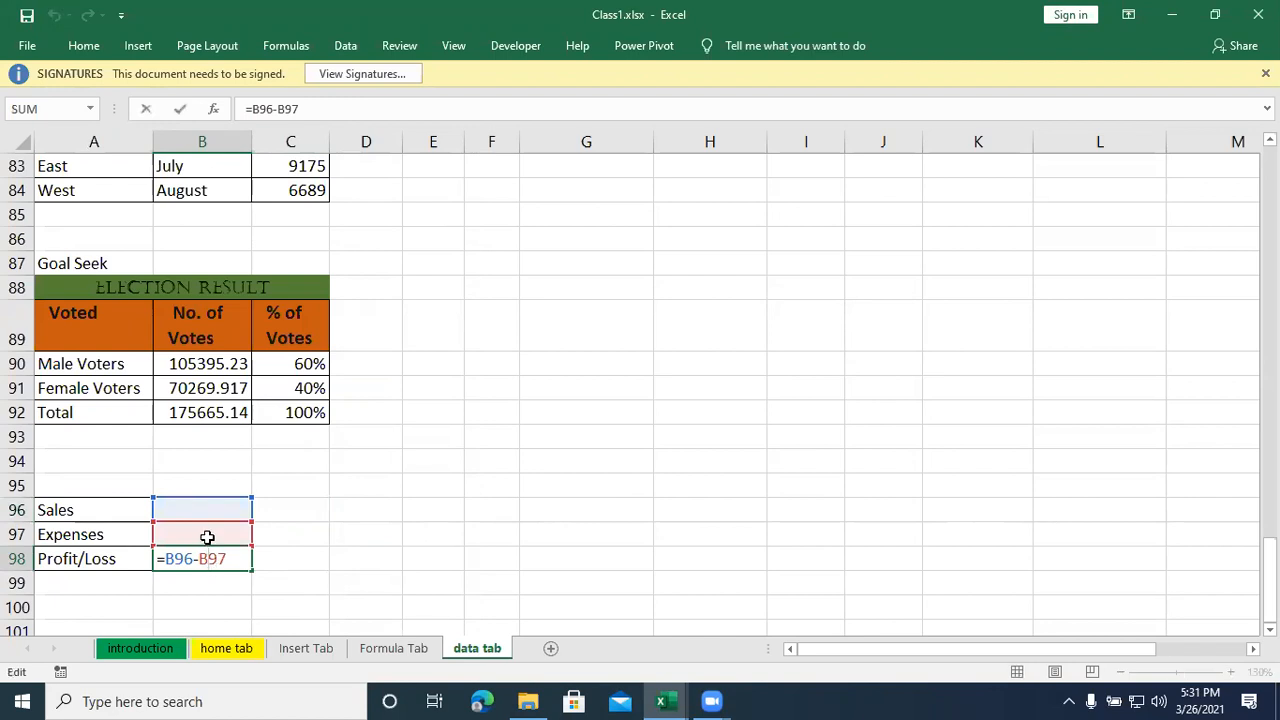
pyautogui.click(309, 525)
# - Add a scenario named 2016 in Scenario Manager for B96:B97 with Sales 56000 and Expenses 4500
pyautogui.moveTo(213, 509); pyautogui.dragTo(213, 537)
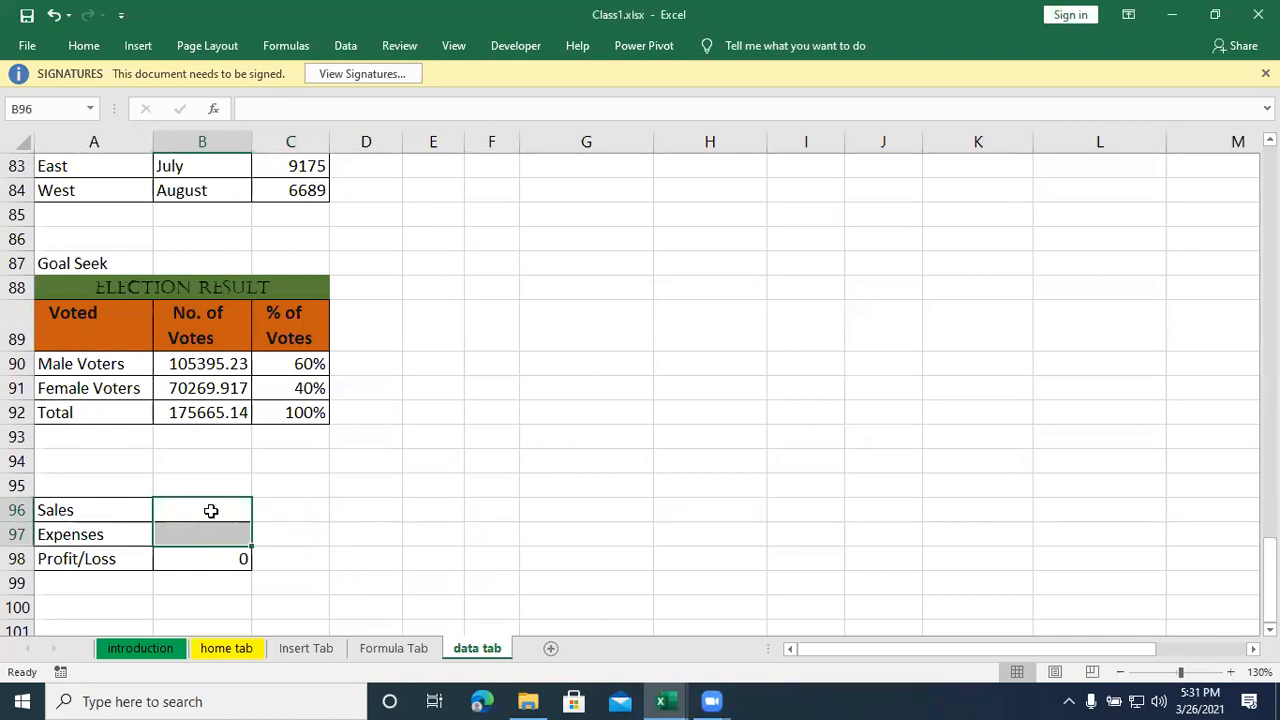
pyautogui.click(206, 515)
pyautogui.moveTo(207, 524); pyautogui.dragTo(206, 528)
pyautogui.click(342, 47)
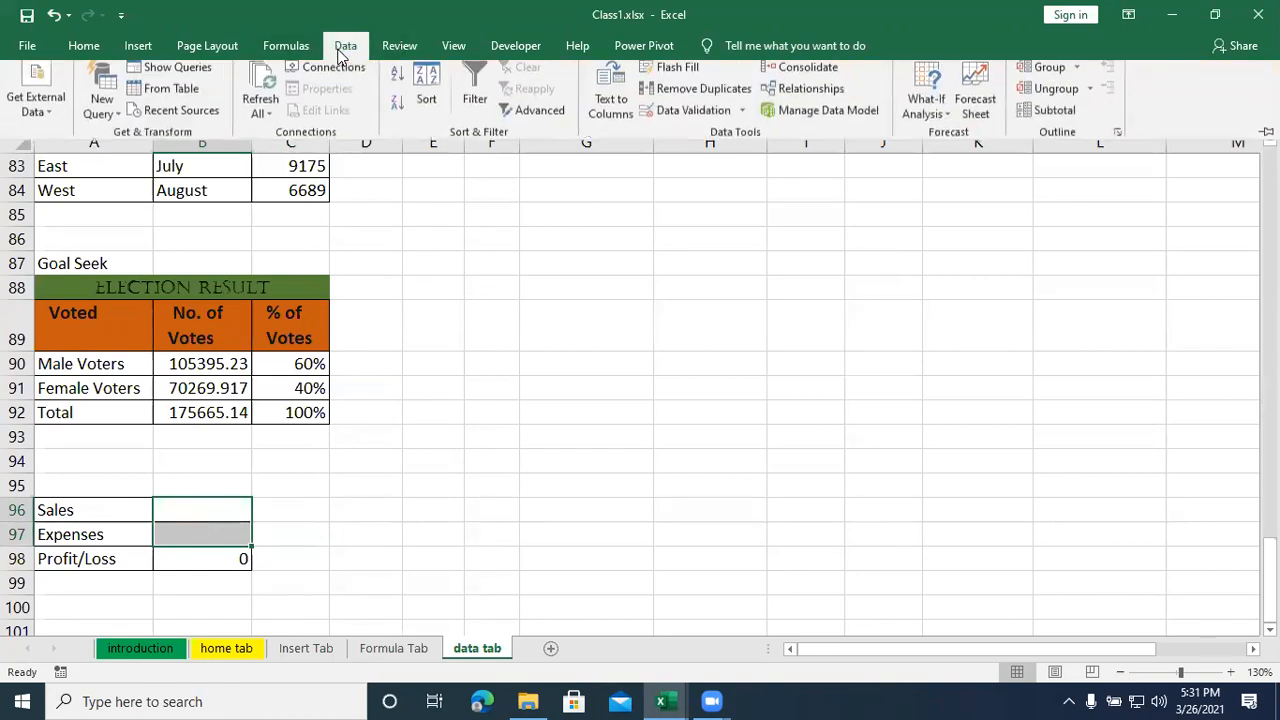
pyautogui.click(927, 105)
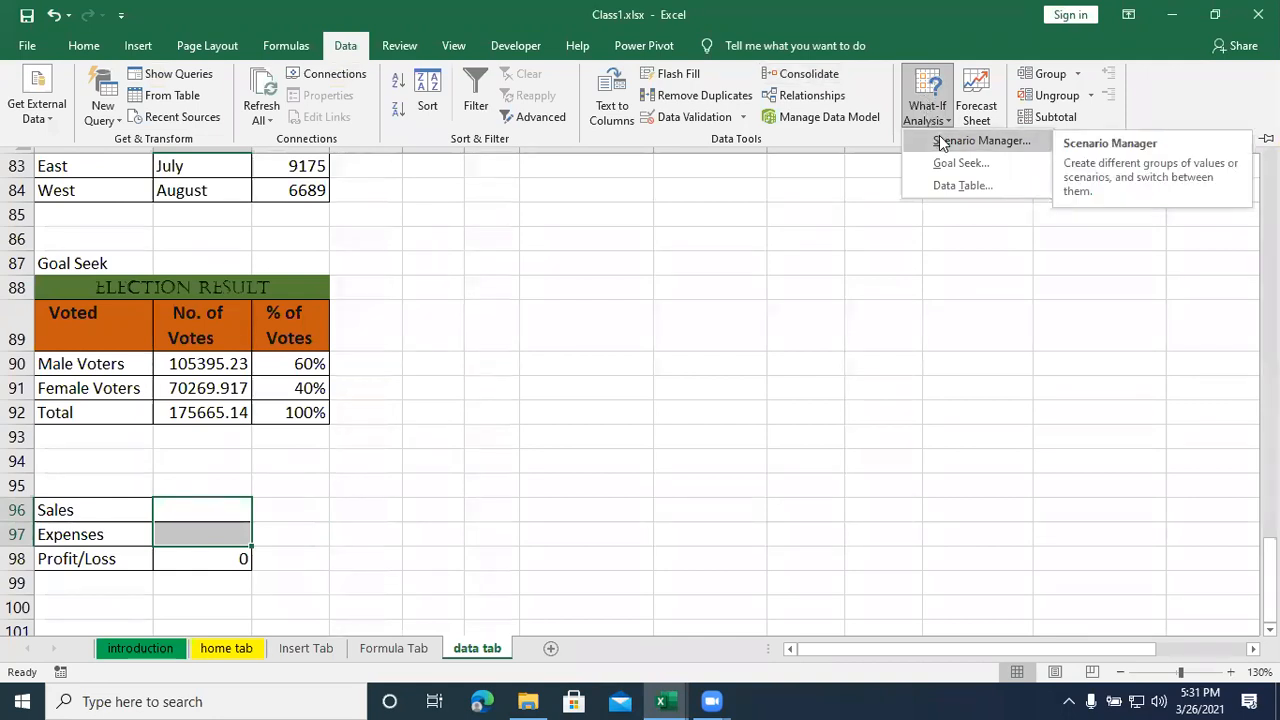
pyautogui.click(939, 140)
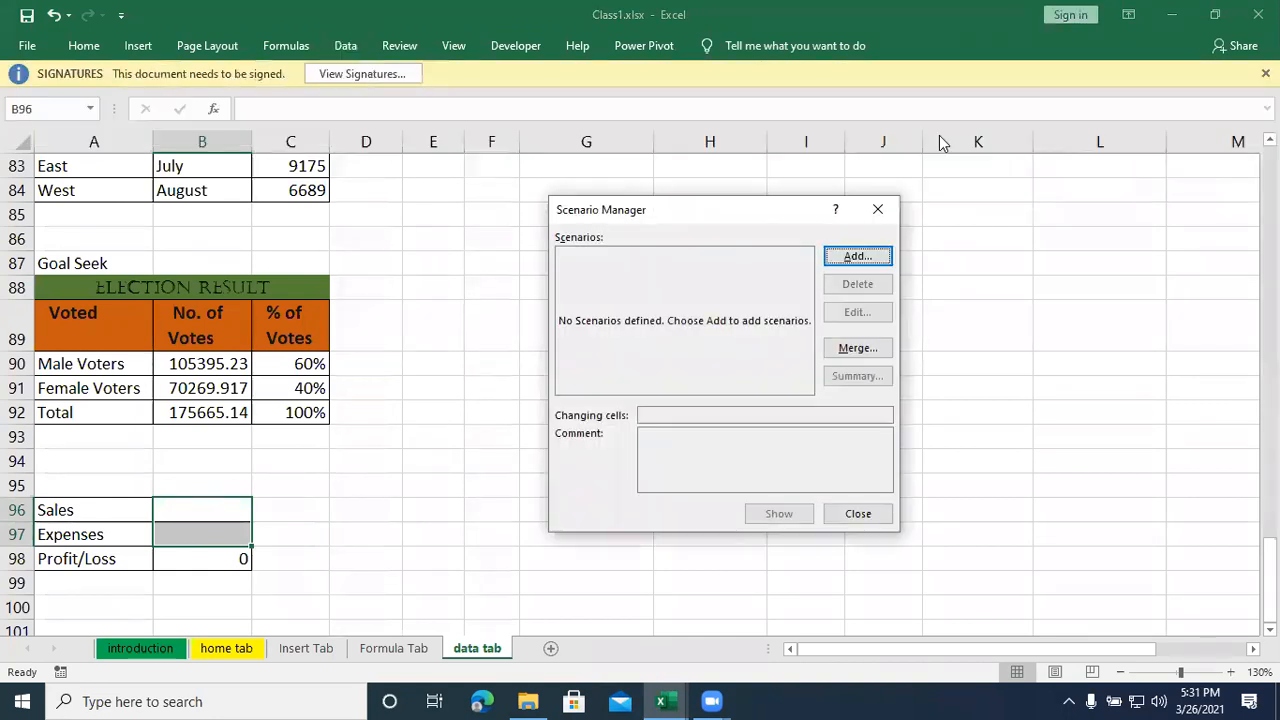
pyautogui.click(857, 257)
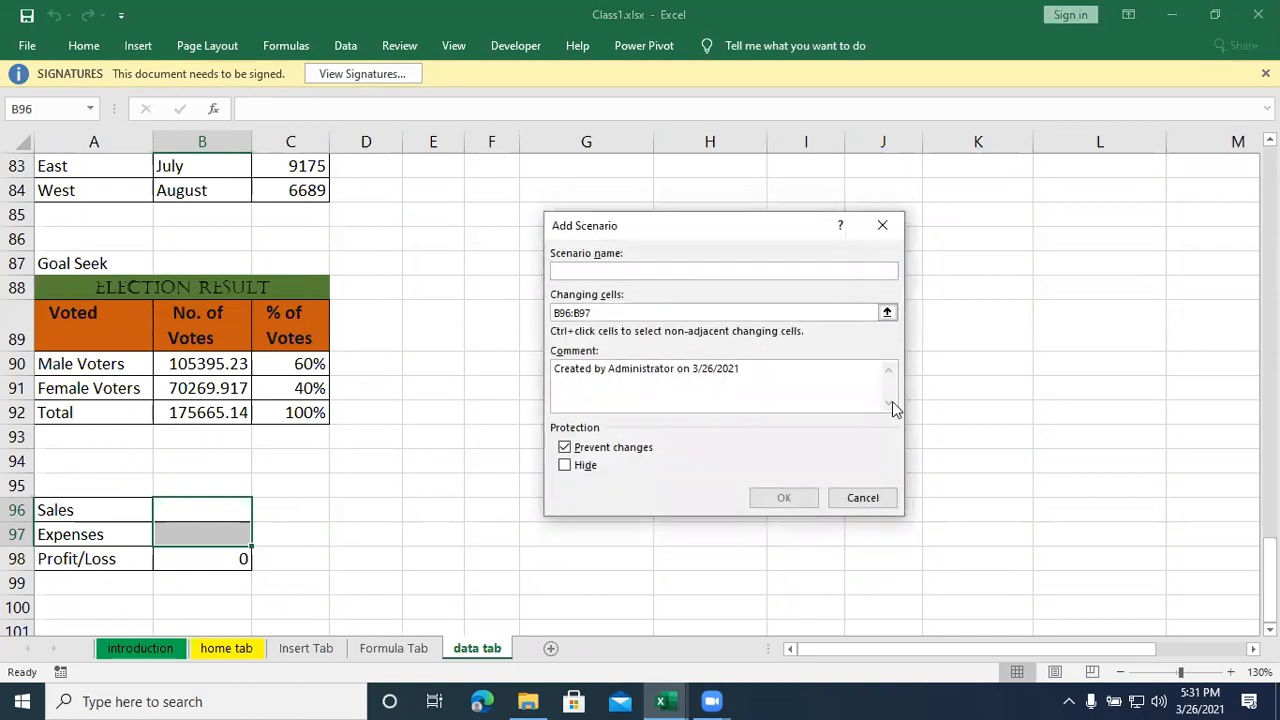
pyautogui.write('201')
pyautogui.write('8')
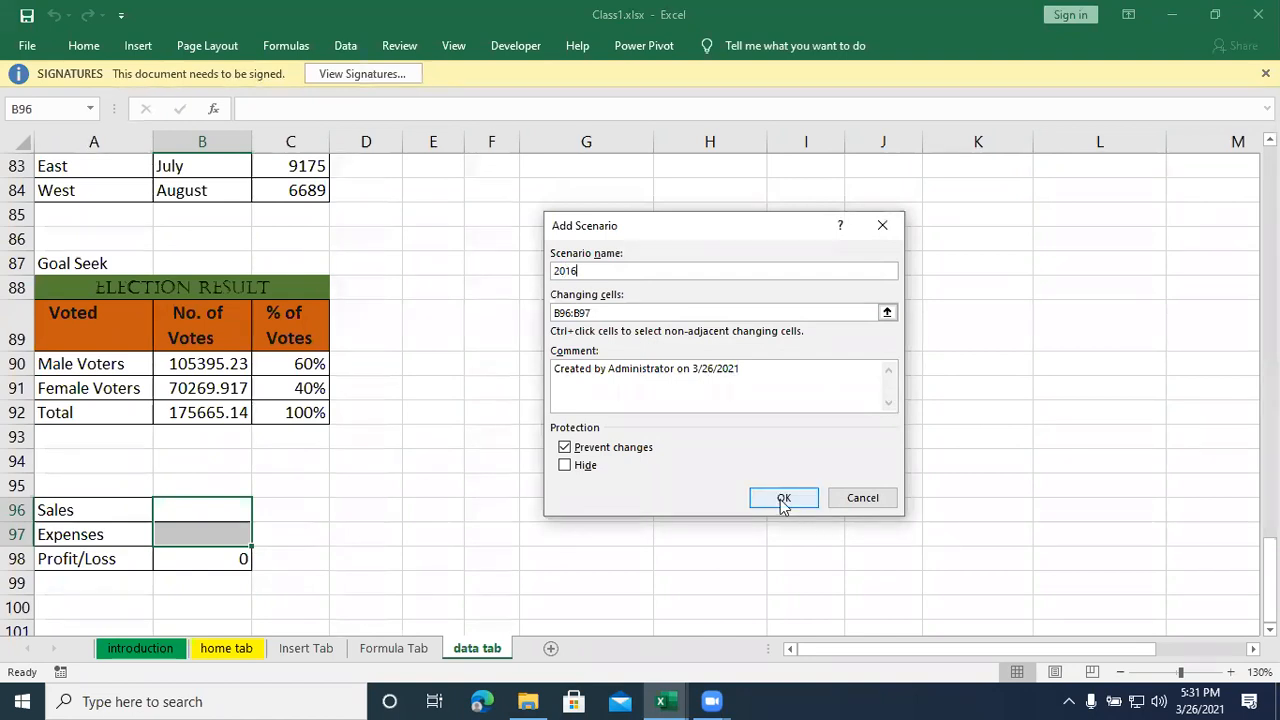
pyautogui.click(783, 498)
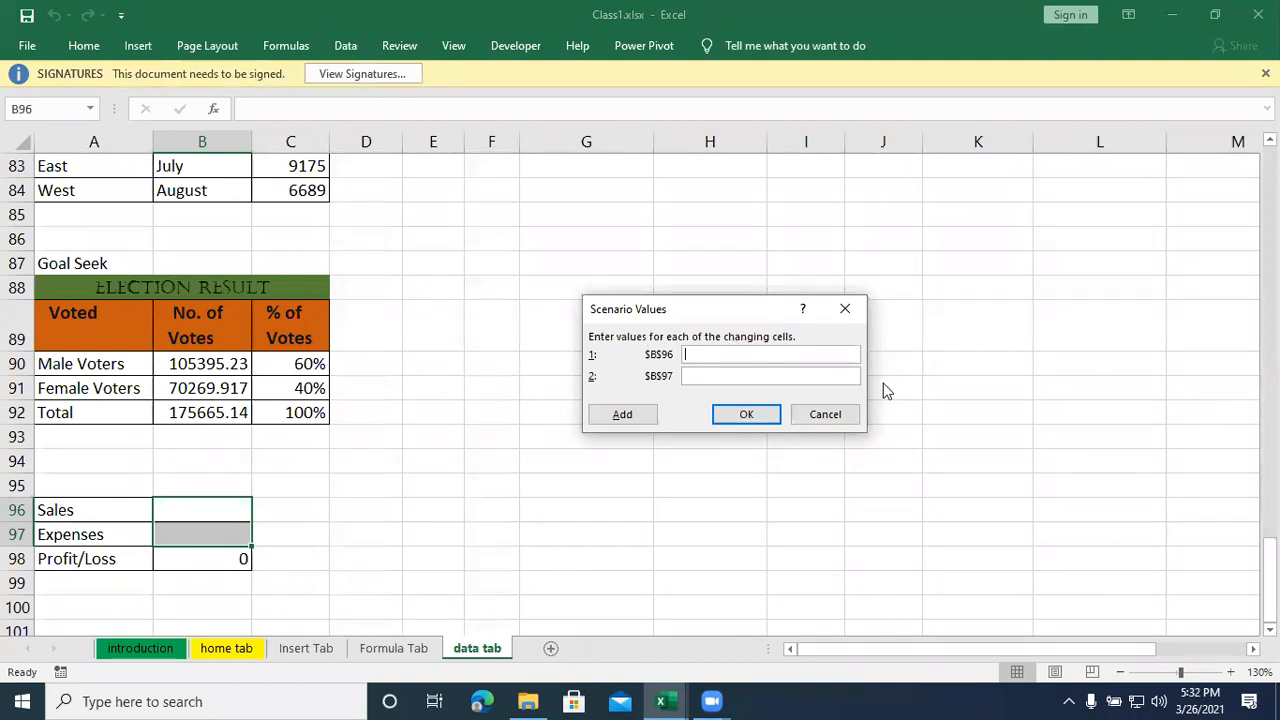
pyautogui.write('56')
pyautogui.write('000')
pyautogui.write('4500')
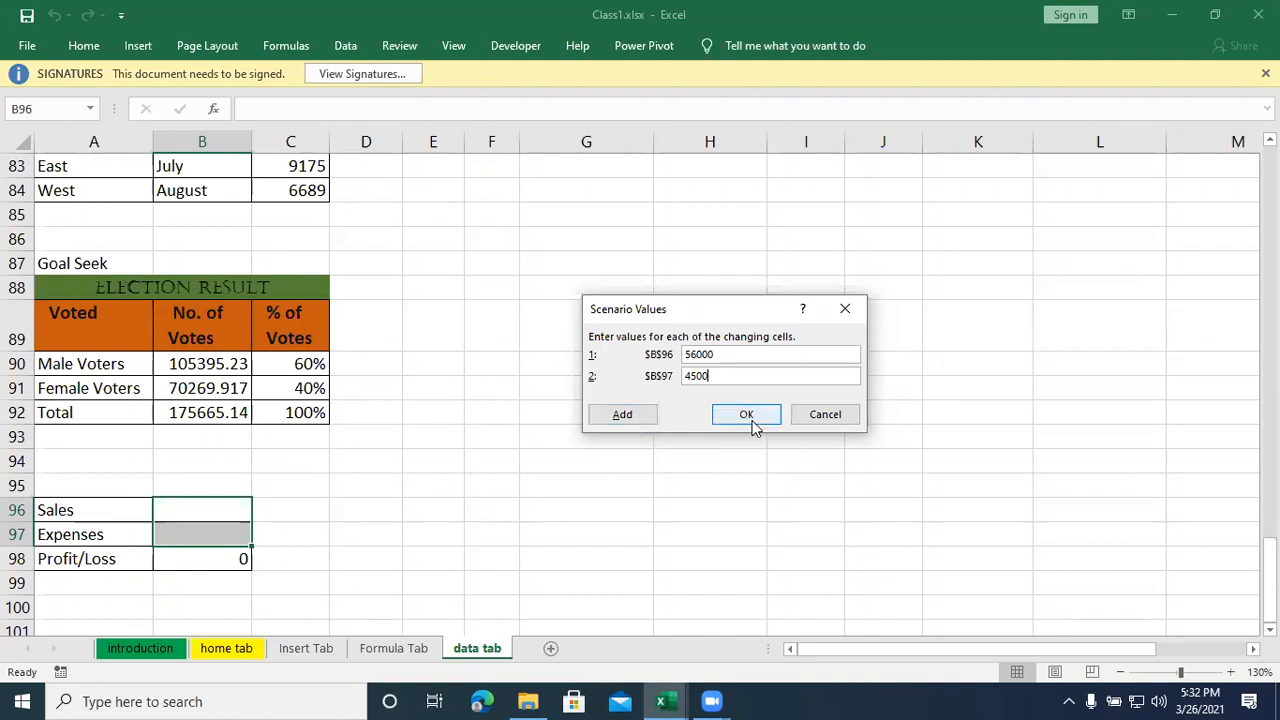
# - Add a second scenario named 2017 for B96:B97 with Sales 102000 and Expenses 15000
pyautogui.click(622, 414)
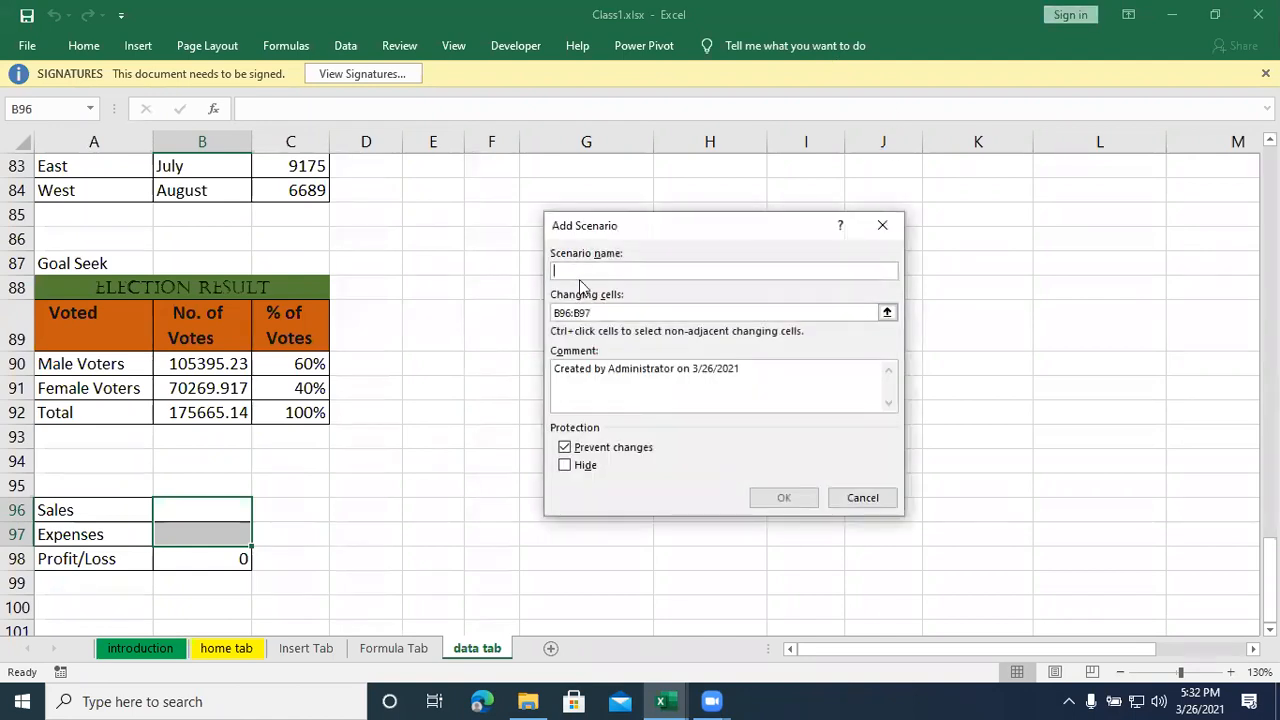
pyautogui.write('2017')
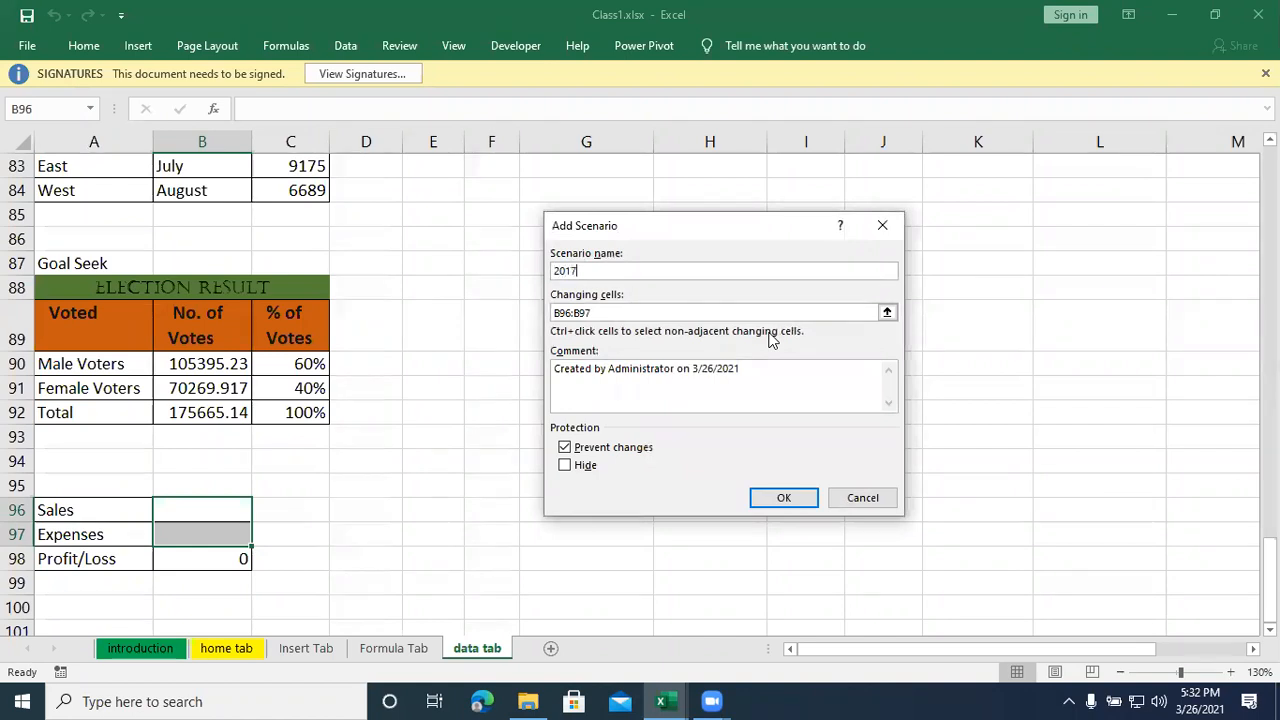
pyautogui.click(800, 504)
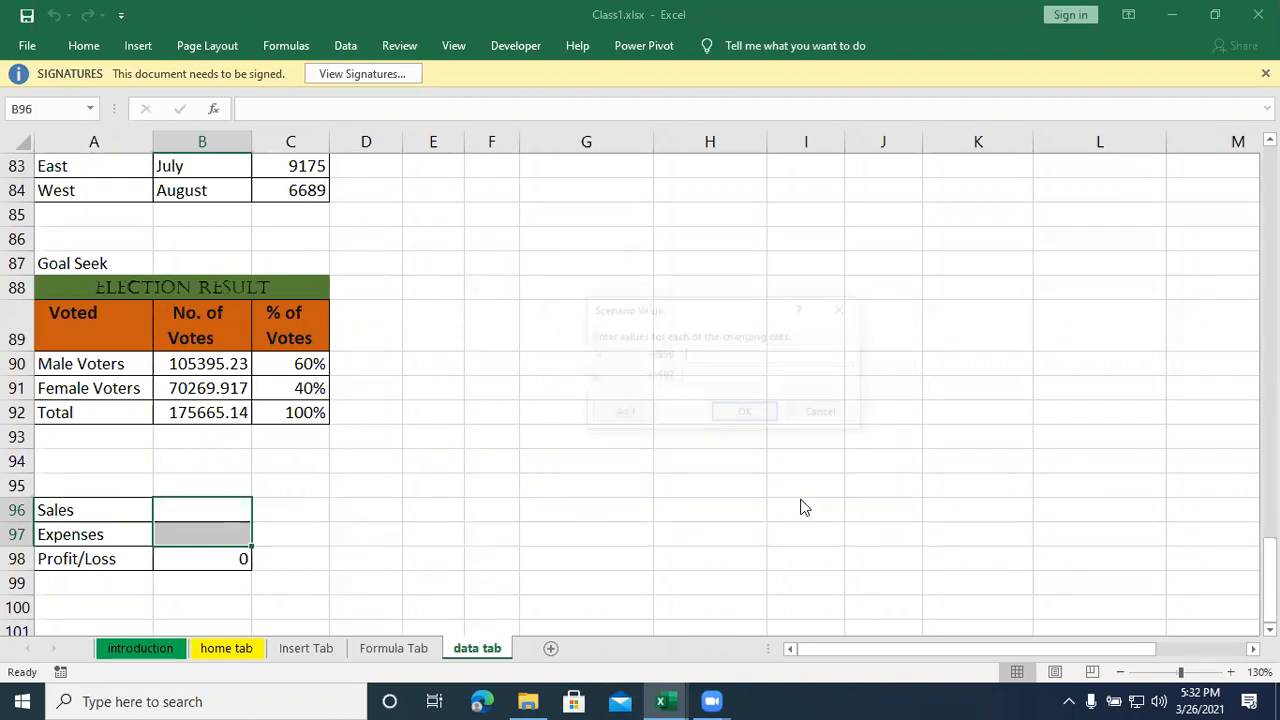
pyautogui.click(704, 377)
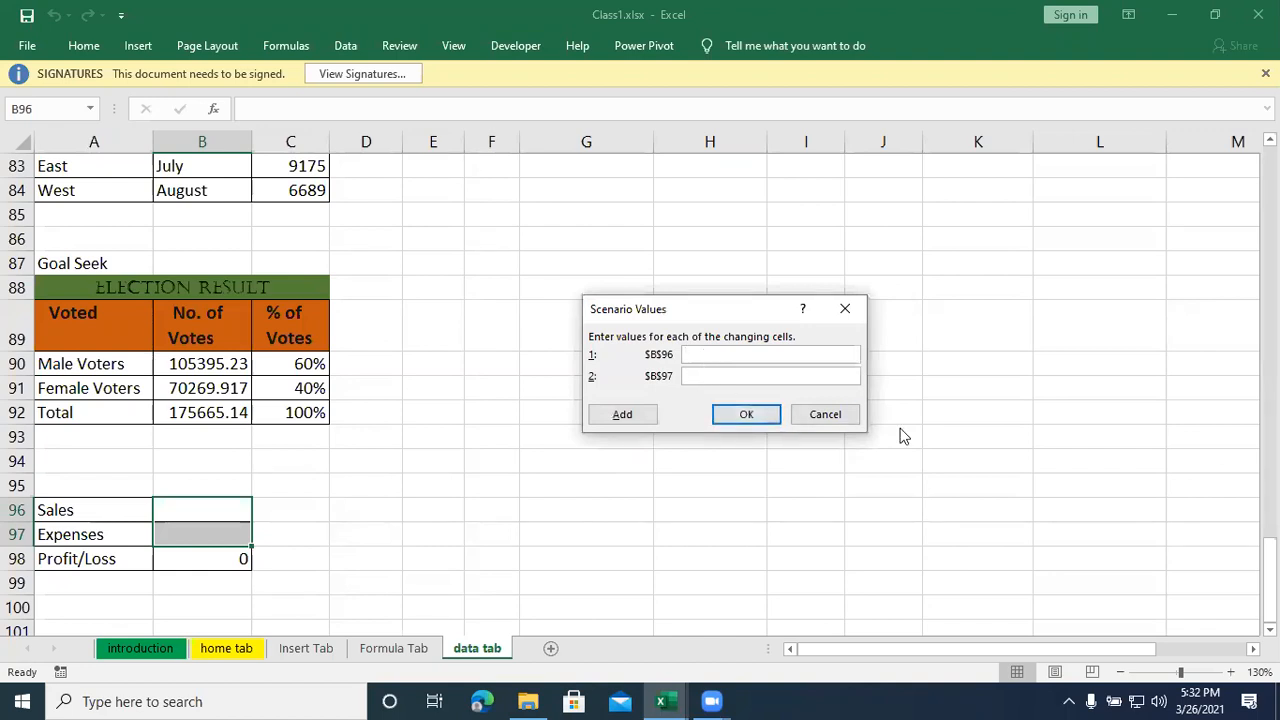
pyautogui.click(797, 354)
pyautogui.write('102000')
pyautogui.write('15000')
# - Add a third scenario named 2018 for B96:B97 with Sales 115000 and Expenses 6500, and finish adding scenarios
pyautogui.click(645, 416)
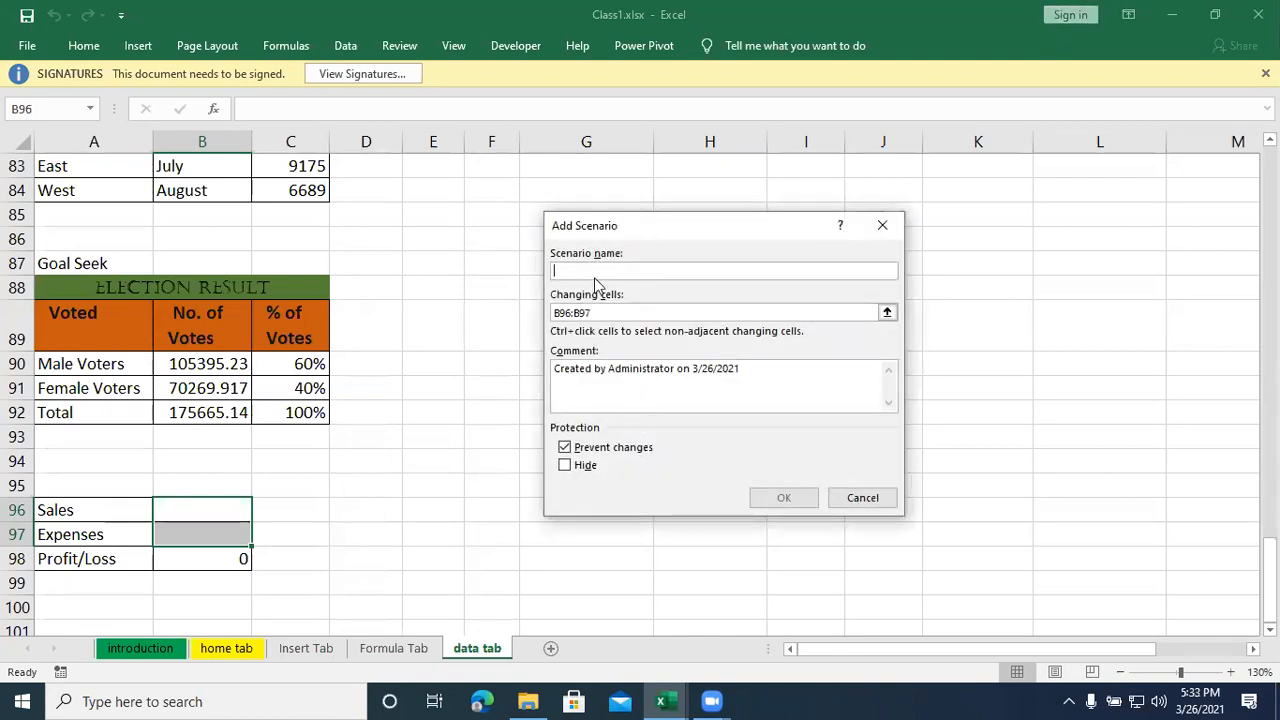
pyautogui.write('2018')
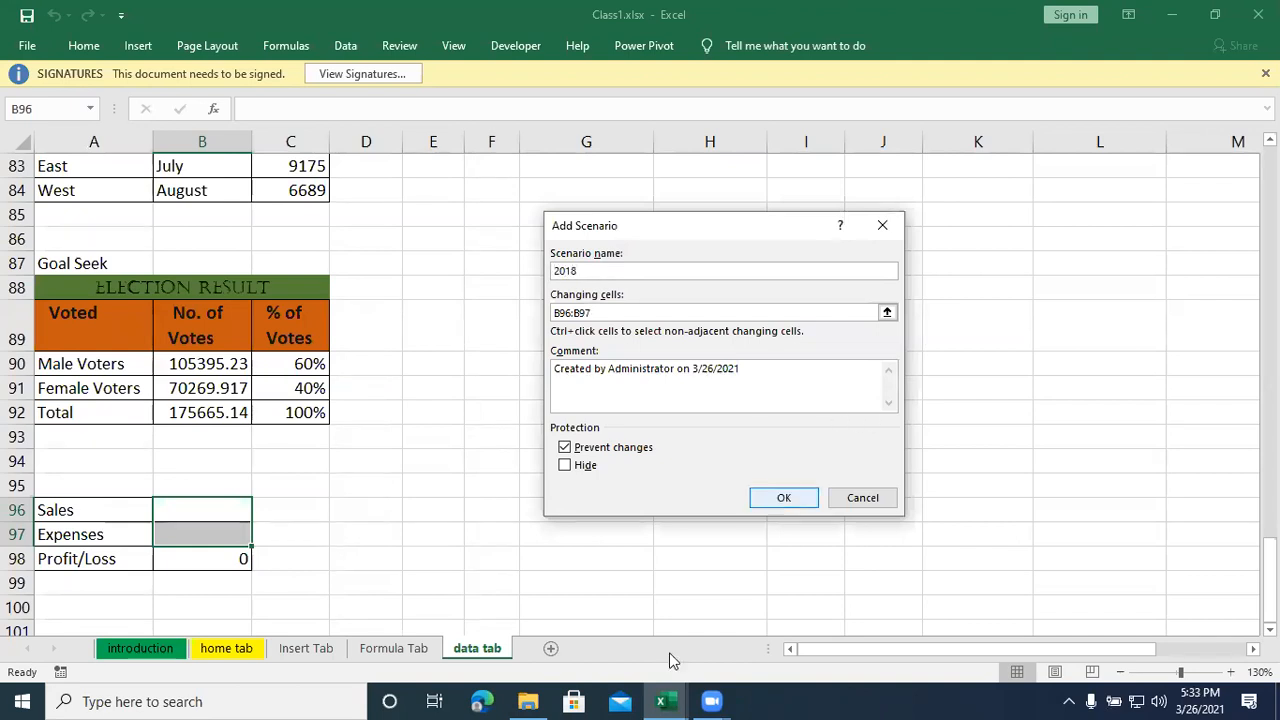
pyautogui.click(783, 499)
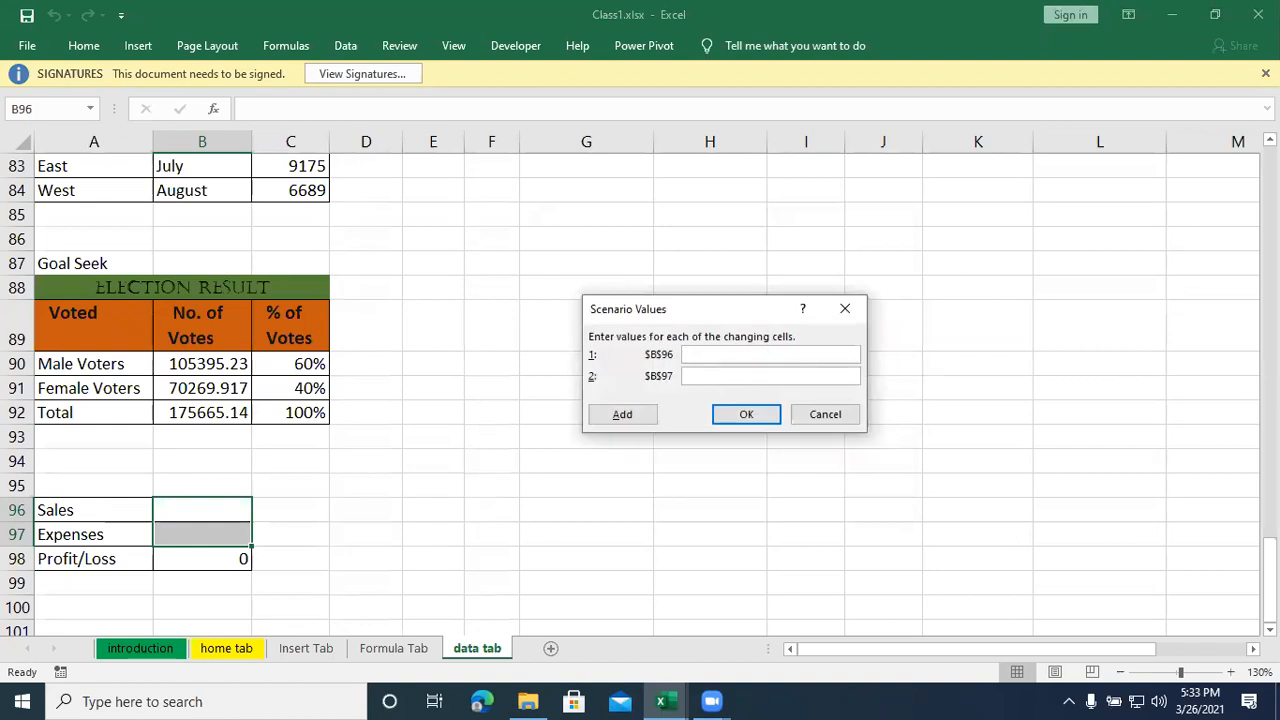
pyautogui.write('1150')
pyautogui.write('00')
pyautogui.write('65')
pyautogui.write('00')
pyautogui.click(759, 418)
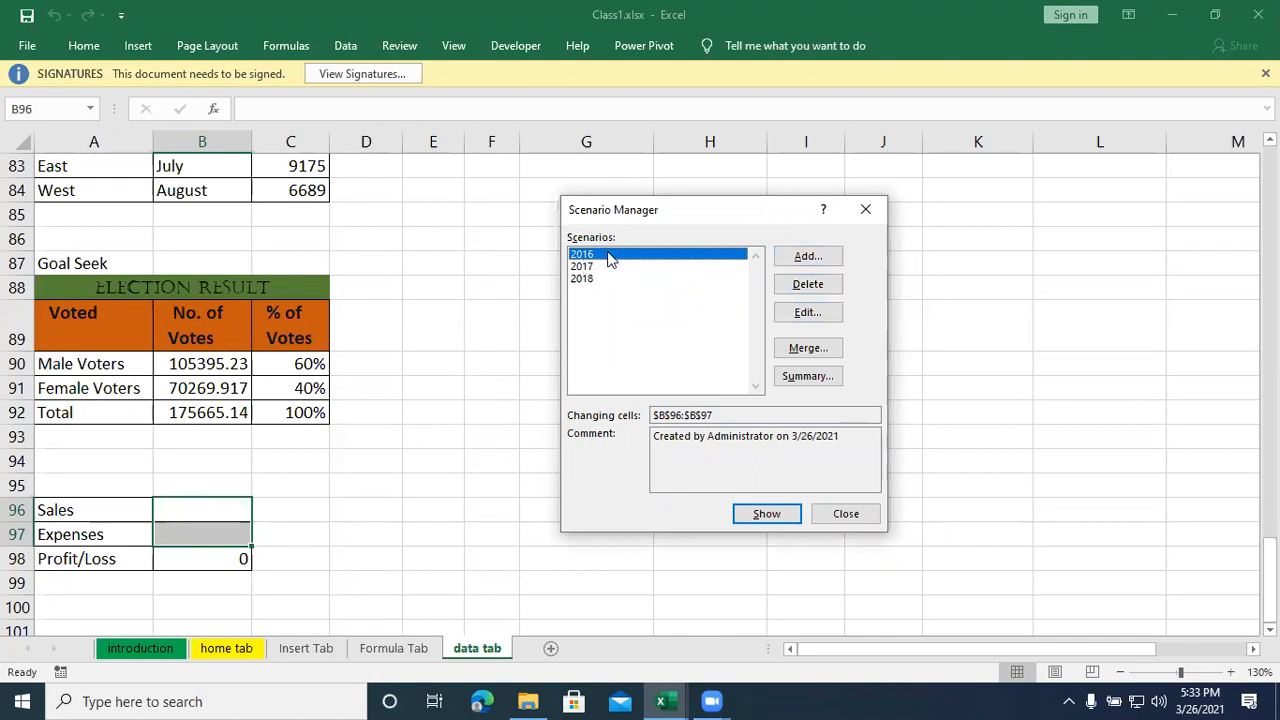
# - Show the 2016, 2017 and 2018 scenarios one after another in the Sales and Expenses cells
pyautogui.click(766, 514)
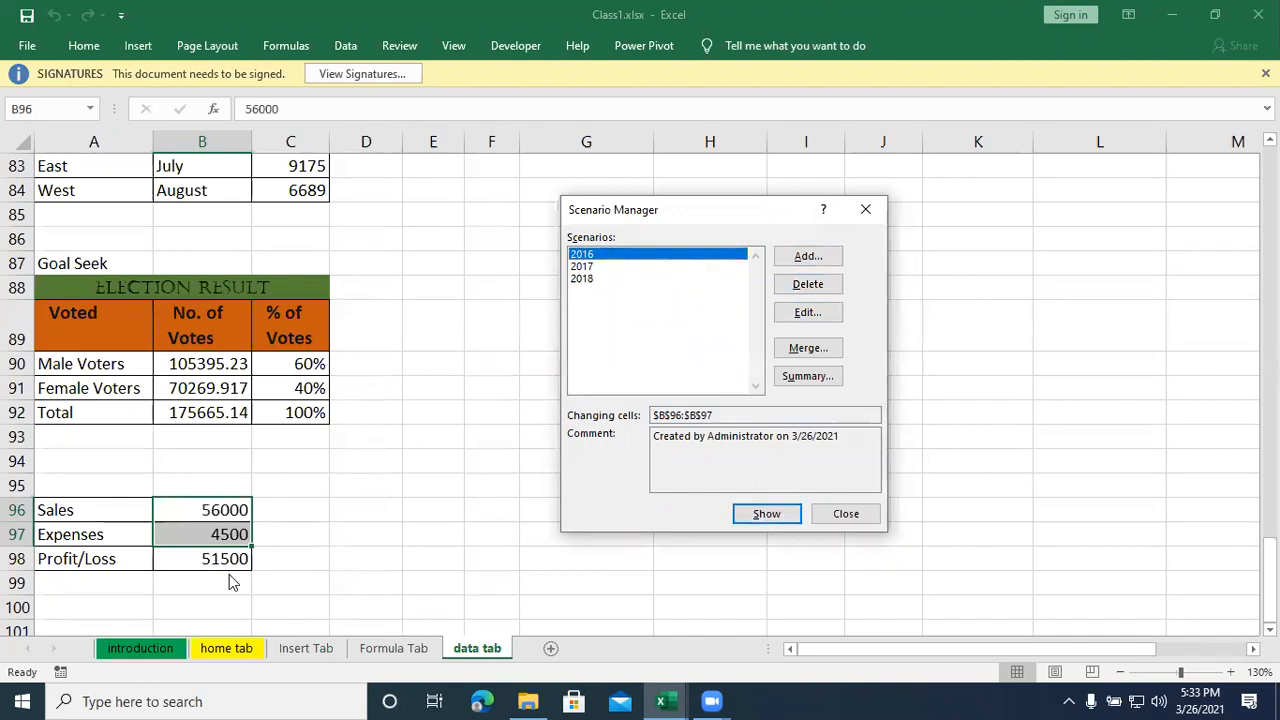
pyautogui.click(620, 268)
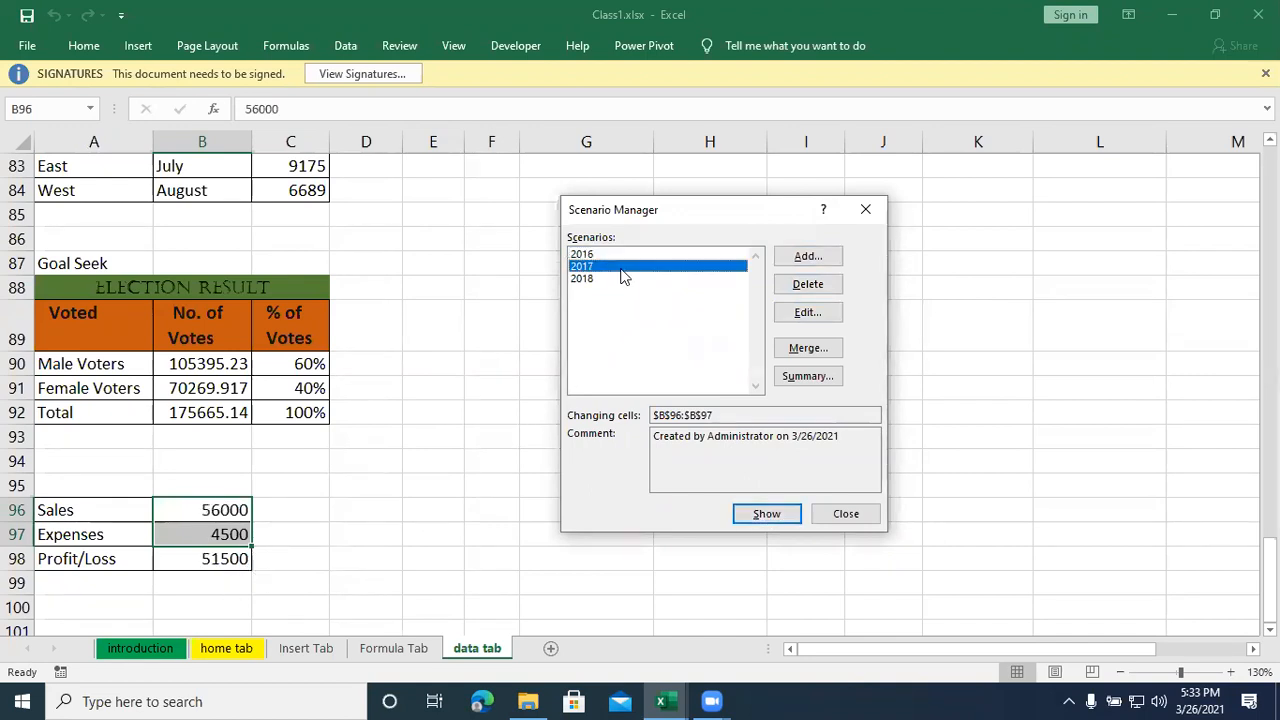
pyautogui.click(742, 512)
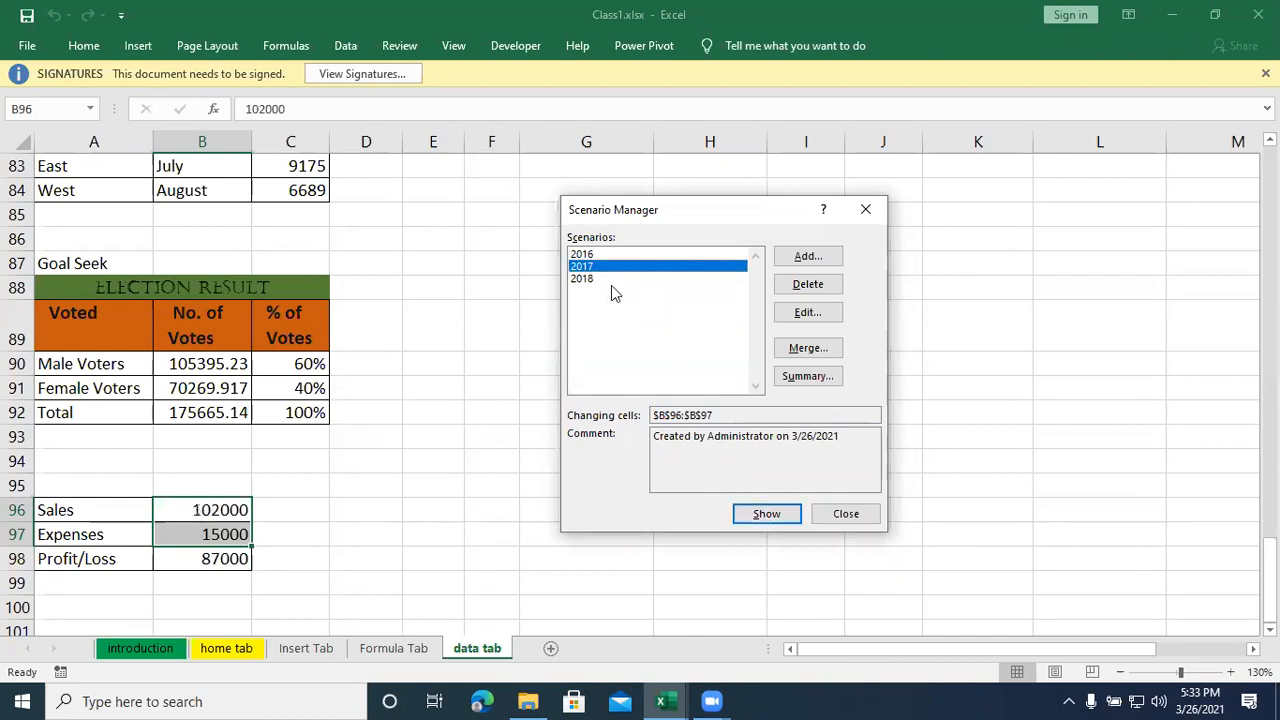
pyautogui.click(609, 279)
pyautogui.click(762, 514)
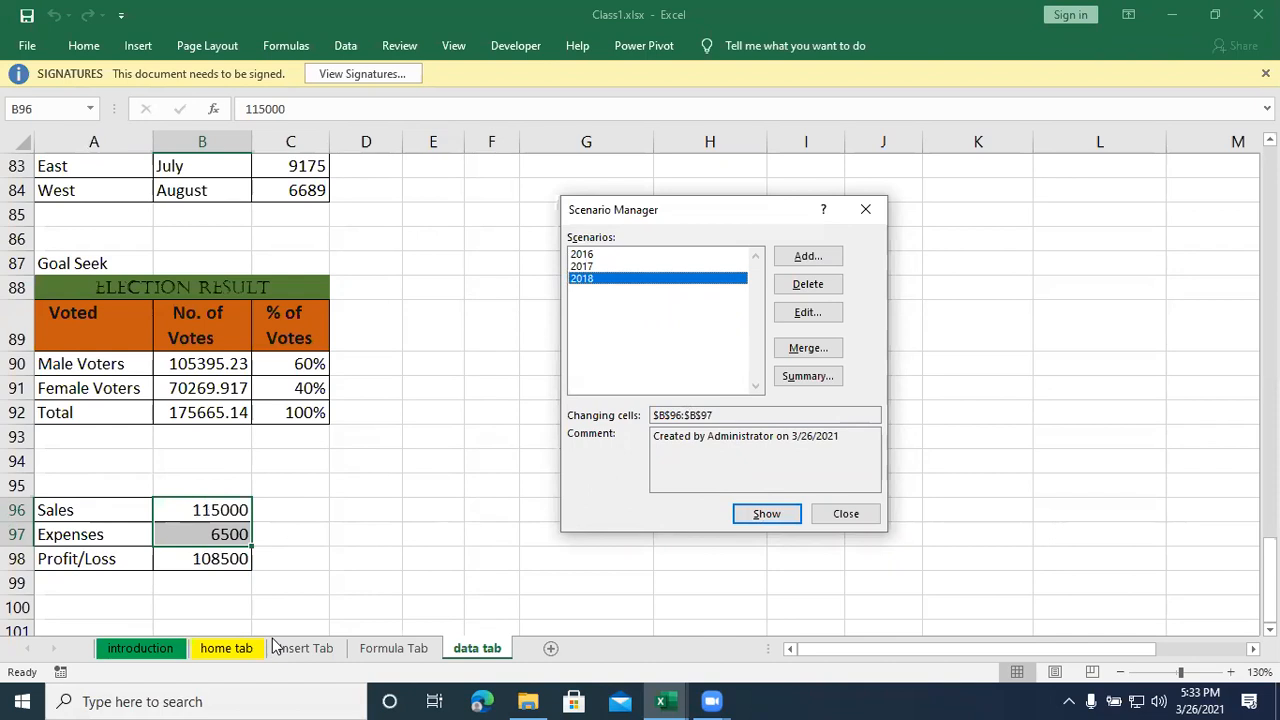
# - Show the 2017, 2016 and finally the 2018 scenario in B96:B97, and close Scenario Manager
pyautogui.click(585, 266)
pyautogui.click(764, 514)
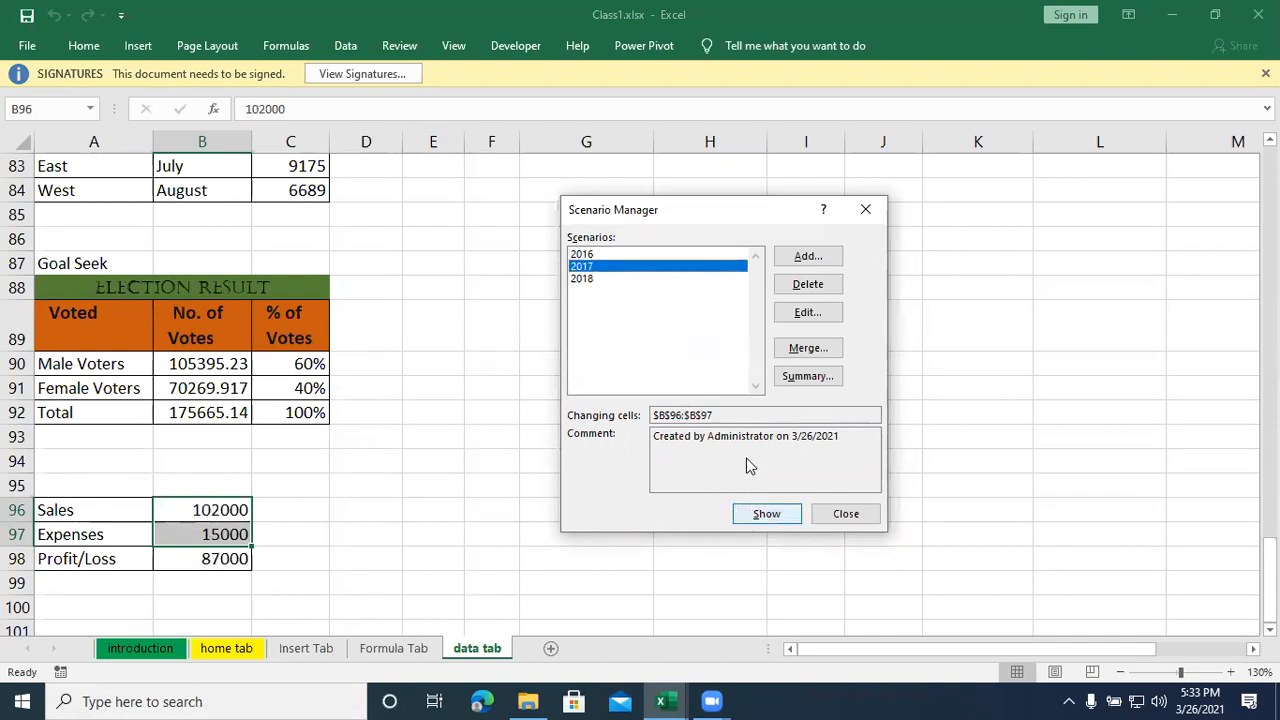
pyautogui.click(588, 255)
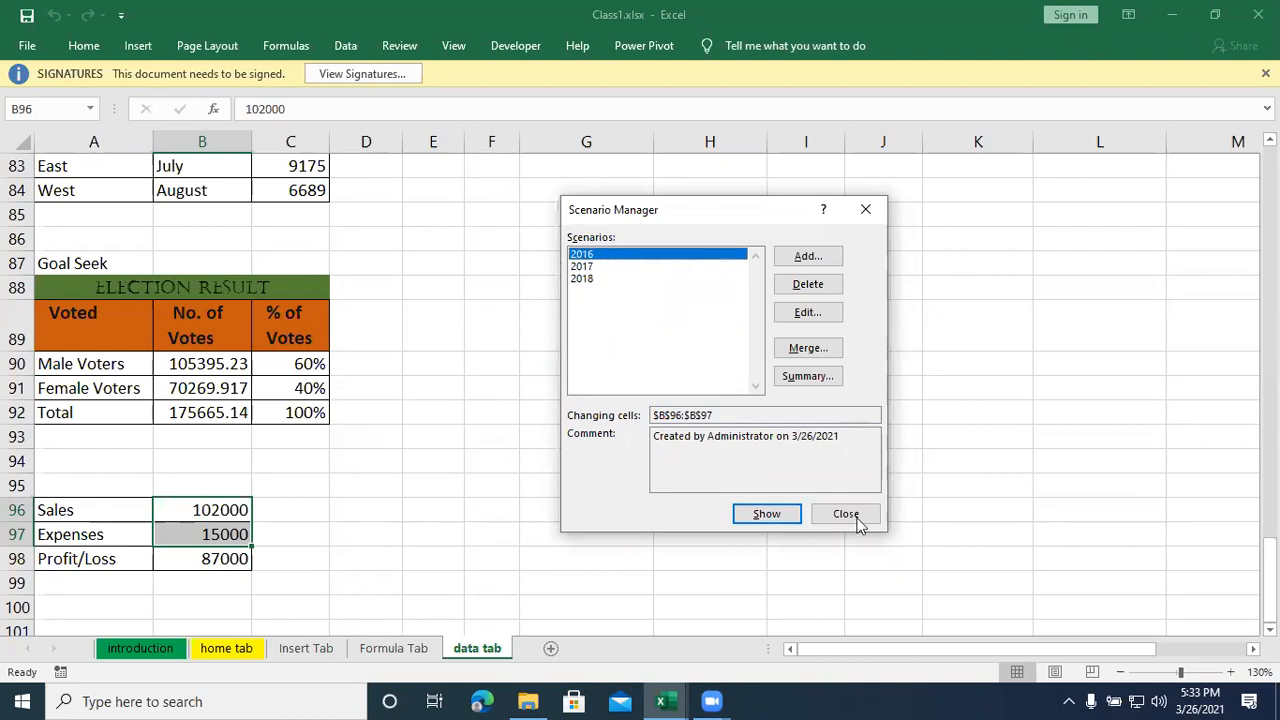
pyautogui.click(780, 516)
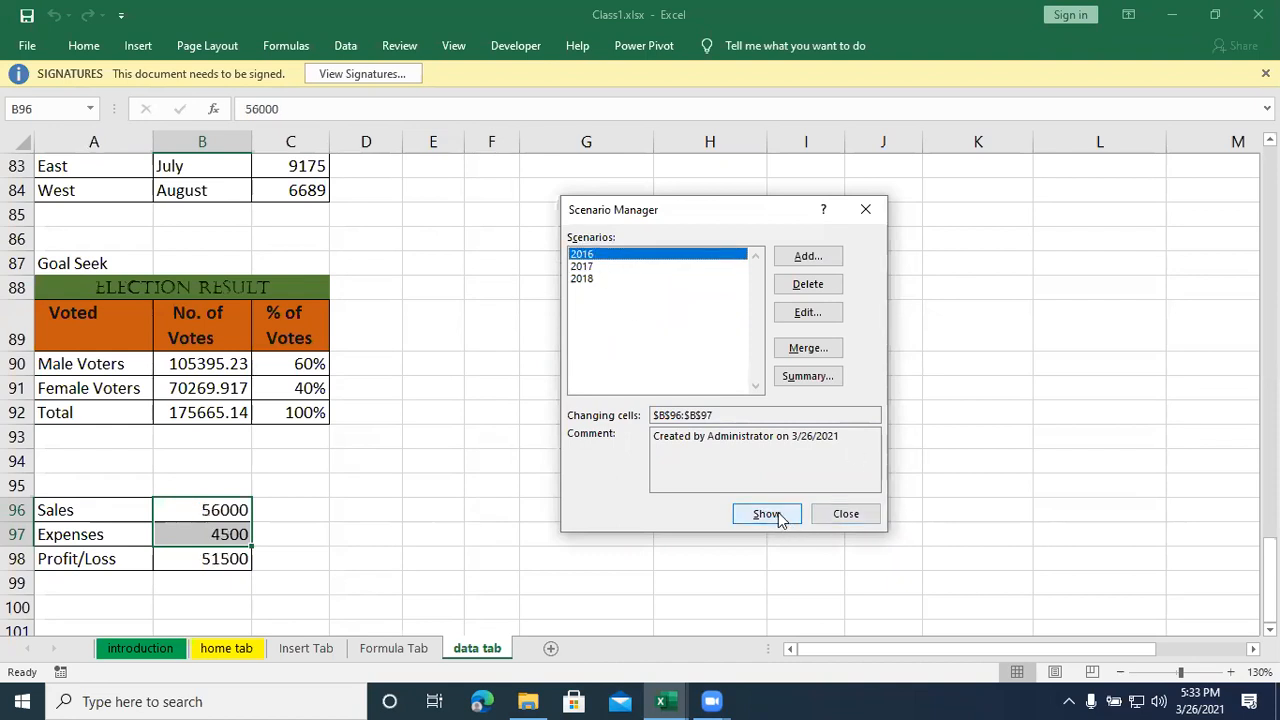
pyautogui.click(596, 279)
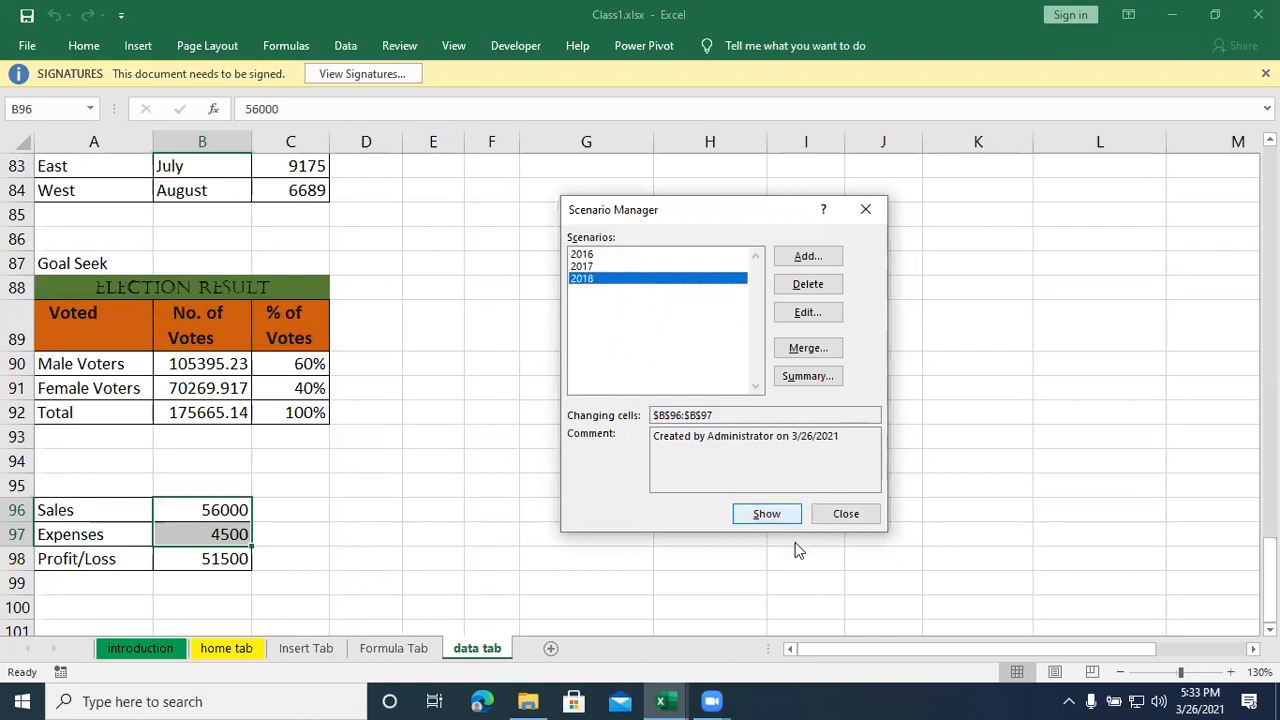
pyautogui.click(770, 516)
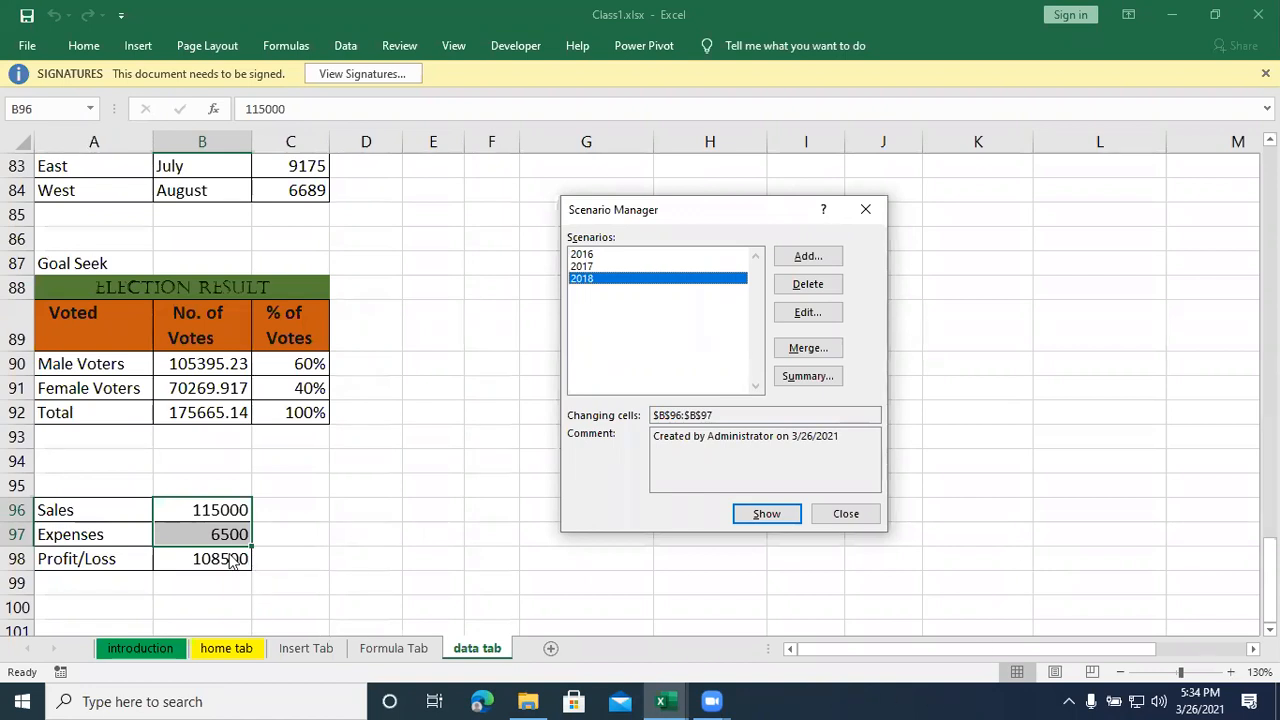
pyautogui.click(846, 514)
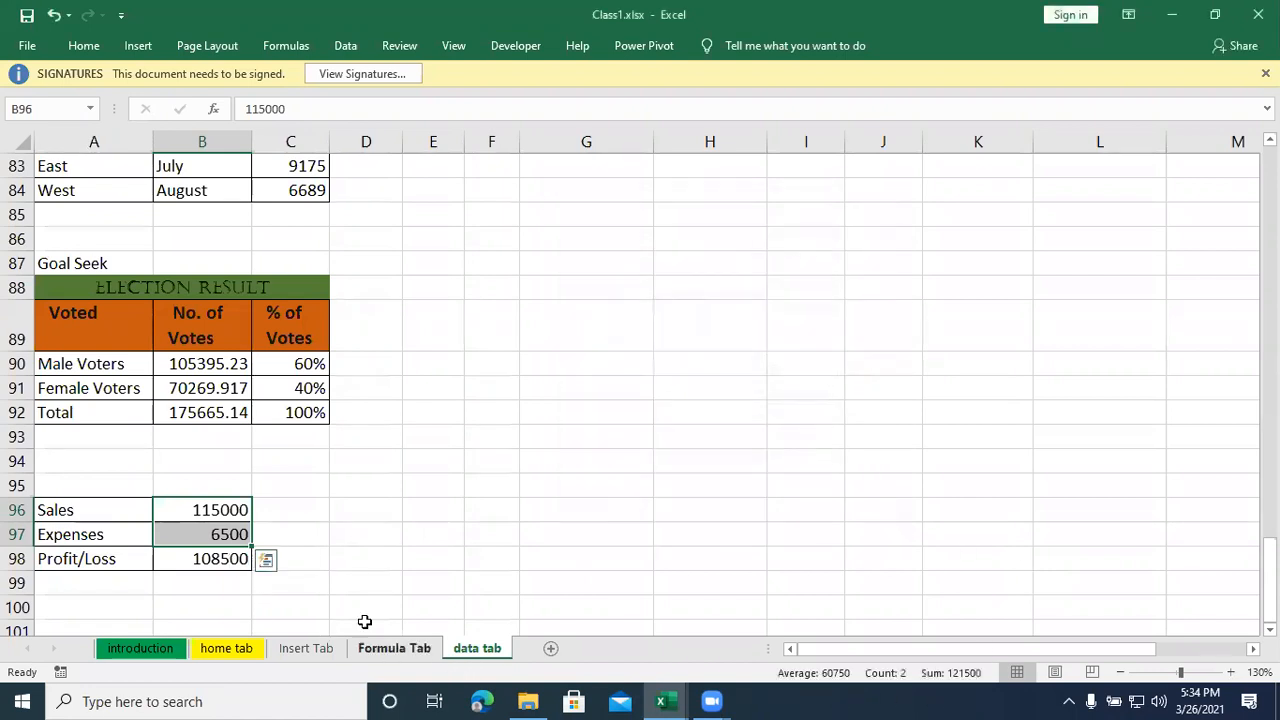
# - Check the Profit/Loss formula in B98 and the Sales entry in B96
pyautogui.click(266, 560)
pyautogui.click(220, 554)
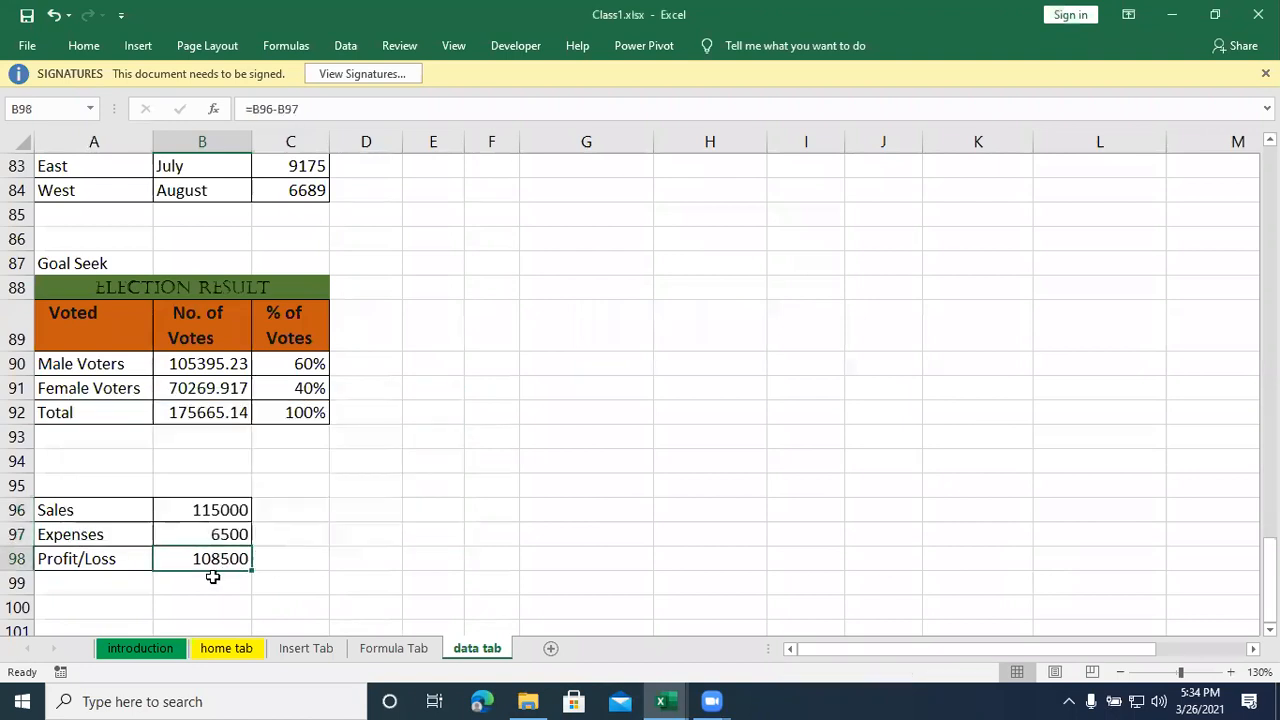
pyautogui.click(308, 579)
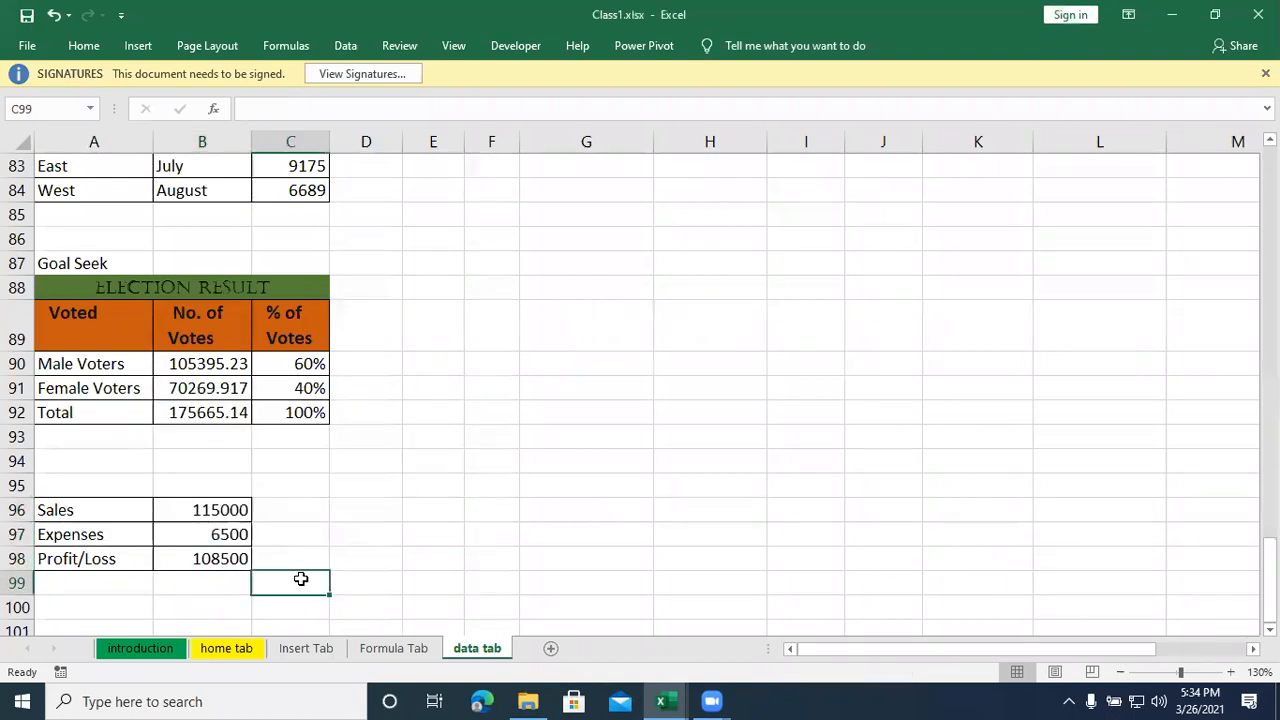
pyautogui.click(232, 512)
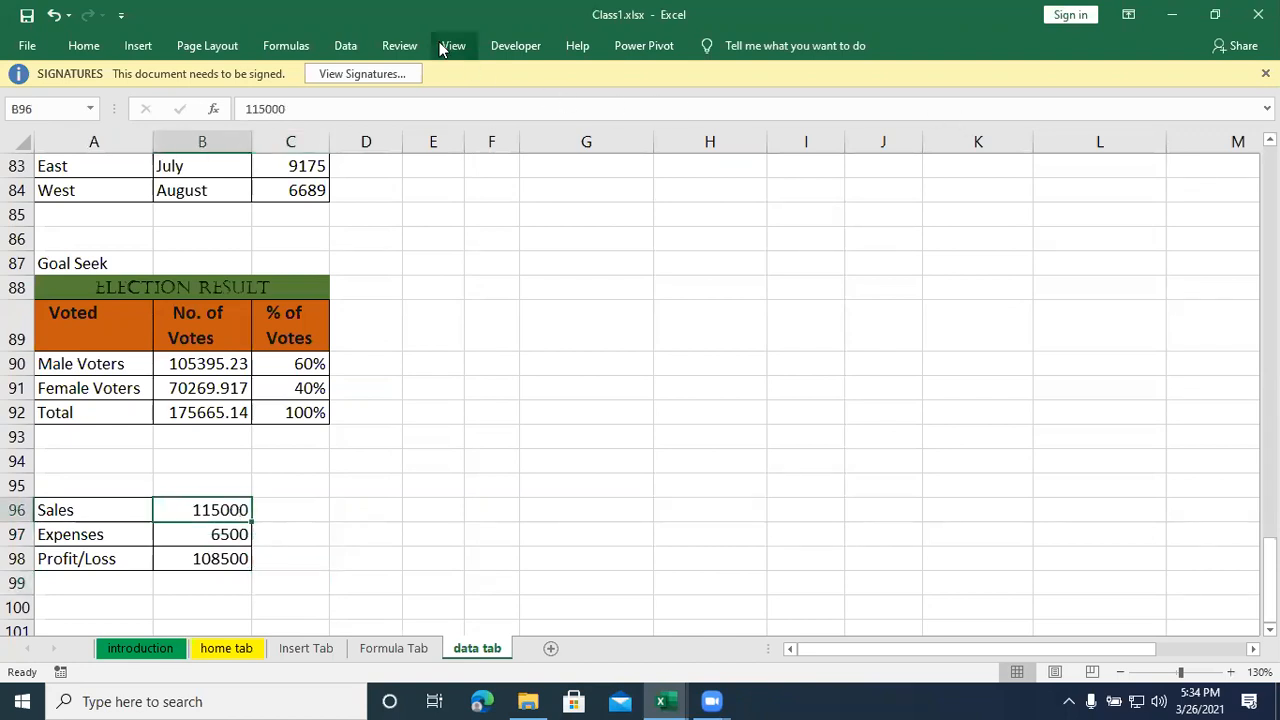
pyautogui.click(345, 45)
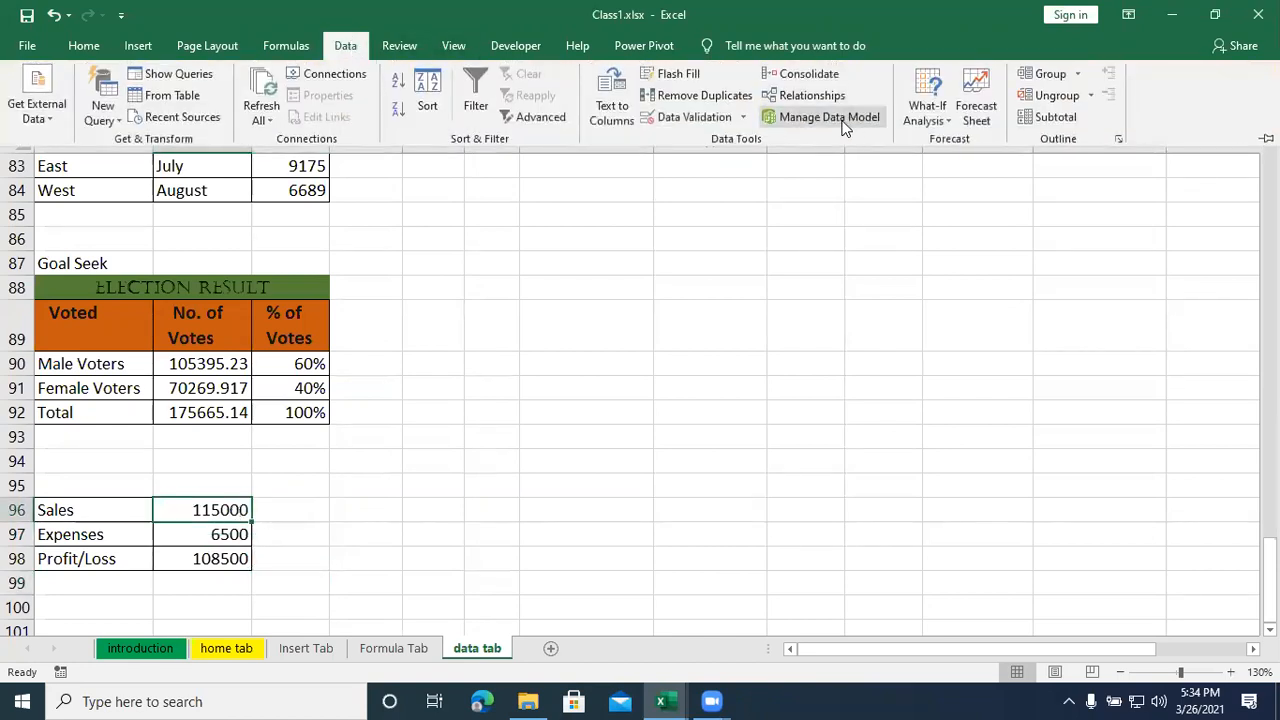
pyautogui.click(924, 106)
pyautogui.click(970, 141)
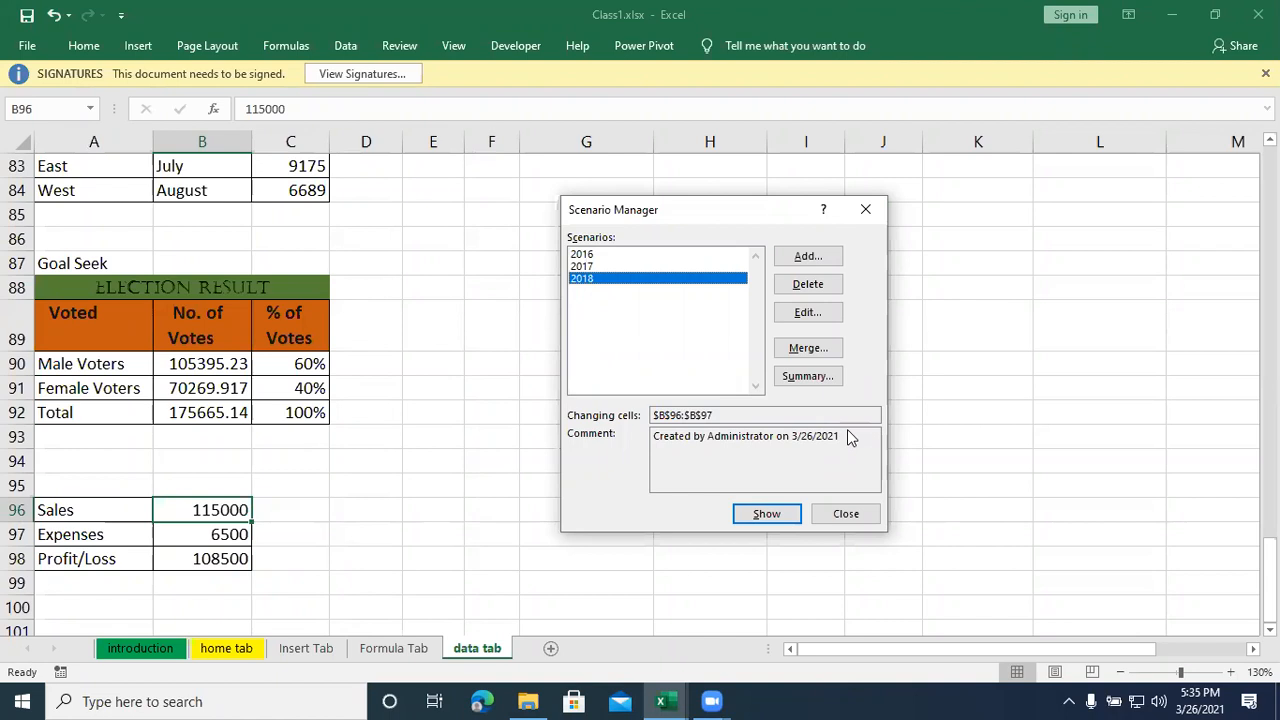
pyautogui.click(866, 210)
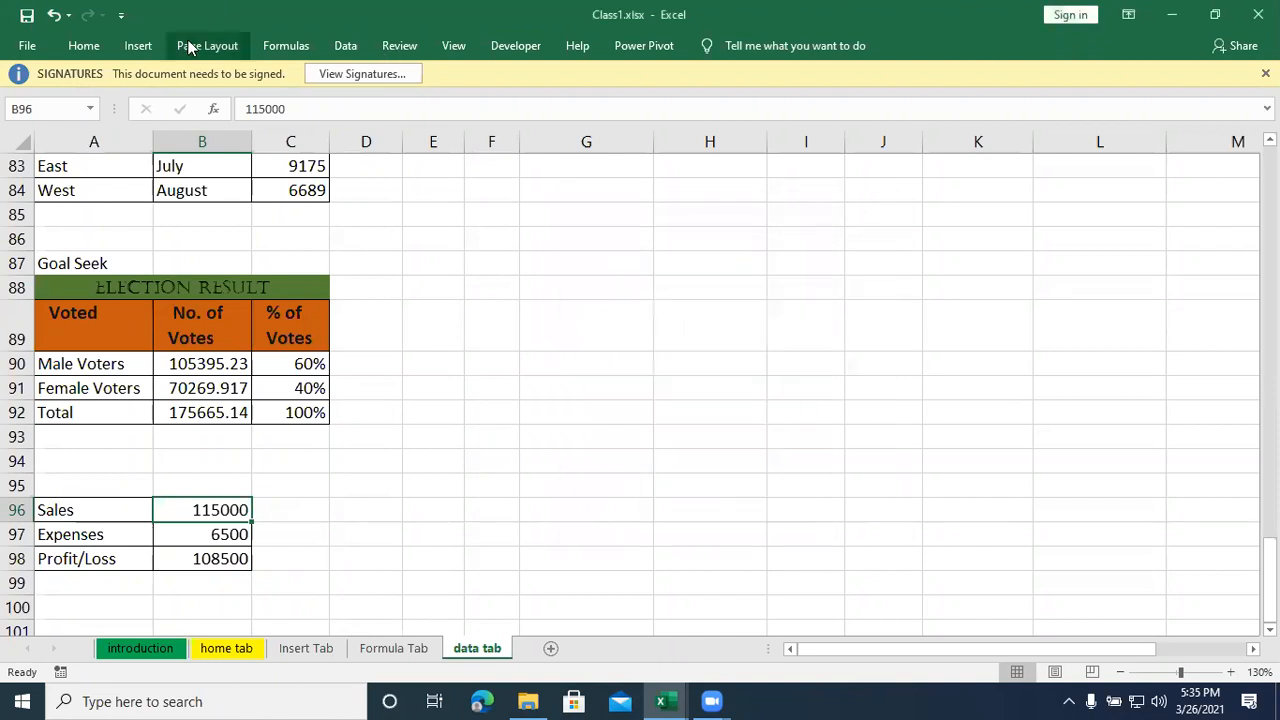
# - Create a Scenario summary report of the 2016, 2017 and 2018 scenarios with B98 as the result cell
pyautogui.click(346, 46)
pyautogui.click(912, 103)
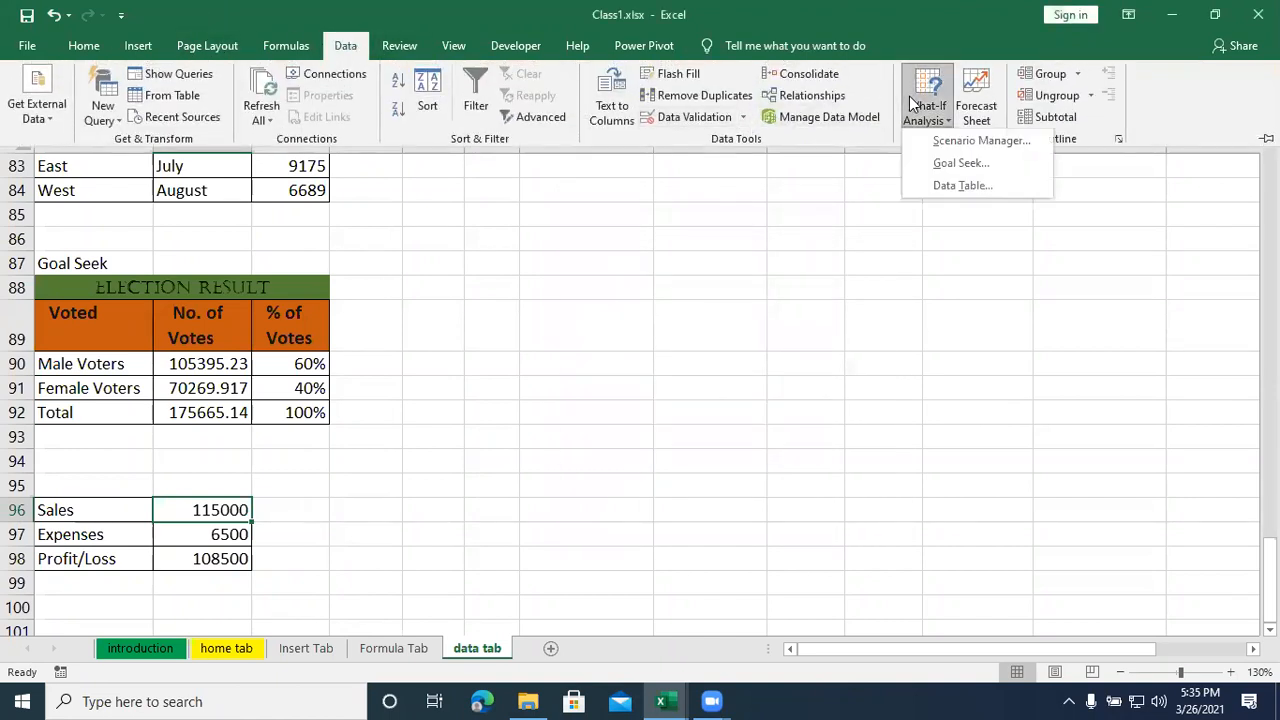
pyautogui.click(918, 150)
pyautogui.moveTo(659, 212); pyautogui.dragTo(611, 186)
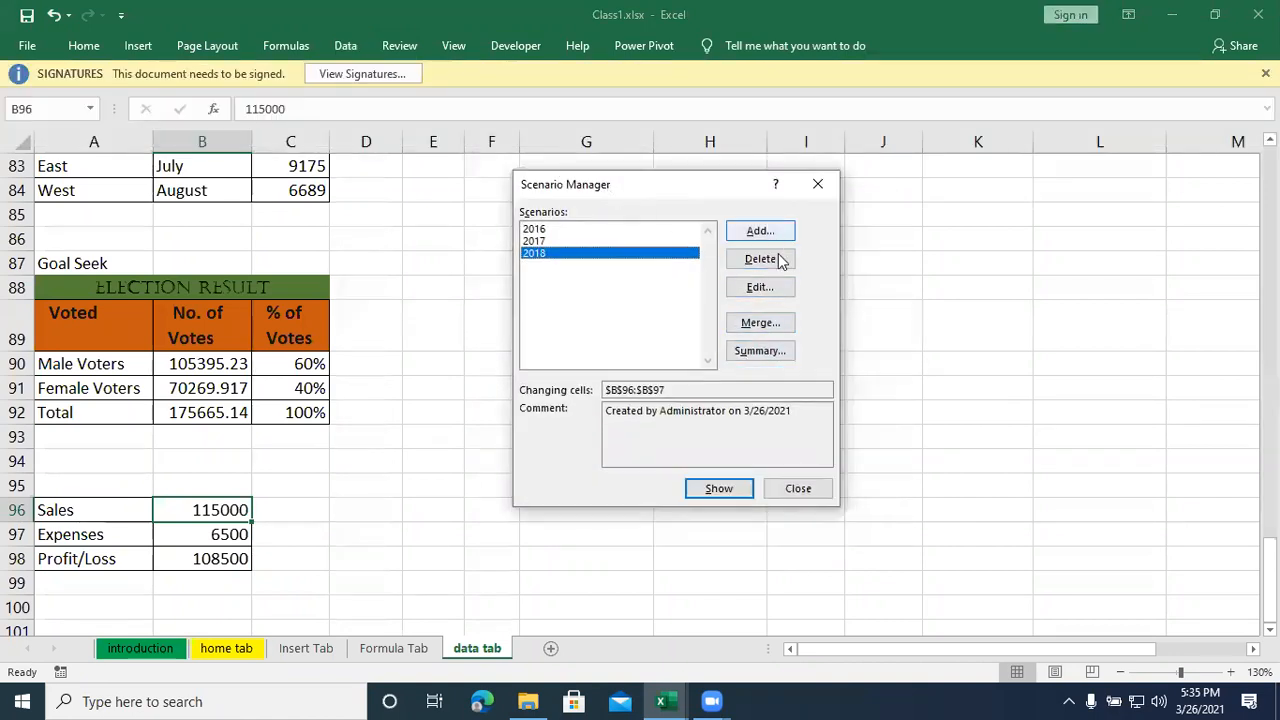
pyautogui.click(745, 352)
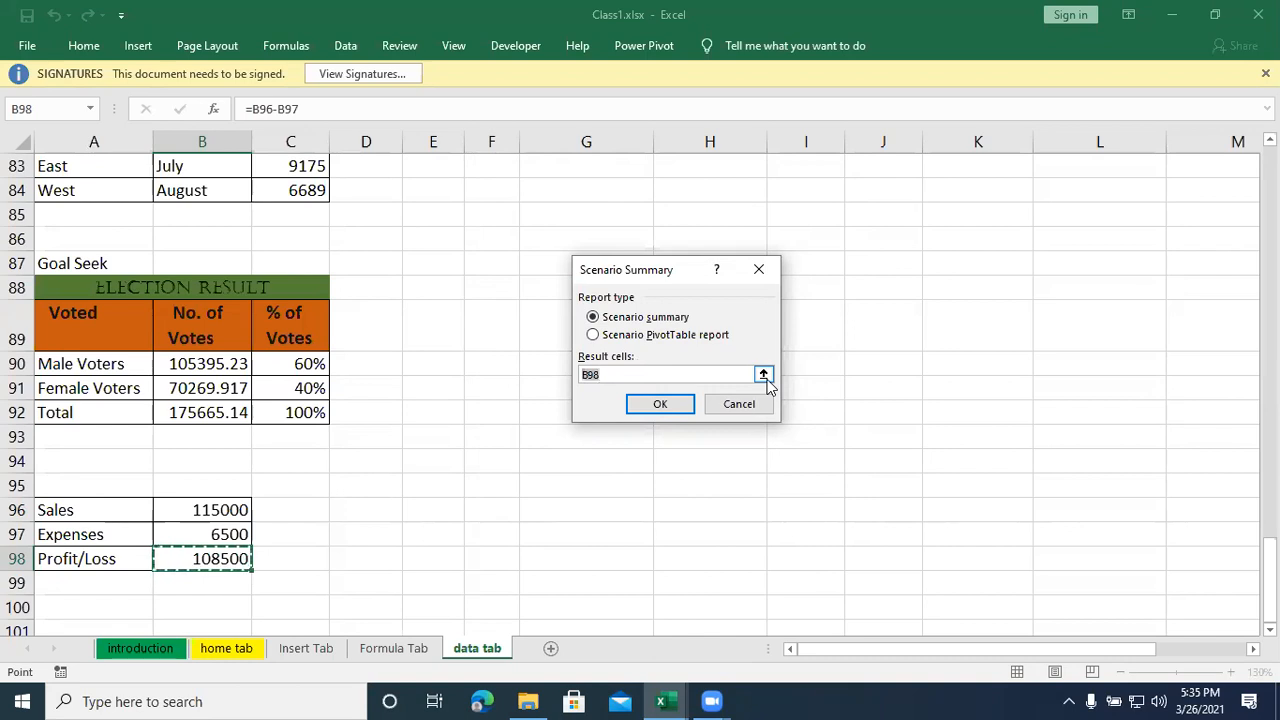
pyautogui.click(650, 405)
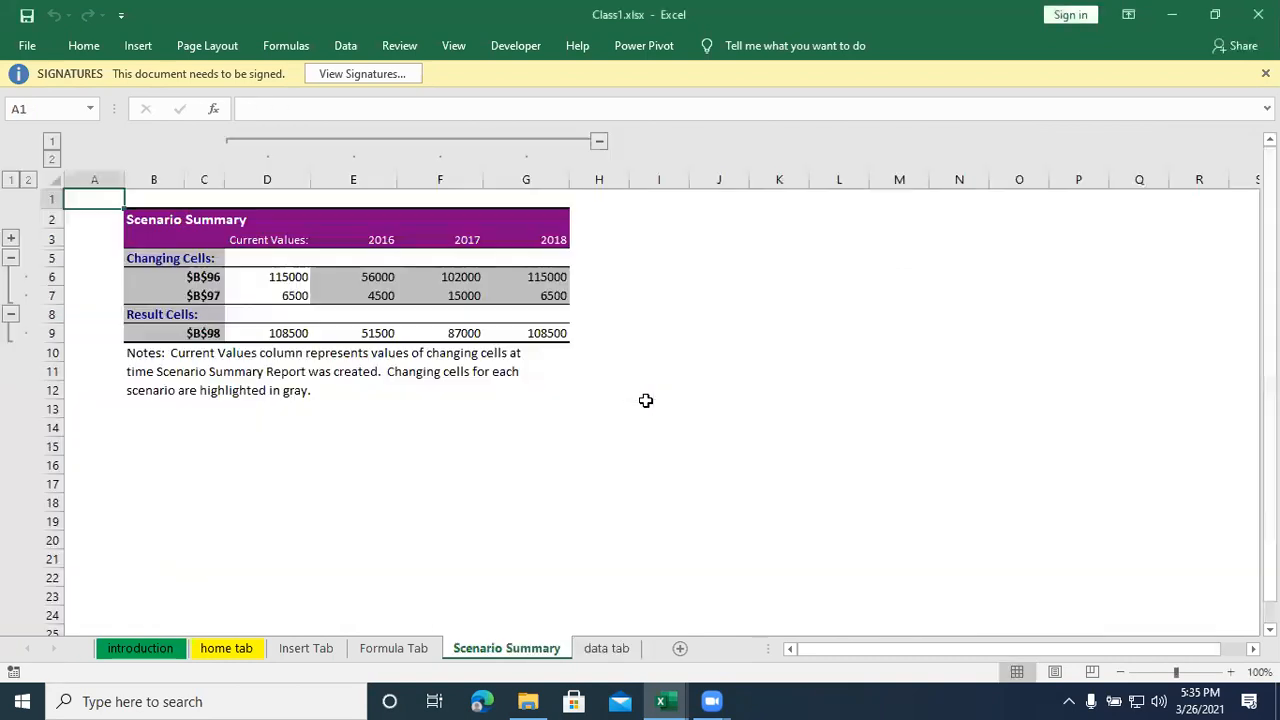
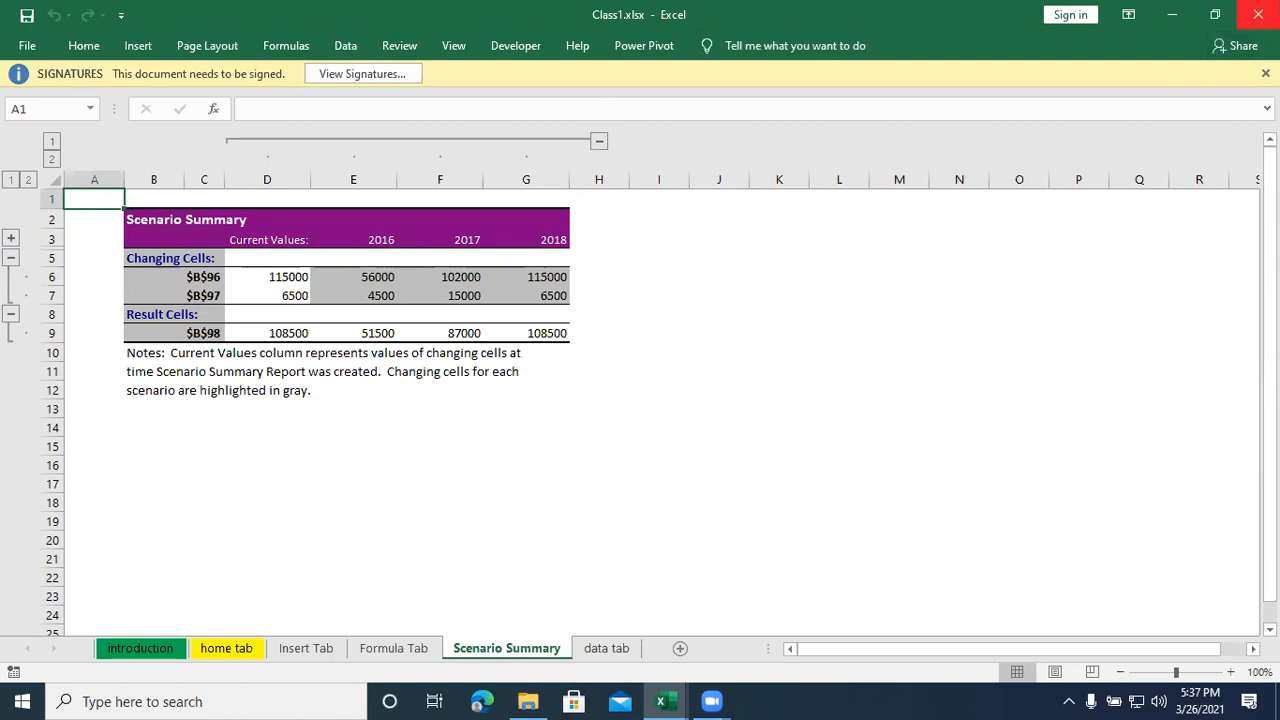
# - Add a new blank worksheet and place it after the data tab sheet, keeping the workbook open
pyautogui.click(1258, 14)
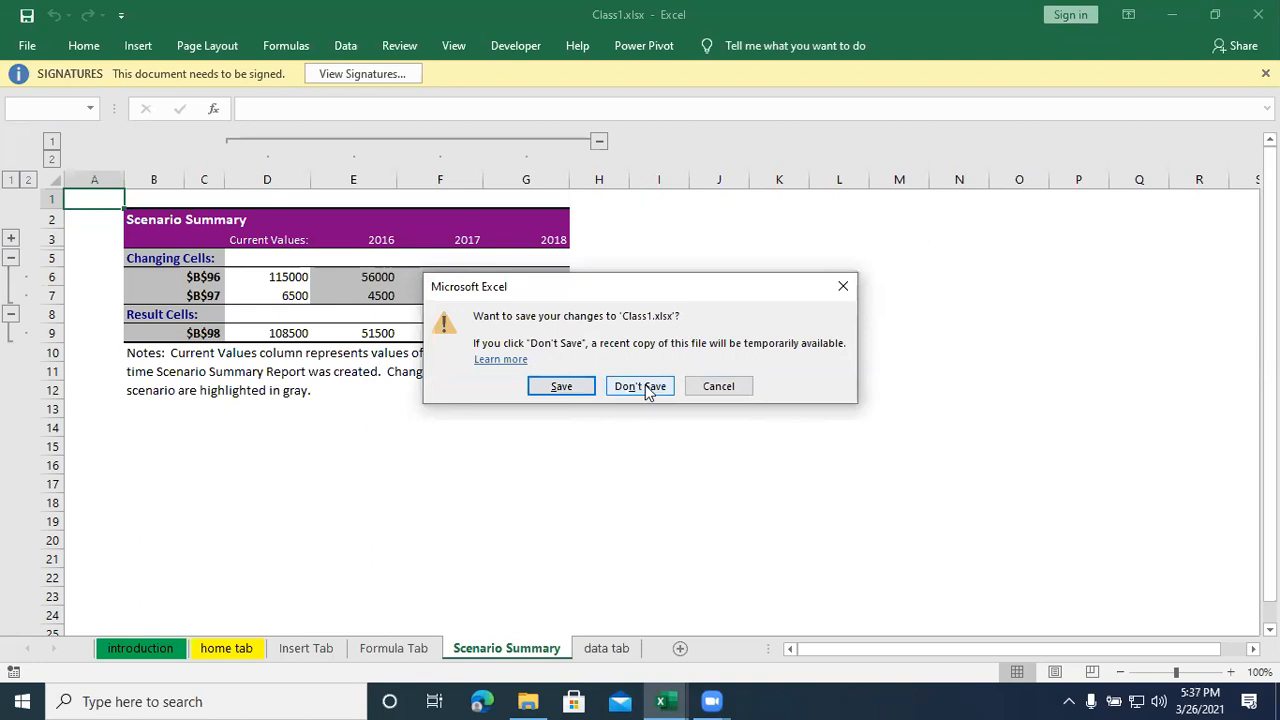
pyautogui.click(738, 386)
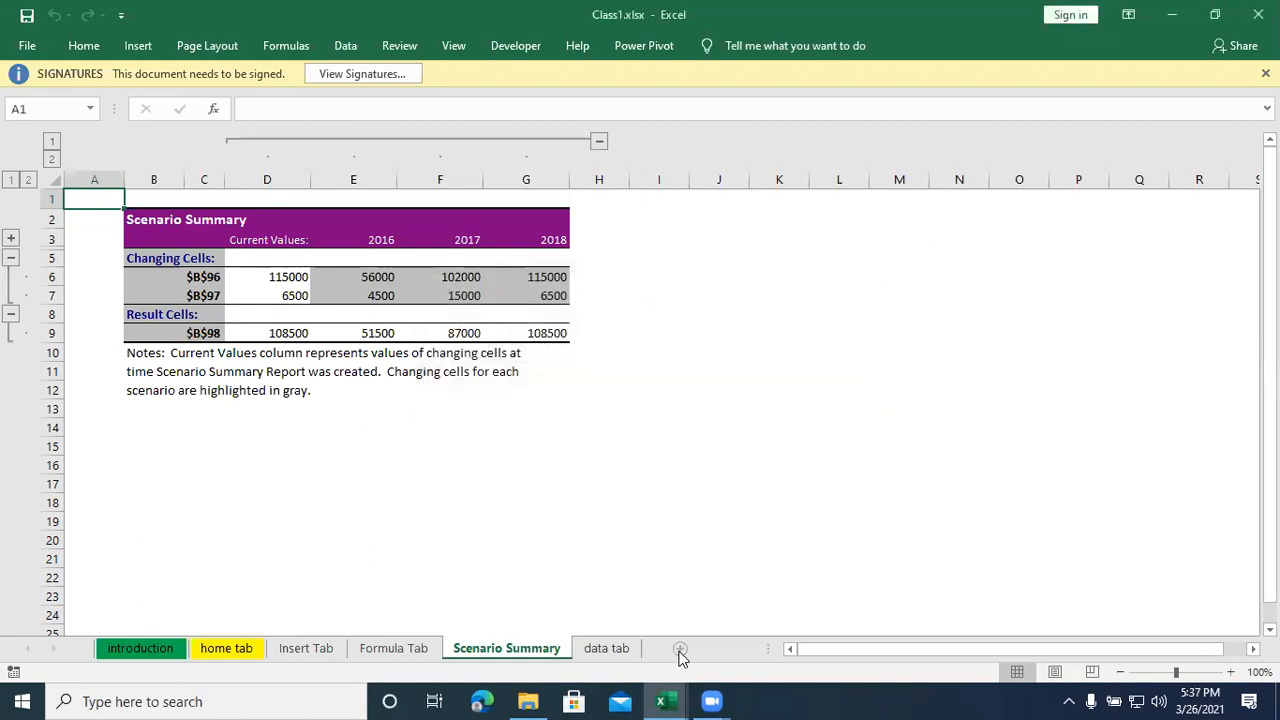
pyautogui.click(680, 648)
pyautogui.click(424, 302)
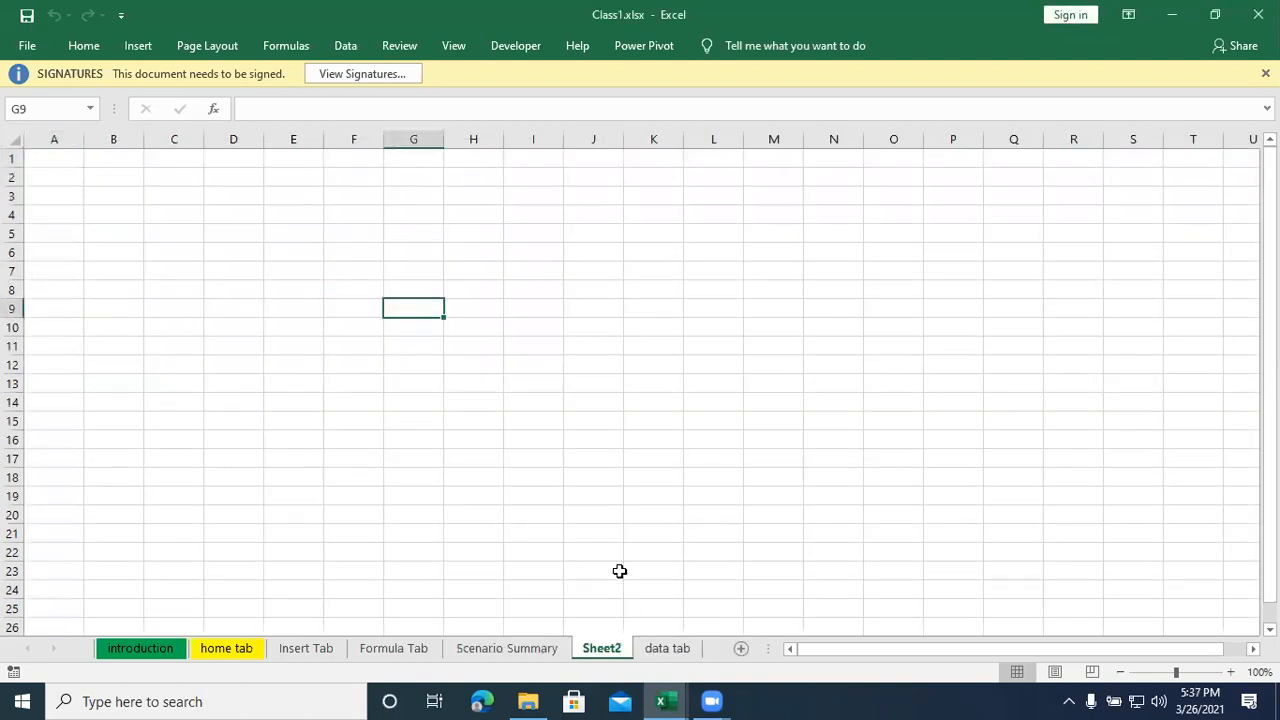
pyautogui.moveTo(615, 649); pyautogui.dragTo(708, 645)
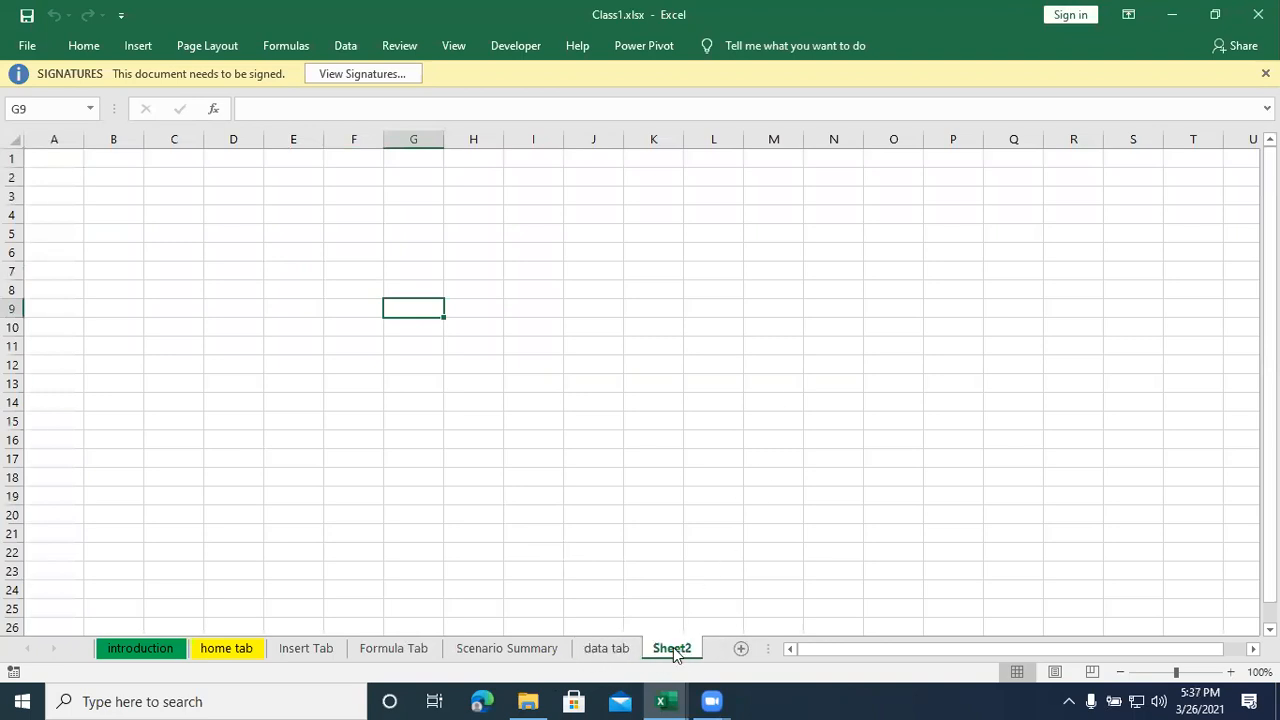
# - Rename the new worksheet as "GST Calulation"
pyautogui.write('GST Cla')
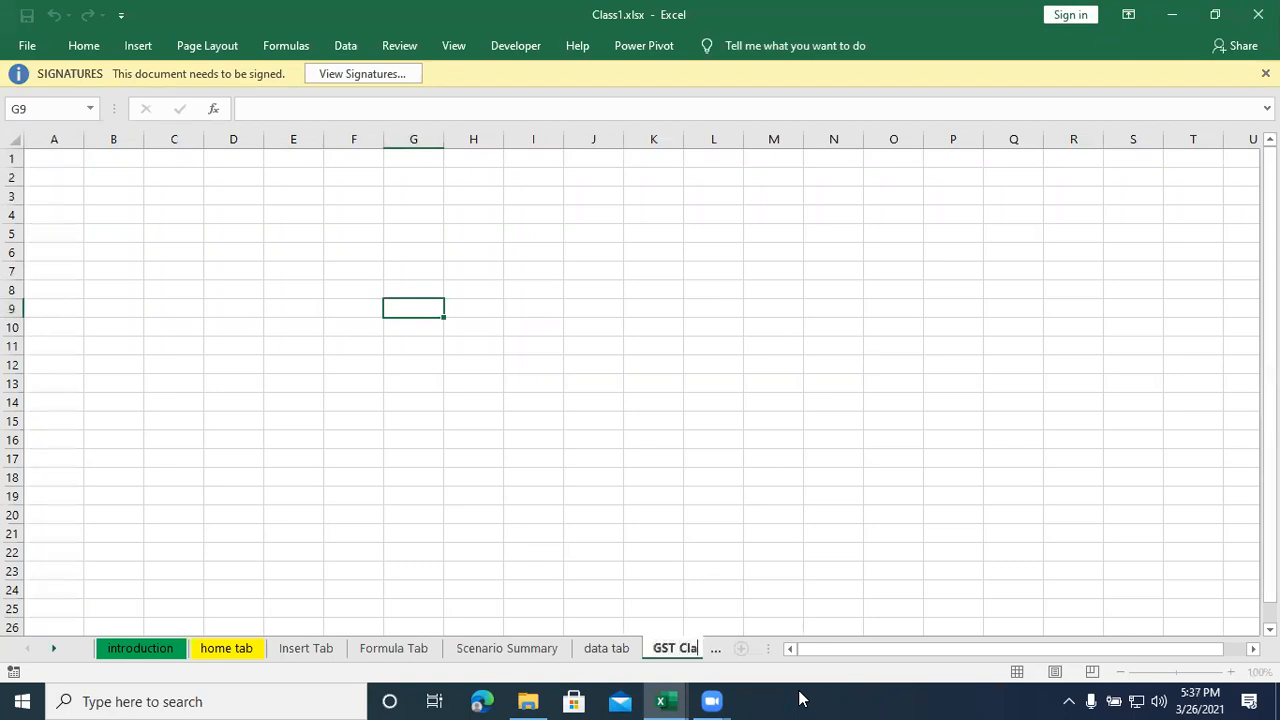
pyautogui.press('BackSpace')
pyautogui.write('alulation')
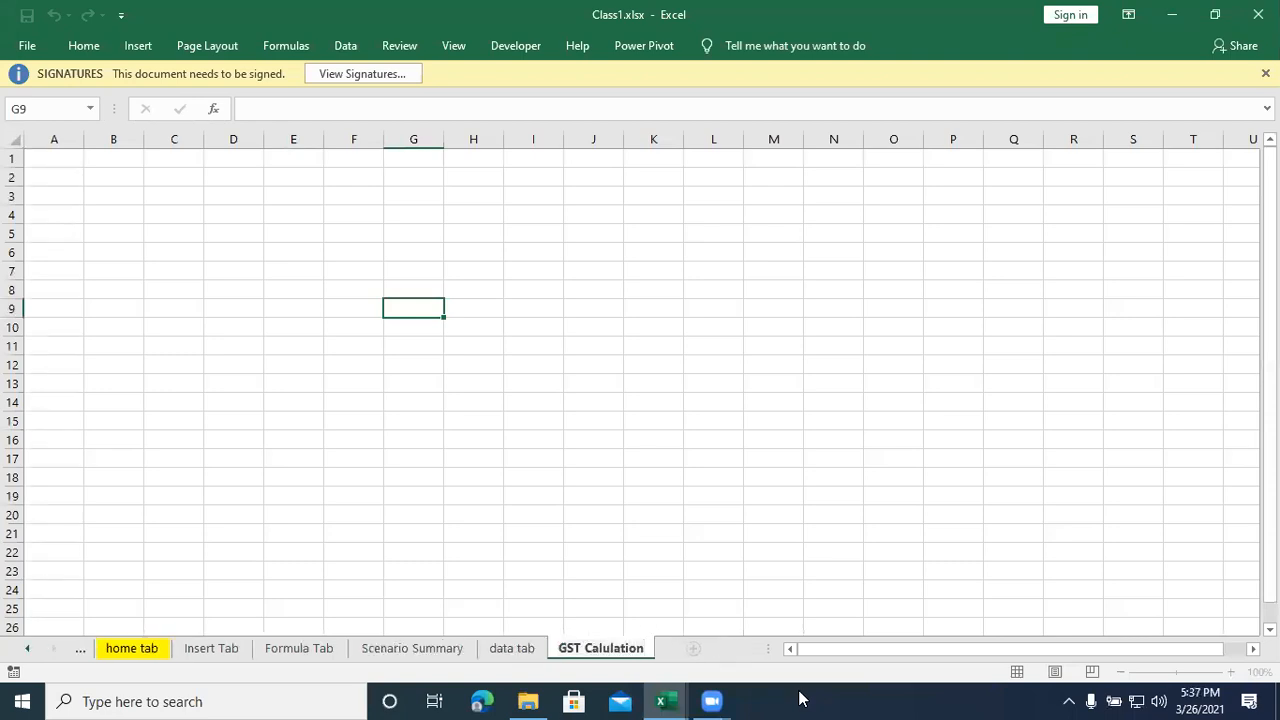
pyautogui.press('Return')
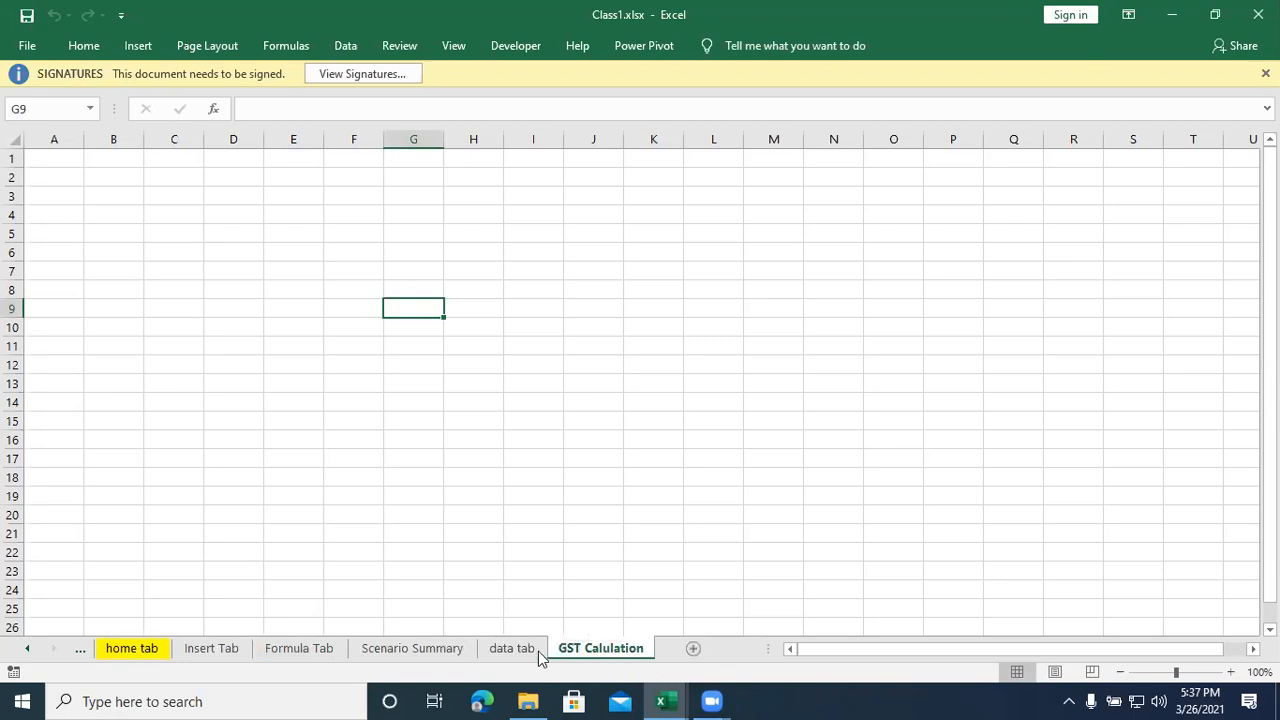
pyautogui.click(311, 378)
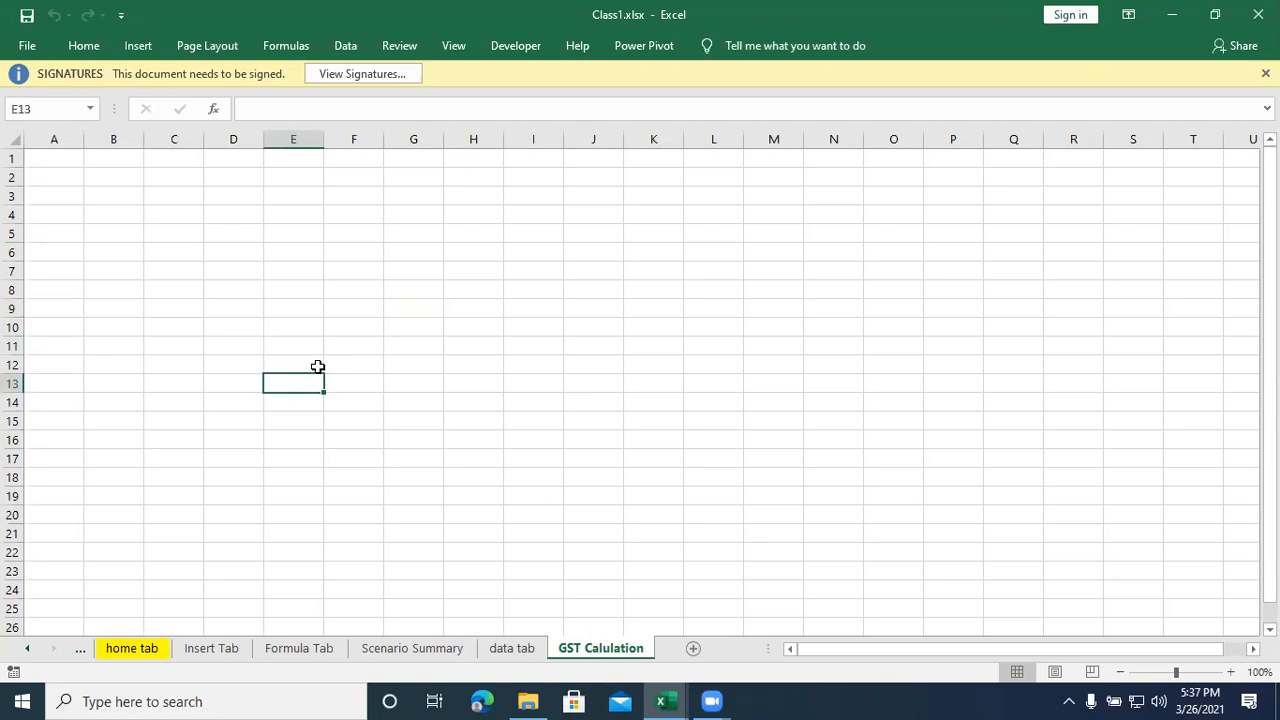
# - Enter the store title "ABC Stationary Store" in cell A1
pyautogui.click(69, 162)
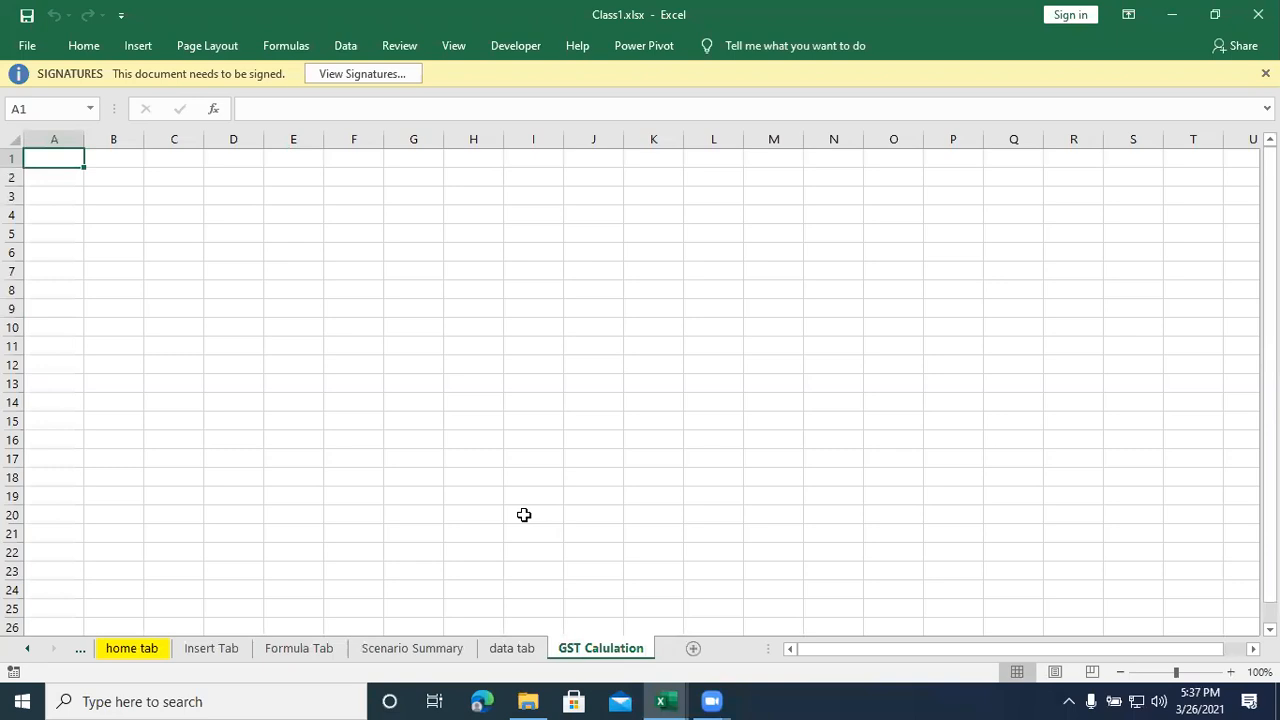
pyautogui.write('ABC')
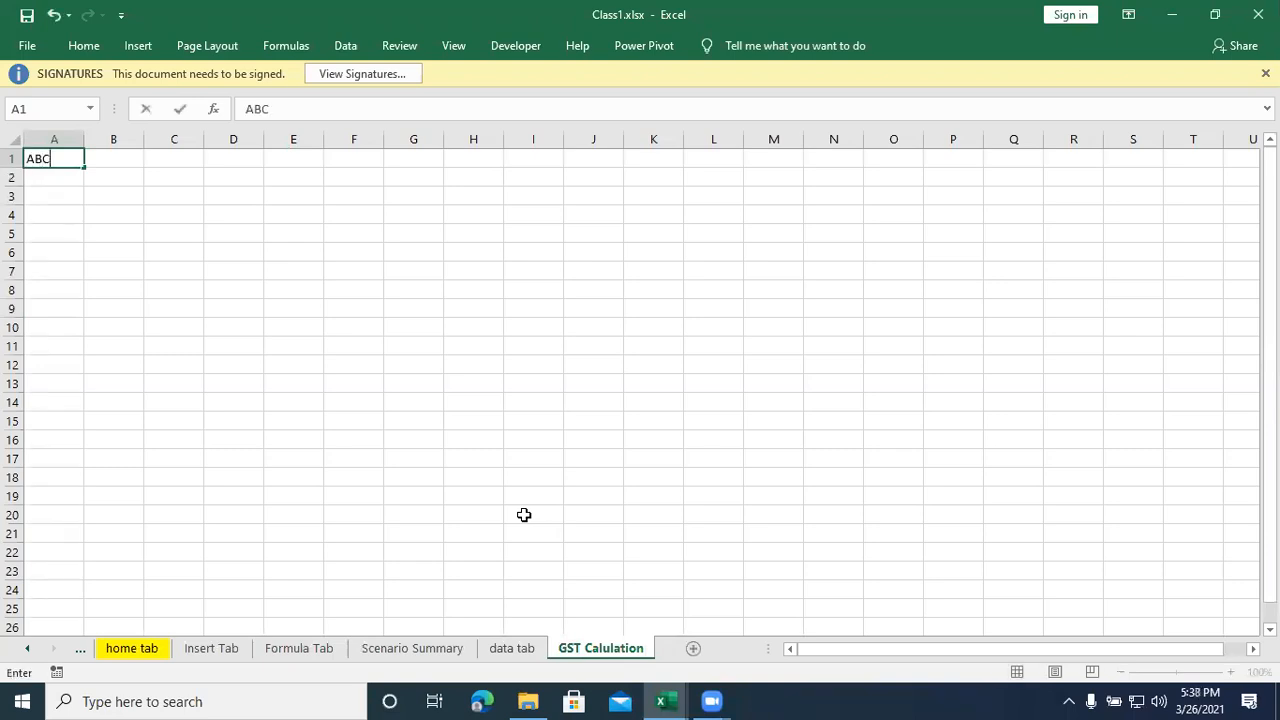
pyautogui.write(' Stationa')
pyautogui.press('BackSpace')
pyautogui.write('ery')
pyautogui.press('BackSpace')
pyautogui.write('y')
pyautogui.press('BackSpace')
pyautogui.press('BackSpace')
pyautogui.press('BackSpace')
pyautogui.press('BackSpace')
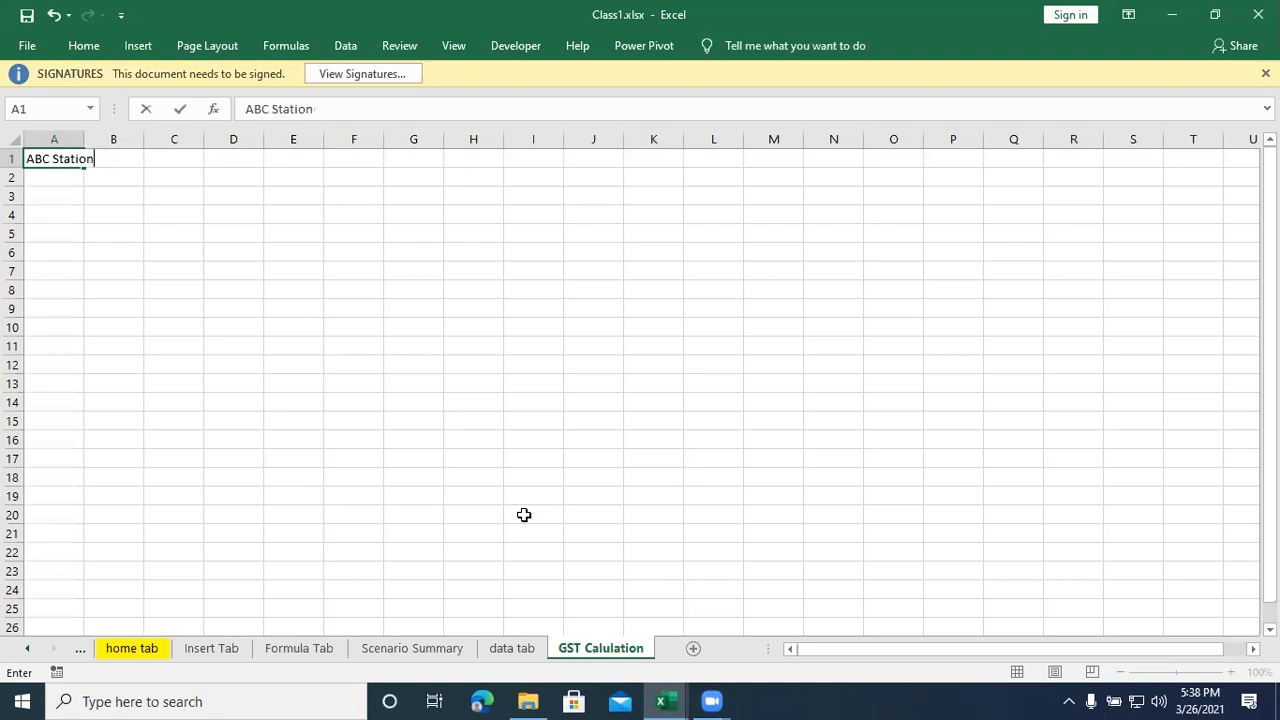
pyautogui.write('ary Store')
pyautogui.press('Return')
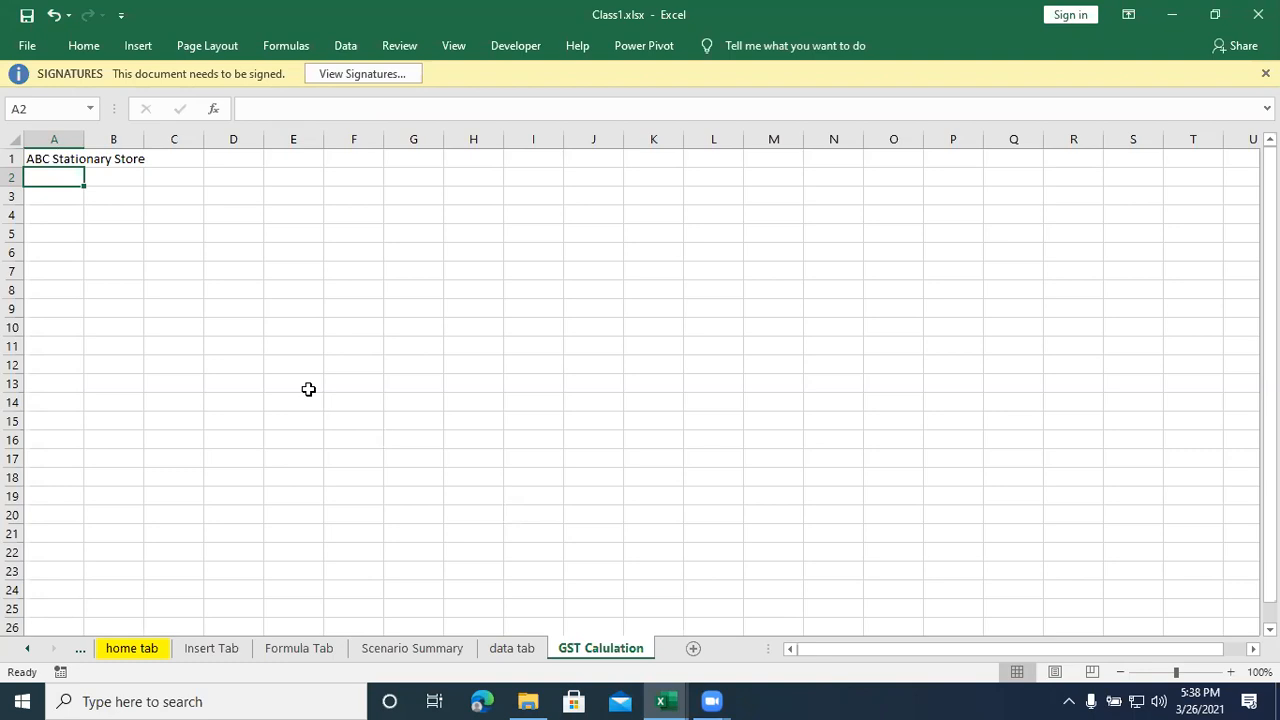
# - Correct the spelling of the title in A1 to "ABC Stationery Store"
pyautogui.click(68, 158)
pyautogui.doubleClick(68, 158)
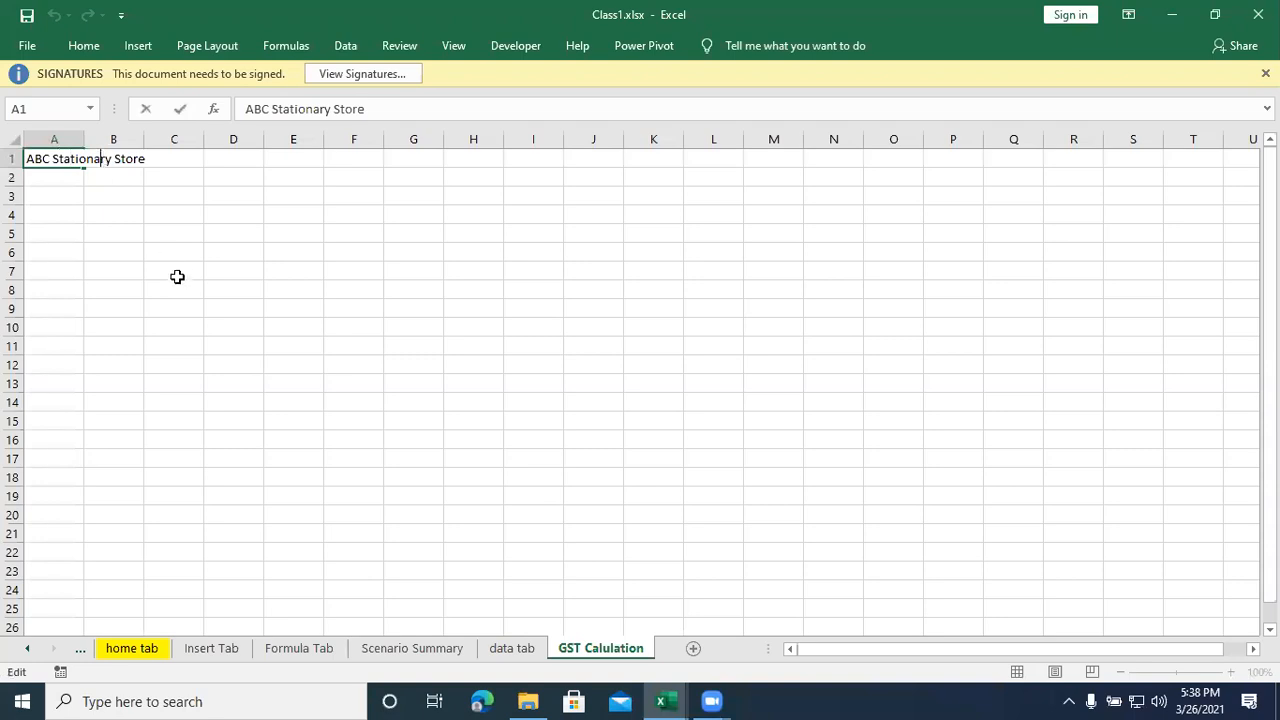
pyautogui.press('BackSpace')
pyautogui.write('e')
pyautogui.press('Return')
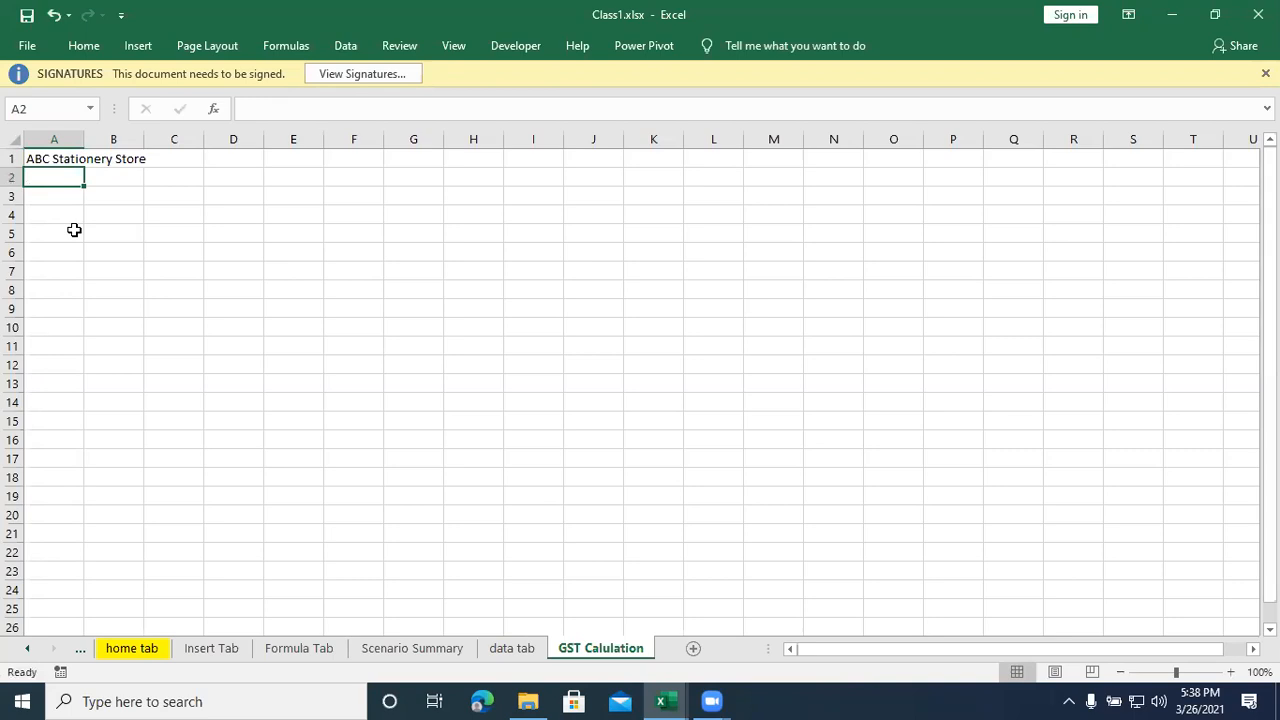
# - Enter the store's street address with house number, cross and area in cell A2
pyautogui.write('#')
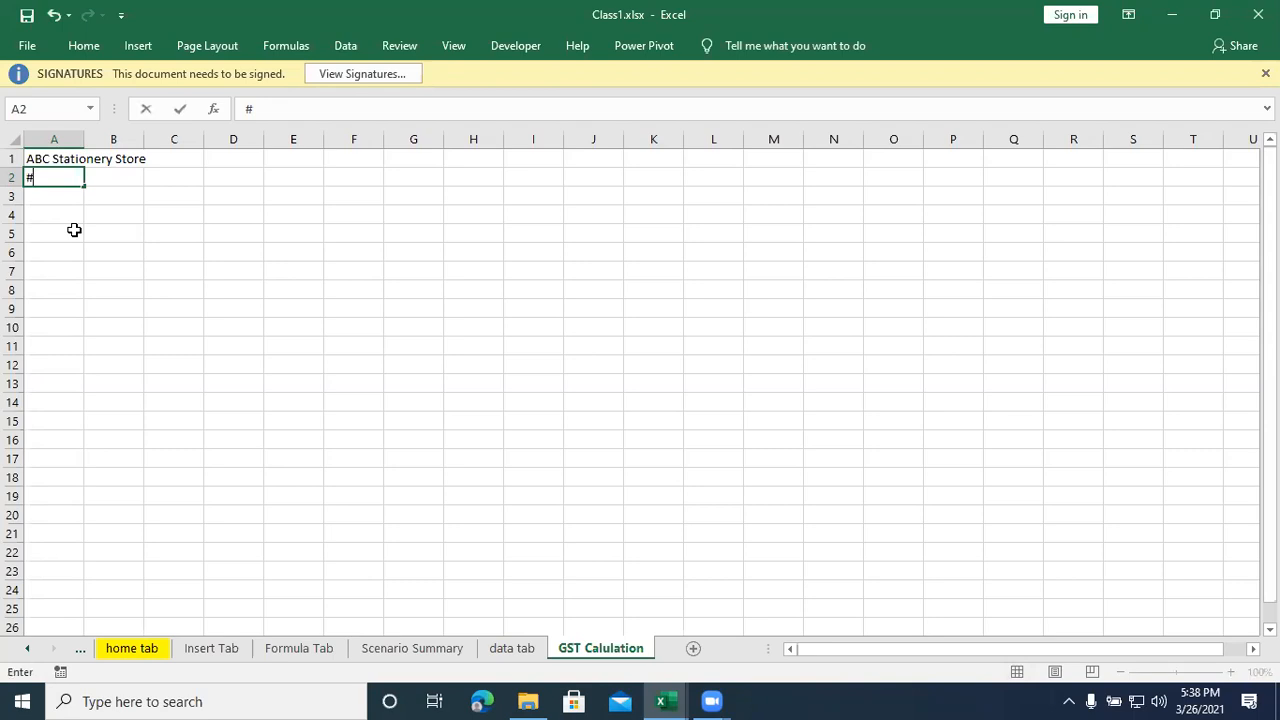
pyautogui.click(40, 178)
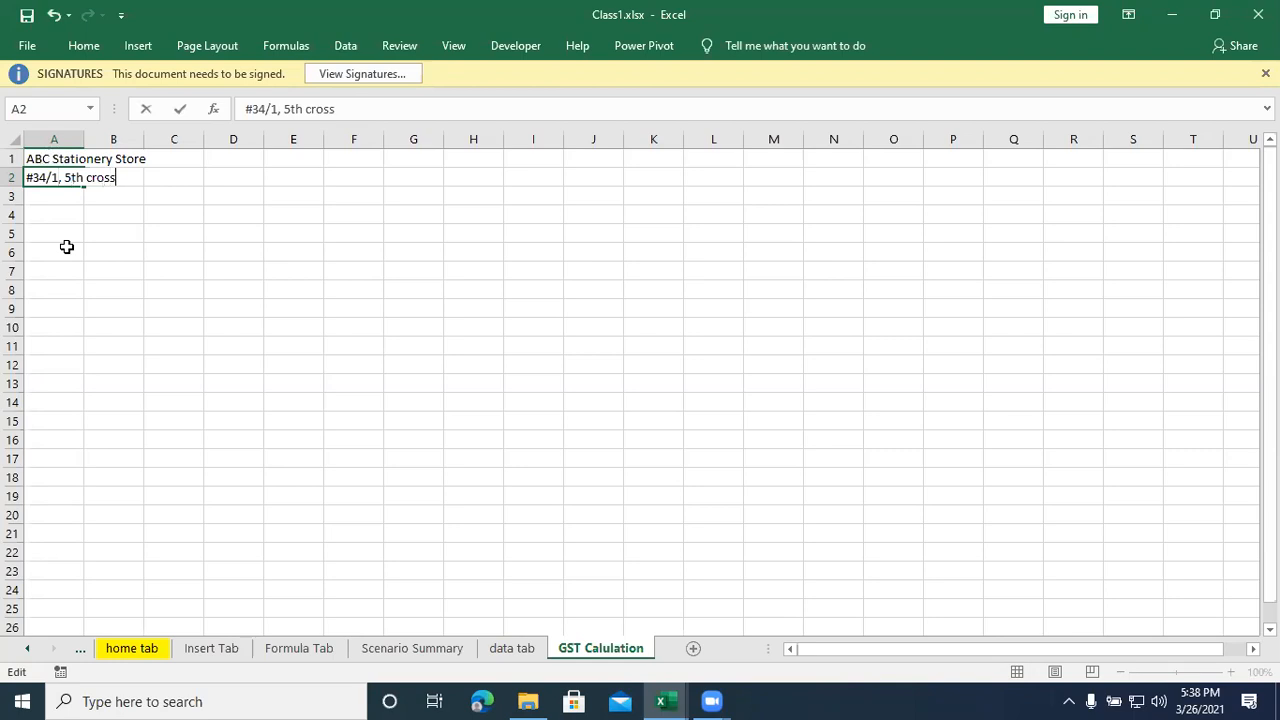
pyautogui.write(',')
pyautogui.write('30')
pyautogui.press('BackSpace')
pyautogui.press('BackSpace')
pyautogui.press('BackSpace')
pyautogui.write('K nagar')
pyautogui.press('Return')
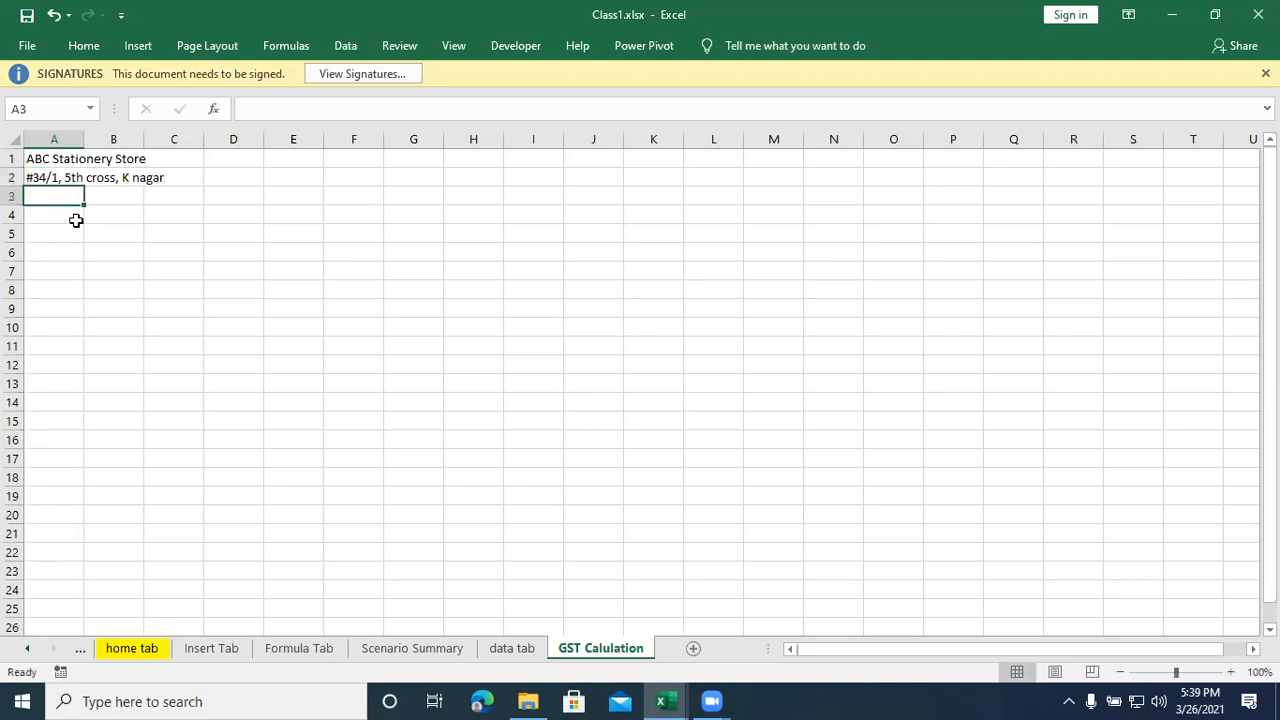
# - Append the city and postal code to the end of the store address in A2
pyautogui.click(56, 178)
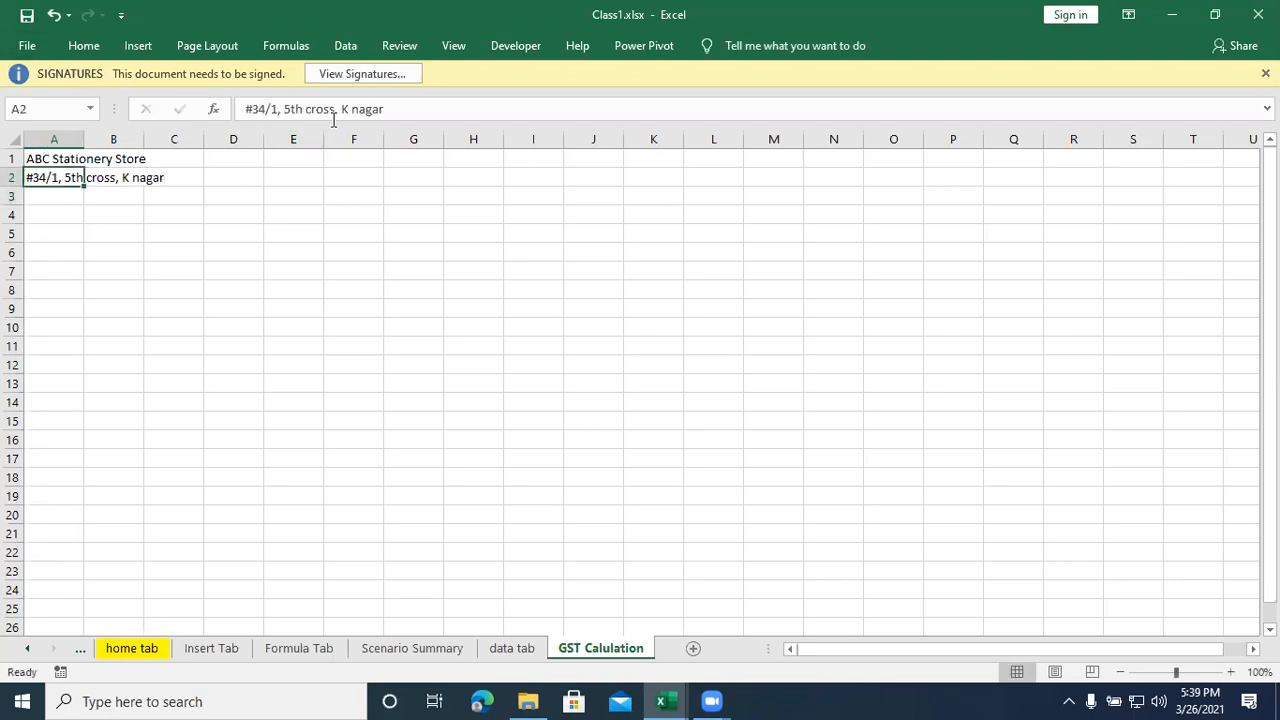
pyautogui.click(383, 110)
pyautogui.write(', ')
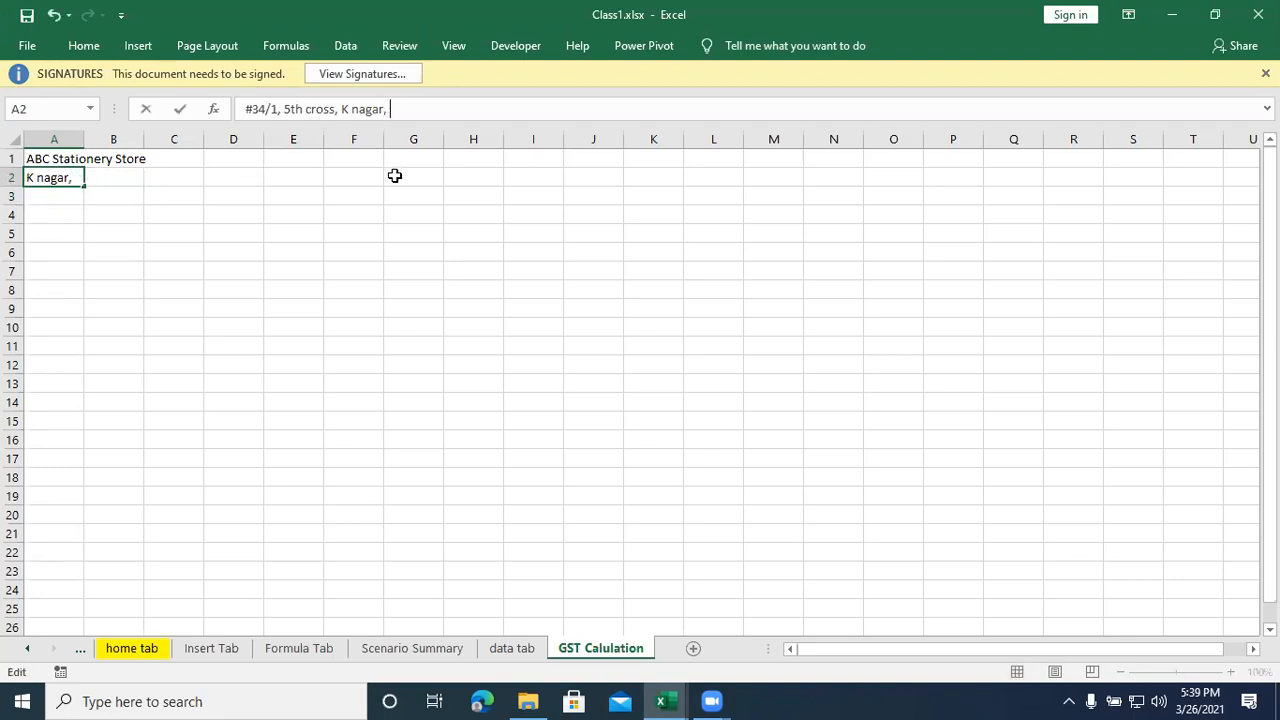
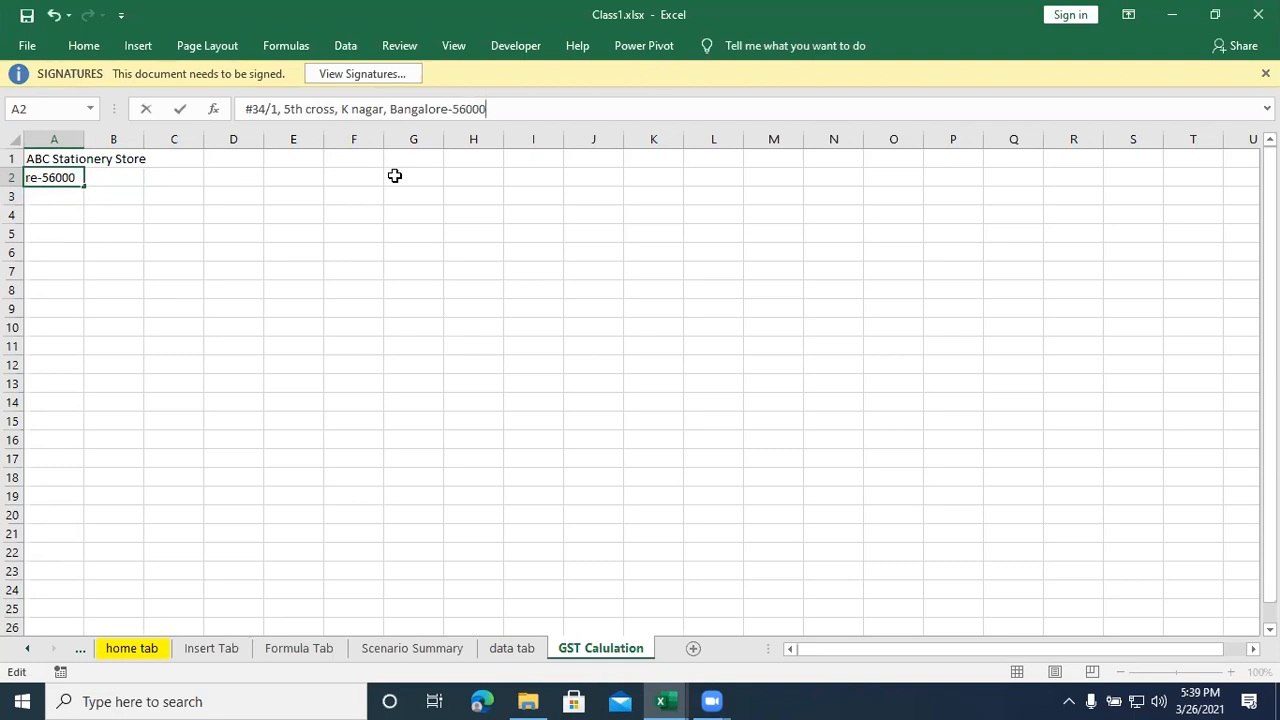
pyautogui.press('Return')
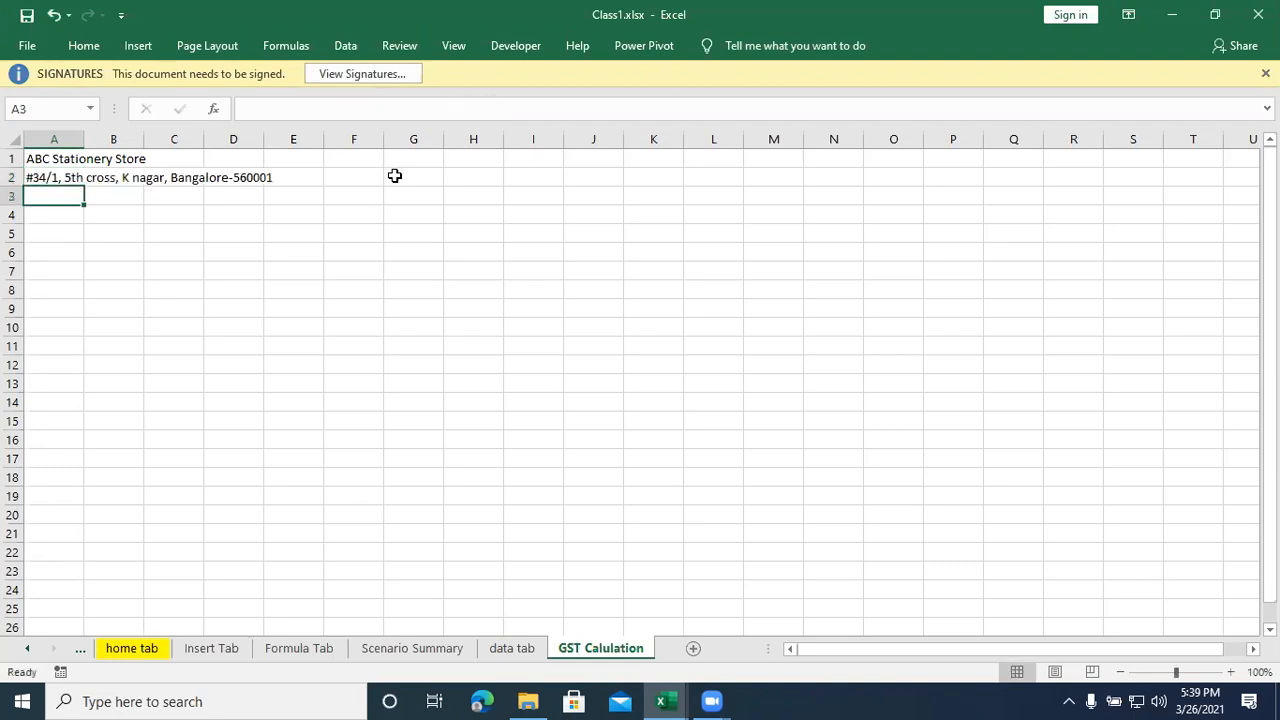
pyautogui.click(133, 229)
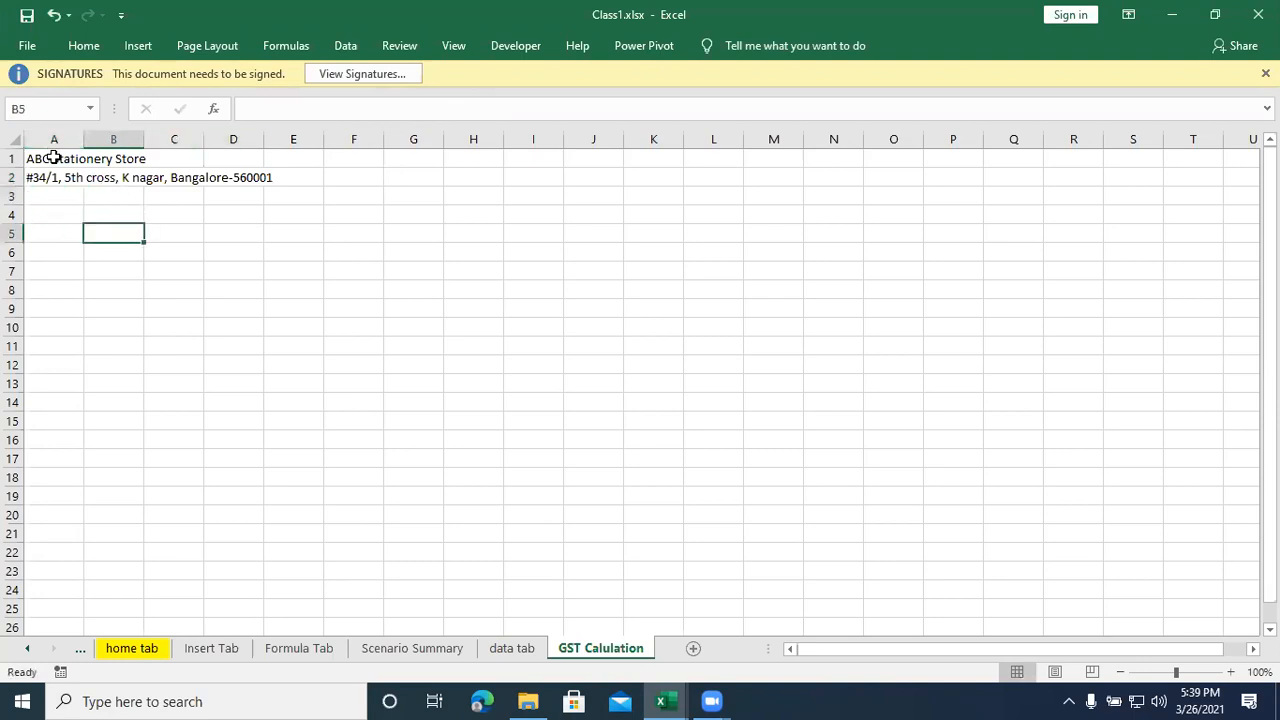
# - Merge and center the store title across A1:D1
pyautogui.moveTo(50, 157); pyautogui.dragTo(220, 150)
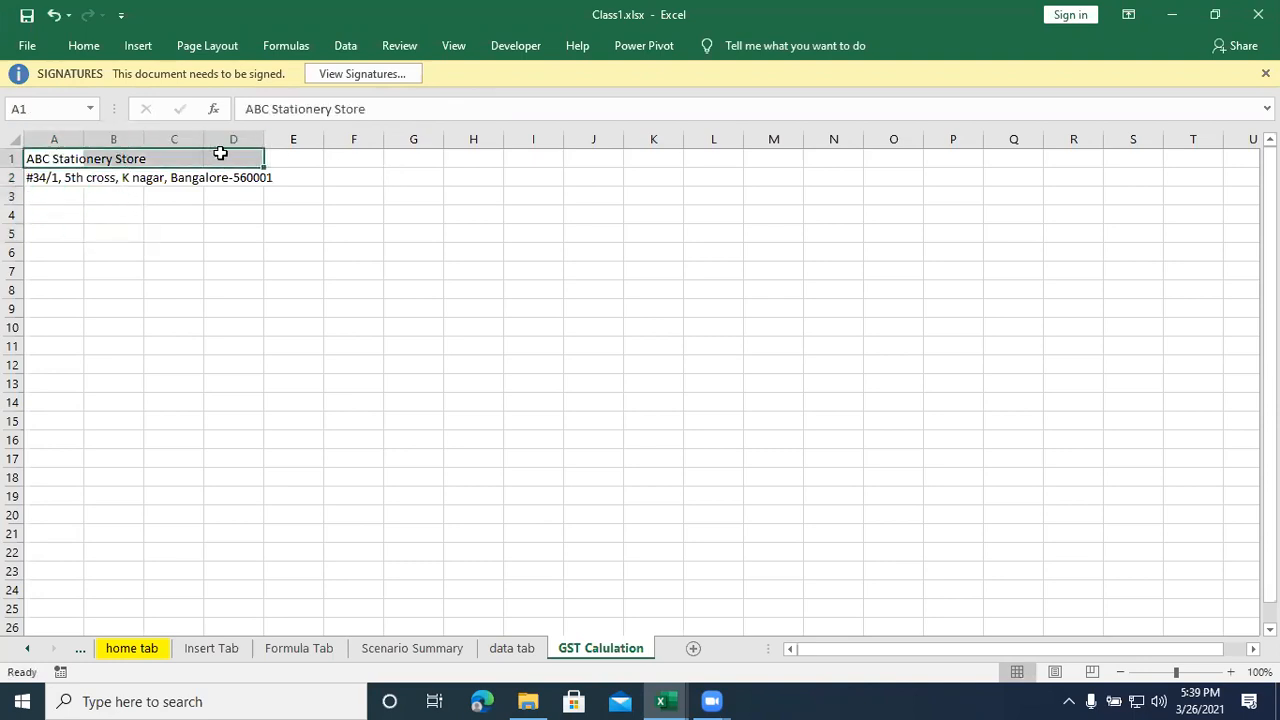
pyautogui.click(90, 44)
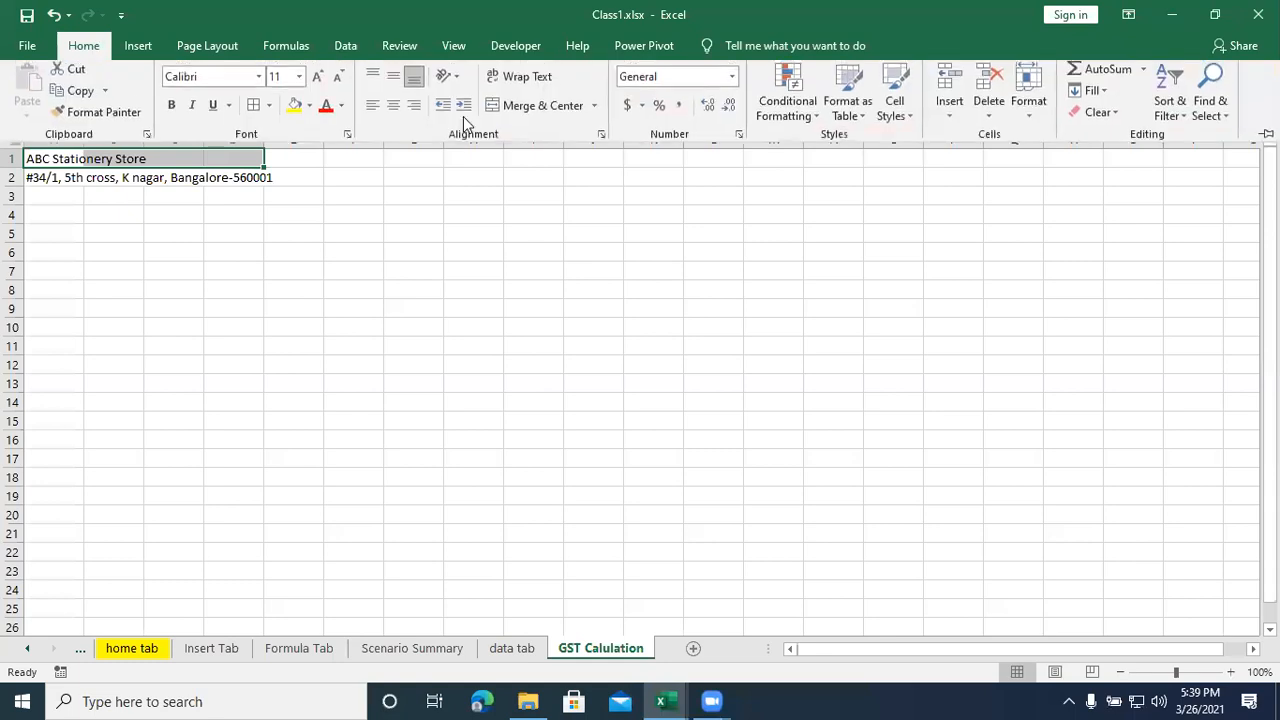
pyautogui.click(535, 110)
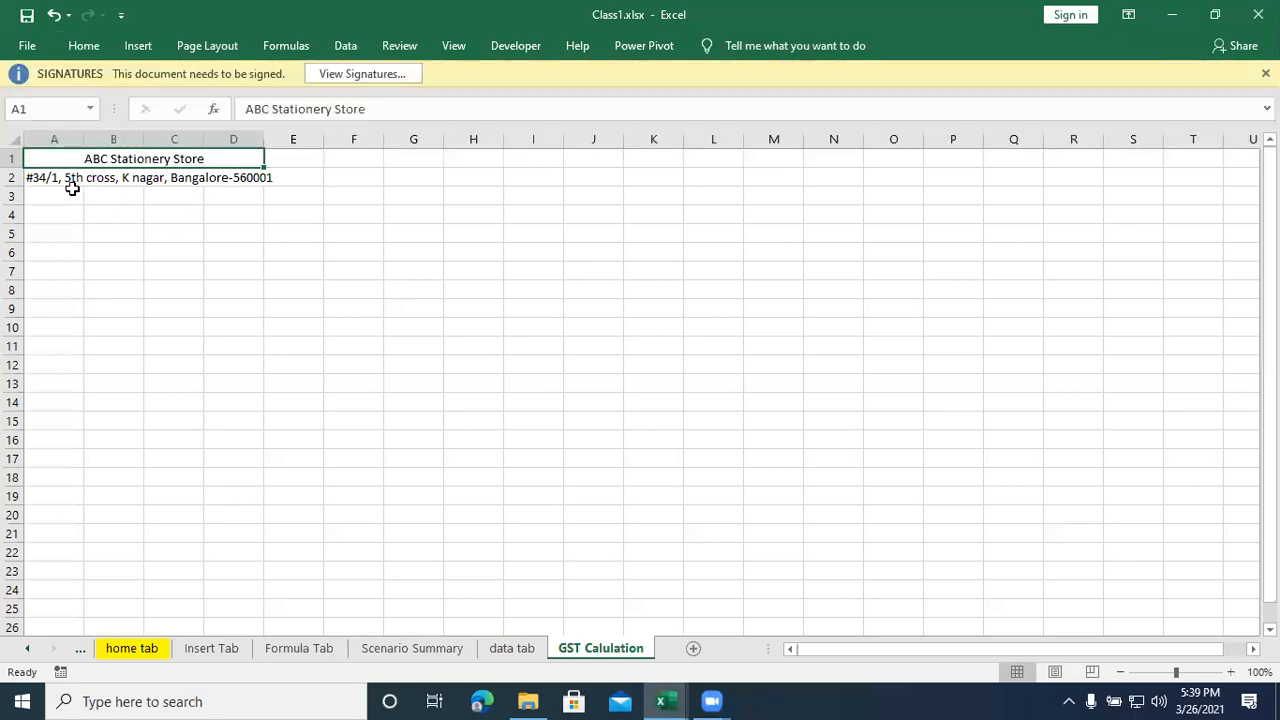
# - Wrap, merge and center the address across A2:D2, and reduce row 2 to about two text lines in height
pyautogui.moveTo(40, 177); pyautogui.dragTo(220, 178)
pyautogui.click(84, 45)
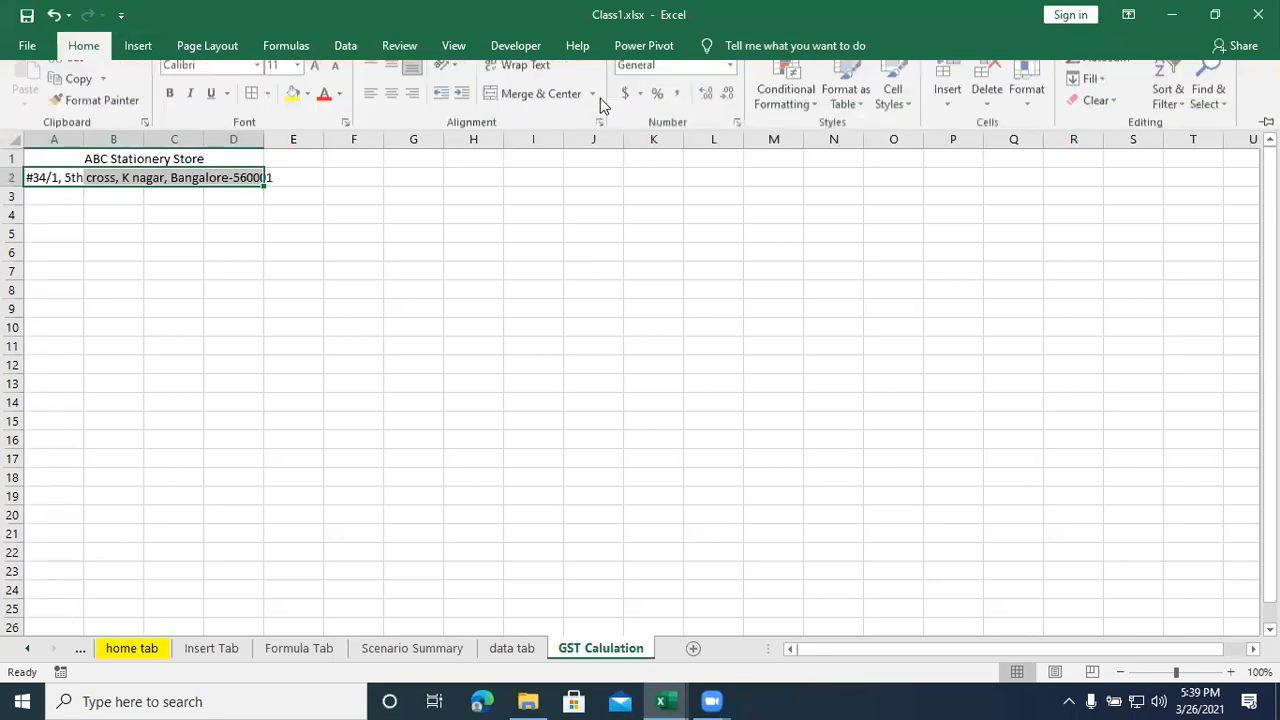
pyautogui.click(512, 85)
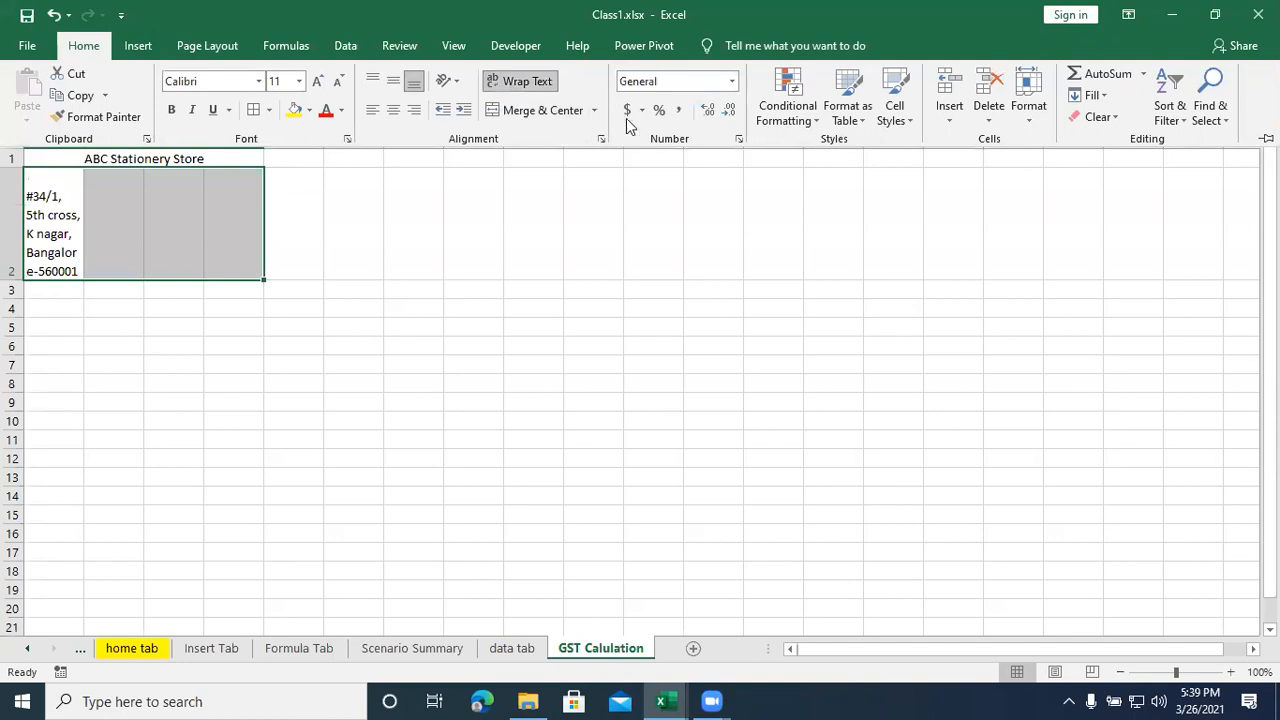
pyautogui.click(547, 114)
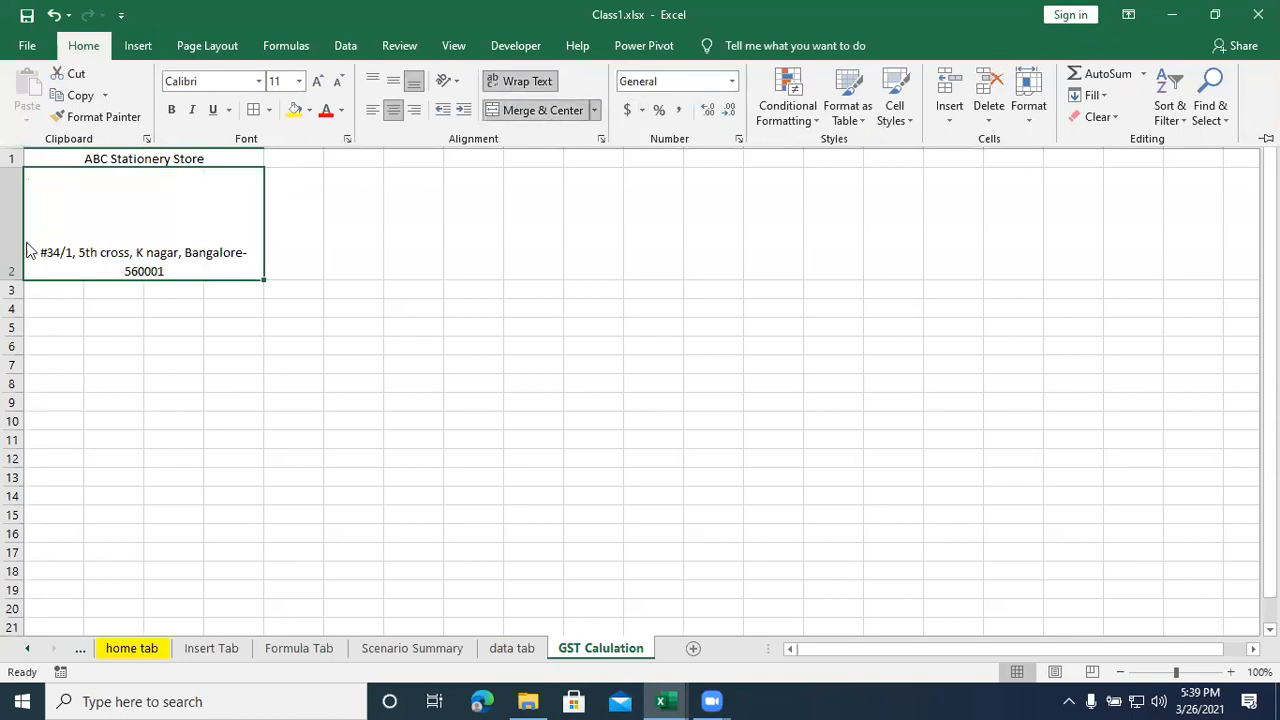
pyautogui.moveTo(7, 280); pyautogui.dragTo(8, 211)
pyautogui.click(236, 297)
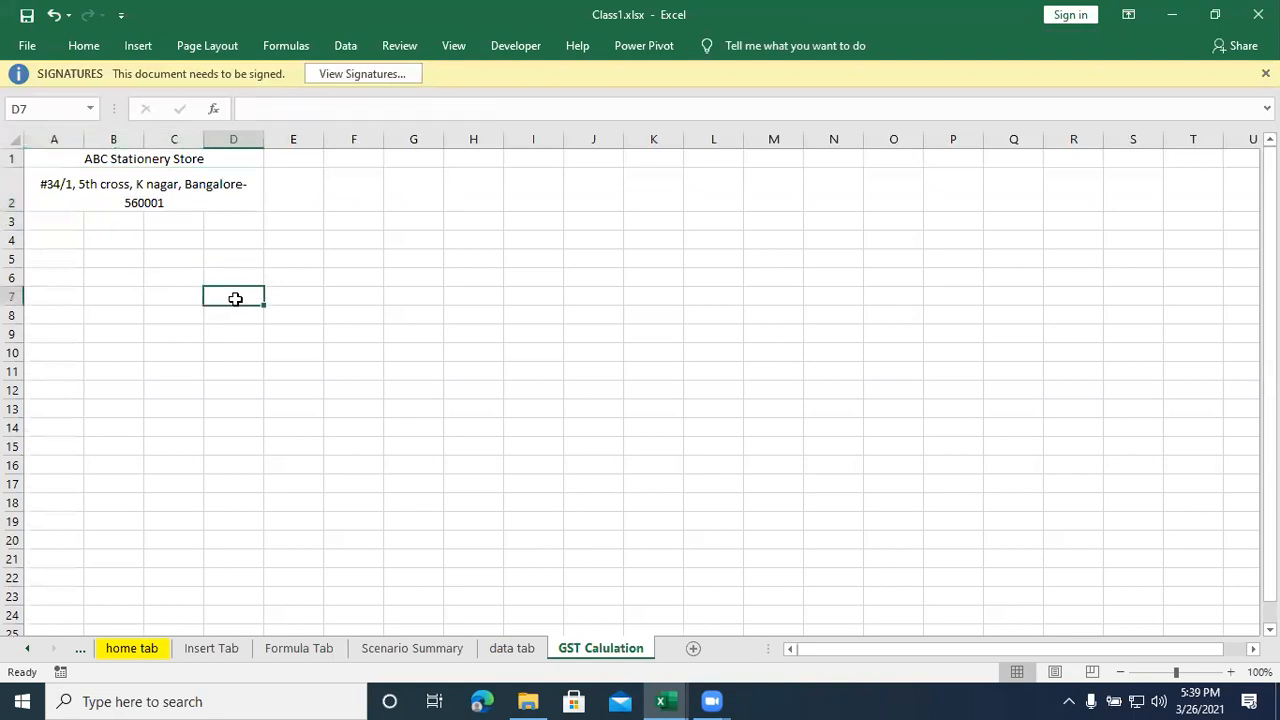
# - Enter the label "Customer Details:" in cell A3
pyautogui.click(72, 222)
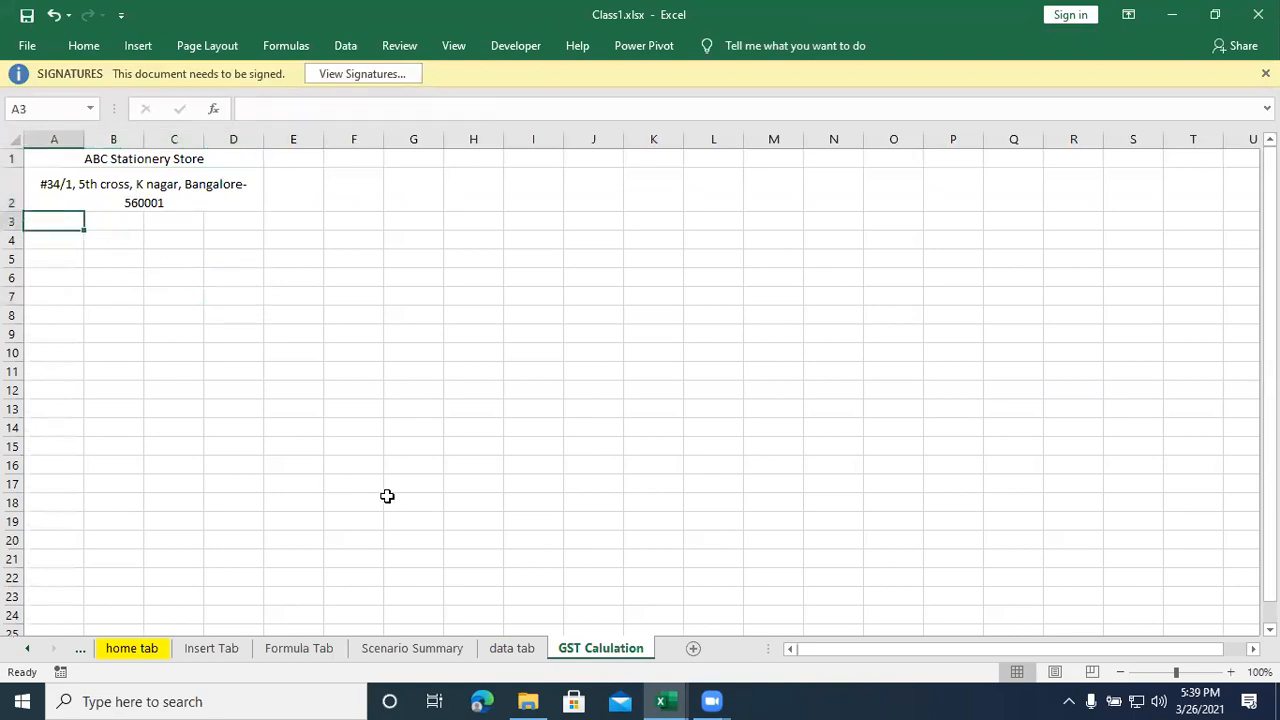
pyautogui.write('Customer')
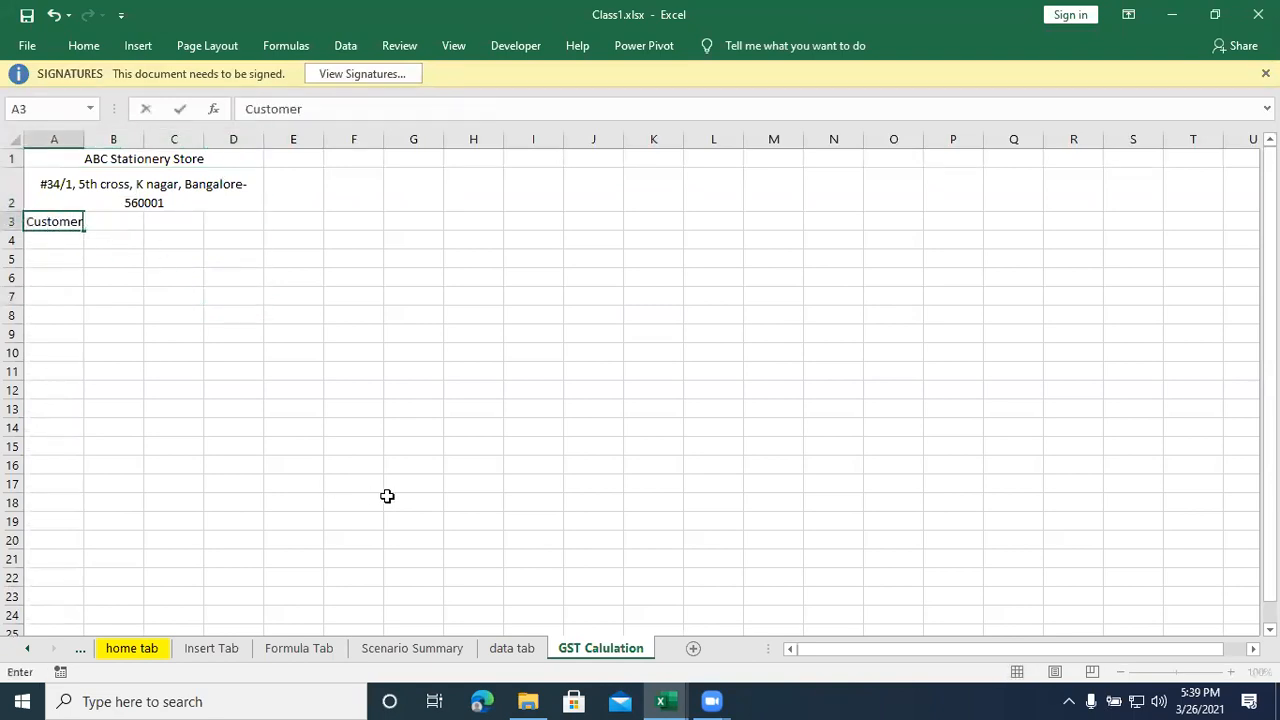
pyautogui.write(' Details:')
pyautogui.press('Return')
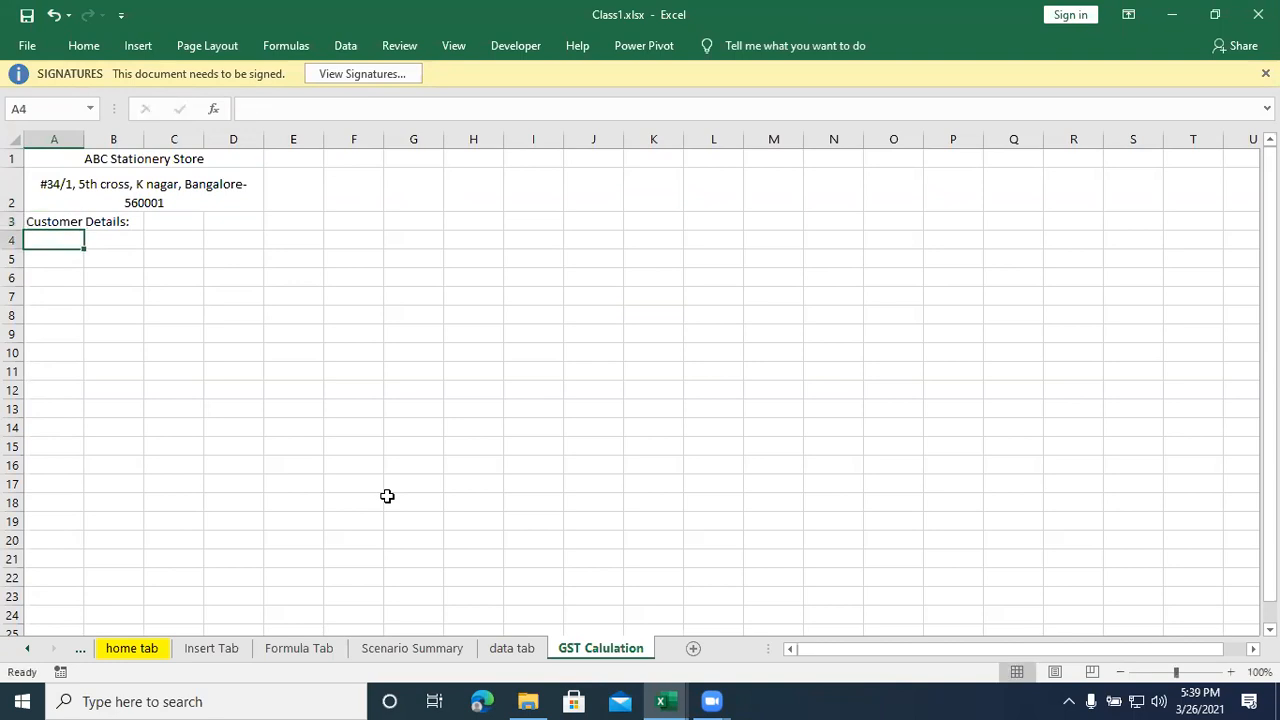
# - Enter the label "GSTIN:" in cell A4 below the customer details label
pyautogui.click(295, 367)
pyautogui.click(59, 250)
pyautogui.write('GST')
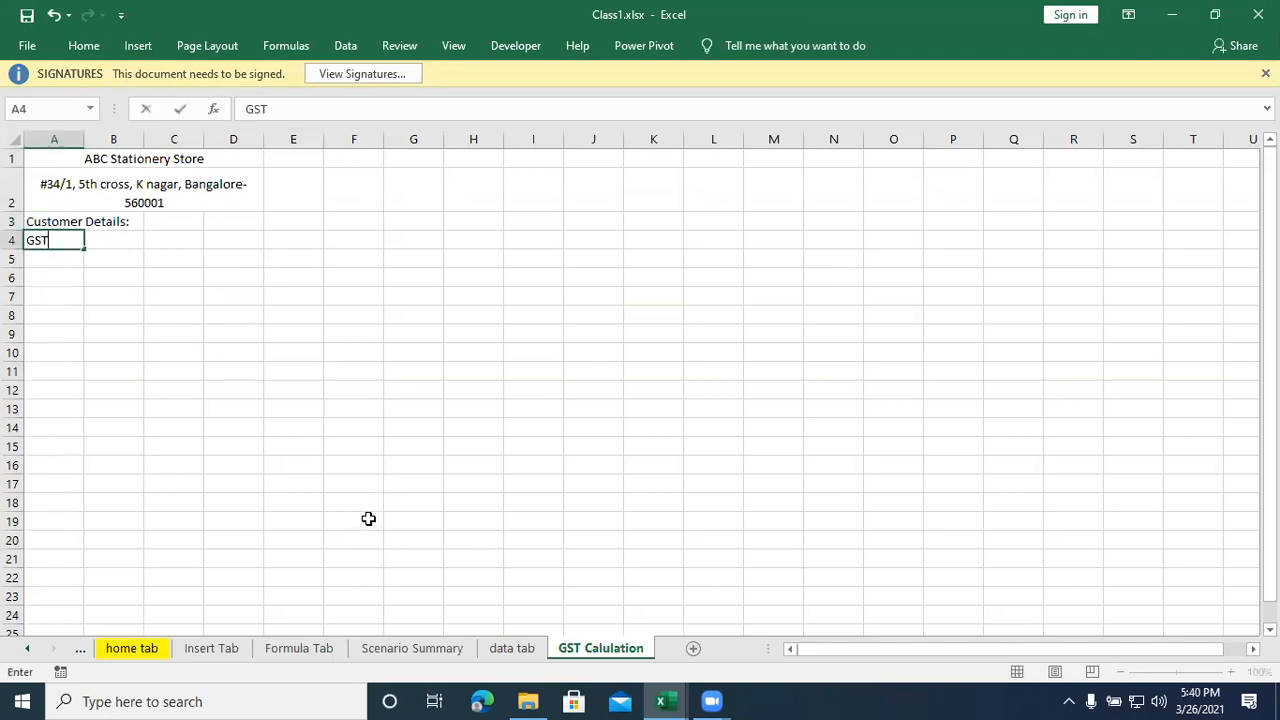
pyautogui.write('IN:')
pyautogui.click(157, 350)
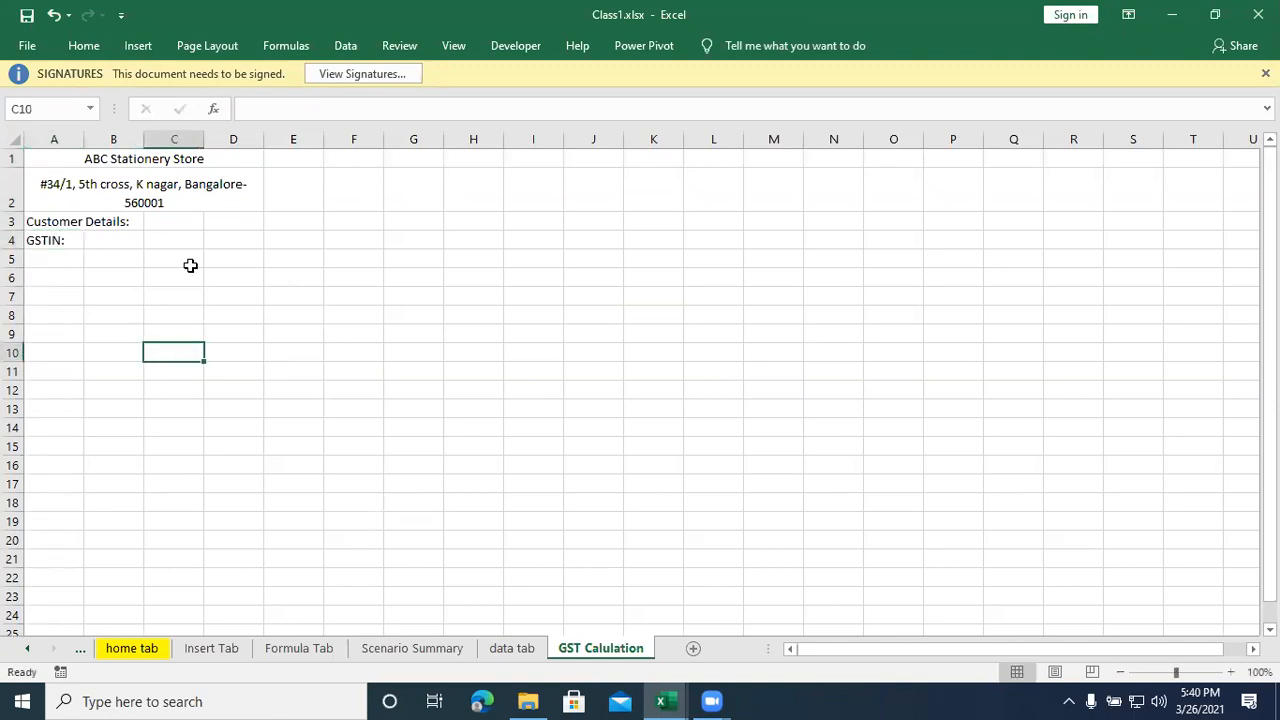
pyautogui.click(62, 190)
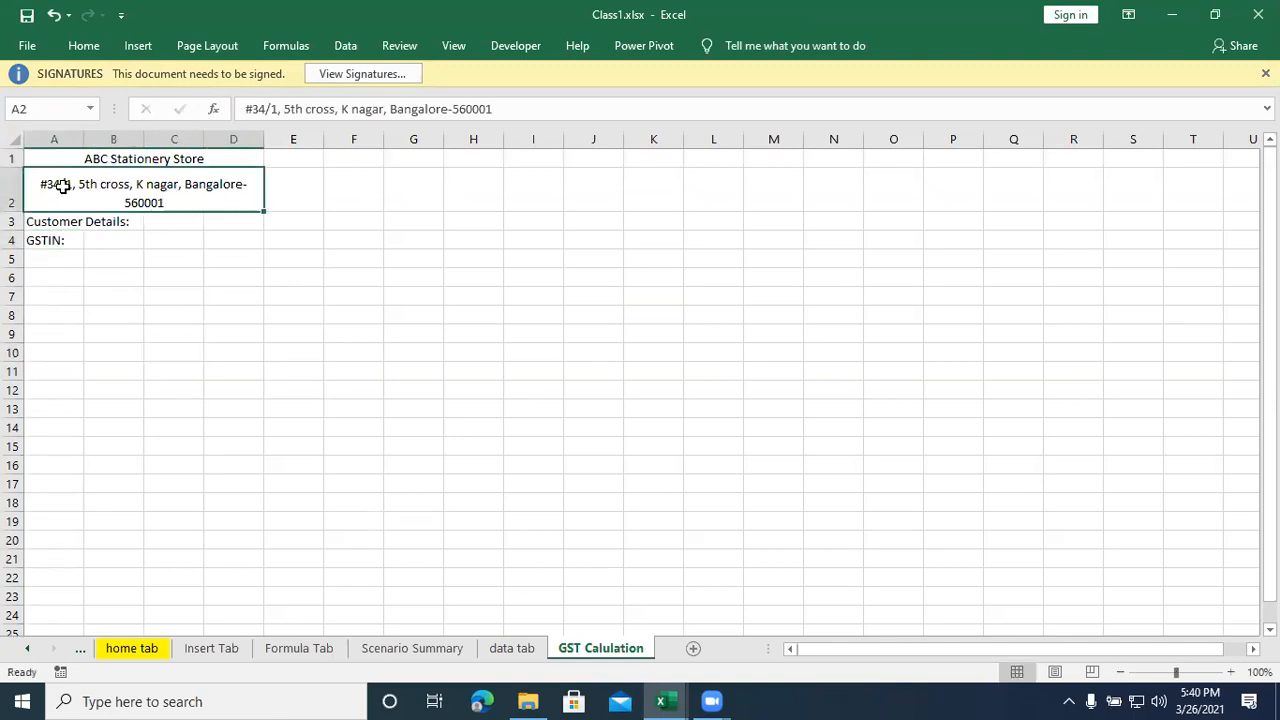
# - Enter the labels "Invoice No:" in cell E1 and "Order No:" in cell E2
pyautogui.click(14, 221)
pyautogui.moveTo(290, 159); pyautogui.dragTo(380, 163)
pyautogui.click(303, 156)
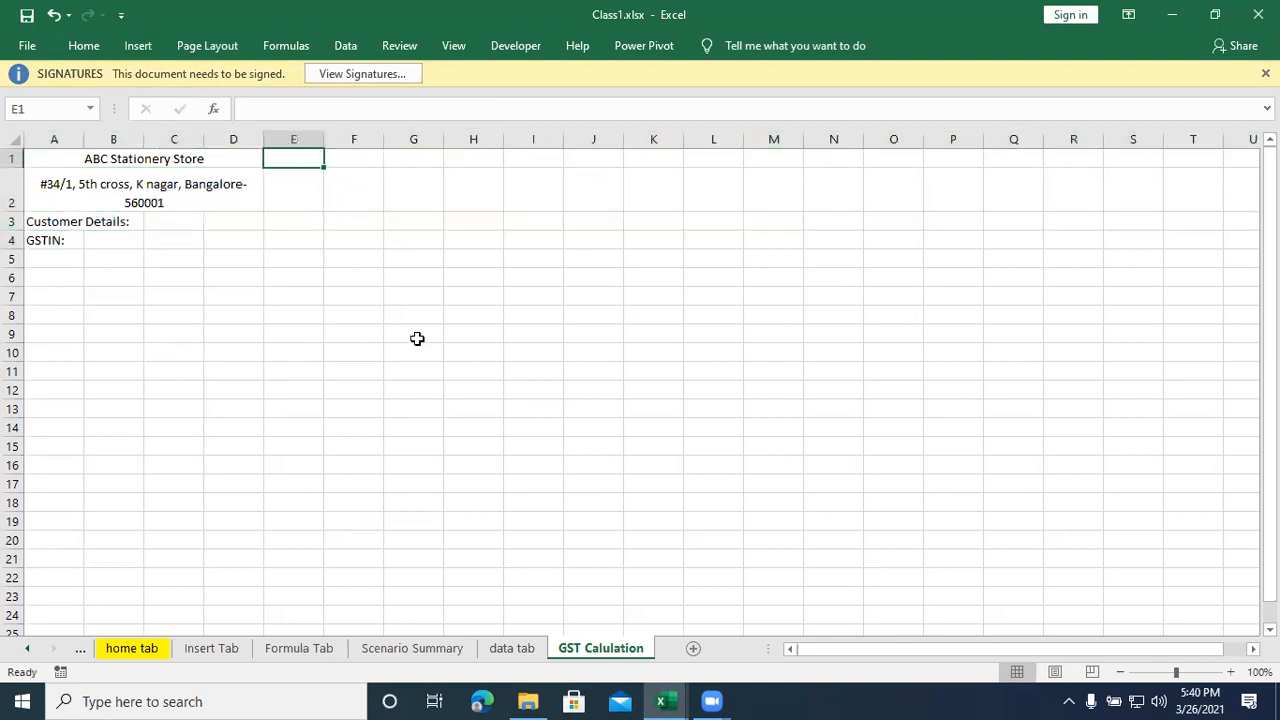
pyautogui.write('Invoic')
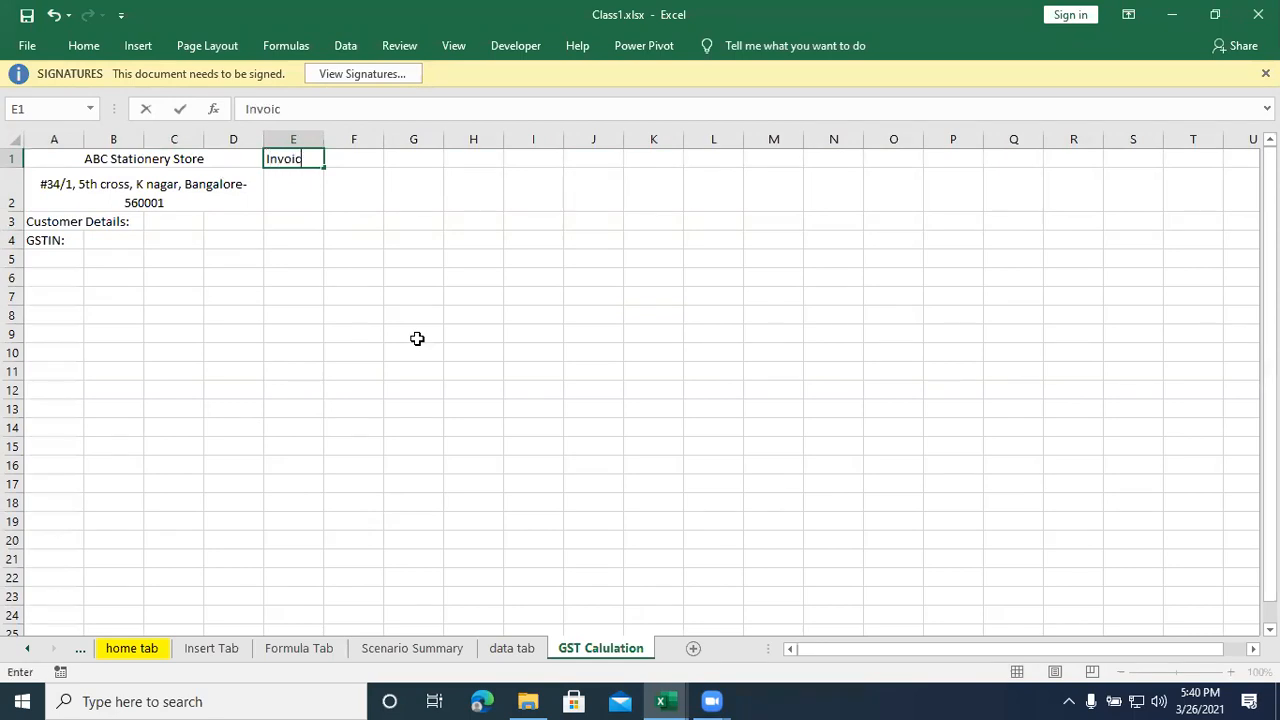
pyautogui.write('e No:')
pyautogui.press('Return')
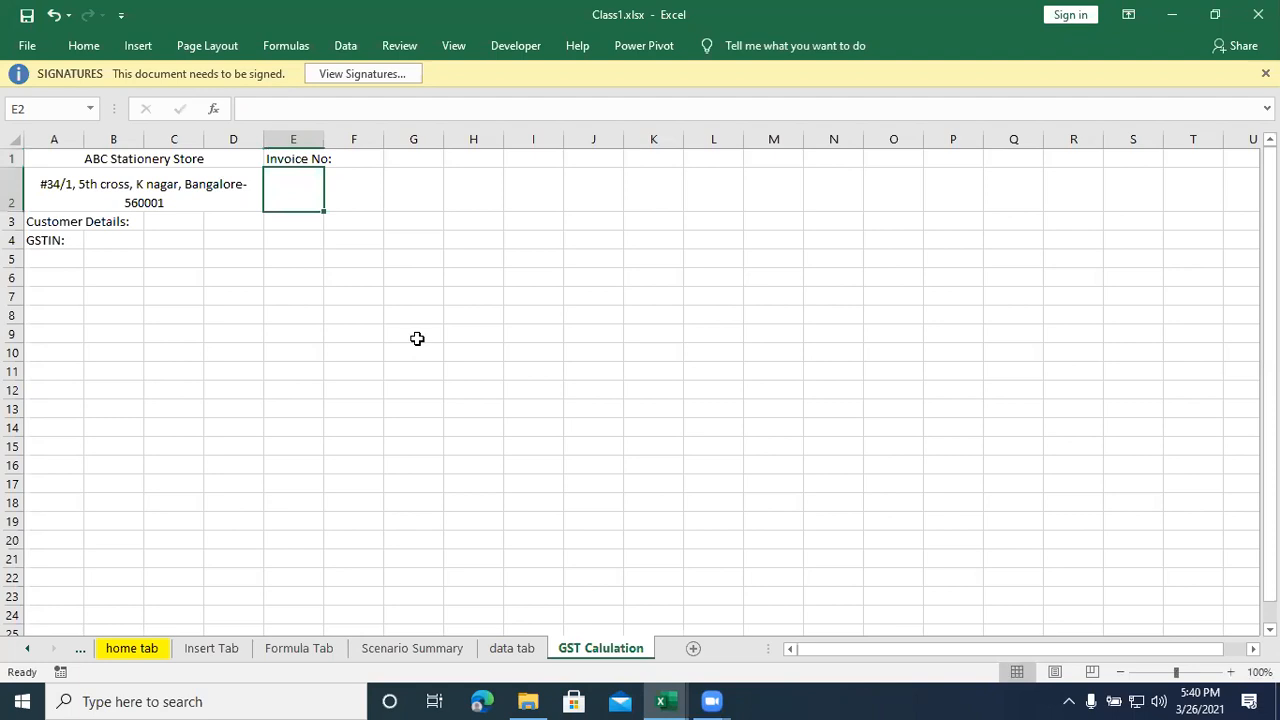
pyautogui.write('Order ')
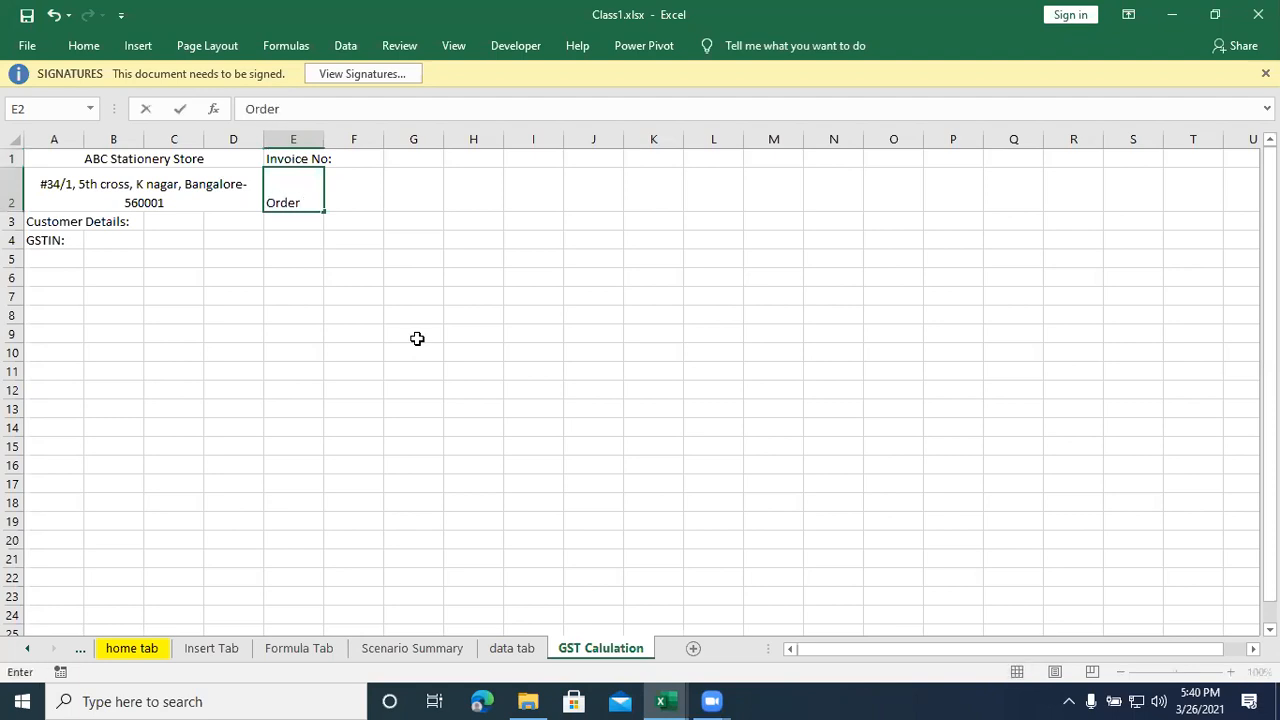
pyautogui.write('No:')
pyautogui.press('Return')
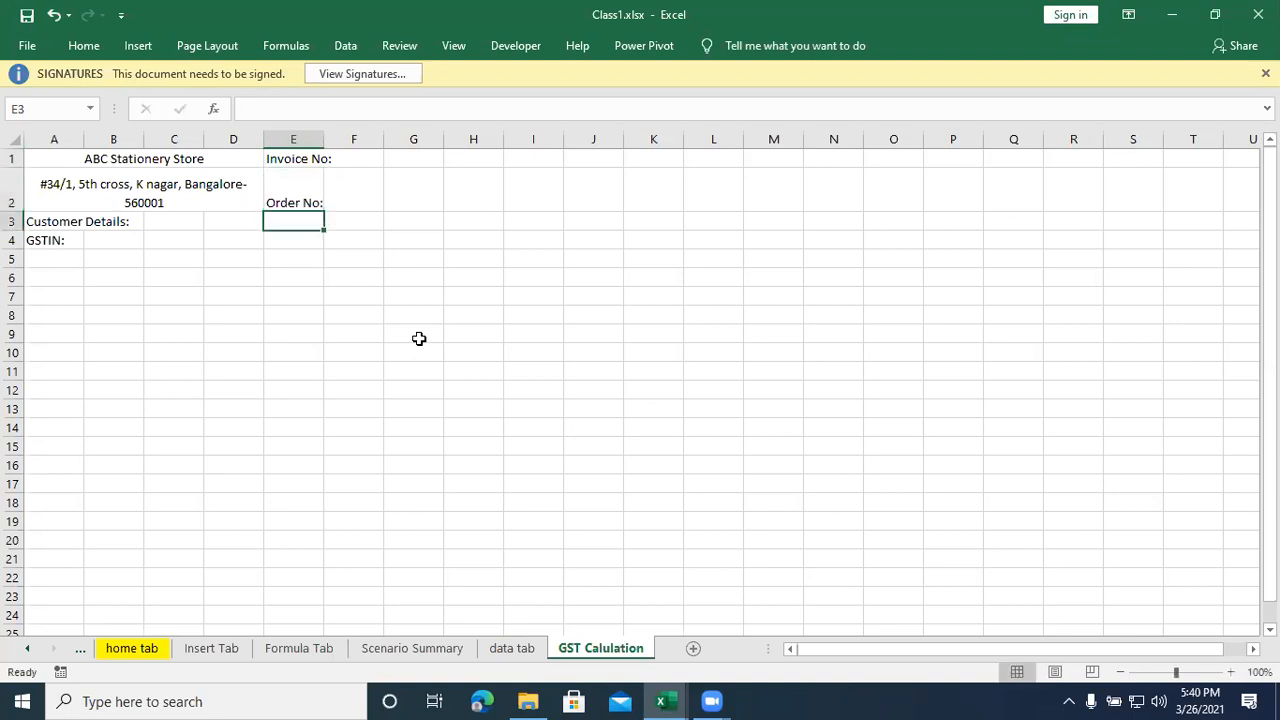
# - Insert a blank row above the address row and move the "Order No:" label up to E2
pyautogui.click(127, 192)
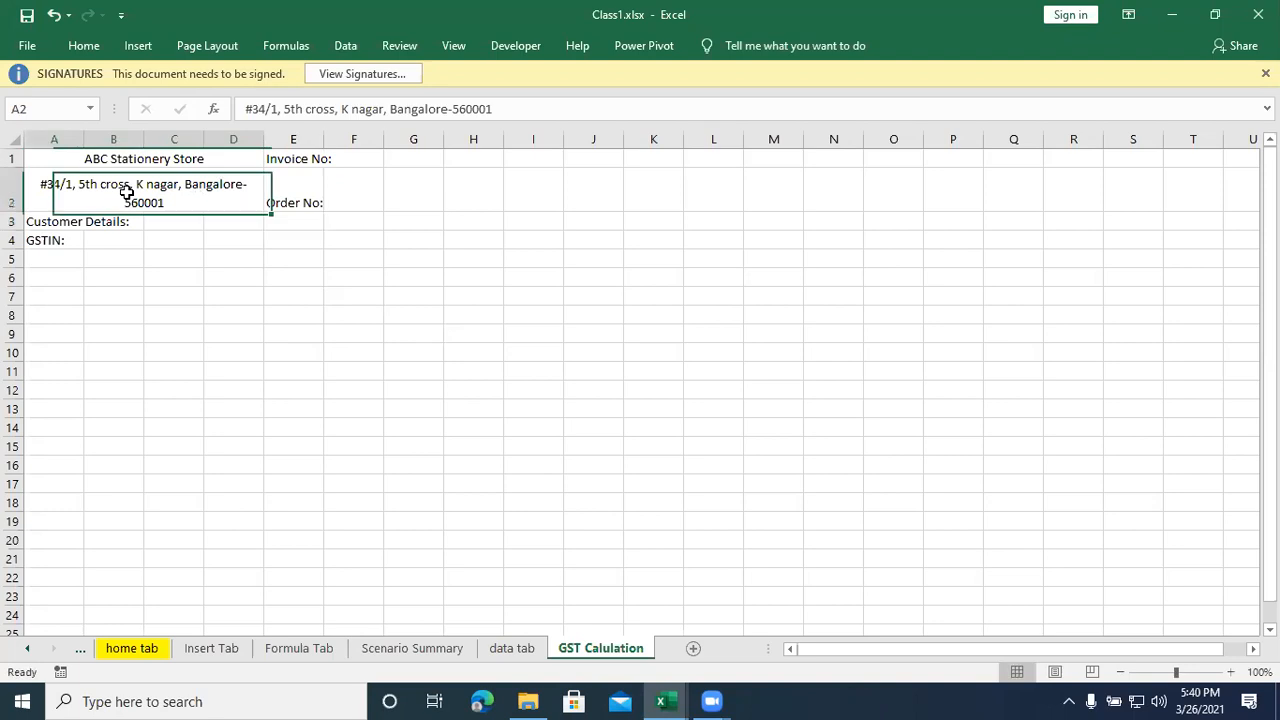
pyautogui.click(14, 184)
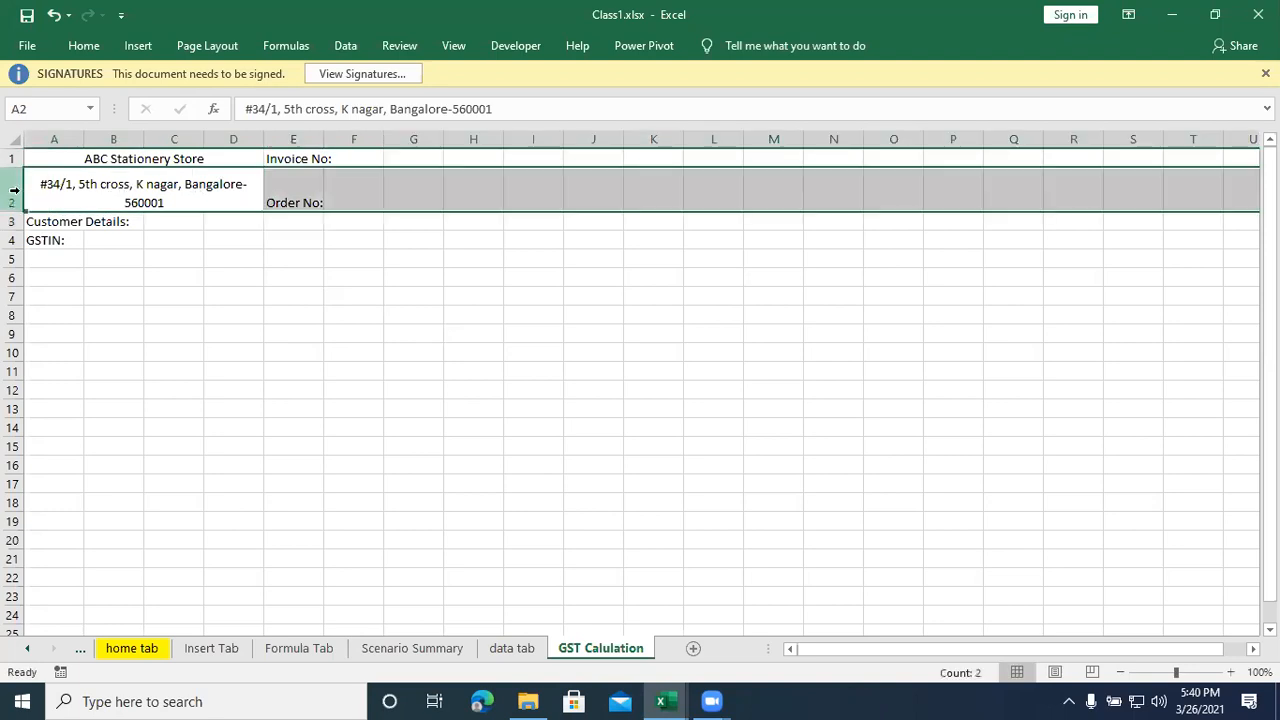
pyautogui.hotkey('ctrl', 'shift', '+')
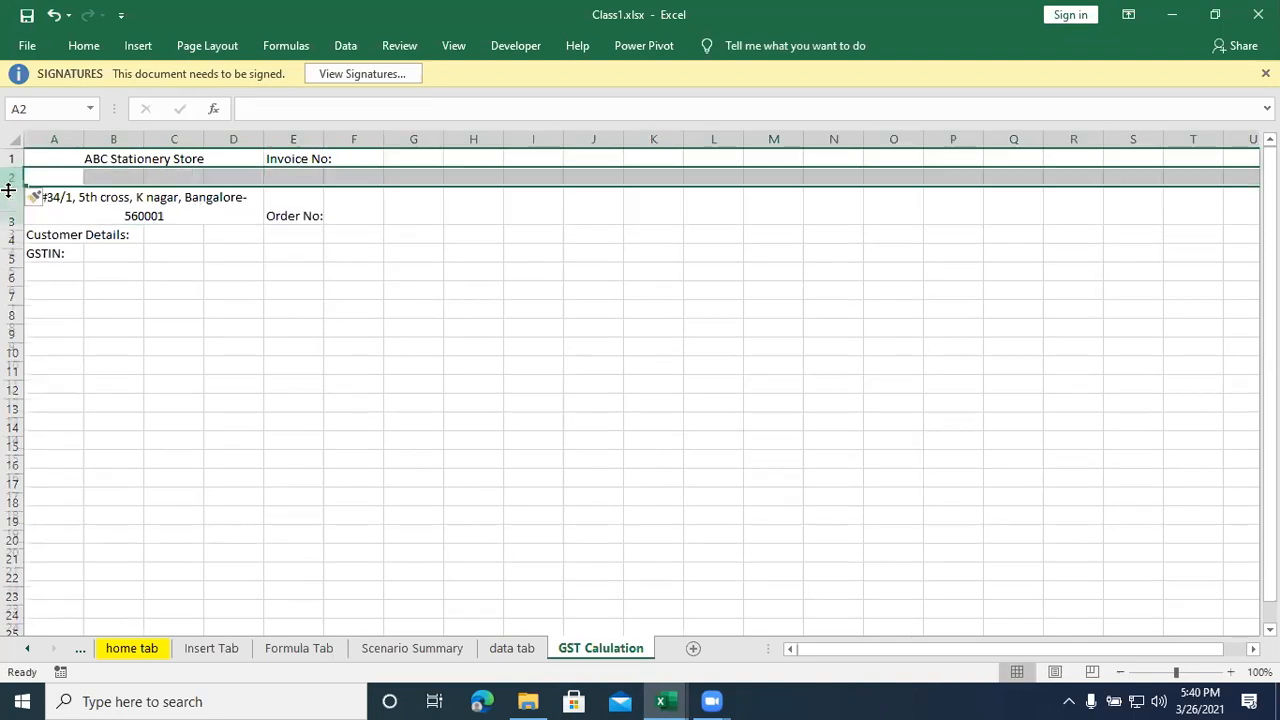
pyautogui.click(43, 201)
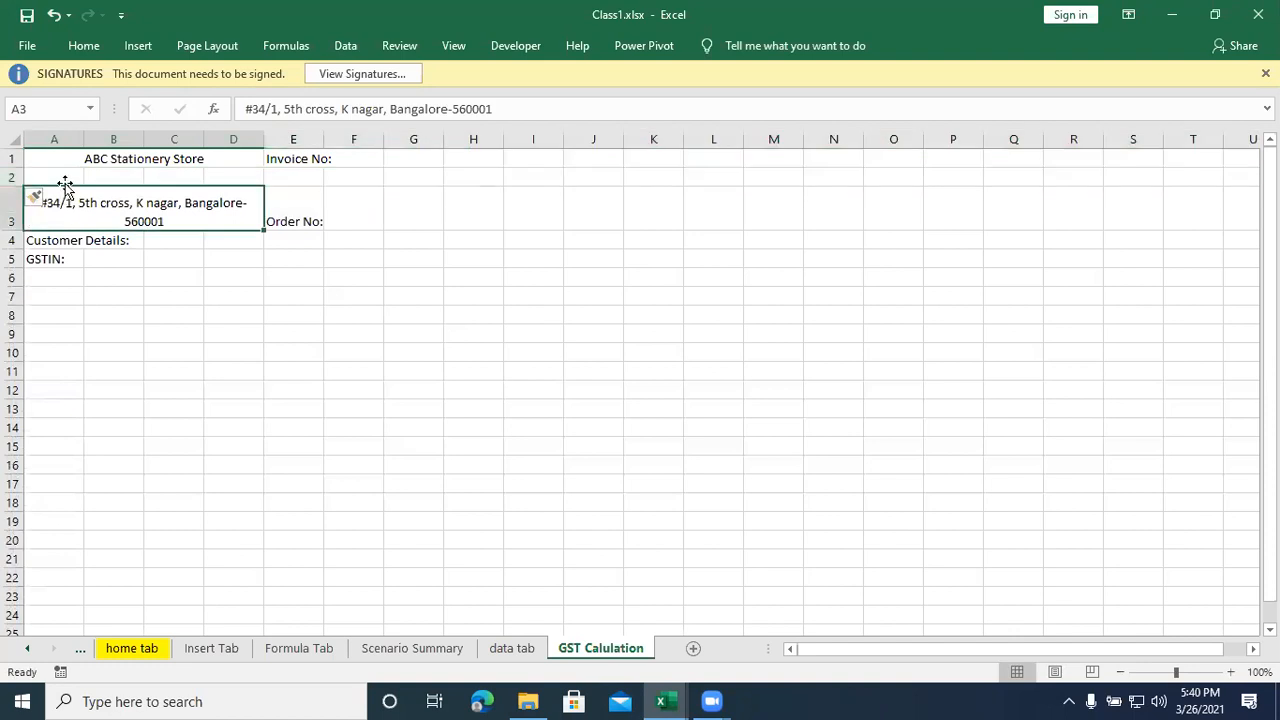
pyautogui.click(274, 214)
pyautogui.moveTo(291, 186); pyautogui.dragTo(291, 168)
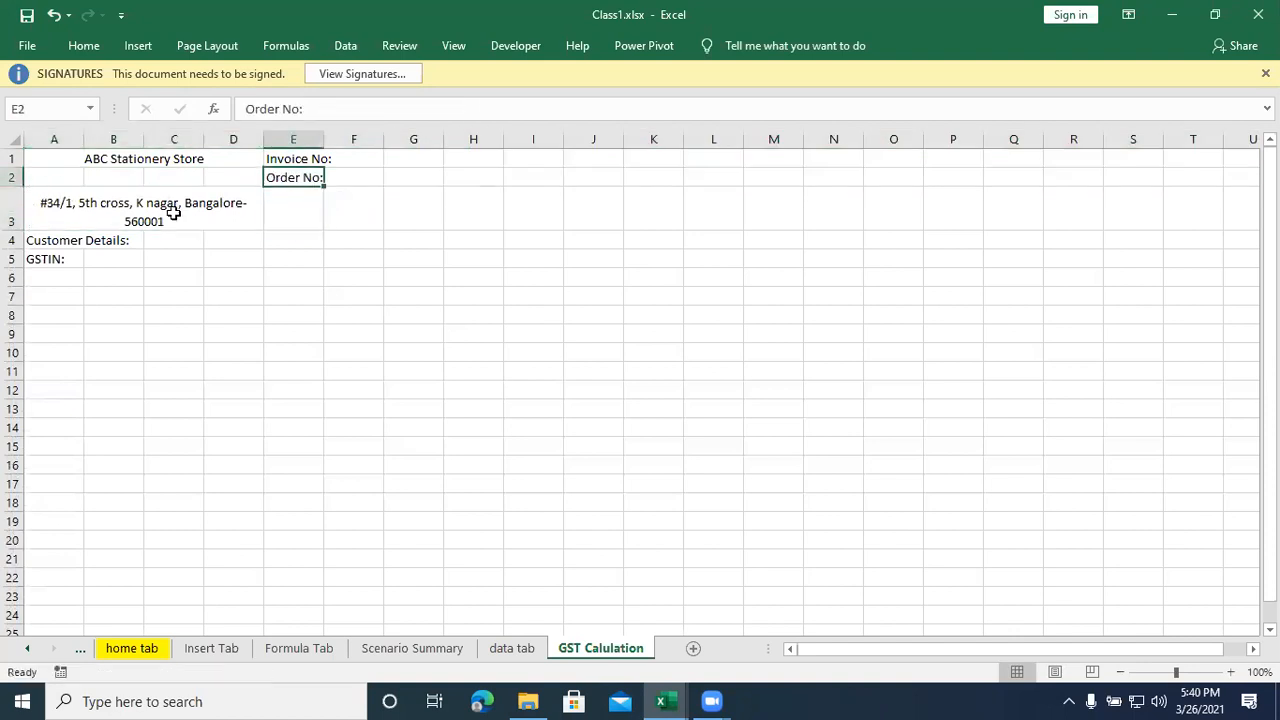
# - Enter the label "GSTIN:" in A2 under the store title and merge and center B2:D2 beside it
pyautogui.click(64, 179)
pyautogui.write('GSTIN:')
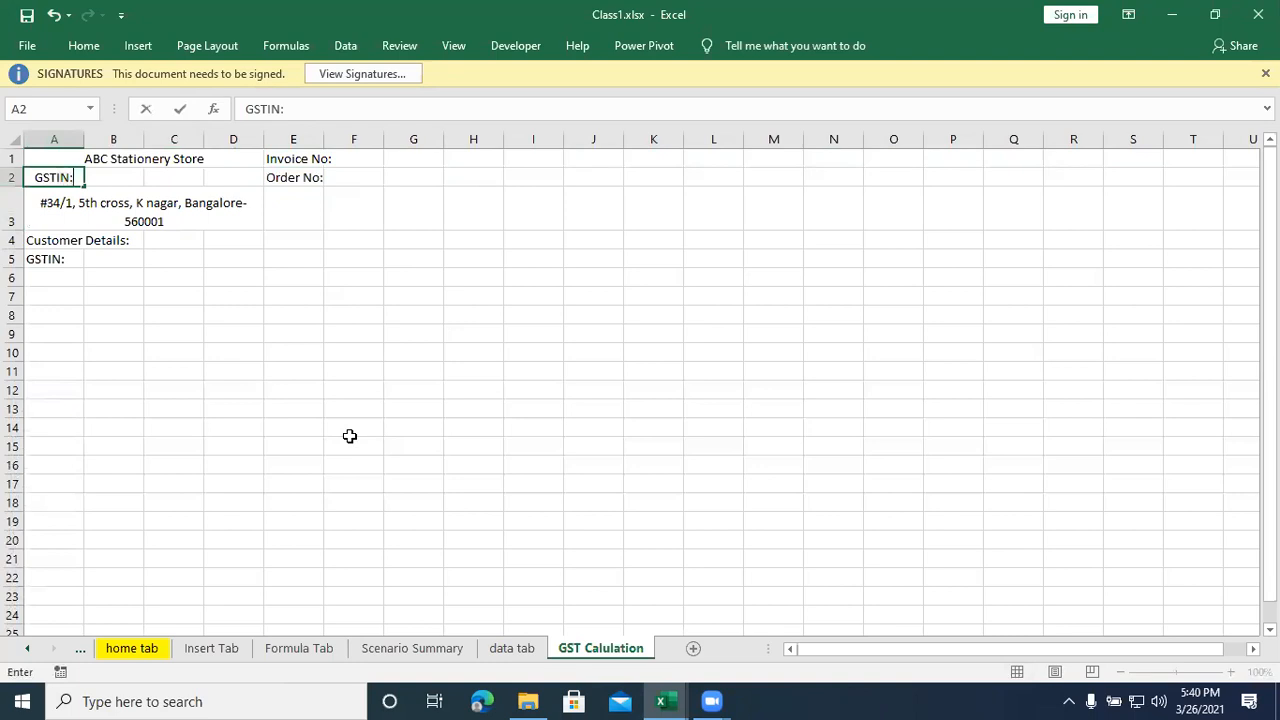
pyautogui.press('Return')
pyautogui.moveTo(134, 176); pyautogui.dragTo(231, 176)
pyautogui.click(85, 47)
pyautogui.click(541, 110)
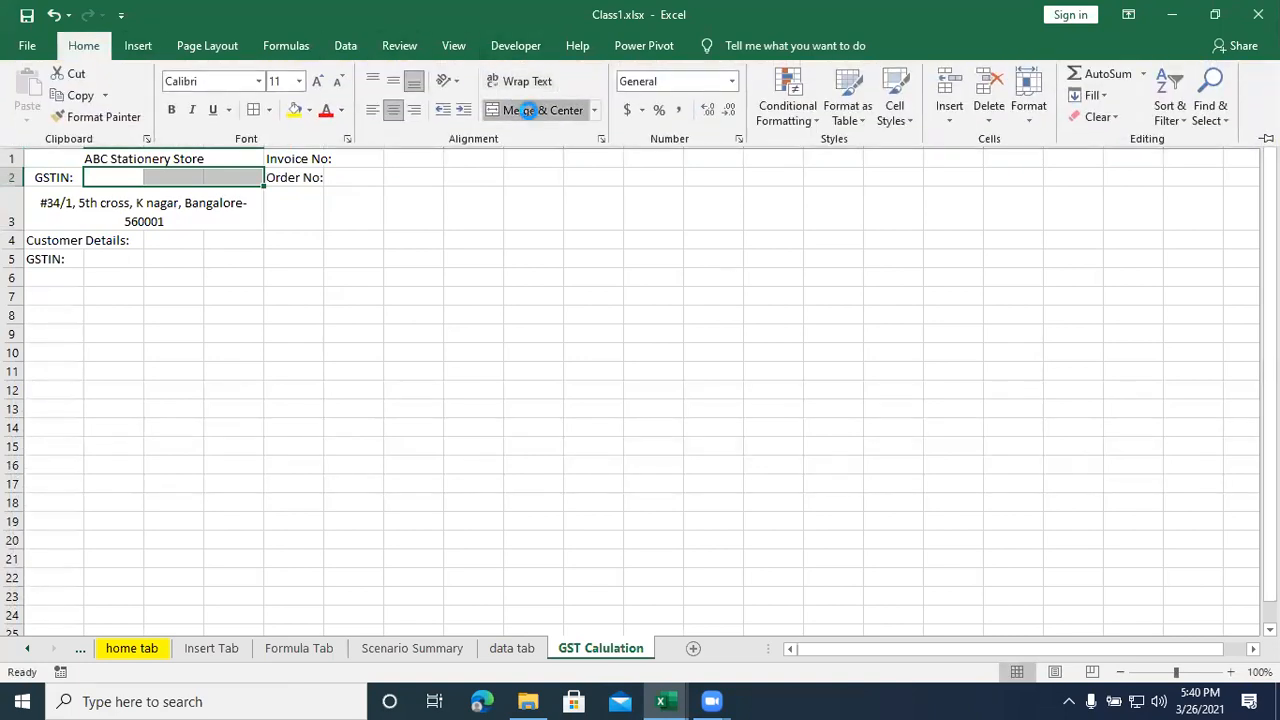
# - Enter the two-digit state code that begins the store's GSTIN in merged cell B2:D2
pyautogui.click(170, 177)
pyautogui.doubleClick(170, 177)
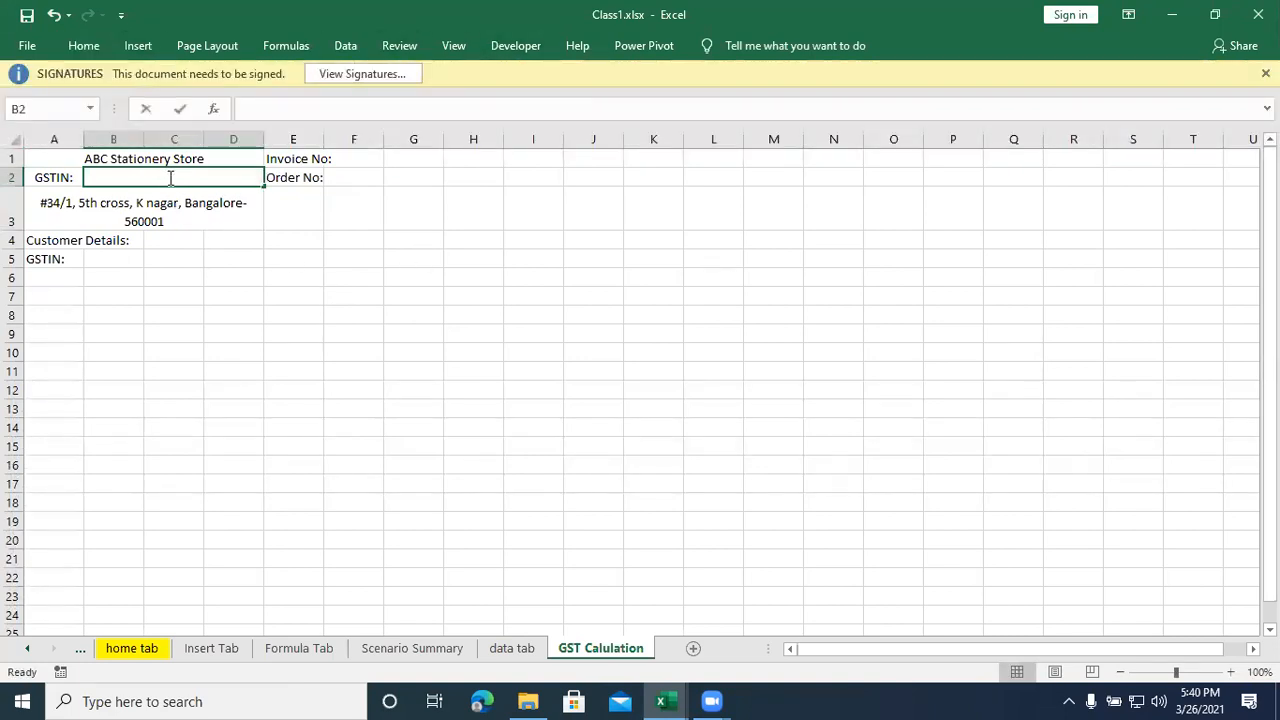
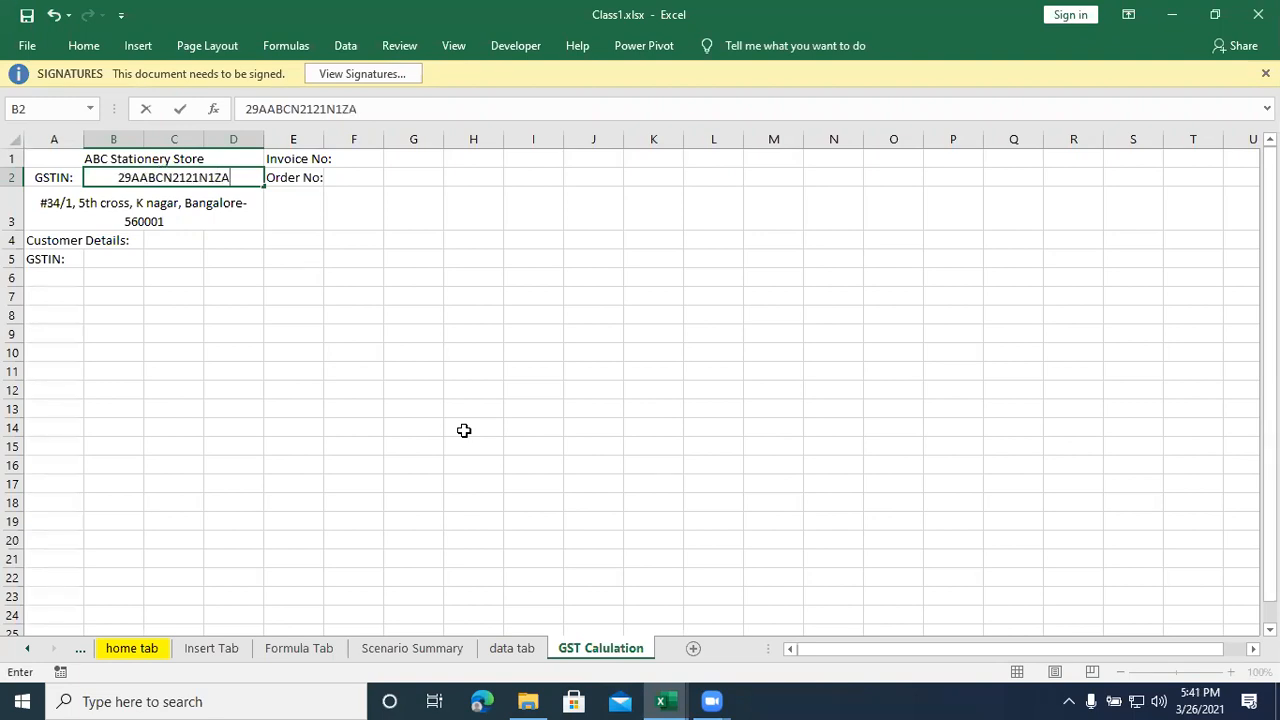
# - Complete the store's GSTIN in merged cell B2:D2, using capital letters
pyautogui.press('Return')
pyautogui.click(387, 390)
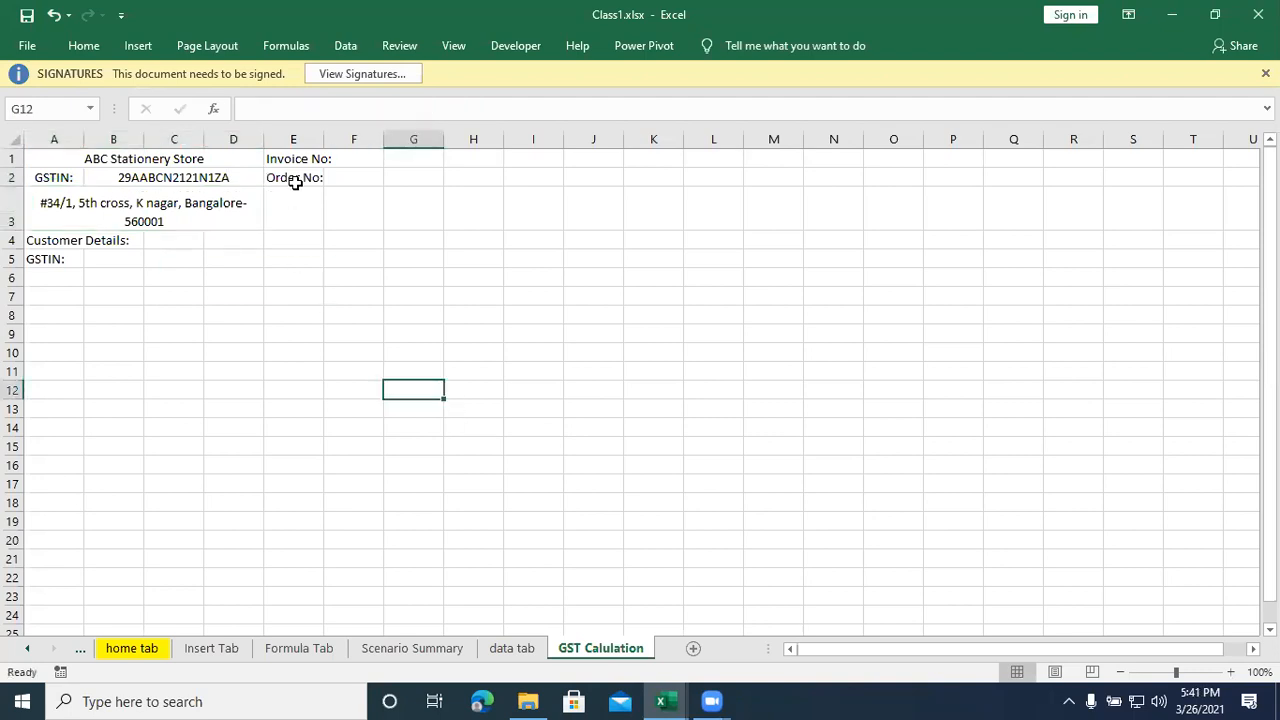
# - Widen column E so the "Invoice No:" label fits within its cell
pyautogui.click(372, 179)
pyautogui.click(366, 155)
pyautogui.moveTo(323, 134); pyautogui.dragTo(338, 134)
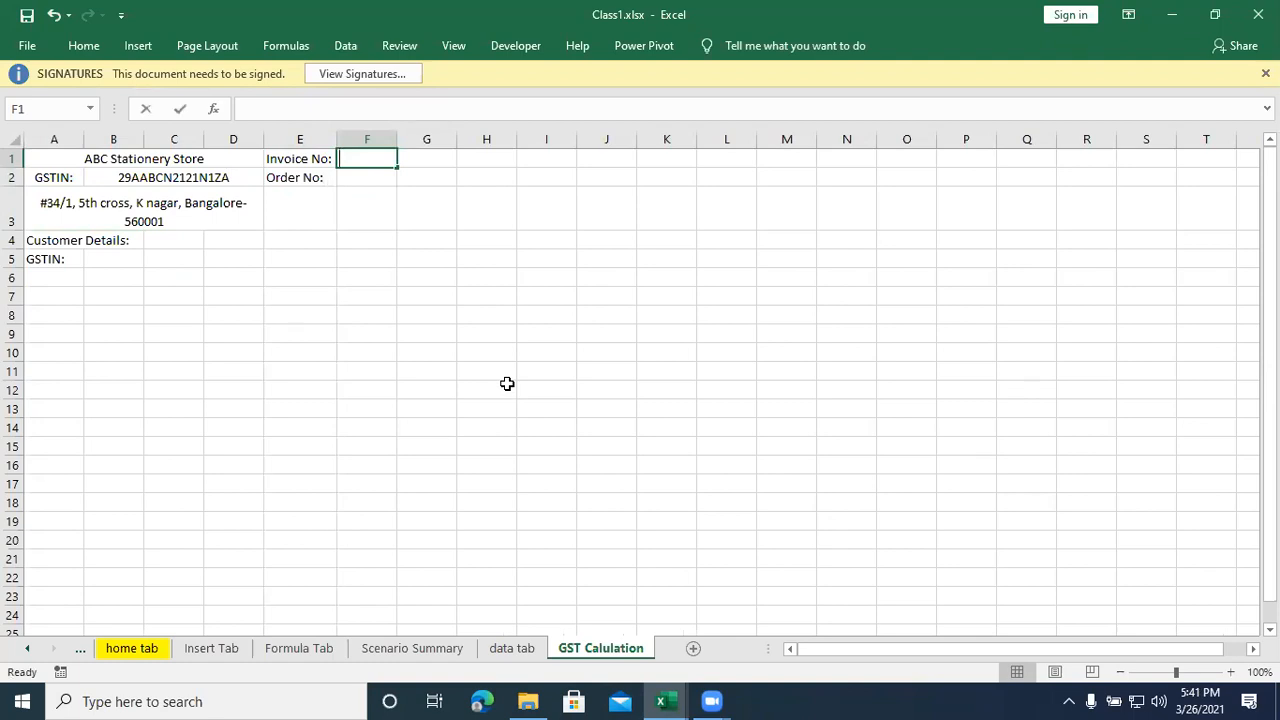
# - Enter the invoice number 1001 in F1 and the order number in F2
pyautogui.write('))')
pyautogui.write('0')
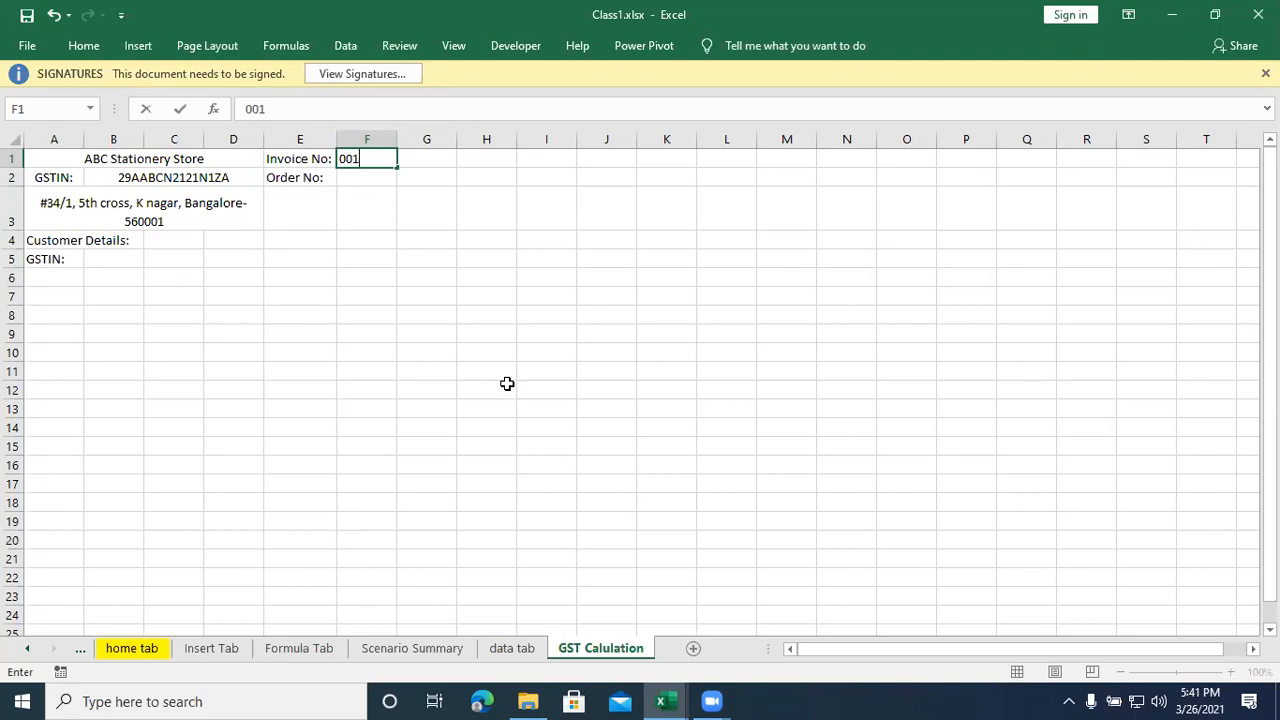
pyautogui.press('BackSpace')
pyautogui.write('1001')
pyautogui.press('Return')
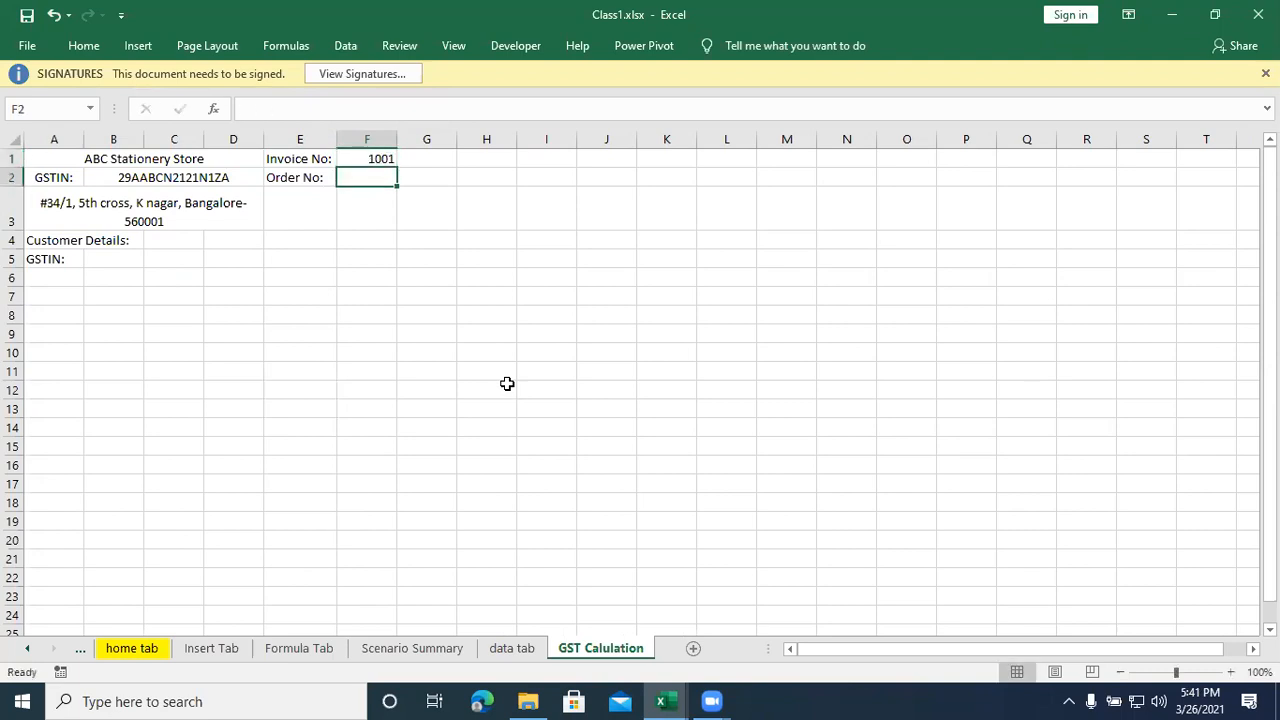
pyautogui.write('45')
pyautogui.press('Return')
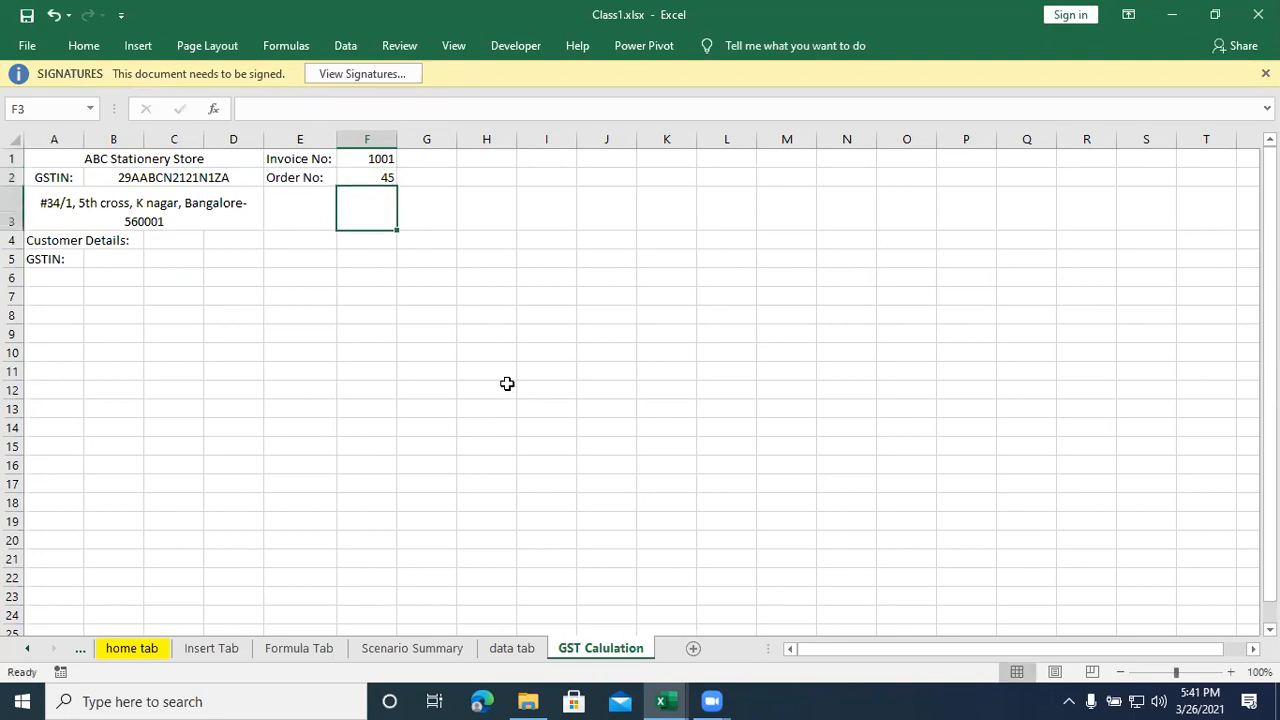
# - Apply all borders to the invoice range A1:F16
pyautogui.click(309, 329)
pyautogui.moveTo(42, 156); pyautogui.dragTo(363, 462)
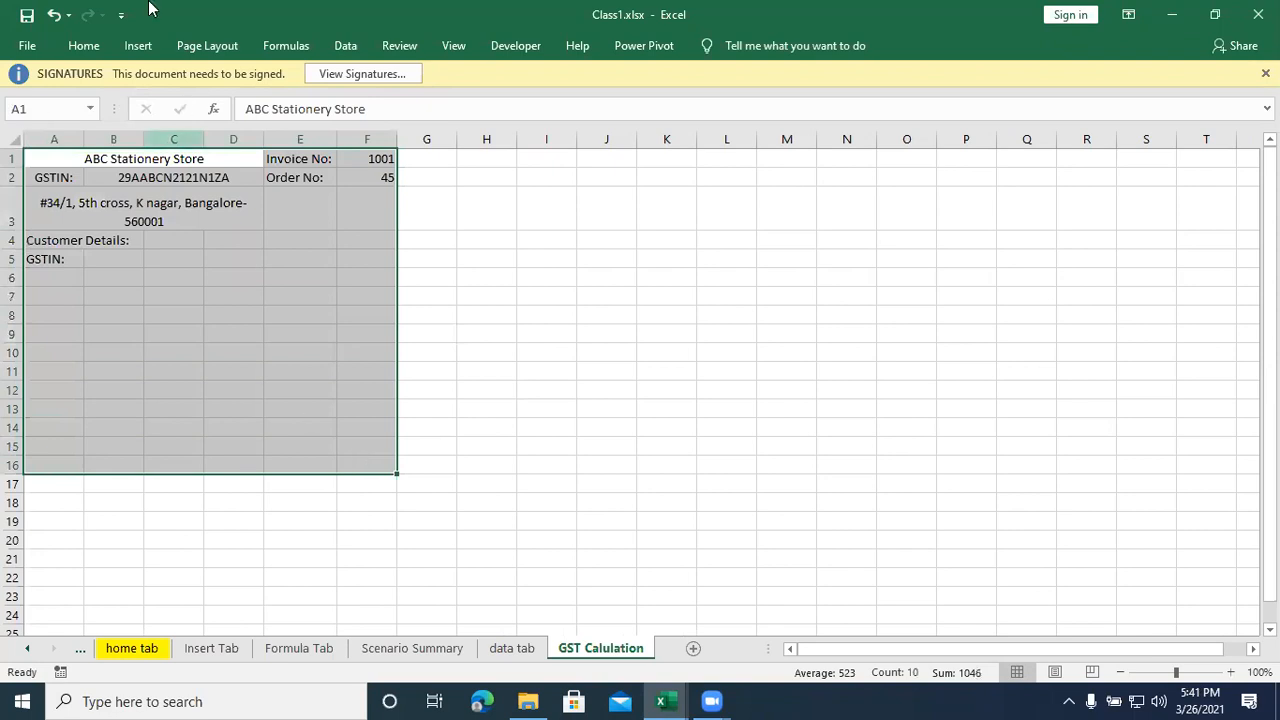
pyautogui.click(138, 46)
pyautogui.click(84, 46)
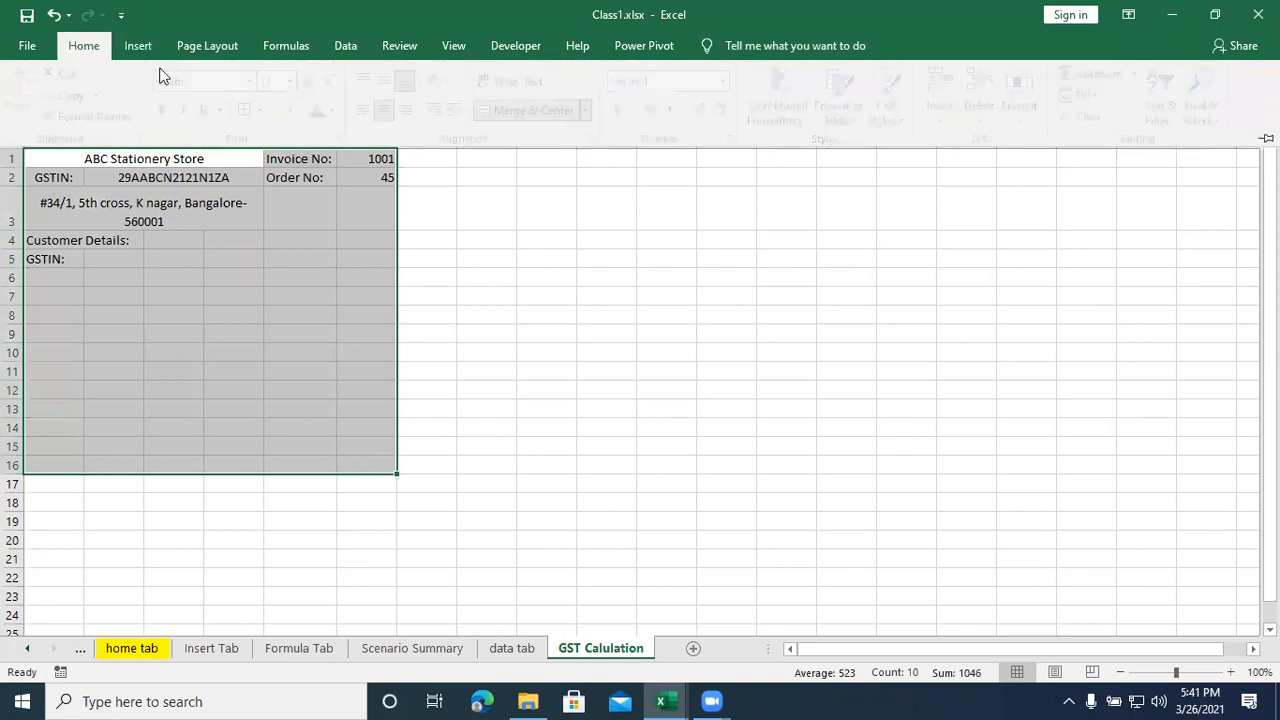
pyautogui.click(250, 112)
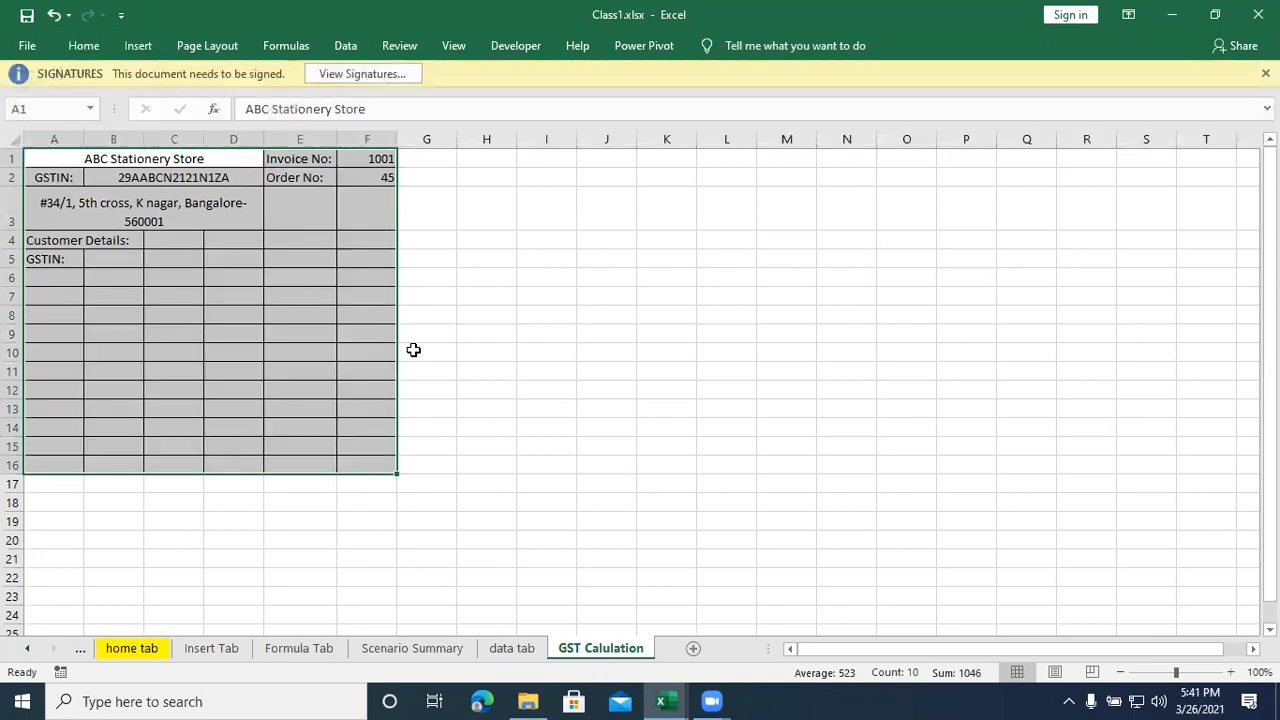
# - Merge and center B5:D5 beside the customer's GSTIN label and C4:D4 beside the customer details label
pyautogui.click(203, 309)
pyautogui.click(112, 257)
pyautogui.moveTo(112, 257); pyautogui.dragTo(220, 266)
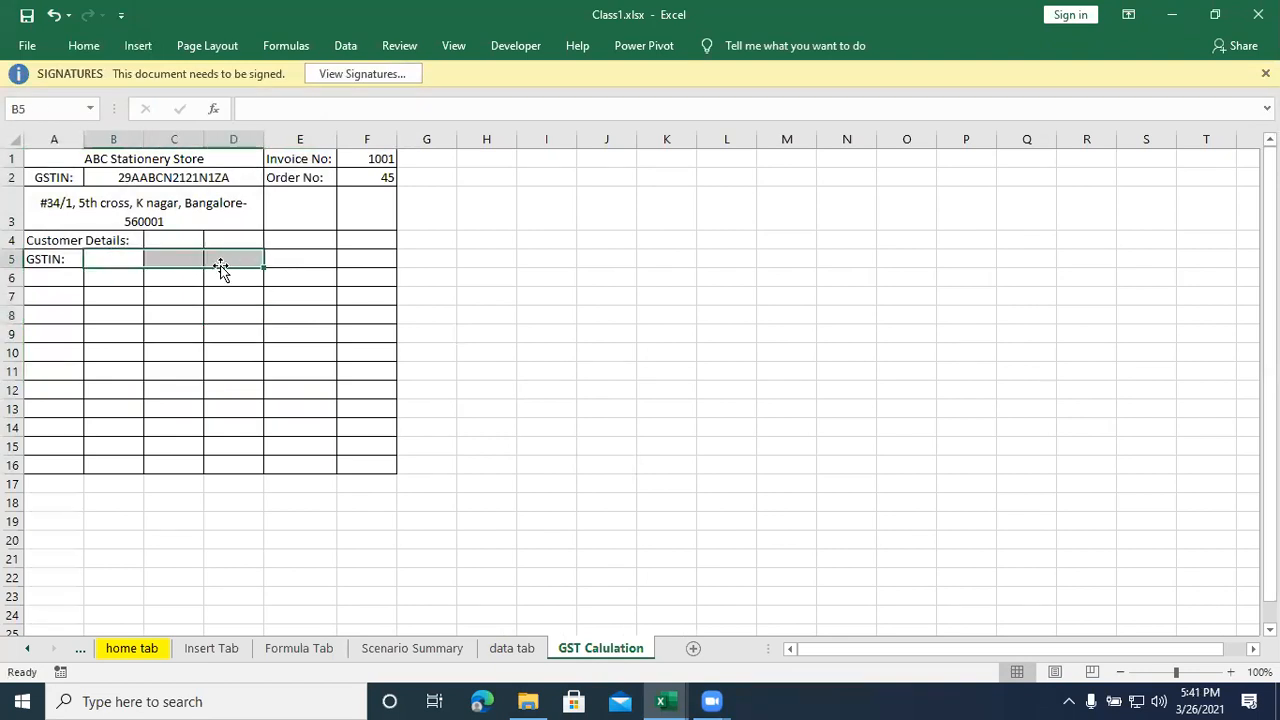
pyautogui.doubleClick(76, 48)
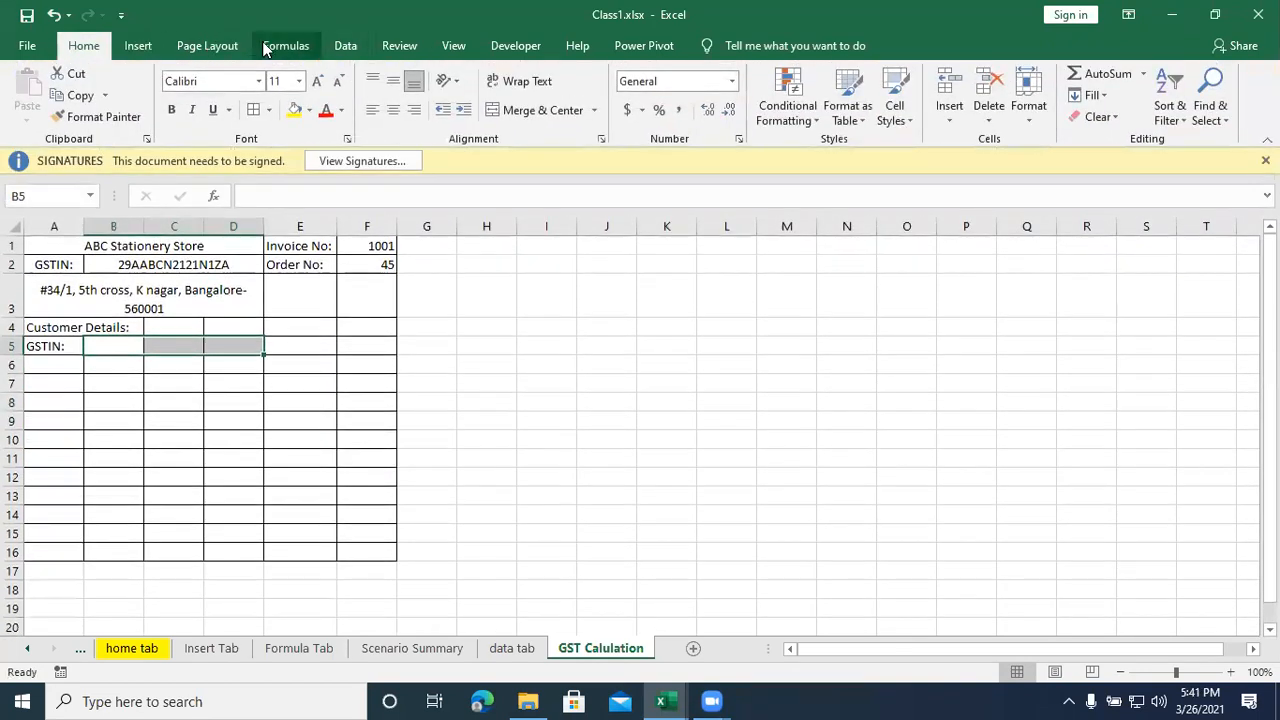
pyautogui.click(537, 110)
pyautogui.moveTo(174, 327); pyautogui.dragTo(230, 329)
pyautogui.click(549, 110)
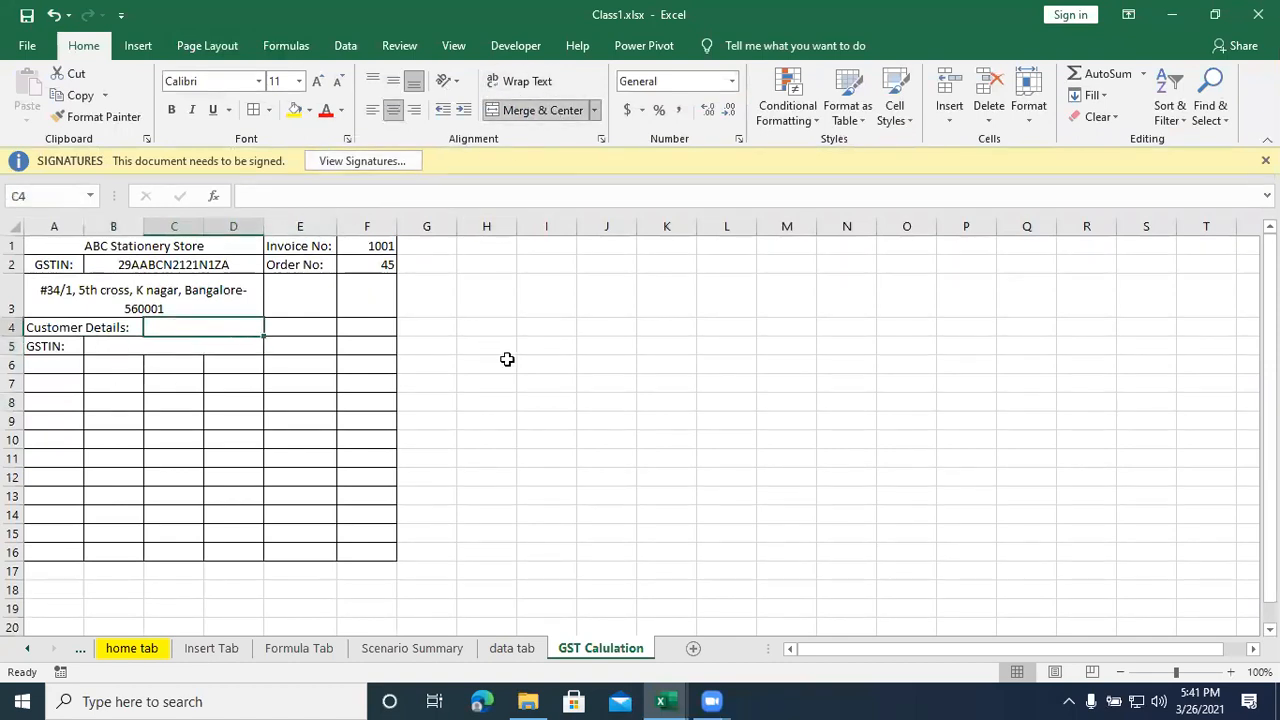
# - Merge and center C4:F4 beside the customer details label and B5:F5 beside the customer's GSTIN label
pyautogui.click(504, 362)
pyautogui.moveTo(211, 328); pyautogui.dragTo(346, 329)
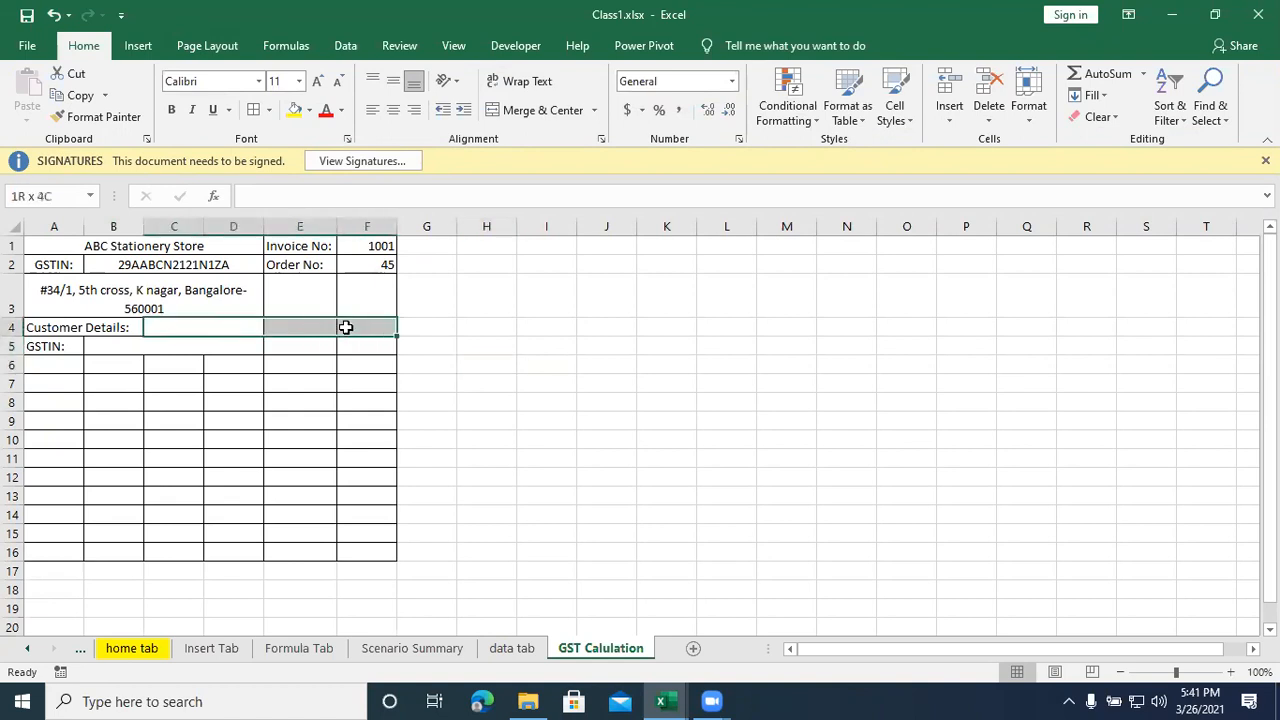
pyautogui.click(523, 109)
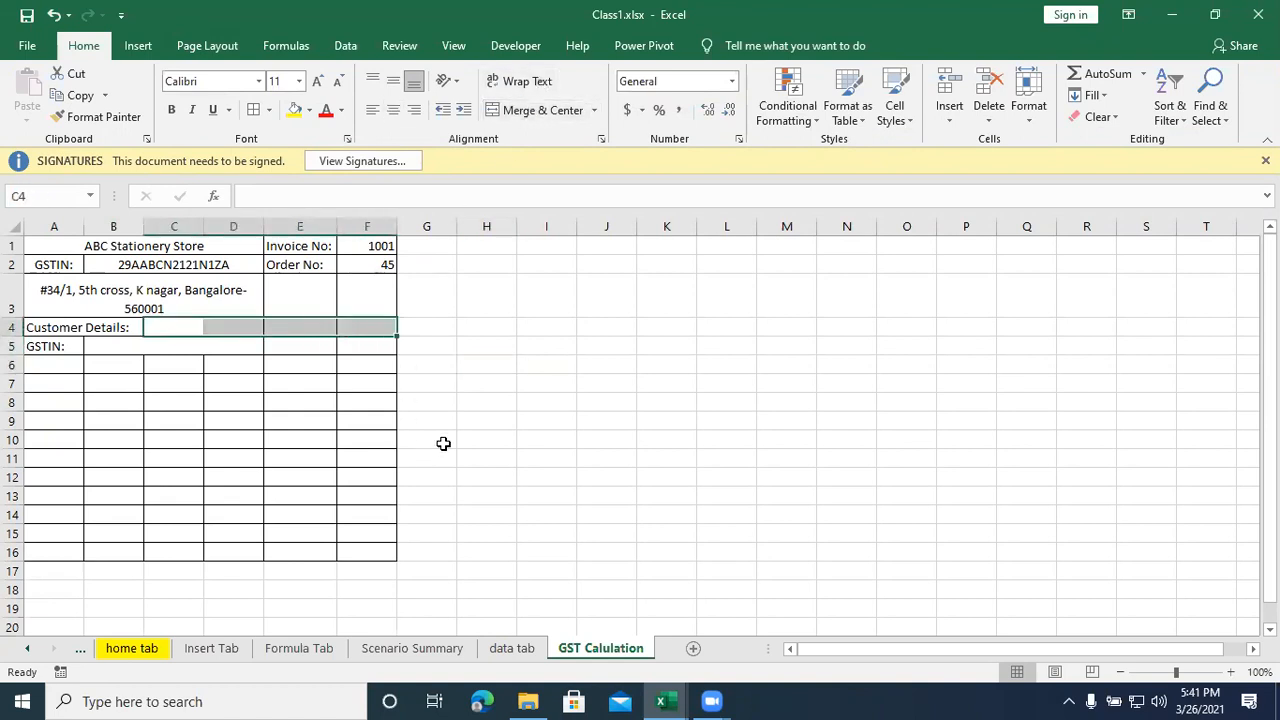
pyautogui.click(523, 112)
pyautogui.click(602, 381)
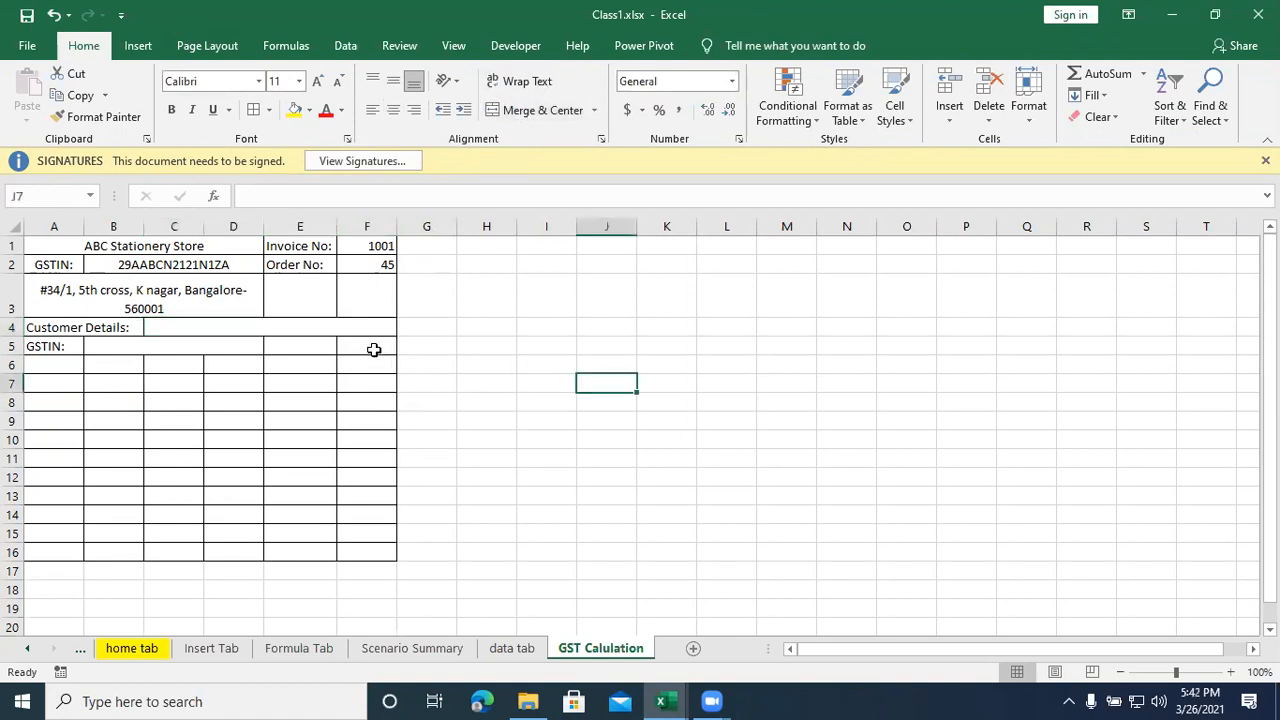
pyautogui.moveTo(113, 347); pyautogui.dragTo(350, 347)
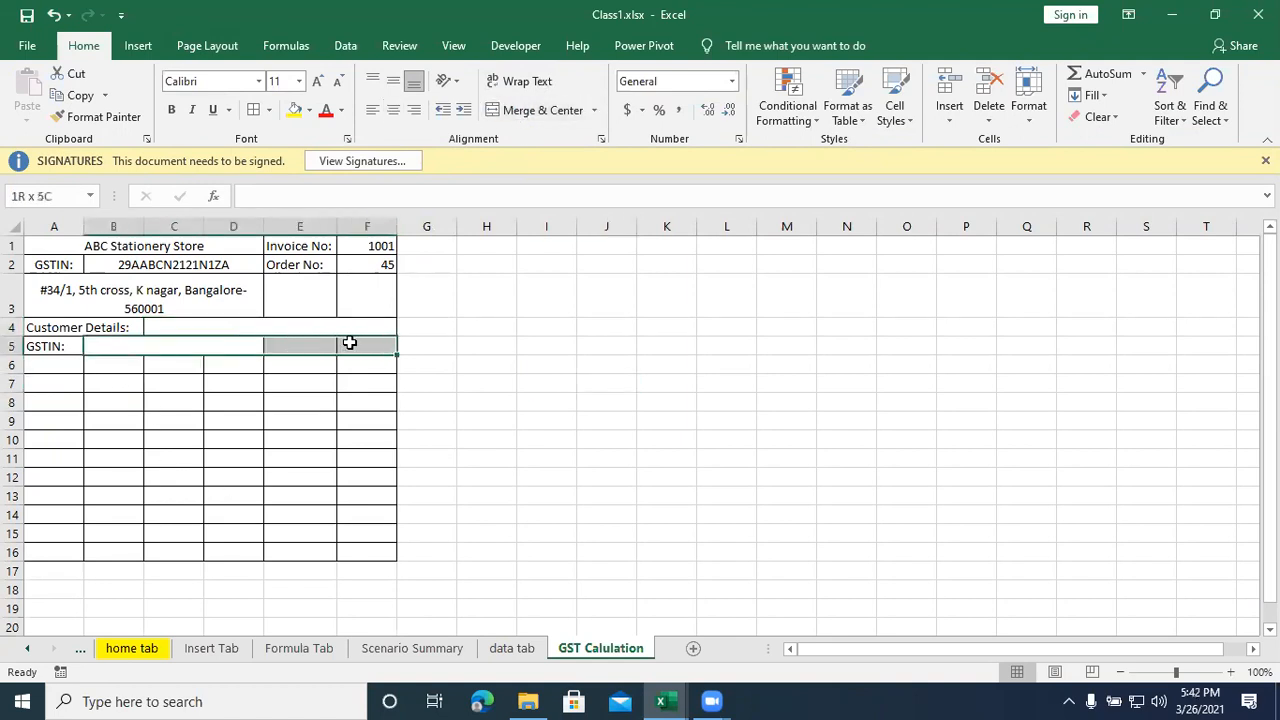
pyautogui.click(523, 114)
pyautogui.click(566, 422)
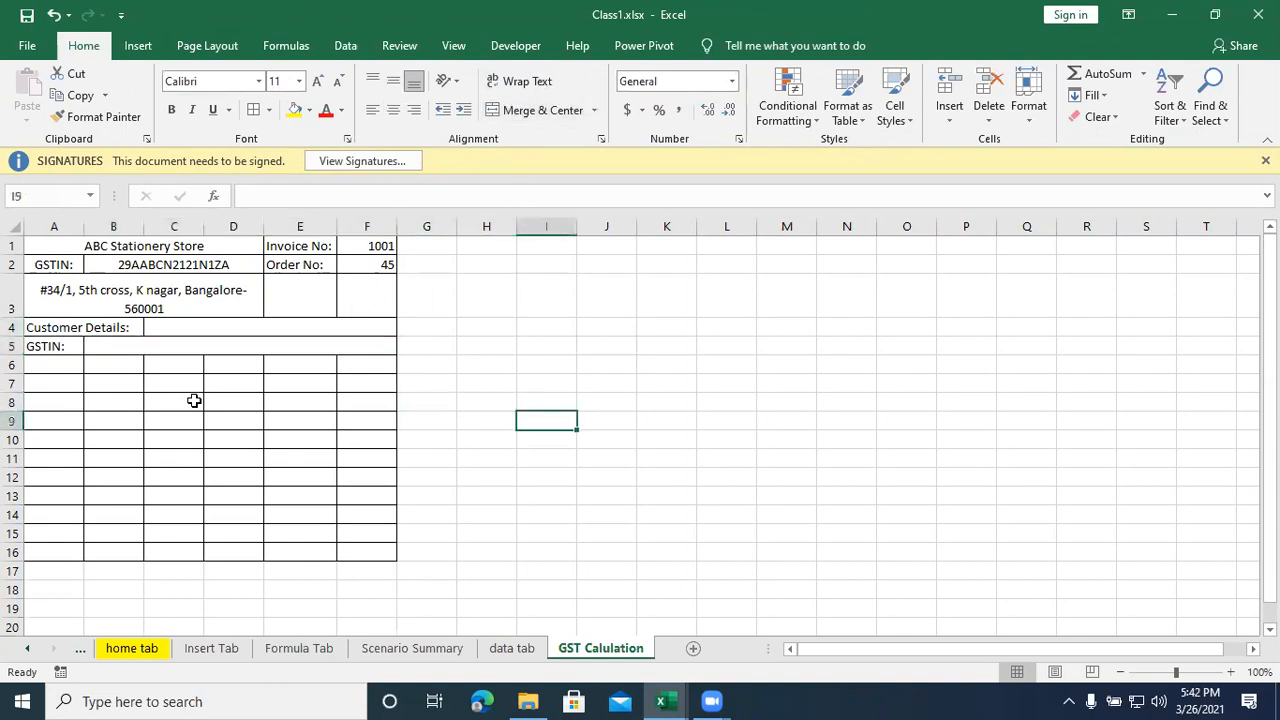
# - Enter the item table headings Product Name, Qty, UOM, Rate and Total across A6:E6
pyautogui.click(64, 368)
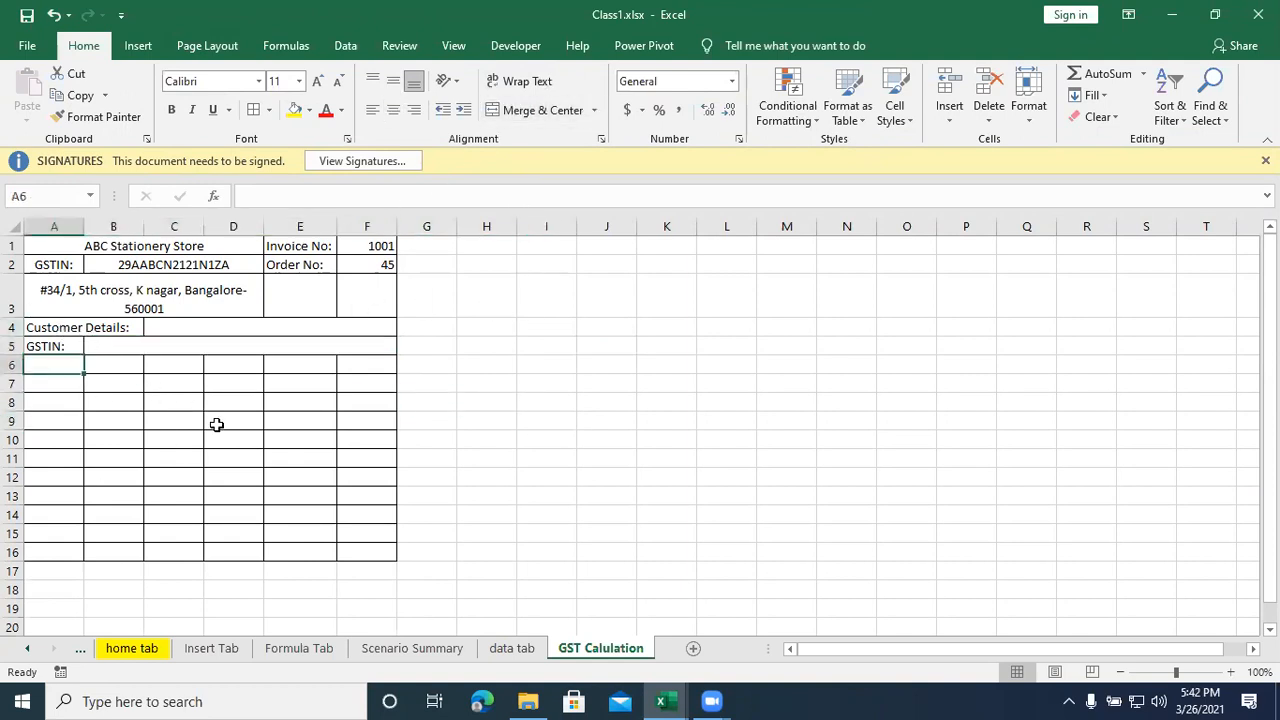
pyautogui.write('Product')
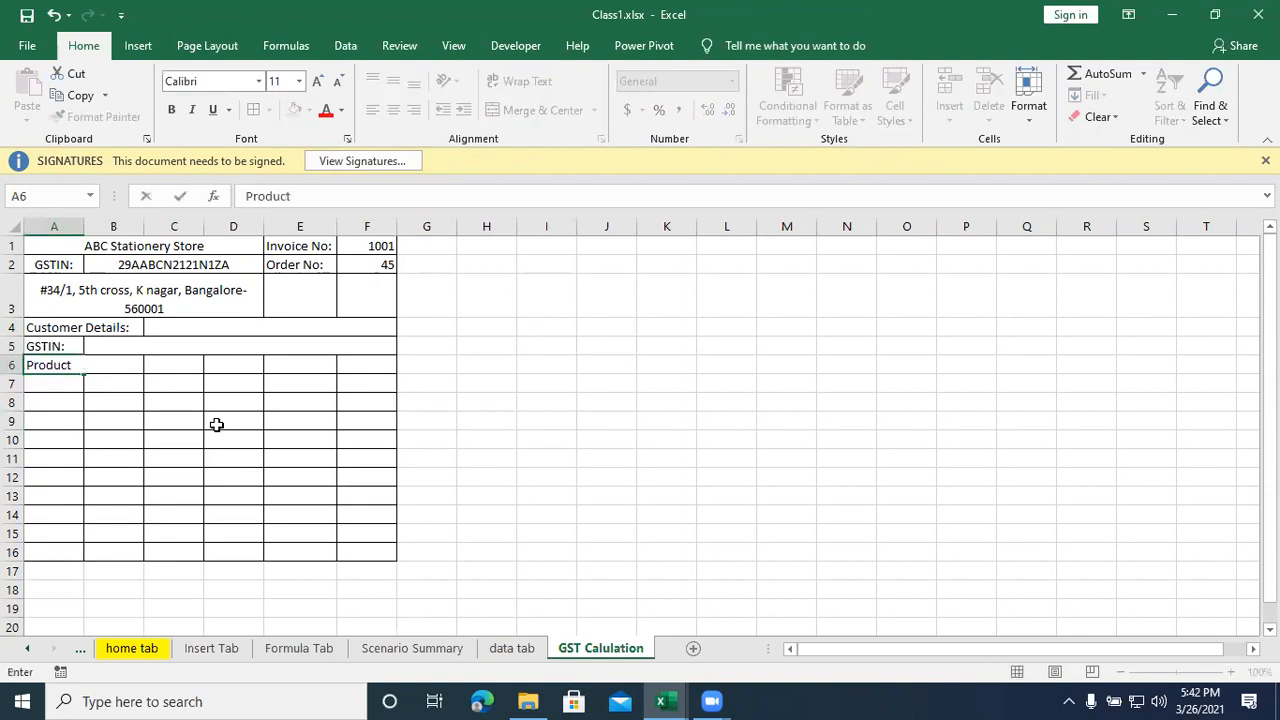
pyautogui.write(' Name')
pyautogui.press('Tab')
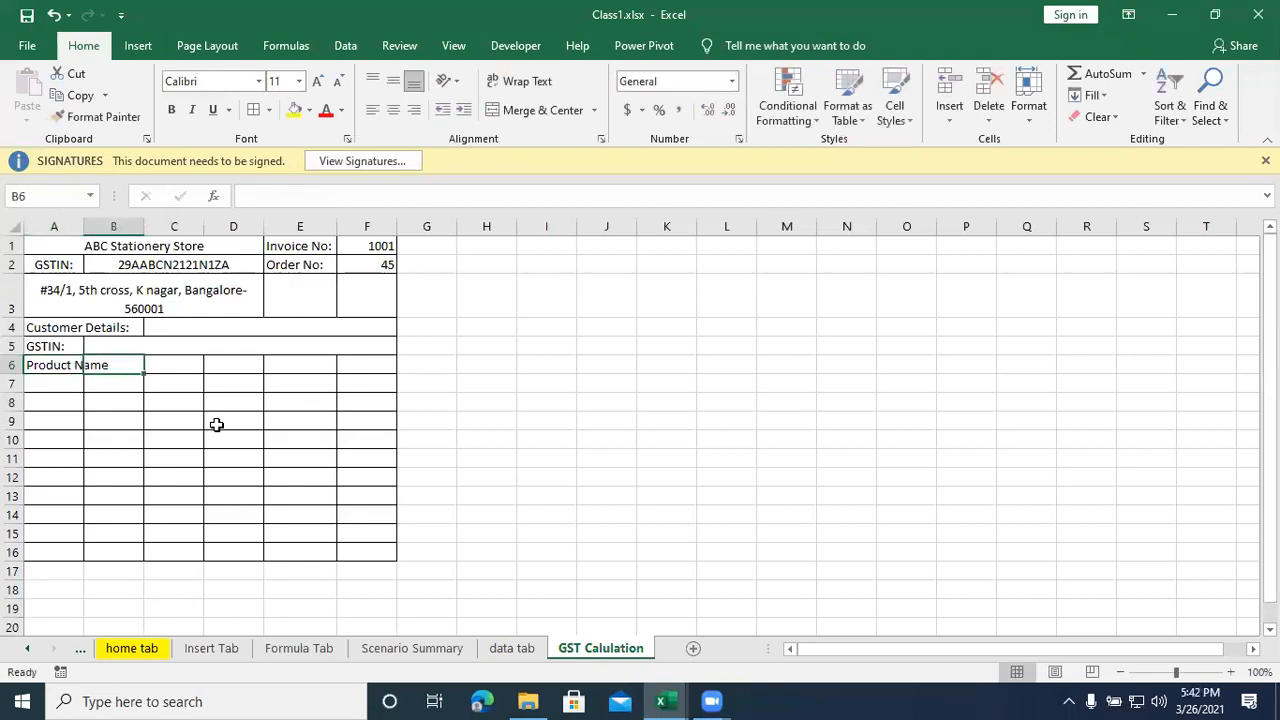
pyautogui.write('Qty')
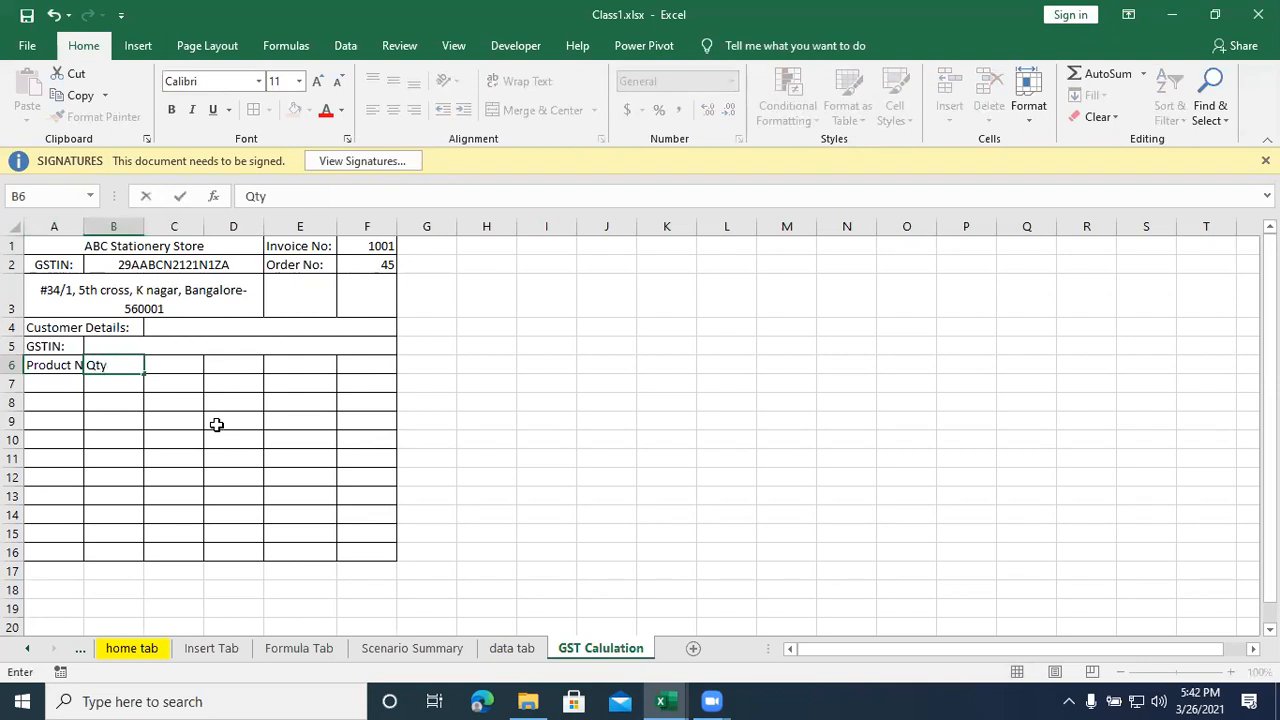
pyautogui.press('Tab')
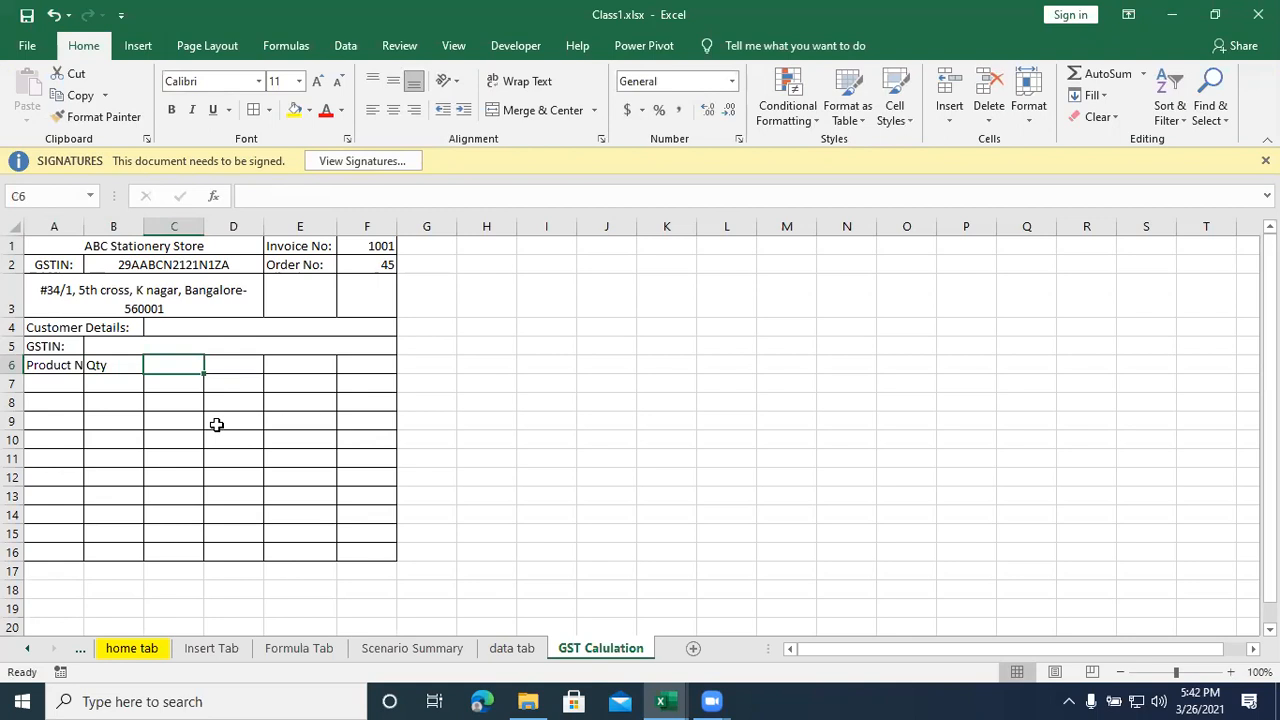
pyautogui.write('UOM')
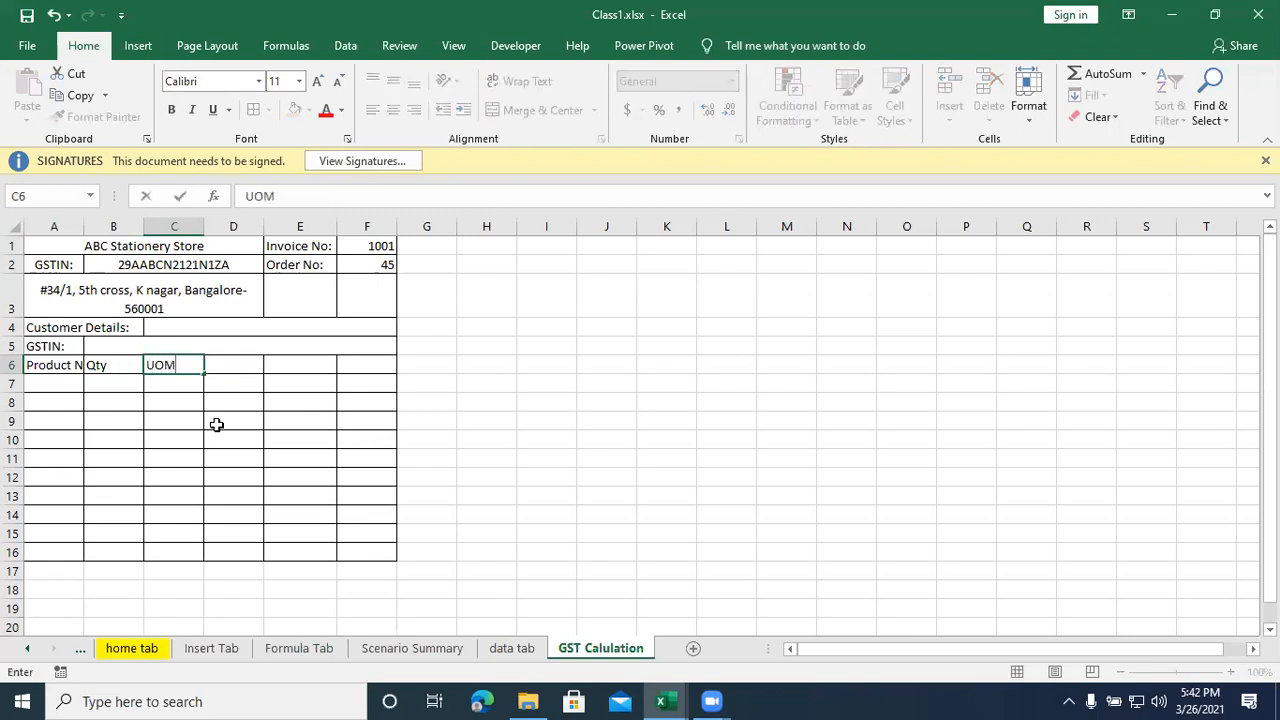
pyautogui.press('Tab')
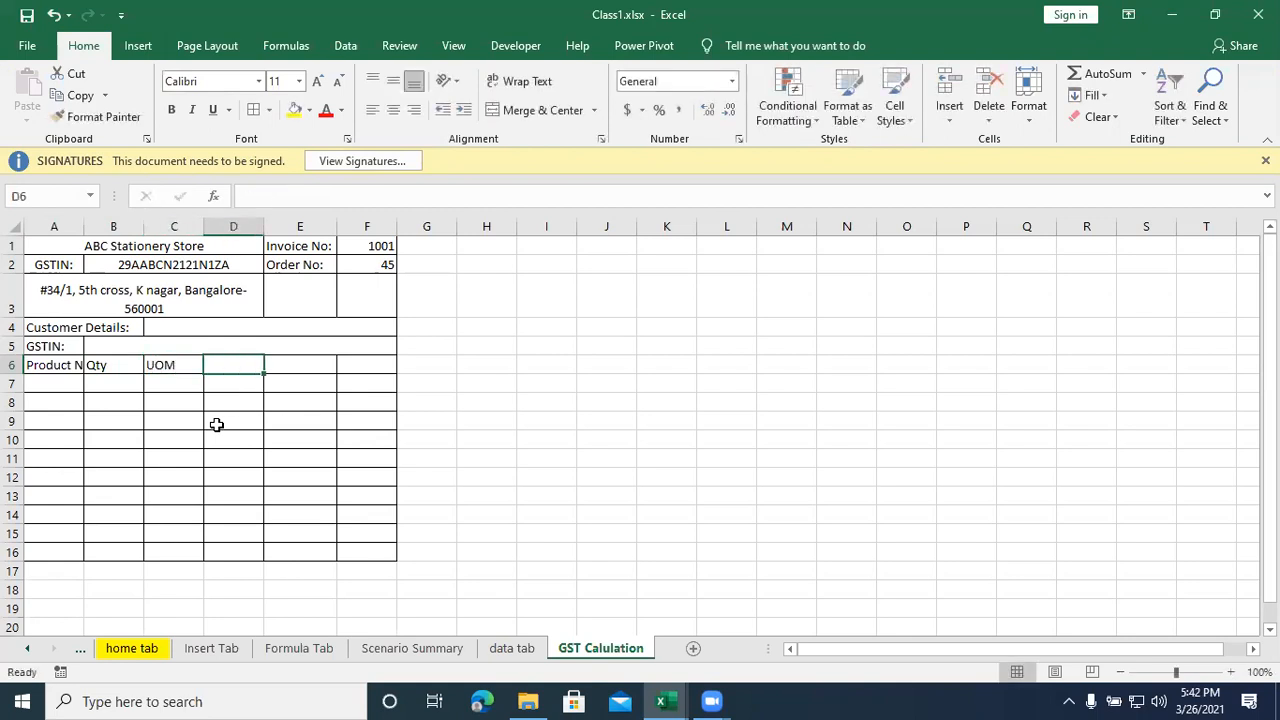
pyautogui.write('Rate')
pyautogui.press('Tab')
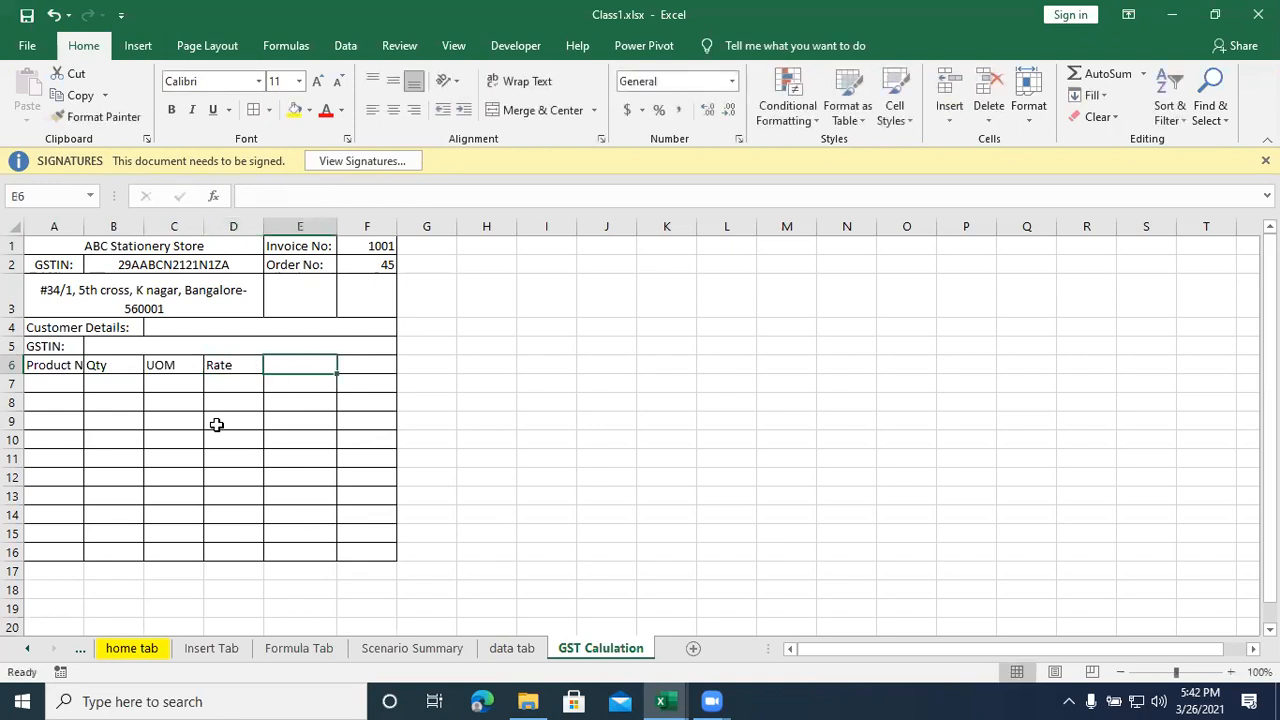
pyautogui.write('Total')
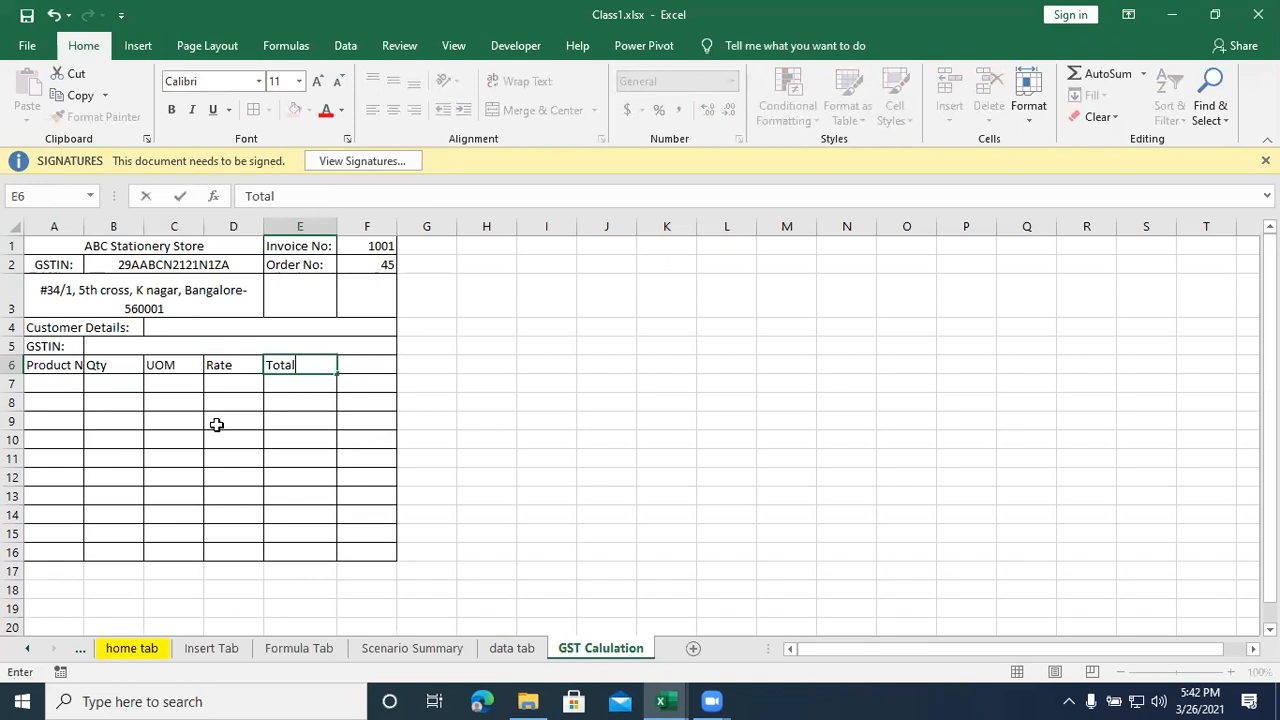
pyautogui.press('Return')
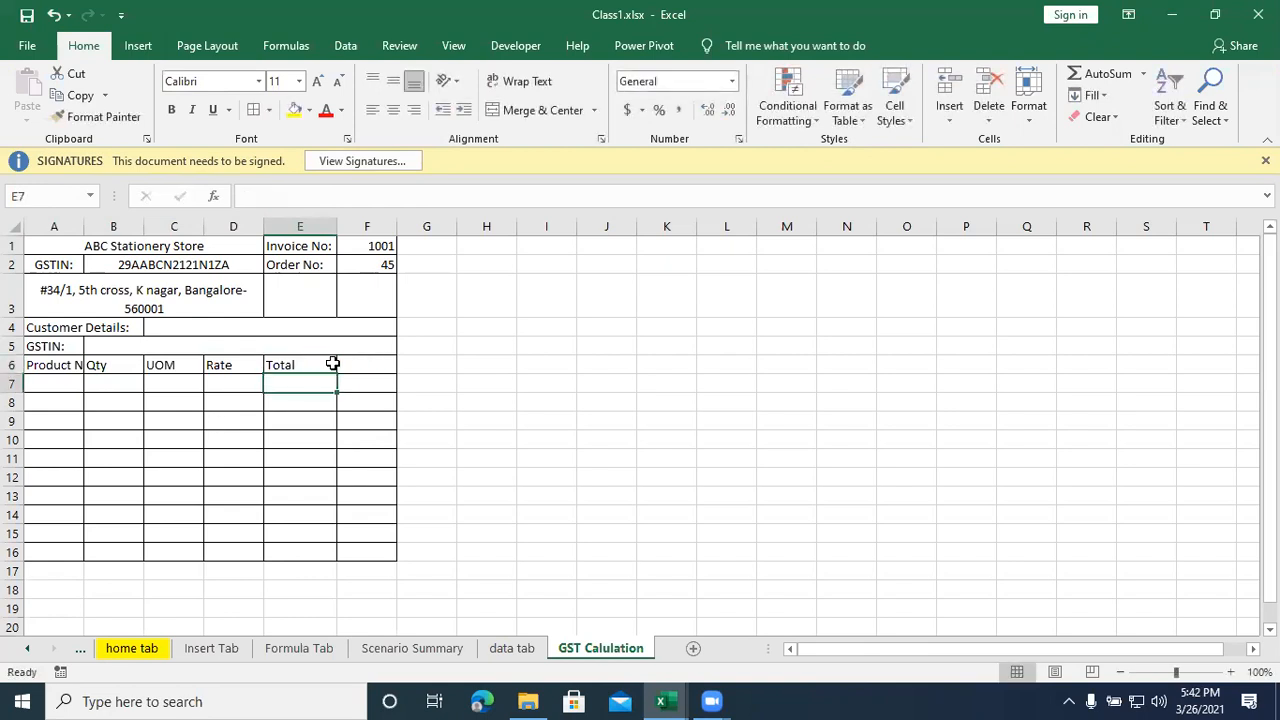
# - Move the Qty, UOM, Rate and Total headings one column over to C6:F6 and widen column A to fit Product Name
pyautogui.click(57, 364)
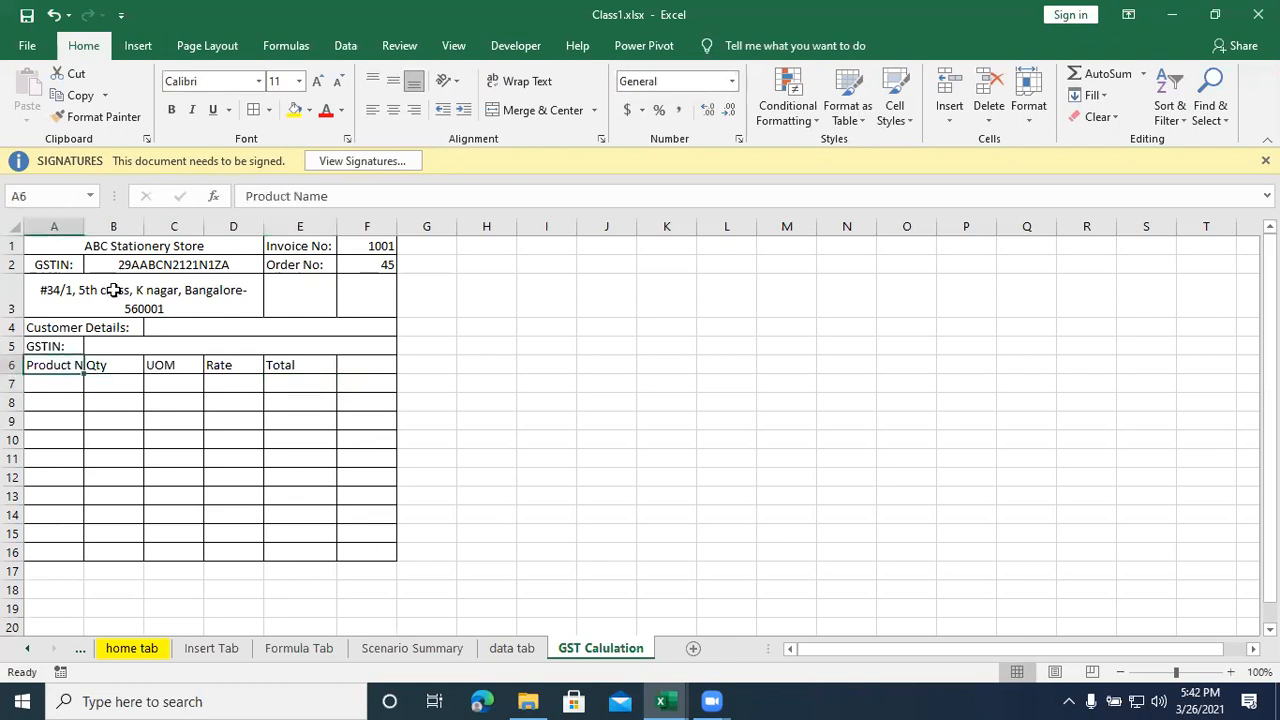
pyautogui.moveTo(94, 364); pyautogui.dragTo(297, 365)
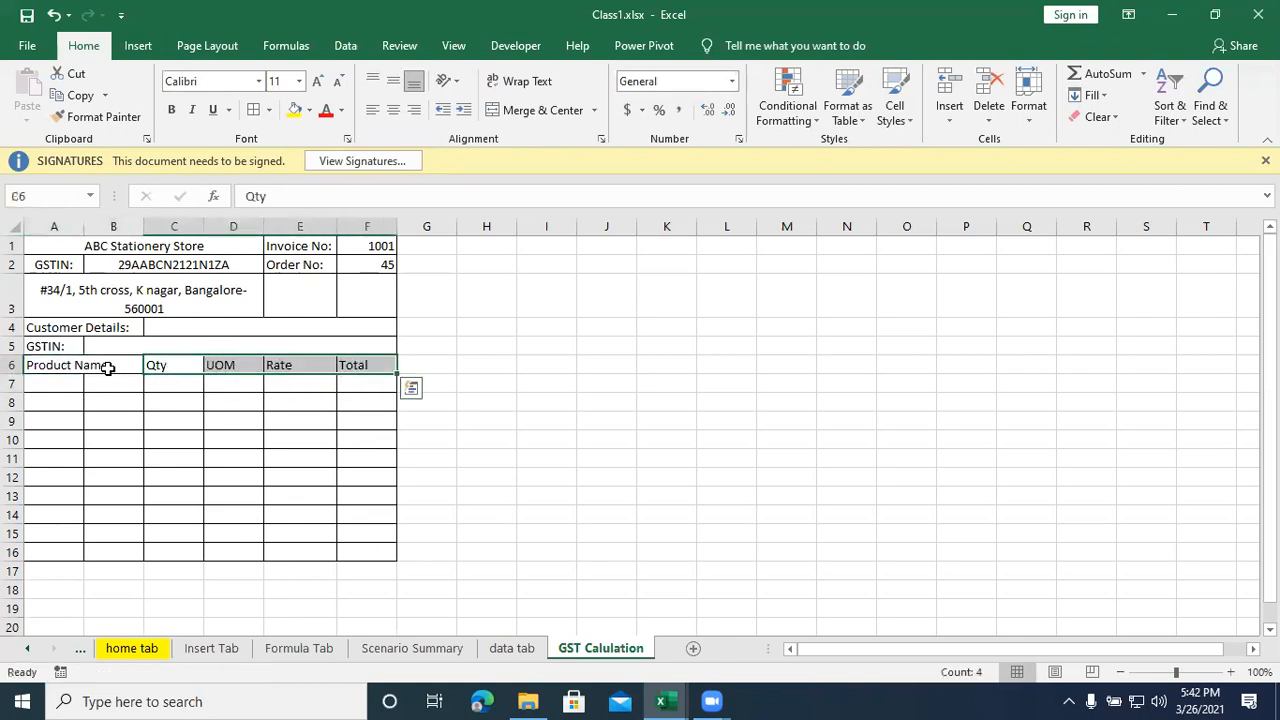
pyautogui.moveTo(85, 224); pyautogui.dragTo(118, 224)
# - Enter the heading HSN No. in B6 and save the workbook
pyautogui.click(146, 364)
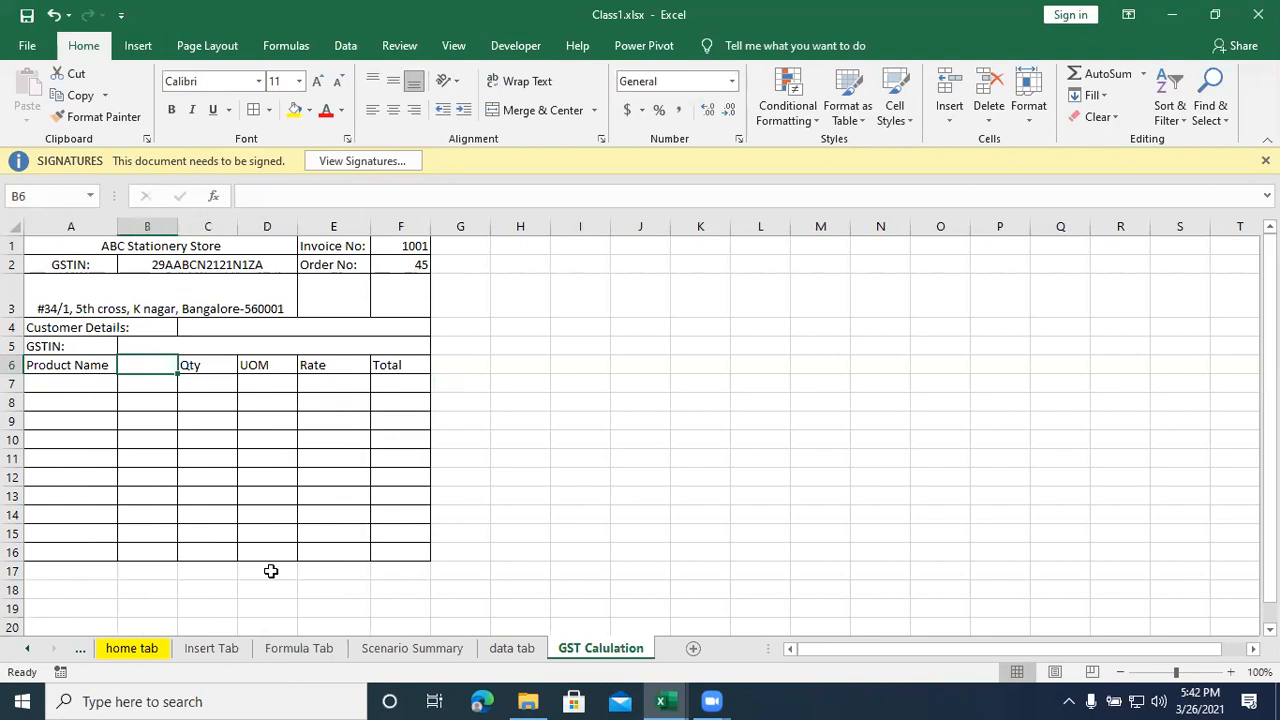
pyautogui.write('HSN No.')
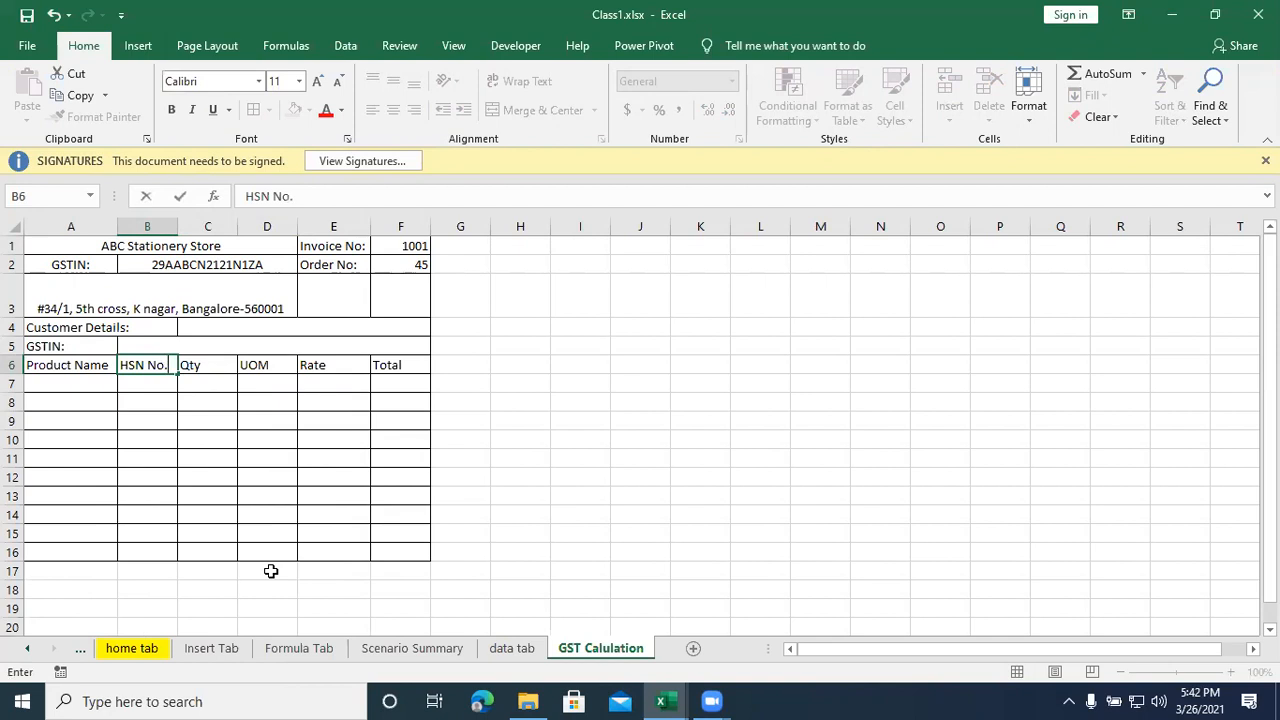
pyautogui.click(230, 536)
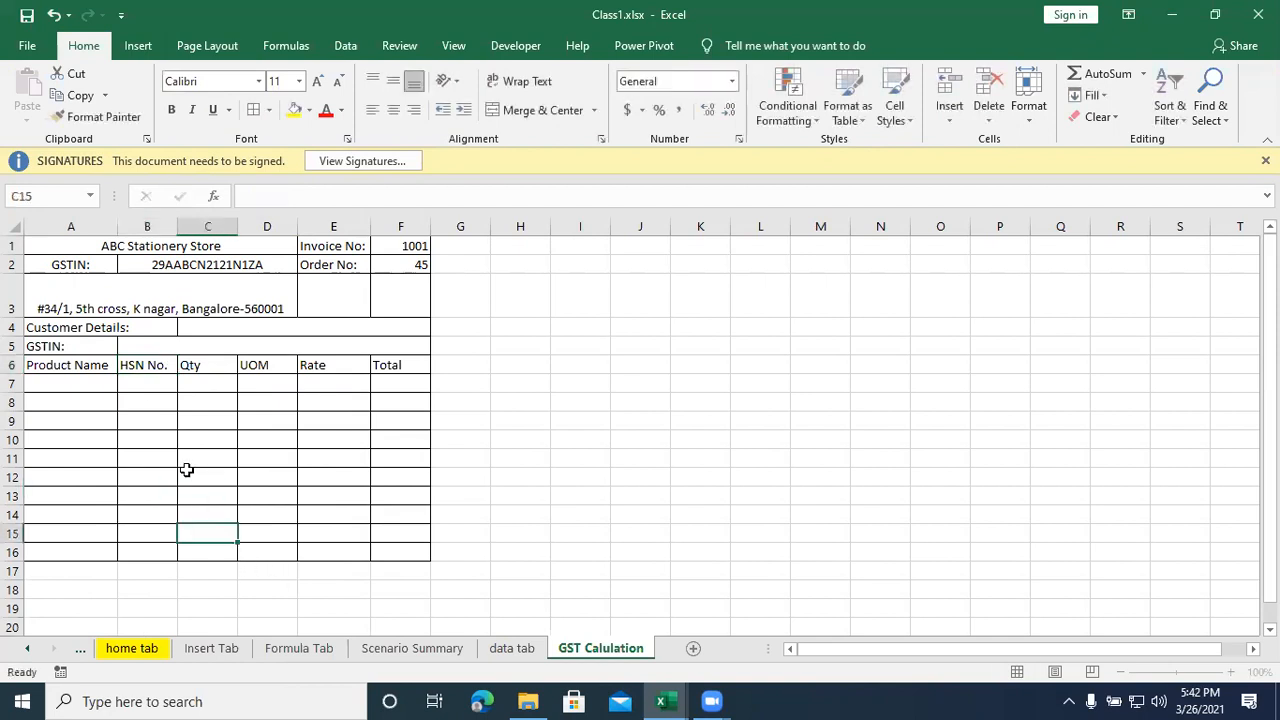
pyautogui.click(88, 384)
pyautogui.hotkey('ctrl', 's')
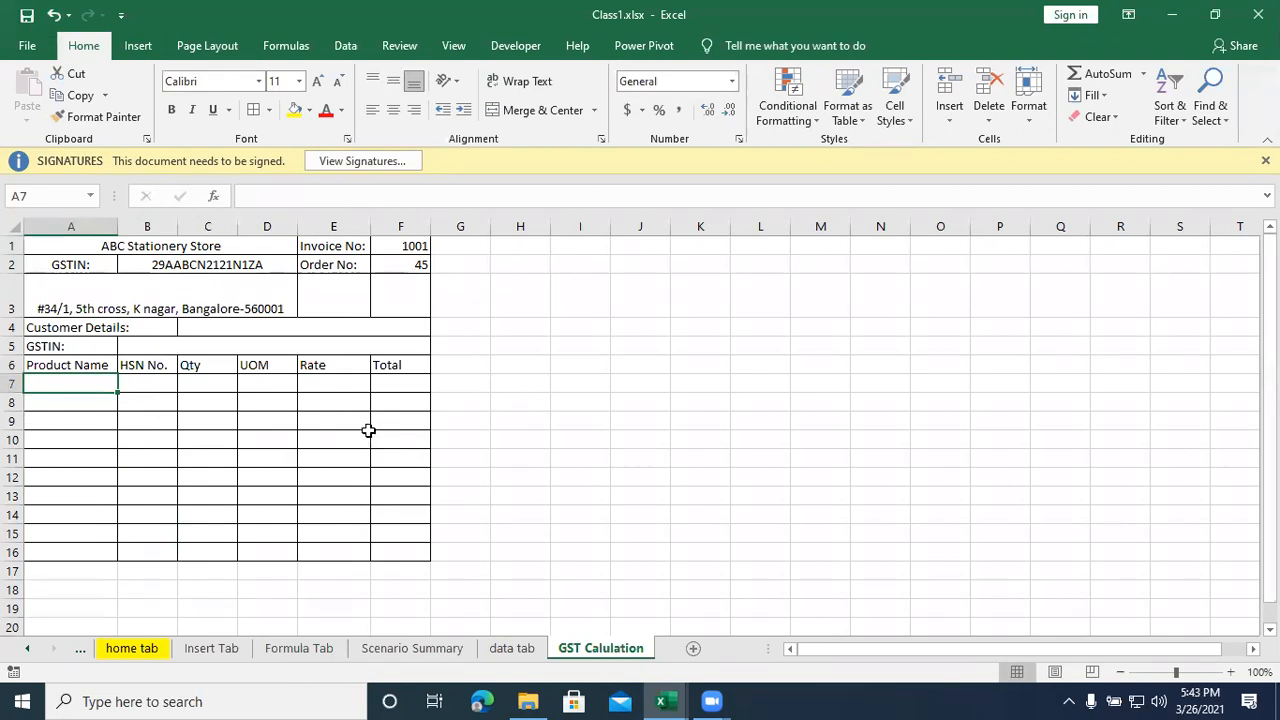
# - Review the invoice layout and each item table heading from Product Name through Total
pyautogui.click(366, 402)
pyautogui.moveTo(86, 246); pyautogui.dragTo(397, 549)
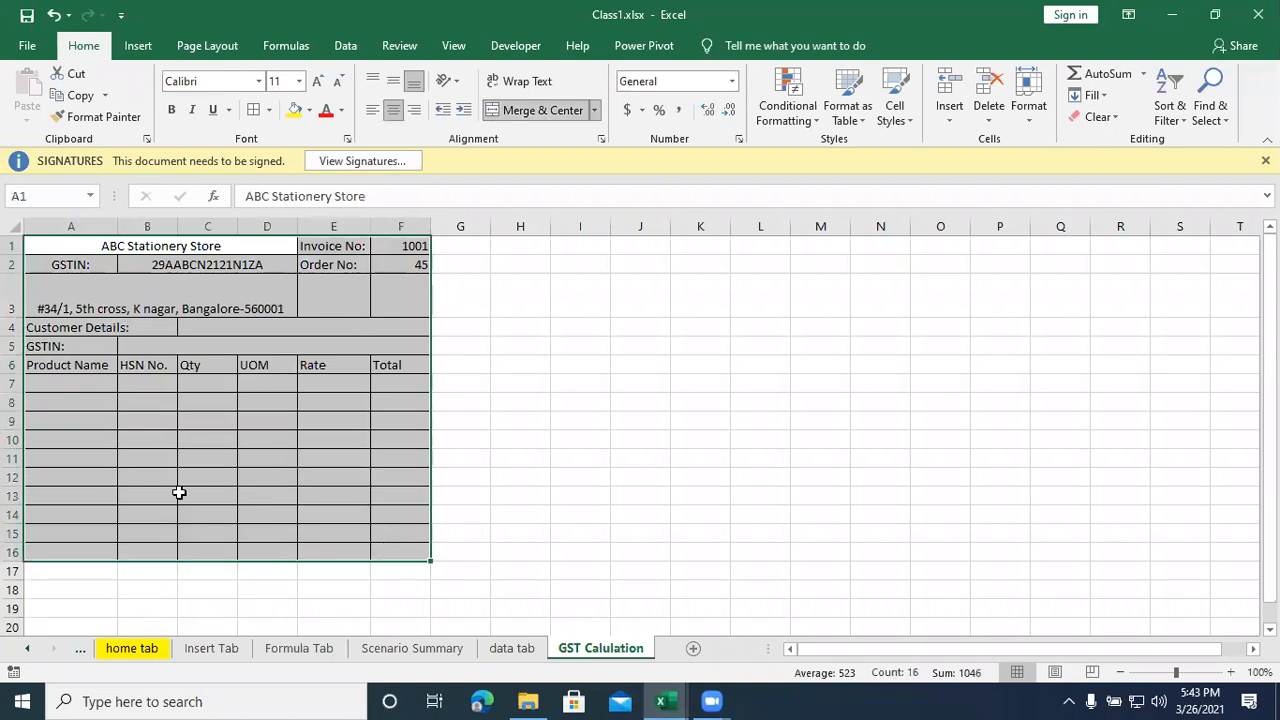
pyautogui.click(74, 366)
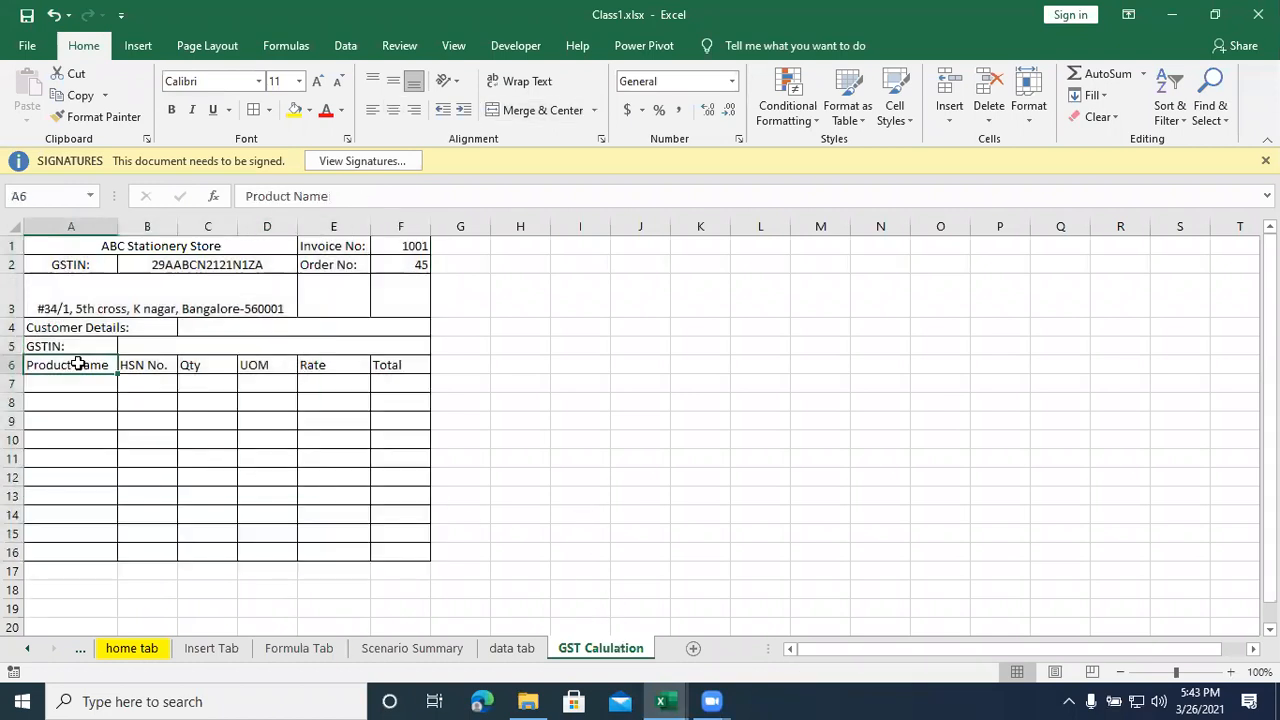
pyautogui.click(157, 372)
pyautogui.click(206, 366)
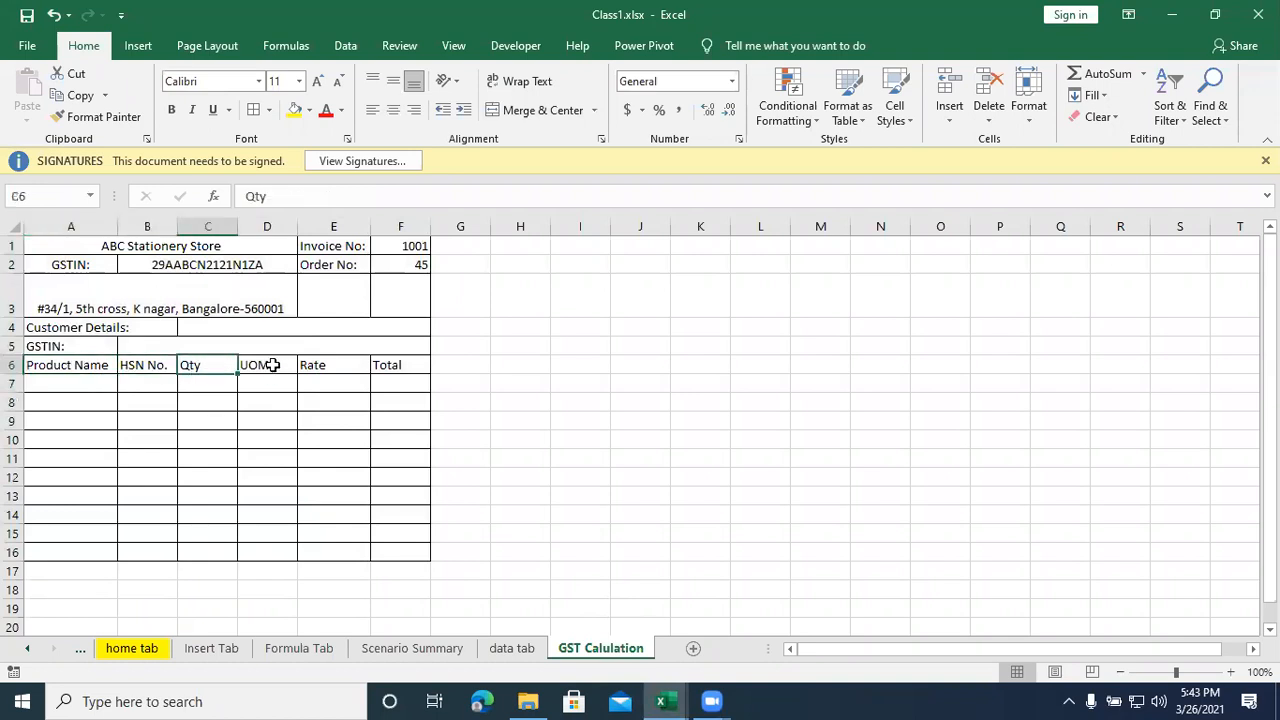
pyautogui.click(272, 366)
pyautogui.click(266, 382)
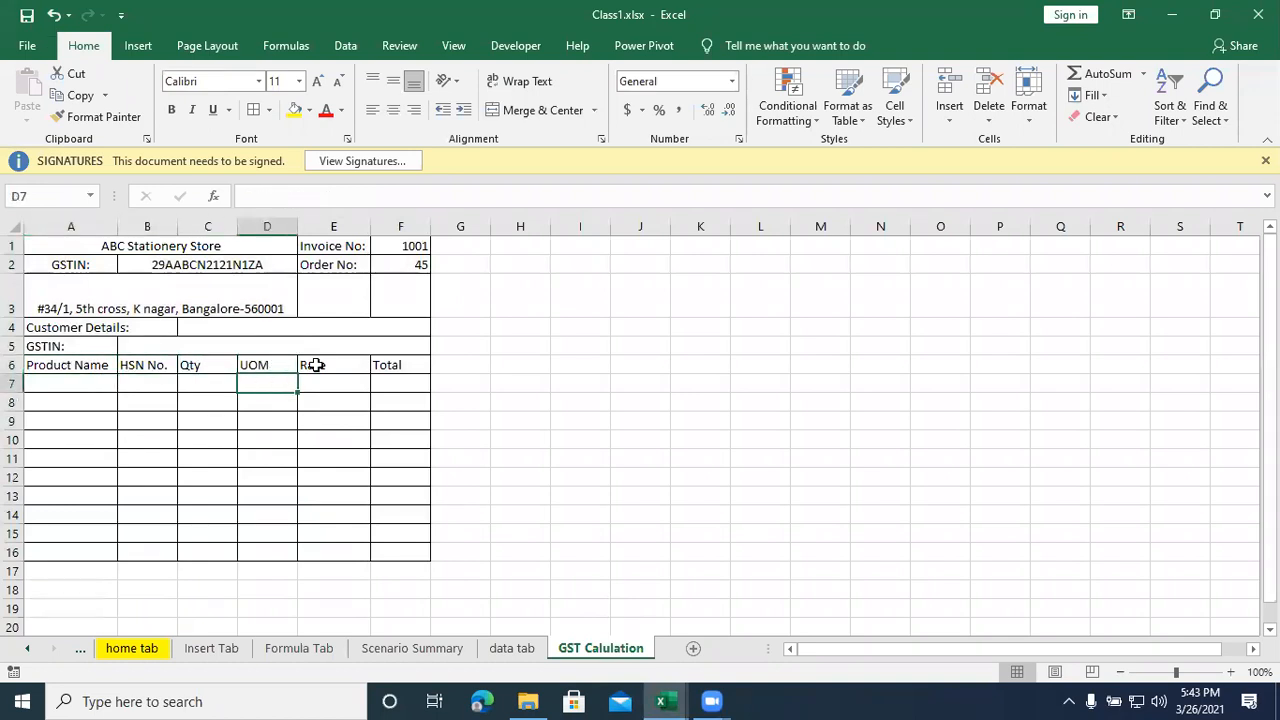
pyautogui.click(318, 364)
pyautogui.click(389, 366)
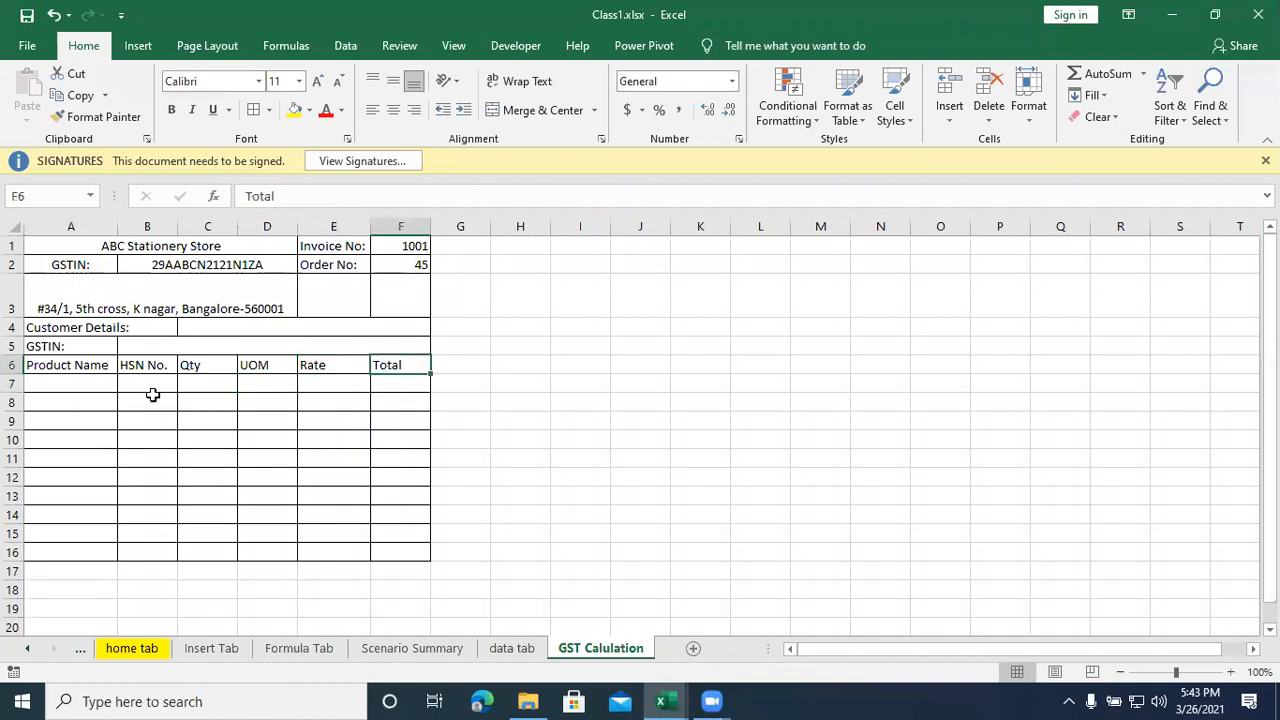
pyautogui.click(381, 381)
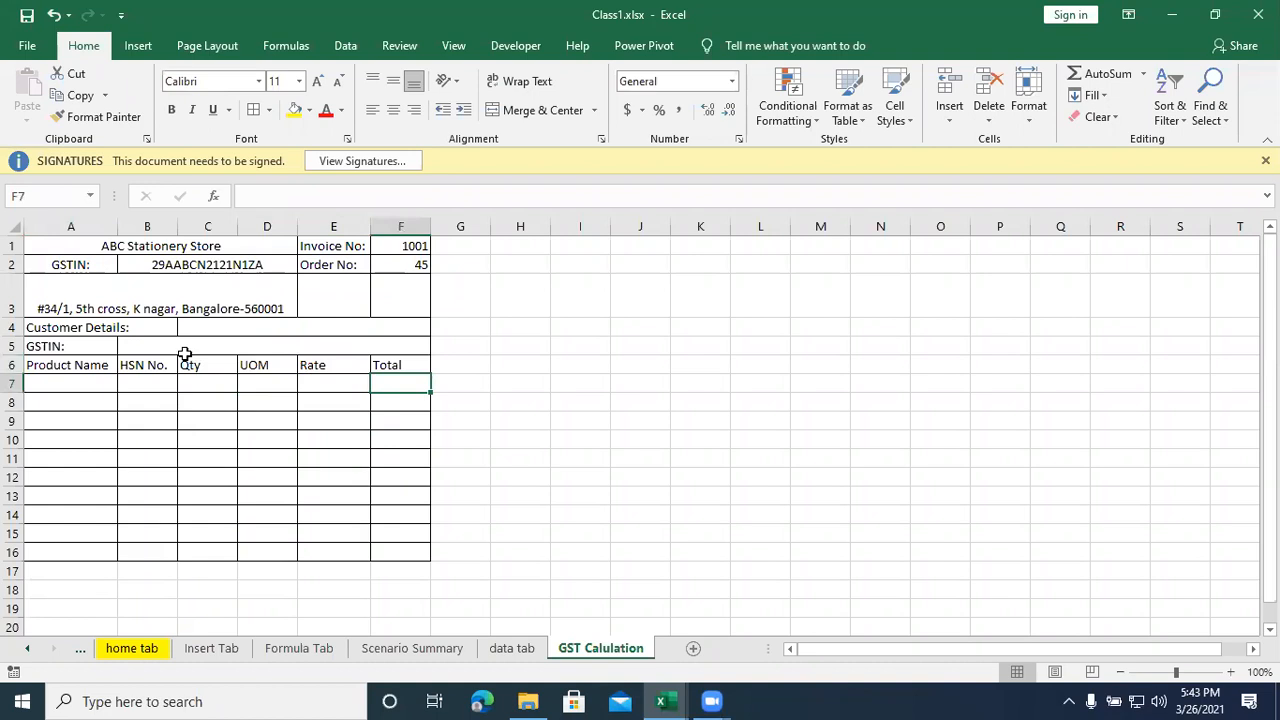
pyautogui.moveTo(211, 364); pyautogui.dragTo(212, 440)
pyautogui.moveTo(336, 368); pyautogui.dragTo(338, 440)
pyautogui.click(398, 376)
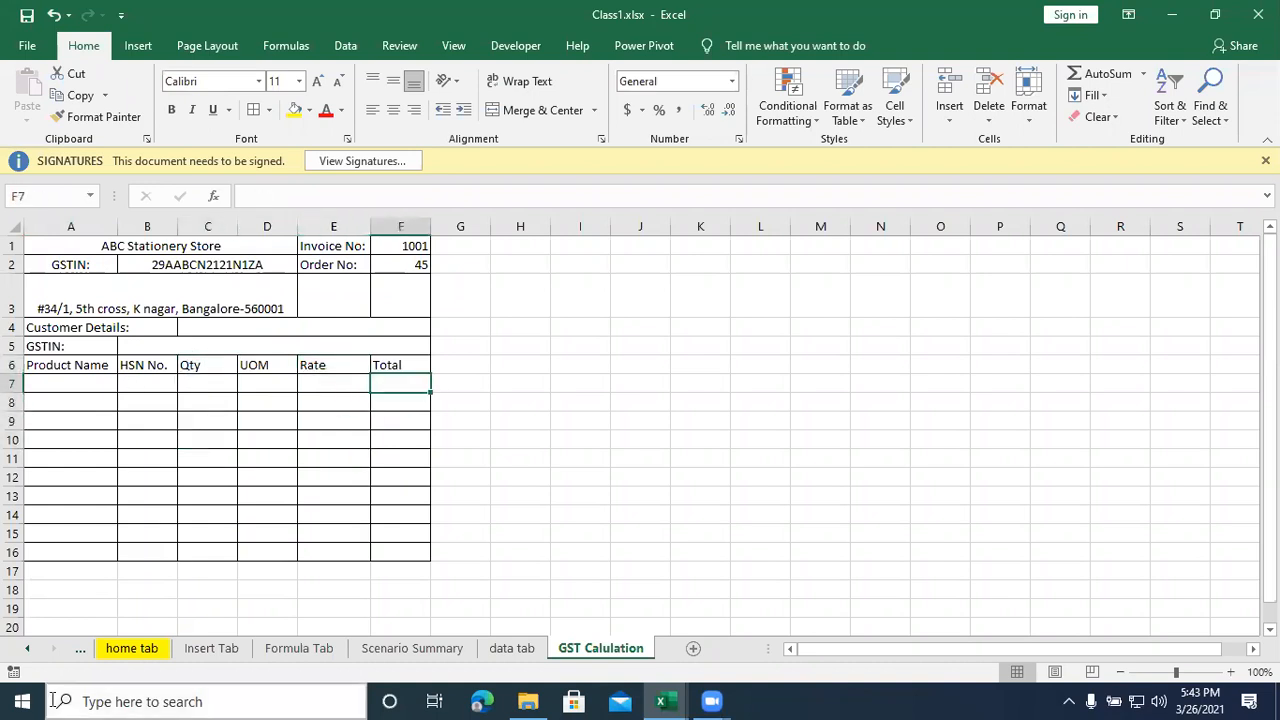
# - Enter Product1 in A7 and Product2 in A8, and fill the series down to Product5 in A11
pyautogui.click(40, 383)
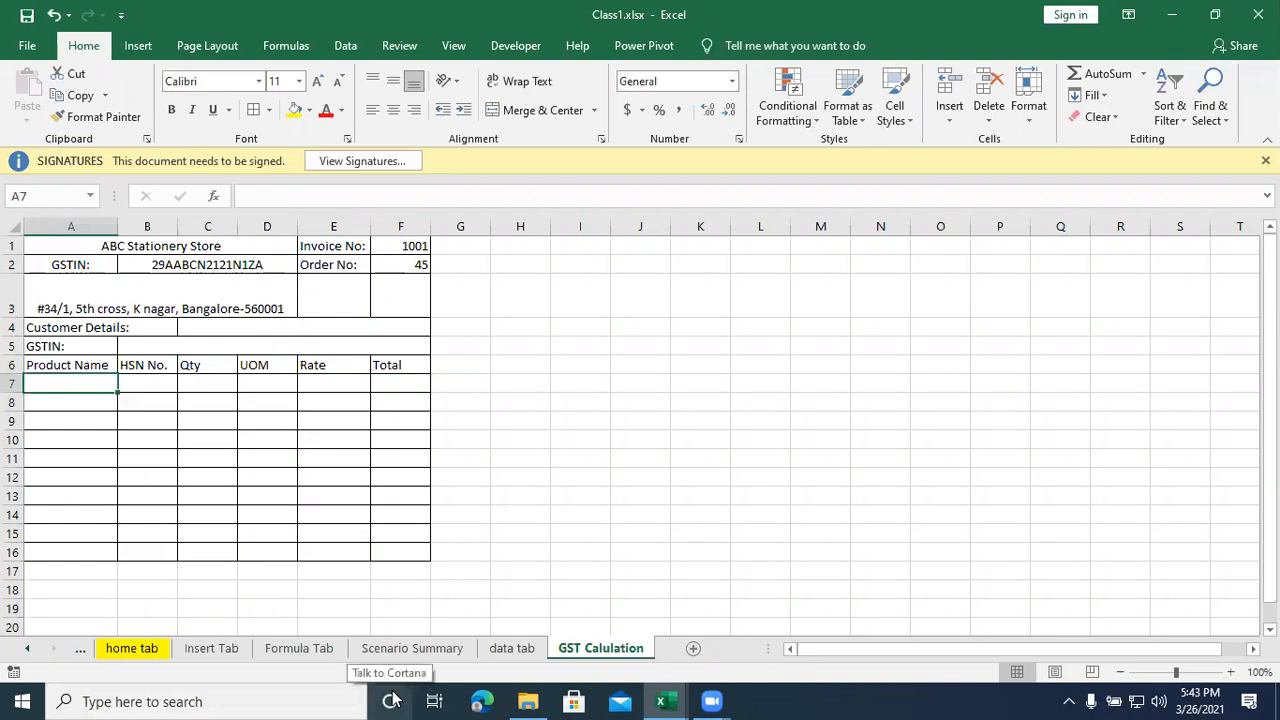
pyautogui.write('Produ')
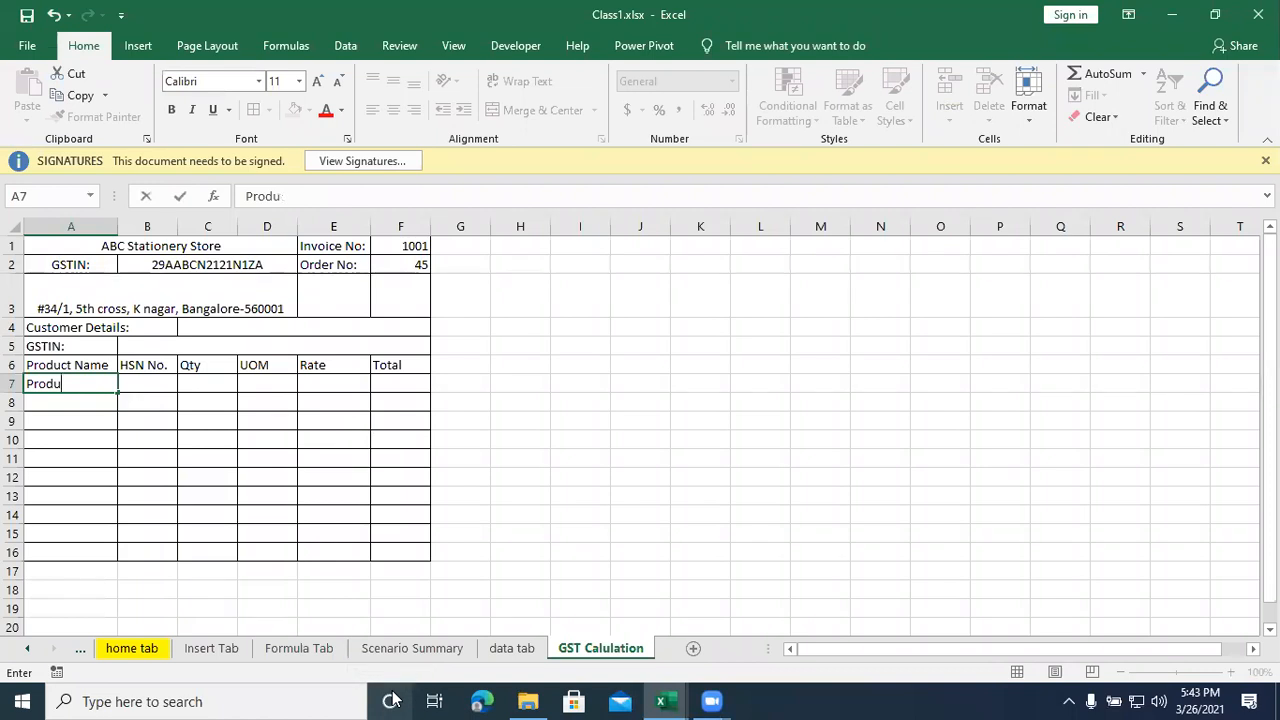
pyautogui.write('ct')
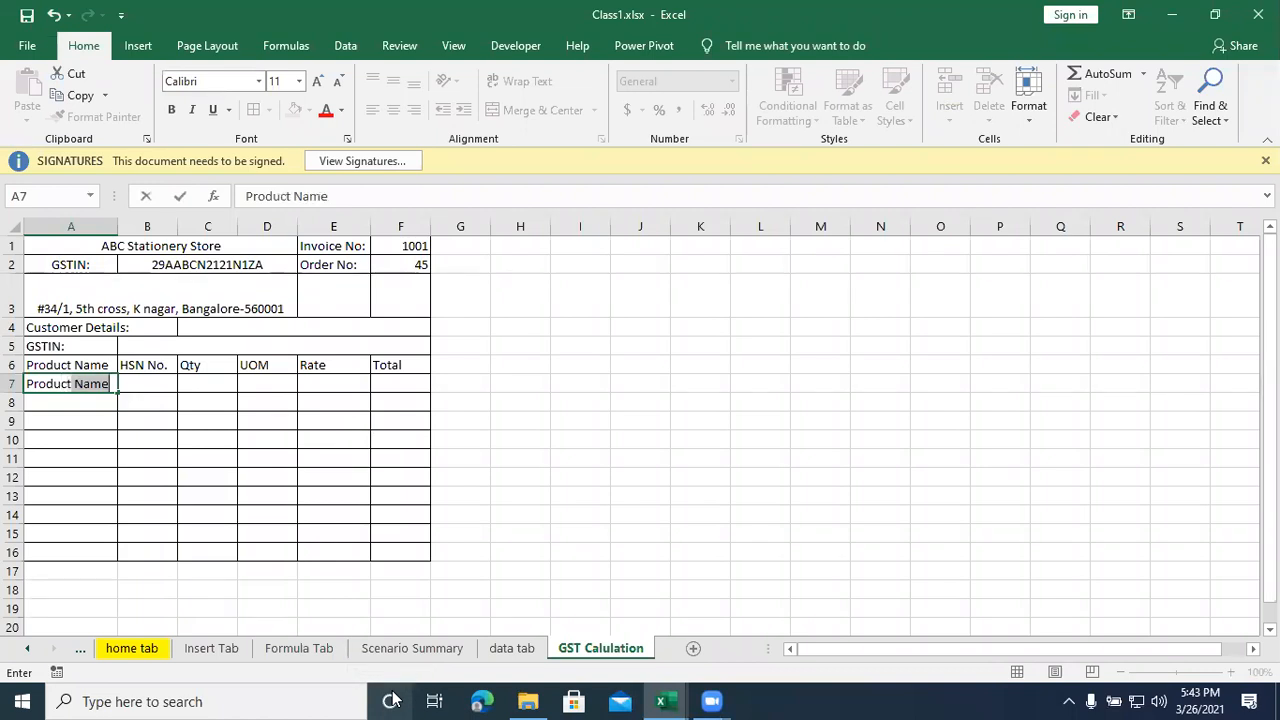
pyautogui.write('ct1')
pyautogui.press('Return')
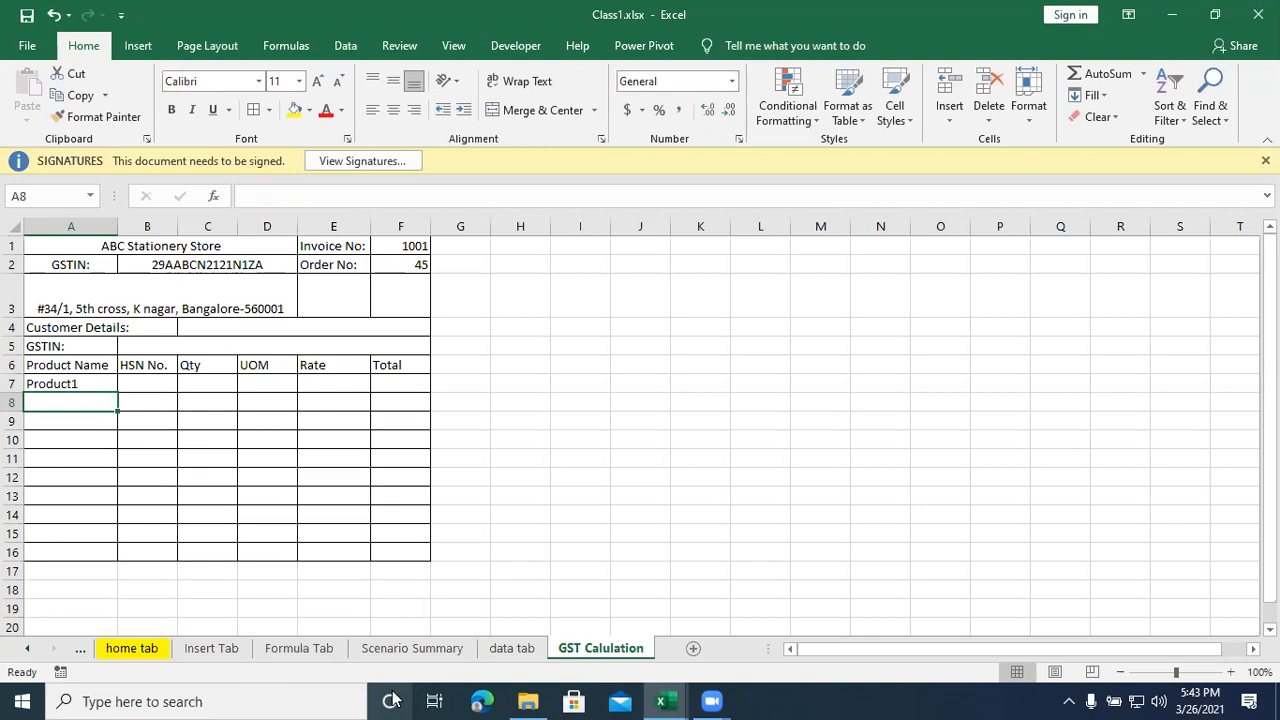
pyautogui.write('Product')
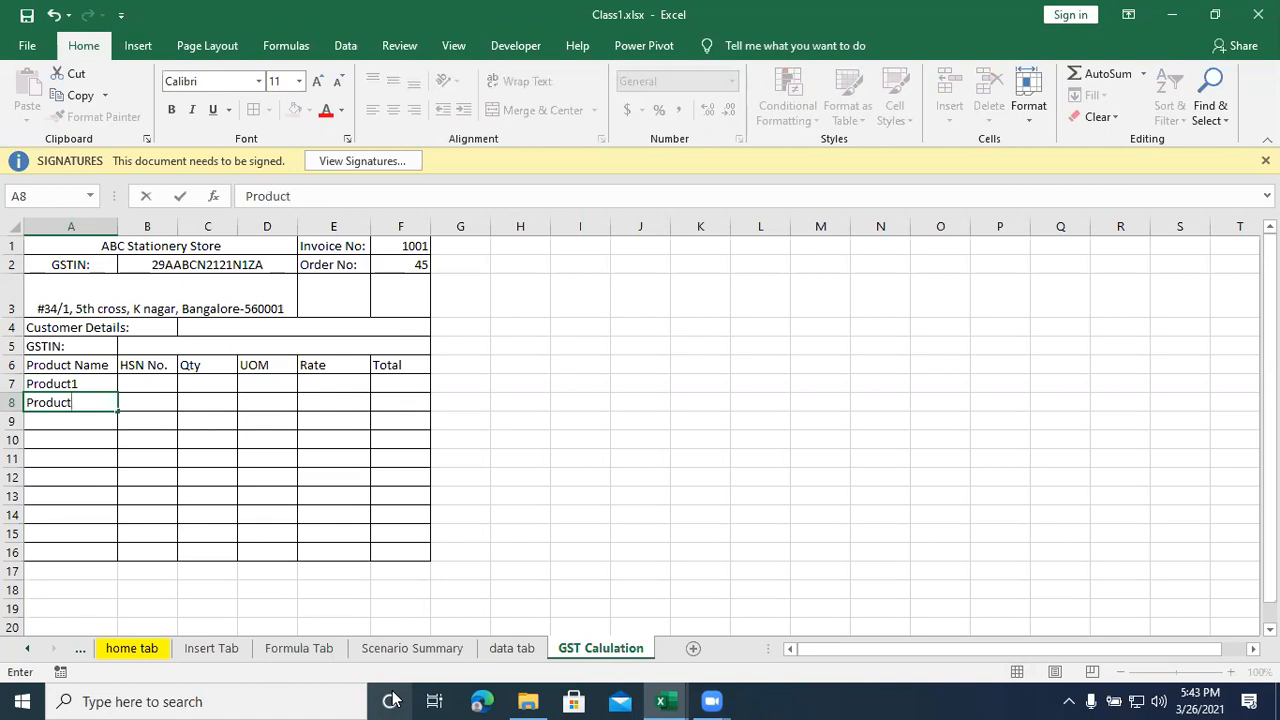
pyautogui.write('2')
pyautogui.press('Return')
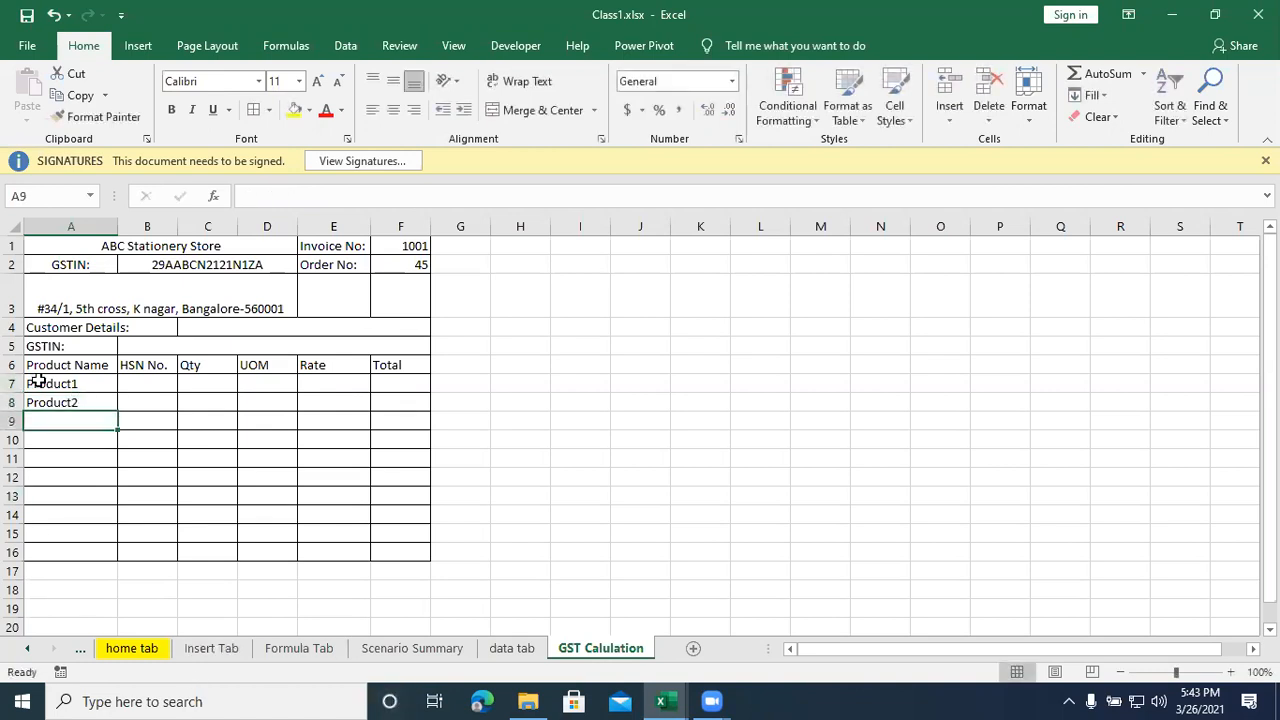
pyautogui.moveTo(36, 380); pyautogui.dragTo(40, 402)
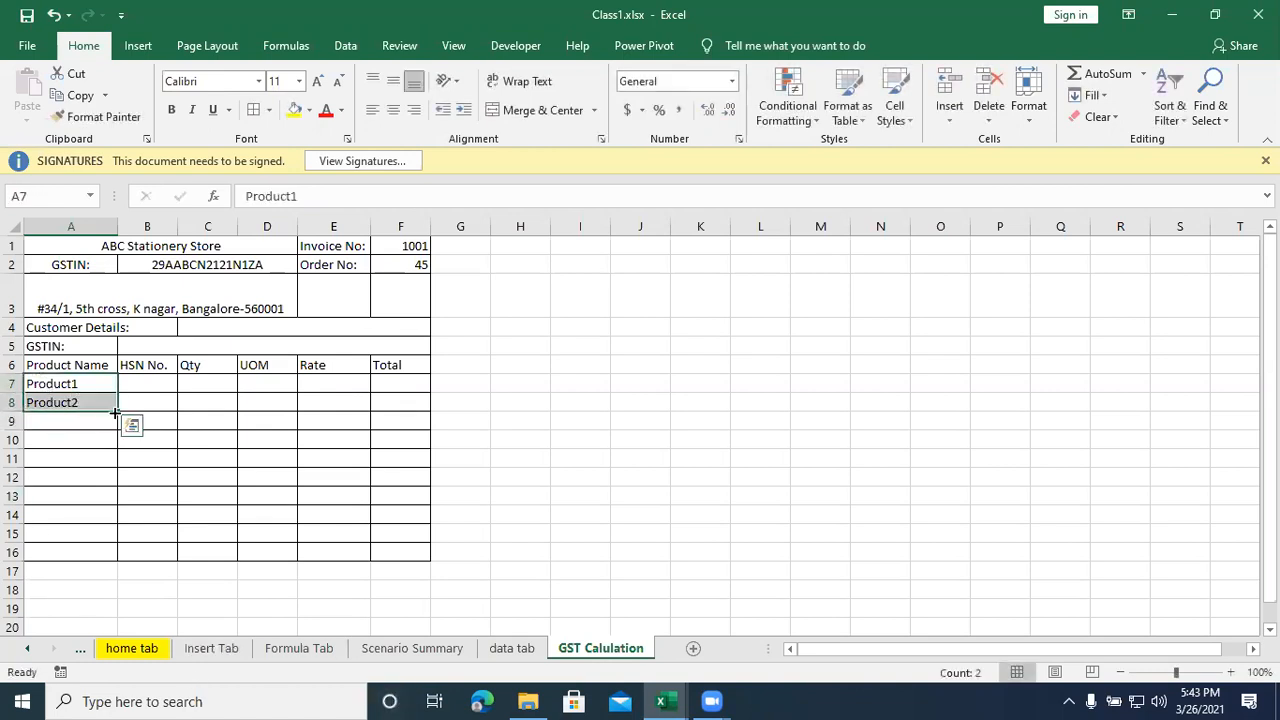
pyautogui.moveTo(117, 411); pyautogui.dragTo(120, 468)
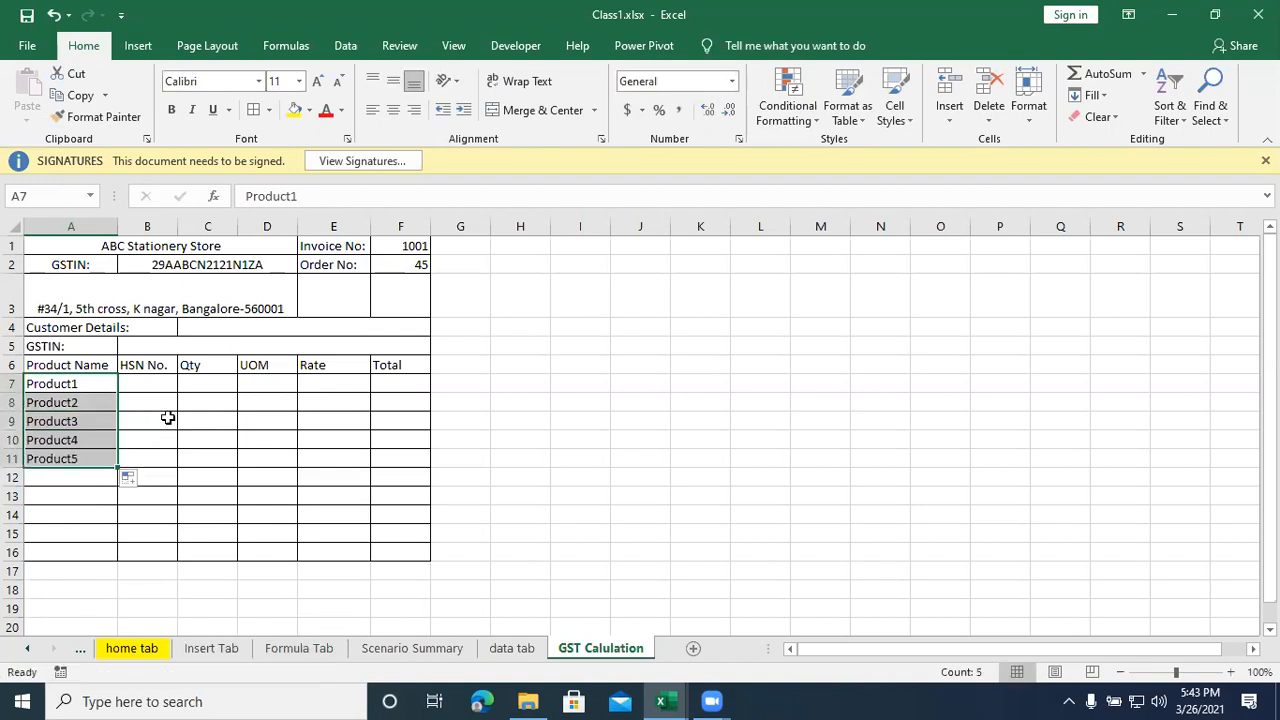
# - Enter the HSN numbers 3546, 3356, 2341, 3566 and 2544 for Product1 to Product5 in B7:B11
pyautogui.click(141, 382)
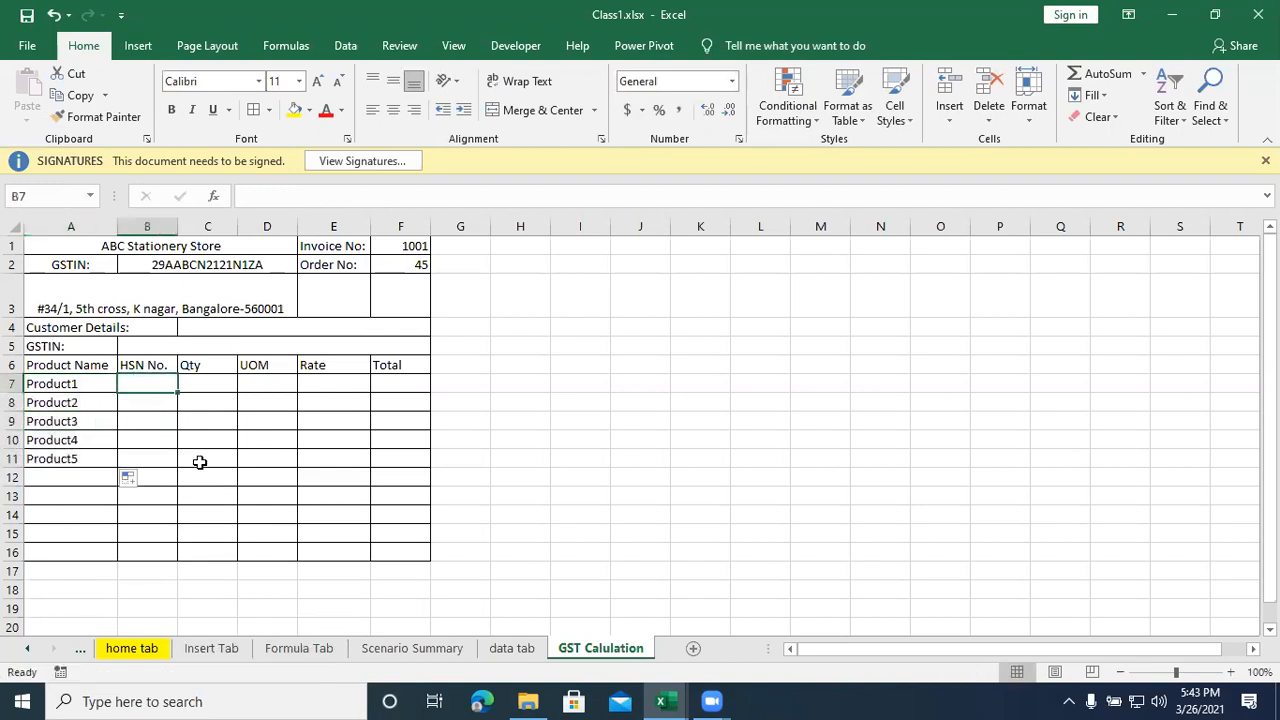
pyautogui.write('3546')
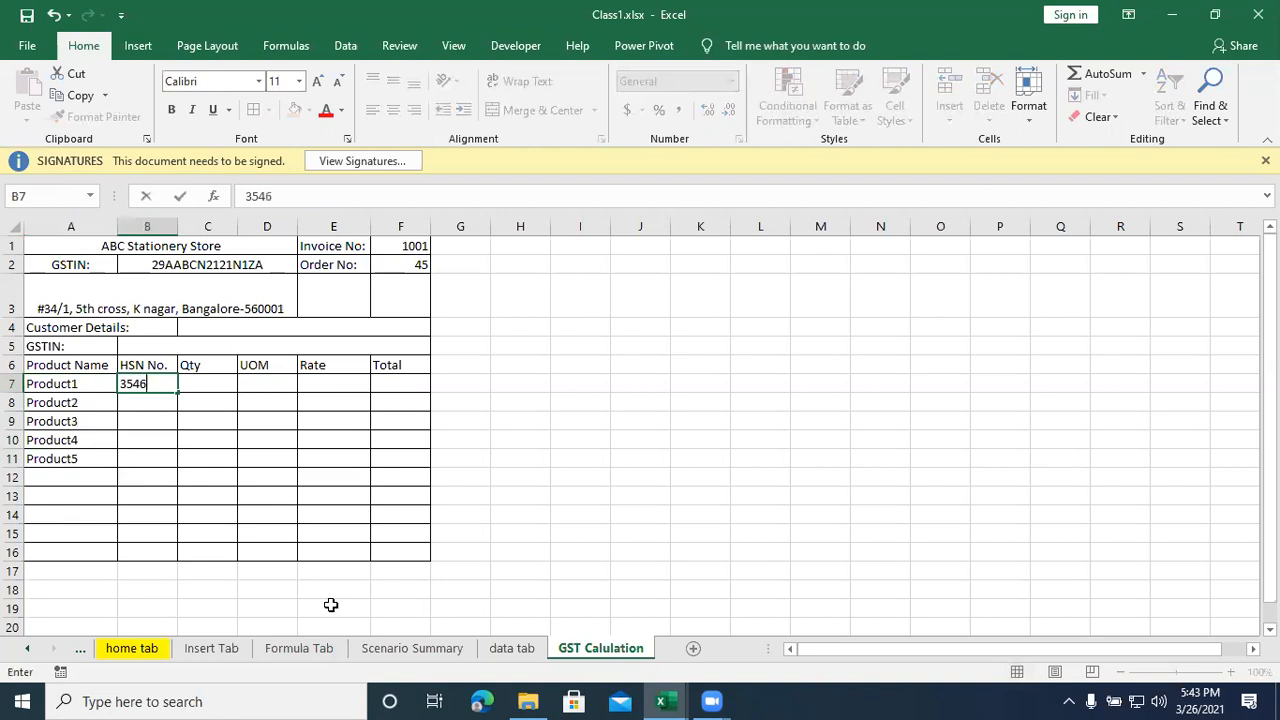
pyautogui.press('Return')
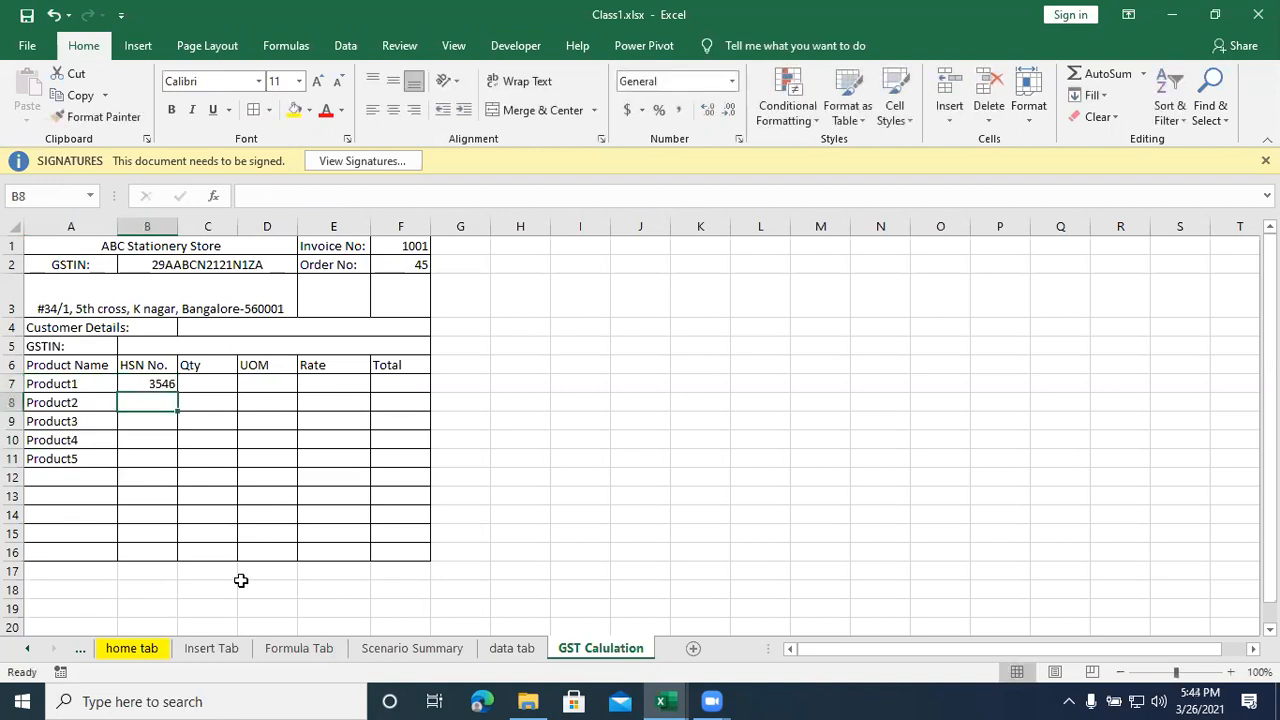
pyautogui.press('Return')
pyautogui.click(150, 402)
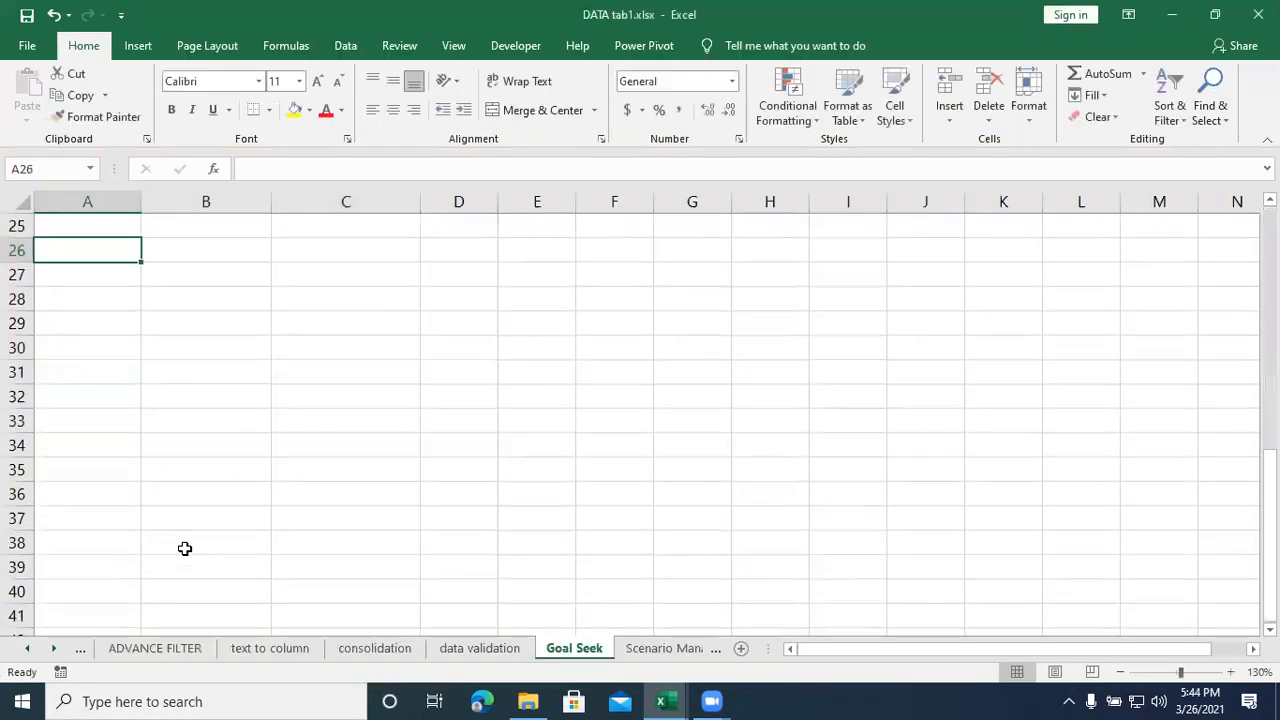
pyautogui.click(1171, 20)
pyautogui.write('3356')
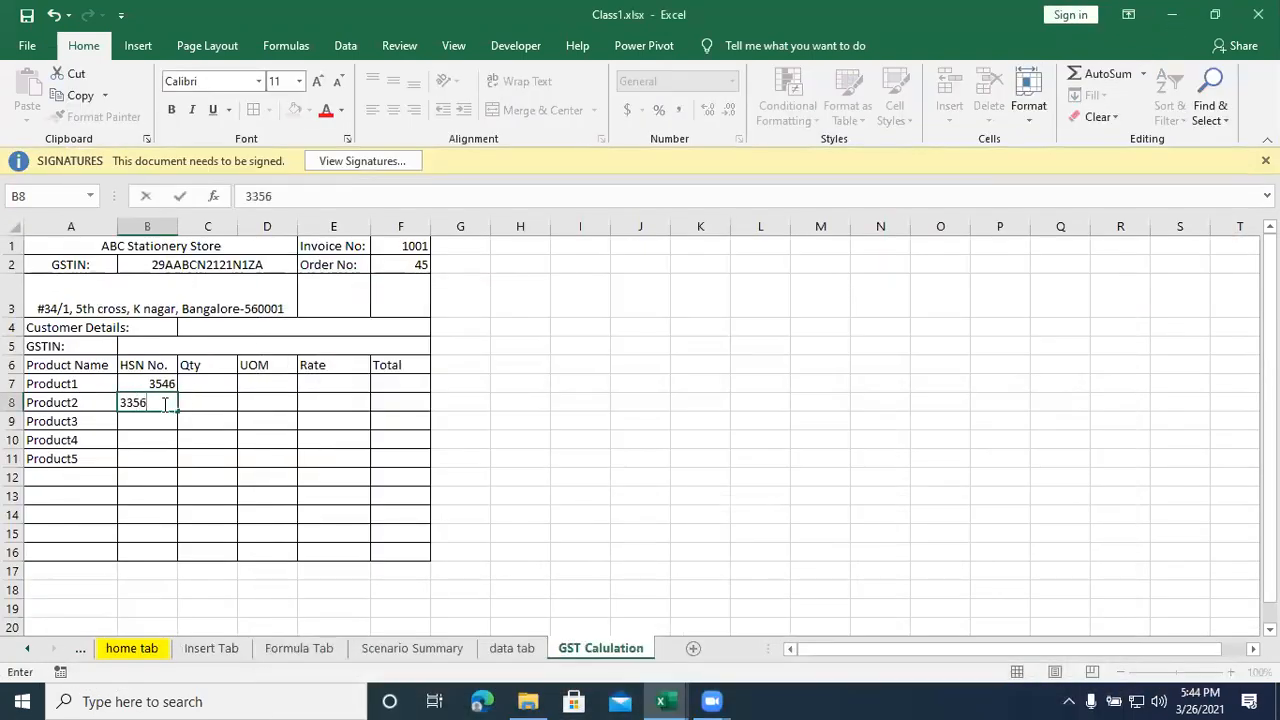
pyautogui.press('Return')
pyautogui.write('2341')
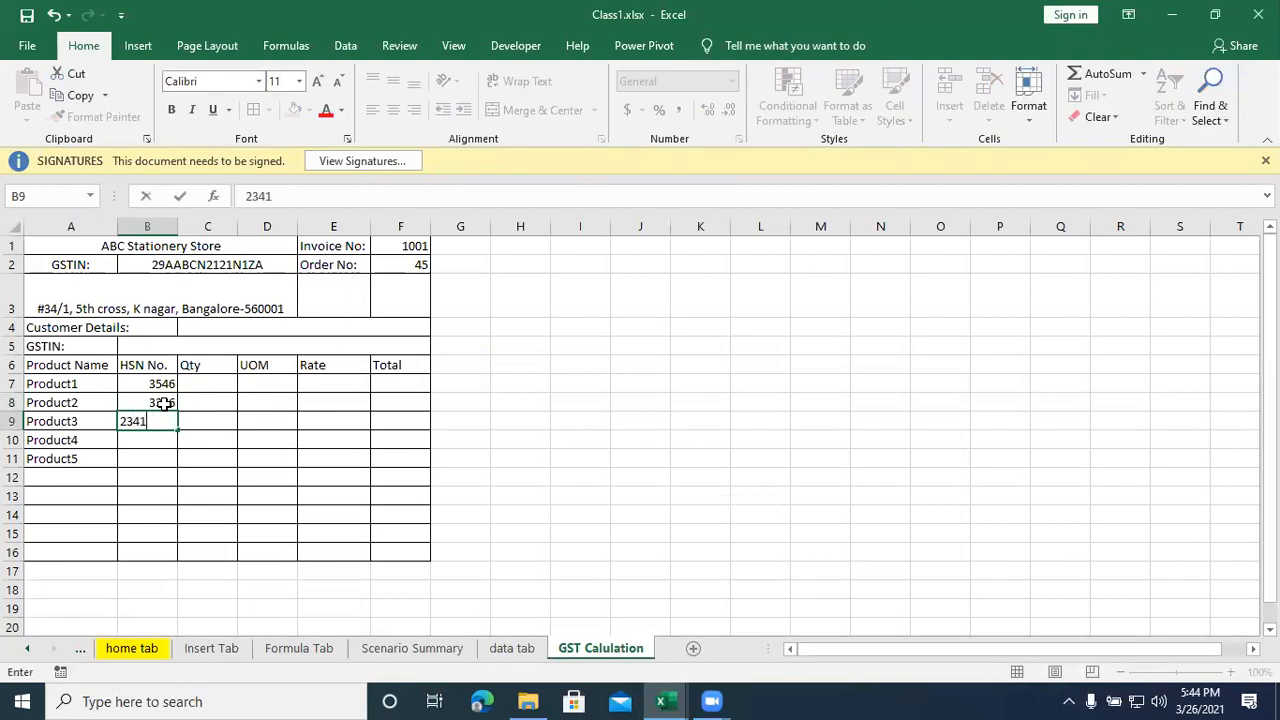
pyautogui.press('Return')
pyautogui.write('3566')
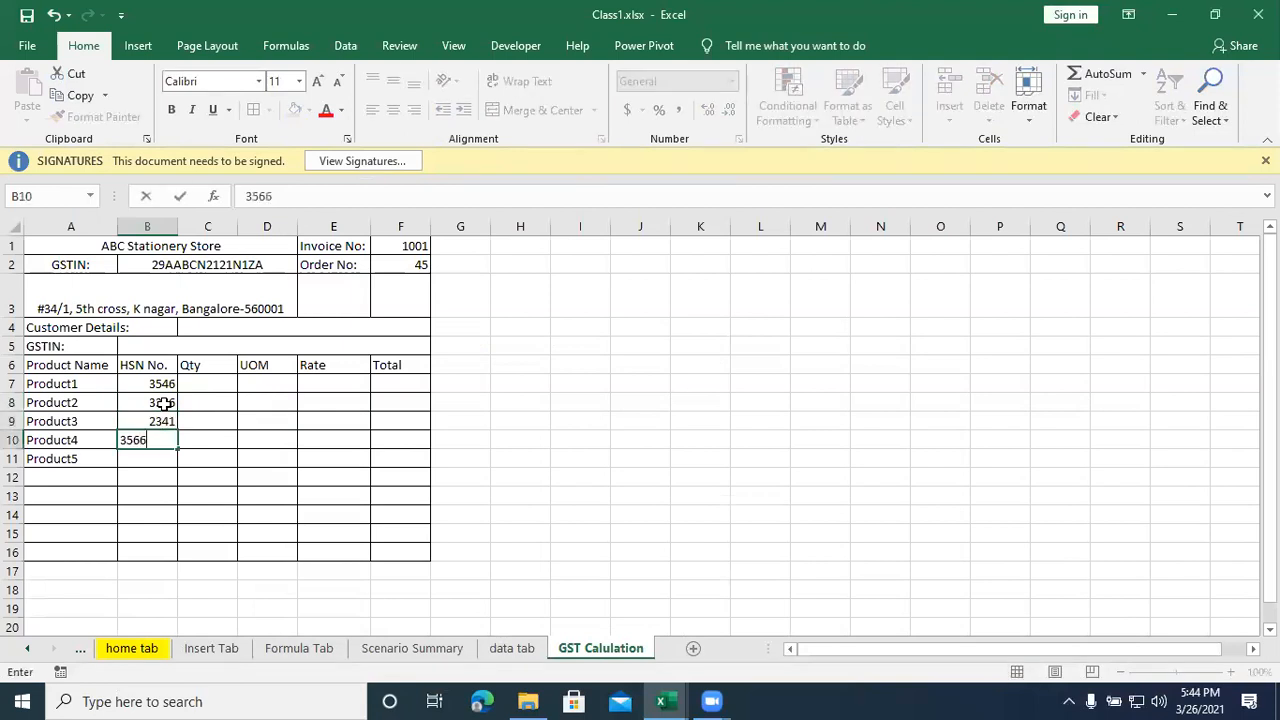
pyautogui.press('Return')
pyautogui.write('2544')
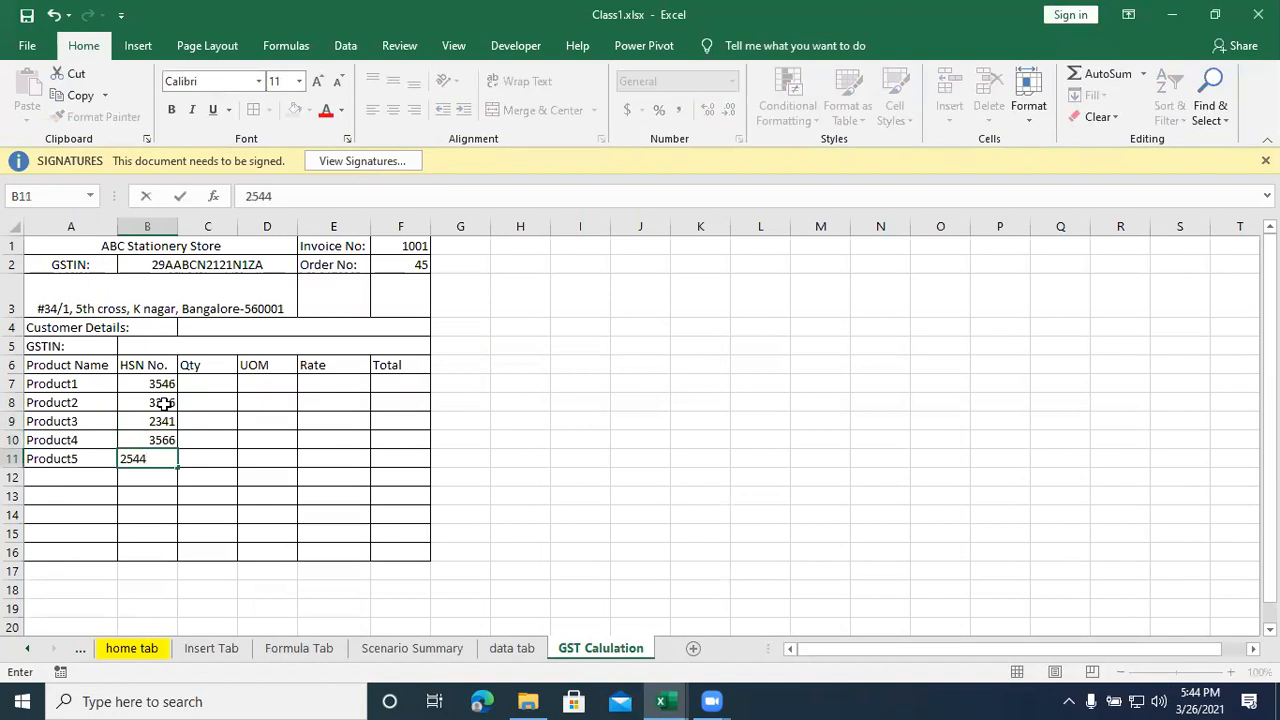
pyautogui.press('Tab')
# - Fill in the Qty values 58, 54, 65, 422 and 65 for the five products in C7:C11
pyautogui.press('Up')
pyautogui.press('Up')
pyautogui.press('Up')
pyautogui.press('Up')
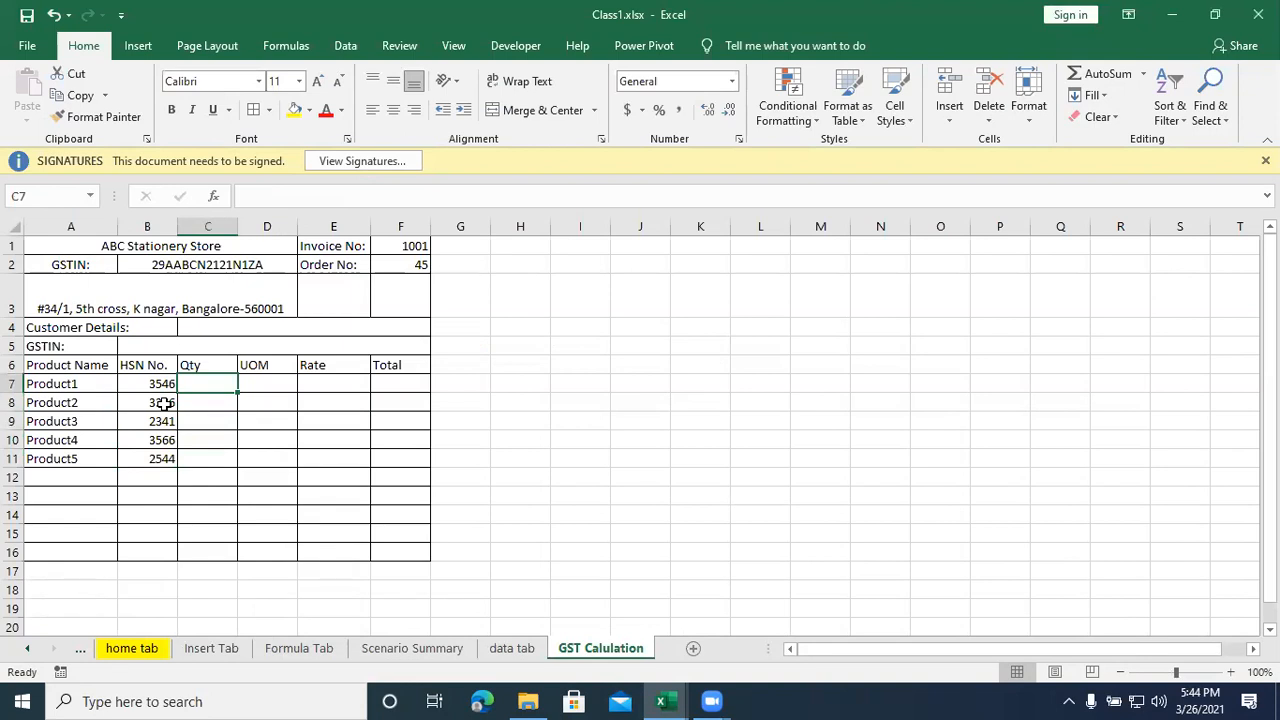
pyautogui.write('58')
pyautogui.press('Return')
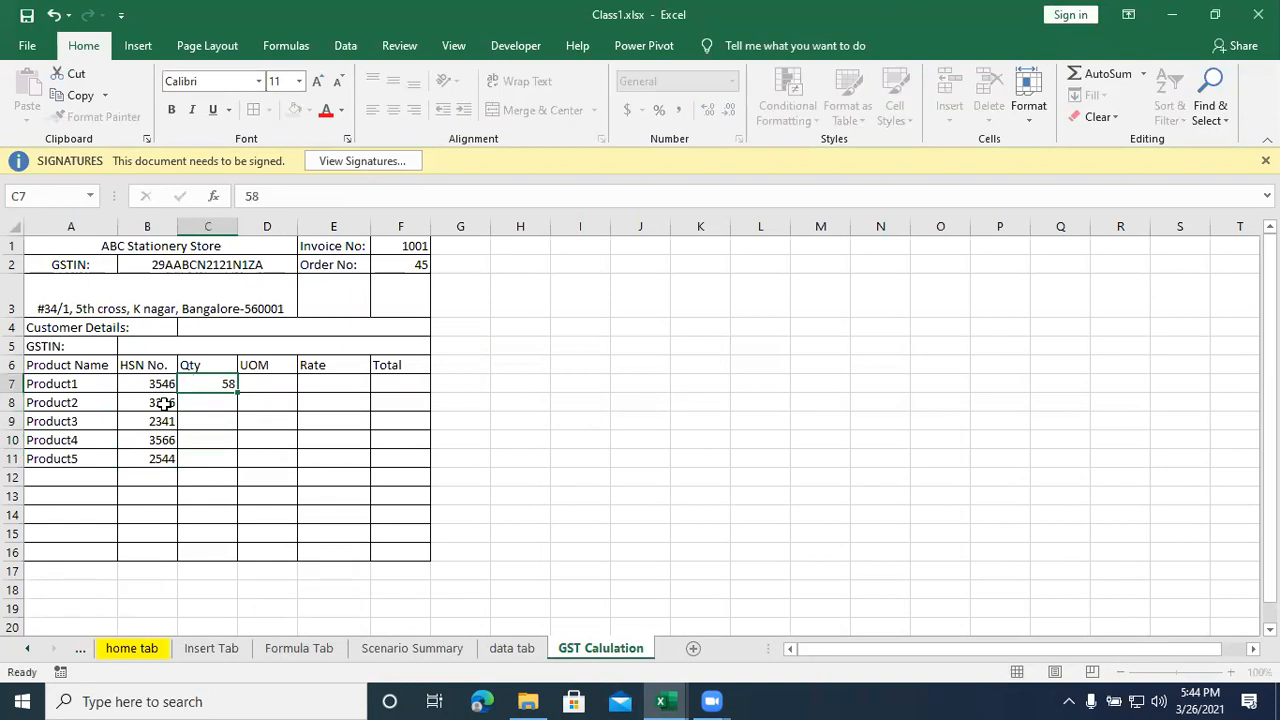
pyautogui.write('54')
pyautogui.press('Return')
pyautogui.write('65')
pyautogui.press('Return')
pyautogui.write('422')
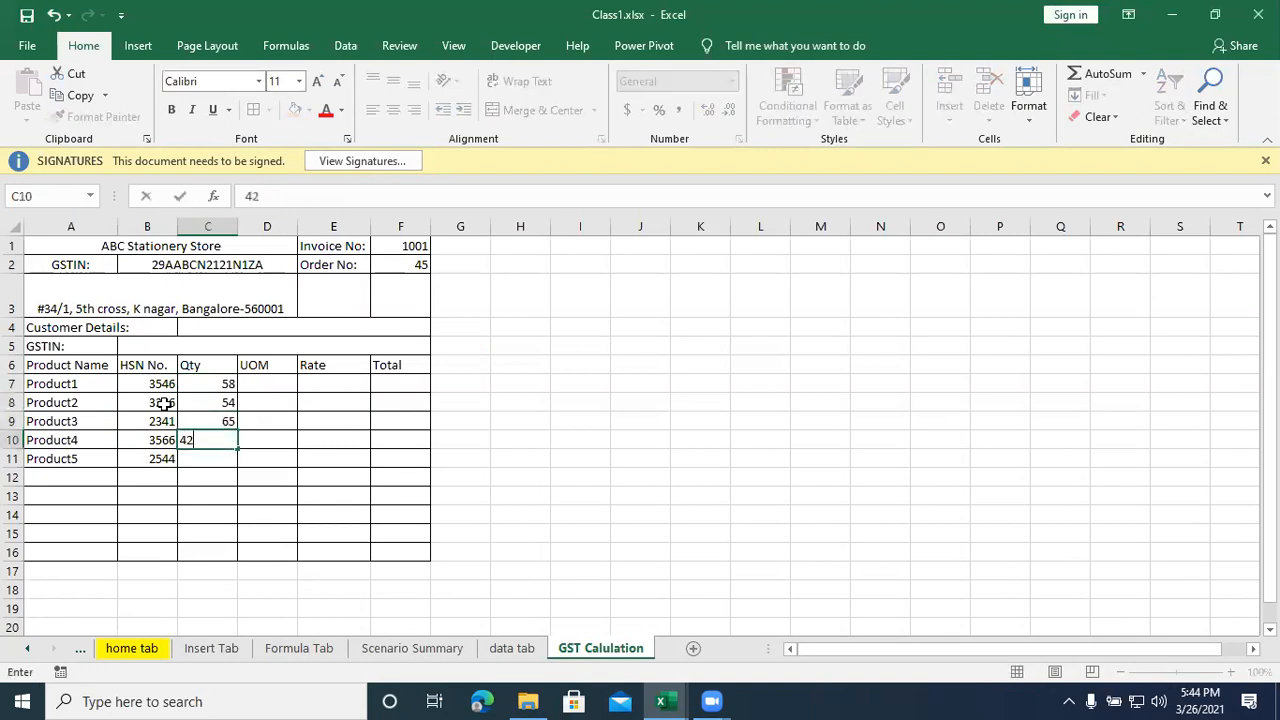
pyautogui.press('Left')
pyautogui.press('Down')
pyautogui.press('Down')
pyautogui.press('Right')
pyautogui.press('Up')
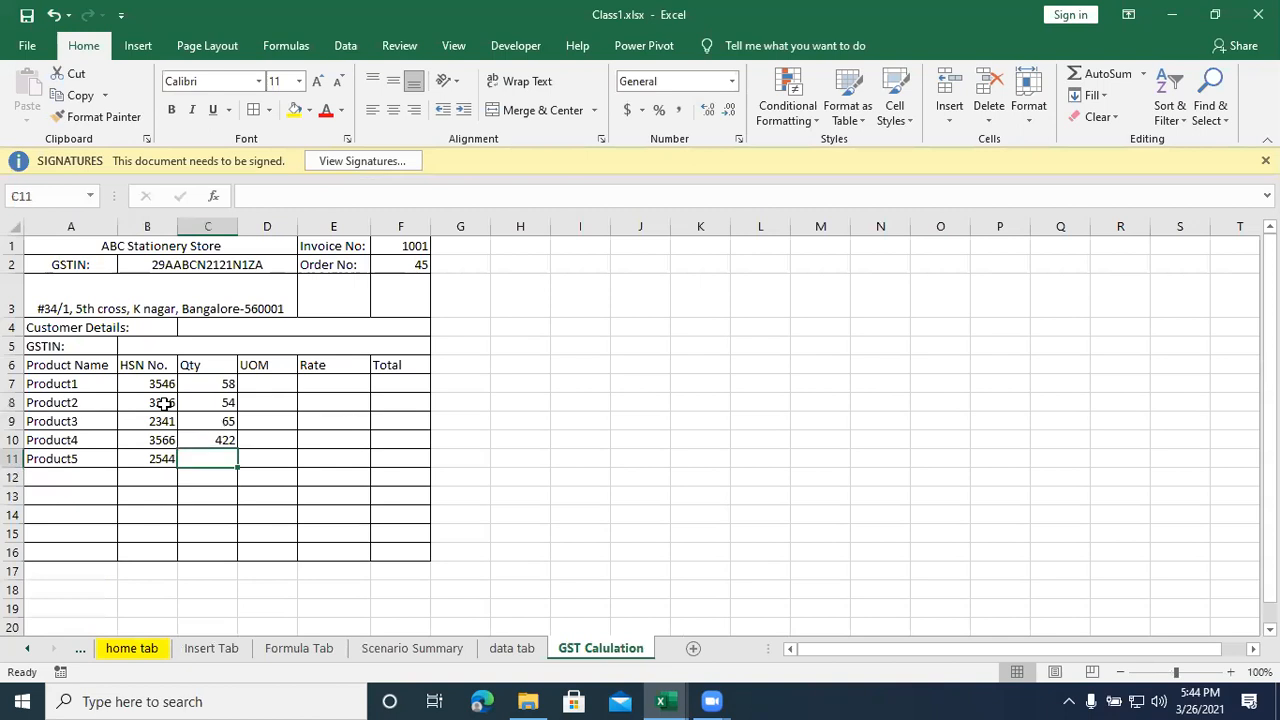
pyautogui.write('65')
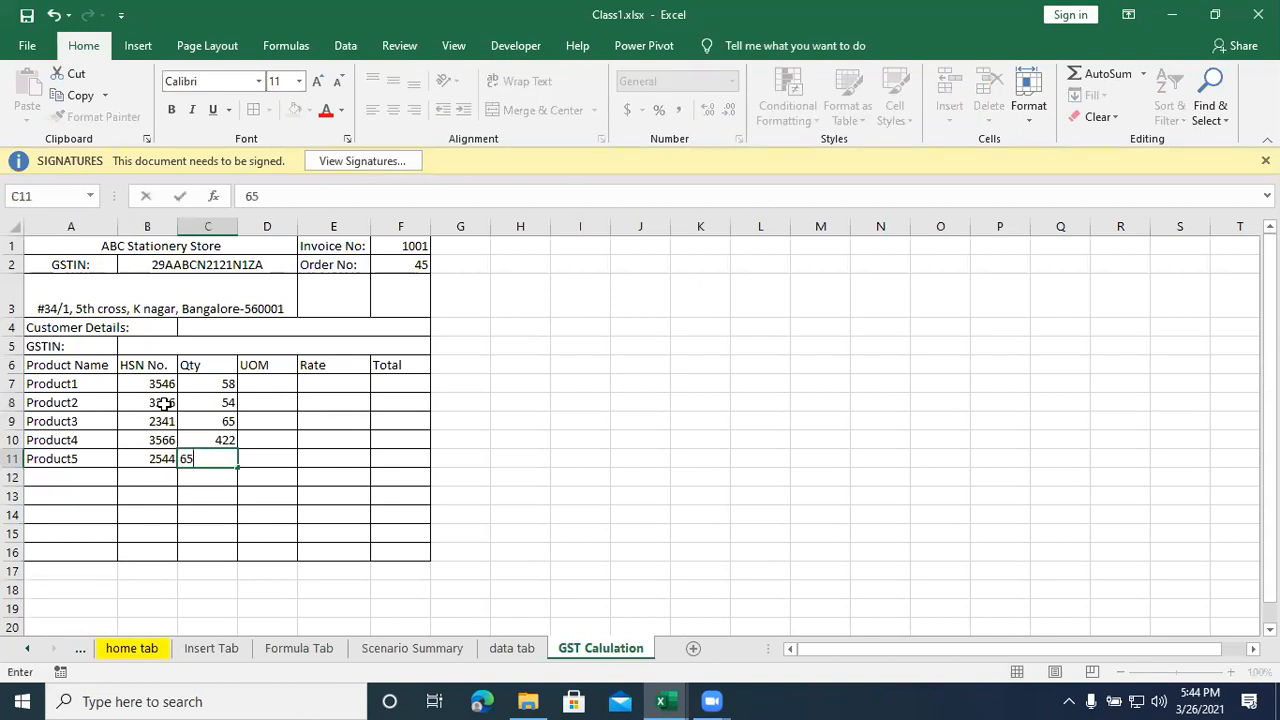
pyautogui.press('Right')
# - Enter the unit No. in D7 and copy it to D8:D11 so all five products have a UOM
pyautogui.press('Up')
pyautogui.press('Up')
pyautogui.press('Up')
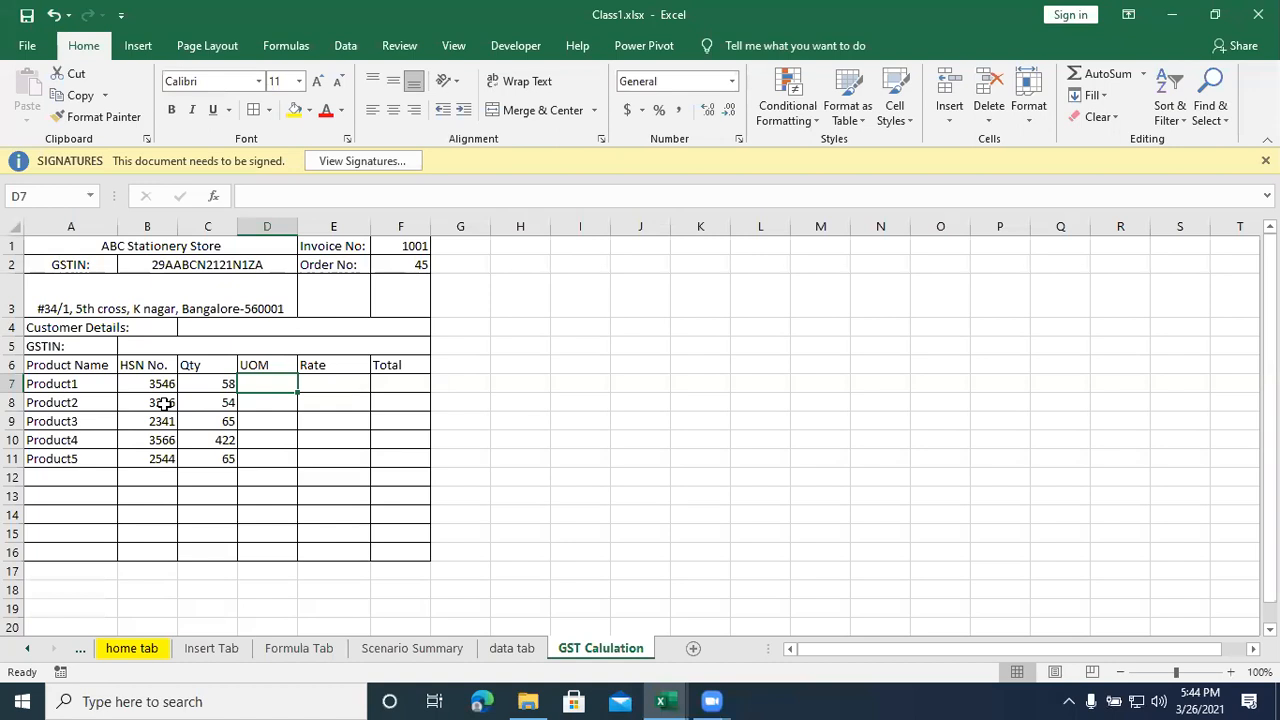
pyautogui.write('No.')
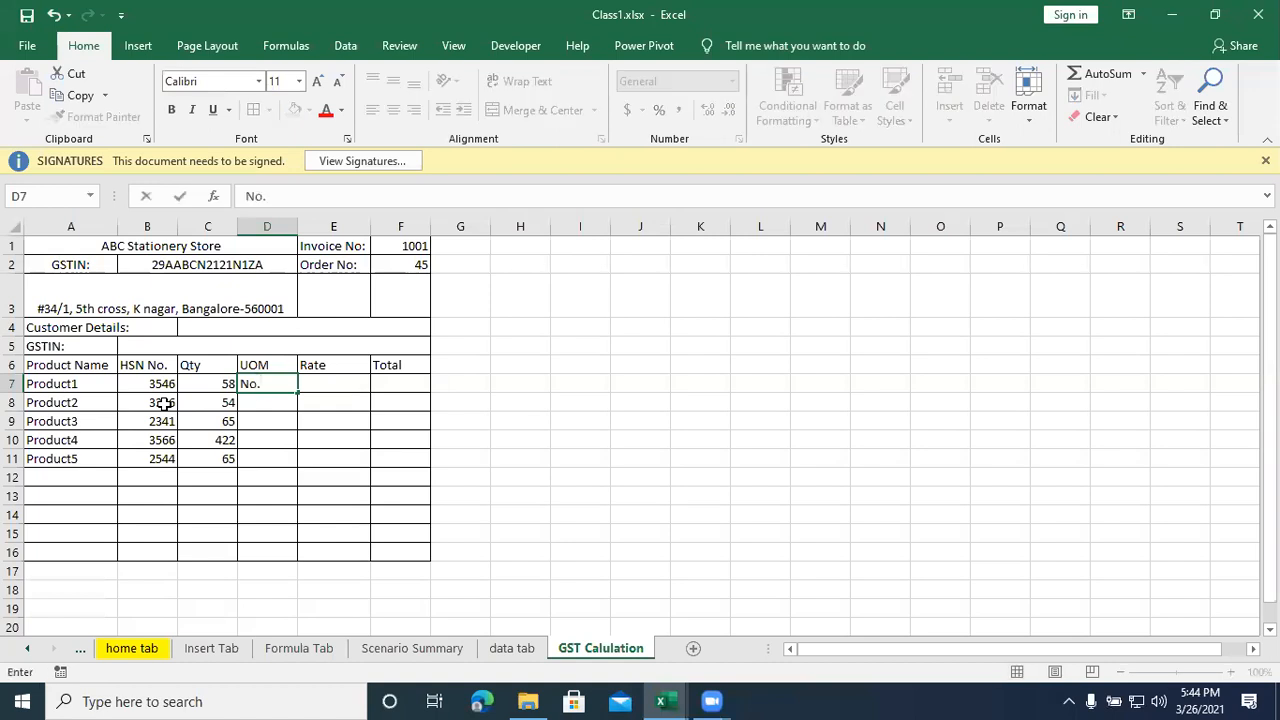
pyautogui.press('Return')
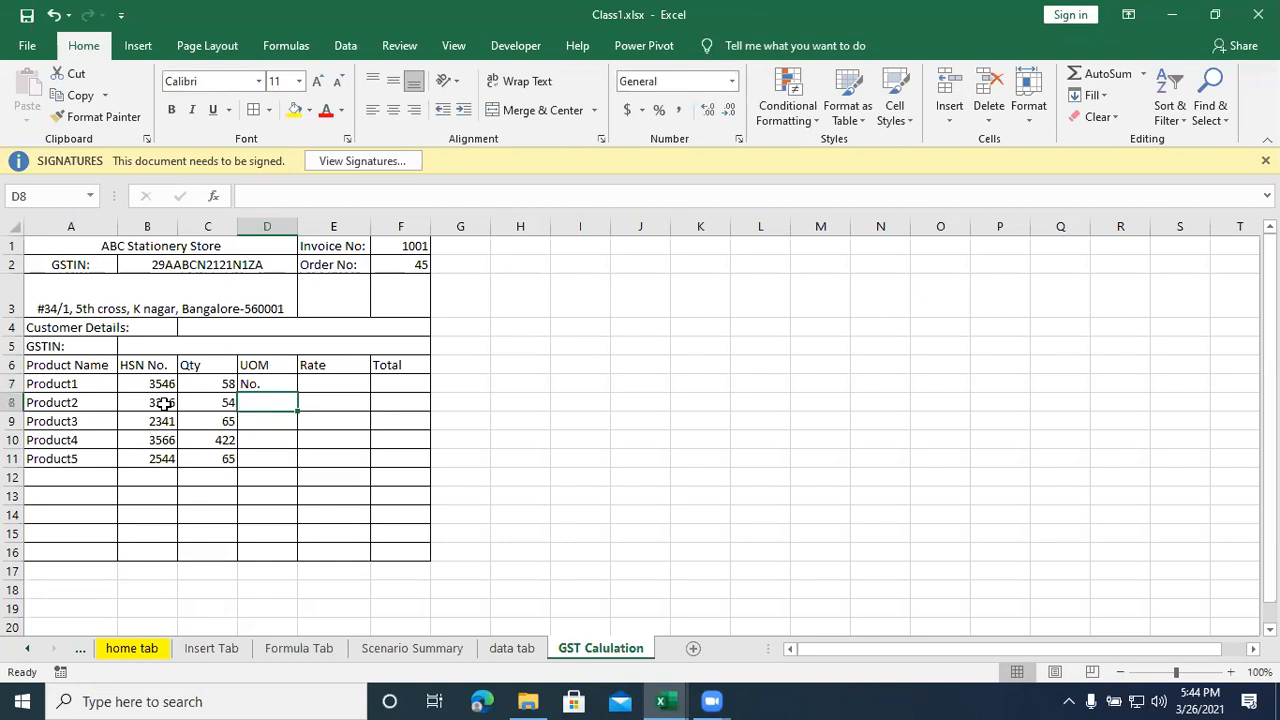
pyautogui.click(250, 384)
pyautogui.hotkey('ctrl', 'c')
pyautogui.moveTo(257, 405); pyautogui.dragTo(265, 449)
pyautogui.hotkey('ctrl', 'v')
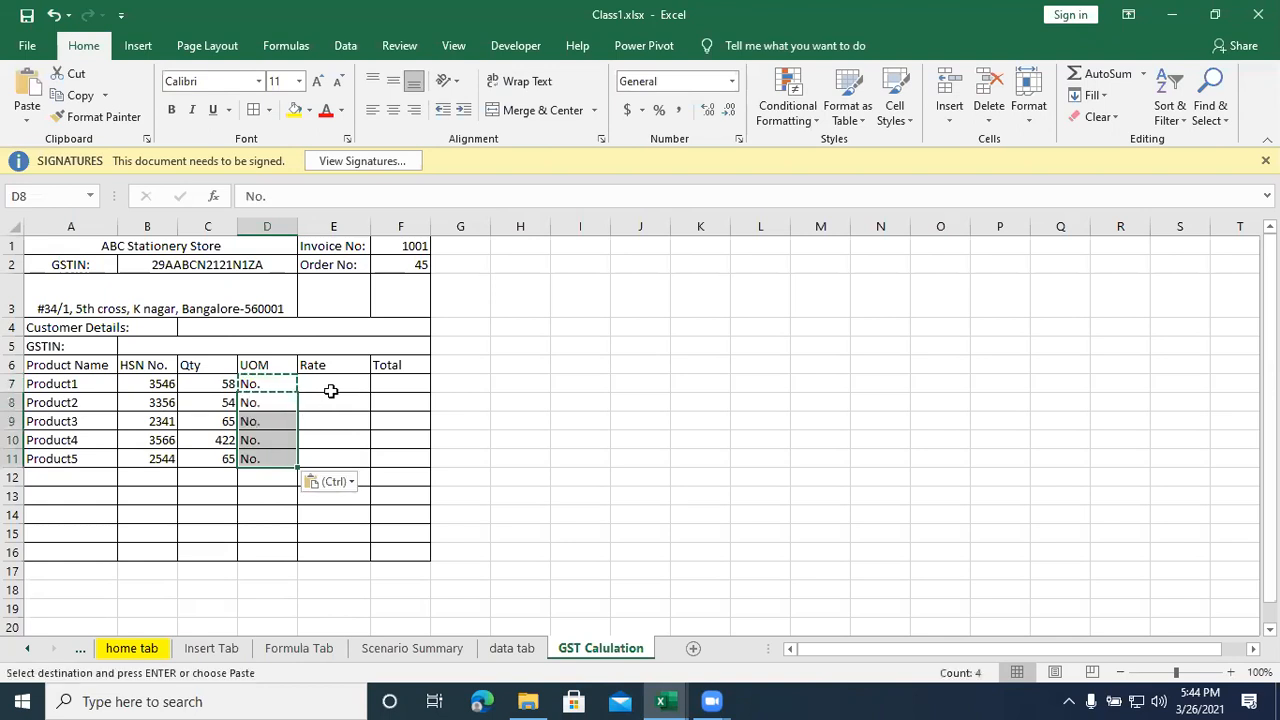
# - Enter the rates 456, 7852, 452, 15 and 351 for the five products in E7:E11
pyautogui.click(332, 386)
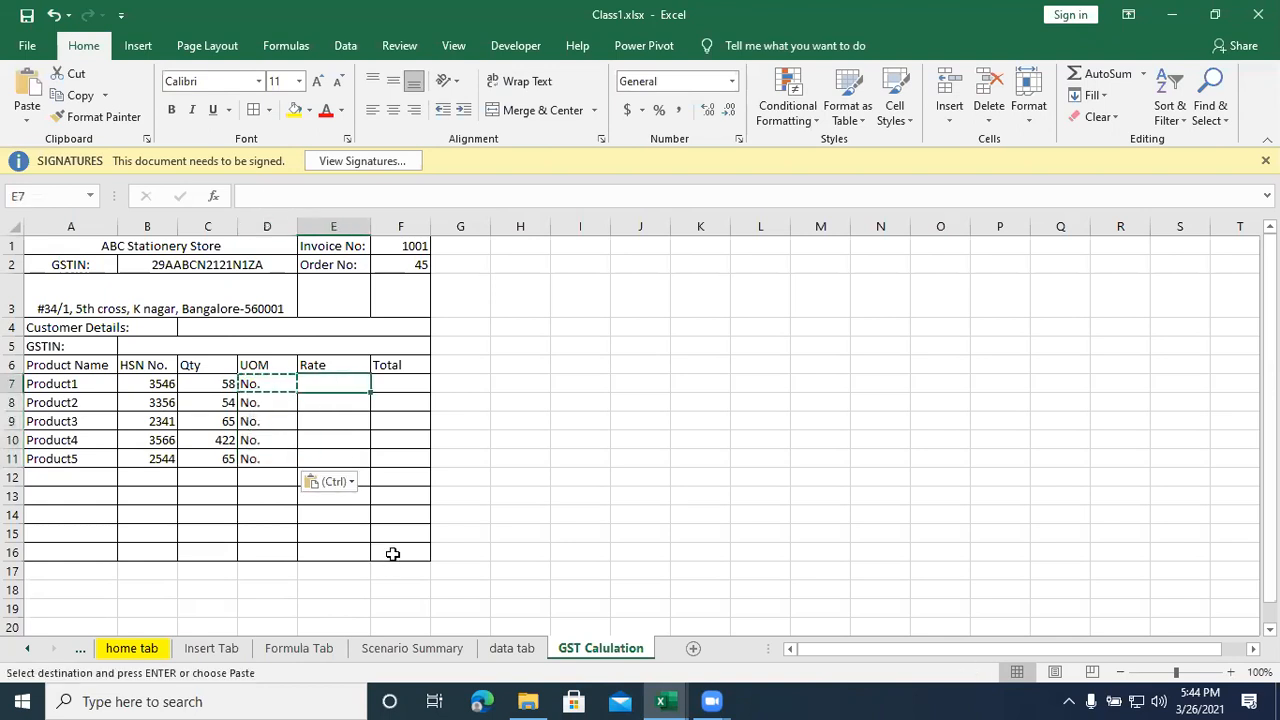
pyautogui.write('456')
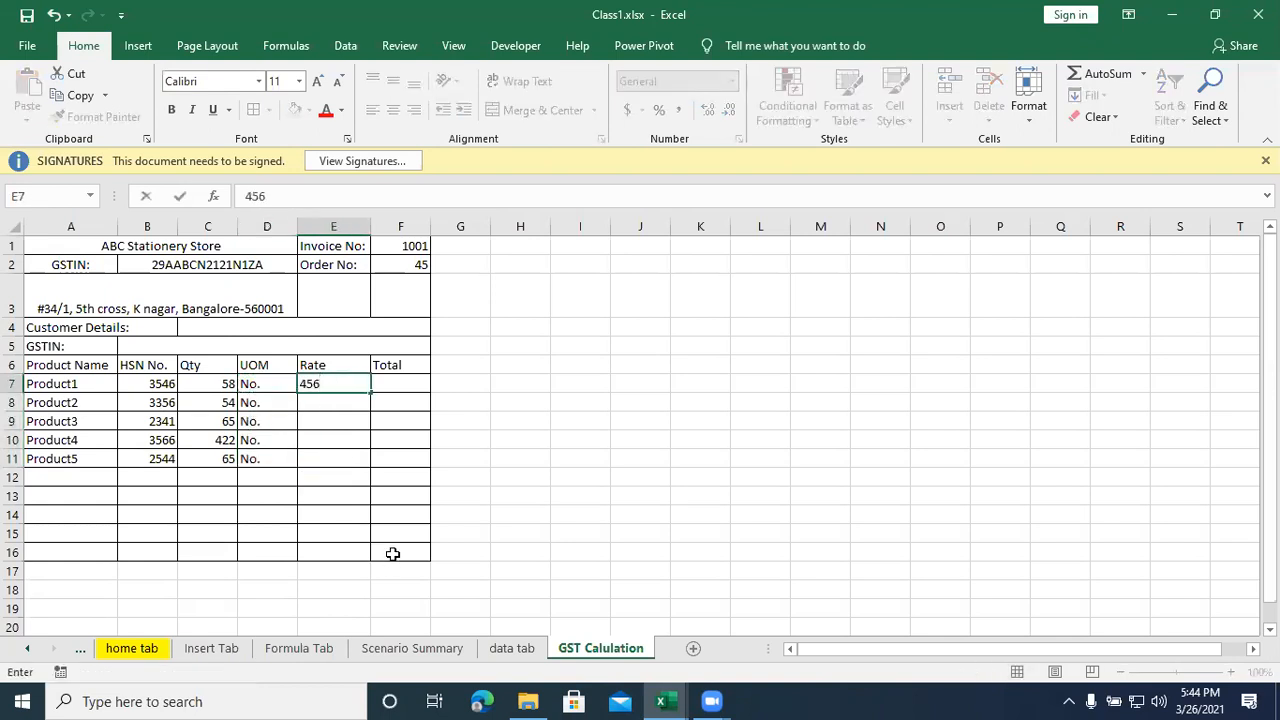
pyautogui.press('Return')
pyautogui.write('7852')
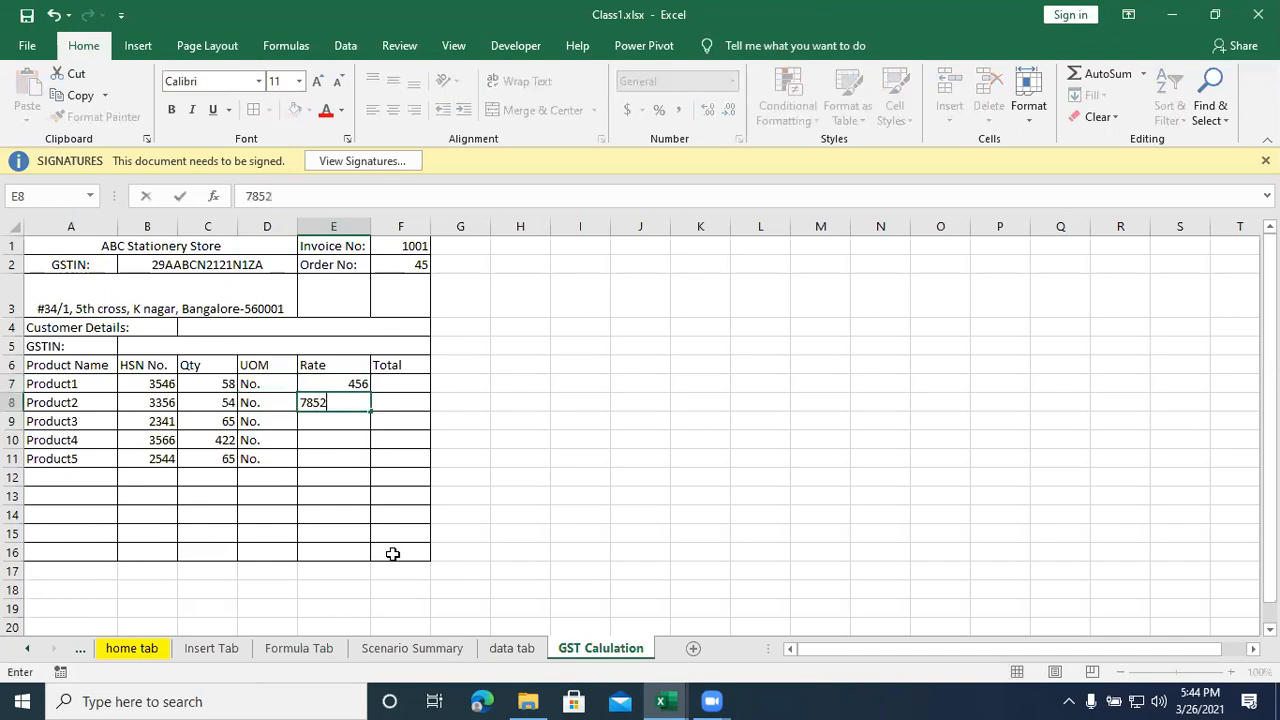
pyautogui.press('Return')
pyautogui.write('452')
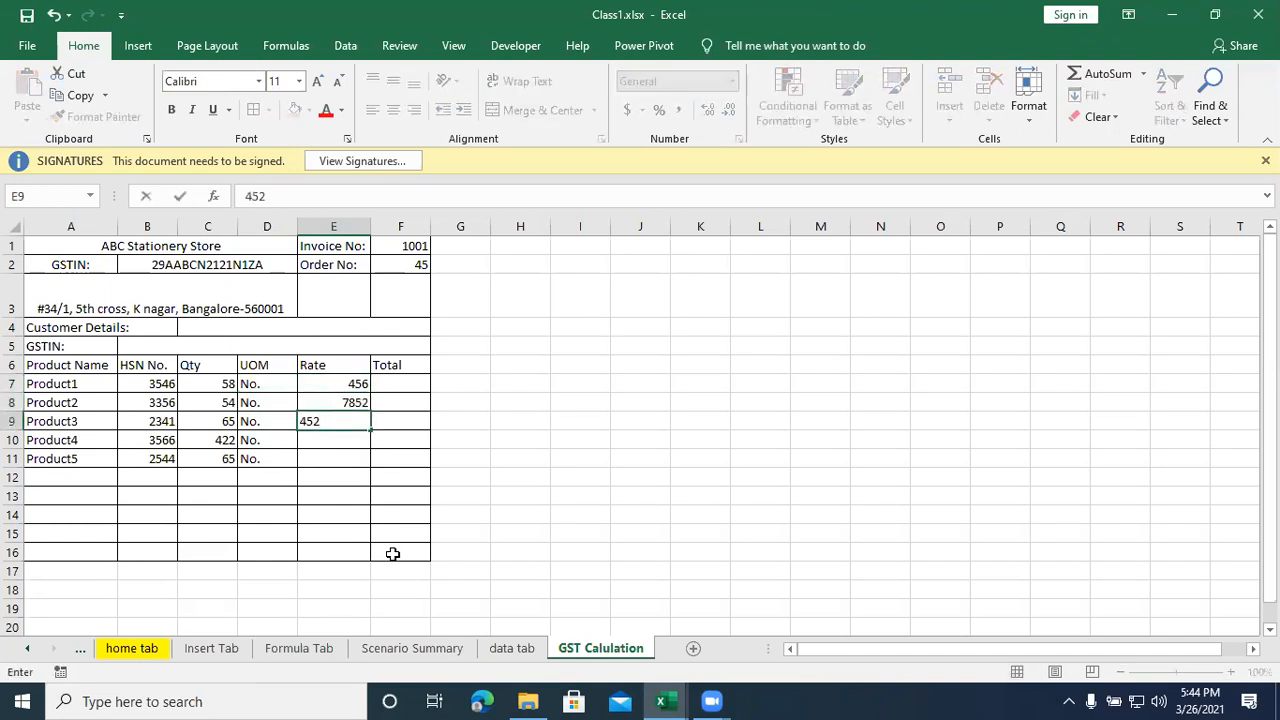
pyautogui.press('Return')
pyautogui.write('15')
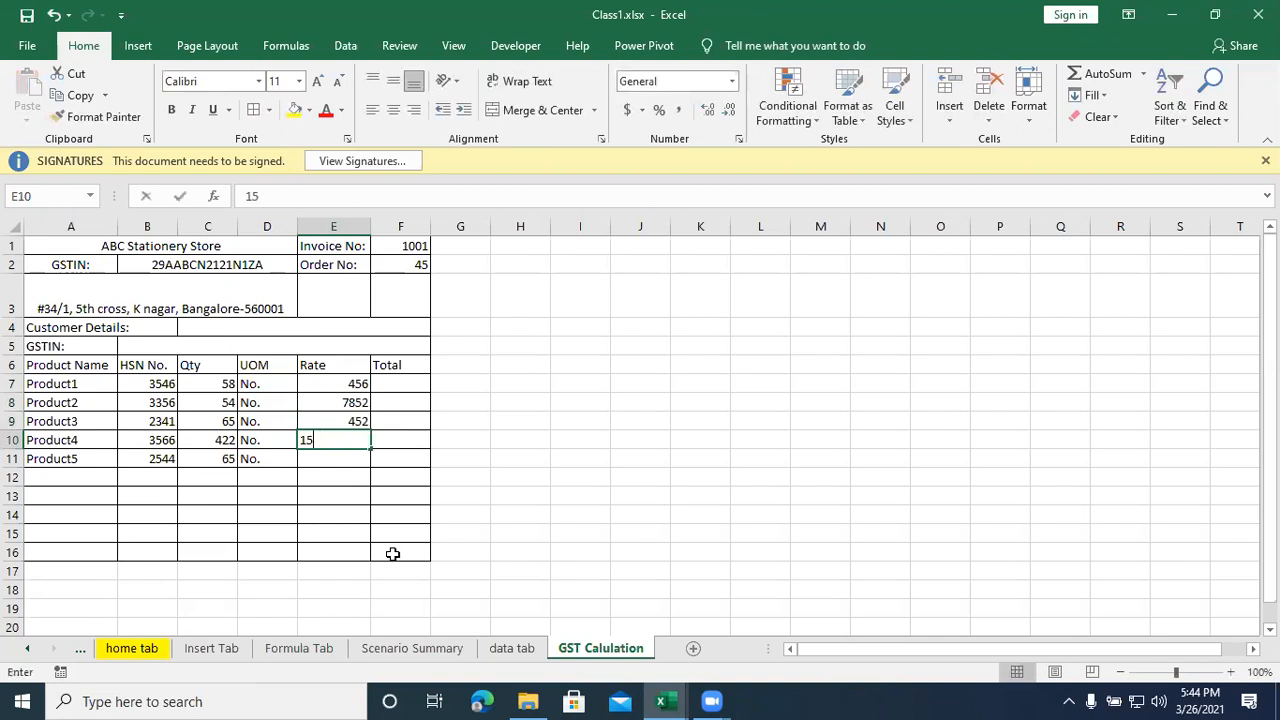
pyautogui.press('Return')
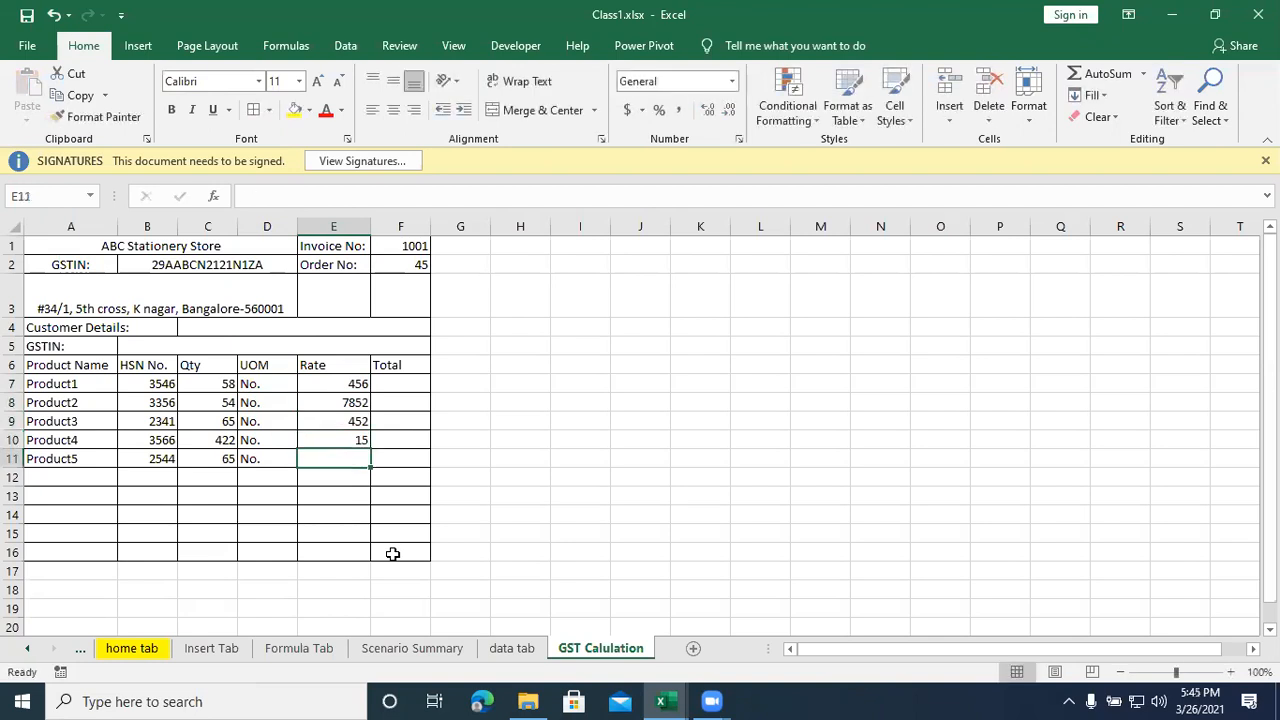
pyautogui.write('351')
pyautogui.press('Tab')
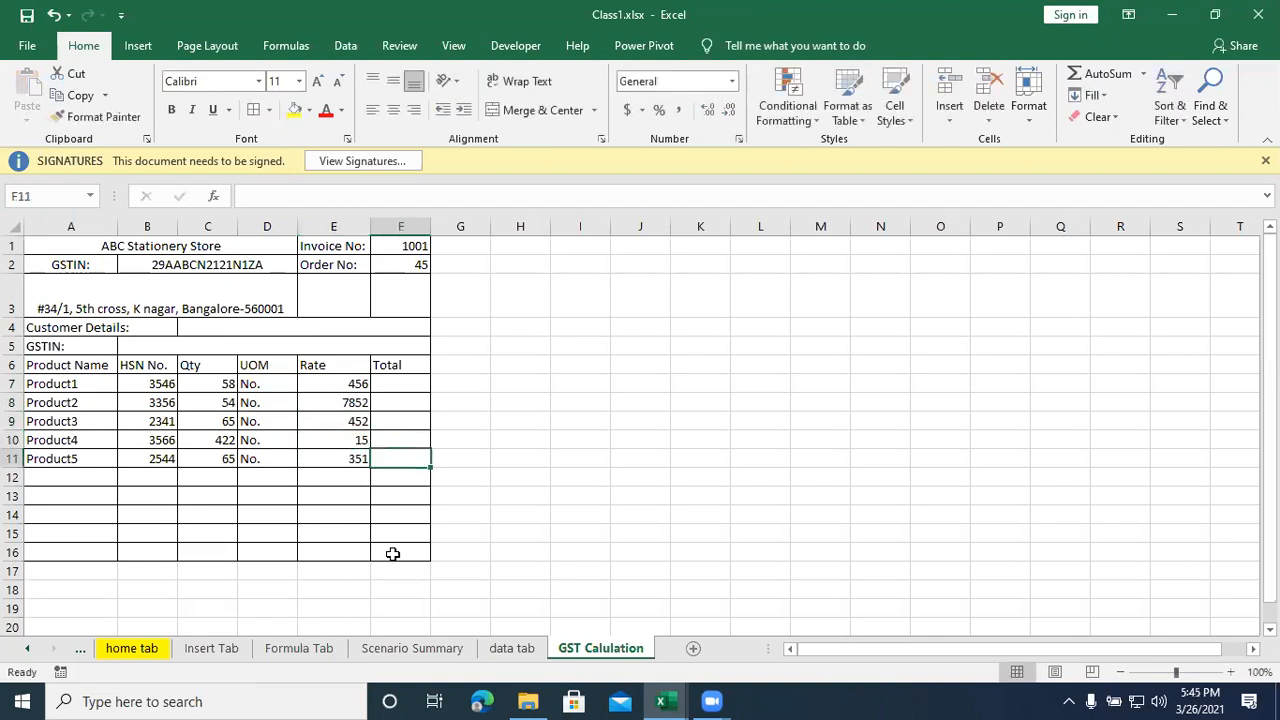
# - Change the Total heading in F6 to Total Price and widen column F to fit it
pyautogui.click(398, 387)
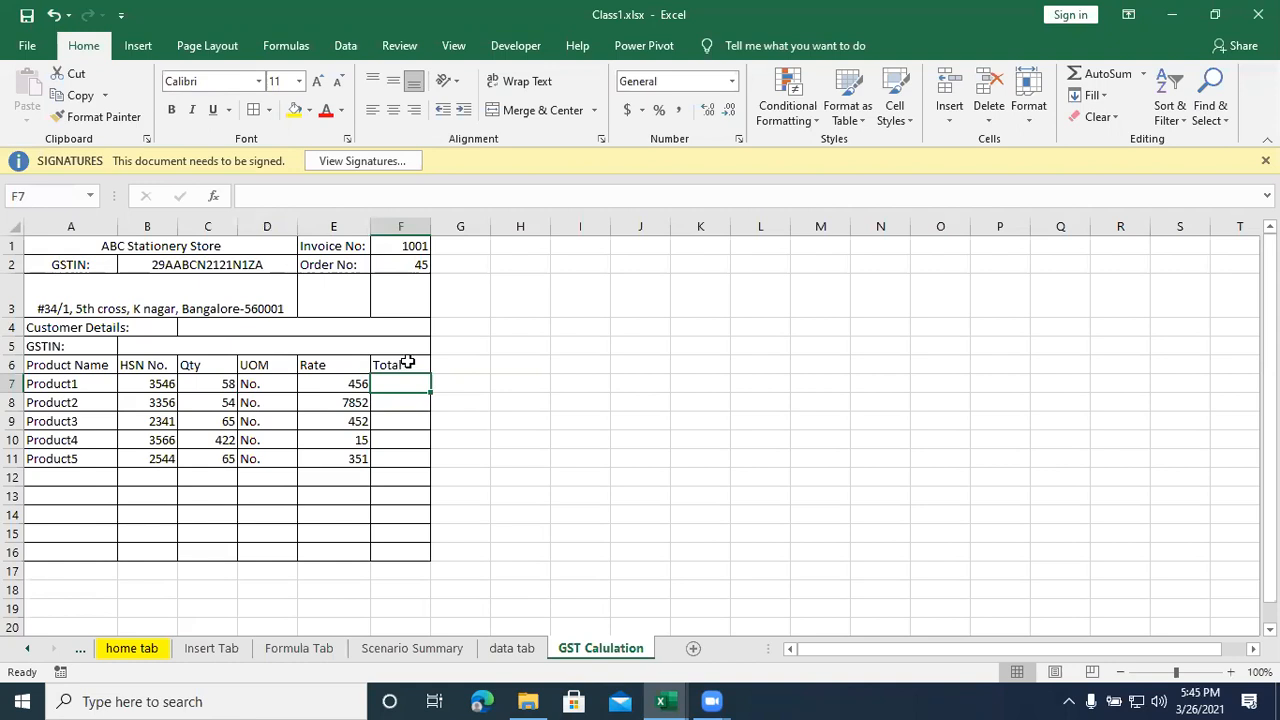
pyautogui.doubleClick(408, 364)
pyautogui.write('Price')
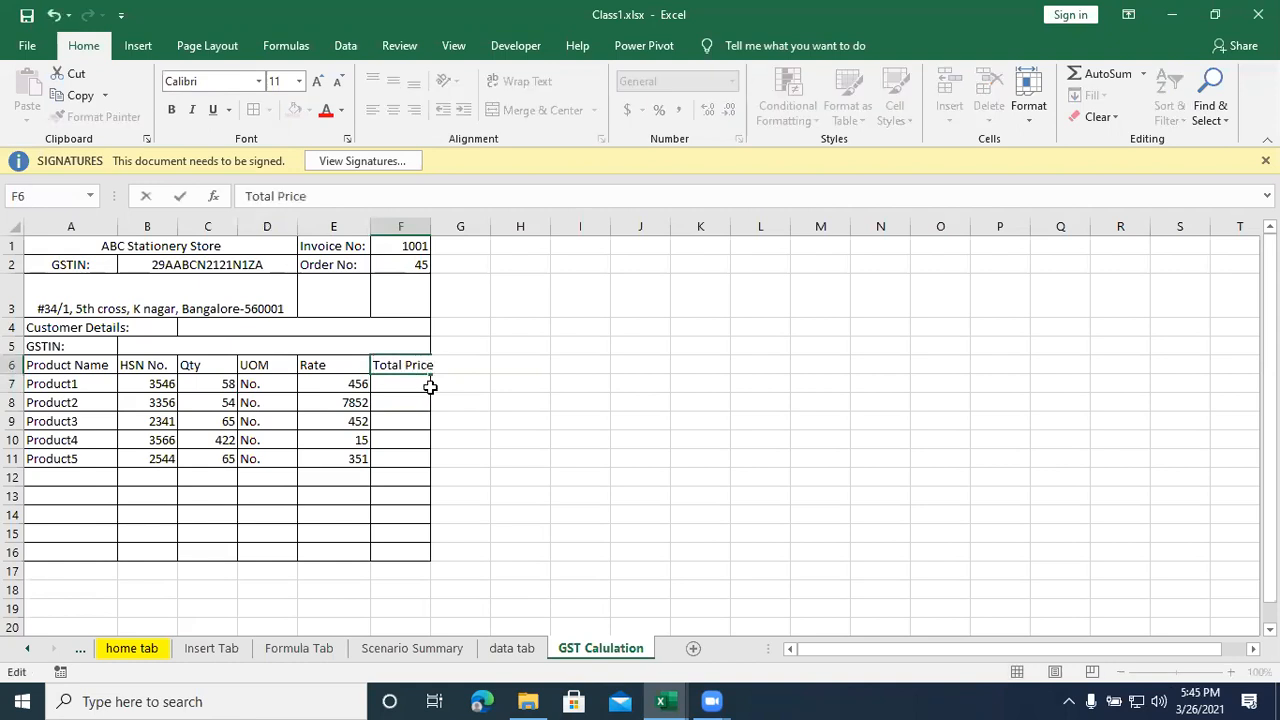
pyautogui.press('Return')
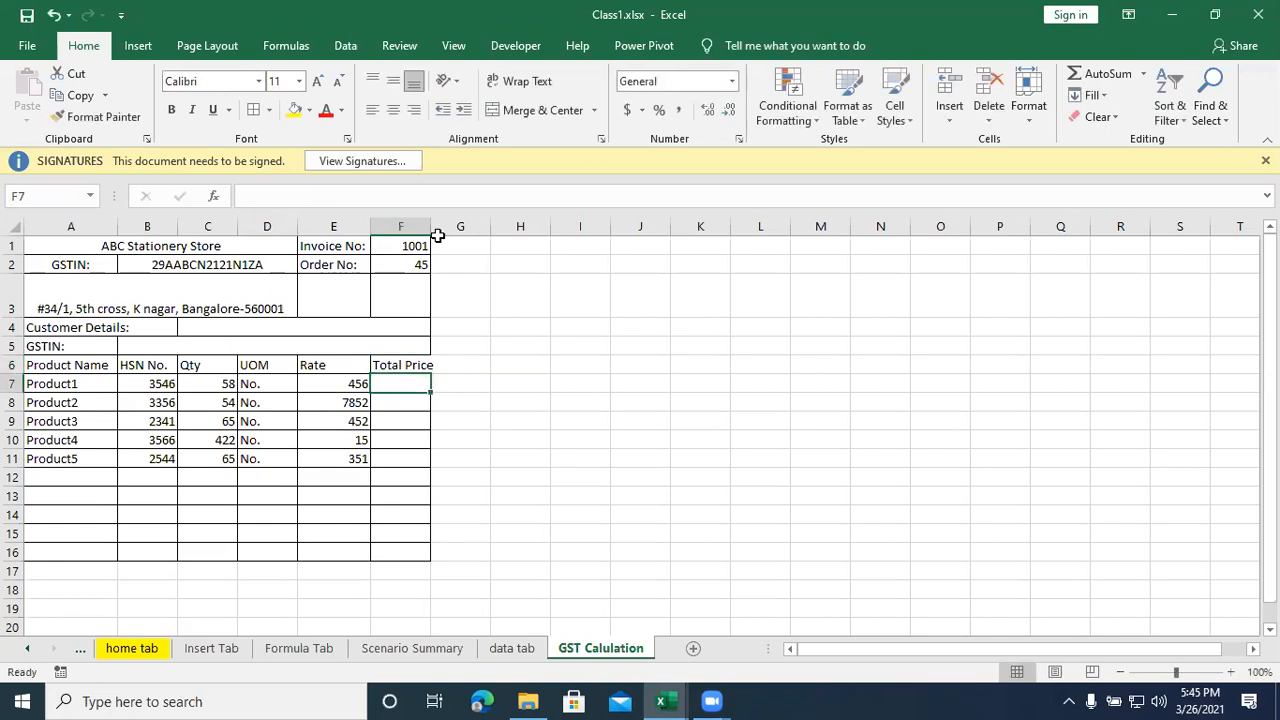
pyautogui.moveTo(435, 222); pyautogui.dragTo(442, 222)
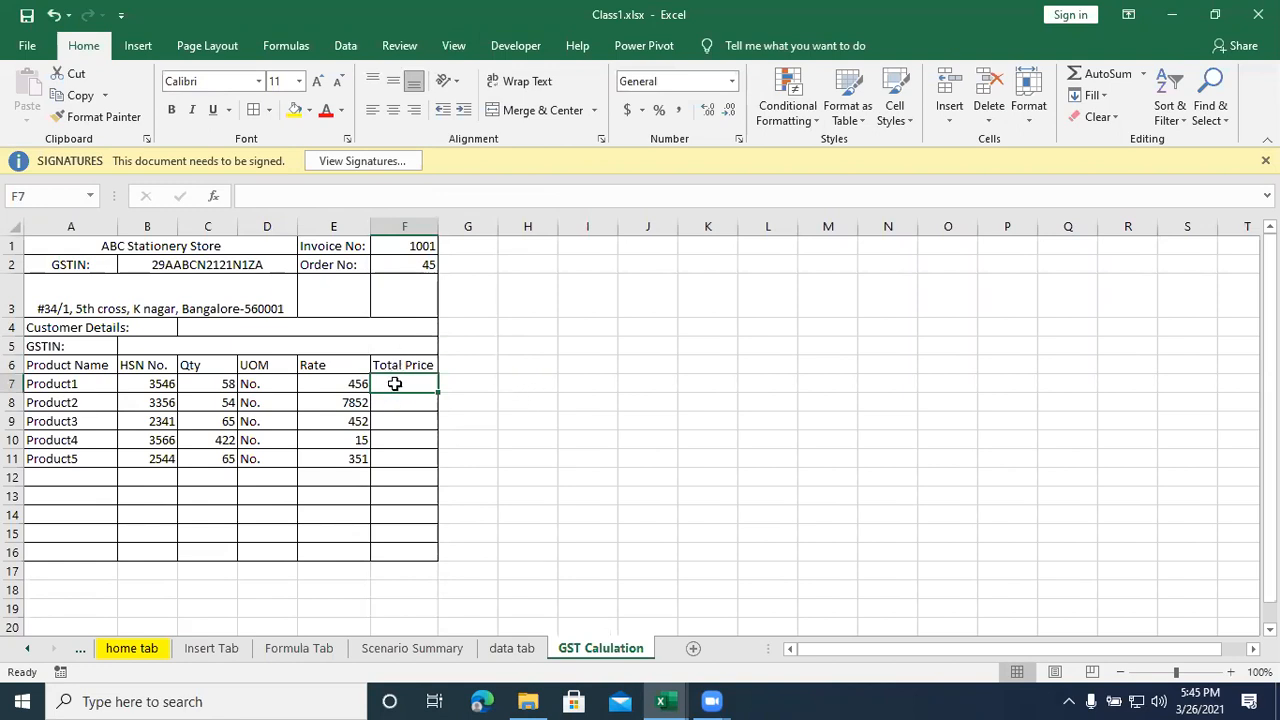
# - Make the item table headings in A6:F6 bold
pyautogui.moveTo(70, 365); pyautogui.dragTo(381, 367)
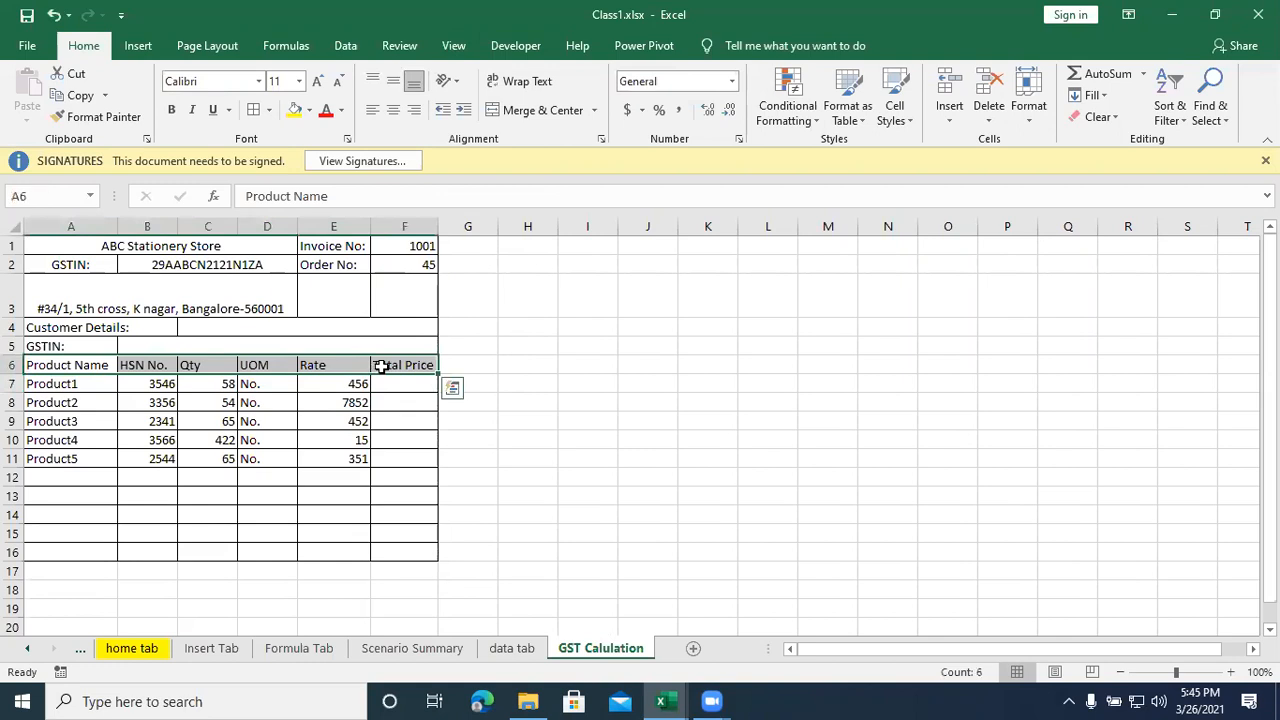
pyautogui.hotkey('ctrl', 'b')
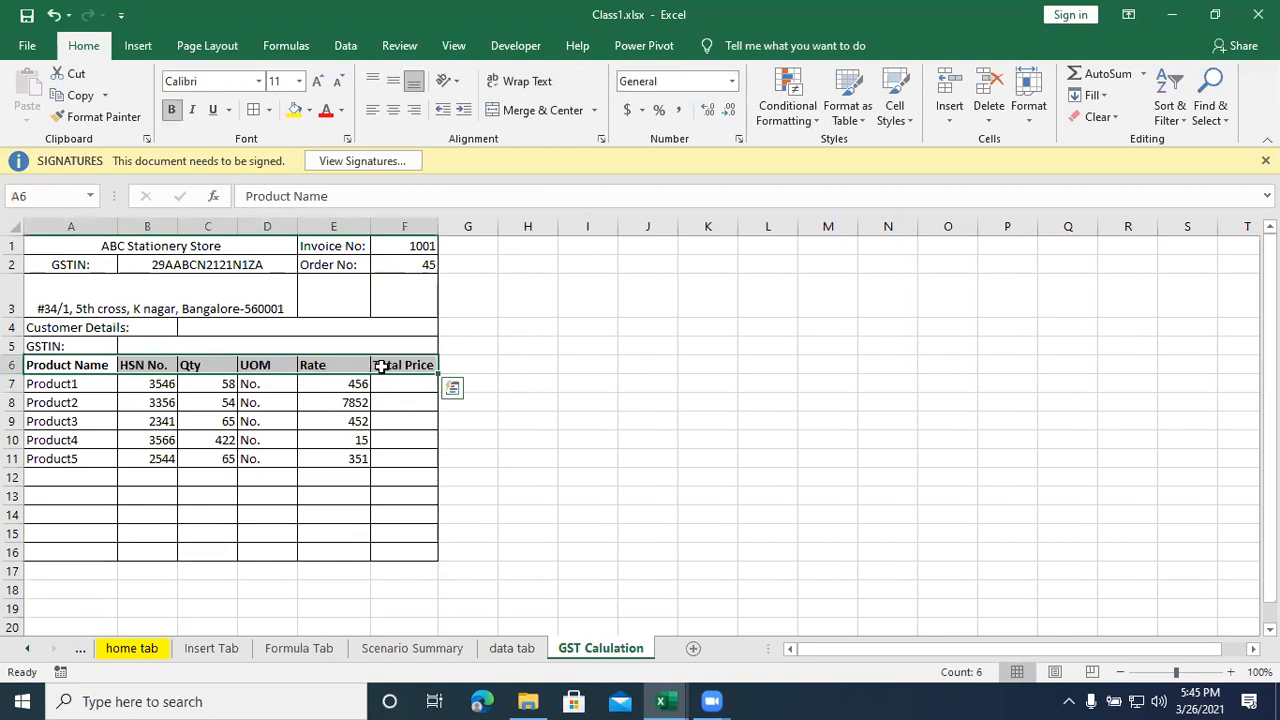
pyautogui.click(393, 479)
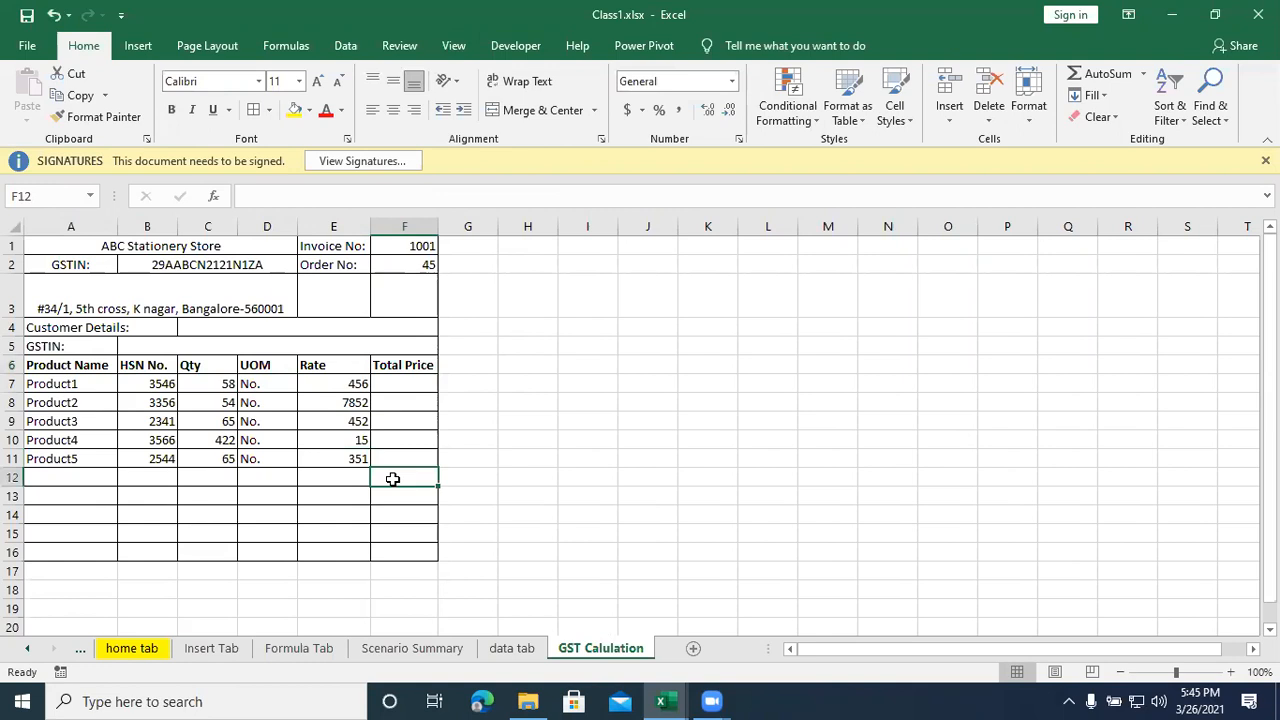
# - Merge A12:E12 below the product rows into one cell and right-align it
pyautogui.moveTo(78, 477); pyautogui.dragTo(331, 478)
pyautogui.click(545, 110)
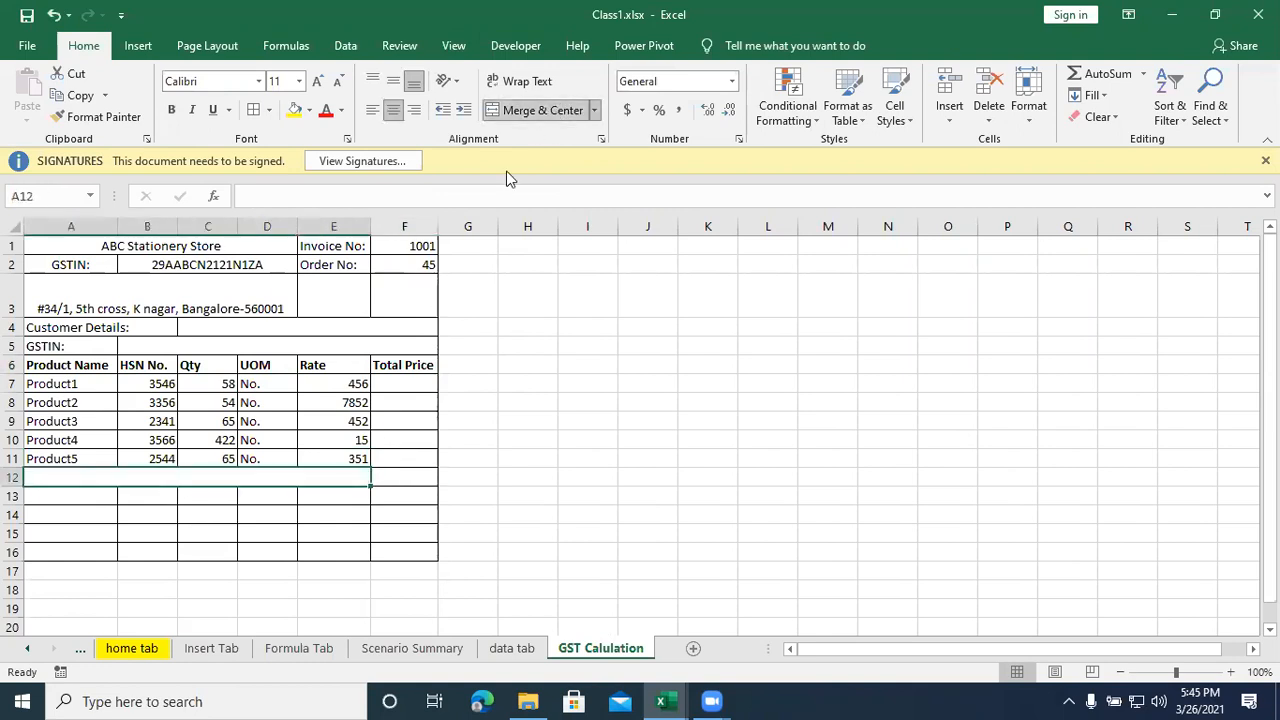
pyautogui.click(414, 110)
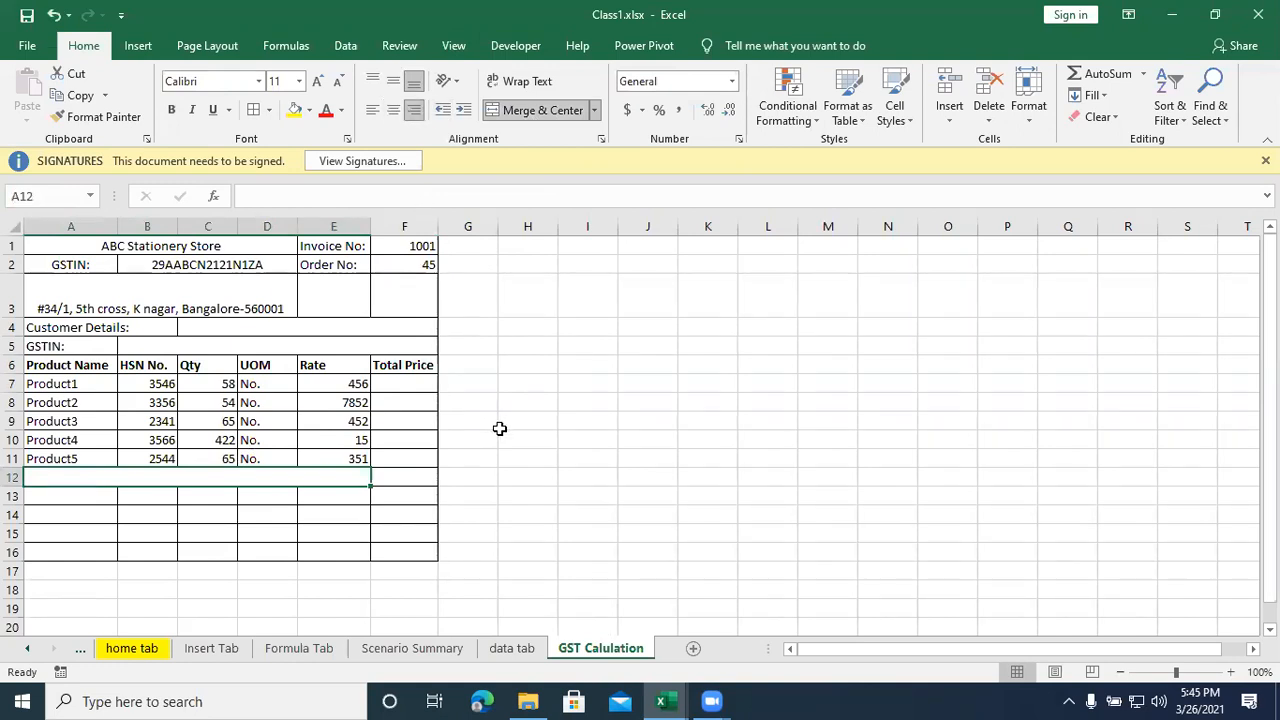
# - Enter the label Total Product Price in the merged cell of row 12
pyautogui.write('Total Produt')
pyautogui.press('BackSpace')
pyautogui.write('ct Price')
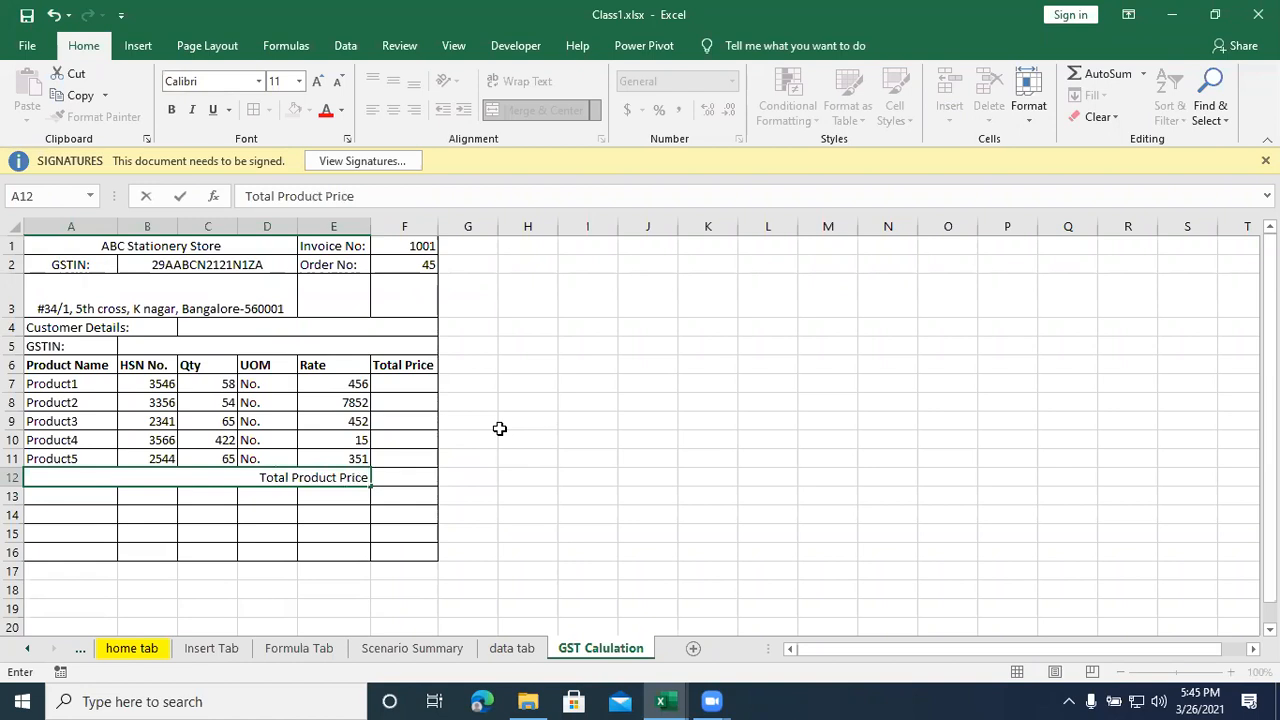
pyautogui.press('Return')
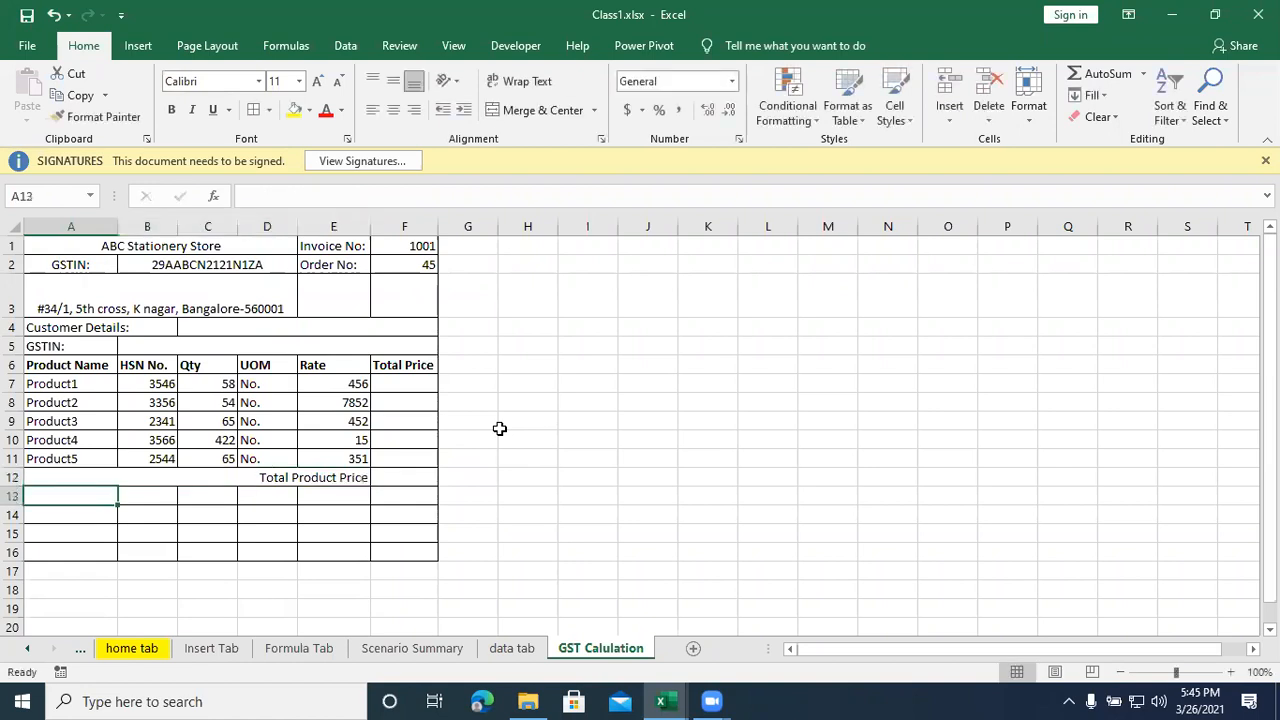
# - Apply a thick outside border to F12, the cell beside the Total Product Price label
pyautogui.click(390, 474)
pyautogui.click(269, 110)
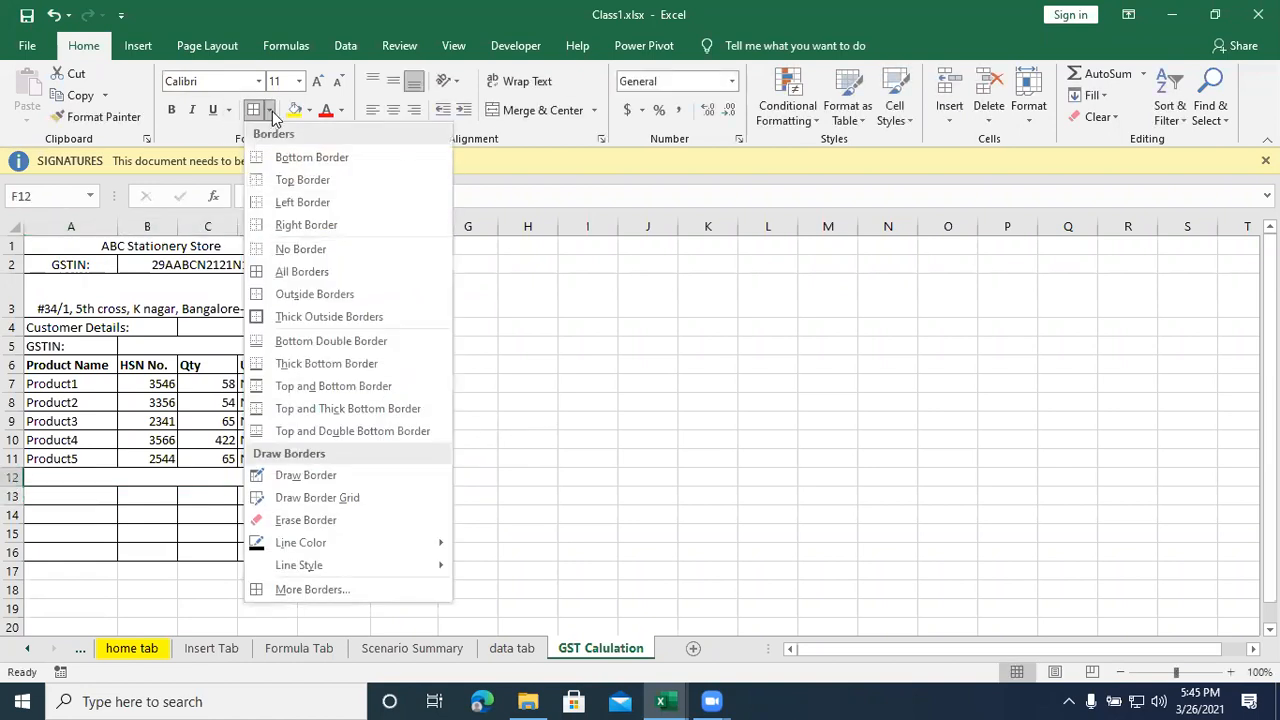
pyautogui.click(300, 316)
pyautogui.click(512, 480)
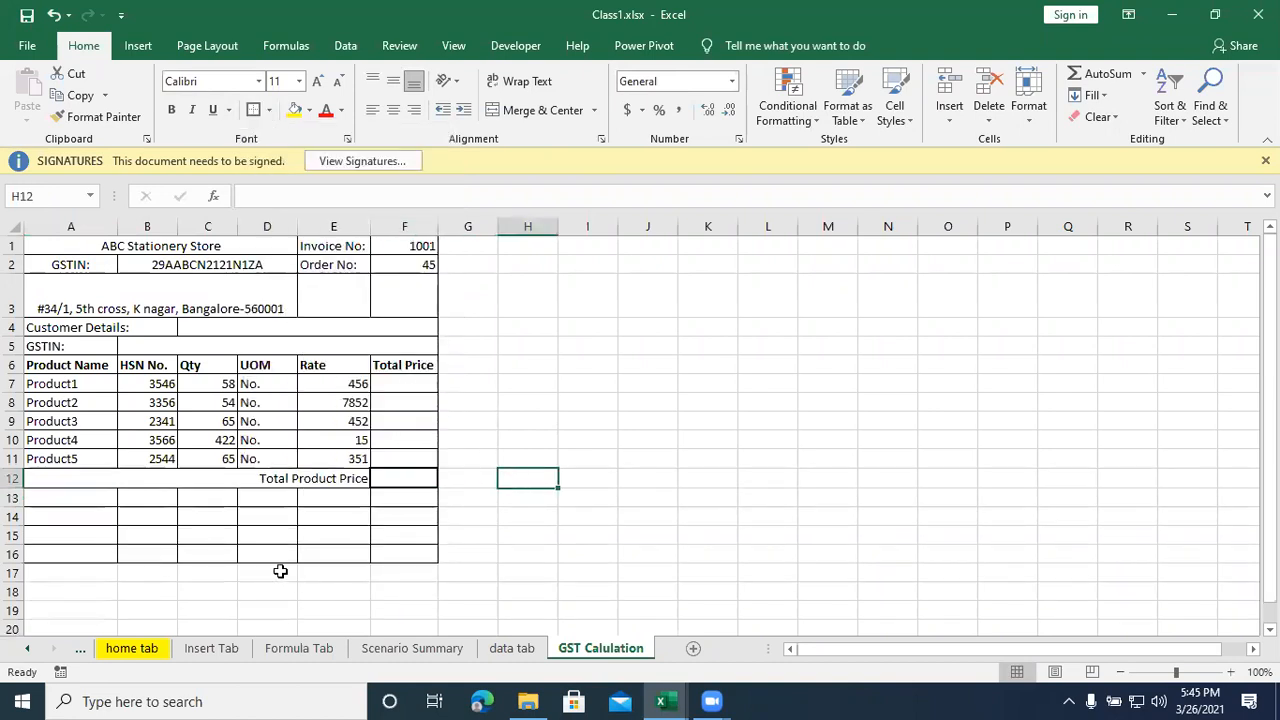
# - Enter the tax labels CGST in A13 and SGST in A14
pyautogui.click(74, 496)
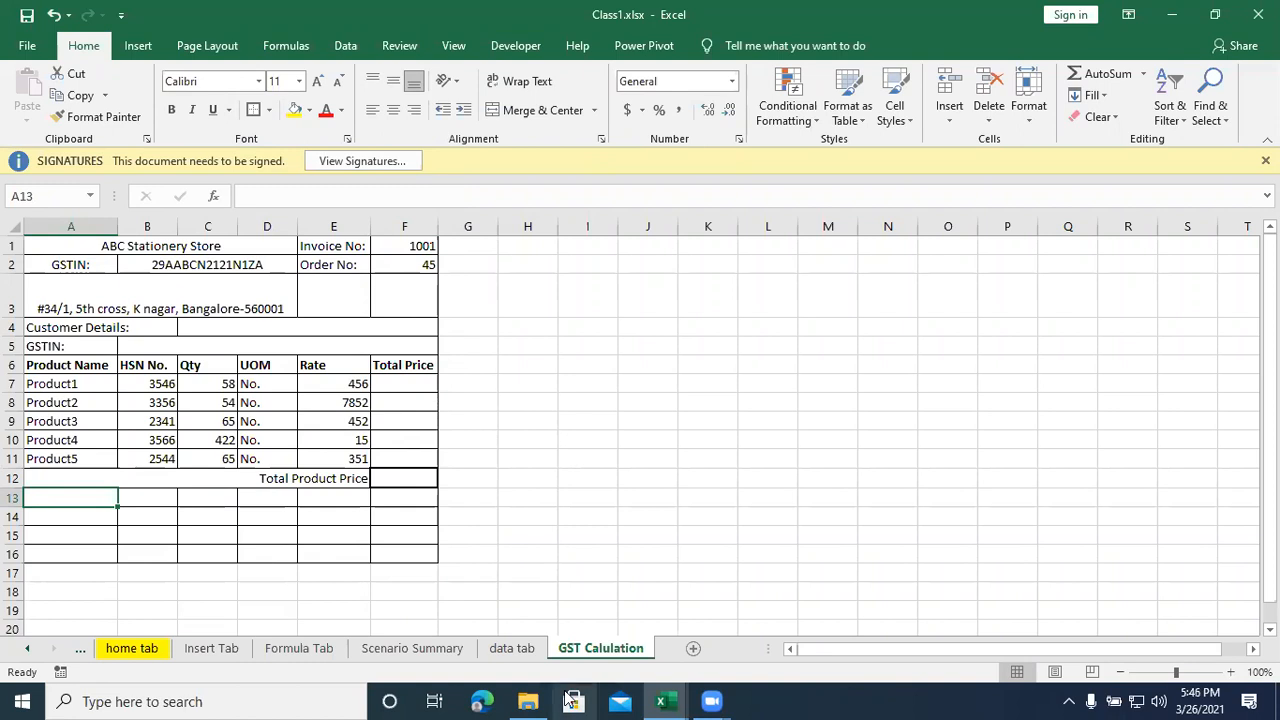
pyautogui.write('CGST')
pyautogui.press('Return')
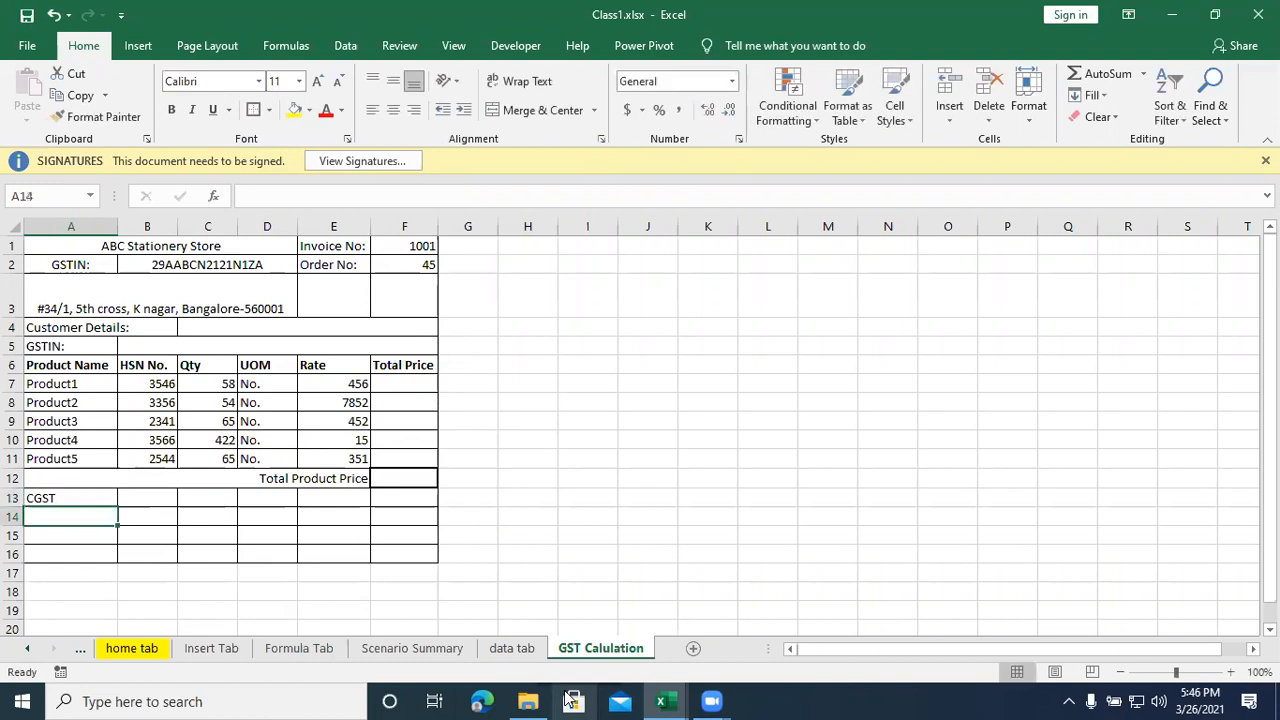
pyautogui.write('SGST')
pyautogui.press('Return')
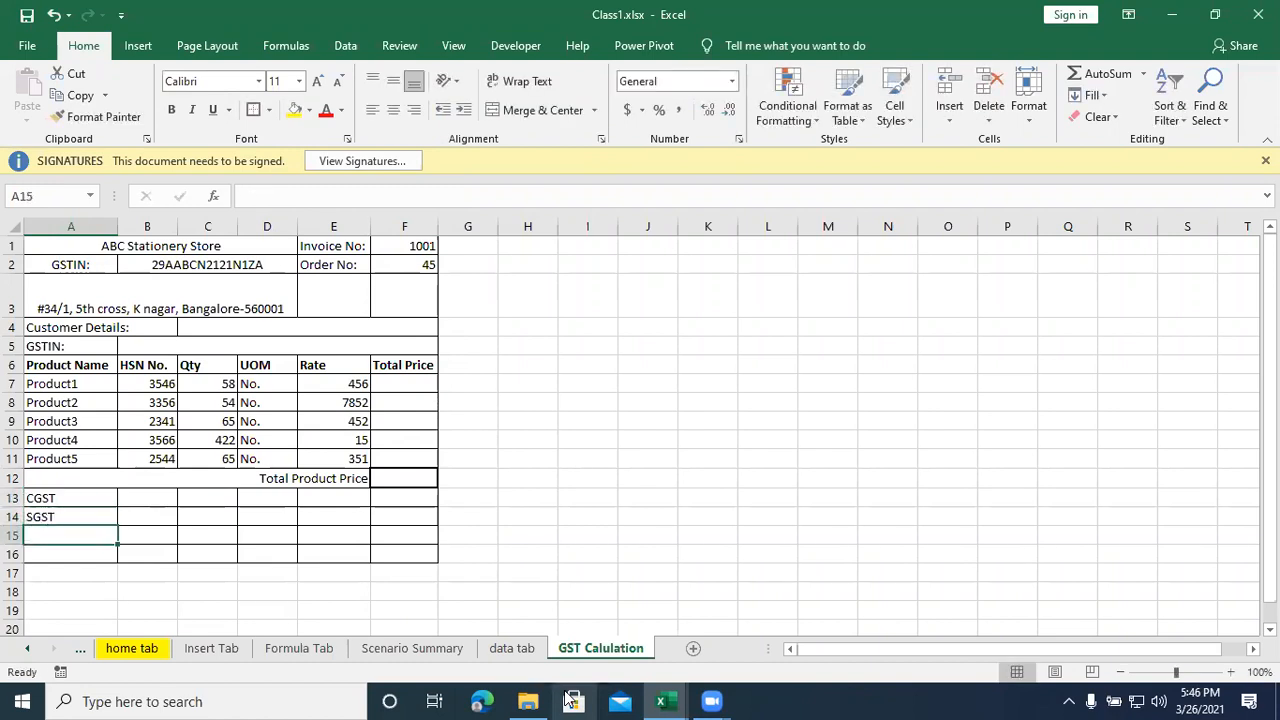
# - Enter the note "Declaration: Once the goods sold can't taken back or exchangable." in A15
pyautogui.press('Right')
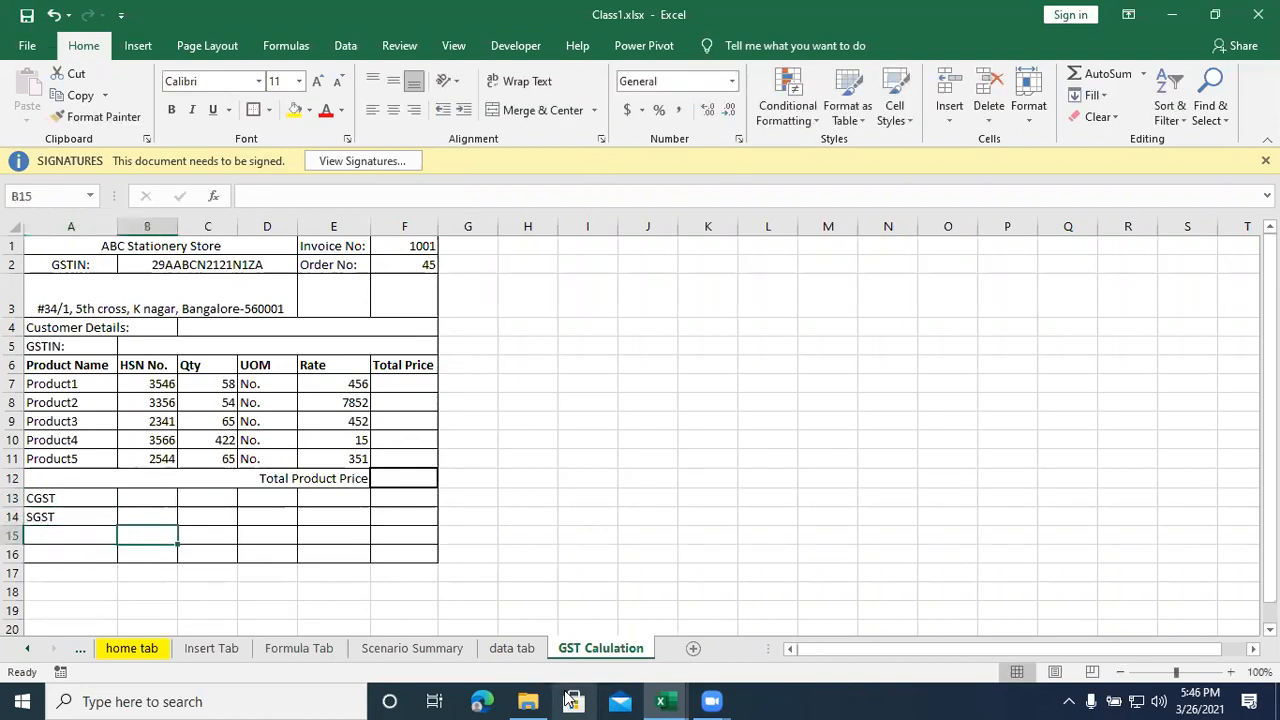
pyautogui.press('Left')
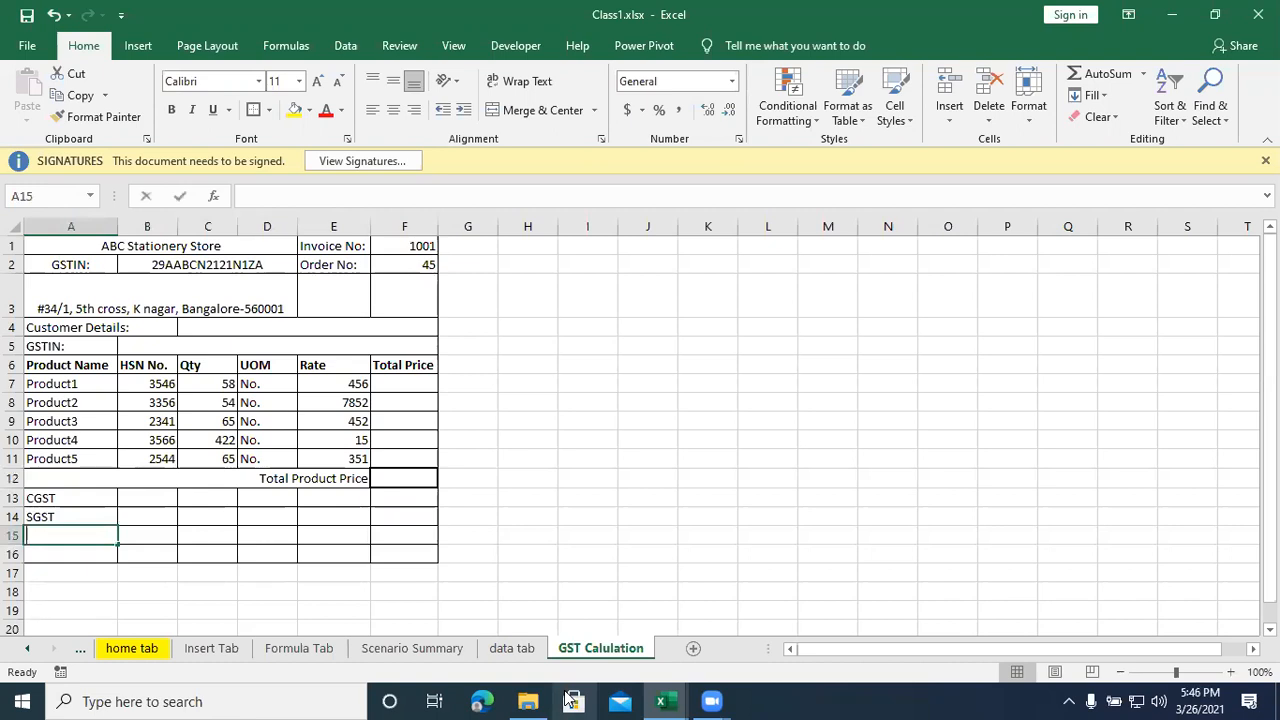
pyautogui.write('Declaration: Once the')
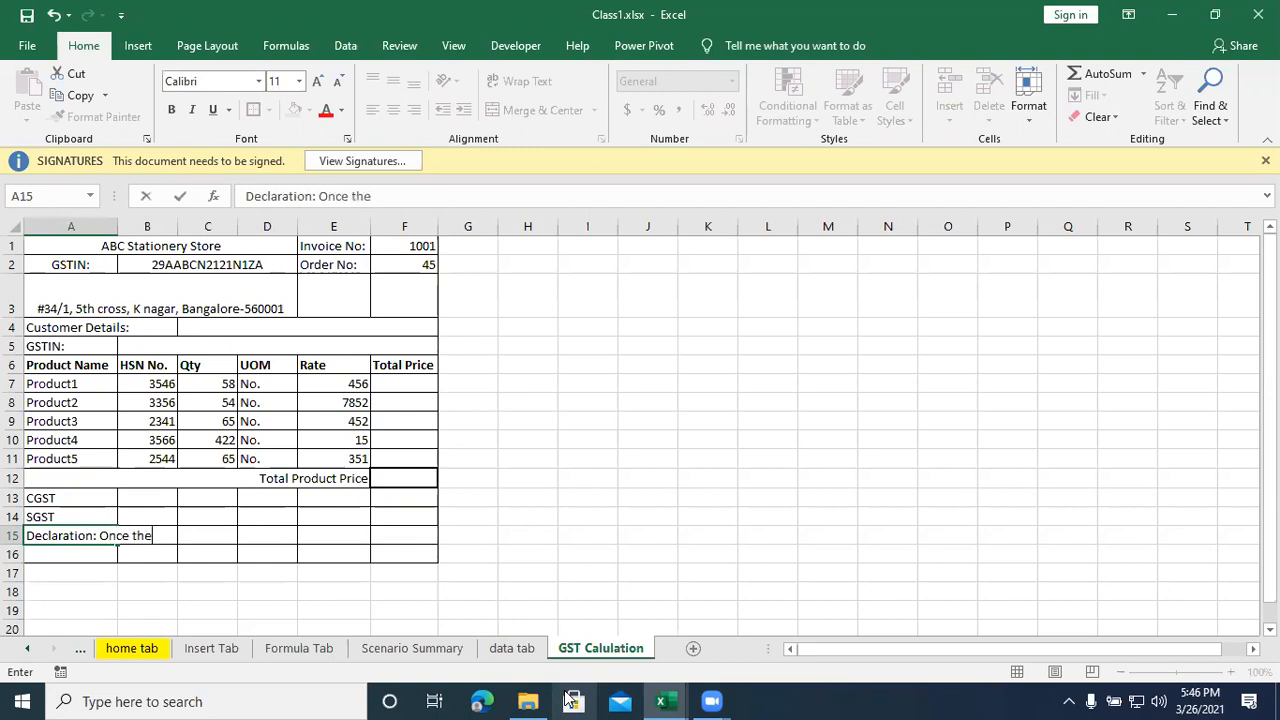
pyautogui.write(' goods sold can')
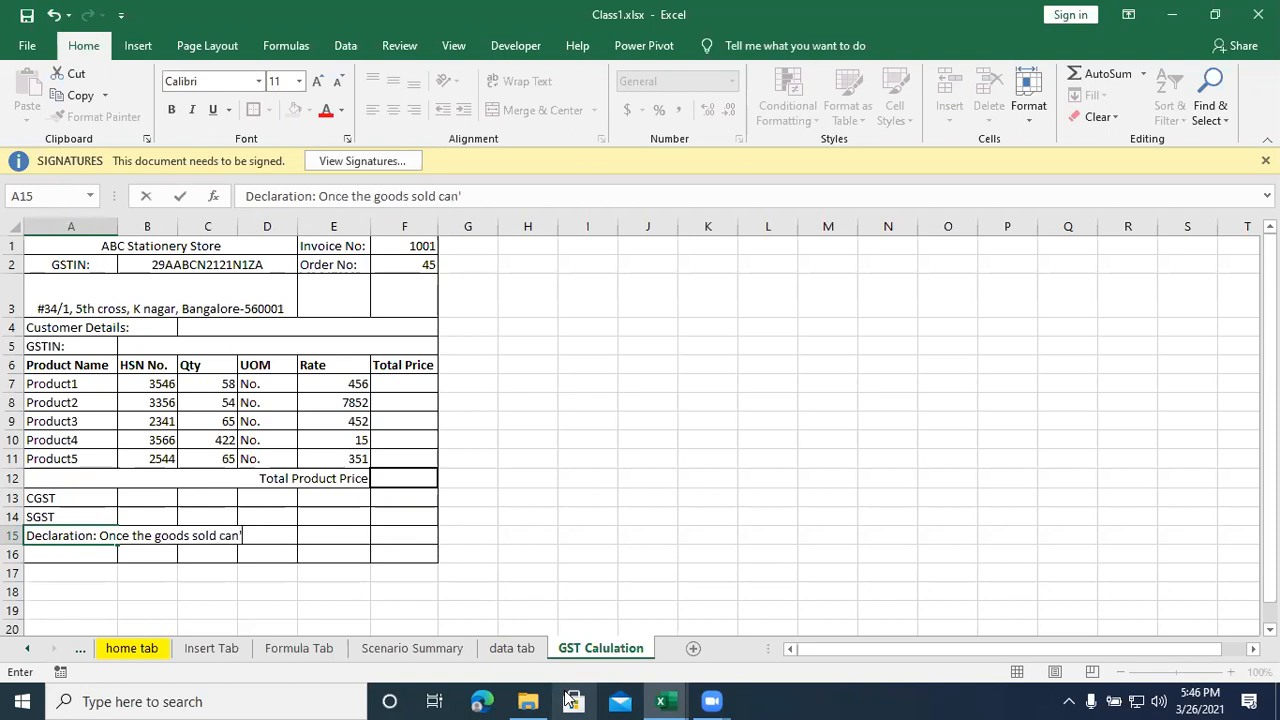
pyautogui.write("'t taken back or")
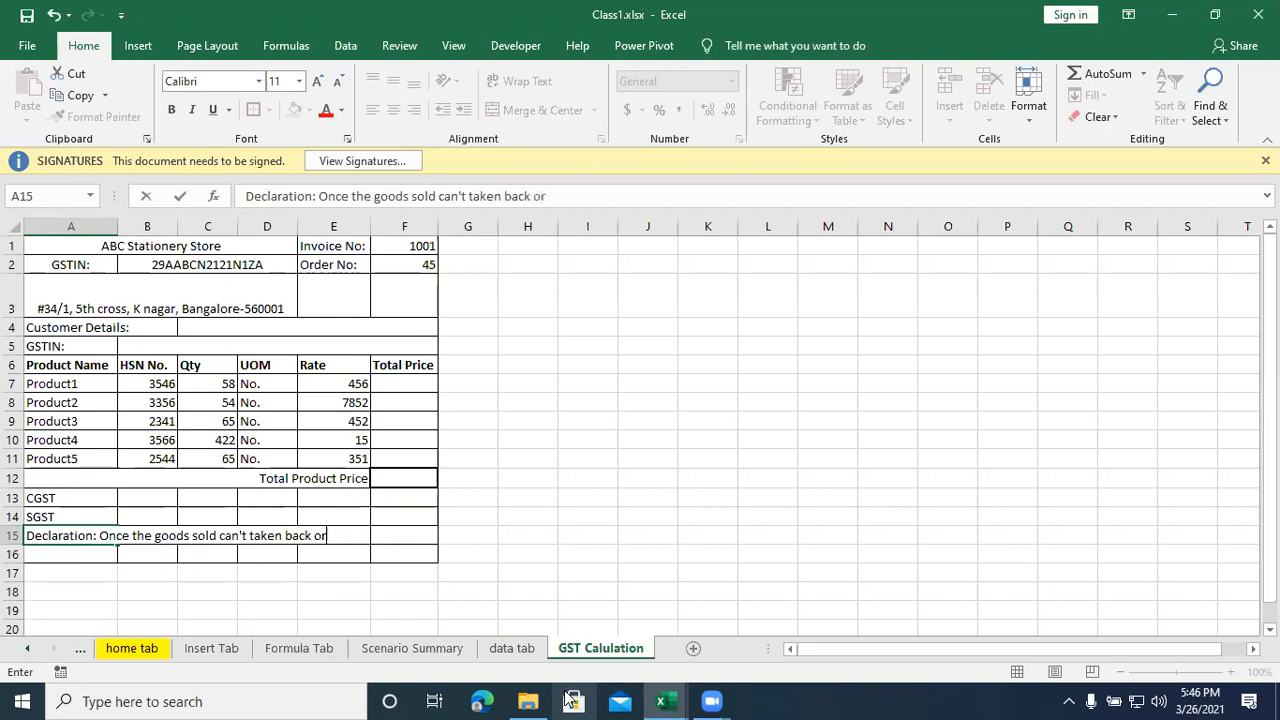
pyautogui.write(' exchangeable')
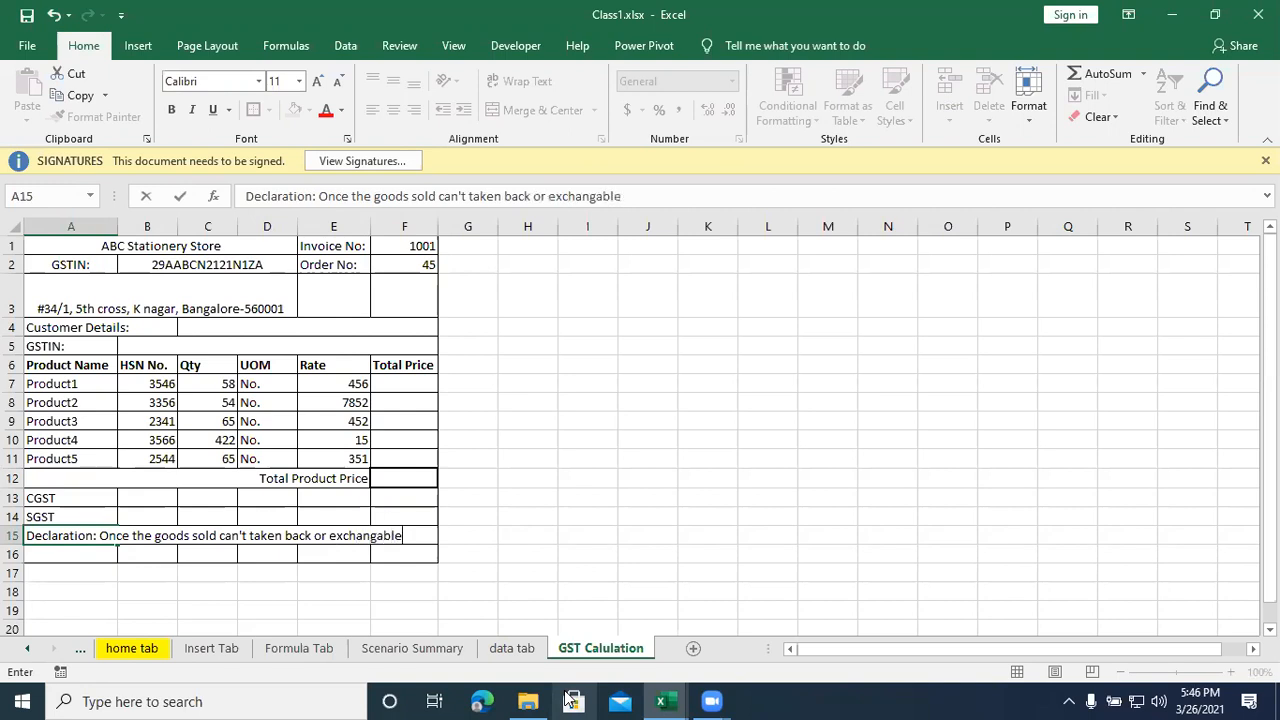
pyautogui.write('.')
pyautogui.press('Return')
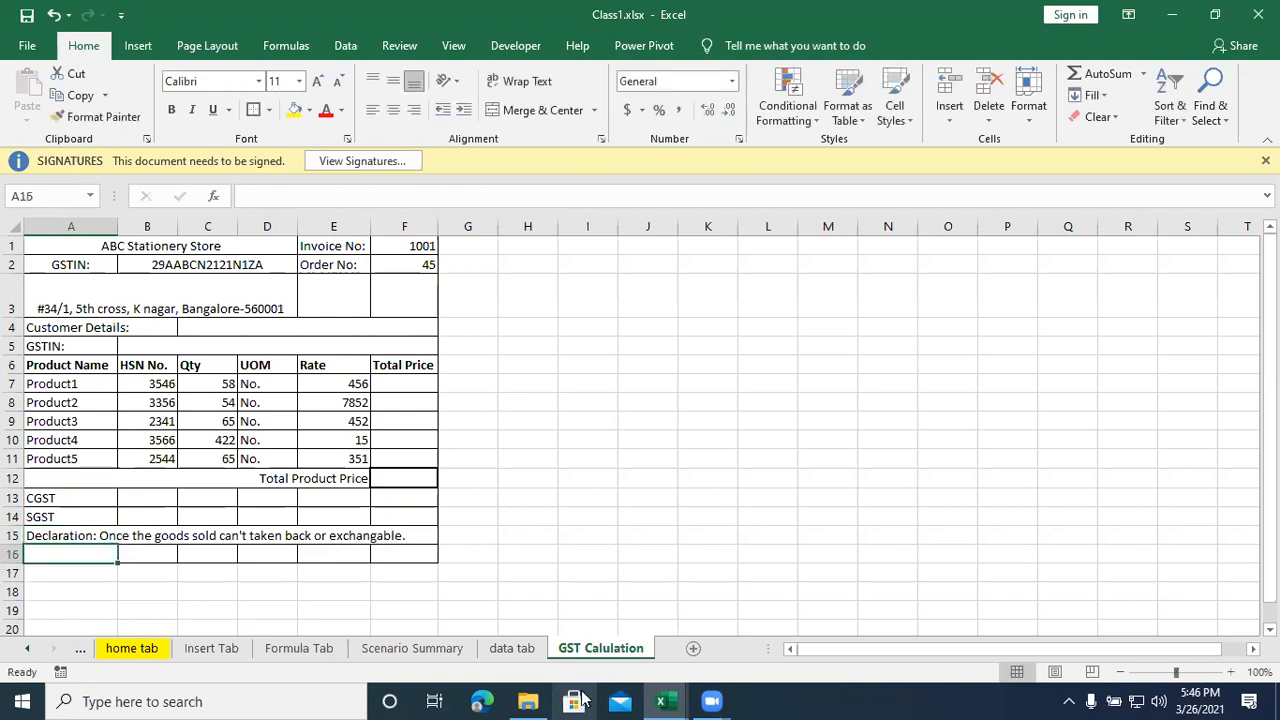
# - Merge and center A15:D16 around the declaration and wrap its text
pyautogui.moveTo(78, 535); pyautogui.dragTo(290, 552)
pyautogui.click(532, 112)
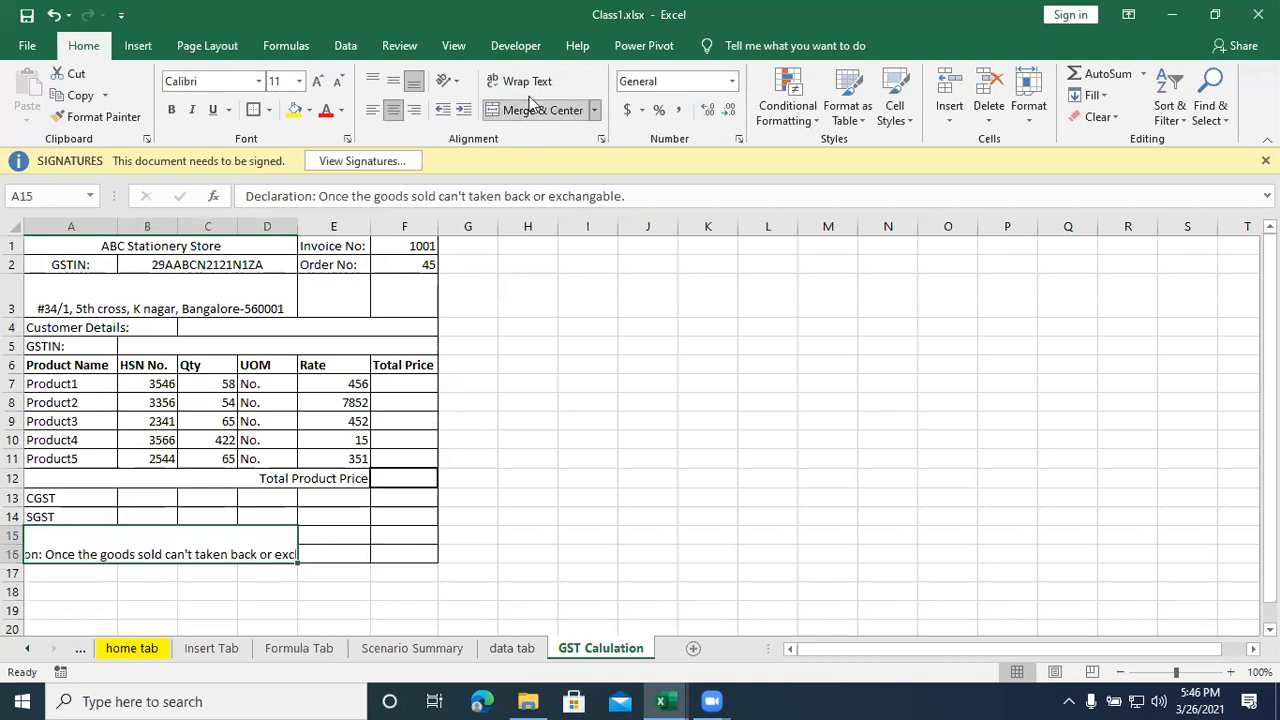
pyautogui.click(527, 82)
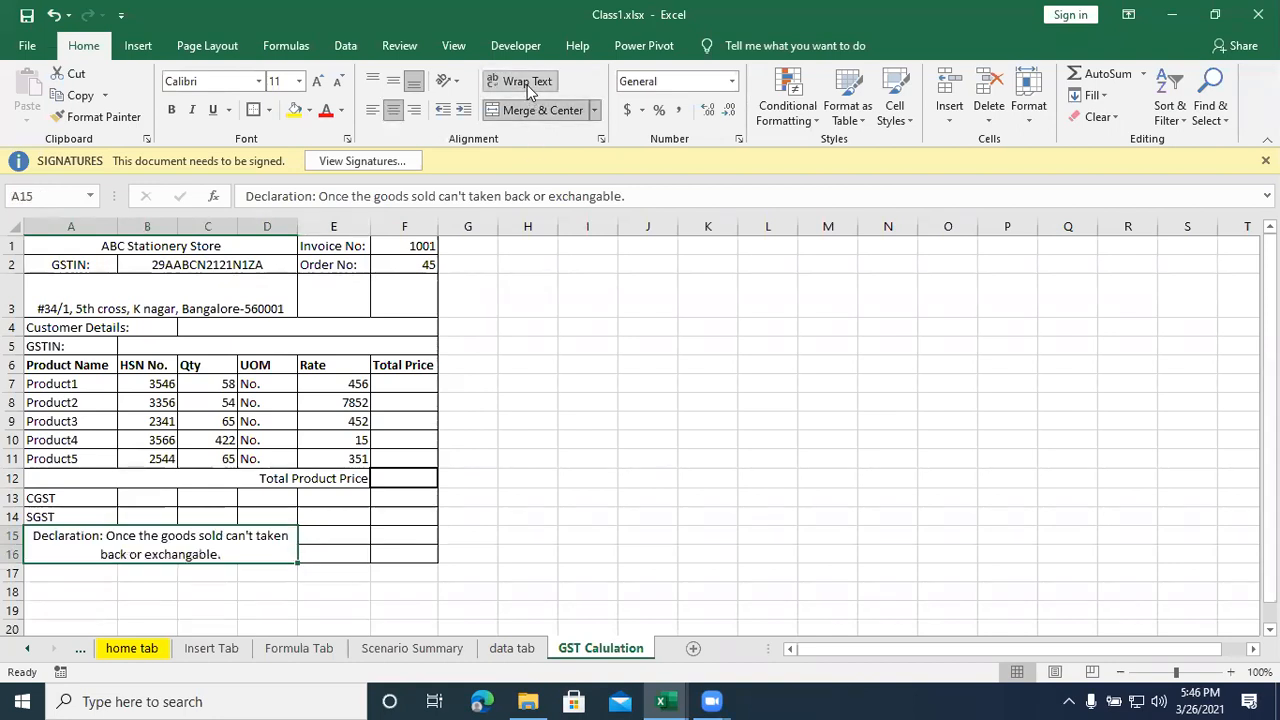
pyautogui.click(363, 609)
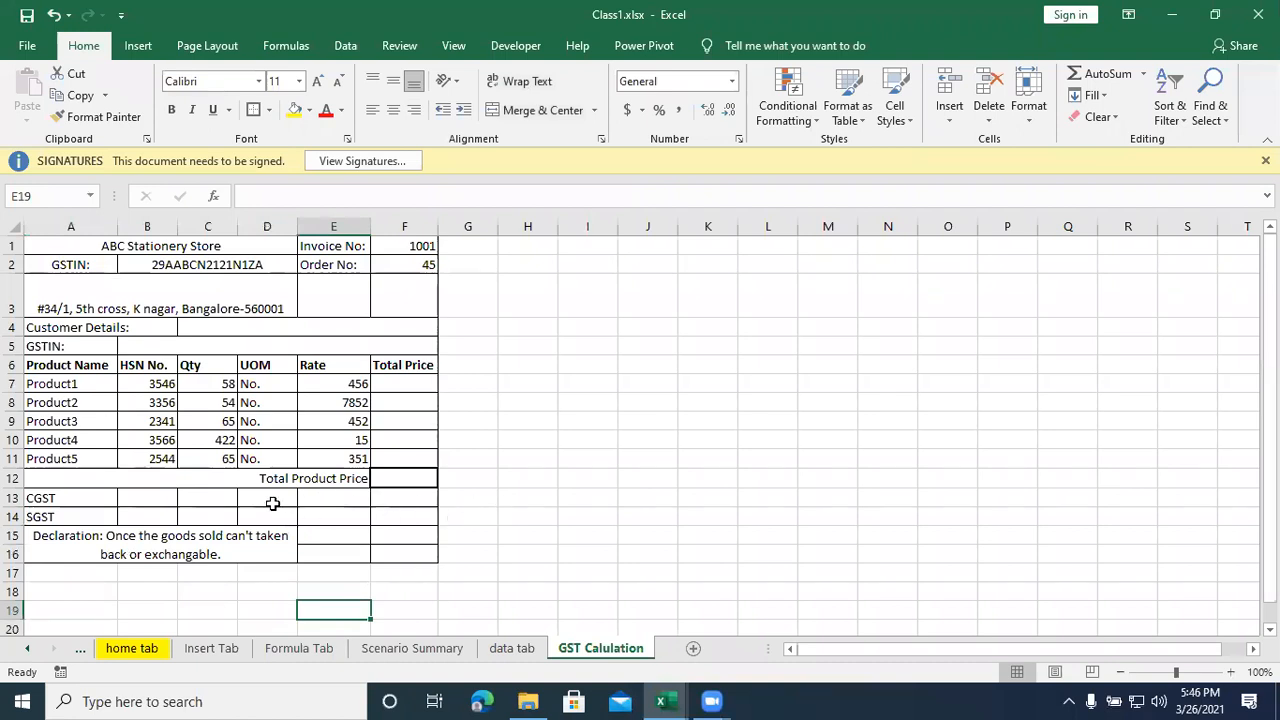
# - Enter a tax rate of 2.50% for CGST in B13 and for SGST in B14
pyautogui.click(148, 497)
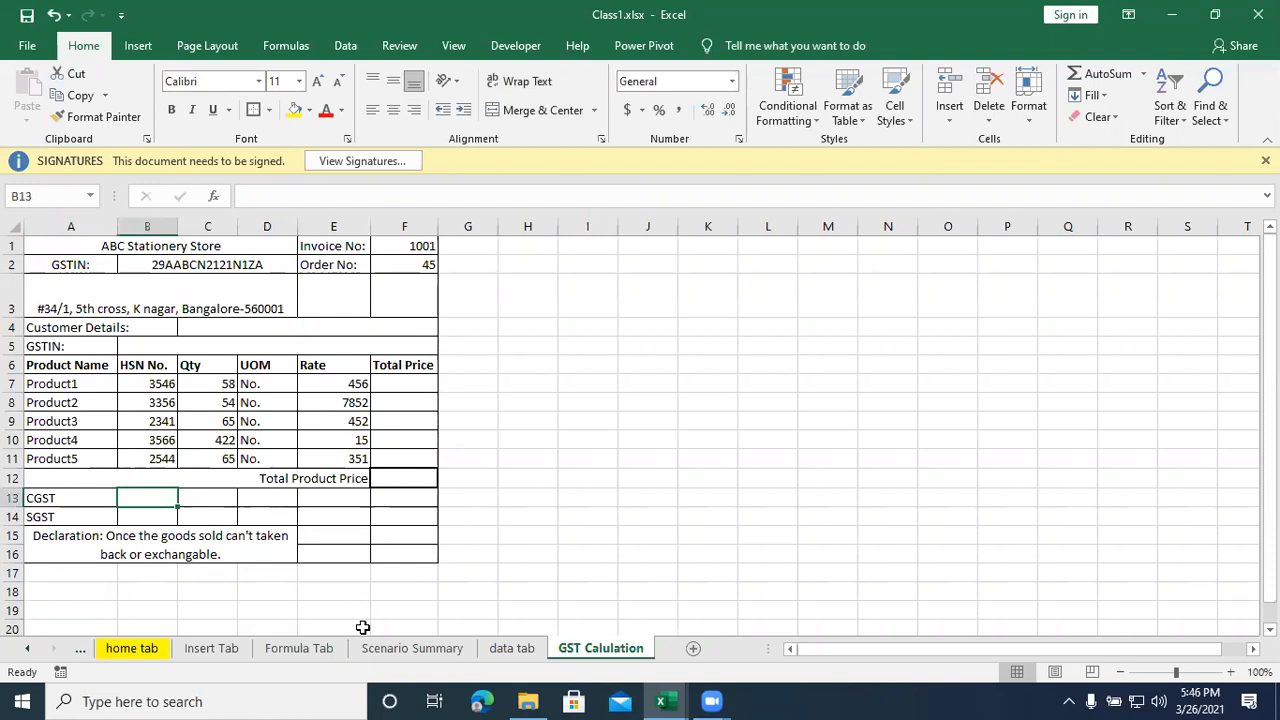
pyautogui.write('50')
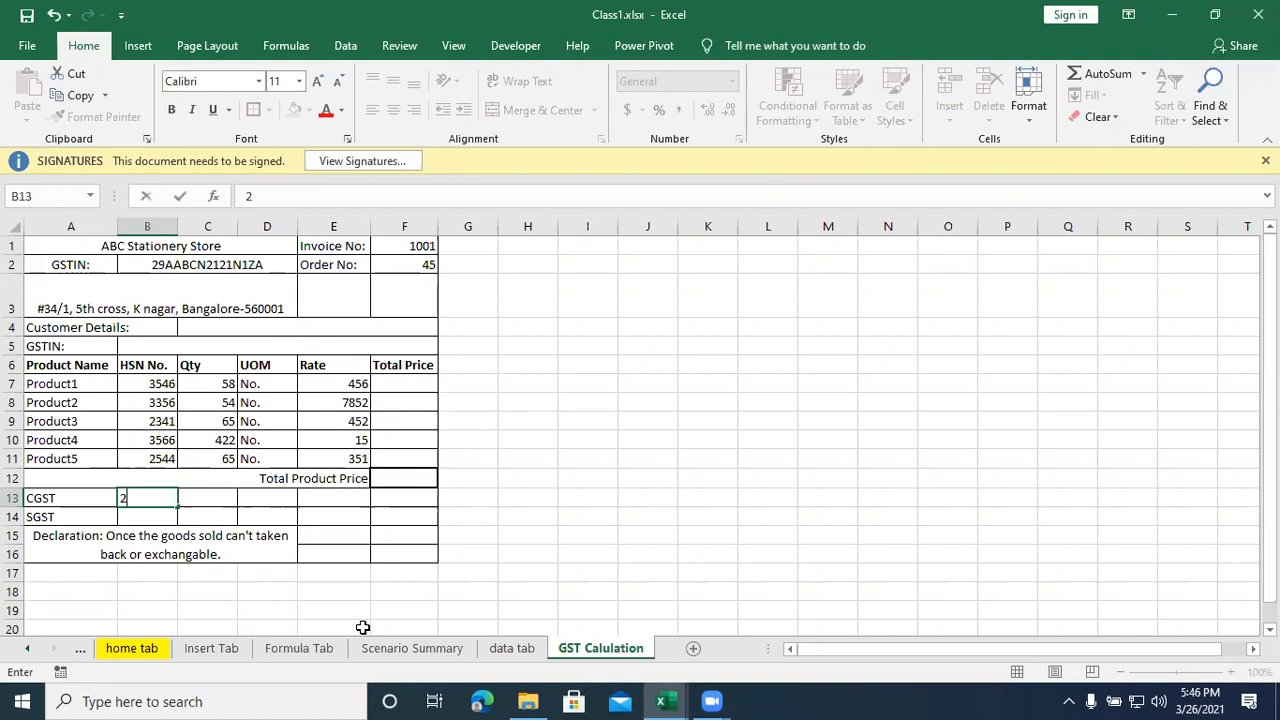
pyautogui.write('%')
pyautogui.press('Return')
pyautogui.write('2.50%')
pyautogui.press('Return')
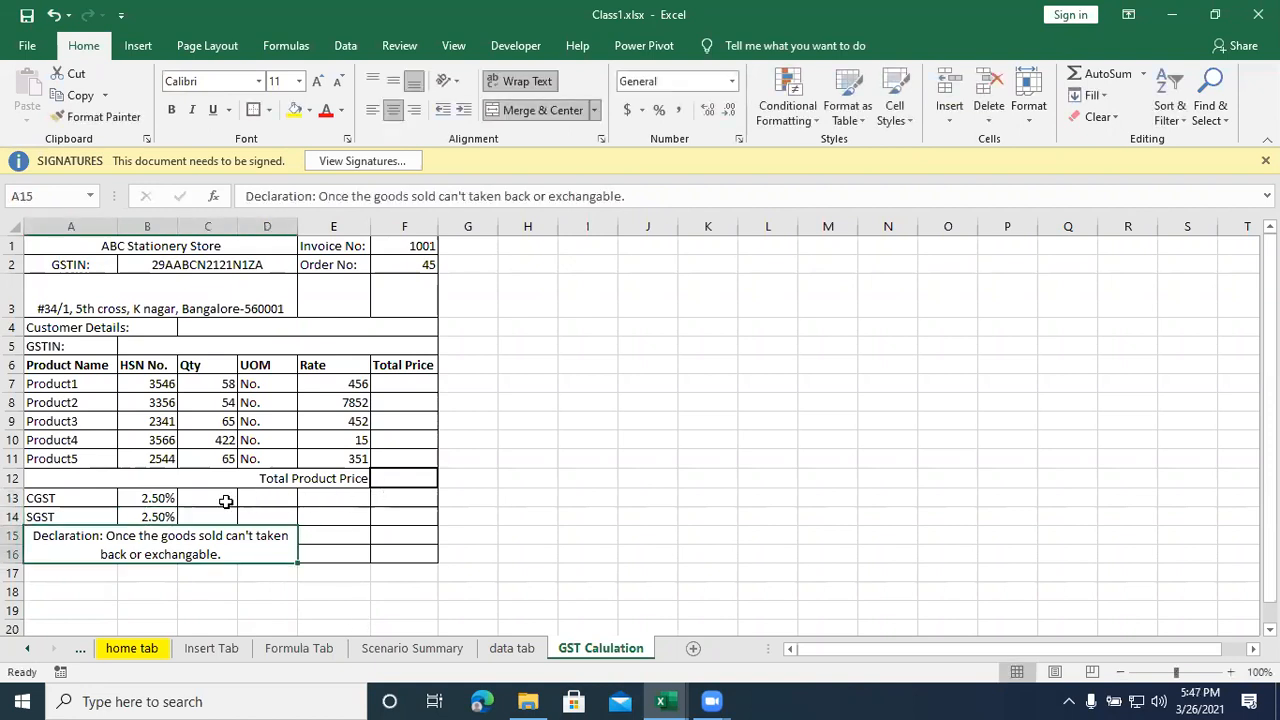
pyautogui.click(391, 497)
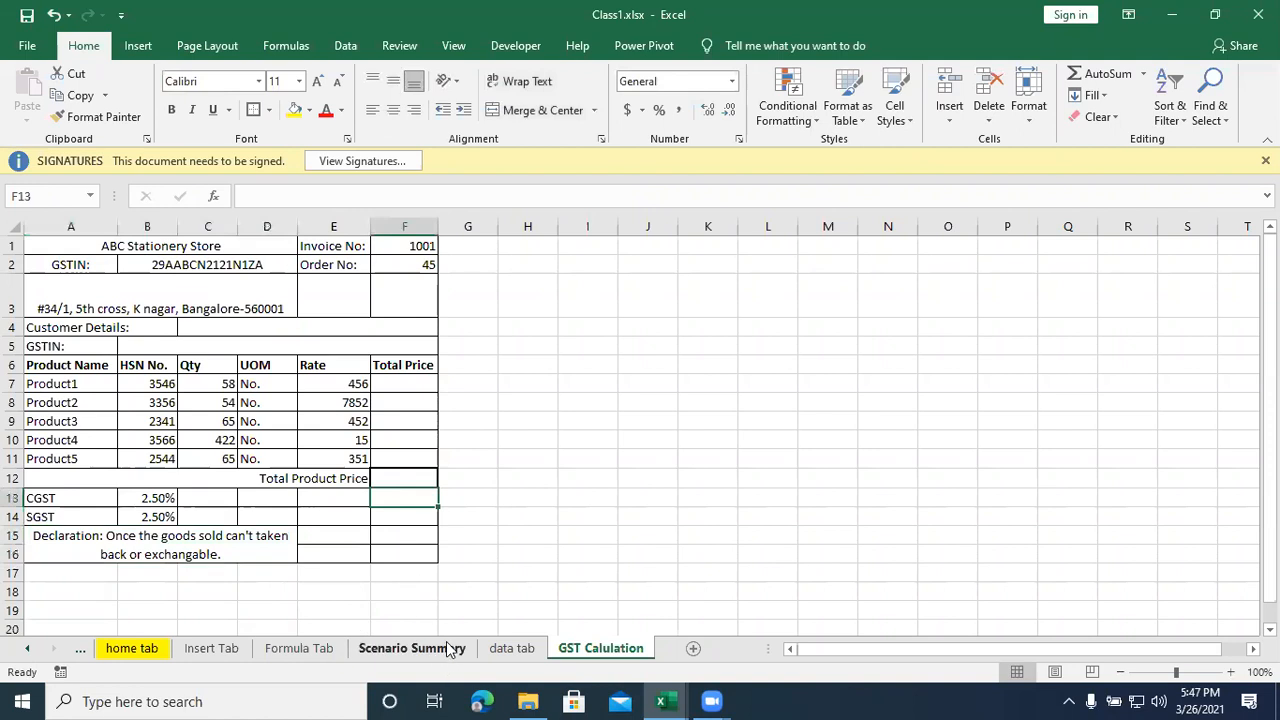
pyautogui.click(484, 440)
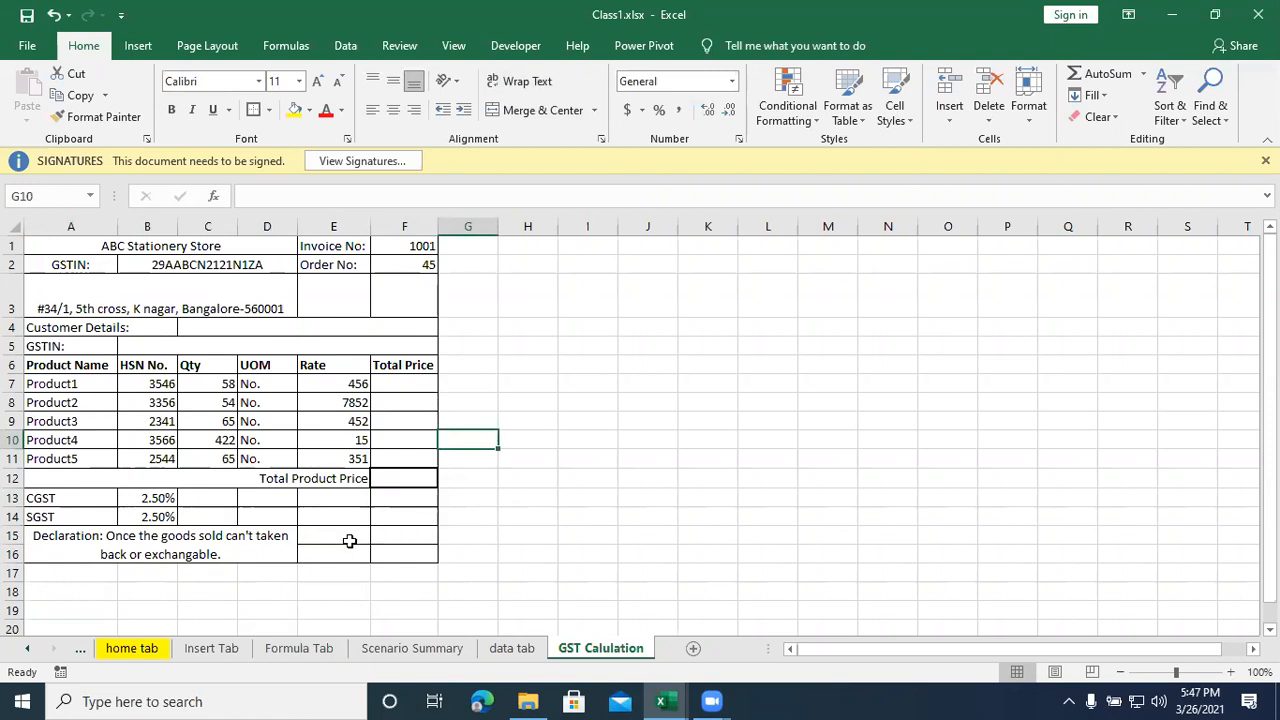
# - Merge and center E15:E16 and enter the label Total Price Including Tax with wrapped text
pyautogui.click(345, 540)
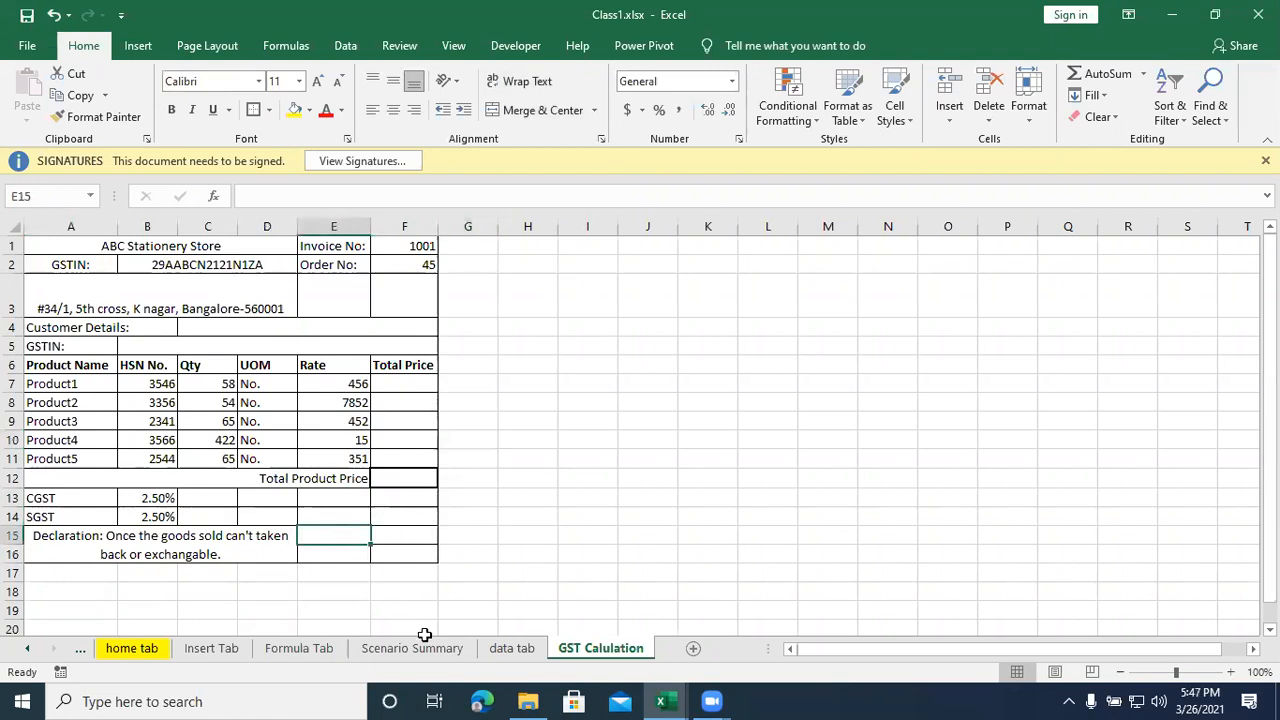
pyautogui.moveTo(337, 531); pyautogui.dragTo(338, 547)
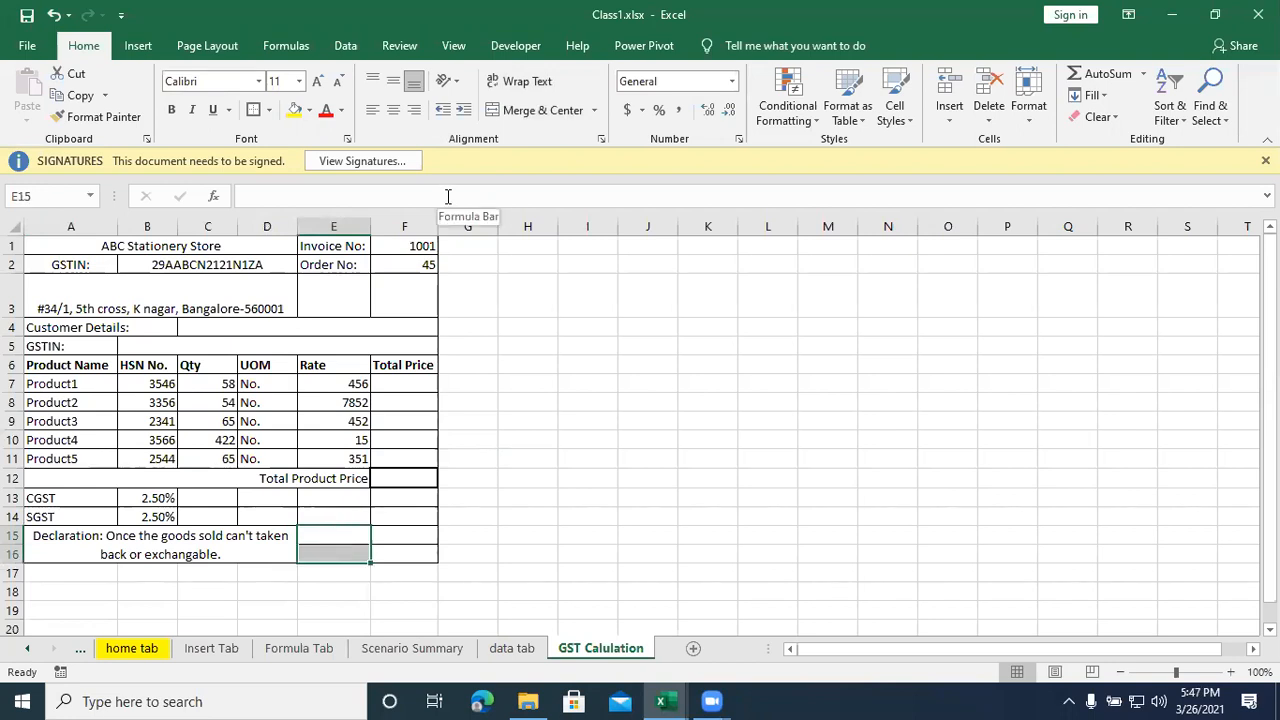
pyautogui.click(540, 110)
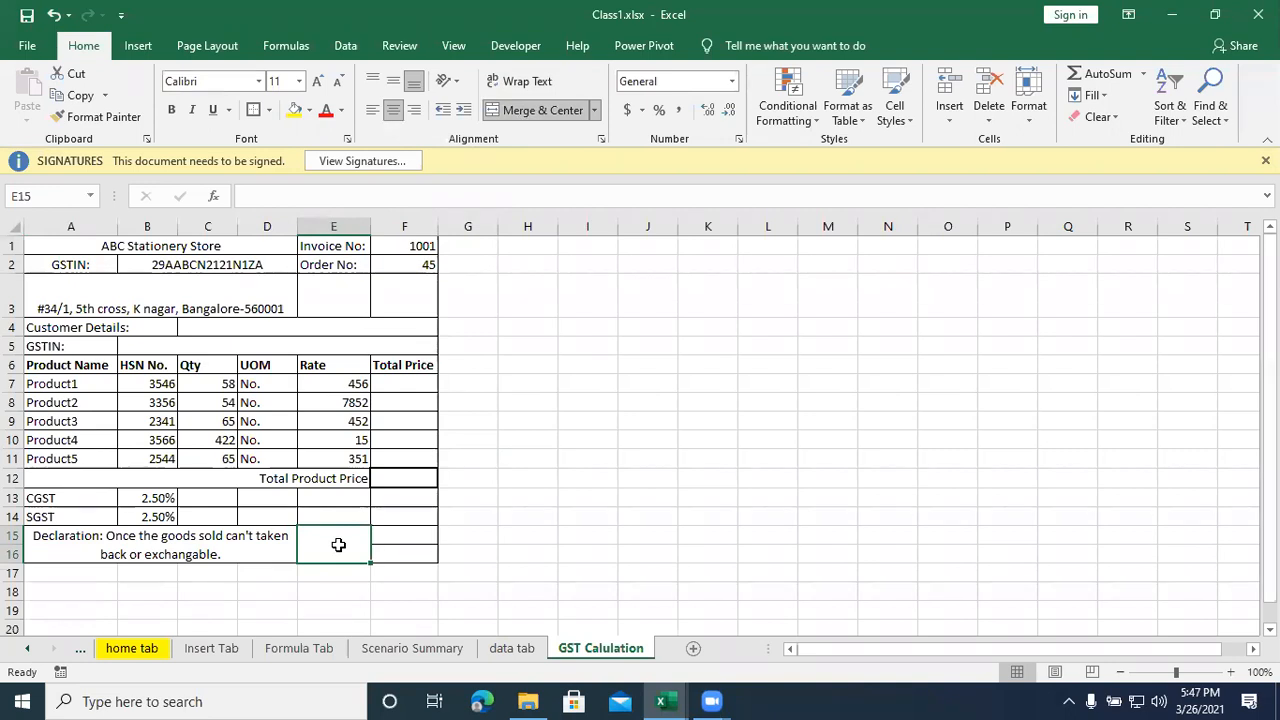
pyautogui.write('Total Price In')
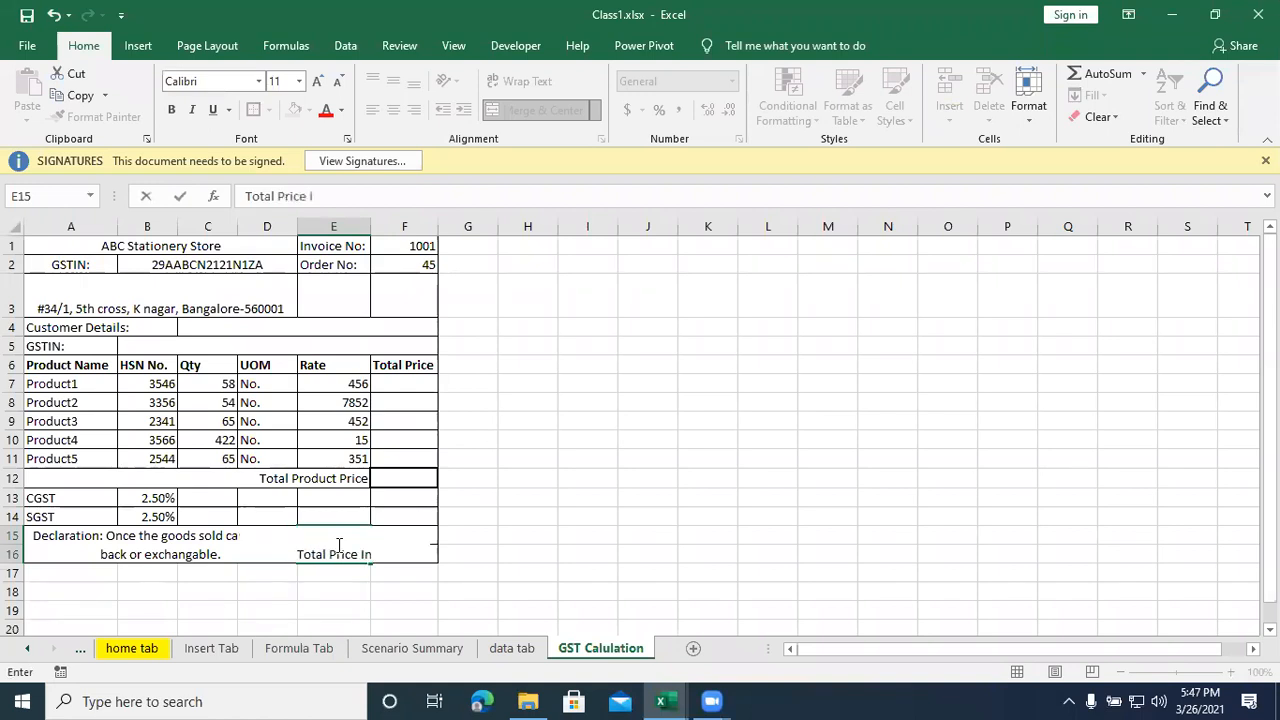
pyautogui.write('cluding Tax')
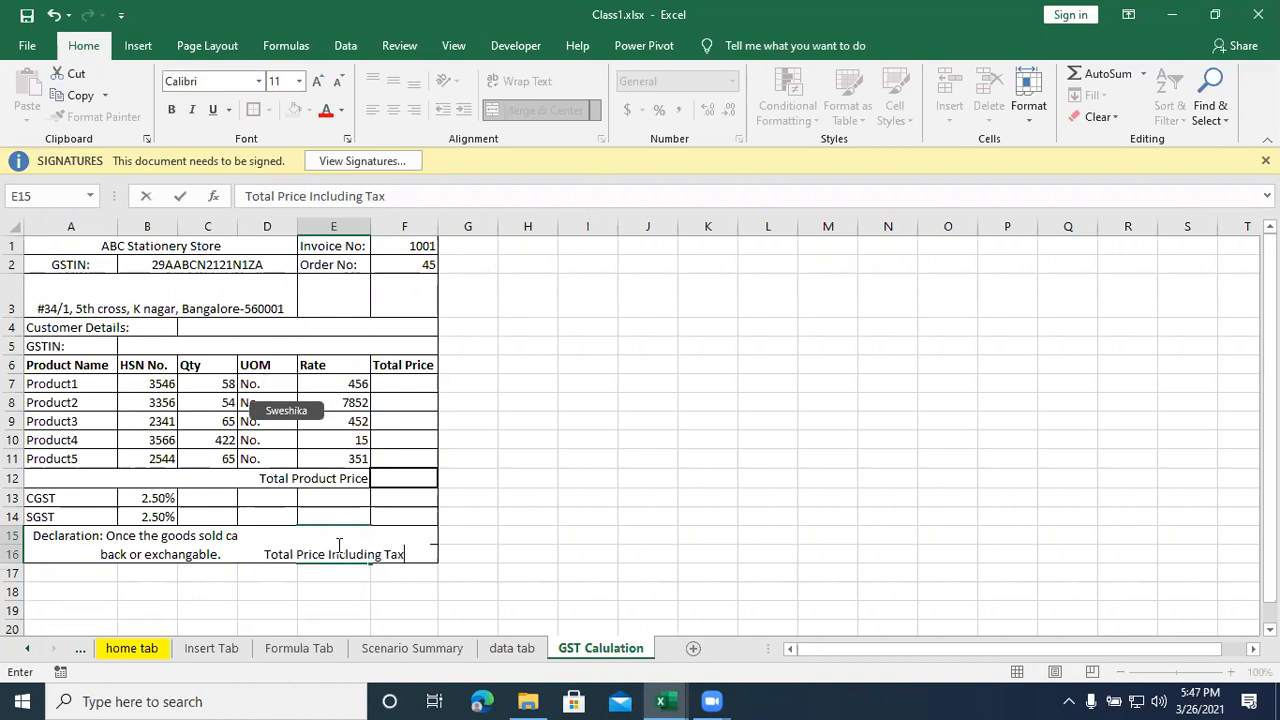
pyautogui.hotkey('ctrl', 'Return')
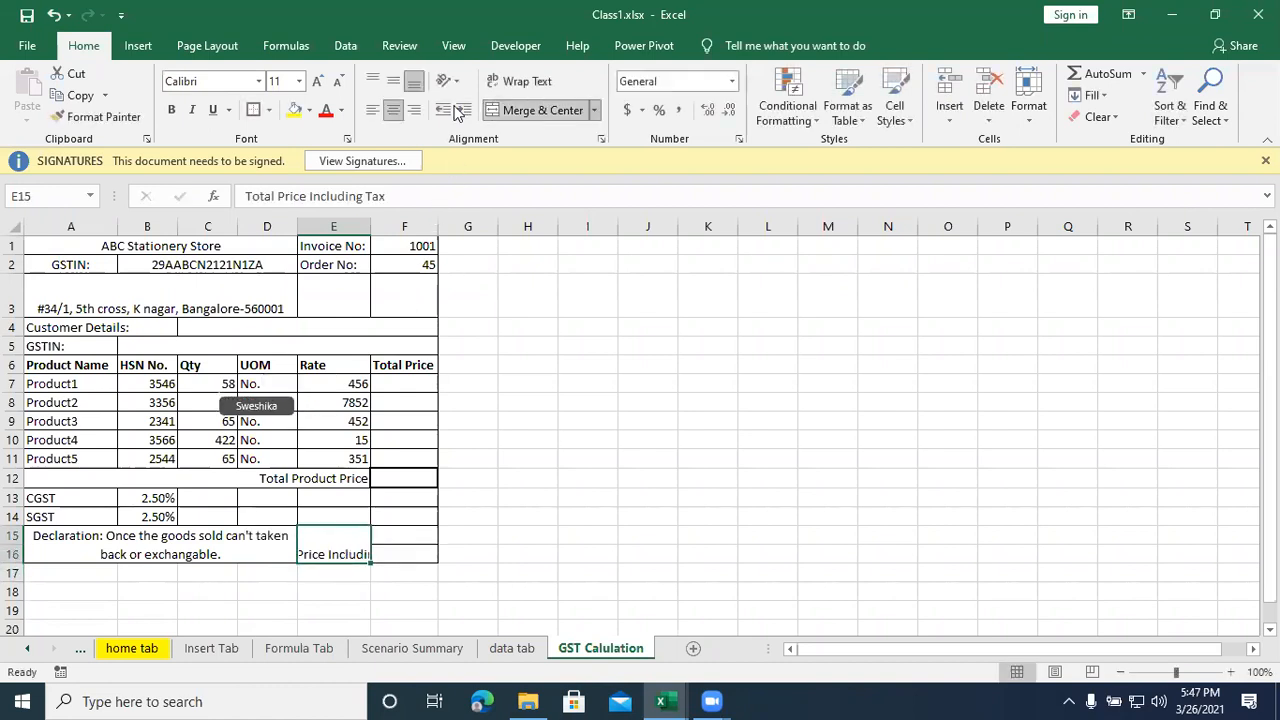
pyautogui.click(520, 81)
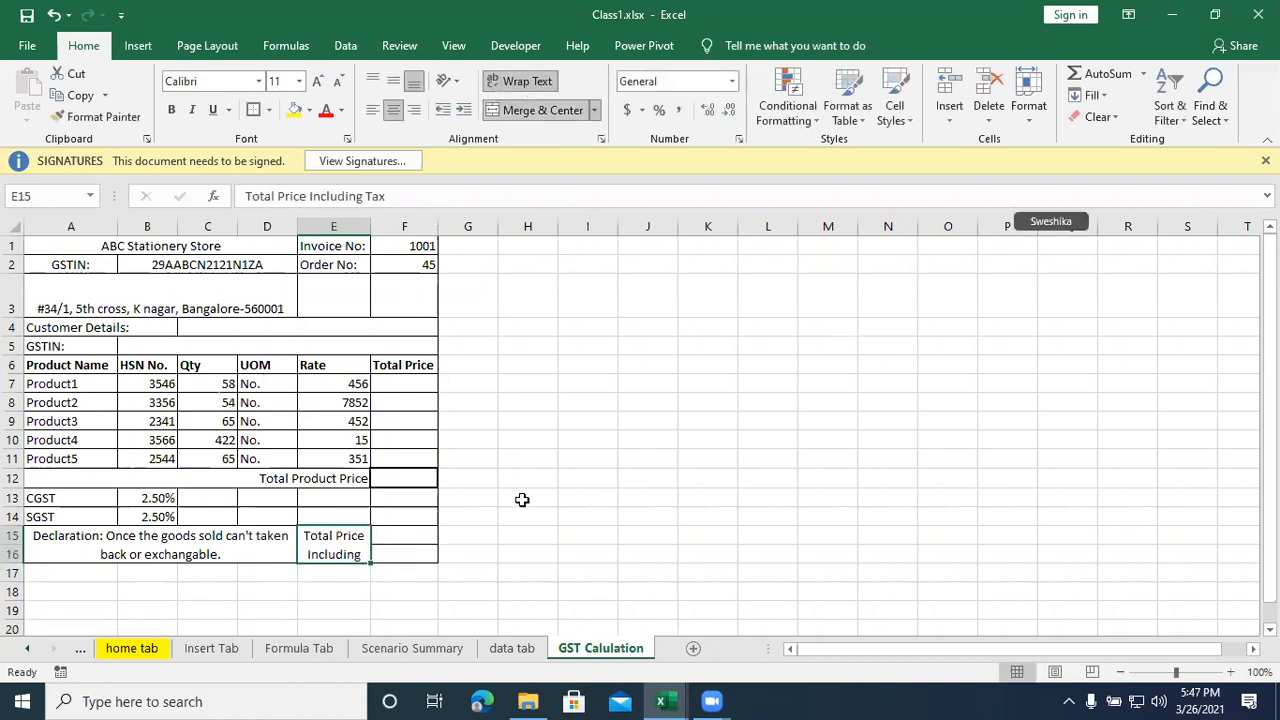
# - Merge F15:F16 into one cell with a thick outside border and save the workbook
pyautogui.click(470, 558)
pyautogui.moveTo(389, 540); pyautogui.dragTo(389, 547)
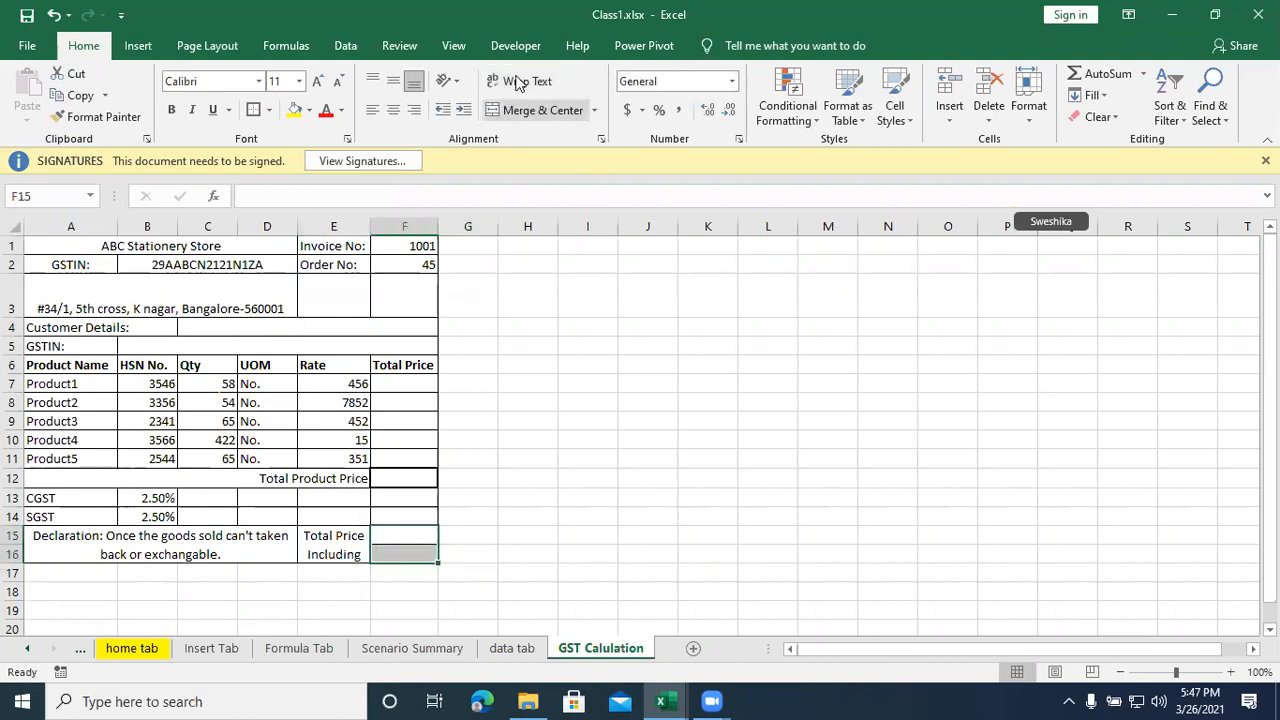
pyautogui.click(530, 110)
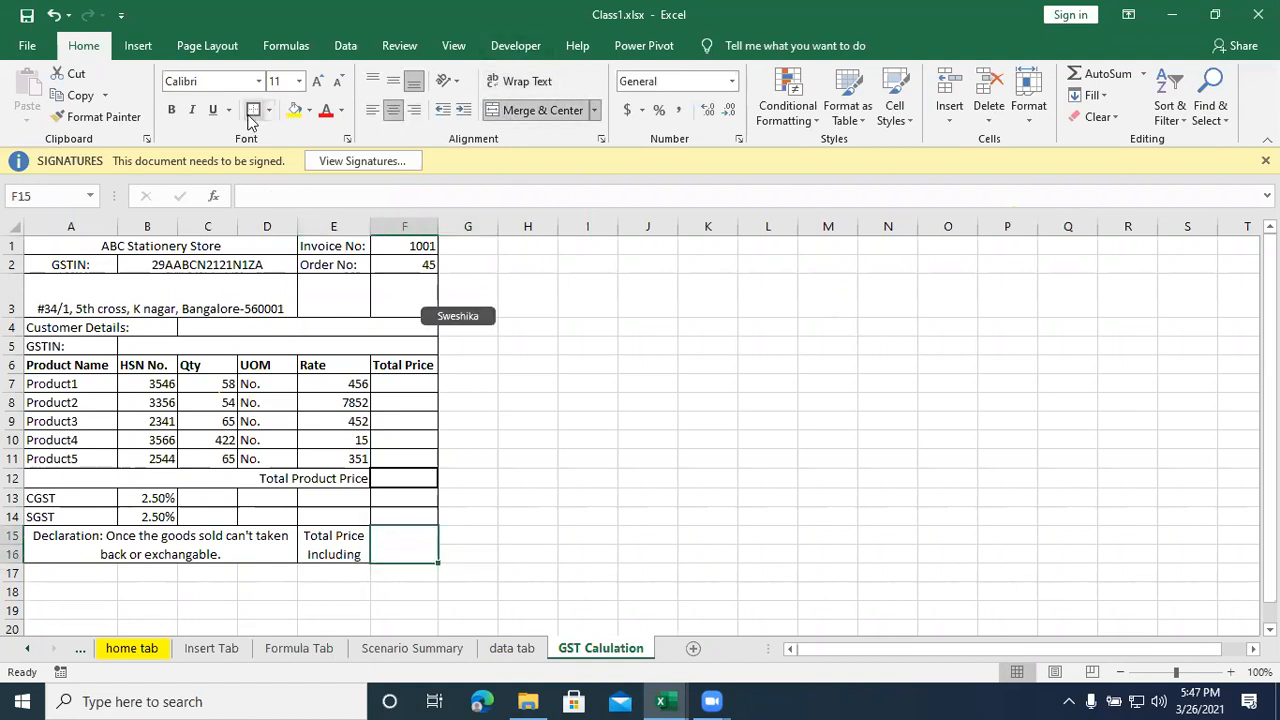
pyautogui.click(628, 419)
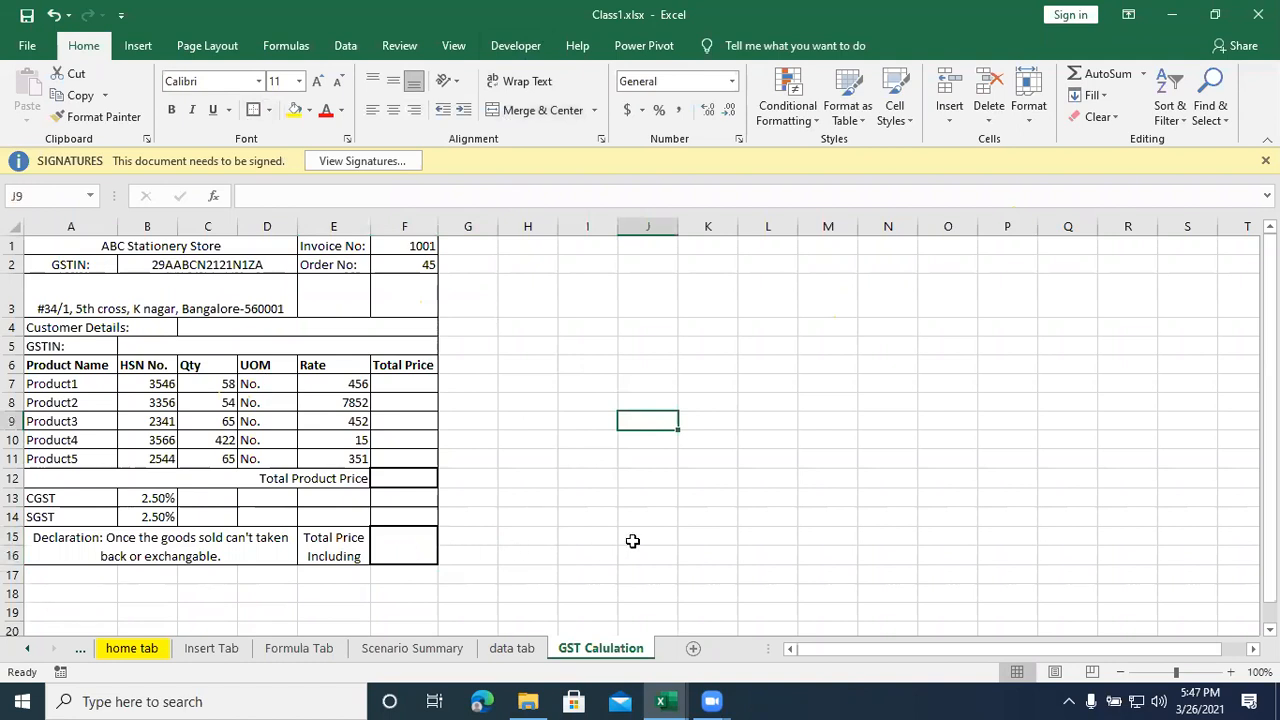
pyautogui.hotkey('ctrl', 's')
pyautogui.moveTo(90, 416); pyautogui.dragTo(84, 470)
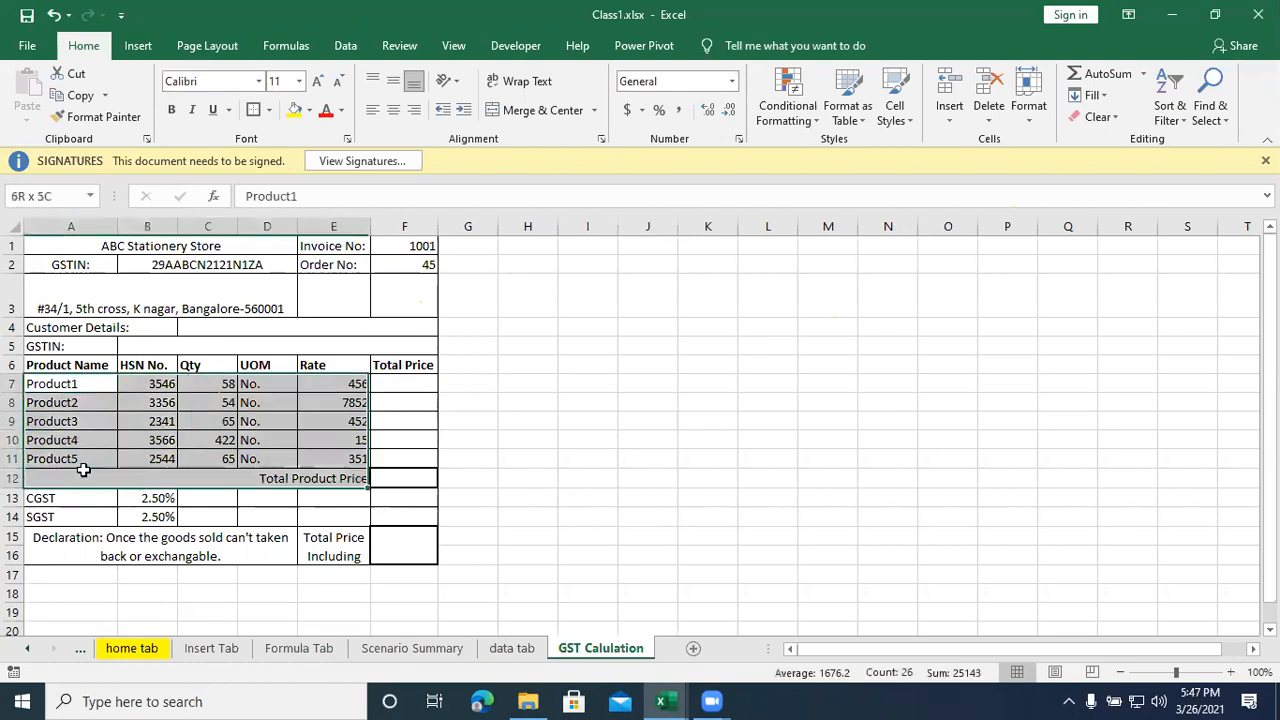
pyautogui.moveTo(222, 385); pyautogui.dragTo(228, 458)
pyautogui.moveTo(354, 382); pyautogui.dragTo(355, 459)
# - Calculate Product1's total price in F7 with =PRODUCT(C7,E7) and fill the formula down to F11
pyautogui.click(387, 384)
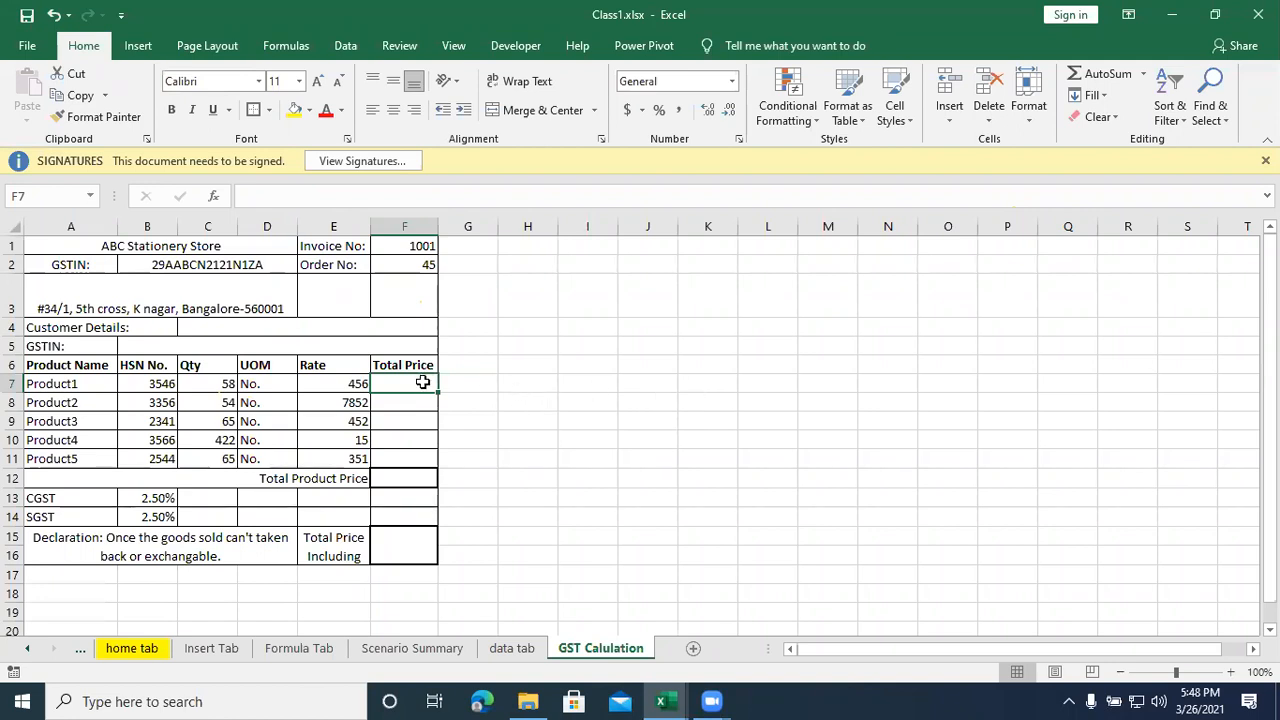
pyautogui.write('=')
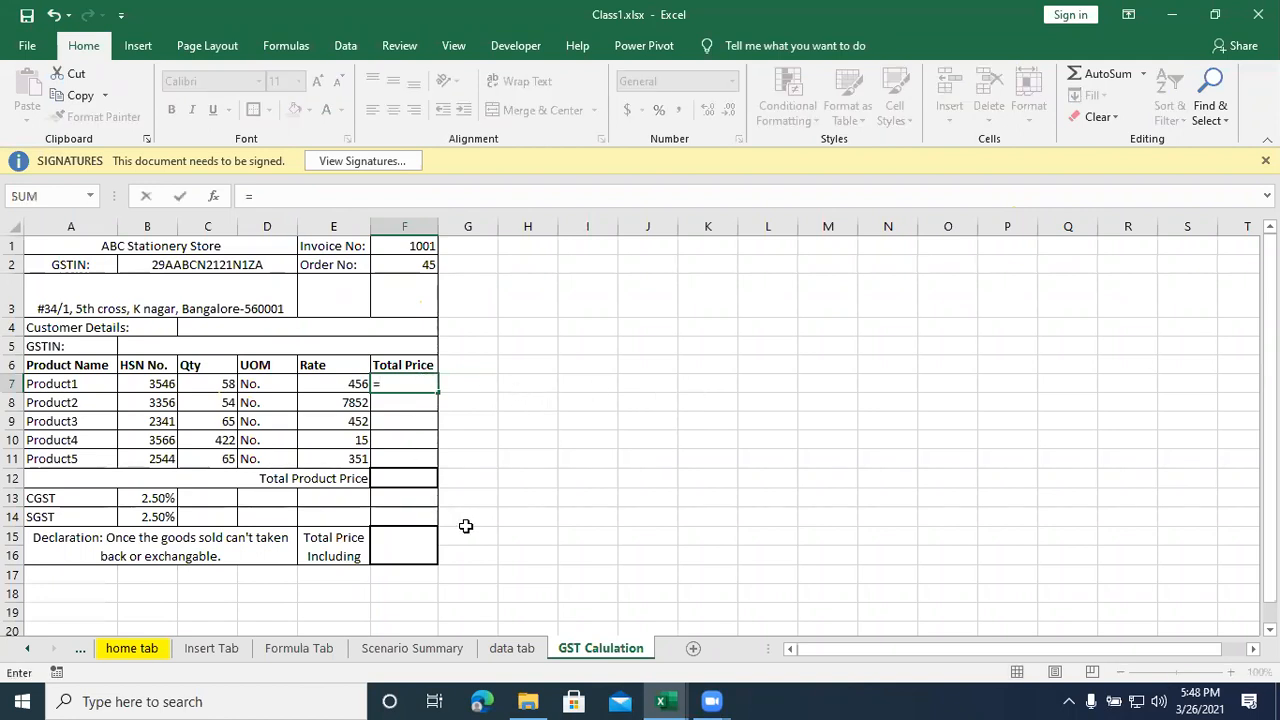
pyautogui.write('produc')
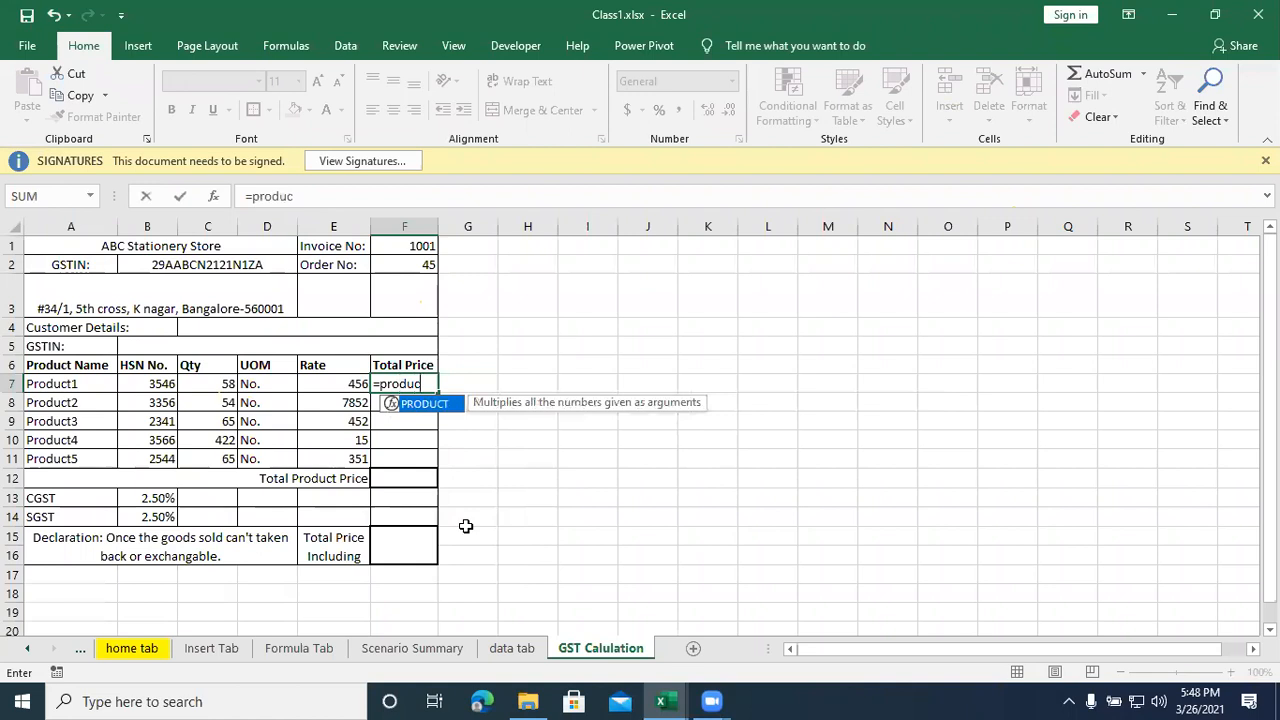
pyautogui.write('t(')
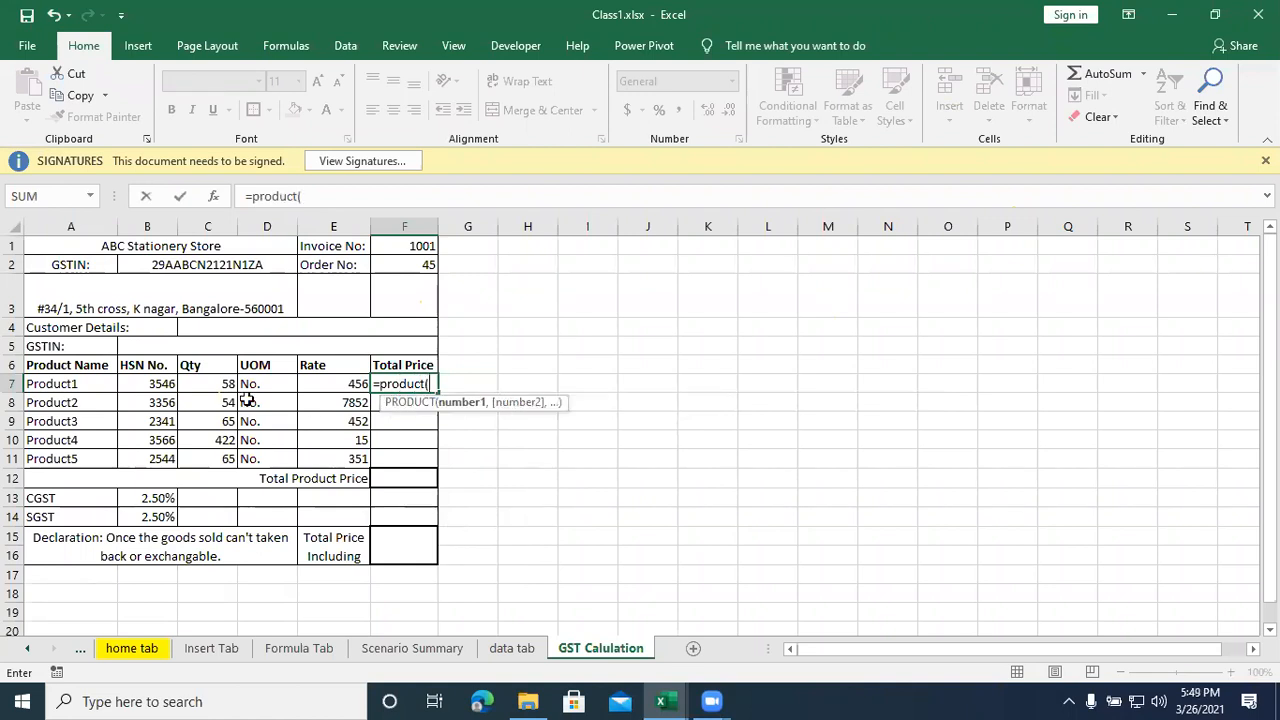
pyautogui.click(197, 377)
pyautogui.write(',')
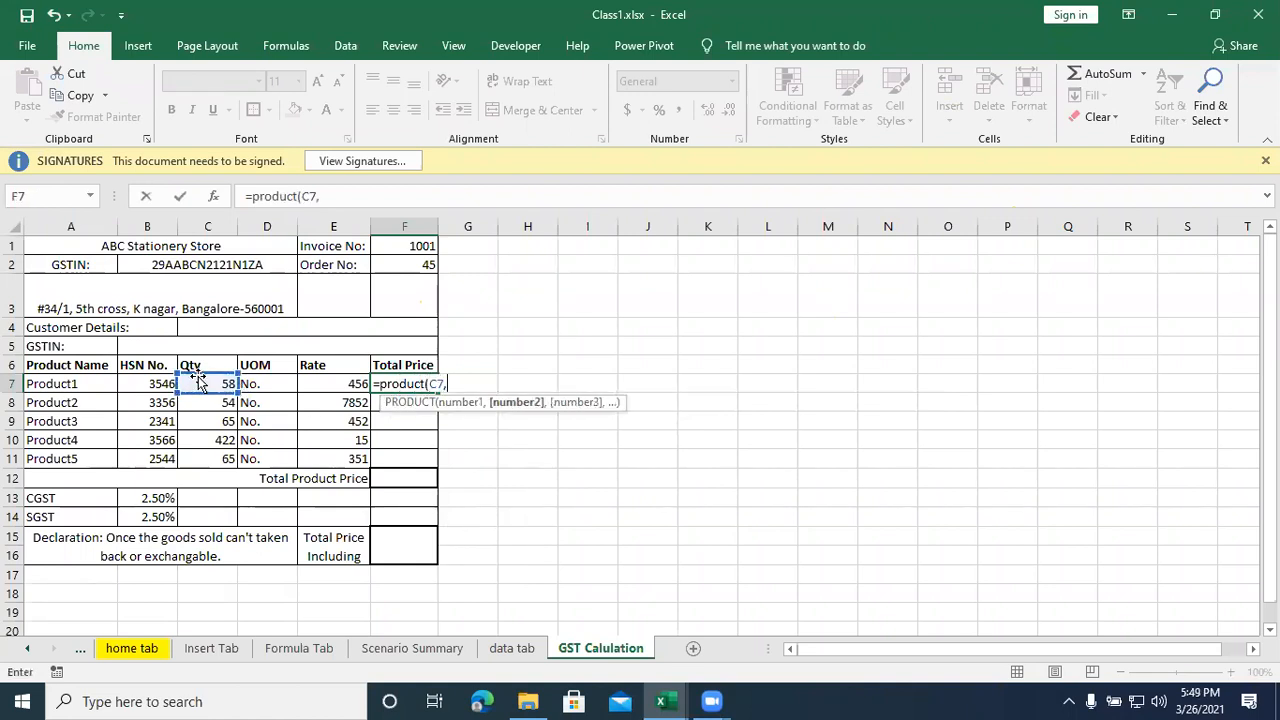
pyautogui.click(318, 388)
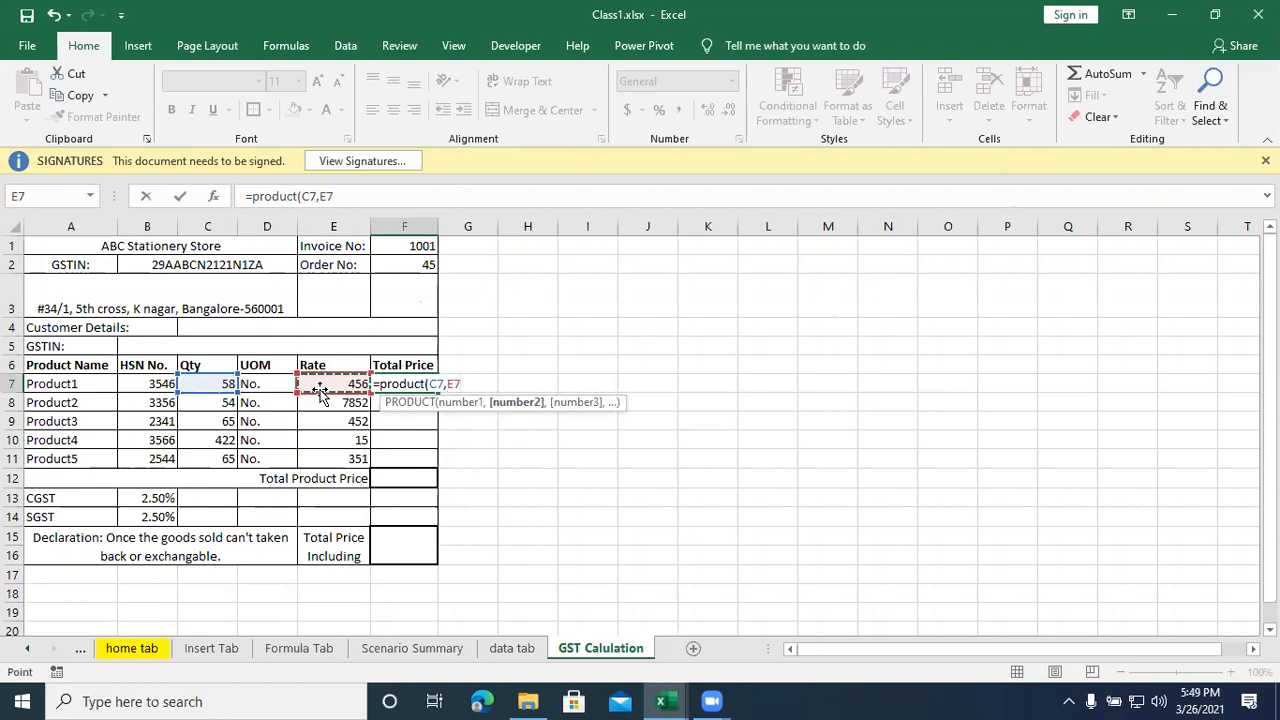
pyautogui.write(')')
pyautogui.press('Return')
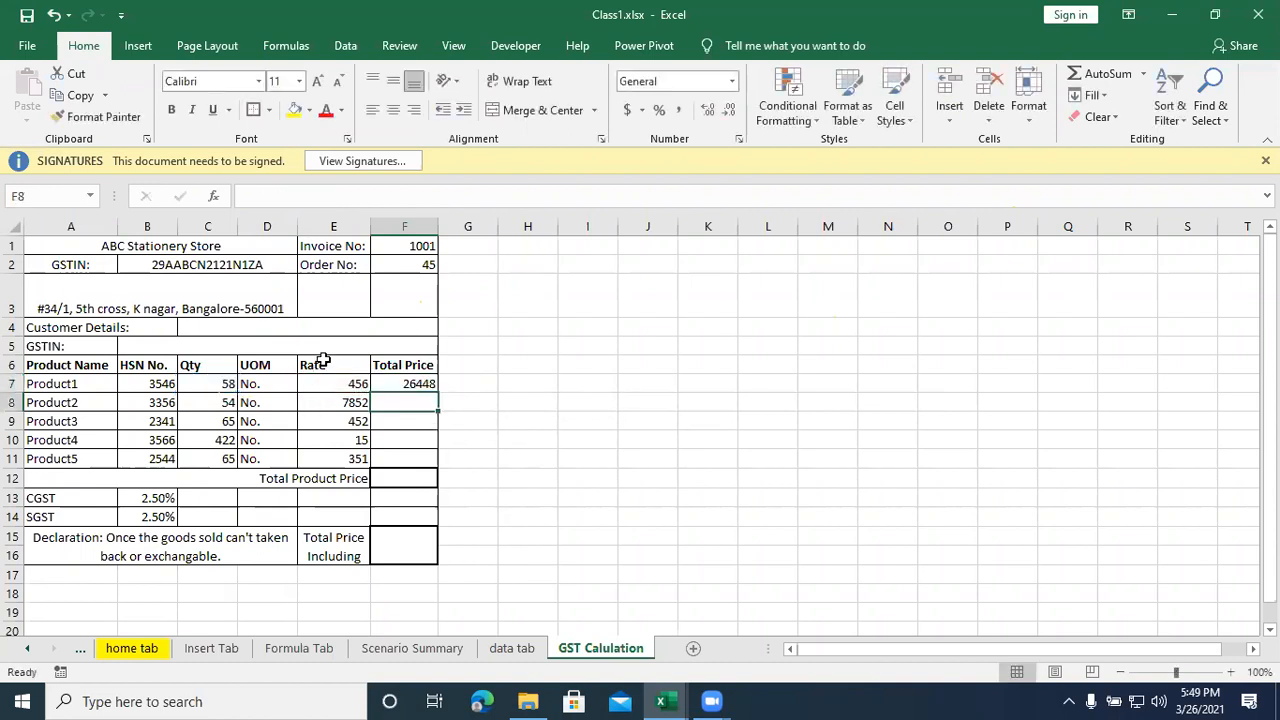
pyautogui.click(422, 385)
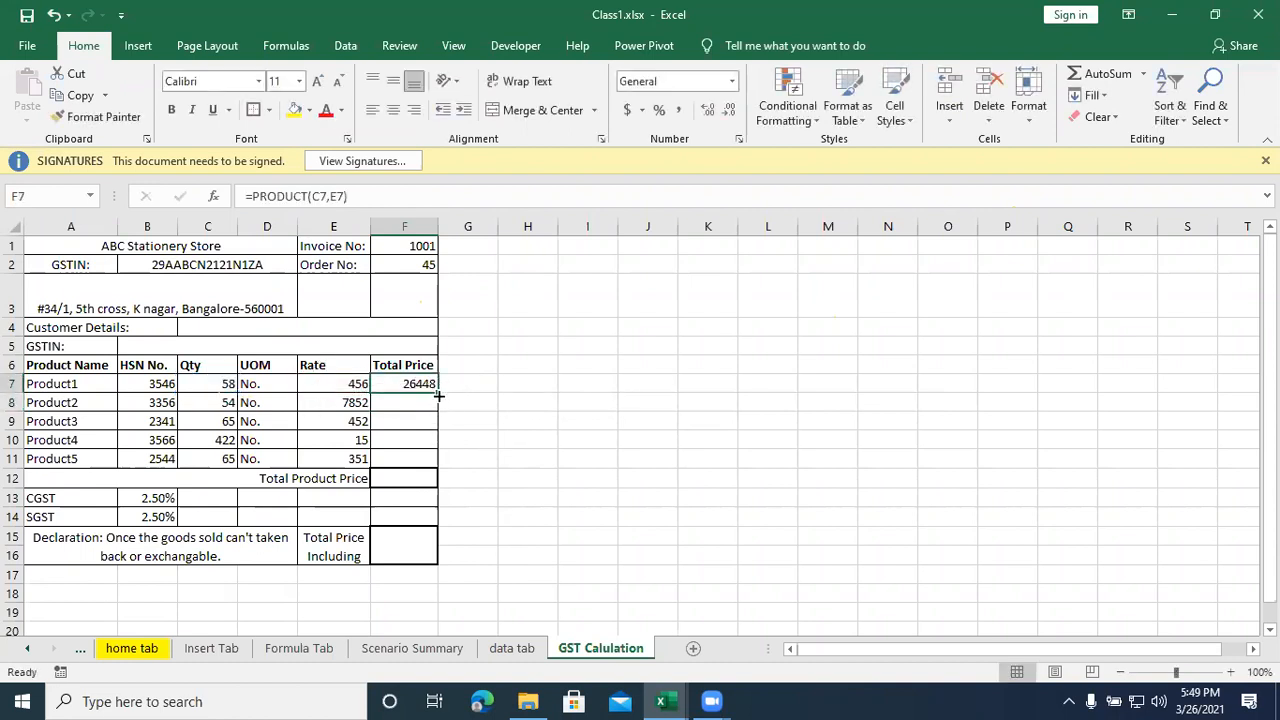
pyautogui.moveTo(437, 412); pyautogui.dragTo(437, 466)
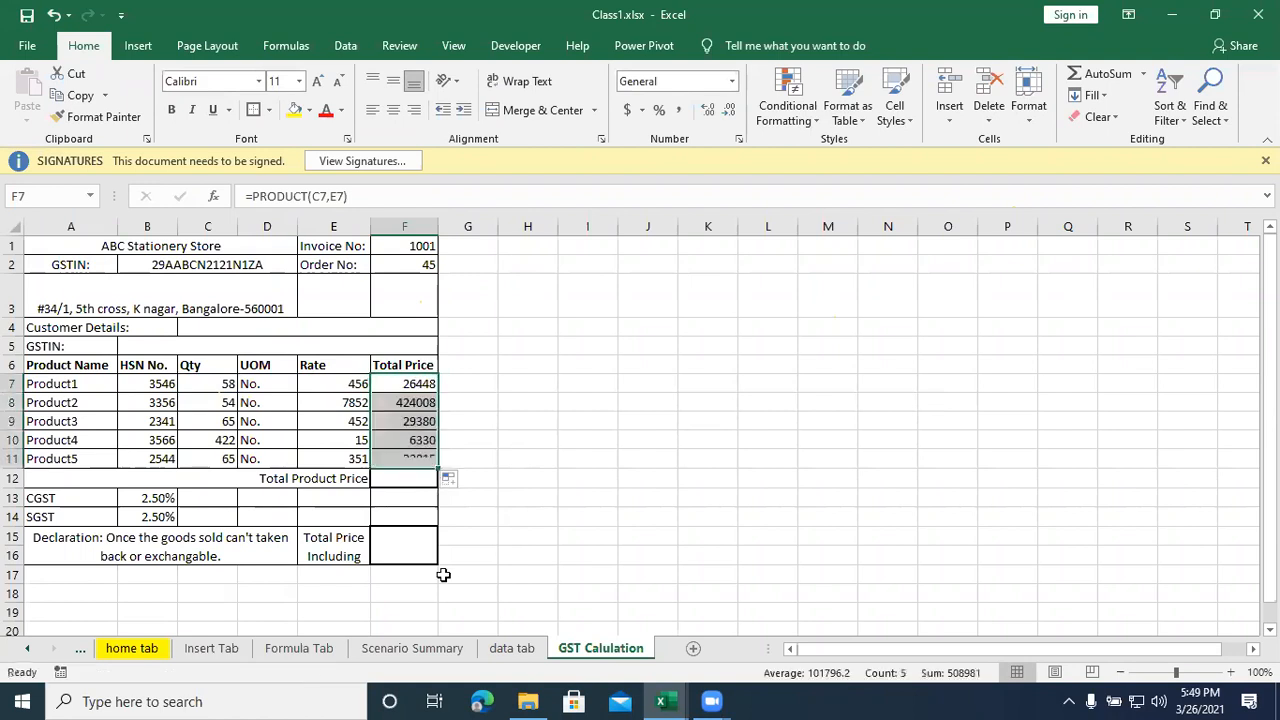
# - Sum the product totals F7:F11 in the Total Product Price cell F12
pyautogui.click(414, 480)
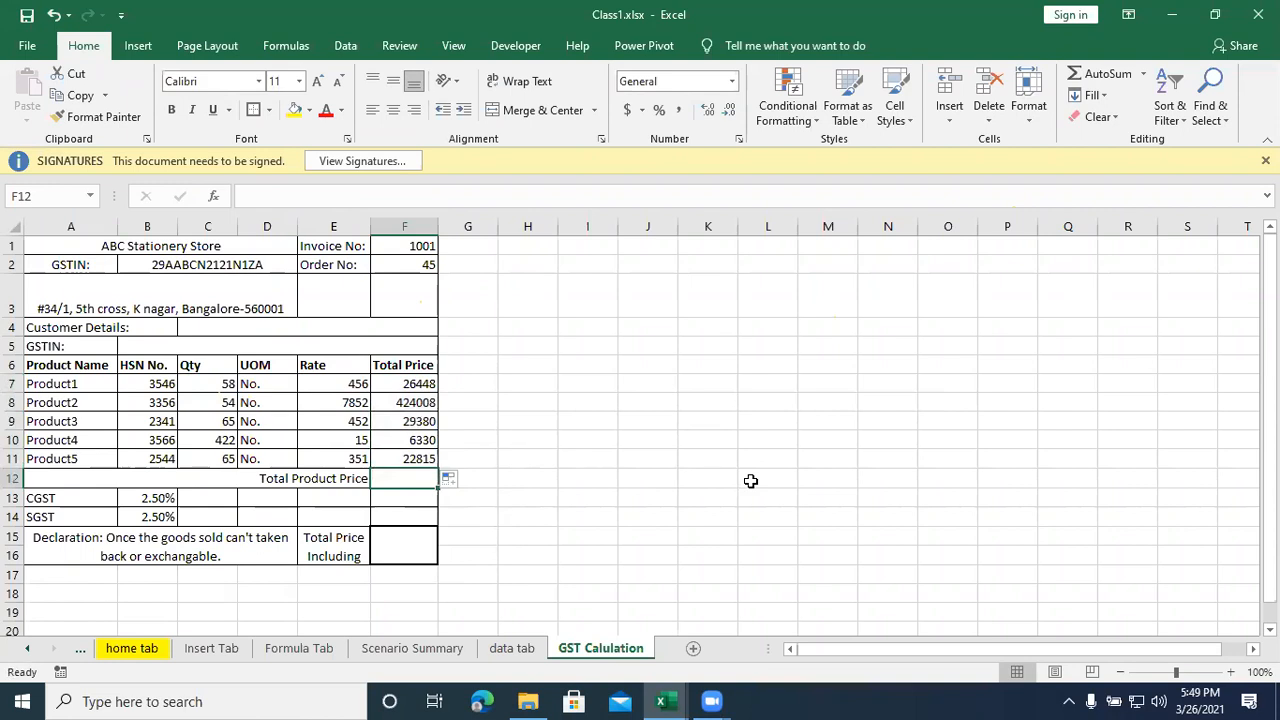
pyautogui.hotkey('alt', '=')
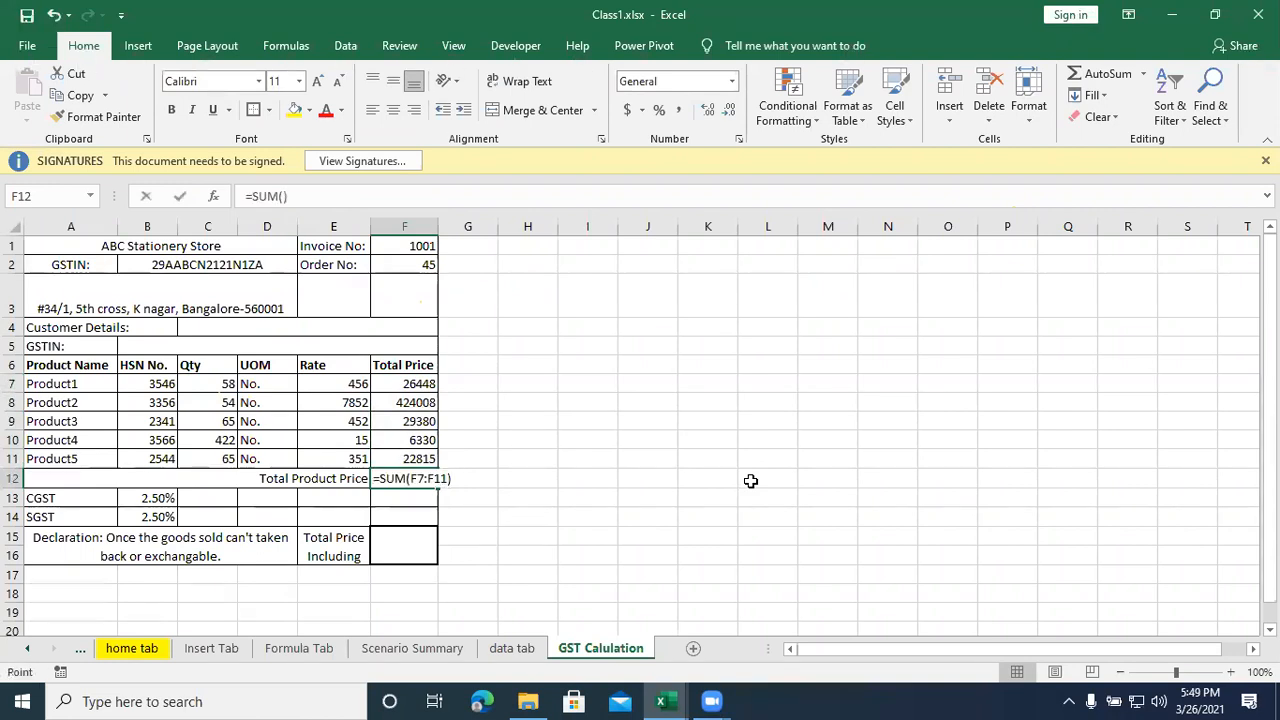
pyautogui.press('Return')
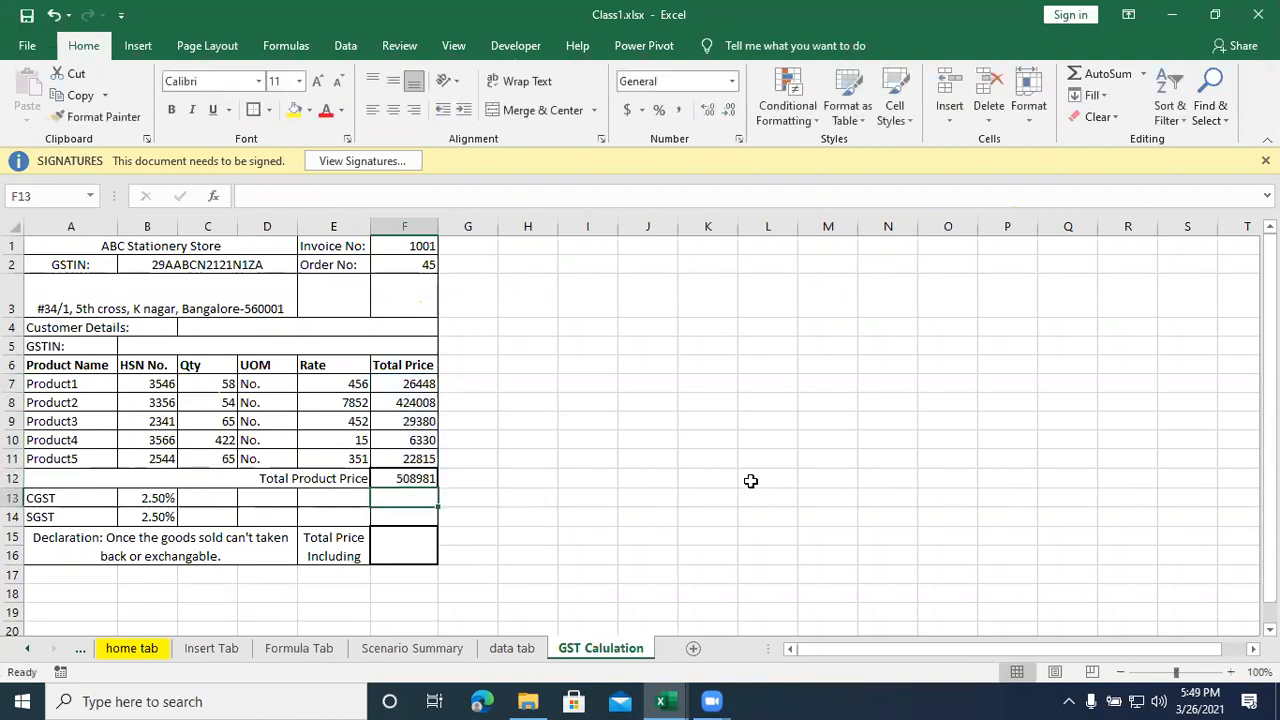
# - Try calculating the CGST amount in F13 with the formula =F12/B13
pyautogui.click(403, 481)
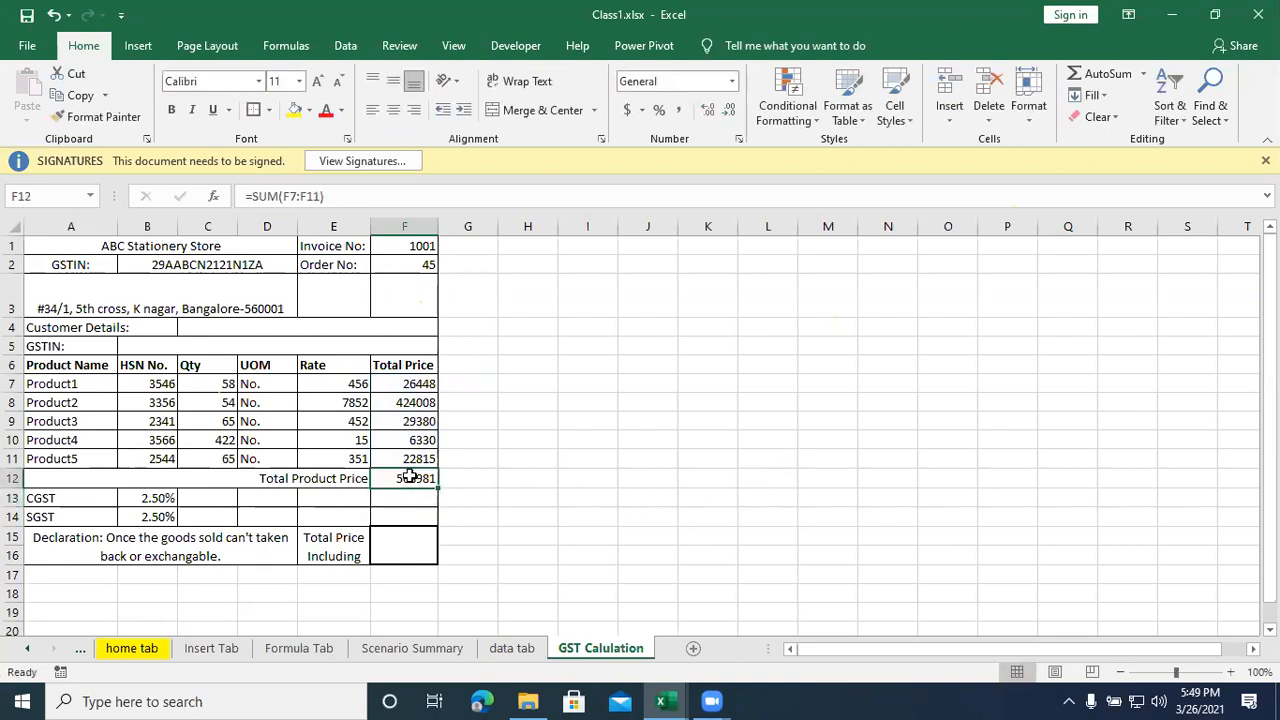
pyautogui.click(155, 497)
pyautogui.click(400, 499)
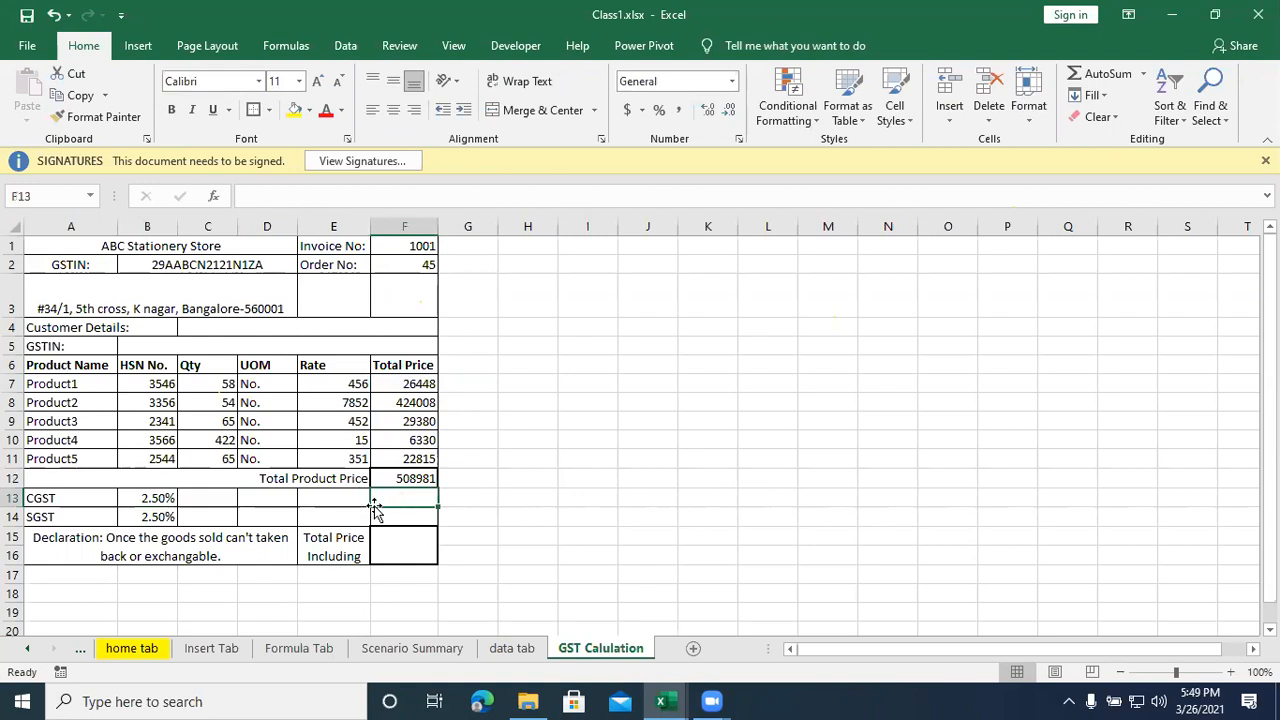
pyautogui.click(163, 517)
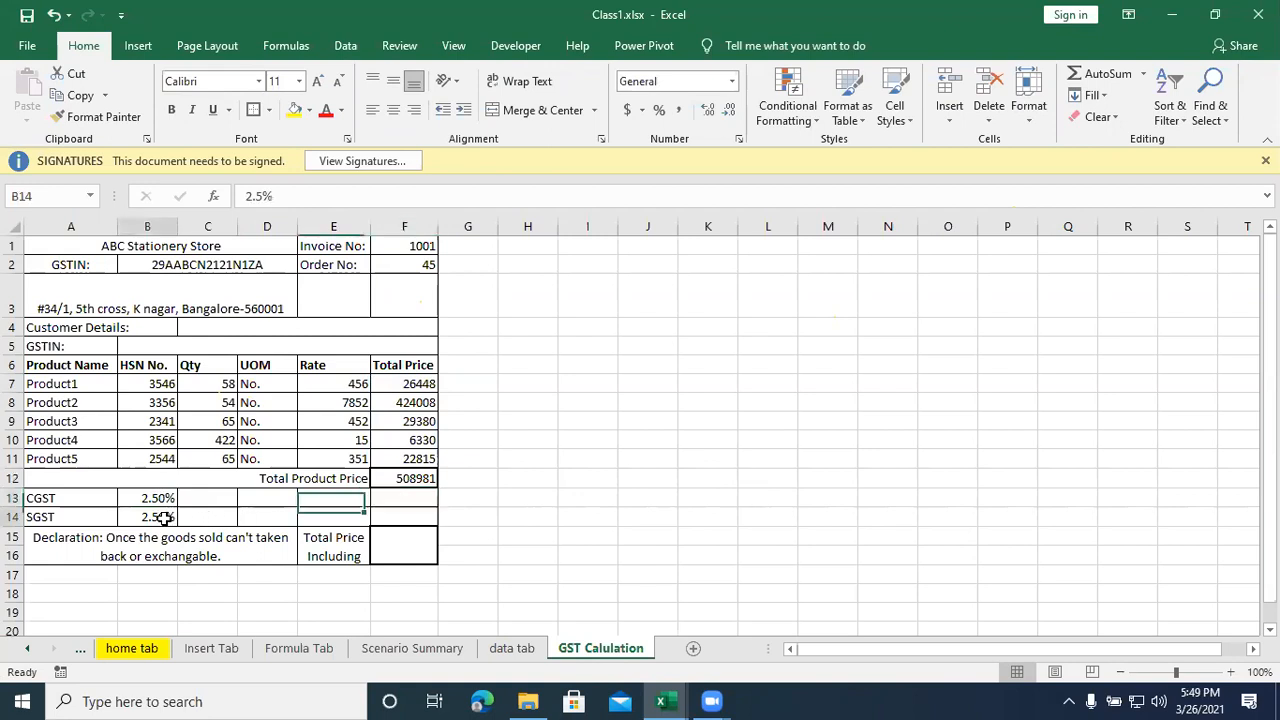
pyautogui.click(410, 513)
pyautogui.click(408, 496)
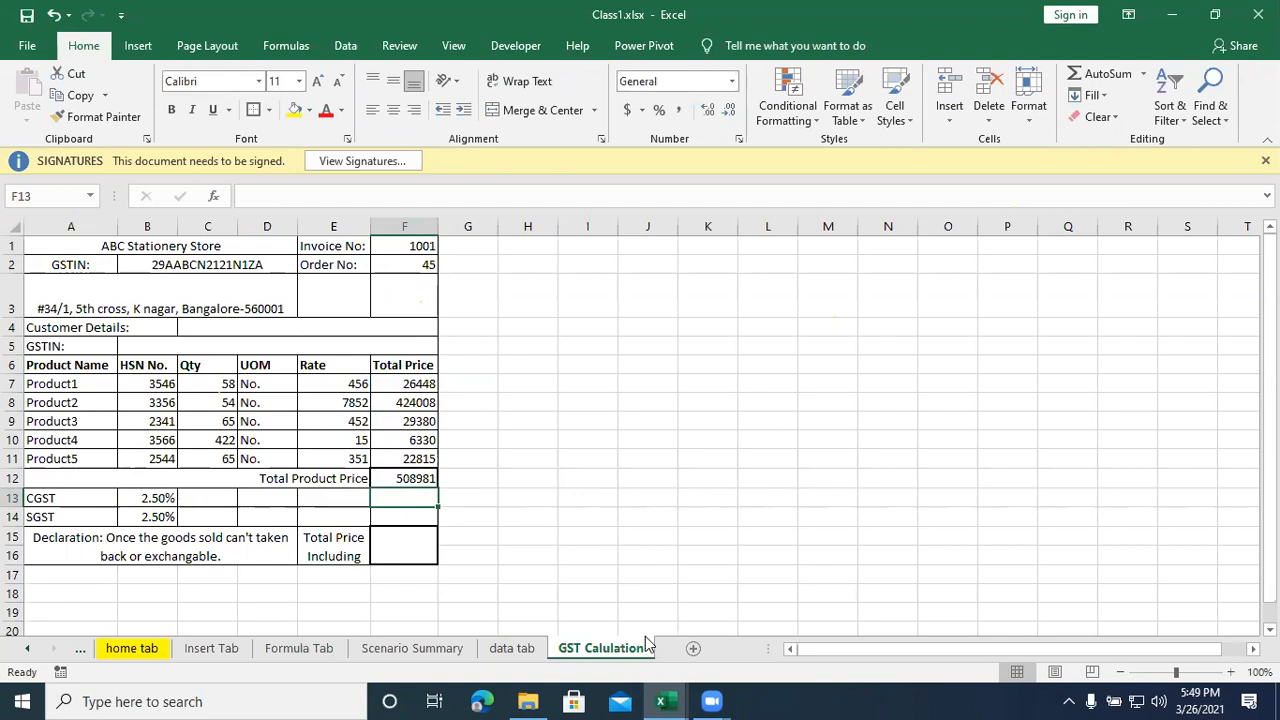
pyautogui.write('=')
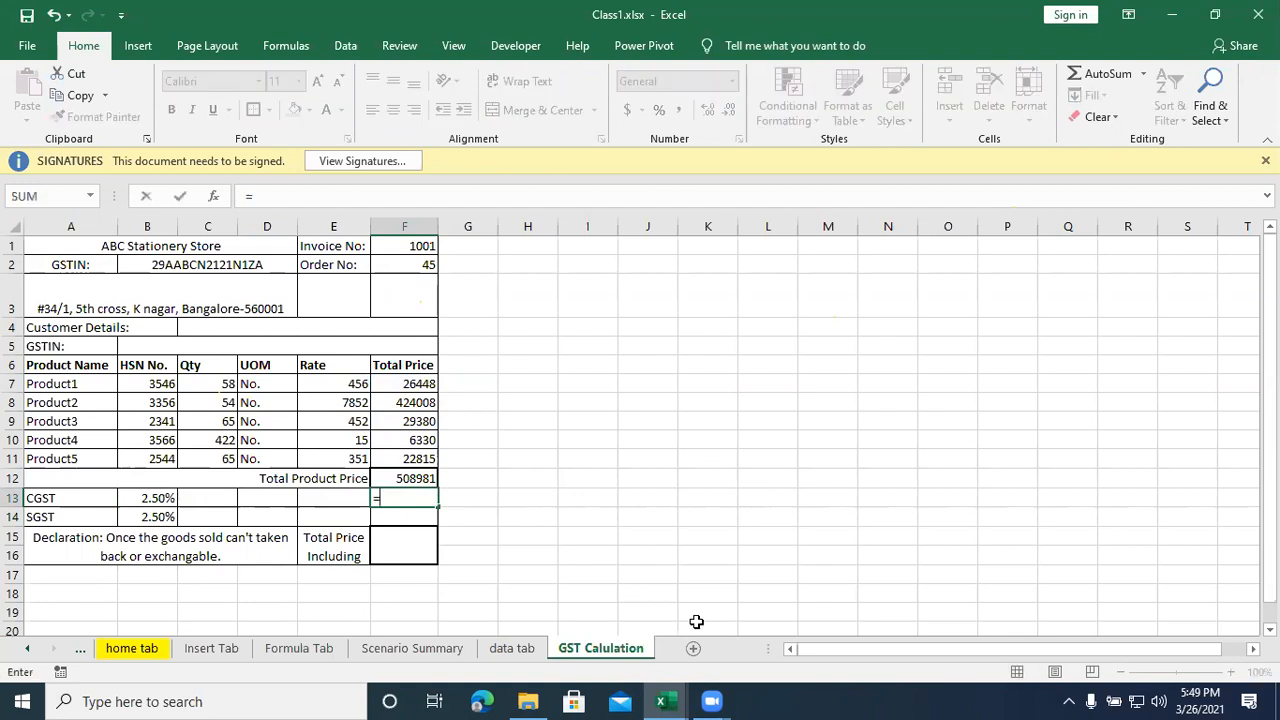
pyautogui.click(398, 480)
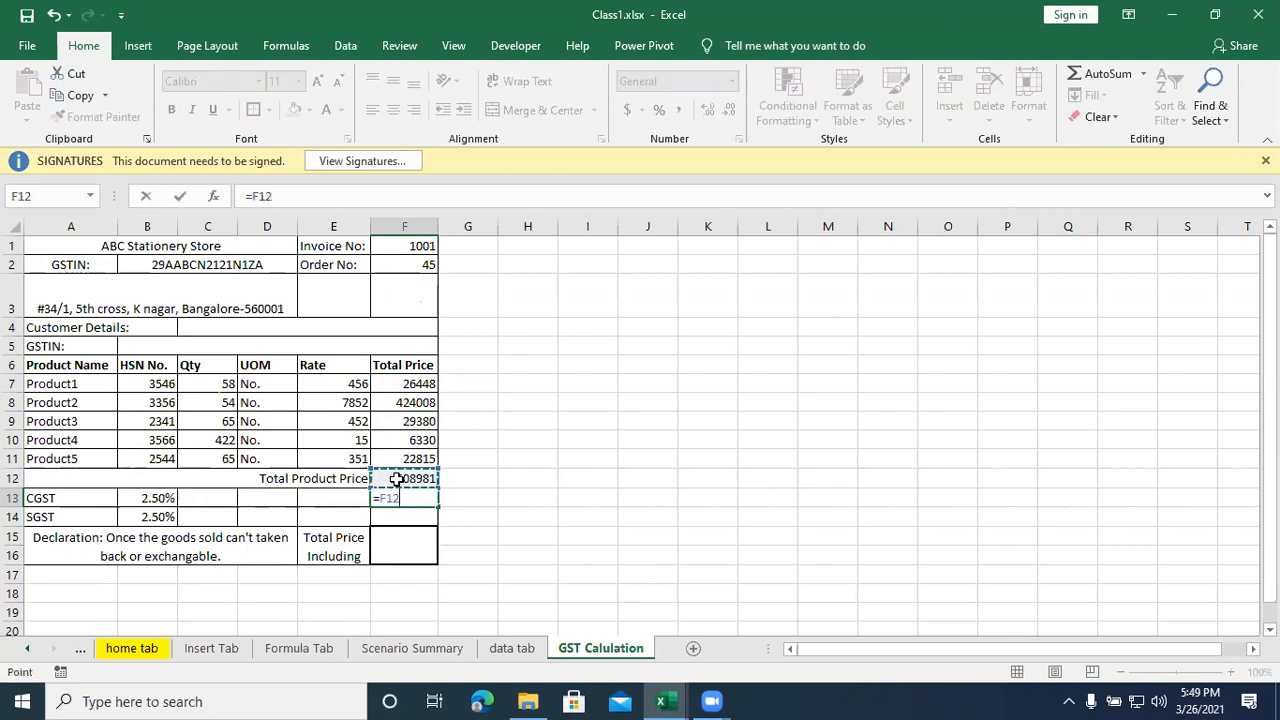
pyautogui.write('/')
pyautogui.click(160, 497)
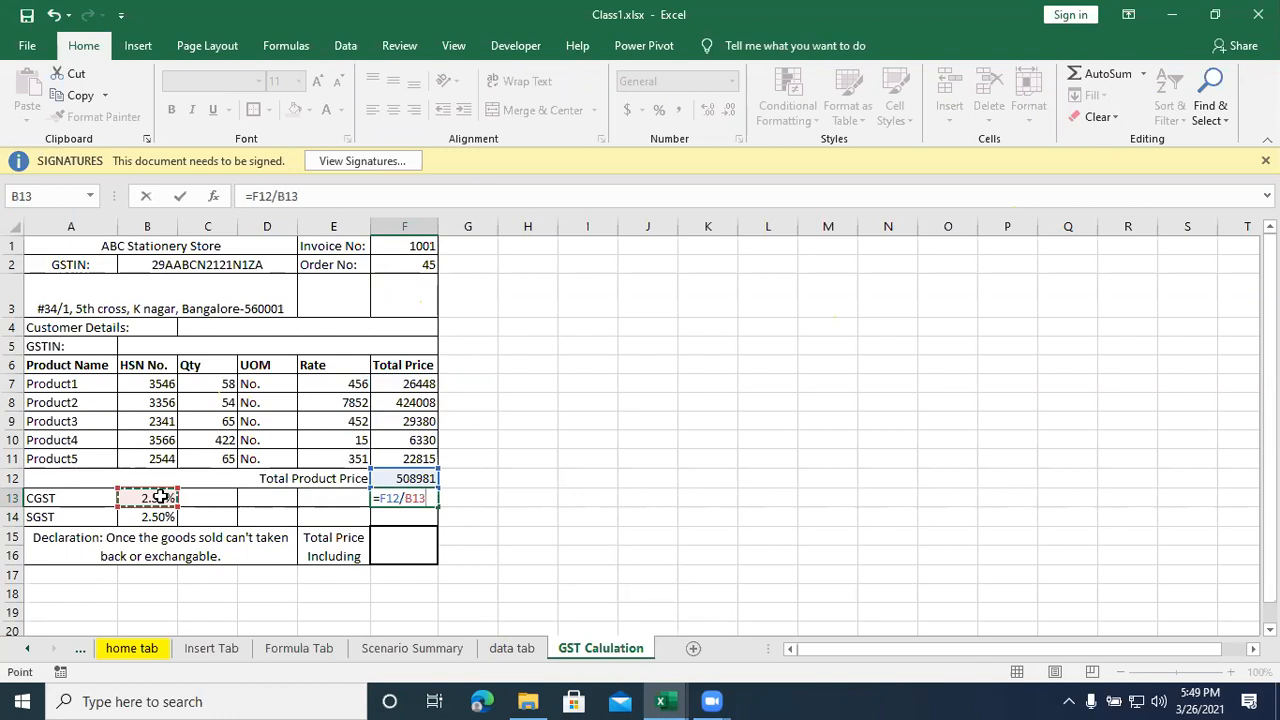
pyautogui.press('Return')
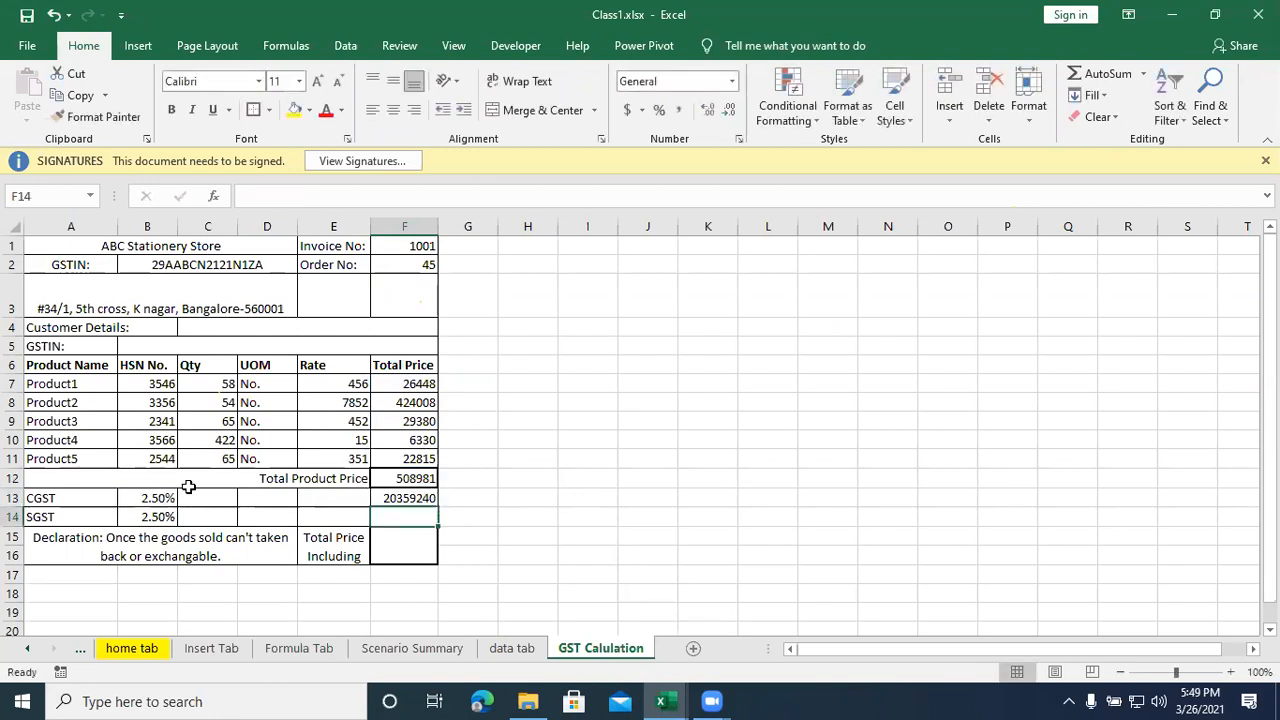
# - Set the CGST rate cell B13 to General number format and re-enter its rate as 2.5%
pyautogui.click(402, 498)
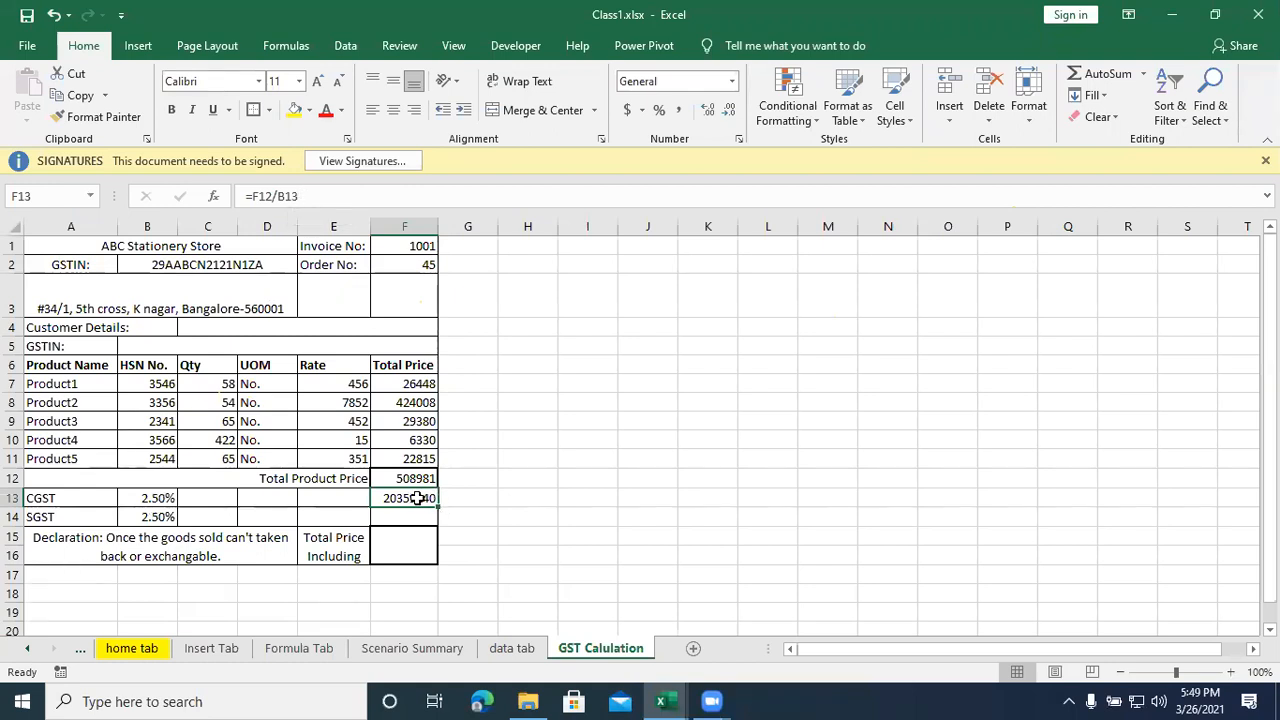
pyautogui.click(166, 498)
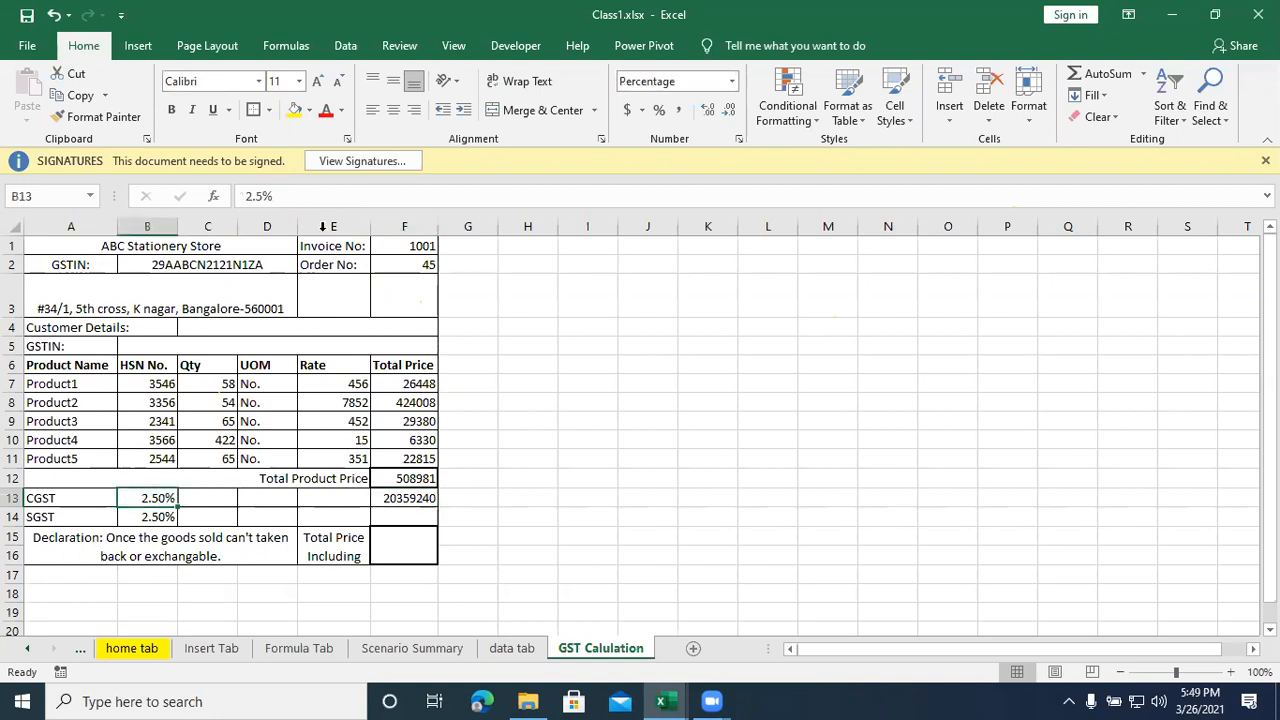
pyautogui.click(733, 83)
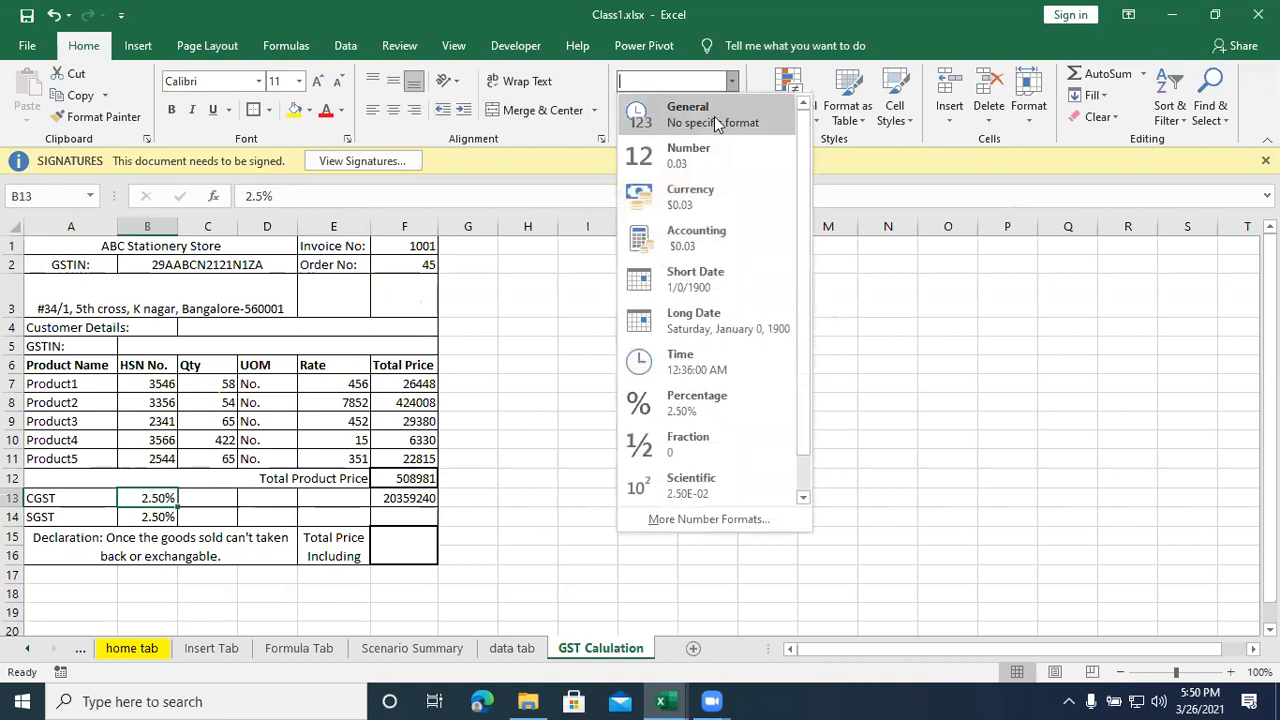
pyautogui.click(714, 116)
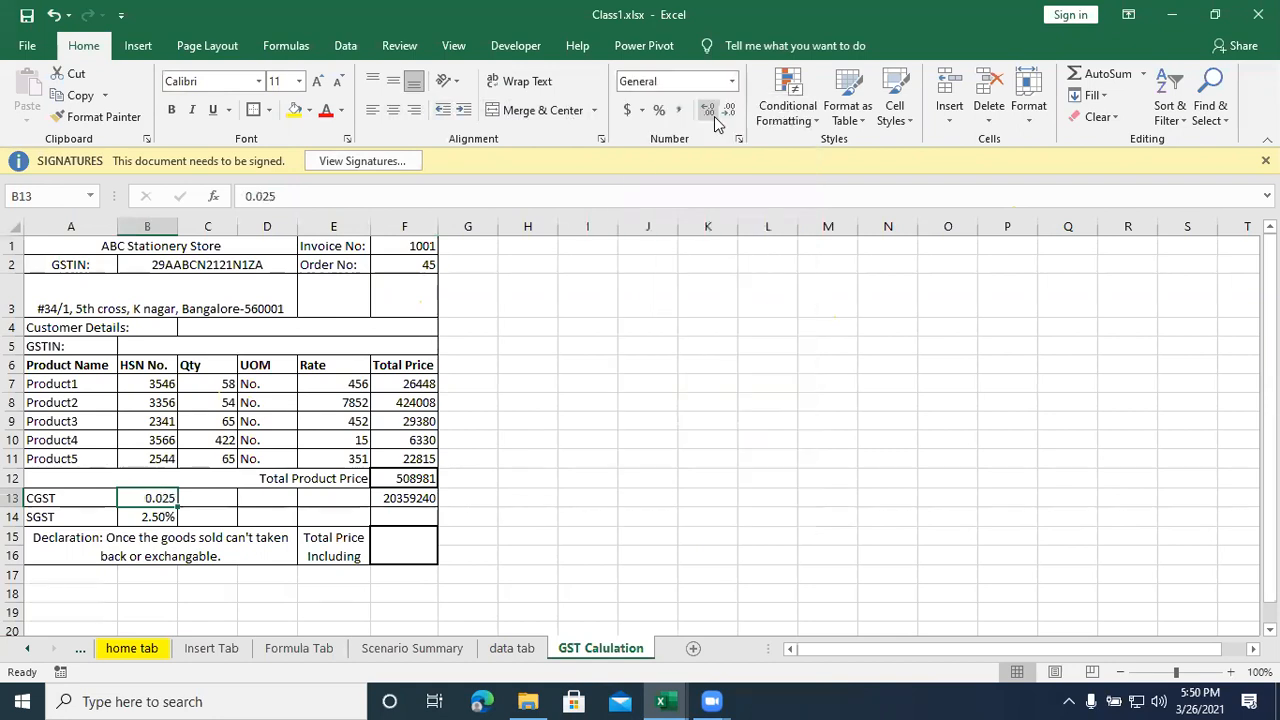
pyautogui.click(415, 499)
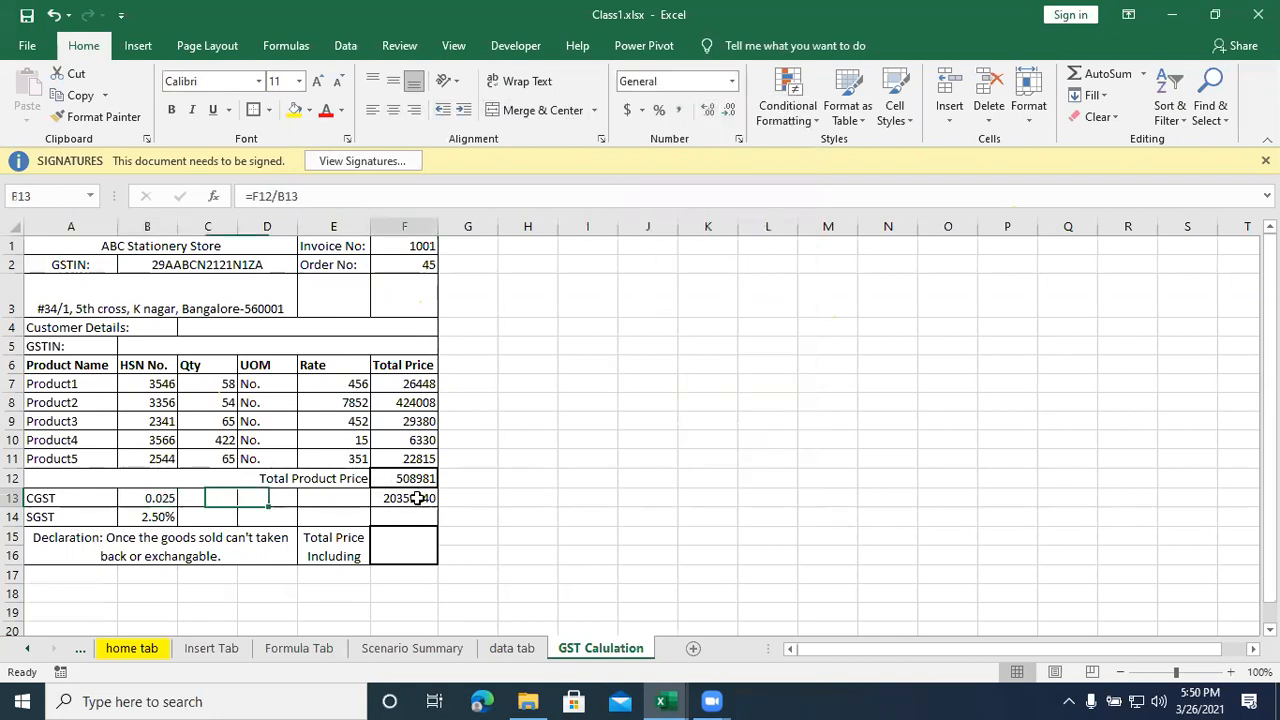
pyautogui.click(160, 498)
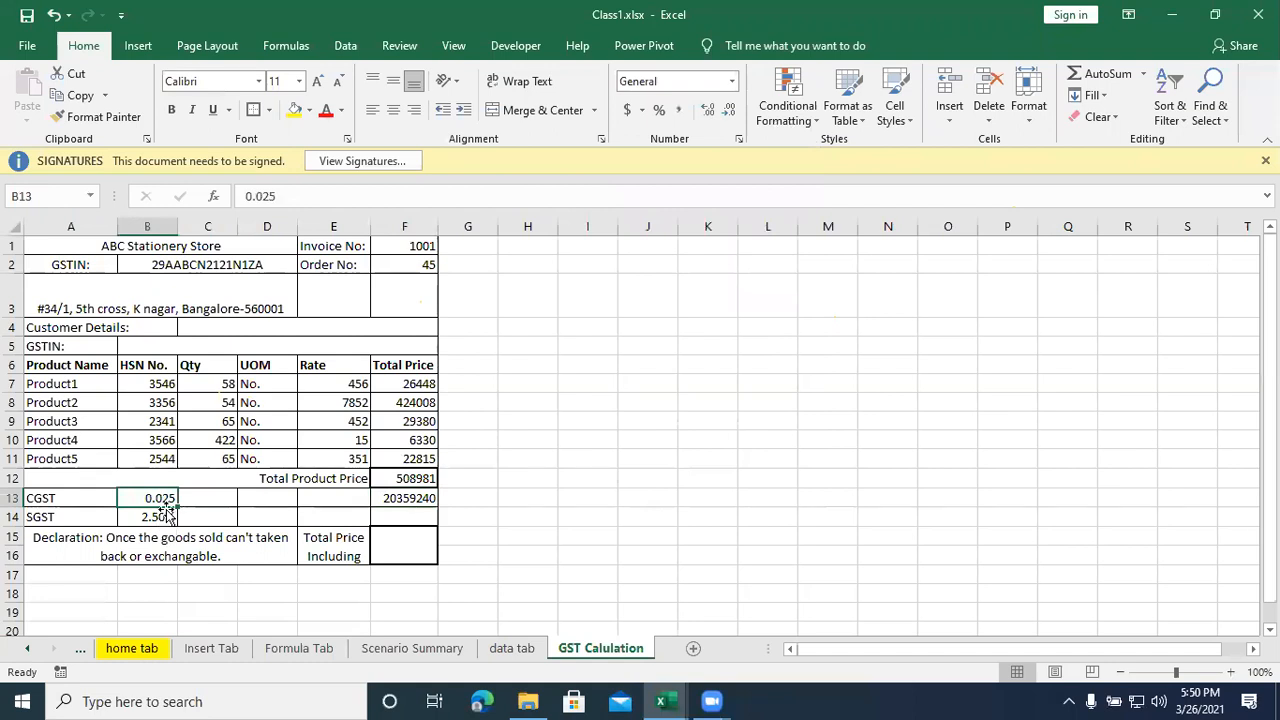
pyautogui.write('2.5')
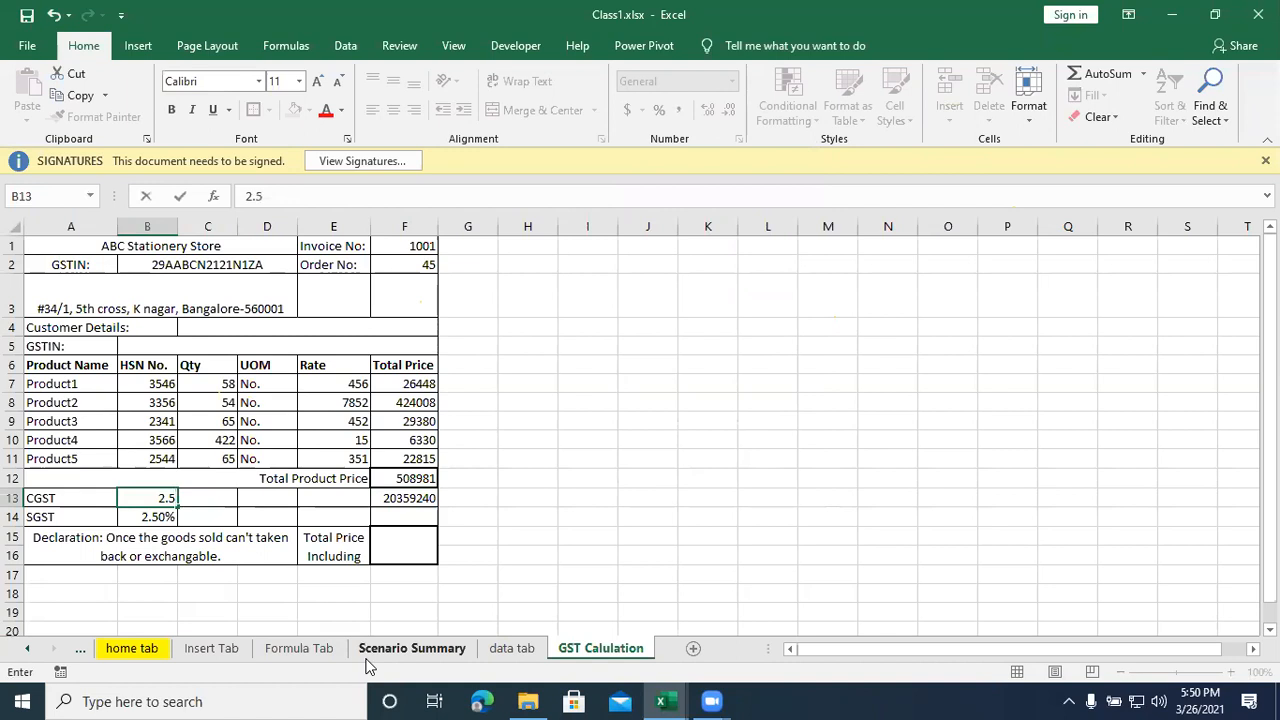
pyautogui.press('Return')
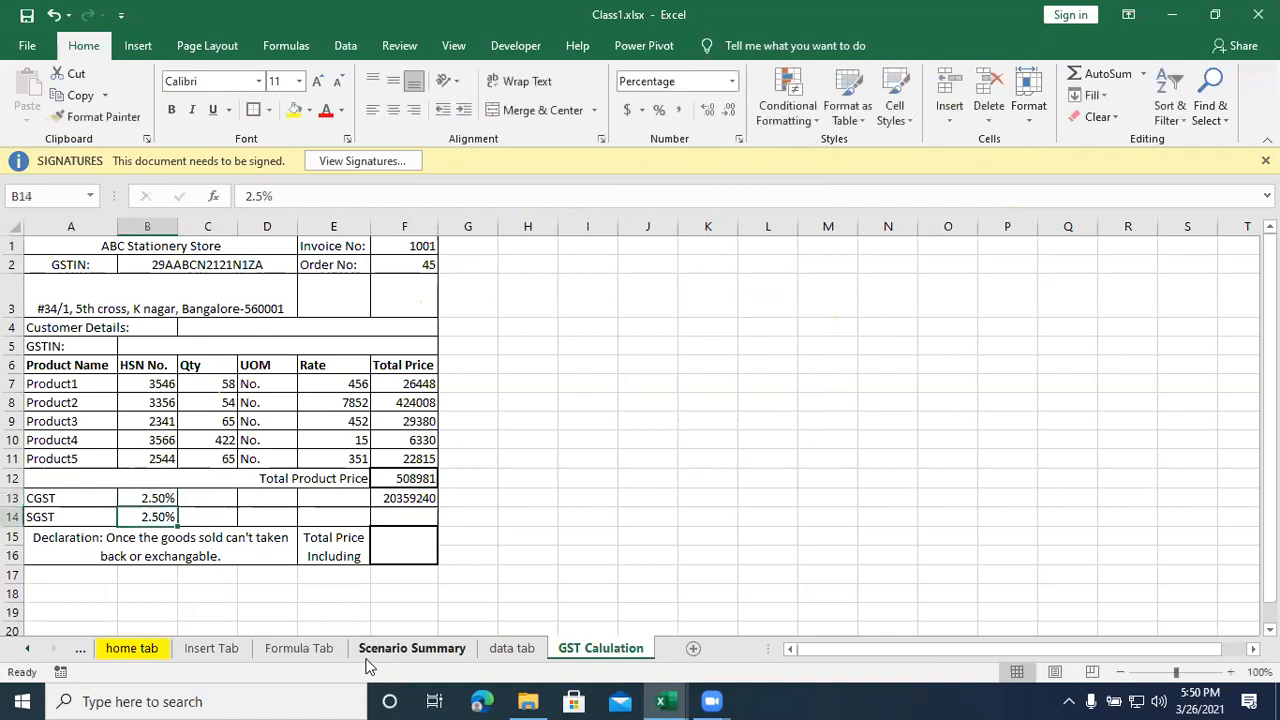
# - Replace the CGST amount formula in F13 with =F12*B13
pyautogui.click(414, 498)
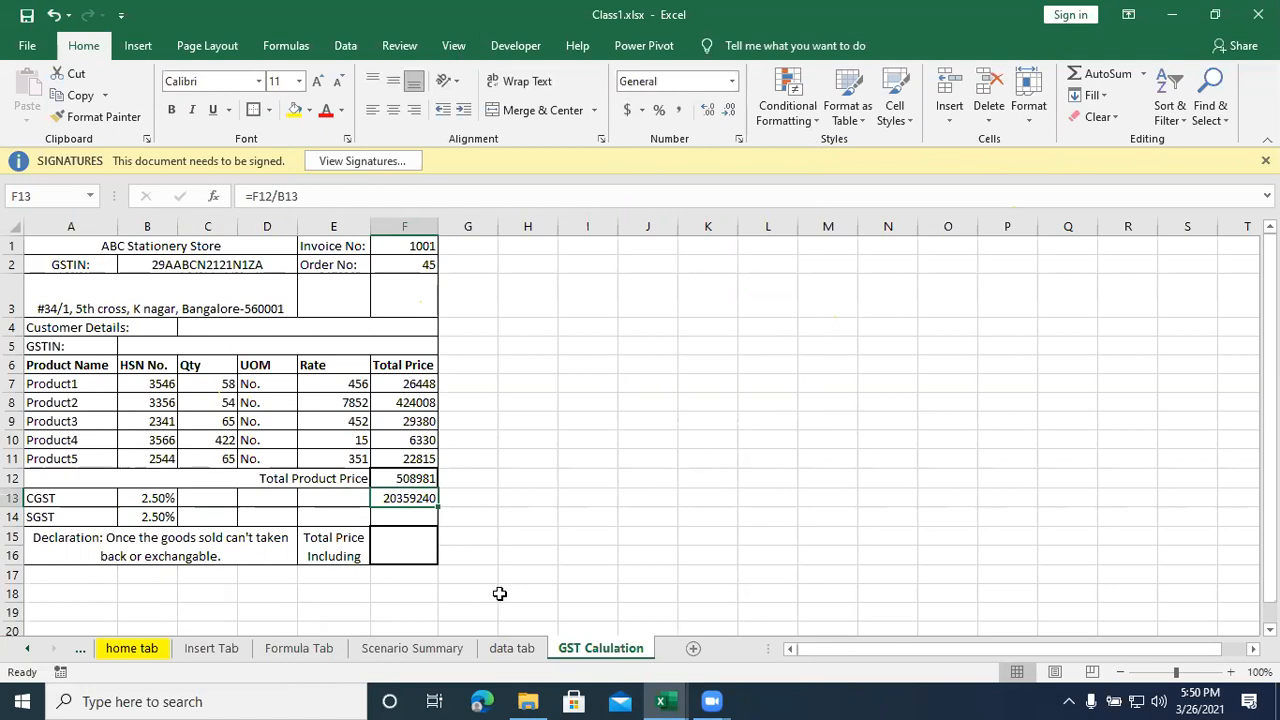
pyautogui.write('=')
pyautogui.click(410, 478)
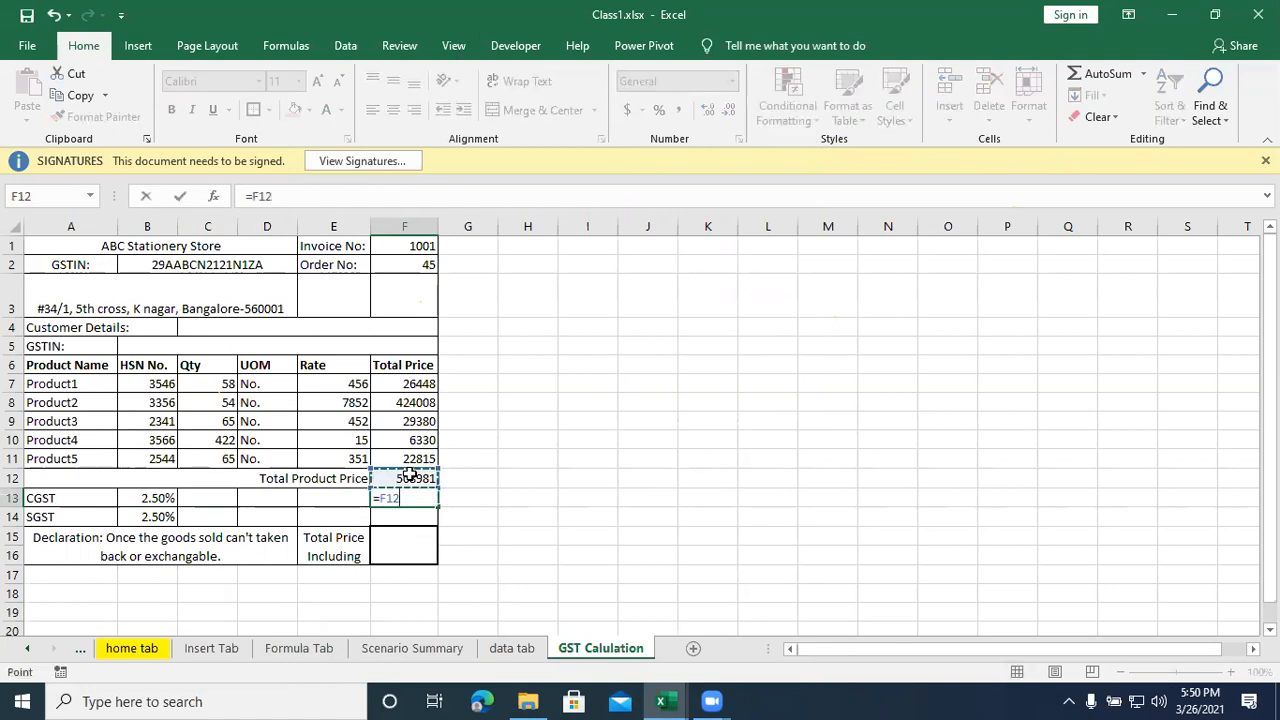
pyautogui.moveTo(666, 700)
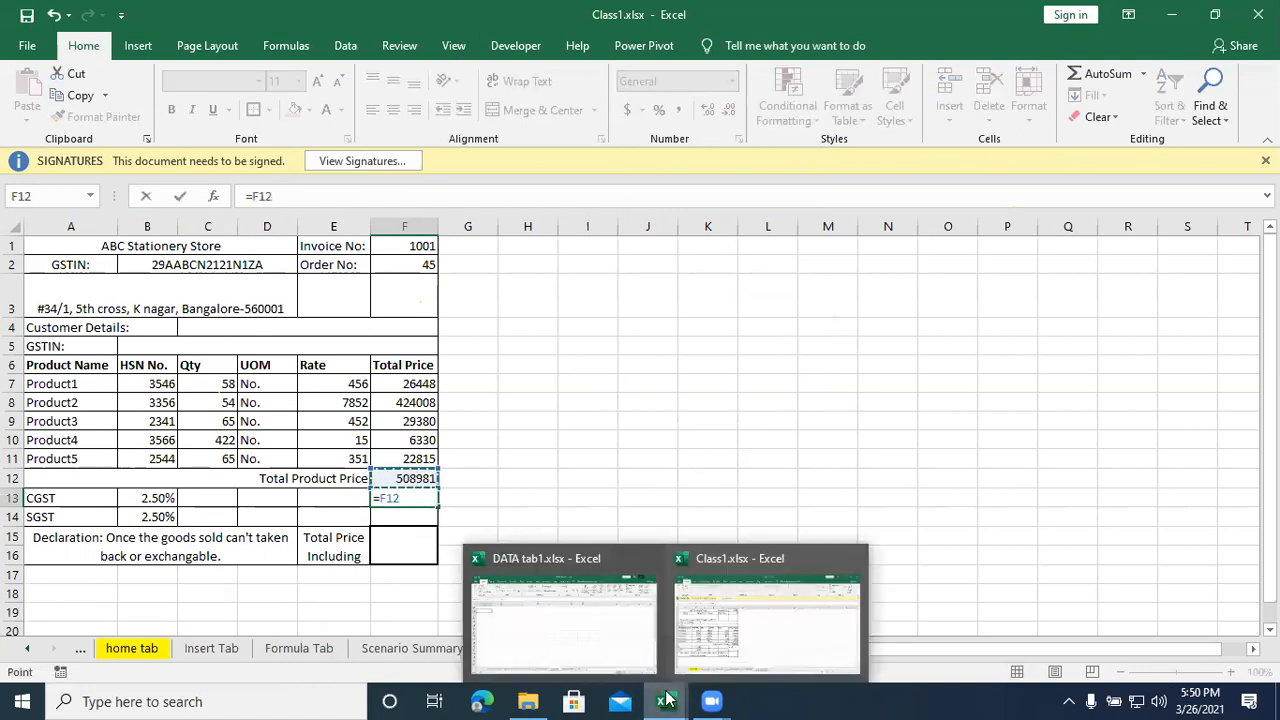
pyautogui.write('*')
pyautogui.click(147, 497)
pyautogui.press('Return')
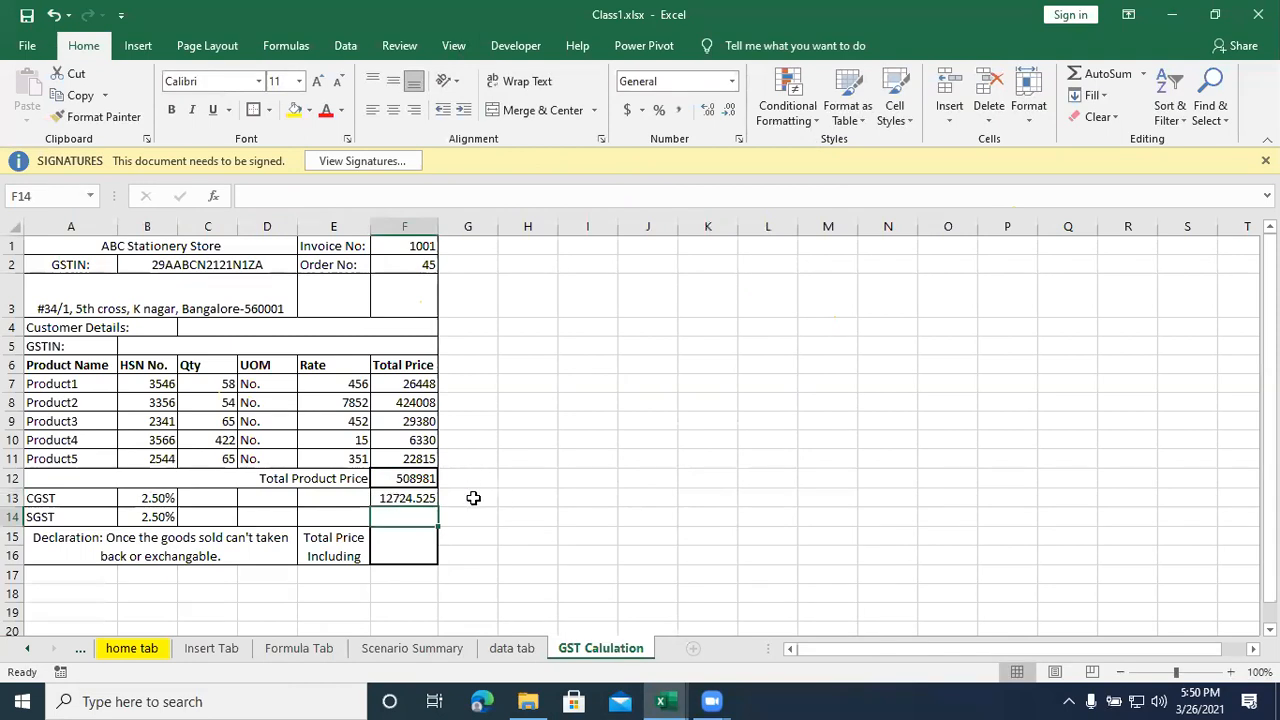
pyautogui.click(415, 497)
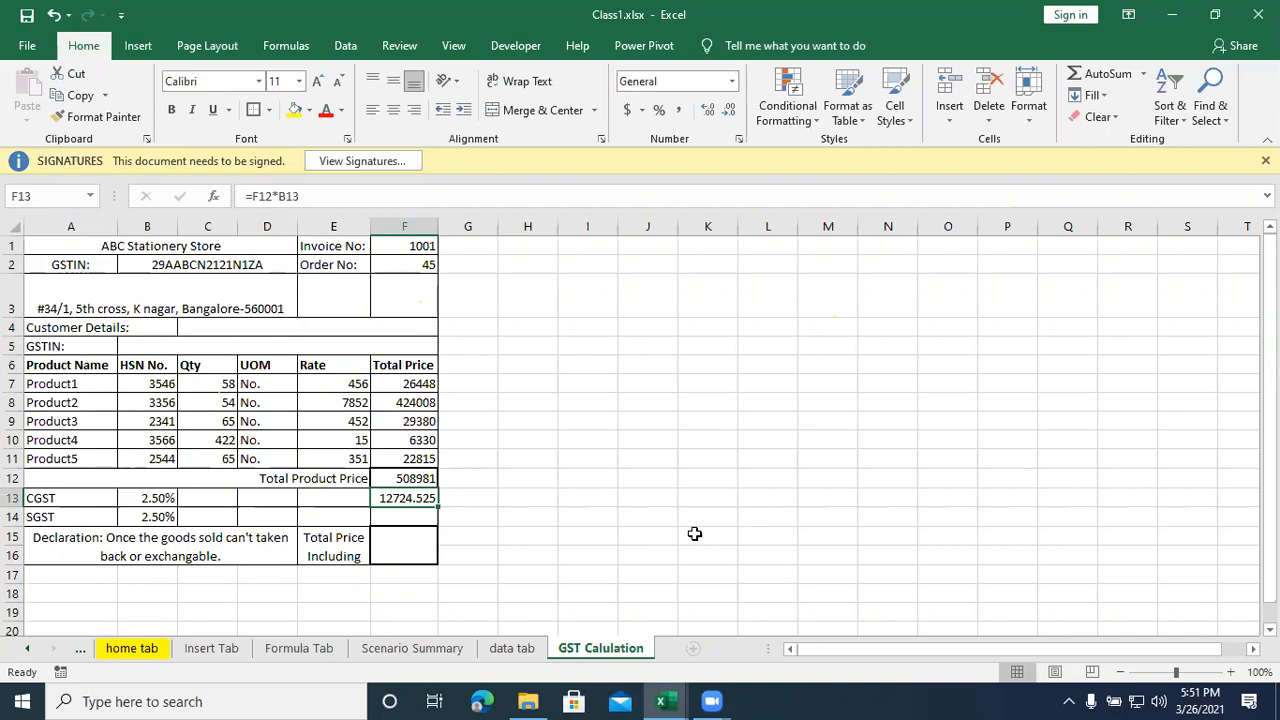
pyautogui.click(415, 518)
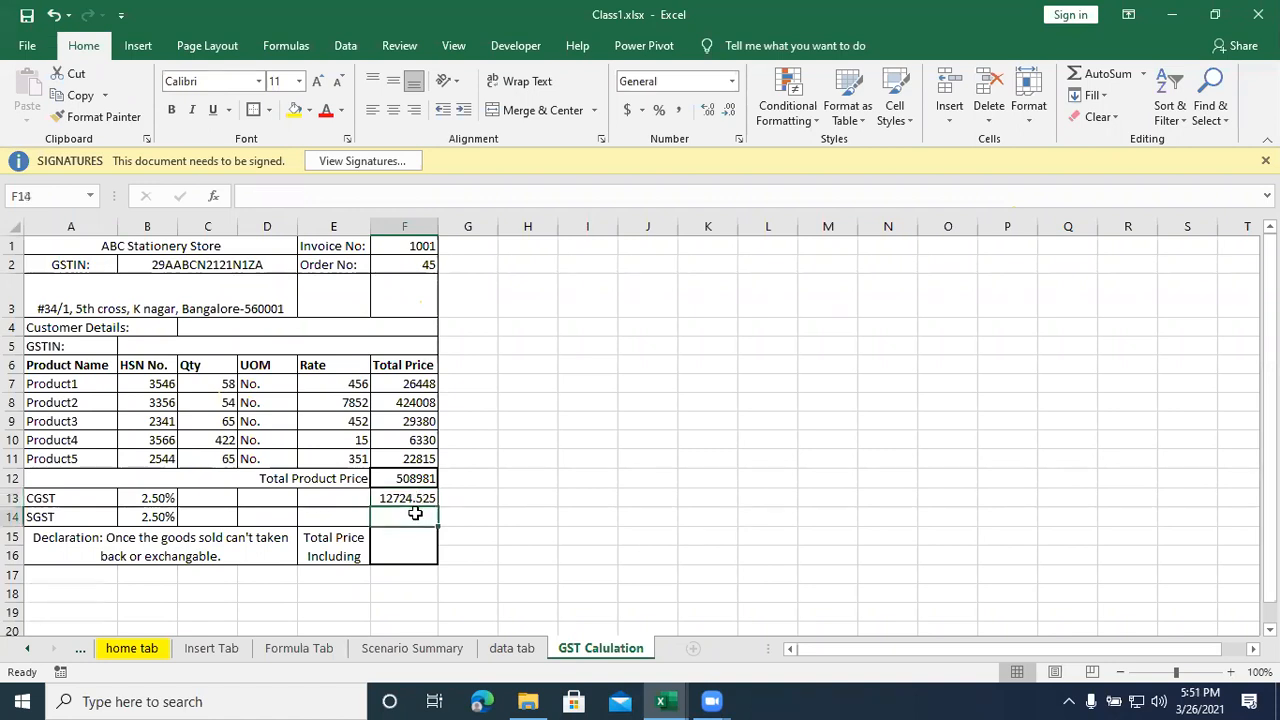
# - Calculate the SGST amount in F14 with the formula =F12*B14
pyautogui.write('=')
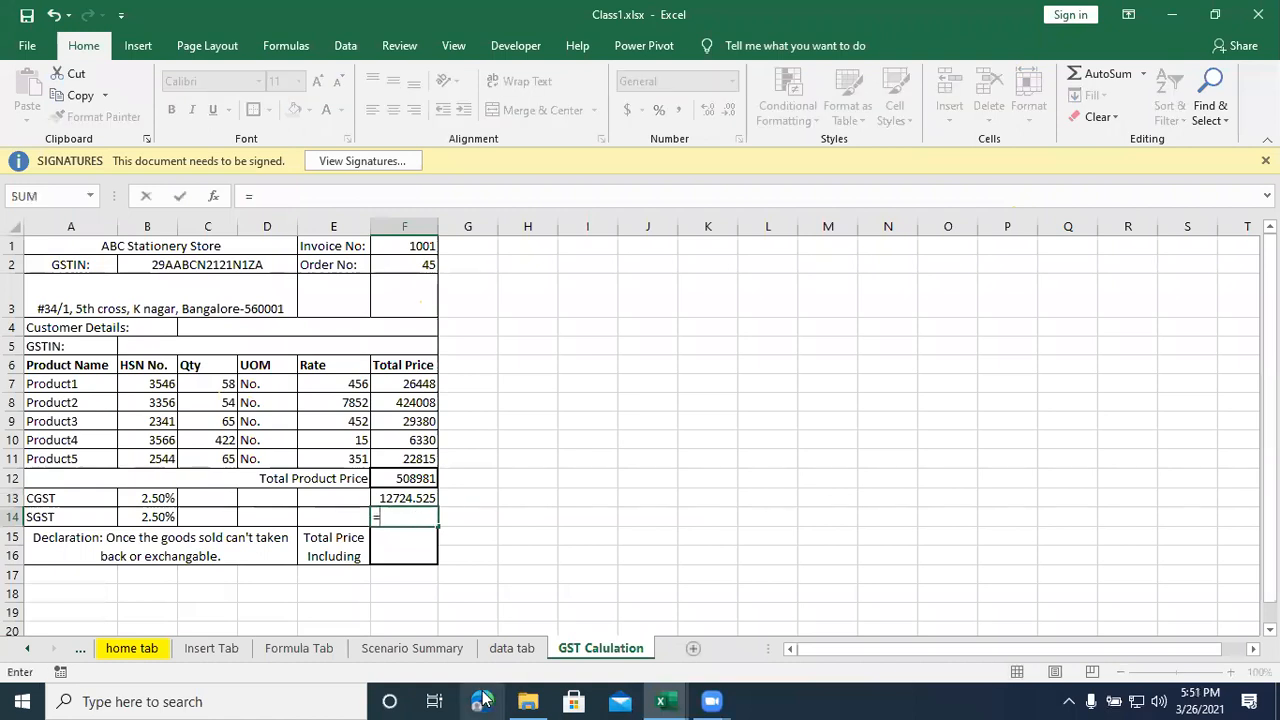
pyautogui.click(398, 478)
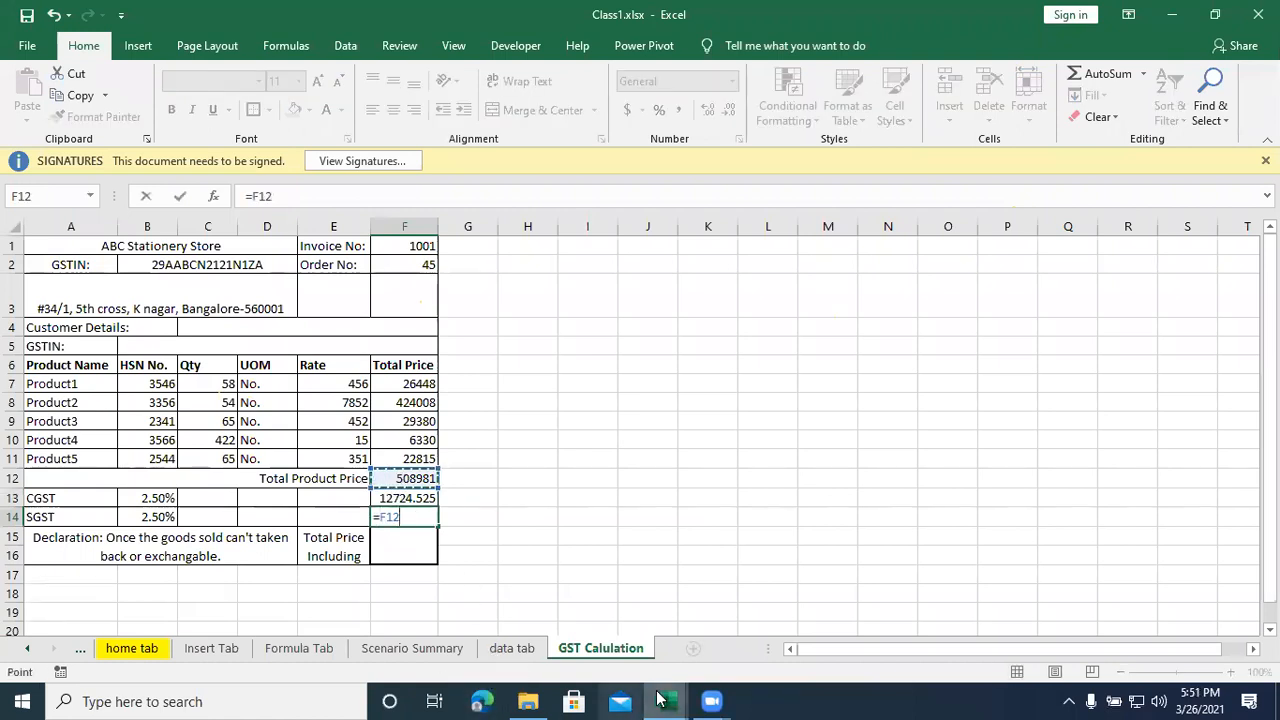
pyautogui.moveTo(662, 698)
pyautogui.write('*')
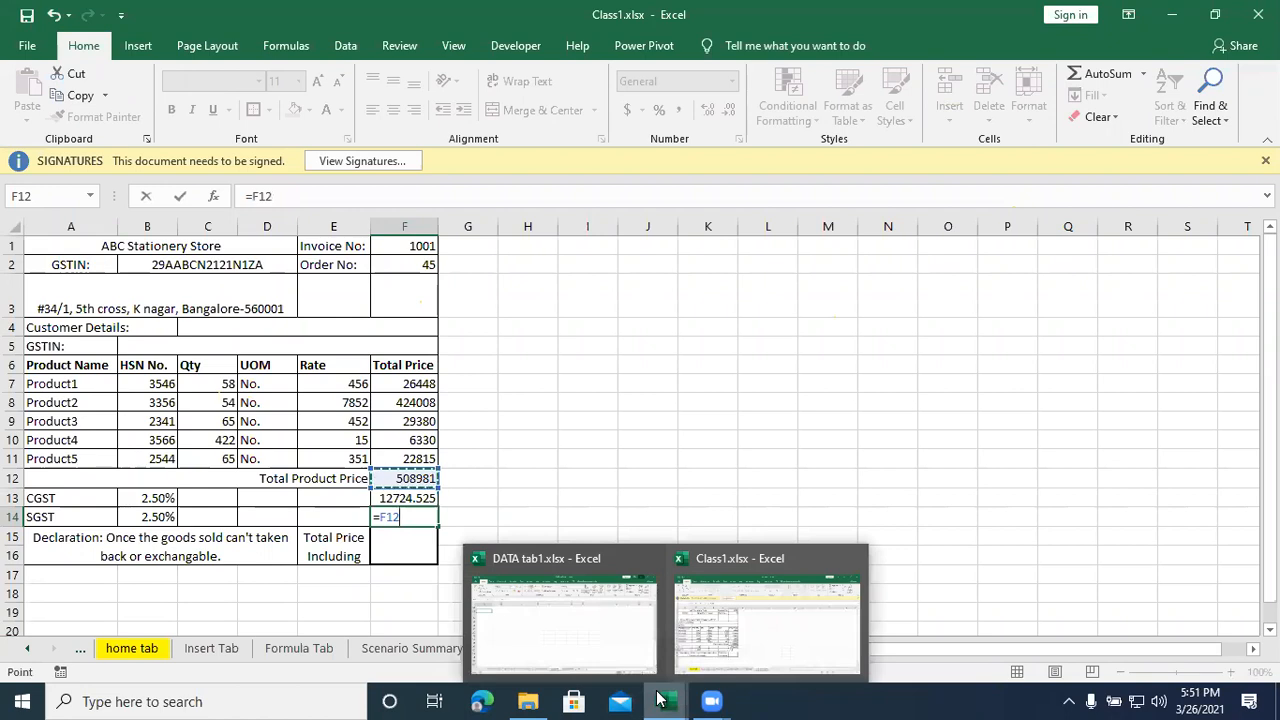
pyautogui.click(160, 516)
pyautogui.press('Return')
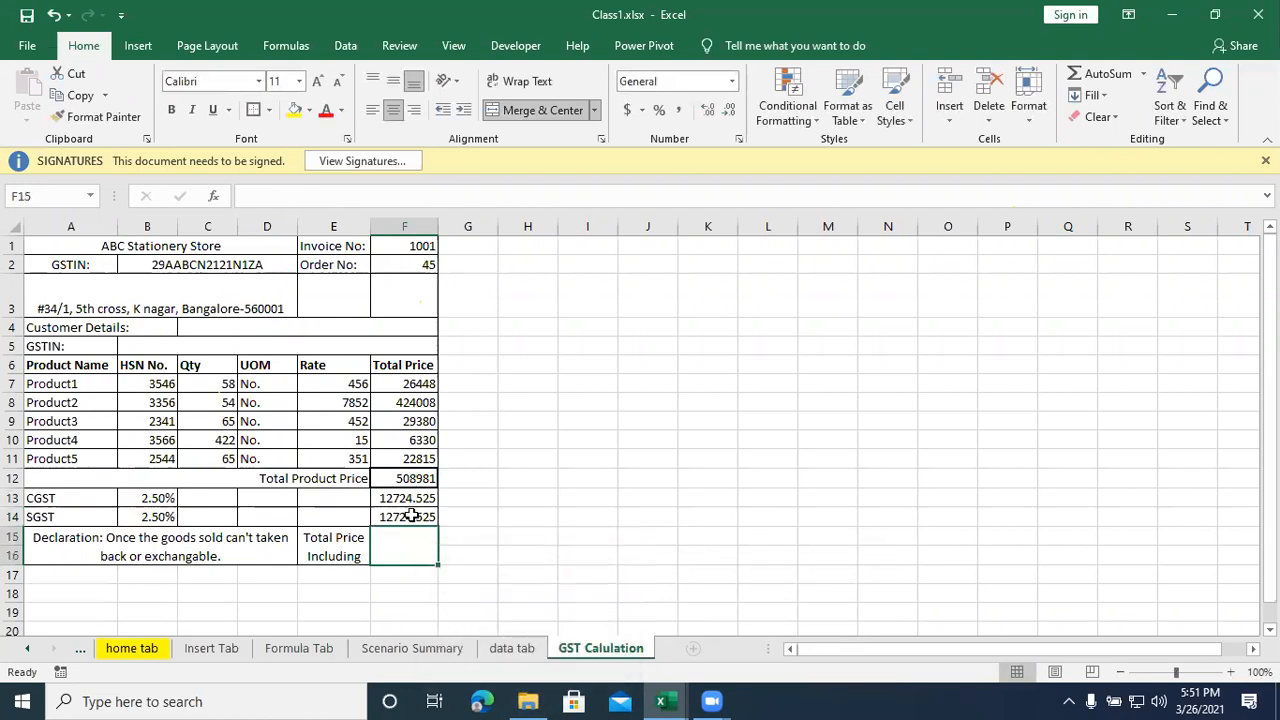
# - Widen column E to fit the Total Price Including Tax label and sum F12:F14 in the cell beside it
pyautogui.click(340, 550)
pyautogui.moveTo(370, 226); pyautogui.dragTo(394, 226)
pyautogui.click(413, 547)
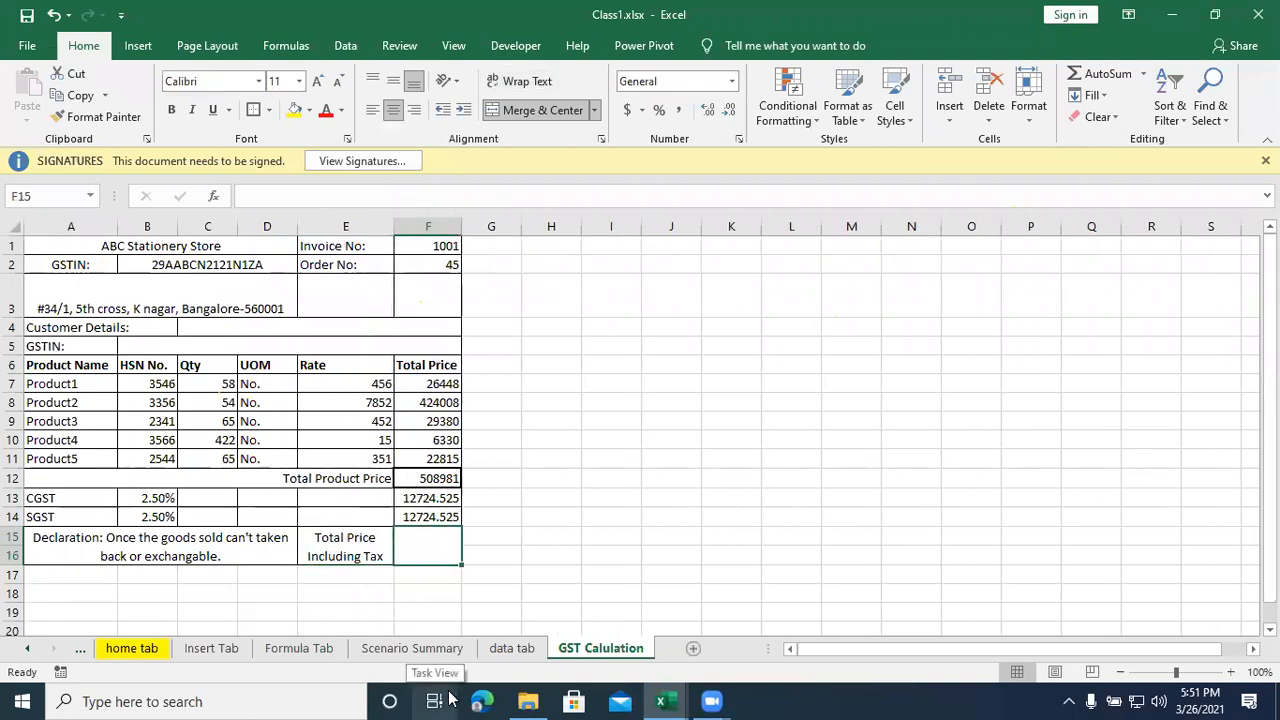
pyautogui.hotkey('alt', '=')
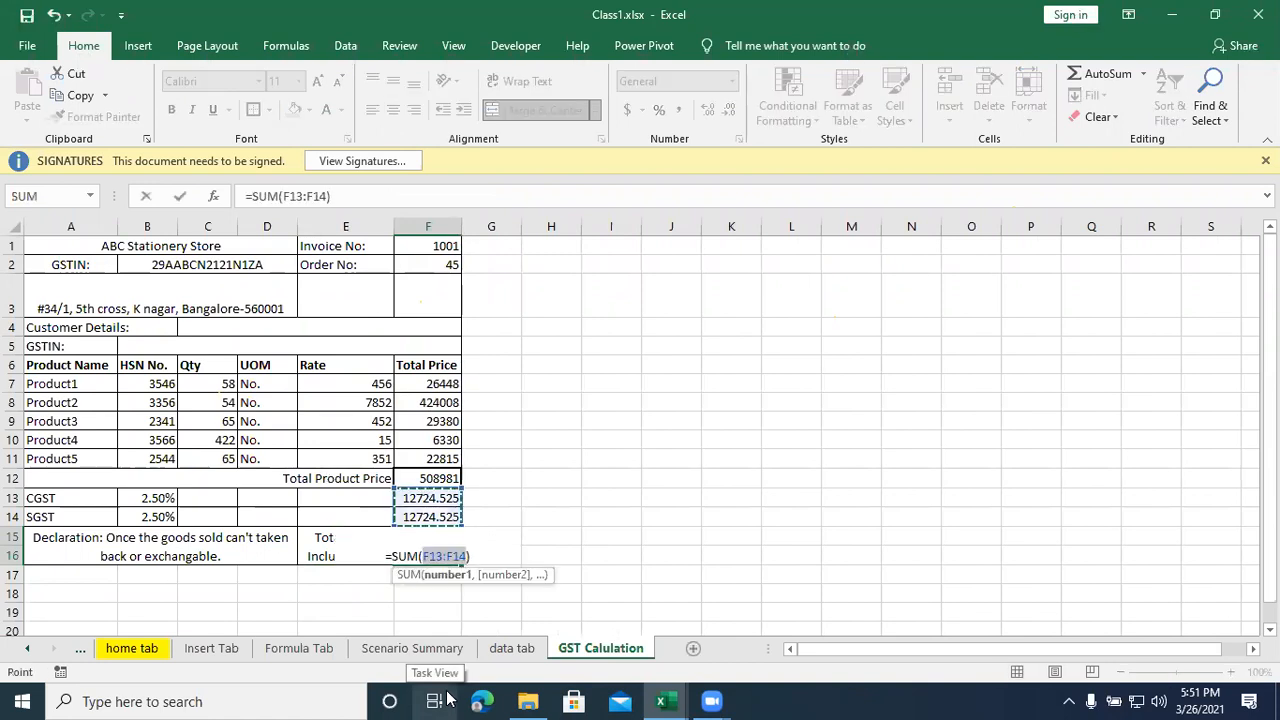
pyautogui.moveTo(428, 478); pyautogui.dragTo(428, 514)
pyautogui.press('Return')
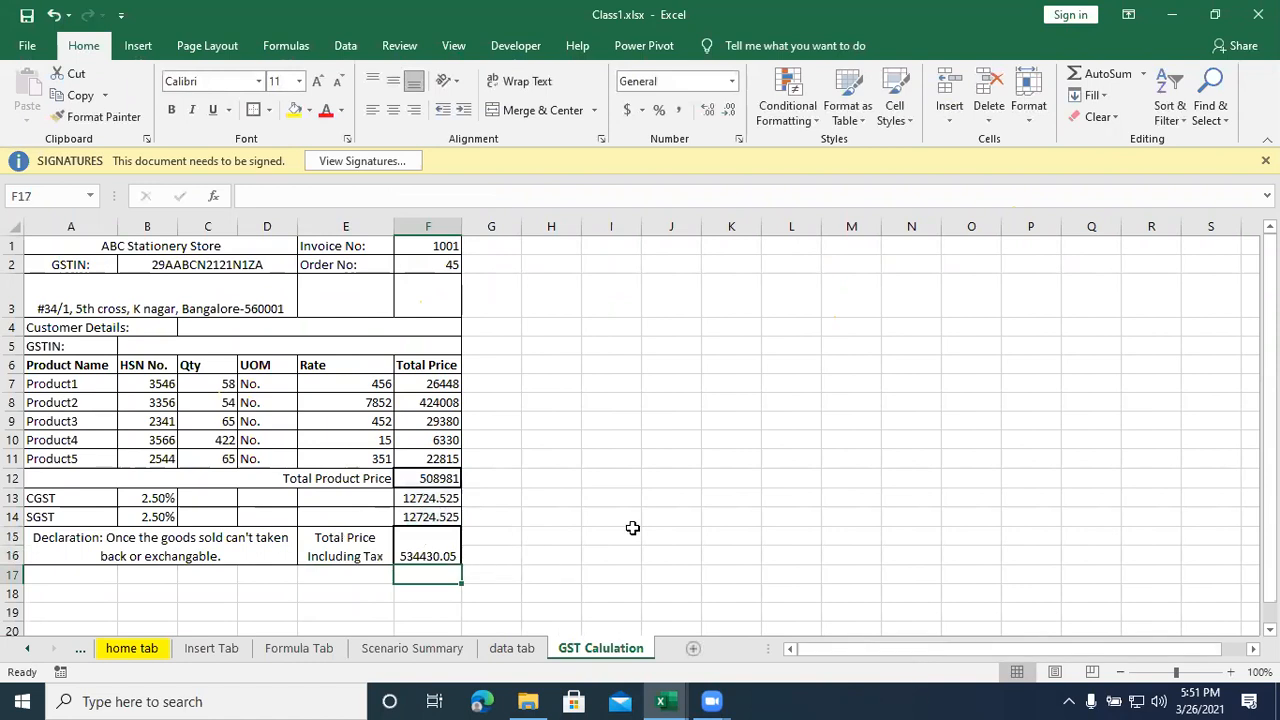
# - Display the sheet's formulas, examine those for the product totals, sum, CGST and tax-inclusive price, and switch back to values
pyautogui.click(550, 466)
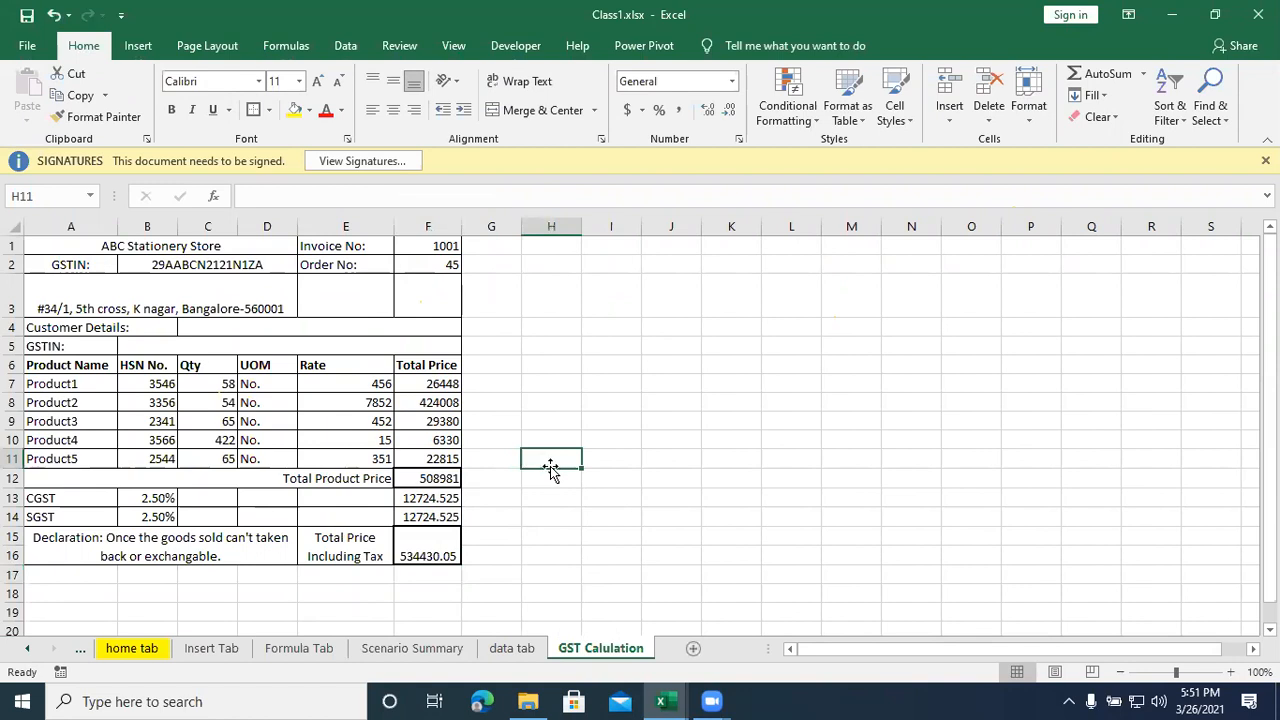
pyautogui.hotkey('ctrl', '`')
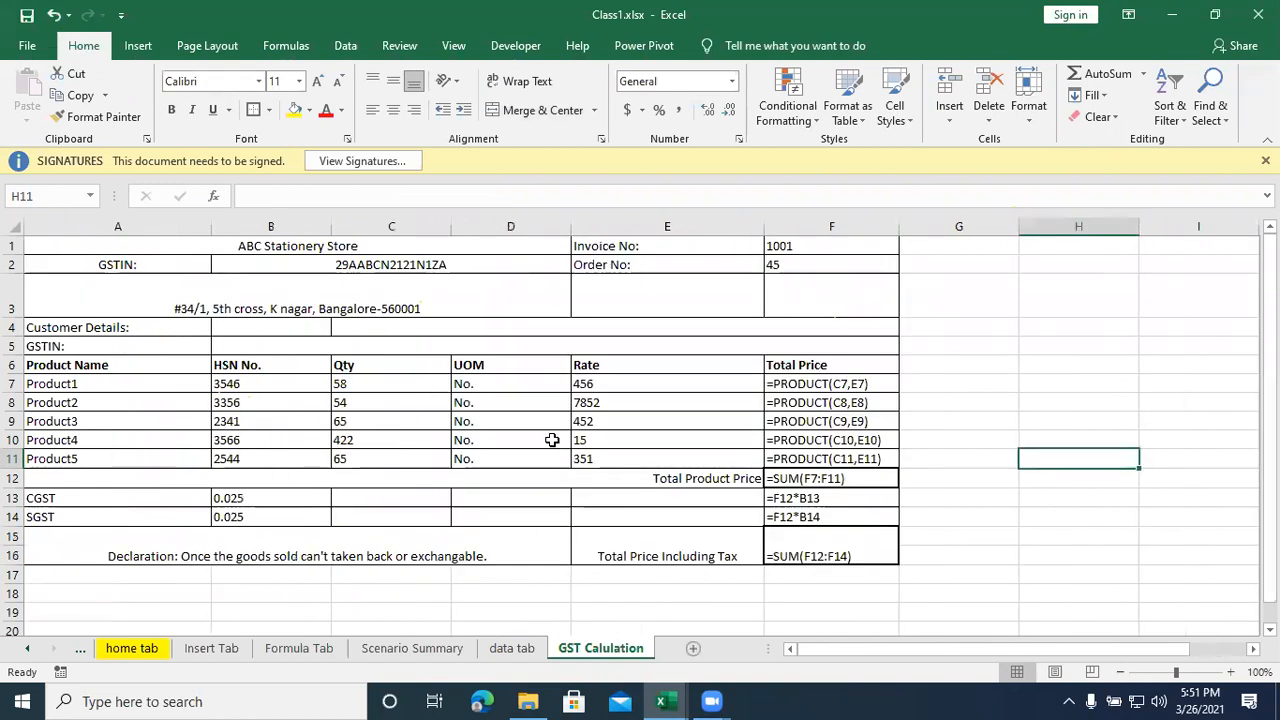
pyautogui.click(800, 385)
pyautogui.moveTo(803, 401); pyautogui.dragTo(812, 460)
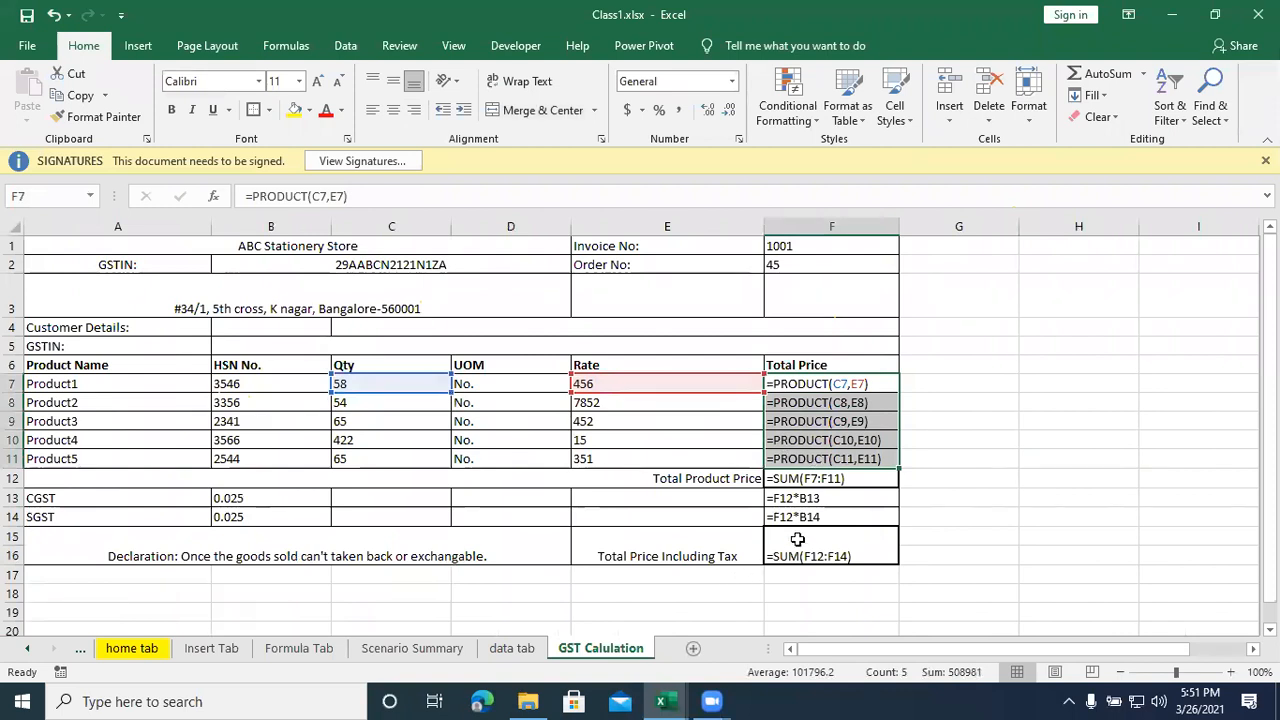
pyautogui.click(807, 482)
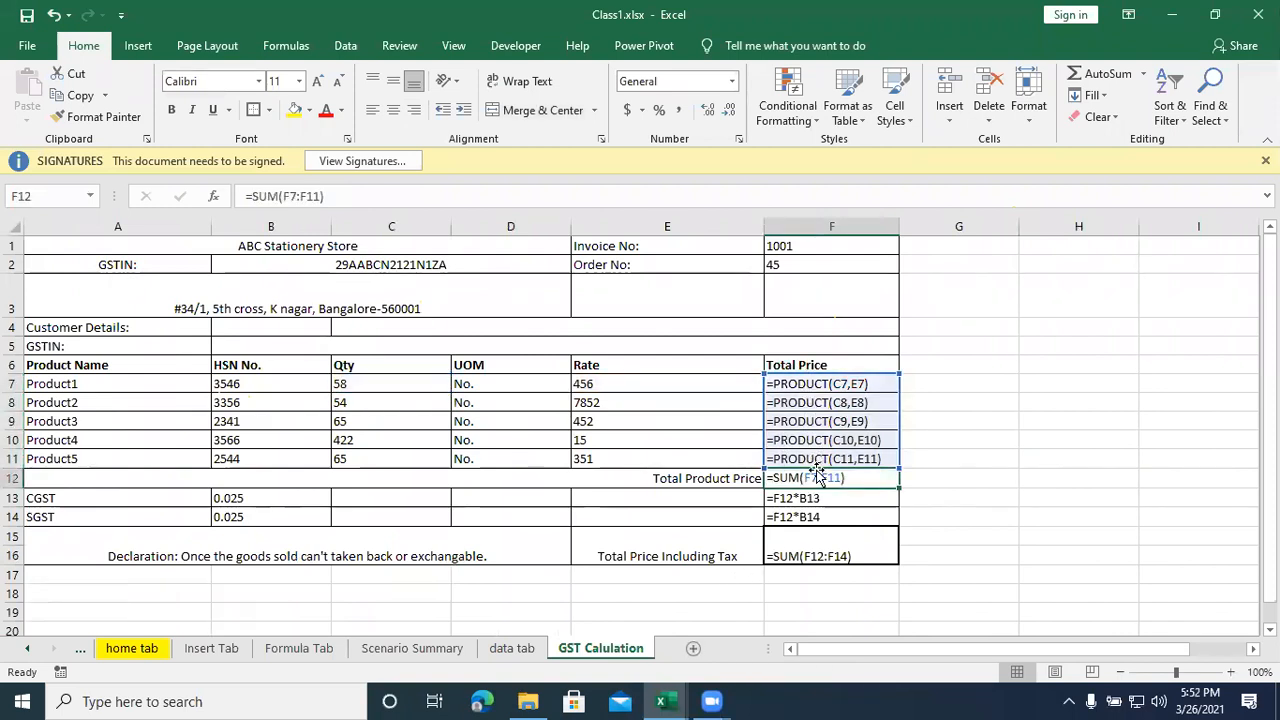
pyautogui.click(815, 500)
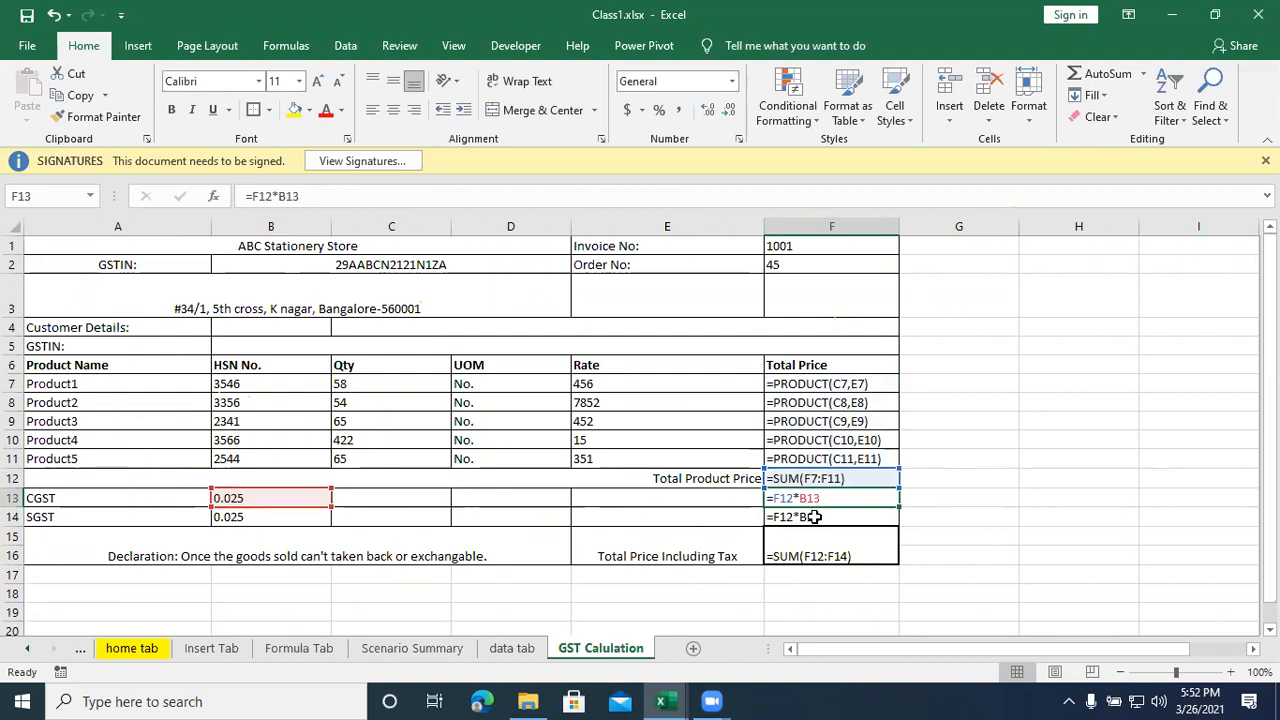
pyautogui.click(818, 549)
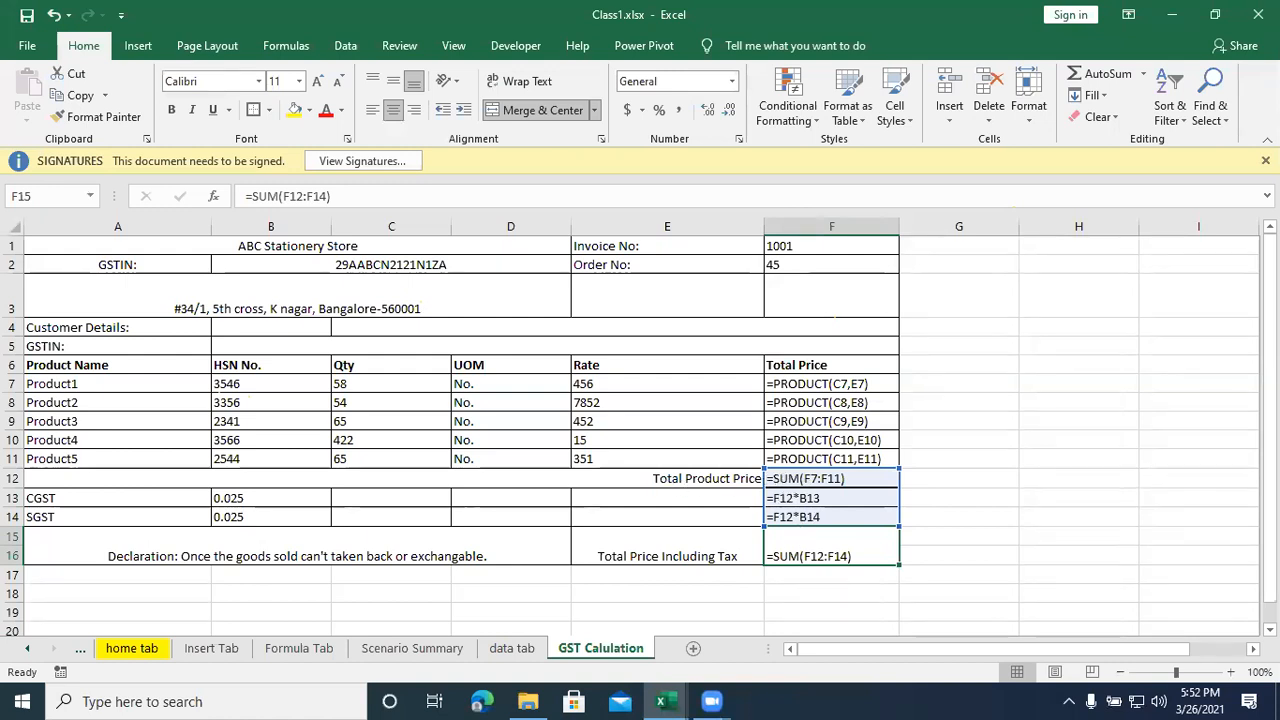
pyautogui.press('Return')
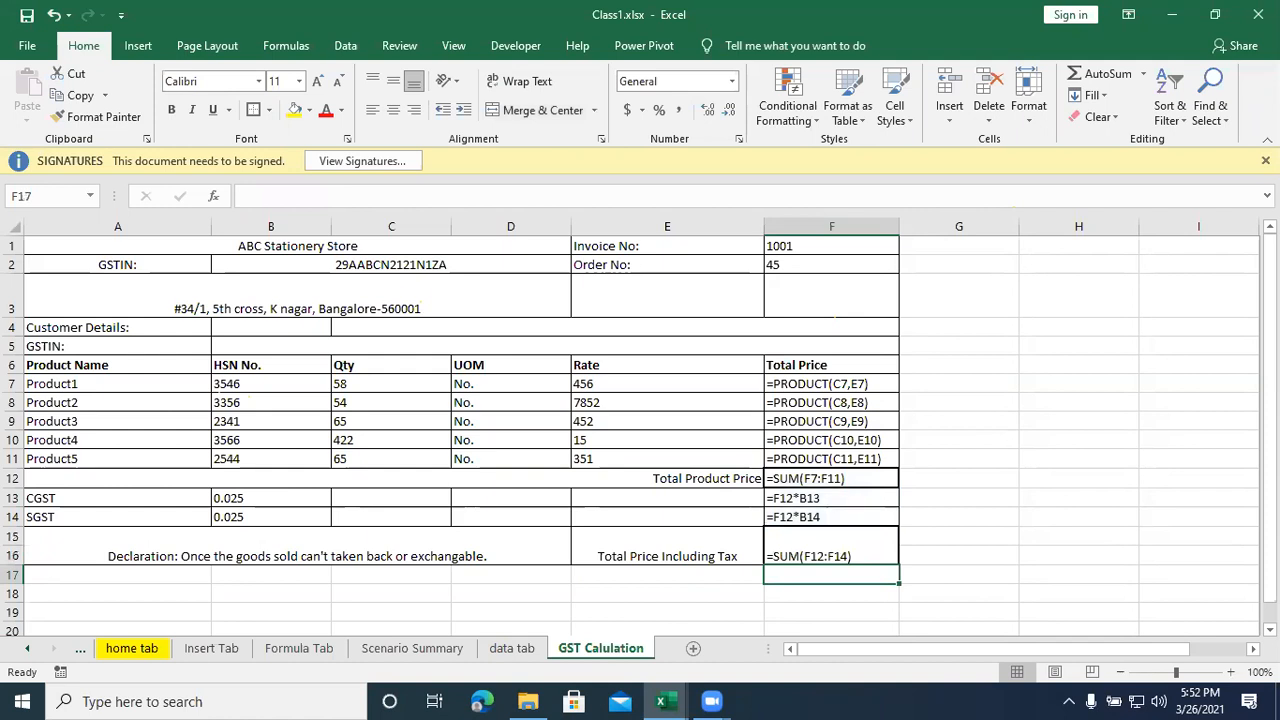
pyautogui.hotkey('ctrl', '`')
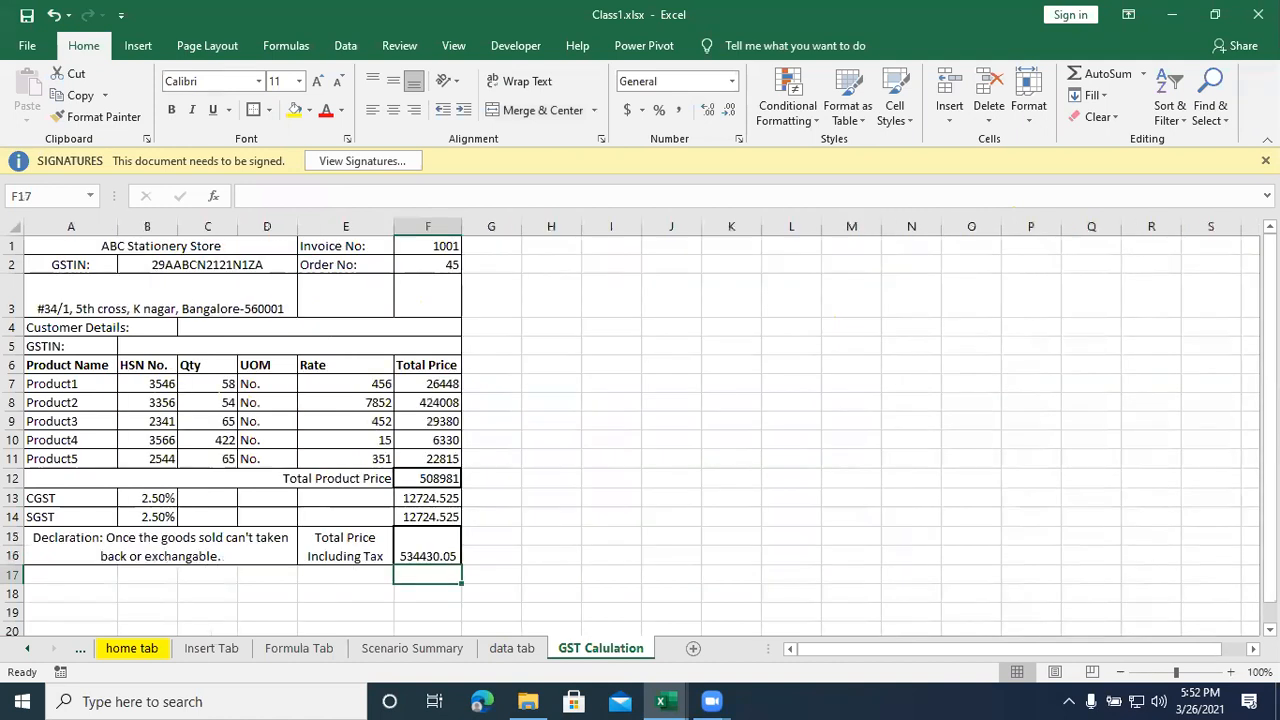
pyautogui.click(527, 457)
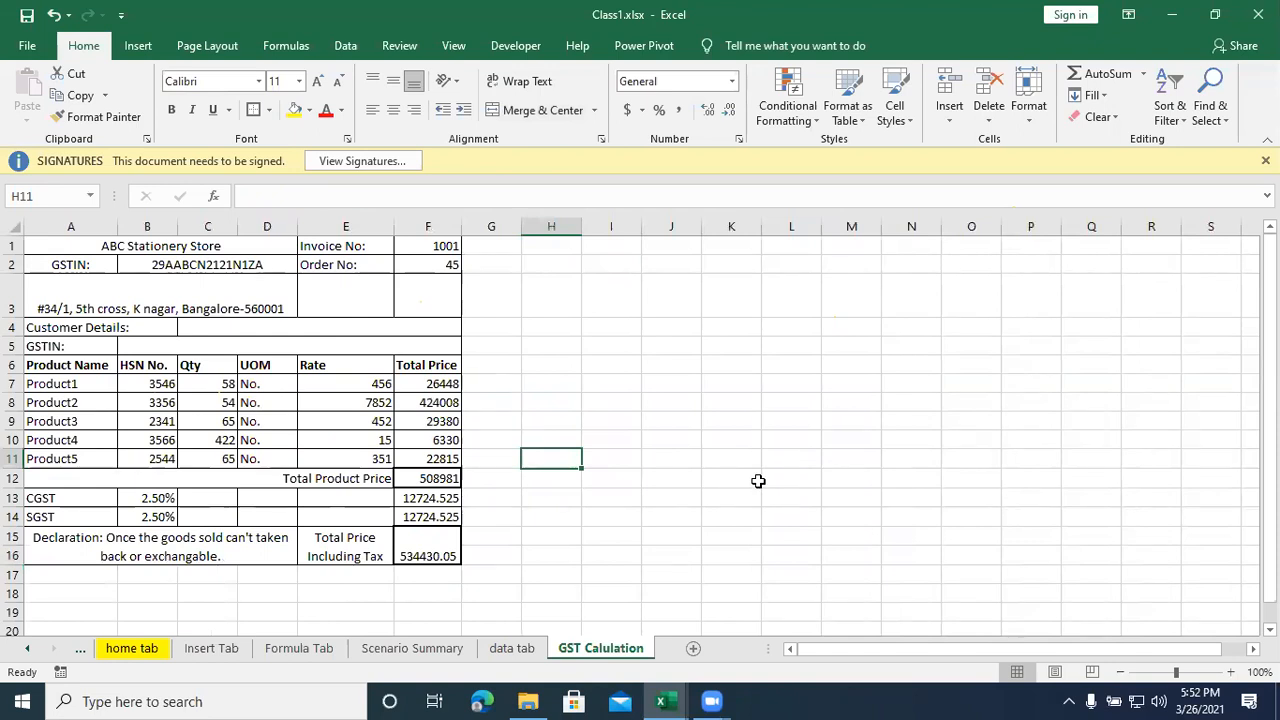
pyautogui.click(610, 324)
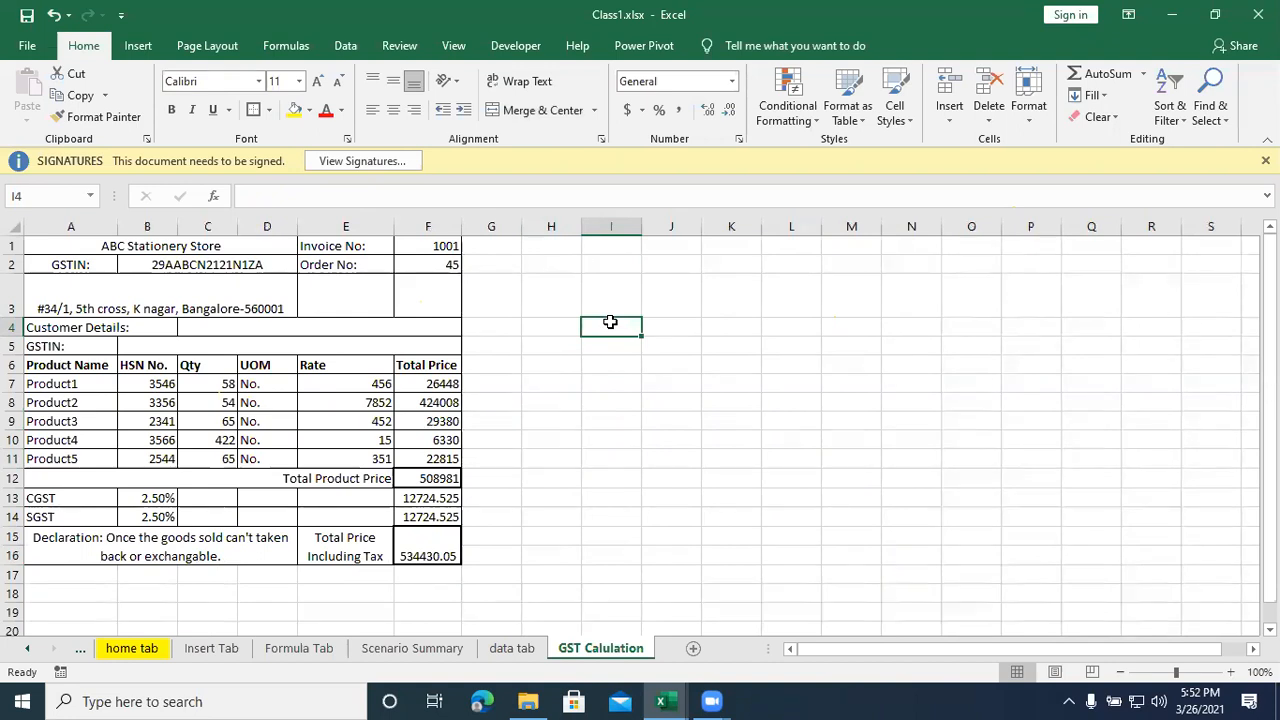
# - Set the CGST rate in B13 to 6% and link the SGST rate in B14 to it with =B13
pyautogui.click(166, 497)
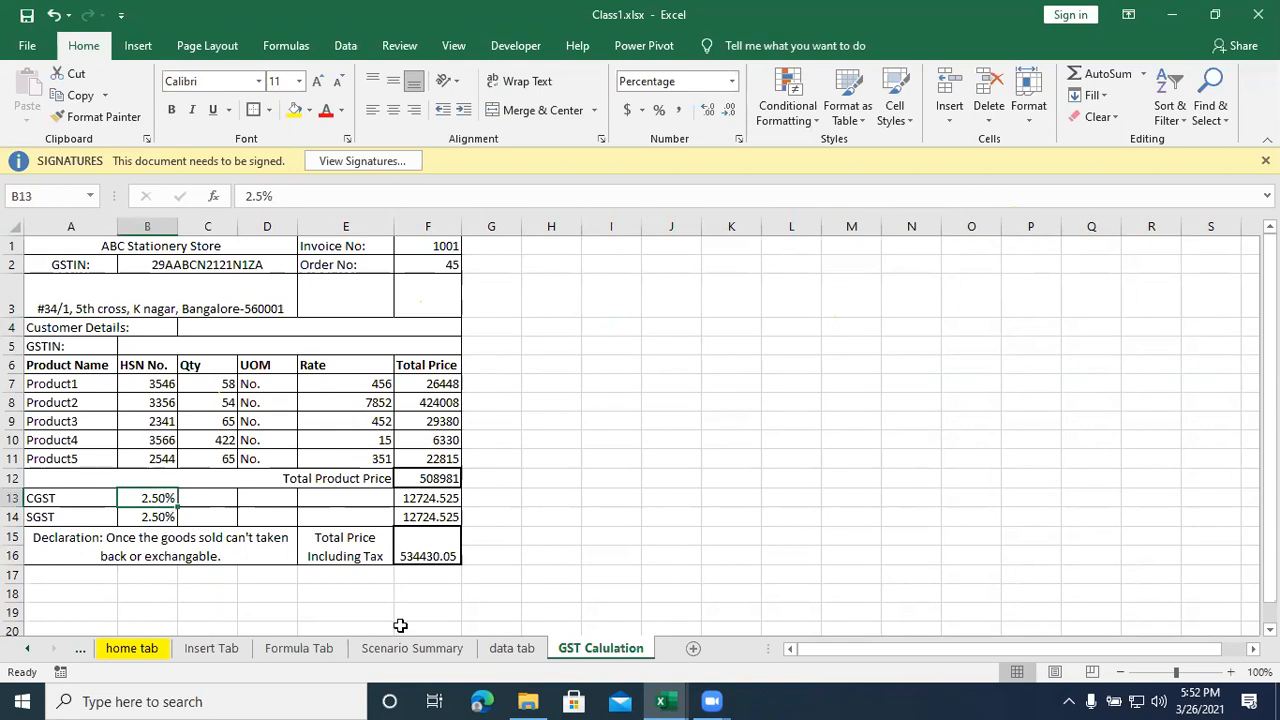
pyautogui.write('6')
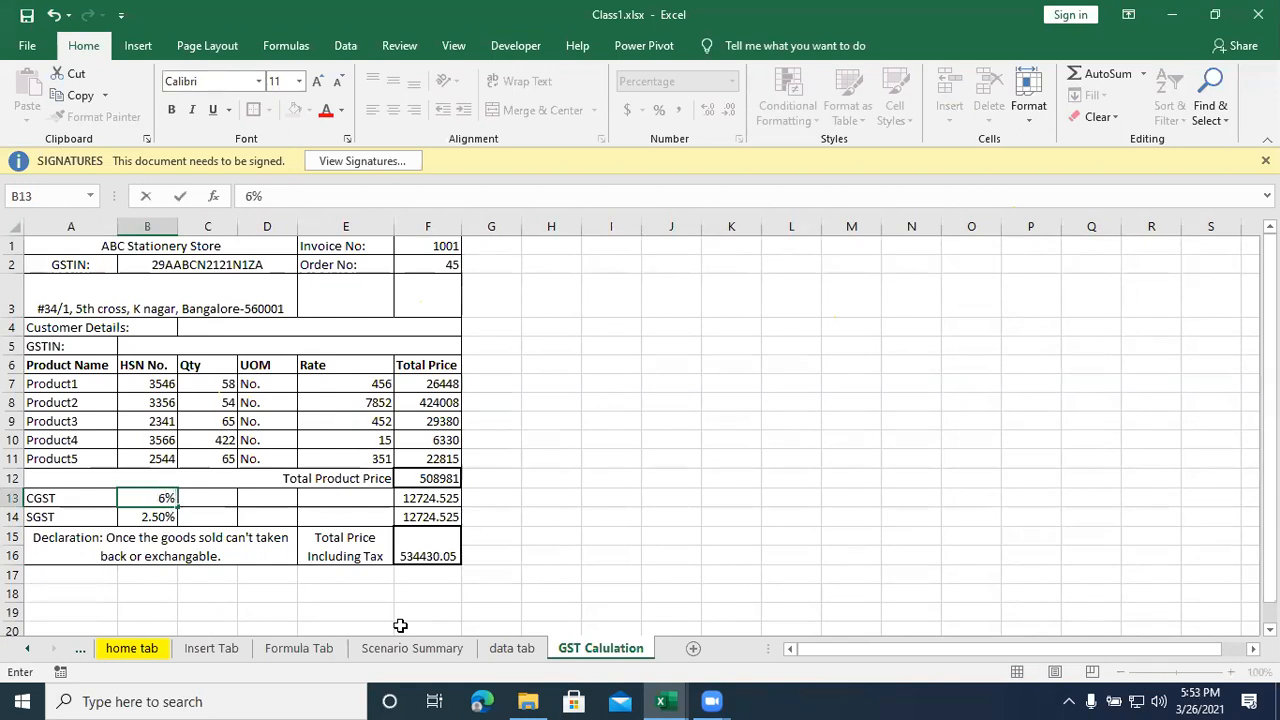
pyautogui.press('Return')
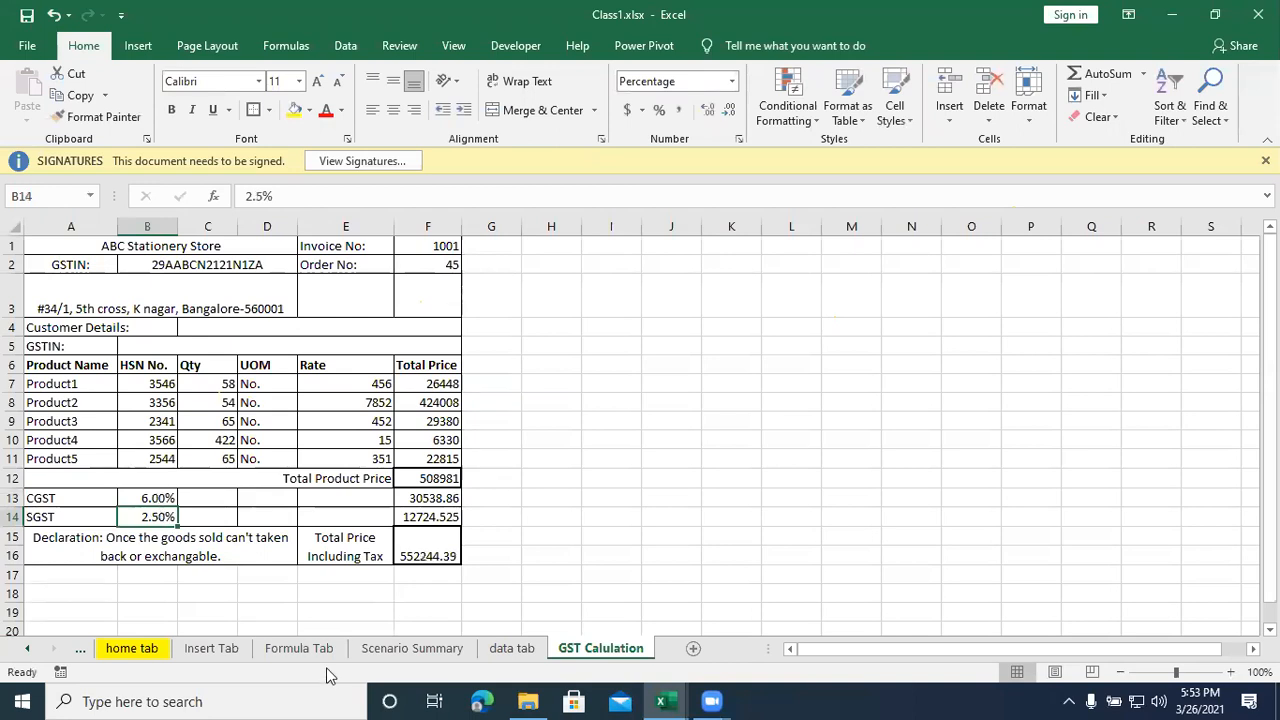
pyautogui.write('=')
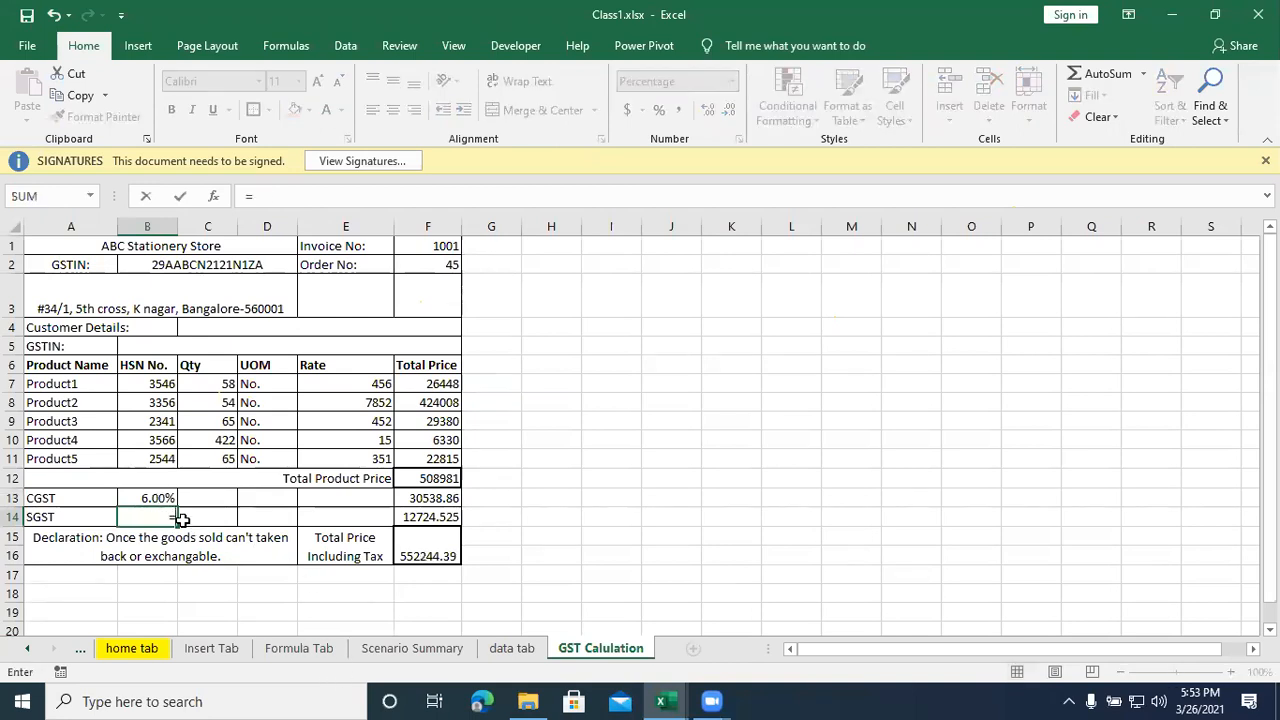
pyautogui.click(155, 497)
pyautogui.press('Return')
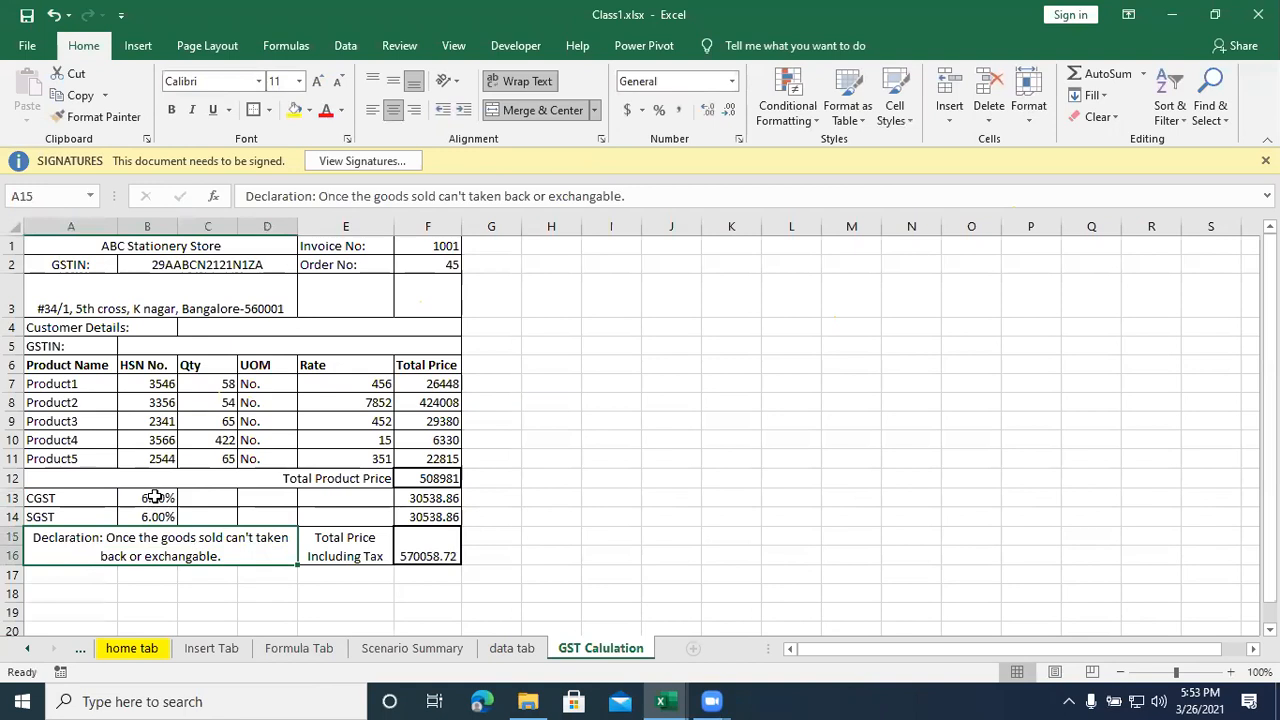
# - Test the linked tax rates by changing the CGST rate in B13 to 2.5% and back to 6%
pyautogui.click(153, 497)
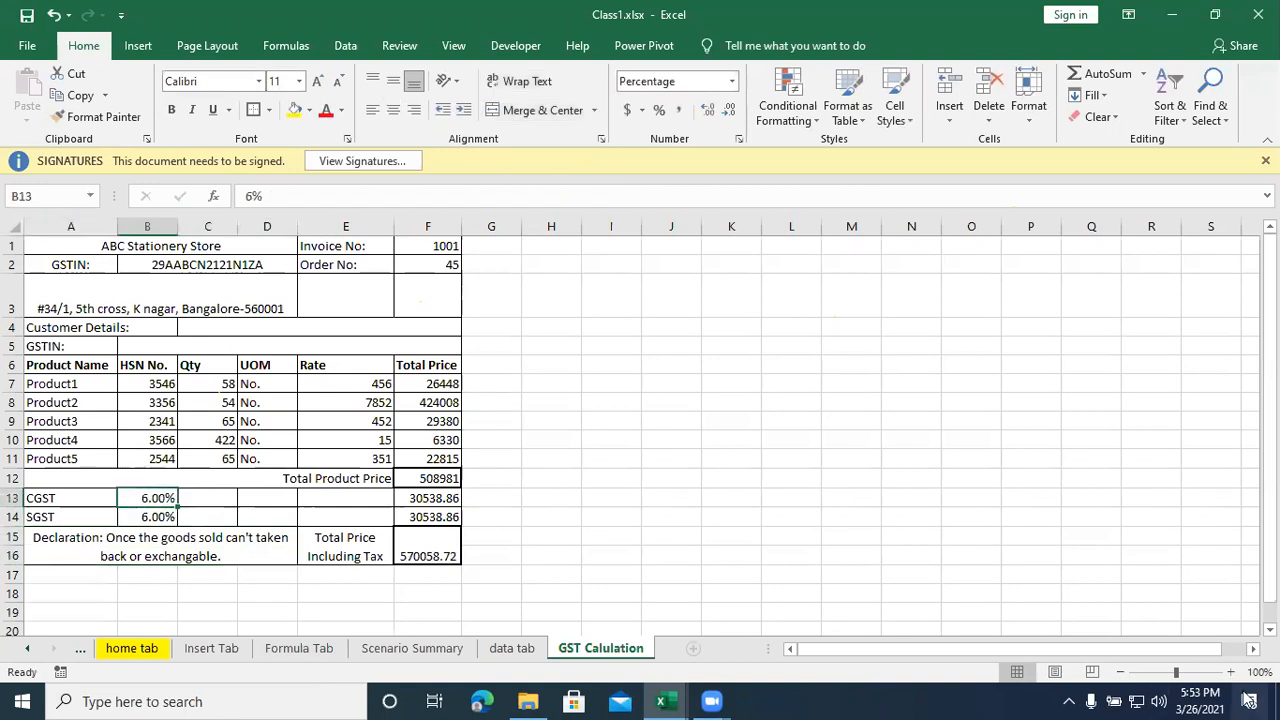
pyautogui.write('2.5')
pyautogui.press('Return')
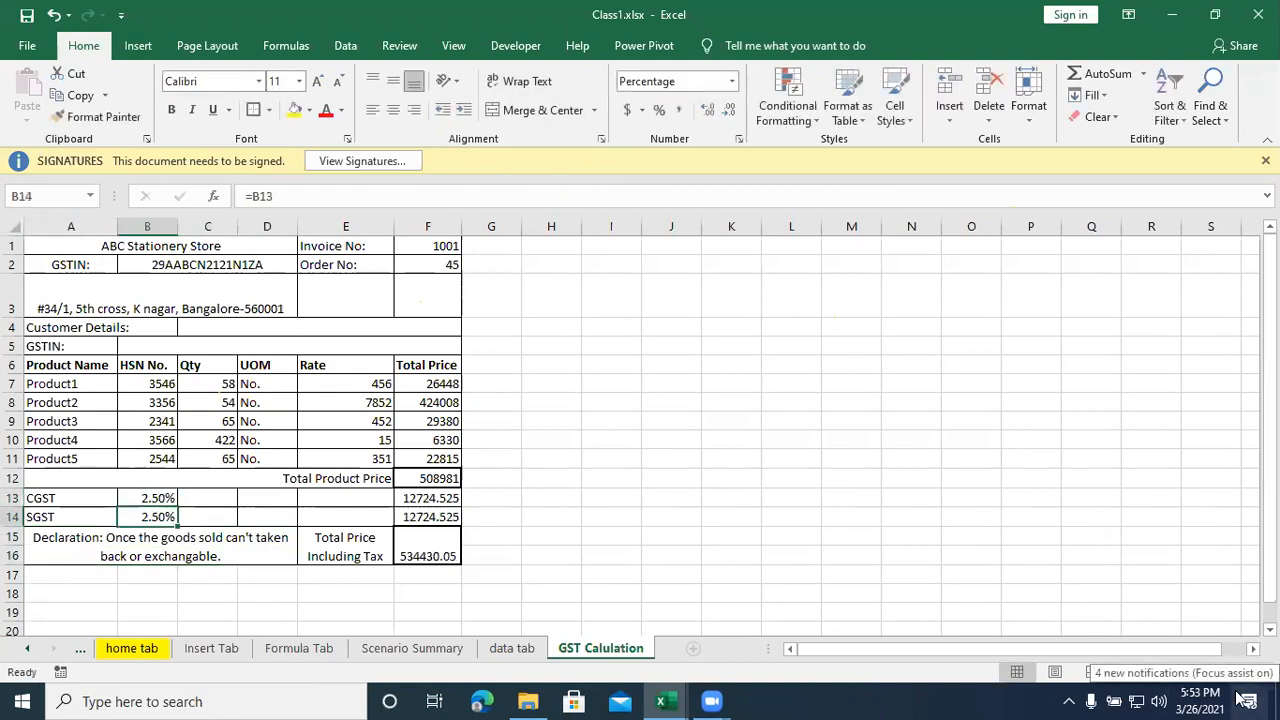
pyautogui.click(151, 497)
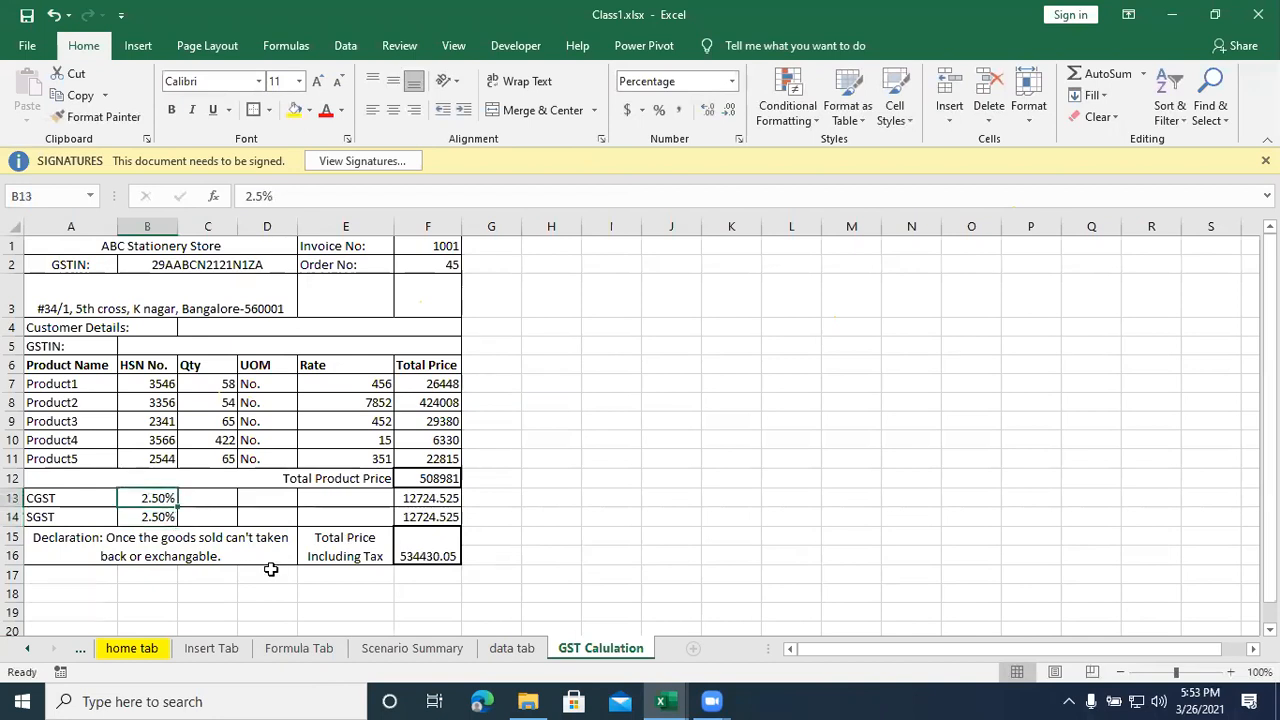
pyautogui.write('6')
pyautogui.press('Return')
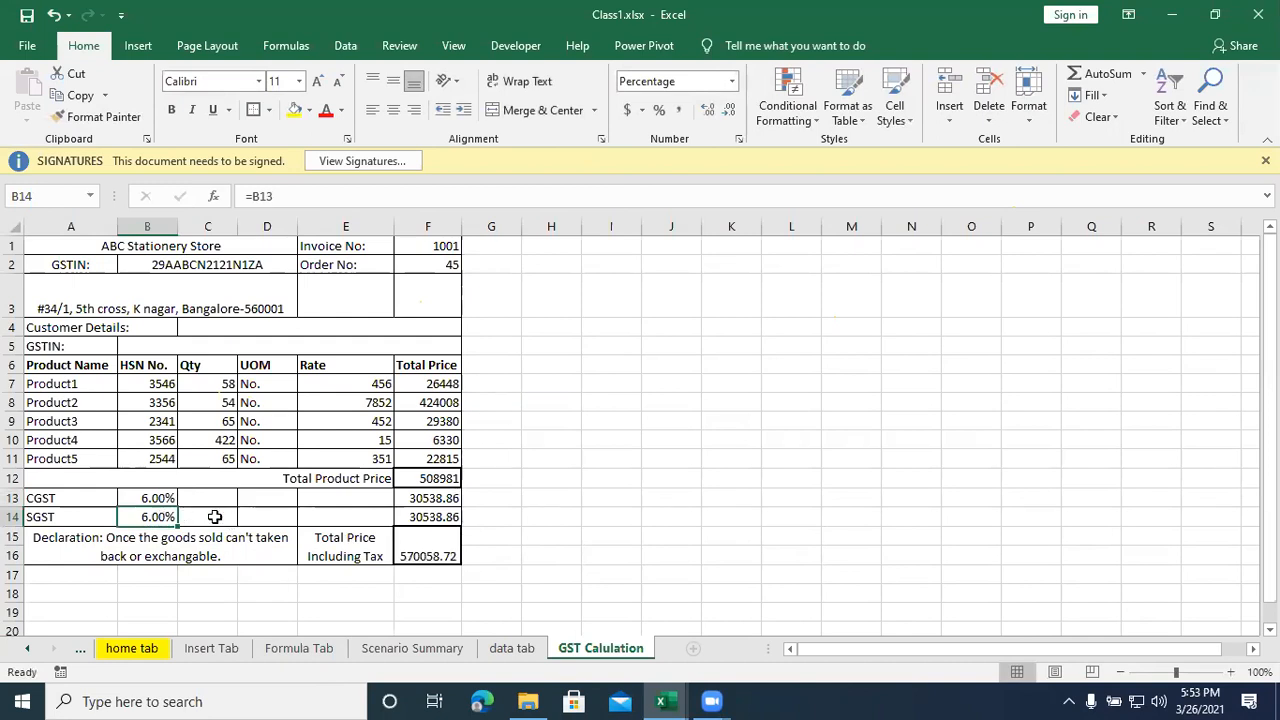
pyautogui.click(685, 457)
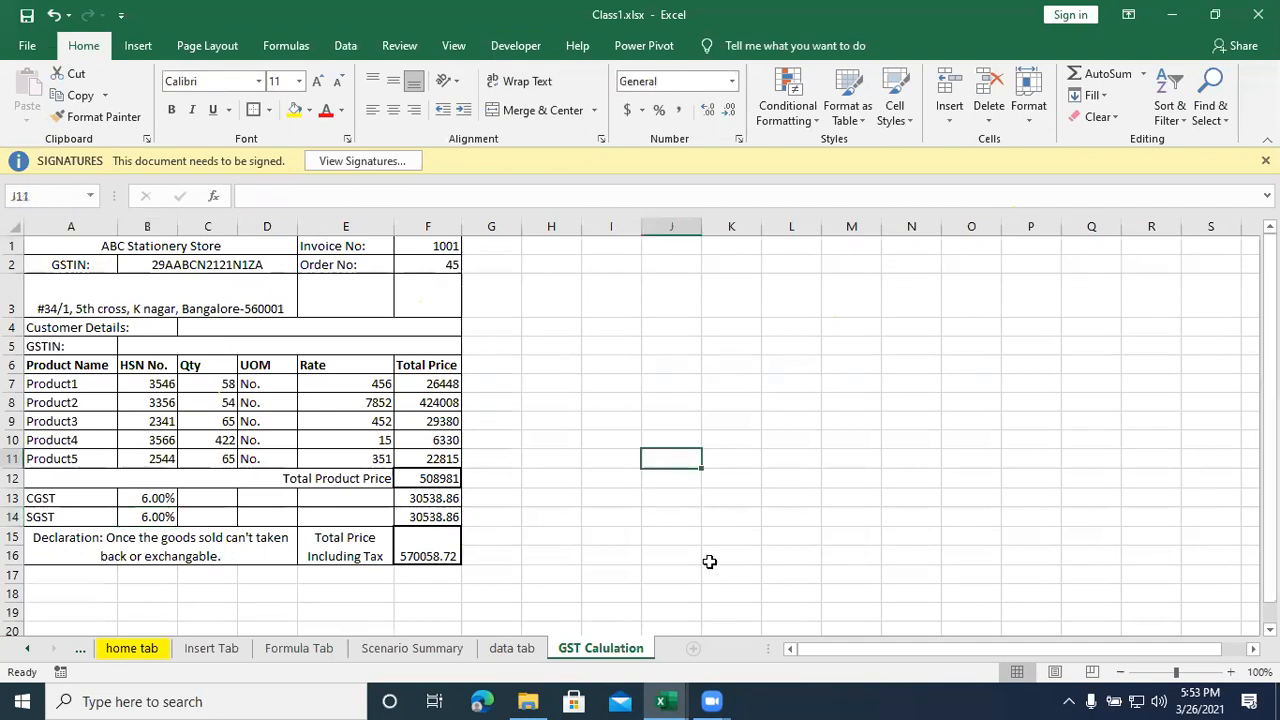
# - Switch to File Explorer and open INVOICE.xlsx from the Excel New folder inside Excel-New
pyautogui.click(676, 700)
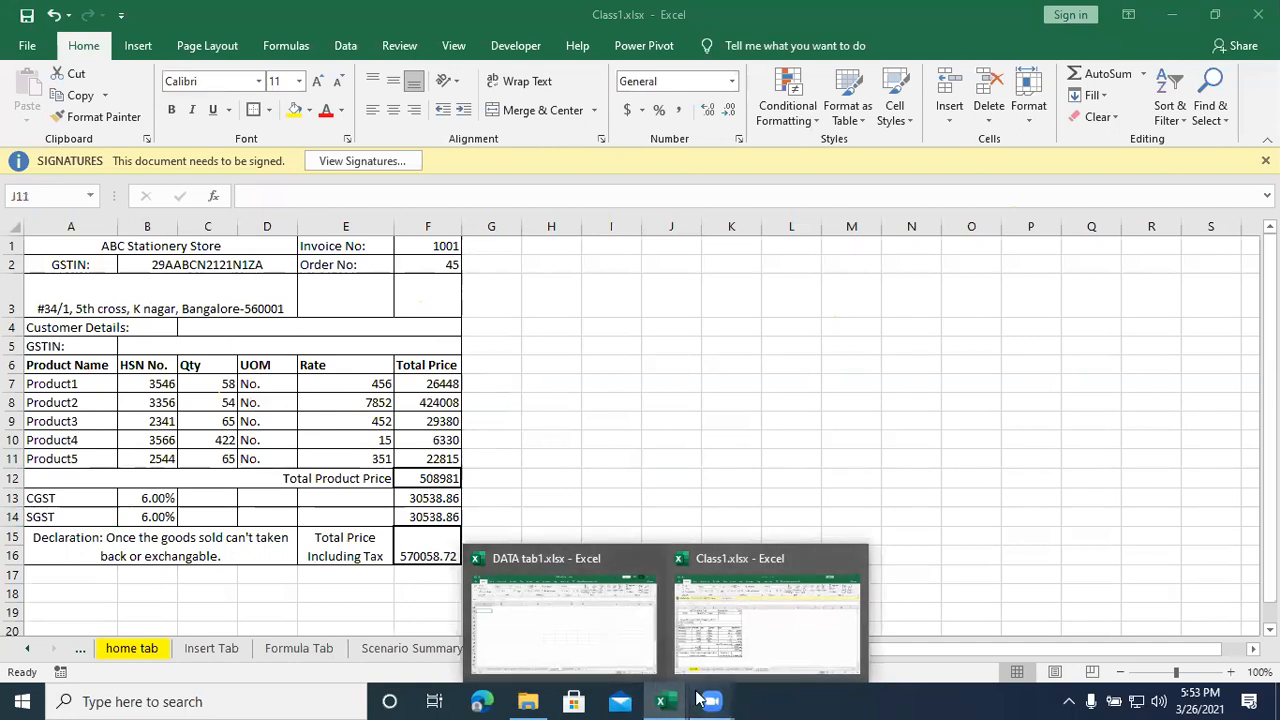
pyautogui.click(525, 700)
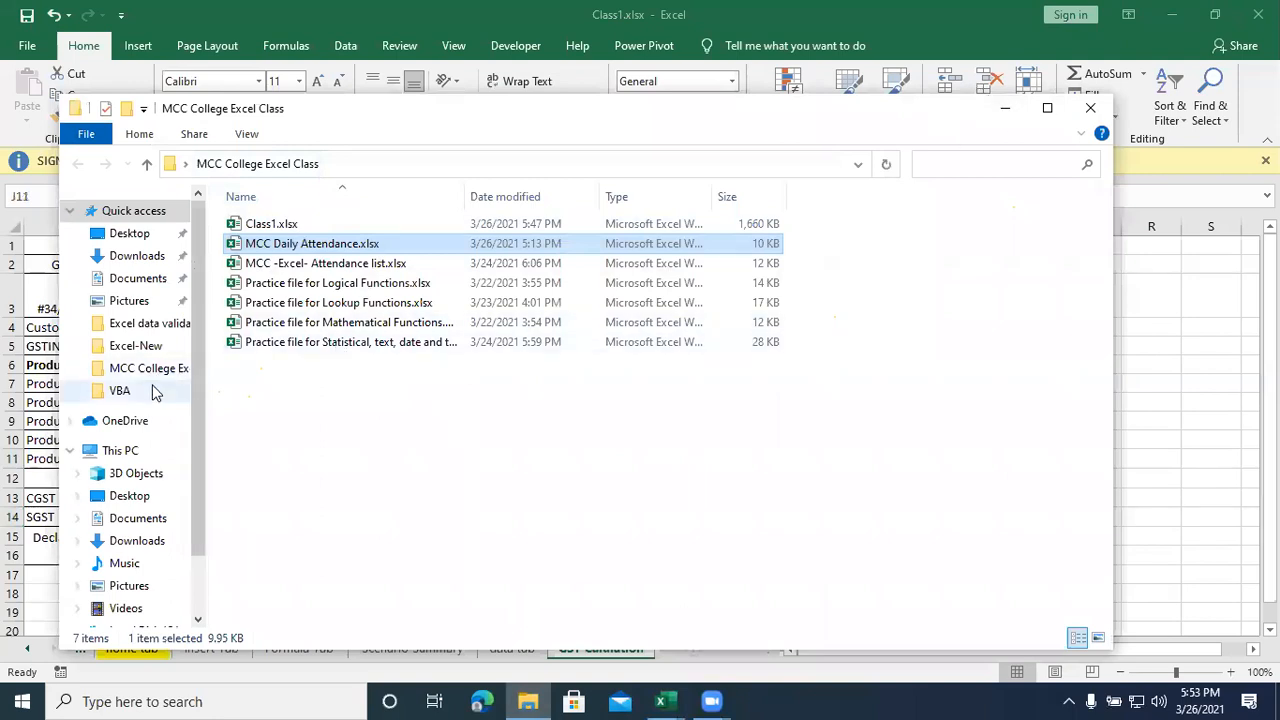
pyautogui.click(131, 348)
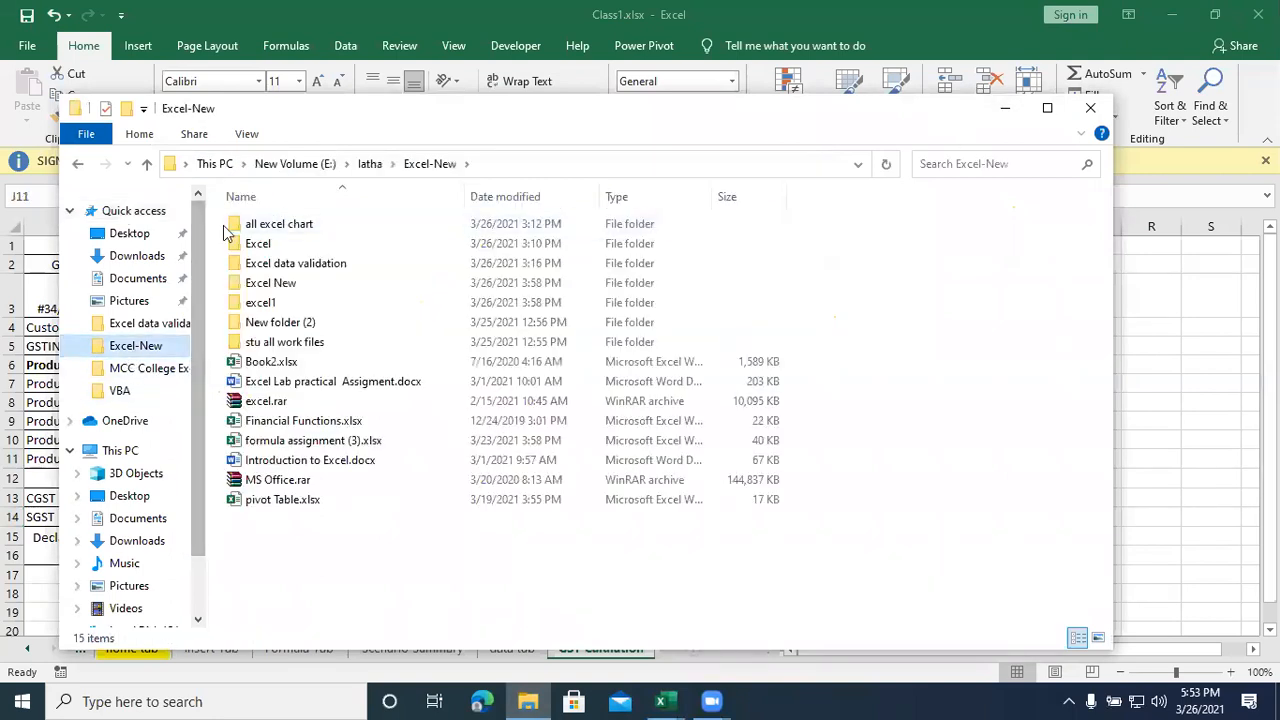
pyautogui.doubleClick(280, 286)
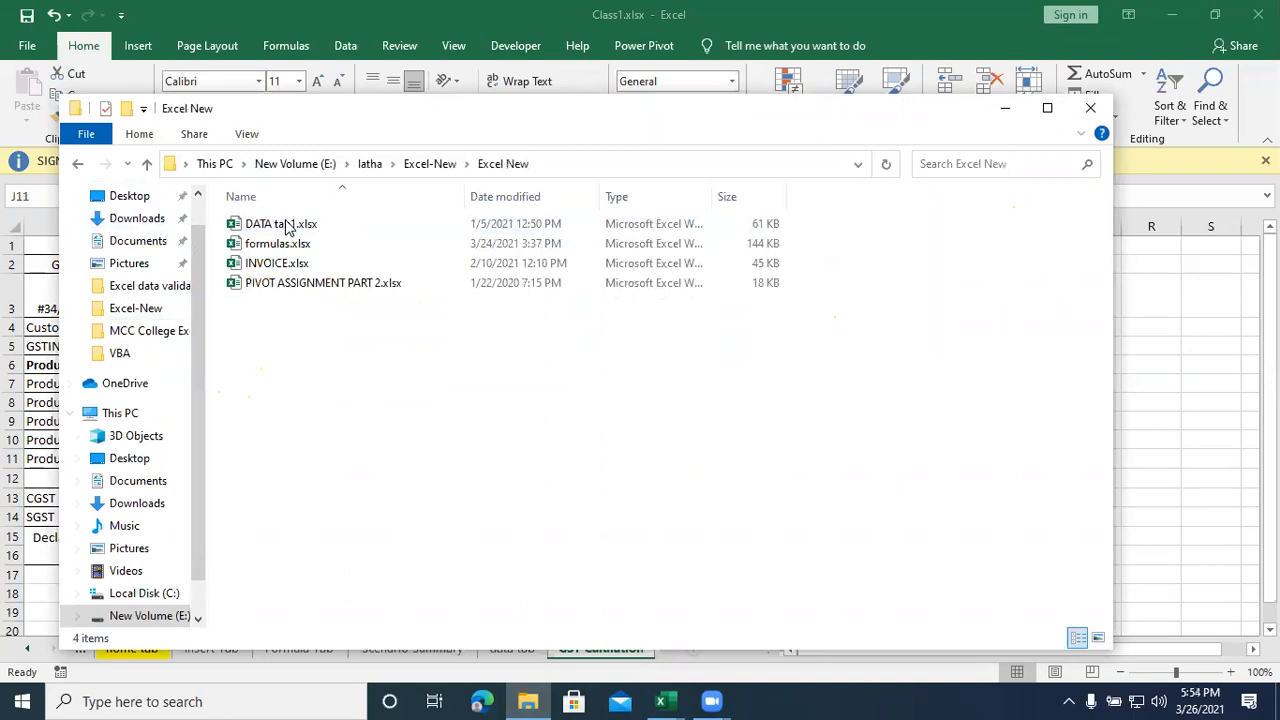
pyautogui.click(279, 266)
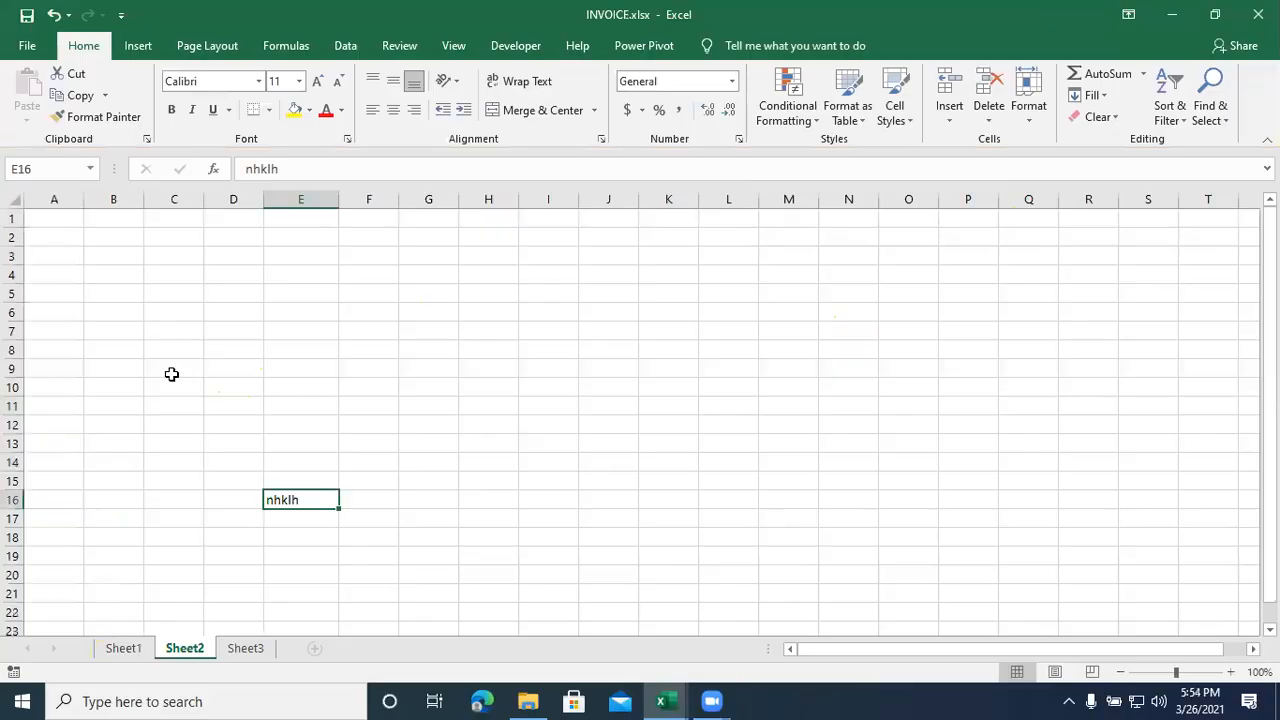
# - Examine the sample tax invoice on Sheet1 from its header down to the bank details and declaration
pyautogui.click(138, 651)
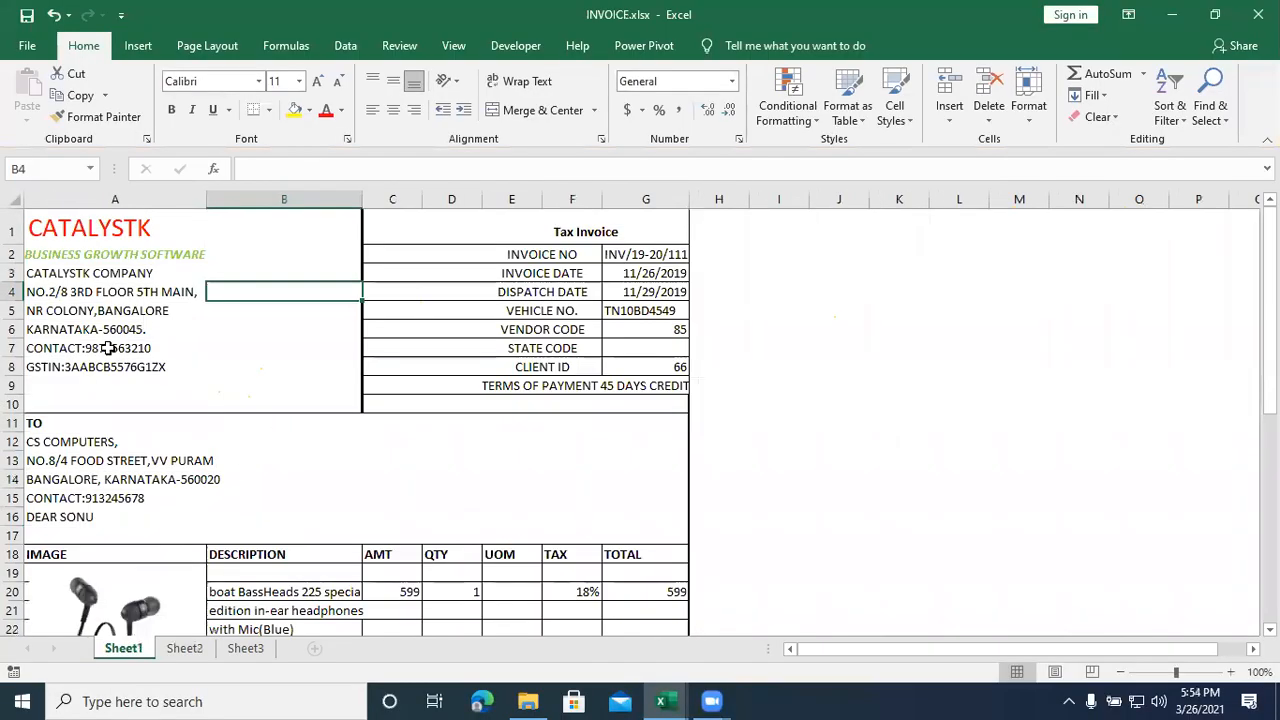
pyautogui.scroll(-9, 107, 348)
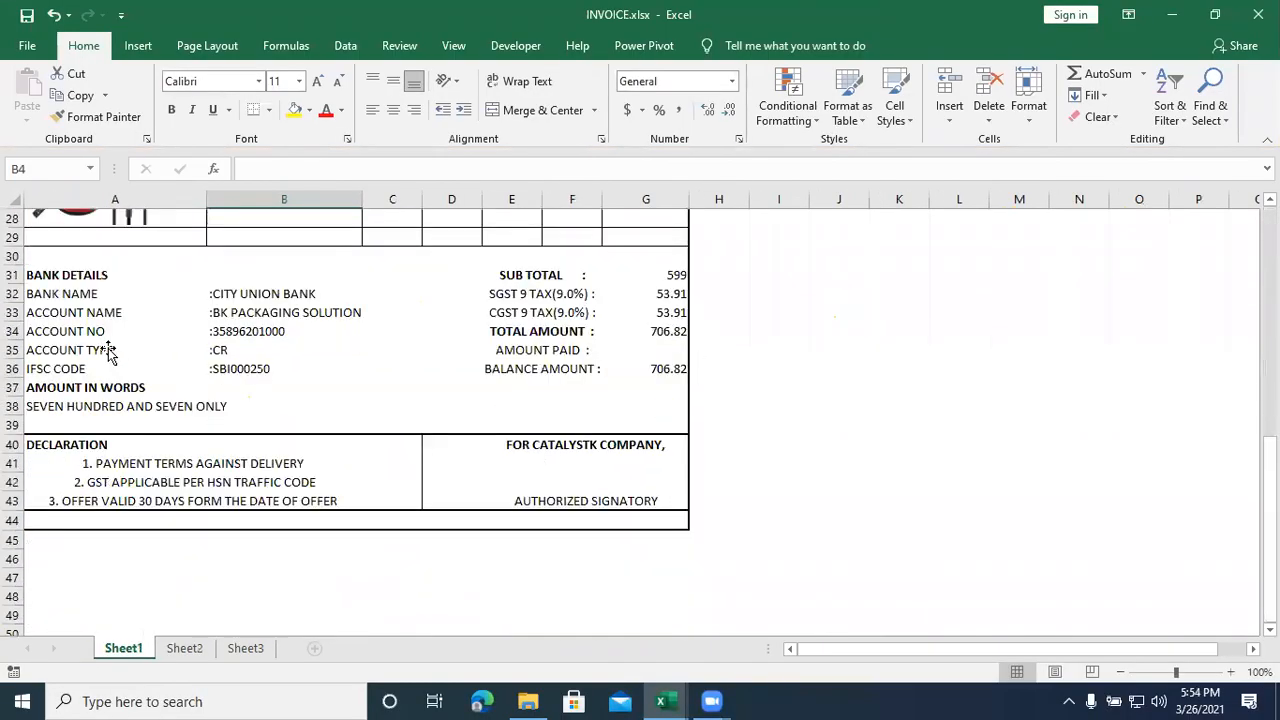
pyautogui.scroll(9, 107, 350)
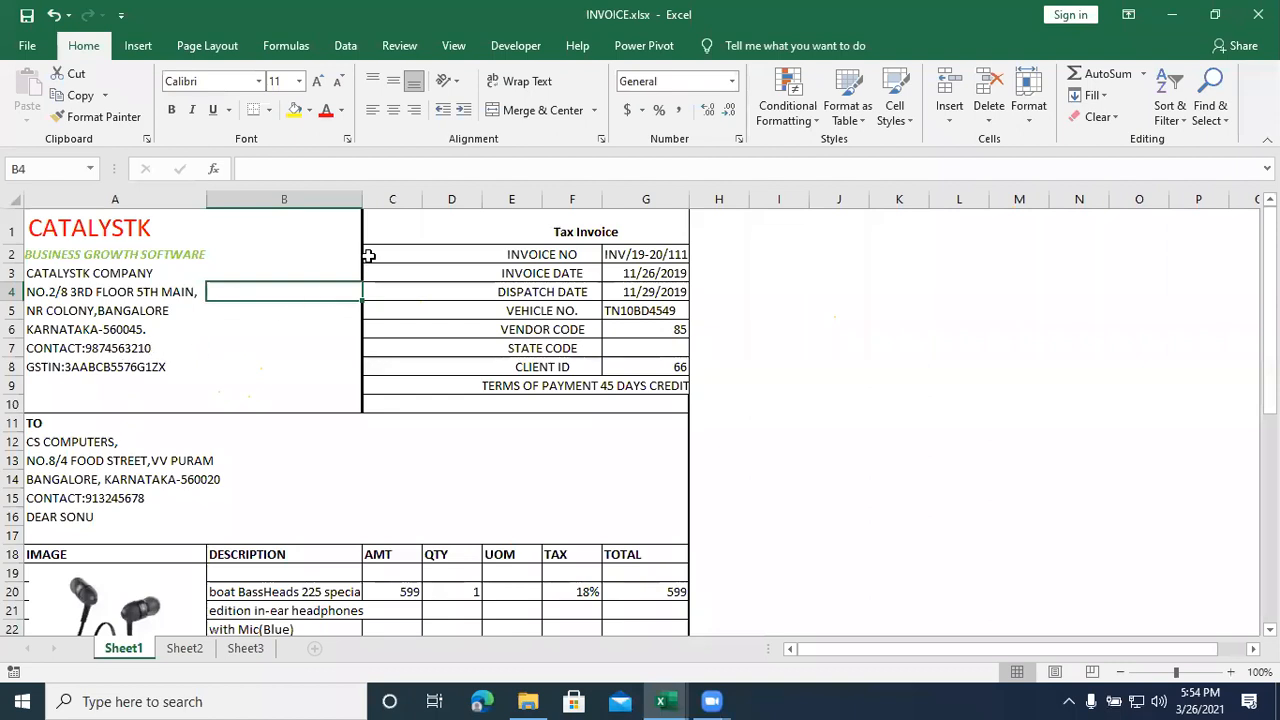
# - Review the extent of the sample tax invoice on Sheet1, from the company header to the declaration, and close INVOICE.xlsx
pyautogui.moveTo(158, 224); pyautogui.dragTo(690, 612)
pyautogui.moveTo(541, 697); pyautogui.dragTo(480, 331)
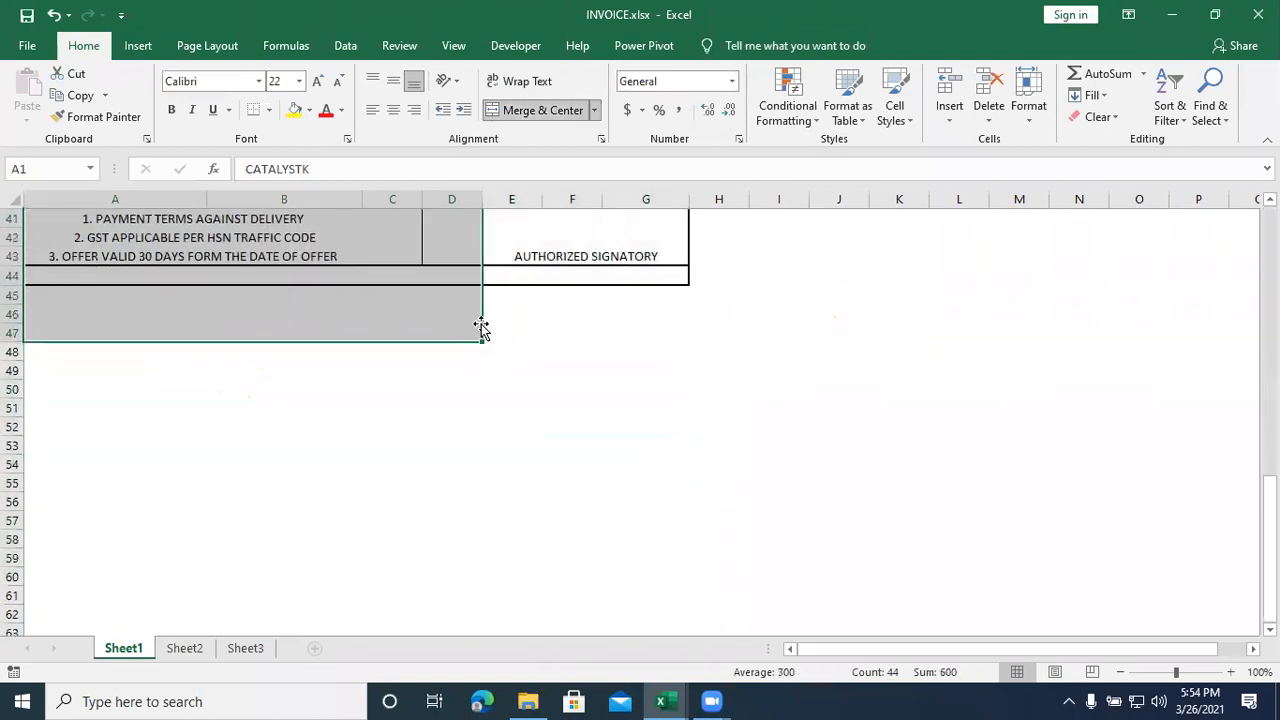
pyautogui.scroll(3, 480, 331)
pyautogui.scroll(10, 480, 331)
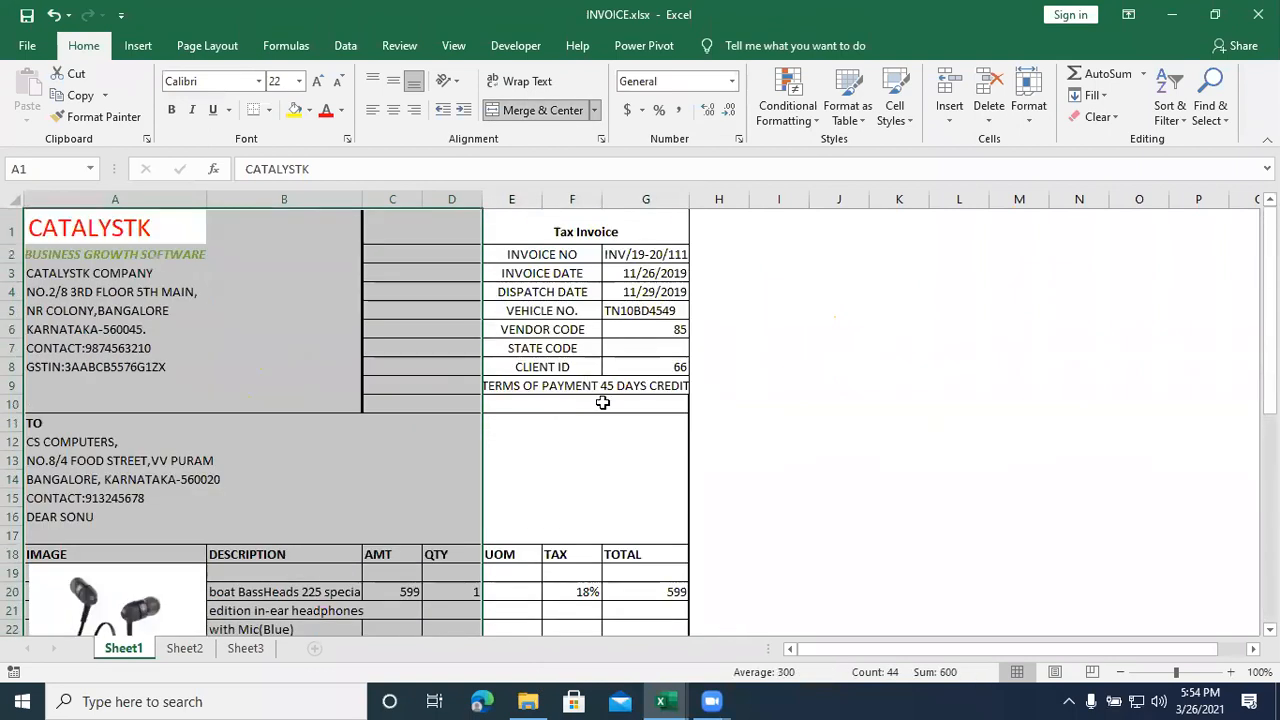
pyautogui.click(824, 494)
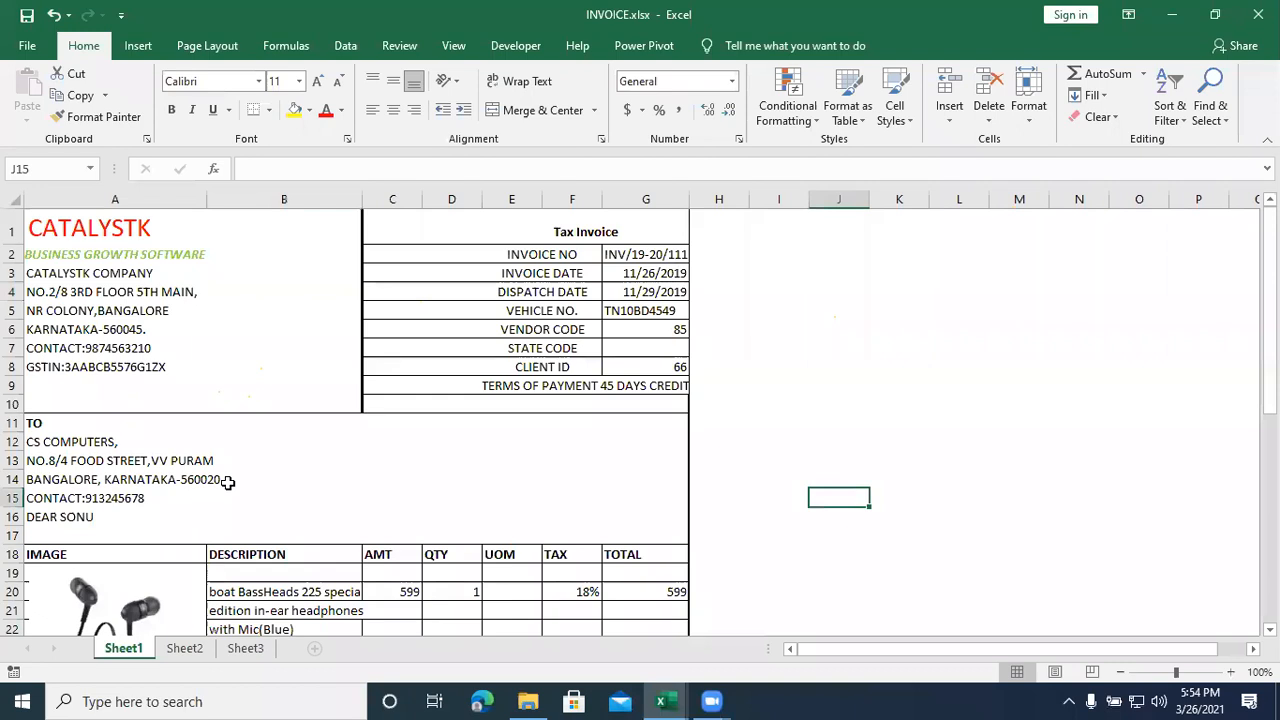
pyautogui.scroll(-9, 228, 483)
pyautogui.scroll(-1, 228, 483)
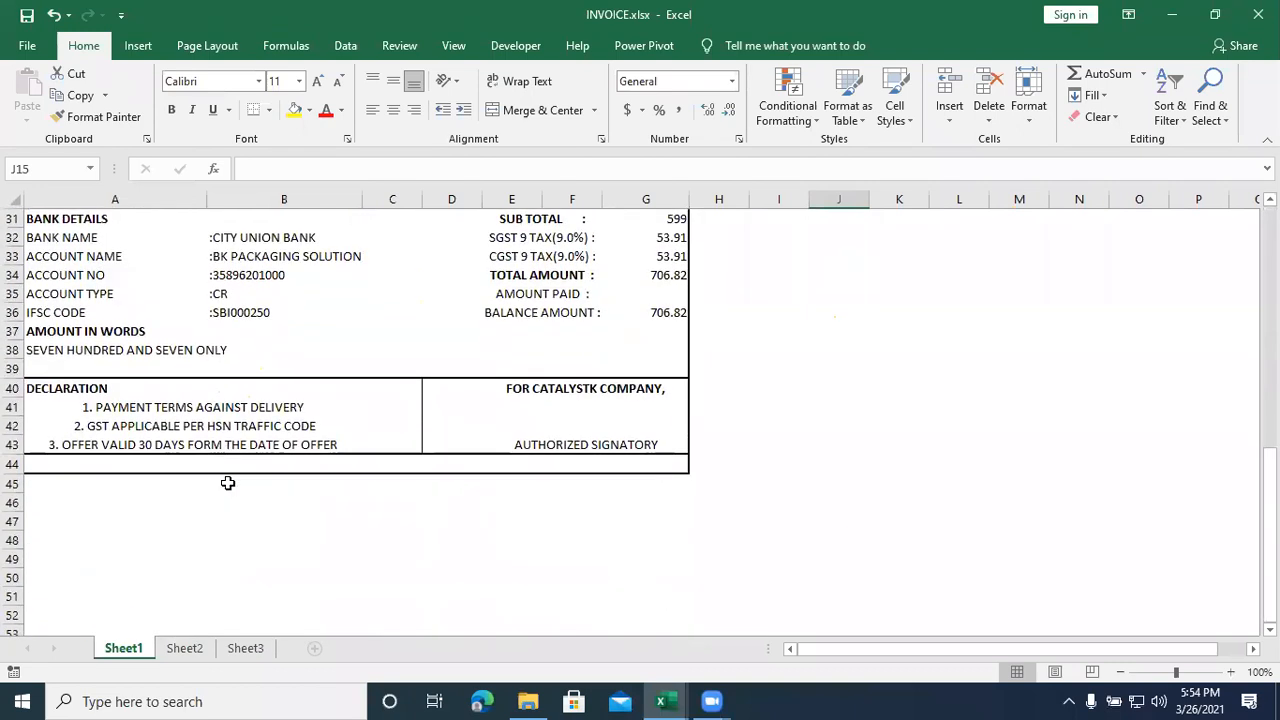
pyautogui.scroll(1, 228, 483)
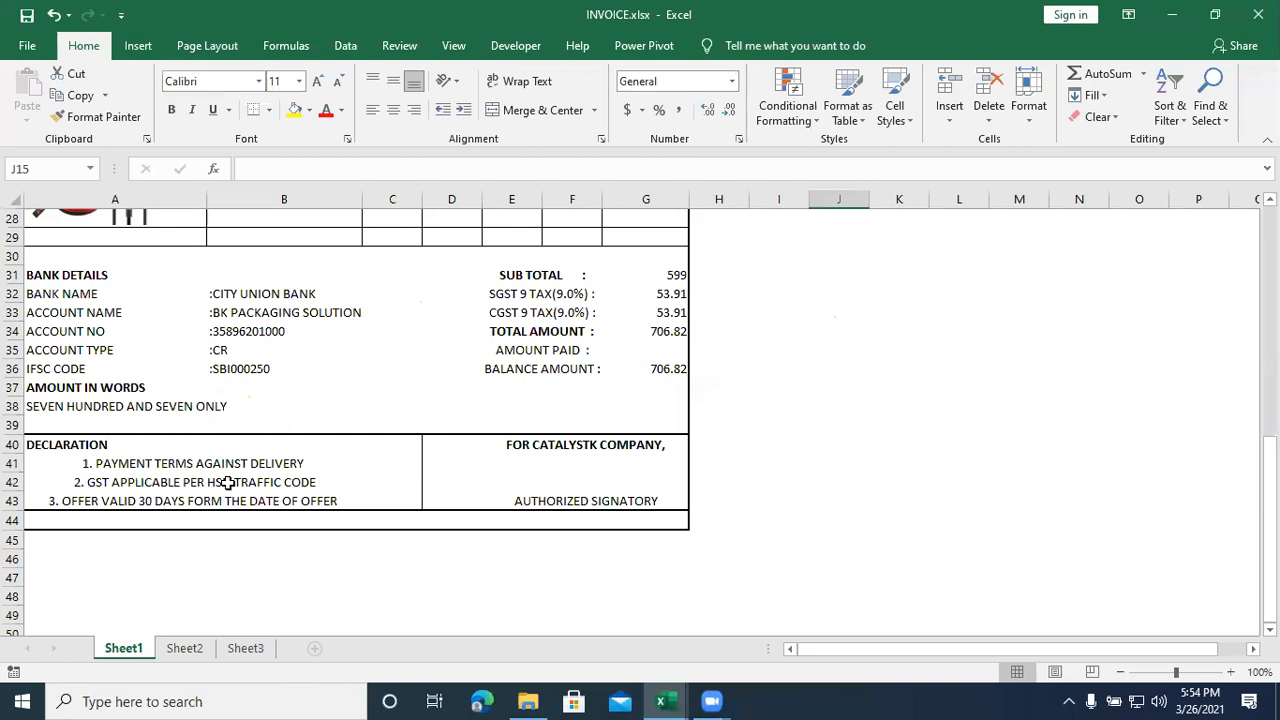
pyautogui.scroll(3, 228, 483)
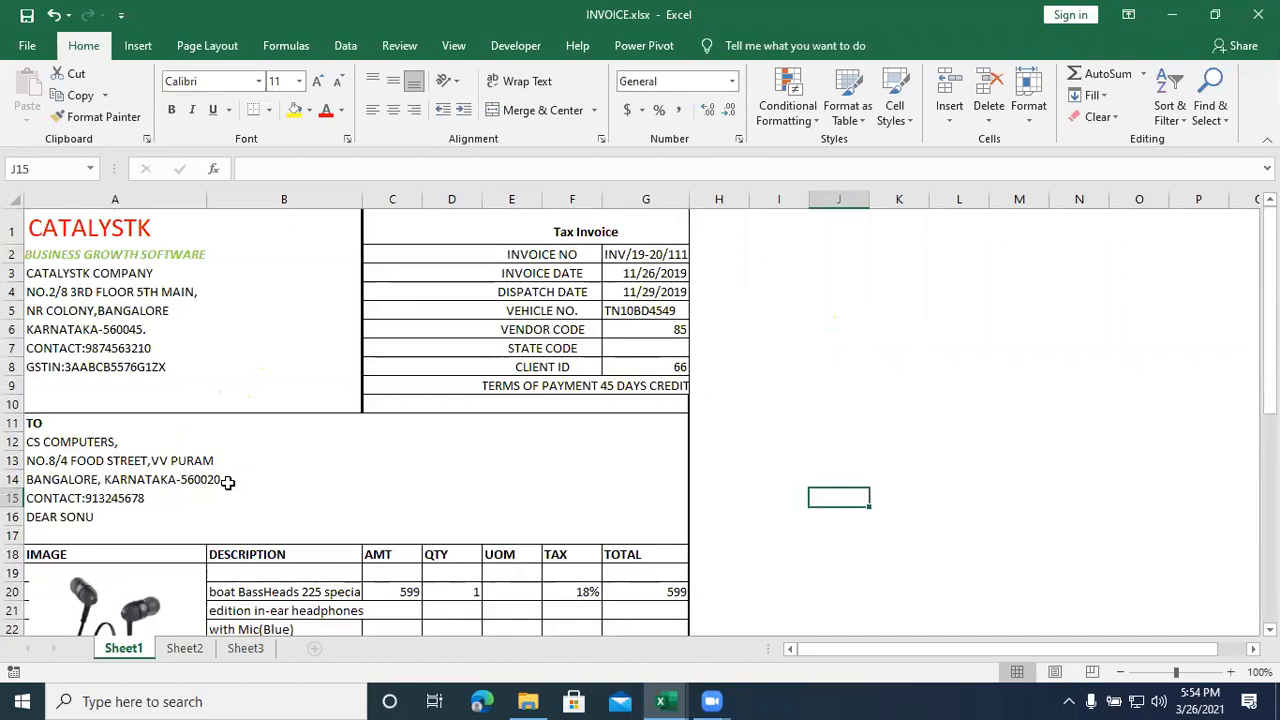
pyautogui.scroll(-8, 228, 482)
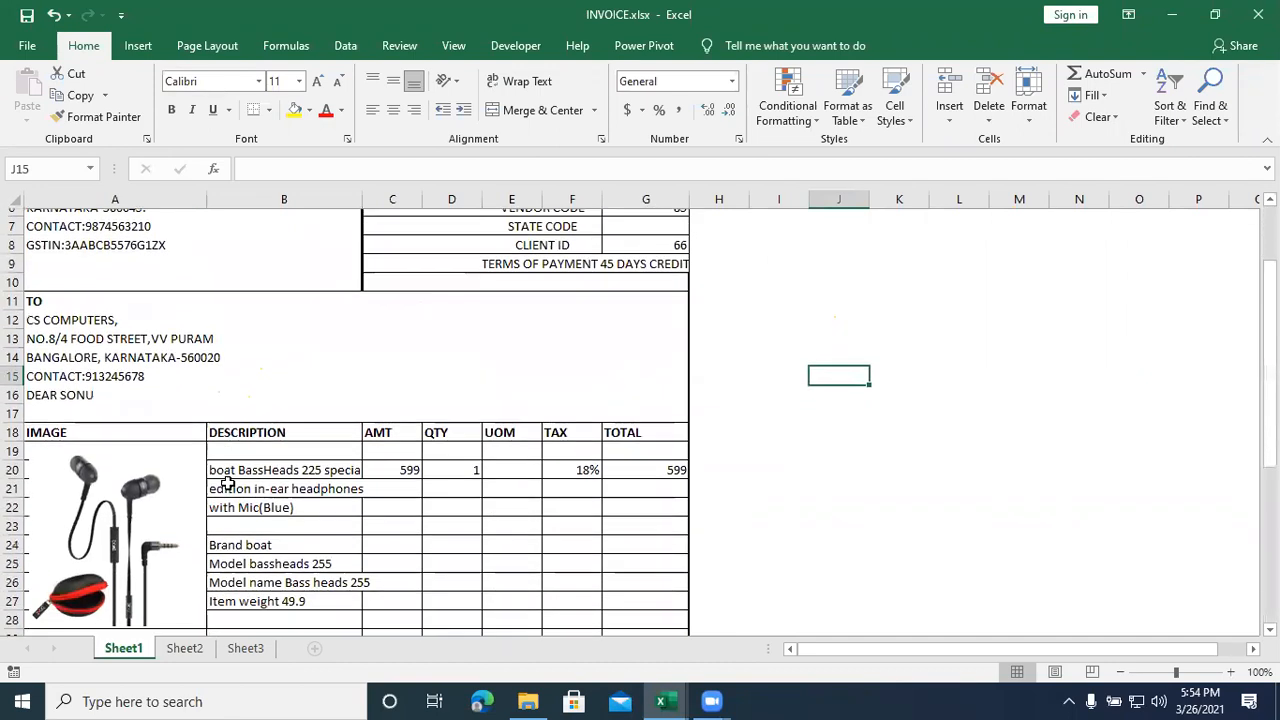
pyautogui.scroll(-3, 228, 482)
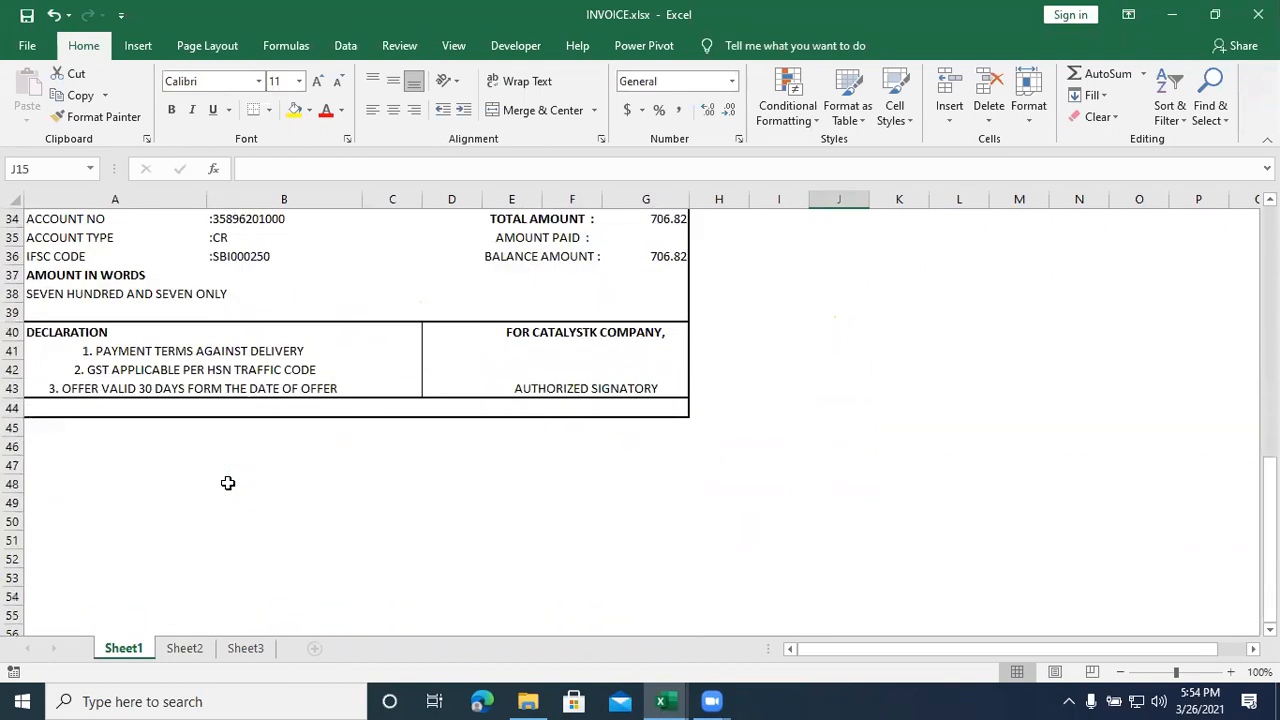
pyautogui.scroll(11, 228, 483)
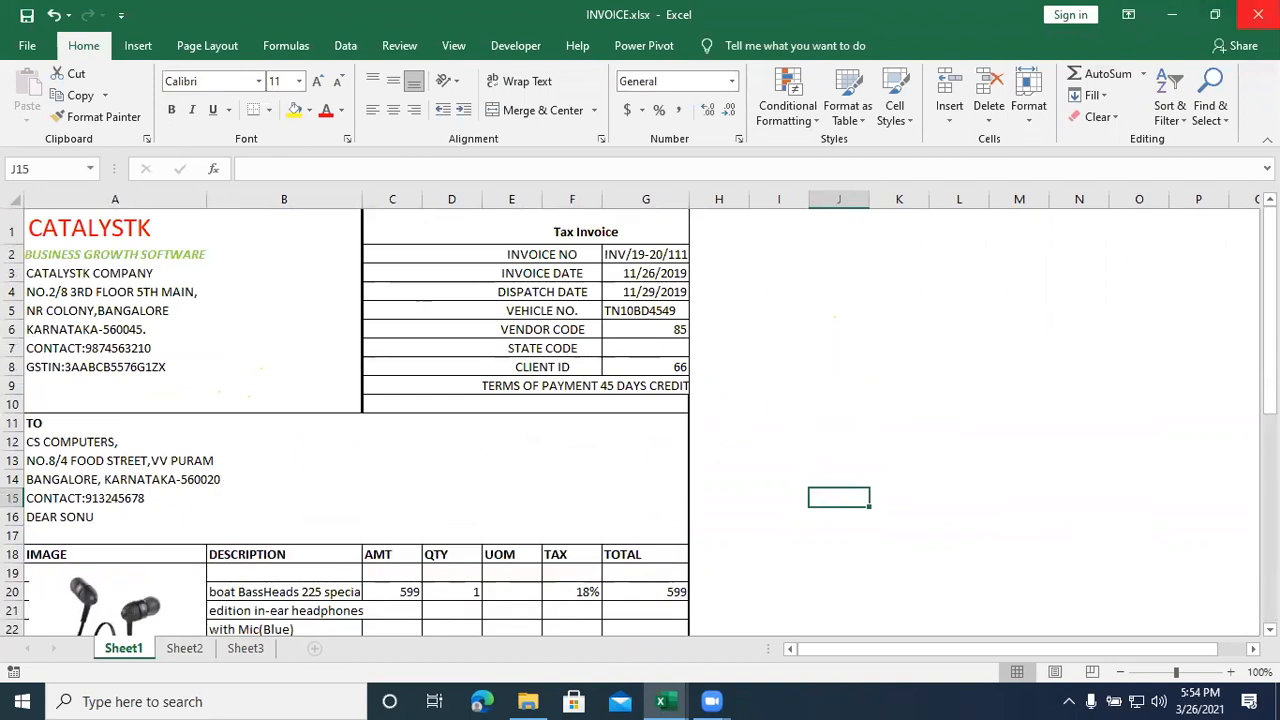
pyautogui.click(1258, 14)
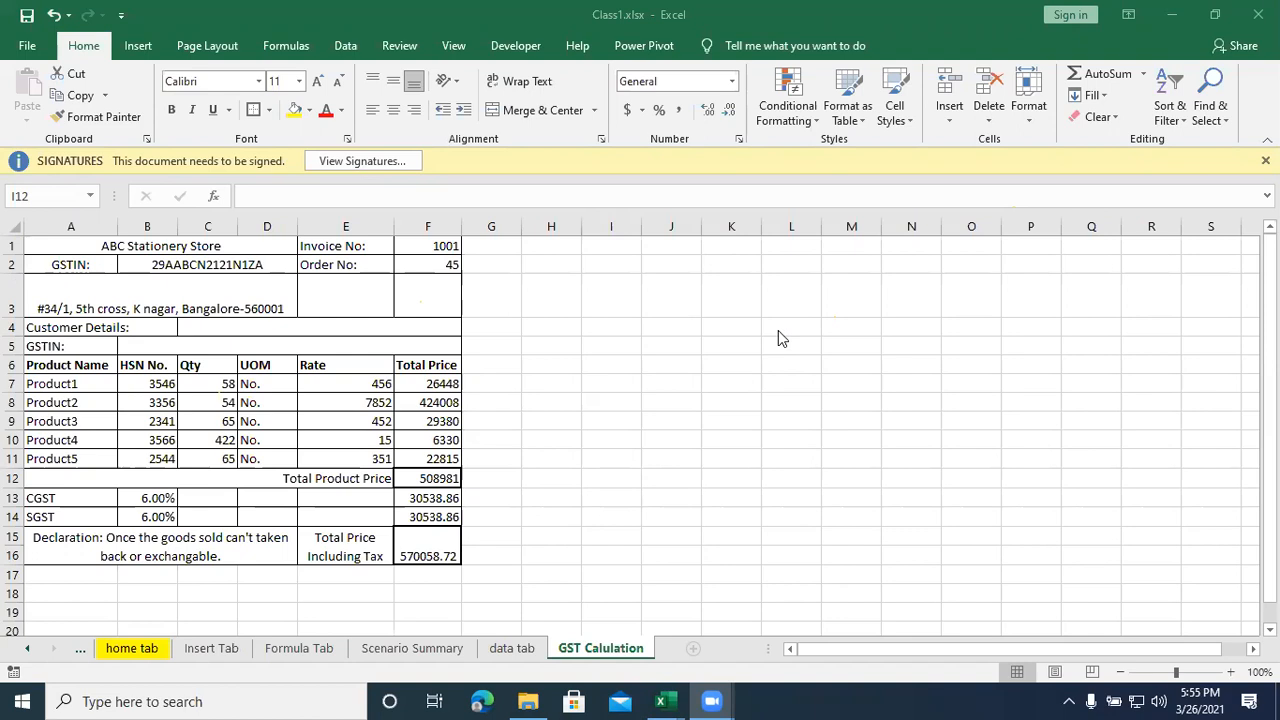
# - Clear the tax-inclusive total in F15 on the GST Calulation sheet and check the cells it adds up, F12, F13 and F14
pyautogui.click(425, 554)
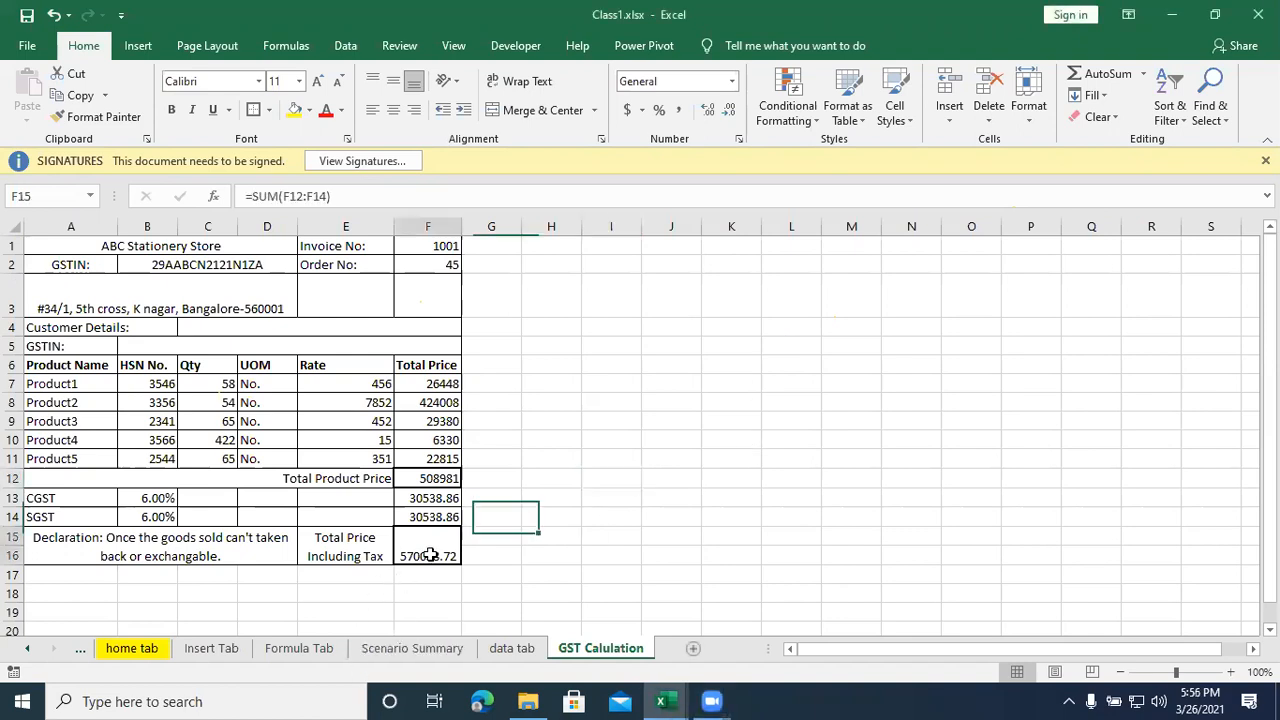
pyautogui.press('BackSpace')
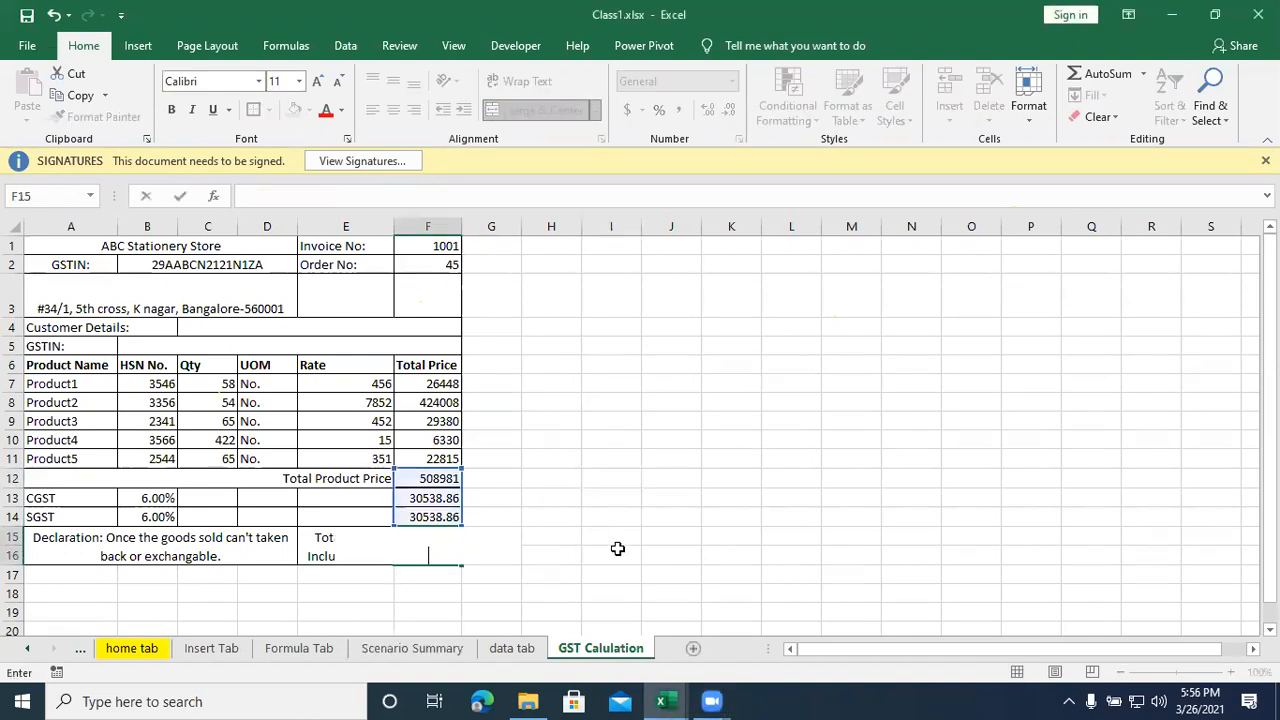
pyautogui.click(598, 538)
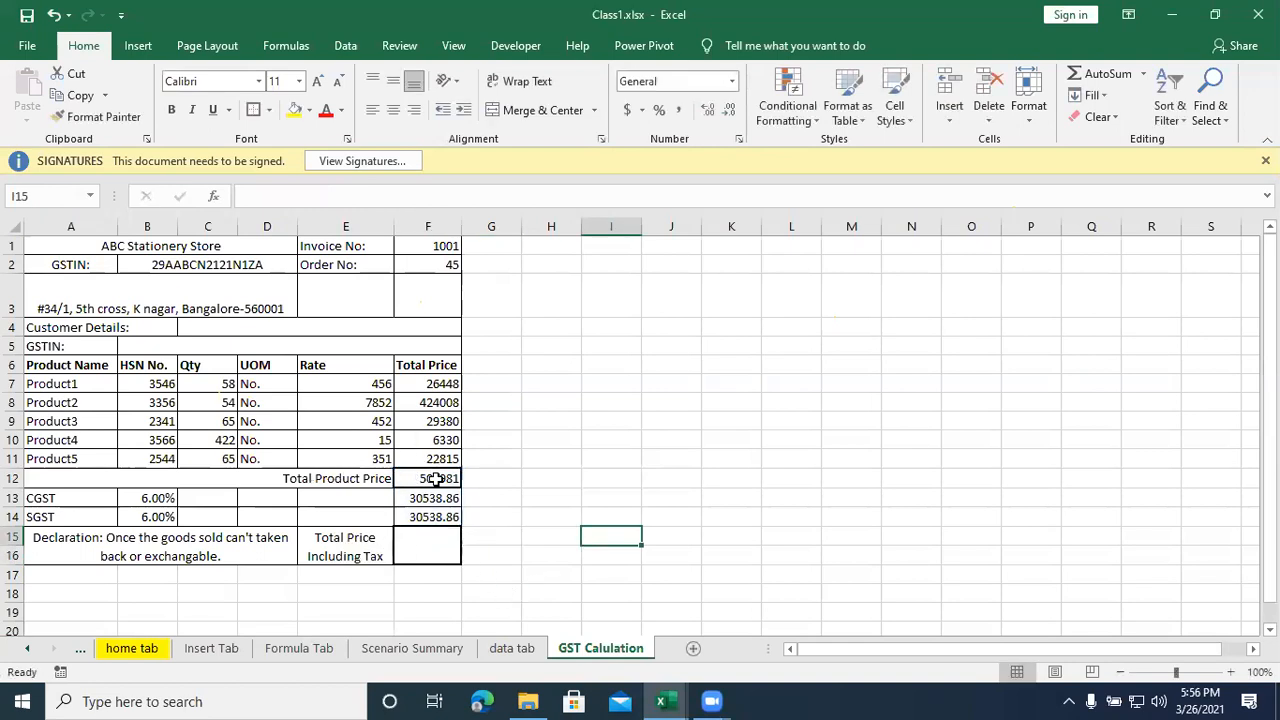
pyautogui.click(433, 480)
pyautogui.click(430, 500)
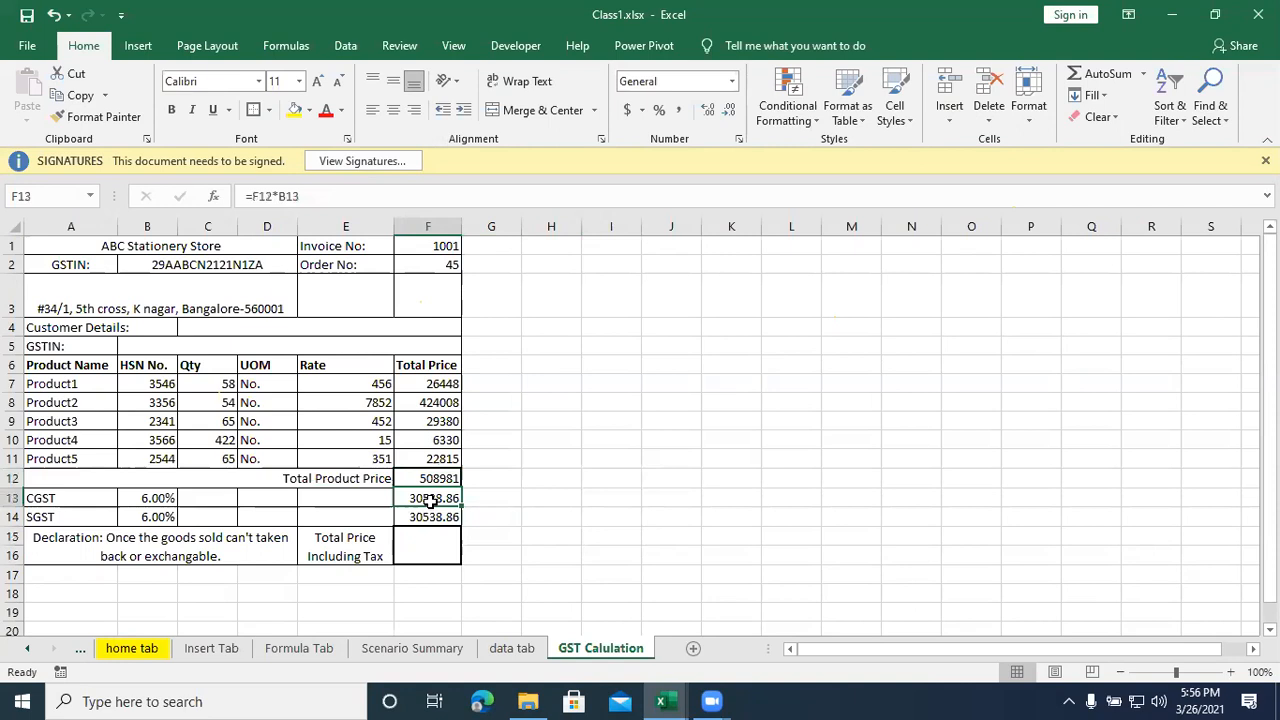
pyautogui.click(430, 514)
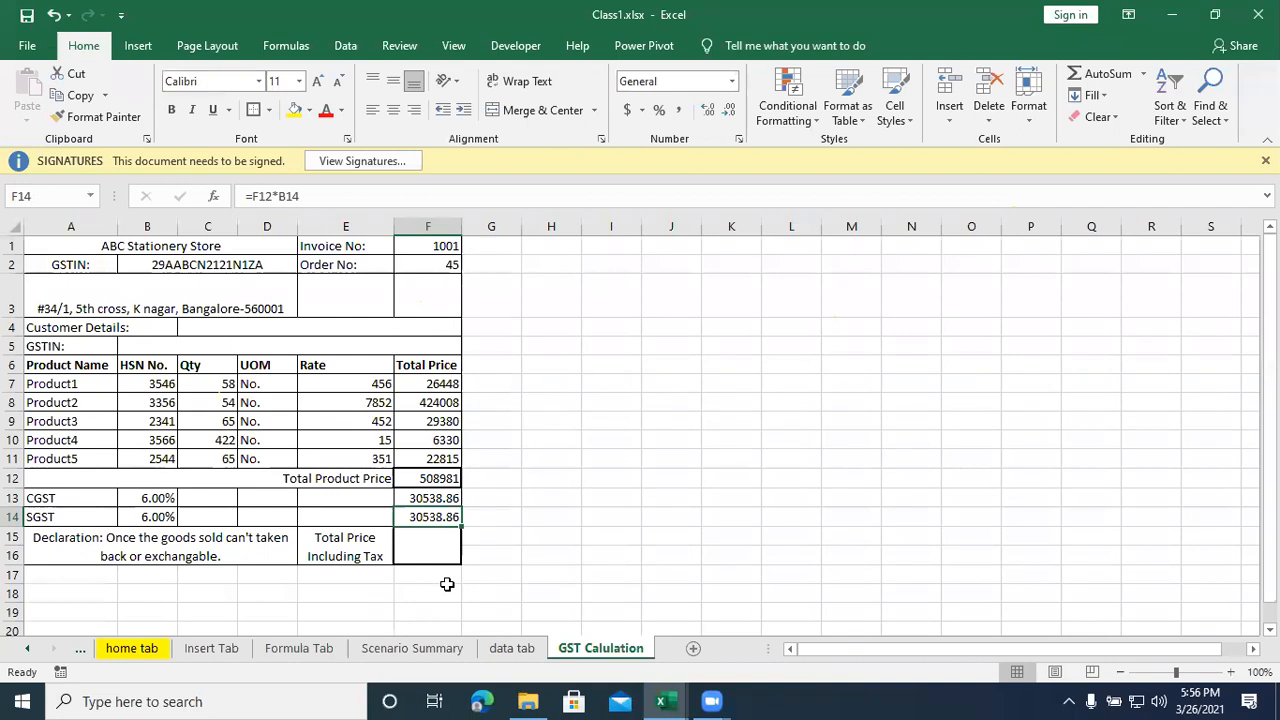
# - Calculate the total price including tax in F15 with AutoSum over the product total and both taxes, =SUM(F12:F14)
pyautogui.click(443, 548)
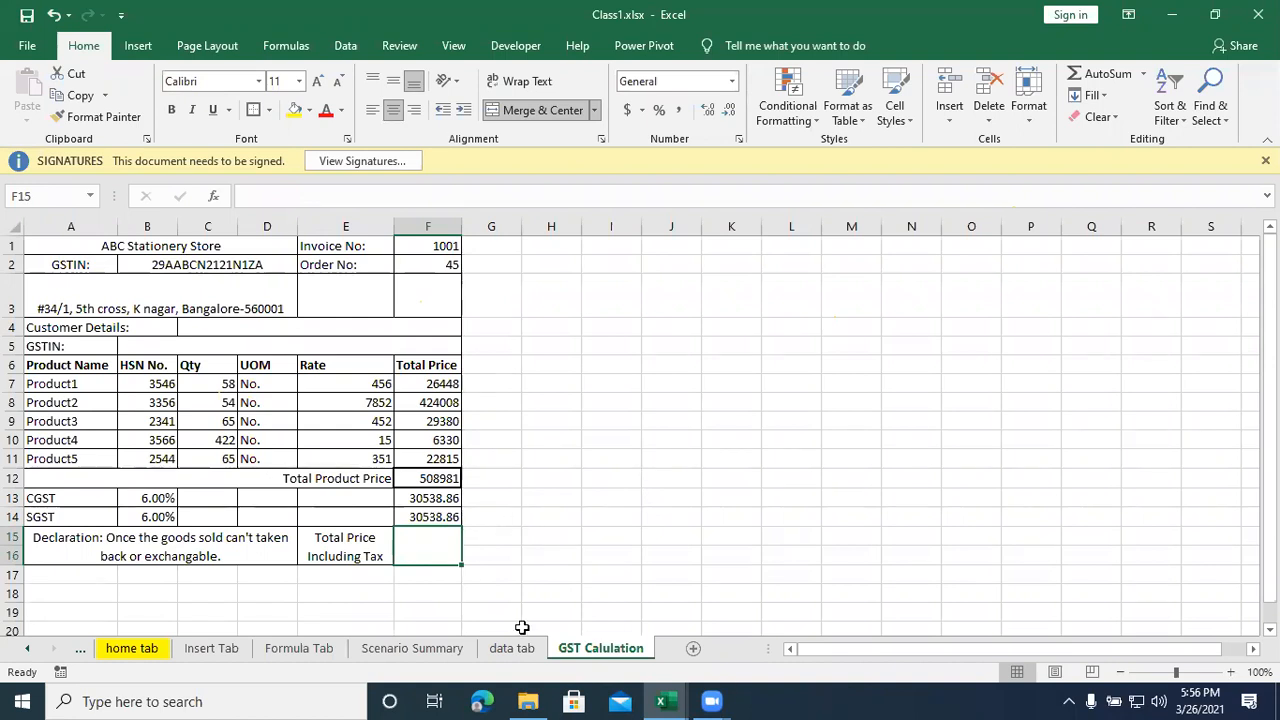
pyautogui.hotkey('alt', '=')
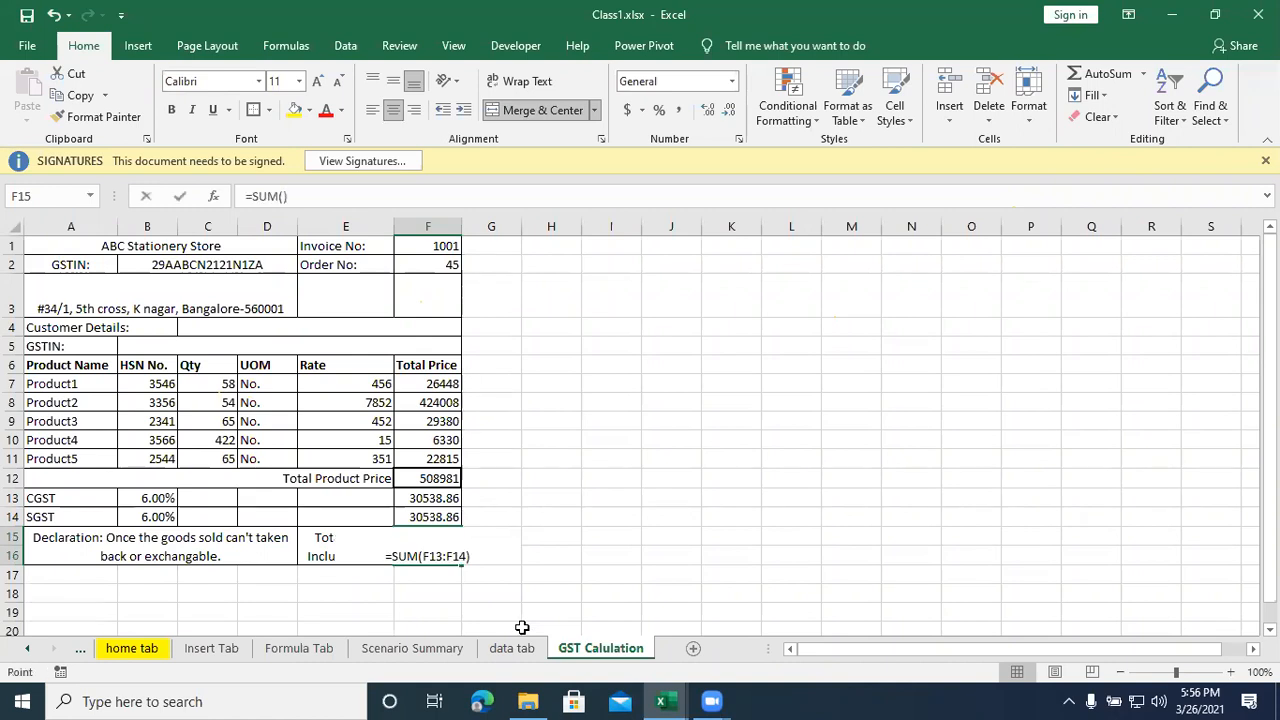
pyautogui.click(436, 478)
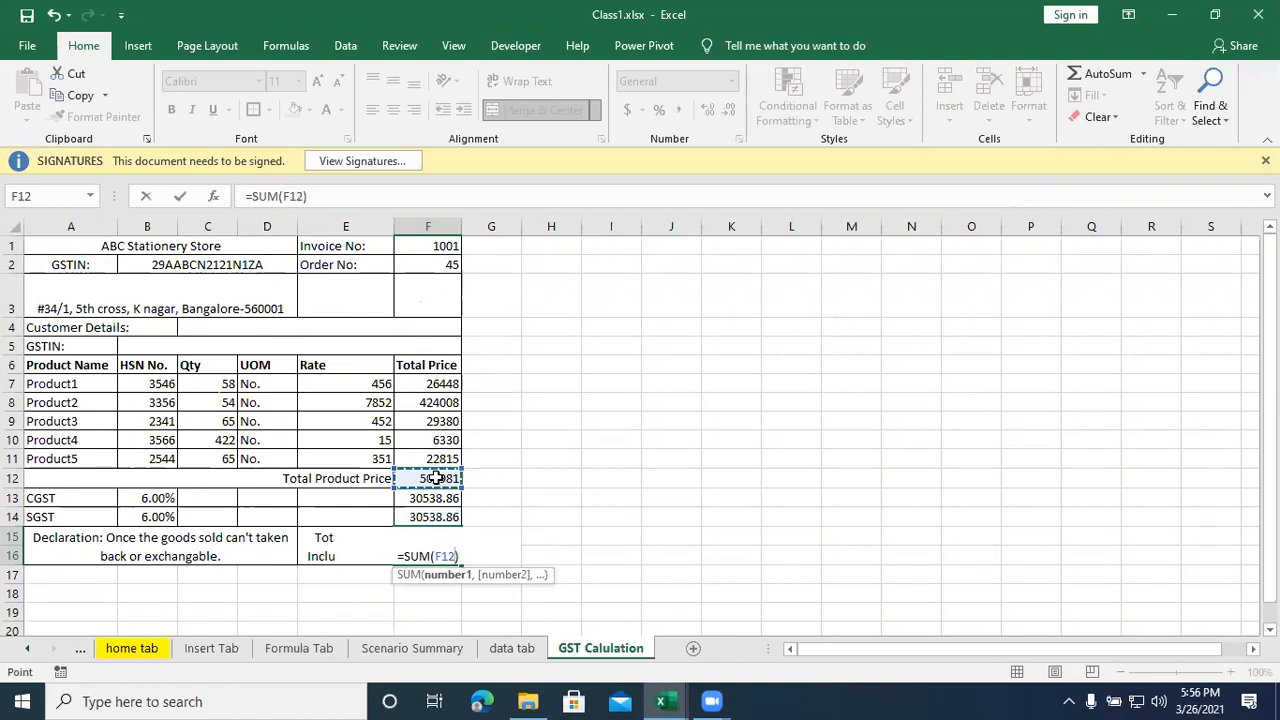
pyautogui.moveTo(436, 478); pyautogui.dragTo(436, 516)
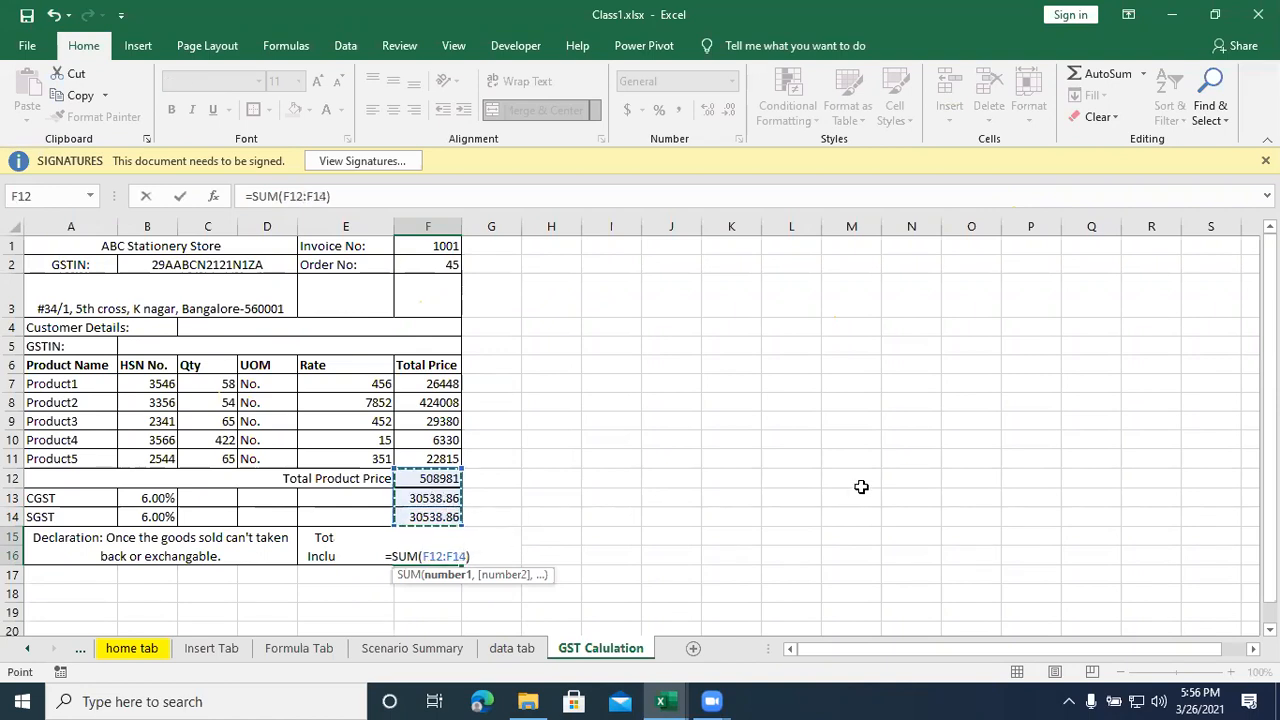
pyautogui.press('Return')
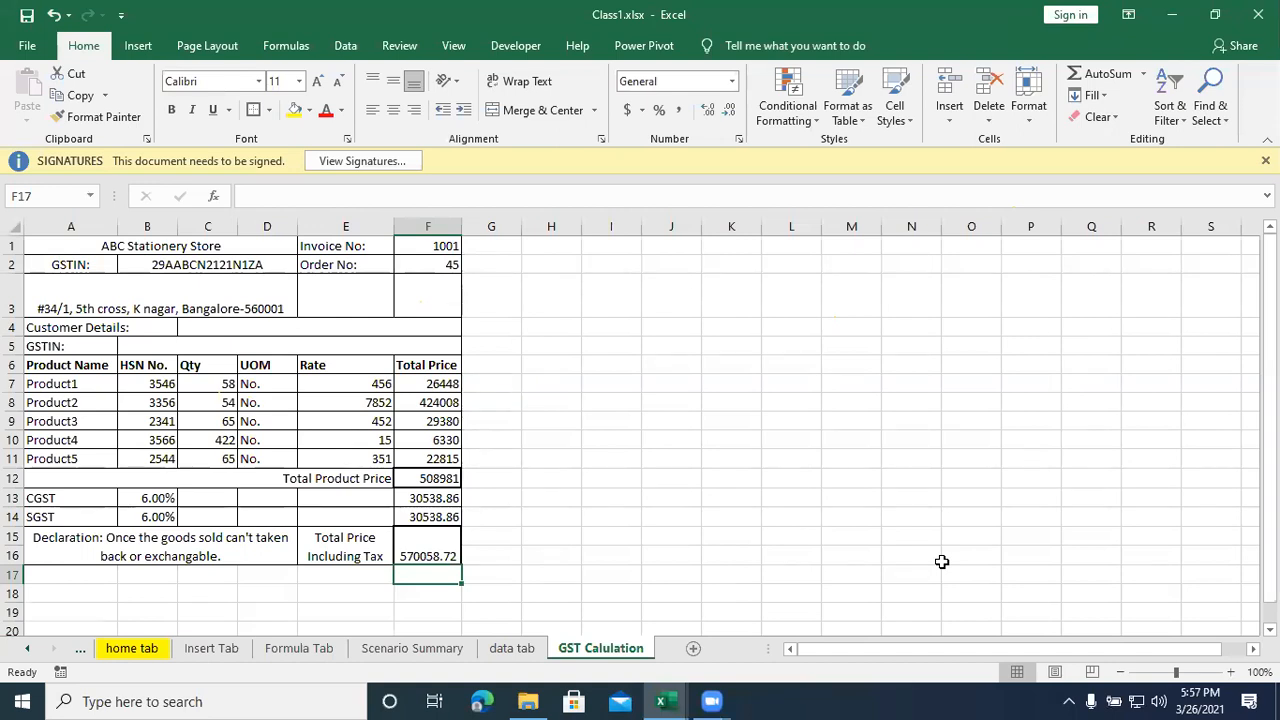
pyautogui.click(775, 497)
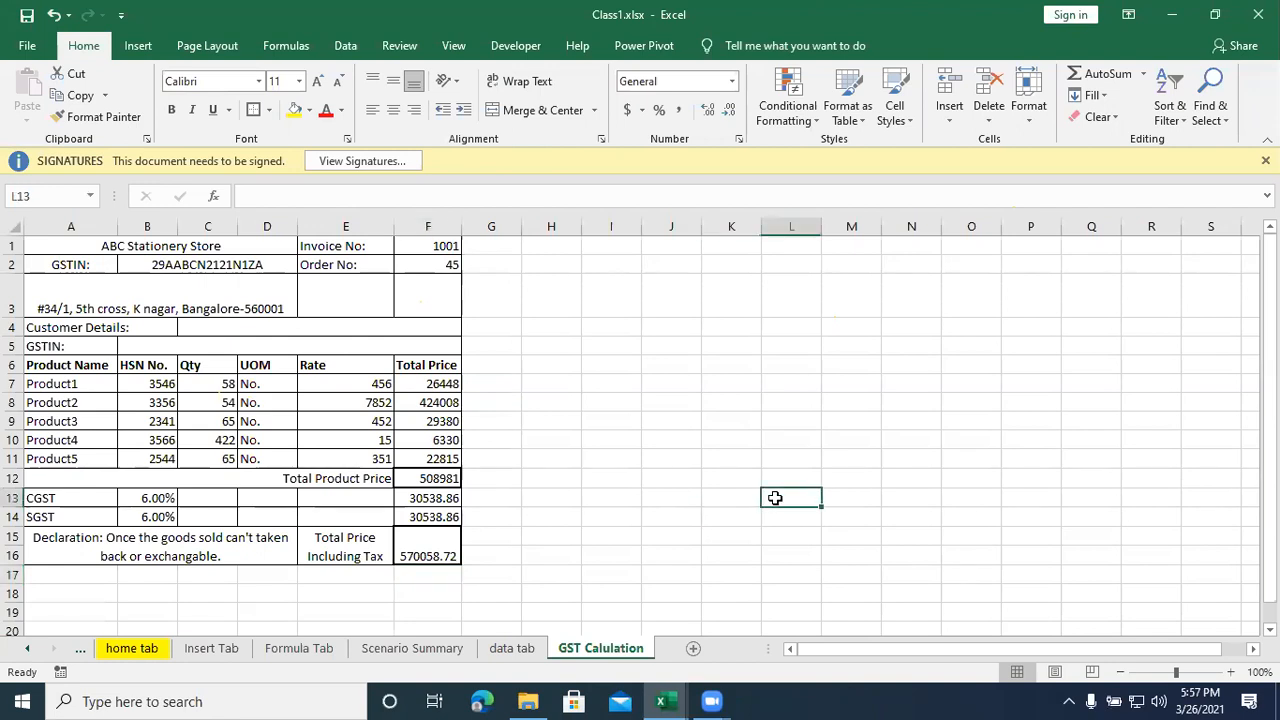
pyautogui.click(415, 592)
pyautogui.click(323, 593)
pyautogui.click(135, 596)
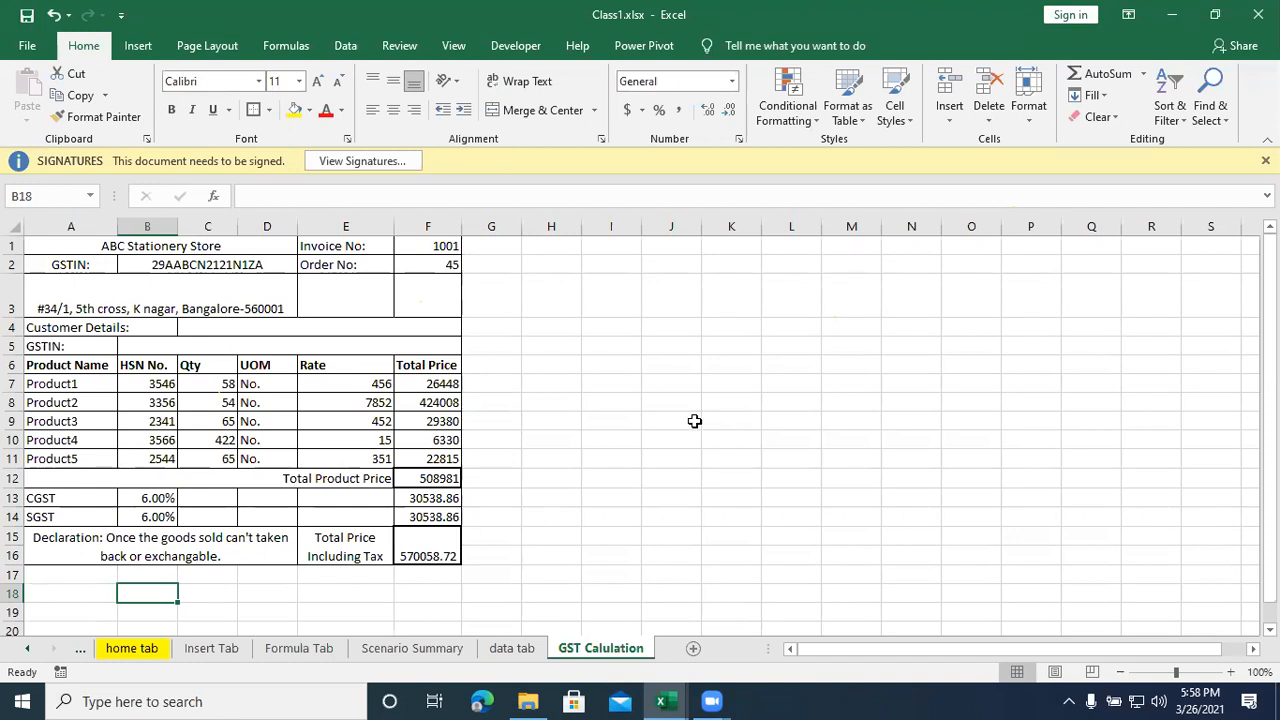
# - Switch to File Explorer, open INVOICE.xlsx again from the Excel New folder, and show its Sheet1
pyautogui.moveTo(655, 700)
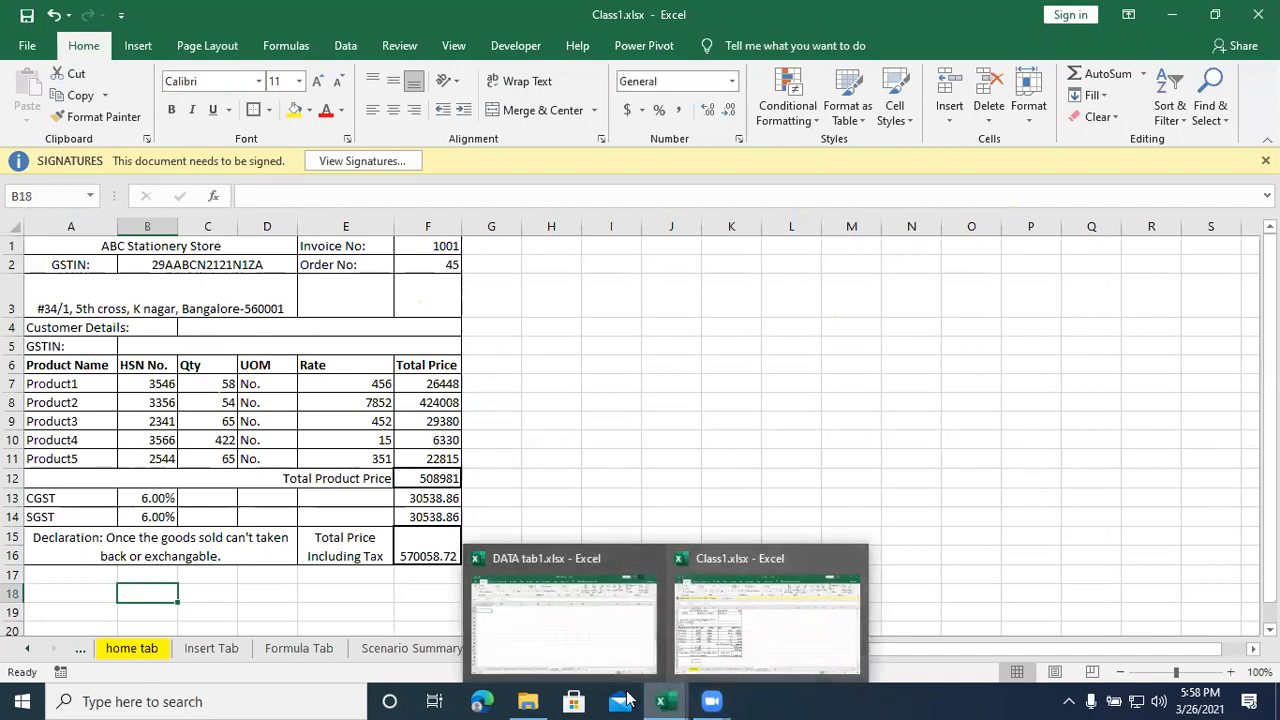
pyautogui.click(528, 701)
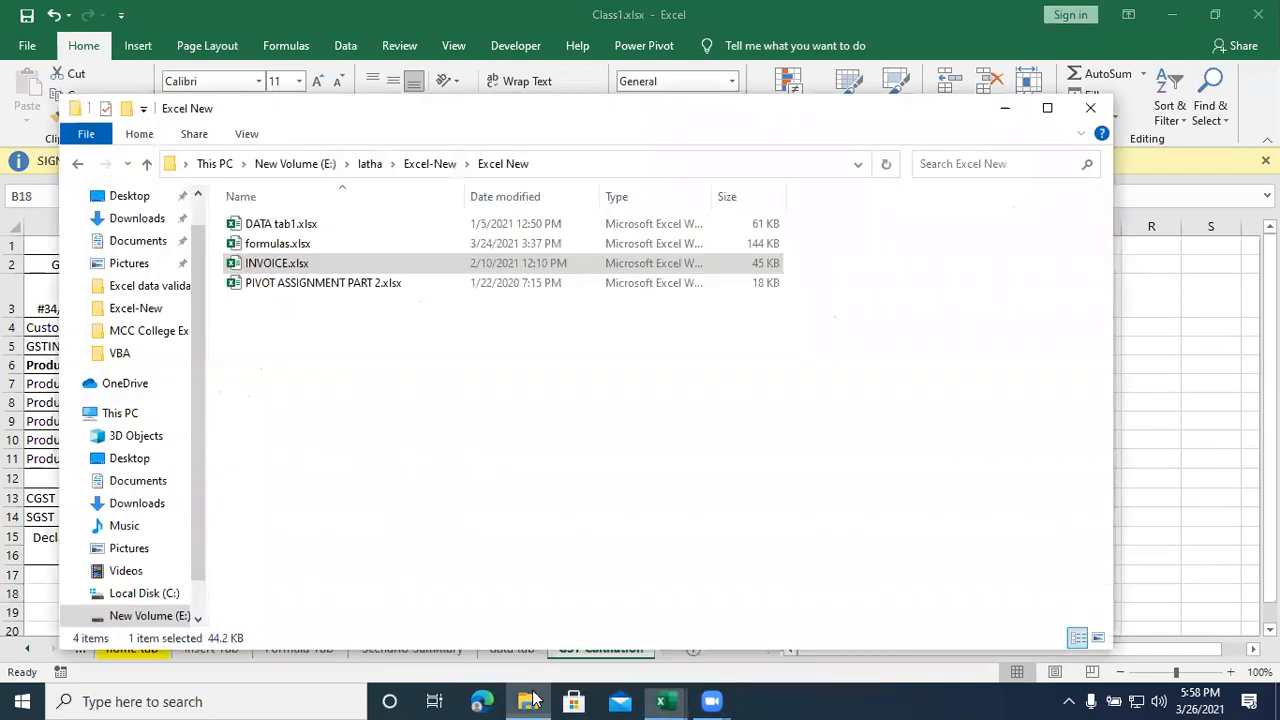
pyautogui.doubleClick(276, 265)
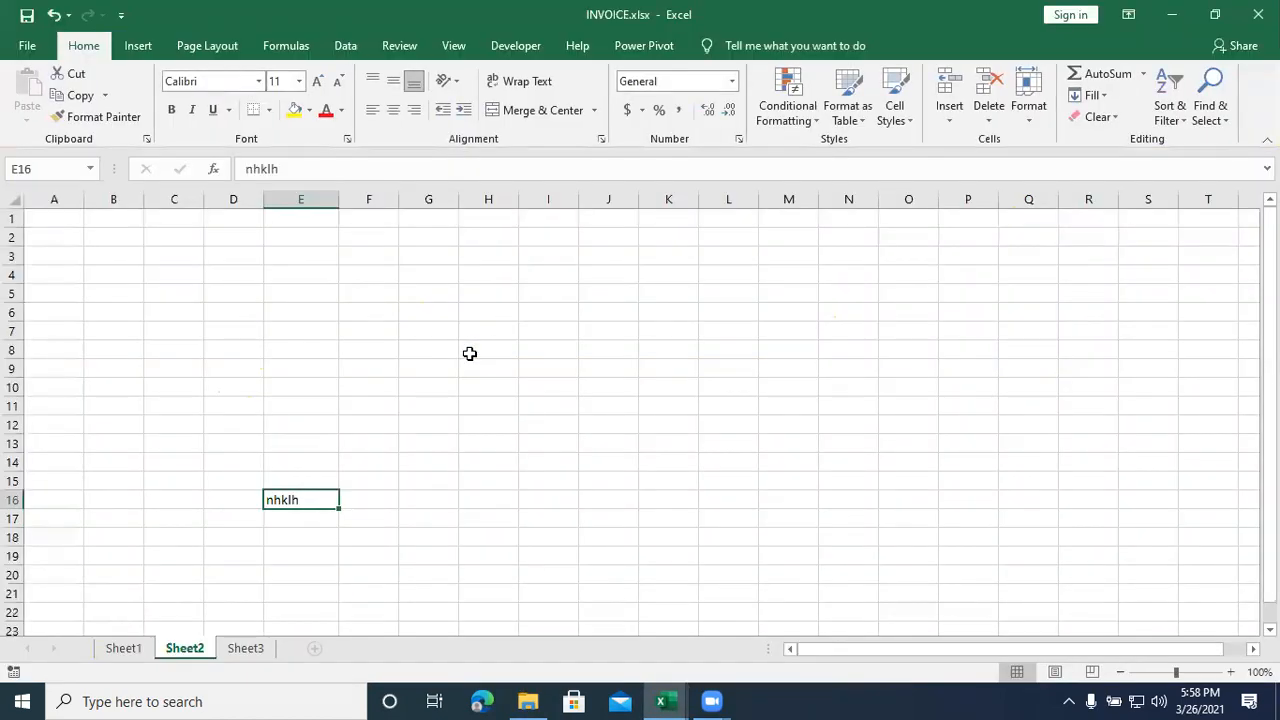
pyautogui.click(116, 652)
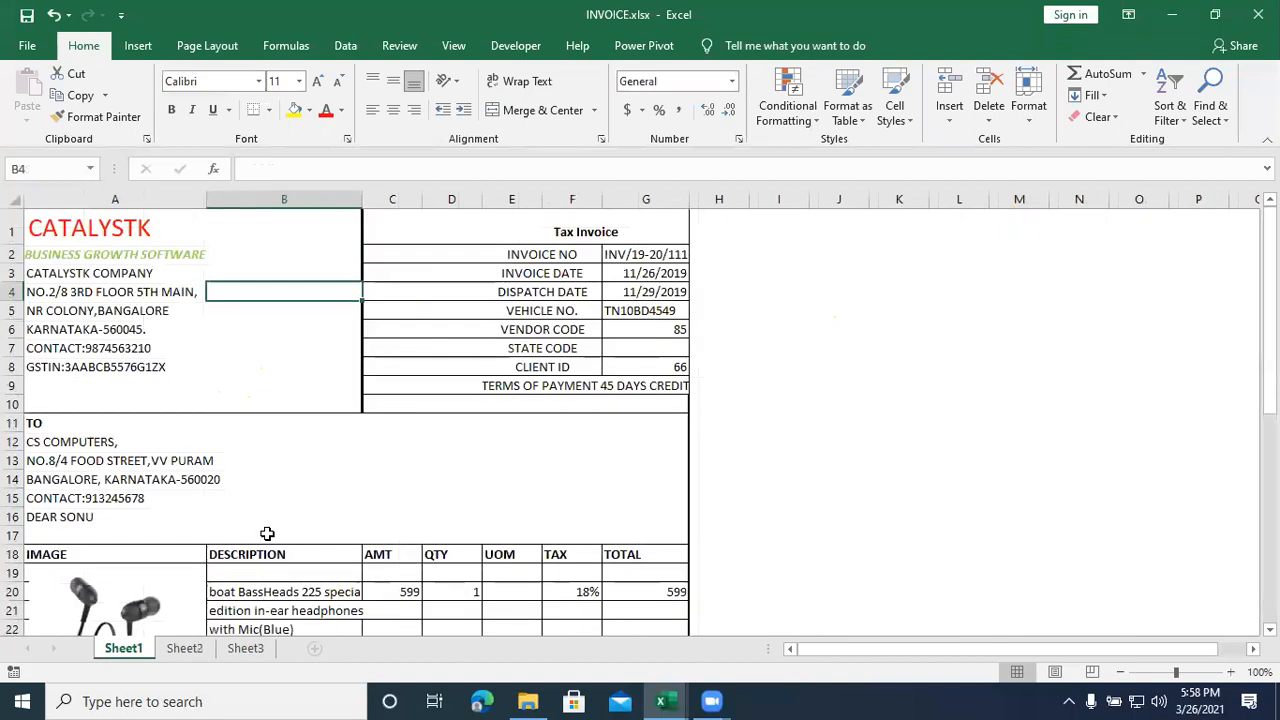
# - Look through the sample invoice's customer block, item table, bank details, tax totals and declaration on Sheet1
pyautogui.scroll(-9, 267, 534)
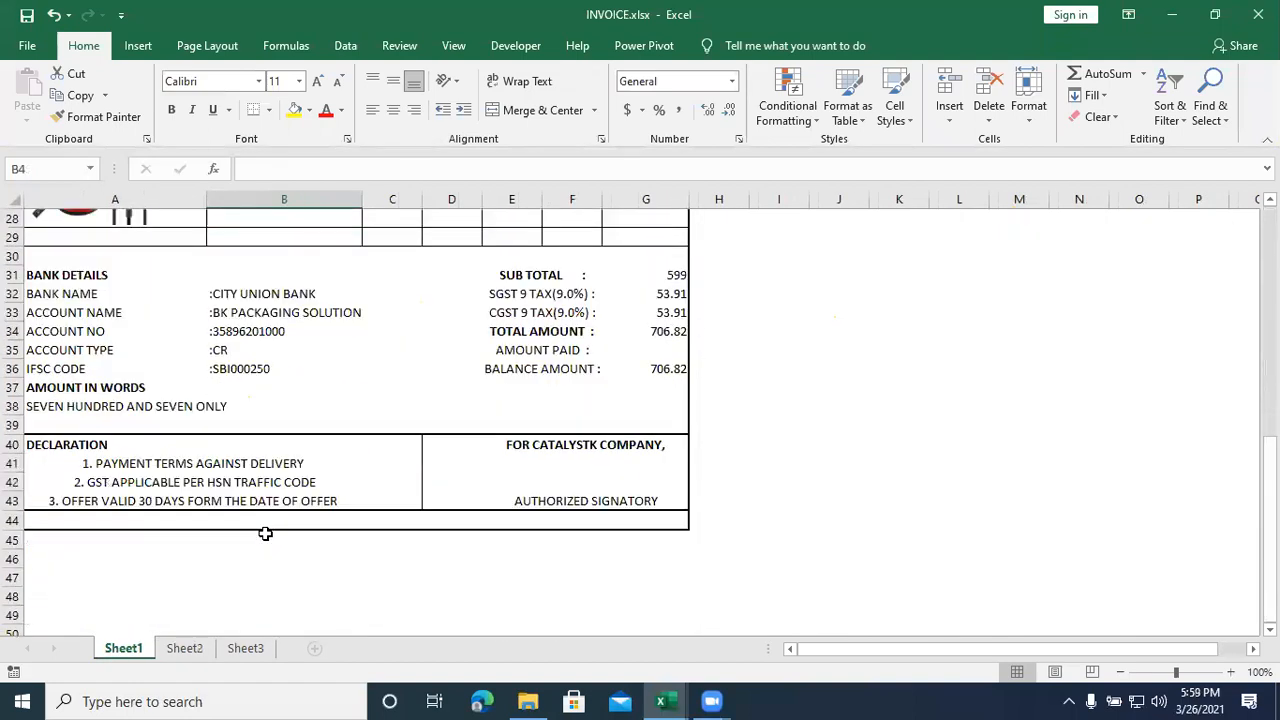
pyautogui.scroll(7, 265, 534)
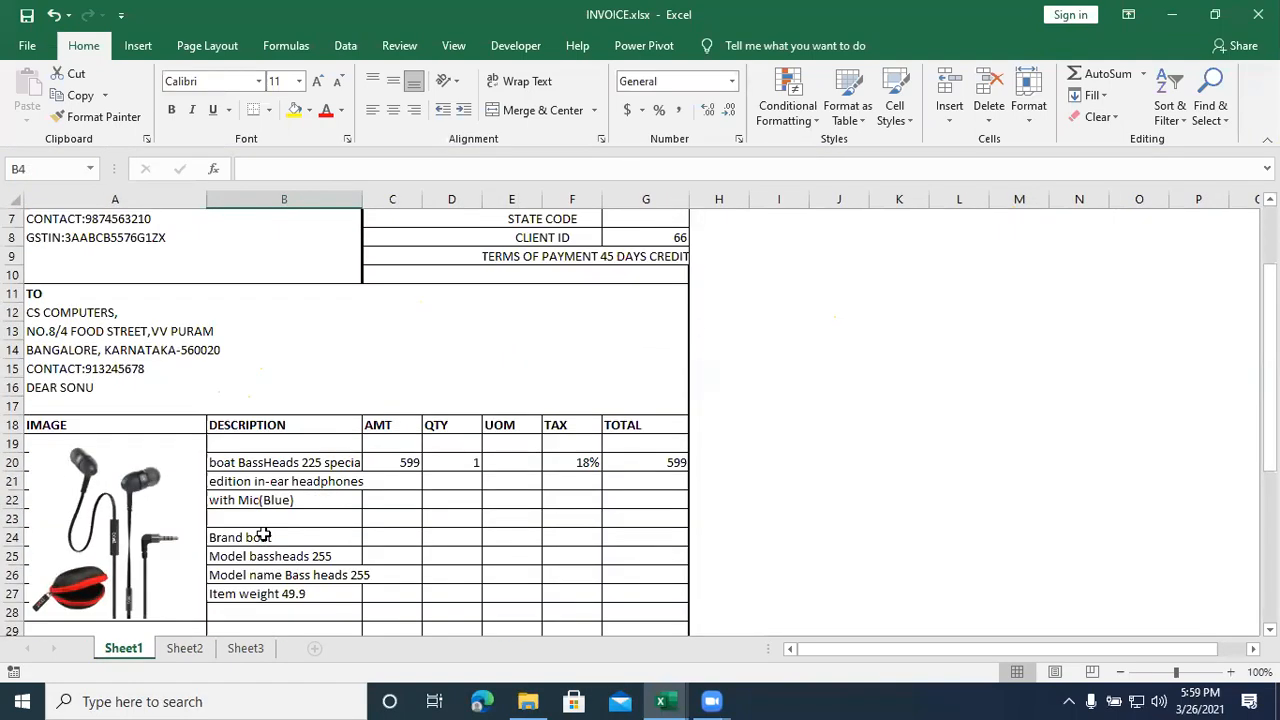
pyautogui.scroll(-7, 262, 537)
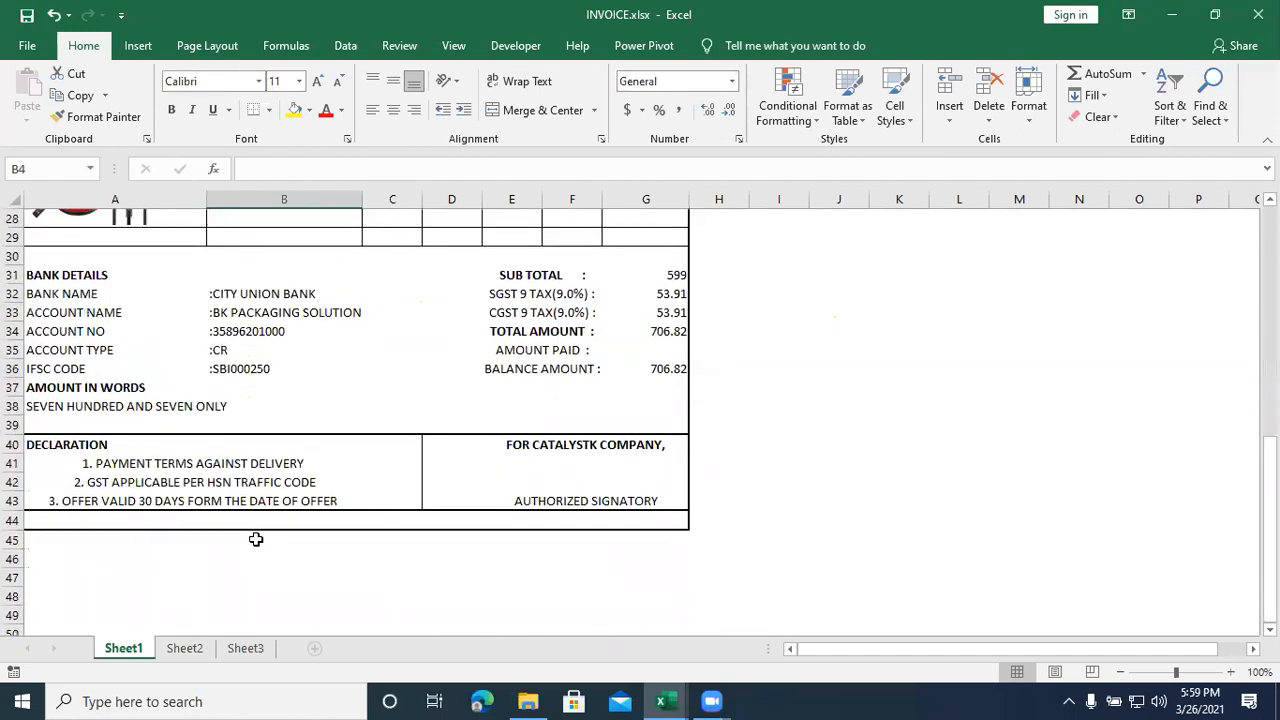
pyautogui.scroll(9, 256, 539)
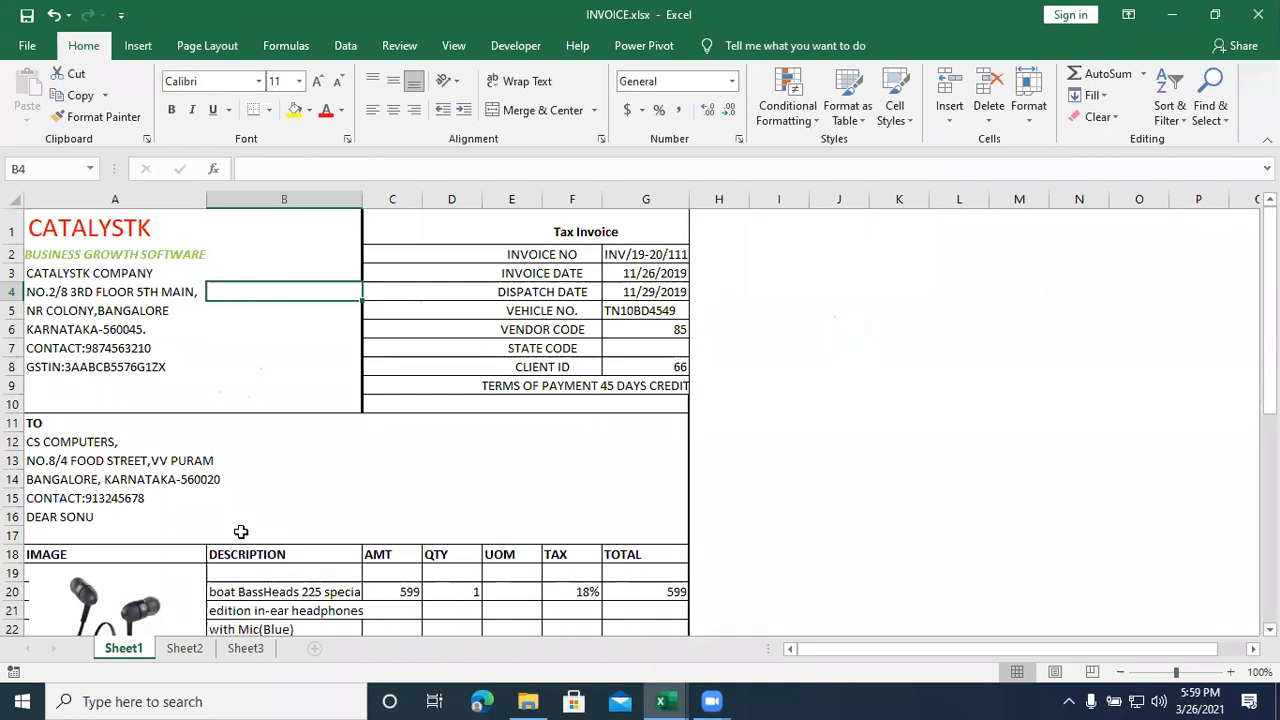
pyautogui.scroll(-1, 241, 532)
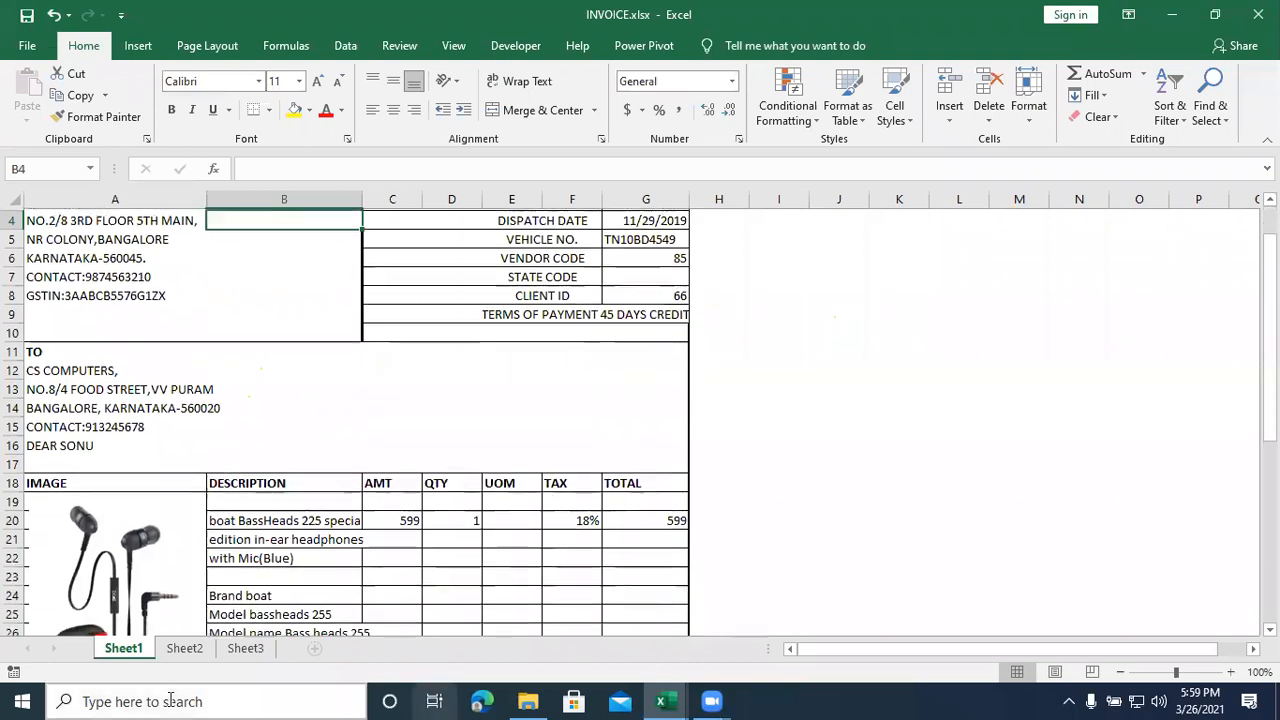
pyautogui.click(741, 345)
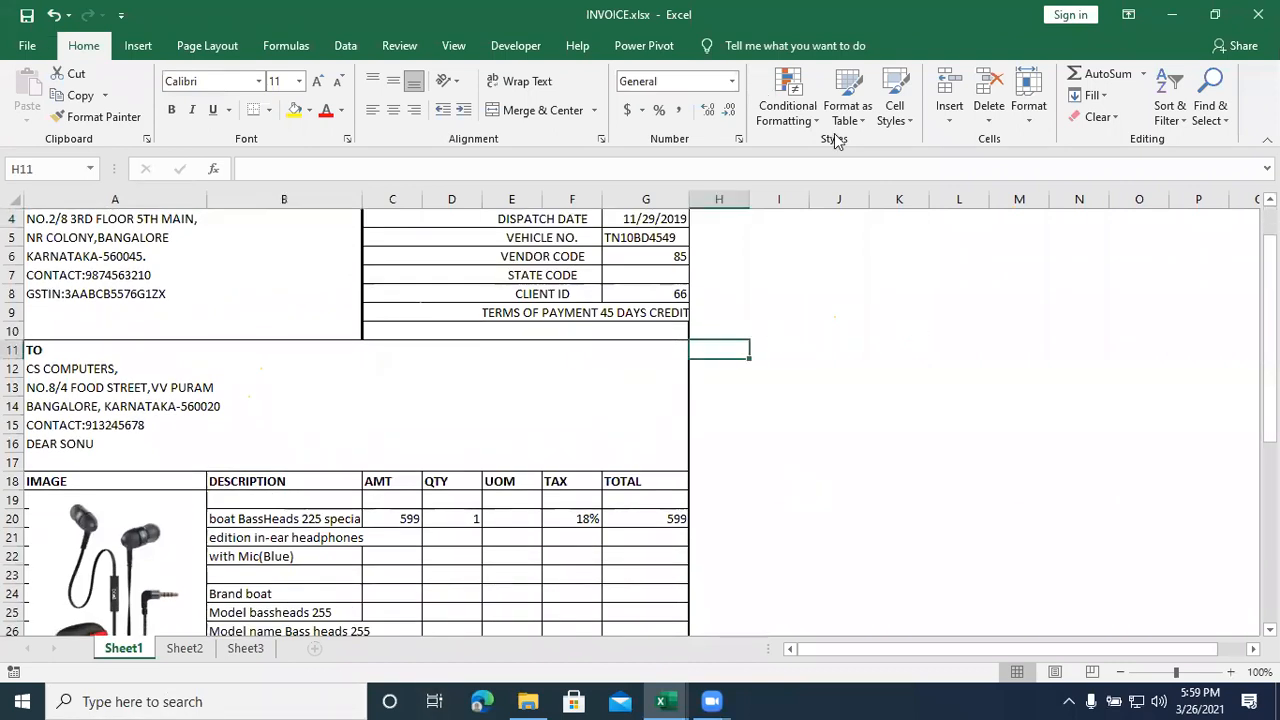